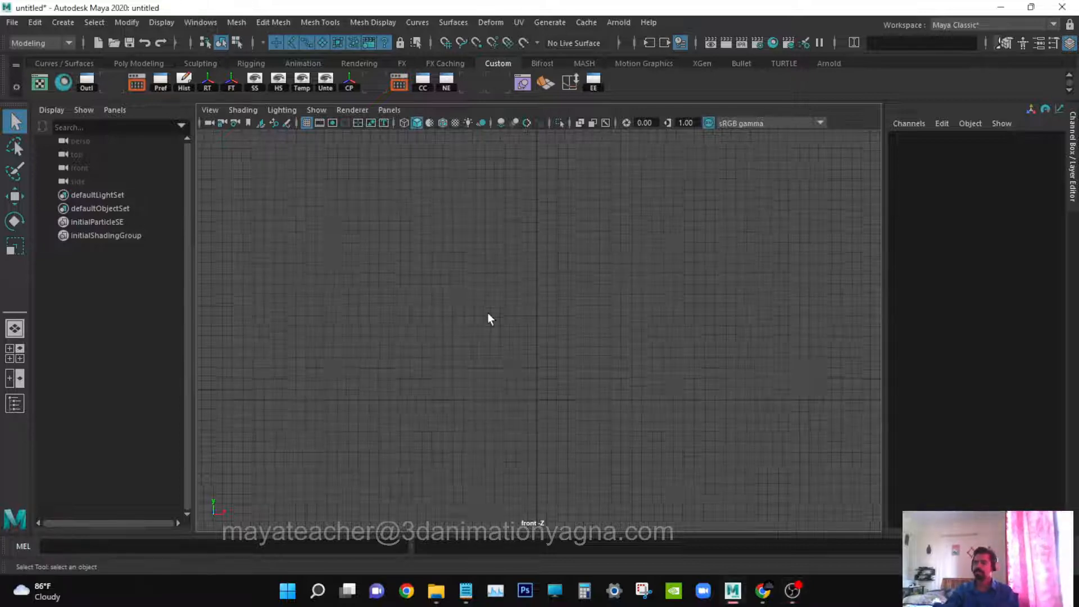
- Create a polygon cylinder at the origin and set its Rotate X to 90
{"action": "scroll", "coordinate": [488, 312], "scroll_direction": "up", "scroll_amount": 3}
{"action": "middle_click_drag", "start_coordinate": [477, 362], "coordinate": [450, 339], "text": "alt"}
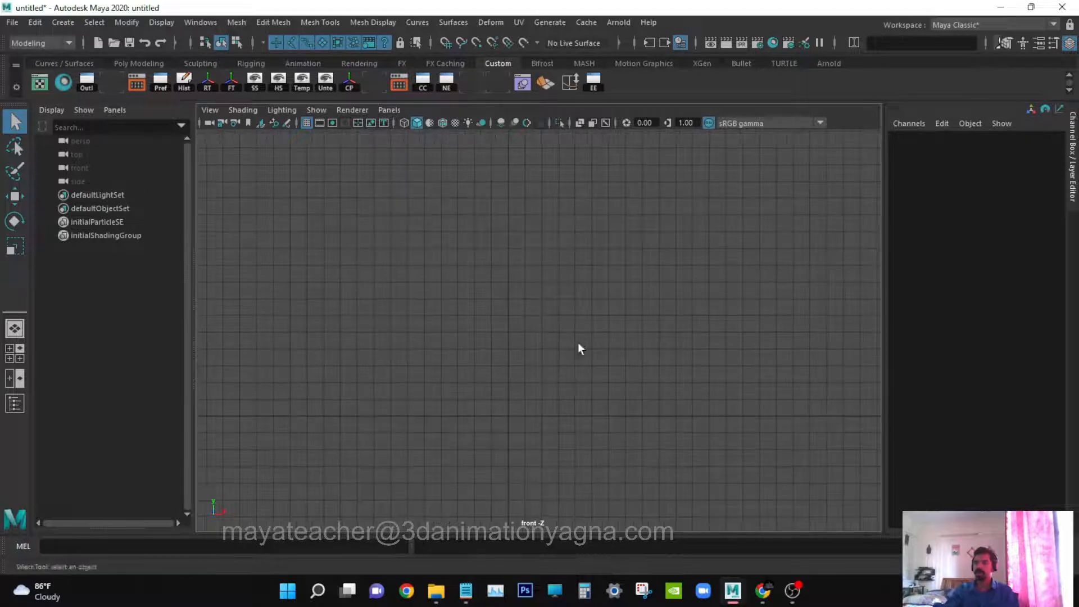
{"action": "left_click", "coordinate": [62, 24]}
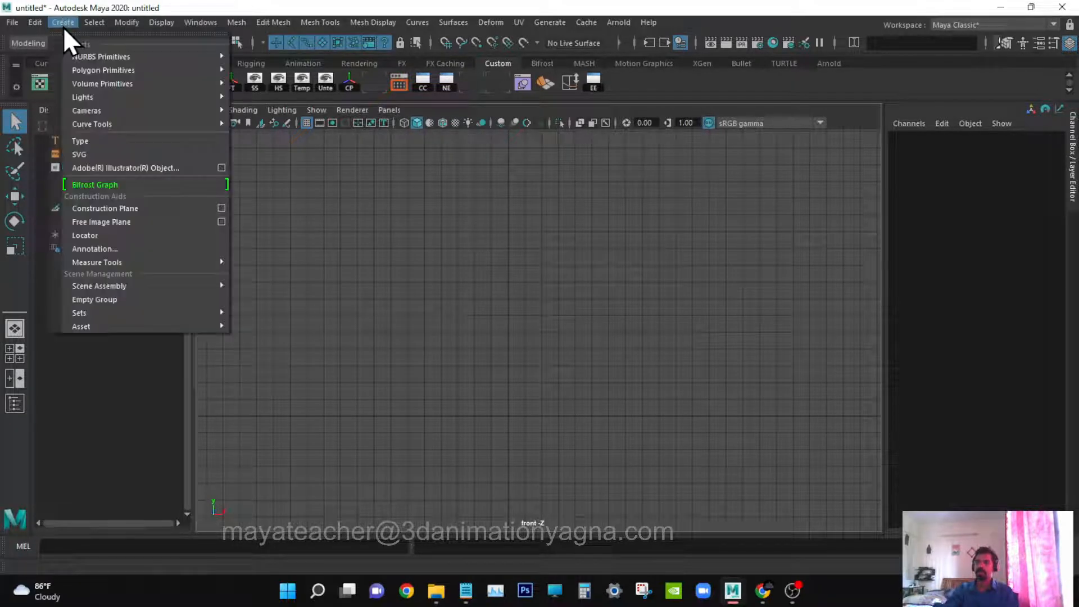
{"action": "mouse_move", "coordinate": [82, 69]}
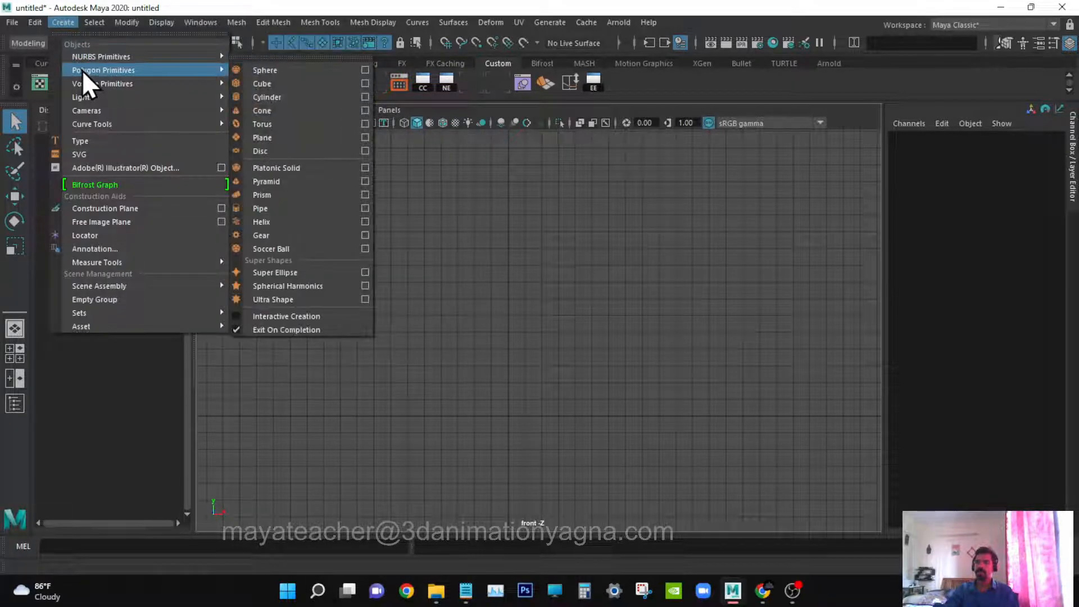
{"action": "left_click", "coordinate": [279, 97]}
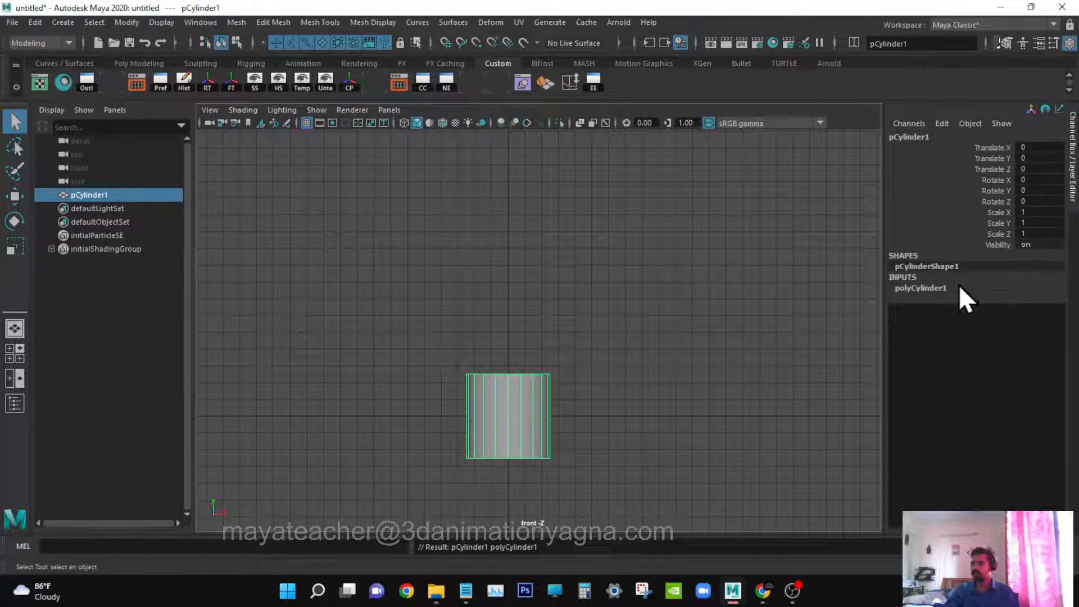
{"action": "left_click", "coordinate": [959, 287]}
{"action": "left_click", "coordinate": [1041, 181]}
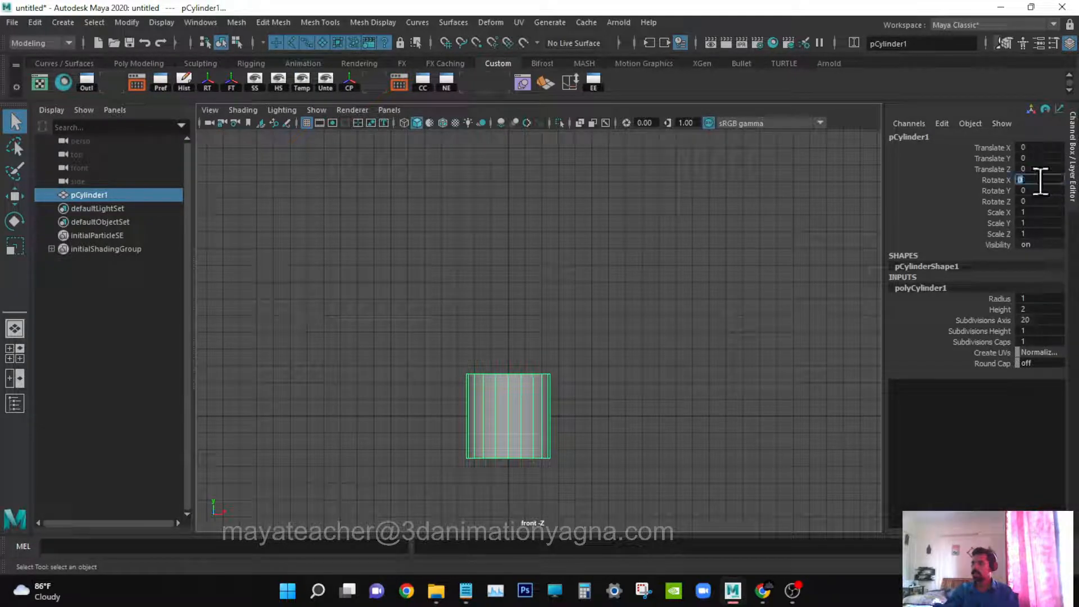
{"action": "type", "text": "90"}
{"action": "key", "text": "Return"}
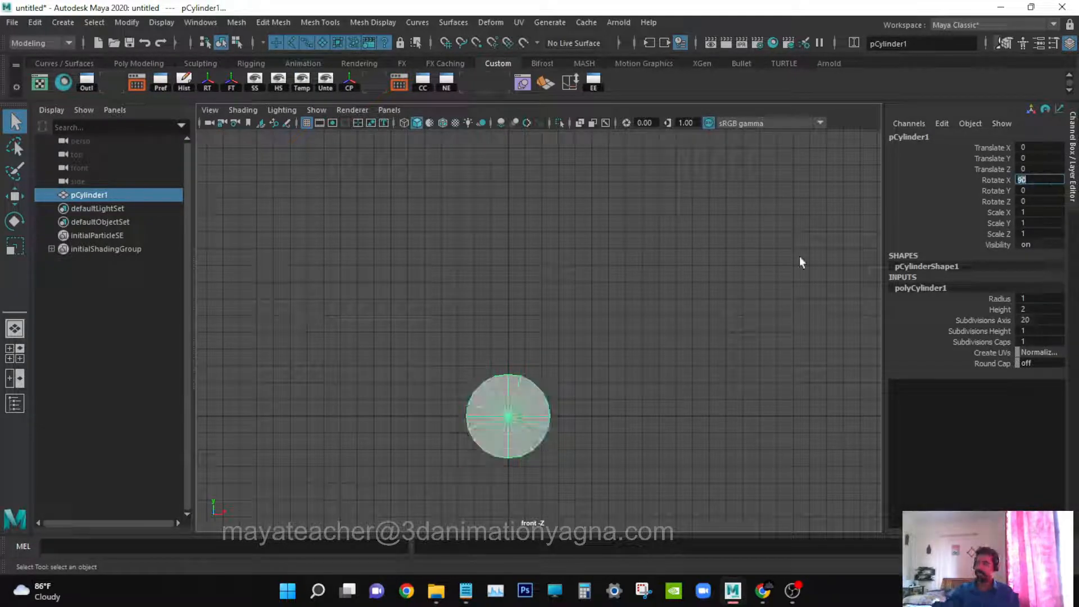
- Set the cylinder's Subdivisions Caps to 0 and Subdivisions Axis to 10
{"action": "left_click", "coordinate": [1000, 341]}
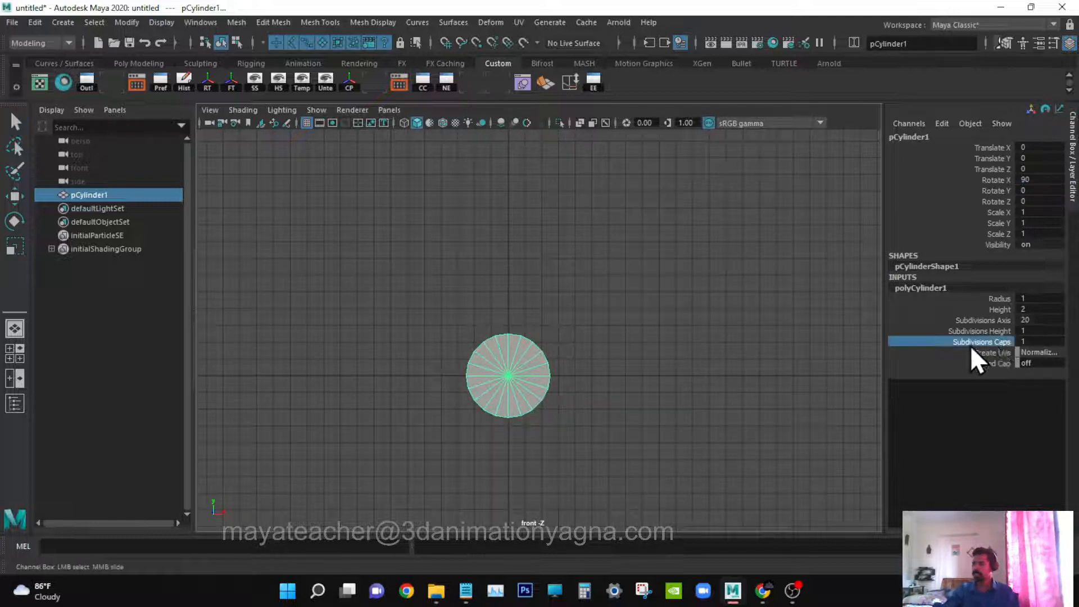
{"action": "middle_click_drag", "start_coordinate": [730, 371], "coordinate": [499, 386]}
{"action": "middle_click_drag", "start_coordinate": [568, 378], "coordinate": [578, 385], "text": "alt"}
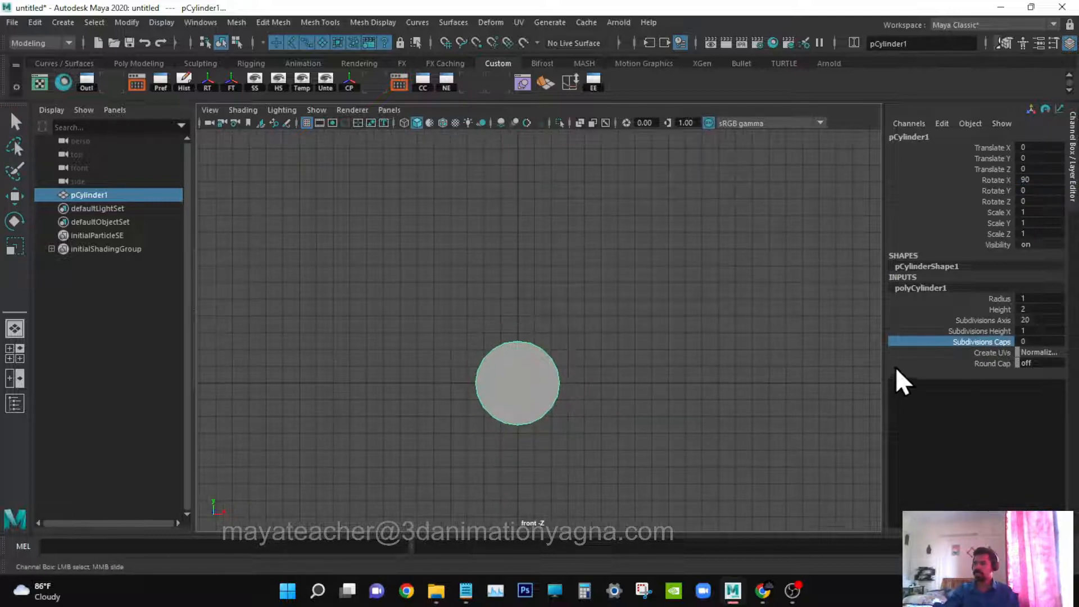
{"action": "left_click", "coordinate": [1000, 320]}
{"action": "left_click", "coordinate": [1046, 319]}
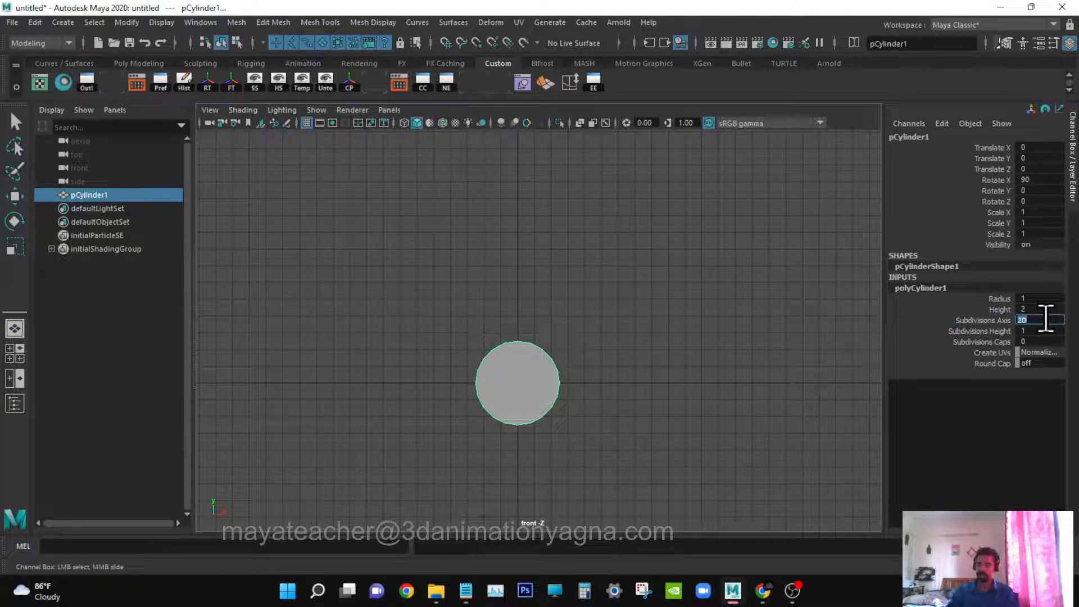
{"action": "type", "text": "10"}
{"action": "key", "text": "Return"}
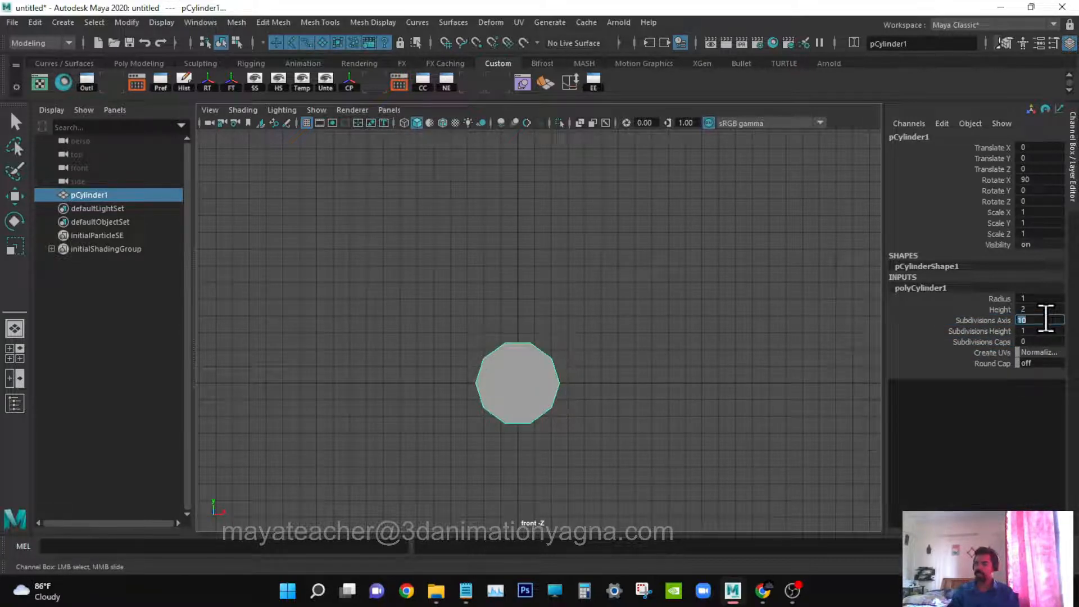
- Move the cylinder along the X axis to a Translate X of -1.5
{"action": "scroll", "coordinate": [780, 380], "scroll_direction": "up", "scroll_amount": 4}
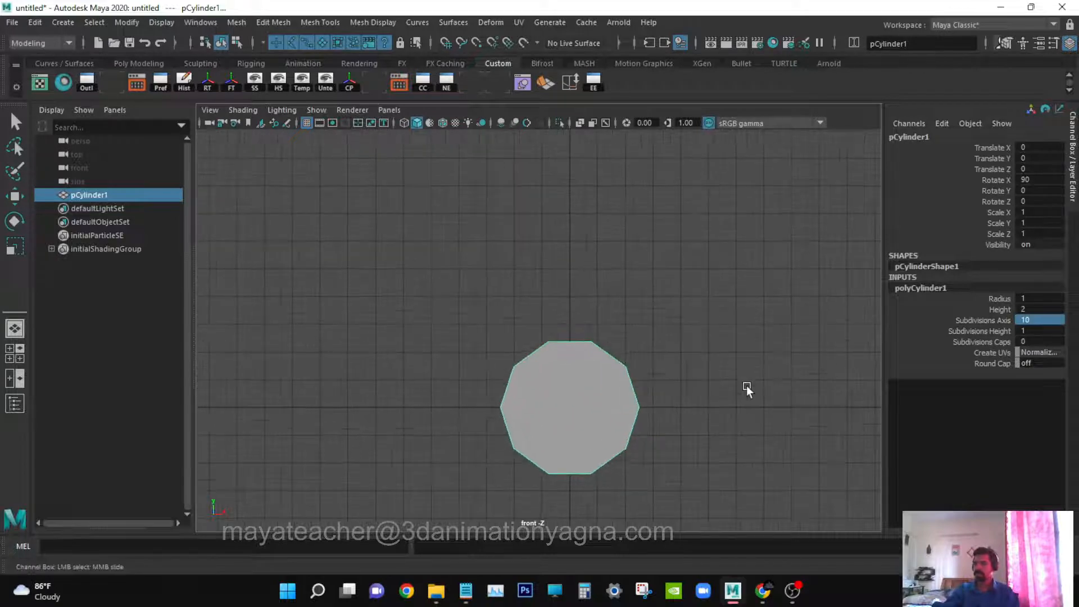
{"action": "middle_click_drag", "start_coordinate": [747, 389], "coordinate": [677, 313], "text": "alt"}
{"action": "key", "text": "w"}
{"action": "middle_click_drag", "start_coordinate": [574, 326], "coordinate": [580, 339], "text": "alt"}
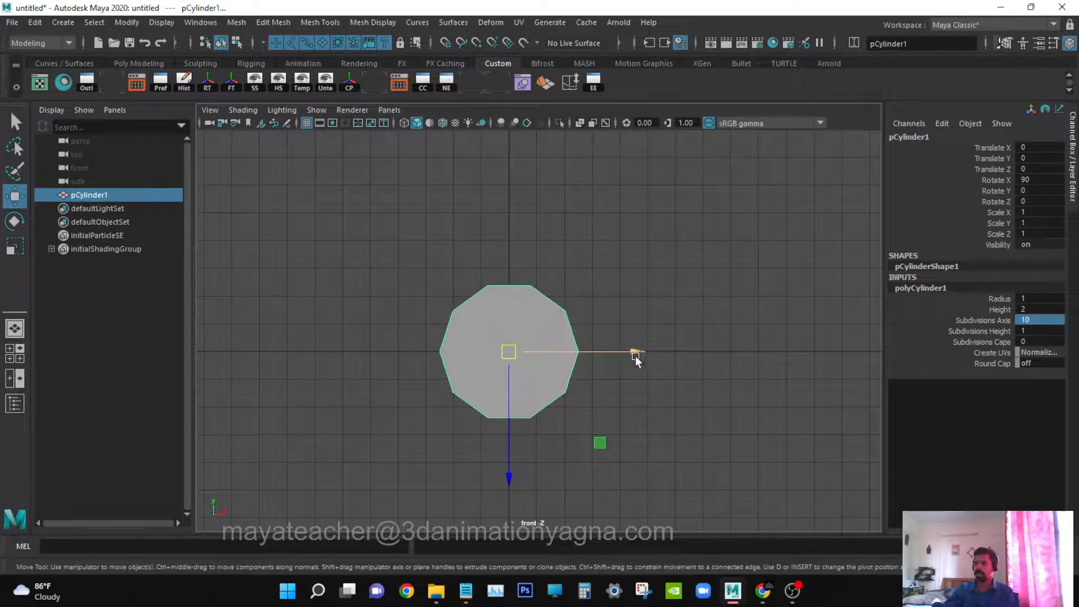
{"action": "left_click_drag", "start_coordinate": [636, 354], "coordinate": [570, 353]}
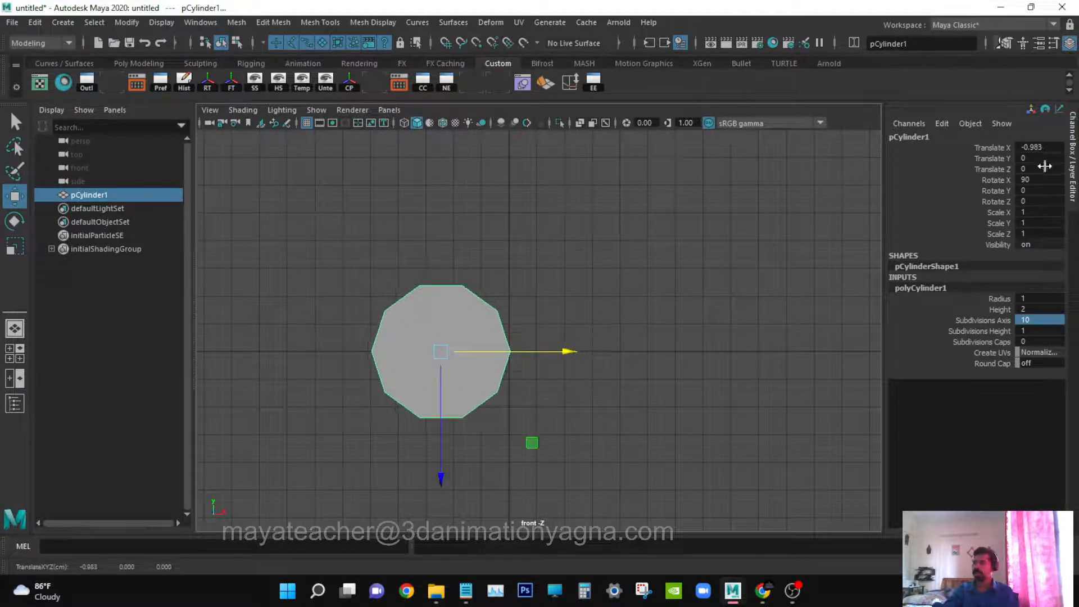
{"action": "double_click", "coordinate": [1048, 148]}
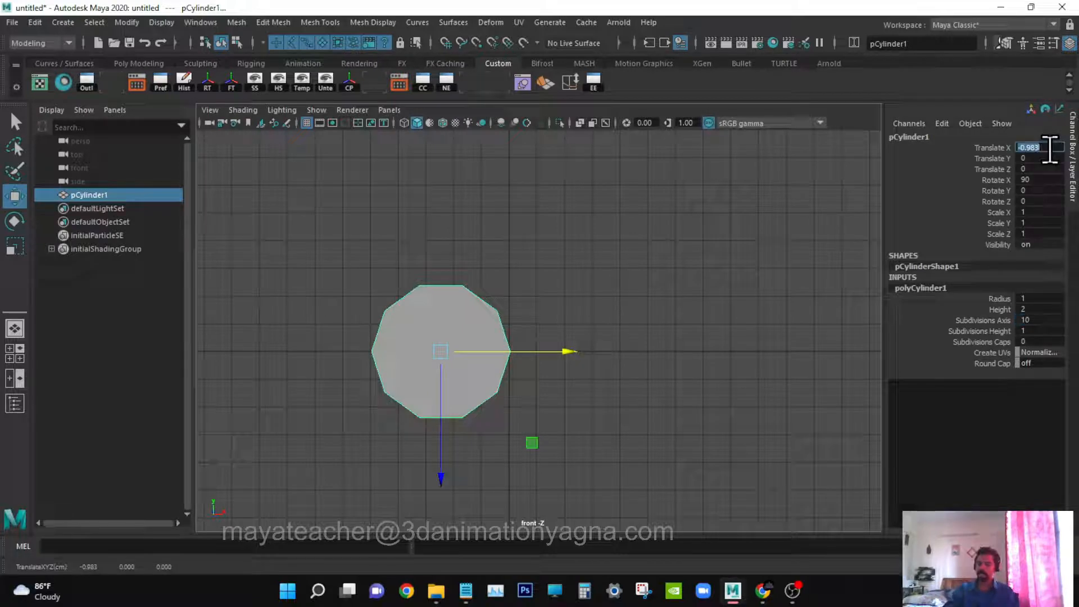
{"action": "key", "text": "Return"}
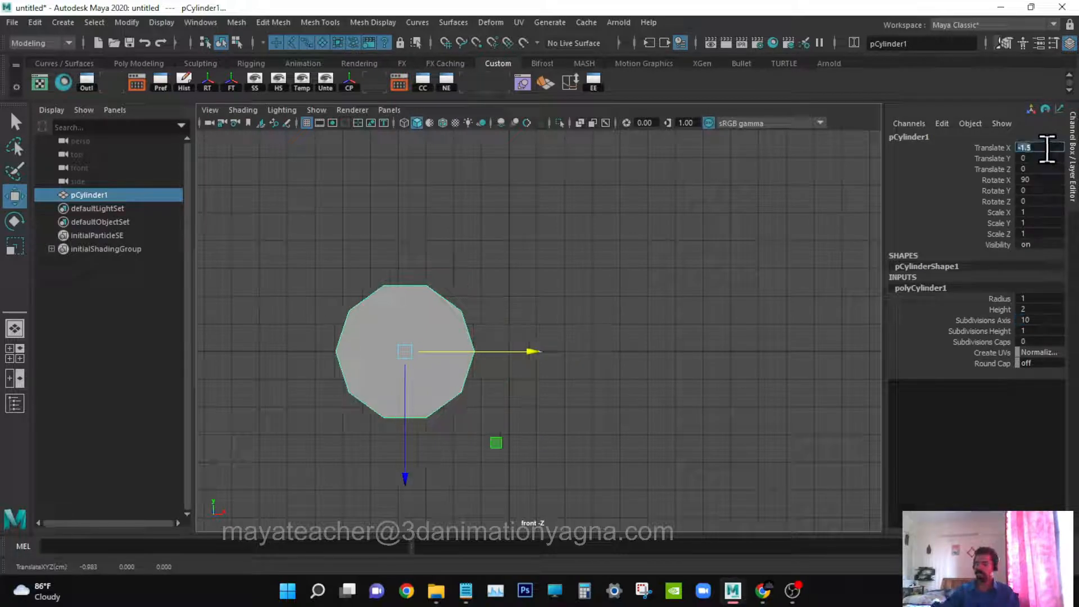
- Duplicate the cylinder and place the copy on the opposite side at a Translate X of 1.5
{"action": "middle_click_drag", "start_coordinate": [680, 274], "coordinate": [656, 292], "text": "alt"}
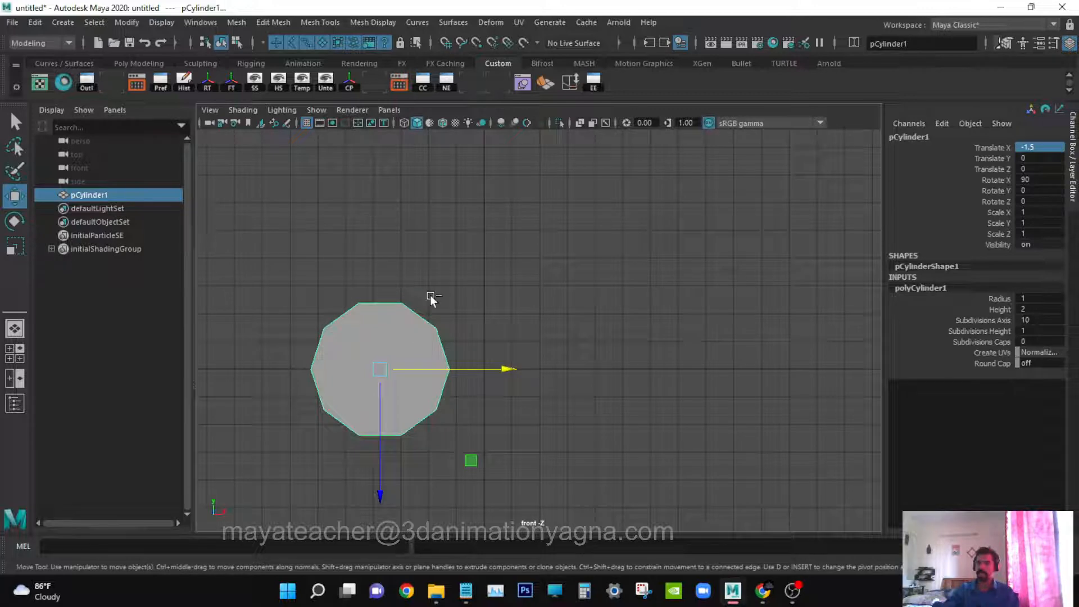
{"action": "key", "text": "ctrl+d"}
{"action": "left_click_drag", "start_coordinate": [509, 368], "coordinate": [724, 368]}
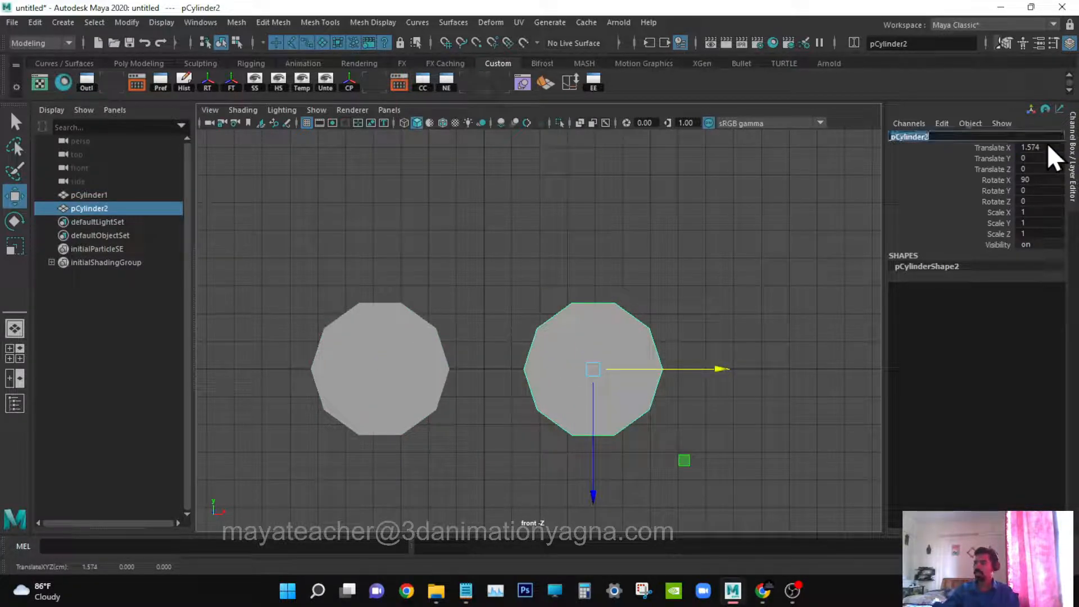
{"action": "double_click", "coordinate": [1040, 147]}
{"action": "type", "text": "1"}
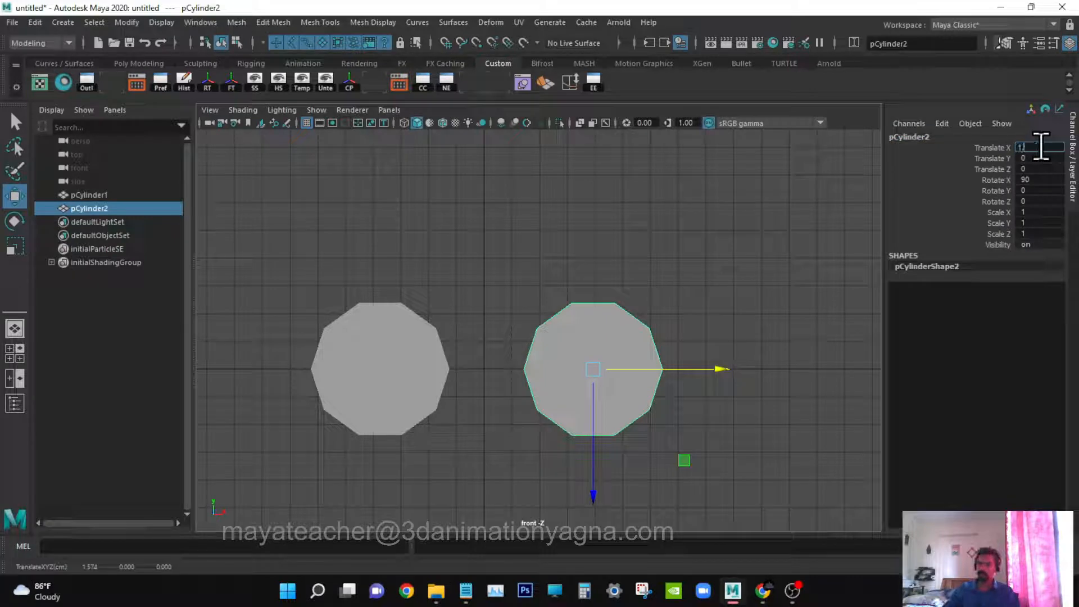
{"action": "type", "text": ".5"}
{"action": "key", "text": "Return"}
{"action": "middle_click_drag", "start_coordinate": [576, 376], "coordinate": [595, 380], "text": "alt"}
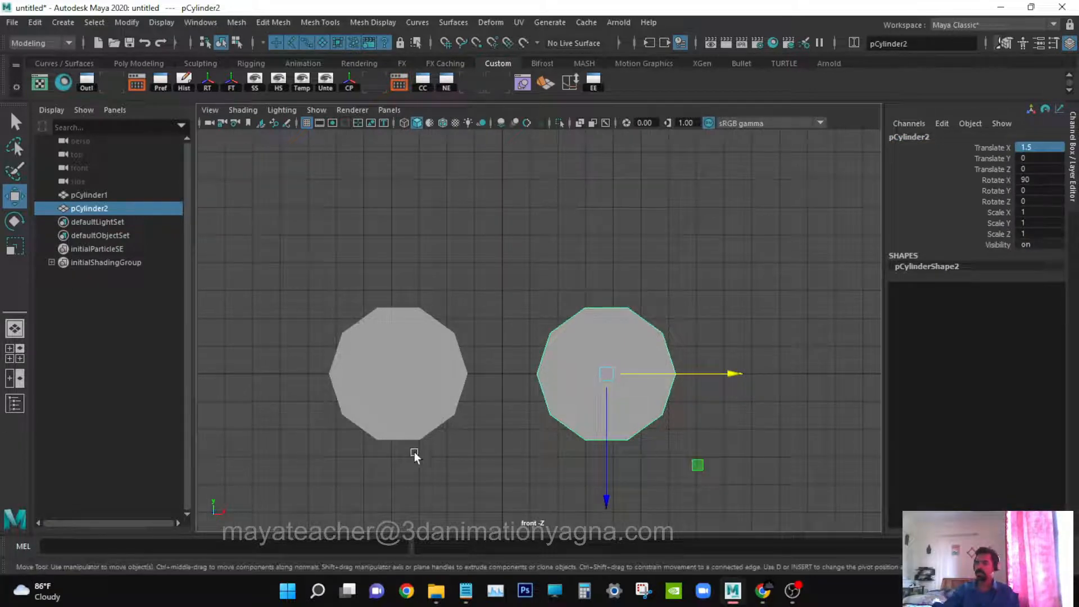
{"action": "left_click", "coordinate": [440, 419]}
{"action": "left_click", "coordinate": [624, 348]}
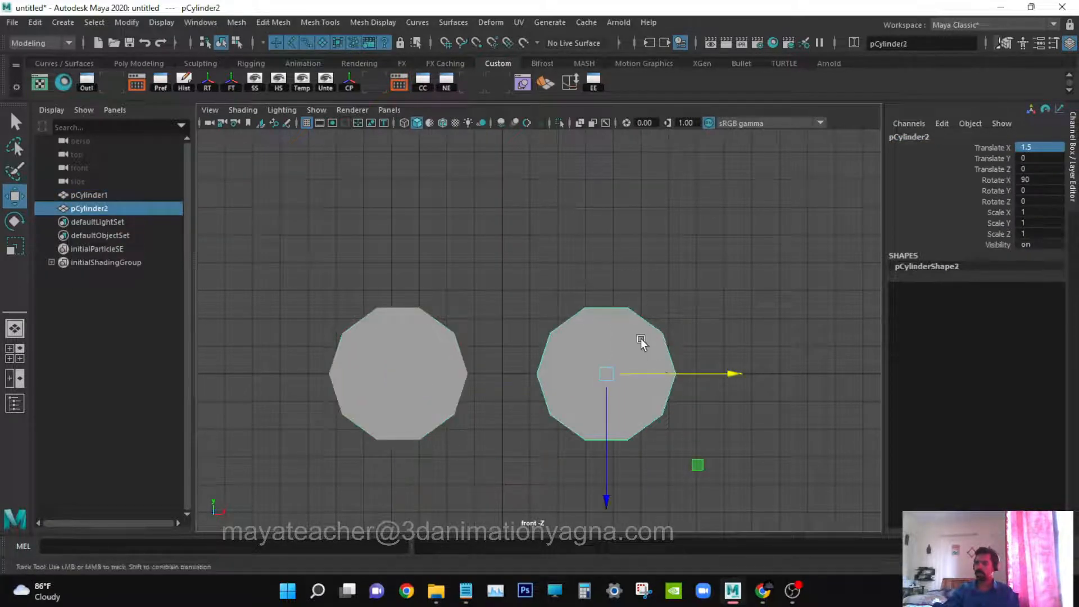
- Select both cylinders in the top view and flatten them into thin discs with a Scale Y of about 0.158
{"action": "middle_click_drag", "start_coordinate": [641, 342], "coordinate": [650, 322], "text": "alt"}
{"action": "key", "text": "q"}
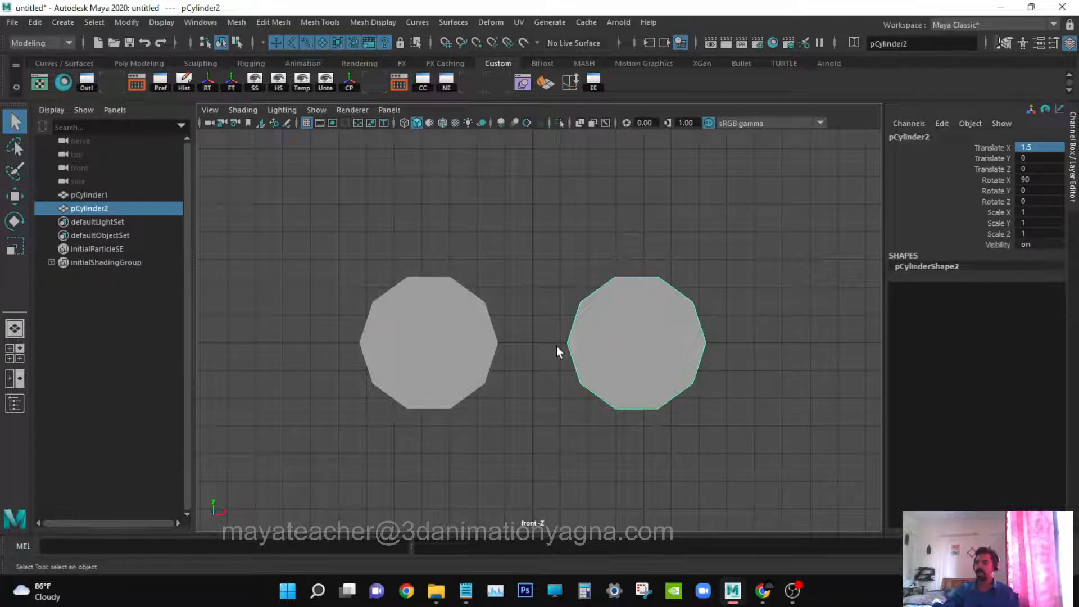
{"action": "key", "text": "space"}
{"action": "left_click_drag", "start_coordinate": [470, 351], "coordinate": [480, 326]}
{"action": "left_click_drag", "start_coordinate": [459, 273], "coordinate": [619, 359]}
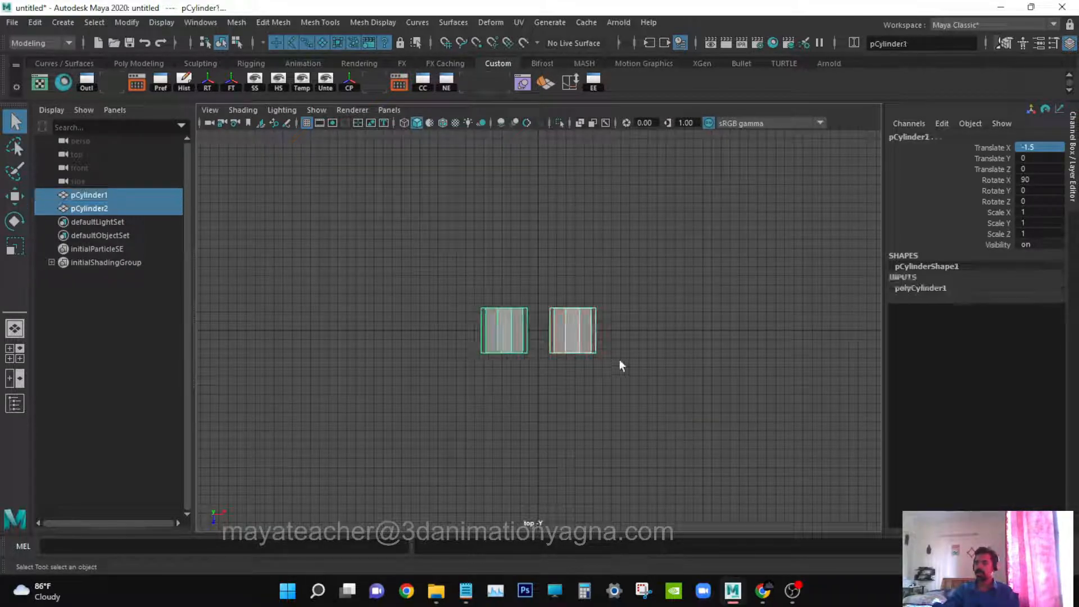
{"action": "key", "text": "r"}
{"action": "left_click_drag", "start_coordinate": [504, 454], "coordinate": [513, 366]}
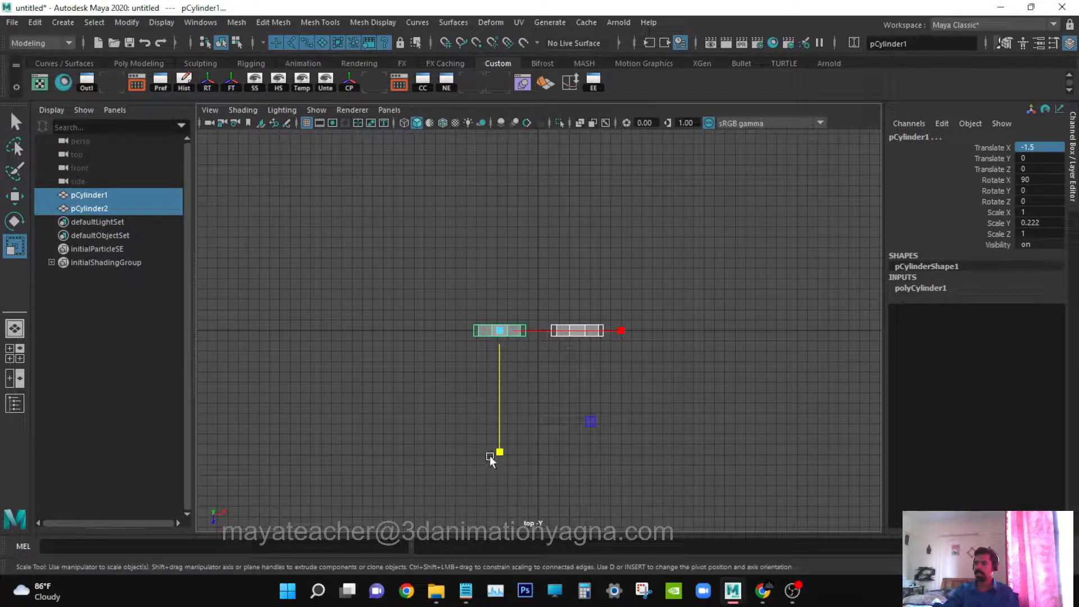
{"action": "left_click_drag", "start_coordinate": [499, 449], "coordinate": [505, 425]}
- Move both discs forward along the Z axis to a Translate Z of about 0.945
{"action": "key", "text": "w"}
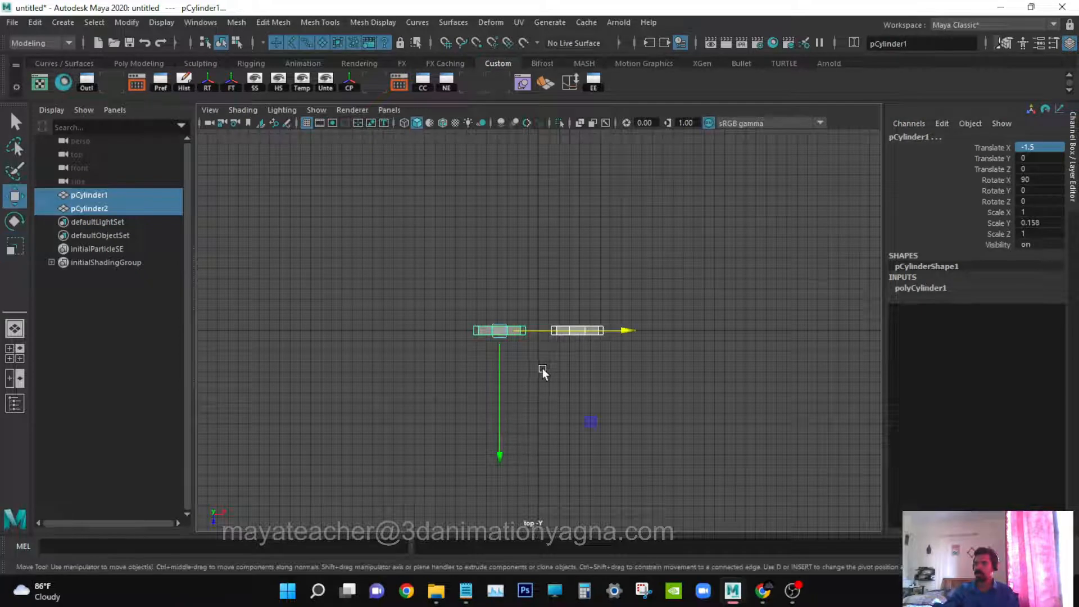
{"action": "left_click_drag", "start_coordinate": [505, 377], "coordinate": [503, 393]}
{"action": "scroll", "coordinate": [549, 393], "scroll_direction": "up", "scroll_amount": 4}
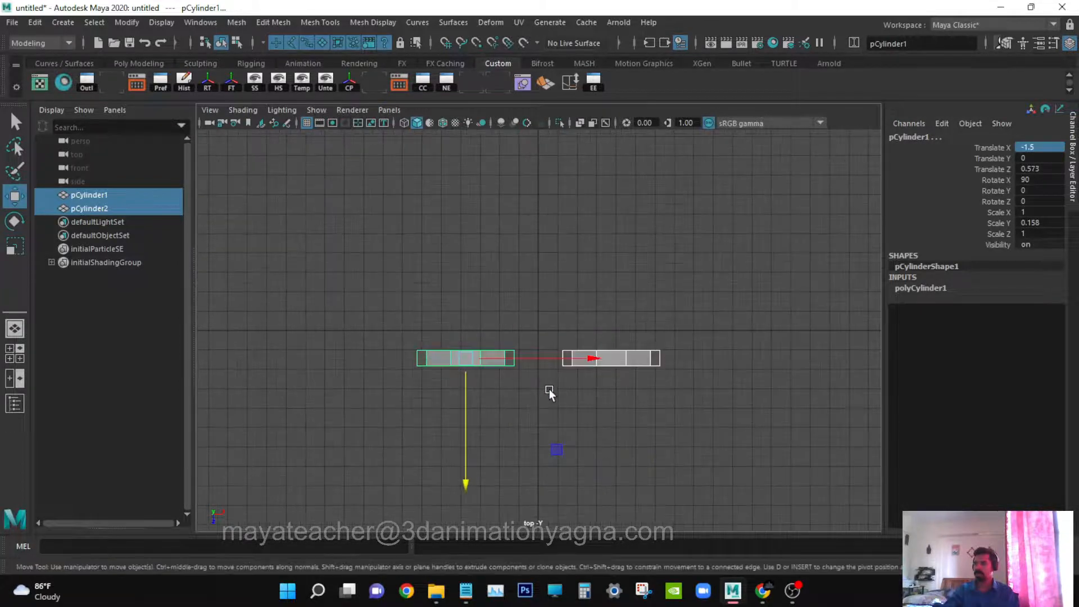
{"action": "left_click_drag", "start_coordinate": [430, 443], "coordinate": [414, 471]}
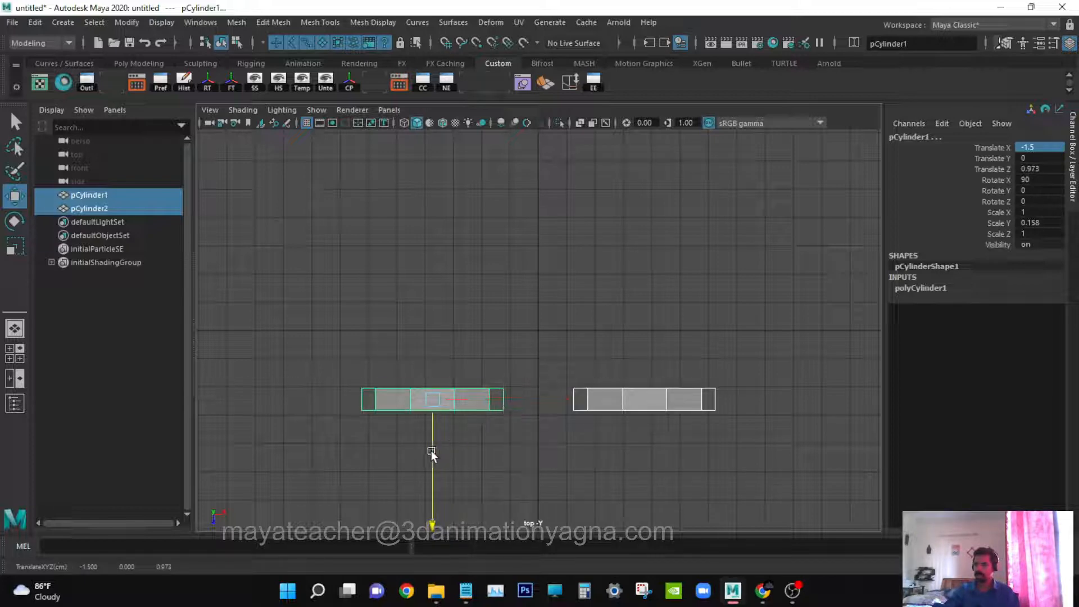
{"action": "left_click_drag", "start_coordinate": [431, 453], "coordinate": [428, 451]}
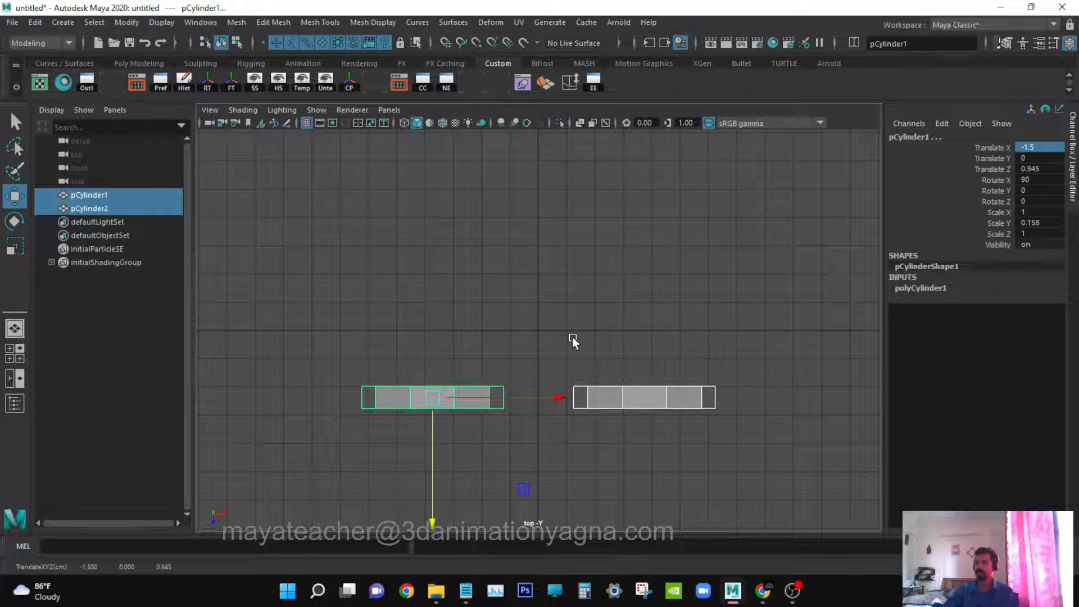
- Duplicate both discs and move the copies back along Z to a Translate Z of about -0.96, then clear the selection
{"action": "middle_click_drag", "start_coordinate": [573, 340], "coordinate": [543, 322], "text": "alt"}
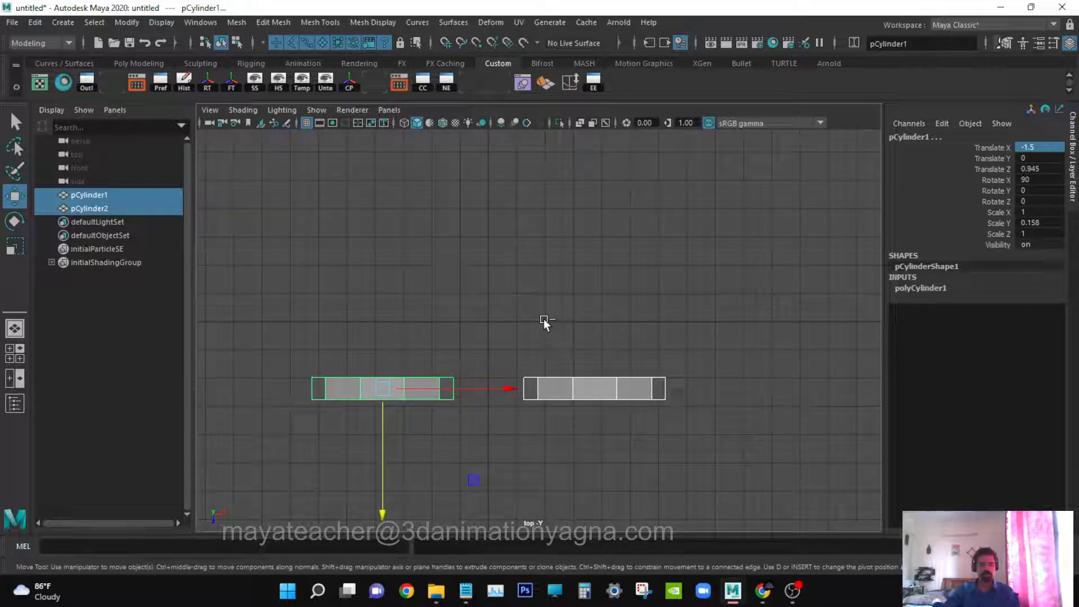
{"action": "key", "text": "ctrl+d"}
{"action": "left_click_drag", "start_coordinate": [383, 466], "coordinate": [406, 330]}
{"action": "key", "text": "q"}
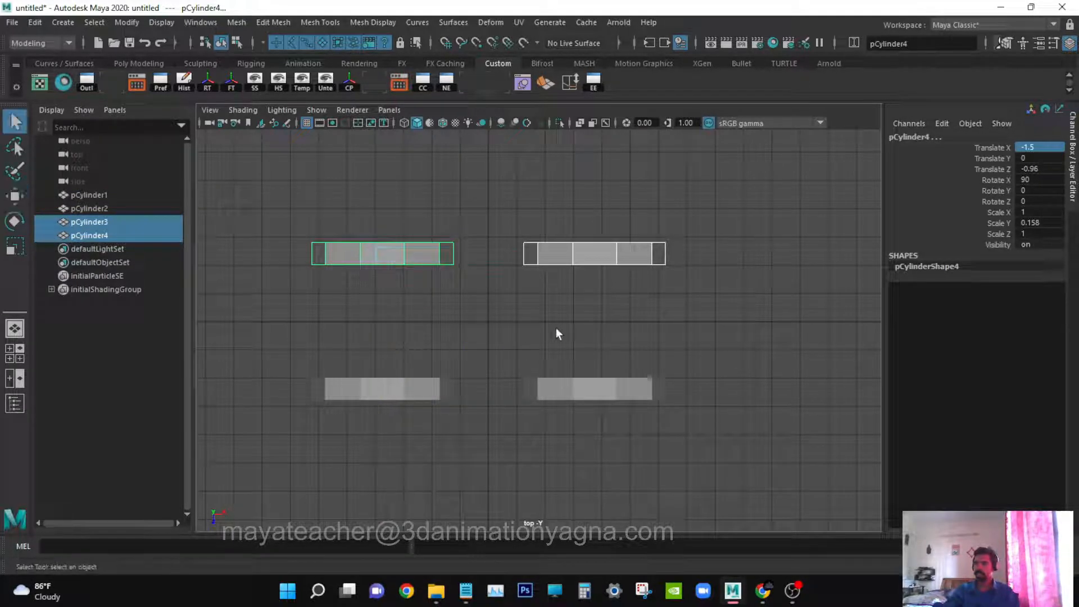
{"action": "left_click", "coordinate": [555, 328]}
- Create another polygon cylinder at the origin between the four discs and set its Rotate X to 90 in the perspective view
{"action": "key", "text": "space"}
{"action": "left_click_drag", "start_coordinate": [558, 331], "coordinate": [559, 358]}
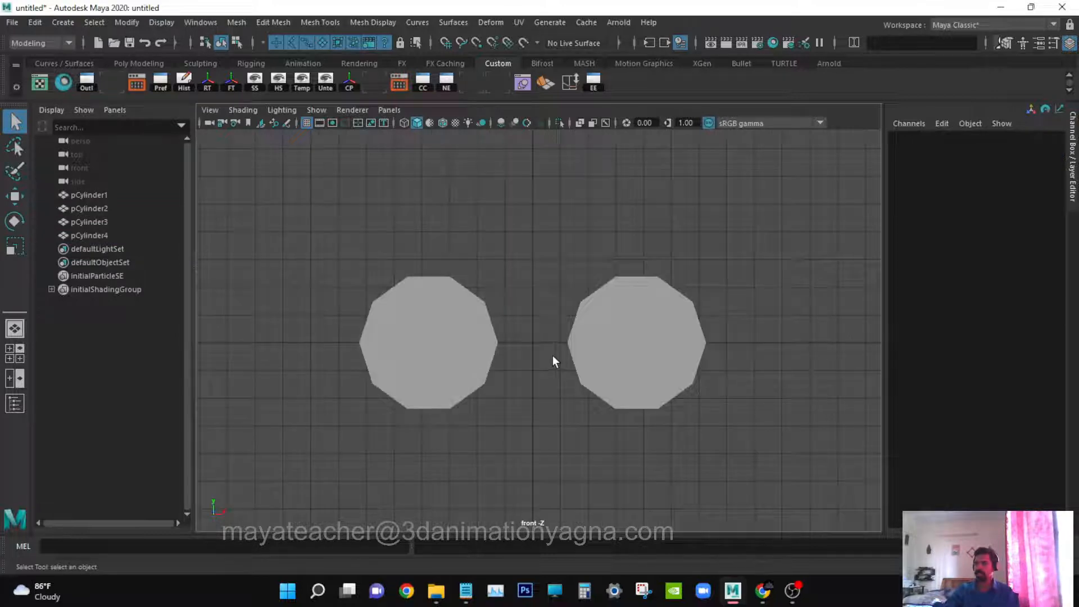
{"action": "middle_click_drag", "start_coordinate": [552, 355], "coordinate": [525, 351], "text": "alt"}
{"action": "left_click", "coordinate": [65, 22]}
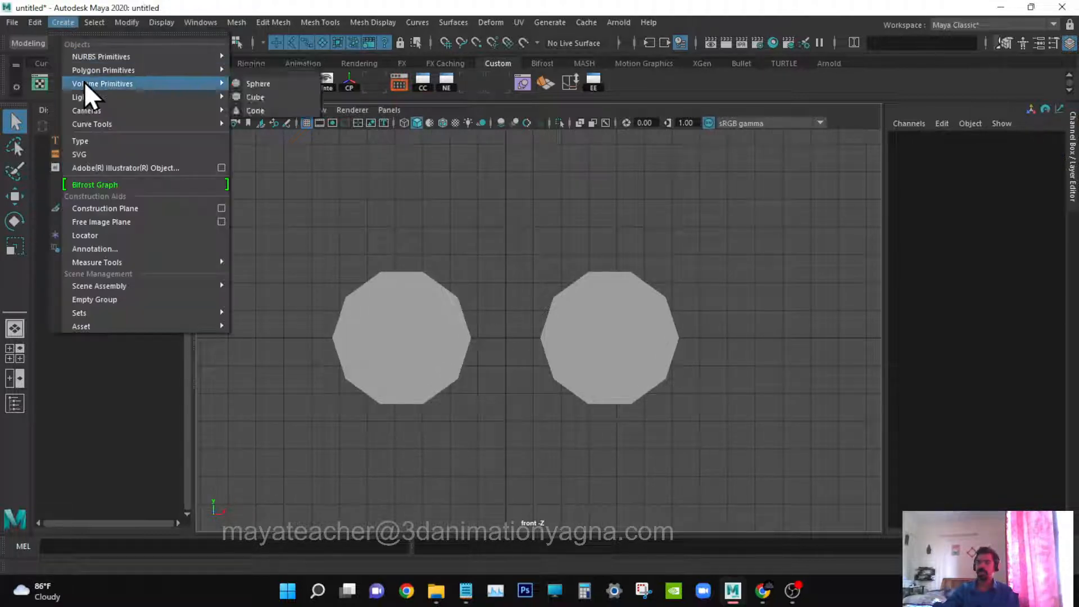
{"action": "mouse_move", "coordinate": [121, 69]}
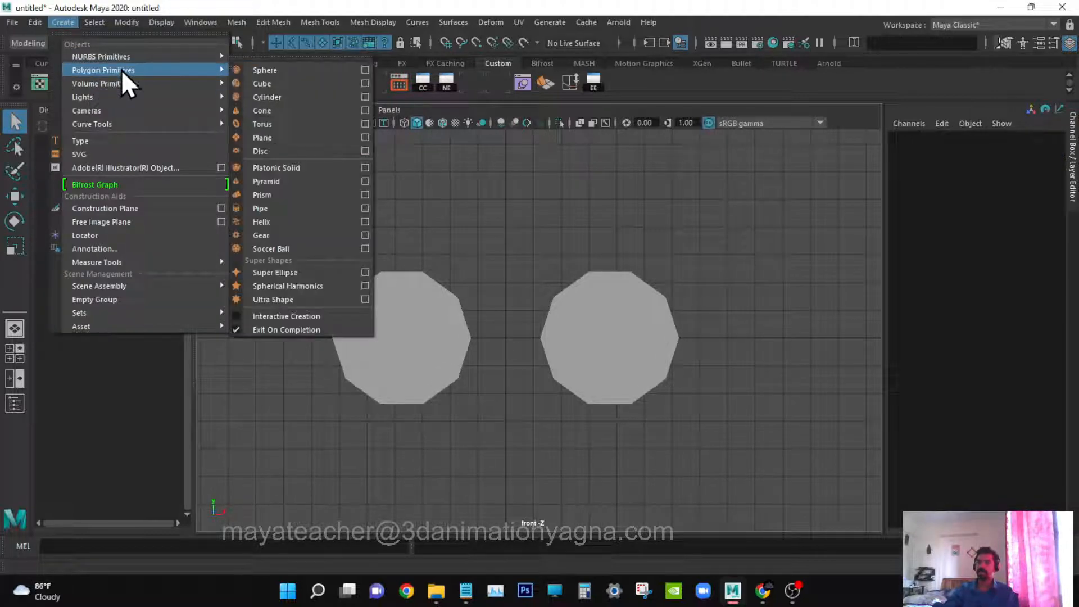
{"action": "left_click", "coordinate": [284, 96]}
{"action": "key", "text": "space"}
{"action": "left_click_drag", "start_coordinate": [528, 347], "coordinate": [529, 315]}
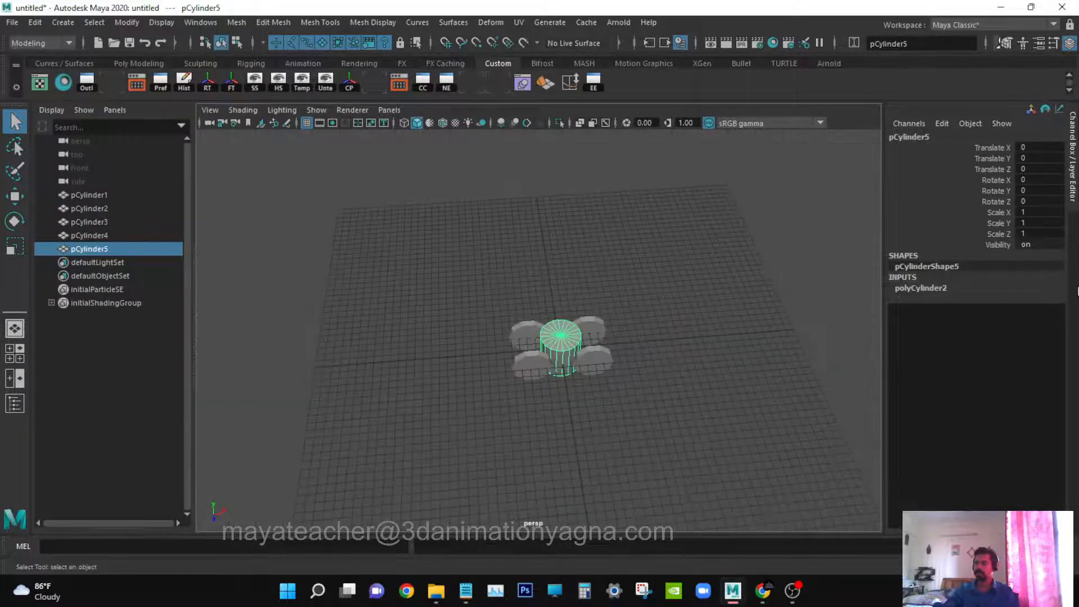
{"action": "left_click", "coordinate": [1036, 180]}
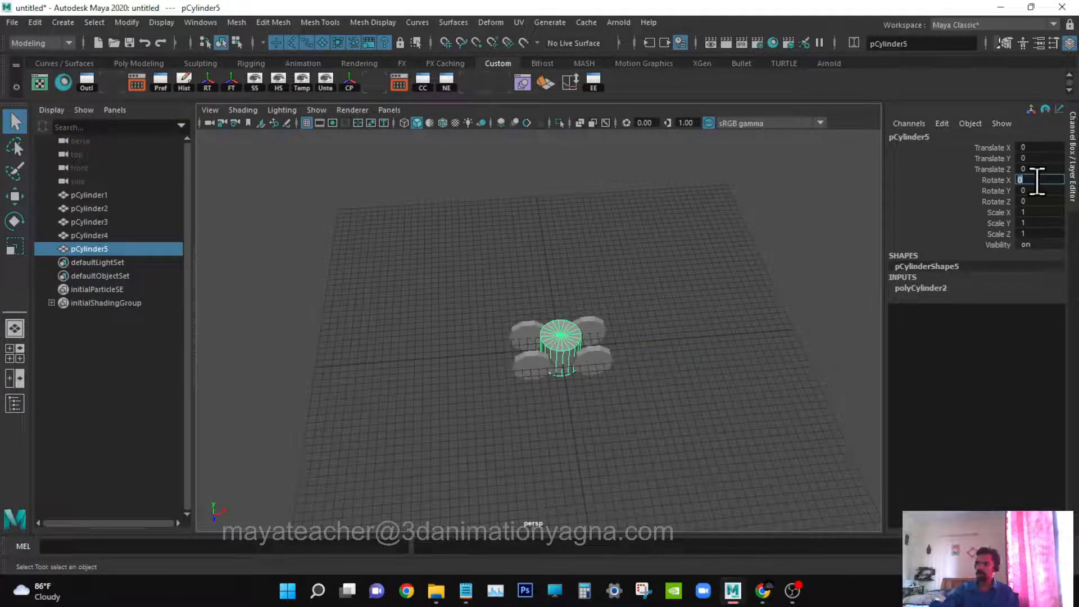
{"action": "key", "text": "Return"}
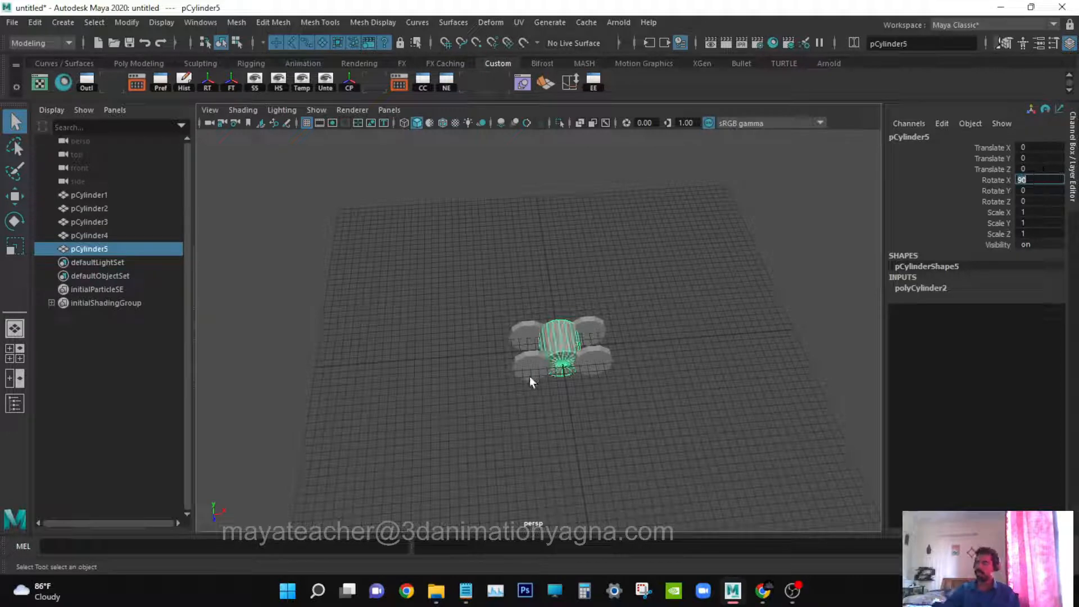
- Set the middle cylinder's cap subdivisions to 0 and its axis subdivisions to 6
{"action": "scroll", "coordinate": [530, 377], "scroll_direction": "up", "scroll_amount": 2}
{"action": "left_click", "coordinate": [961, 287]}
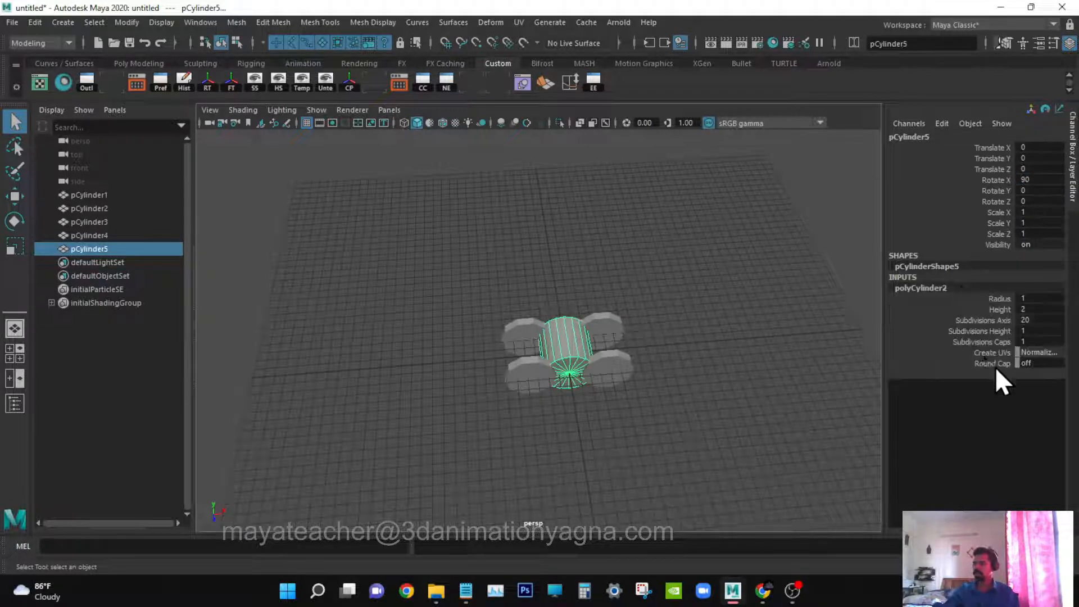
{"action": "left_click", "coordinate": [979, 333]}
{"action": "left_click", "coordinate": [969, 343]}
{"action": "middle_click_drag", "start_coordinate": [809, 362], "coordinate": [634, 368]}
{"action": "double_click", "coordinate": [1041, 320]}
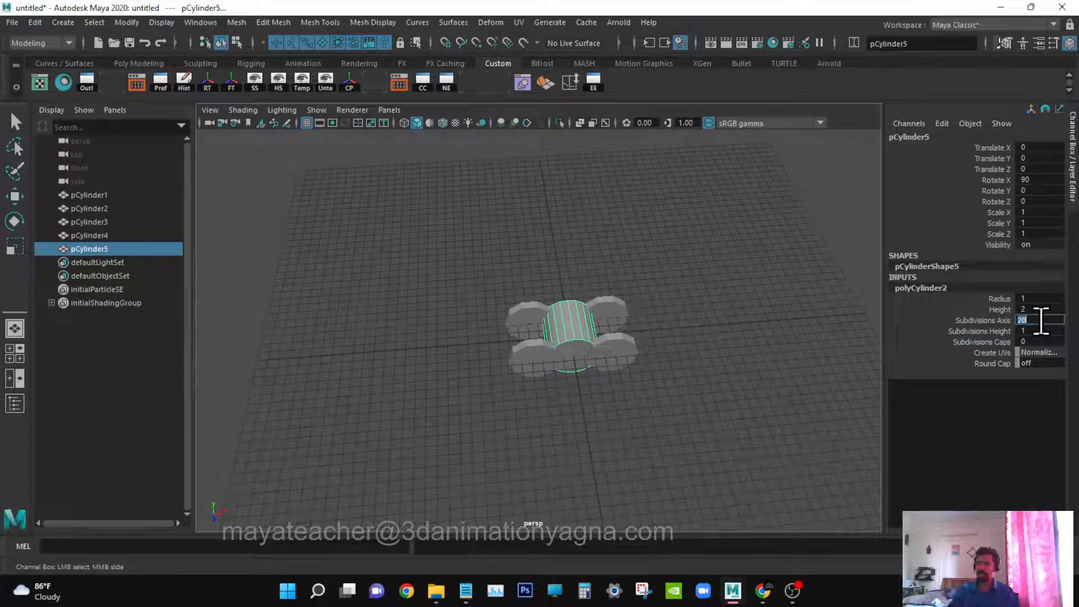
{"action": "key", "text": "Return"}
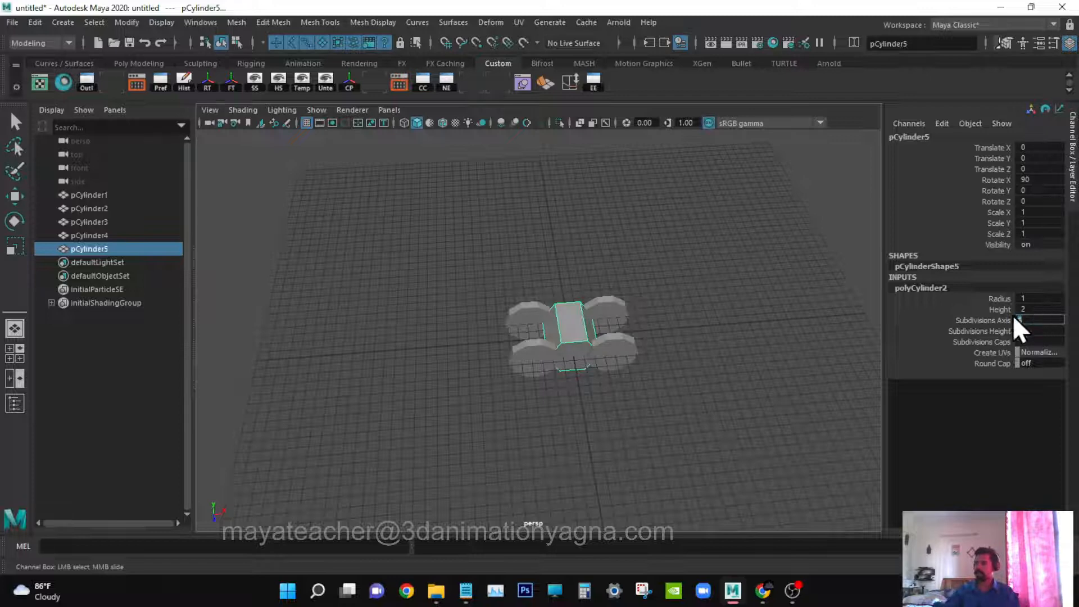
- Try a small radius on the six-sided cylinder, settling on a Radius of 0.3
{"action": "double_click", "coordinate": [1038, 298]}
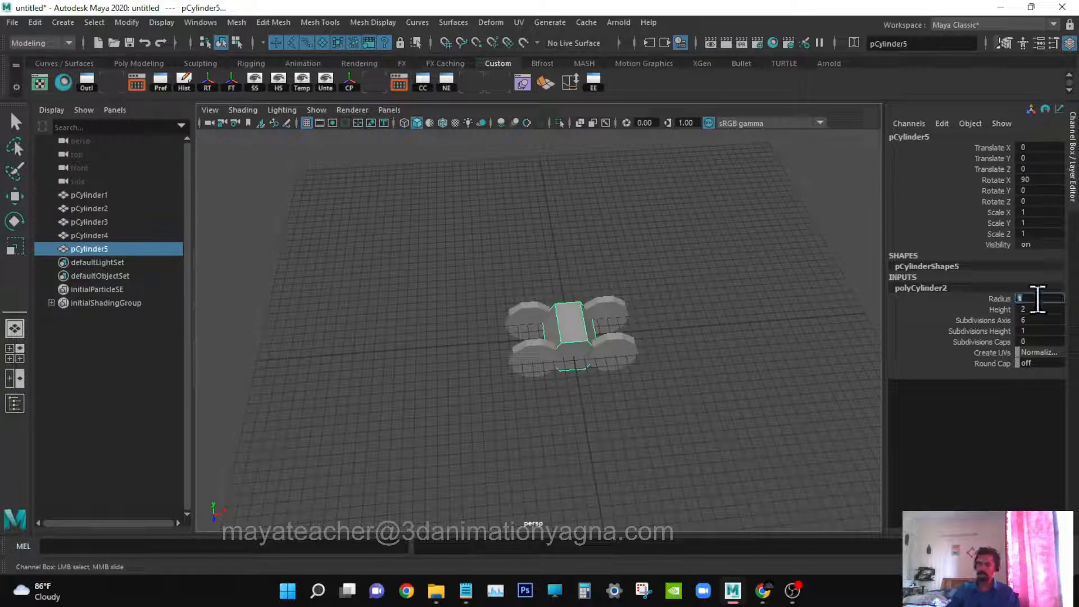
{"action": "key", "text": "Return"}
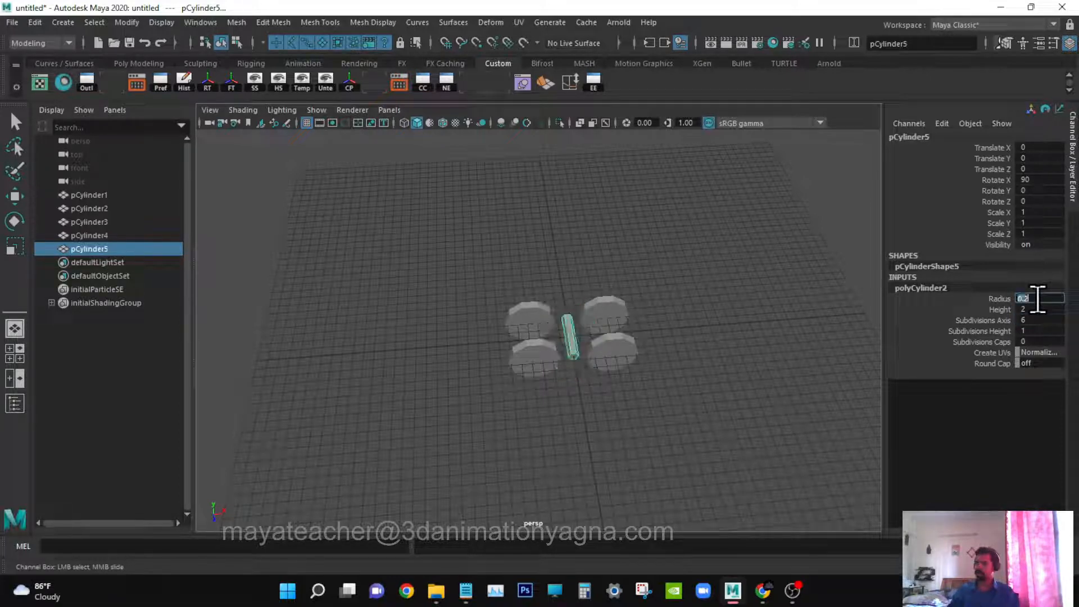
{"action": "type", "text": ".3"}
{"action": "key", "text": "Return"}
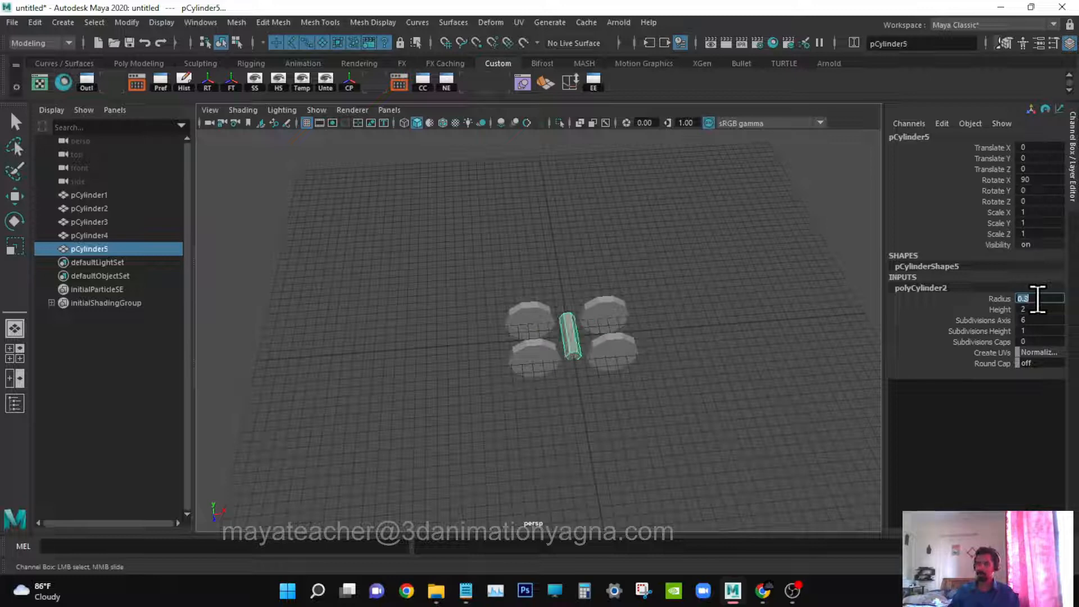
- In the front view, move the six-sided cylinder into the disc on the negative X side at Translate X -1.5
{"action": "left_click_drag", "start_coordinate": [615, 366], "coordinate": [593, 427], "text": "alt"}
{"action": "key", "text": "space"}
{"action": "key", "text": "w"}
{"action": "left_click_drag", "start_coordinate": [596, 344], "coordinate": [491, 337]}
{"action": "key", "text": "4"}
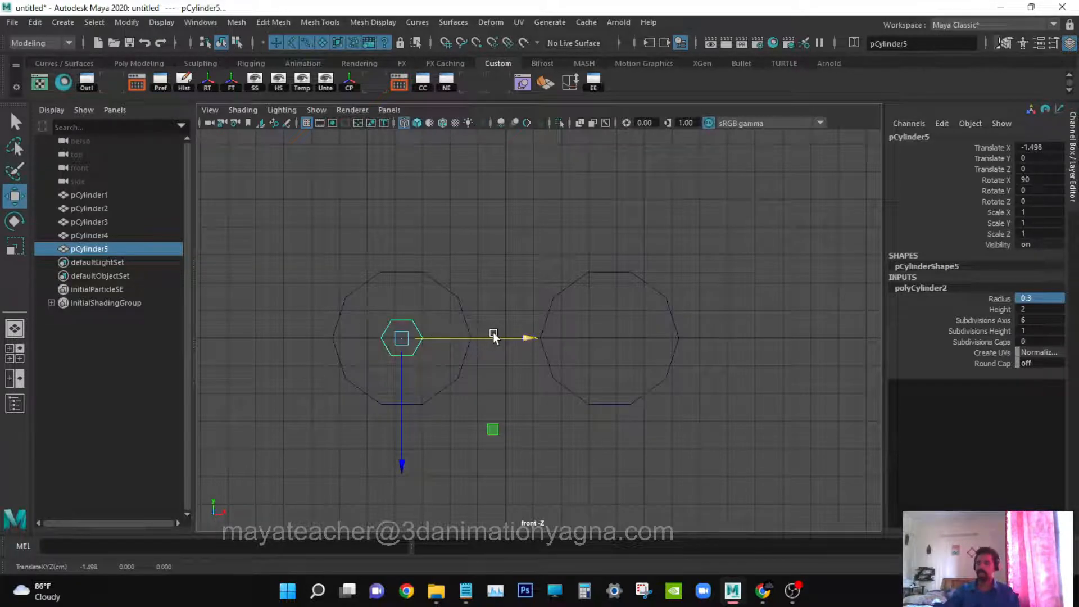
{"action": "double_click", "coordinate": [1057, 148]}
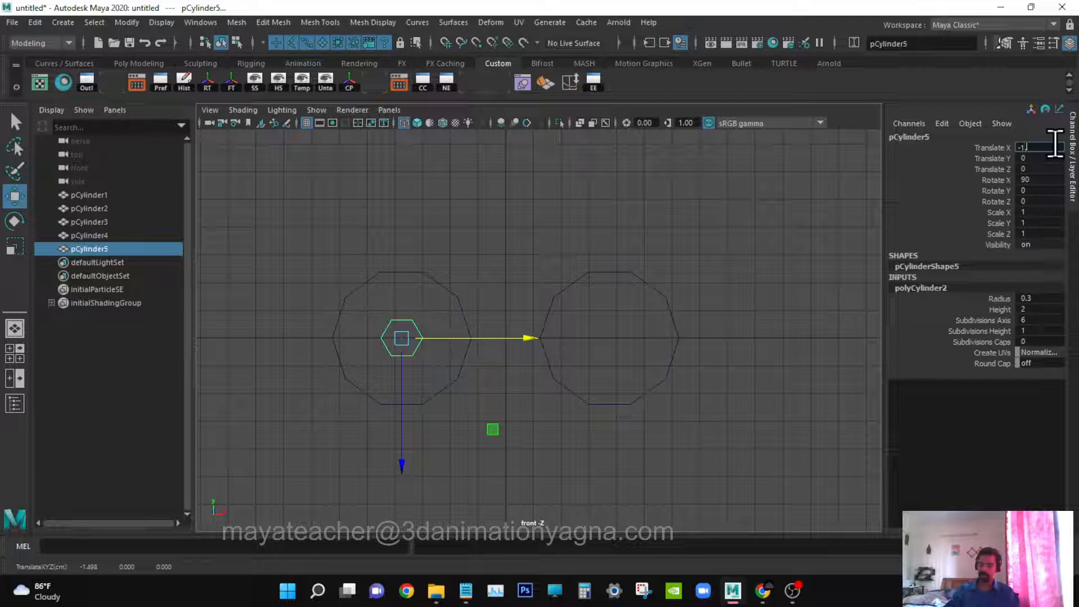
{"action": "key", "text": "Return"}
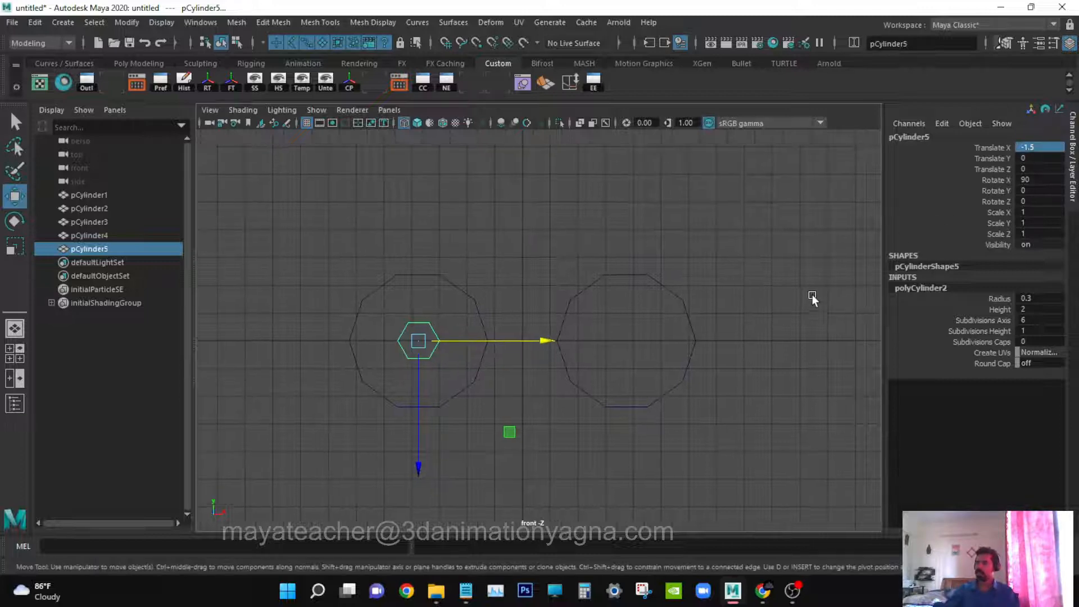
- Duplicate the six-sided cylinder and place the copy inside the opposite disc at Translate X 1.5
{"action": "key", "text": "ctrl+d"}
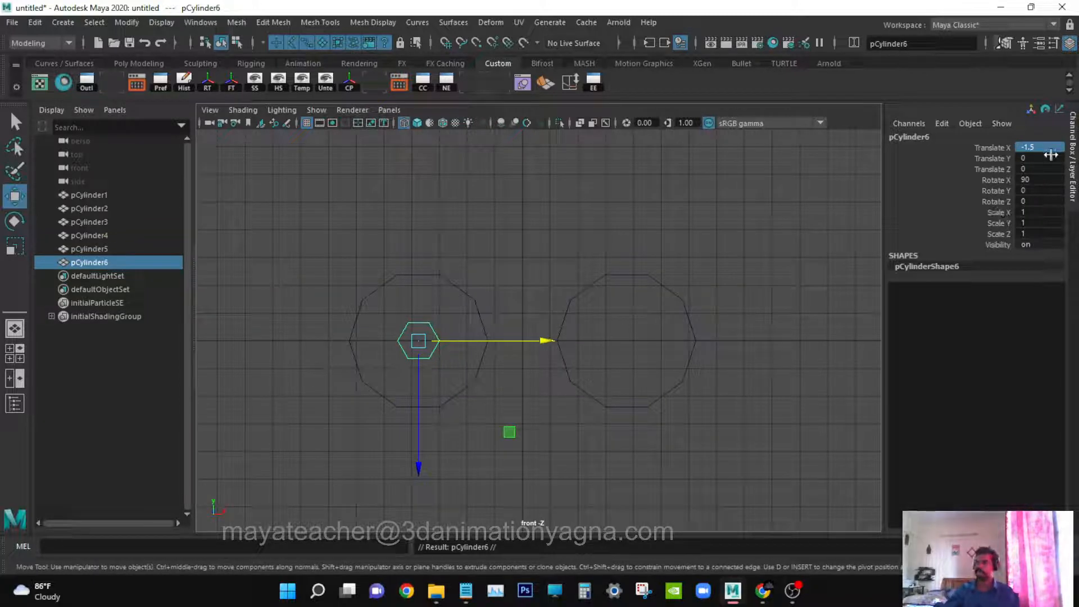
{"action": "double_click", "coordinate": [1046, 147]}
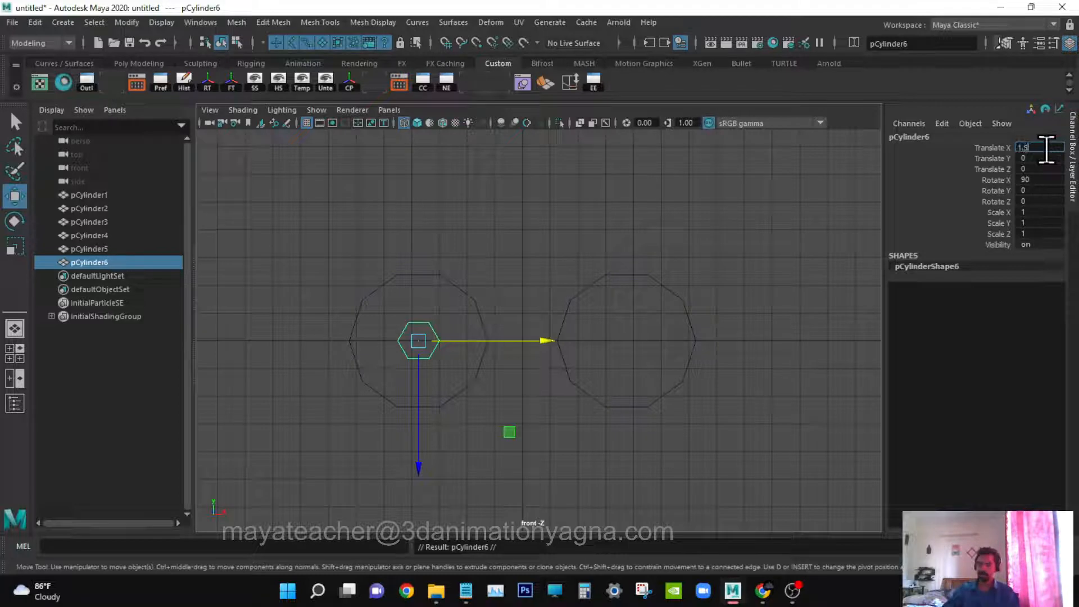
{"action": "key", "text": "Return"}
{"action": "key", "text": "q"}
- Select both six-sided cylinders in the top view and lengthen them past the discs to a Scale Y of about 1.389
{"action": "key", "text": "space"}
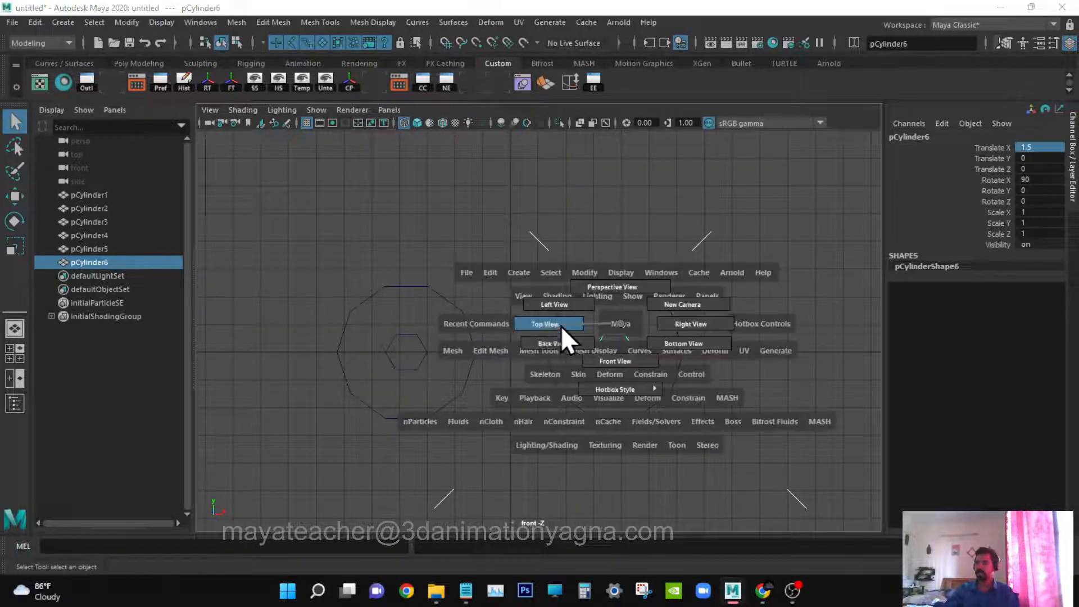
{"action": "left_click_drag", "start_coordinate": [561, 326], "coordinate": [543, 330]}
{"action": "left_click", "coordinate": [392, 316], "text": "shift"}
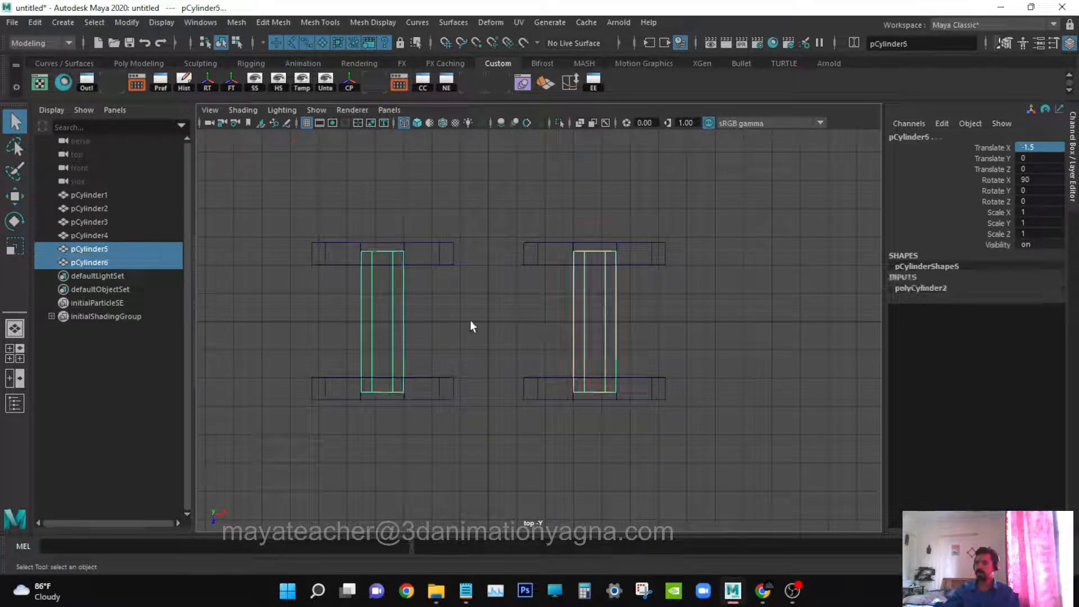
{"action": "key", "text": "r"}
{"action": "left_click_drag", "start_coordinate": [381, 446], "coordinate": [372, 489]}
{"action": "key", "text": "q"}
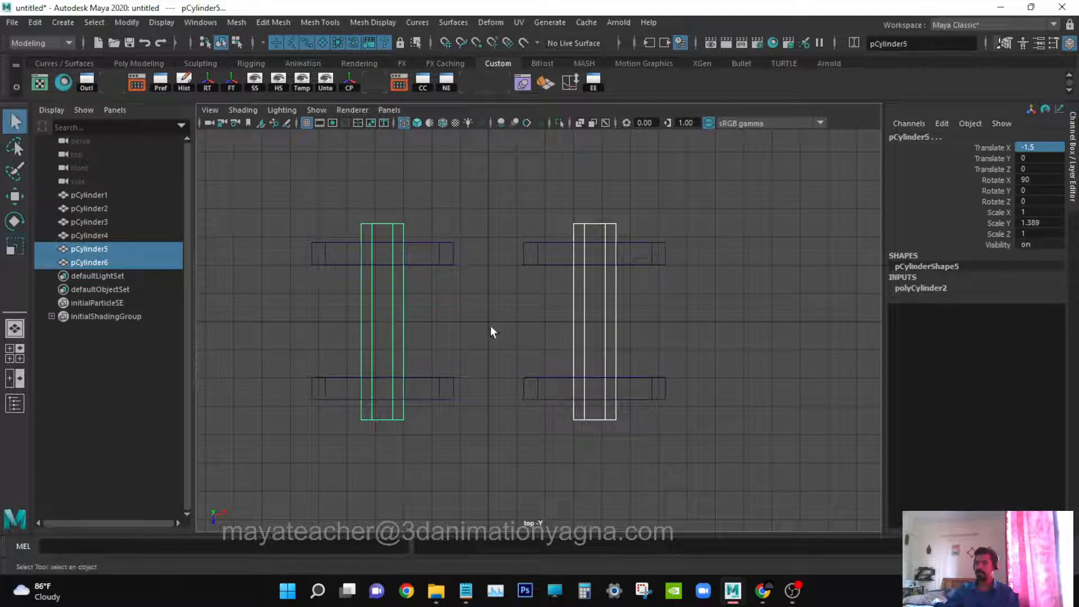
- In the perspective view, select the four ten-sided discs without the inner cylinders and combine them into one mesh
{"action": "left_click_drag", "start_coordinate": [490, 326], "coordinate": [541, 397], "text": "alt"}
{"action": "key", "text": "space"}
{"action": "key", "text": "space"}
{"action": "left_click_drag", "start_coordinate": [561, 307], "coordinate": [562, 281]}
{"action": "left_click_drag", "start_coordinate": [579, 309], "coordinate": [611, 301], "text": "alt"}
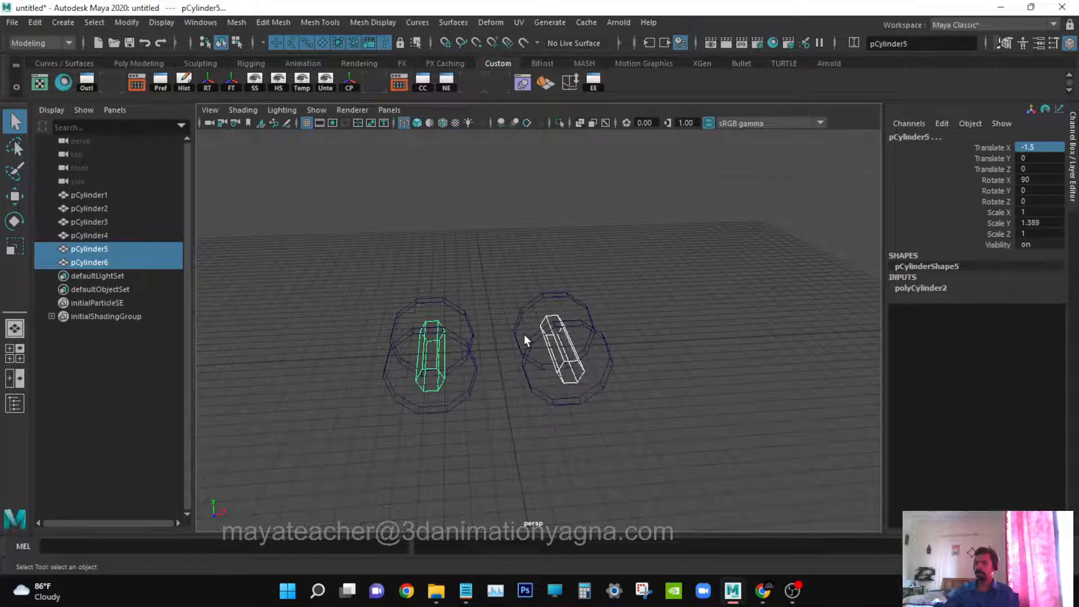
{"action": "scroll", "coordinate": [524, 333], "scroll_direction": "up", "scroll_amount": 5}
{"action": "middle_click_drag", "start_coordinate": [535, 344], "coordinate": [570, 333], "text": "alt"}
{"action": "left_click", "coordinate": [575, 342]}
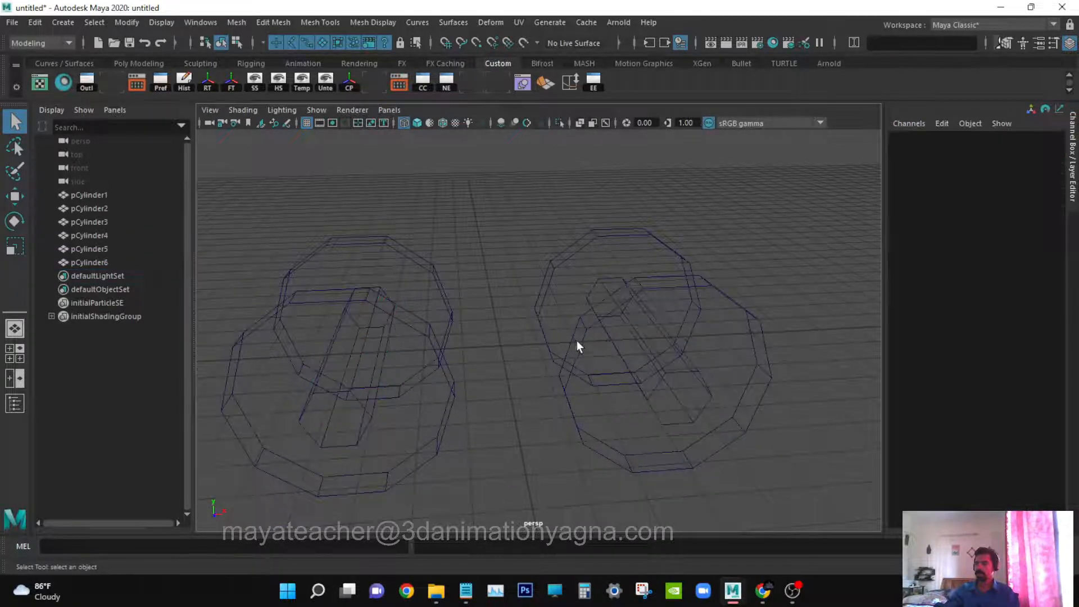
{"action": "left_click", "coordinate": [577, 346]}
{"action": "left_click_drag", "start_coordinate": [577, 345], "coordinate": [575, 338], "text": "alt"}
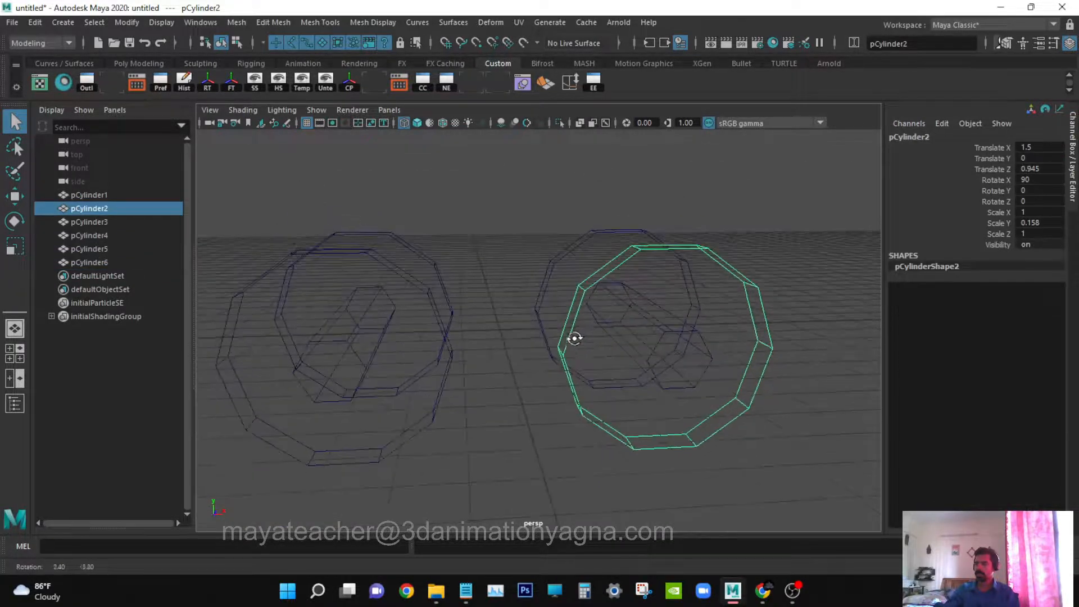
{"action": "left_click", "coordinate": [439, 324], "text": "shift"}
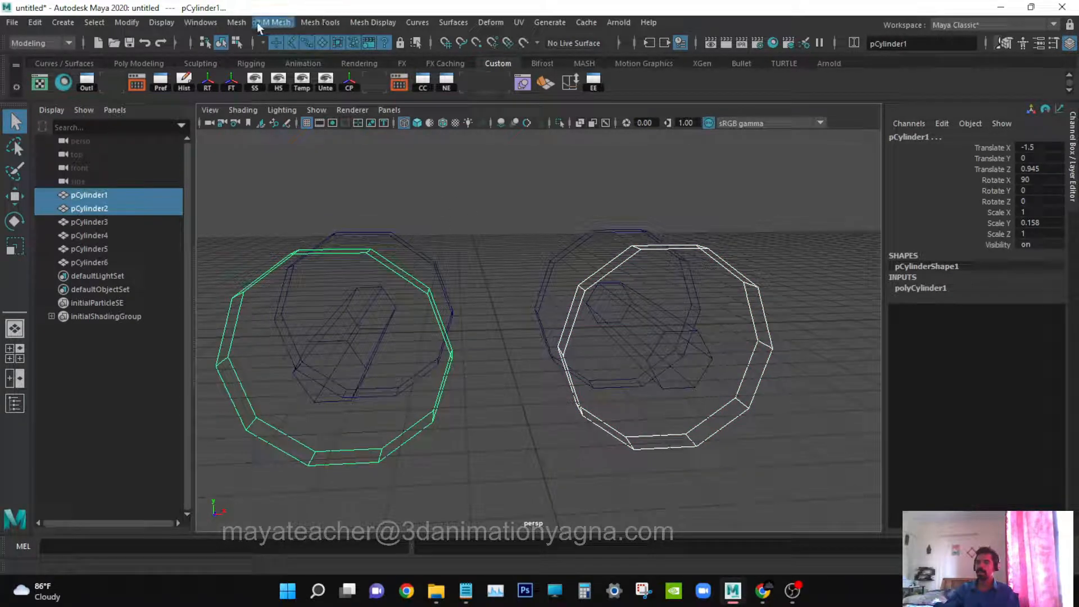
{"action": "left_click_drag", "start_coordinate": [528, 233], "coordinate": [534, 267], "text": "alt"}
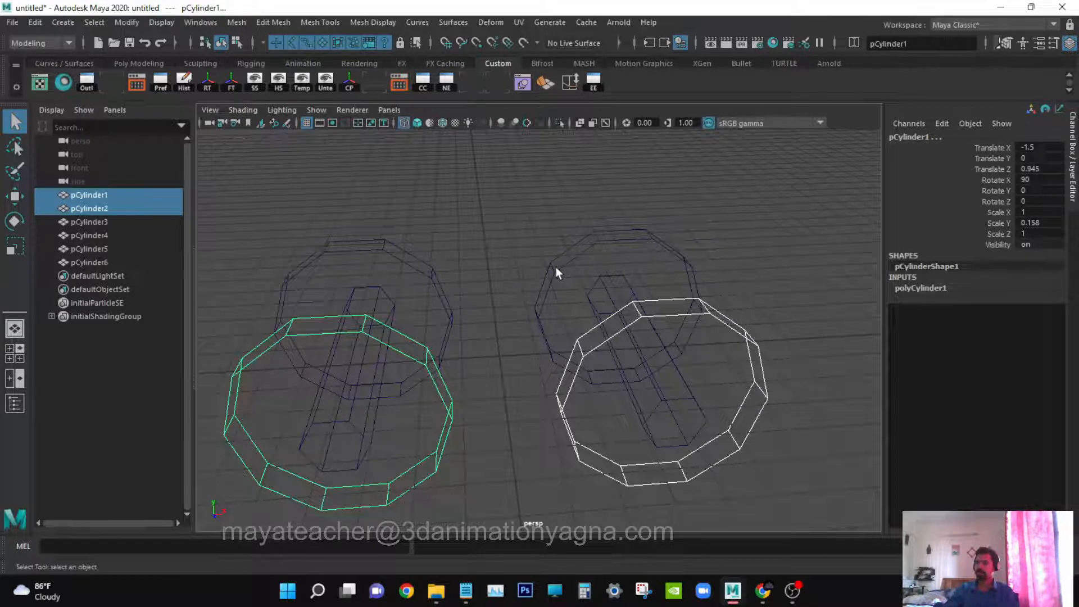
{"action": "left_click", "coordinate": [556, 267], "text": "shift"}
{"action": "left_click", "coordinate": [423, 281], "text": "shift"}
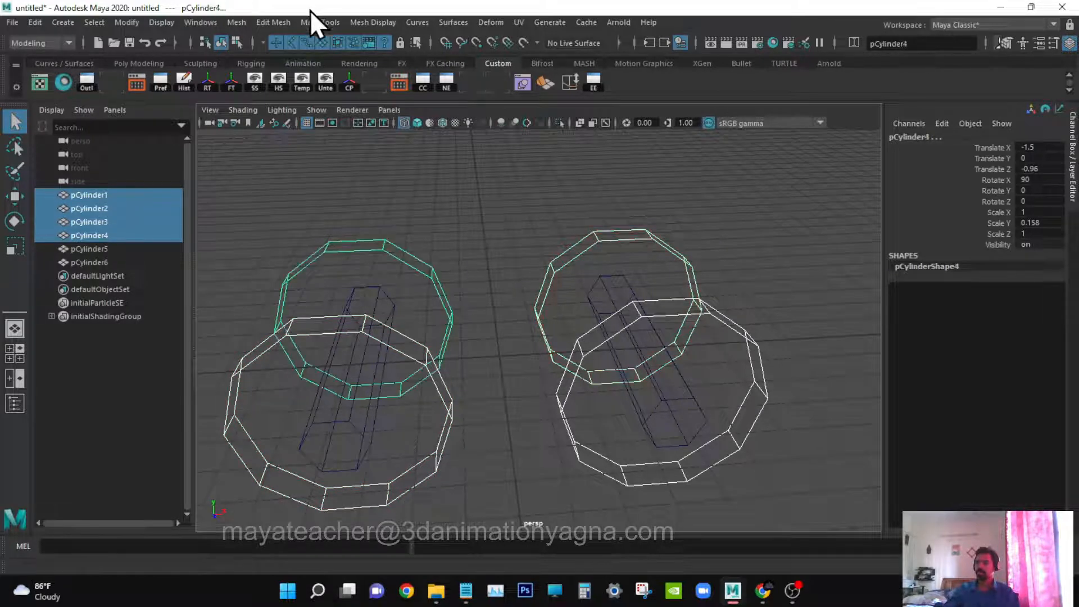
{"action": "left_click", "coordinate": [243, 22]}
{"action": "left_click", "coordinate": [270, 71]}
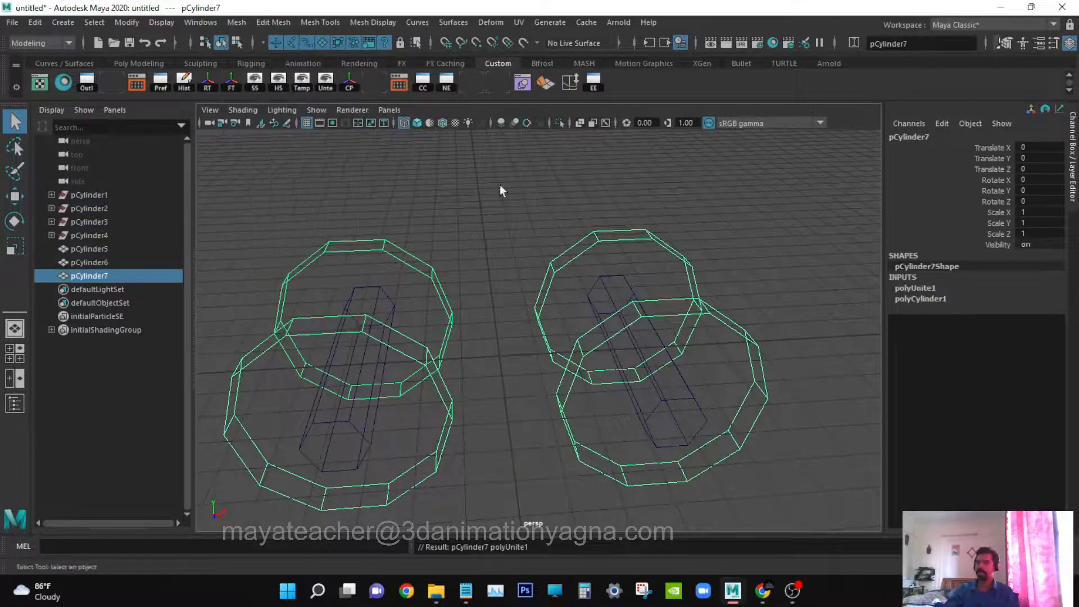
- Select the two inward-facing rim faces on each of the two front discs and bridge them together
{"action": "right_click", "coordinate": [590, 222]}
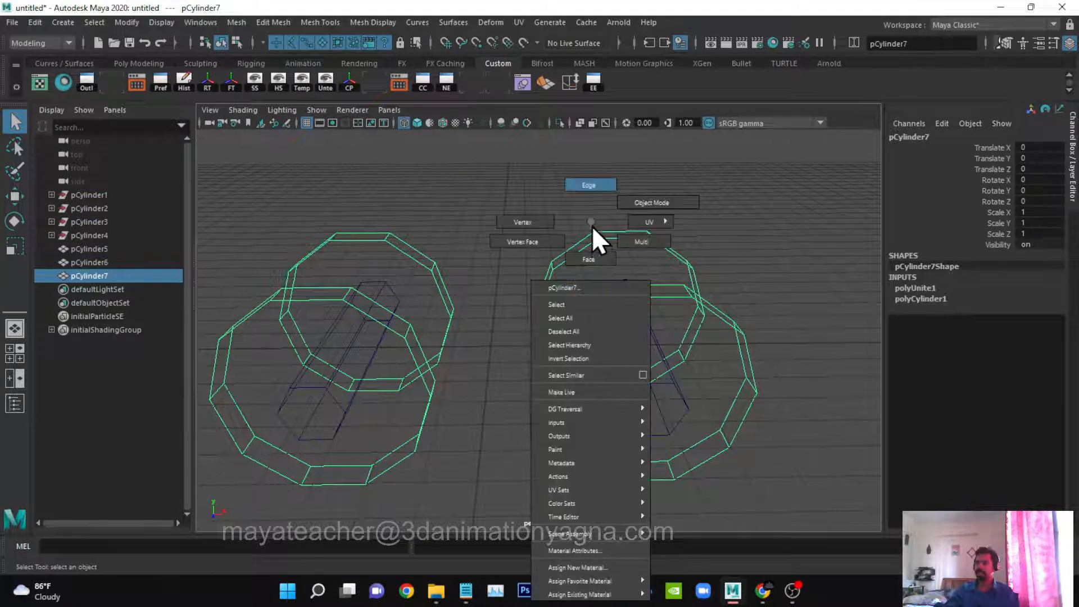
{"action": "right_click_drag", "start_coordinate": [591, 231], "coordinate": [588, 259]}
{"action": "scroll", "coordinate": [568, 331], "scroll_direction": "up", "scroll_amount": 2}
{"action": "left_click_drag", "start_coordinate": [570, 336], "coordinate": [588, 346], "text": "alt"}
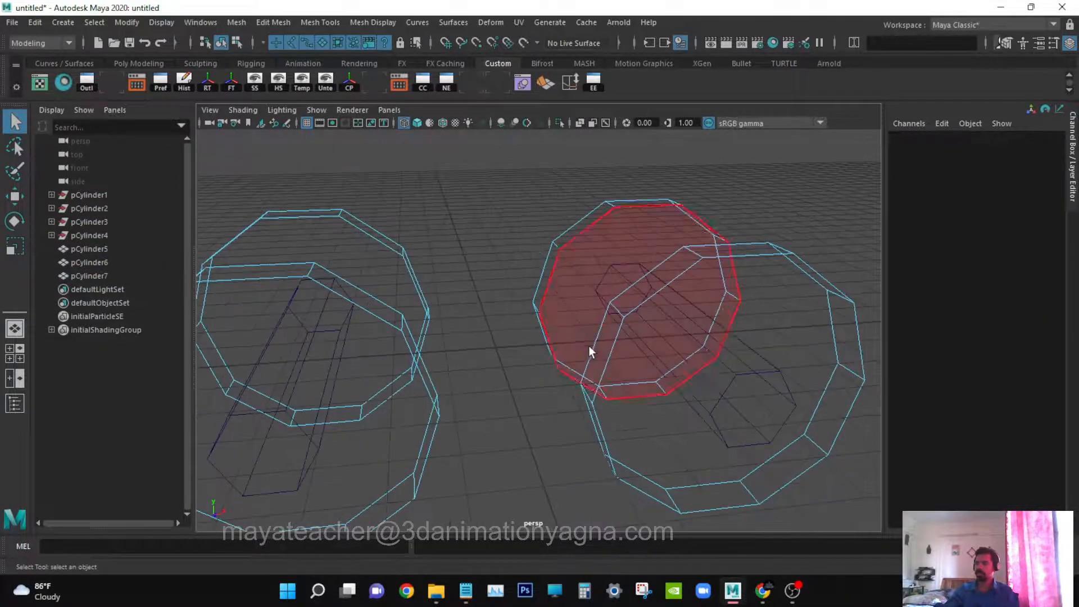
{"action": "left_click", "coordinate": [596, 352]}
{"action": "mouse_move", "coordinate": [597, 430]}
{"action": "left_mouse_down", "text": "alt"}
{"action": "mouse_move", "coordinate": [626, 422]}
{"action": "mouse_move", "coordinate": [585, 403]}
{"action": "mouse_move", "coordinate": [592, 409]}
{"action": "left_mouse_up", "text": "alt"}
{"action": "left_click", "coordinate": [659, 409], "text": "shift"}
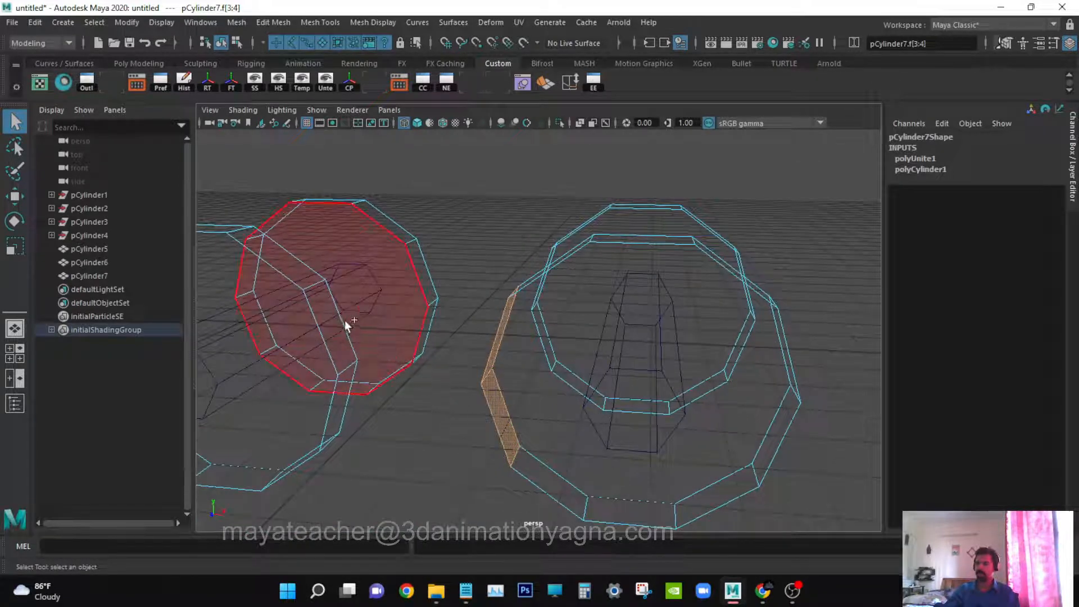
{"action": "left_click", "coordinate": [320, 319], "text": "shift"}
{"action": "left_click", "coordinate": [346, 401], "text": "shift"}
{"action": "key", "text": "ctrl+z"}
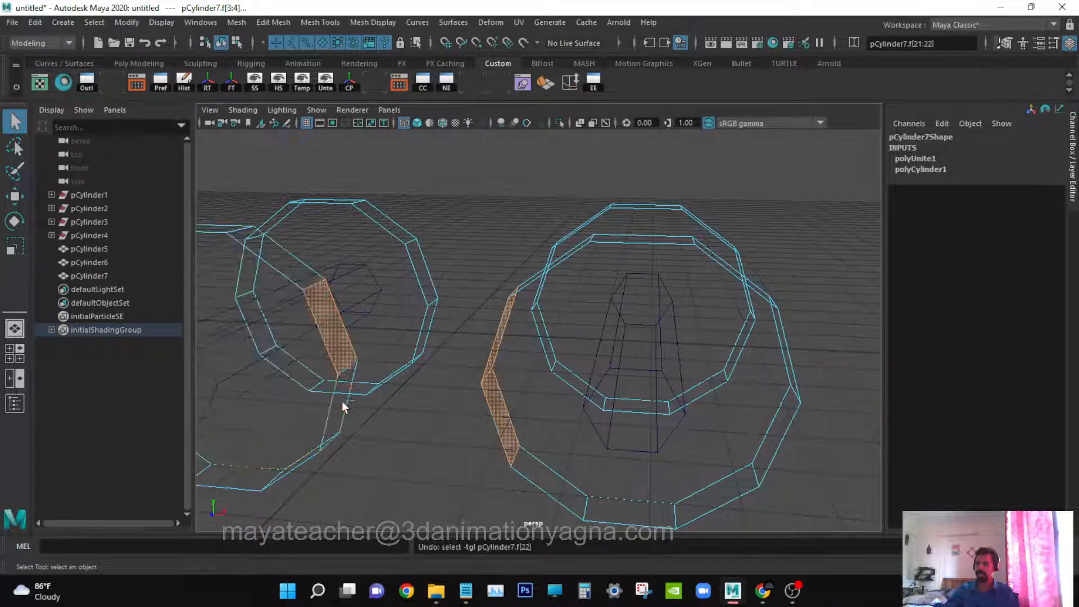
{"action": "left_click", "coordinate": [332, 407], "text": "shift"}
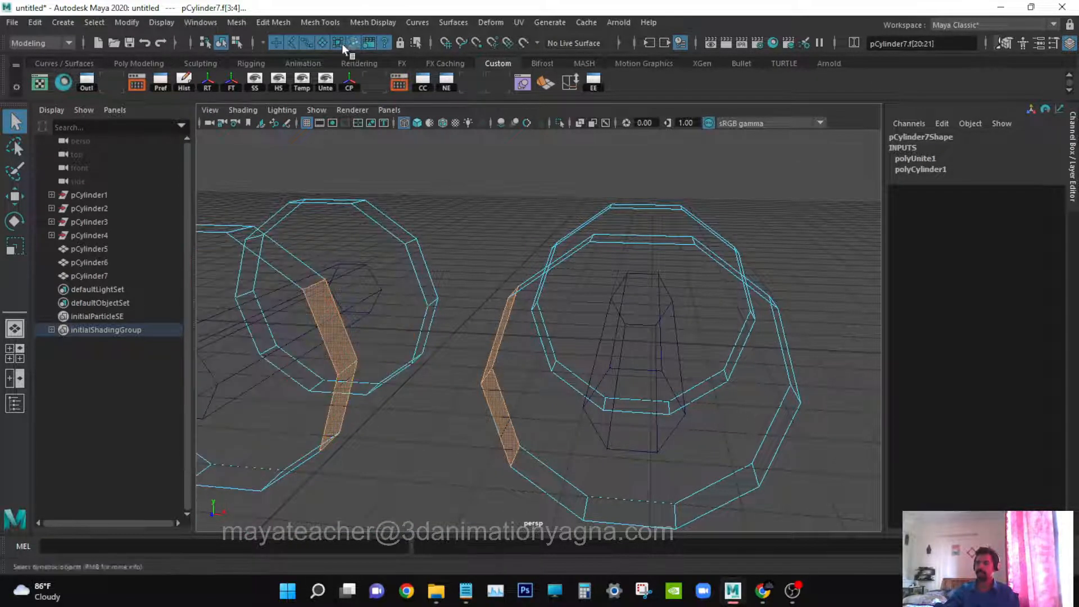
{"action": "left_click", "coordinate": [285, 21]}
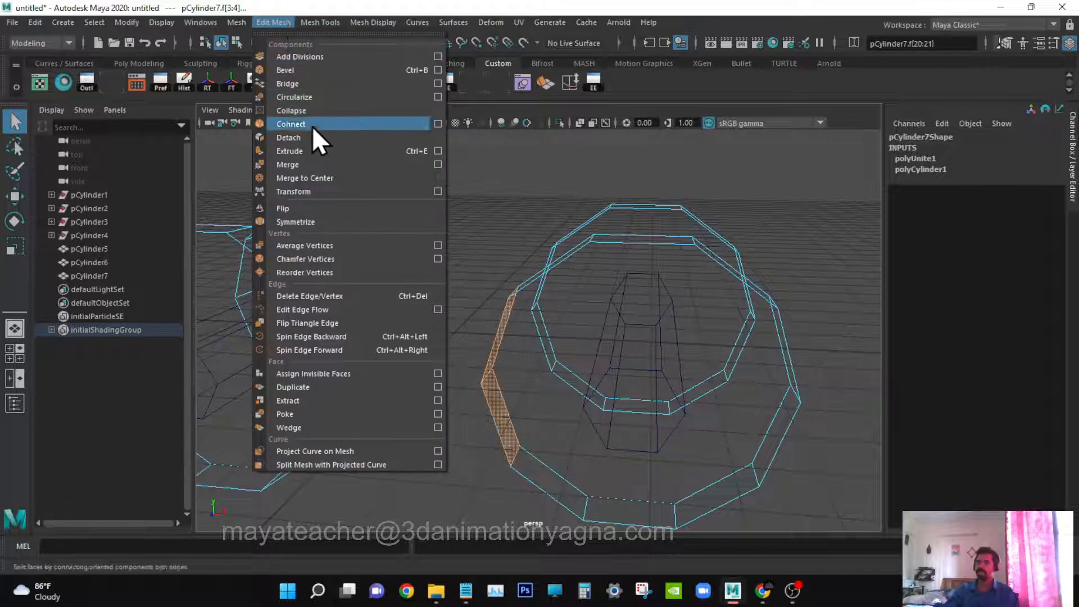
{"action": "left_click", "coordinate": [308, 82]}
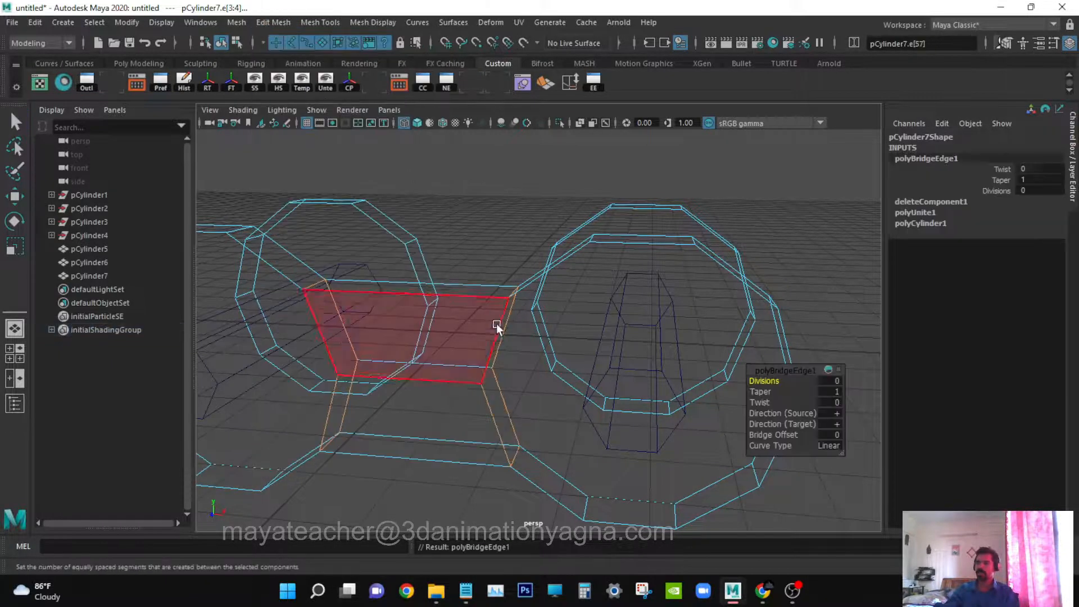
{"action": "left_click_drag", "start_coordinate": [497, 328], "coordinate": [528, 374], "text": "alt"}
{"action": "key", "text": "q"}
- Bridge the two rear discs across their two inward-facing rim faces each, then clear the selection
{"action": "left_click", "coordinate": [549, 279]}
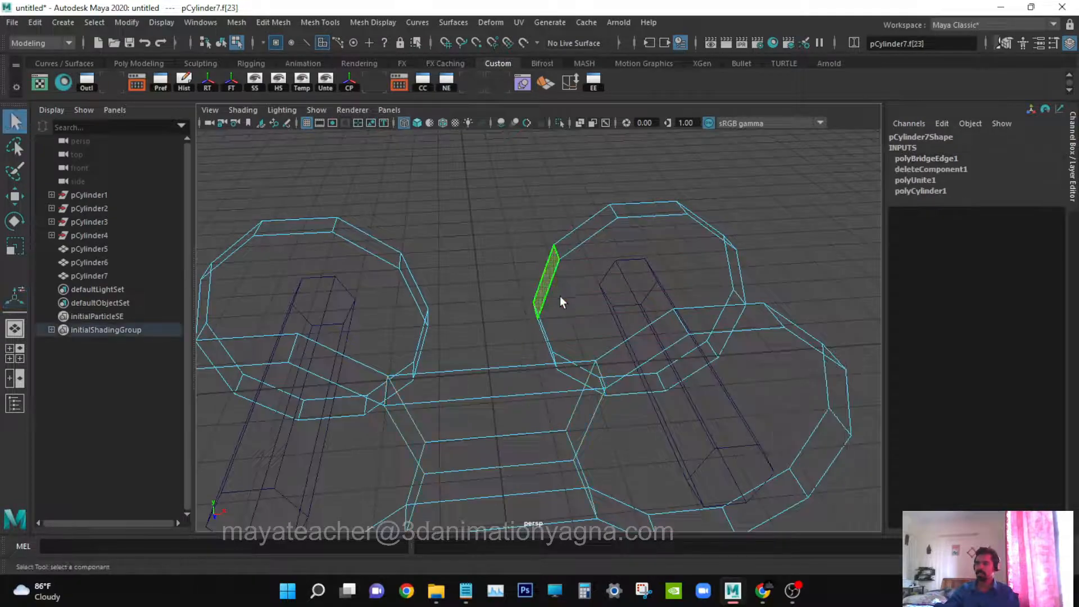
{"action": "left_click_drag", "start_coordinate": [560, 296], "coordinate": [424, 305], "text": "alt"}
{"action": "left_click", "coordinate": [544, 331], "text": "shift"}
{"action": "left_click", "coordinate": [433, 288], "text": "shift"}
{"action": "left_click", "coordinate": [440, 308], "text": "shift"}
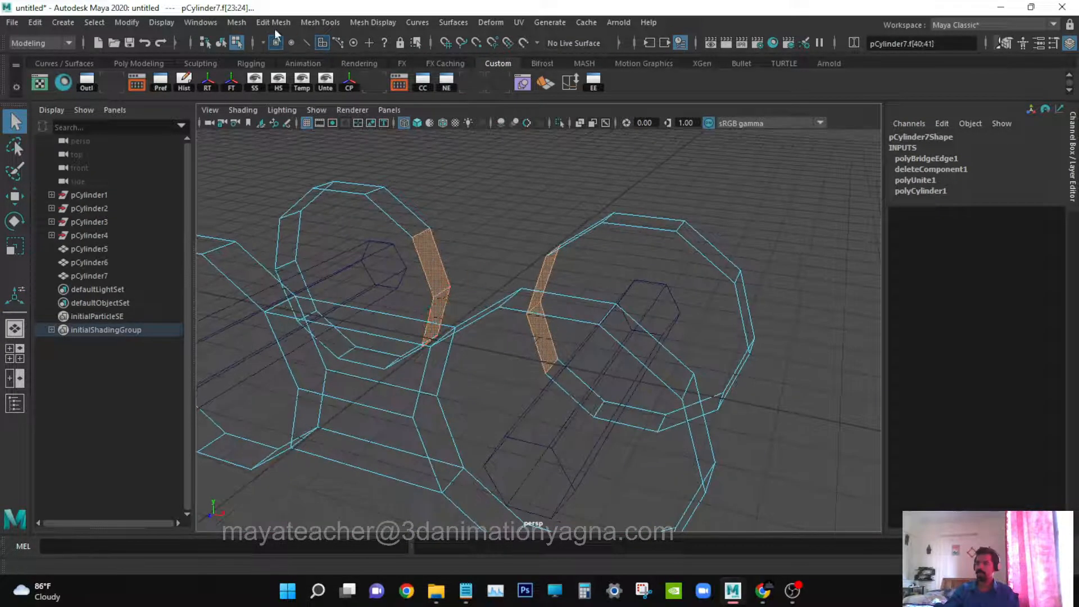
{"action": "left_click", "coordinate": [273, 23]}
{"action": "left_click", "coordinate": [295, 84]}
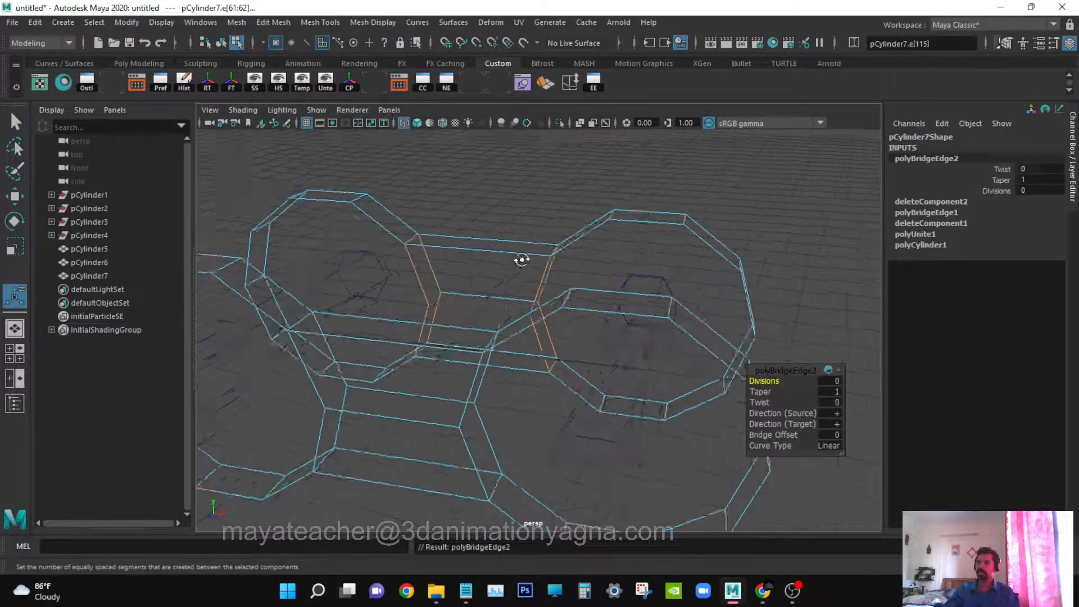
{"action": "left_click_drag", "start_coordinate": [522, 264], "coordinate": [497, 199], "text": "alt"}
{"action": "left_click", "coordinate": [498, 200]}
- Return to object mode and delete the combined mesh's construction history
{"action": "key", "text": "F8"}
{"action": "key", "text": "F8"}
{"action": "key", "text": "F8"}
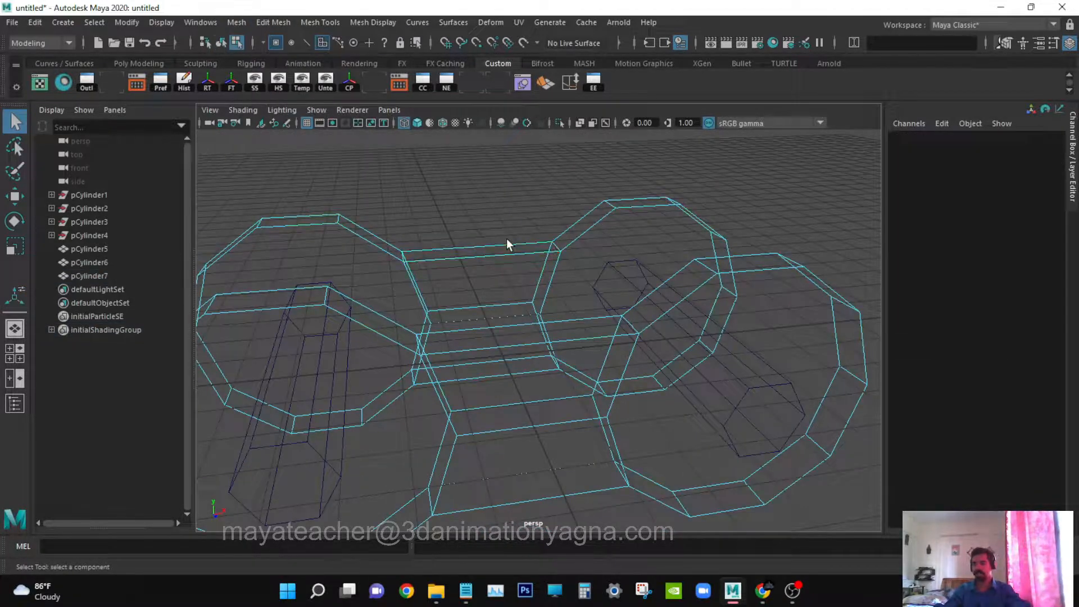
{"action": "left_click", "coordinate": [183, 82]}
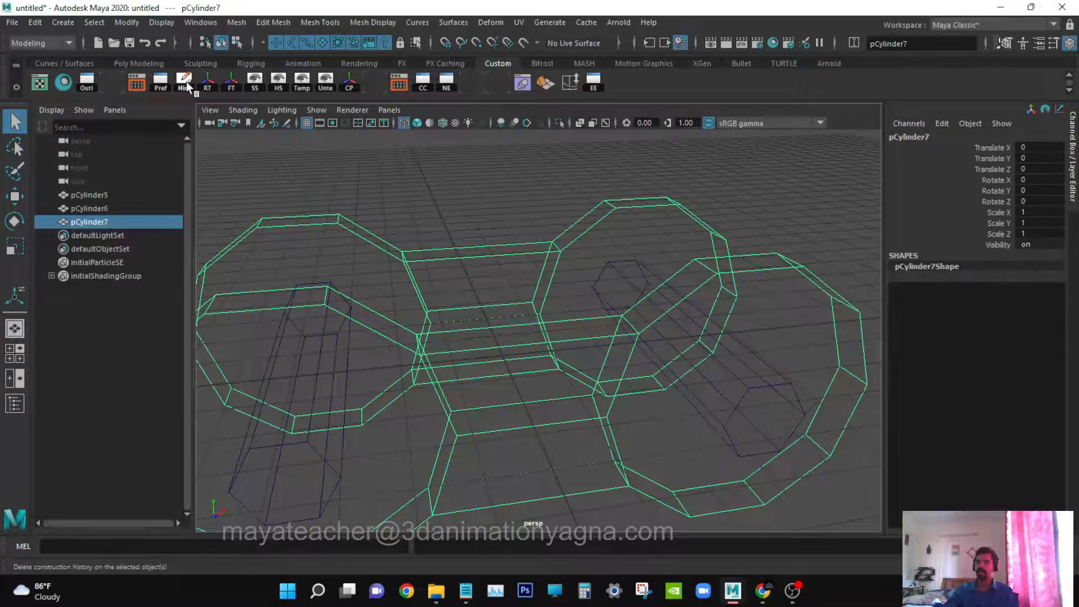
- Duplicate the bridged disc mesh and move the copy along X in the front view to a Translate X of about 2.999
{"action": "left_click_drag", "start_coordinate": [376, 290], "coordinate": [530, 370], "text": "alt"}
{"action": "key", "text": "space"}
{"action": "left_click", "coordinate": [413, 344]}
{"action": "left_click_drag", "start_coordinate": [581, 299], "coordinate": [710, 304], "text": "alt"}
{"action": "key", "text": "ctrl+d"}
{"action": "key", "text": "w"}
{"action": "key", "text": "space"}
{"action": "left_click_drag", "start_coordinate": [829, 323], "coordinate": [783, 383]}
{"action": "key", "text": "space"}
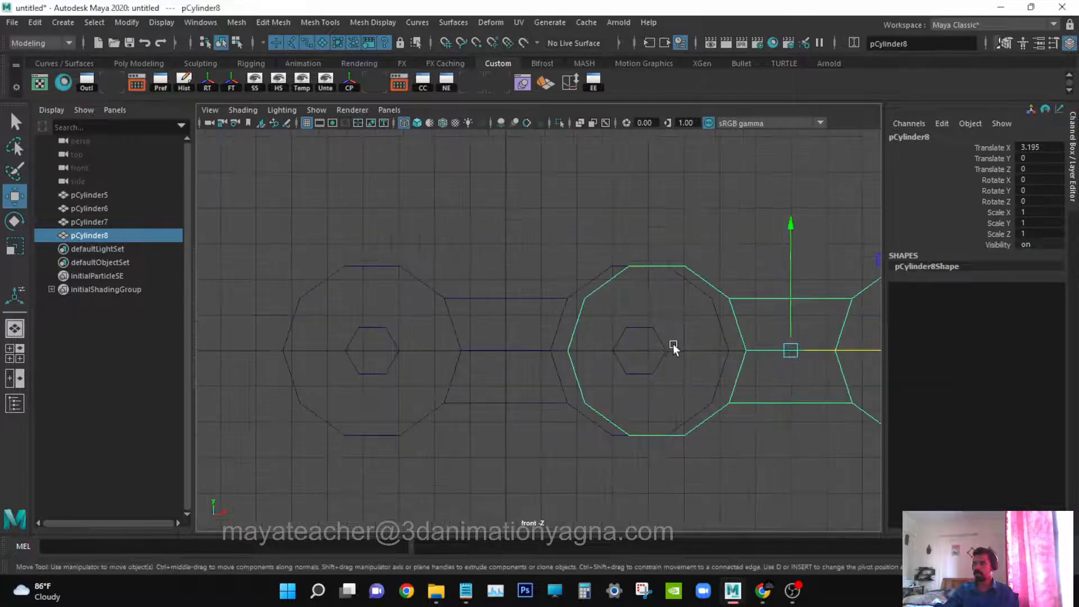
{"action": "left_click_drag", "start_coordinate": [831, 344], "coordinate": [814, 342]}
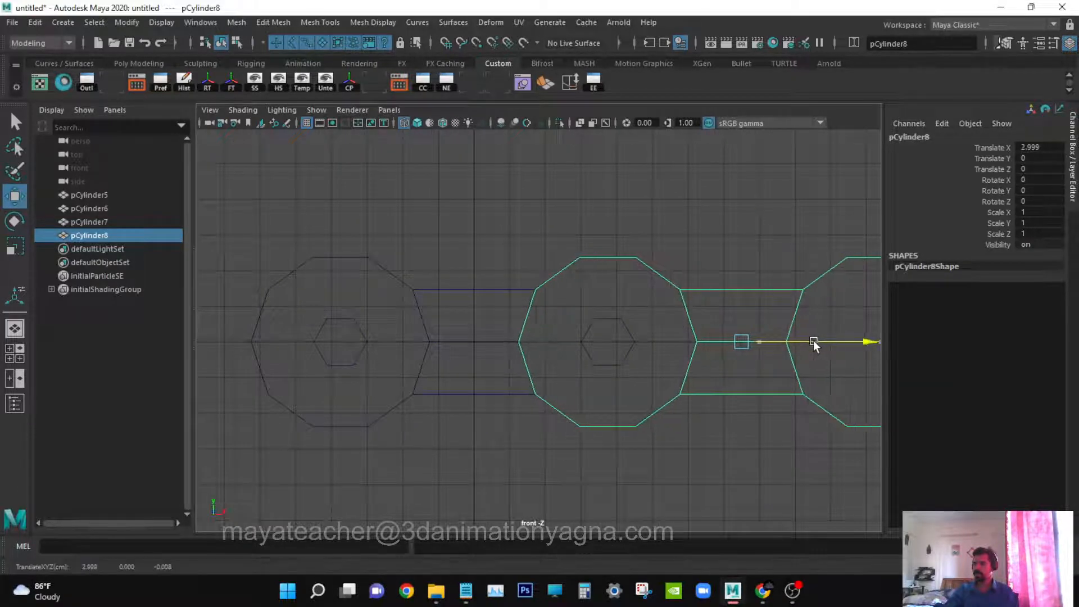
- Move the vertices of the copied link's front and rear plates inward along Z in the top view, placing them between the original link's plates
{"action": "key", "text": "space"}
{"action": "left_click_drag", "start_coordinate": [742, 323], "coordinate": [696, 331]}
{"action": "middle_click_drag", "start_coordinate": [565, 310], "coordinate": [403, 311], "text": "alt"}
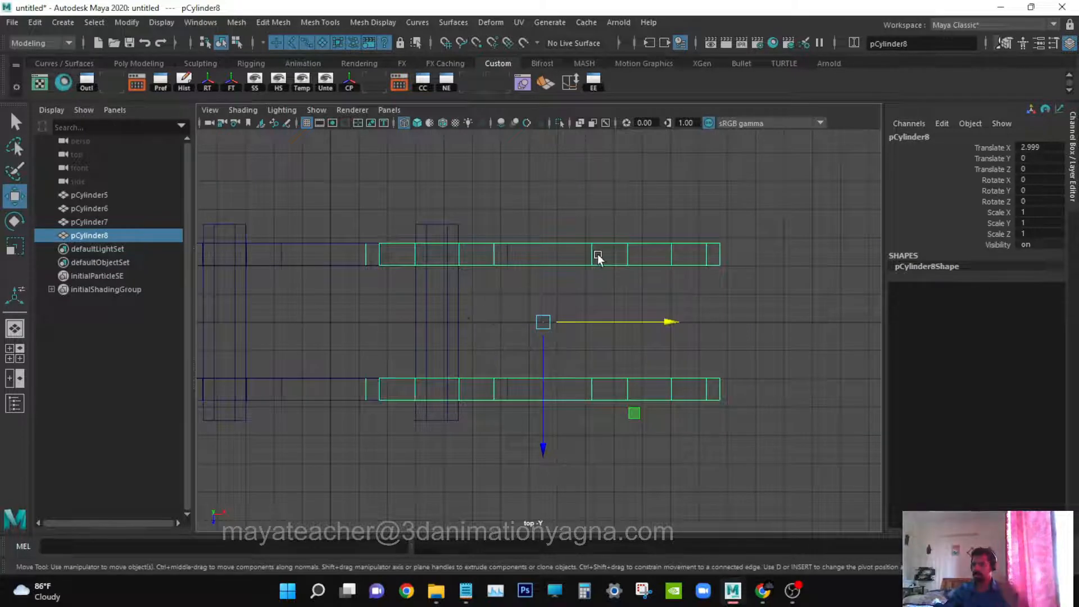
{"action": "key", "text": "q"}
{"action": "right_click_drag", "start_coordinate": [617, 222], "coordinate": [547, 219]}
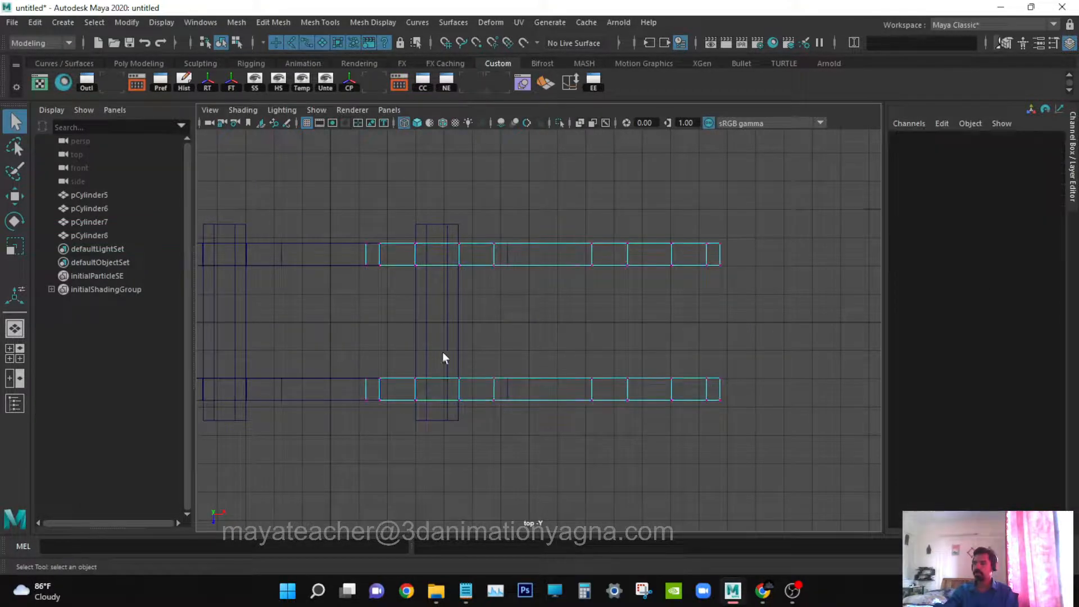
{"action": "left_click_drag", "start_coordinate": [342, 341], "coordinate": [843, 477]}
{"action": "key", "text": "w"}
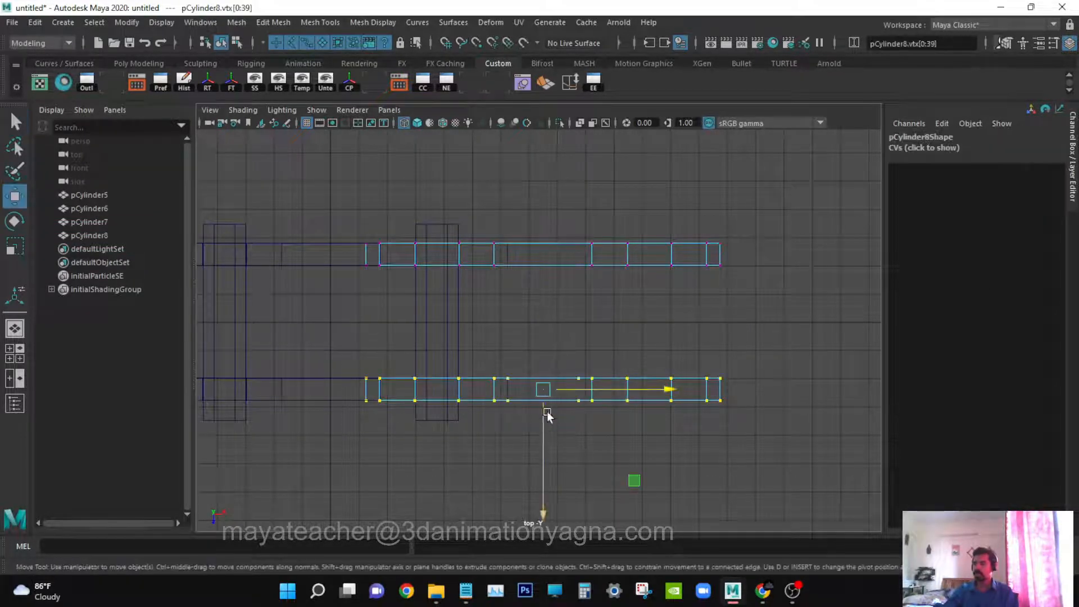
{"action": "left_click_drag", "start_coordinate": [543, 439], "coordinate": [543, 413]}
{"action": "left_click_drag", "start_coordinate": [330, 213], "coordinate": [678, 298]}
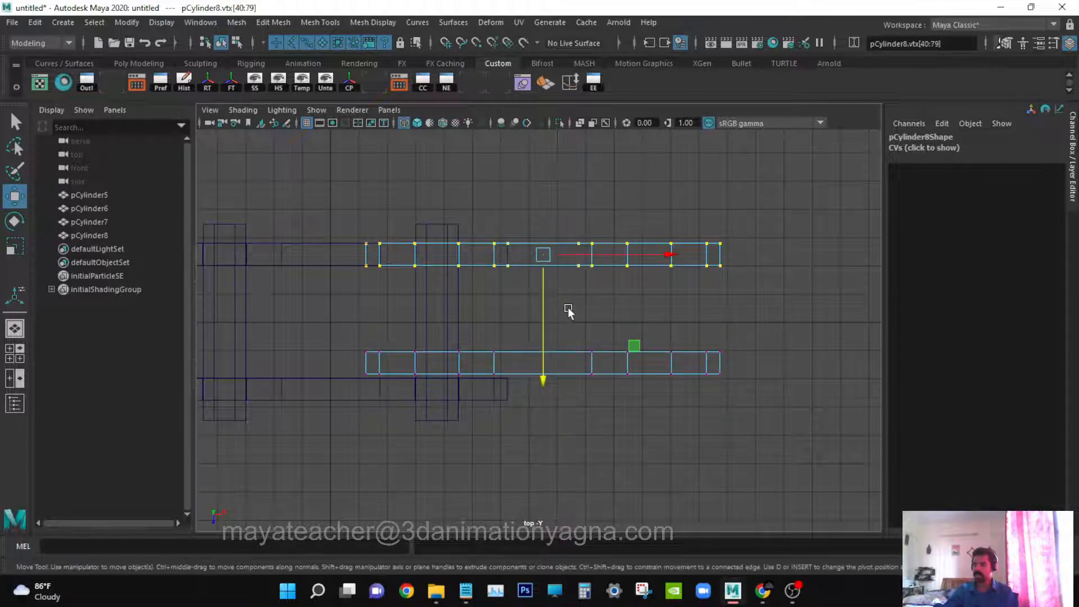
{"action": "left_click_drag", "start_coordinate": [542, 314], "coordinate": [541, 336]}
{"action": "key", "text": "q"}
{"action": "left_click", "coordinate": [699, 441]}
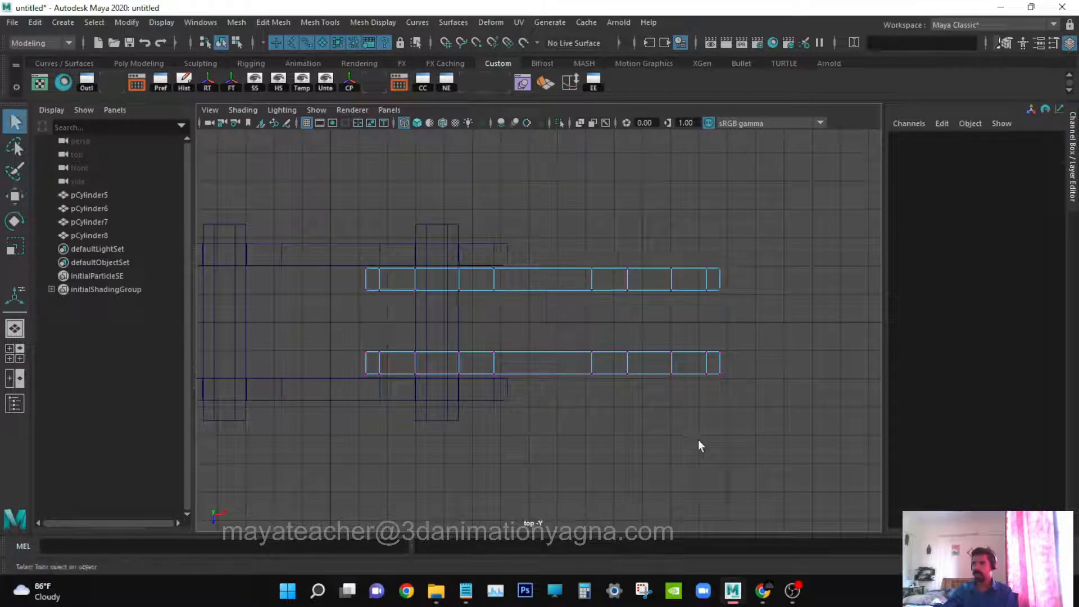
- Thin both plates of the copied link by moving their inner vertex rows outward along Z to about half thickness, and return to object mode
{"action": "left_click_drag", "start_coordinate": [345, 322], "coordinate": [901, 368]}
{"action": "key", "text": "w"}
{"action": "left_click_drag", "start_coordinate": [543, 413], "coordinate": [543, 424]}
{"action": "left_click_drag", "start_coordinate": [336, 317], "coordinate": [796, 277]}
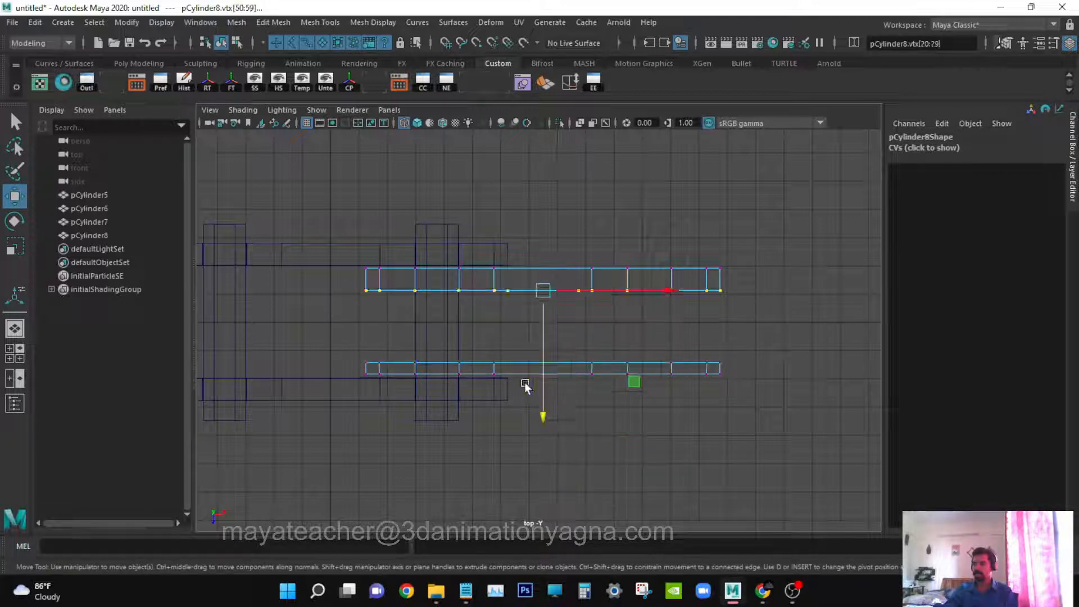
{"action": "left_click_drag", "start_coordinate": [541, 369], "coordinate": [545, 356]}
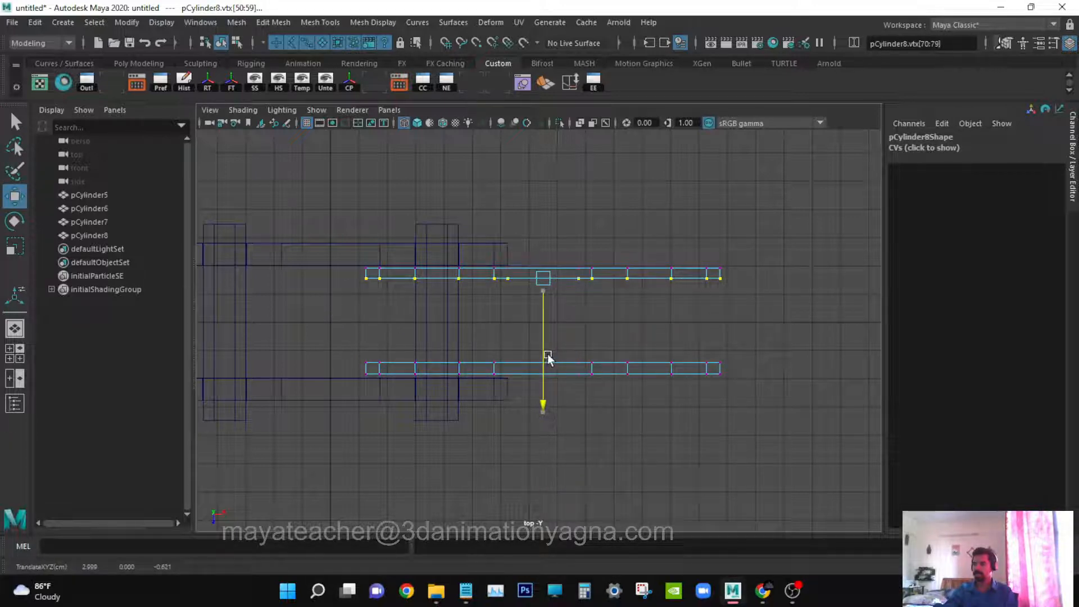
{"action": "key", "text": "q"}
{"action": "left_click", "coordinate": [639, 406]}
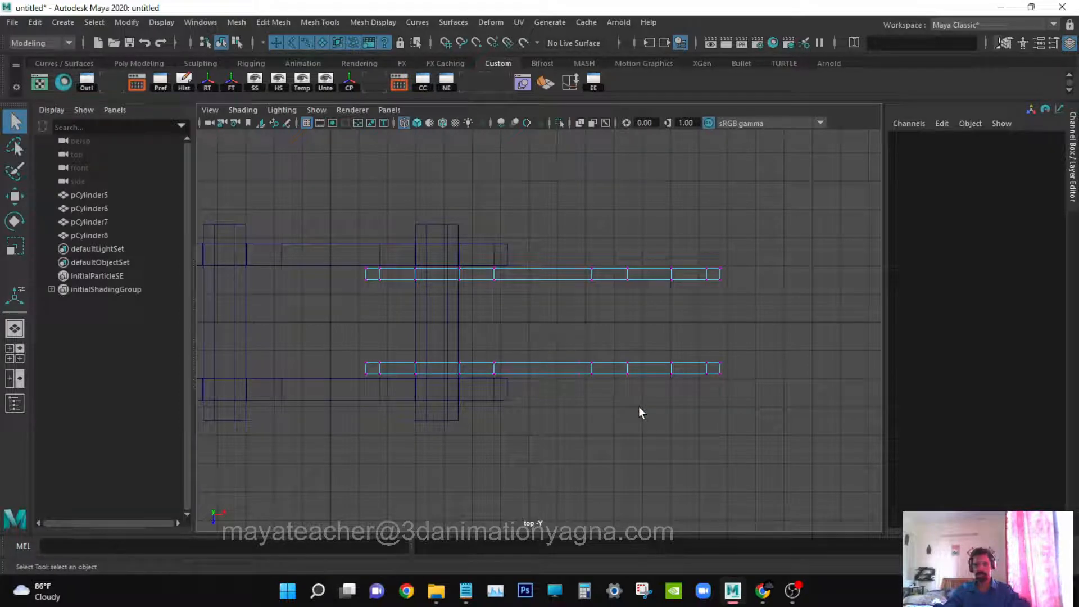
{"action": "key", "text": "F8"}
- Display the front view in smooth shading with Wireframe on Shaded turned on
{"action": "key", "text": "space"}
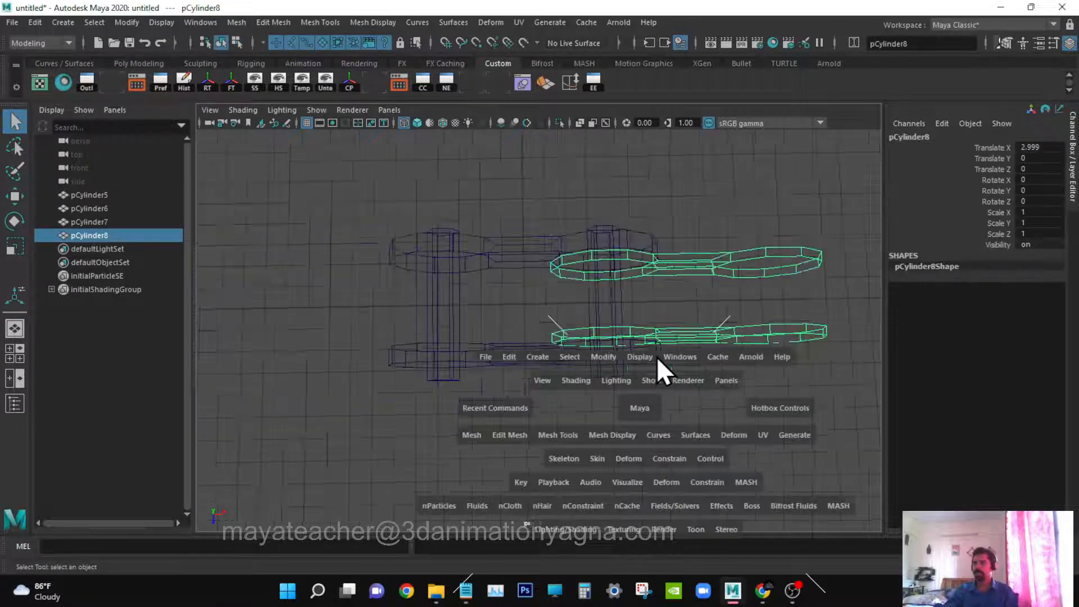
{"action": "left_click_drag", "start_coordinate": [656, 356], "coordinate": [686, 351]}
{"action": "key", "text": "space"}
{"action": "right_click_drag", "start_coordinate": [686, 352], "coordinate": [683, 416], "text": "alt"}
{"action": "middle_click_drag", "start_coordinate": [682, 416], "coordinate": [651, 418], "text": "alt"}
{"action": "right_click_drag", "start_coordinate": [651, 418], "coordinate": [691, 410], "text": "alt"}
{"action": "key", "text": "5"}
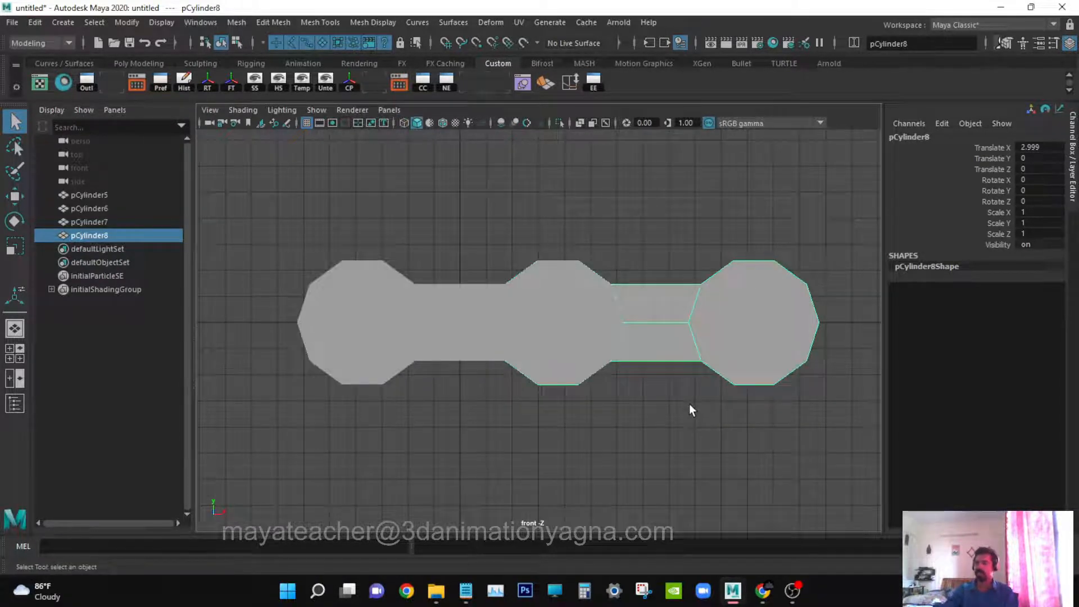
{"action": "left_click", "coordinate": [243, 110]}
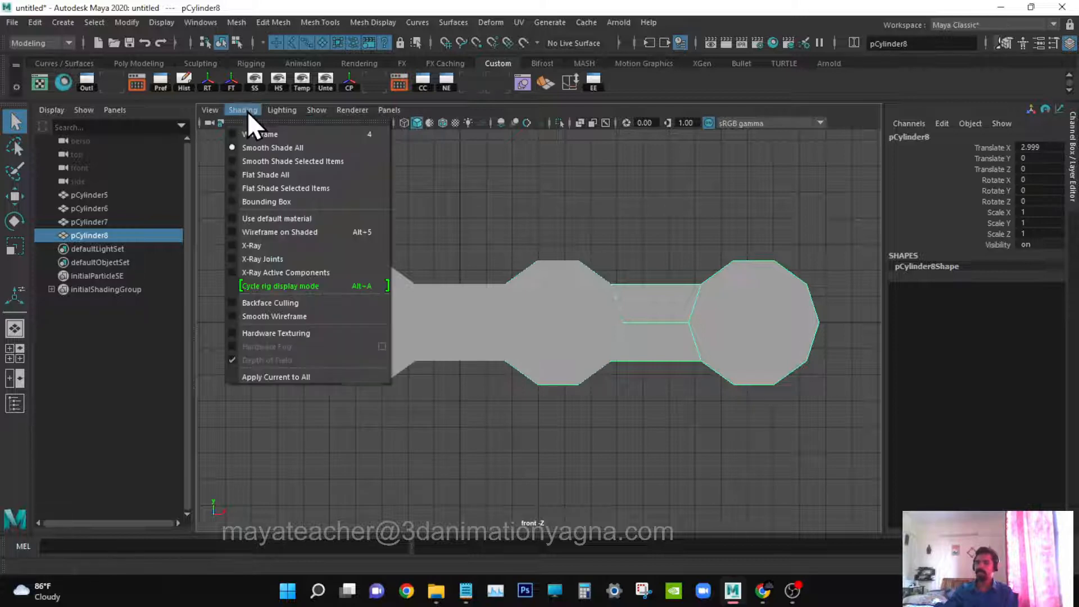
{"action": "left_click", "coordinate": [284, 231]}
- Combine the two link meshes and the two pins into one mesh and delete its construction history
{"action": "key", "text": "space"}
{"action": "mouse_move", "coordinate": [629, 335]}
{"action": "left_mouse_down"}
{"action": "mouse_move", "coordinate": [629, 303]}
{"action": "mouse_move", "coordinate": [597, 349]}
{"action": "mouse_move", "coordinate": [562, 355]}
{"action": "left_mouse_up"}
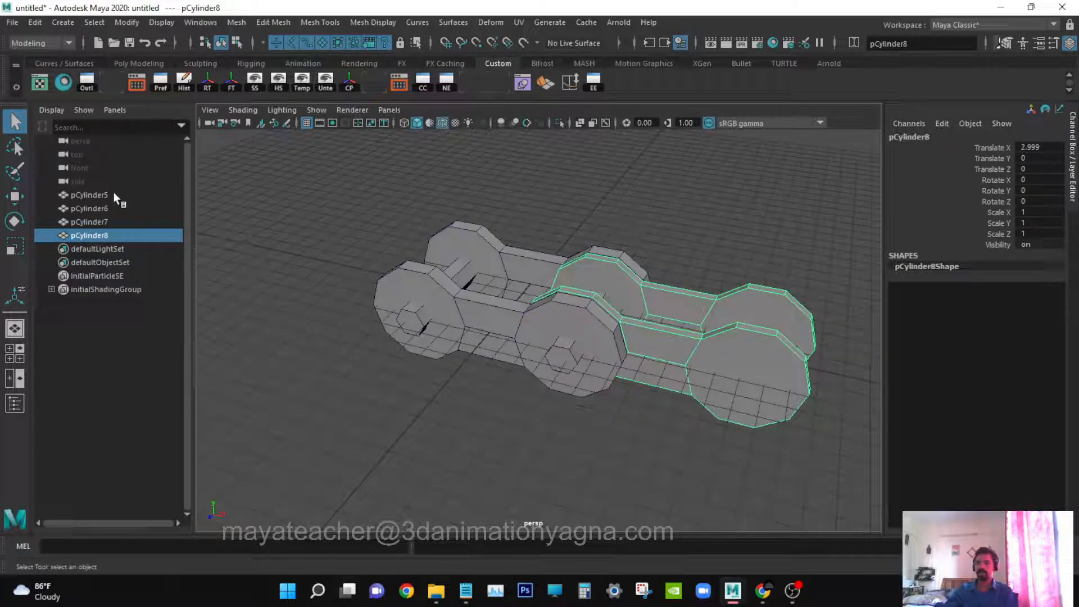
{"action": "left_click_drag", "start_coordinate": [109, 194], "coordinate": [116, 230]}
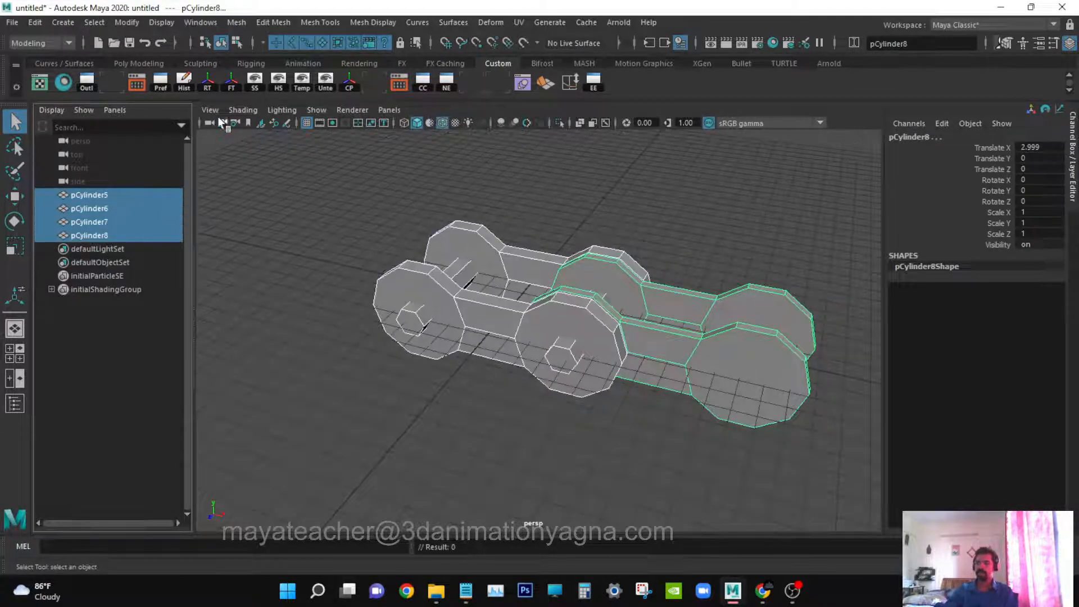
{"action": "left_click", "coordinate": [238, 23]}
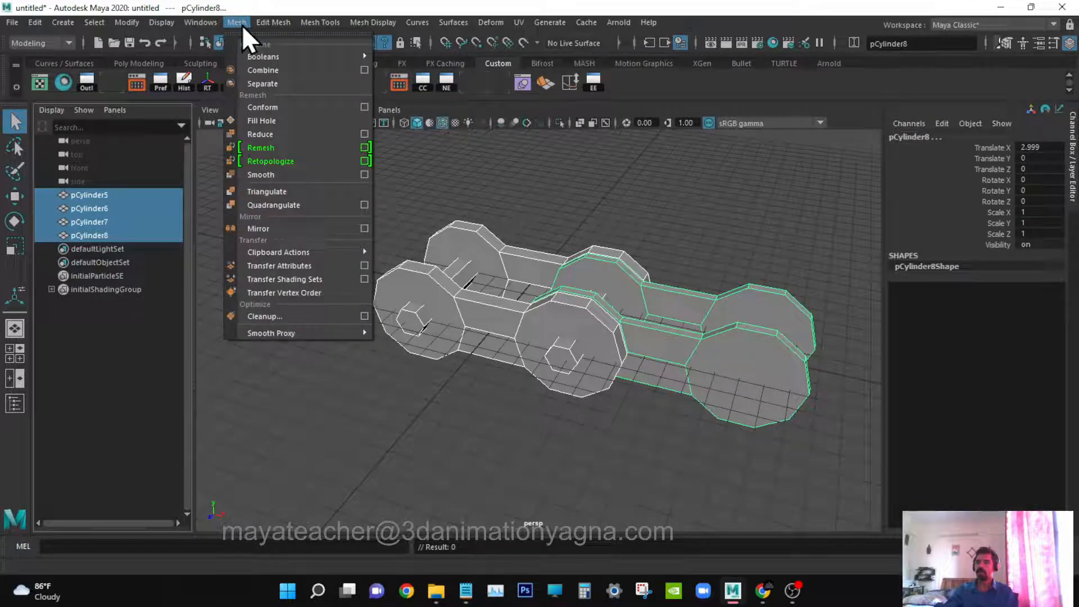
{"action": "left_click", "coordinate": [276, 71]}
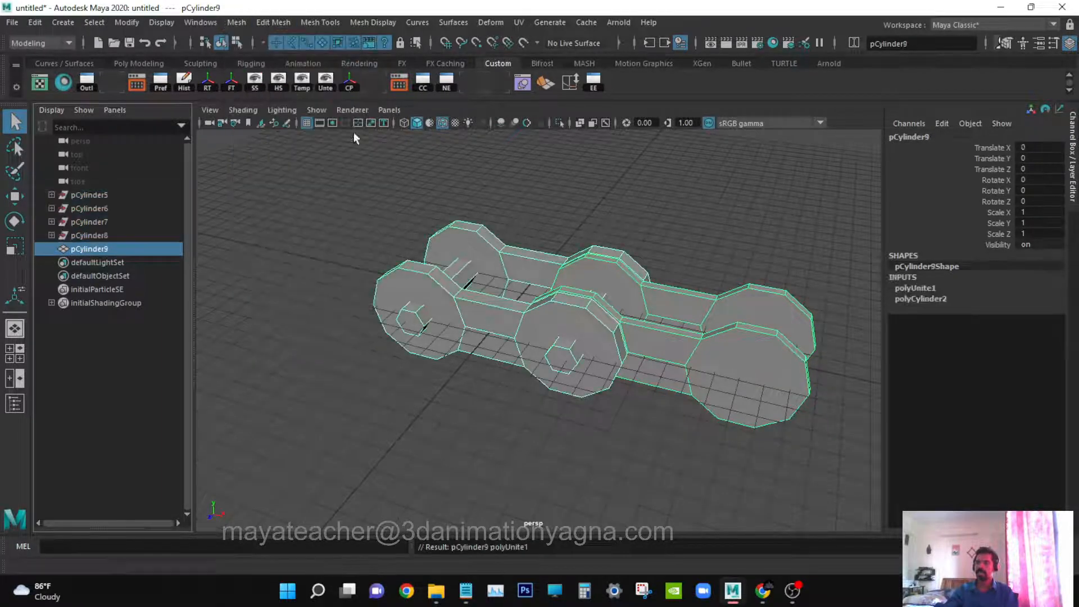
{"action": "left_click", "coordinate": [183, 79]}
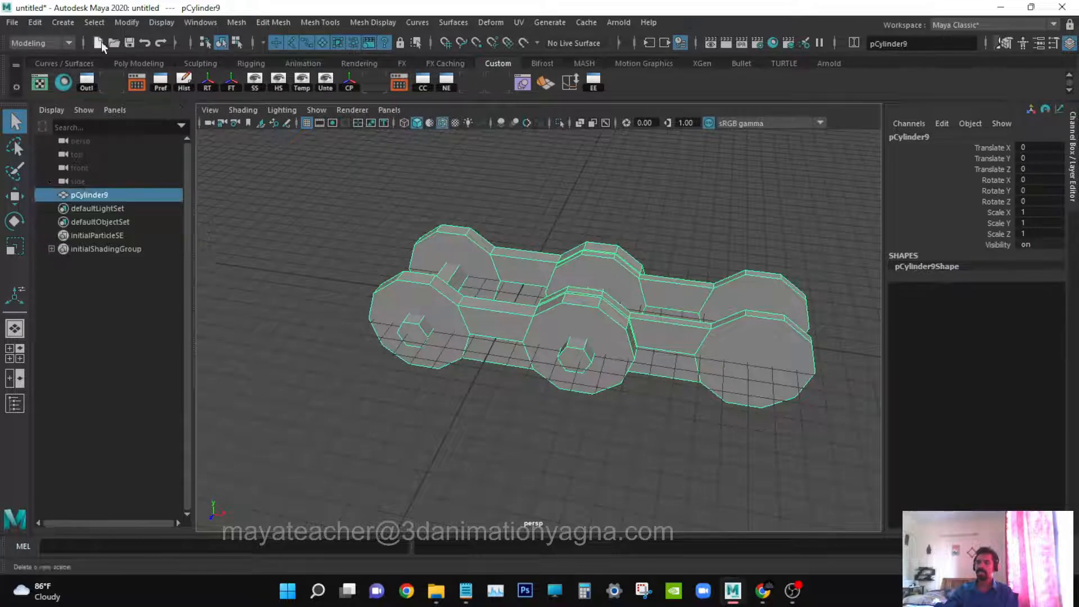
{"action": "left_click", "coordinate": [37, 23]}
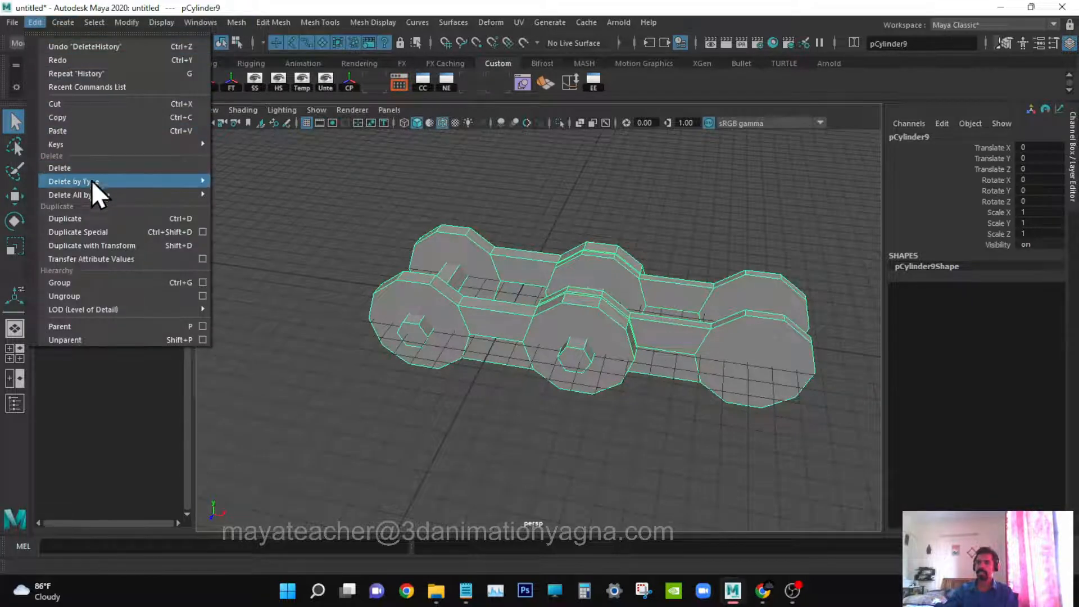
{"action": "mouse_move", "coordinate": [92, 181]}
{"action": "left_click", "coordinate": [244, 181]}
- Create a polygon cube, lower it in the front view to a Translate Y of about -0.711, and display the view in wireframe
{"action": "left_click_drag", "start_coordinate": [372, 258], "coordinate": [421, 299], "text": "alt"}
{"action": "key", "text": "w"}
{"action": "key", "text": "space"}
{"action": "middle_click_drag", "start_coordinate": [452, 272], "coordinate": [481, 238], "text": "alt"}
{"action": "scroll", "coordinate": [481, 230], "scroll_direction": "up", "scroll_amount": 1}
{"action": "middle_click_drag", "start_coordinate": [493, 287], "coordinate": [454, 329], "text": "alt"}
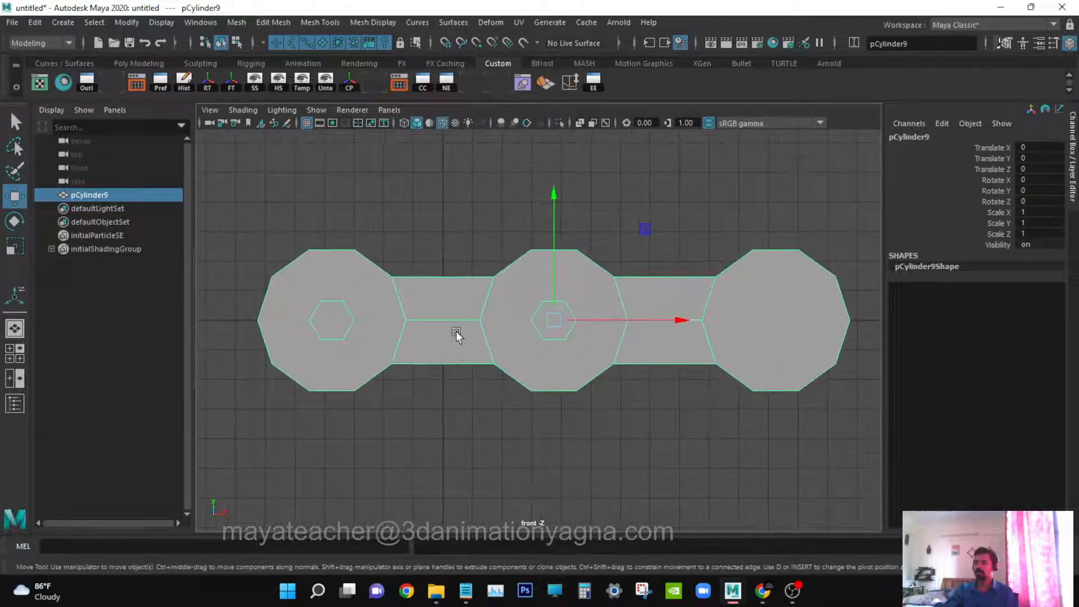
{"action": "key", "text": "q"}
{"action": "left_click", "coordinate": [442, 204]}
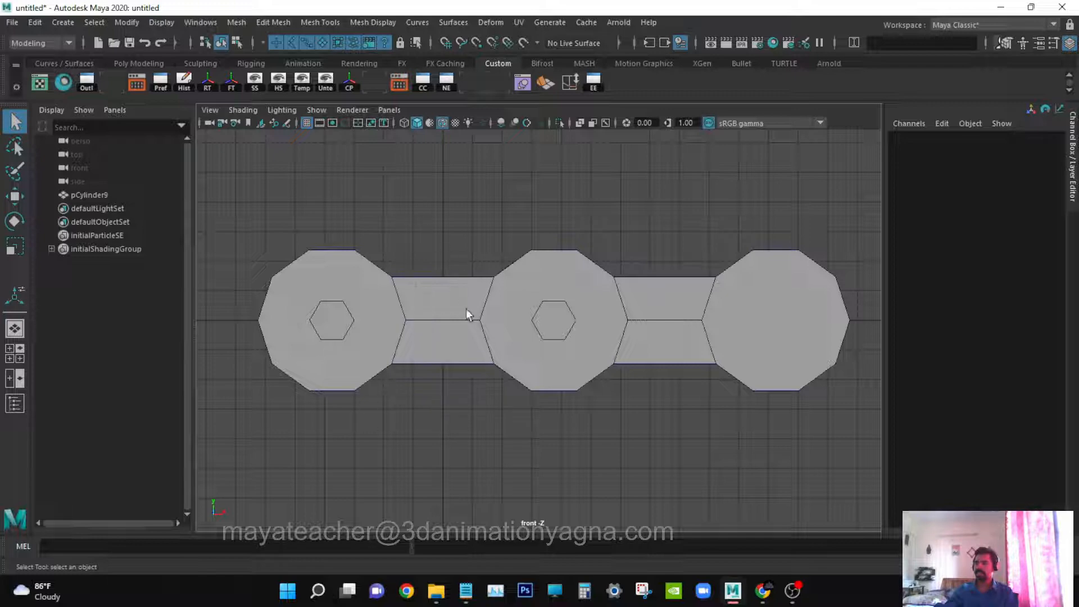
{"action": "left_click", "coordinate": [63, 22]}
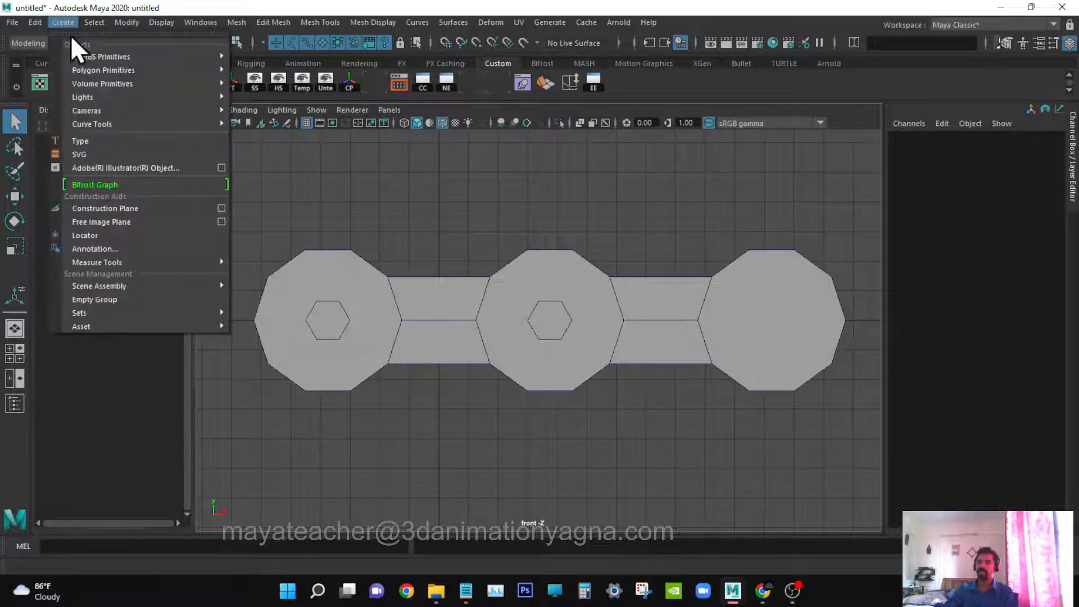
{"action": "mouse_move", "coordinate": [102, 70]}
{"action": "left_click", "coordinate": [287, 84]}
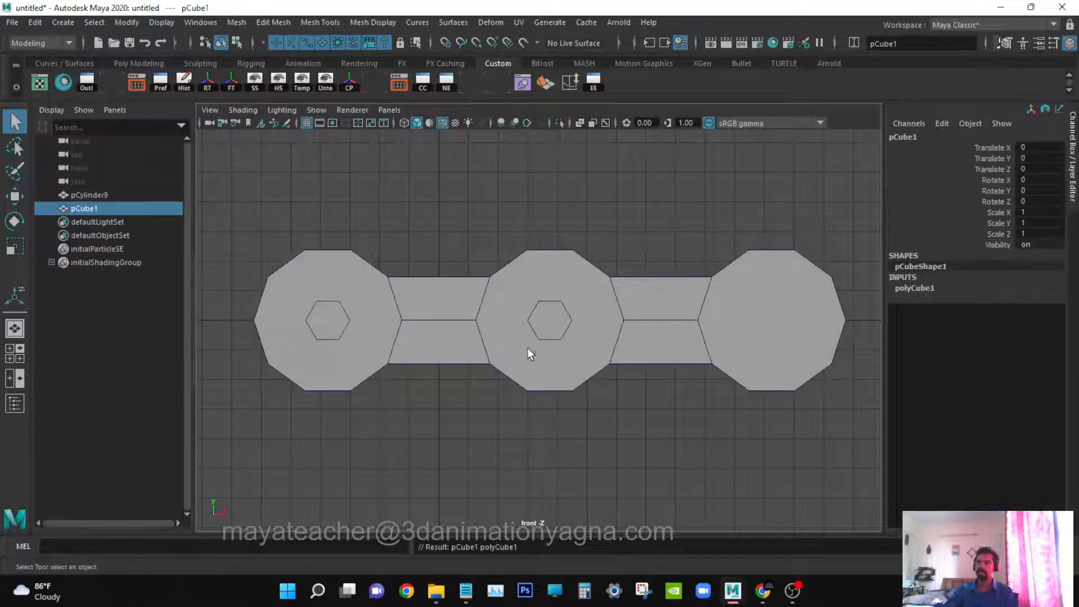
{"action": "key", "text": "w"}
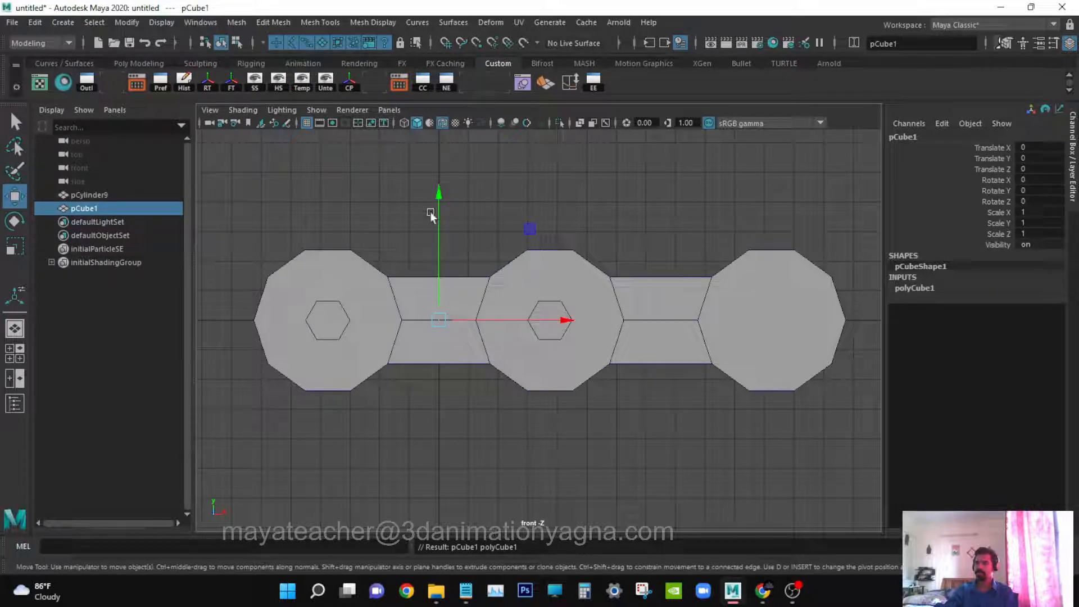
{"action": "left_click_drag", "start_coordinate": [438, 203], "coordinate": [425, 251]}
{"action": "key", "text": "4"}
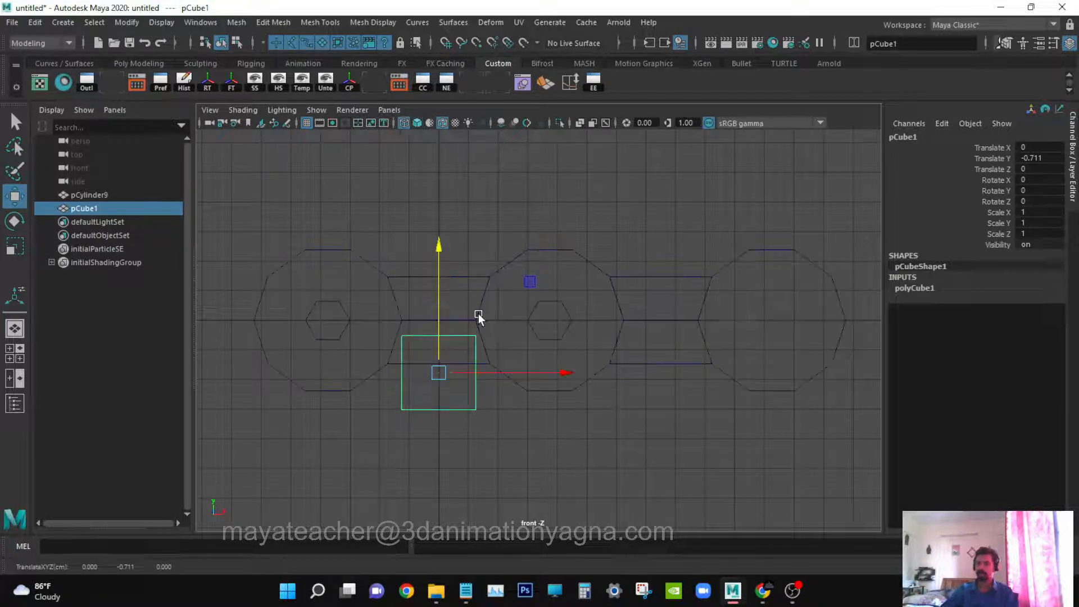
{"action": "key", "text": "q"}
{"action": "right_click", "coordinate": [433, 338]}
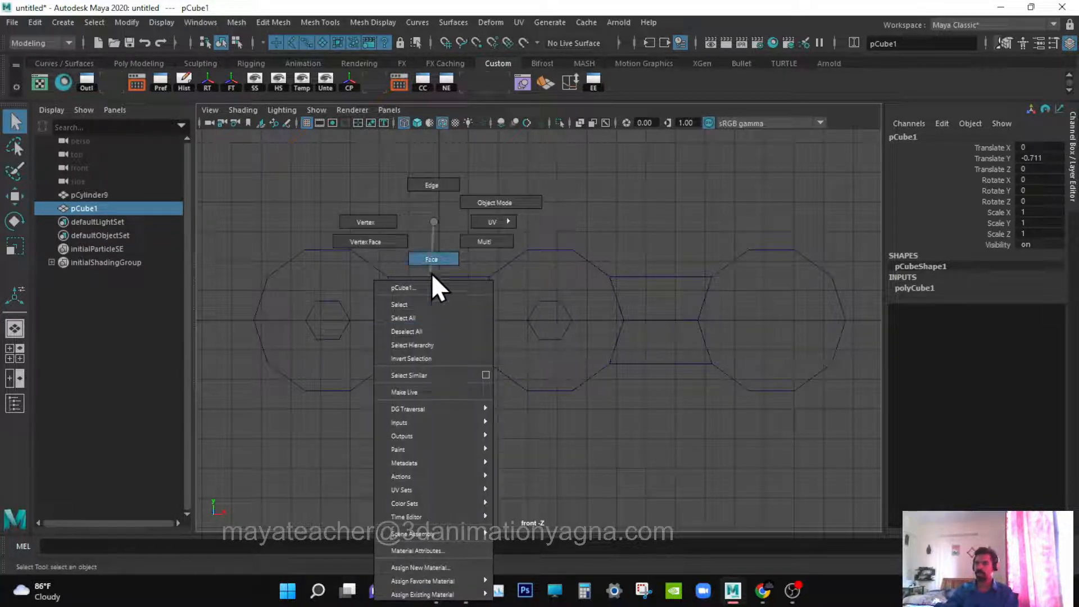
{"action": "left_click", "coordinate": [403, 242]}
{"action": "left_click_drag", "start_coordinate": [346, 300], "coordinate": [556, 349]}
{"action": "key", "text": "w"}
{"action": "left_click_drag", "start_coordinate": [438, 276], "coordinate": [445, 199]}
{"action": "key", "text": "ctrl+z"}
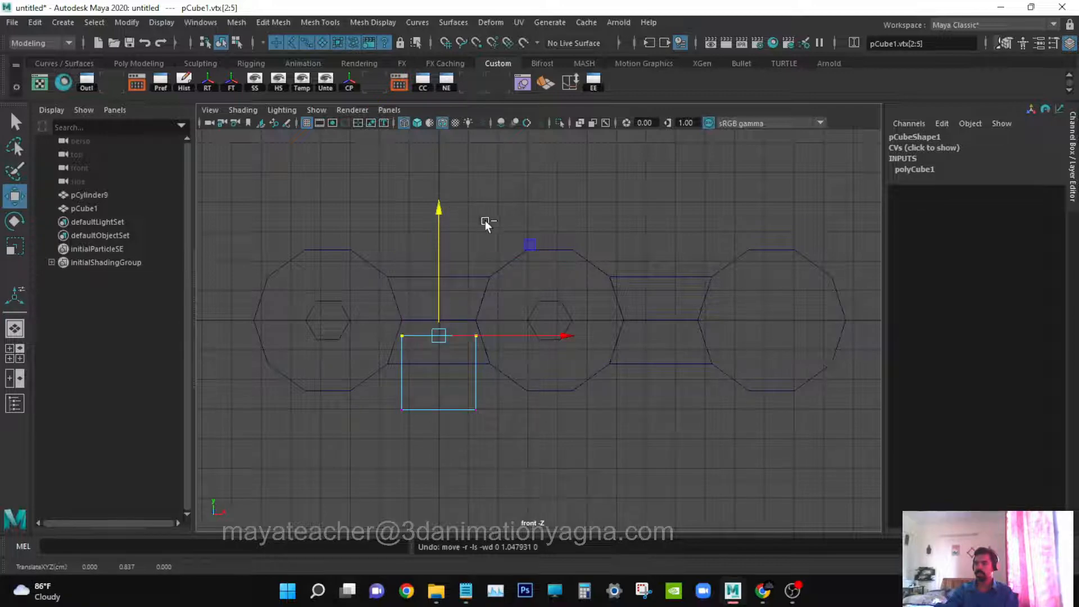
{"action": "key", "text": "F8"}
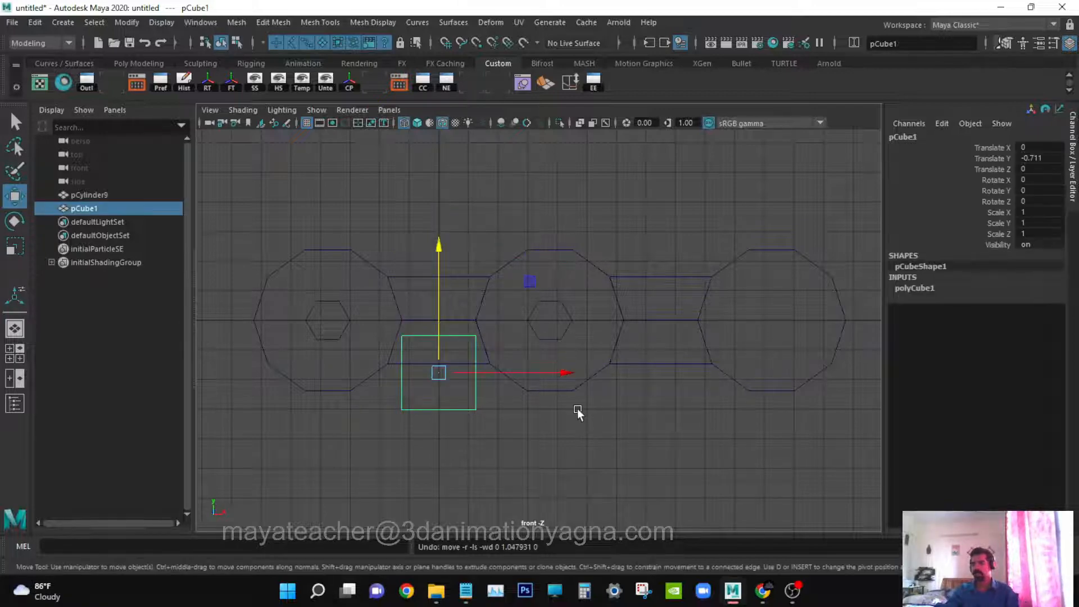
- Scale the cube along X to about 3.028 so it spans the distance between the two pin centres
{"action": "key", "text": "r"}
{"action": "left_click_drag", "start_coordinate": [564, 375], "coordinate": [797, 345]}
{"action": "key", "text": "ctrl+z"}
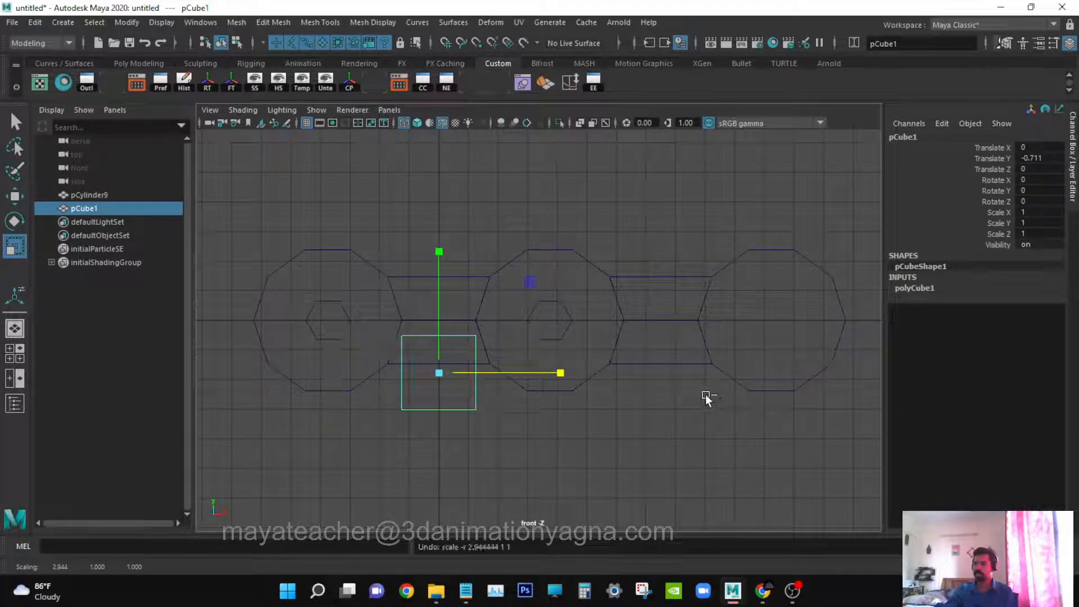
{"action": "left_click_drag", "start_coordinate": [558, 372], "coordinate": [783, 366]}
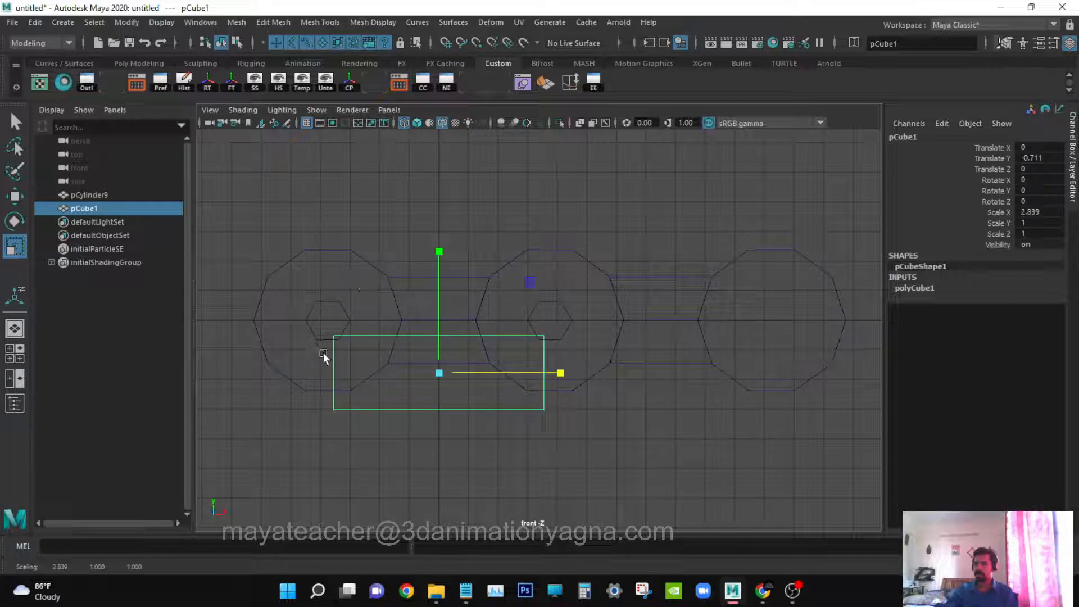
{"action": "left_click_drag", "start_coordinate": [560, 372], "coordinate": [570, 375]}
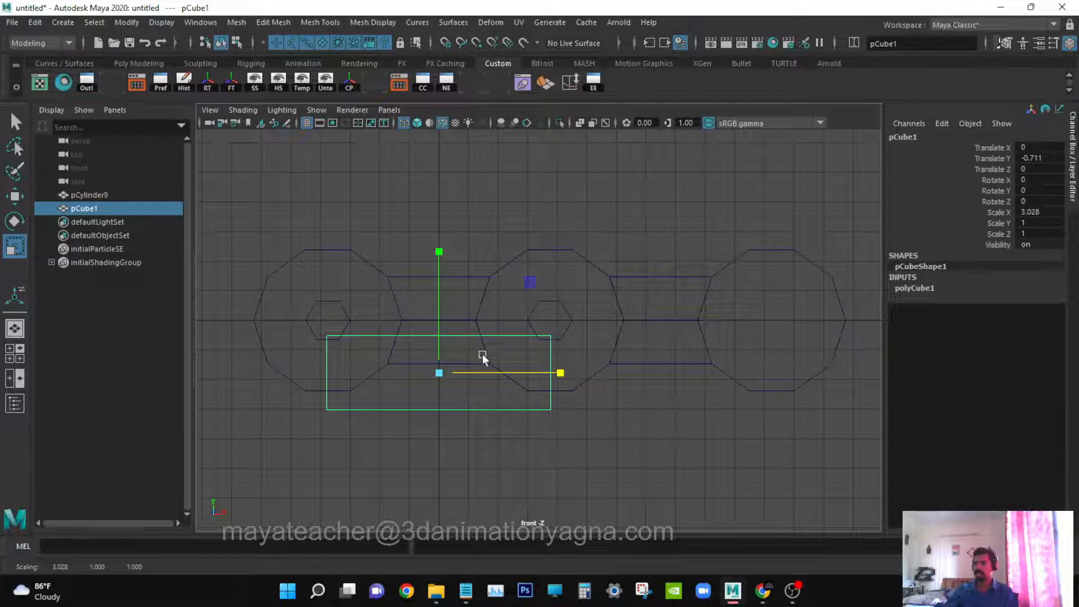
{"action": "key", "text": "q"}
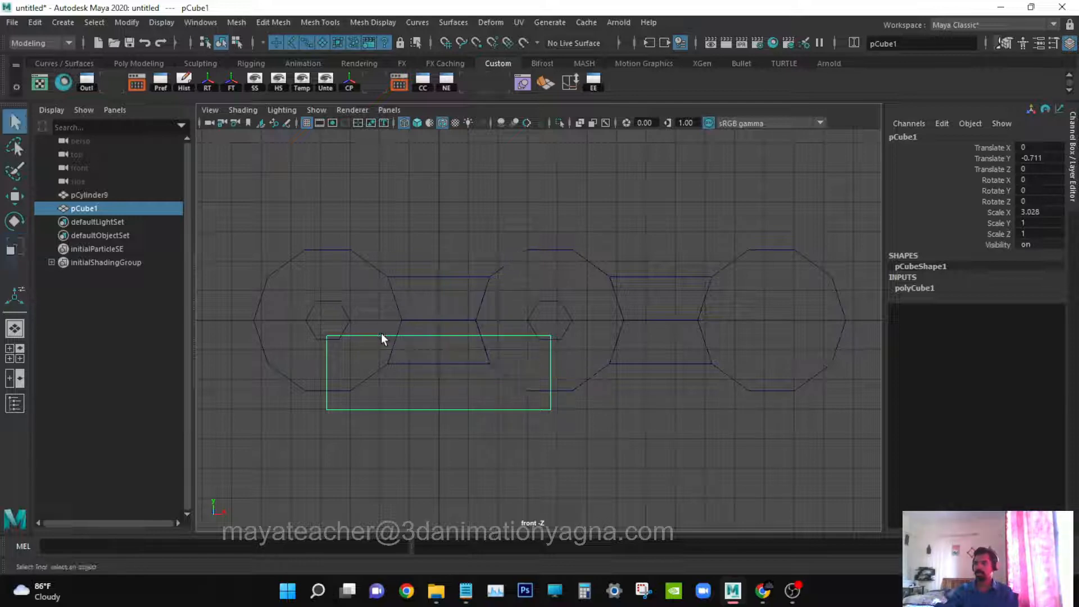
- Set the cube's Subdivisions Width to 3
{"action": "left_click", "coordinate": [927, 287]}
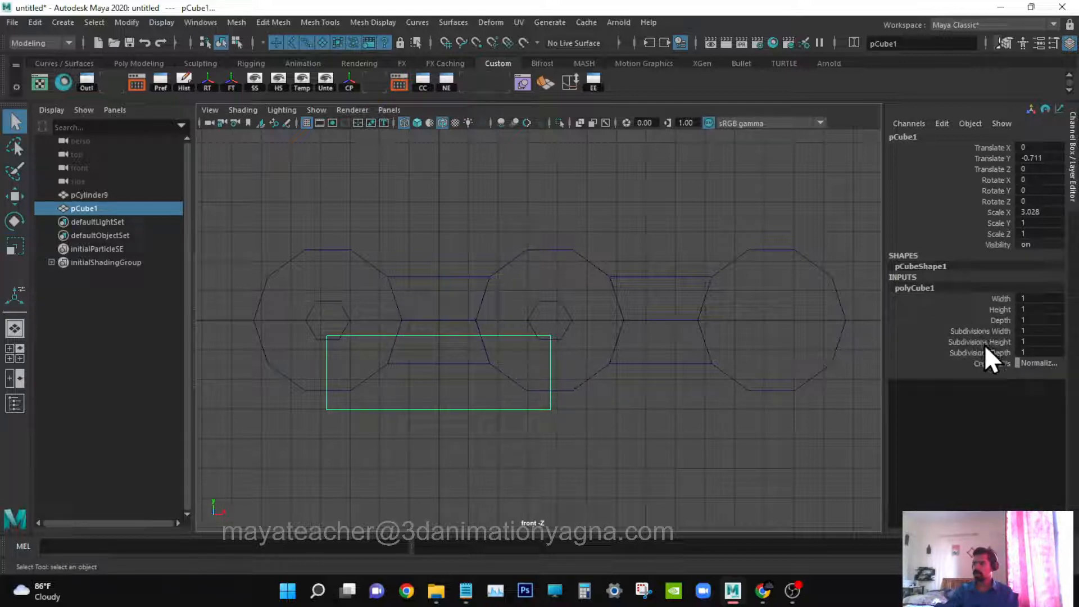
{"action": "left_click", "coordinate": [980, 330]}
{"action": "middle_click_drag", "start_coordinate": [580, 423], "coordinate": [586, 424]}
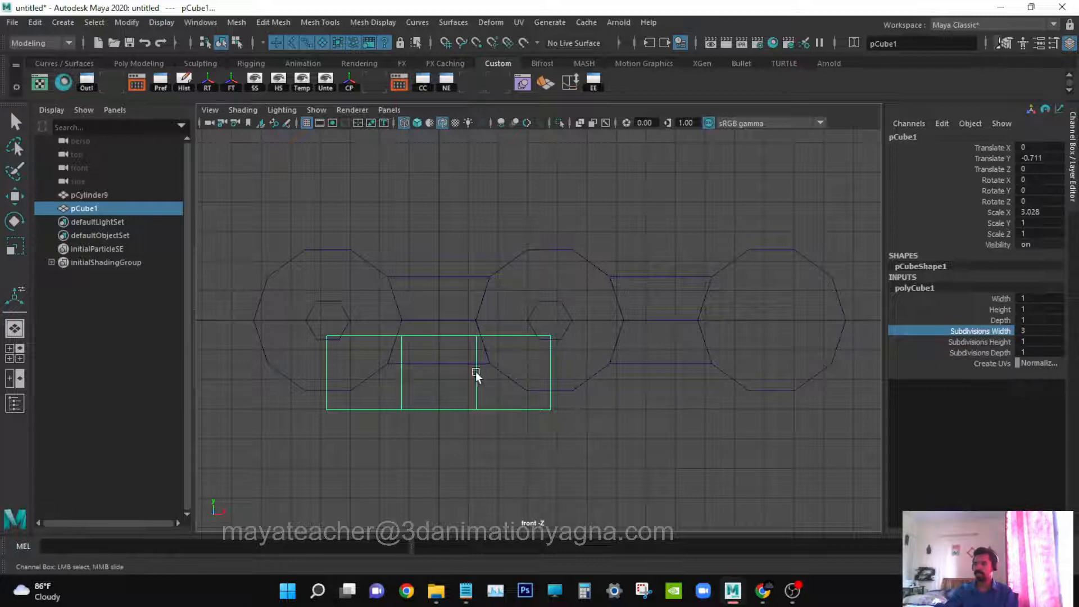
{"action": "key", "text": "q"}
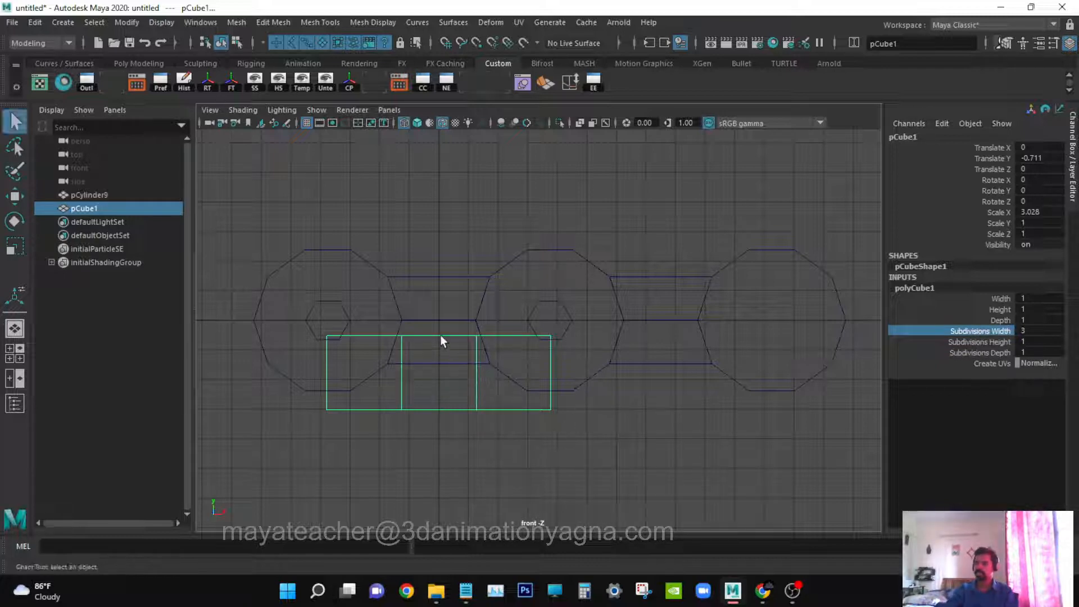
- Move the block's upper row of vertices down in the front view to reduce its height to about half
{"action": "right_click_drag", "start_coordinate": [441, 341], "coordinate": [413, 233]}
{"action": "left_click_drag", "start_coordinate": [233, 332], "coordinate": [818, 346]}
{"action": "key", "text": "w"}
{"action": "left_click_drag", "start_coordinate": [438, 220], "coordinate": [450, 366]}
{"action": "key", "text": "q"}
- Extrude the block's middle top face upward in the front view, with a Local Translate Z of about 1.959
{"action": "key", "text": "space"}
{"action": "right_click_drag", "start_coordinate": [518, 281], "coordinate": [518, 264]}
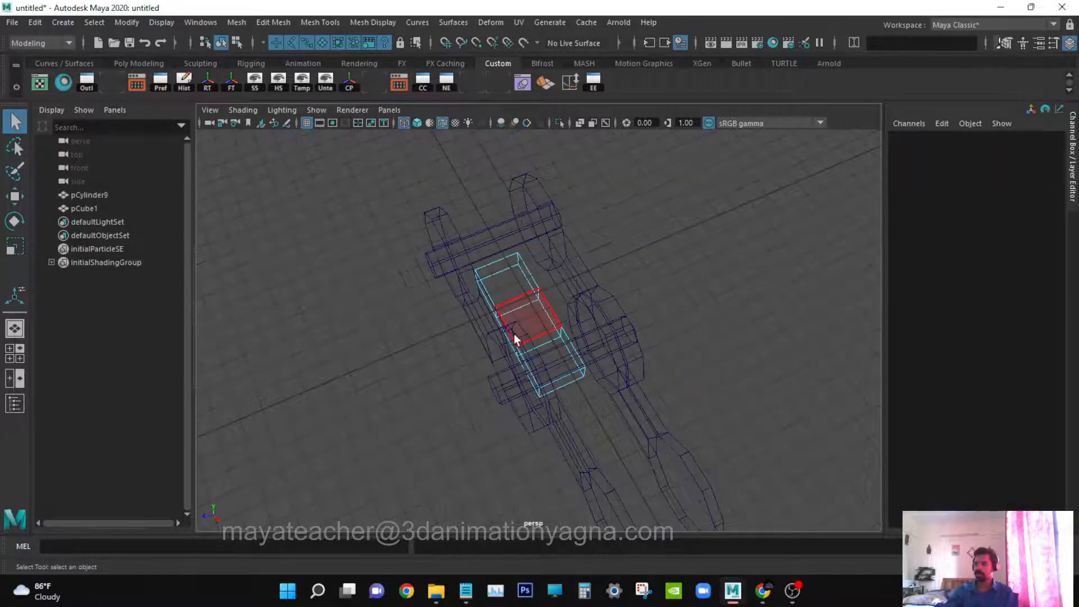
{"action": "left_click", "coordinate": [515, 336]}
{"action": "key", "text": "space"}
{"action": "left_click_drag", "start_coordinate": [515, 336], "coordinate": [507, 372]}
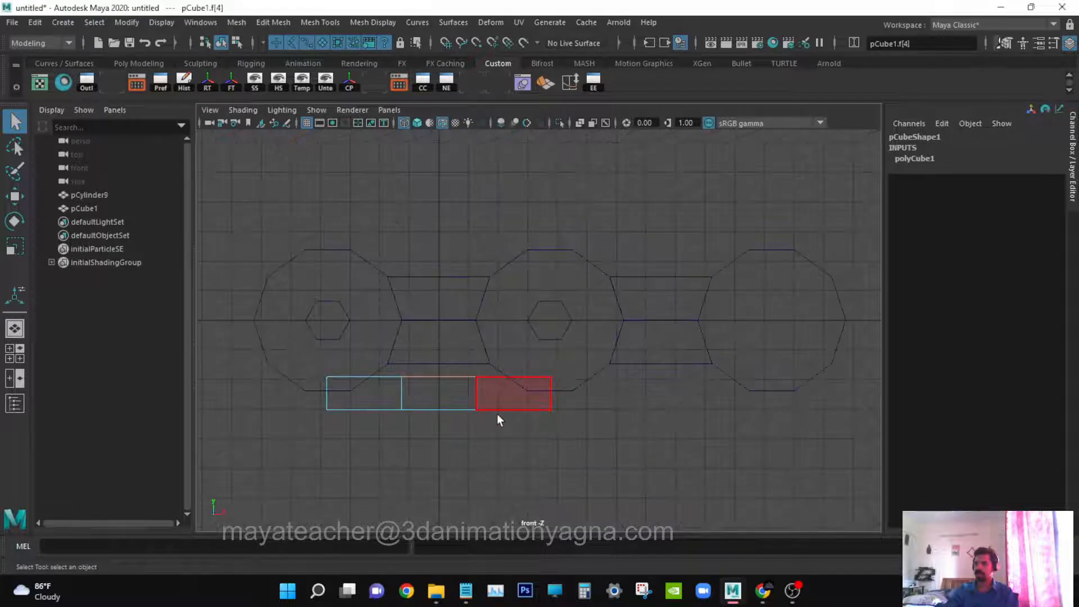
{"action": "left_click", "coordinate": [273, 22]}
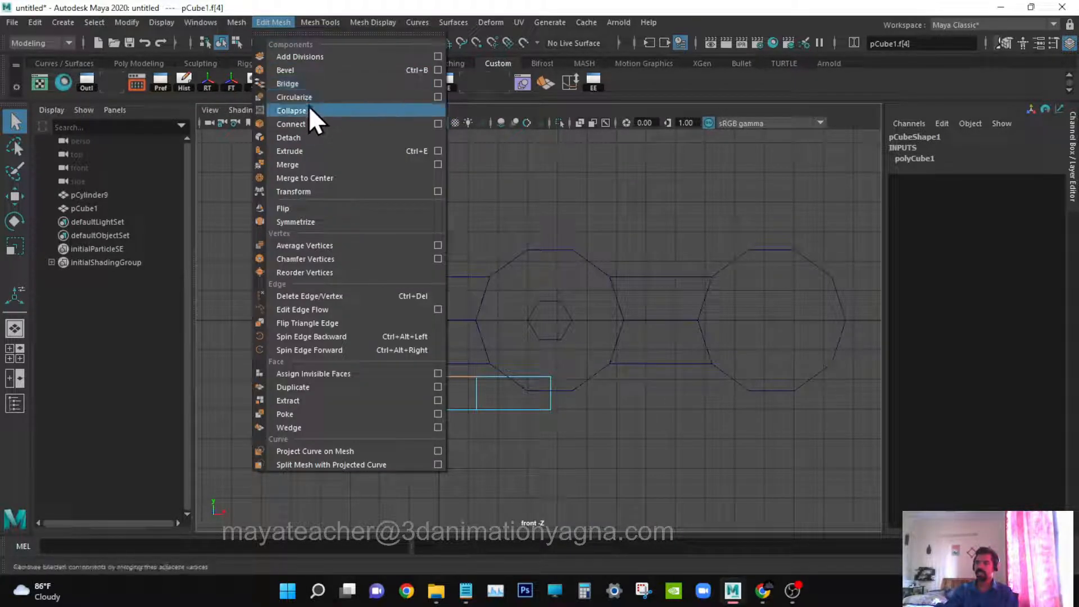
{"action": "left_click", "coordinate": [309, 150]}
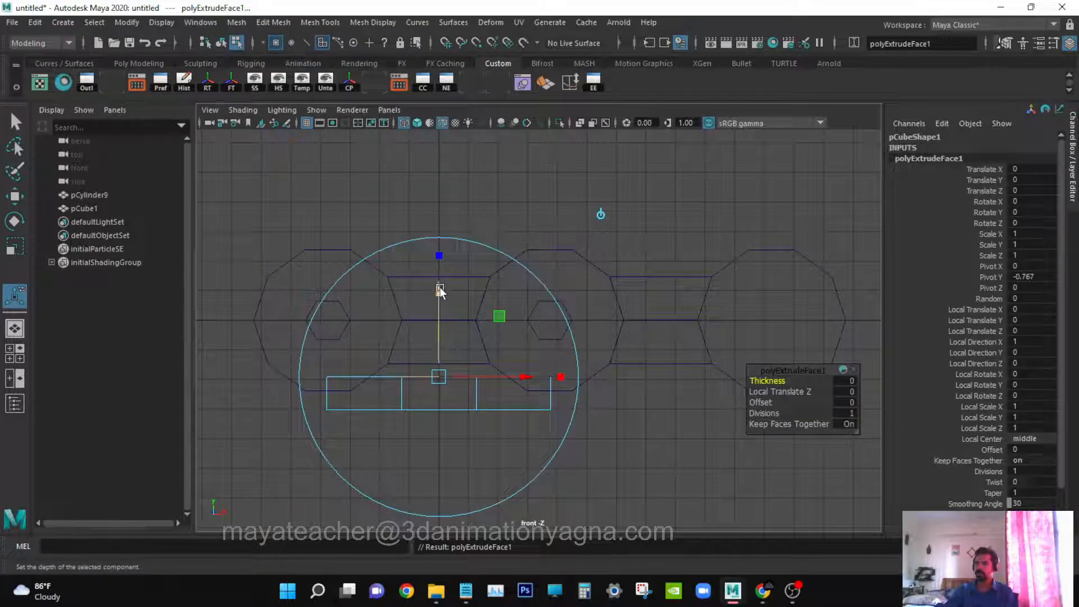
{"action": "left_click_drag", "start_coordinate": [440, 289], "coordinate": [463, 143]}
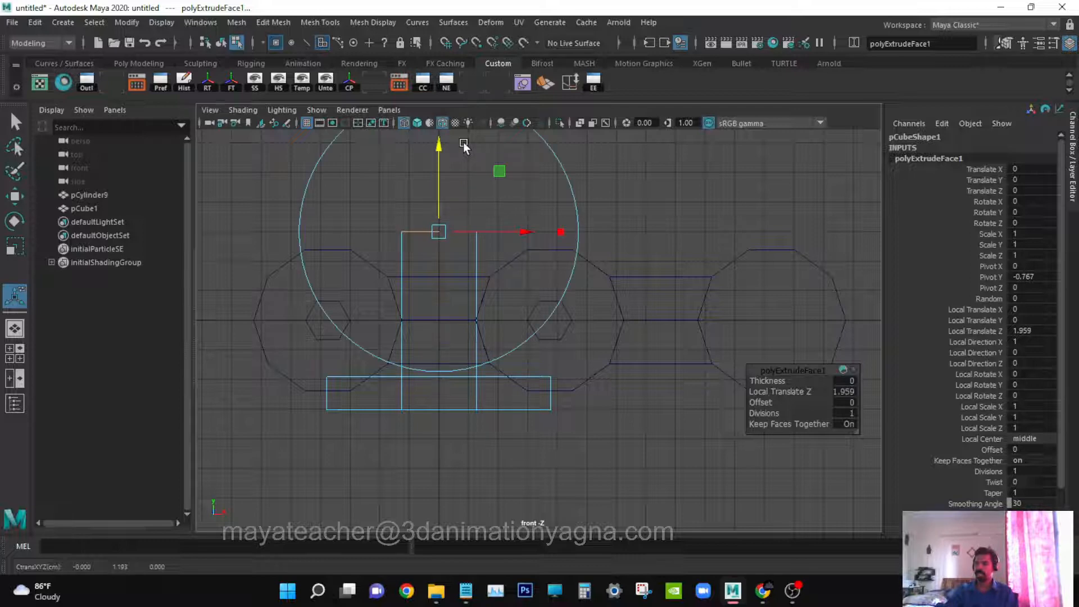
- Taper the extruded tooth by scaling its top face to about 0.196 in local X and 0.171 in local Y, and return to object mode
{"action": "left_click_drag", "start_coordinate": [553, 230], "coordinate": [467, 213]}
{"action": "key", "text": "space"}
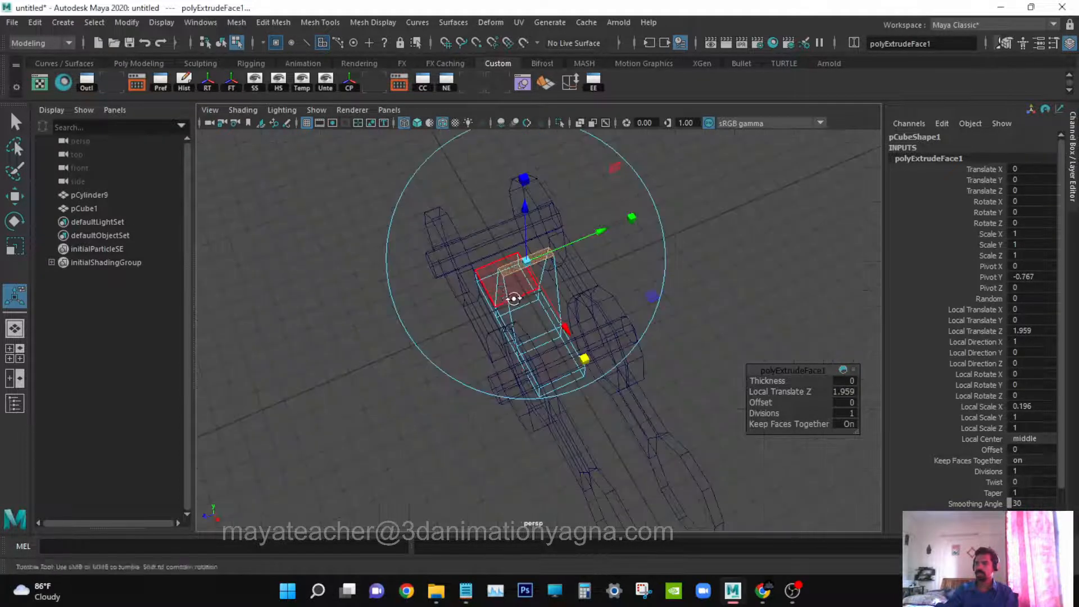
{"action": "left_click_drag", "start_coordinate": [513, 297], "coordinate": [576, 321], "text": "alt"}
{"action": "left_click_drag", "start_coordinate": [561, 203], "coordinate": [489, 271]}
{"action": "left_click_drag", "start_coordinate": [621, 352], "coordinate": [538, 438], "text": "alt"}
{"action": "key", "text": "q"}
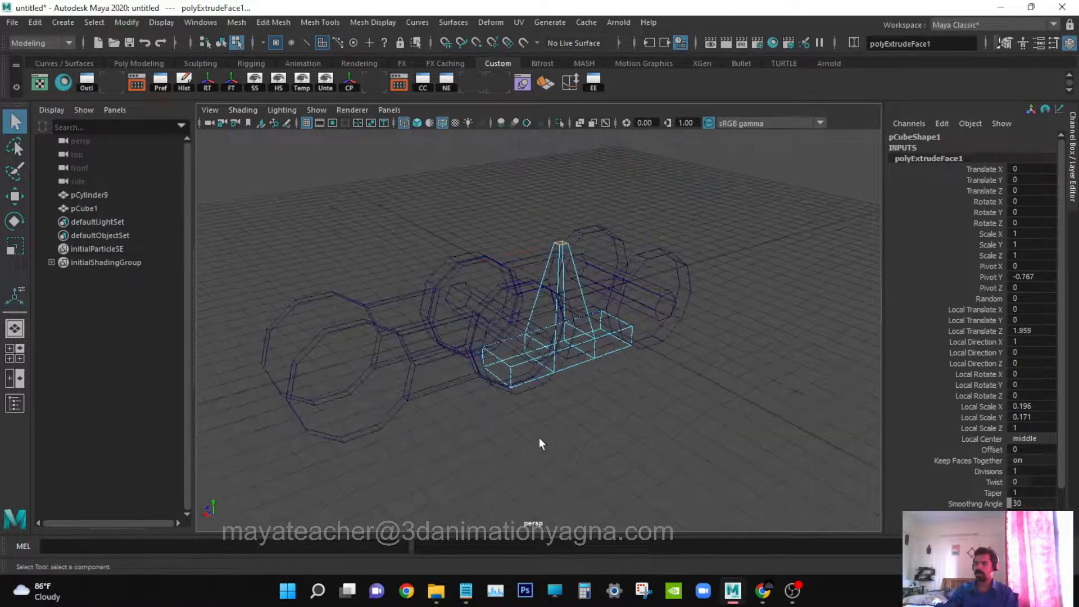
{"action": "left_click", "coordinate": [569, 457]}
{"action": "key", "text": "F8"}
{"action": "key", "text": "F8"}
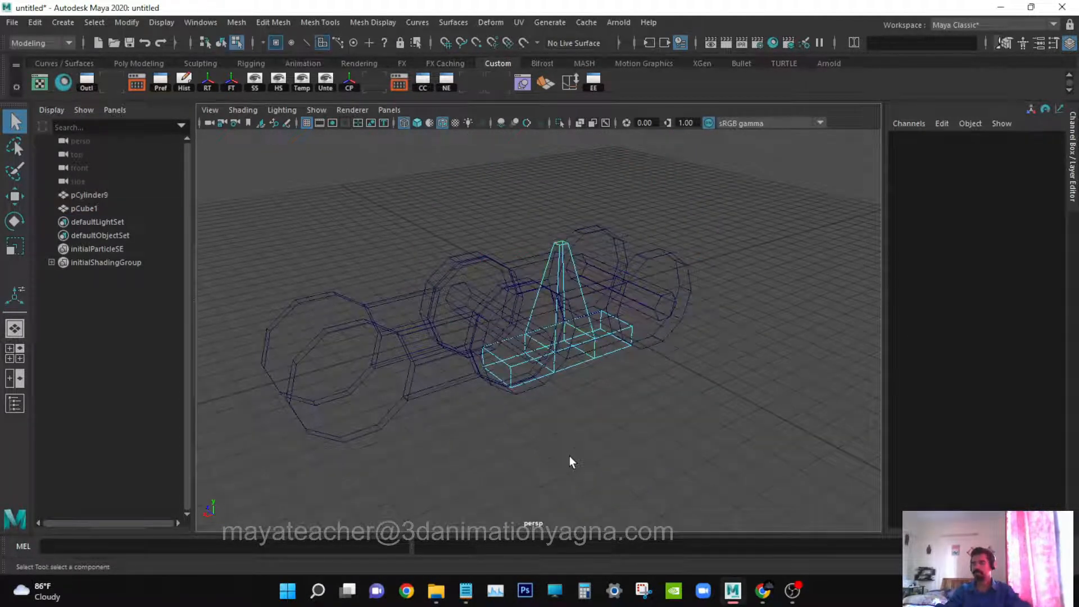
{"action": "key", "text": "F8"}
- Select the combined links-and-pins mesh and rename it chain1
{"action": "key", "text": "space"}
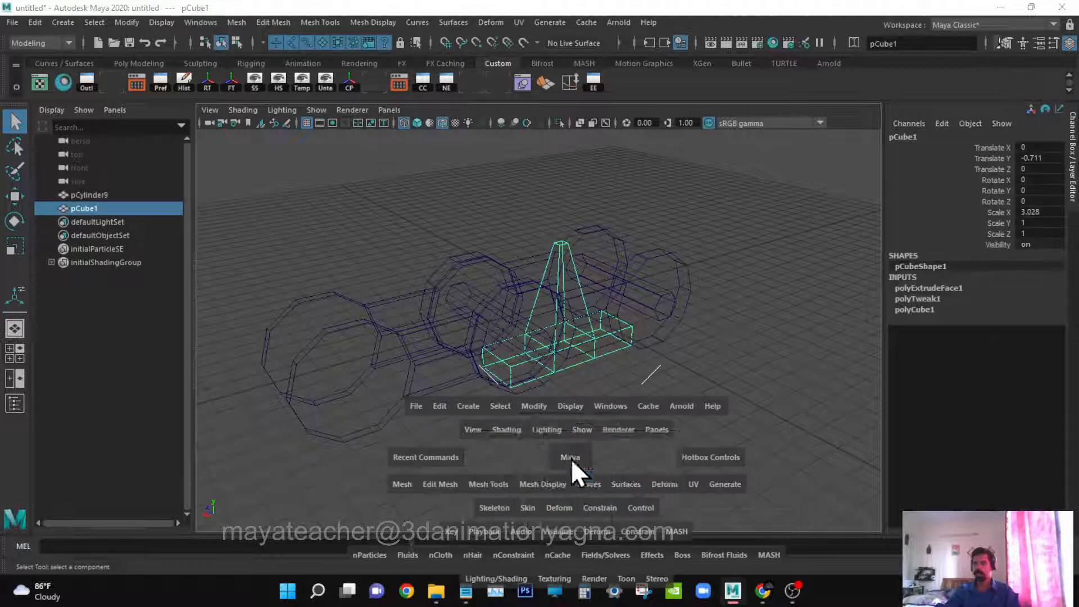
{"action": "left_click_drag", "start_coordinate": [571, 458], "coordinate": [571, 476]}
{"action": "middle_click_drag", "start_coordinate": [569, 441], "coordinate": [600, 459], "text": "alt"}
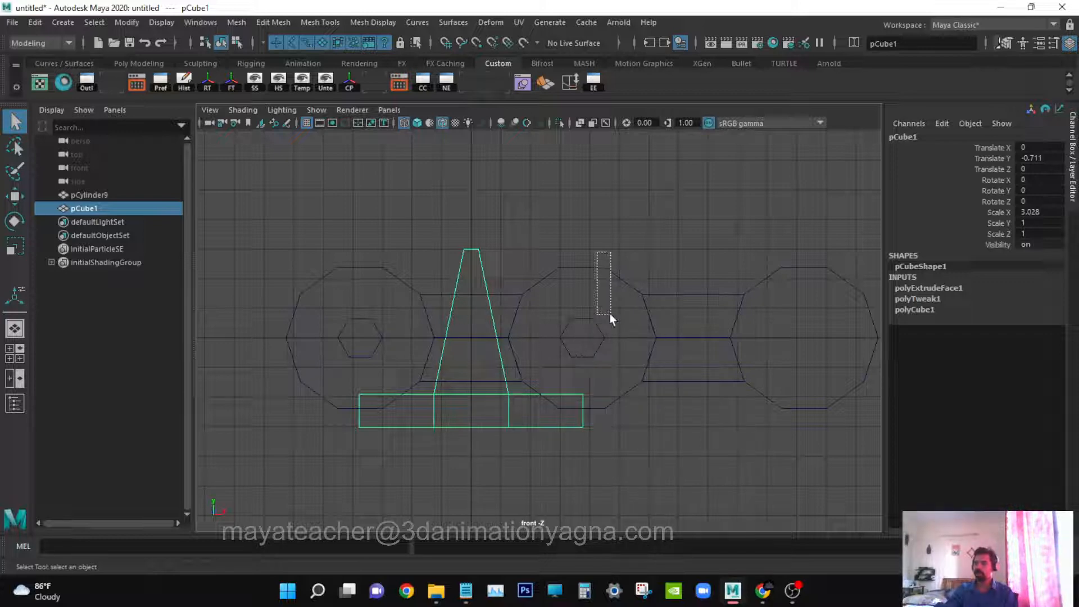
{"action": "key", "text": "space"}
{"action": "left_click_drag", "start_coordinate": [609, 314], "coordinate": [612, 292]}
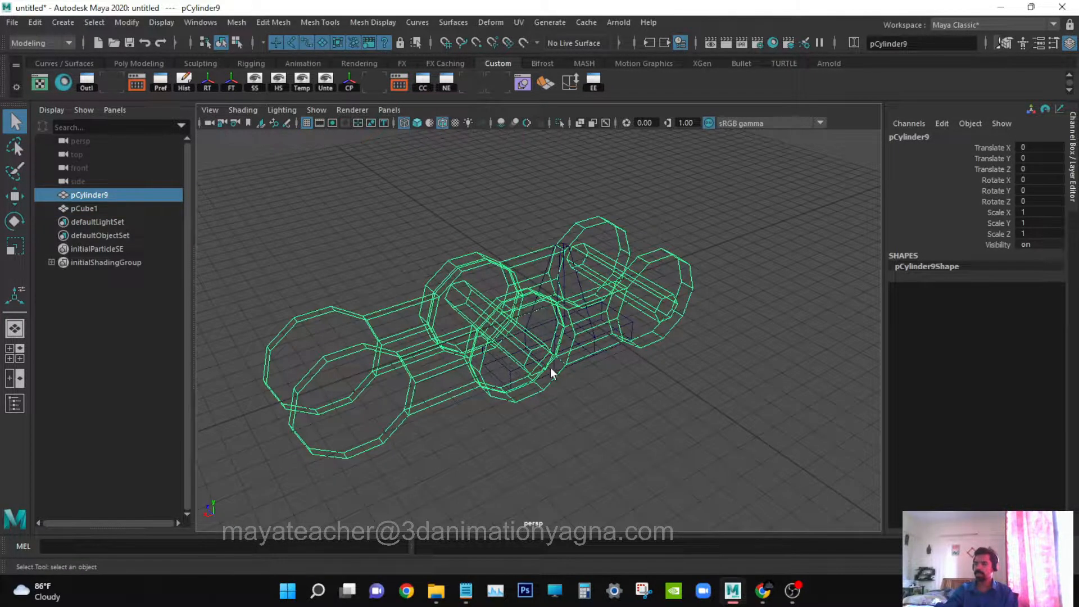
{"action": "mouse_move", "coordinate": [550, 370]}
{"action": "left_mouse_down", "text": "alt"}
{"action": "mouse_move", "coordinate": [453, 339]}
{"action": "mouse_move", "coordinate": [530, 373]}
{"action": "mouse_move", "coordinate": [646, 339]}
{"action": "mouse_move", "coordinate": [580, 383]}
{"action": "mouse_move", "coordinate": [609, 393]}
{"action": "mouse_move", "coordinate": [548, 355]}
{"action": "left_mouse_up", "text": "alt"}
{"action": "double_click", "coordinate": [114, 195]}
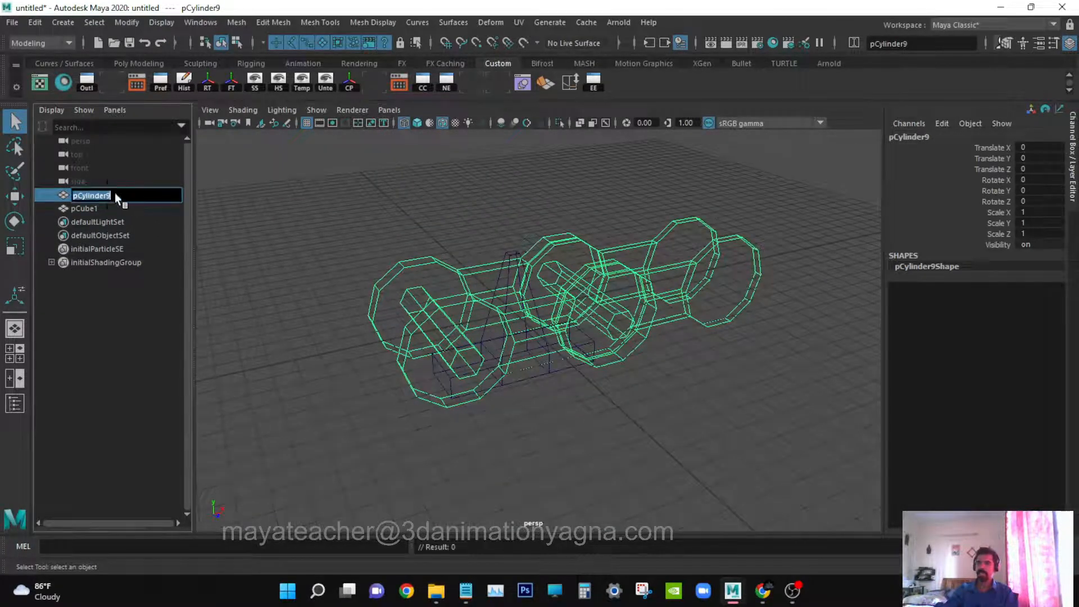
{"action": "type", "text": "ch"}
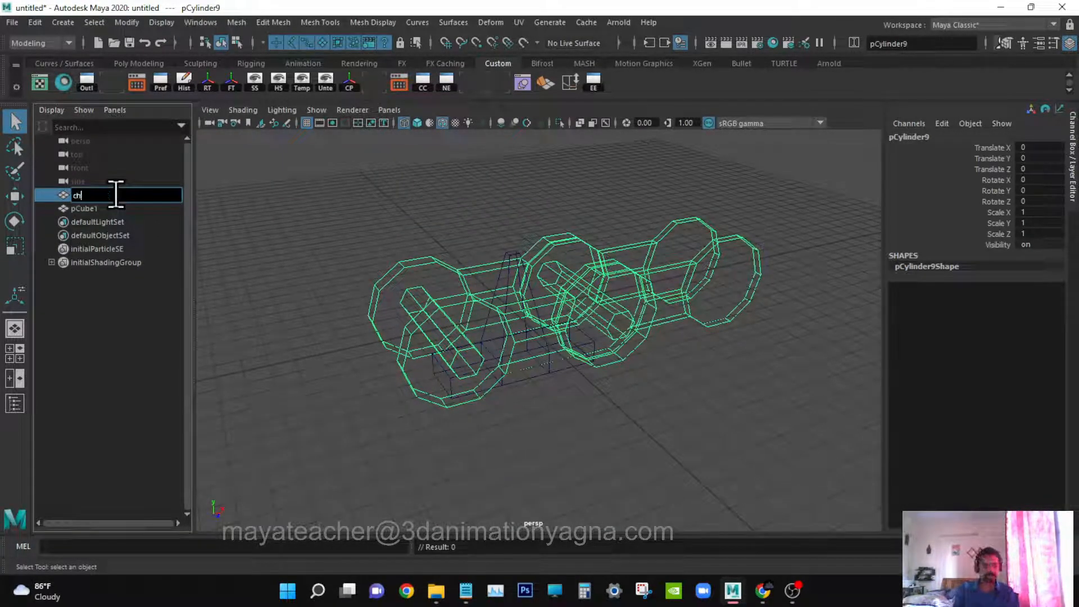
{"action": "type", "text": "ain1"}
{"action": "key", "text": "Return"}
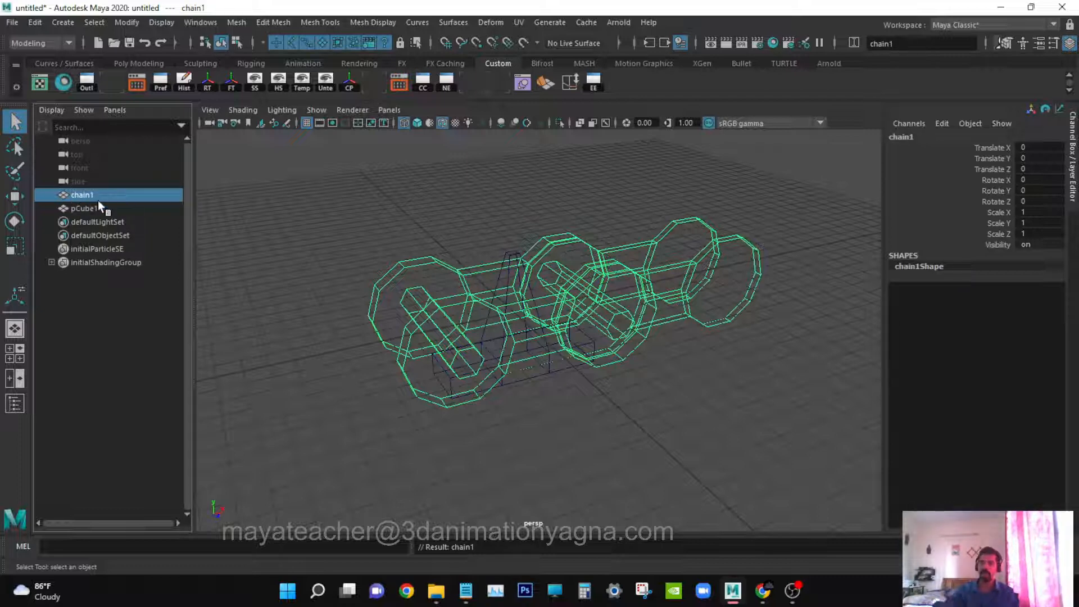
- Rename the block with the tapered tooth as cog_teeth1
{"action": "double_click", "coordinate": [84, 208]}
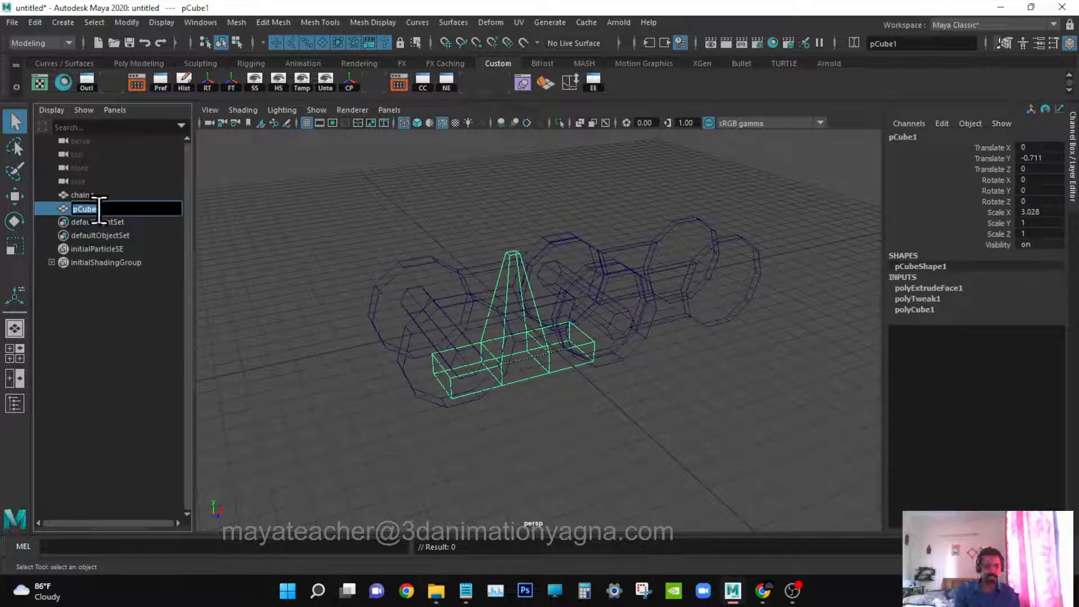
{"action": "type", "text": "cog_teeth"}
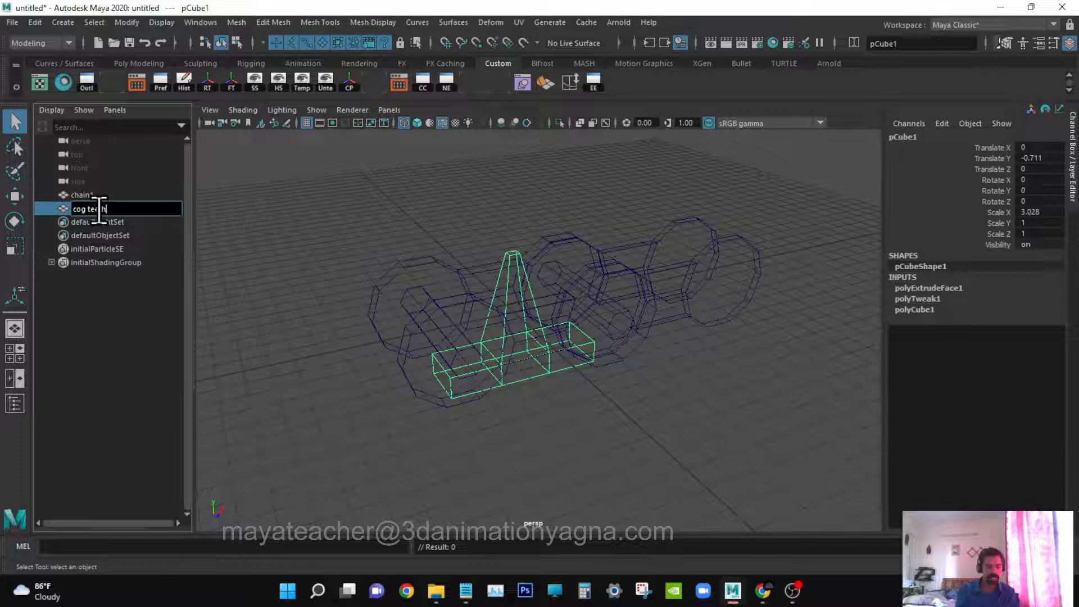
{"action": "type", "text": "1"}
{"action": "key", "text": "Return"}
{"action": "left_click_drag", "start_coordinate": [701, 519], "coordinate": [690, 477], "text": "alt"}
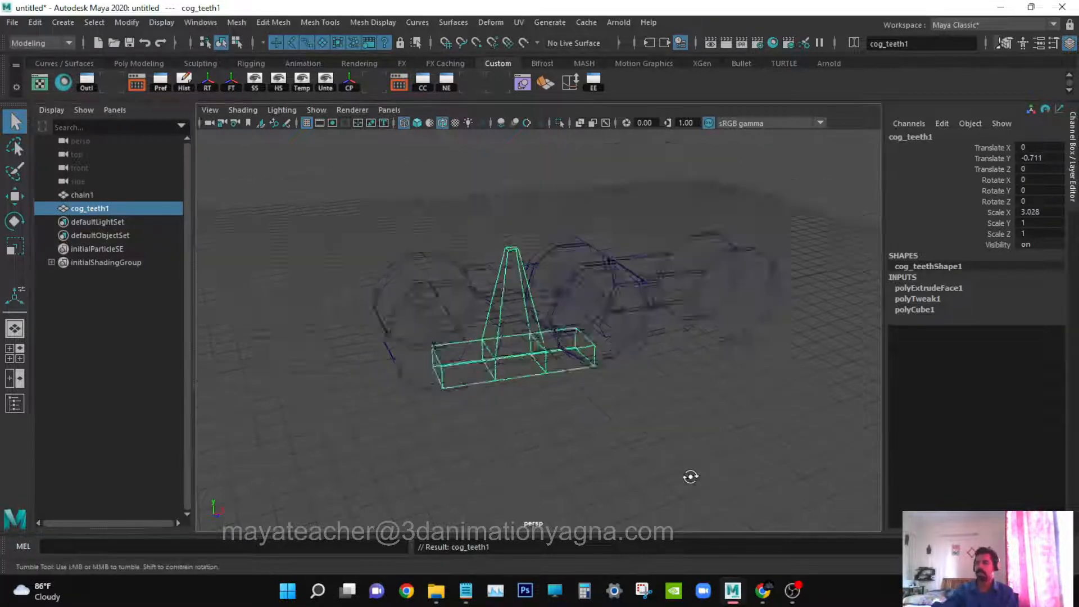
- Delete the construction history of chain1 and cog_teeth1 together, and deselect both in the front view
{"action": "left_click", "coordinate": [133, 194]}
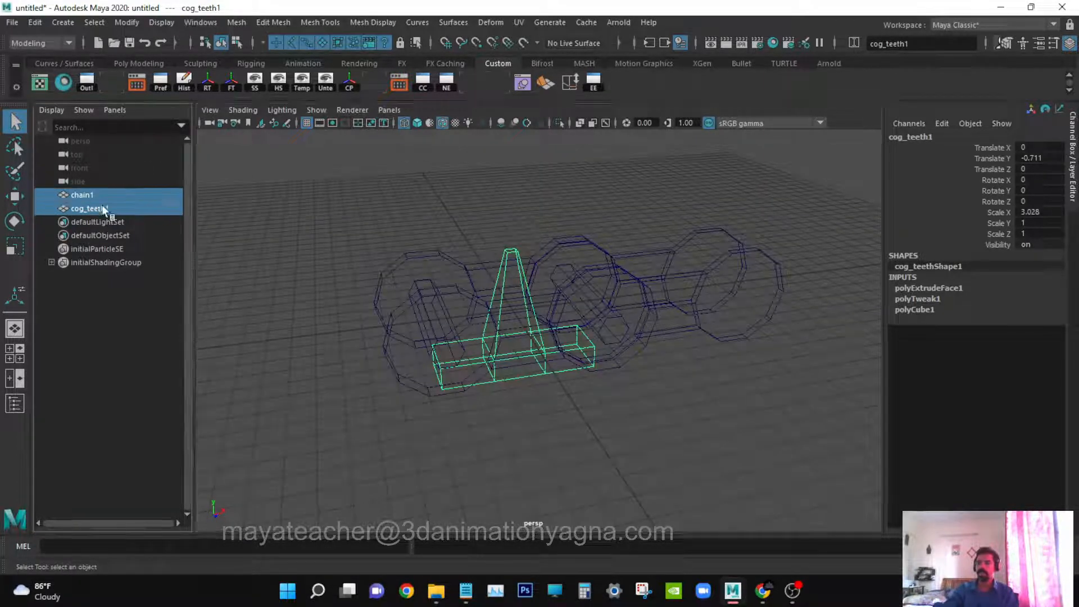
{"action": "left_click", "coordinate": [103, 208], "text": "ctrl"}
{"action": "left_click", "coordinate": [37, 23]}
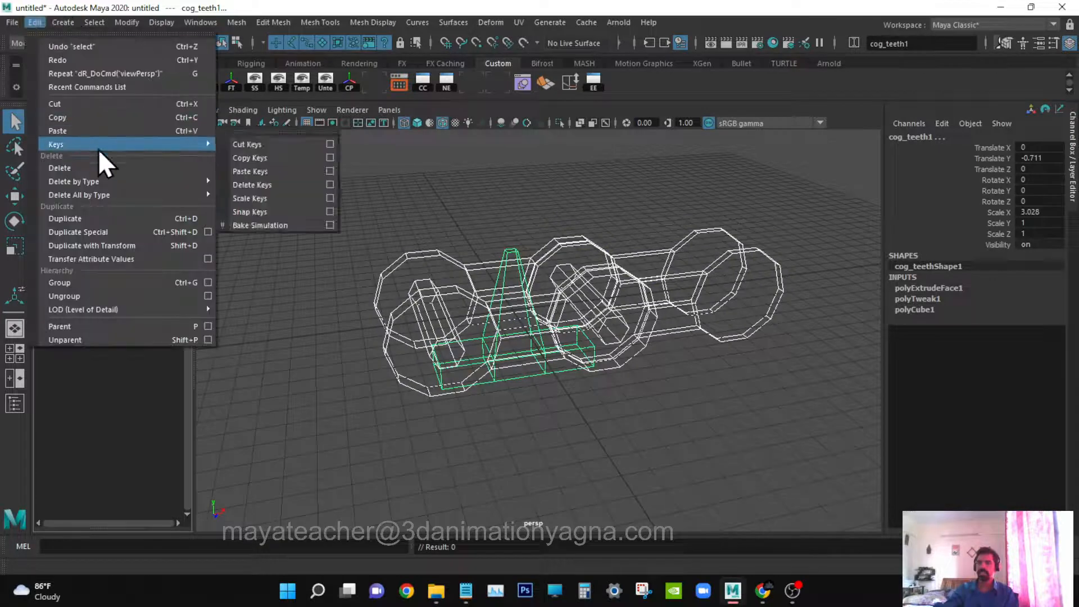
{"action": "mouse_move", "coordinate": [114, 181]}
{"action": "left_click", "coordinate": [251, 175]}
{"action": "left_click_drag", "start_coordinate": [263, 185], "coordinate": [486, 322], "text": "alt"}
{"action": "key", "text": "space"}
{"action": "scroll", "coordinate": [477, 309], "scroll_direction": "down", "scroll_amount": 3}
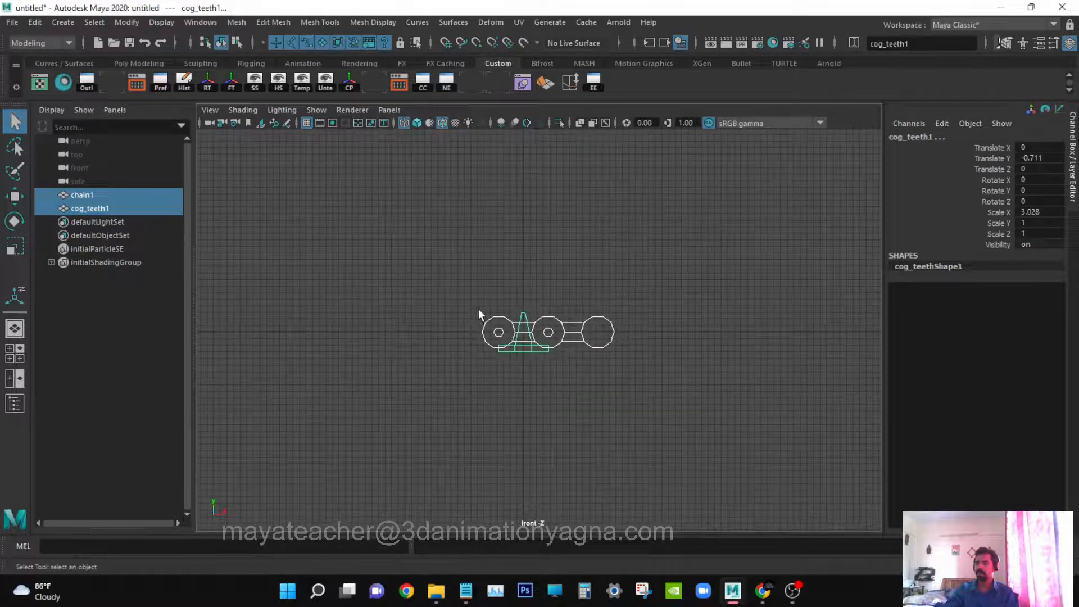
{"action": "left_click", "coordinate": [534, 256]}
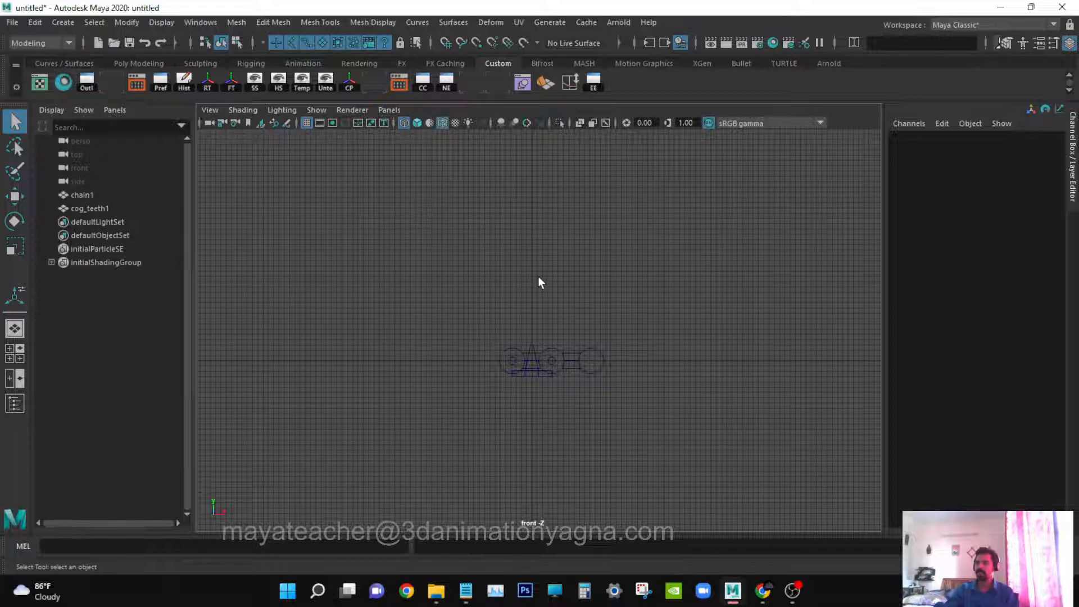
- Create a polygon cylinder at the origin and set its Rotate X to 90
{"action": "scroll", "coordinate": [539, 275], "scroll_direction": "up", "scroll_amount": 1}
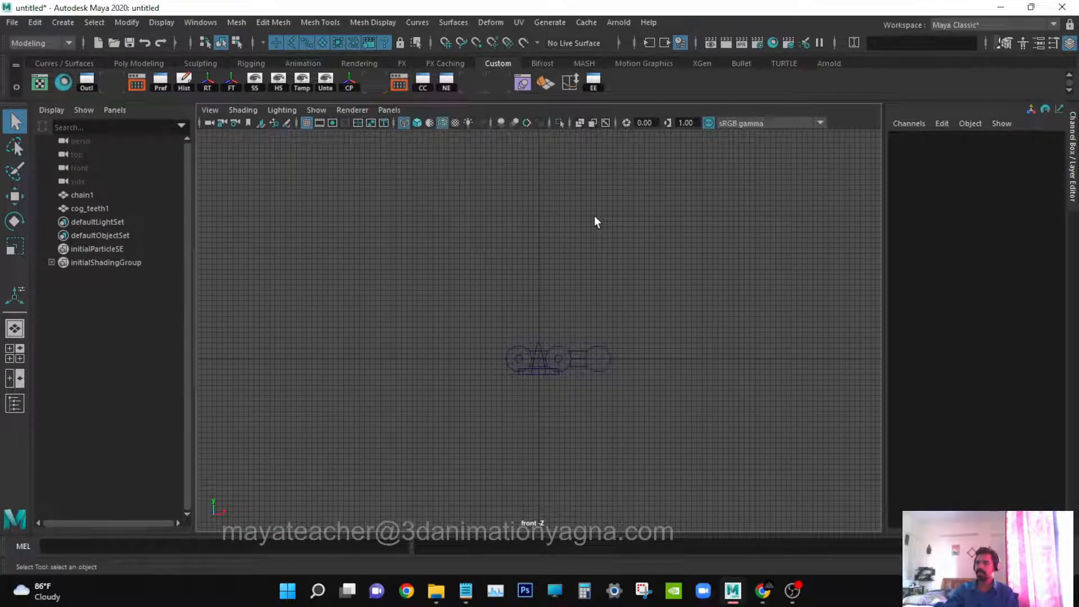
{"action": "left_click", "coordinate": [62, 22]}
{"action": "mouse_move", "coordinate": [77, 69]}
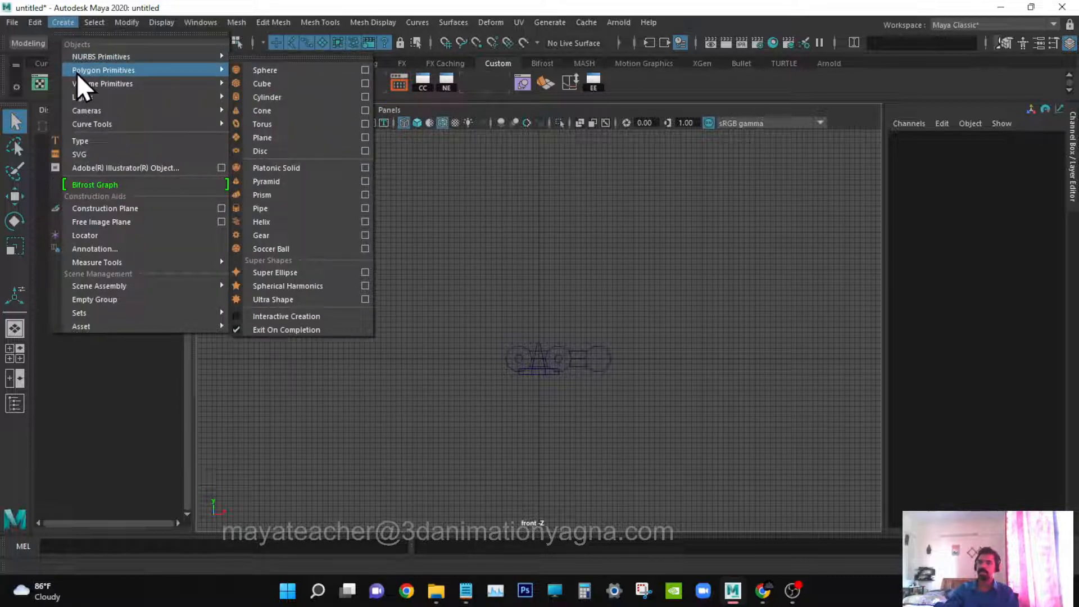
{"action": "left_click", "coordinate": [292, 97]}
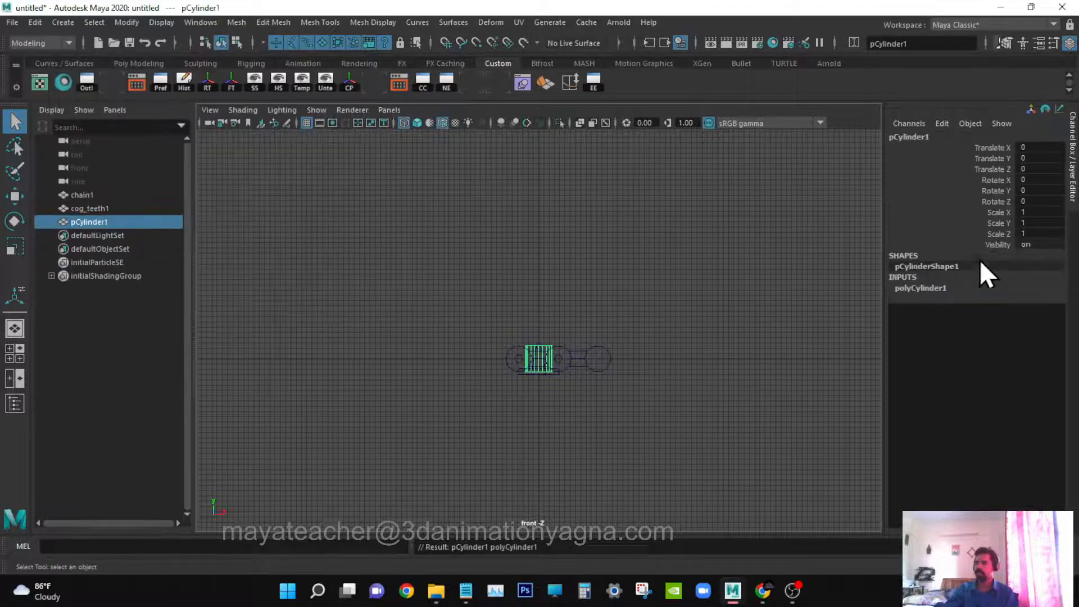
{"action": "left_click", "coordinate": [1038, 179]}
{"action": "type", "text": "90"}
{"action": "key", "text": "Return"}
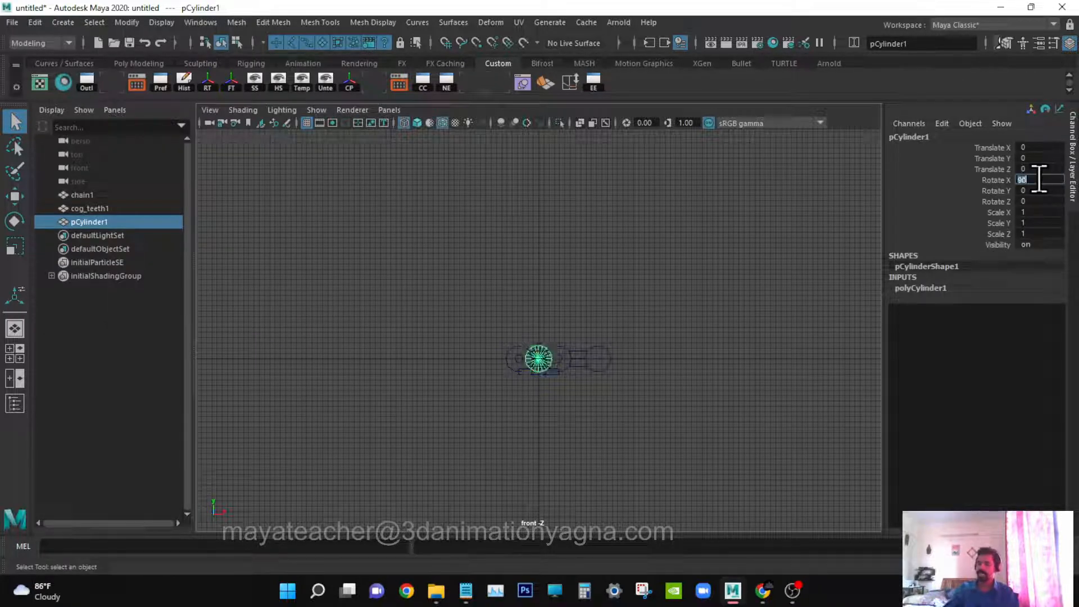
- Reduce the cylinder's Subdivisions Caps to 0
{"action": "left_click", "coordinate": [934, 286]}
{"action": "left_click", "coordinate": [983, 342]}
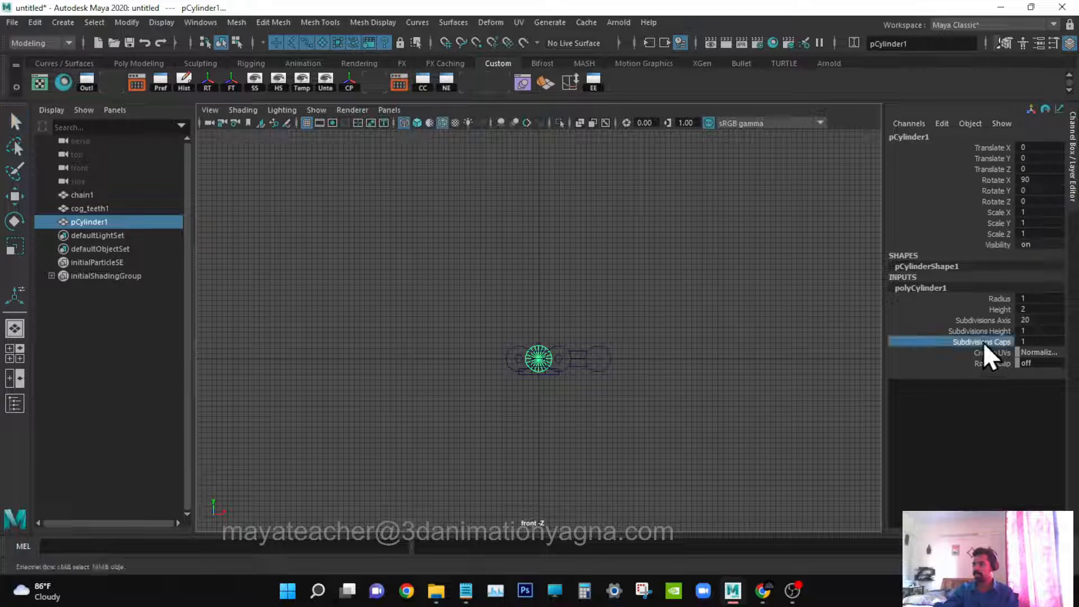
{"action": "middle_click_drag", "start_coordinate": [794, 355], "coordinate": [437, 396]}
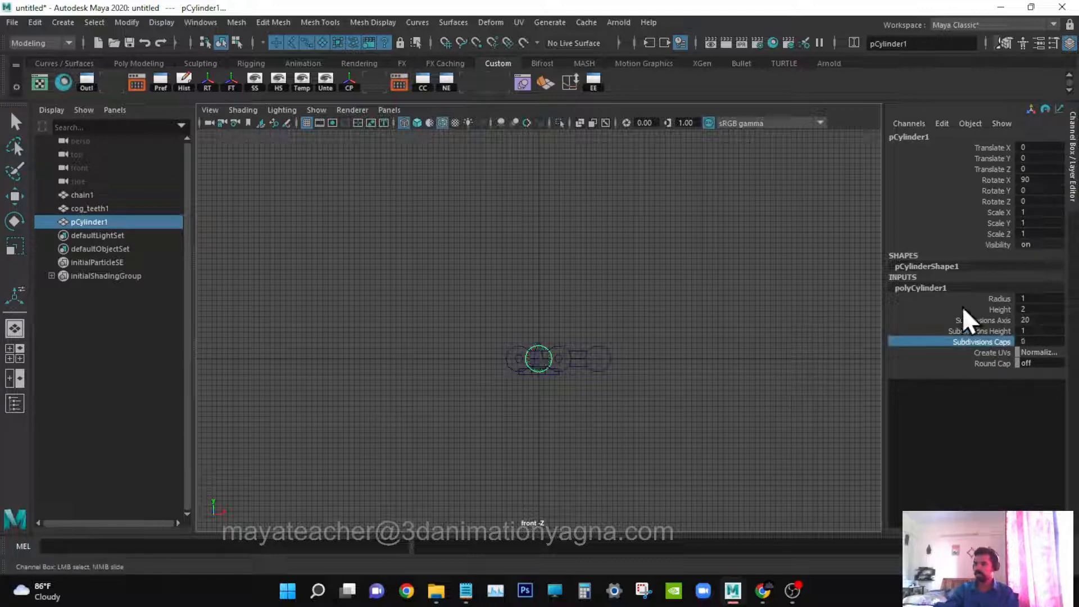
- Enlarge the cylinder into a big wheel around the chain by setting its Radius to 18
{"action": "left_click", "coordinate": [994, 298]}
{"action": "middle_click_drag", "start_coordinate": [691, 393], "coordinate": [800, 378]}
{"action": "right_click_drag", "start_coordinate": [640, 369], "coordinate": [604, 374], "text": "alt"}
{"action": "middle_click_drag", "start_coordinate": [604, 375], "coordinate": [631, 385]}
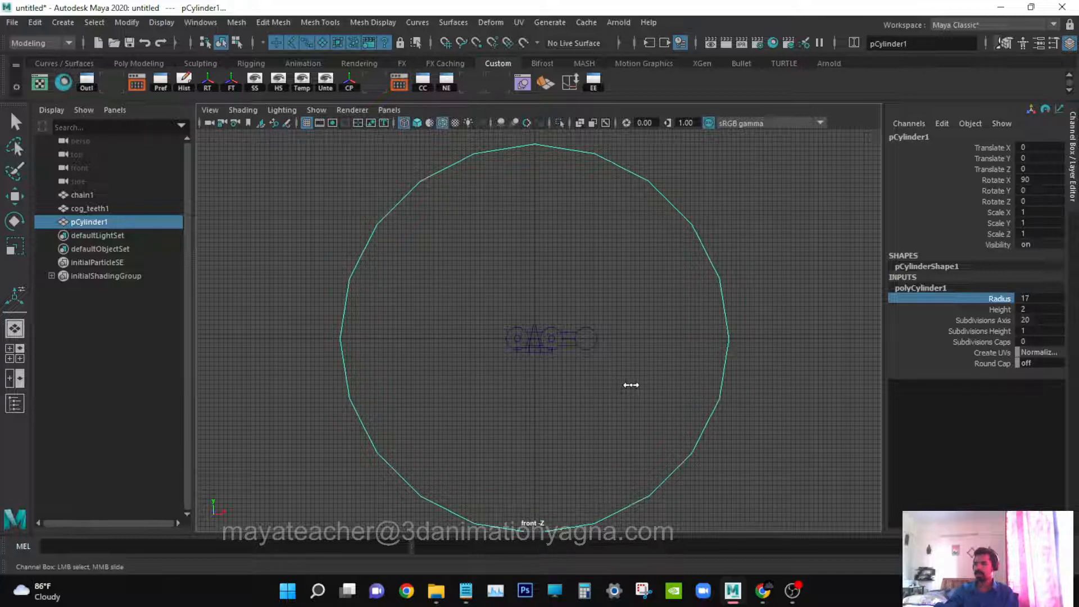
{"action": "double_click", "coordinate": [1049, 290]}
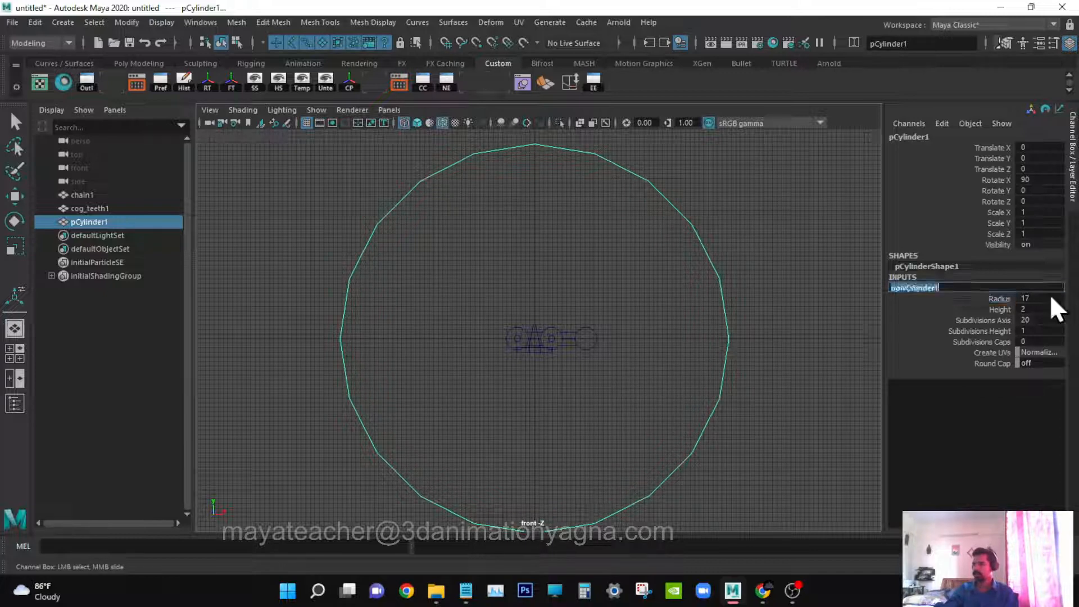
{"action": "double_click", "coordinate": [1037, 298]}
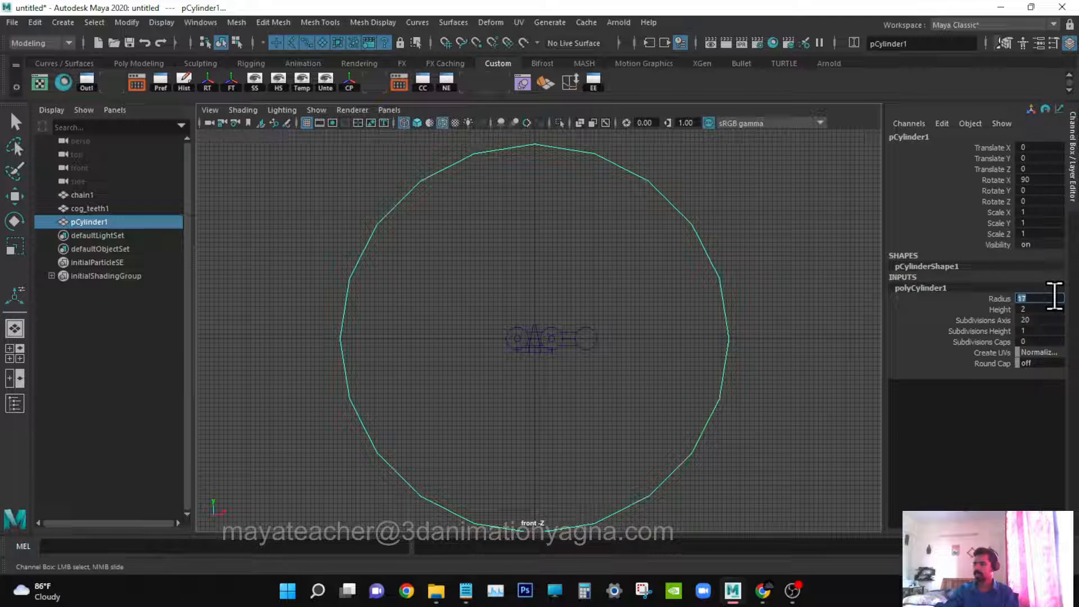
{"action": "type", "text": "18"}
{"action": "key", "text": "Return"}
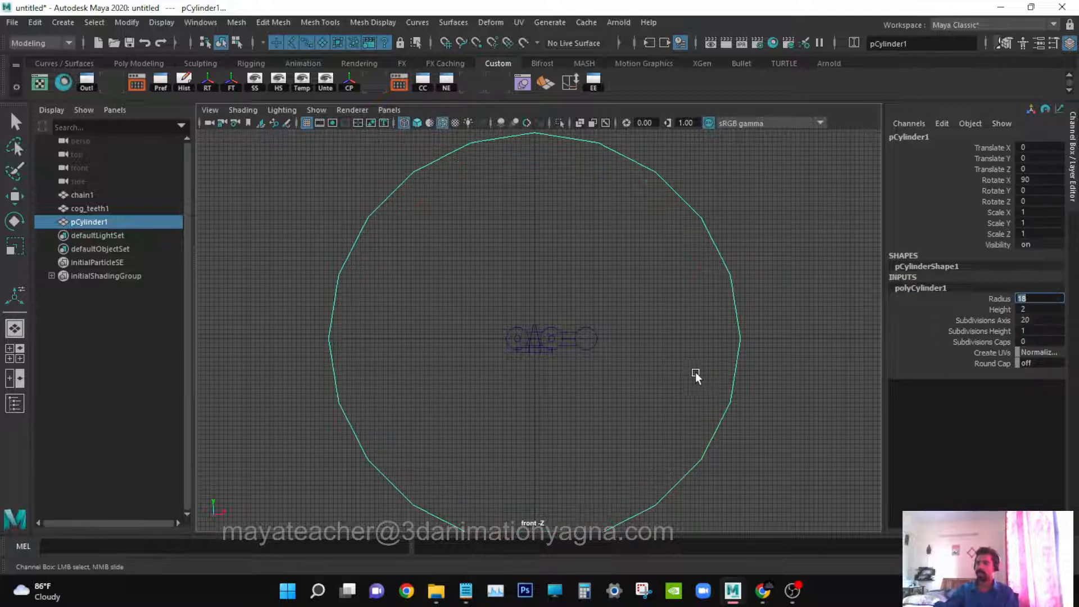
- Examine the cylinder's thickness against the chain's width in the top view, and return to the front view
{"action": "scroll", "coordinate": [696, 372], "scroll_direction": "down", "scroll_amount": 2}
{"action": "key", "text": "space"}
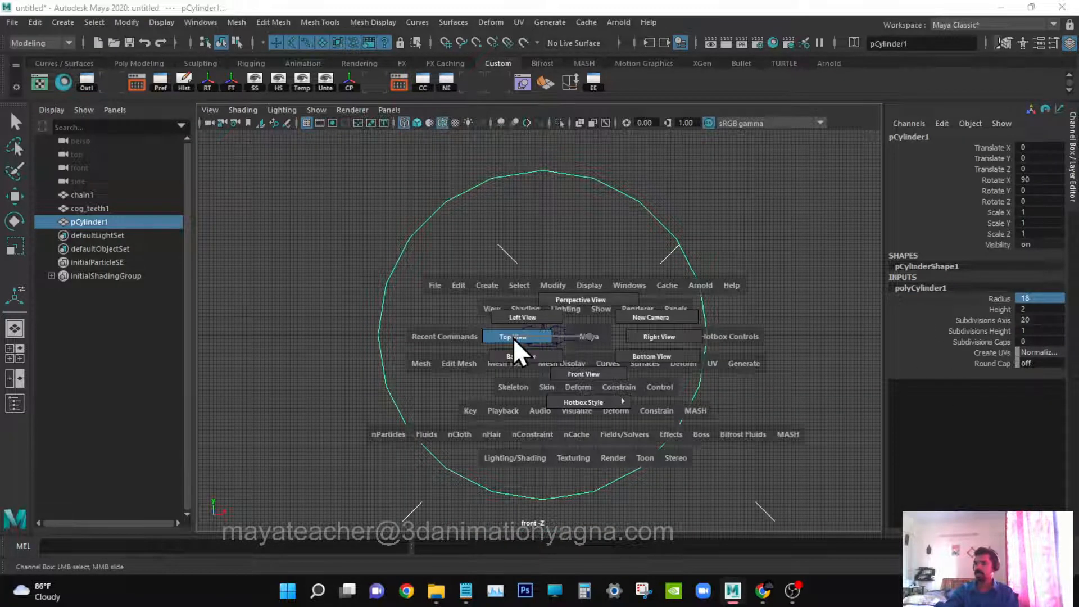
{"action": "left_click_drag", "start_coordinate": [515, 349], "coordinate": [561, 395]}
{"action": "scroll", "coordinate": [533, 335], "scroll_direction": "down", "scroll_amount": 5}
{"action": "key", "text": "space"}
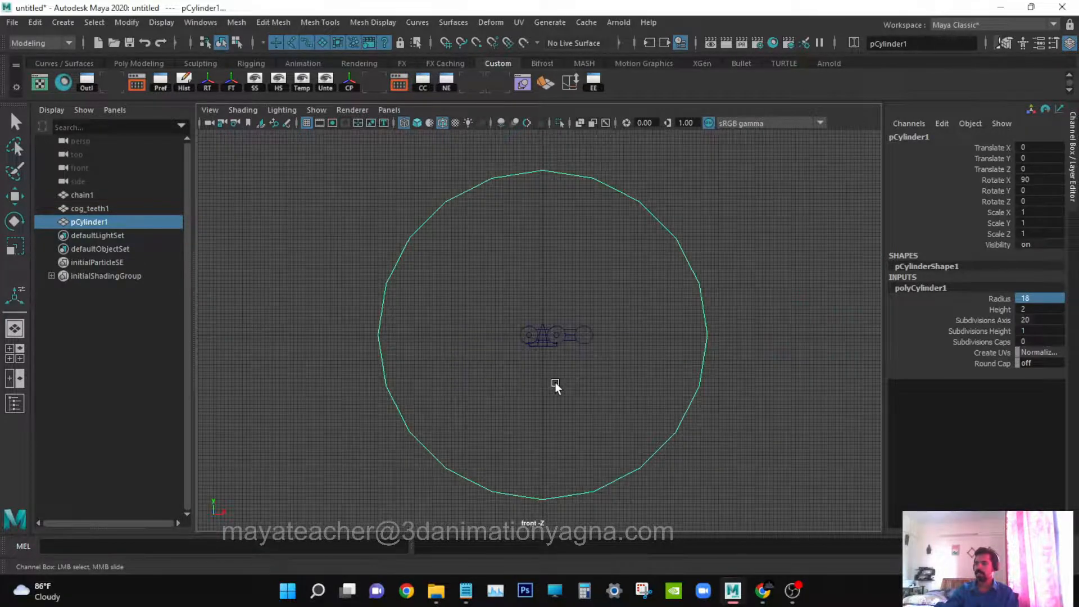
{"action": "key", "text": "space"}
{"action": "left_click_drag", "start_coordinate": [570, 355], "coordinate": [510, 351]}
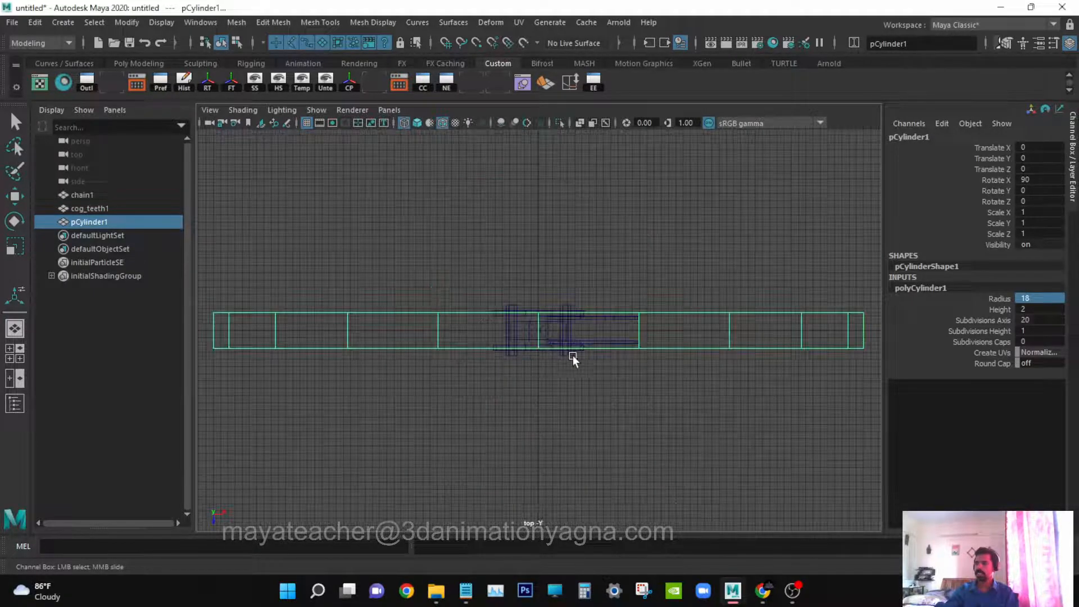
{"action": "key", "text": "space"}
{"action": "left_click_drag", "start_coordinate": [601, 372], "coordinate": [603, 394]}
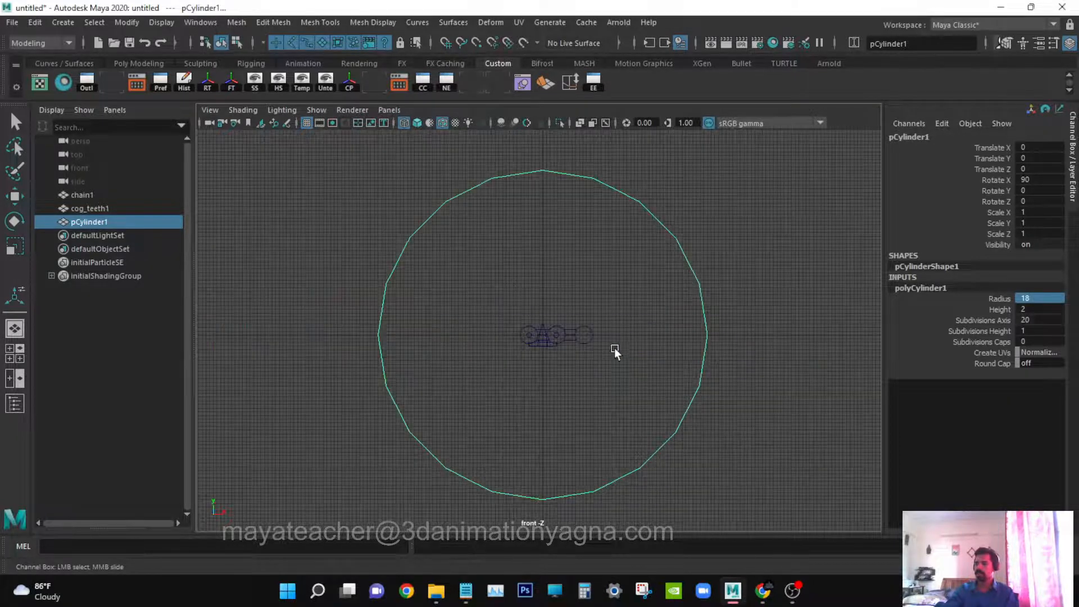
- Rename the big cylinder pCylinder1 as cog_big
{"action": "double_click", "coordinate": [102, 222]}
{"action": "type", "text": "cog"}
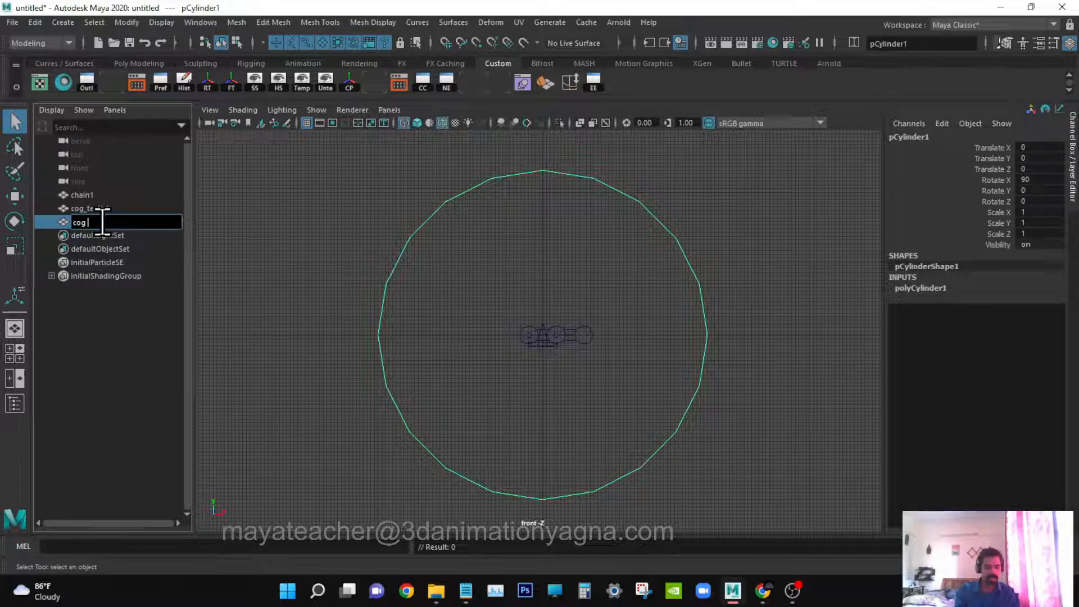
{"action": "type", "text": "_big"}
{"action": "key", "text": "Return"}
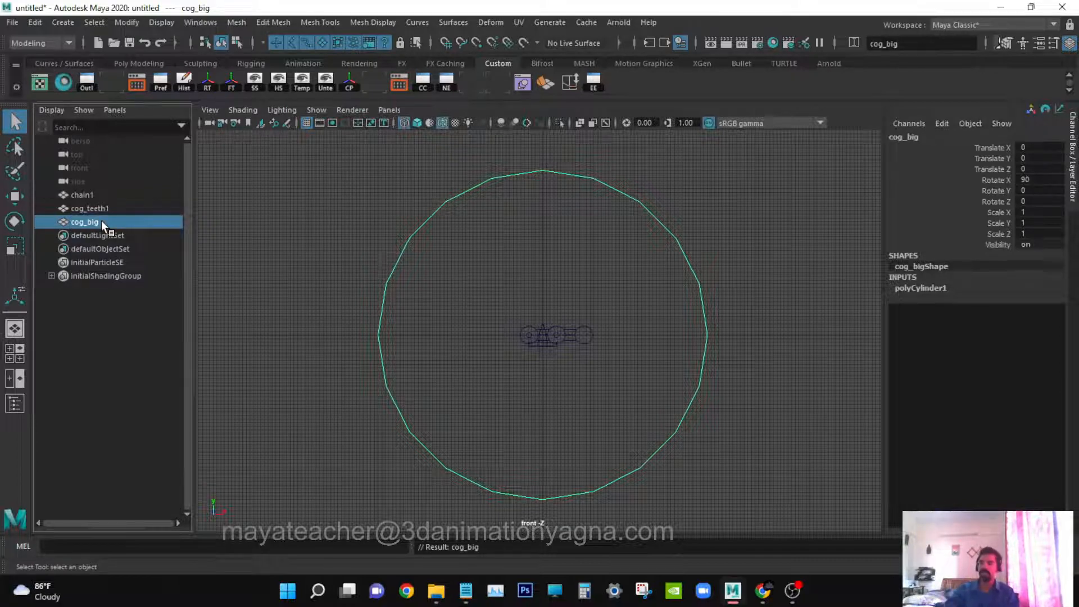
- Duplicate cog_big and move the copy along the X axis to about -54.8, clear of the original wheel
{"action": "middle_click_drag", "start_coordinate": [597, 335], "coordinate": [678, 324], "text": "alt"}
{"action": "scroll", "coordinate": [625, 332], "scroll_direction": "down", "scroll_amount": 3}
{"action": "key", "text": "w"}
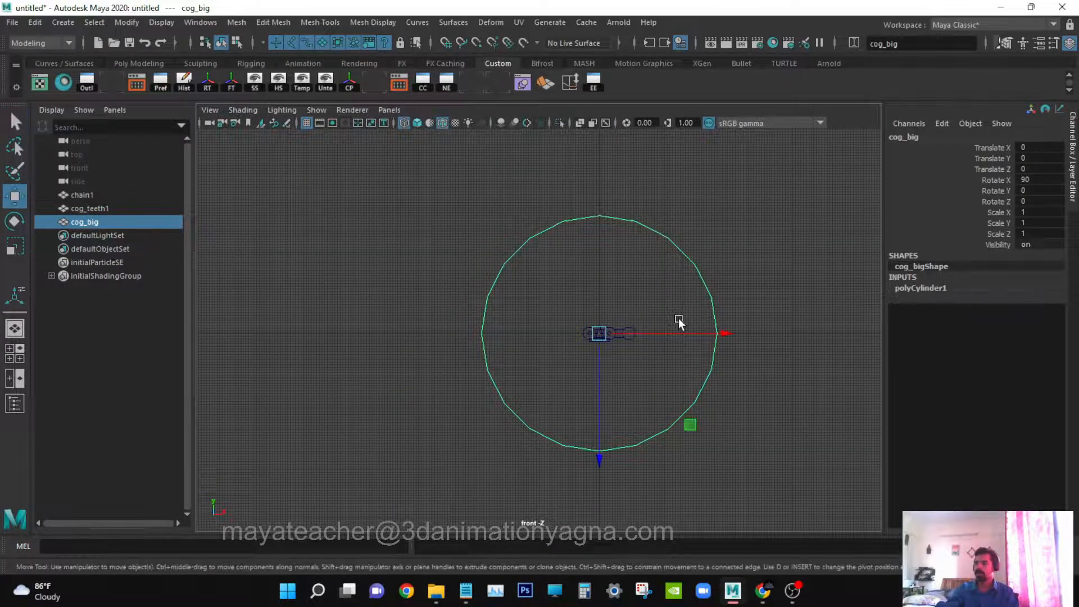
{"action": "key", "text": "ctrl+d"}
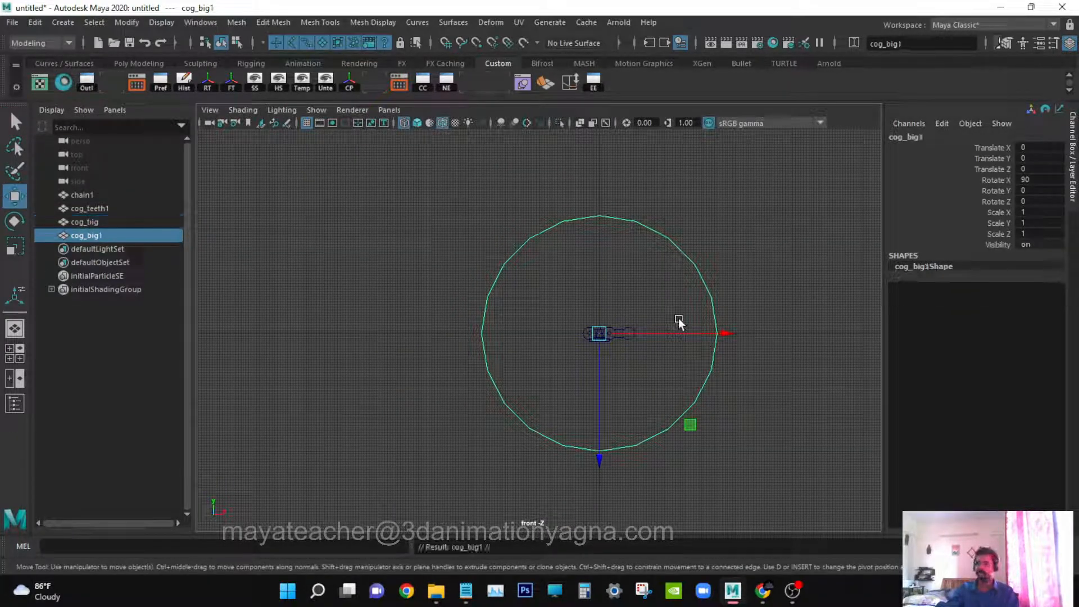
{"action": "left_click_drag", "start_coordinate": [726, 335], "coordinate": [360, 342]}
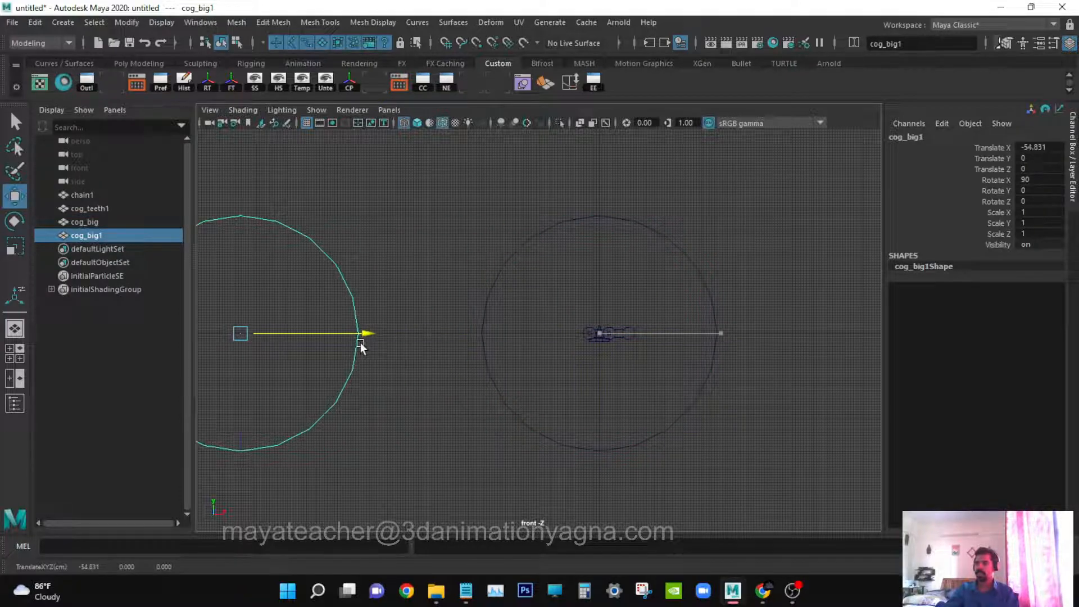
{"action": "middle_click_drag", "start_coordinate": [401, 348], "coordinate": [572, 341], "text": "alt"}
- Scale the duplicated wheel down uniformly to about 0.593
{"action": "key", "text": "a"}
{"action": "key", "text": "r"}
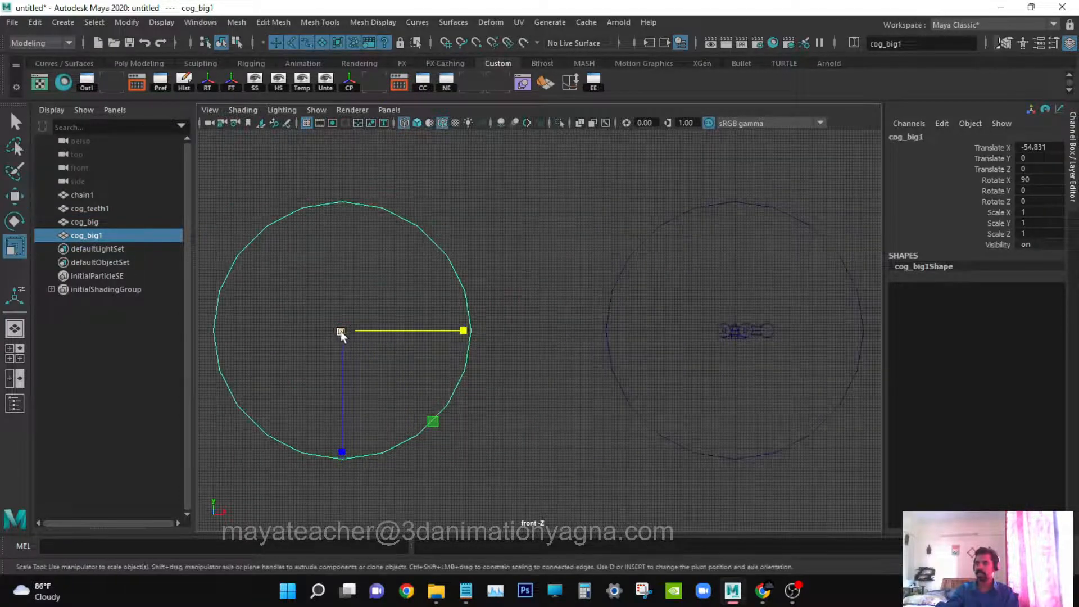
{"action": "left_click_drag", "start_coordinate": [341, 331], "coordinate": [267, 332]}
- Rename the smaller duplicated wheel as cog_small
{"action": "double_click", "coordinate": [112, 236]}
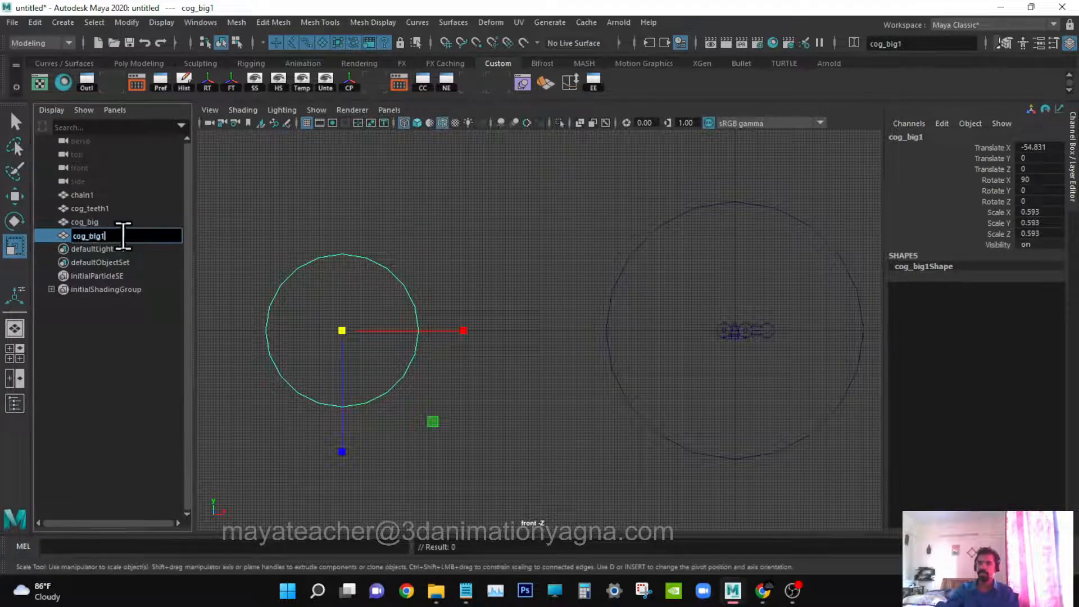
{"action": "left_click_drag", "start_coordinate": [91, 236], "coordinate": [183, 236]}
{"action": "type", "text": "s"}
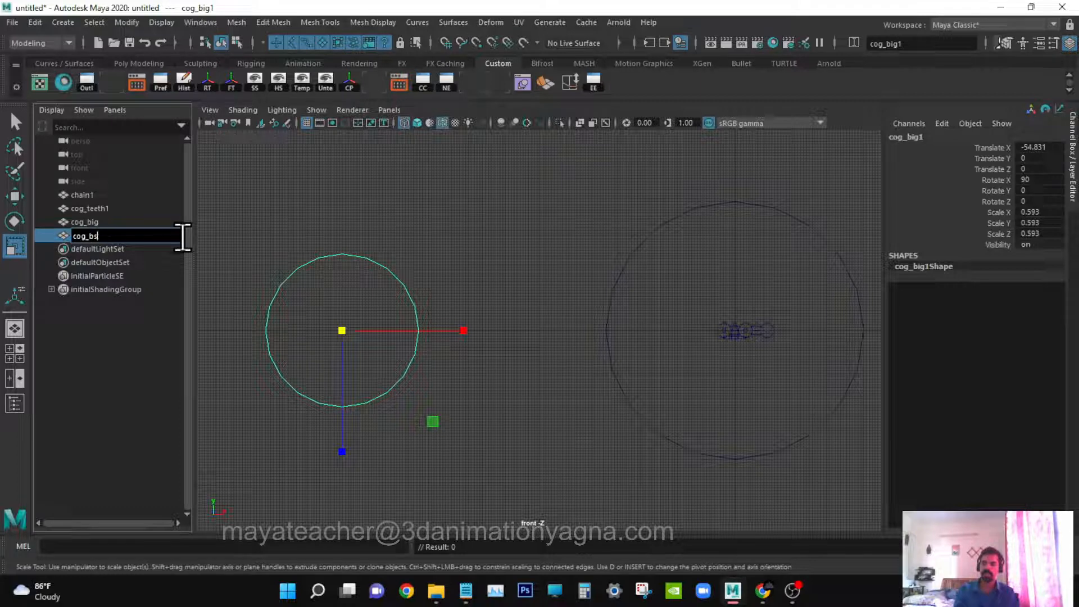
{"action": "type", "text": "masmall"}
{"action": "key", "text": "Return"}
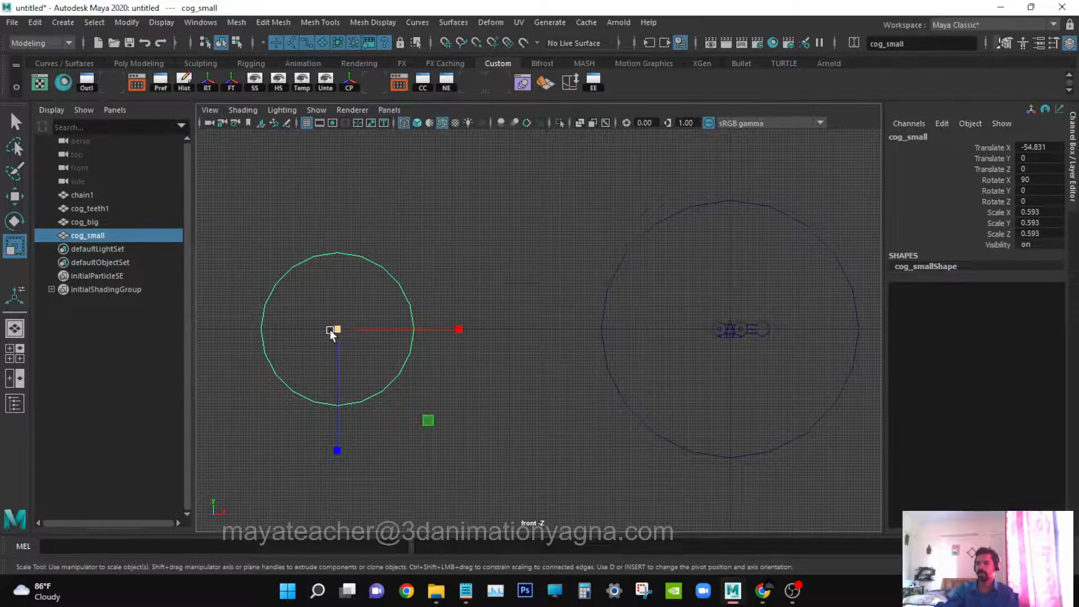
- Reduce cog_small's Scale X and Z to about 0.546, and match its thickness to the big wheel with Scale Y about 1.061
{"action": "left_click_drag", "start_coordinate": [427, 418], "coordinate": [371, 412]}
{"action": "key", "text": "space"}
{"action": "key", "text": "a"}
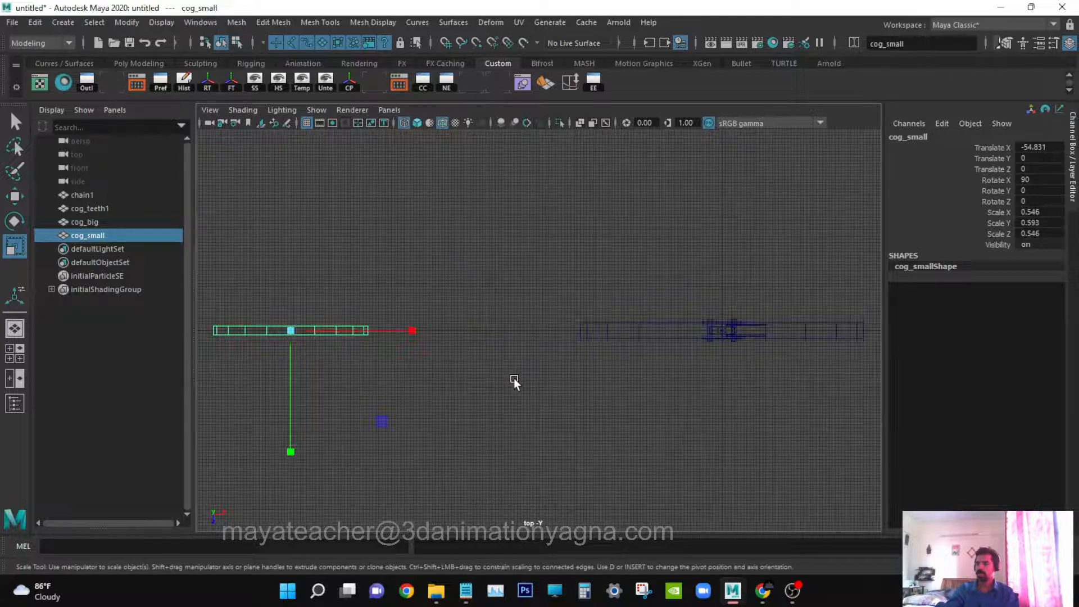
{"action": "left_click_drag", "start_coordinate": [291, 451], "coordinate": [288, 545]}
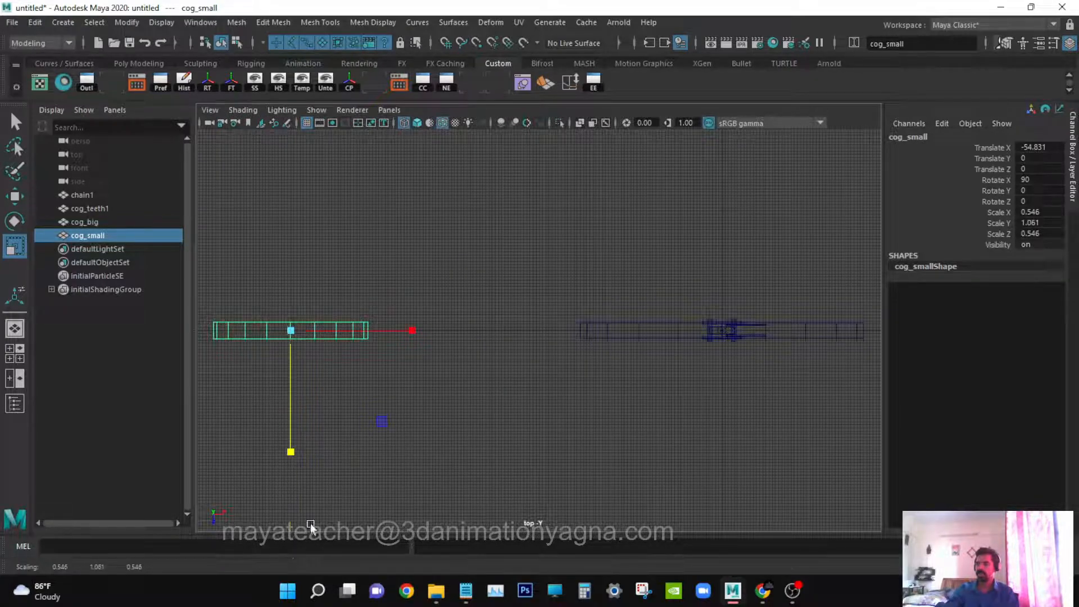
{"action": "key", "text": "space"}
{"action": "left_click_drag", "start_coordinate": [507, 385], "coordinate": [537, 319]}
{"action": "key", "text": "q"}
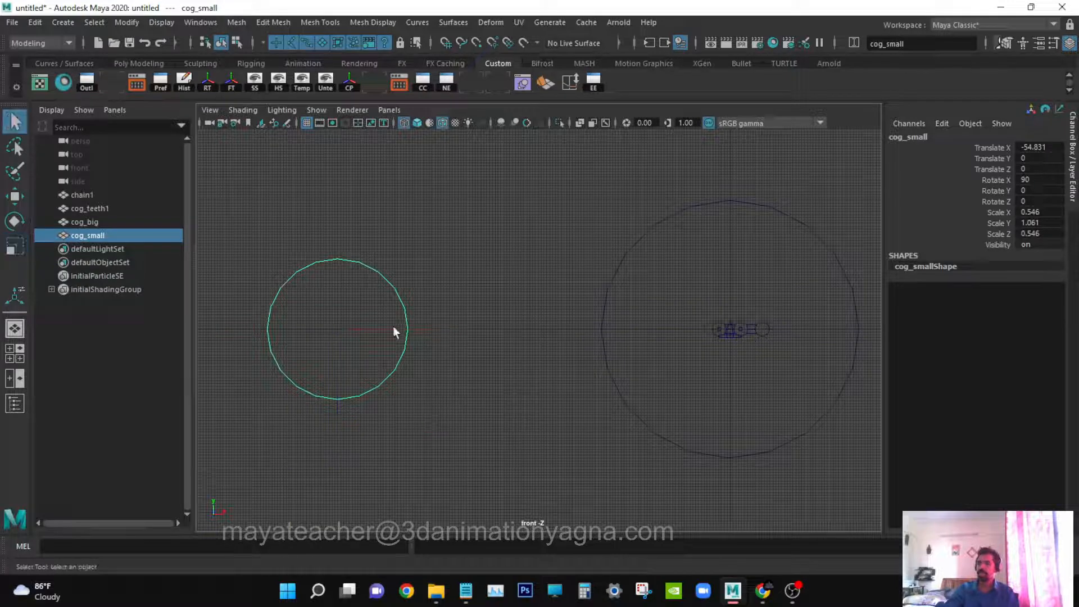
- Shrink cog_small slightly and uniformly to about 0.531 in X and Z and 1.033 in Y, and deselect it
{"action": "key", "text": "r"}
{"action": "left_click_drag", "start_coordinate": [340, 326], "coordinate": [335, 326]}
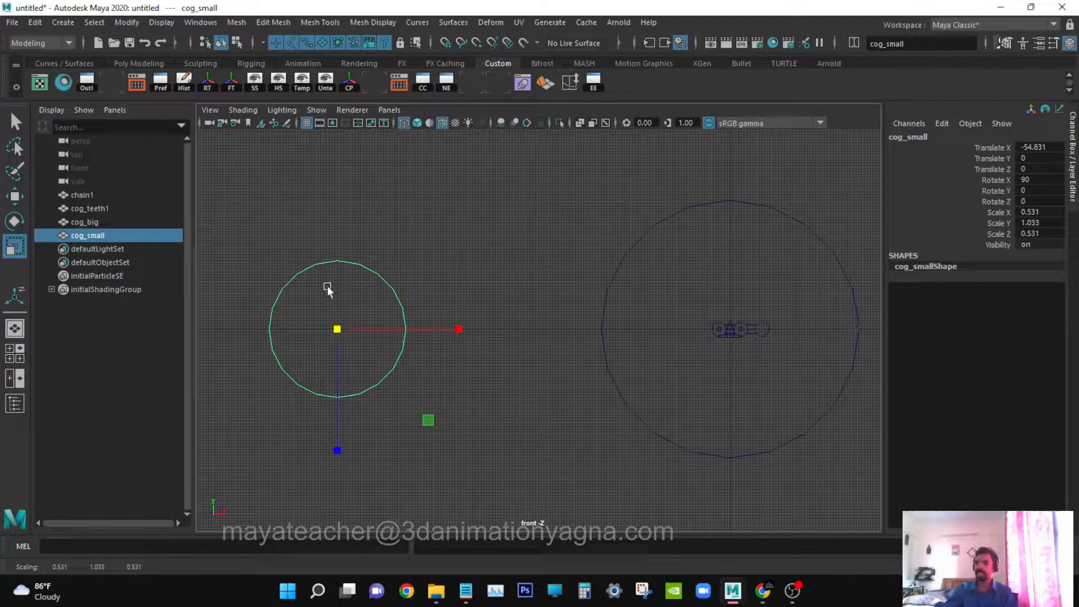
{"action": "key", "text": "q"}
{"action": "left_click", "coordinate": [490, 242]}
- Move cog_teeth1 straight up from the chain to just above the big wheel's rim, at Translate Y about 18.69
{"action": "middle_click_drag", "start_coordinate": [539, 297], "coordinate": [544, 299], "text": "alt"}
{"action": "right_click_drag", "start_coordinate": [544, 301], "coordinate": [560, 315], "text": "alt"}
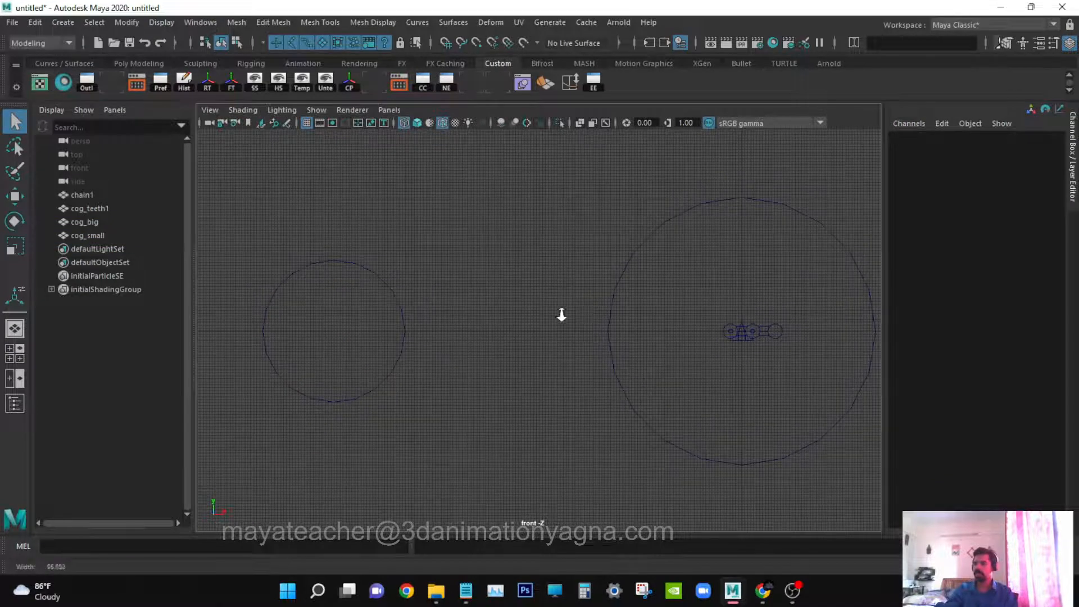
{"action": "middle_click_drag", "start_coordinate": [587, 329], "coordinate": [571, 335], "text": "alt"}
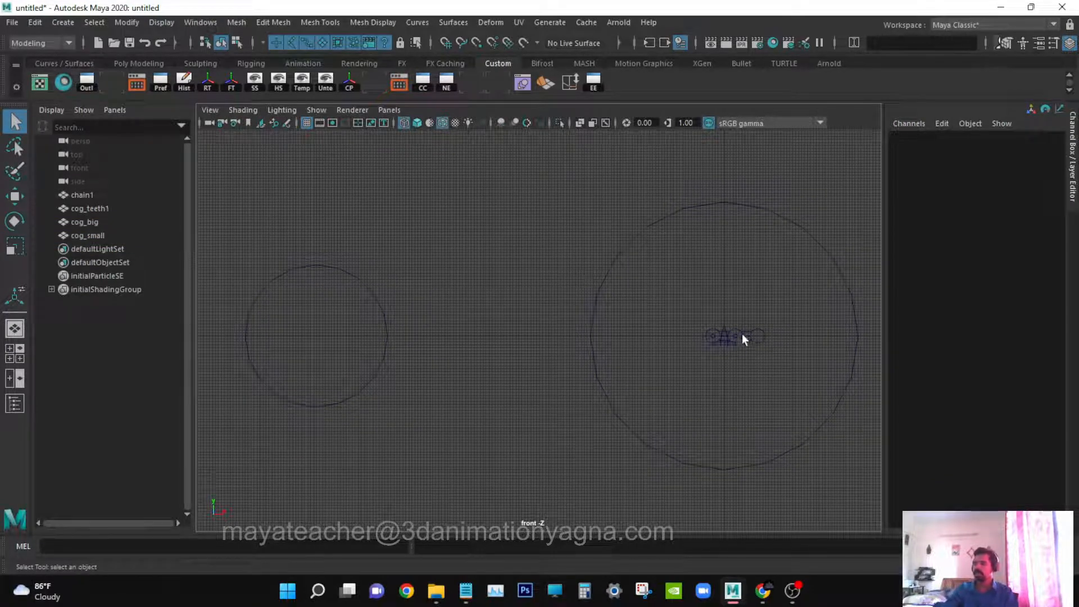
{"action": "left_click", "coordinate": [726, 343]}
{"action": "key", "text": "w"}
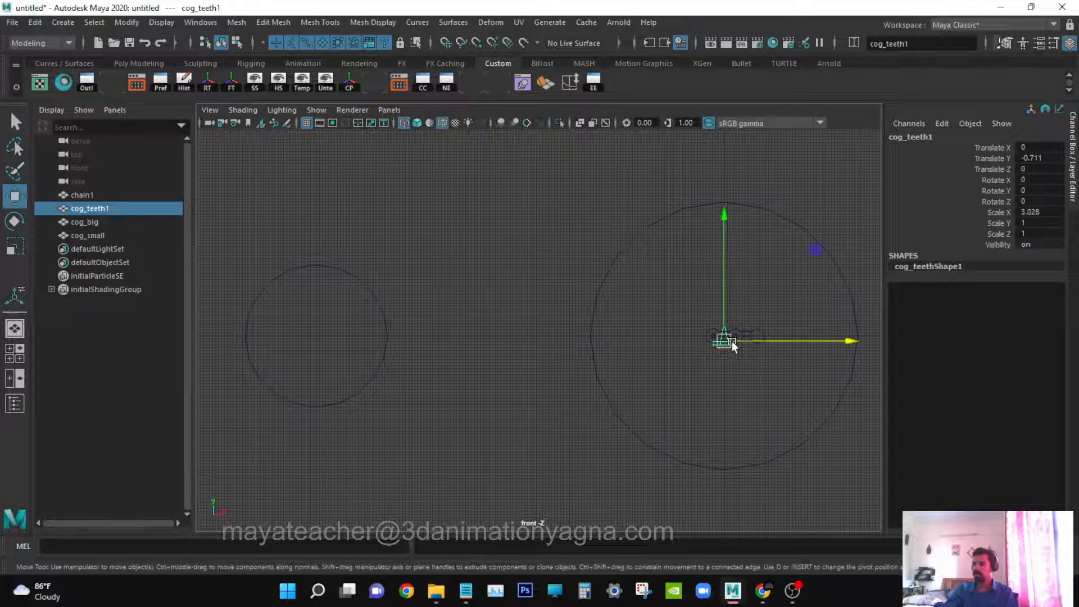
{"action": "left_click_drag", "start_coordinate": [723, 295], "coordinate": [735, 155]}
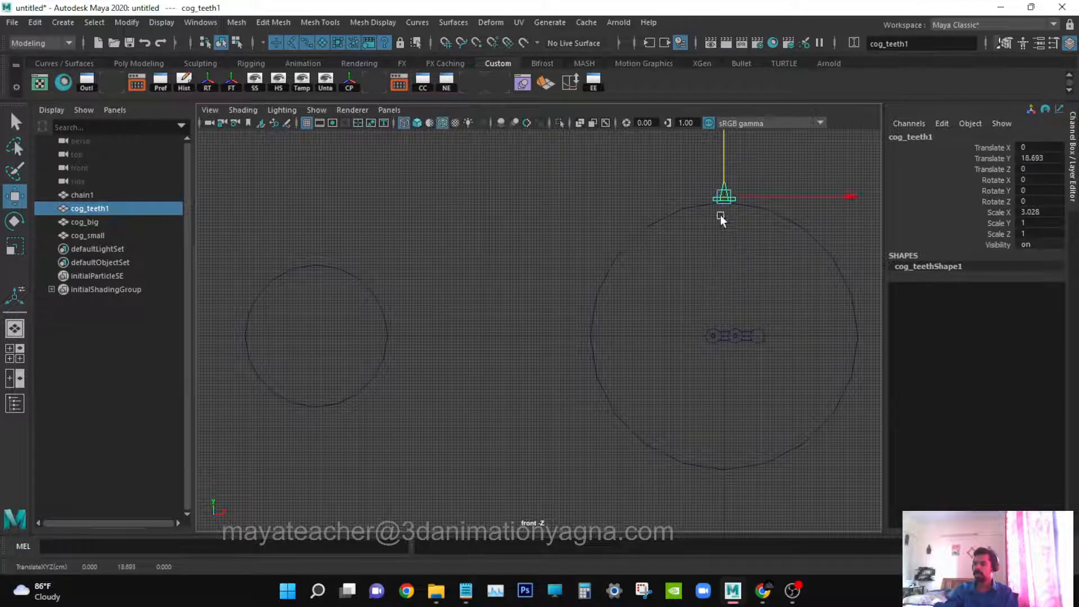
- Lower cog_teeth1 so its base meets the top of the big wheel, at Translate Y about 18.49
{"action": "middle_click_drag", "start_coordinate": [744, 264], "coordinate": [663, 291], "text": "alt"}
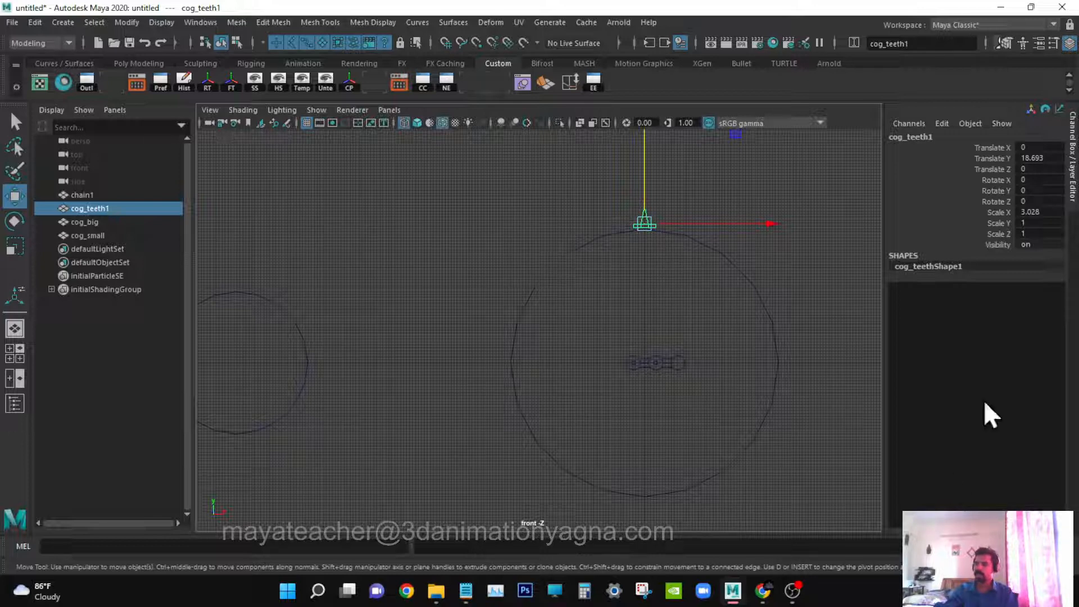
{"action": "middle_click_drag", "start_coordinate": [678, 314], "coordinate": [685, 316], "text": "alt"}
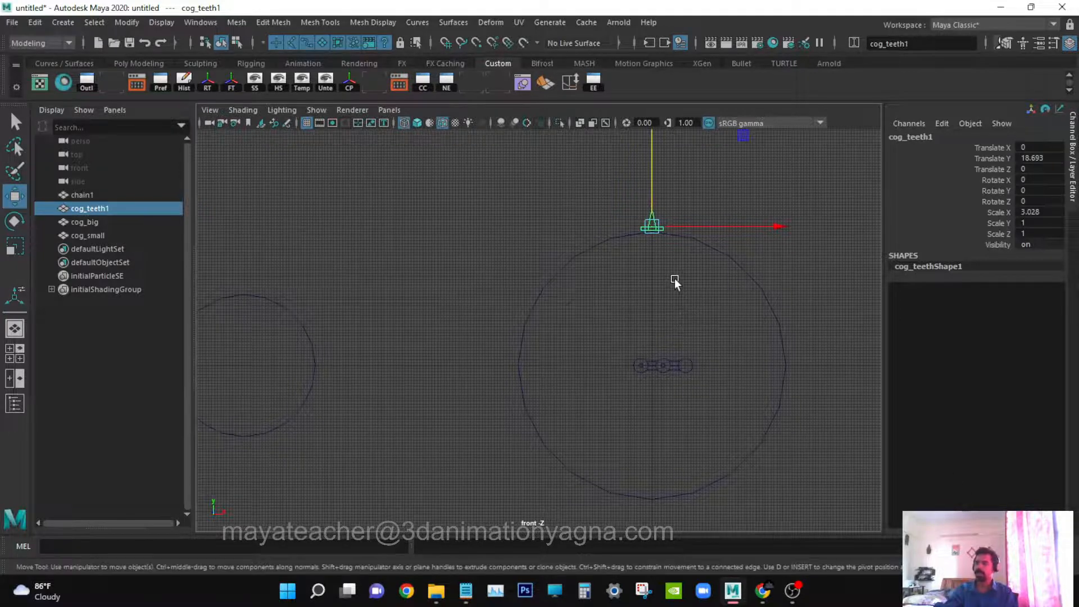
{"action": "scroll", "coordinate": [691, 214], "scroll_direction": "up", "scroll_amount": 5}
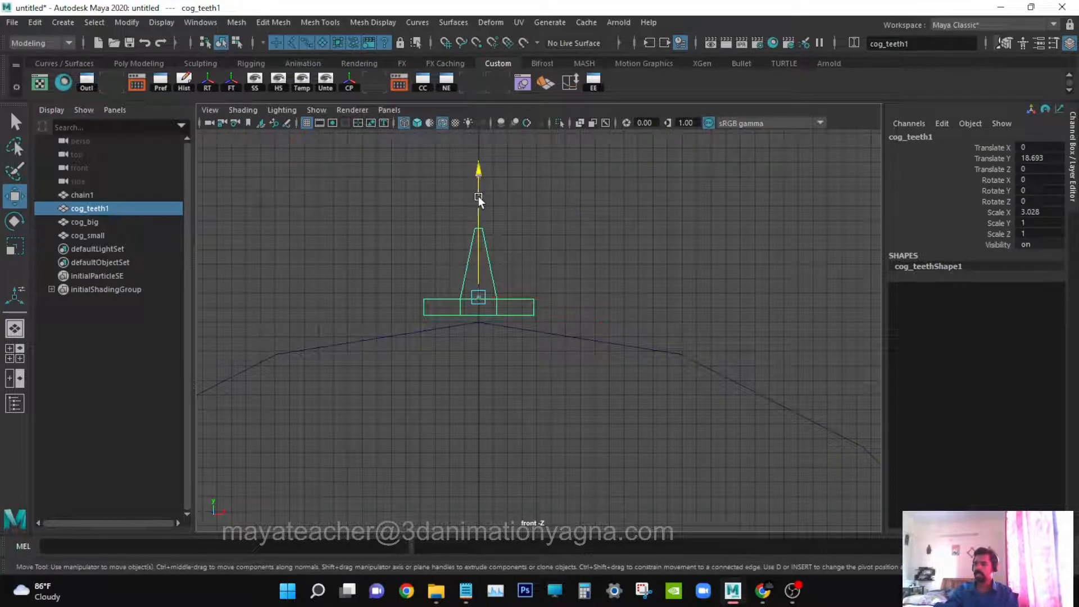
{"action": "left_click_drag", "start_coordinate": [477, 197], "coordinate": [475, 206]}
{"action": "scroll", "coordinate": [518, 308], "scroll_direction": "down", "scroll_amount": 5}
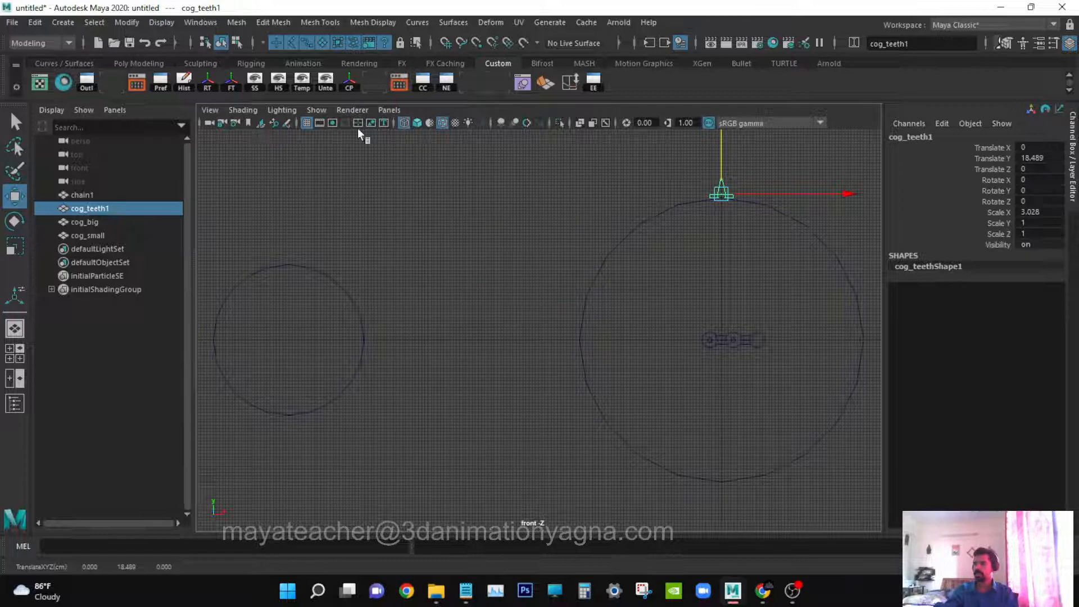
- Hide the grid in the front view and frame the big wheel with its tooth
{"action": "left_click", "coordinate": [315, 110]}
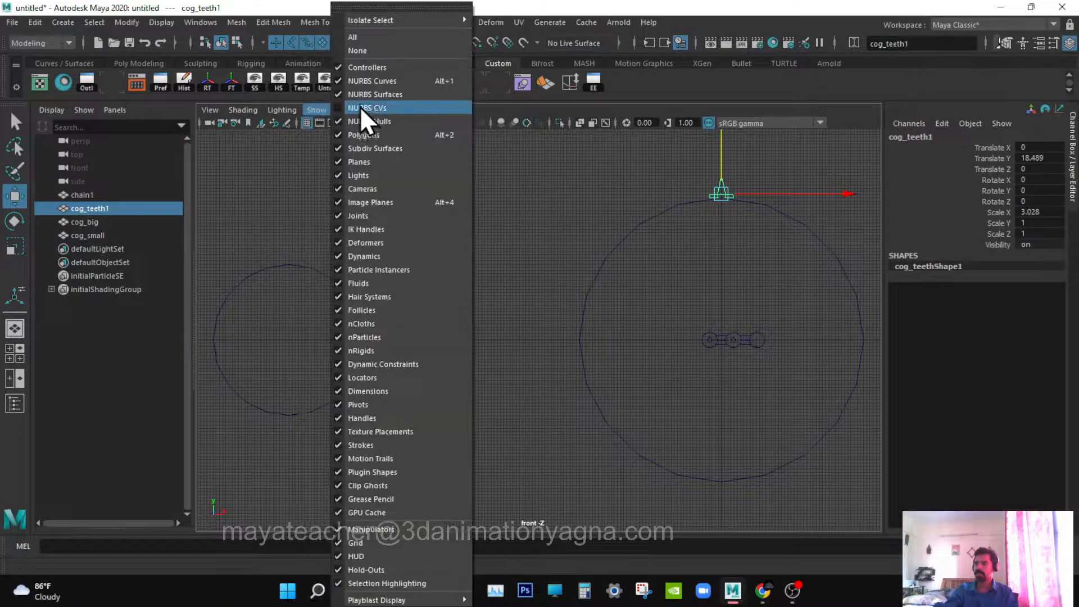
{"action": "left_click", "coordinate": [325, 109]}
{"action": "left_click", "coordinate": [324, 109]}
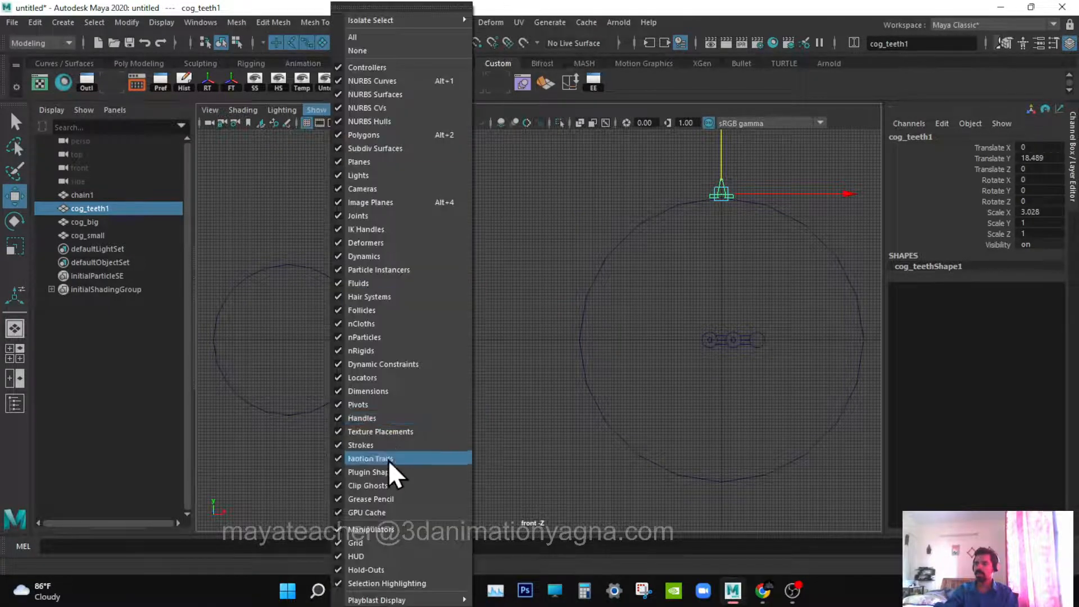
{"action": "left_click", "coordinate": [370, 544]}
{"action": "middle_click_drag", "start_coordinate": [731, 348], "coordinate": [587, 378], "text": "alt"}
{"action": "left_click_drag", "start_coordinate": [404, 187], "coordinate": [780, 575], "text": "ctrl+alt"}
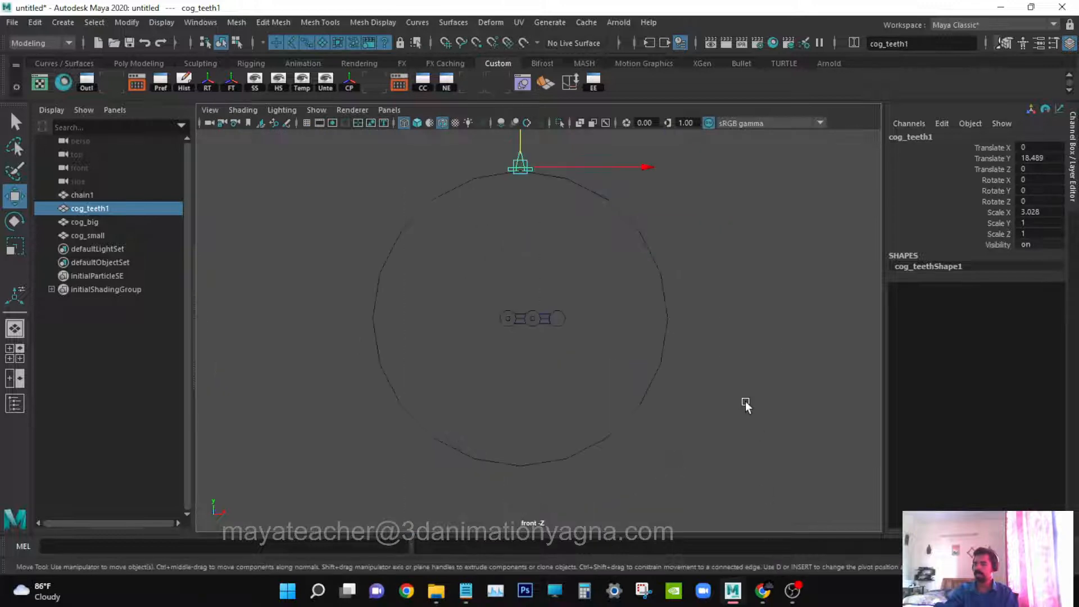
{"action": "scroll", "coordinate": [742, 417], "scroll_direction": "up", "scroll_amount": 2}
{"action": "middle_click_drag", "start_coordinate": [724, 395], "coordinate": [754, 425], "text": "alt"}
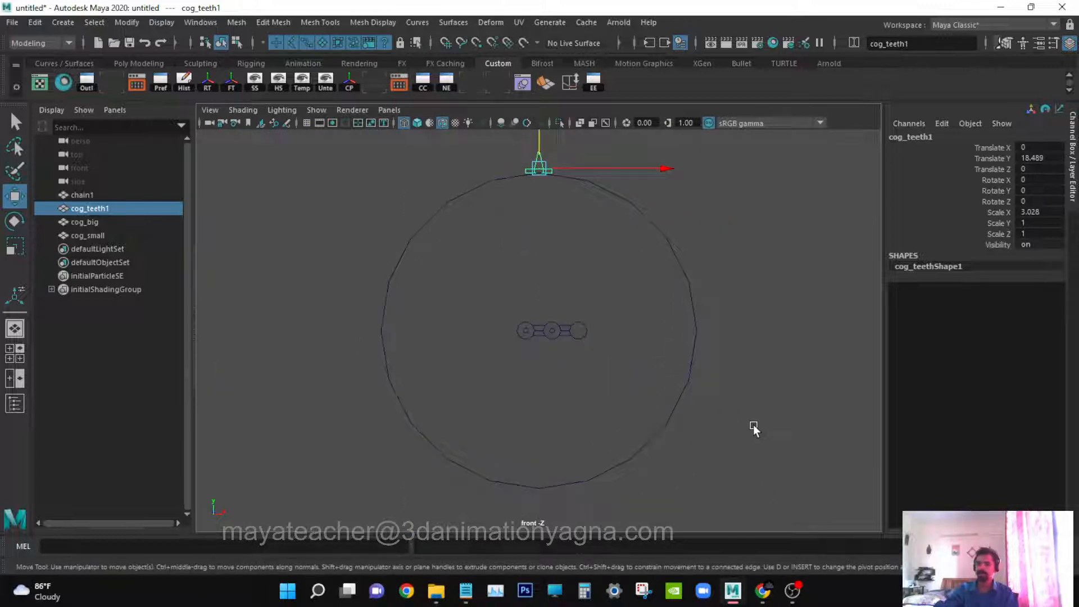
{"action": "middle_click_drag", "start_coordinate": [599, 333], "coordinate": [601, 344], "text": "alt"}
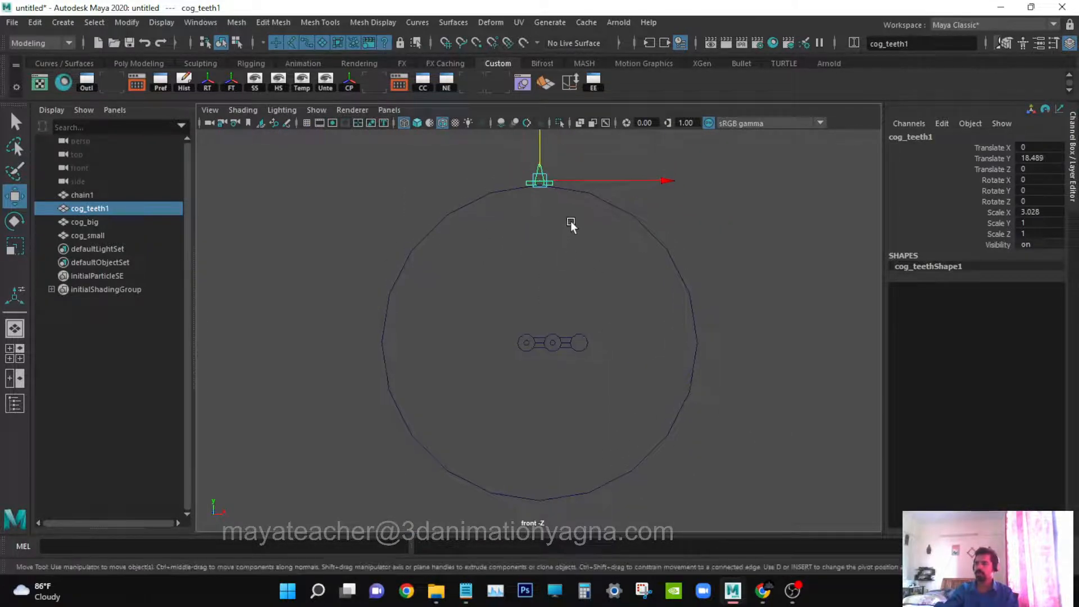
- Try to move cog_teeth1's pivot freehand down to the centre of the big wheel
{"action": "key", "text": "d"}
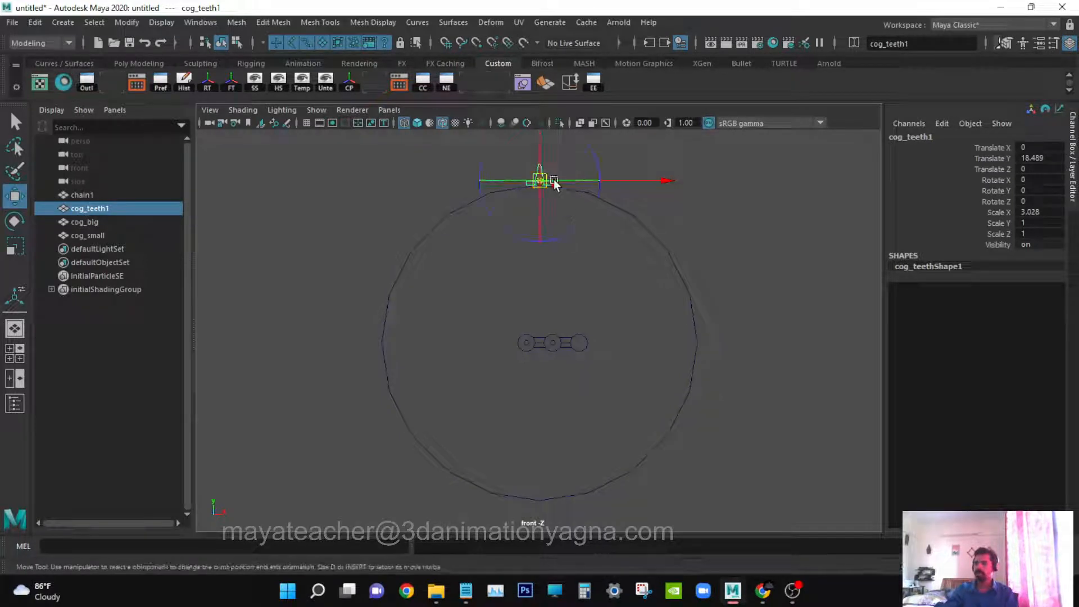
{"action": "middle_click_drag", "start_coordinate": [557, 200], "coordinate": [558, 236], "text": "alt"}
{"action": "scroll", "coordinate": [598, 295], "scroll_direction": "down", "scroll_amount": 2}
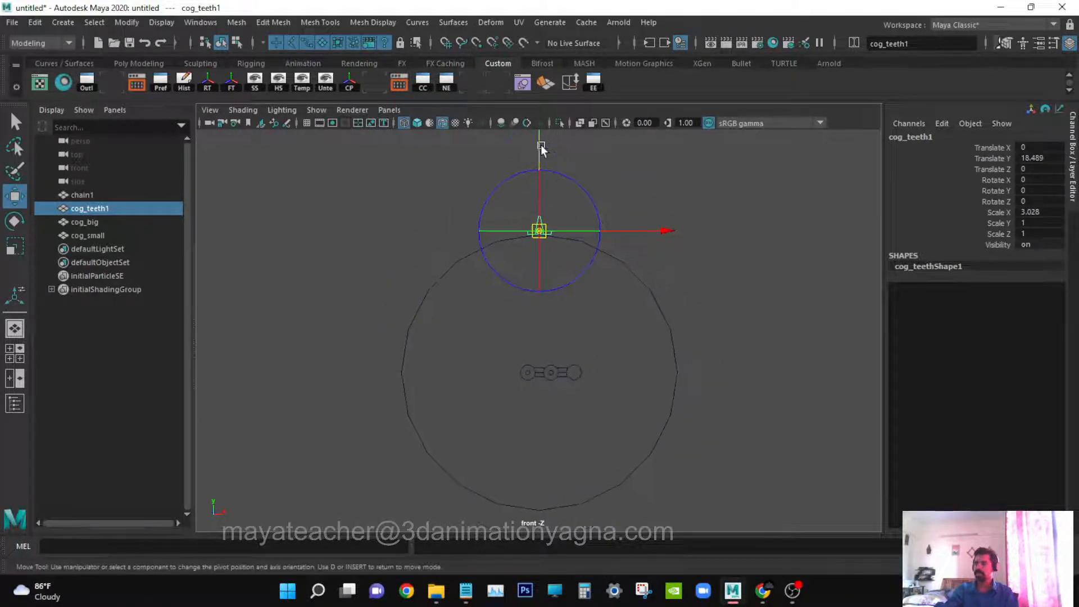
{"action": "left_click_drag", "start_coordinate": [541, 148], "coordinate": [550, 218]}
{"action": "key", "text": "ctrl+z"}
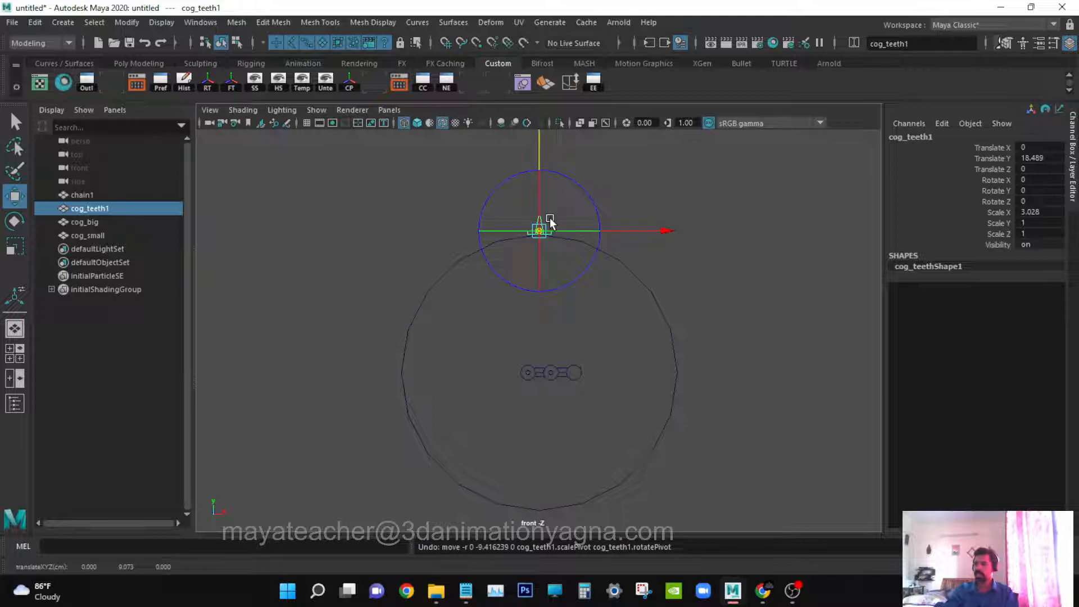
{"action": "left_click_drag", "start_coordinate": [539, 148], "coordinate": [559, 300]}
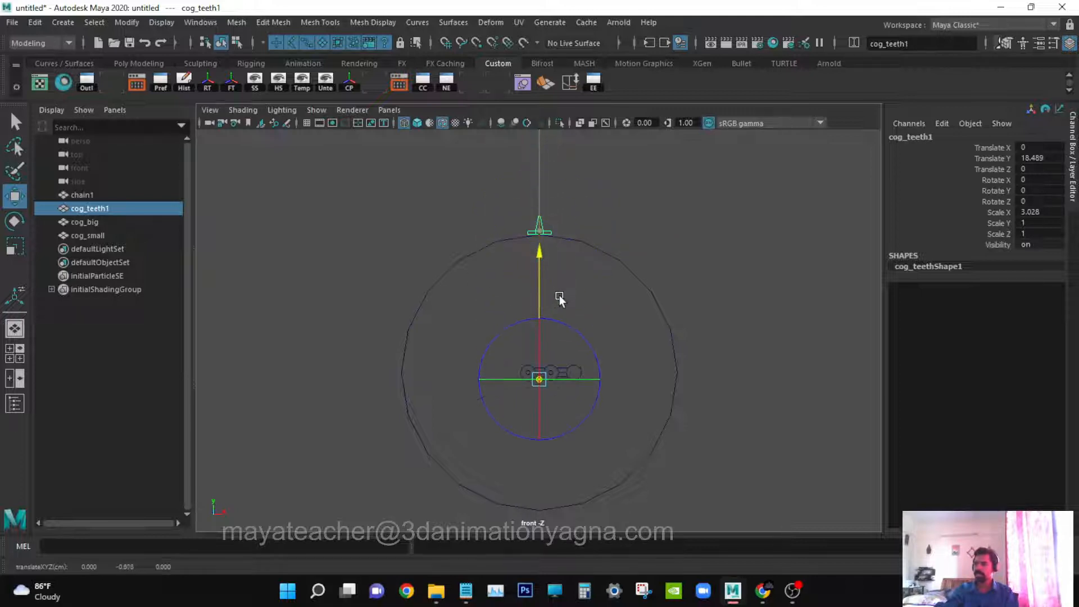
{"action": "key", "text": "ctrl+z"}
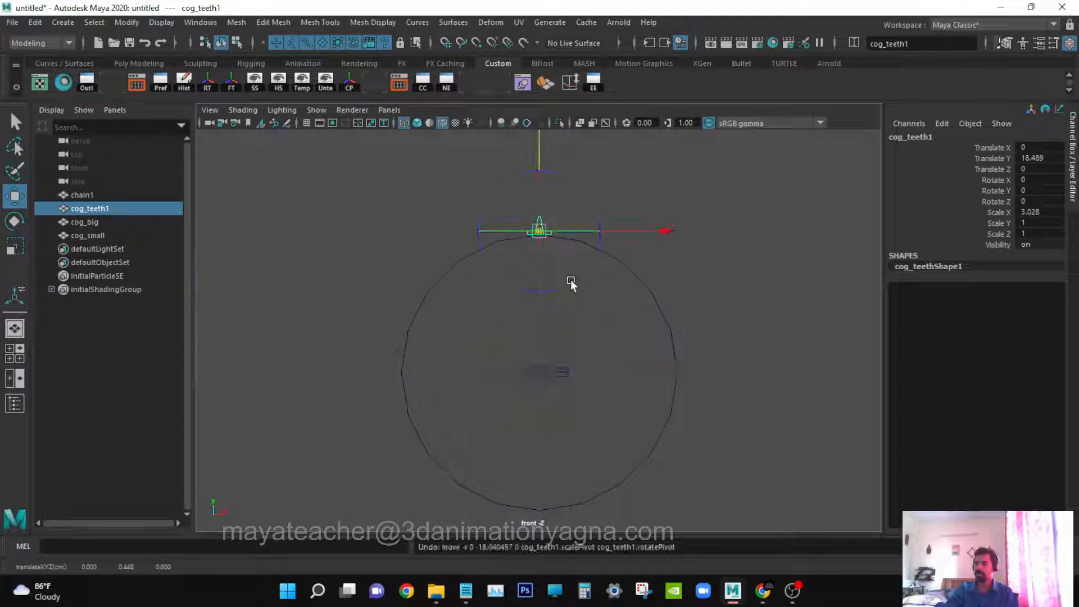
- Point-constrain cog_teeth1 to cog_big on all axes with maintain offset off and weight 1
{"action": "key", "text": "space"}
{"action": "left_click_drag", "start_coordinate": [575, 275], "coordinate": [584, 250]}
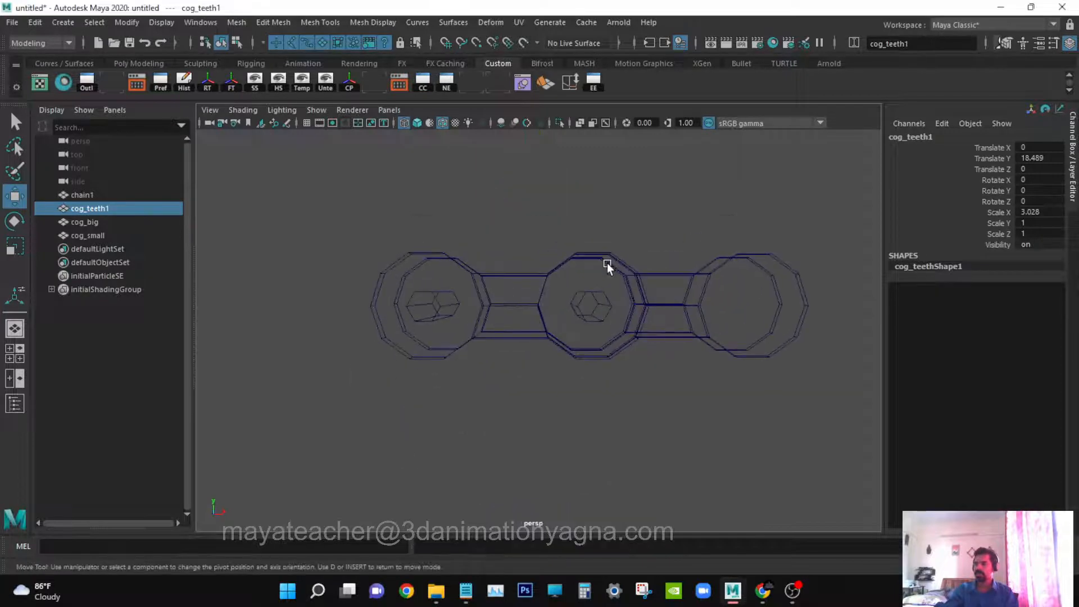
{"action": "key", "text": "a"}
{"action": "middle_click_drag", "start_coordinate": [648, 305], "coordinate": [549, 329], "text": "alt"}
{"action": "left_click_drag", "start_coordinate": [549, 329], "coordinate": [596, 332], "text": "alt"}
{"action": "key", "text": "d"}
{"action": "key", "text": "q"}
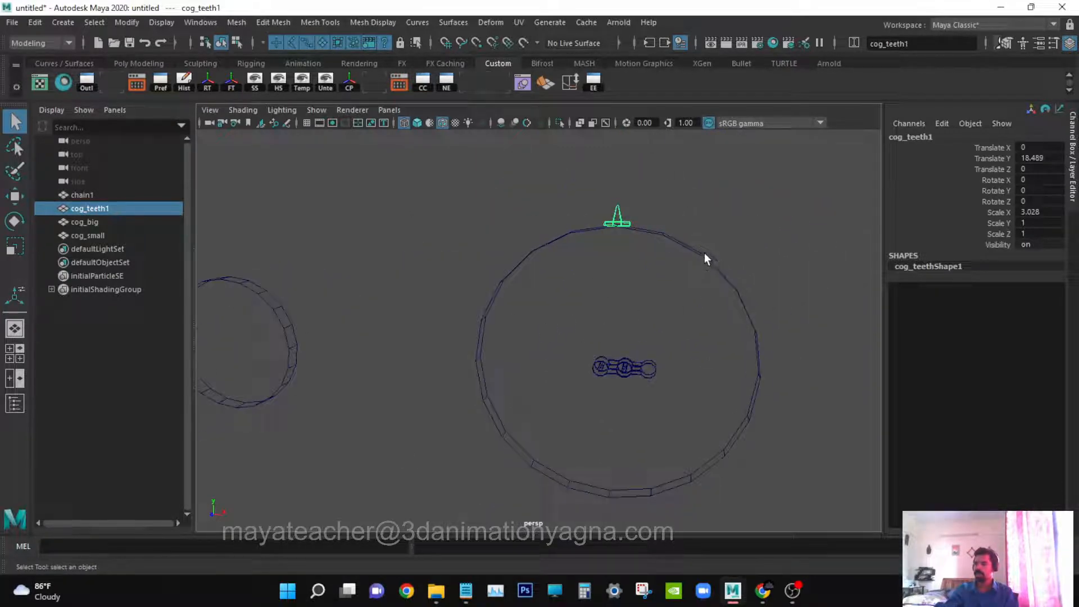
{"action": "left_click", "coordinate": [704, 253]}
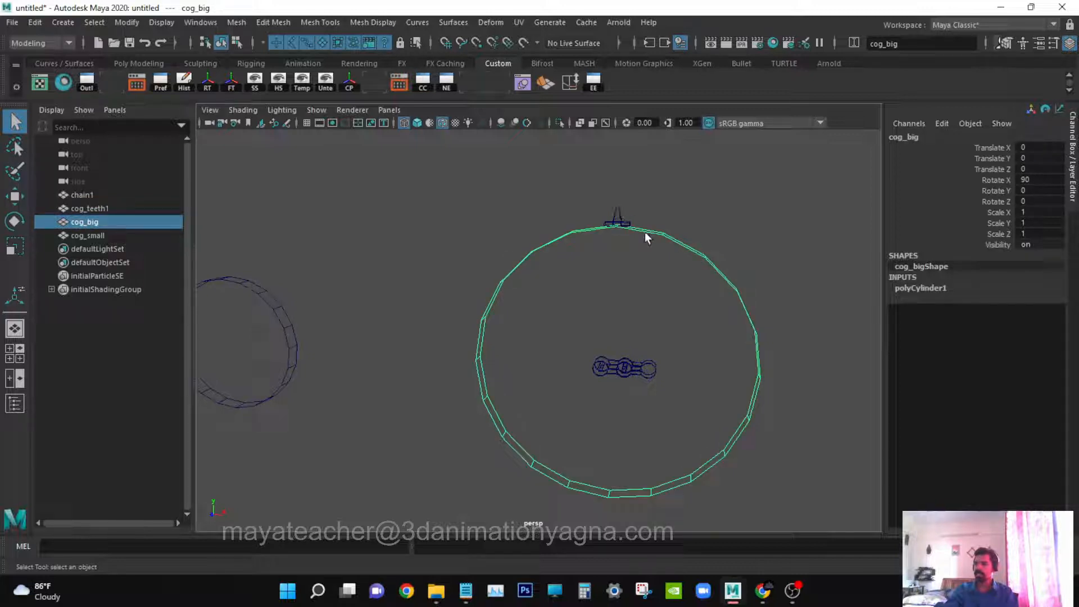
{"action": "left_click", "coordinate": [616, 216], "text": "shift"}
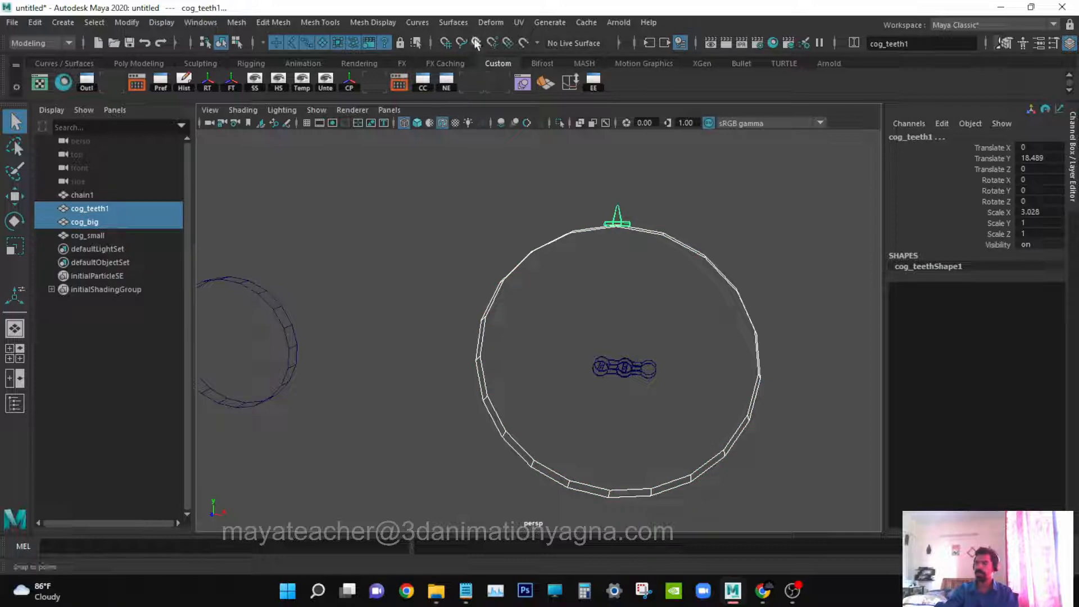
{"action": "left_click", "coordinate": [48, 43]}
{"action": "left_click", "coordinate": [50, 63]}
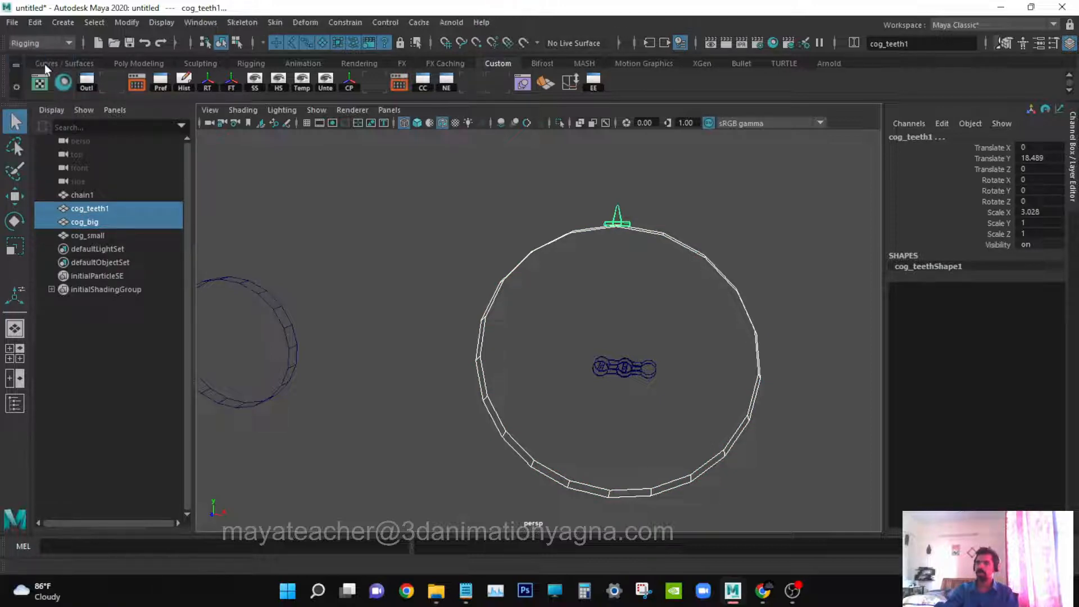
{"action": "left_click", "coordinate": [345, 22]}
{"action": "left_click", "coordinate": [481, 70]}
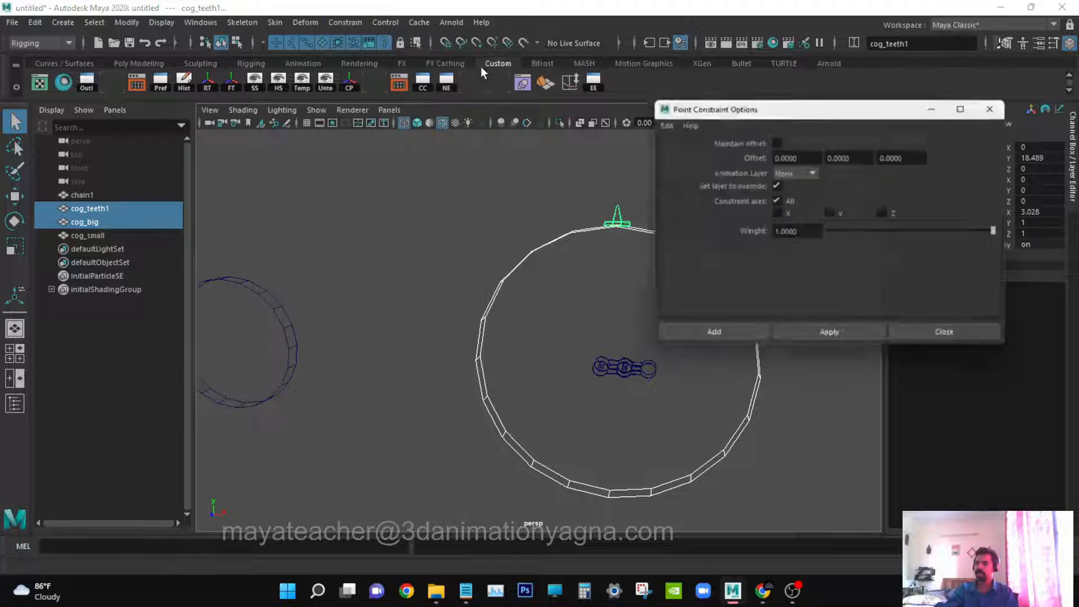
{"action": "left_click_drag", "start_coordinate": [807, 115], "coordinate": [885, 71]}
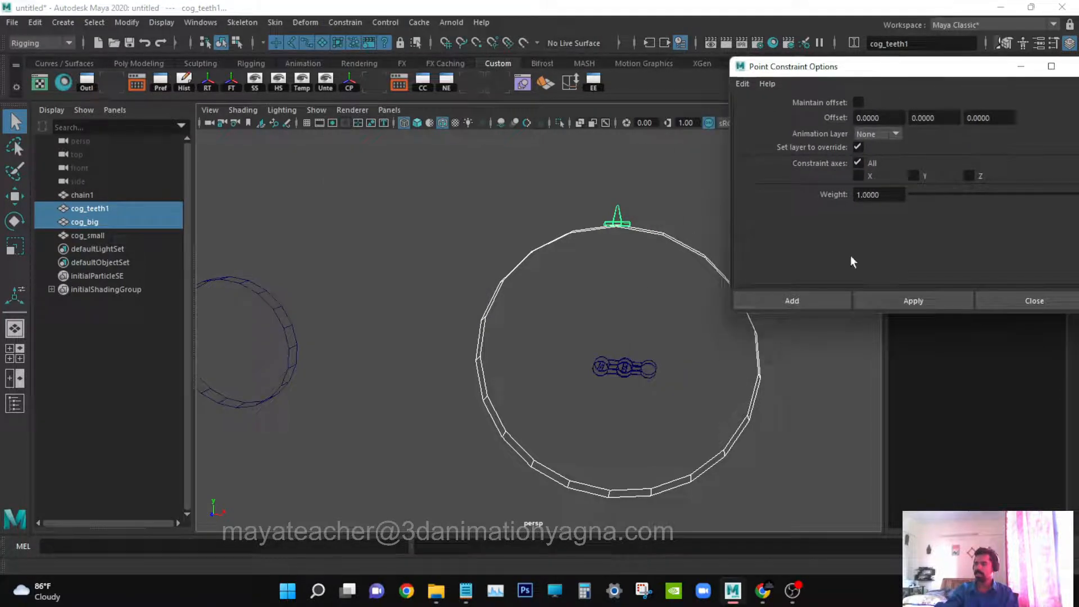
{"action": "left_click", "coordinate": [904, 300]}
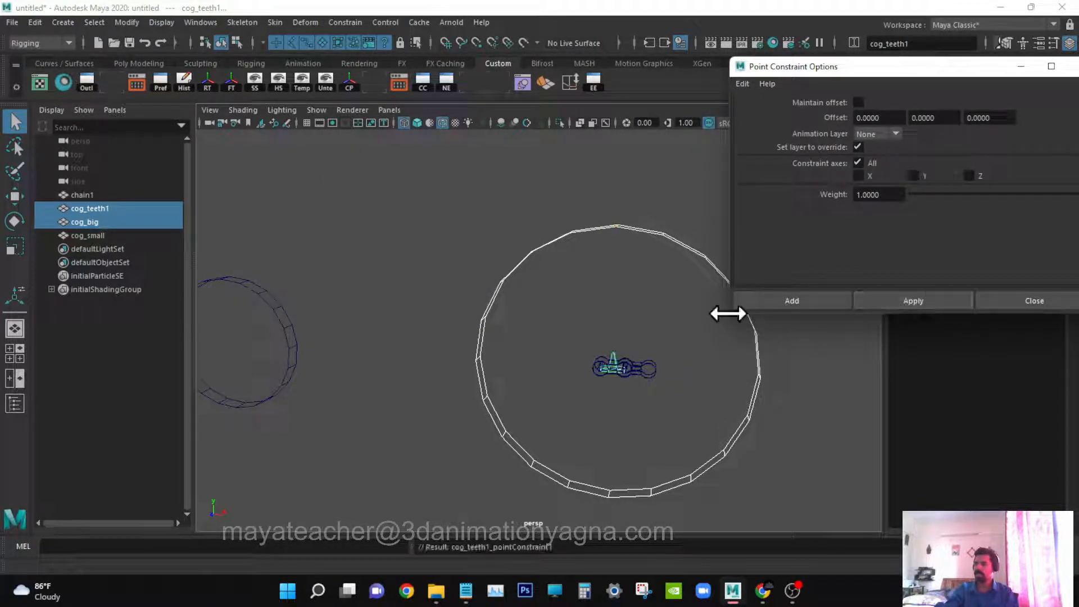
{"action": "left_click", "coordinate": [1034, 301]}
- In the front view, raise all of cog_teeth1's vertices from the wheel's centre until its base meets the top of the big wheel's rim
{"action": "key", "text": "space"}
{"action": "left_click_drag", "start_coordinate": [655, 284], "coordinate": [649, 318]}
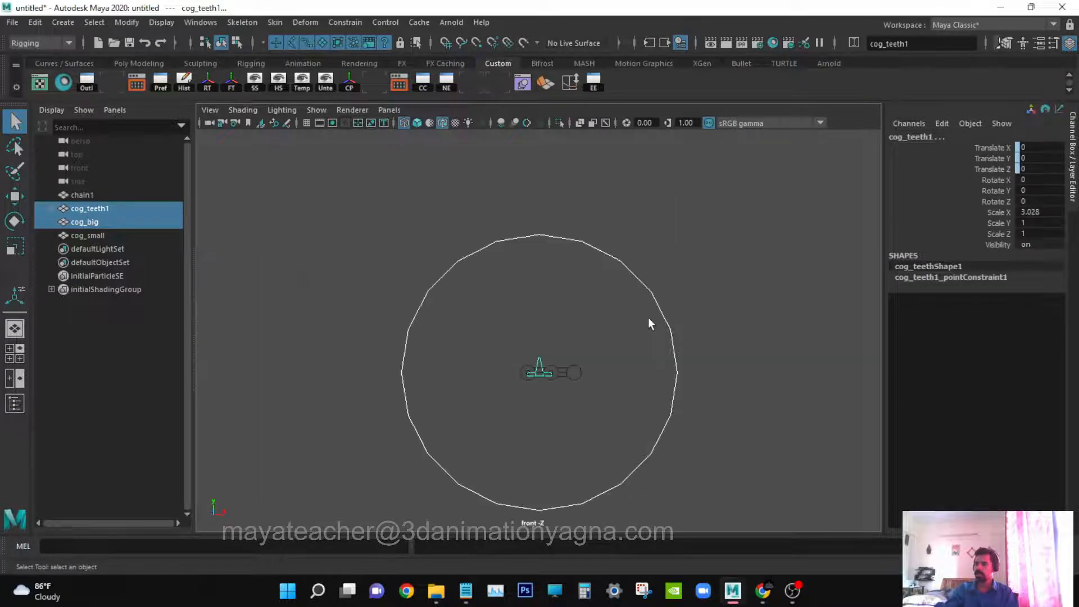
{"action": "left_click", "coordinate": [108, 209]}
{"action": "key", "text": "w"}
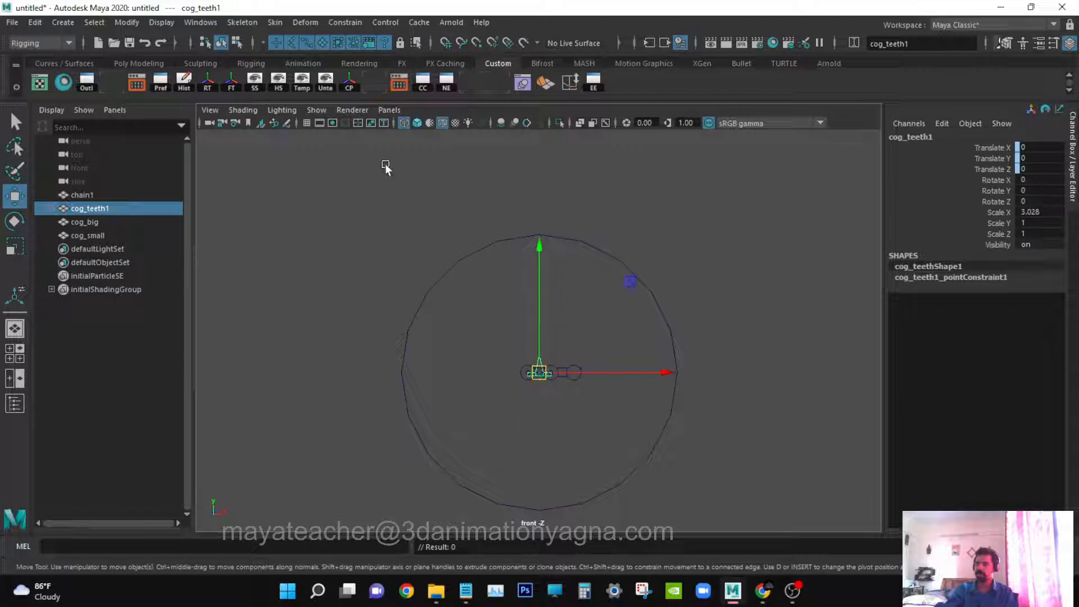
{"action": "left_click", "coordinate": [235, 44]}
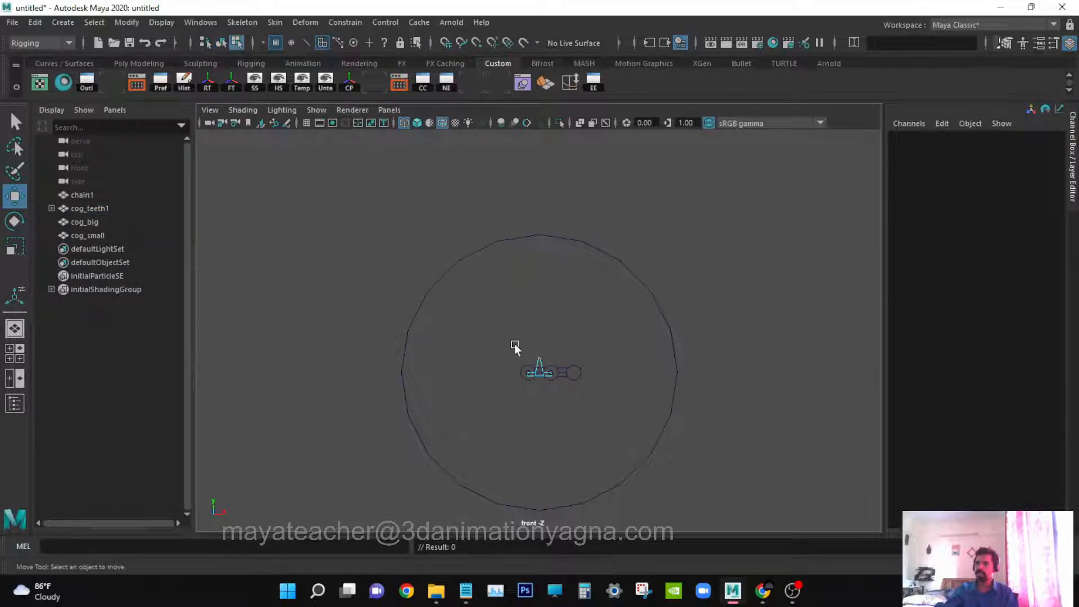
{"action": "left_click", "coordinate": [275, 43]}
{"action": "left_click_drag", "start_coordinate": [504, 304], "coordinate": [561, 376]}
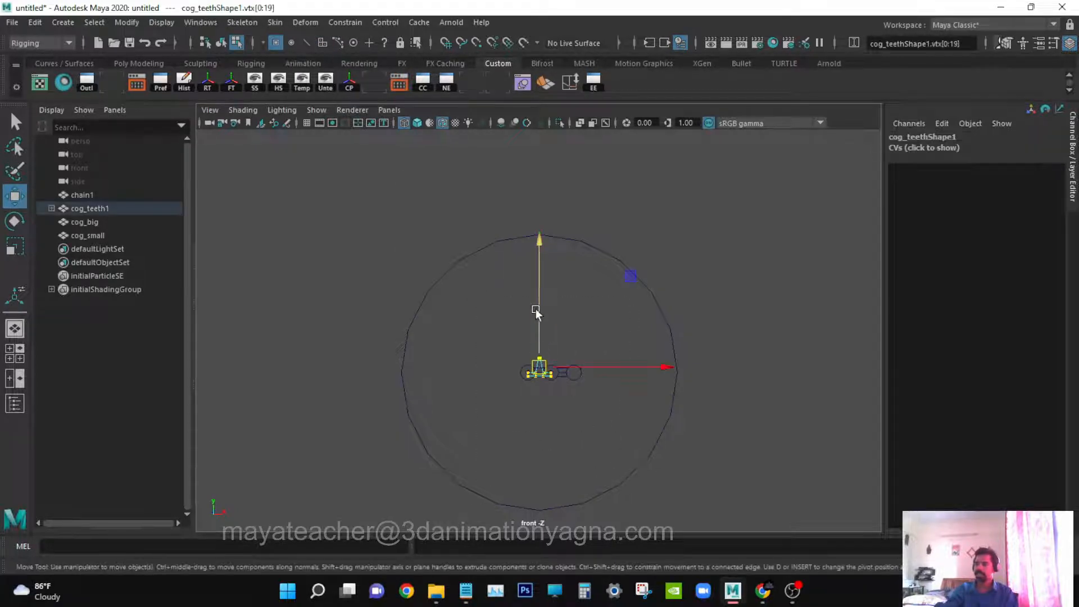
{"action": "left_click_drag", "start_coordinate": [539, 309], "coordinate": [559, 169]}
{"action": "scroll", "coordinate": [522, 195], "scroll_direction": "up", "scroll_amount": 10}
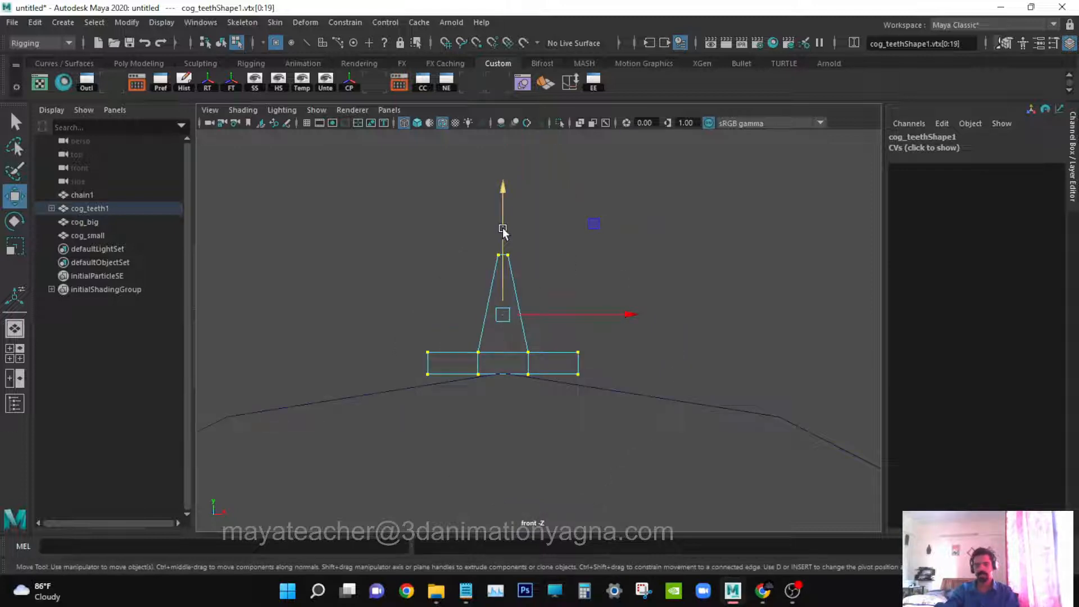
{"action": "key", "text": "F8"}
- Try rotating cog_teeth1 around the big wheel's centre in the front view, and undo the rotation
{"action": "key", "text": "a"}
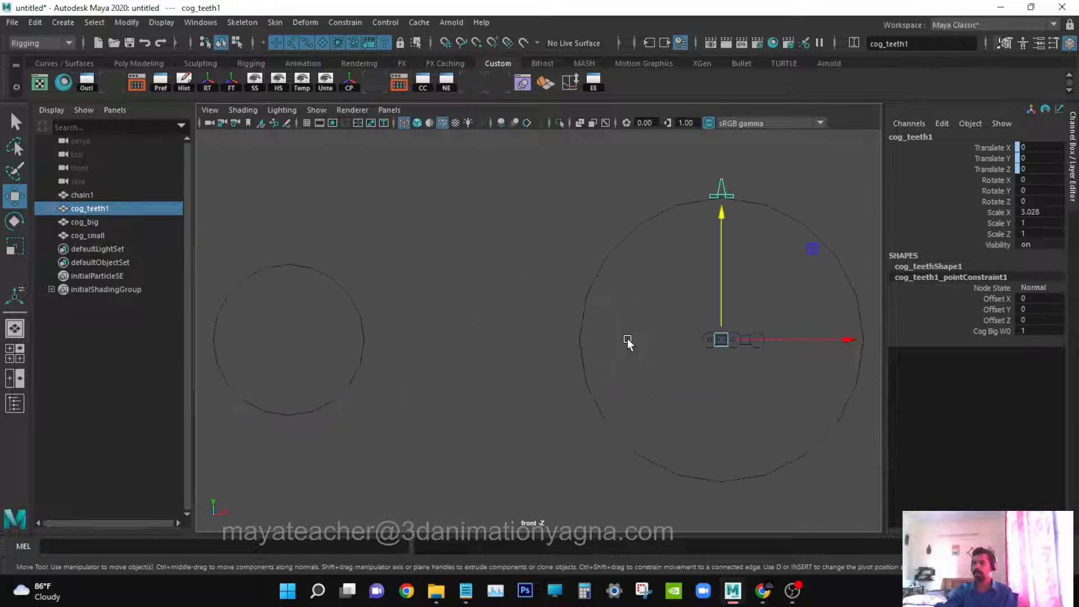
{"action": "key", "text": "f"}
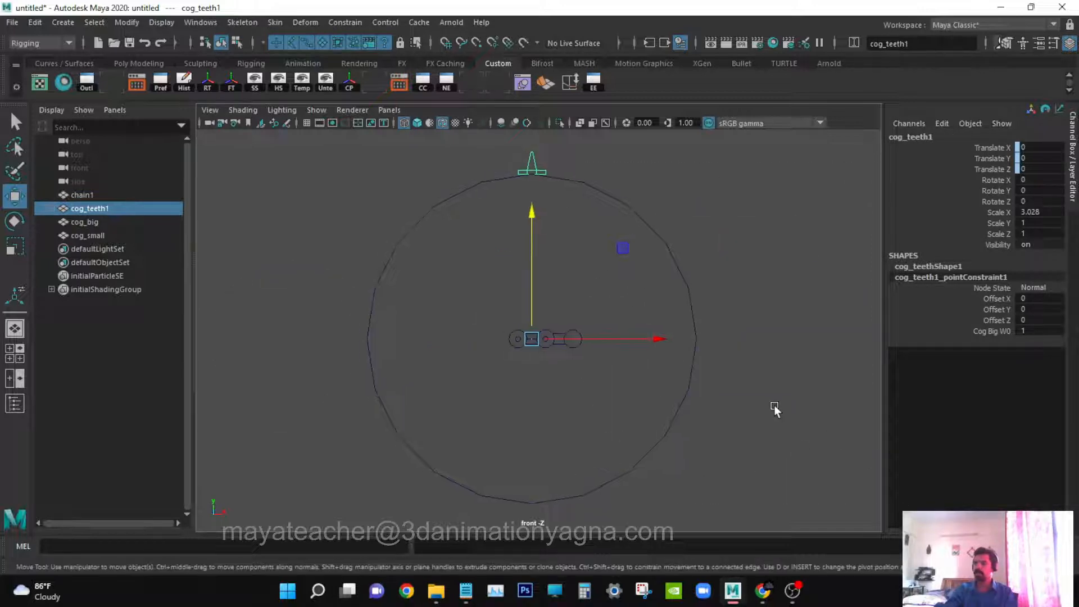
{"action": "right_click_drag", "start_coordinate": [775, 406], "coordinate": [735, 406], "text": "alt"}
{"action": "key", "text": "e"}
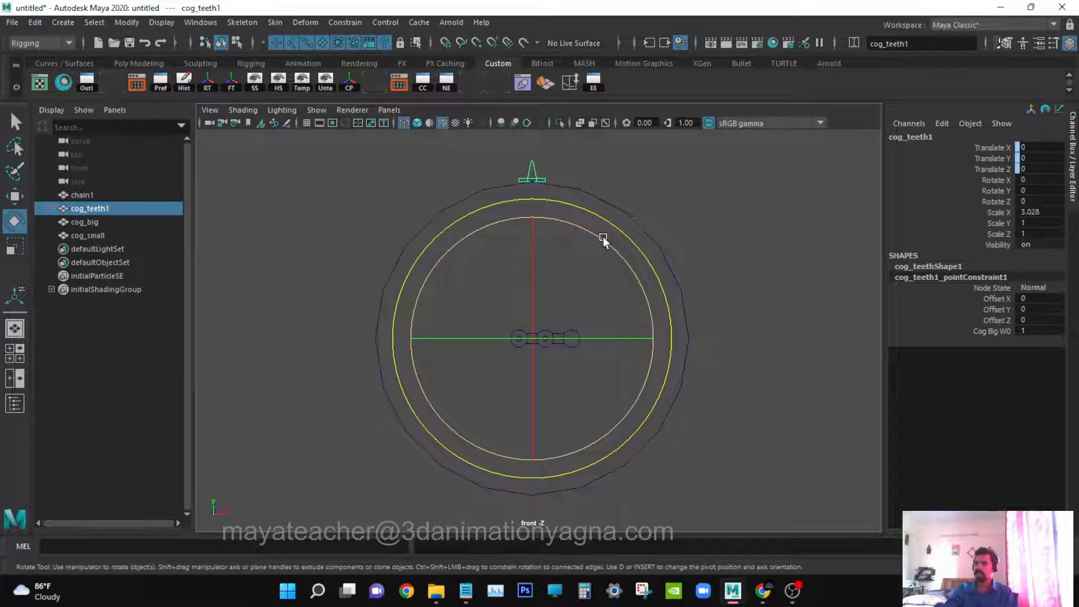
{"action": "left_click_drag", "start_coordinate": [603, 238], "coordinate": [615, 363]}
{"action": "key", "text": "ctrl+z"}
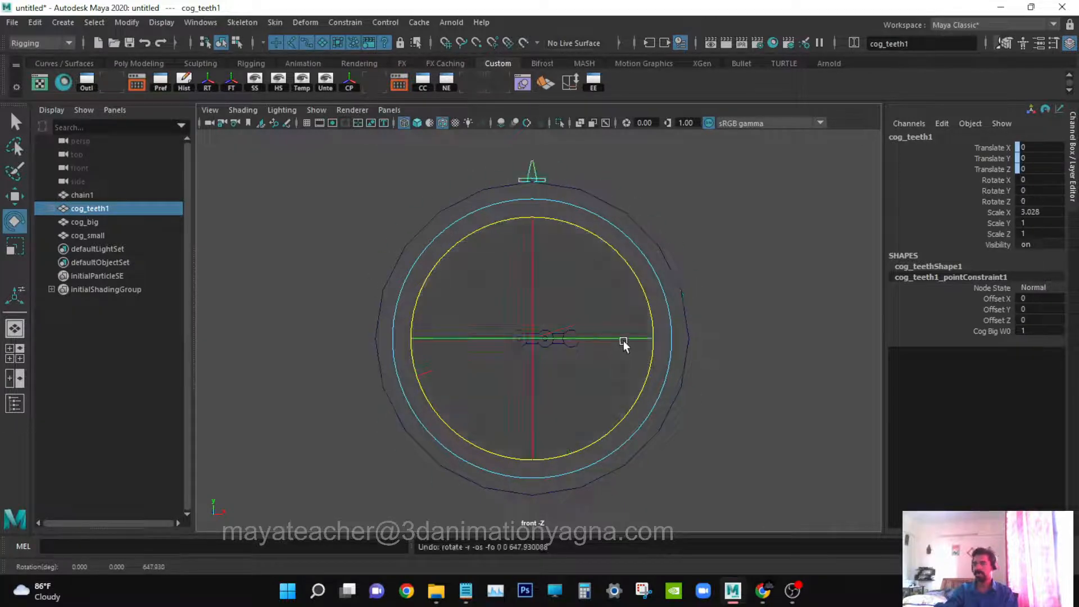
{"action": "key", "text": "w"}
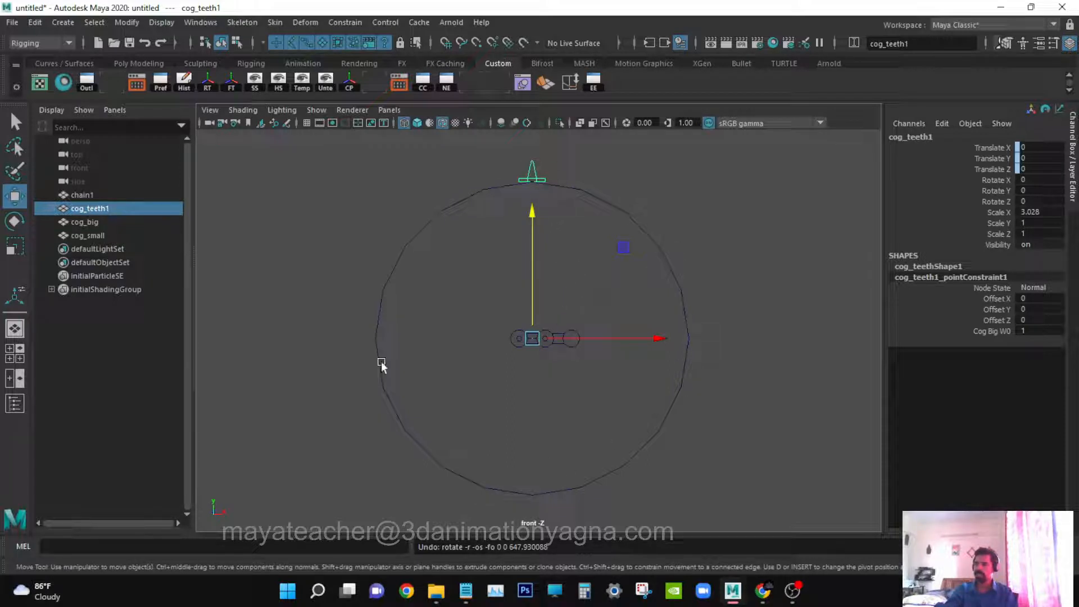
{"action": "middle_click_drag", "start_coordinate": [502, 304], "coordinate": [511, 306], "text": "alt"}
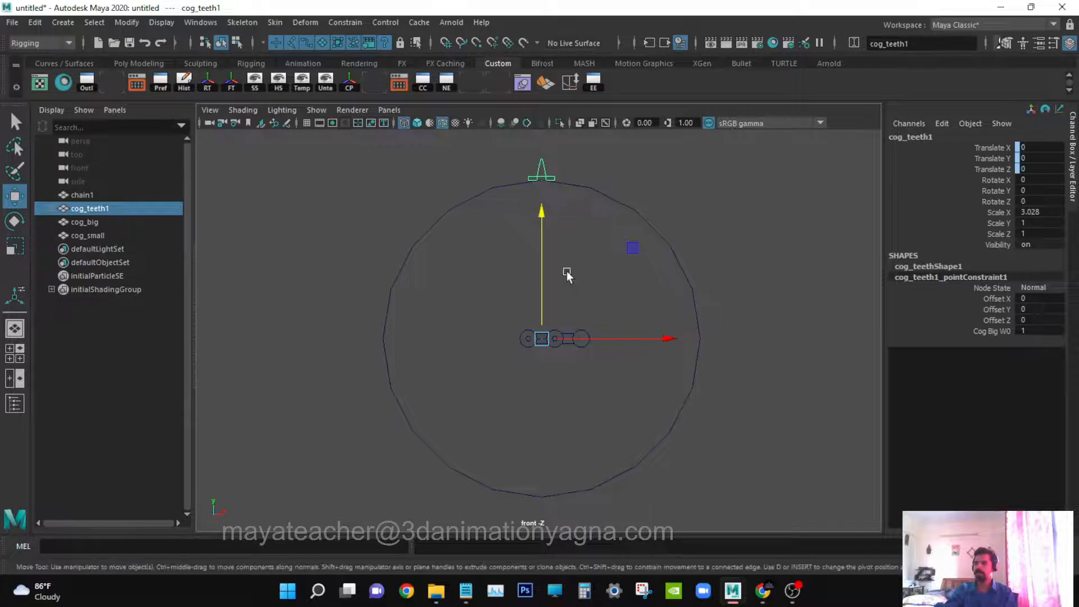
- Open the Duplicate Special options for cog_teeth1, reset them to the defaults, and set the copies to go under a new group
{"action": "key", "text": "q"}
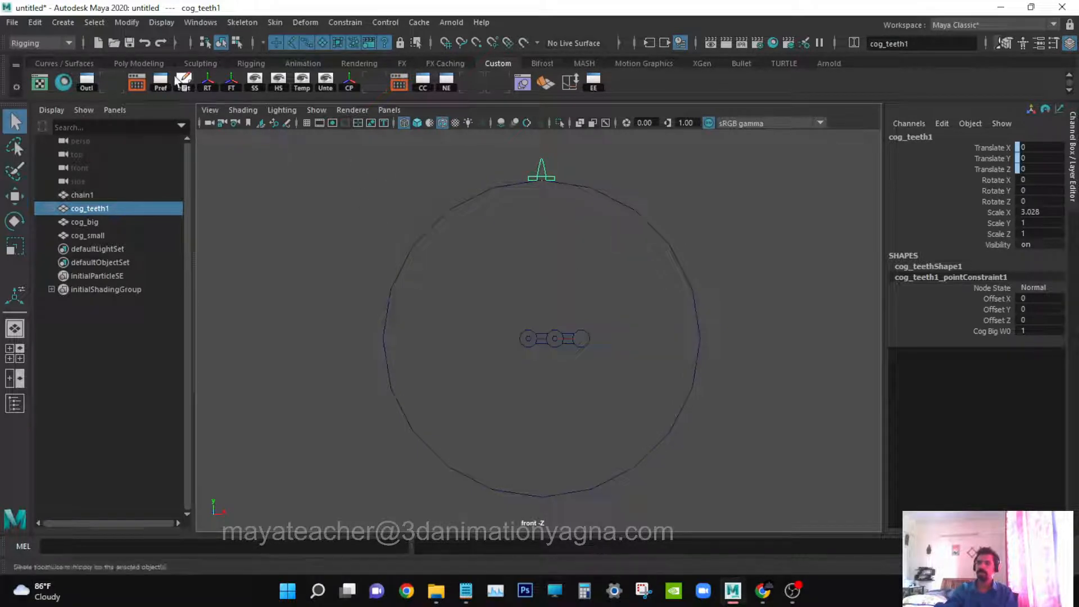
{"action": "left_click", "coordinate": [34, 23]}
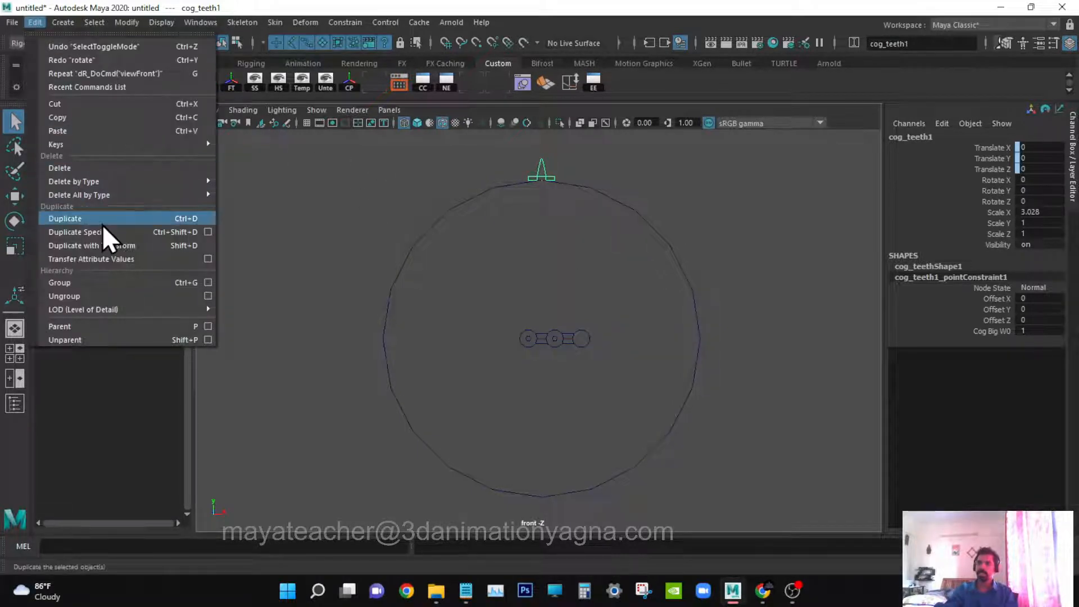
{"action": "left_click", "coordinate": [209, 232]}
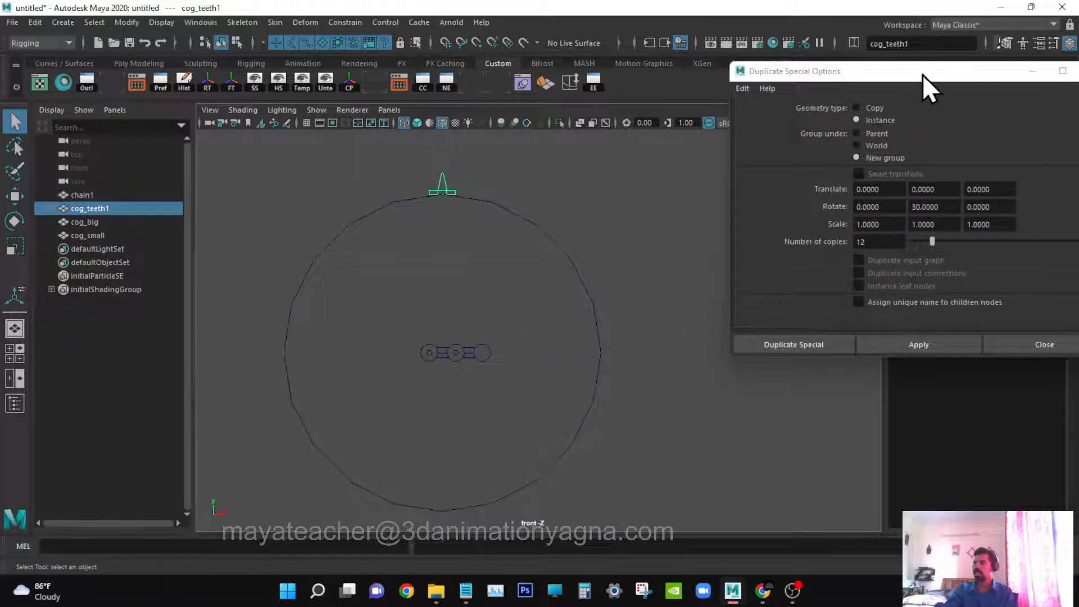
{"action": "left_click_drag", "start_coordinate": [922, 74], "coordinate": [812, 41]}
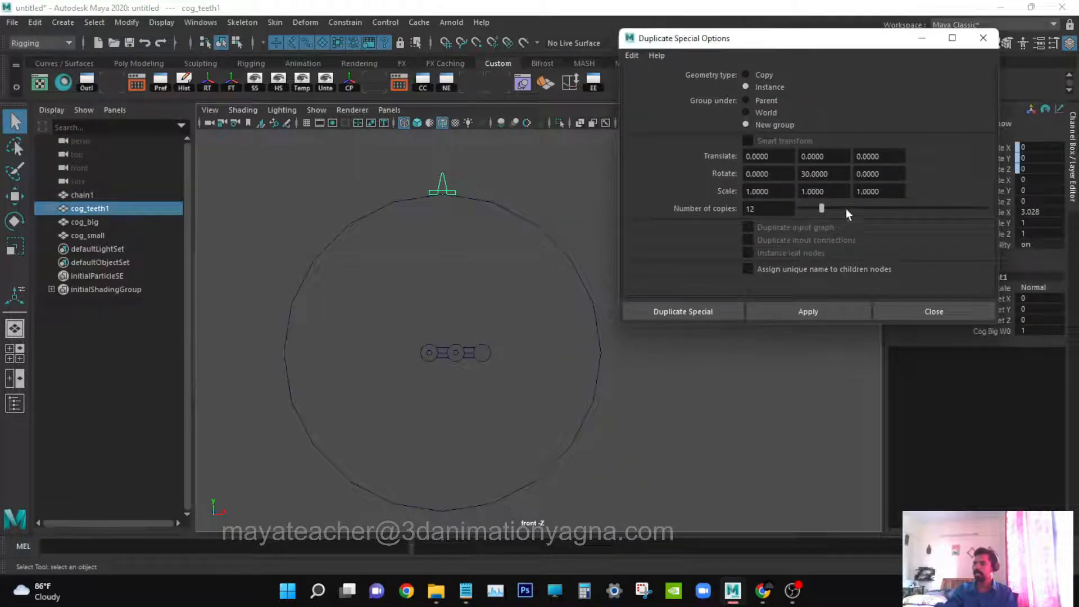
{"action": "left_click_drag", "start_coordinate": [838, 178], "coordinate": [766, 163]}
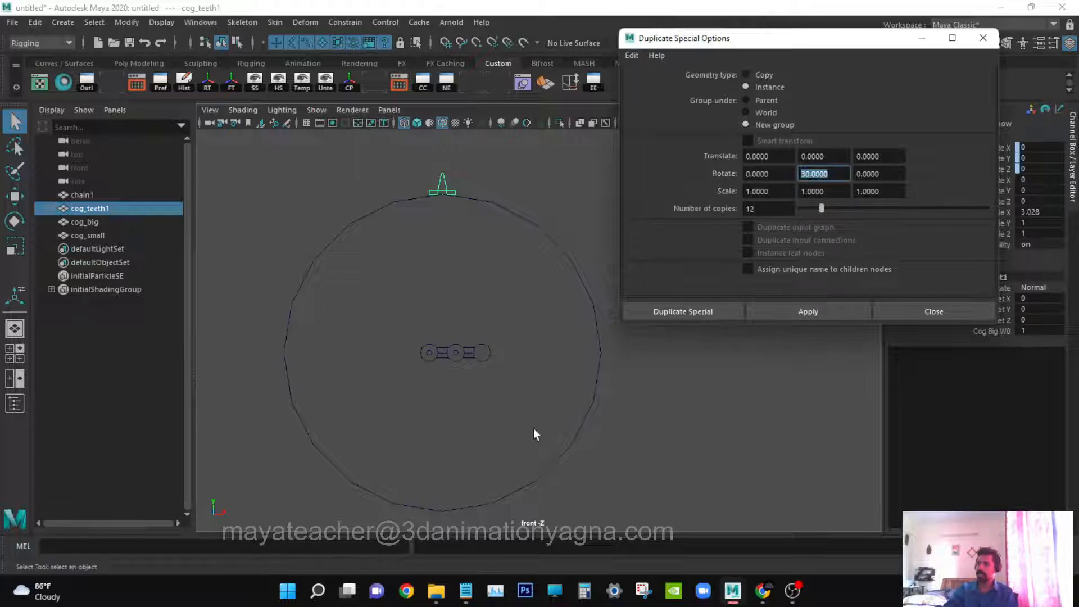
{"action": "type", "text": "0"}
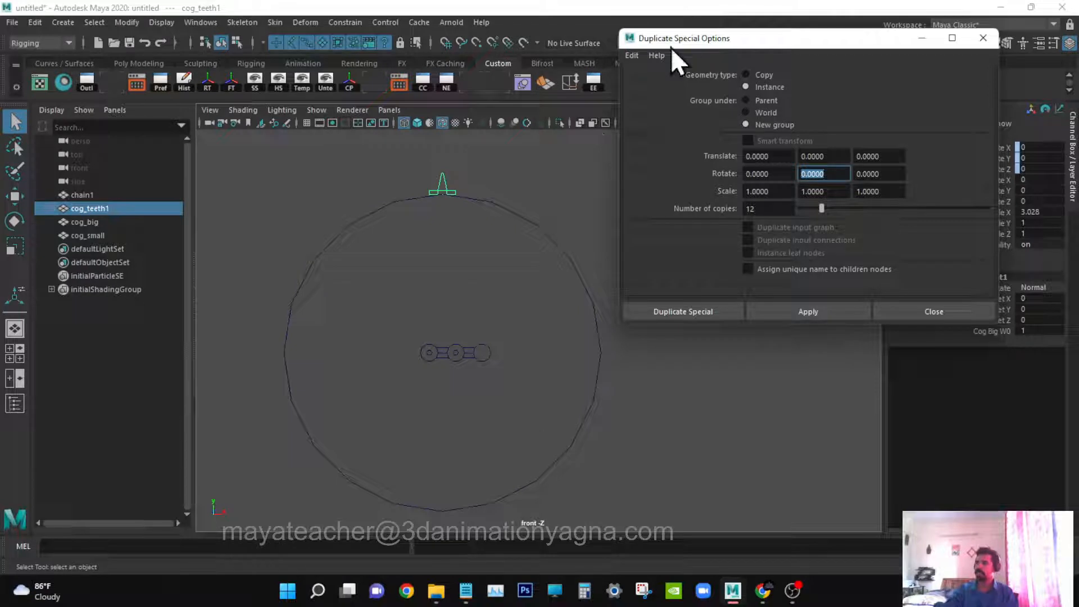
{"action": "left_click", "coordinate": [631, 55]}
{"action": "left_click", "coordinate": [653, 84]}
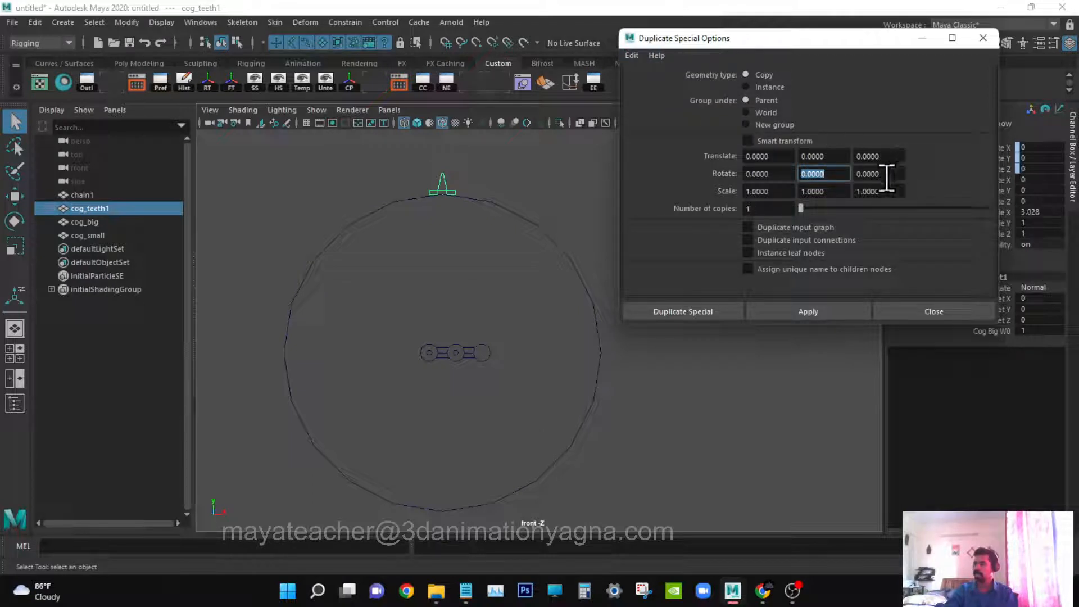
{"action": "left_click", "coordinate": [766, 126]}
{"action": "middle_click_drag", "start_coordinate": [503, 228], "coordinate": [500, 237], "text": "alt"}
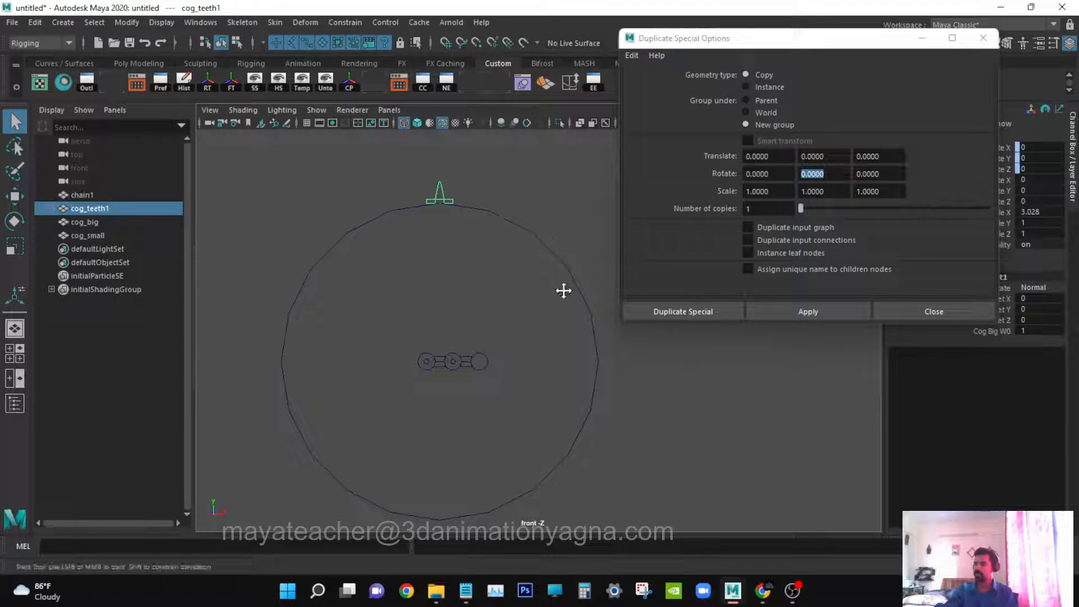
{"action": "key", "text": "e"}
{"action": "left_click_drag", "start_coordinate": [502, 257], "coordinate": [513, 264]}
{"action": "key", "text": "ctrl+z"}
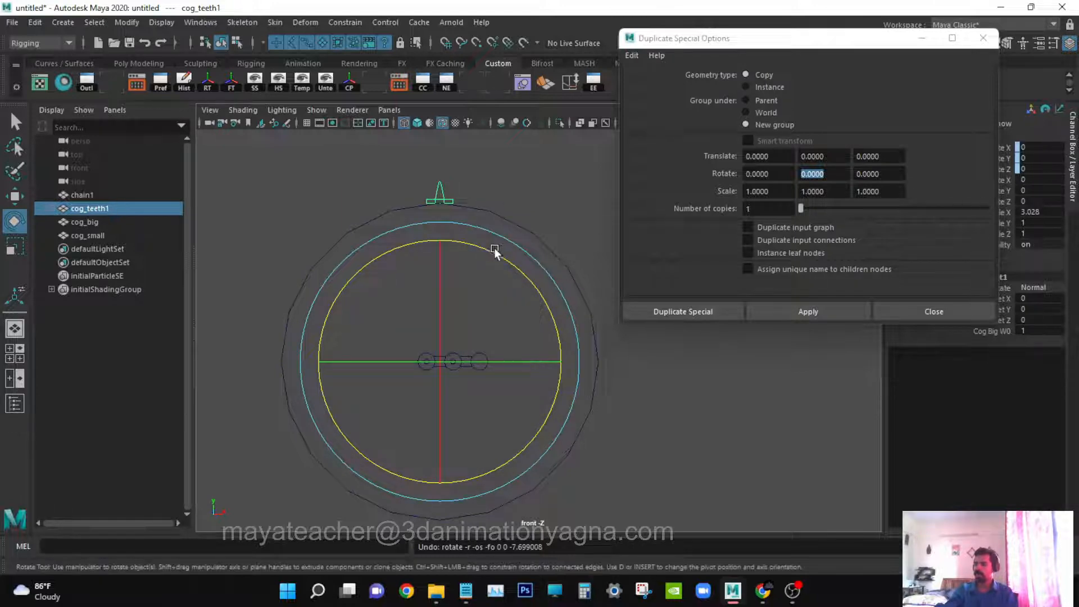
- Duplicate cog_teeth1 and rotate the copy around the wheel to Rotate Z about -9.755, so its base sits beside the first tooth
{"action": "key", "text": "ctrl+d"}
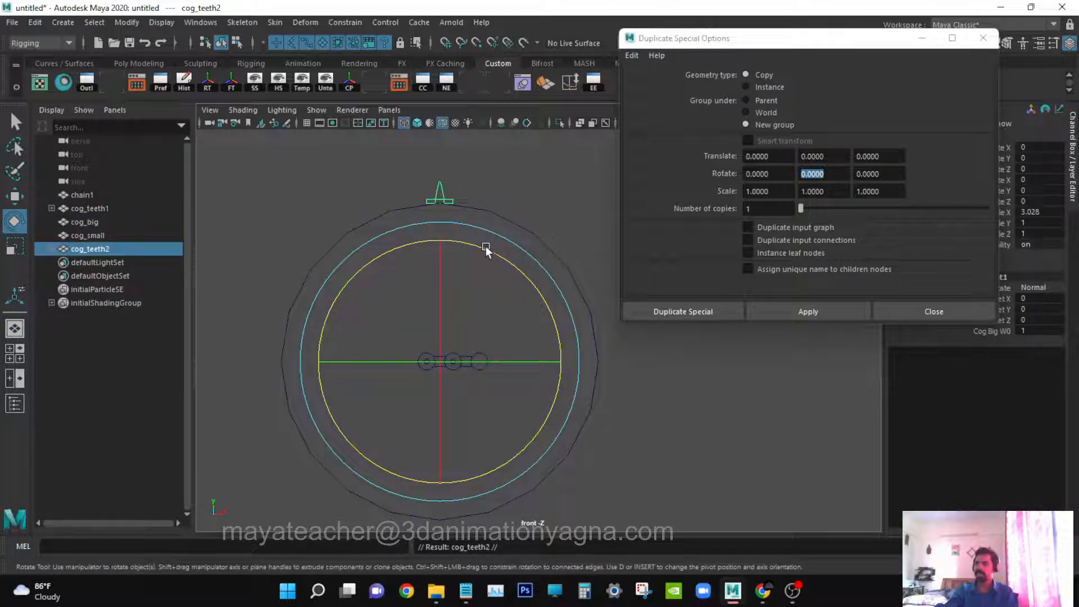
{"action": "left_click_drag", "start_coordinate": [486, 243], "coordinate": [508, 250]}
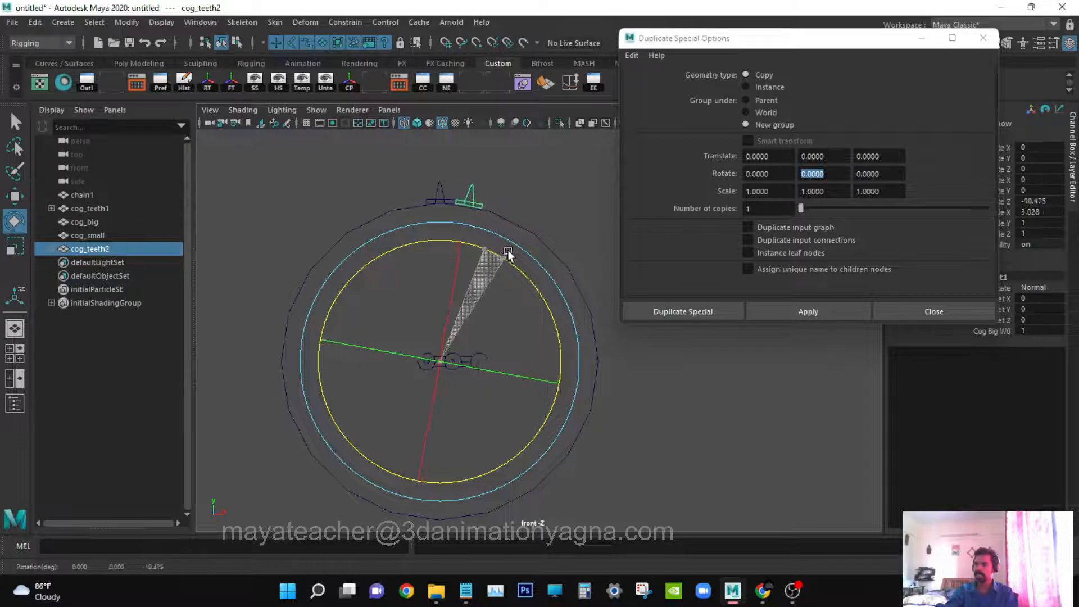
{"action": "scroll", "coordinate": [446, 188], "scroll_direction": "up", "scroll_amount": 6}
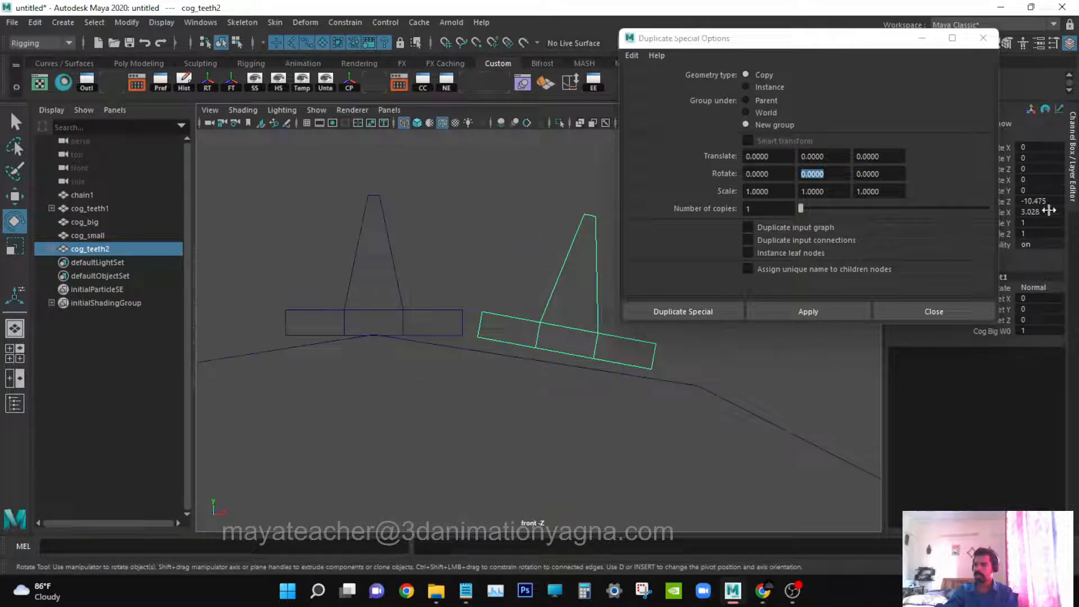
{"action": "left_click", "coordinate": [1006, 202]}
{"action": "middle_click_drag", "start_coordinate": [566, 369], "coordinate": [564, 369]}
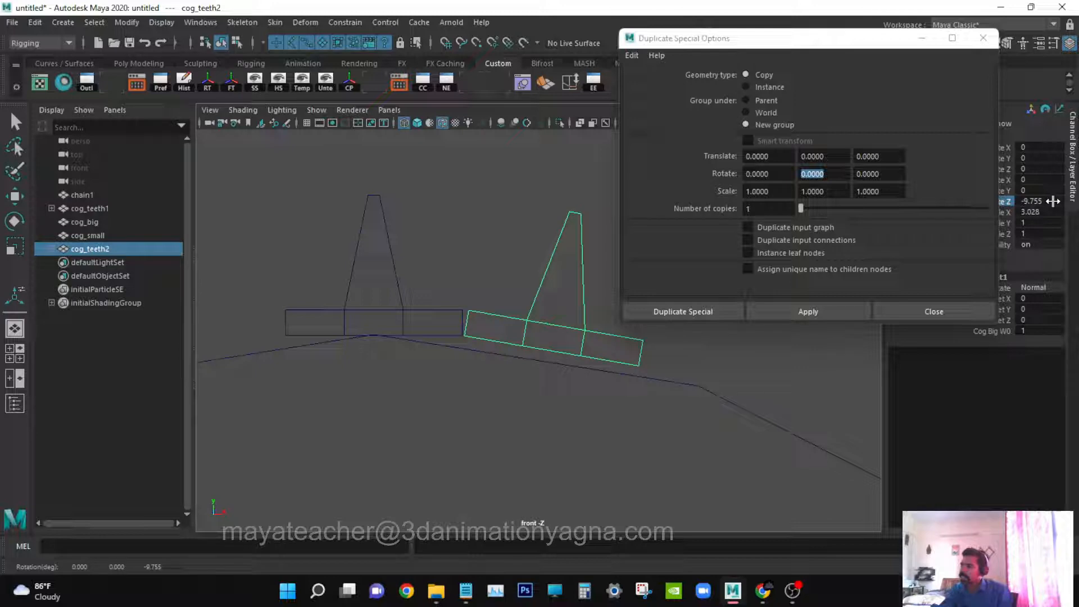
- Copy the duplicate tooth's Rotate Z value of -9.755 into the Z rotation of the Duplicate Special options
{"action": "double_click", "coordinate": [1049, 201]}
{"action": "key", "text": "ctrl+c"}
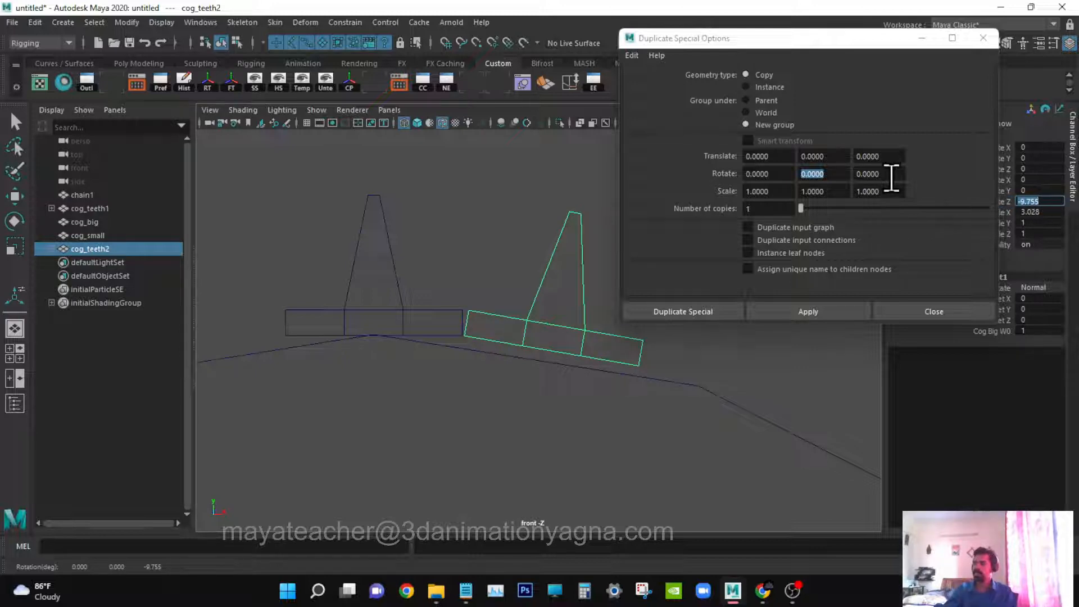
{"action": "left_click", "coordinate": [890, 174]}
{"action": "key", "text": "ctrl+v"}
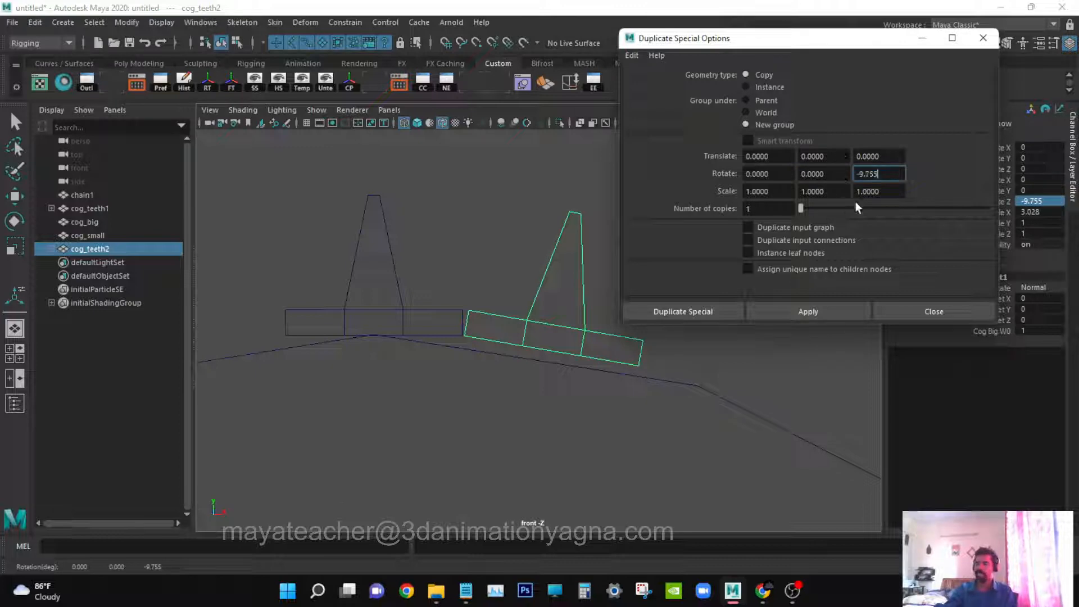
{"action": "left_click_drag", "start_coordinate": [521, 223], "coordinate": [564, 266]}
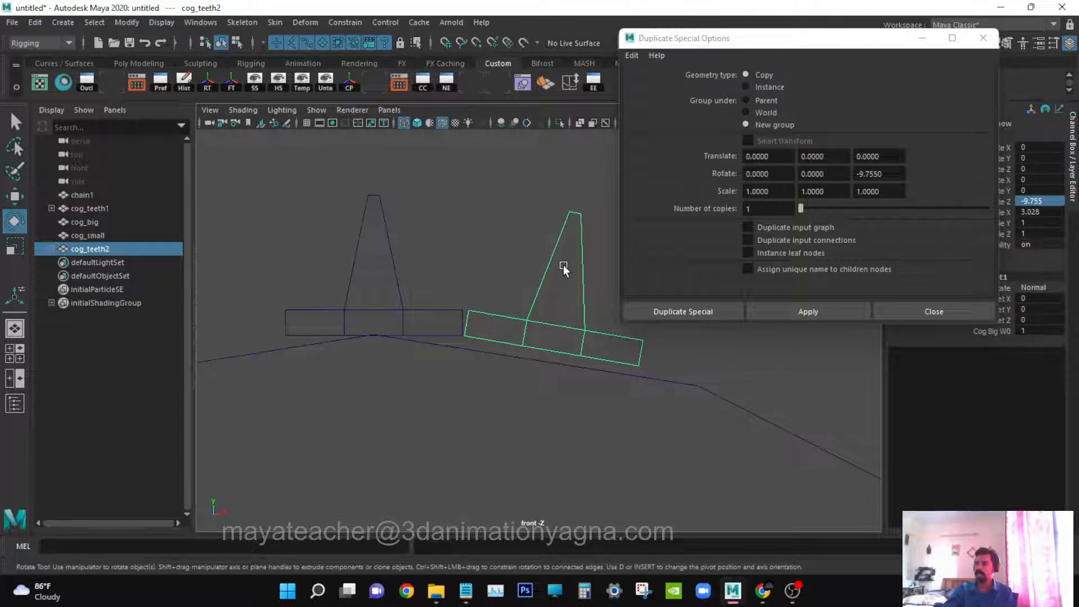
- Delete the rotated duplicate tooth cog_teeth2 and reselect the original cog_teeth1
{"action": "key", "text": "Delete"}
{"action": "left_click_drag", "start_coordinate": [268, 224], "coordinate": [408, 255]}
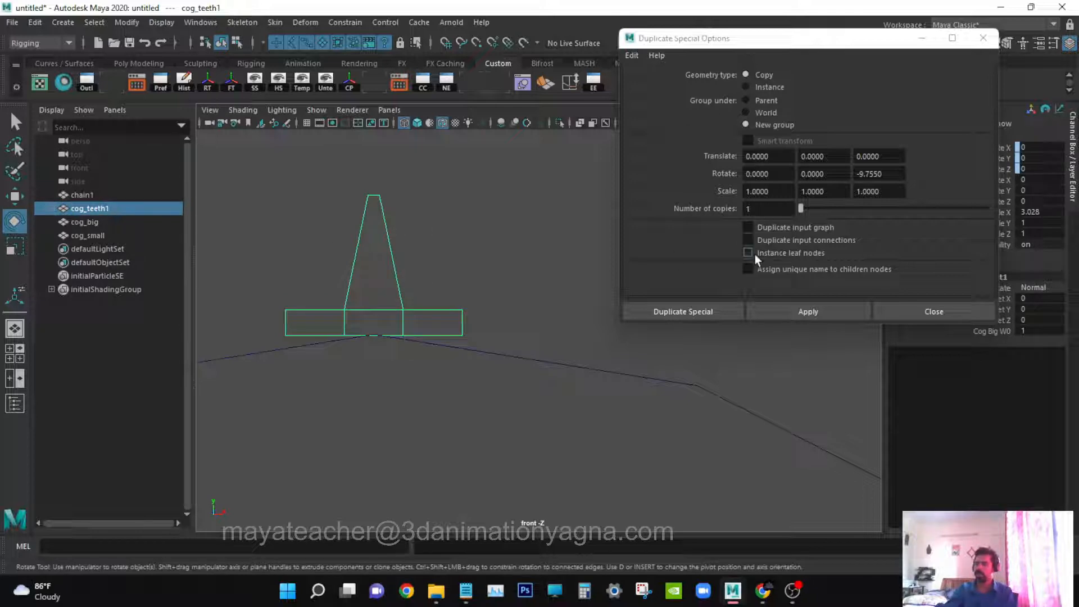
- Set the number of copies to 30 and apply Duplicate Special to cog_teeth1 around the big wheel
{"action": "left_click_drag", "start_coordinate": [804, 209], "coordinate": [854, 217]}
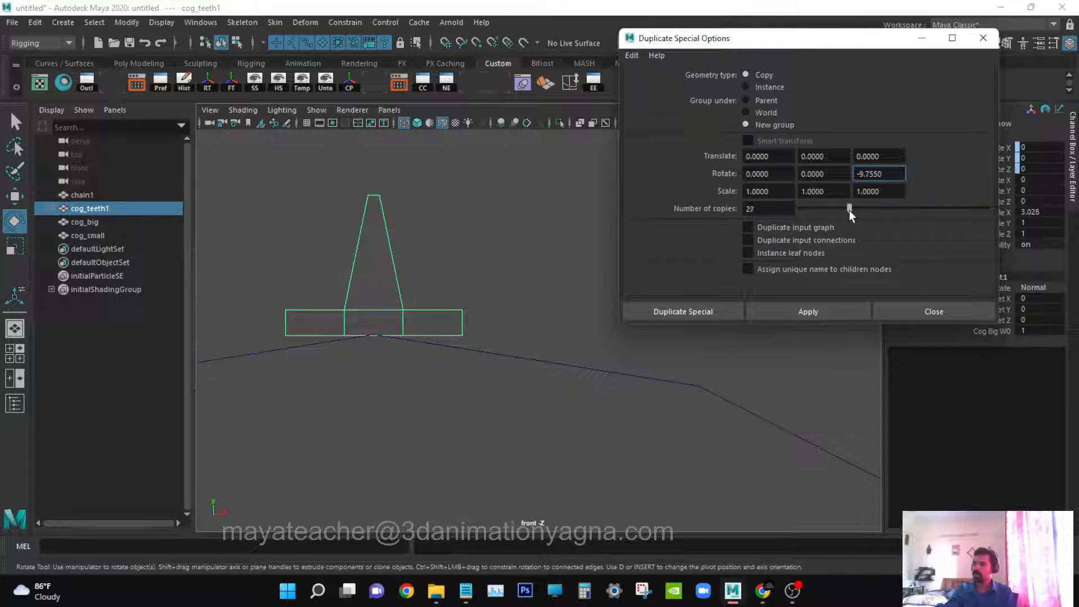
{"action": "scroll", "coordinate": [390, 289], "scroll_direction": "down", "scroll_amount": 10}
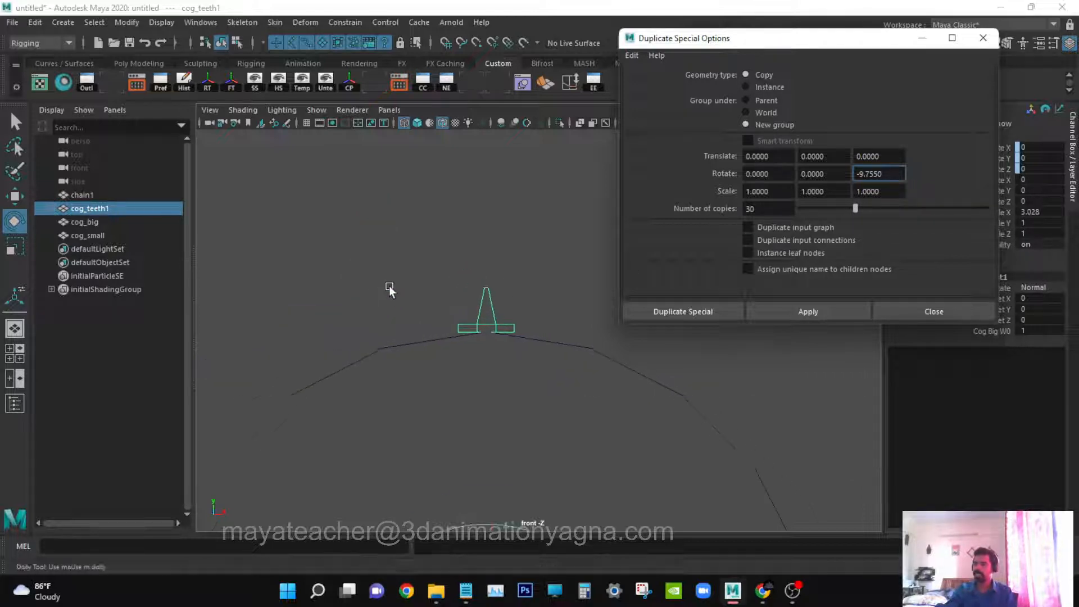
{"action": "scroll", "coordinate": [499, 353], "scroll_direction": "down", "scroll_amount": 4}
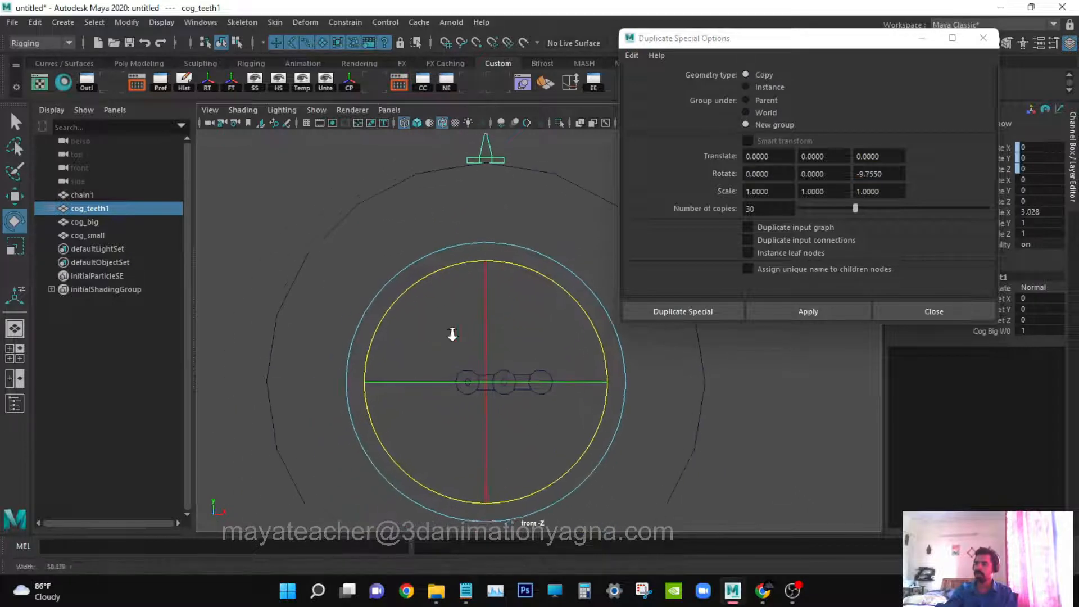
{"action": "key", "text": "q"}
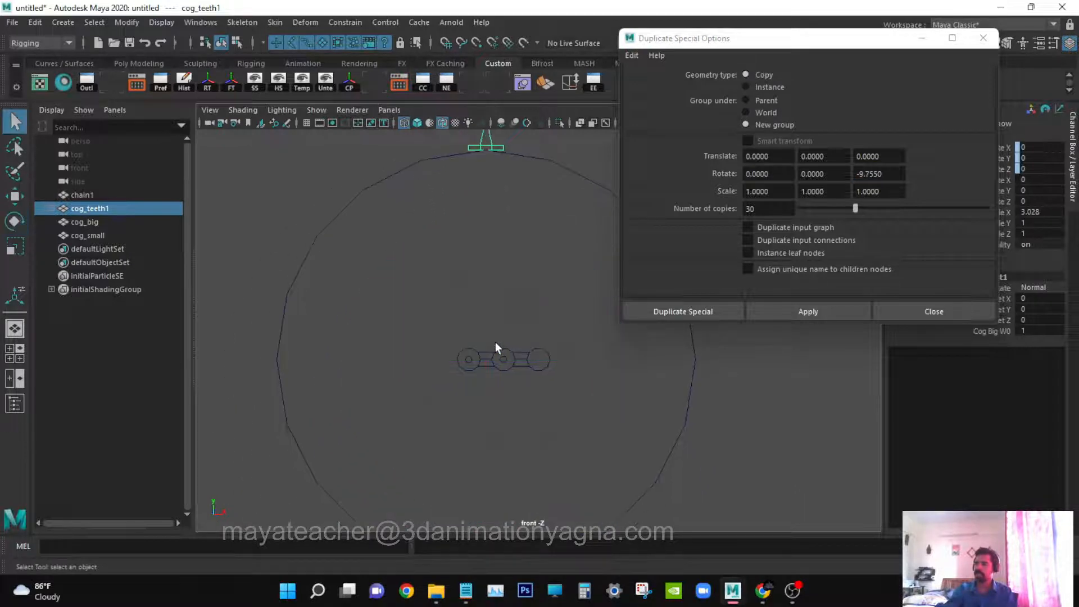
{"action": "left_click", "coordinate": [809, 310]}
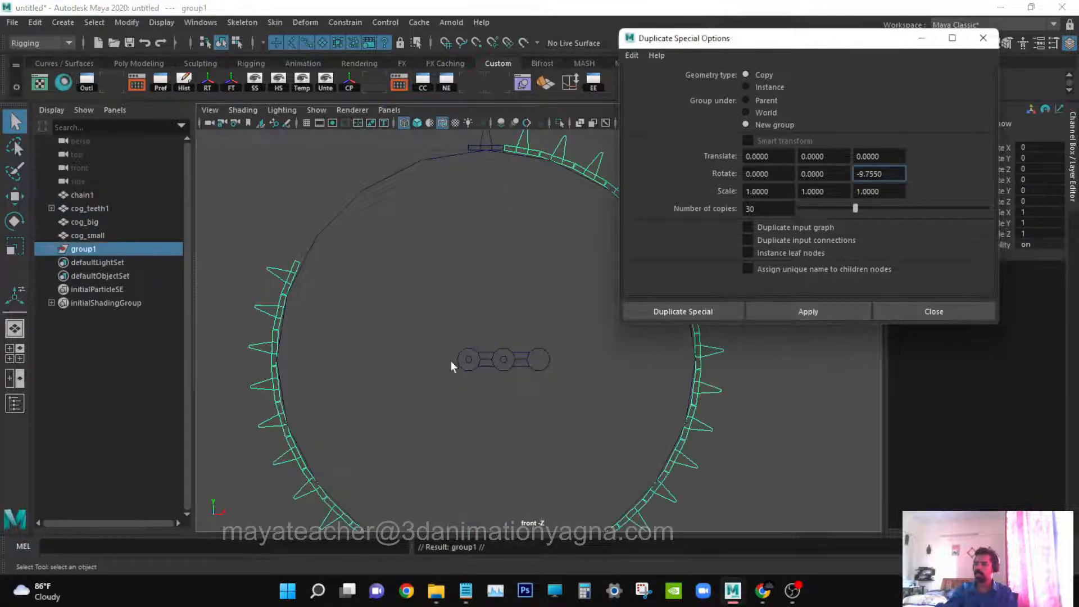
- Examine how the duplicated teeth sit side by side and how far they reach around the big wheel
{"action": "middle_click_drag", "start_coordinate": [367, 379], "coordinate": [335, 440], "text": "alt"}
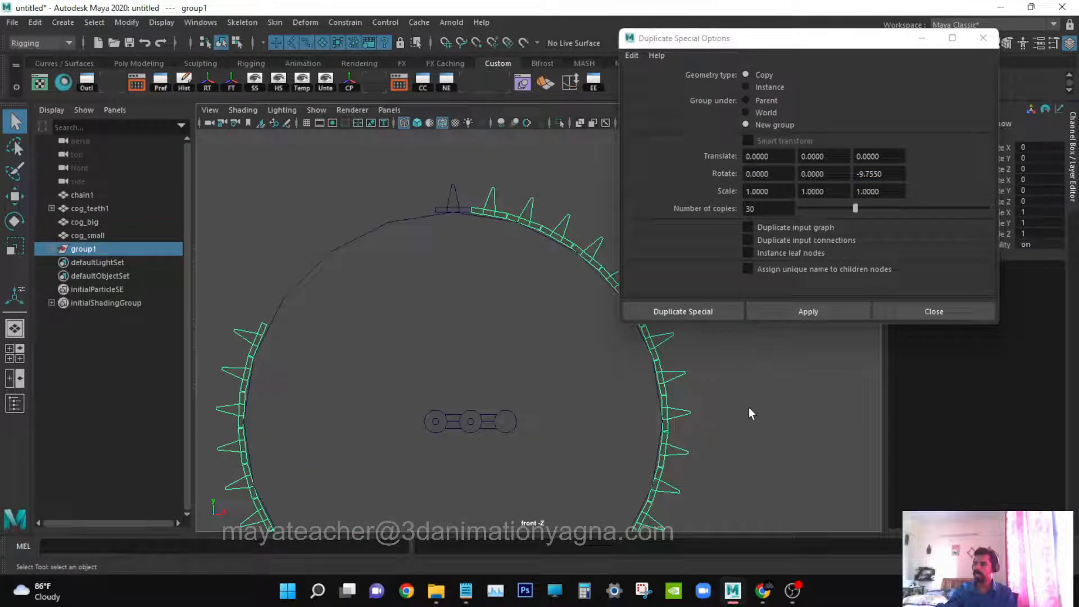
{"action": "scroll", "coordinate": [497, 279], "scroll_direction": "up", "scroll_amount": 2}
{"action": "scroll", "coordinate": [506, 233], "scroll_direction": "up", "scroll_amount": 5}
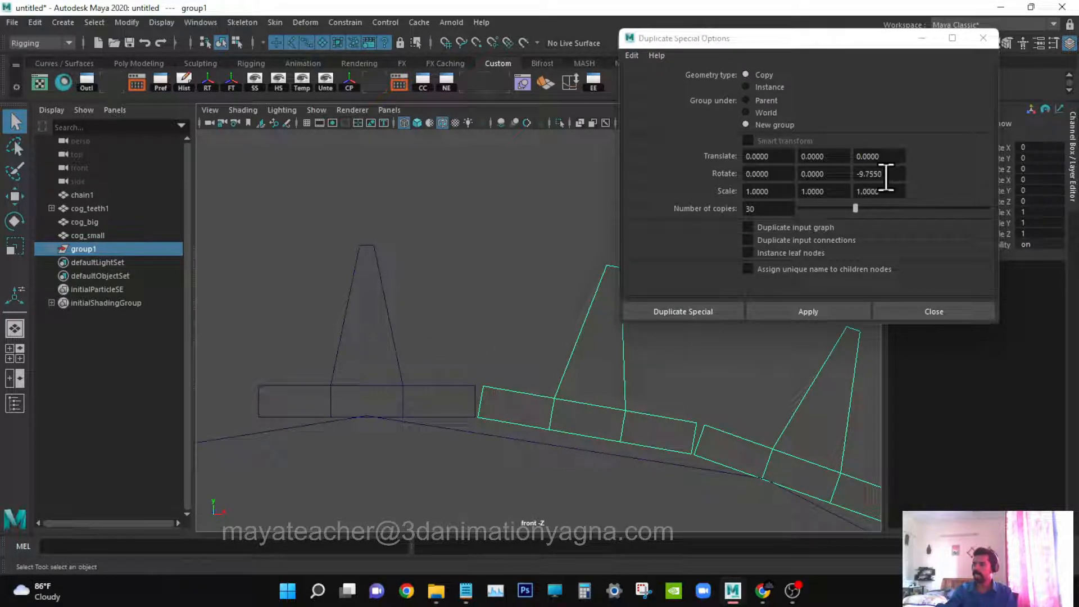
{"action": "middle_click_drag", "start_coordinate": [557, 415], "coordinate": [528, 402], "text": "alt"}
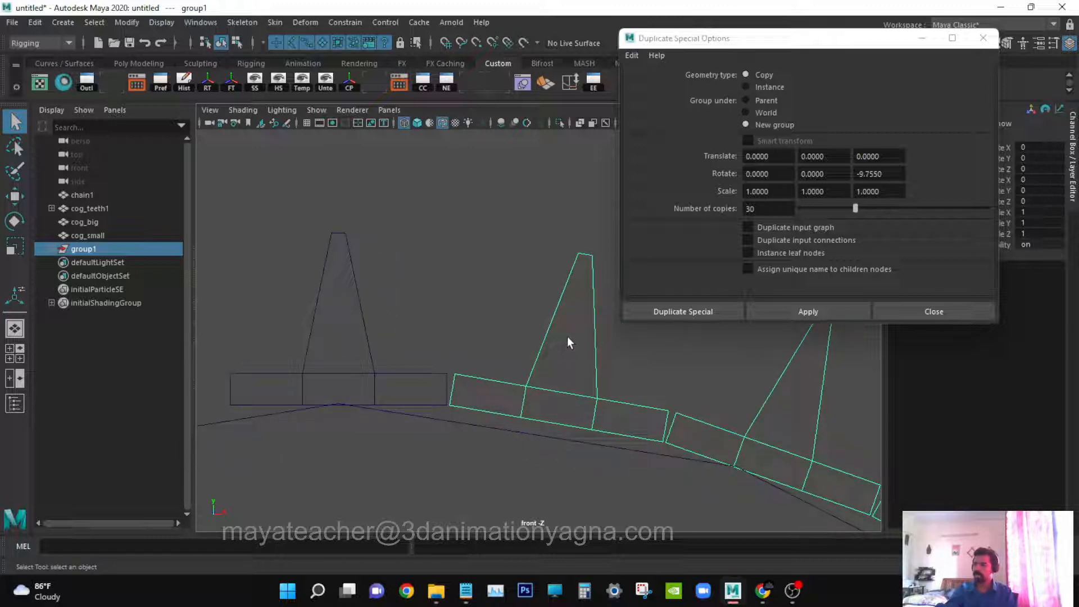
{"action": "double_click", "coordinate": [892, 174]}
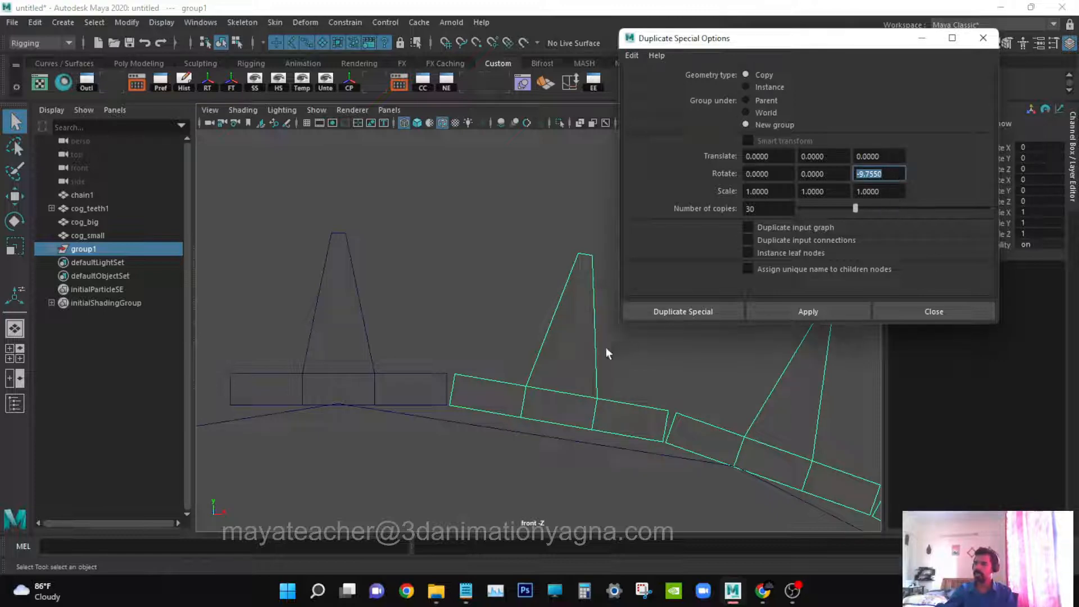
{"action": "scroll", "coordinate": [541, 376], "scroll_direction": "down", "scroll_amount": 5}
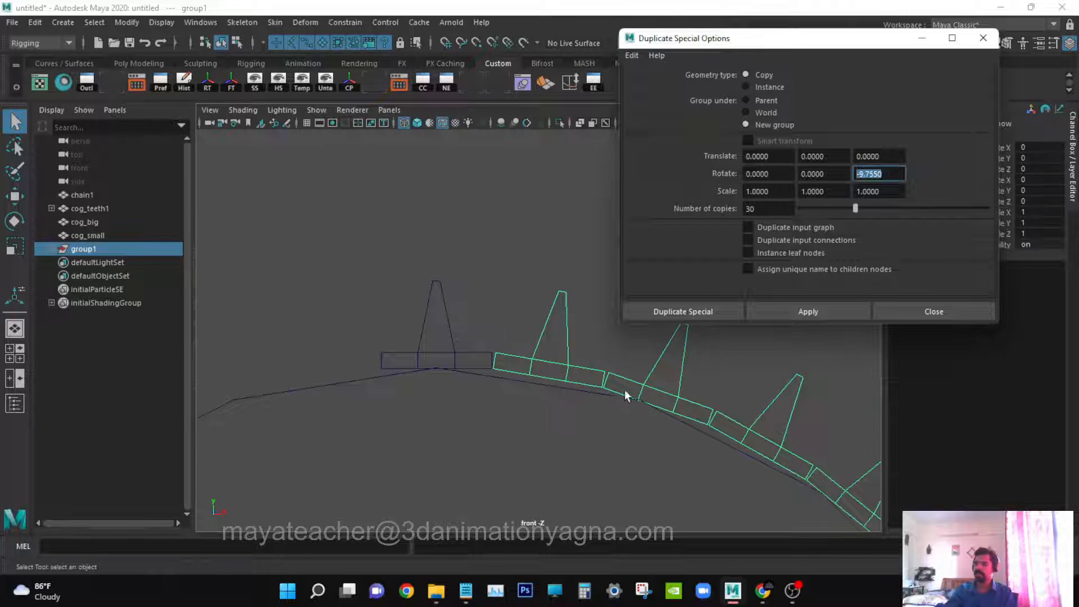
{"action": "middle_click_drag", "start_coordinate": [625, 390], "coordinate": [596, 379], "text": "alt"}
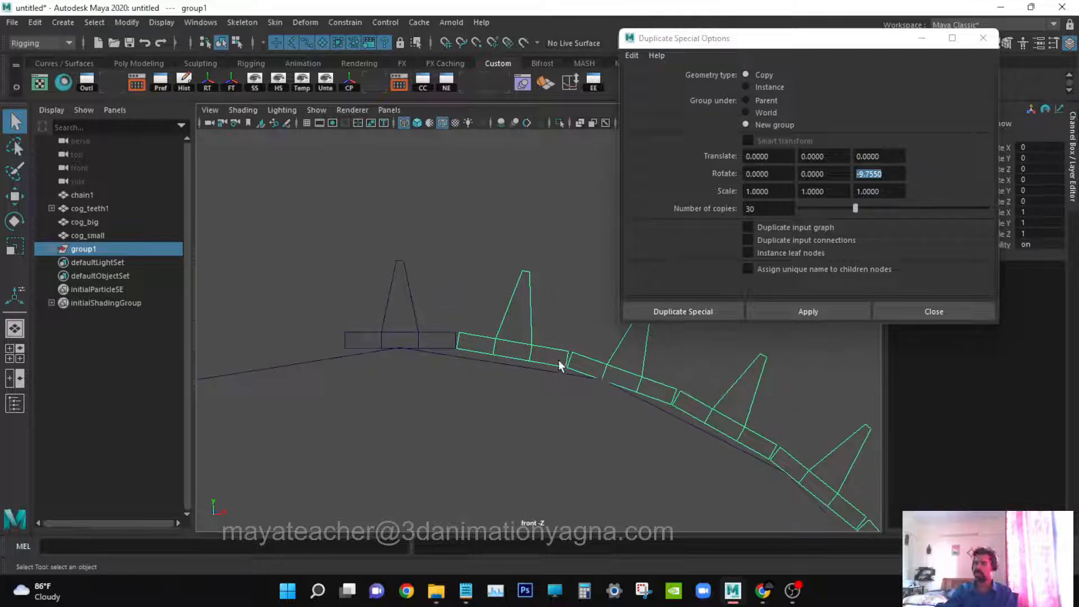
{"action": "scroll", "coordinate": [612, 354], "scroll_direction": "down", "scroll_amount": 4}
{"action": "middle_click_drag", "start_coordinate": [605, 351], "coordinate": [584, 295], "text": "alt"}
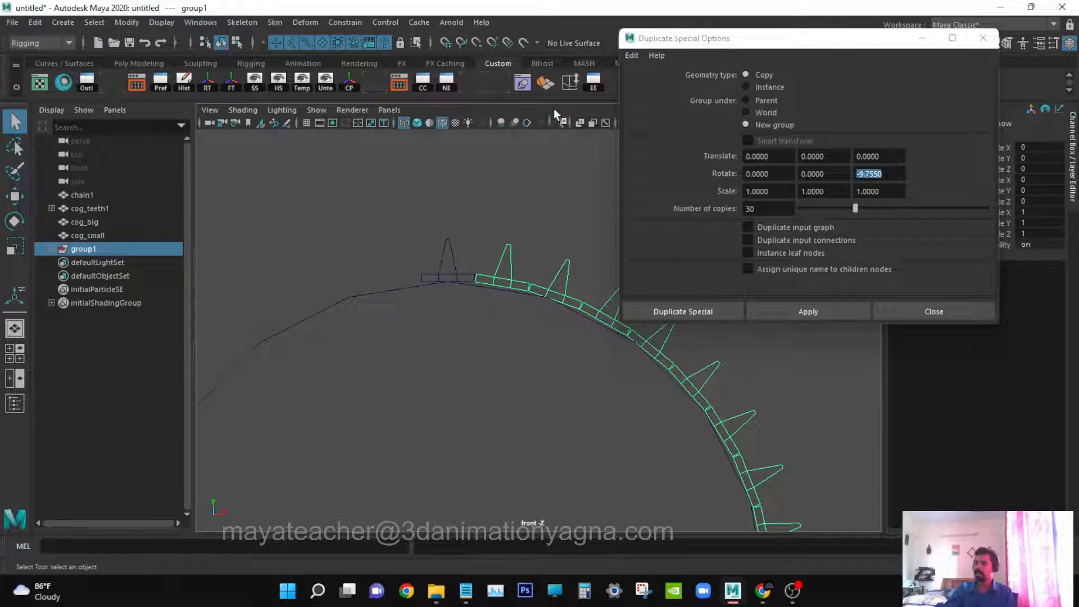
{"action": "scroll", "coordinate": [506, 327], "scroll_direction": "down", "scroll_amount": 2}
{"action": "middle_click_drag", "start_coordinate": [497, 336], "coordinate": [542, 281], "text": "alt"}
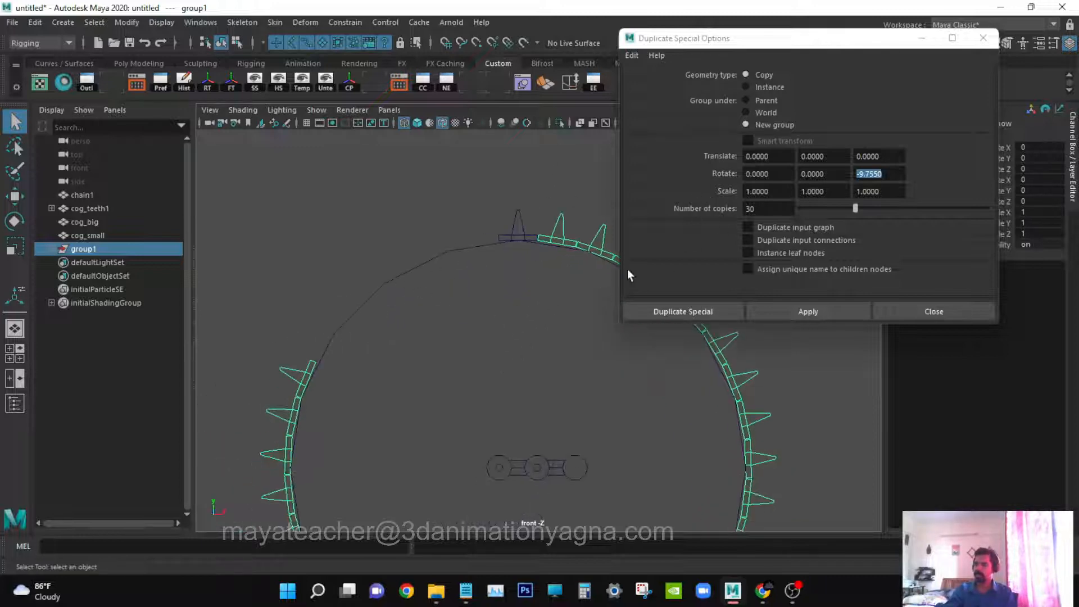
{"action": "middle_click_drag", "start_coordinate": [494, 215], "coordinate": [492, 251], "text": "alt"}
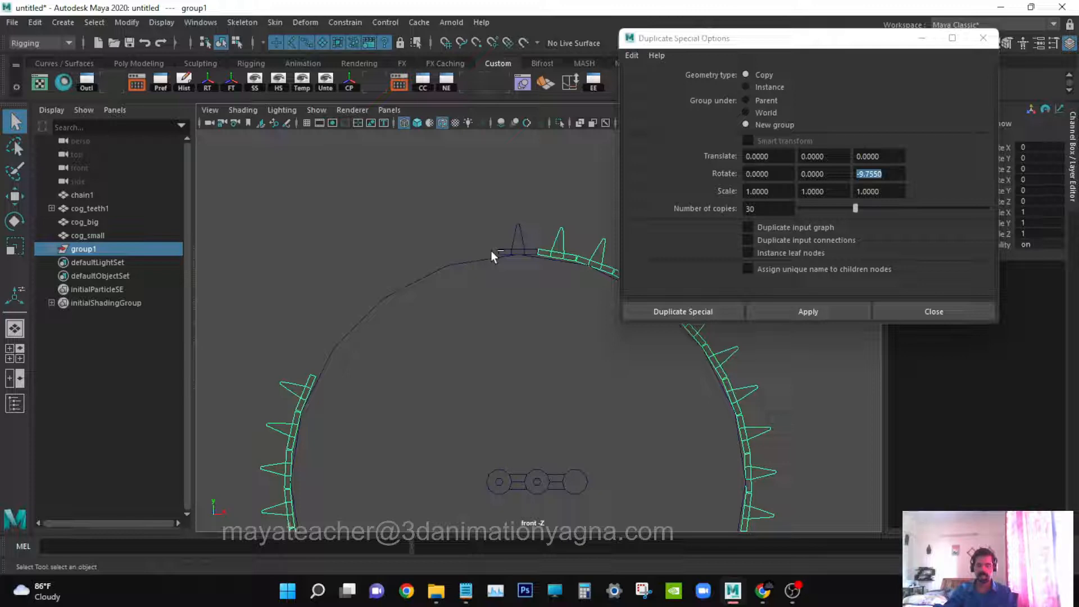
- Undo the 30-copy duplication, try Duplicate Special with 35 copies of cog_teeth1, and undo that attempt as well
{"action": "key", "text": "ctrl+z"}
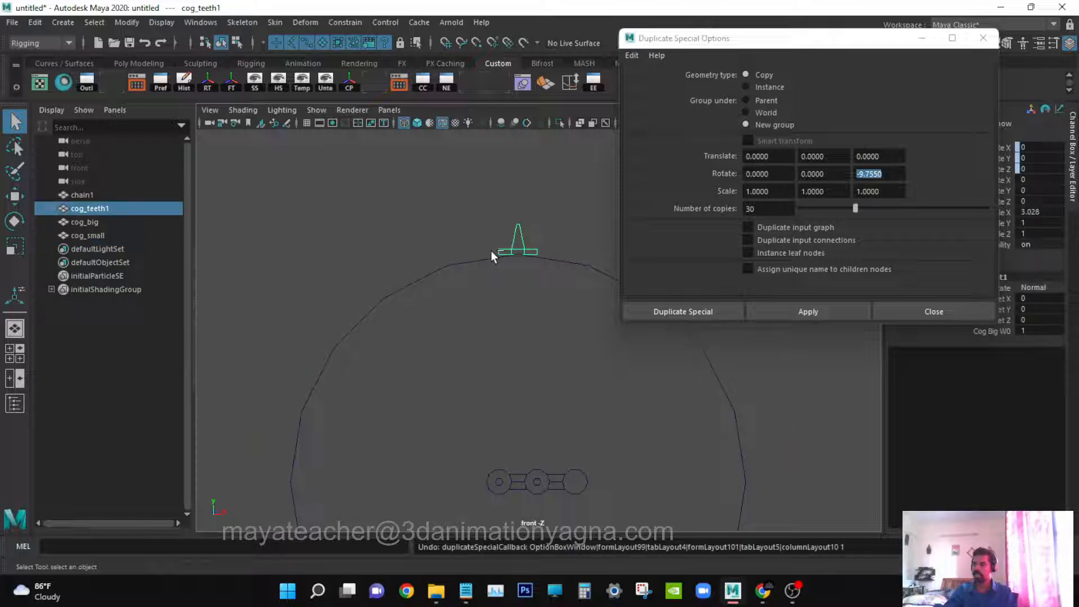
{"action": "double_click", "coordinate": [781, 208]}
{"action": "type", "text": "35"}
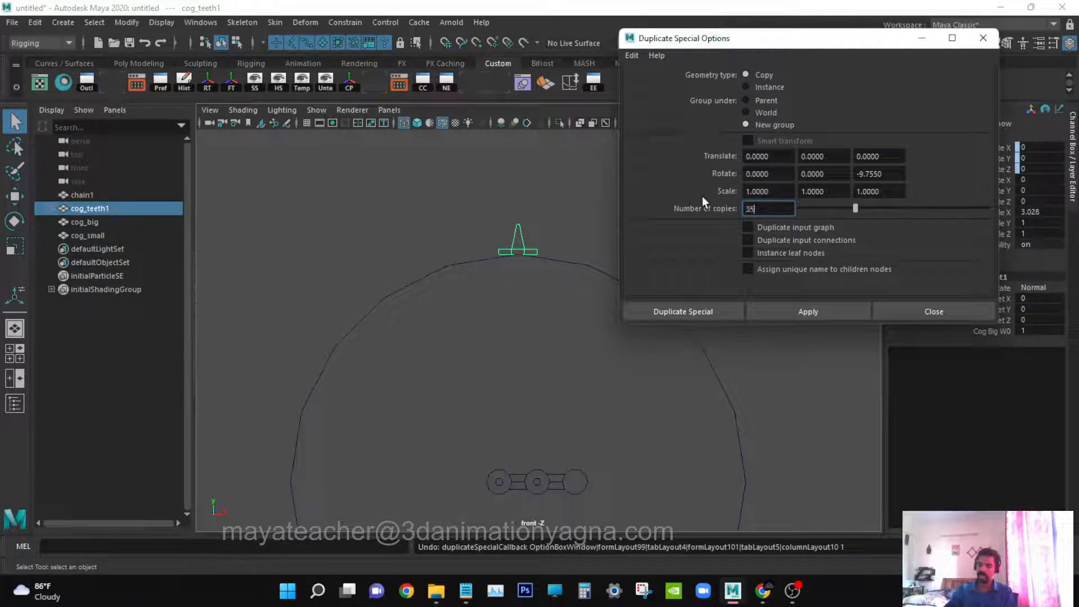
{"action": "key", "text": "Return"}
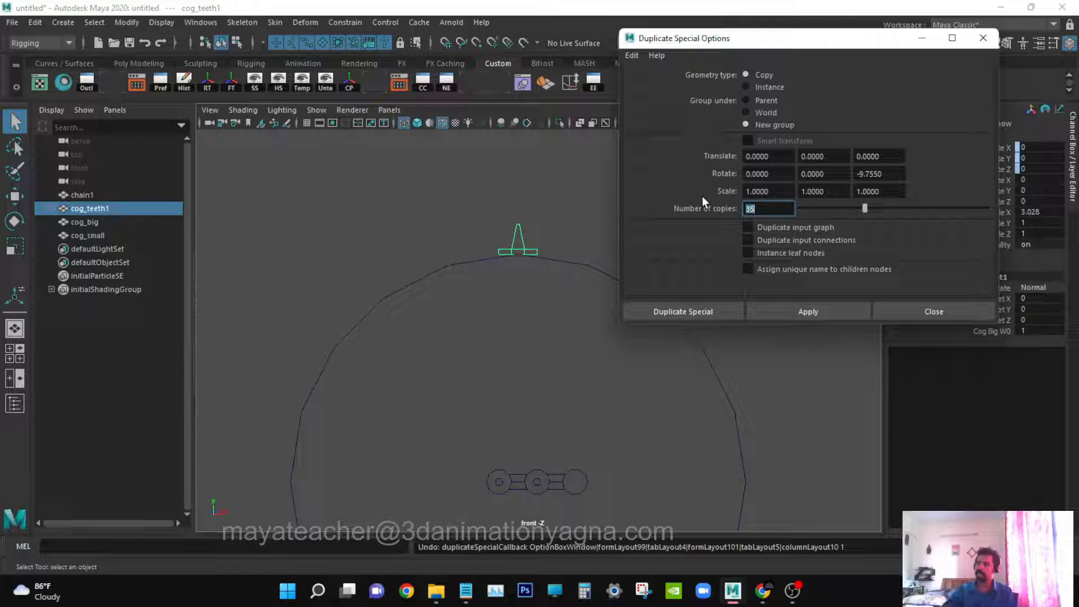
{"action": "left_click", "coordinate": [784, 308]}
{"action": "middle_click_drag", "start_coordinate": [516, 381], "coordinate": [502, 402], "text": "alt"}
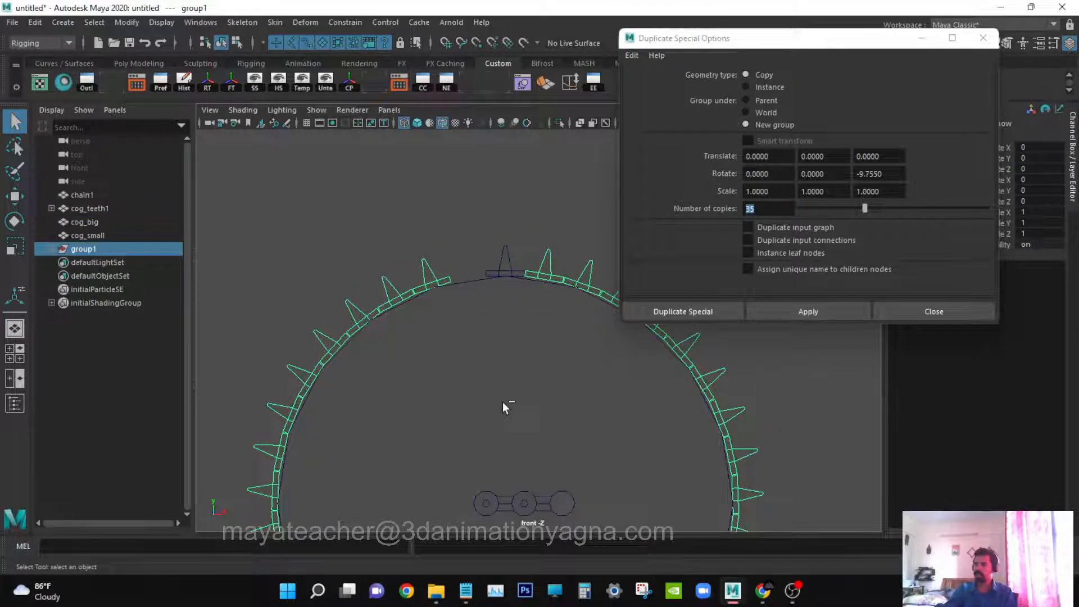
{"action": "key", "text": "ctrl+z"}
- Set the number of copies to 37 and apply Duplicate Special to cog_teeth1 around the big wheel
{"action": "left_click", "coordinate": [778, 208]}
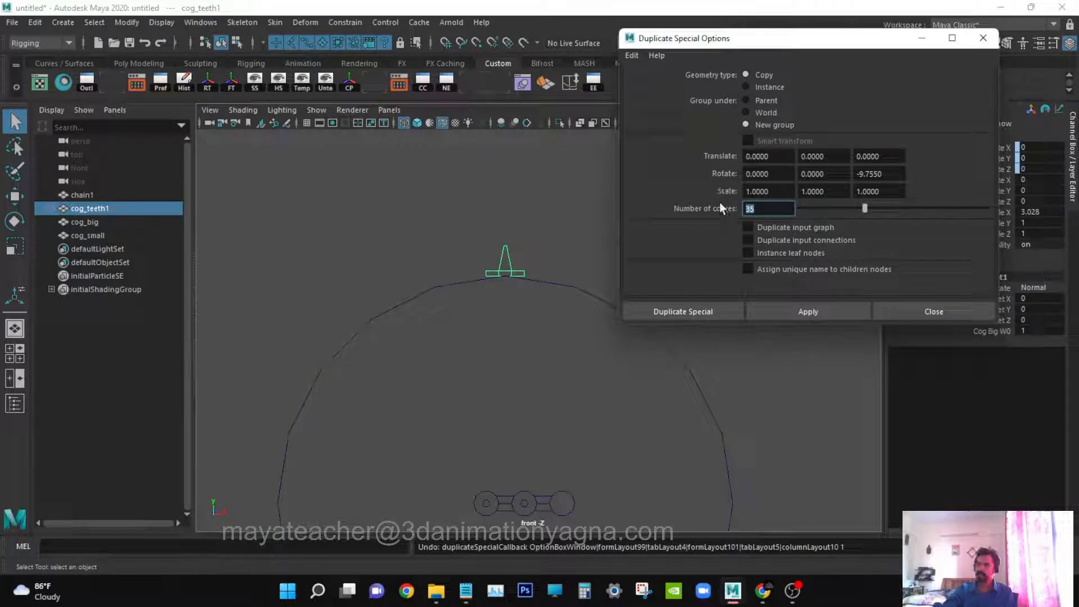
{"action": "type", "text": "37"}
{"action": "key", "text": "Return"}
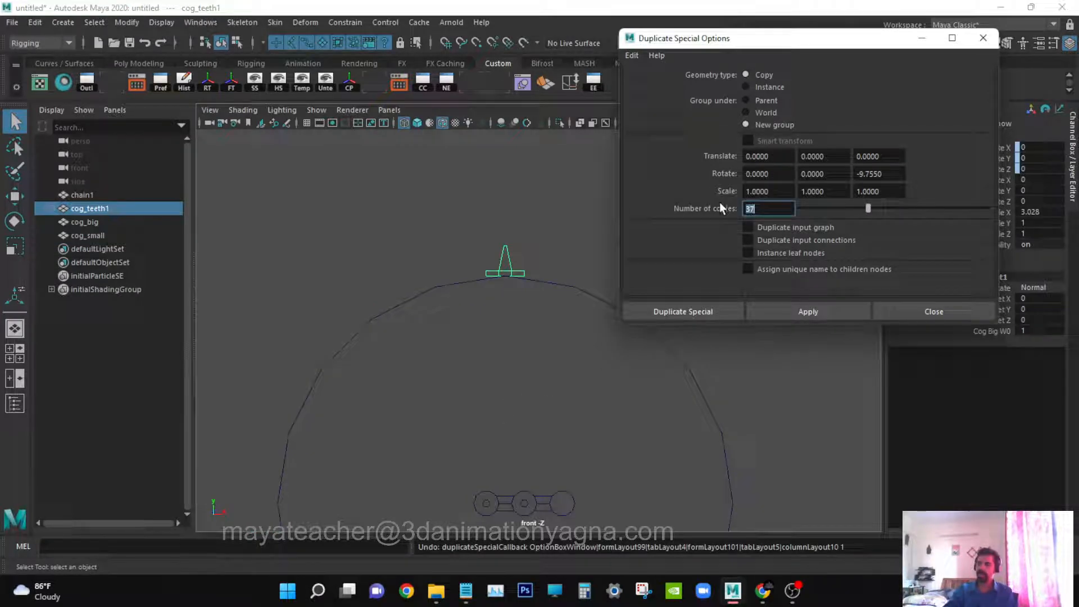
{"action": "left_click", "coordinate": [794, 313]}
{"action": "middle_click_drag", "start_coordinate": [481, 311], "coordinate": [447, 384], "text": "alt"}
{"action": "scroll", "coordinate": [467, 349], "scroll_direction": "up", "scroll_amount": 6}
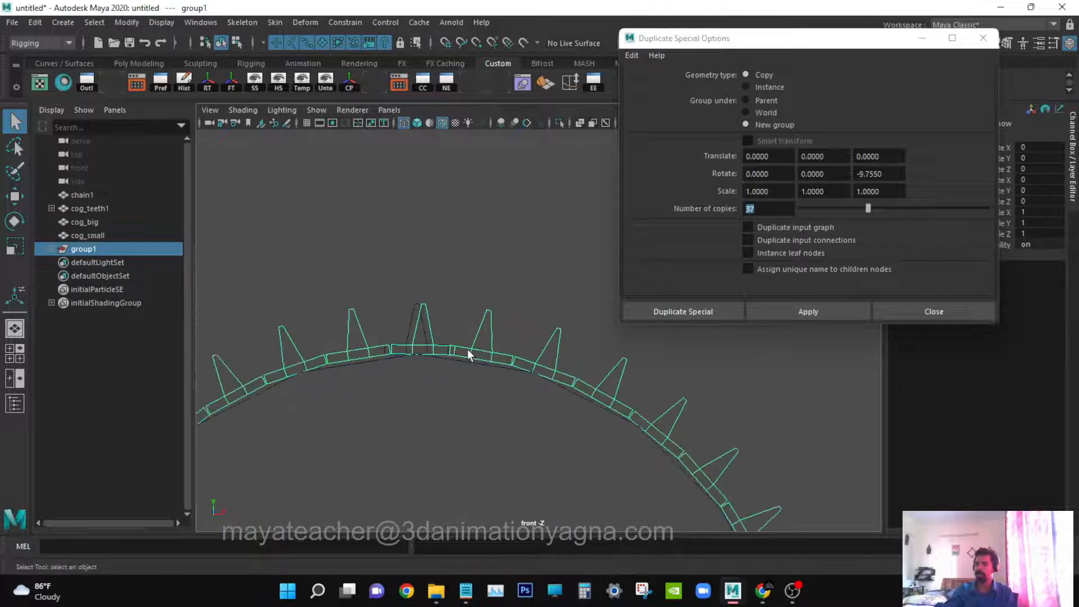
{"action": "middle_click_drag", "start_coordinate": [522, 370], "coordinate": [560, 353], "text": "alt"}
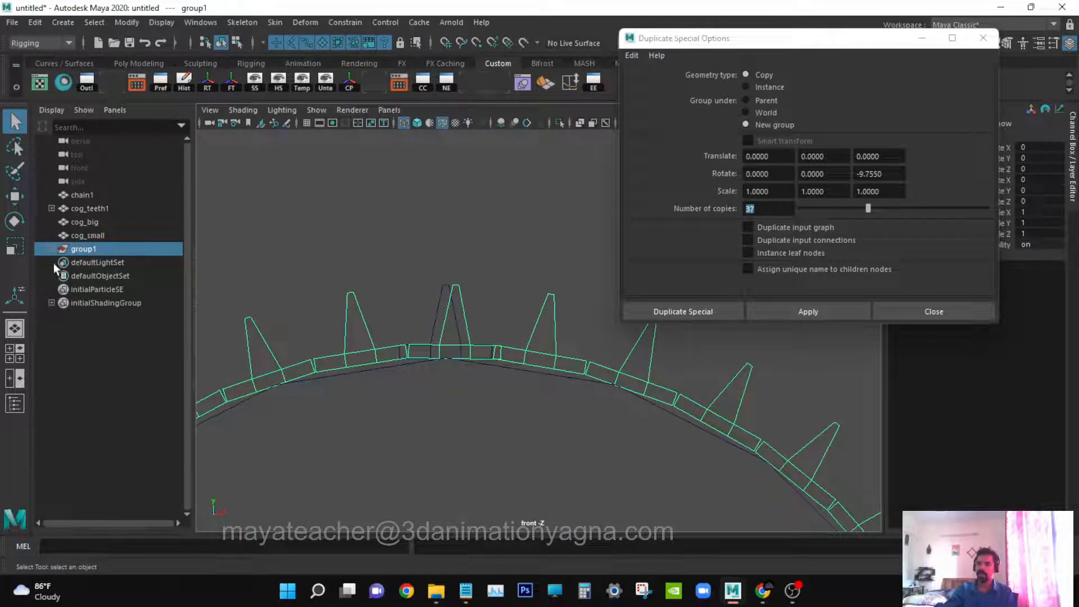
- Delete the point constraint under cog_teeth1 and hide that original tooth
{"action": "left_click", "coordinate": [52, 248]}
{"action": "left_click", "coordinate": [104, 209]}
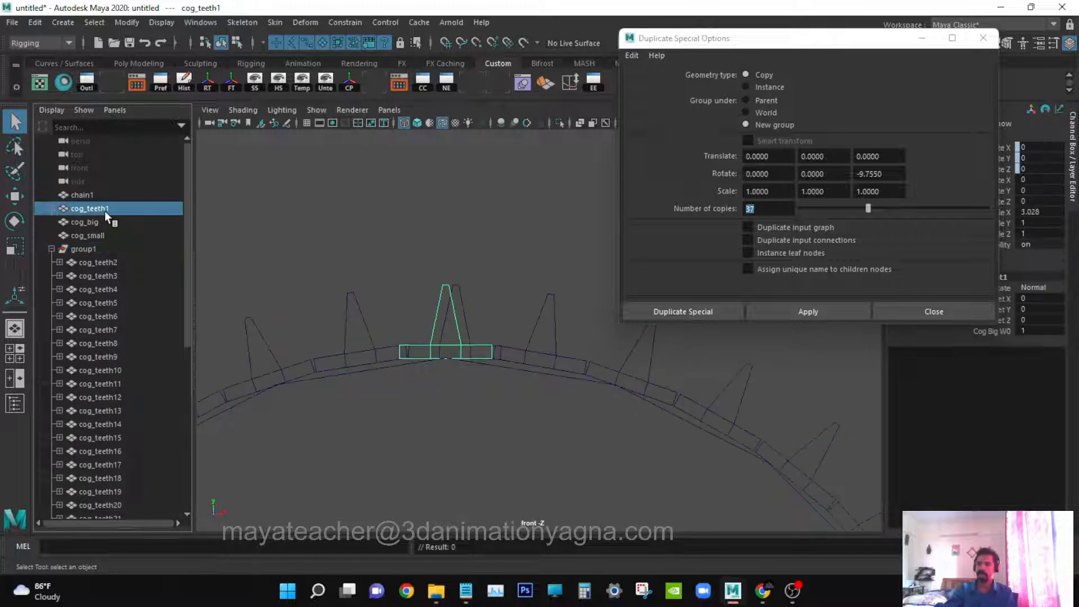
{"action": "left_click", "coordinate": [54, 208]}
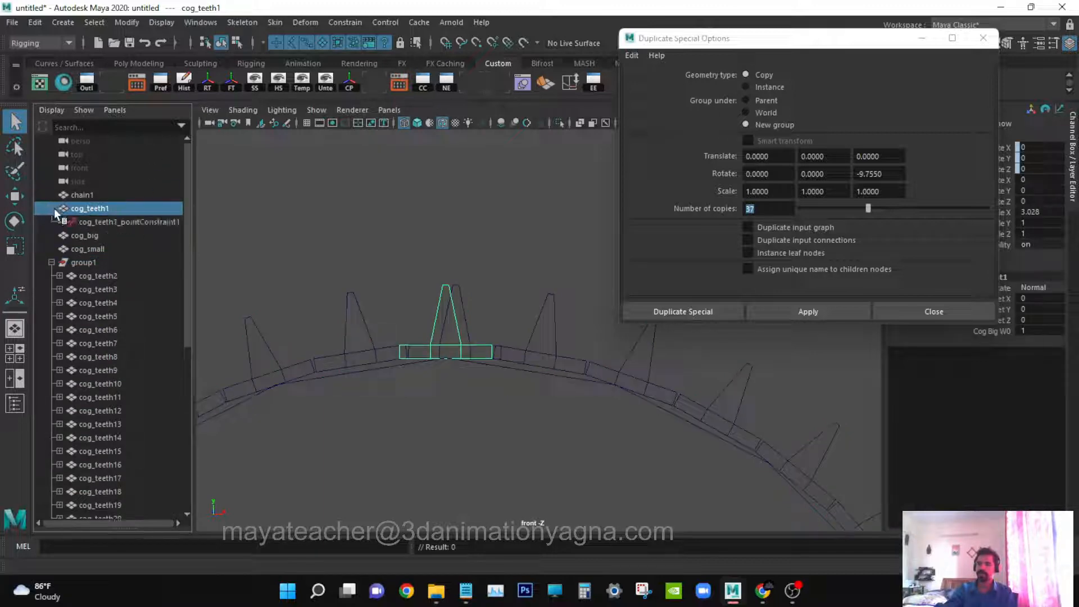
{"action": "left_click", "coordinate": [107, 221]}
{"action": "key", "text": "Delete"}
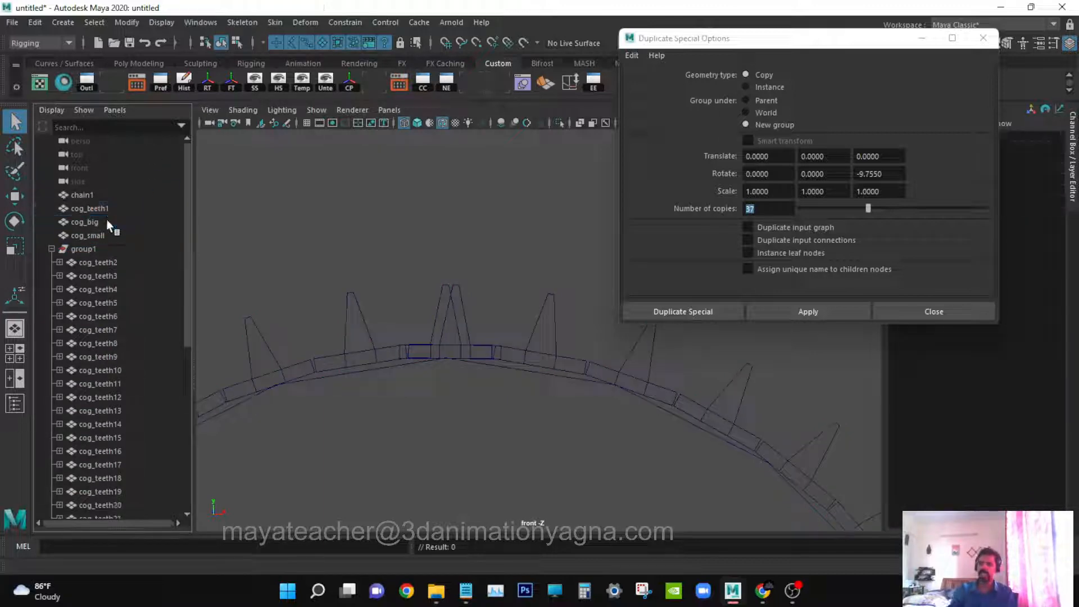
{"action": "left_click", "coordinate": [111, 209]}
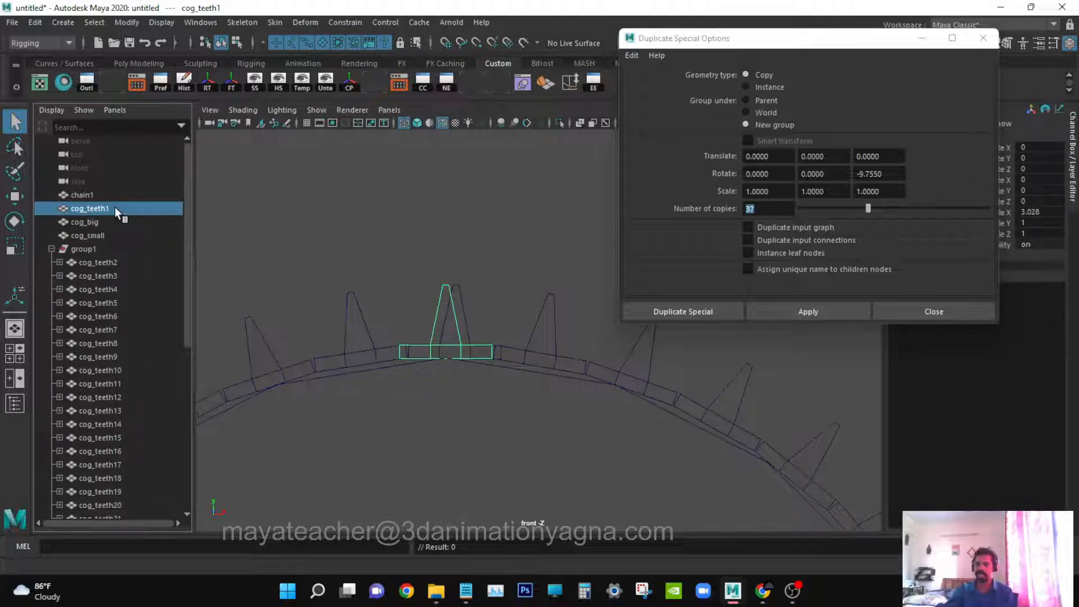
{"action": "key", "text": "ctrl+h"}
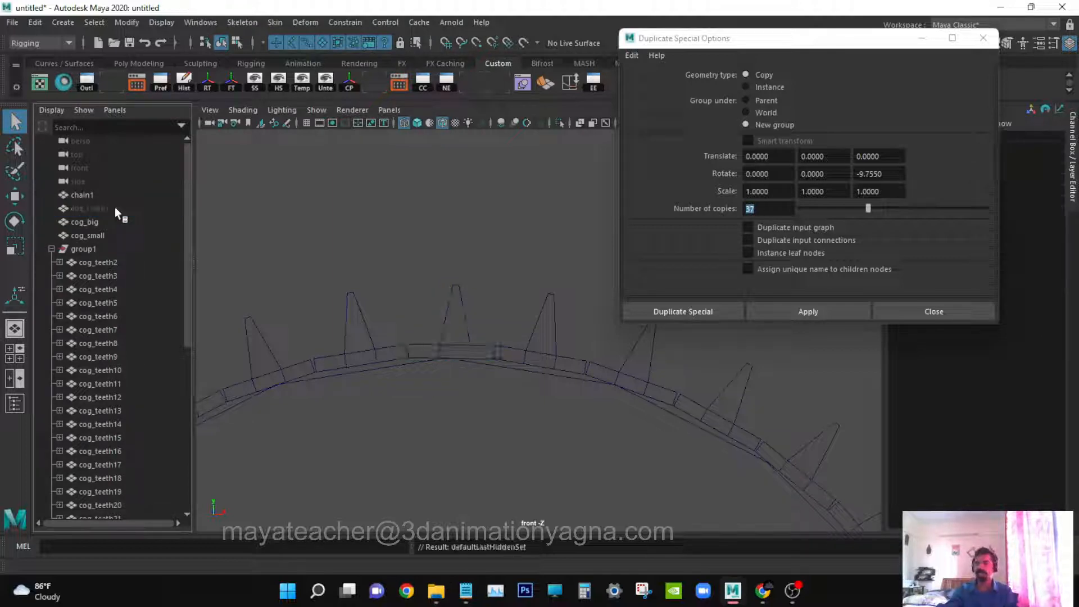
- Check the first and last duplicated teeth, cog_teeth2 and cog_teeth38, and close the Duplicate Special options
{"action": "left_click", "coordinate": [112, 262]}
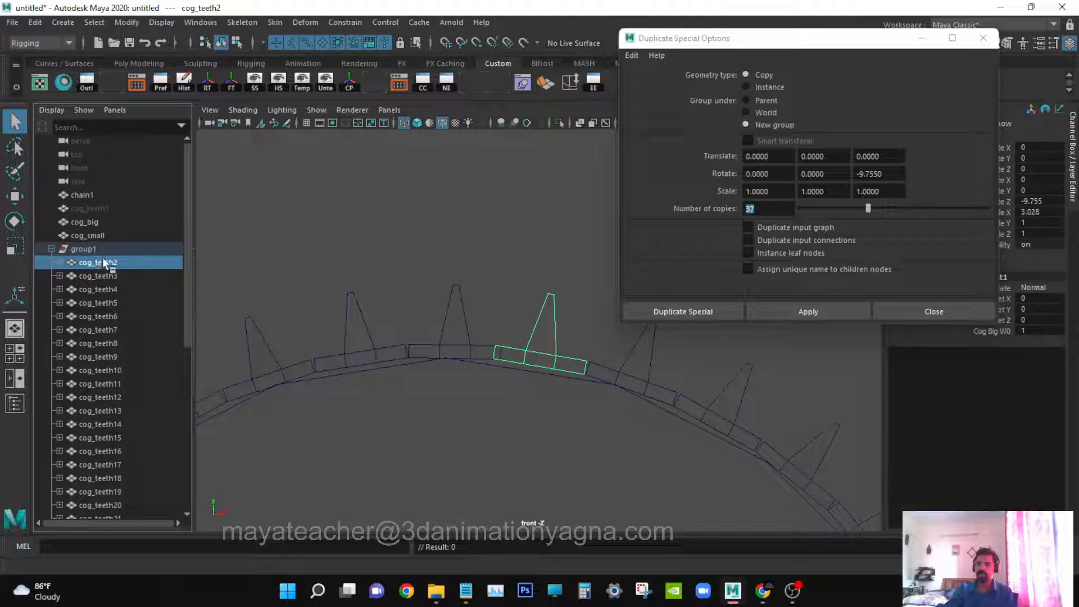
{"action": "scroll", "coordinate": [155, 300], "scroll_direction": "down", "scroll_amount": 7}
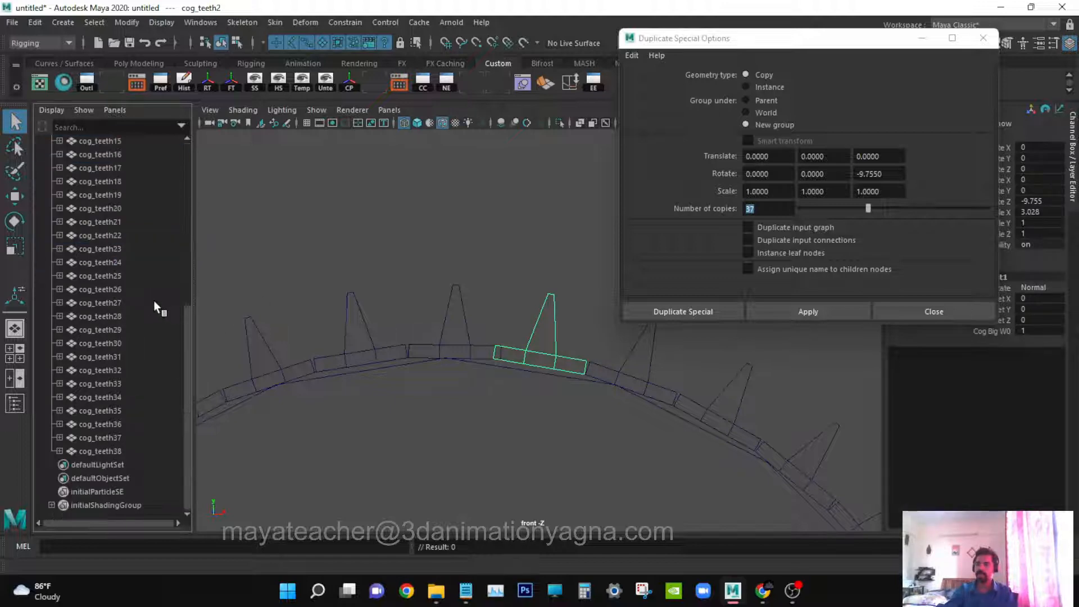
{"action": "left_click", "coordinate": [116, 451]}
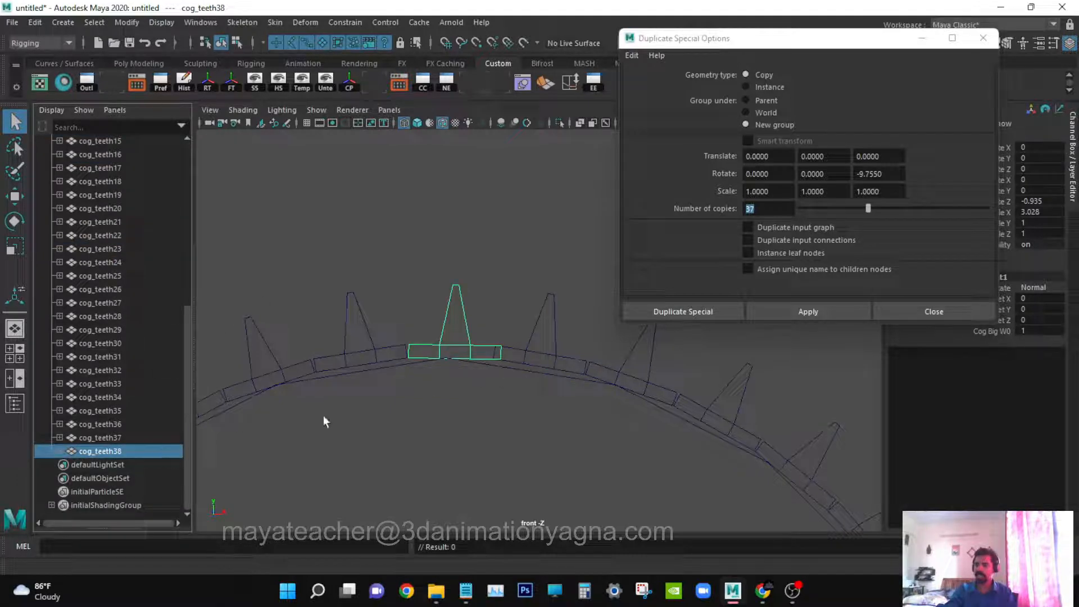
{"action": "key", "text": "w"}
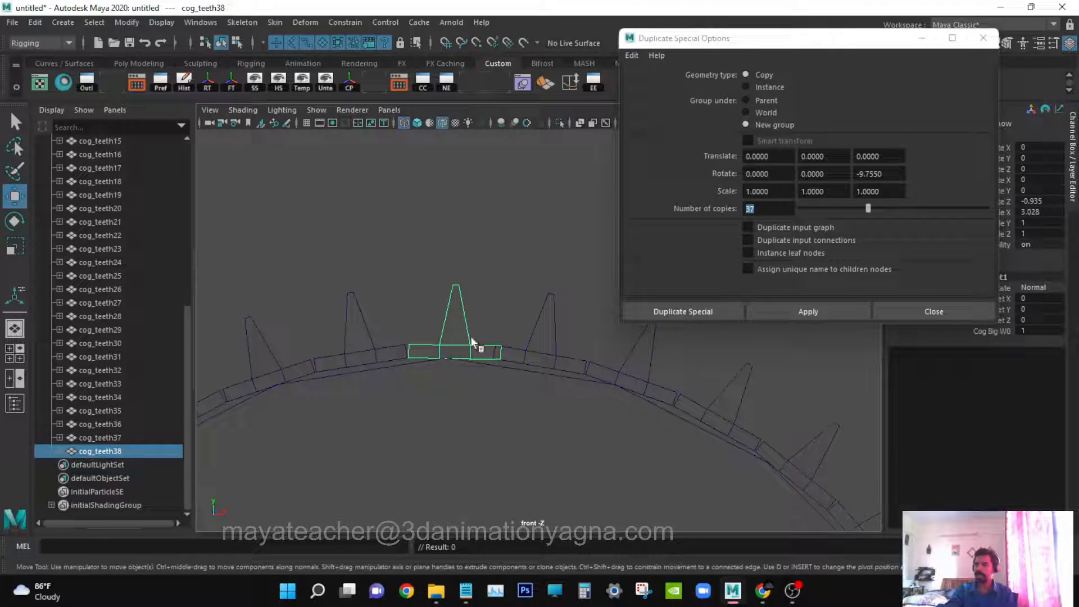
{"action": "left_click_drag", "start_coordinate": [853, 39], "coordinate": [782, 24]}
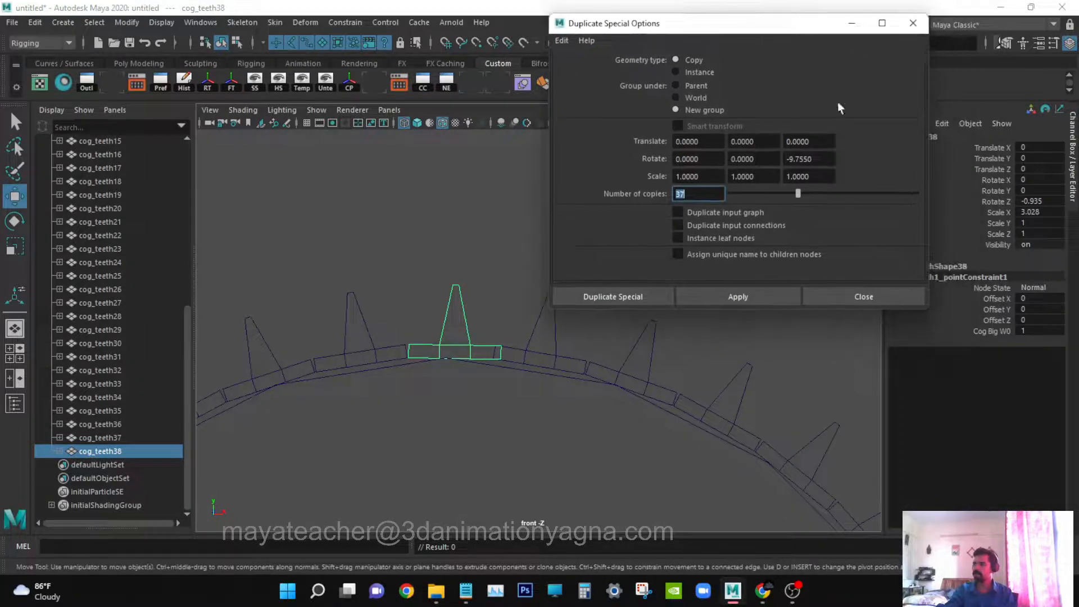
{"action": "left_click", "coordinate": [862, 297]}
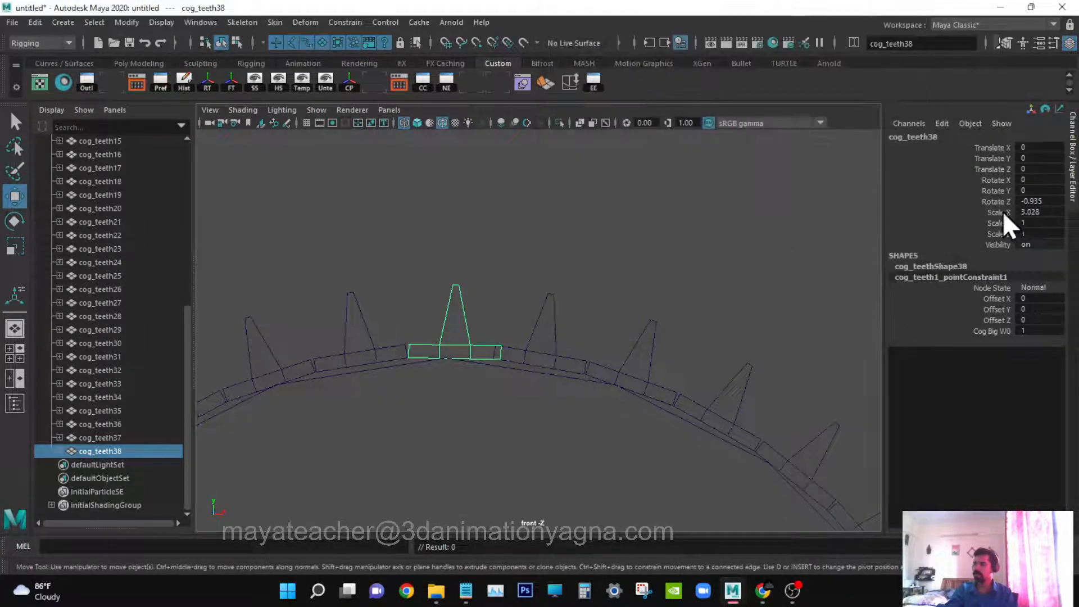
- Try moving cog_teeth38 along the X axis toward the neighbouring tooth and undo the move
{"action": "left_click", "coordinate": [992, 169]}
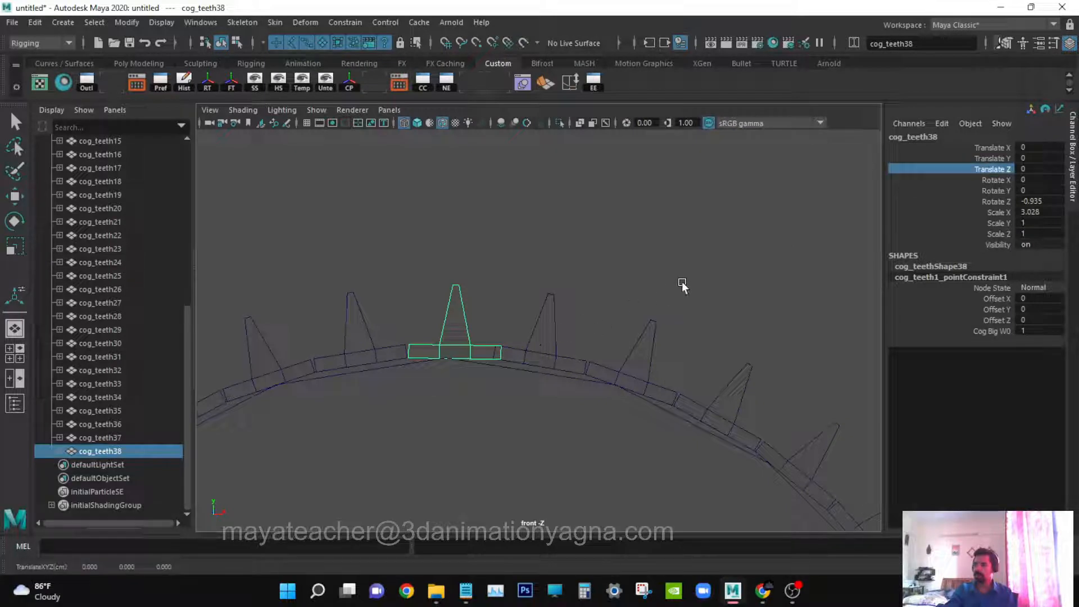
{"action": "key", "text": "ctrl+z"}
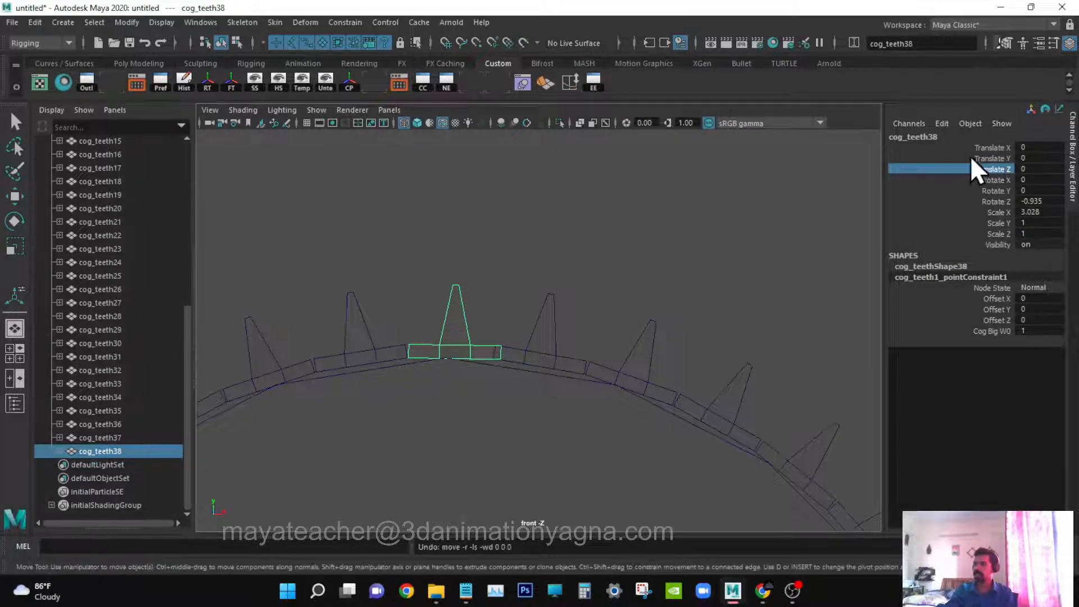
{"action": "left_click", "coordinate": [992, 148]}
{"action": "middle_click_drag", "start_coordinate": [447, 381], "coordinate": [515, 380]}
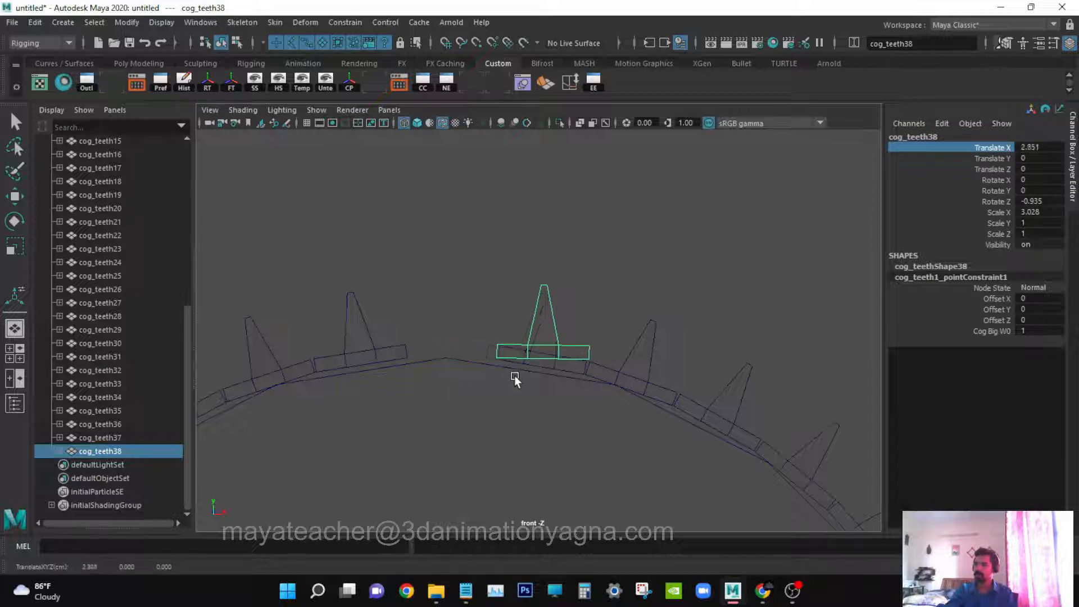
{"action": "key", "text": "ctrl+z"}
{"action": "key", "text": "ctrl+z"}
- Try shifting the adjacent teeth cog_teeth2 and cog_teeth37 and undo both moves
{"action": "left_click", "coordinate": [549, 294]}
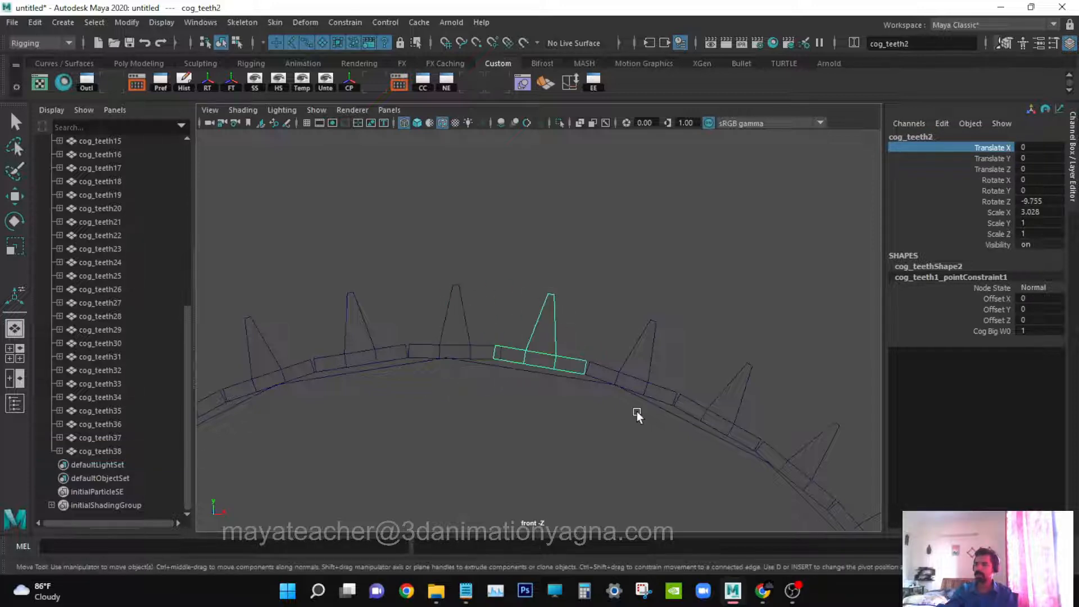
{"action": "middle_click_drag", "start_coordinate": [636, 414], "coordinate": [596, 436]}
{"action": "key", "text": "ctrl+z"}
{"action": "left_click", "coordinate": [349, 299]}
{"action": "middle_click_drag", "start_coordinate": [543, 371], "coordinate": [535, 404]}
{"action": "key", "text": "ctrl+z"}
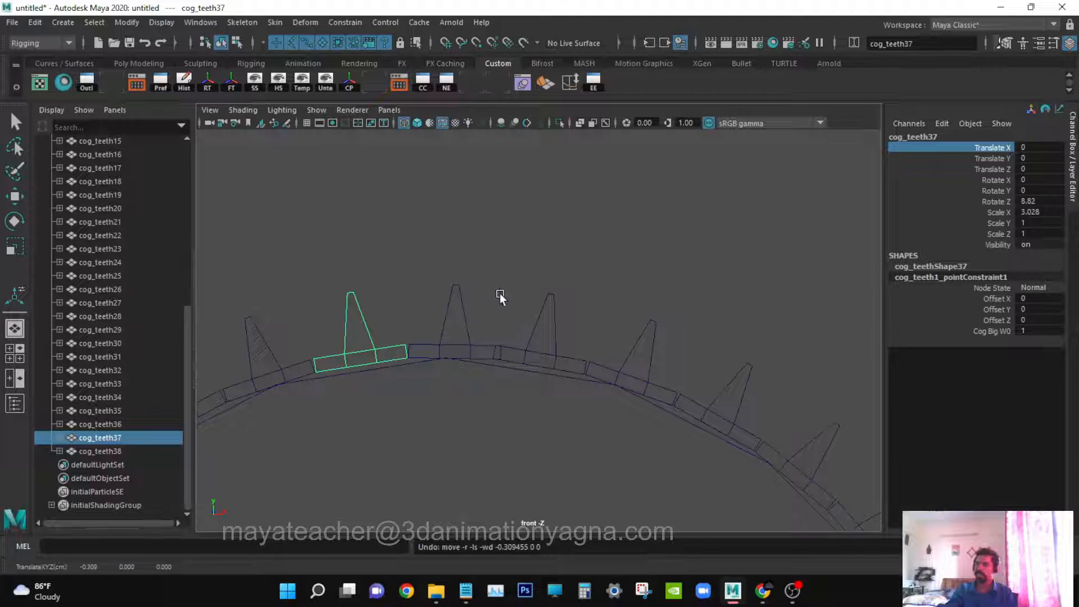
- Examine the complete ring of teeth around the big wheel in the perspective view
{"action": "key", "text": "q"}
{"action": "key", "text": "space"}
{"action": "left_click_drag", "start_coordinate": [672, 385], "coordinate": [672, 354]}
{"action": "mouse_move", "coordinate": [672, 354]}
{"action": "left_mouse_down", "text": "alt"}
{"action": "mouse_move", "coordinate": [674, 386]}
{"action": "mouse_move", "coordinate": [676, 366]}
{"action": "left_mouse_up", "text": "alt"}
{"action": "middle_click_drag", "start_coordinate": [624, 388], "coordinate": [637, 414], "text": "alt"}
{"action": "left_click", "coordinate": [637, 414]}
{"action": "right_click_drag", "start_coordinate": [632, 398], "coordinate": [598, 406], "text": "alt"}
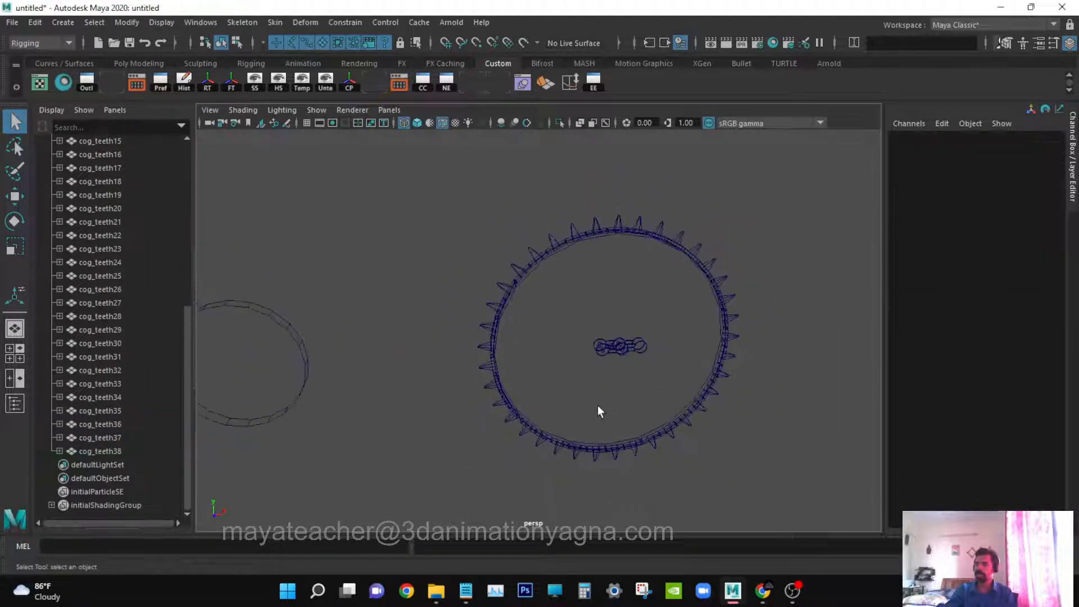
{"action": "left_click_drag", "start_coordinate": [598, 405], "coordinate": [622, 402], "text": "alt"}
{"action": "middle_click_drag", "start_coordinate": [647, 397], "coordinate": [593, 412], "text": "alt"}
{"action": "left_click_drag", "start_coordinate": [593, 412], "coordinate": [613, 399], "text": "alt"}
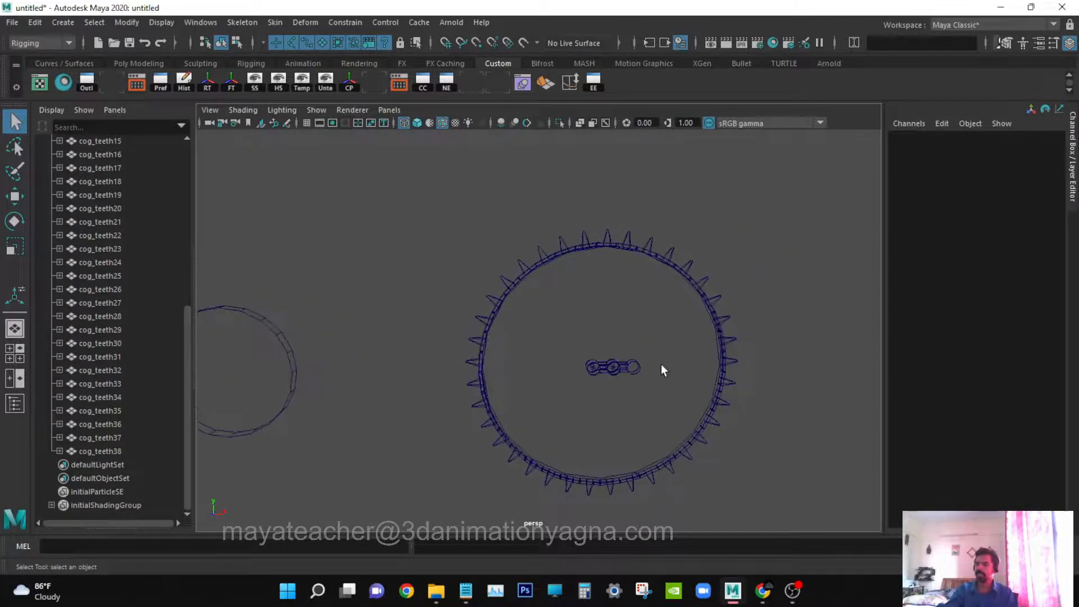
- Combine the duplicated teeth cog_teeth2 through cog_teeth38 into a single mesh using the Modeling tools
{"action": "scroll", "coordinate": [98, 355], "scroll_direction": "up", "scroll_amount": 6}
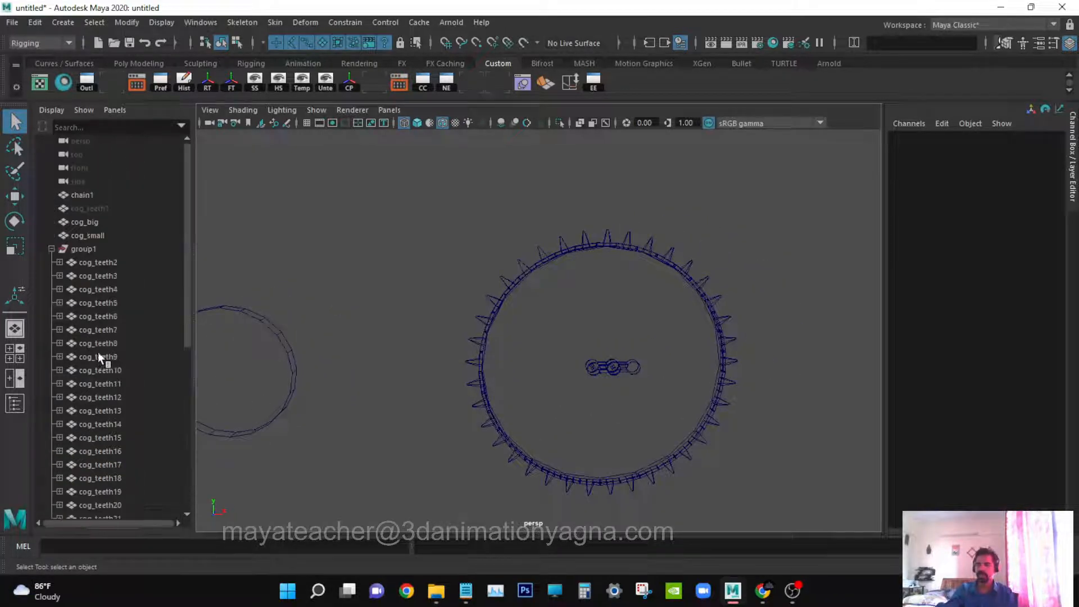
{"action": "left_click", "coordinate": [110, 268]}
{"action": "scroll", "coordinate": [101, 308], "scroll_direction": "down", "scroll_amount": 7}
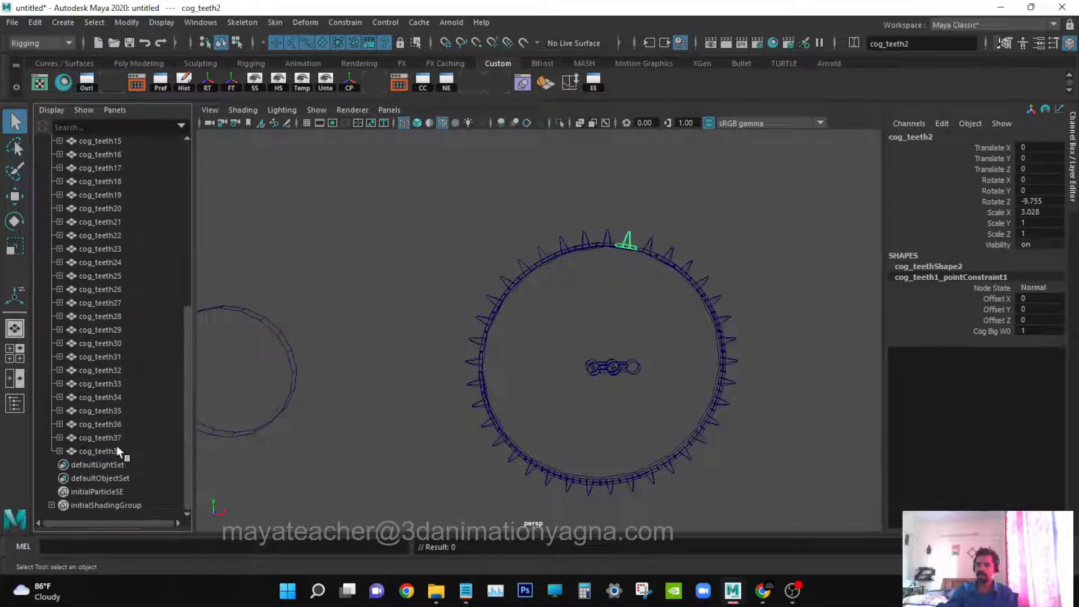
{"action": "scroll", "coordinate": [116, 446], "scroll_direction": "up", "scroll_amount": 7}
{"action": "scroll", "coordinate": [116, 444], "scroll_direction": "down", "scroll_amount": 3}
{"action": "scroll", "coordinate": [123, 474], "scroll_direction": "down", "scroll_amount": 2}
{"action": "left_click", "coordinate": [116, 450], "text": "shift"}
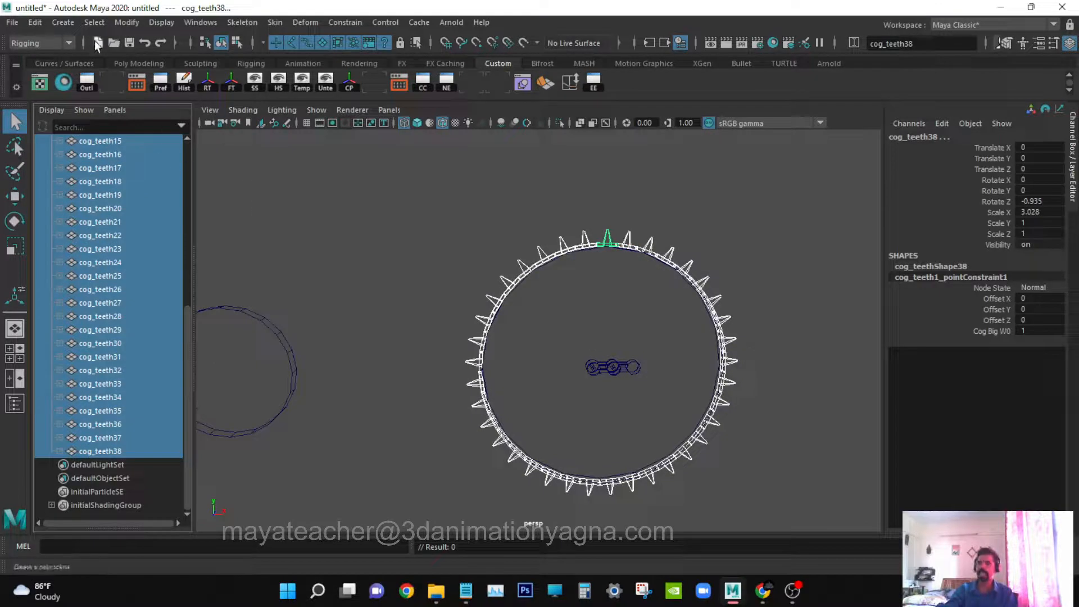
{"action": "left_click", "coordinate": [45, 43]}
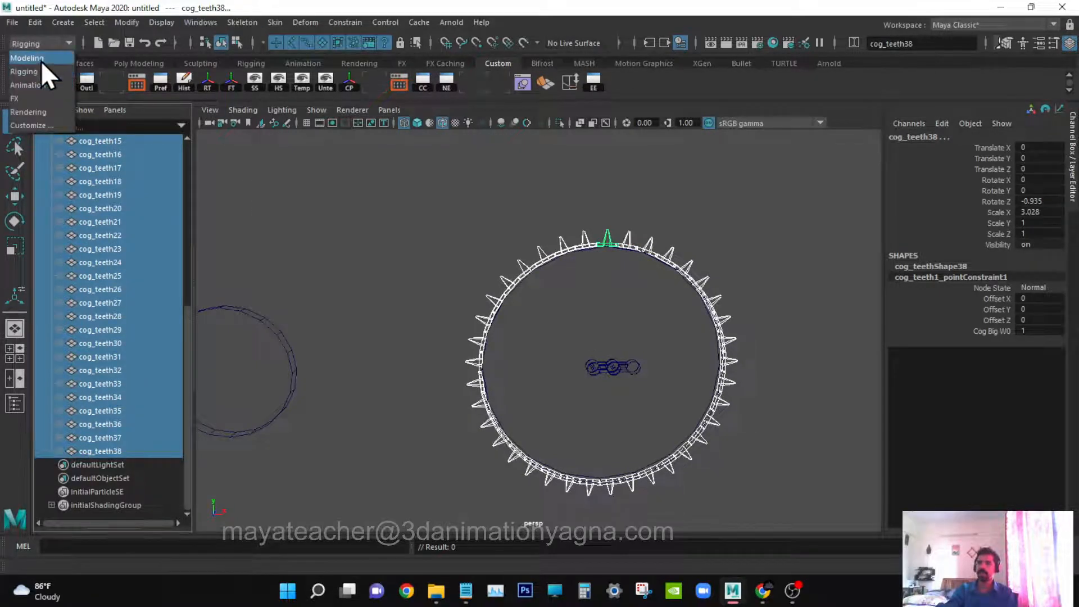
{"action": "left_click", "coordinate": [42, 61]}
{"action": "left_click", "coordinate": [248, 23]}
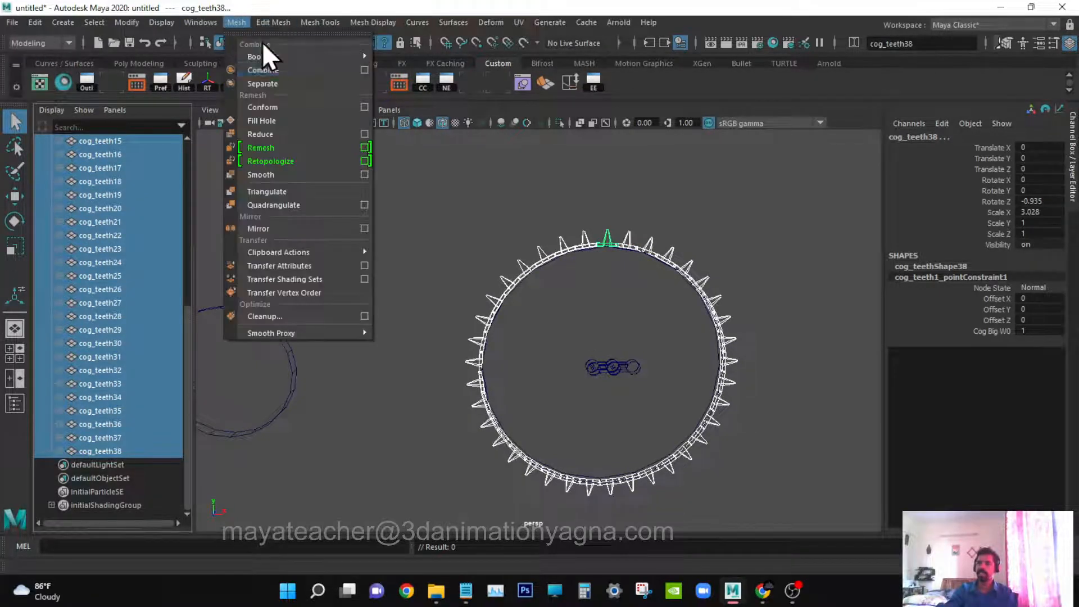
{"action": "left_click", "coordinate": [285, 66]}
- Delete the construction history of the combined teeth mesh
{"action": "left_click_drag", "start_coordinate": [655, 260], "coordinate": [658, 308], "text": "alt"}
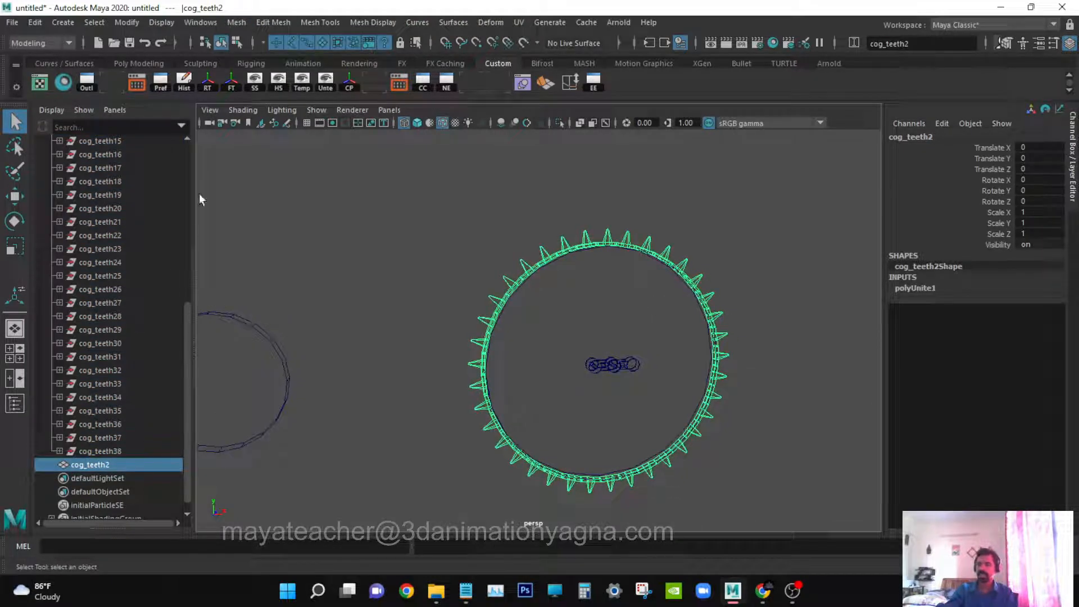
{"action": "left_click", "coordinate": [34, 25]}
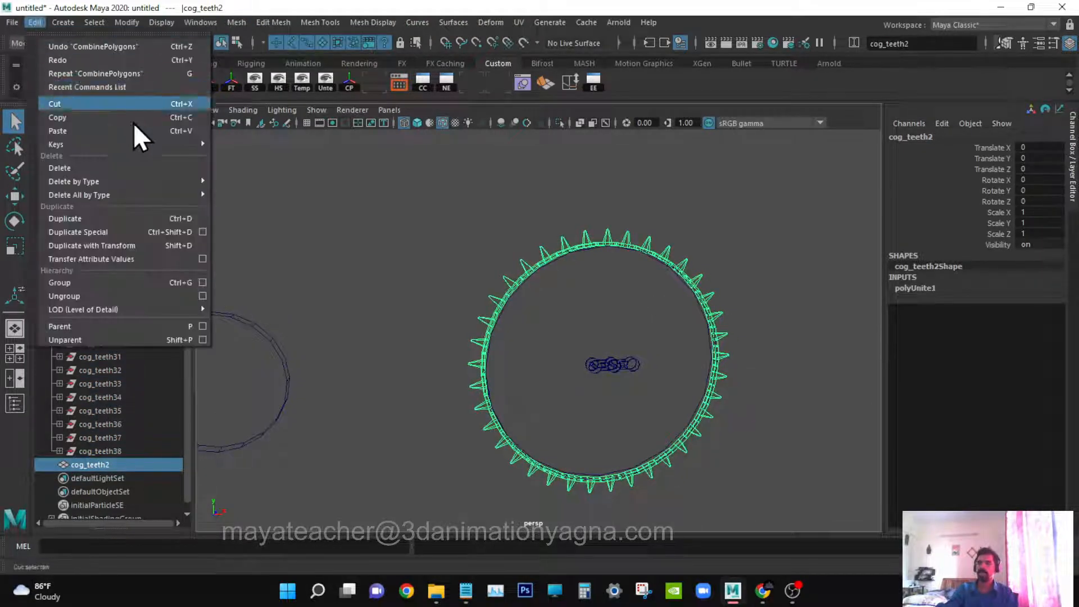
{"action": "mouse_move", "coordinate": [123, 181]}
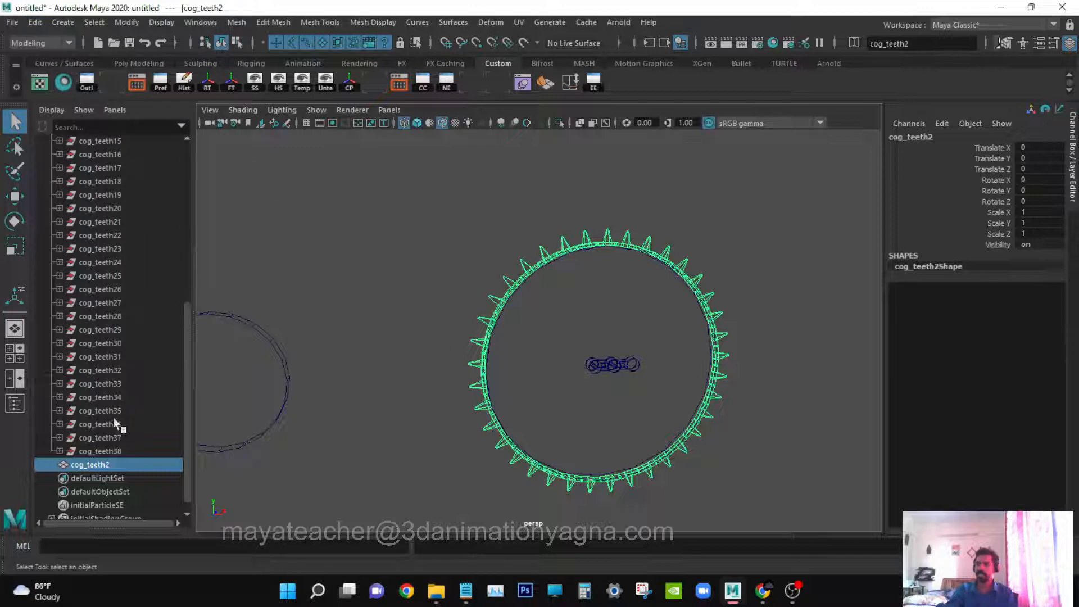
- Delete the leftover group1 together with its empty tooth transforms
{"action": "scroll", "coordinate": [142, 321], "scroll_direction": "up", "scroll_amount": 8}
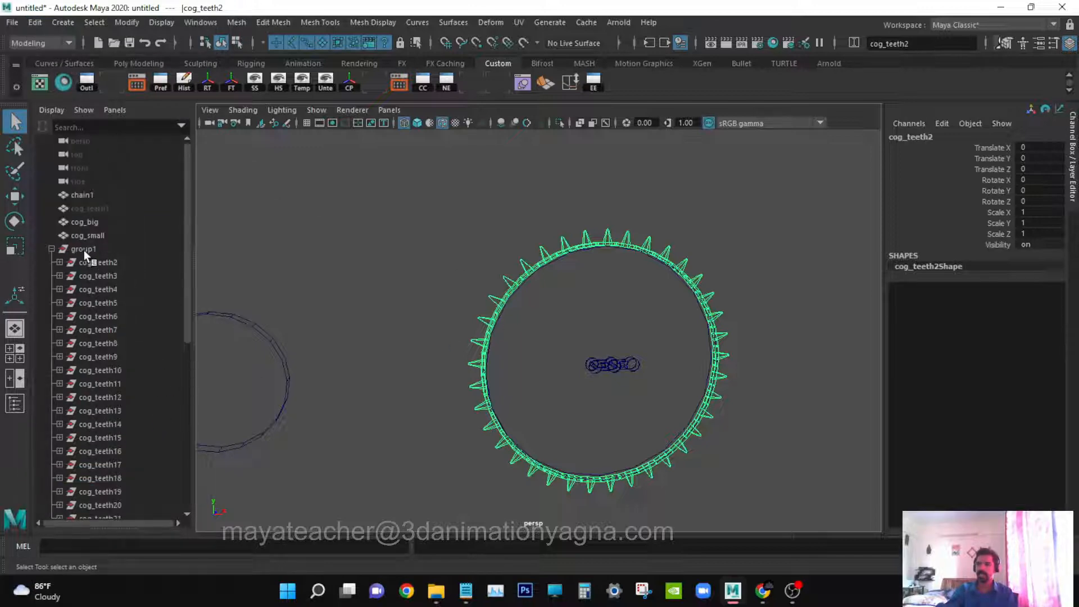
{"action": "left_click", "coordinate": [113, 249]}
{"action": "left_click_drag", "start_coordinate": [382, 322], "coordinate": [368, 327], "text": "alt"}
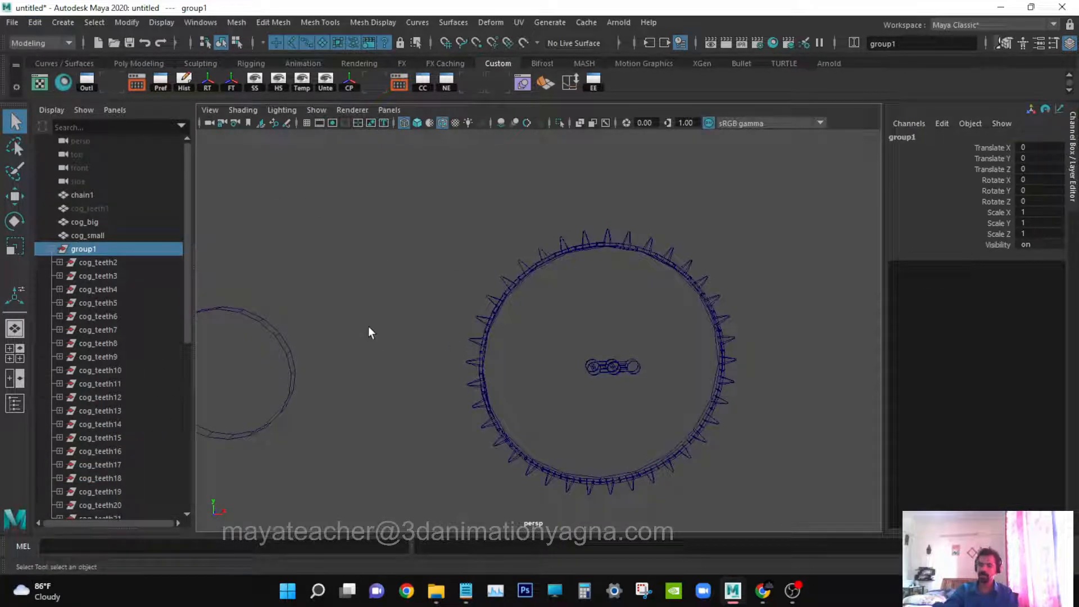
{"action": "key", "text": "Delete"}
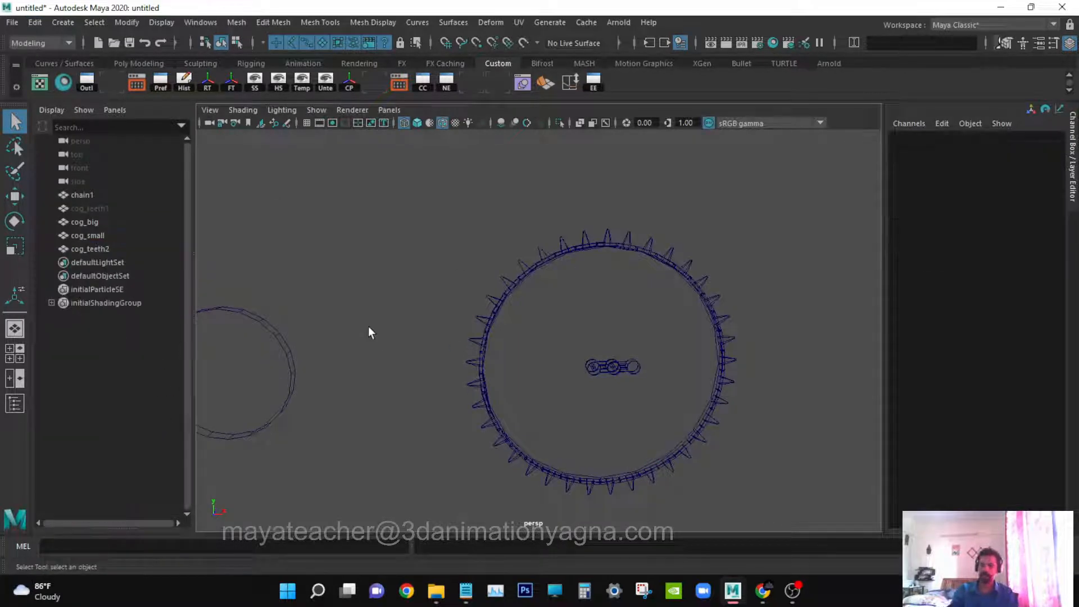
- Rename the combined teeth mesh as cog_big_teeth
{"action": "left_click", "coordinate": [143, 252]}
{"action": "double_click", "coordinate": [145, 249]}
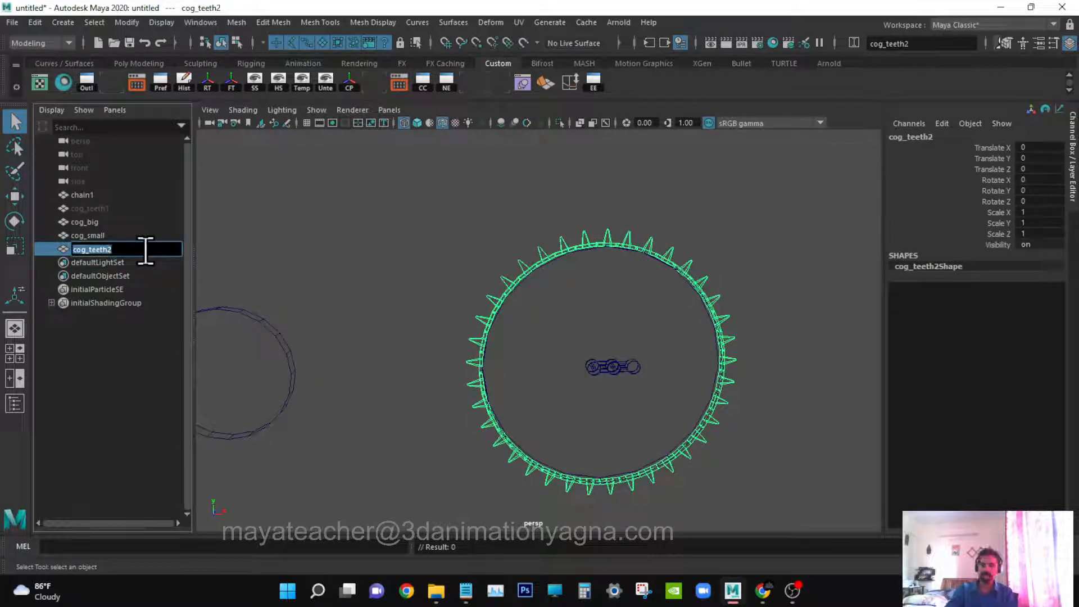
{"action": "type", "text": "cog_bi"}
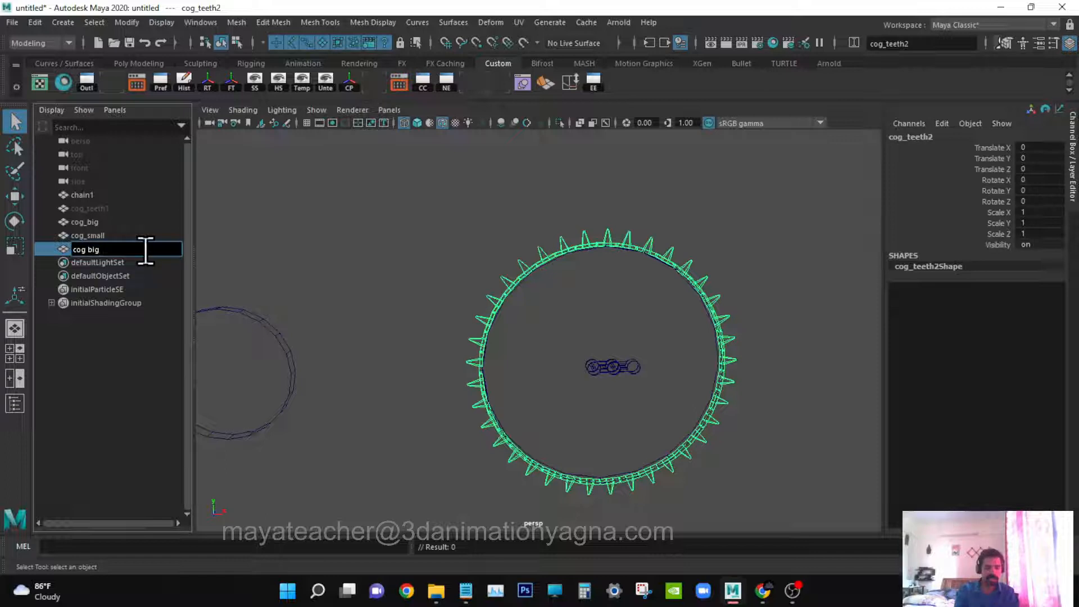
{"action": "key", "text": "Return"}
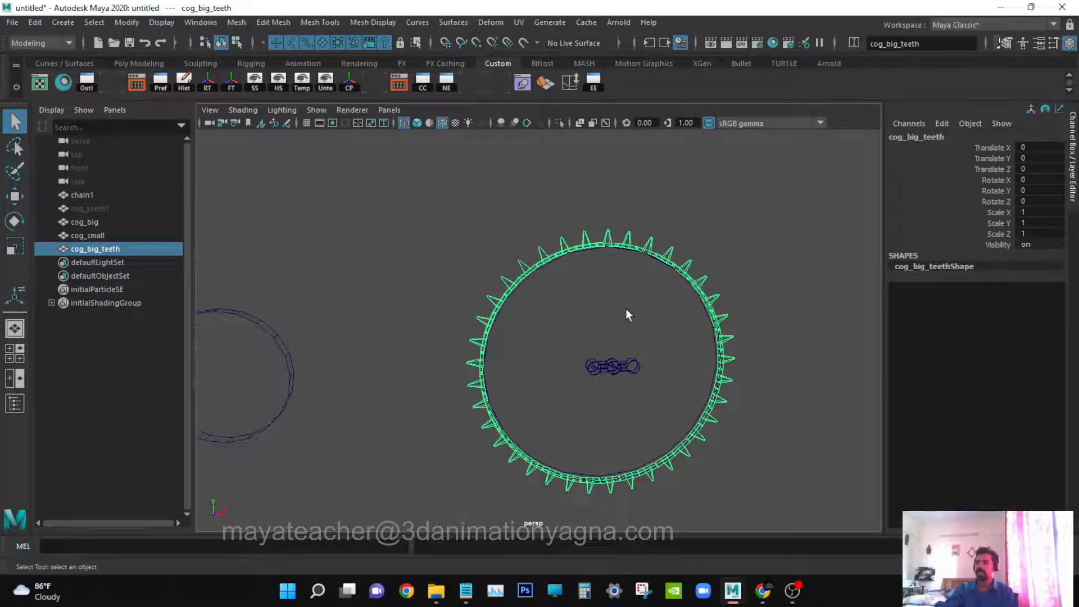
- Examine how the cog_big wheel and its cog_big_teeth ring fit together beside the small wheel
{"action": "left_click_drag", "start_coordinate": [626, 308], "coordinate": [649, 312], "text": "alt"}
{"action": "left_click", "coordinate": [612, 299]}
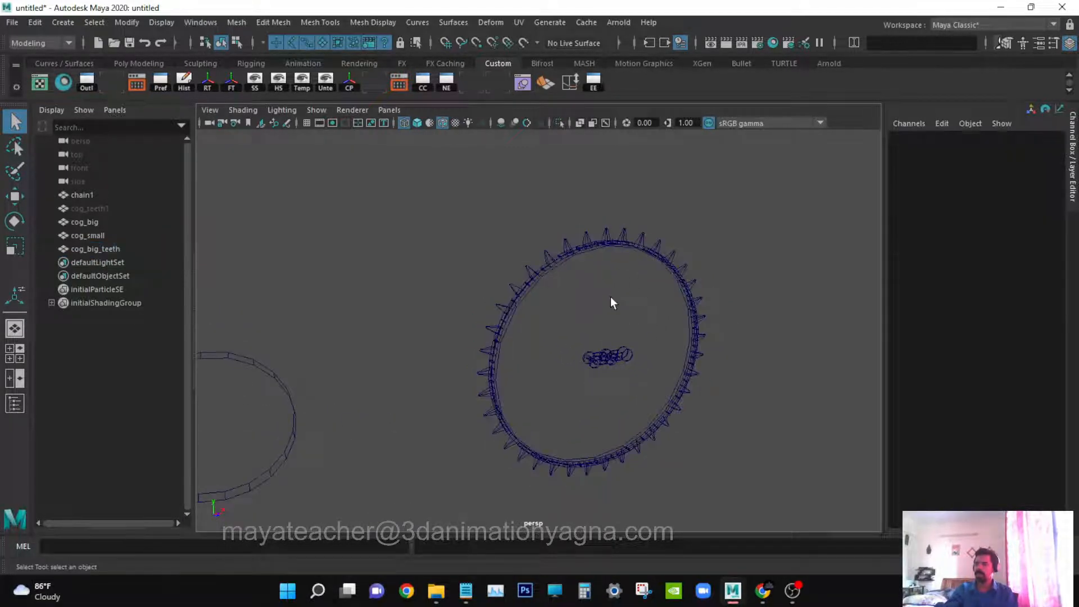
{"action": "left_click", "coordinate": [98, 224]}
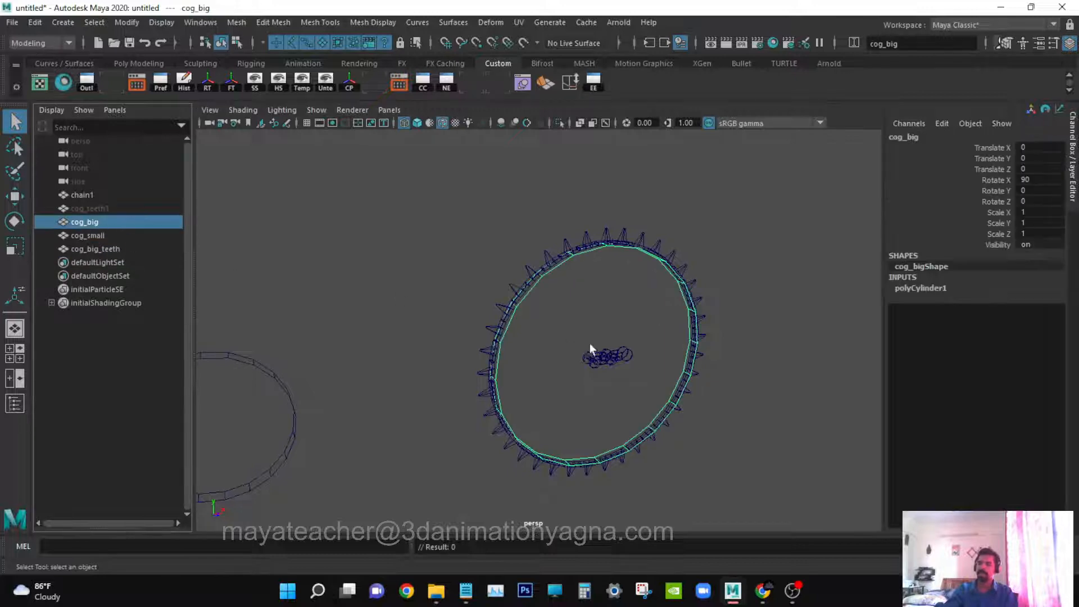
{"action": "left_click_drag", "start_coordinate": [589, 343], "coordinate": [603, 243], "text": "alt"}
{"action": "left_click", "coordinate": [590, 232]}
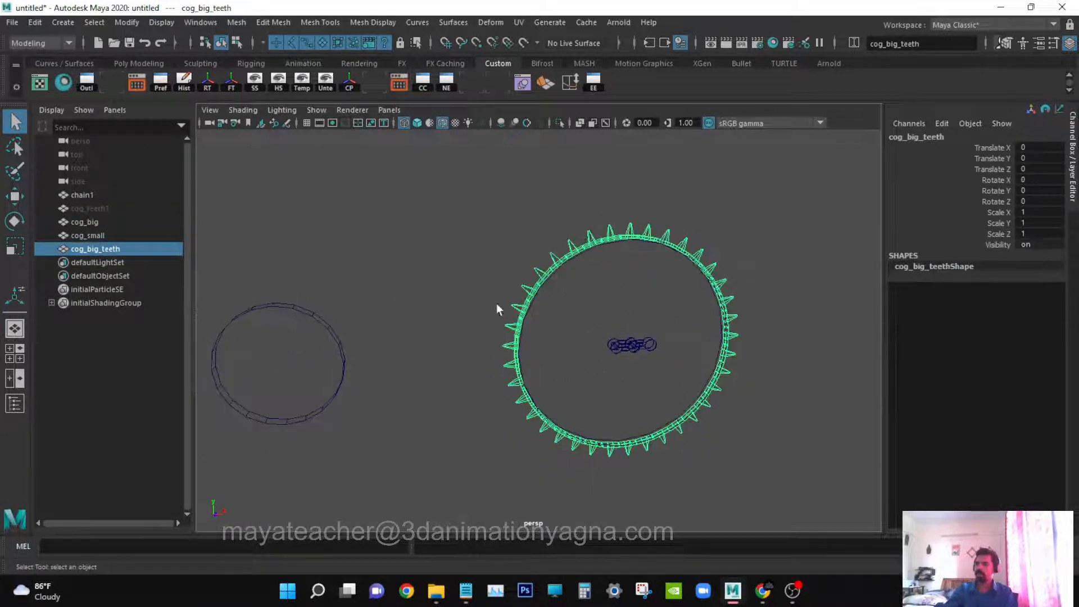
{"action": "left_click_drag", "start_coordinate": [597, 316], "coordinate": [620, 326], "text": "alt"}
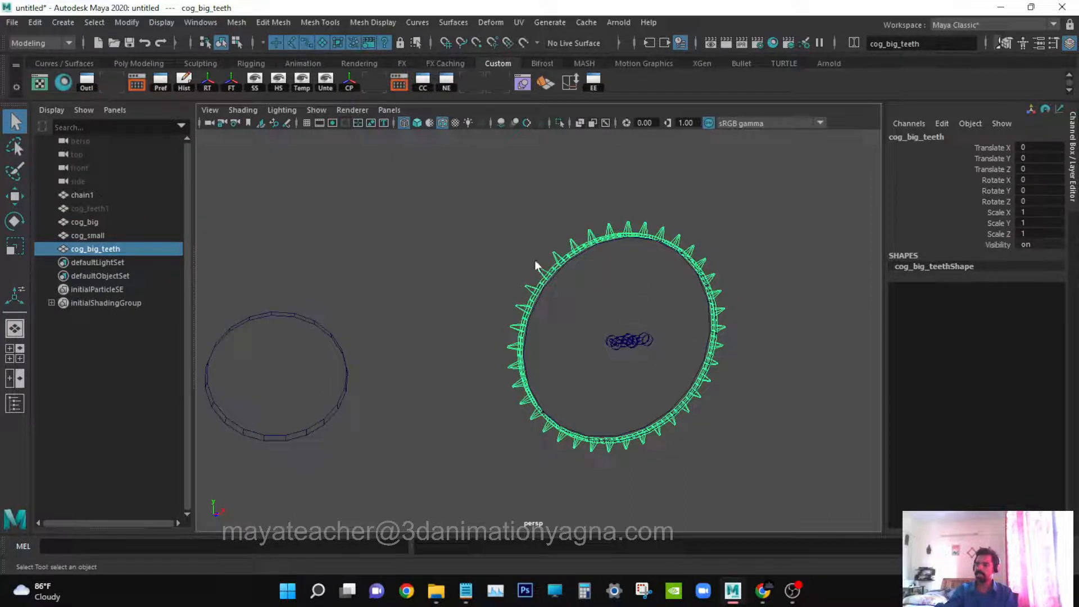
{"action": "left_click_drag", "start_coordinate": [573, 270], "coordinate": [677, 390], "text": "alt"}
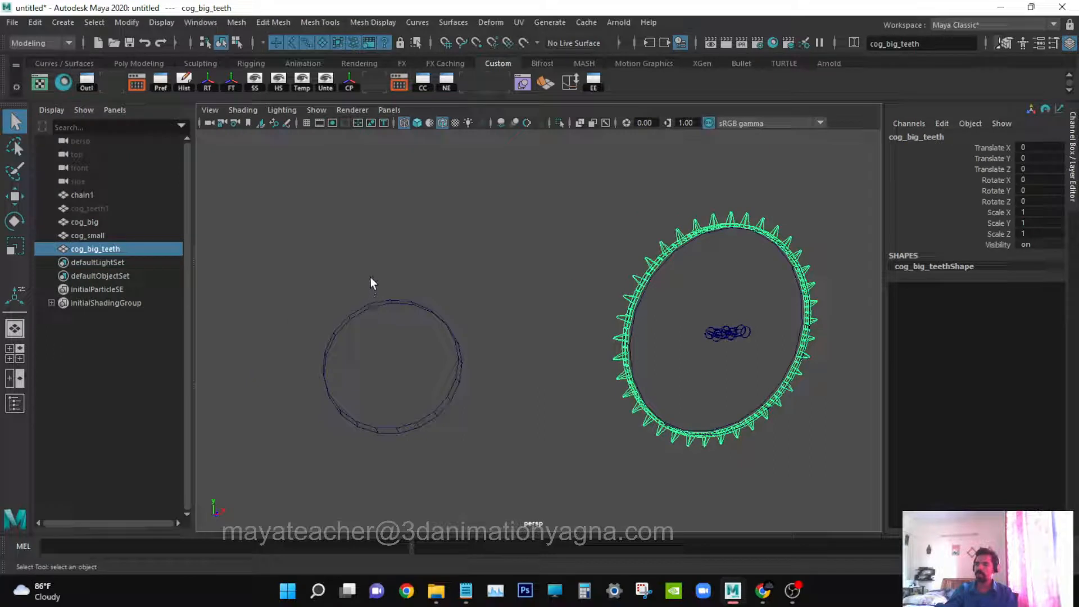
- Duplicate the hidden tooth cog_teeth1 for use on the small wheel
{"action": "left_click_drag", "start_coordinate": [371, 277], "coordinate": [464, 388]}
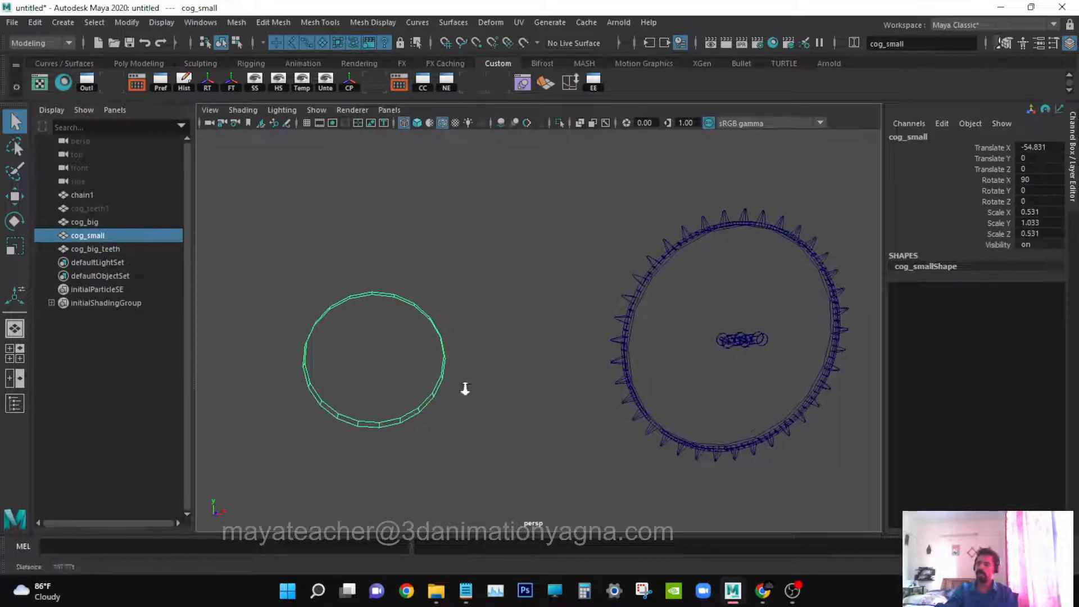
{"action": "left_click", "coordinate": [94, 208]}
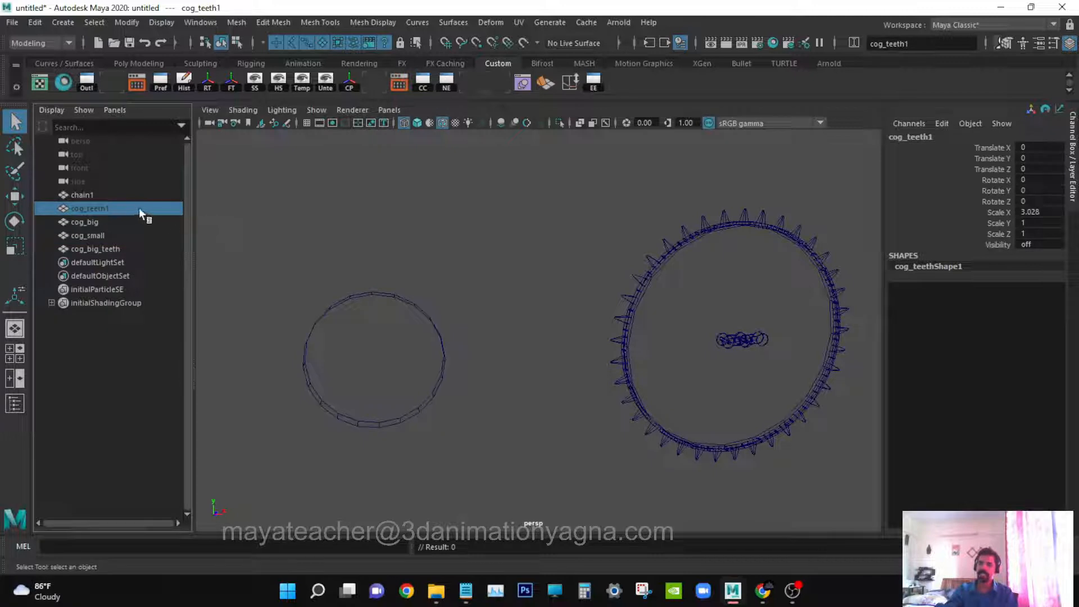
{"action": "key", "text": "ctrl+d"}
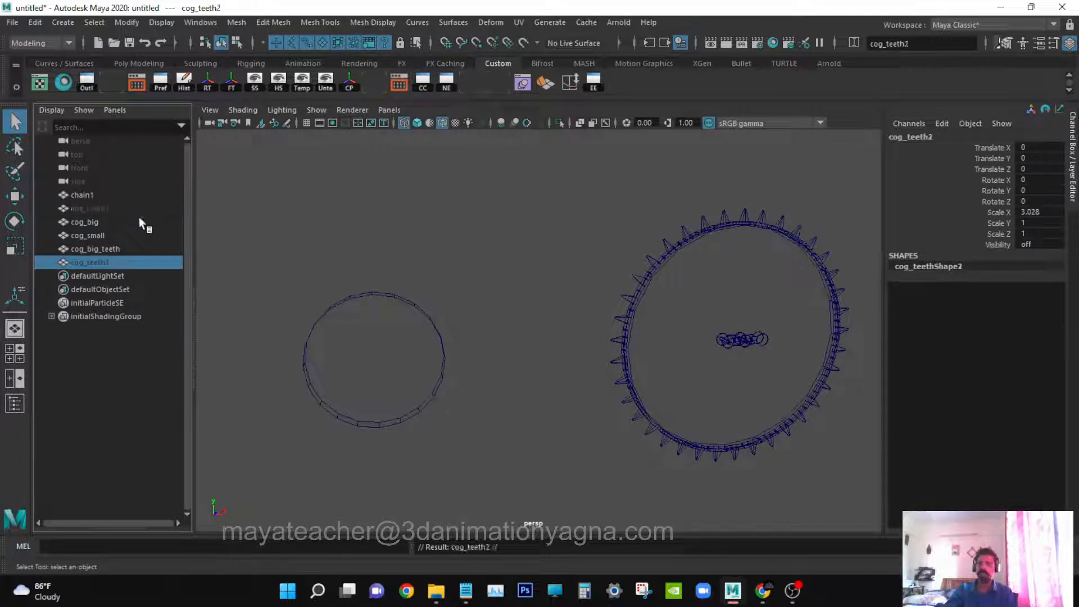
- Unhide the duplicated tooth cog_teeth2 and check where its pivot sits relative to the two wheels
{"action": "double_click", "coordinate": [130, 265]}
{"action": "left_click_drag", "start_coordinate": [298, 288], "coordinate": [286, 281], "text": "alt"}
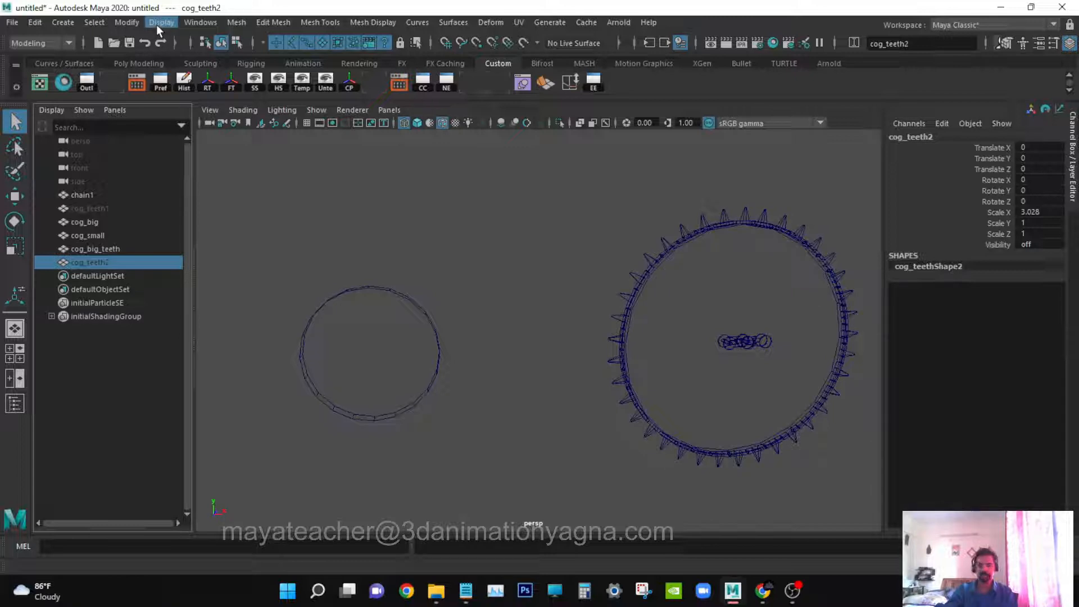
{"action": "key", "text": "shift+h"}
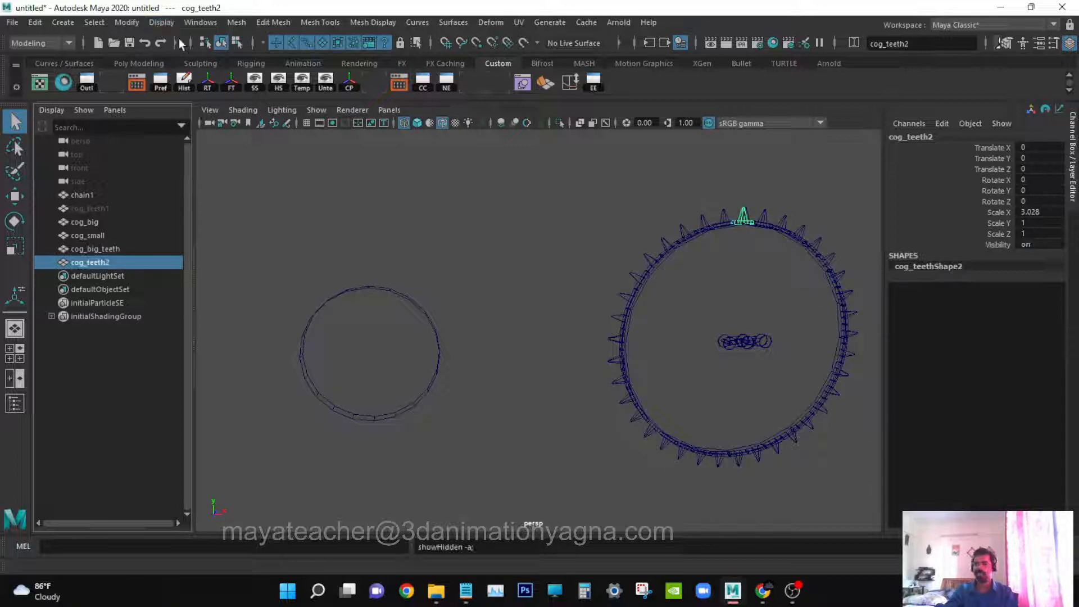
{"action": "left_click_drag", "start_coordinate": [652, 394], "coordinate": [725, 365], "text": "alt"}
{"action": "key", "text": "w"}
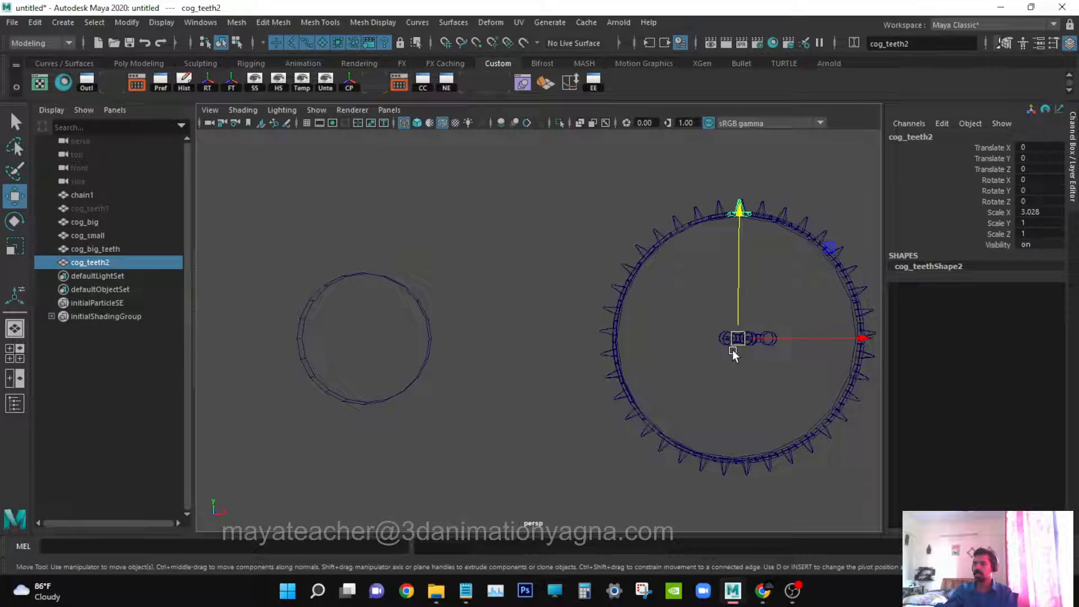
{"action": "left_click_drag", "start_coordinate": [444, 358], "coordinate": [476, 362], "text": "alt"}
{"action": "key", "text": "q"}
{"action": "key", "text": "w"}
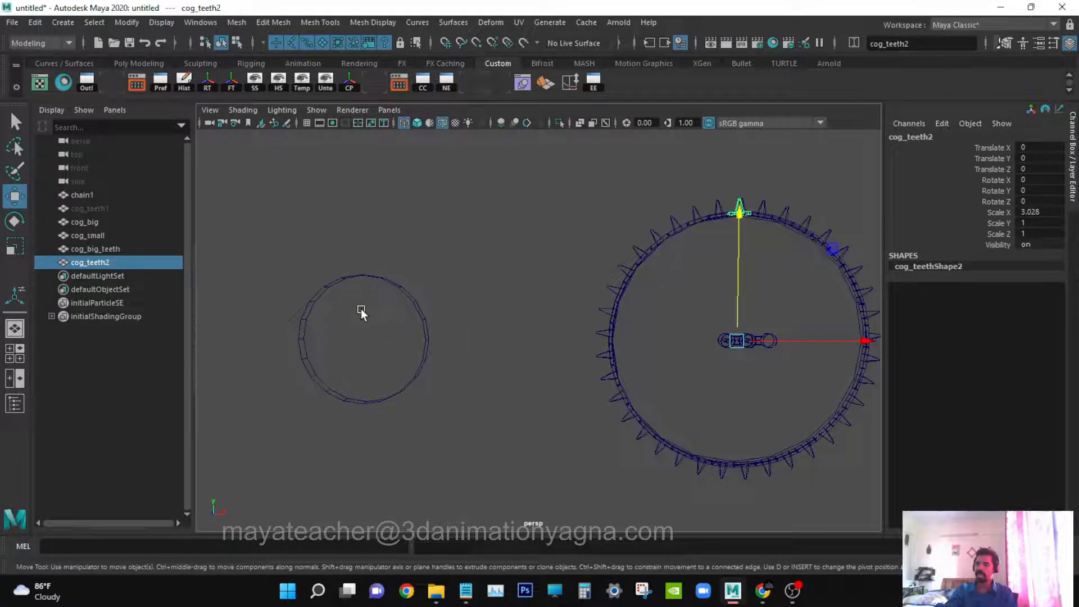
- Point-constrain cog_teeth2 to cog_small so the tooth is centred on the small wheel
{"action": "left_click", "coordinate": [330, 338]}
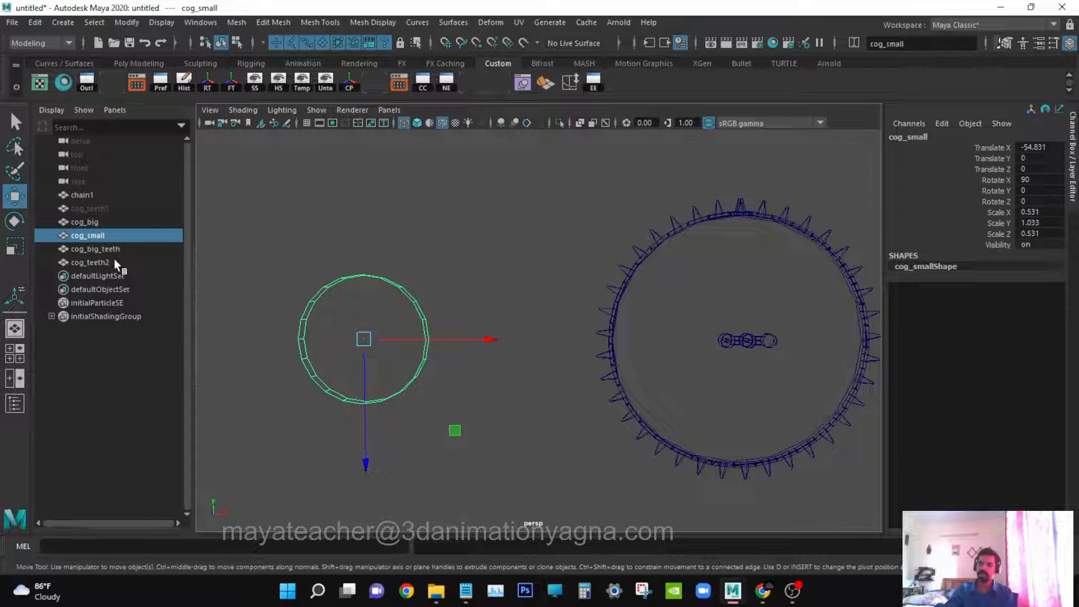
{"action": "key", "text": "q"}
{"action": "left_click_drag", "start_coordinate": [395, 352], "coordinate": [395, 351]}
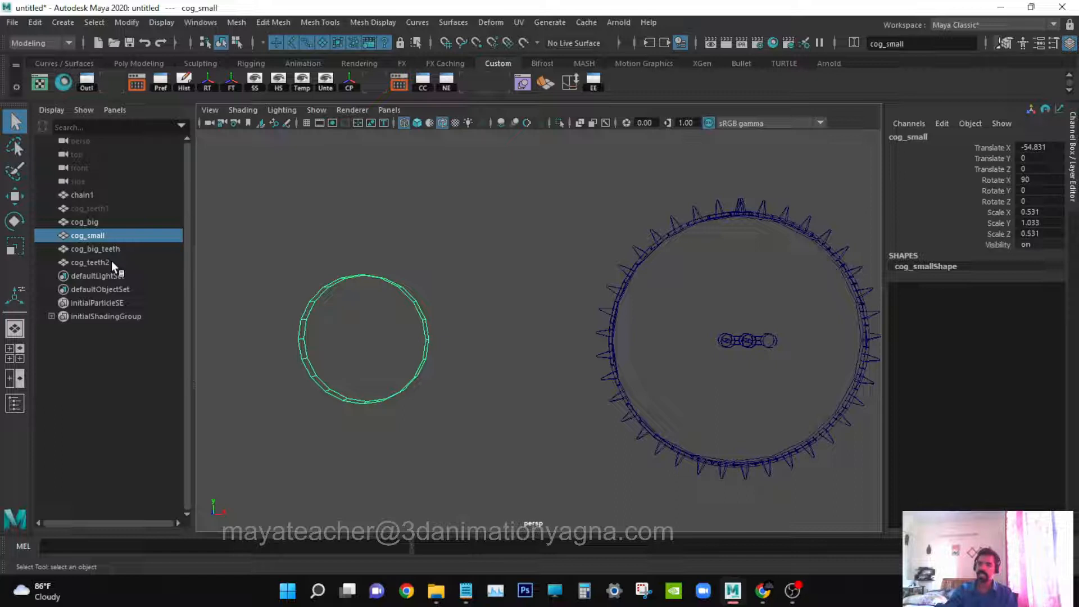
{"action": "left_click", "coordinate": [90, 262], "text": "ctrl"}
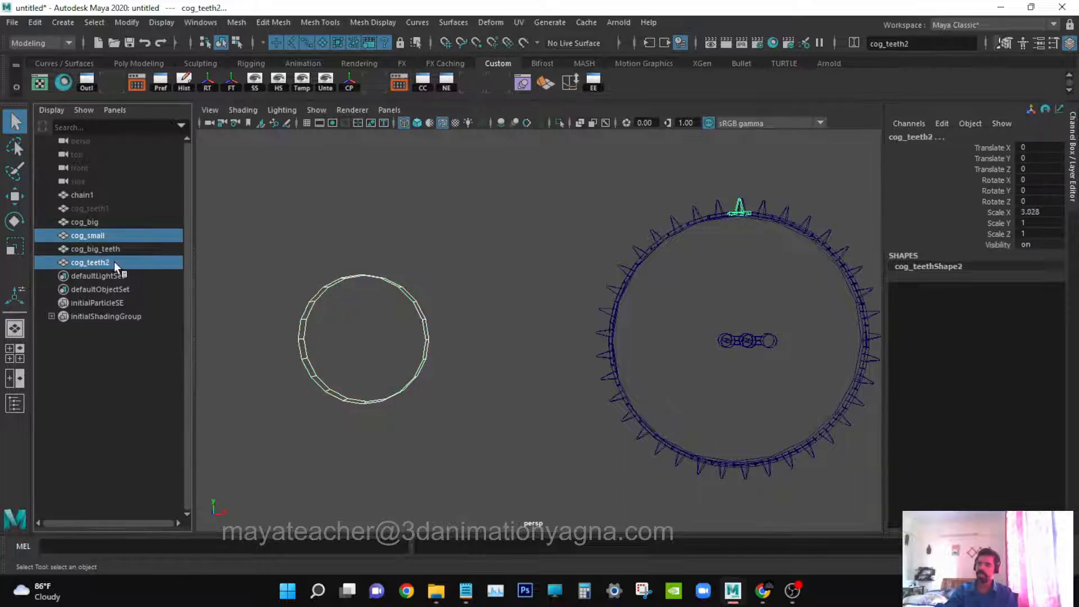
{"action": "left_click", "coordinate": [42, 44]}
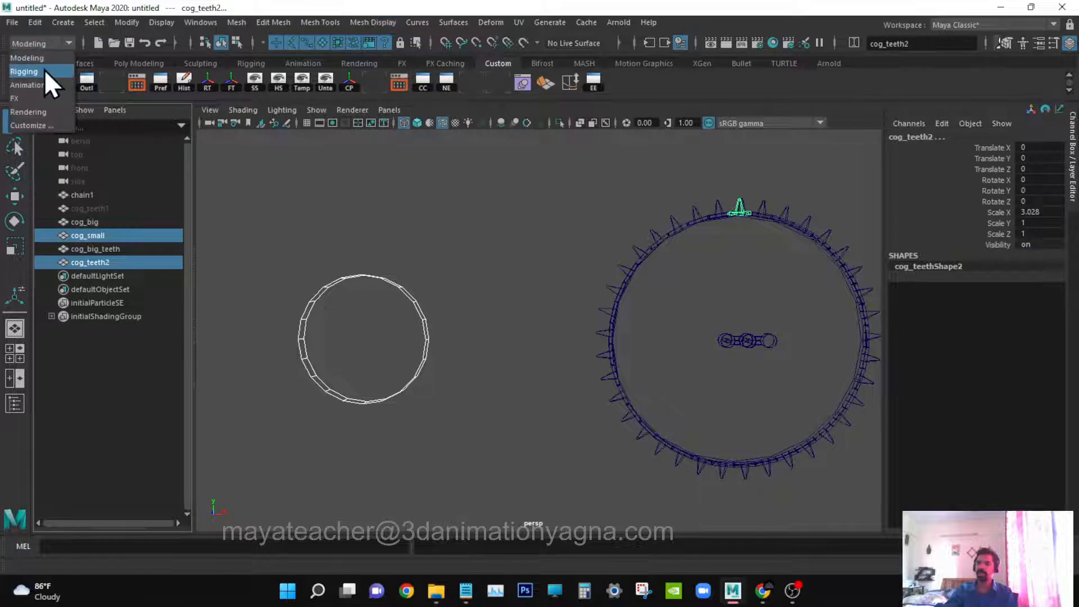
{"action": "left_click", "coordinate": [25, 72]}
{"action": "left_click", "coordinate": [347, 23]}
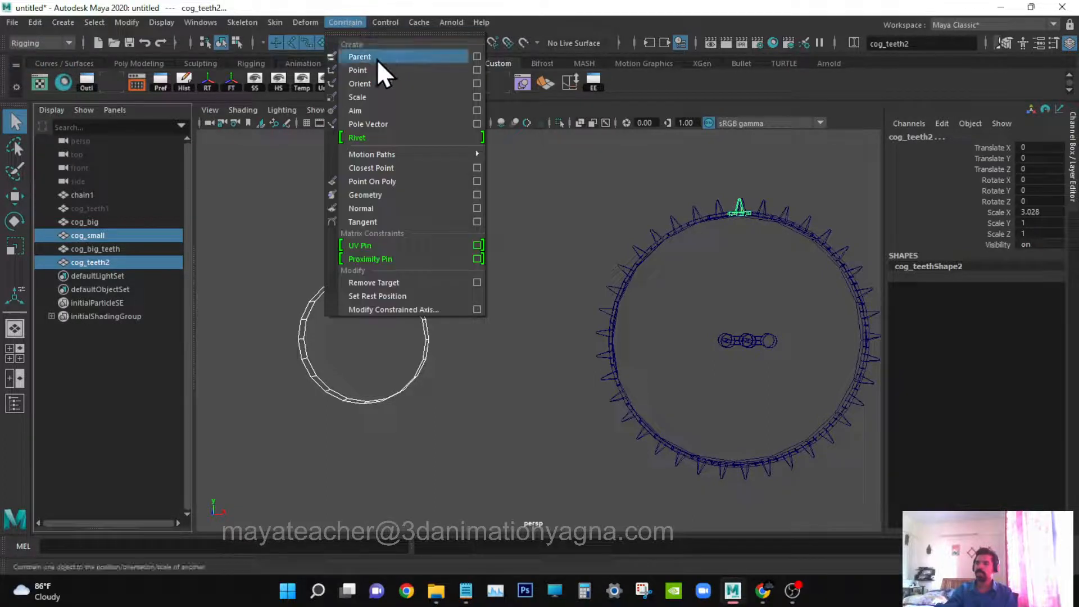
{"action": "left_click", "coordinate": [444, 70]}
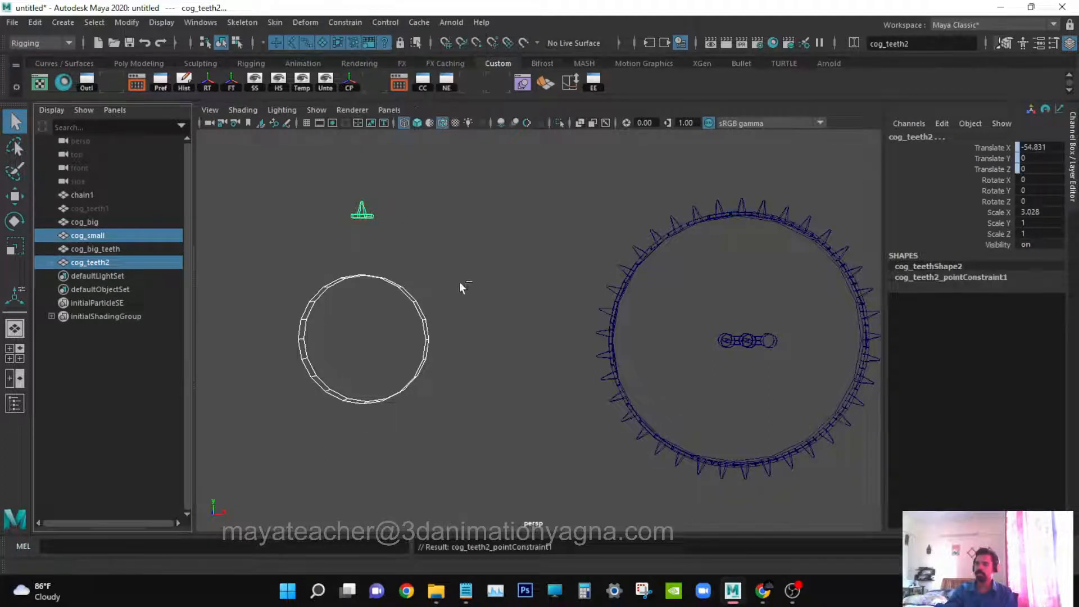
- Delete the point constraint under cog_teeth2, leaving the tooth at its new position
{"action": "left_click", "coordinate": [51, 262]}
{"action": "left_click", "coordinate": [90, 276]}
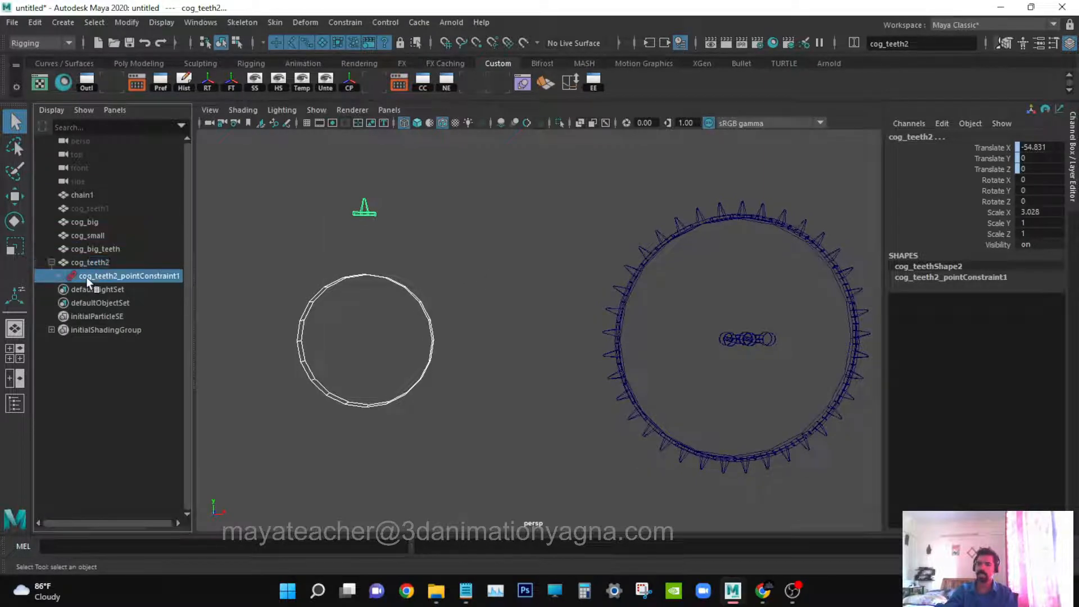
{"action": "key", "text": "Delete"}
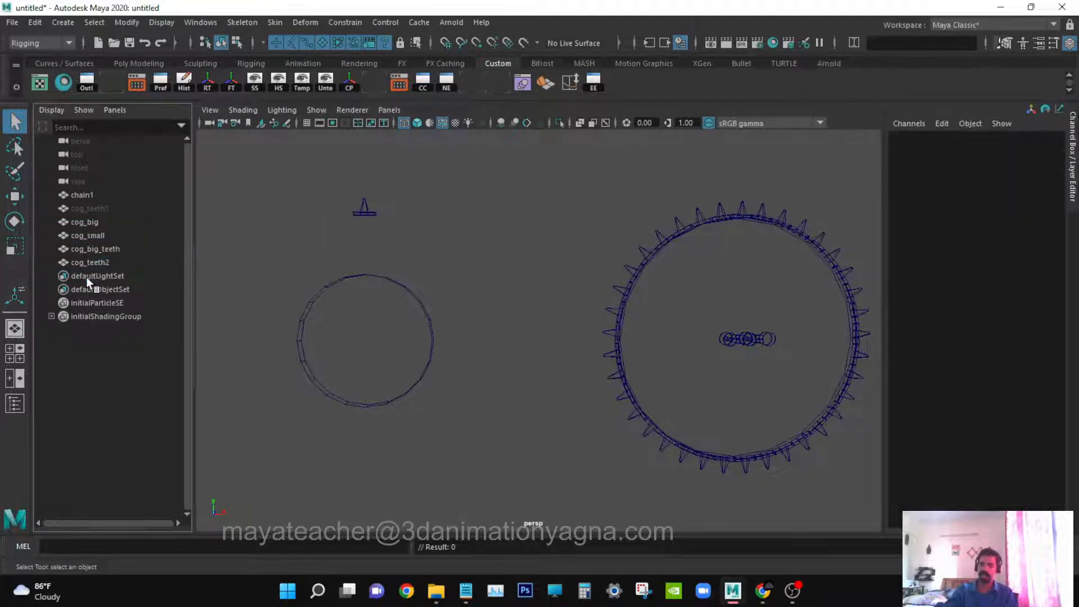
- In the front view, lower all vertices of cog_teeth2 onto the small wheel's upper rim, keeping its pivot at the wheel's centre, and return to object mode
{"action": "left_click", "coordinate": [111, 261]}
{"action": "key", "text": "w"}
{"action": "key", "text": "space"}
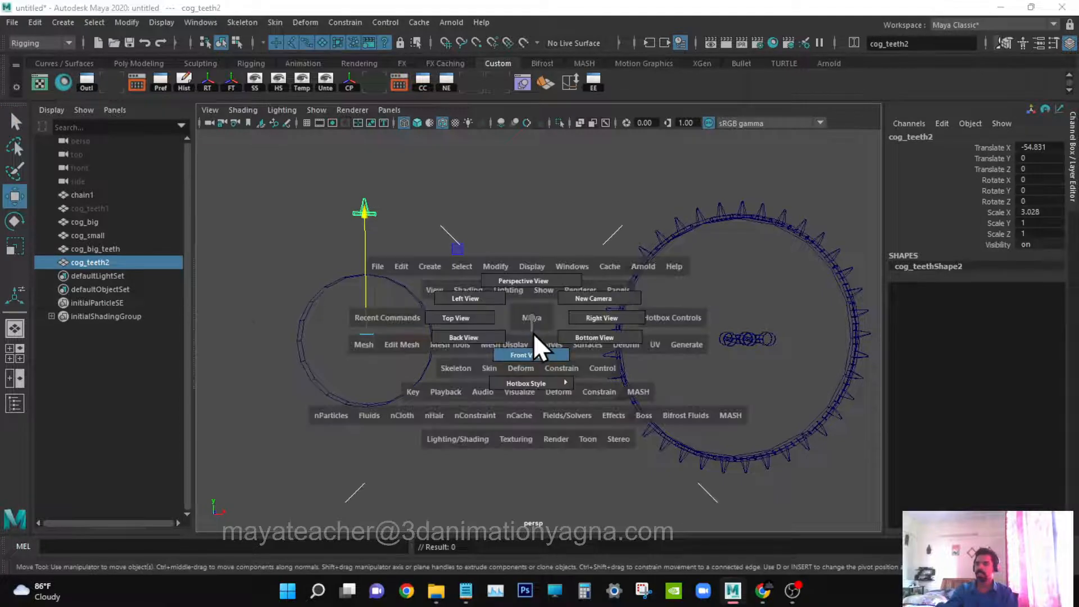
{"action": "left_click_drag", "start_coordinate": [534, 335], "coordinate": [532, 332]}
{"action": "key", "text": "a"}
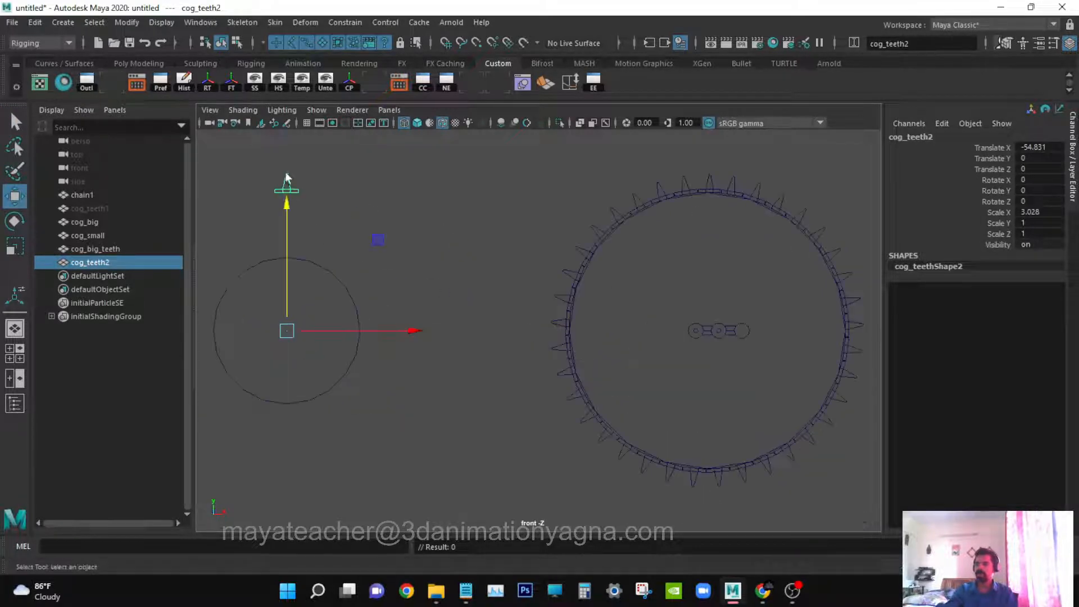
{"action": "key", "text": "q"}
{"action": "right_click_drag", "start_coordinate": [286, 180], "coordinate": [219, 158]}
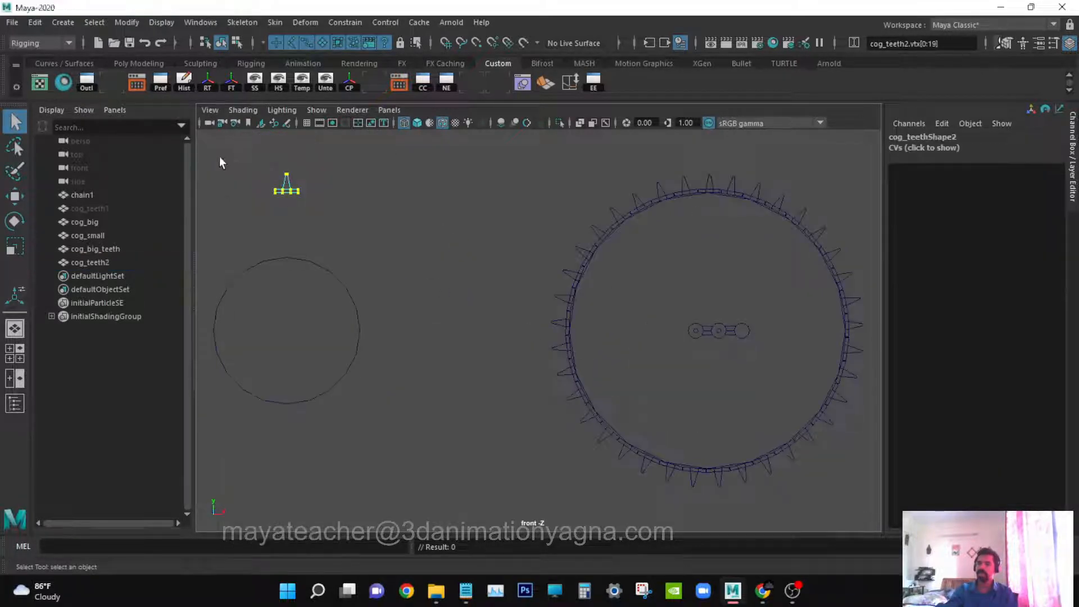
{"action": "key", "text": "w"}
{"action": "left_click_drag", "start_coordinate": [304, 164], "coordinate": [315, 203]}
{"action": "key", "text": "f"}
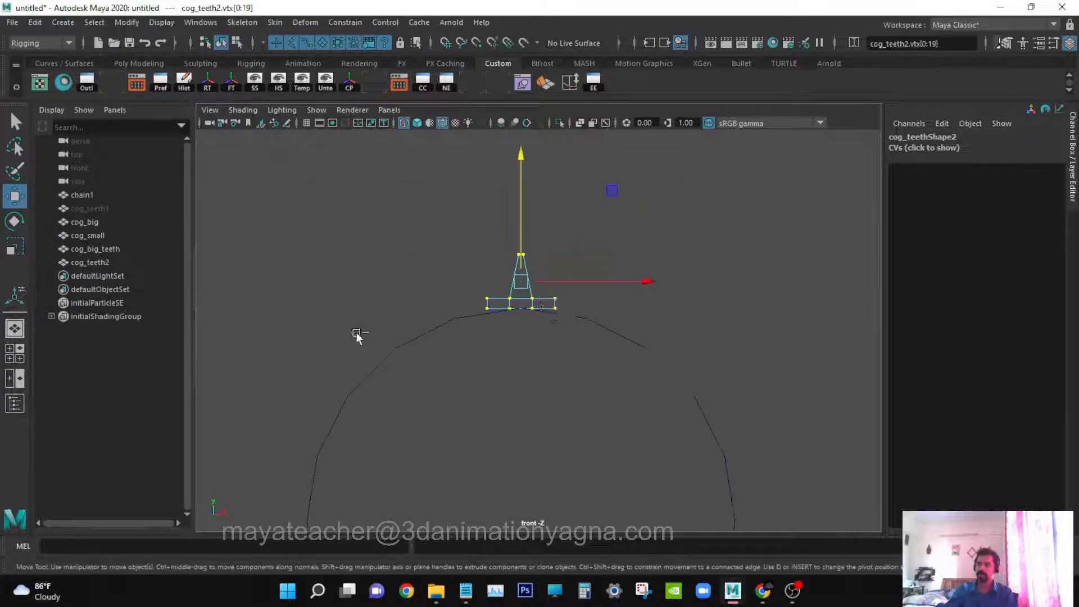
{"action": "left_click_drag", "start_coordinate": [522, 217], "coordinate": [521, 212]}
{"action": "key", "text": "a"}
{"action": "key", "text": "q"}
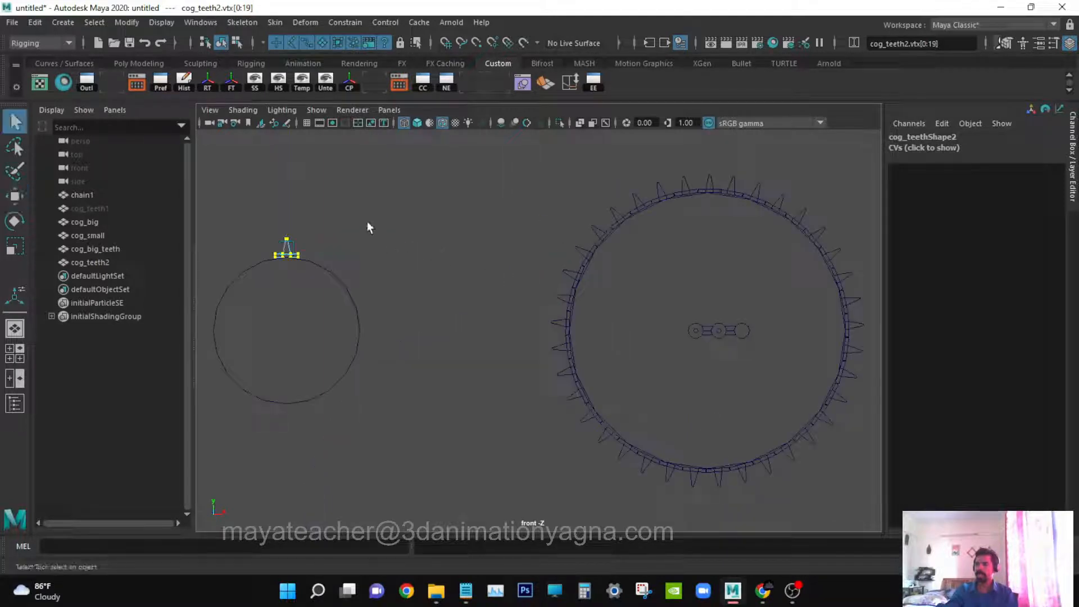
{"action": "key", "text": "F8"}
{"action": "key", "text": "w"}
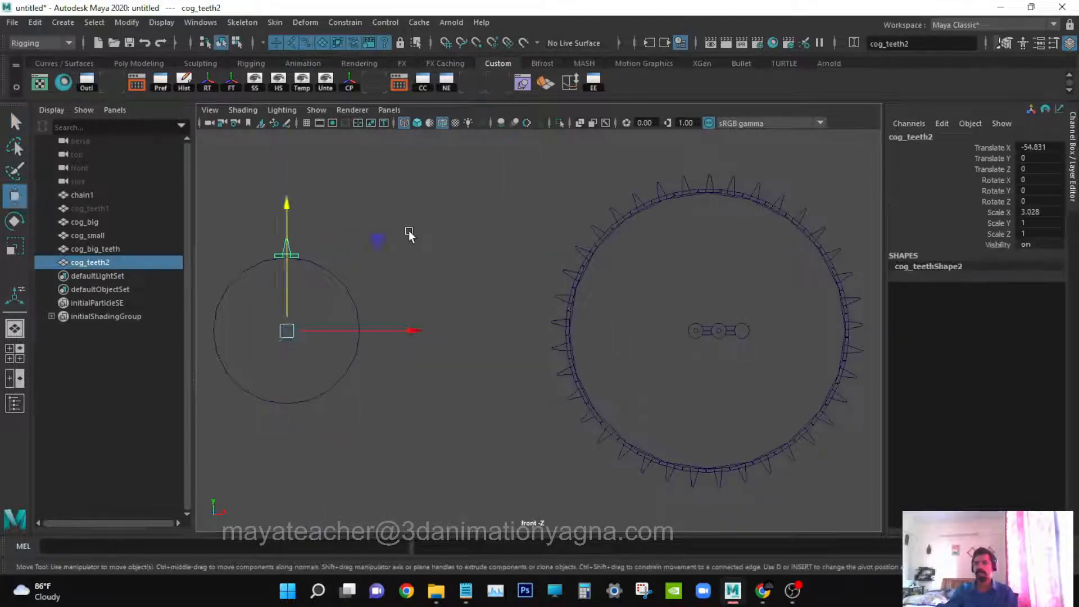
- Open the Duplicate Special options for cog_teeth2 with the small wheel in view
{"action": "middle_click_drag", "start_coordinate": [360, 320], "coordinate": [447, 340], "text": "alt"}
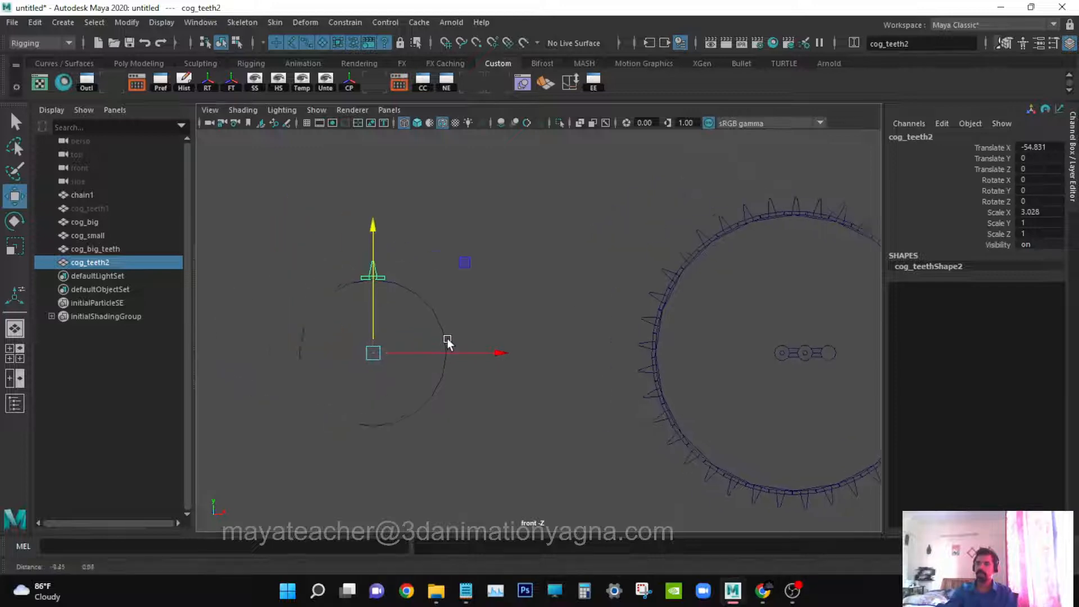
{"action": "key", "text": "q"}
{"action": "left_click", "coordinate": [34, 22]}
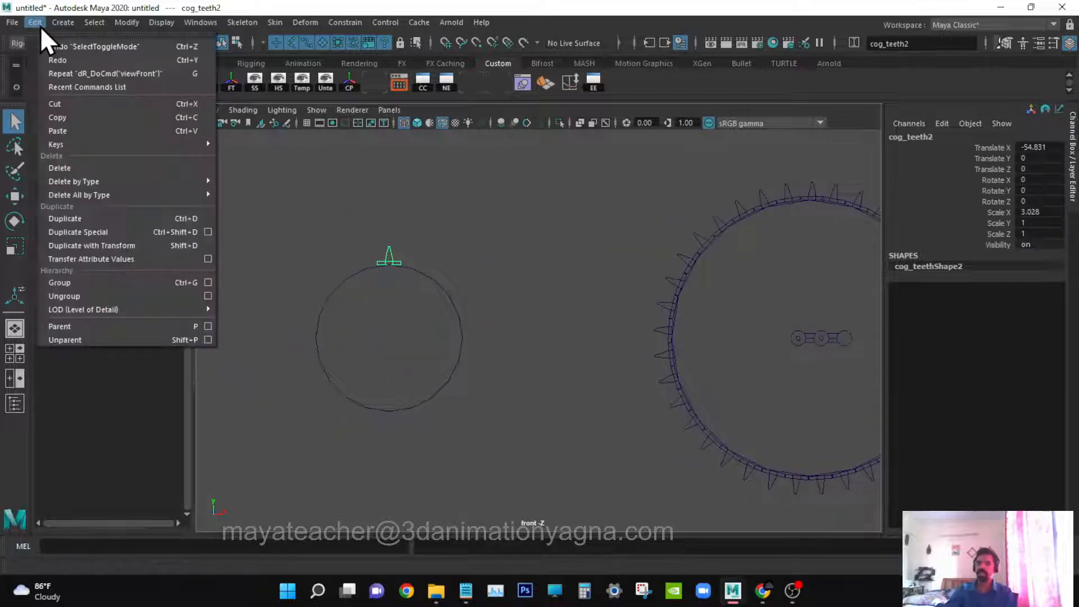
{"action": "left_click", "coordinate": [209, 231]}
{"action": "middle_click_drag", "start_coordinate": [421, 415], "coordinate": [395, 429], "text": "alt"}
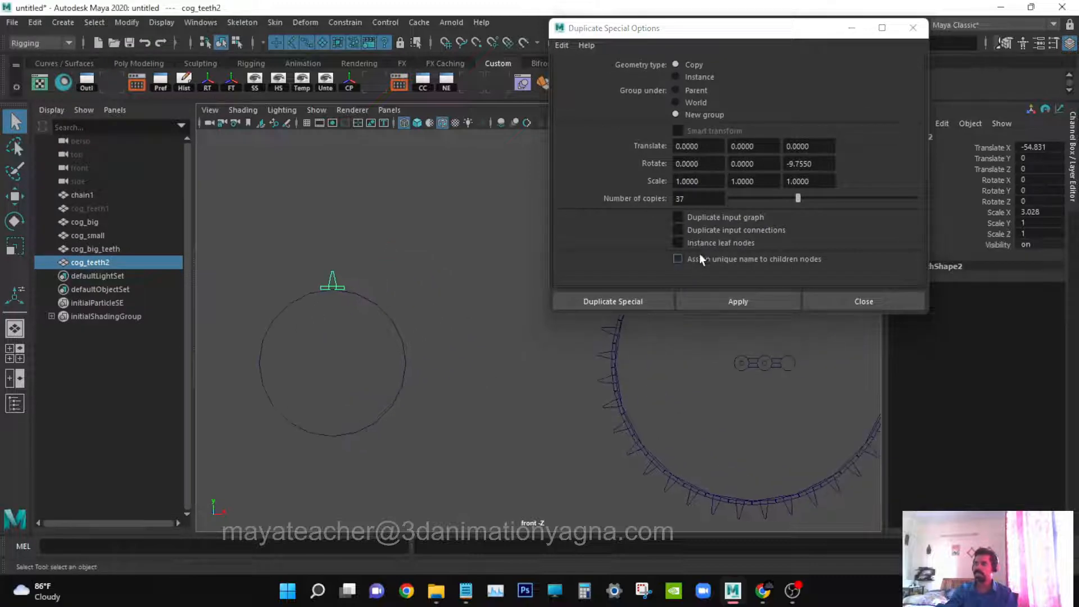
{"action": "left_click_drag", "start_coordinate": [821, 164], "coordinate": [769, 168]}
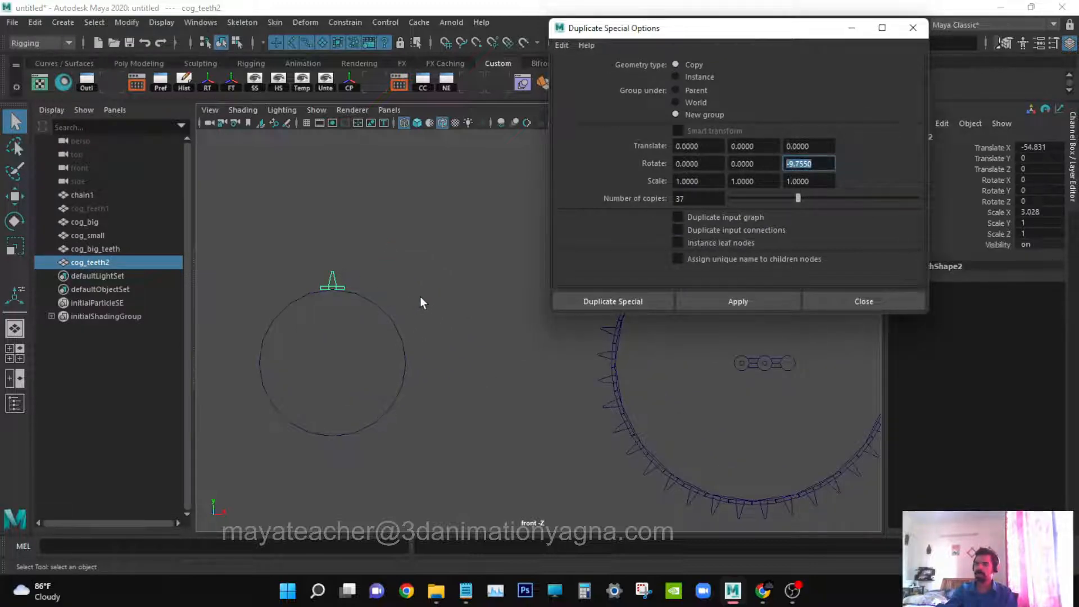
{"action": "middle_click_drag", "start_coordinate": [420, 296], "coordinate": [541, 282], "text": "alt"}
{"action": "scroll", "coordinate": [396, 310], "scroll_direction": "up", "scroll_amount": 2}
{"action": "scroll", "coordinate": [458, 295], "scroll_direction": "up", "scroll_amount": 3}
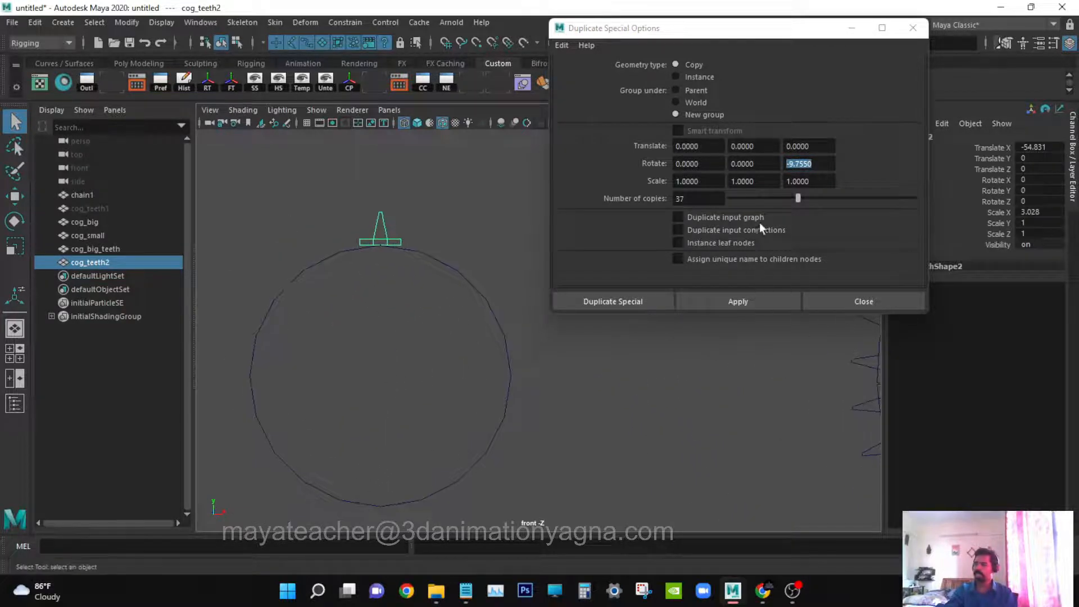
- Try duplicating cog_teeth2 as 5 copies with a Z rotation of -9.755, check their spacing, and undo the copies
{"action": "left_click_drag", "start_coordinate": [797, 198], "coordinate": [744, 199]}
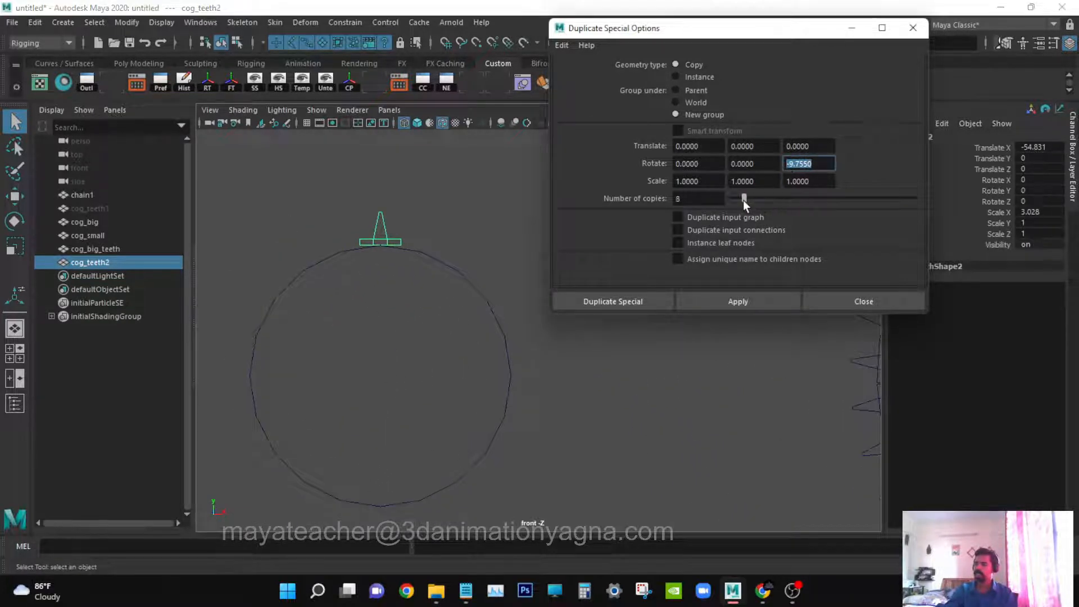
{"action": "left_click", "coordinate": [718, 302]}
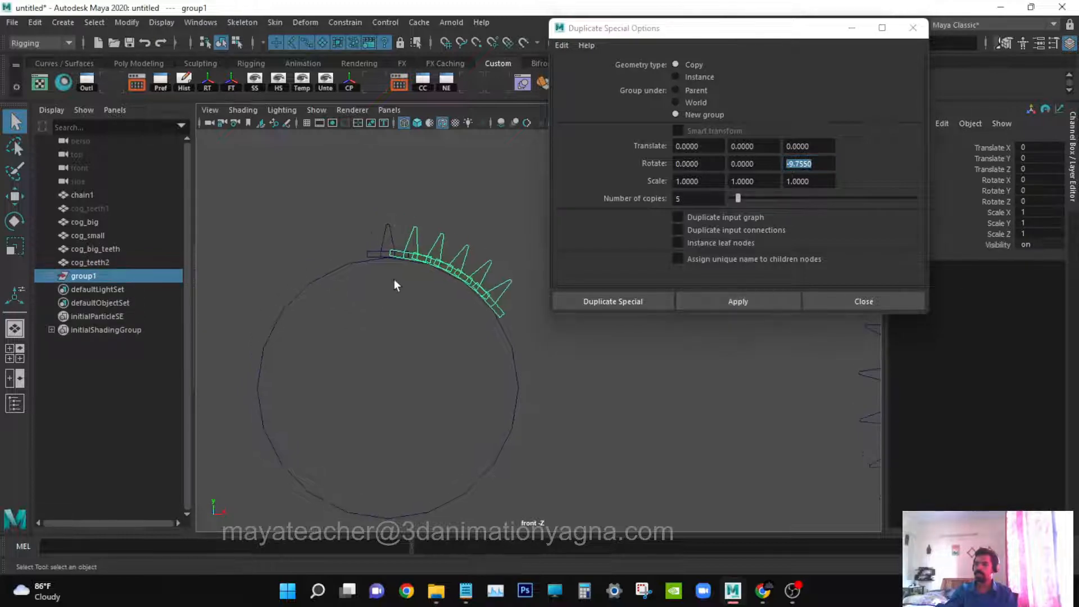
{"action": "left_click_drag", "start_coordinate": [361, 198], "coordinate": [395, 224], "text": "ctrl+alt"}
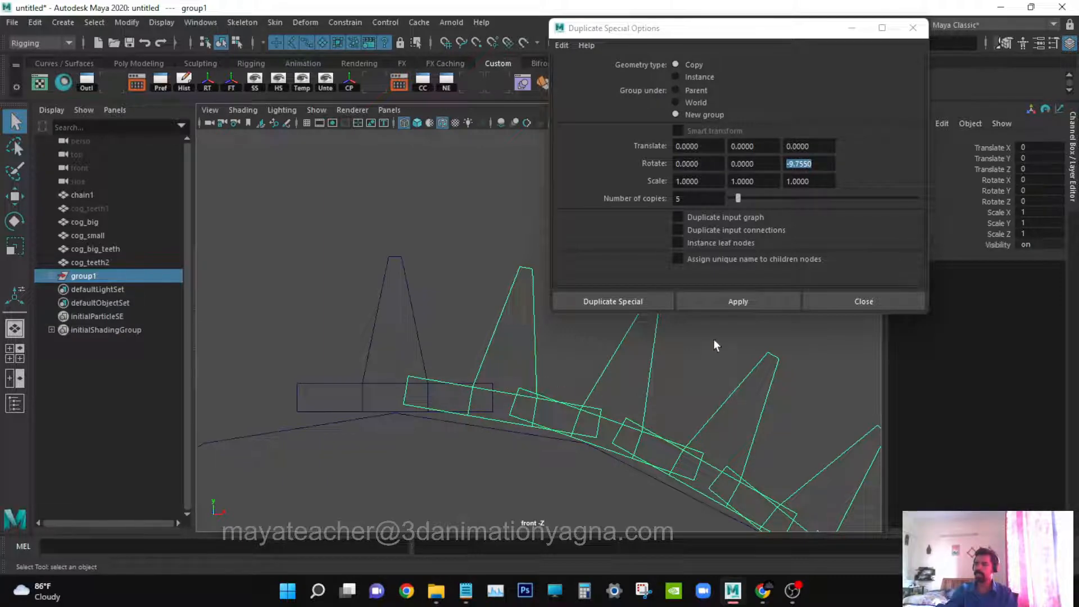
{"action": "middle_click_drag", "start_coordinate": [477, 342], "coordinate": [463, 339], "text": "alt"}
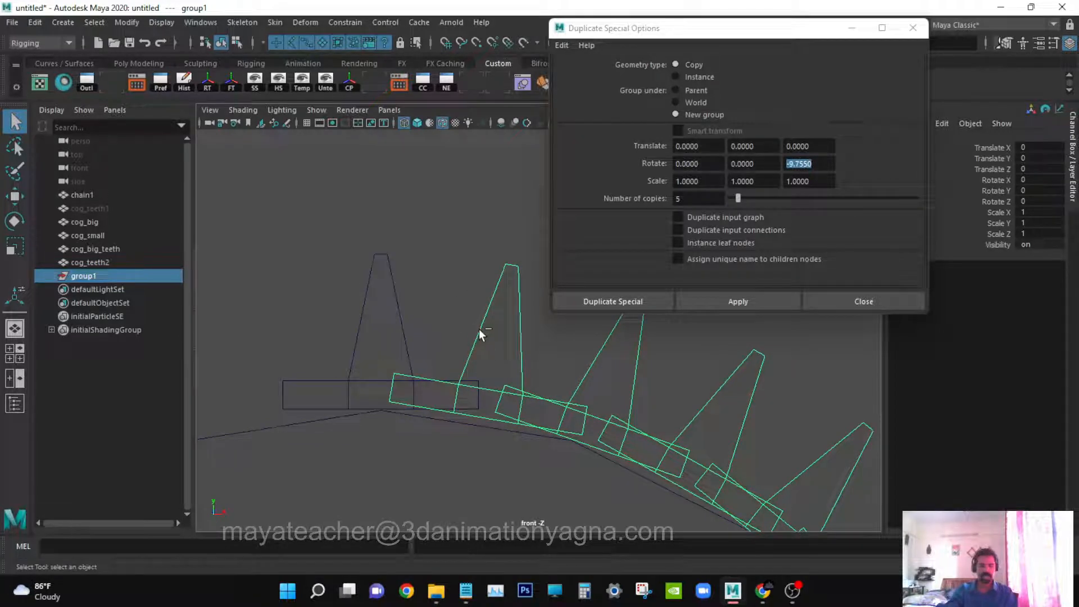
{"action": "key", "text": "ctrl+z"}
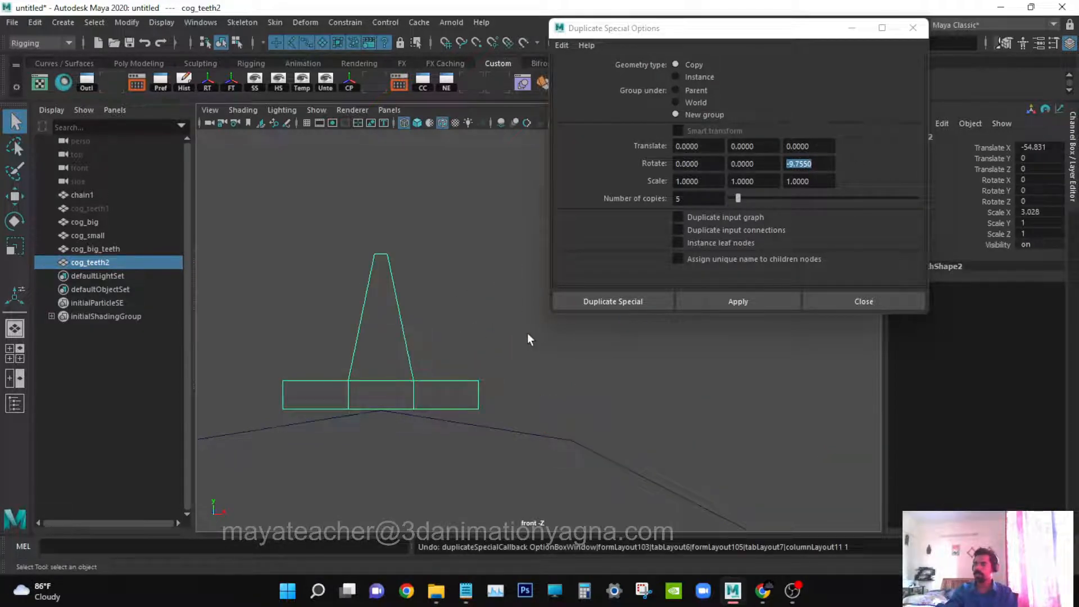
- Duplicate cog_teeth2 and rotate the copy about Z to -18.598 so its base sits just beside the original tooth's base
{"action": "key", "text": "ctrl+d"}
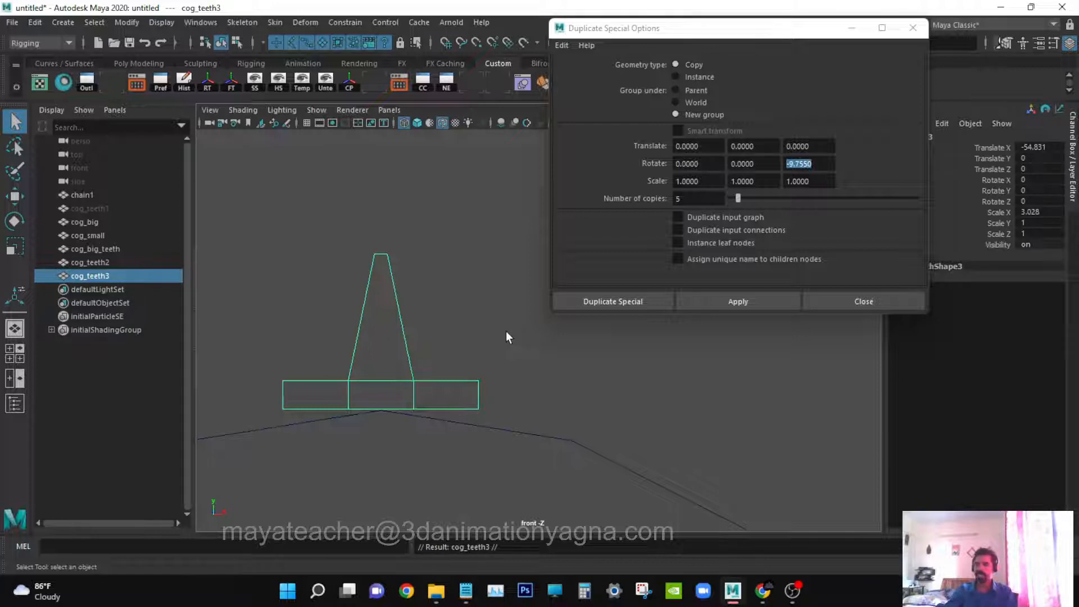
{"action": "key", "text": "e"}
{"action": "left_click", "coordinate": [996, 201]}
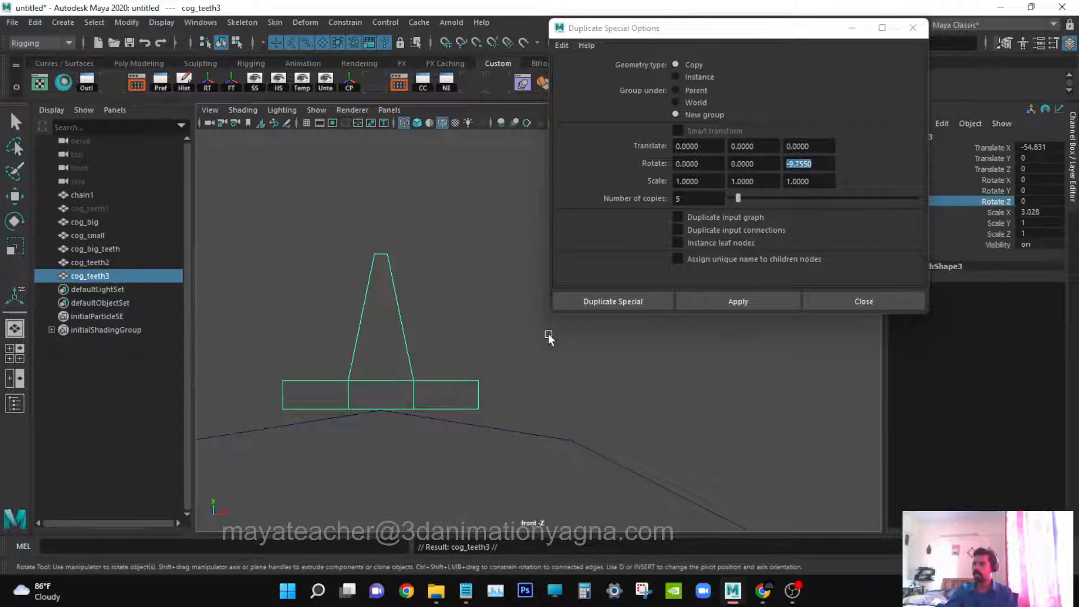
{"action": "middle_click_drag", "start_coordinate": [568, 364], "coordinate": [601, 375]}
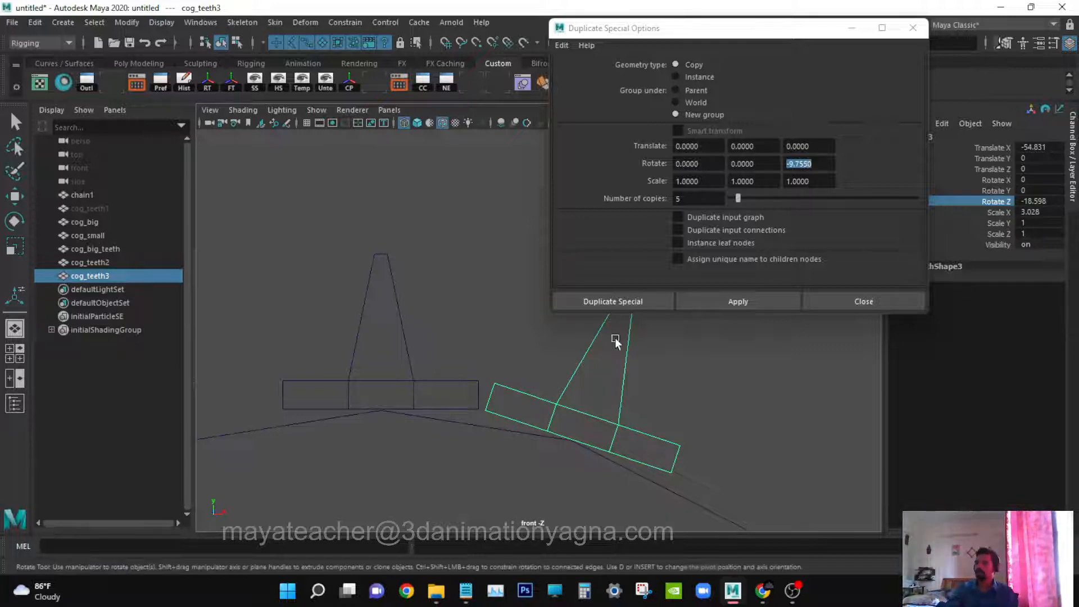
{"action": "middle_click_drag", "start_coordinate": [631, 360], "coordinate": [636, 362], "text": "alt"}
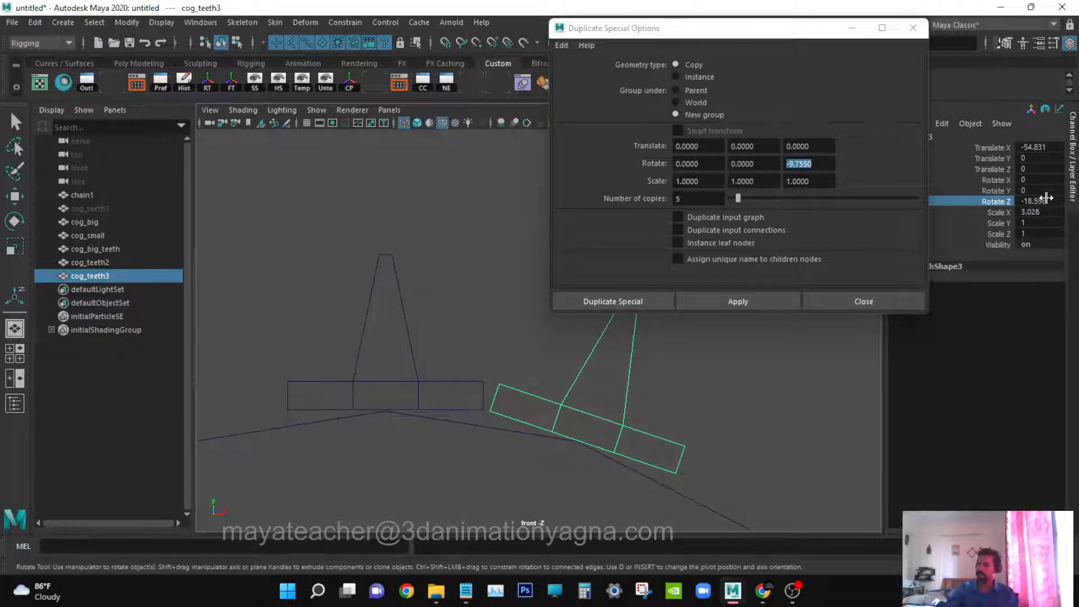
- Copy the test tooth's Rotate Z value and undo the test duplicate, returning to cog_teeth2
{"action": "double_click", "coordinate": [1039, 201]}
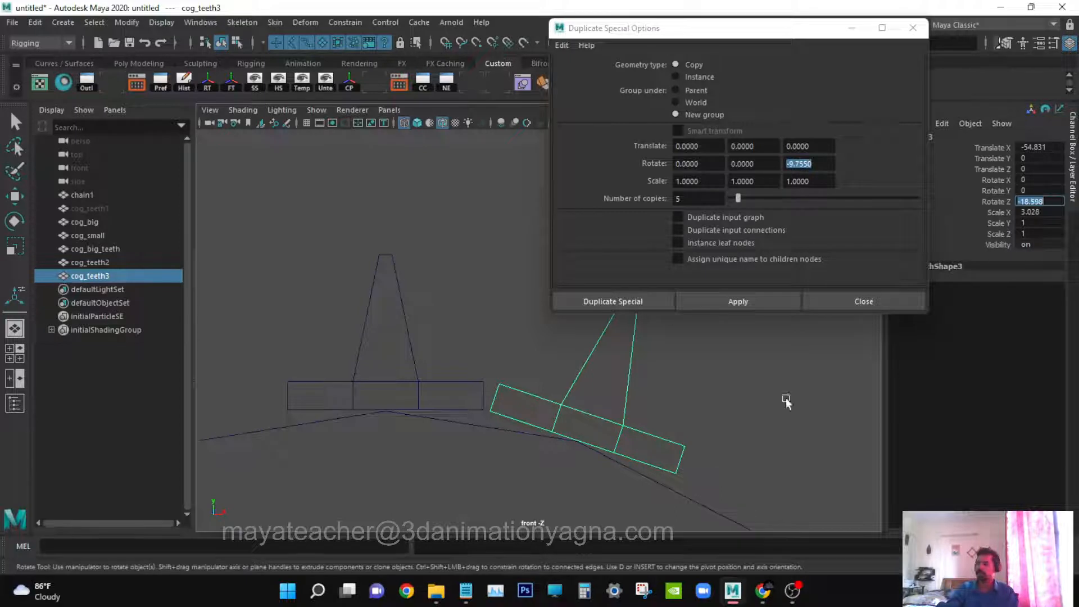
{"action": "key", "text": "Return"}
{"action": "key", "text": "e"}
{"action": "key", "text": "ctrl+z"}
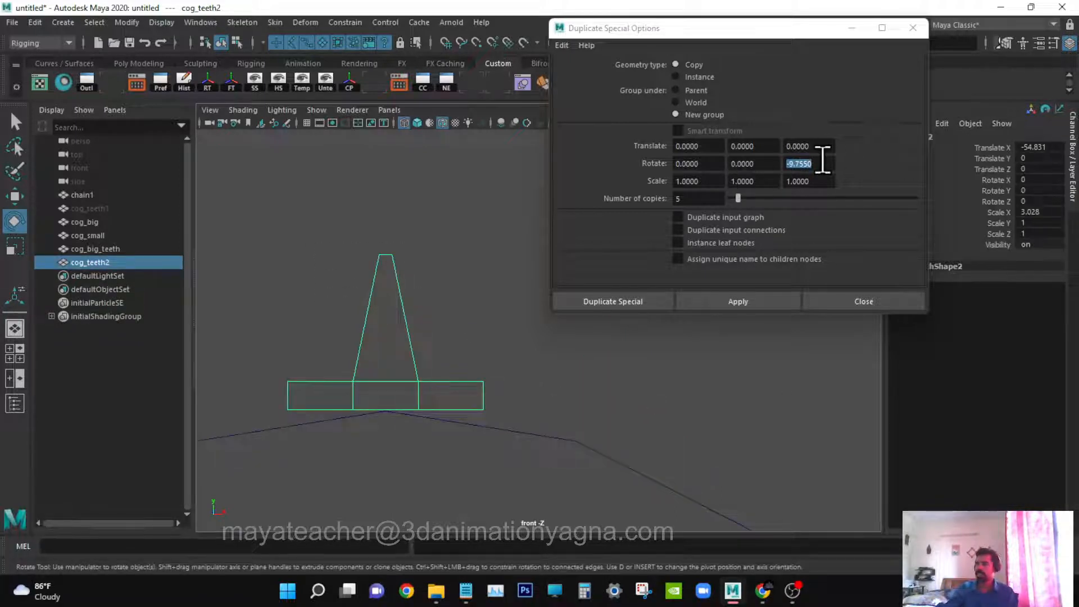
- Set the Duplicate Special Z rotation to -18.598
{"action": "left_click", "coordinate": [816, 164]}
{"action": "type", "text": "-18.598"}
{"action": "key", "text": "Return"}
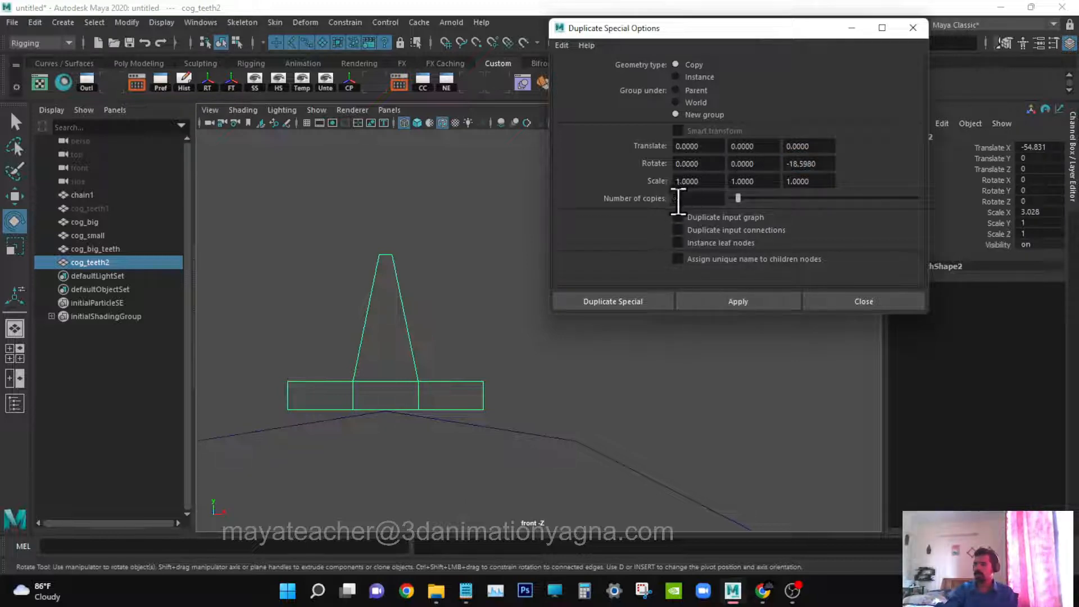
- Try duplicating cog_teeth2 as 5 copies with a Z rotation of -18.598, check their spacing along the rim, and undo the copies
{"action": "left_click", "coordinate": [709, 304]}
{"action": "middle_click_drag", "start_coordinate": [590, 404], "coordinate": [550, 405], "text": "alt"}
{"action": "scroll", "coordinate": [562, 433], "scroll_direction": "down", "scroll_amount": 3}
{"action": "middle_click_drag", "start_coordinate": [574, 465], "coordinate": [473, 375], "text": "alt"}
{"action": "middle_click_drag", "start_coordinate": [571, 426], "coordinate": [485, 308], "text": "alt"}
{"action": "scroll", "coordinate": [548, 379], "scroll_direction": "down", "scroll_amount": 2}
{"action": "scroll", "coordinate": [552, 386], "scroll_direction": "down", "scroll_amount": 1}
{"action": "middle_click_drag", "start_coordinate": [552, 414], "coordinate": [486, 446], "text": "alt"}
{"action": "scroll", "coordinate": [510, 424], "scroll_direction": "down", "scroll_amount": 1}
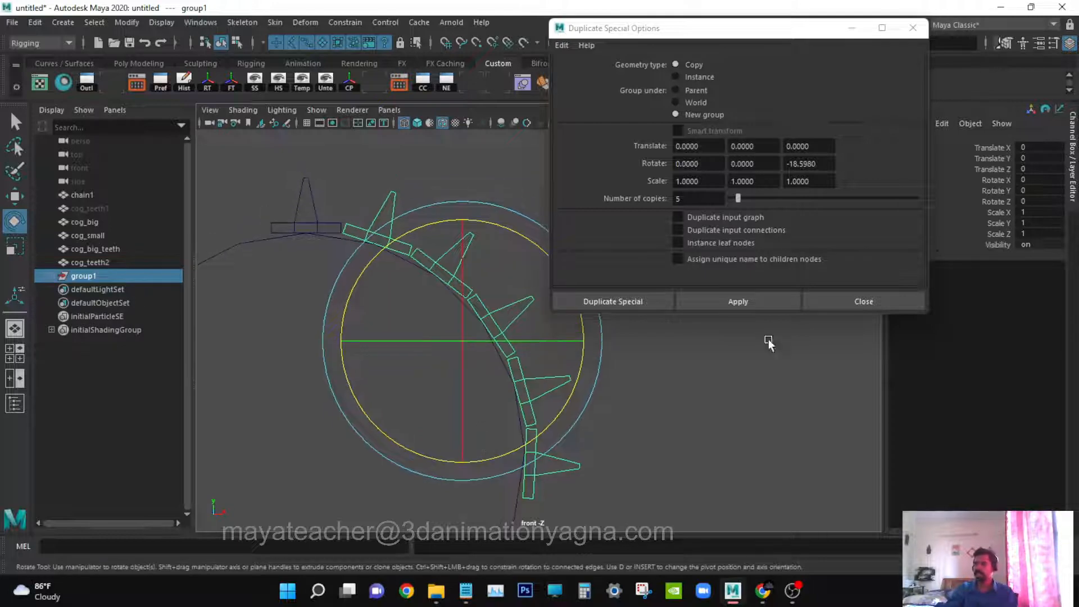
{"action": "key", "text": "ctrl+z"}
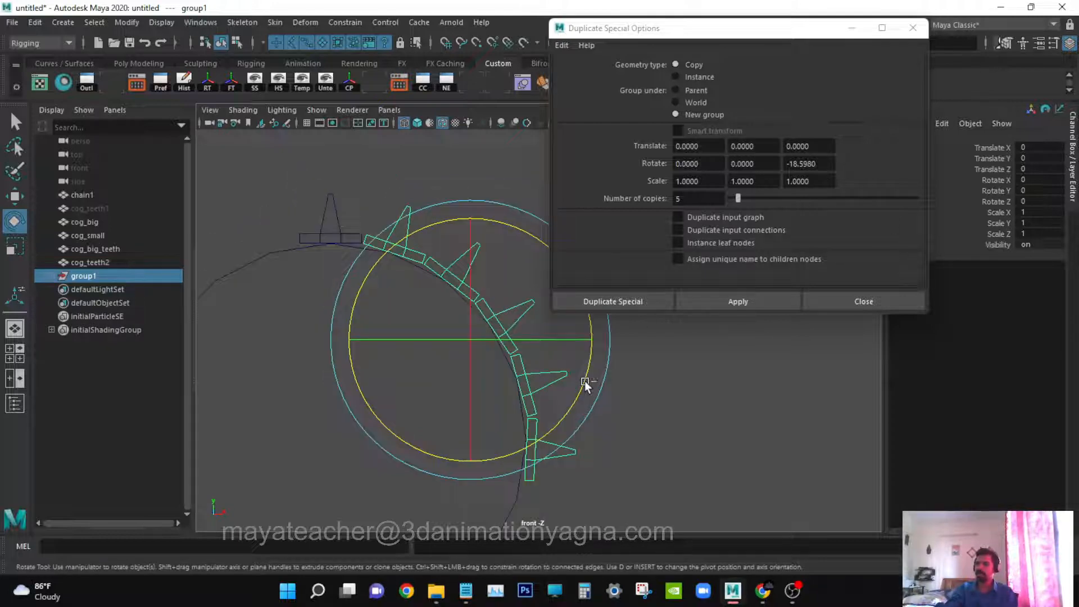
{"action": "key", "text": "ctrl+z"}
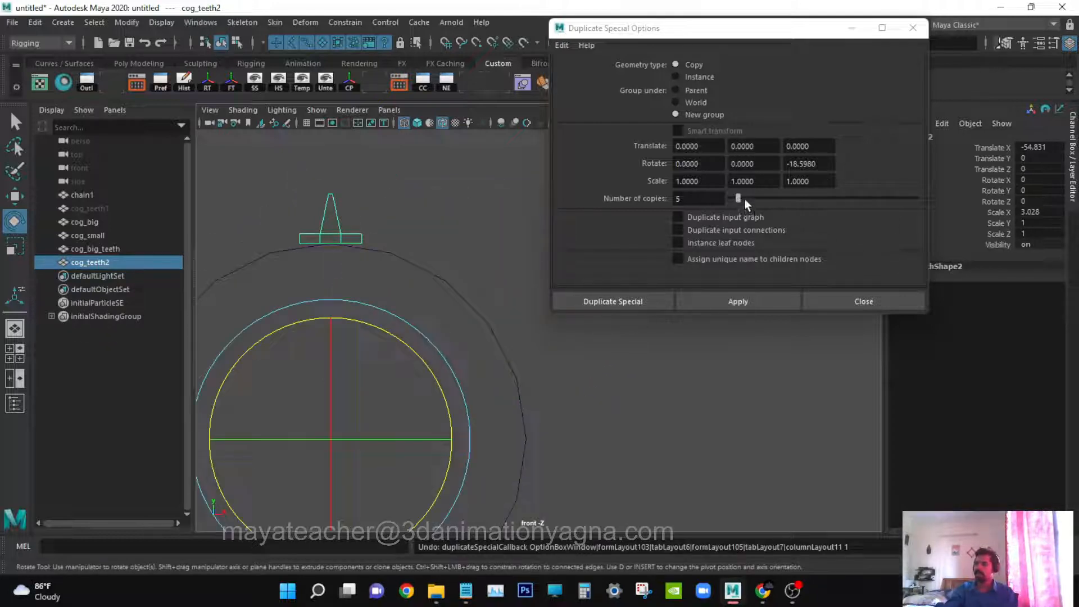
- Try duplicating cog_teeth2 as 15 copies around the small wheel's rim, and undo the copies
{"action": "middle_click_drag", "start_coordinate": [631, 367], "coordinate": [656, 346], "text": "alt"}
{"action": "right_click_drag", "start_coordinate": [656, 346], "coordinate": [571, 384], "text": "alt"}
{"action": "middle_click_drag", "start_coordinate": [619, 381], "coordinate": [608, 331], "text": "alt"}
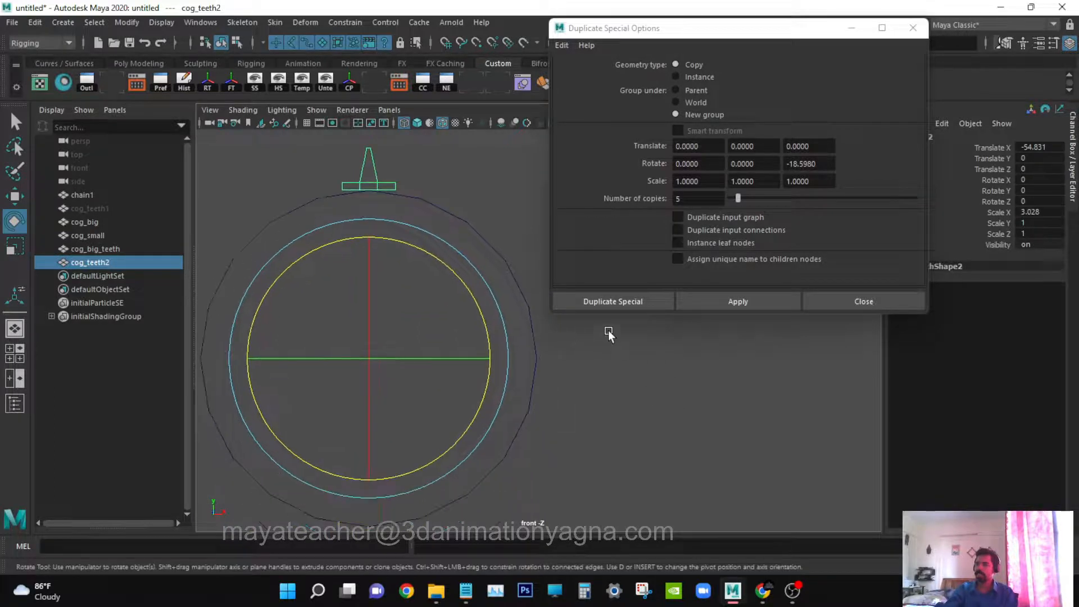
{"action": "left_click_drag", "start_coordinate": [737, 198], "coordinate": [774, 199]}
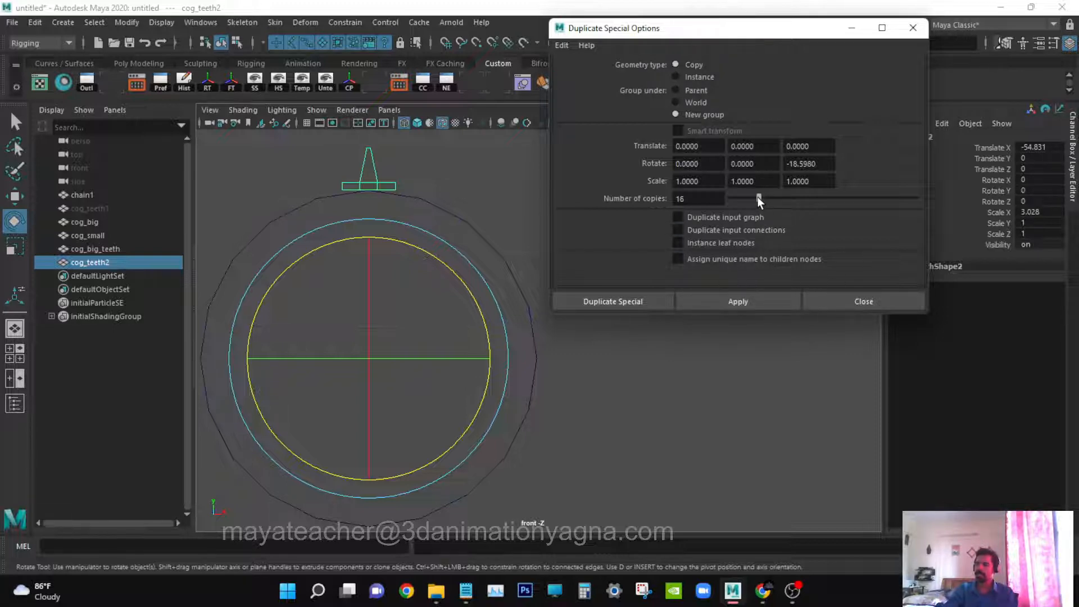
{"action": "left_click", "coordinate": [728, 303]}
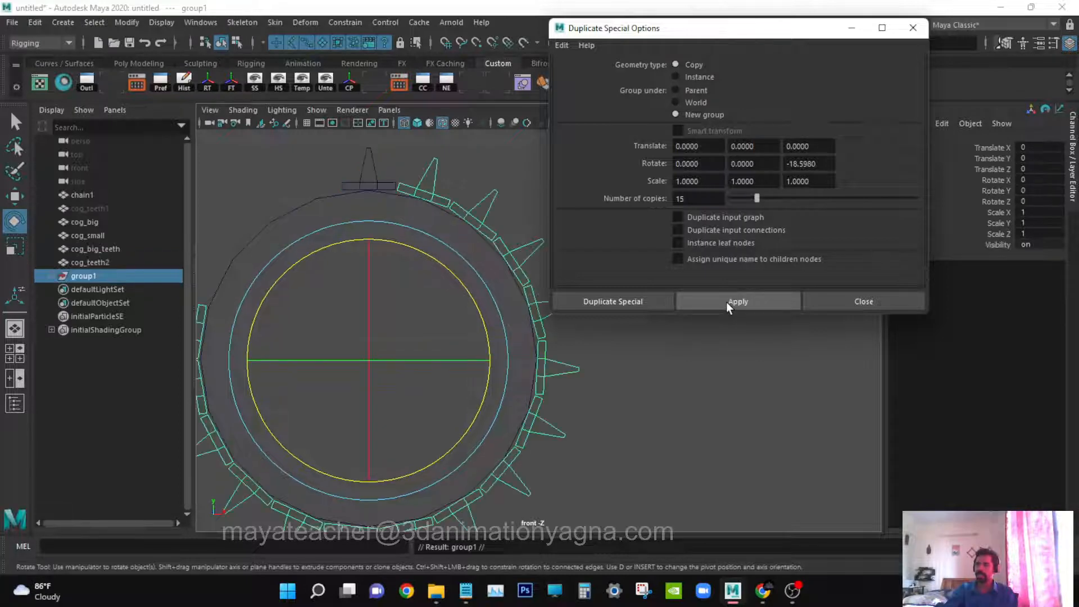
{"action": "key", "text": "ctrl+z"}
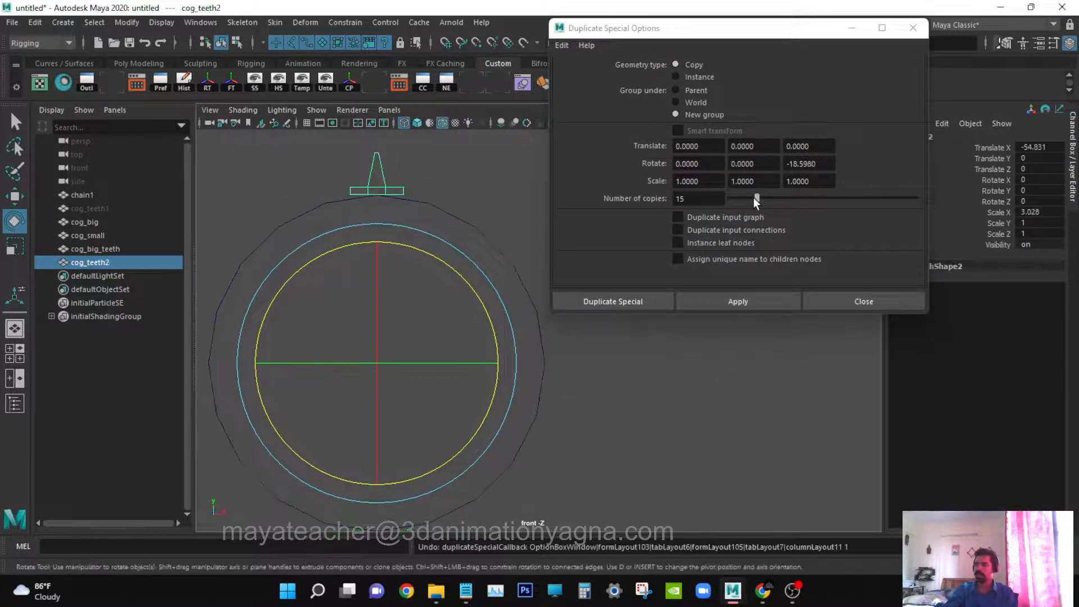
- Try duplicating cog_teeth2 as 19 copies with the -18.598 Z rotation, and undo the copies
{"action": "left_click_drag", "start_coordinate": [757, 199], "coordinate": [764, 198]}
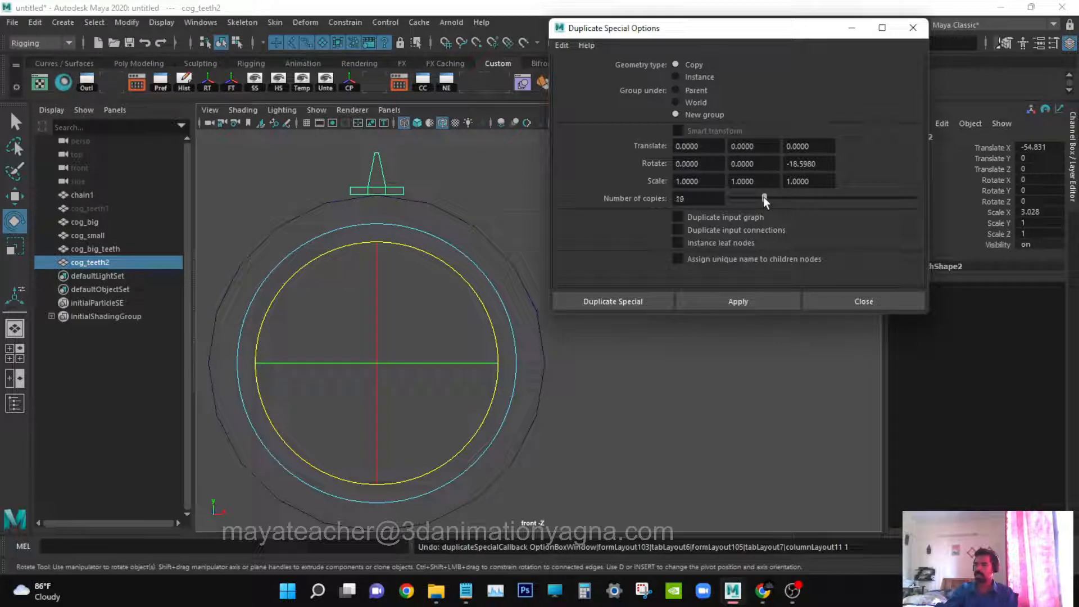
{"action": "left_click", "coordinate": [735, 303]}
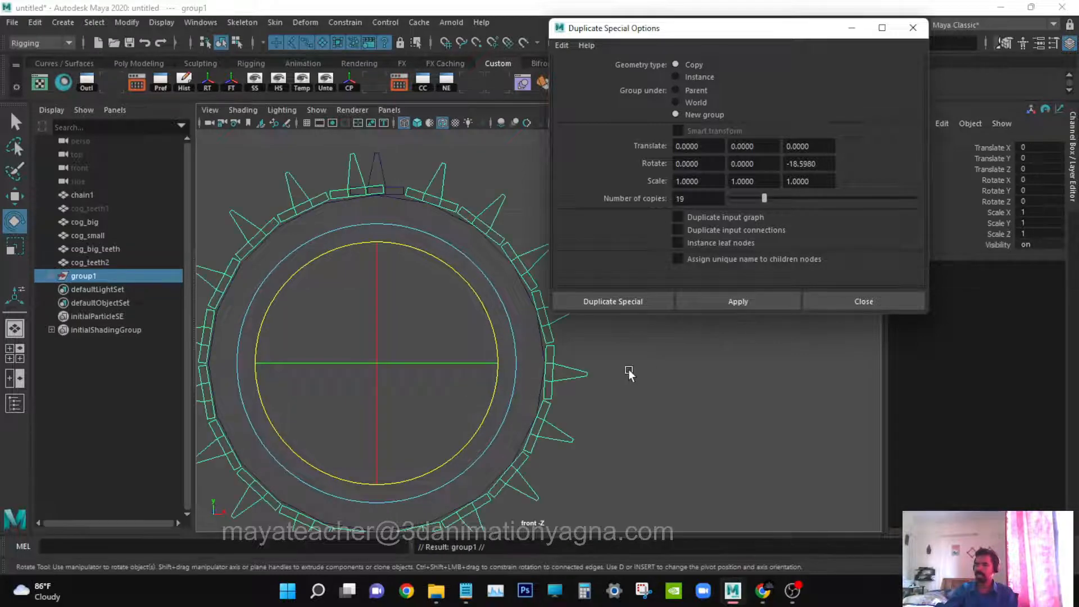
{"action": "key", "text": "ctrl+z"}
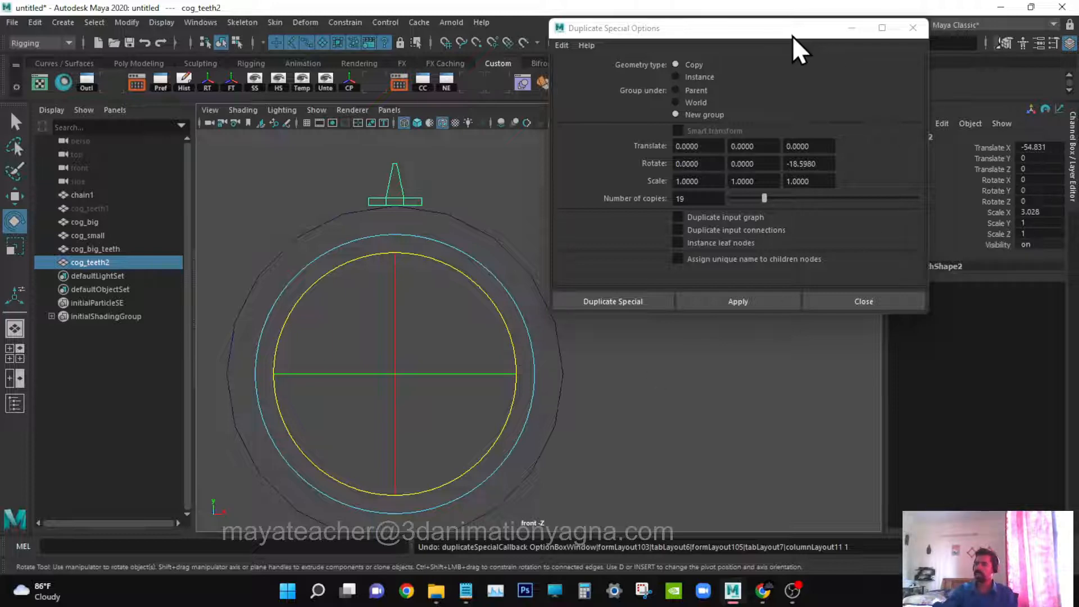
- Try duplicating cog_teeth2 as 20 copies with the -18.598 Z rotation, and undo the copies
{"action": "left_click_drag", "start_coordinate": [792, 35], "coordinate": [801, 32]}
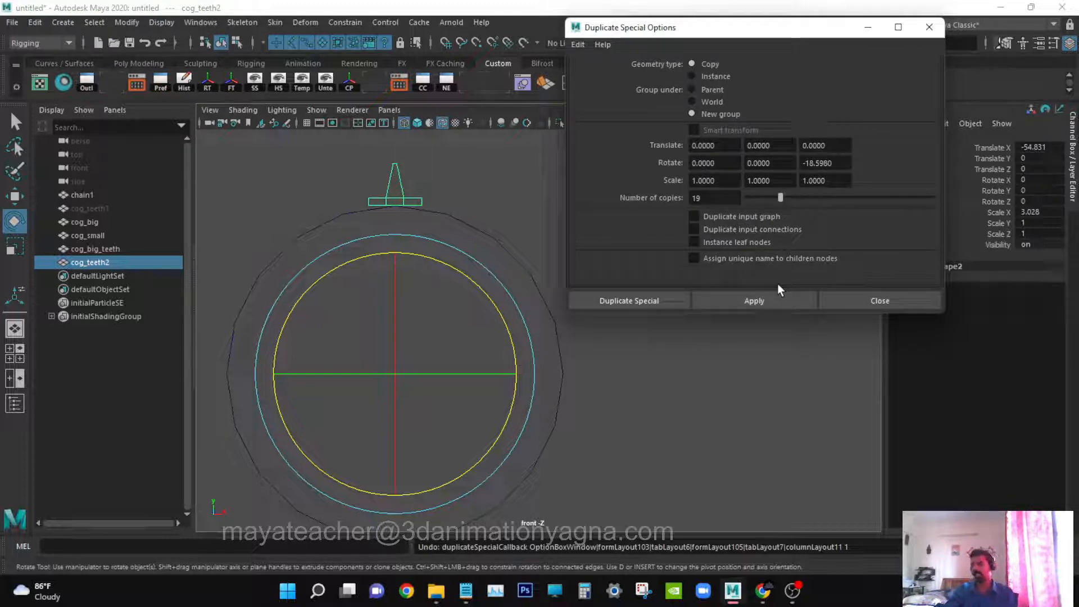
{"action": "middle_click_drag", "start_coordinate": [503, 361], "coordinate": [510, 345], "text": "alt"}
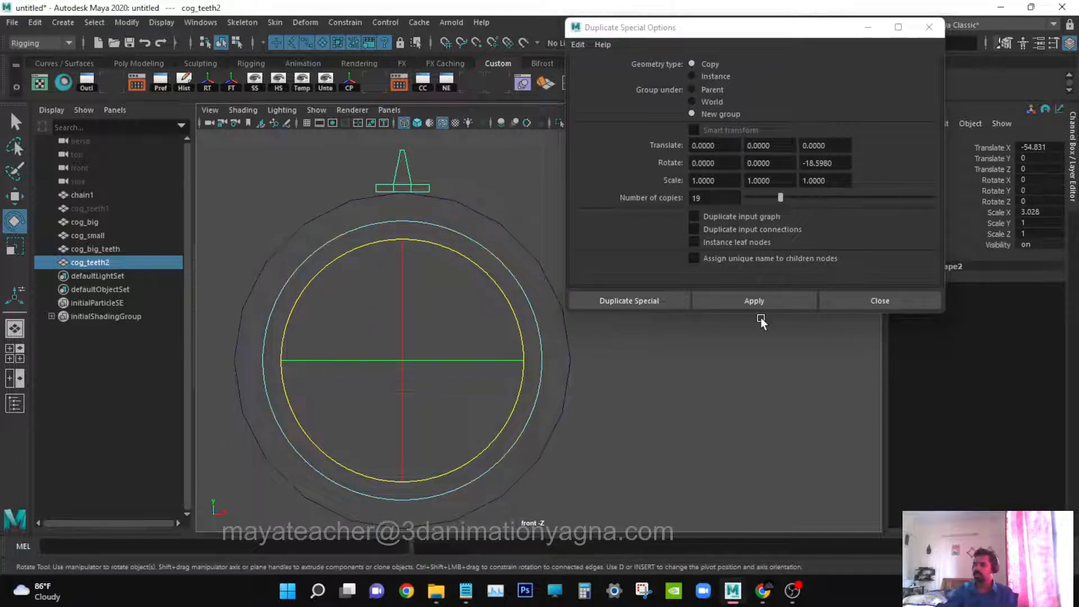
{"action": "left_click_drag", "start_coordinate": [780, 198], "coordinate": [783, 198]}
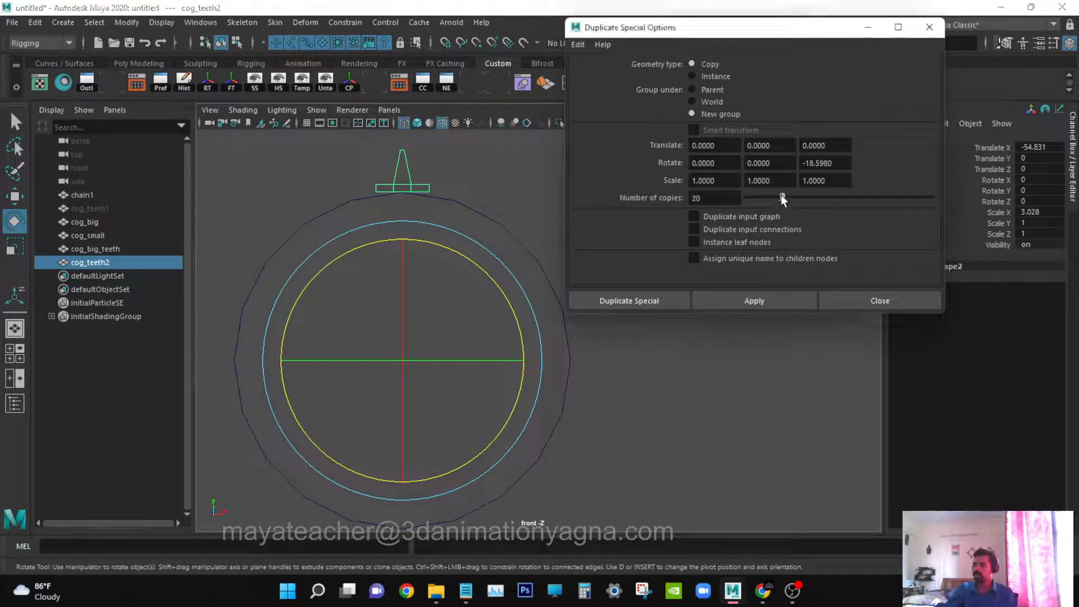
{"action": "left_click", "coordinate": [756, 301]}
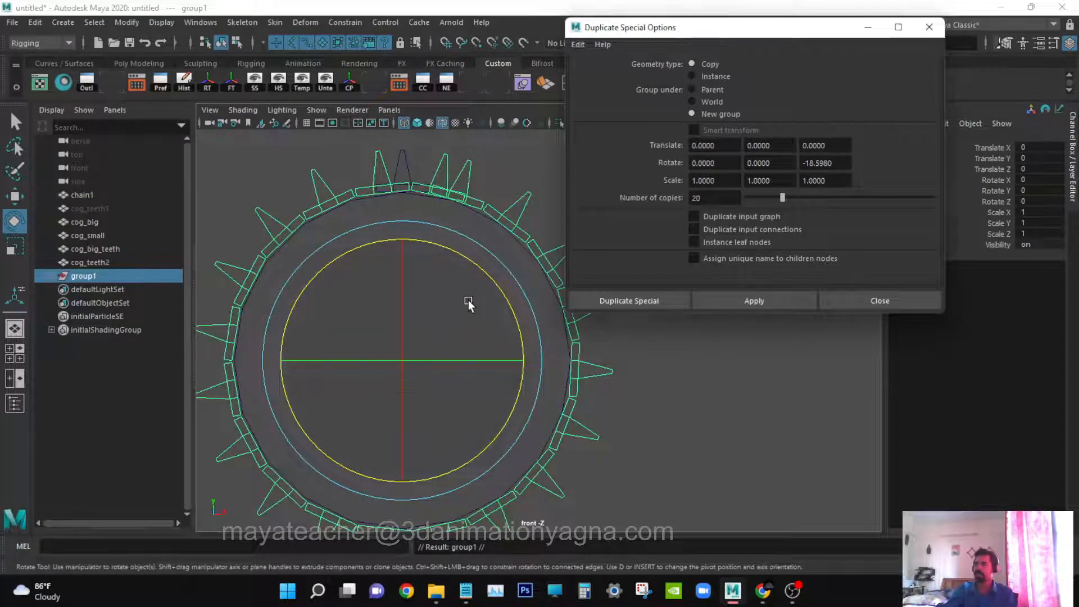
{"action": "key", "text": "ctrl+z"}
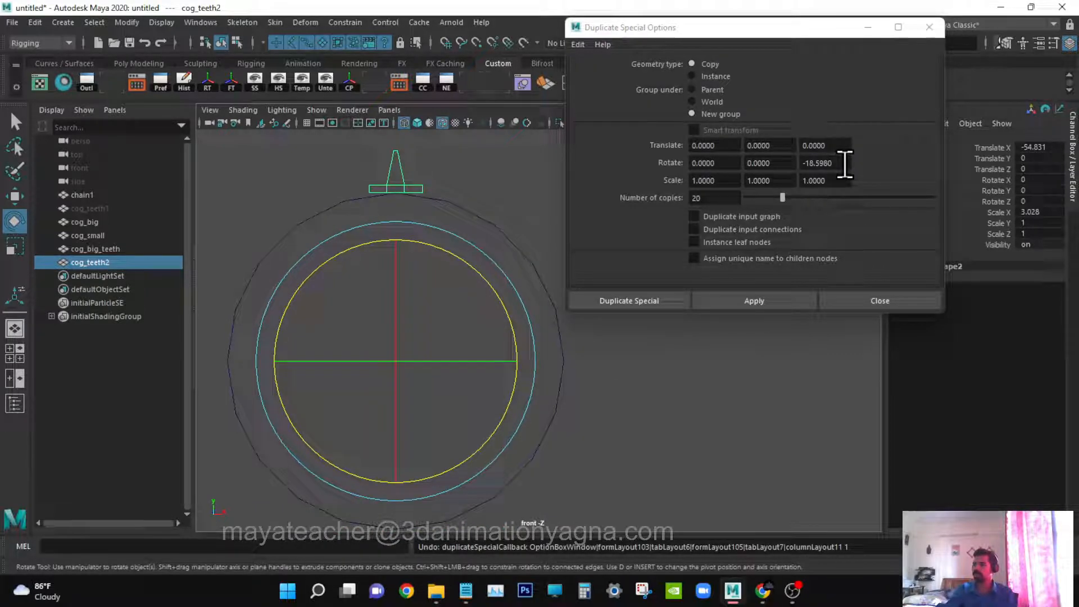
- Set the Duplicate Special Z rotation to -18.61, try duplicating cog_teeth2 as 20 copies, and undo them
{"action": "left_click_drag", "start_coordinate": [843, 164], "coordinate": [819, 163]}
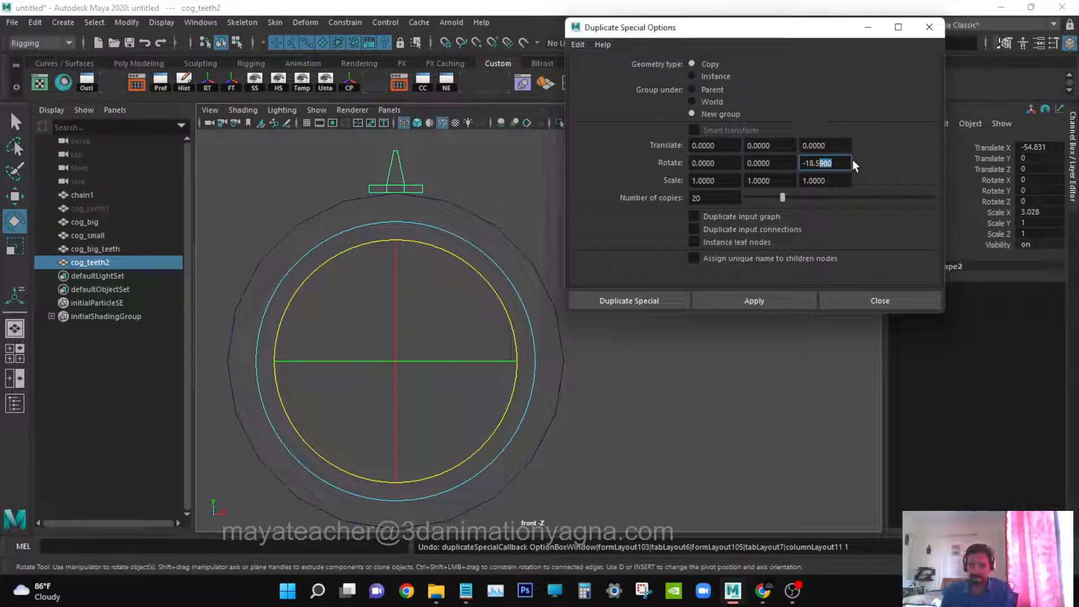
{"action": "key", "text": "BackSpace"}
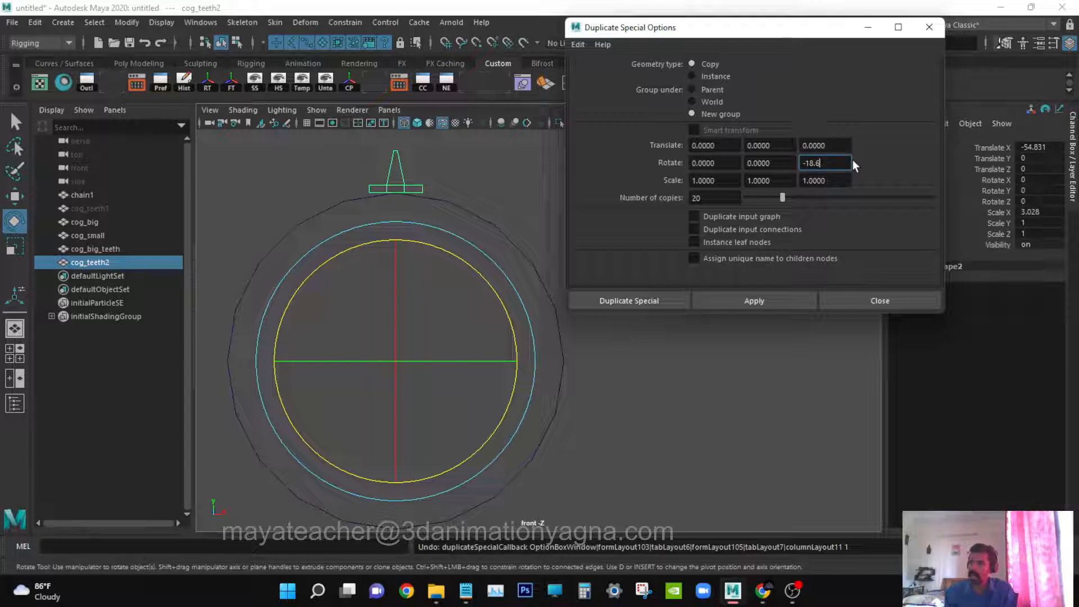
{"action": "type", "text": "61"}
{"action": "key", "text": "Return"}
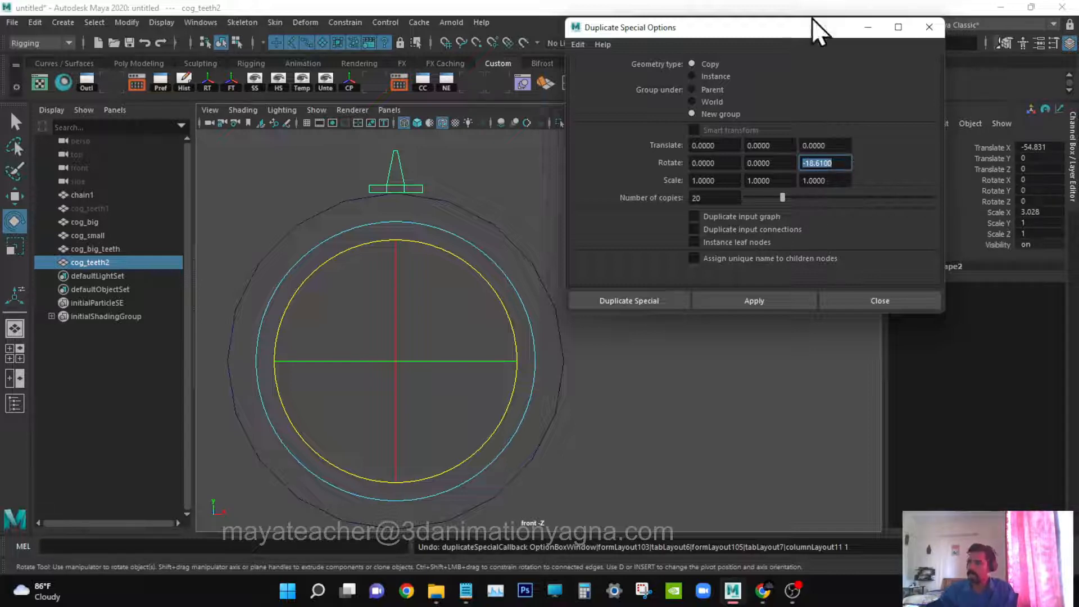
{"action": "left_click", "coordinate": [734, 297]}
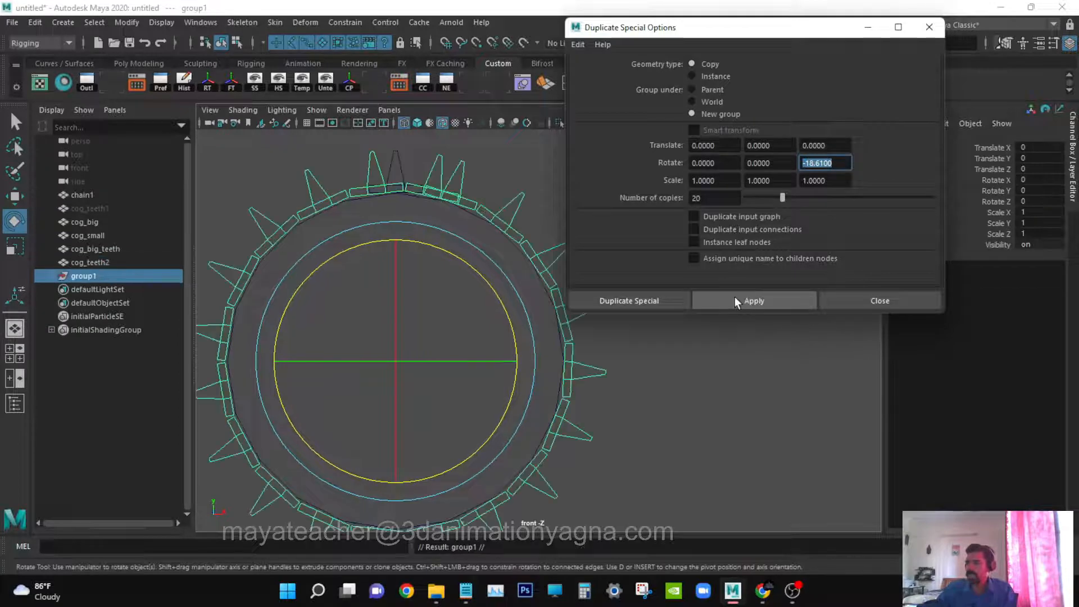
{"action": "middle_click_drag", "start_coordinate": [459, 403], "coordinate": [452, 404], "text": "alt"}
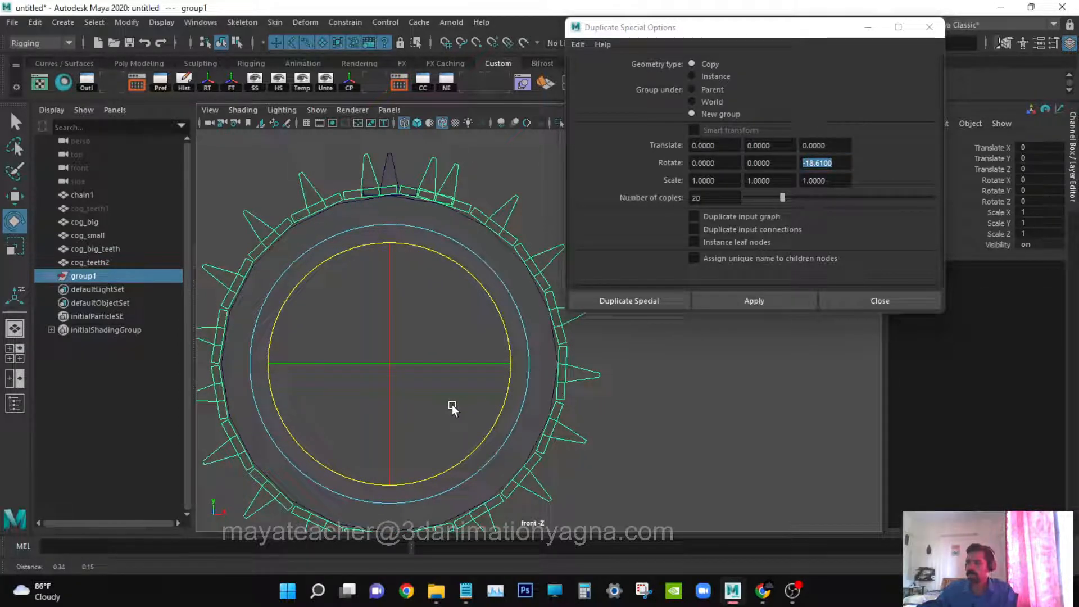
{"action": "key", "text": "ctrl+z"}
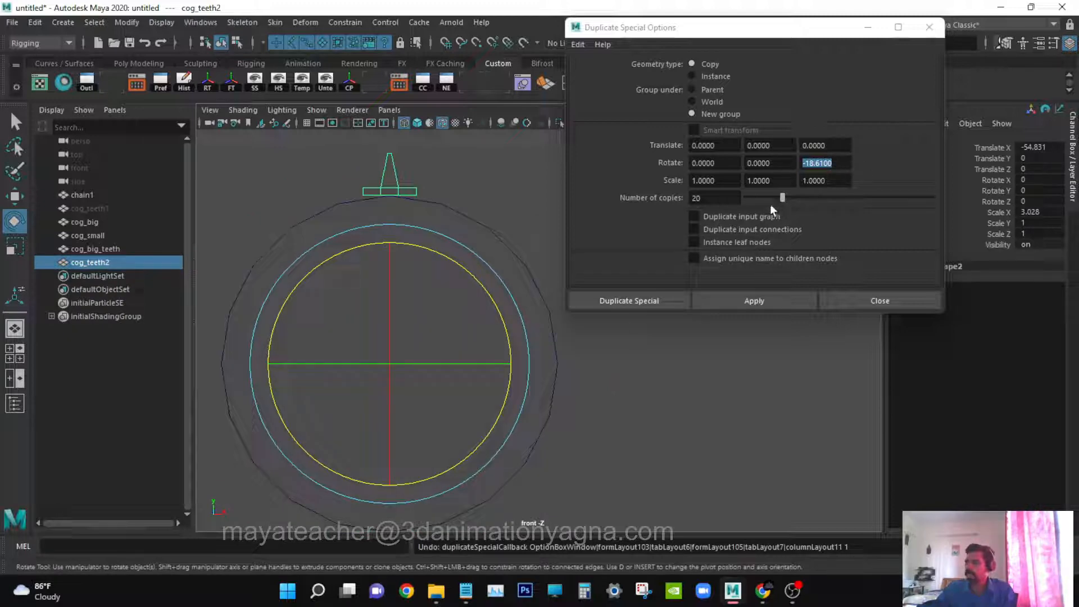
- Try duplicating cog_teeth2 as 18 copies with the -18.61 Z rotation, and undo the copies
{"action": "left_click_drag", "start_coordinate": [780, 198], "coordinate": [777, 198]}
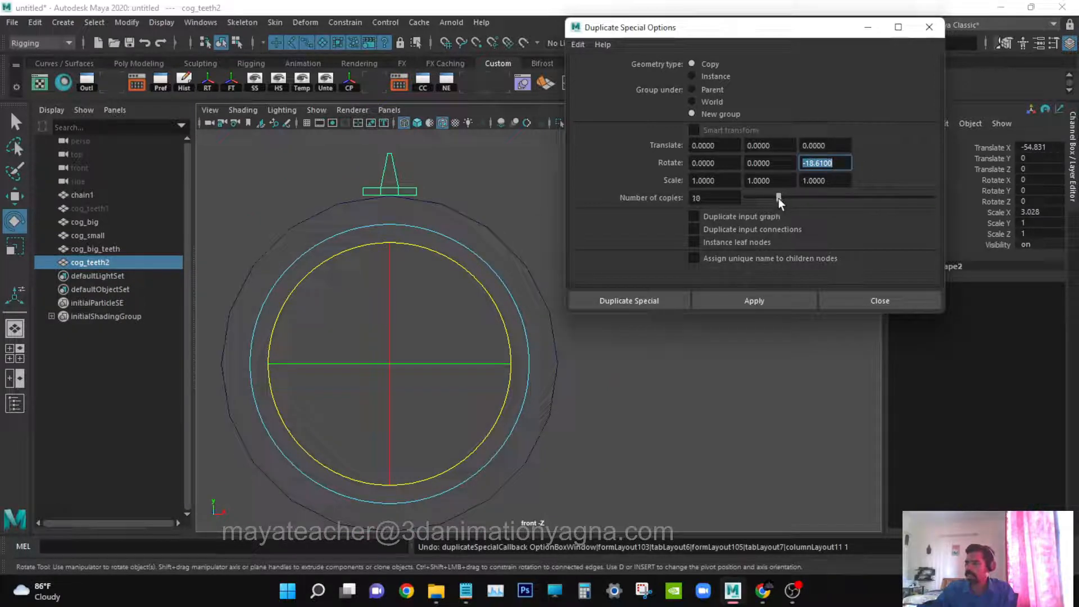
{"action": "left_click", "coordinate": [756, 301]}
{"action": "key", "text": "ctrl+z"}
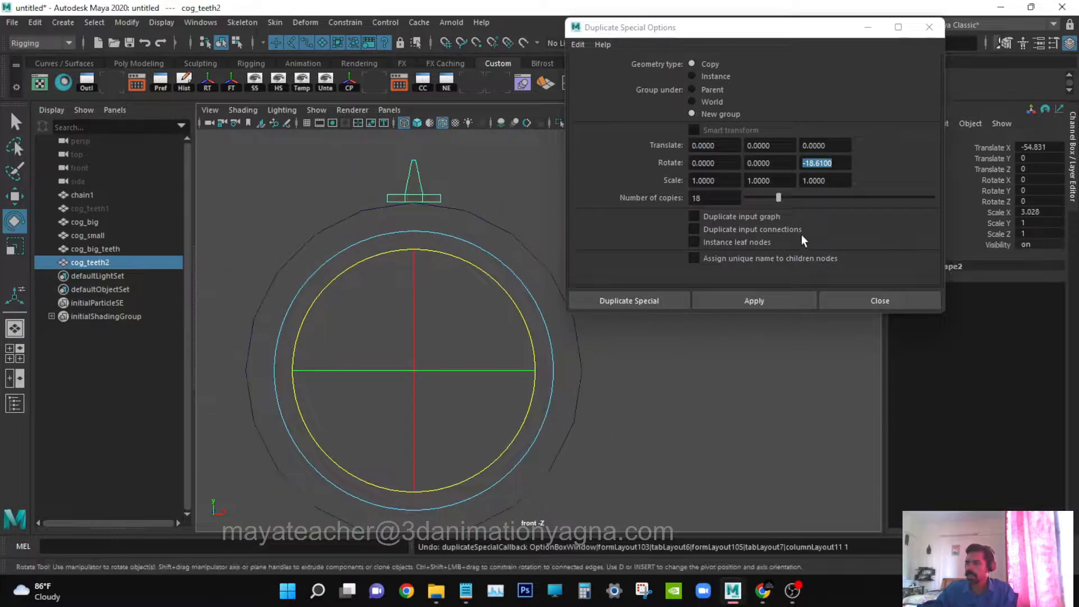
- Set the number of copies to 19, test the duplication of cog_teeth2 at the -18.61 Z rotation, and undo the copies
{"action": "left_click_drag", "start_coordinate": [777, 199], "coordinate": [780, 197]}
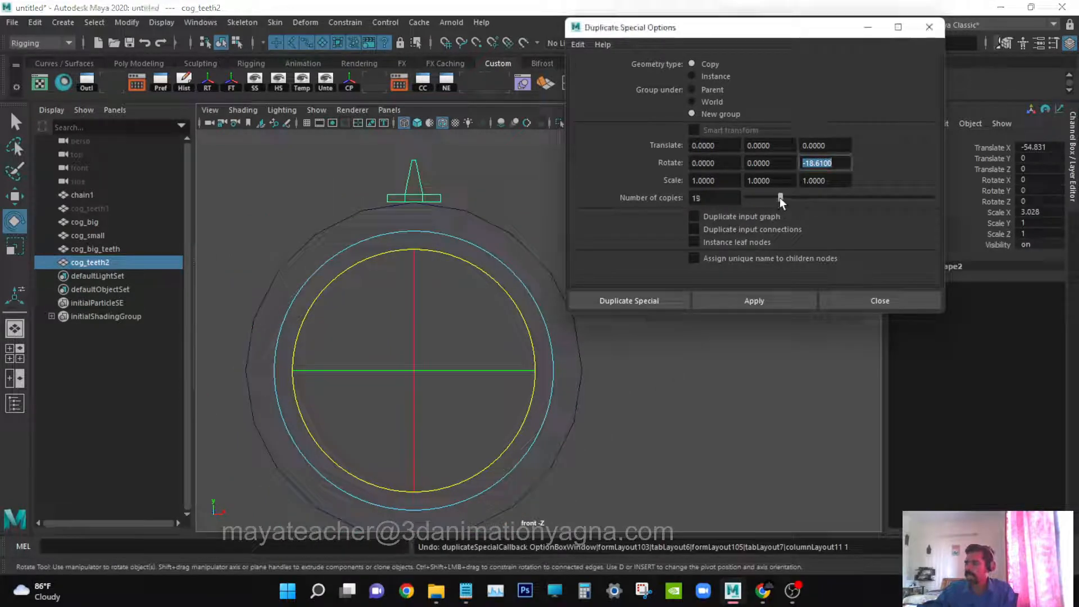
{"action": "left_click", "coordinate": [773, 298]}
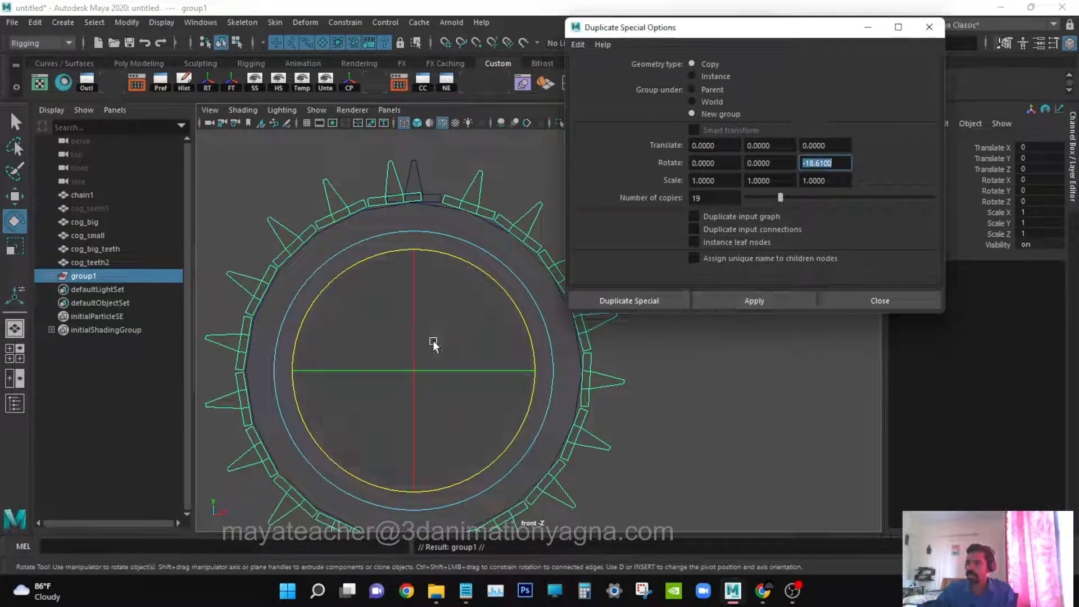
{"action": "key", "text": "ctrl+z"}
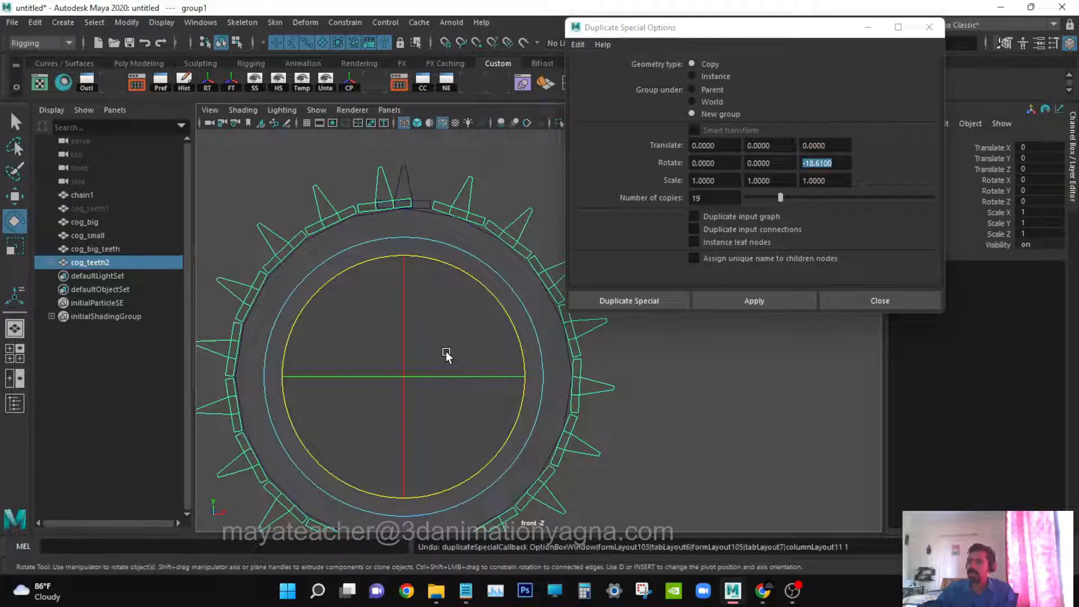
- Set the Duplicate Special Z rotation to -18.8, try duplicating cog_teeth2 as 19 copies, and undo them
{"action": "left_click_drag", "start_coordinate": [832, 163], "coordinate": [816, 163]}
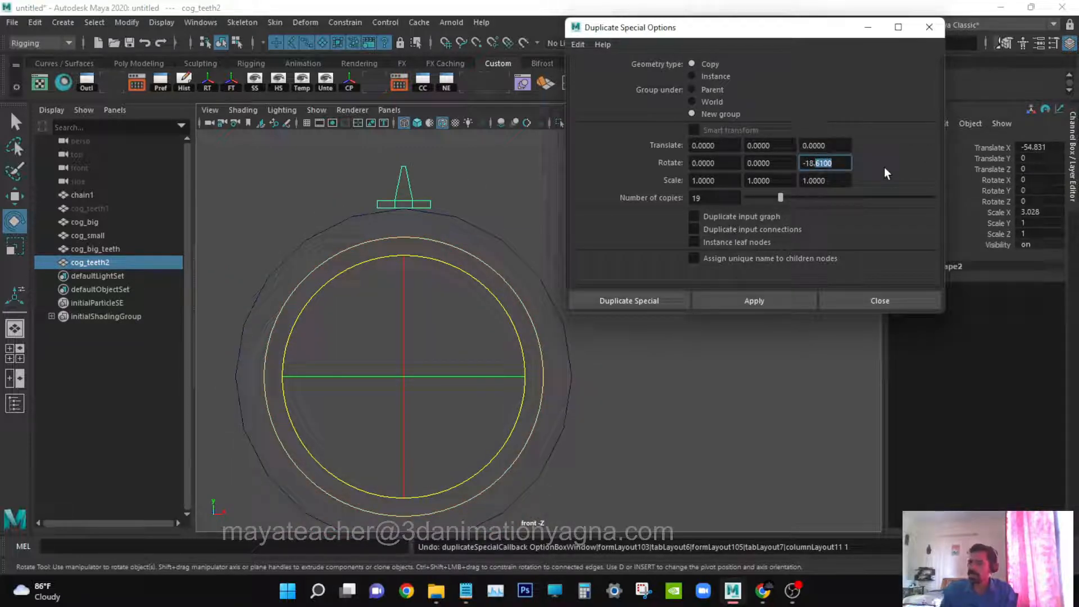
{"action": "type", "text": "8"}
{"action": "key", "text": "Return"}
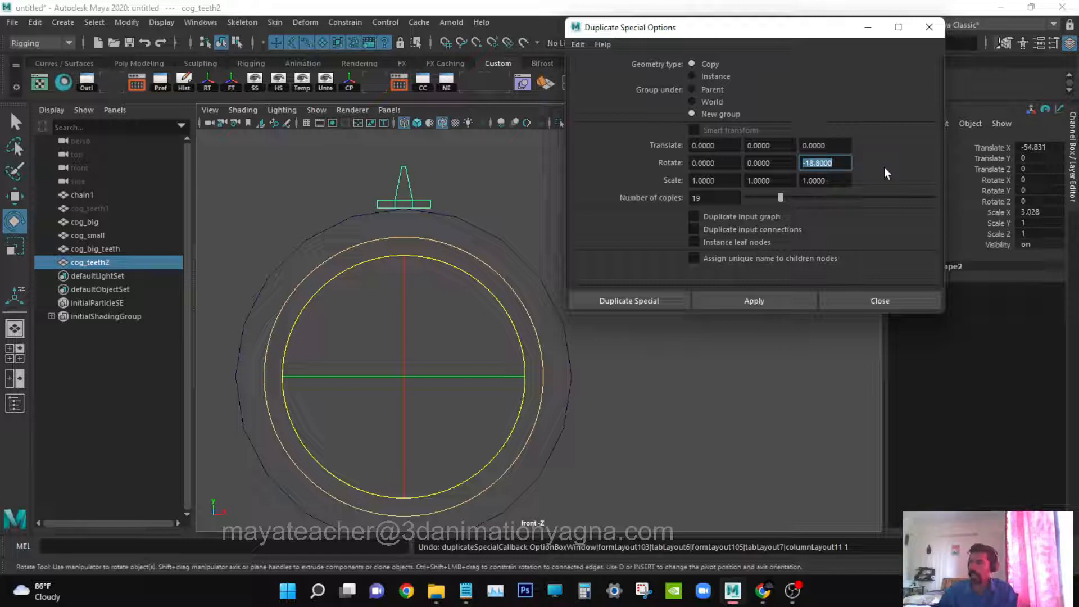
{"action": "left_click", "coordinate": [767, 300]}
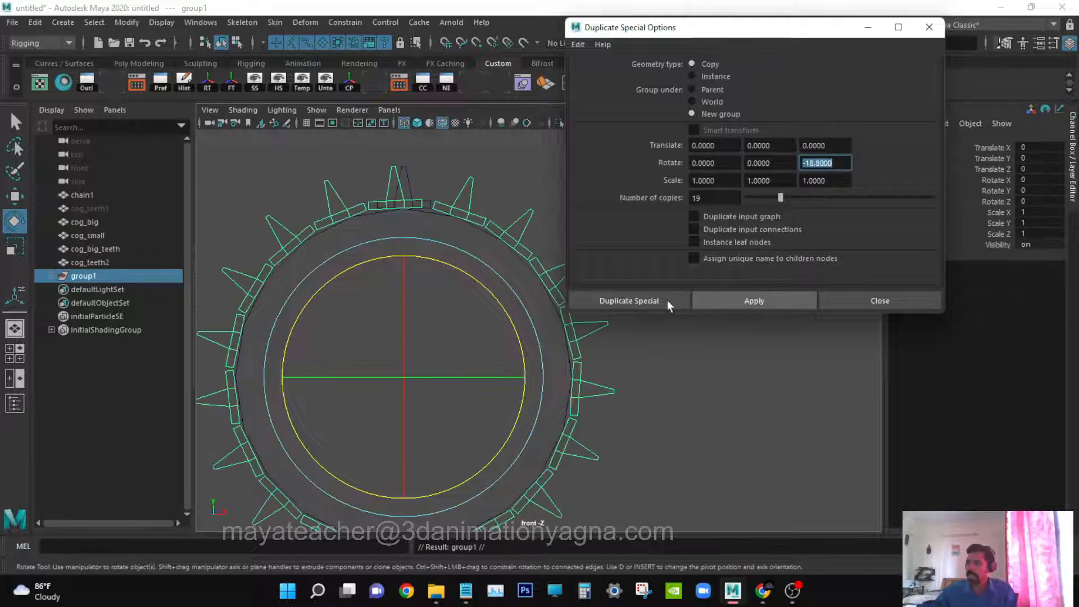
{"action": "middle_click_drag", "start_coordinate": [327, 337], "coordinate": [332, 338], "text": "alt"}
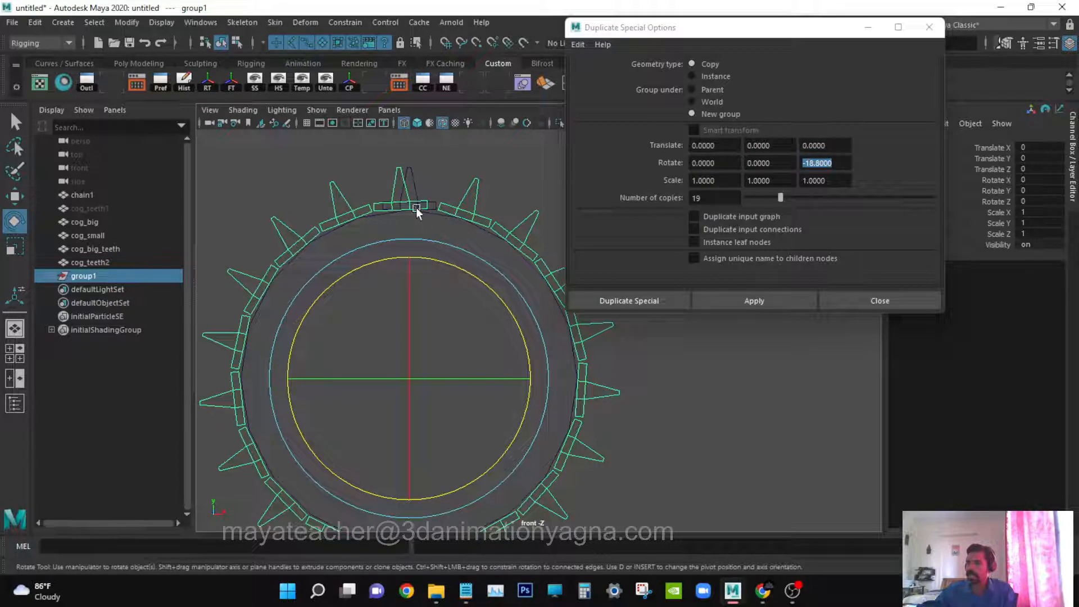
{"action": "key", "text": "ctrl+z"}
- Set the Duplicate Special Z rotation to -19 and duplicate cog_teeth2 as 19 copies around the small wheel's rim
{"action": "left_click", "coordinate": [824, 162]}
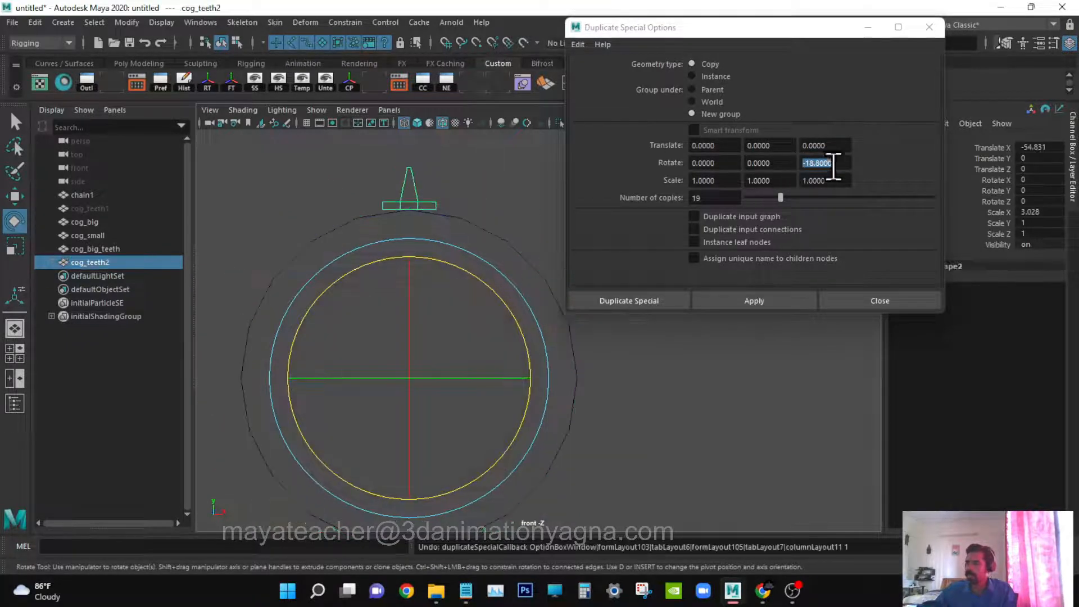
{"action": "left_click_drag", "start_coordinate": [824, 163], "coordinate": [816, 163]}
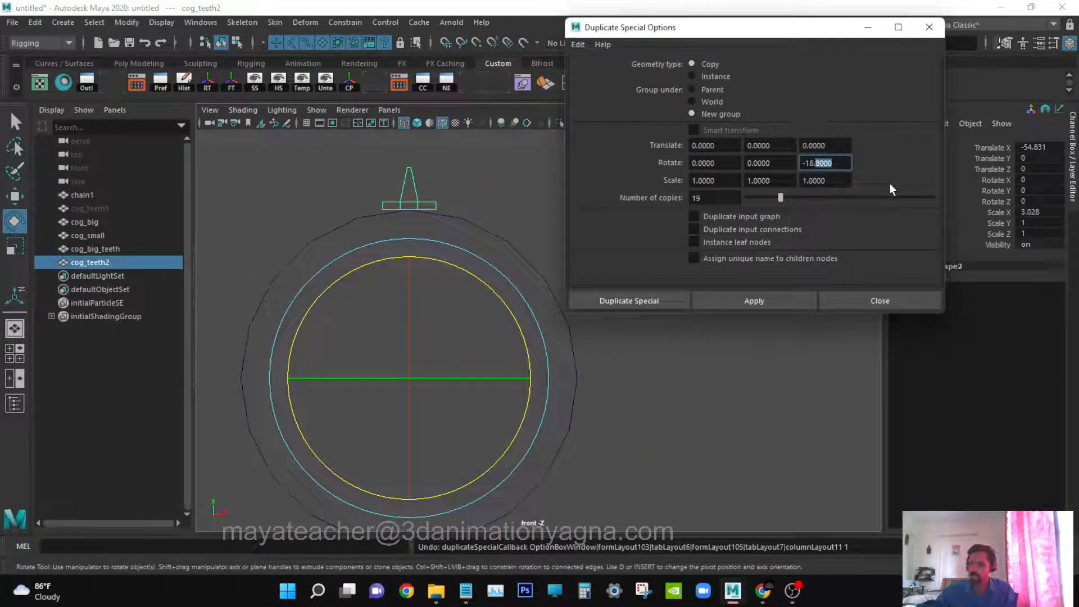
{"action": "key", "text": "BackSpace"}
{"action": "key", "text": "BackSpace"}
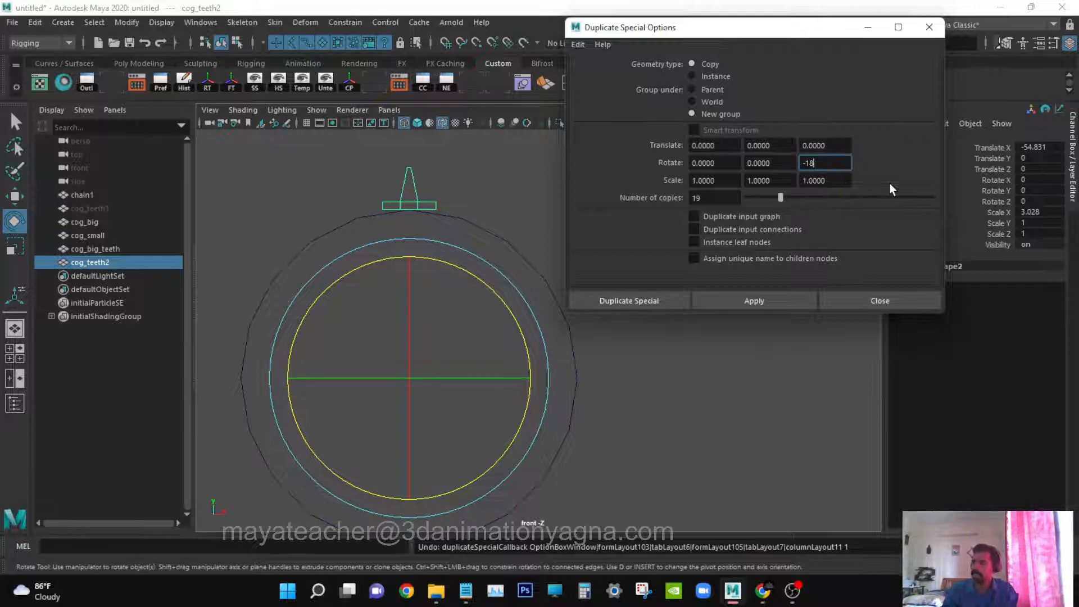
{"action": "key", "text": "BackSpace"}
{"action": "type", "text": "9"}
{"action": "key", "text": "Return"}
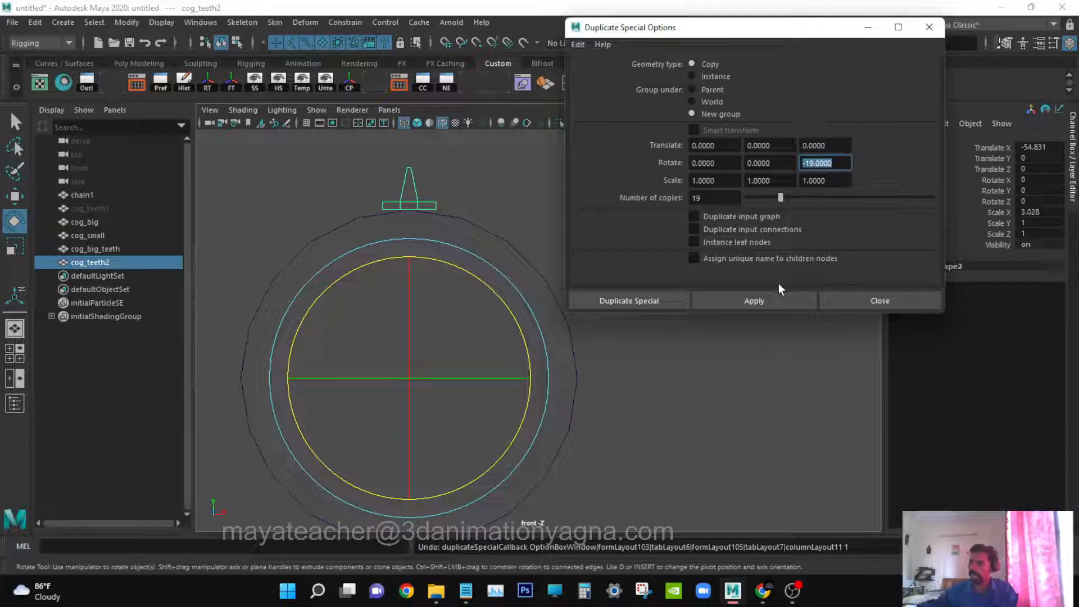
{"action": "left_click", "coordinate": [770, 301]}
{"action": "middle_click_drag", "start_coordinate": [363, 283], "coordinate": [389, 281], "text": "alt"}
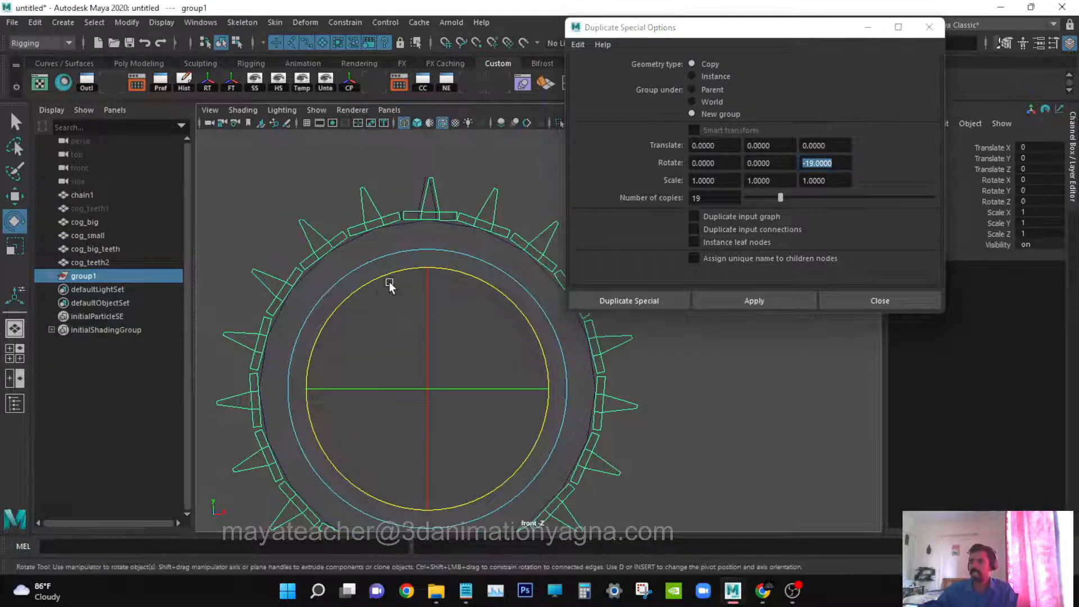
- Close the Duplicate Special options and hide the original cog_teeth2 tooth
{"action": "middle_click_drag", "start_coordinate": [526, 305], "coordinate": [488, 301], "text": "alt"}
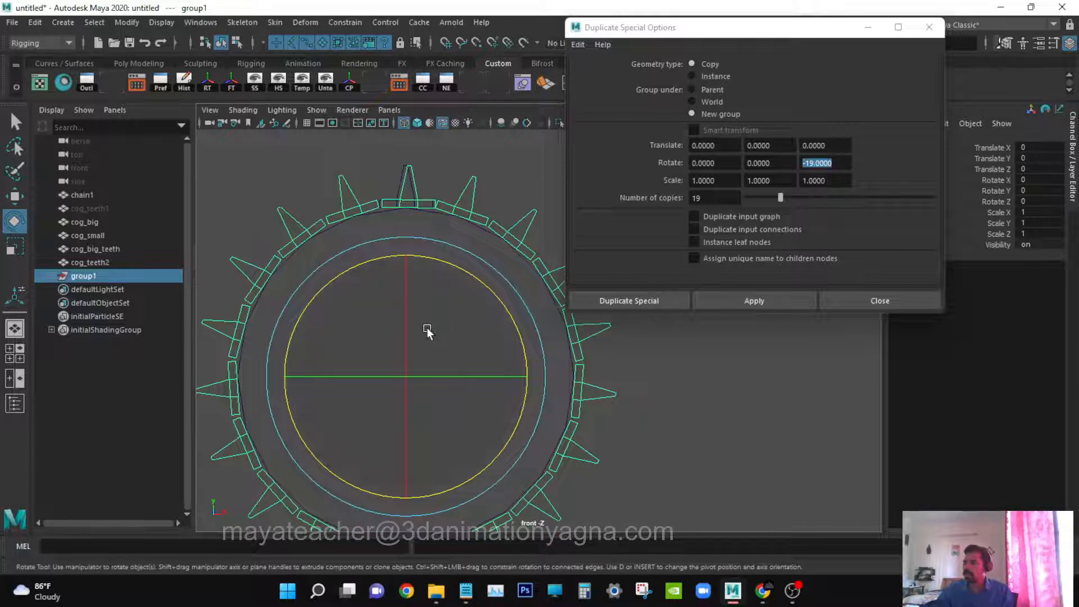
{"action": "middle_click_drag", "start_coordinate": [427, 328], "coordinate": [431, 314], "text": "alt"}
{"action": "mouse_move", "coordinate": [348, 307]}
{"action": "middle_mouse_down", "text": "alt"}
{"action": "mouse_move", "coordinate": [345, 272]}
{"action": "mouse_move", "coordinate": [362, 261]}
{"action": "mouse_move", "coordinate": [365, 301]}
{"action": "middle_mouse_up", "text": "alt"}
{"action": "right_click_drag", "start_coordinate": [367, 305], "coordinate": [342, 344], "text": "alt"}
{"action": "middle_click_drag", "start_coordinate": [343, 344], "coordinate": [324, 331], "text": "alt"}
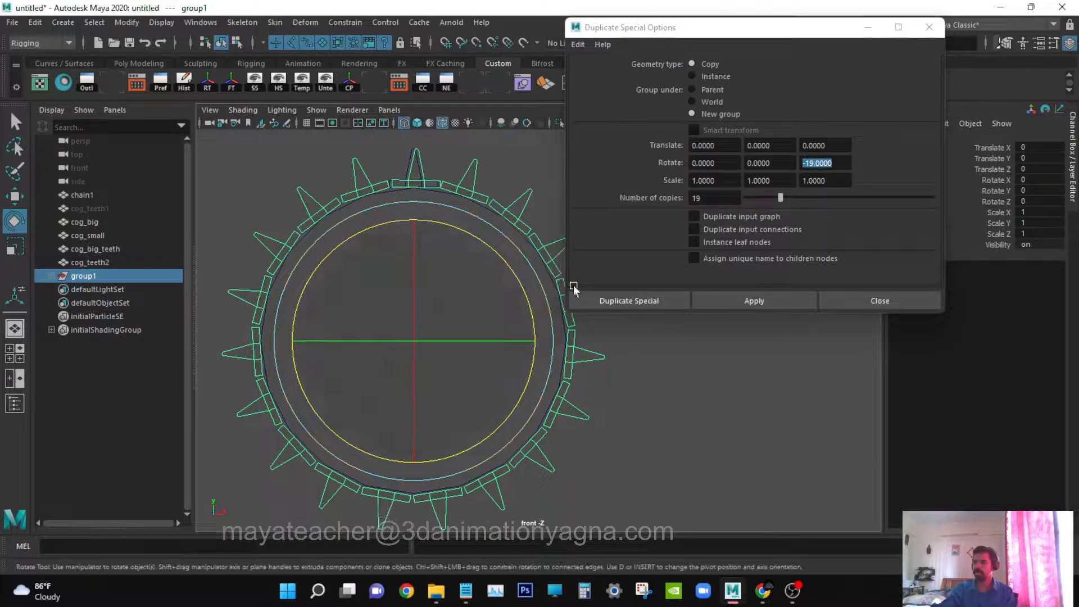
{"action": "left_click", "coordinate": [888, 302]}
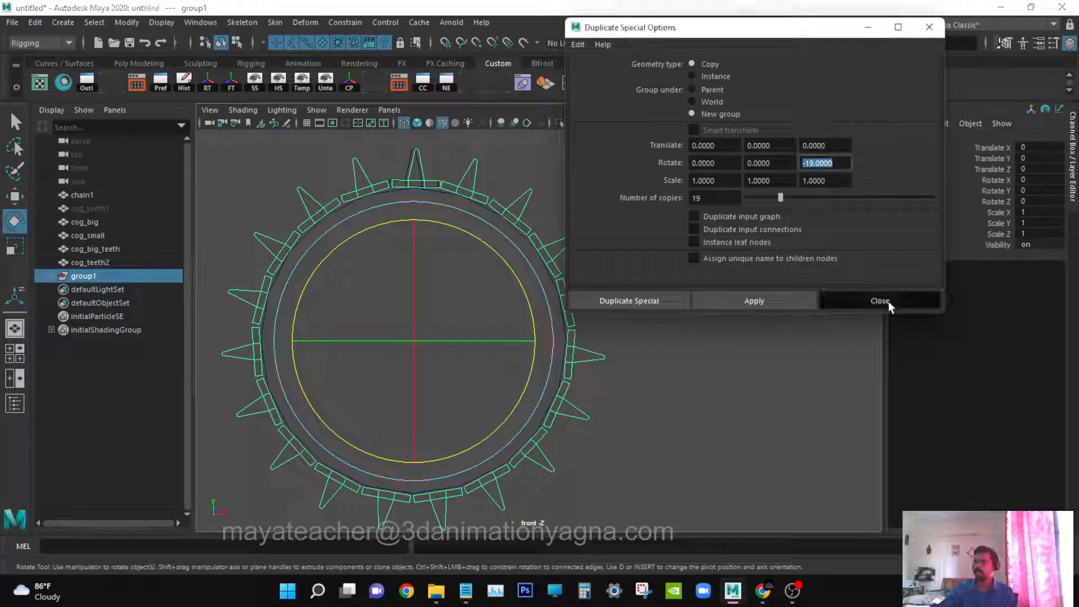
{"action": "middle_click_drag", "start_coordinate": [519, 358], "coordinate": [618, 364], "text": "alt"}
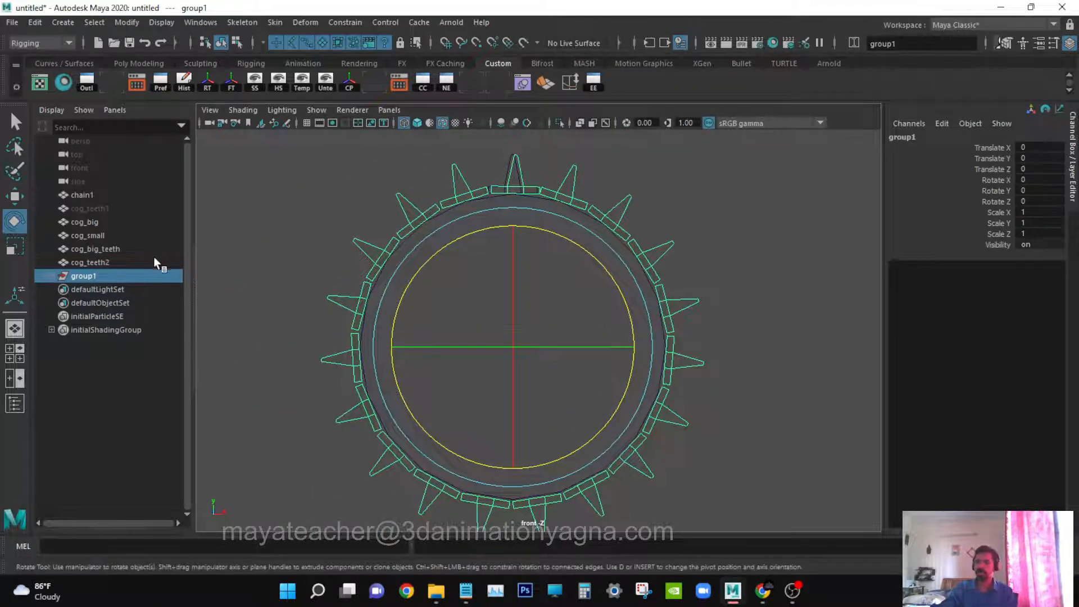
{"action": "left_click", "coordinate": [116, 260]}
{"action": "key", "text": "ctrl+h"}
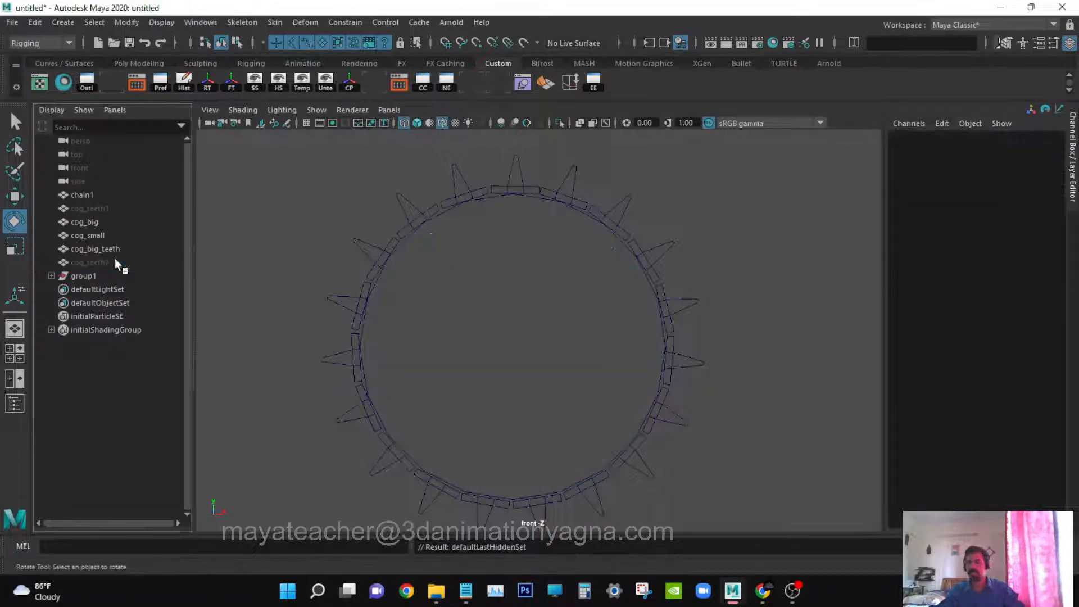
- Switch to the Modeling menu set and combine the duplicated teeth in group1 into a single mesh
{"action": "scroll", "coordinate": [531, 326], "scroll_direction": "down", "scroll_amount": 1}
{"action": "key", "text": "q"}
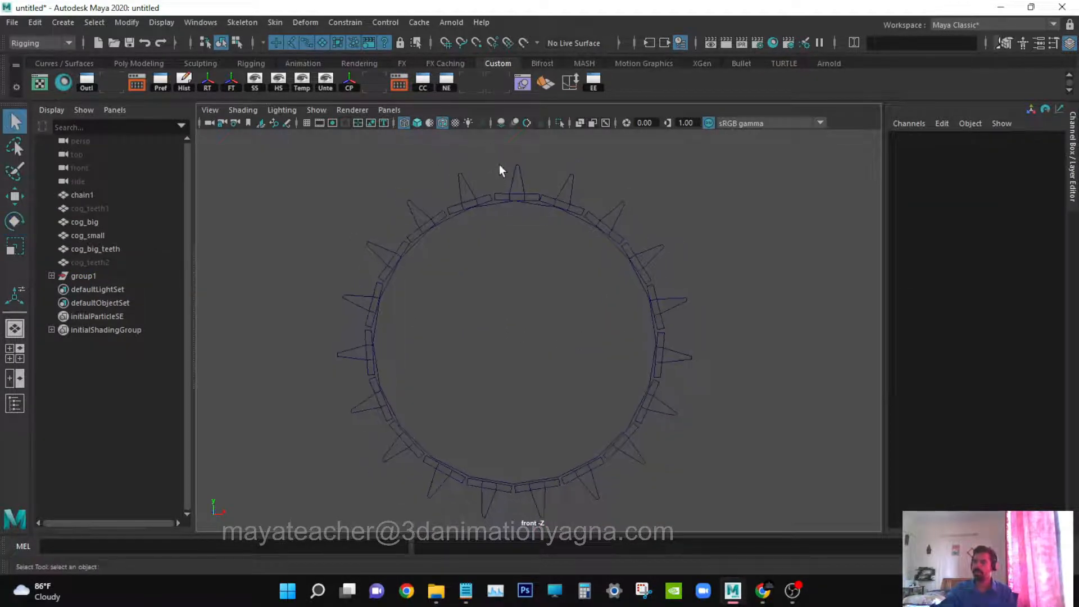
{"action": "left_click", "coordinate": [516, 173]}
{"action": "left_click", "coordinate": [94, 275]}
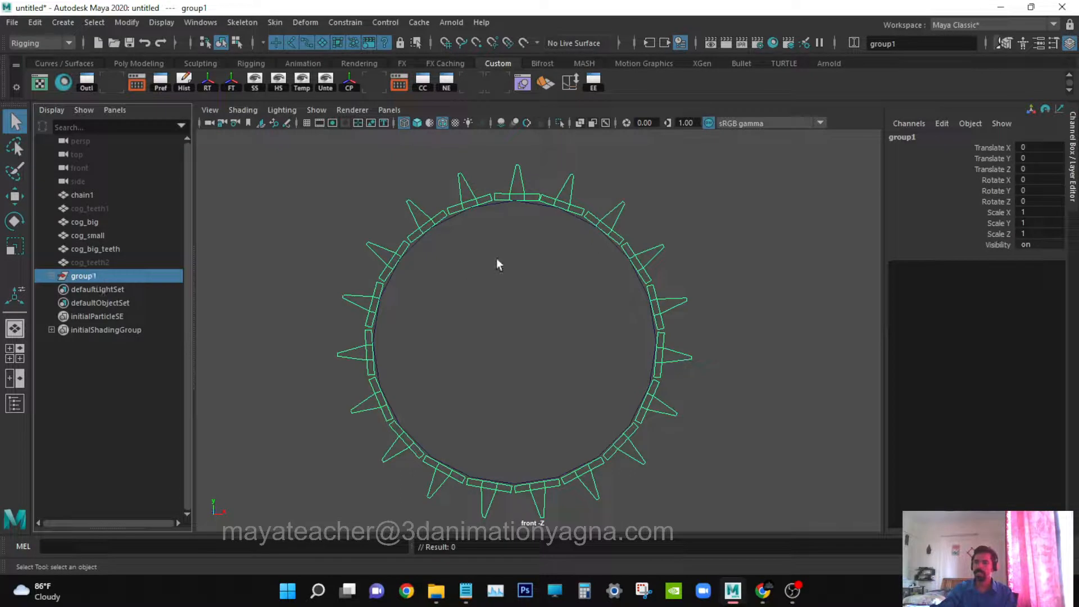
{"action": "left_click", "coordinate": [56, 44]}
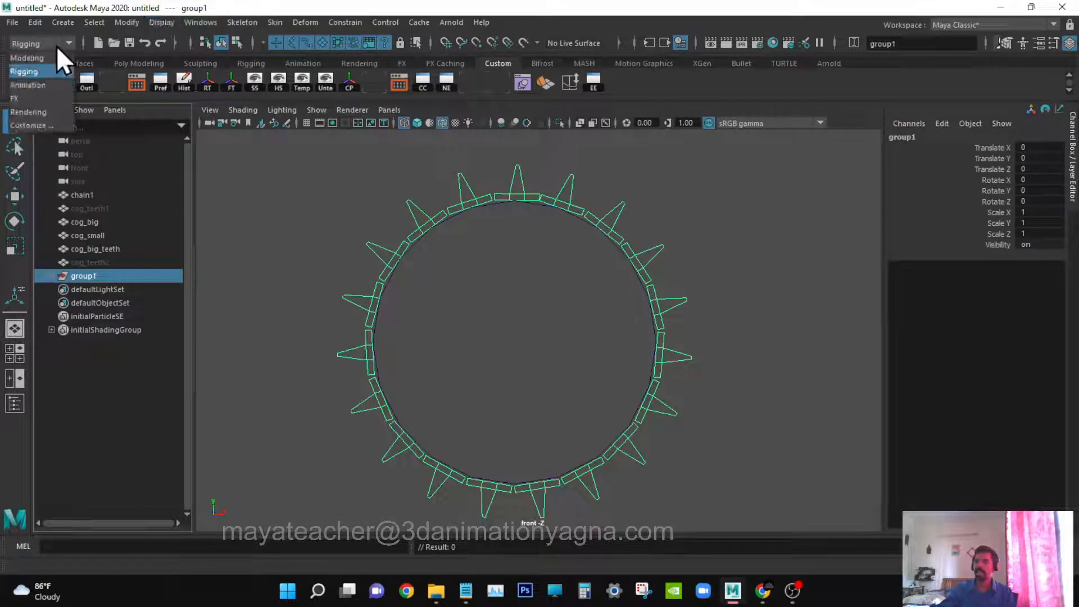
{"action": "left_click", "coordinate": [50, 59]}
{"action": "left_click", "coordinate": [237, 23]}
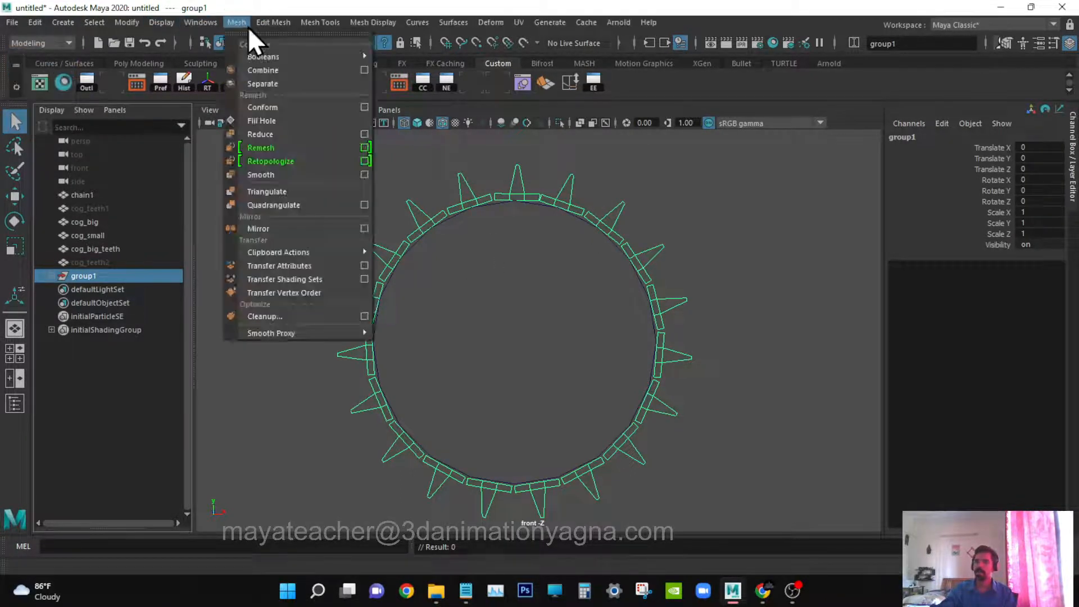
{"action": "left_click", "coordinate": [295, 68]}
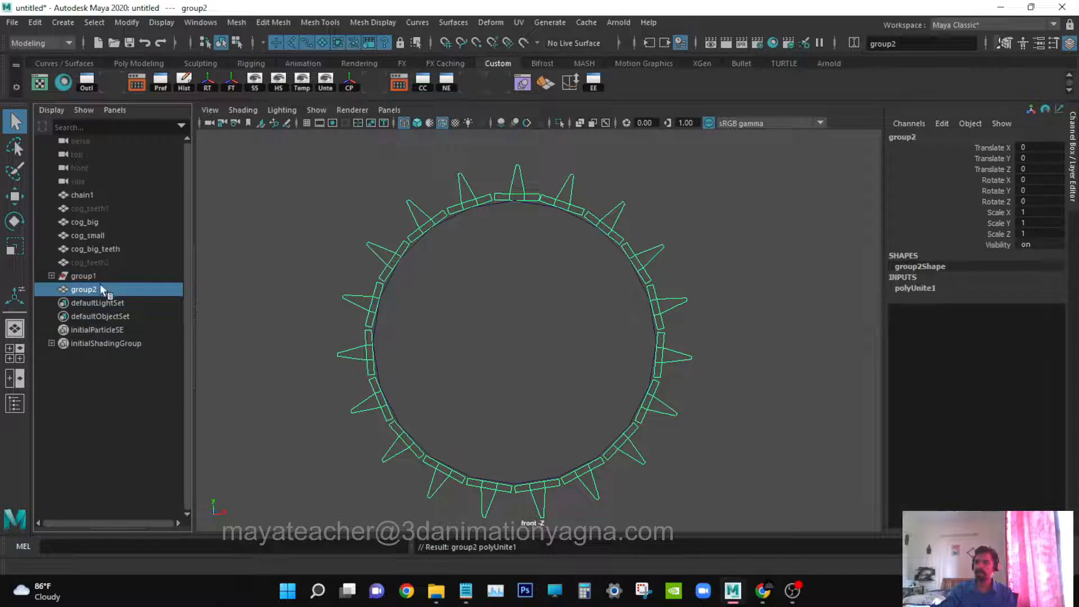
- Delete the combined teeth mesh's construction history and rename it cog_small_teeth
{"action": "left_click", "coordinate": [35, 22]}
{"action": "mouse_move", "coordinate": [140, 179]}
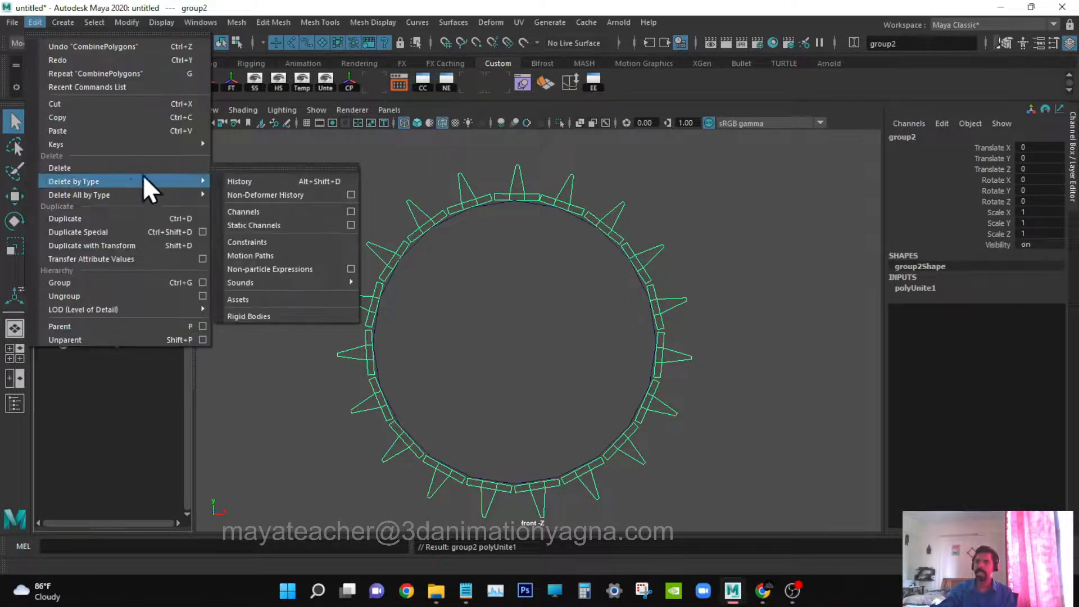
{"action": "left_click", "coordinate": [244, 181]}
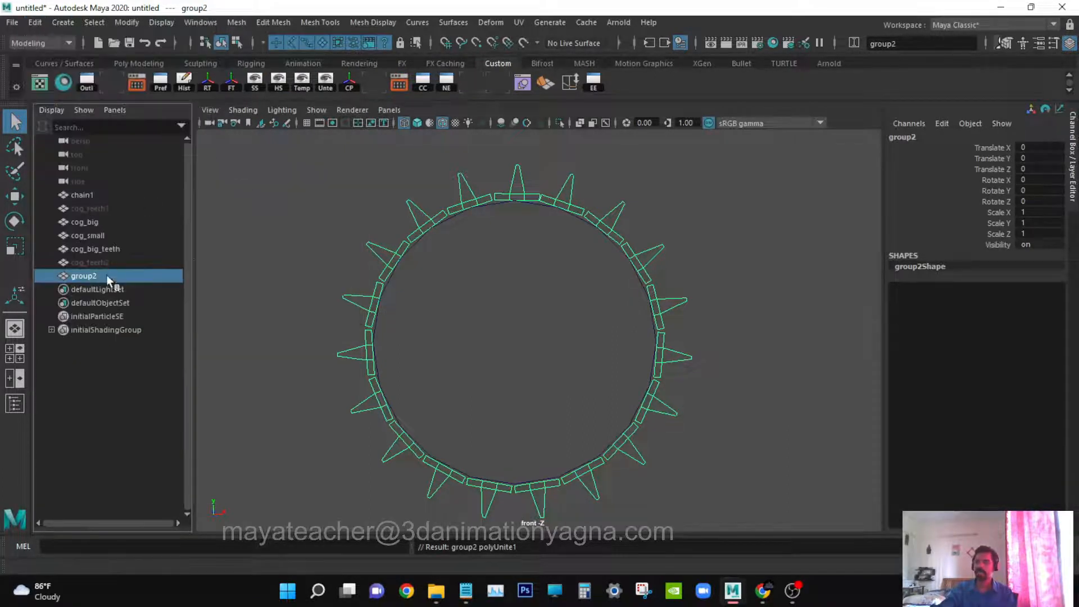
{"action": "double_click", "coordinate": [106, 275]}
{"action": "type", "text": "co"}
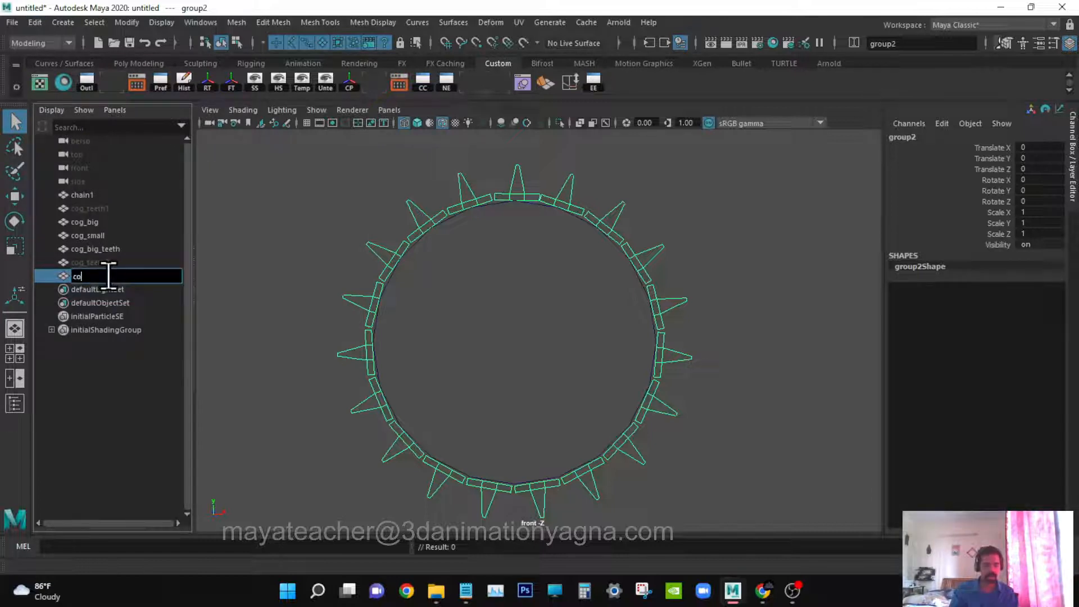
{"action": "type", "text": "g_"}
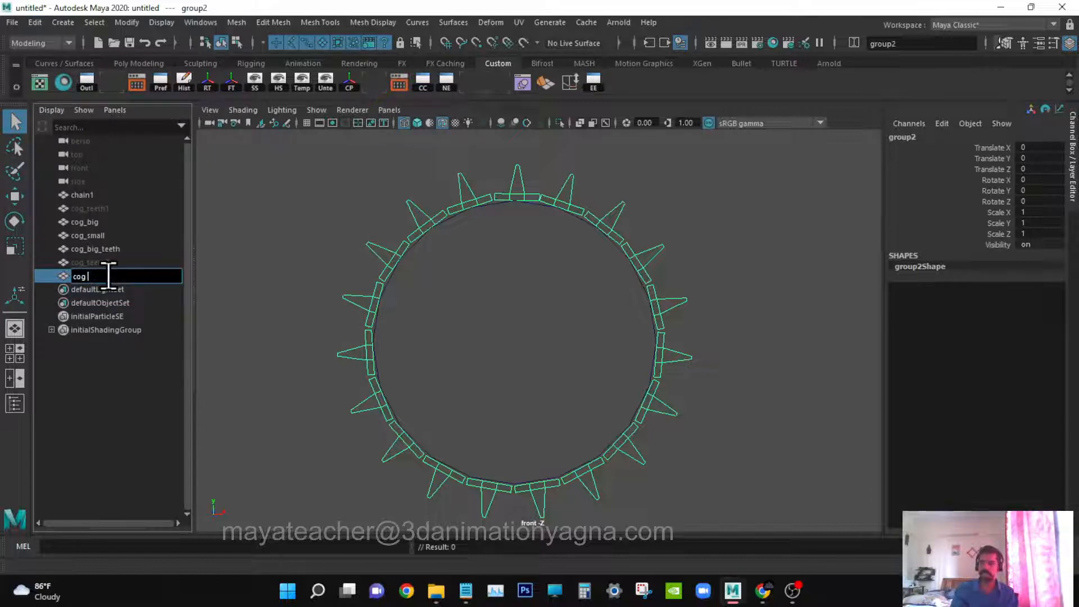
{"action": "type", "text": " small"}
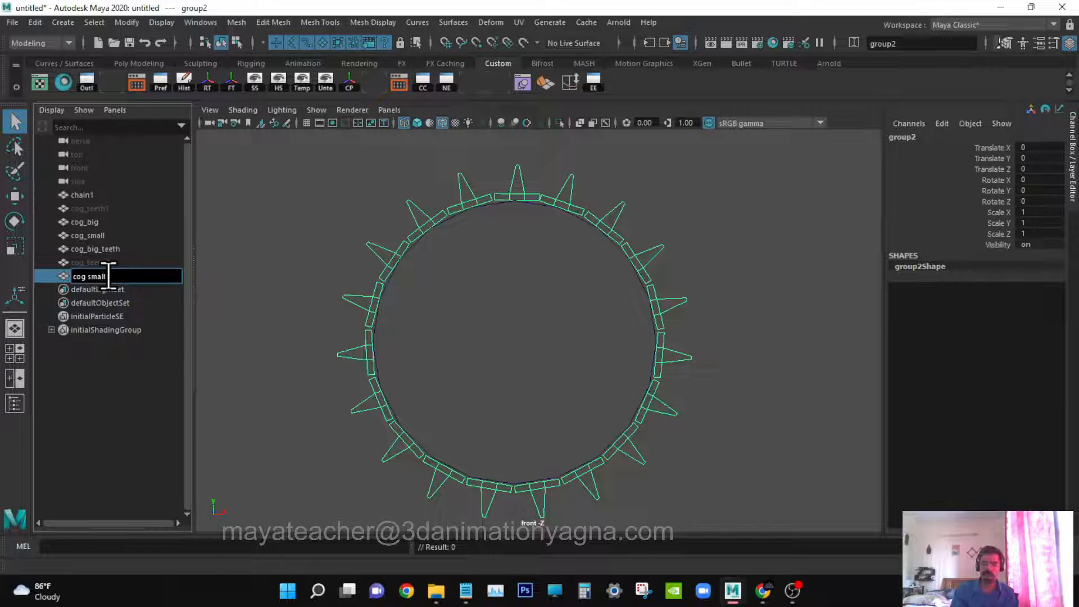
{"action": "type", "text": " teeth"}
{"action": "key", "text": "Return"}
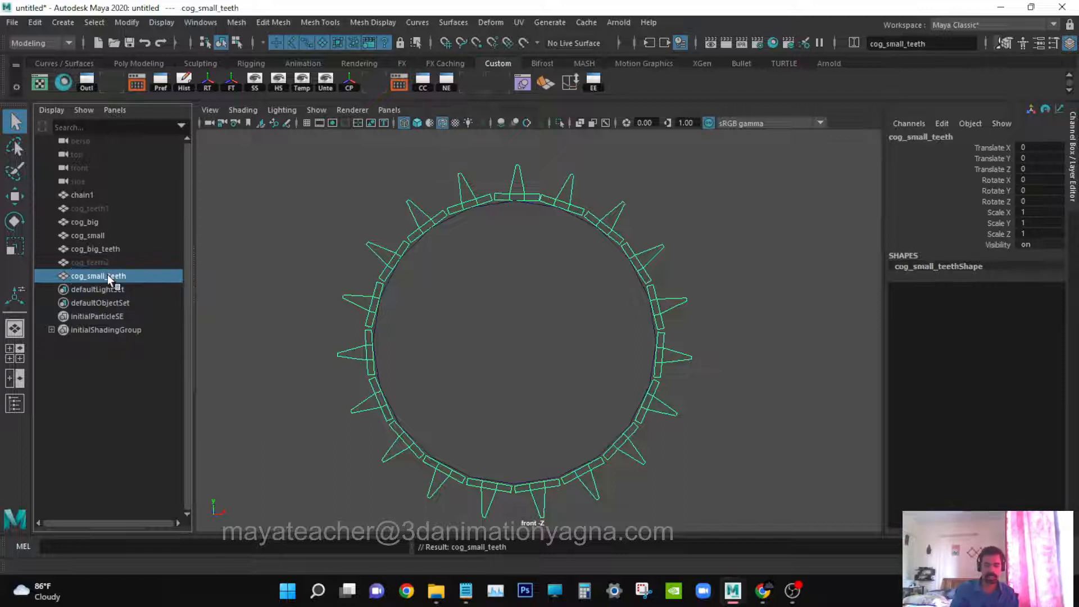
- Duplicate cog_big together with cog_big_teeth, move the copies toward the small wheel, and try scaling them uniformly to about 0.577
{"action": "middle_click_drag", "start_coordinate": [695, 315], "coordinate": [696, 316], "text": "alt"}
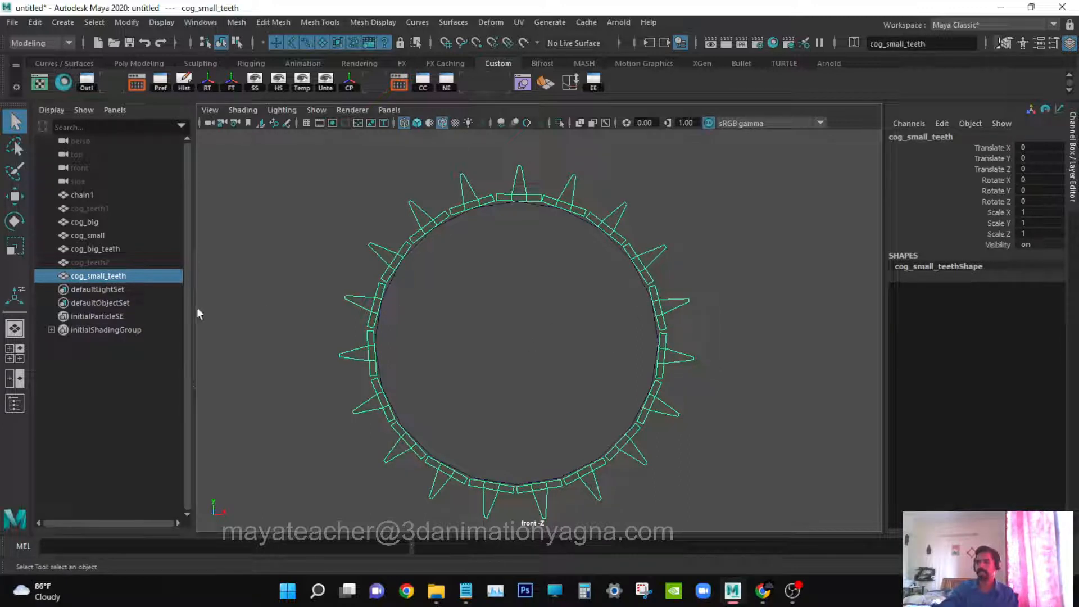
{"action": "scroll", "coordinate": [482, 295], "scroll_direction": "down", "scroll_amount": 3}
{"action": "key", "text": "a"}
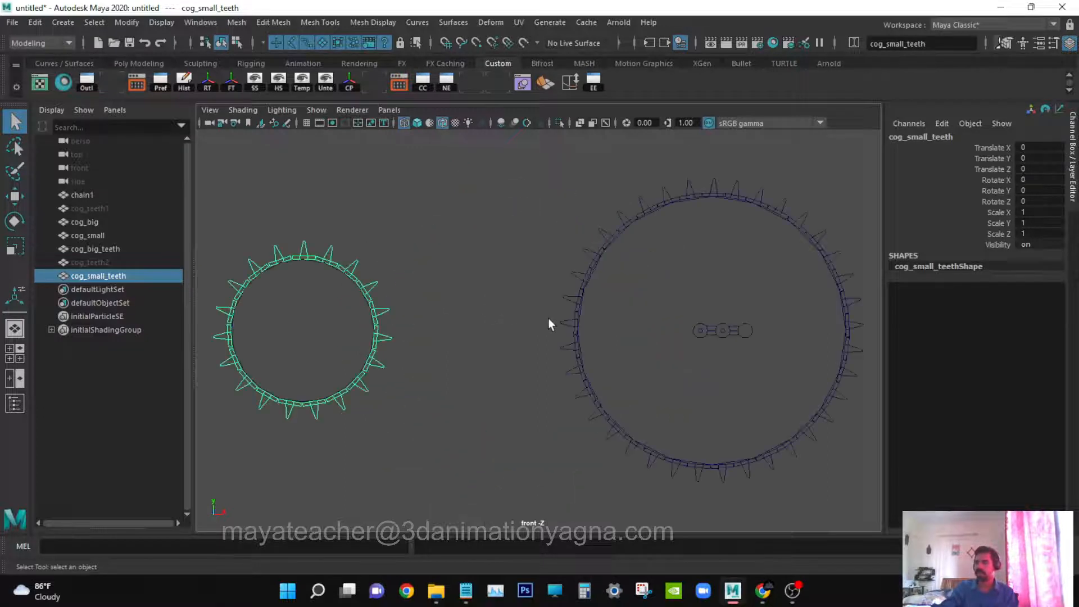
{"action": "right_click_drag", "start_coordinate": [548, 318], "coordinate": [497, 326], "text": "alt"}
{"action": "middle_click_drag", "start_coordinate": [496, 326], "coordinate": [513, 337], "text": "alt"}
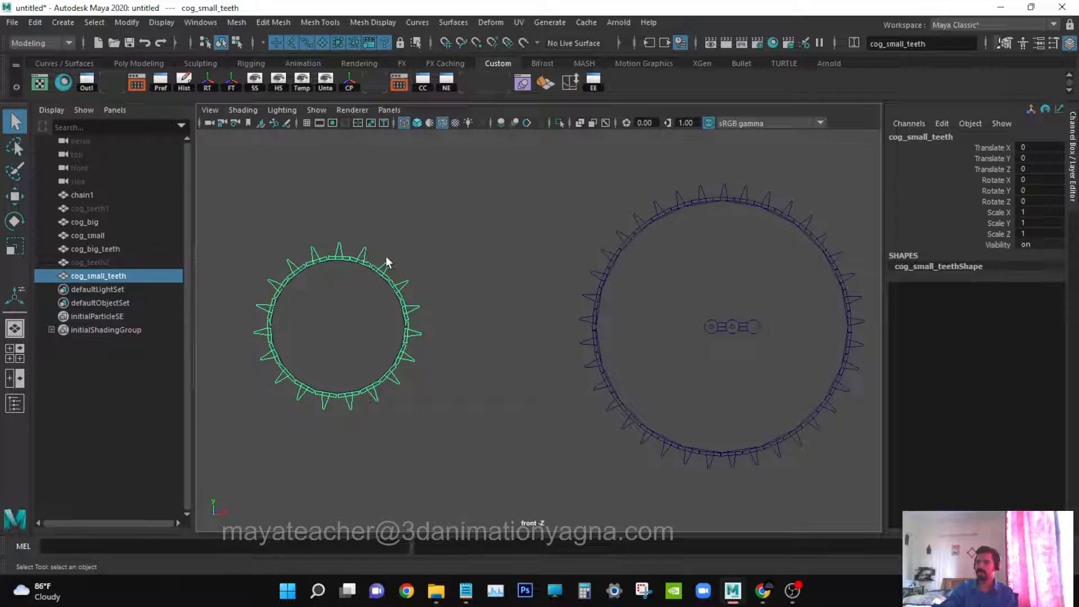
{"action": "left_click", "coordinate": [680, 199]}
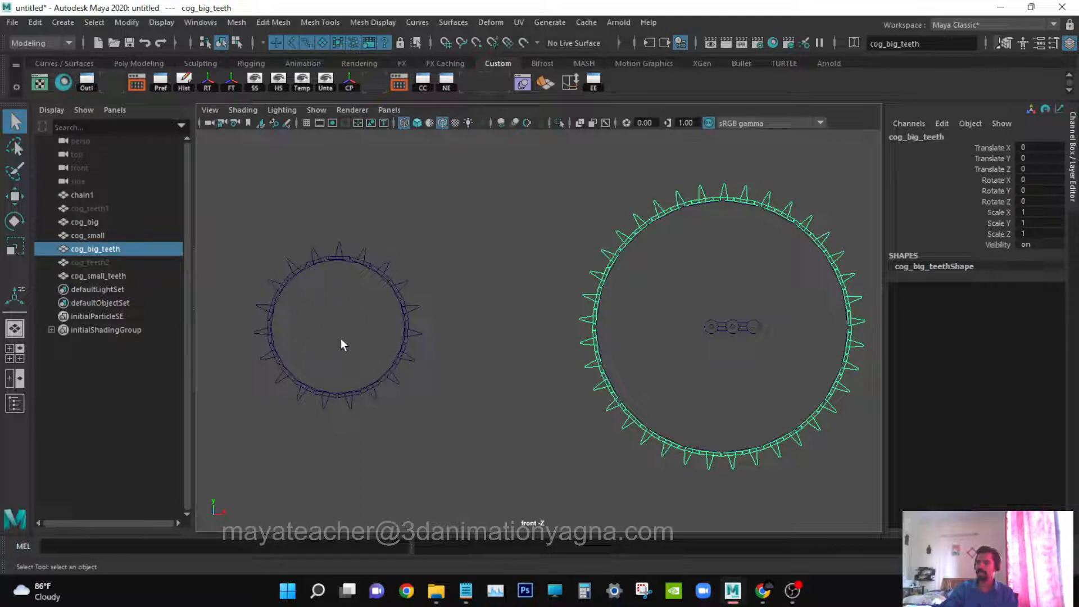
{"action": "middle_click_drag", "start_coordinate": [602, 330], "coordinate": [609, 332], "text": "alt"}
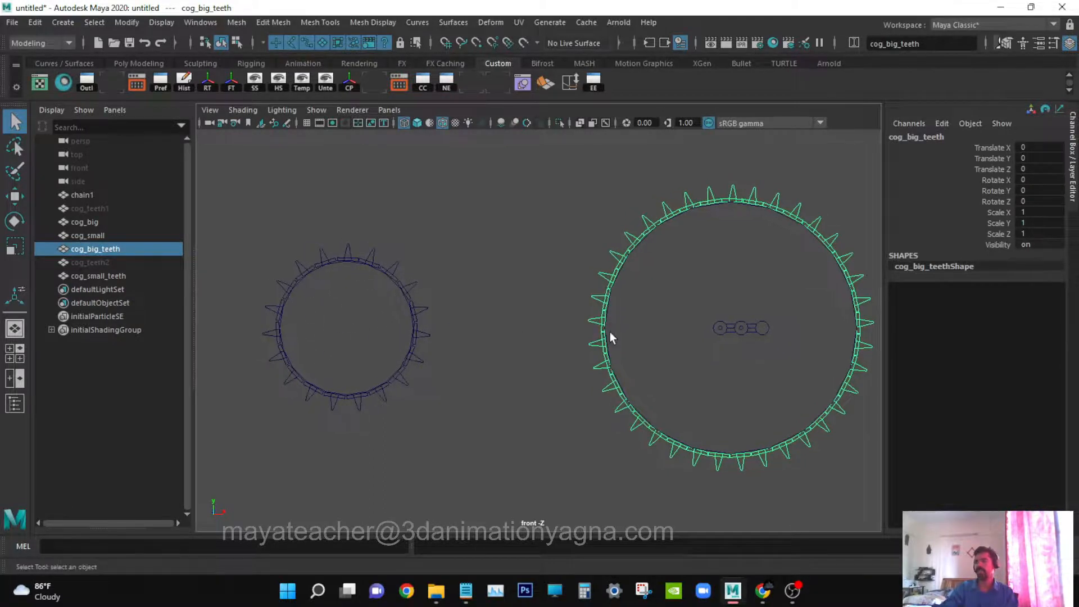
{"action": "left_click", "coordinate": [682, 214], "text": "shift"}
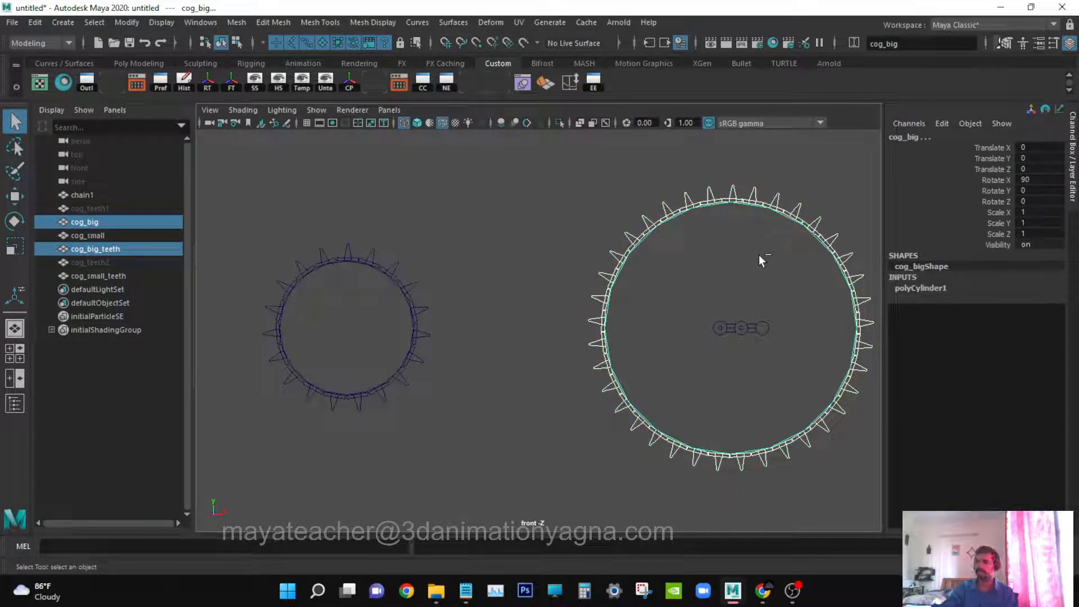
{"action": "key", "text": "ctrl+d"}
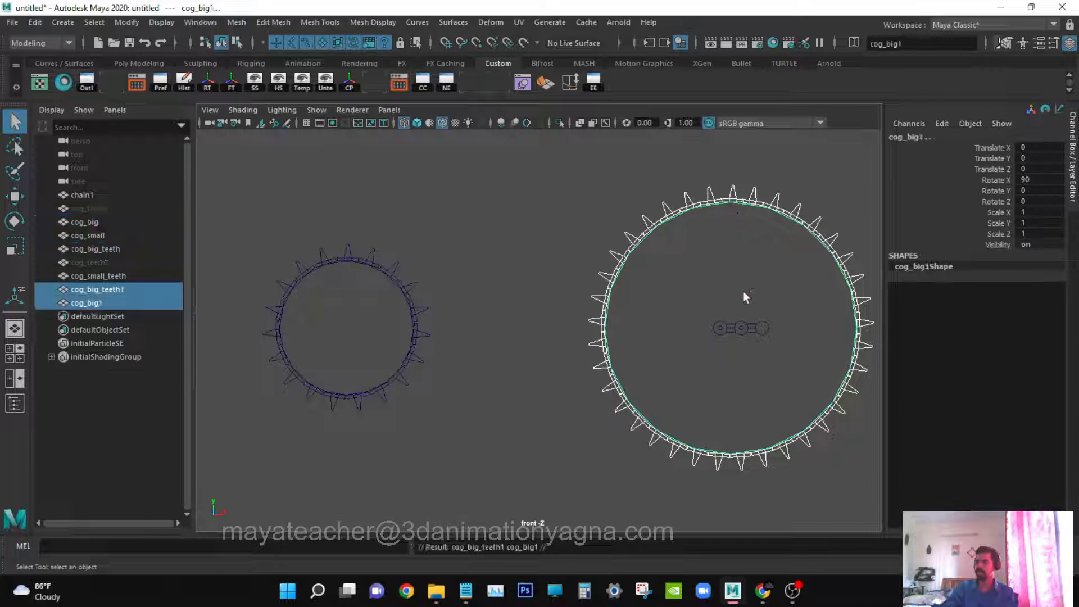
{"action": "key", "text": "w"}
{"action": "left_click_drag", "start_coordinate": [735, 332], "coordinate": [384, 322]}
{"action": "key", "text": "r"}
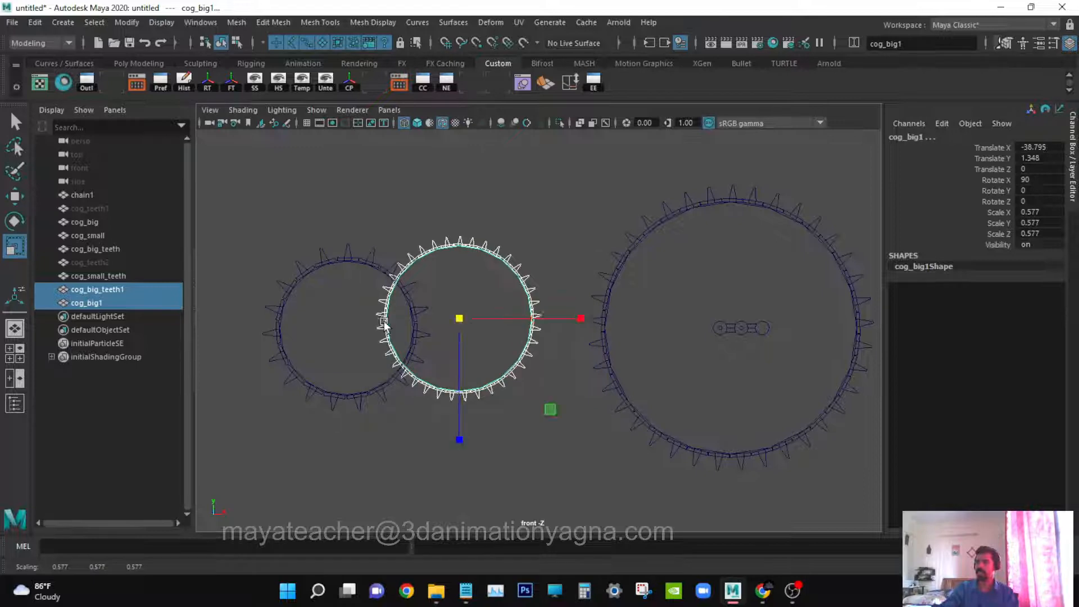
- Undo the scaling and delete the duplicated big wheel and its teeth
{"action": "key", "text": "ctrl+z"}
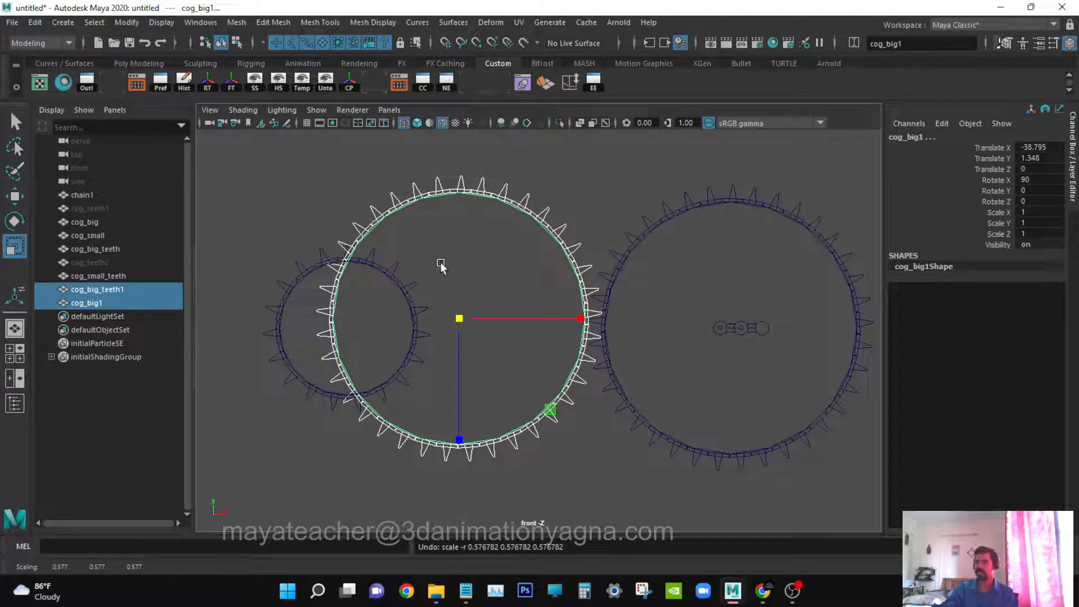
{"action": "middle_click_drag", "start_coordinate": [441, 262], "coordinate": [442, 264], "text": "alt"}
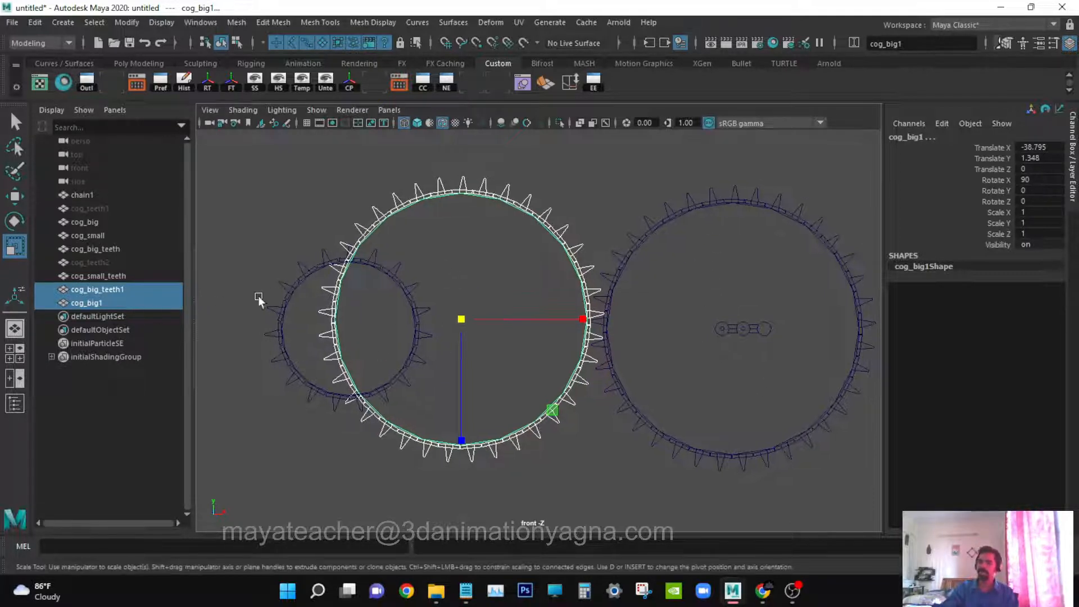
{"action": "key", "text": "q"}
{"action": "key", "text": "Delete"}
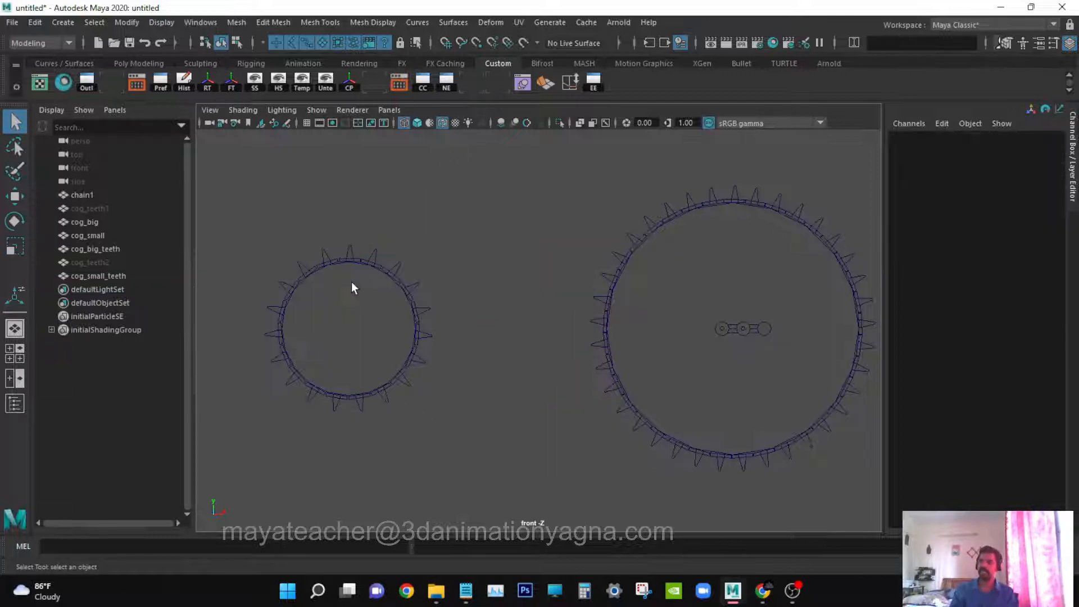
- Hide both teeth rings, cog_small_teeth and cog_big_teeth, leaving the plain wheels and the chain link displayed
{"action": "scroll", "coordinate": [527, 353], "scroll_direction": "up", "scroll_amount": 1}
{"action": "middle_click_drag", "start_coordinate": [530, 357], "coordinate": [501, 354], "text": "alt"}
{"action": "scroll", "coordinate": [503, 355], "scroll_direction": "up", "scroll_amount": 1}
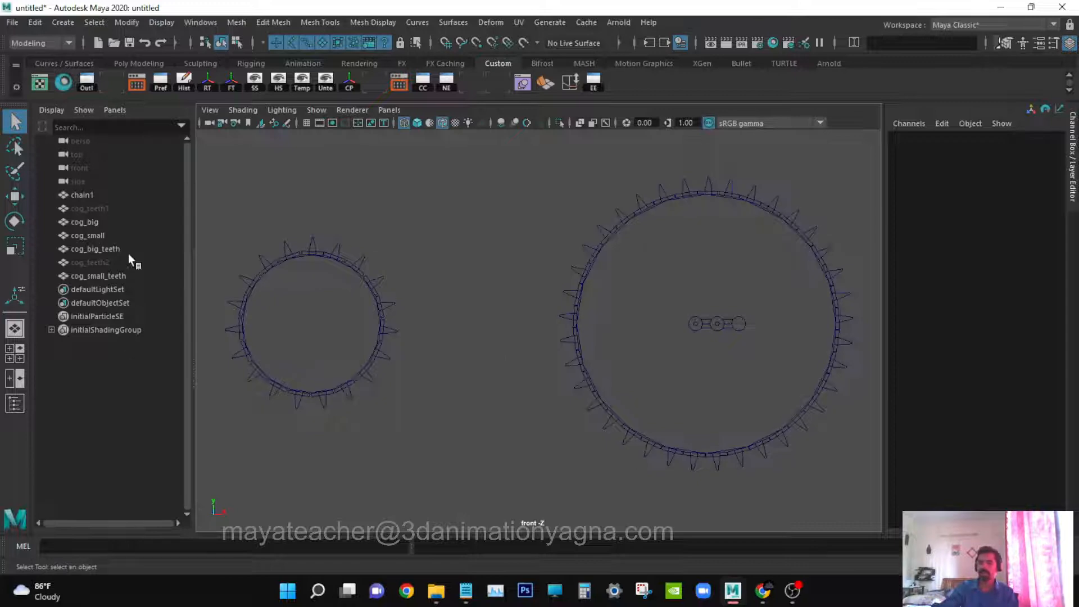
{"action": "left_click", "coordinate": [117, 276]}
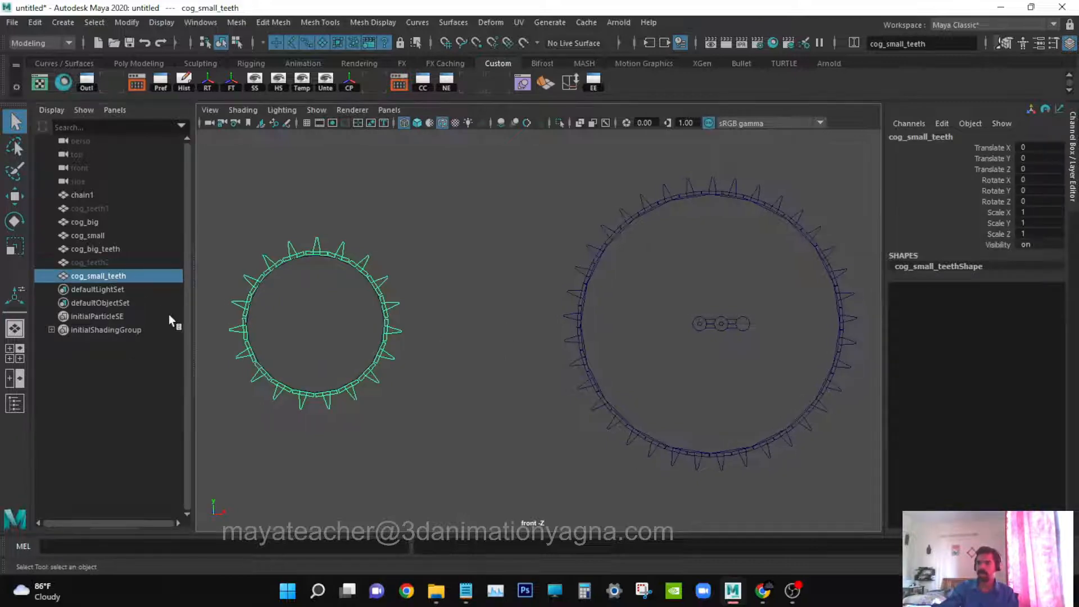
{"action": "left_click", "coordinate": [113, 248], "text": "ctrl"}
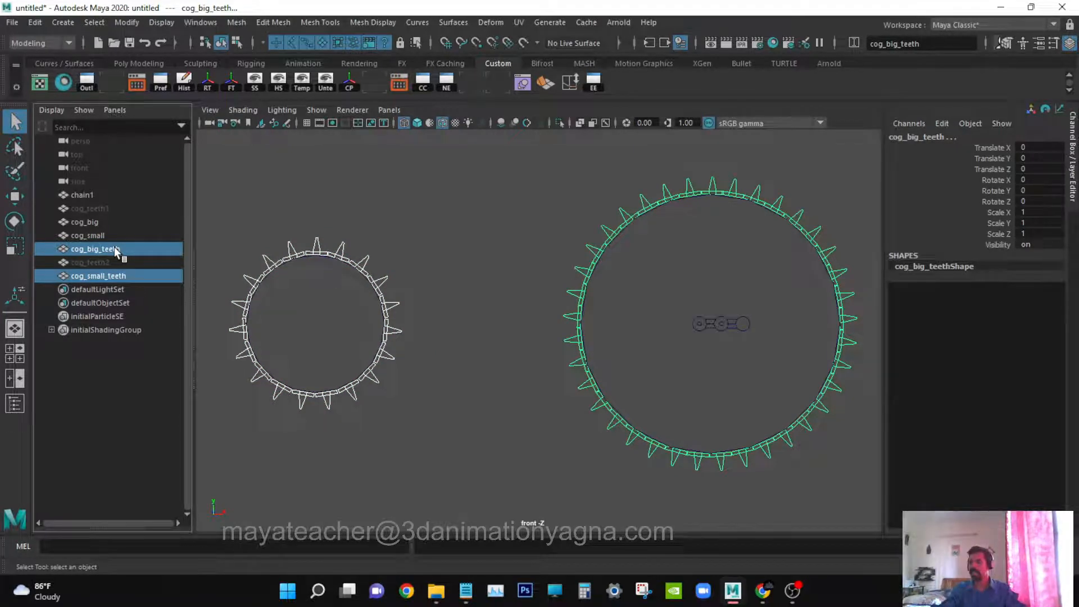
{"action": "key", "text": "ctrl+h"}
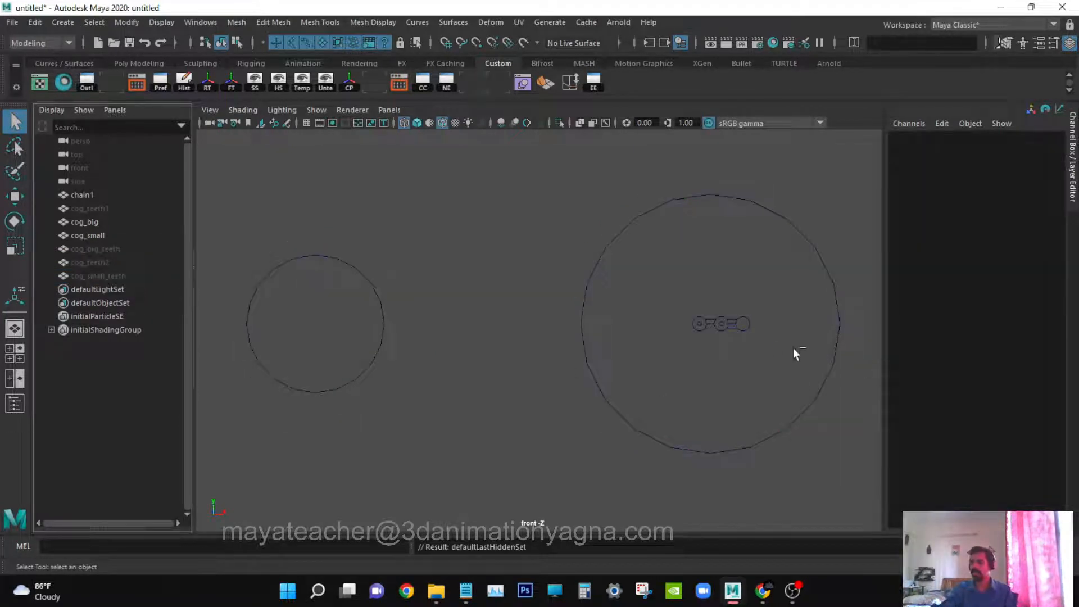
- Select the chain1 link inside the big wheel and activate the Move tool on it
{"action": "left_click", "coordinate": [713, 323]}
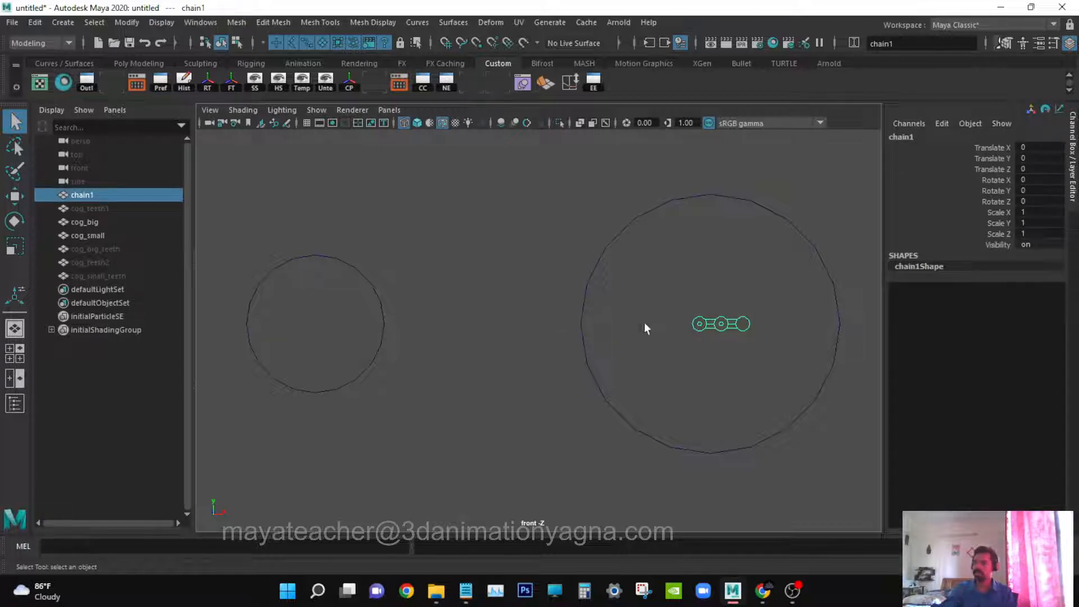
{"action": "key", "text": "w"}
{"action": "middle_click_drag", "start_coordinate": [697, 323], "coordinate": [657, 324], "text": "alt"}
{"action": "right_click_drag", "start_coordinate": [635, 354], "coordinate": [607, 361], "text": "alt"}
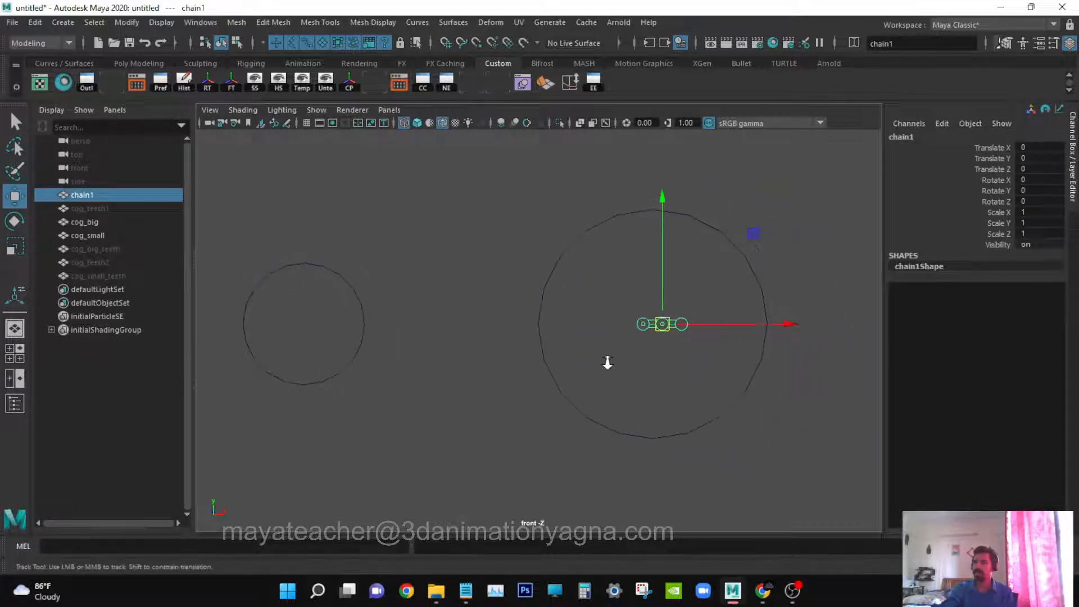
- Create a NURBS circle at the big cog's centre and set its Rotate X to 90
{"action": "middle_click_drag", "start_coordinate": [649, 364], "coordinate": [661, 365], "text": "alt"}
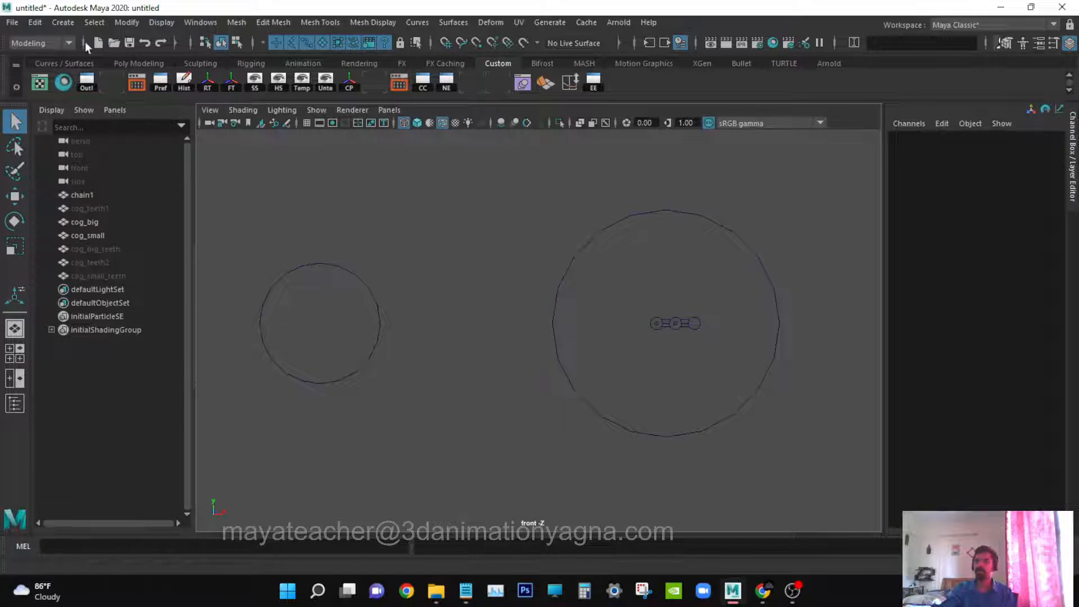
{"action": "left_click", "coordinate": [62, 23]}
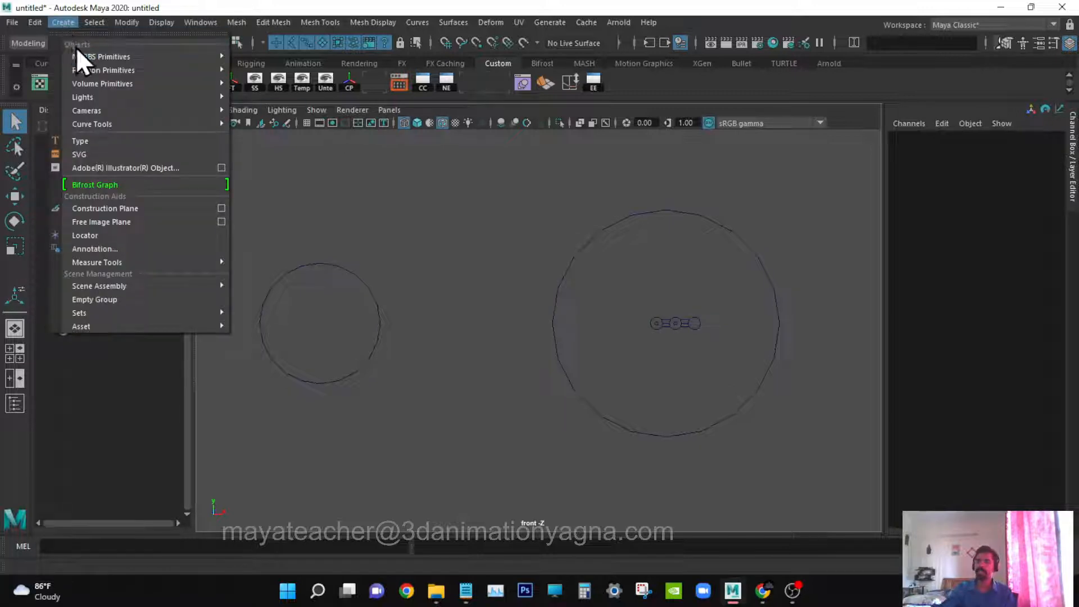
{"action": "mouse_move", "coordinate": [79, 54]}
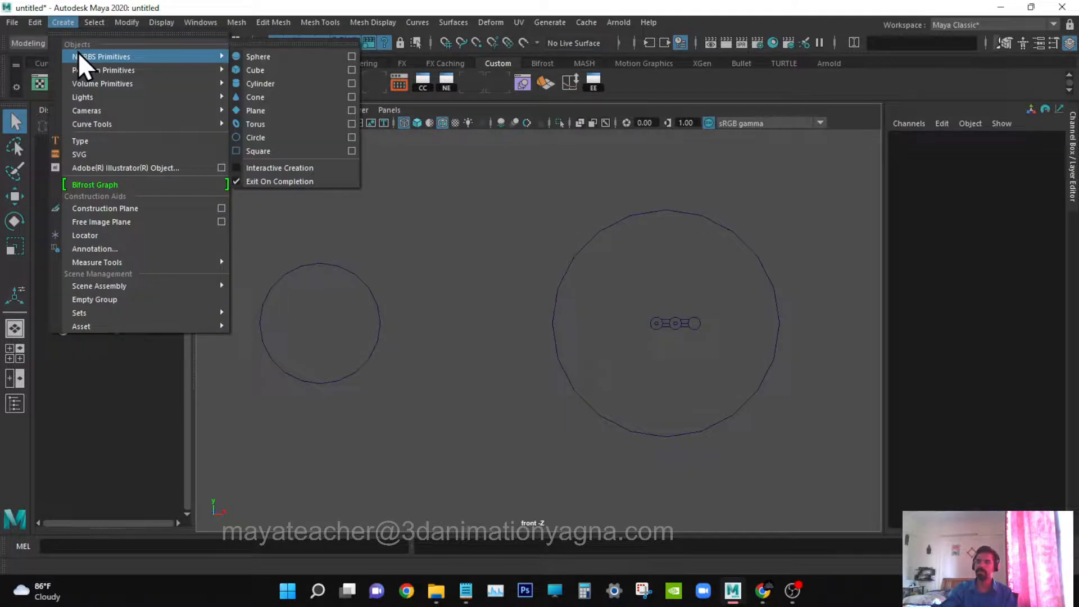
{"action": "left_click", "coordinate": [279, 137]}
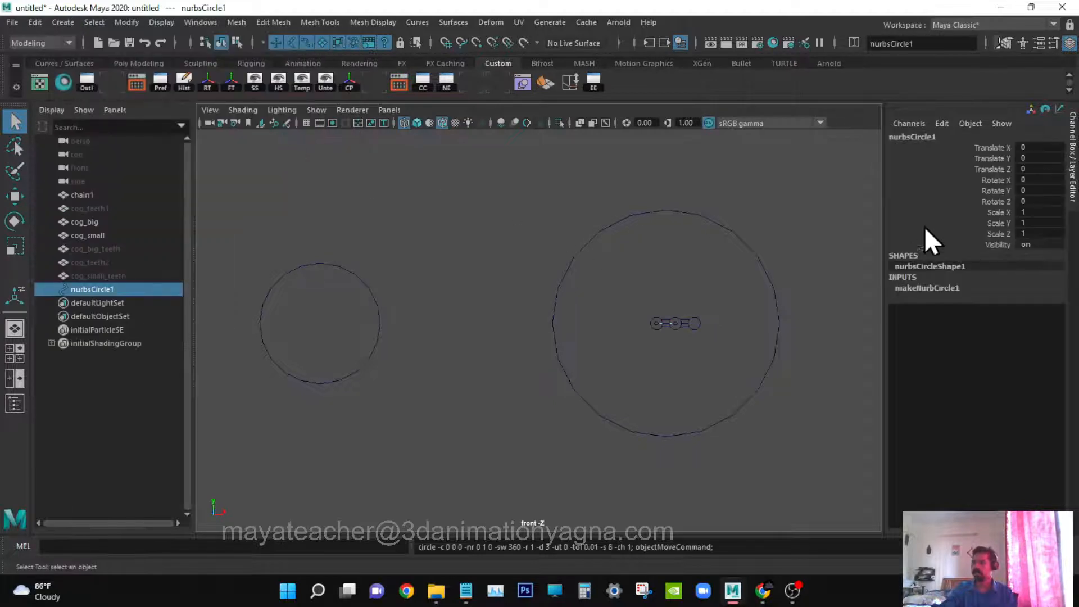
{"action": "left_click", "coordinate": [1037, 180]}
{"action": "type", "text": "90"}
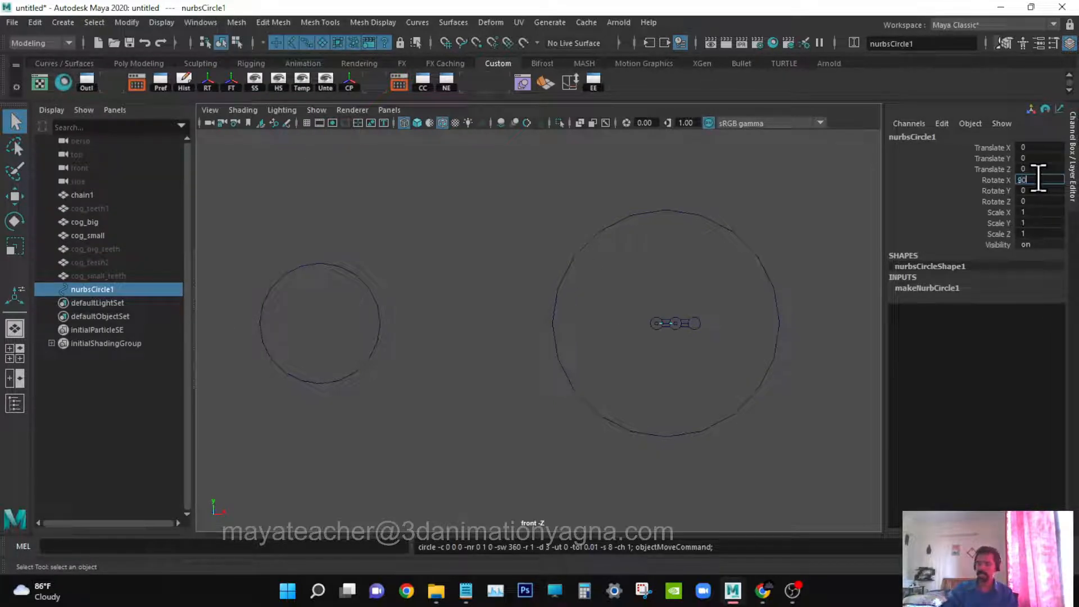
{"action": "key", "text": "Return"}
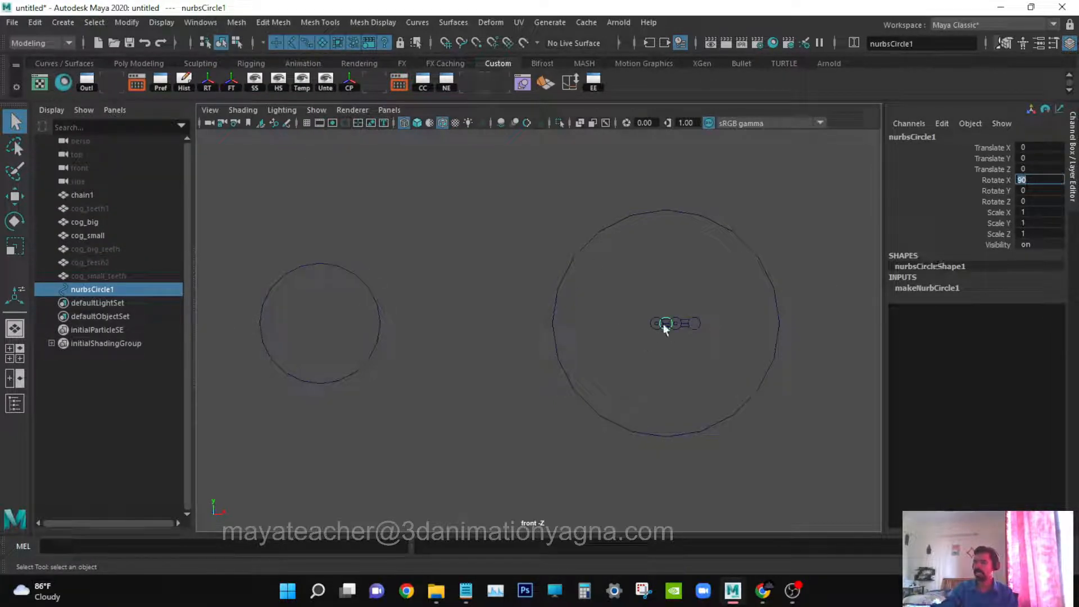
- Increase the NURBS circle's radius to 10 in its creation inputs
{"action": "left_click", "coordinate": [939, 288]}
{"action": "left_click", "coordinate": [1000, 363]}
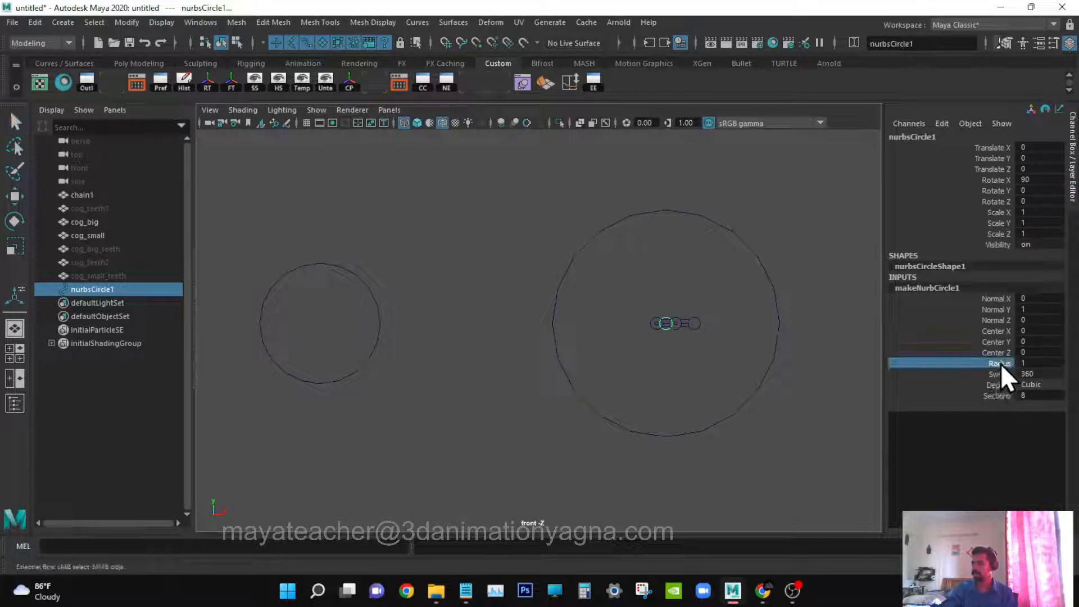
{"action": "middle_click_drag", "start_coordinate": [617, 394], "coordinate": [683, 403]}
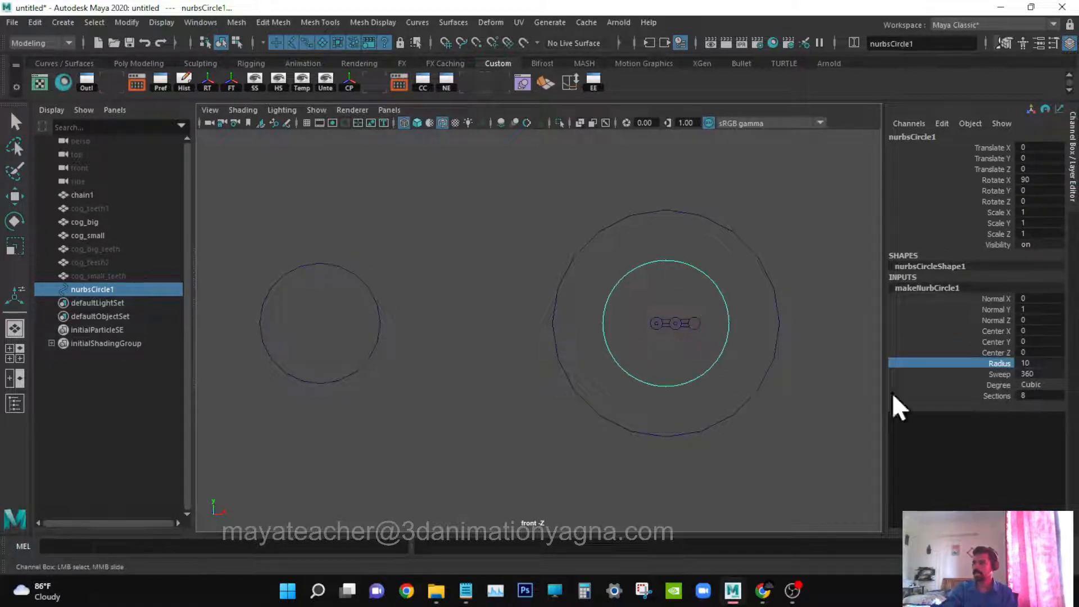
{"action": "left_click", "coordinate": [1043, 363]}
{"action": "type", "text": "20"}
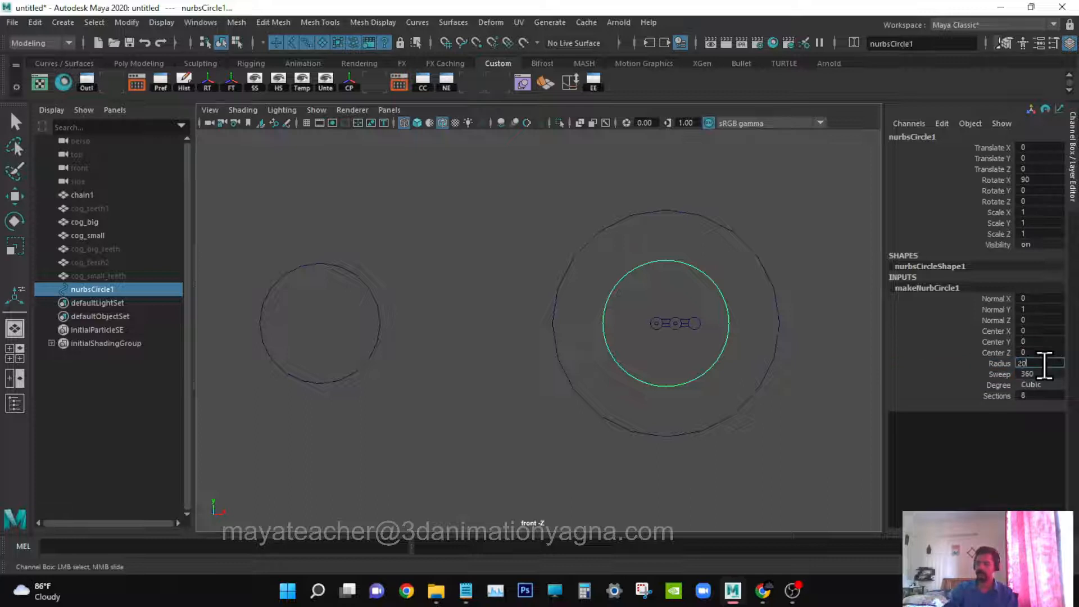
{"action": "key", "text": "Return"}
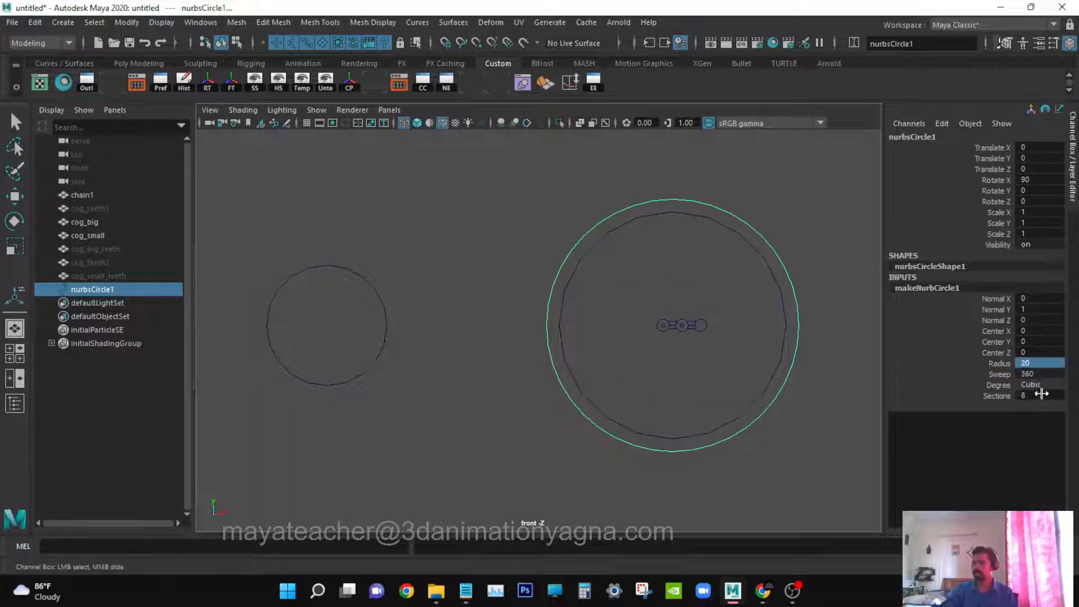
{"action": "key", "text": "r"}
{"action": "left_click_drag", "start_coordinate": [679, 330], "coordinate": [662, 326]}
{"action": "key", "text": "ctrl+z"}
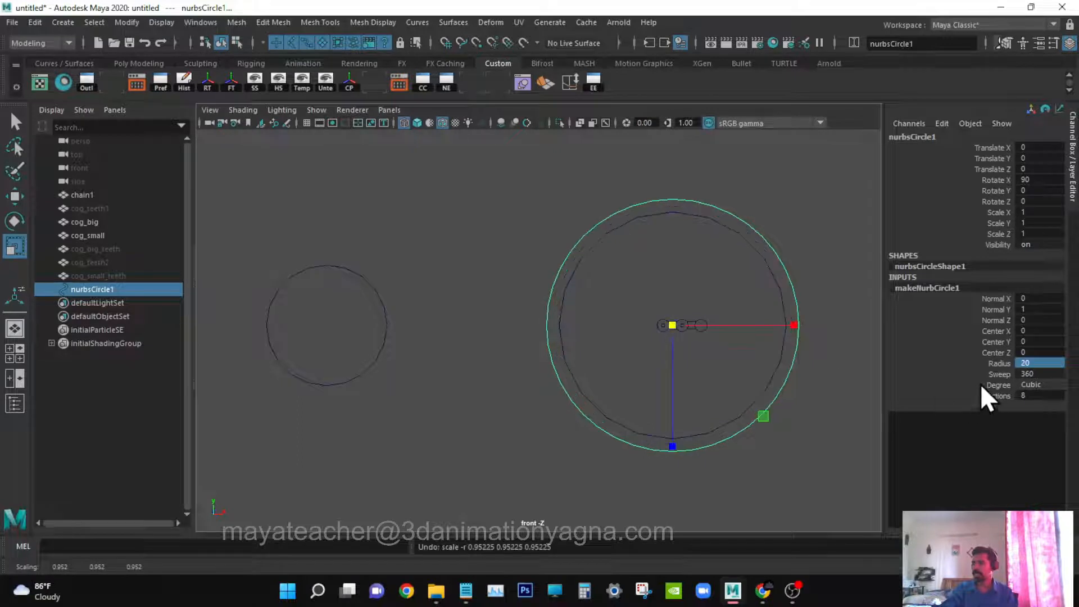
{"action": "left_click", "coordinate": [999, 364]}
{"action": "key", "text": "ctrl+z"}
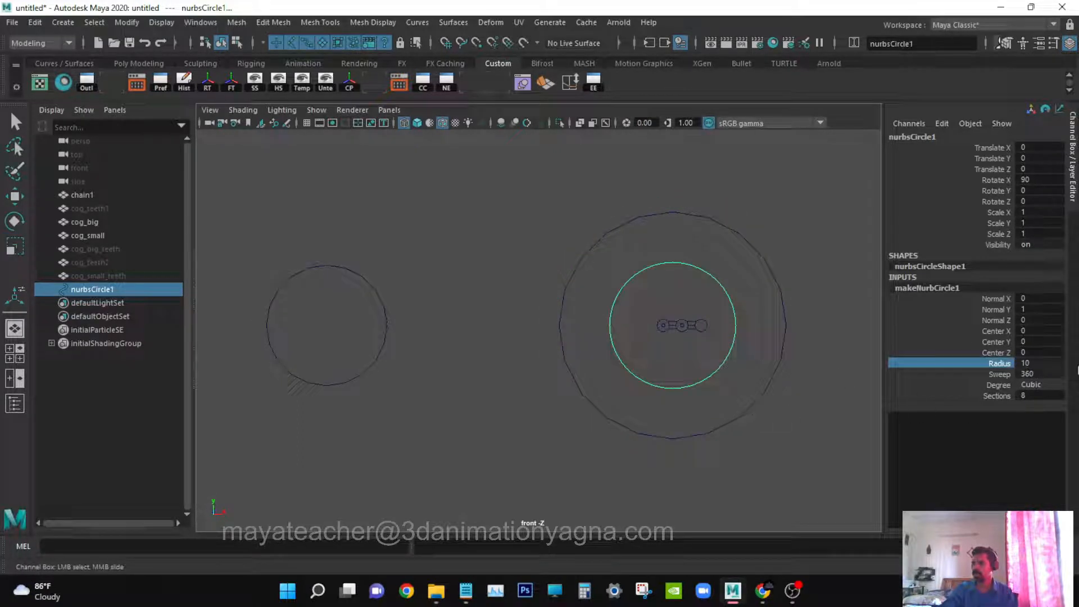
- Scale the NURBS circle uniformly to about 1.921 so it runs just outside the big cog's outline
{"action": "key", "text": "r"}
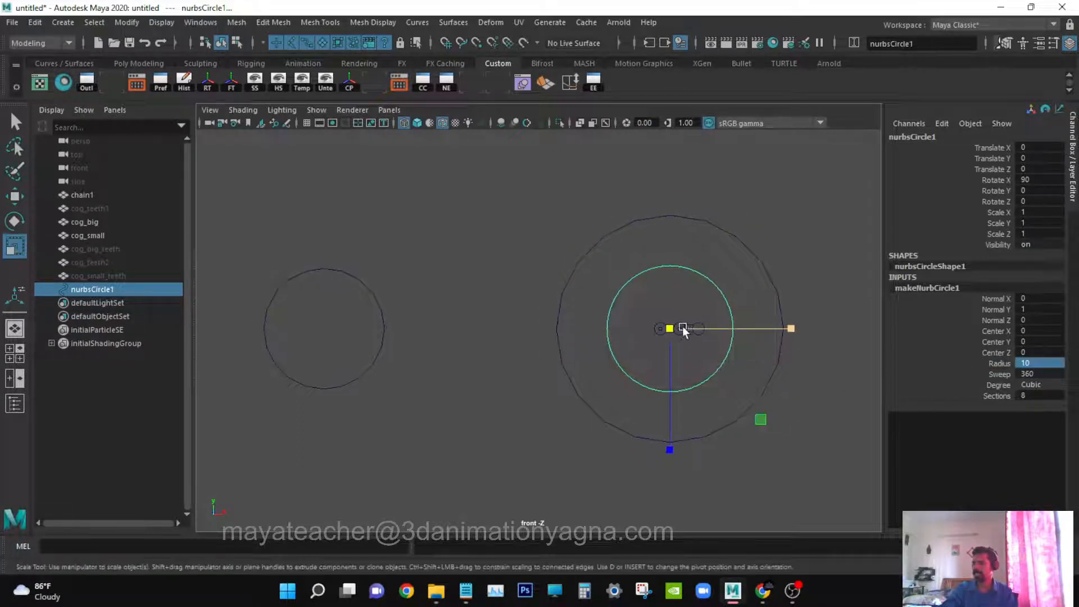
{"action": "left_click_drag", "start_coordinate": [668, 328], "coordinate": [754, 317]}
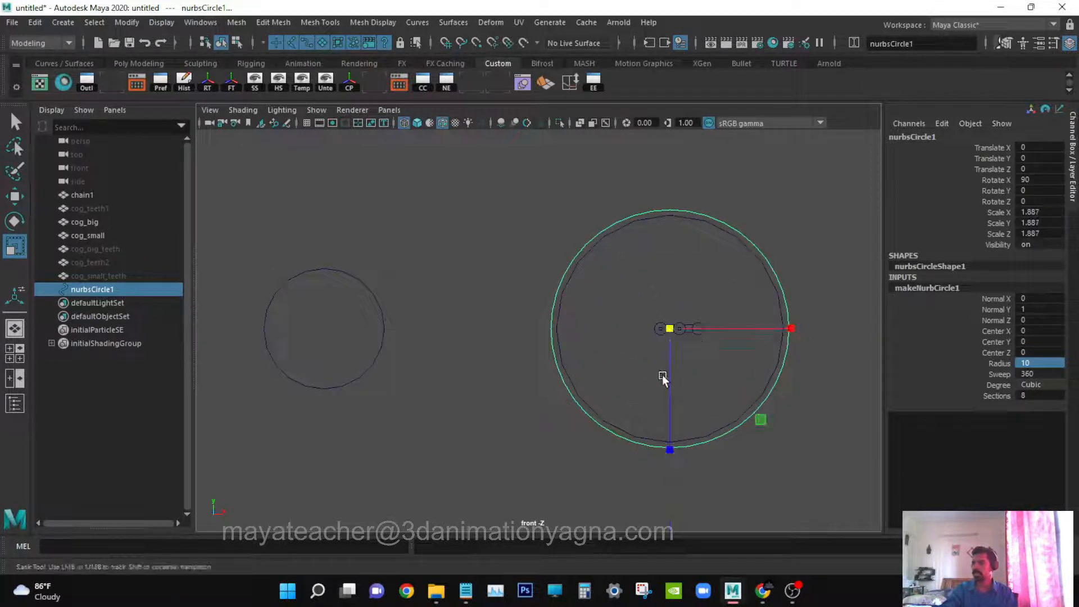
{"action": "left_click_drag", "start_coordinate": [669, 325], "coordinate": [673, 326]}
{"action": "key", "text": "q"}
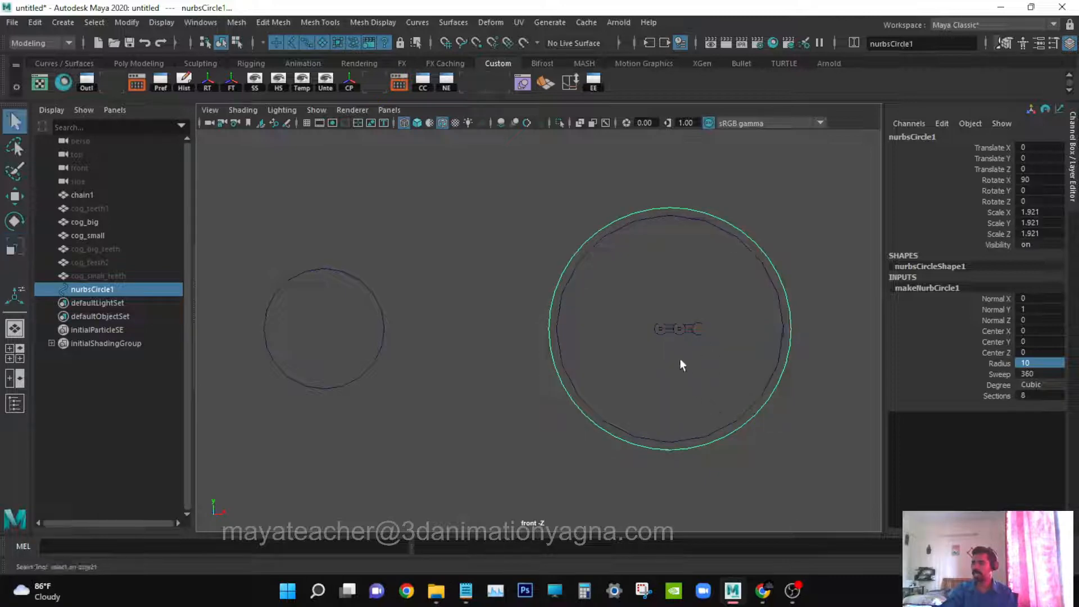
{"action": "key", "text": "w"}
{"action": "key", "text": "q"}
- Rename the NURBS circle as chain_curve_rotate_Z
{"action": "double_click", "coordinate": [116, 289]}
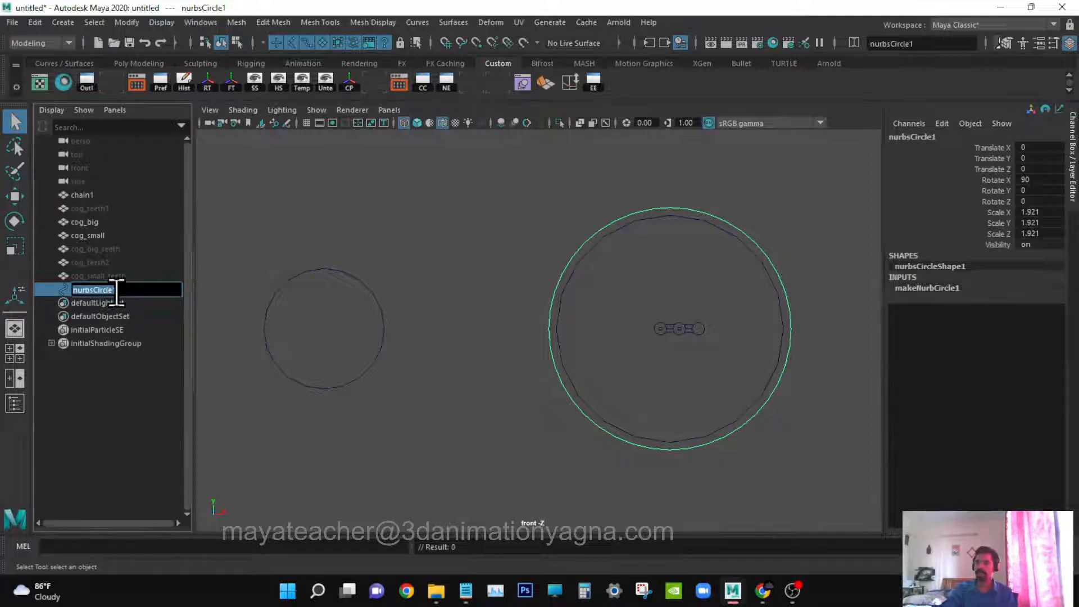
{"action": "type", "text": "chain curve"}
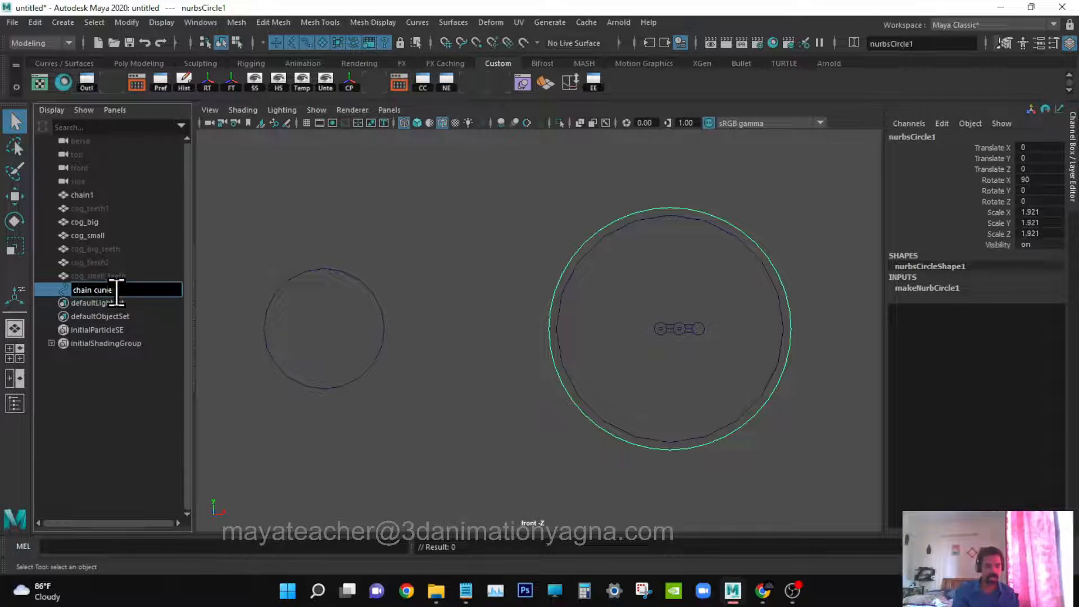
{"action": "type", "text": " rotate Z"}
{"action": "key", "text": "Return"}
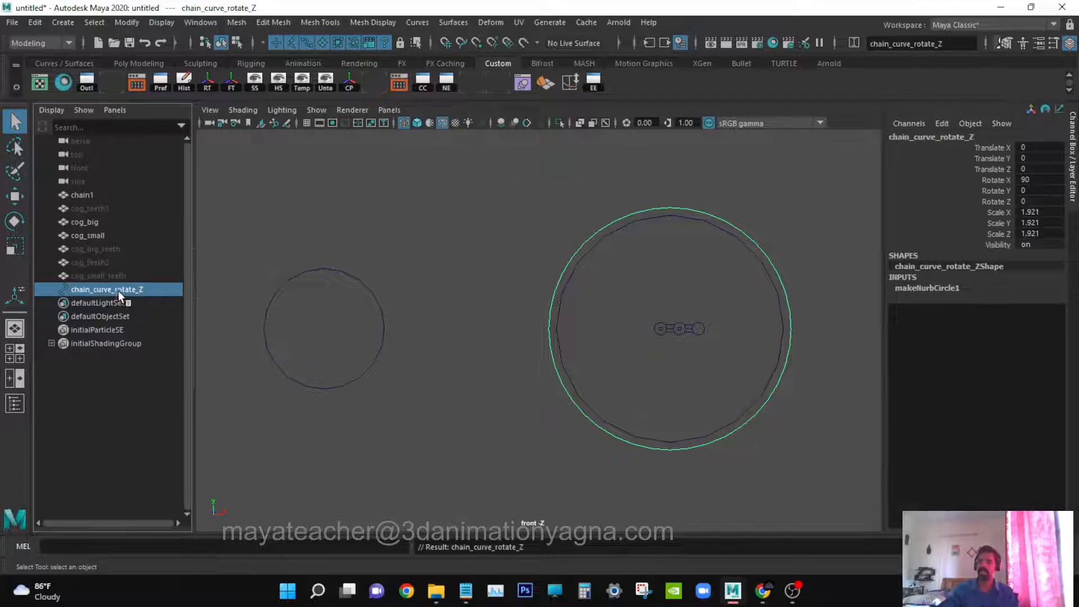
- Turn on the display of control vertices (Disp CV) for the chain curve in its shape attributes
{"action": "middle_click_drag", "start_coordinate": [484, 293], "coordinate": [493, 300], "text": "alt"}
{"action": "key", "text": "w"}
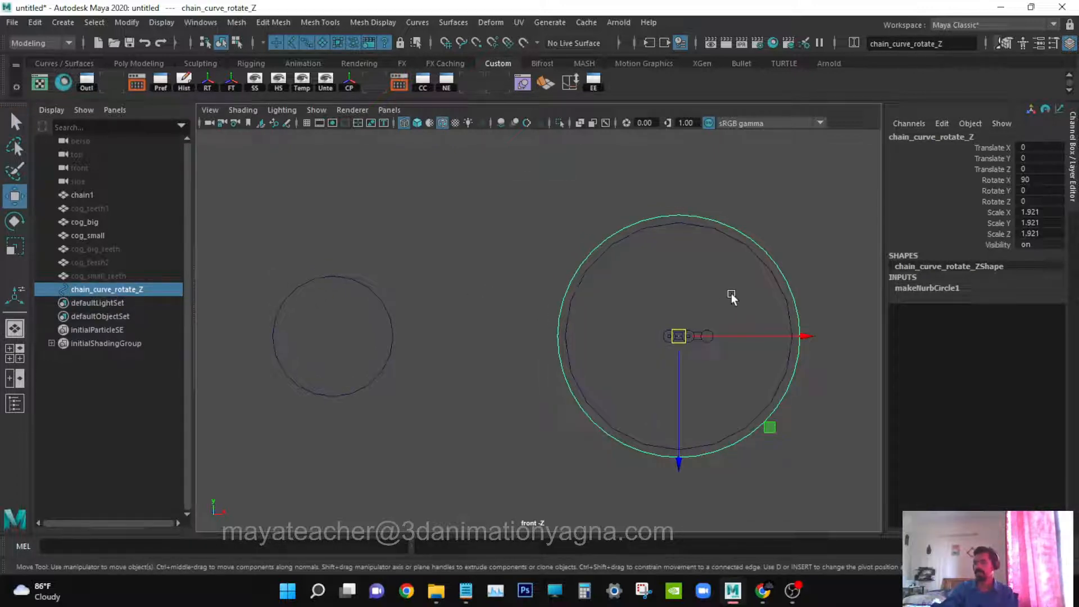
{"action": "key", "text": "ctrl+a"}
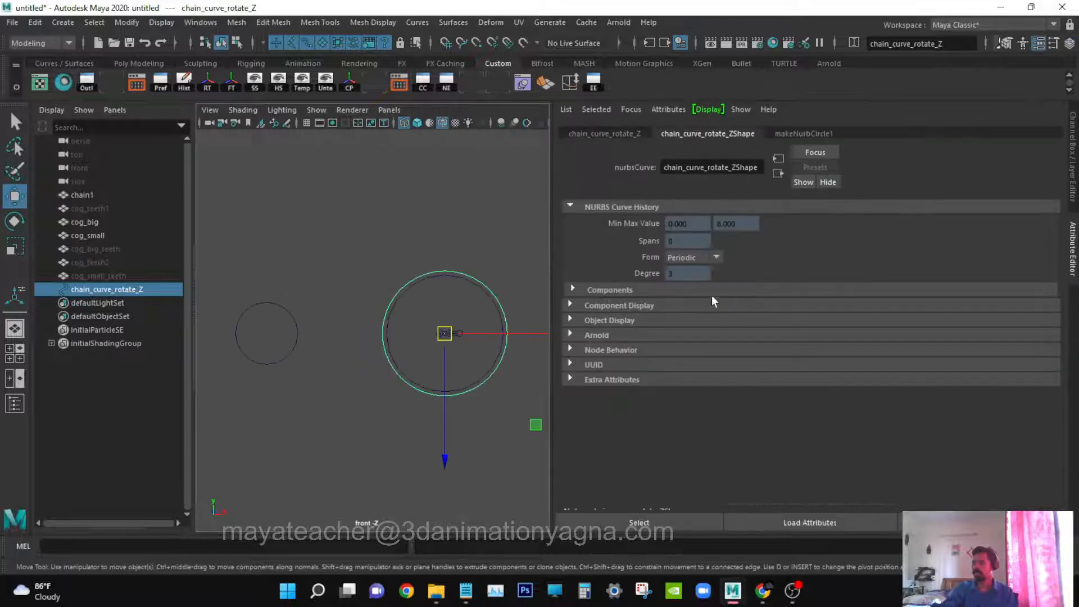
{"action": "left_click", "coordinate": [690, 307]}
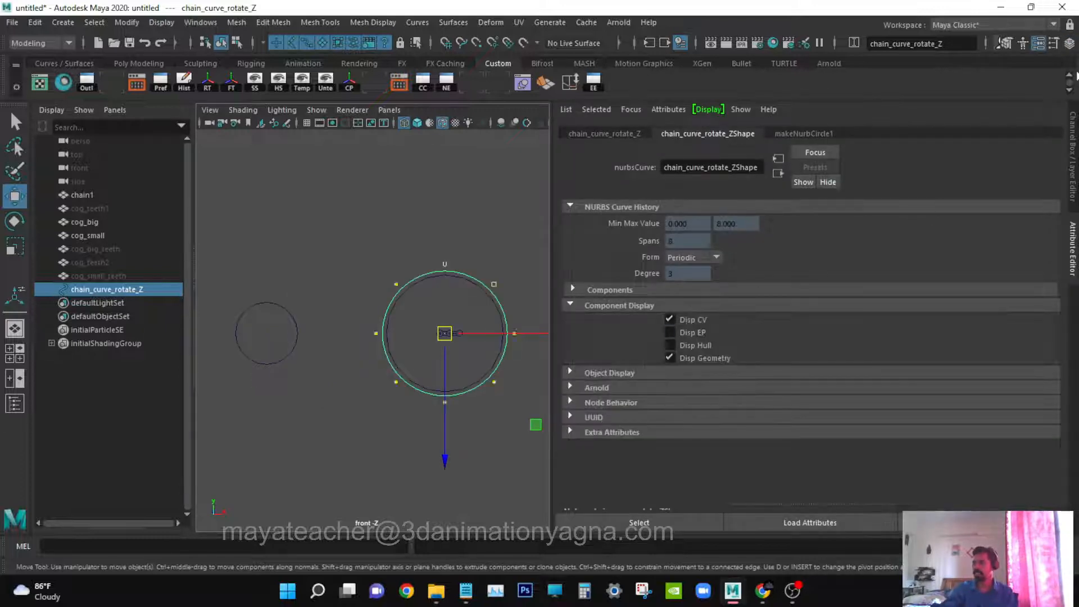
{"action": "left_click", "coordinate": [1039, 44]}
{"action": "middle_click_drag", "start_coordinate": [603, 370], "coordinate": [614, 338], "text": "alt"}
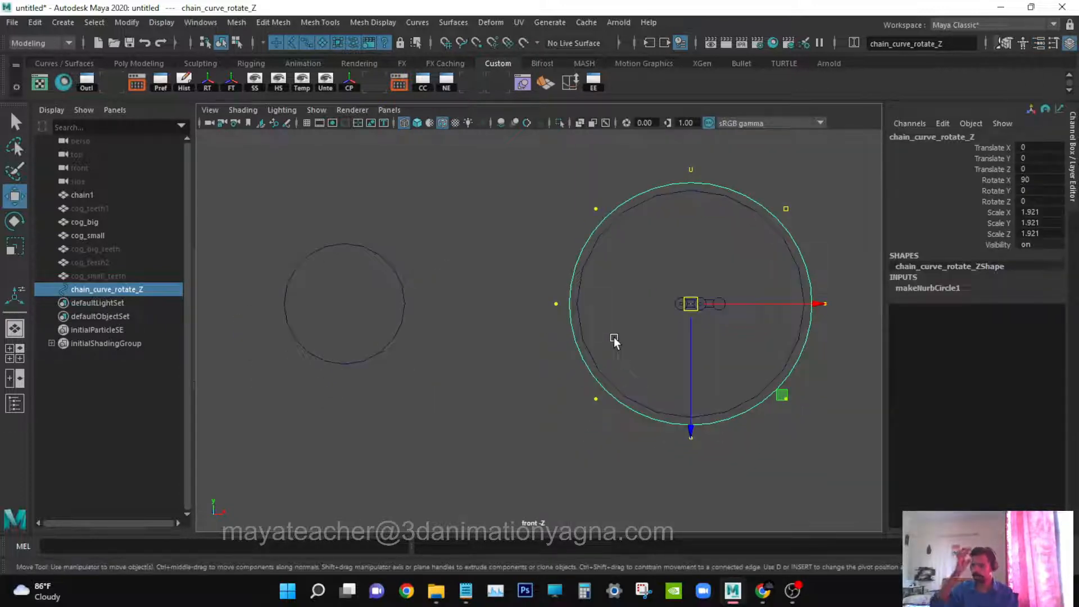
{"action": "middle_click_drag", "start_coordinate": [615, 335], "coordinate": [607, 361], "text": "alt"}
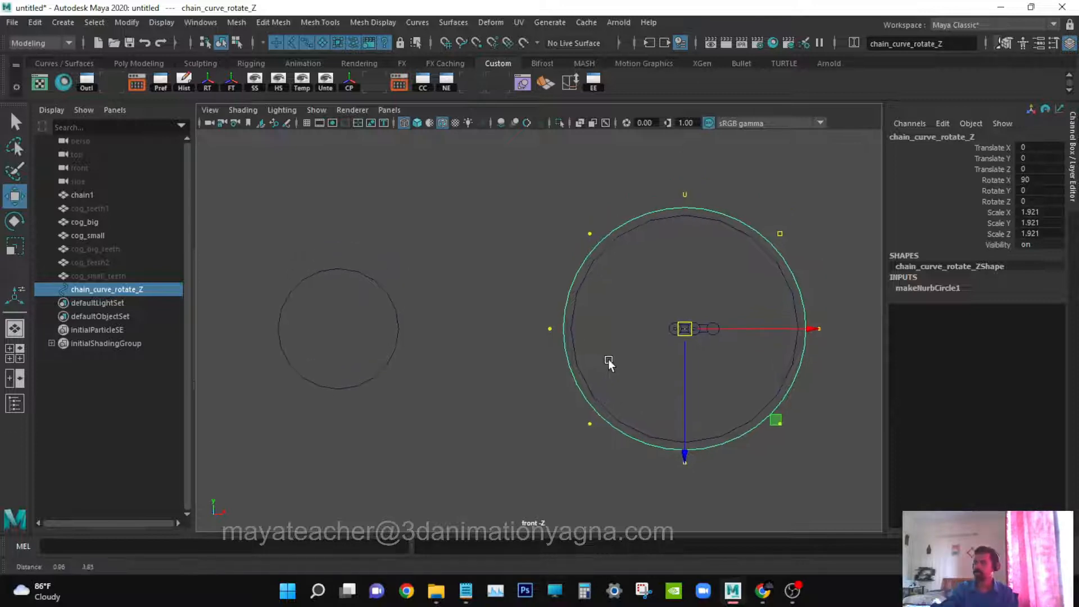
- Move the chain1 link straight up onto the top of the chain curve, to a Translate Y of about 18.904
{"action": "key", "text": "q"}
{"action": "left_click", "coordinate": [689, 328]}
{"action": "key", "text": "w"}
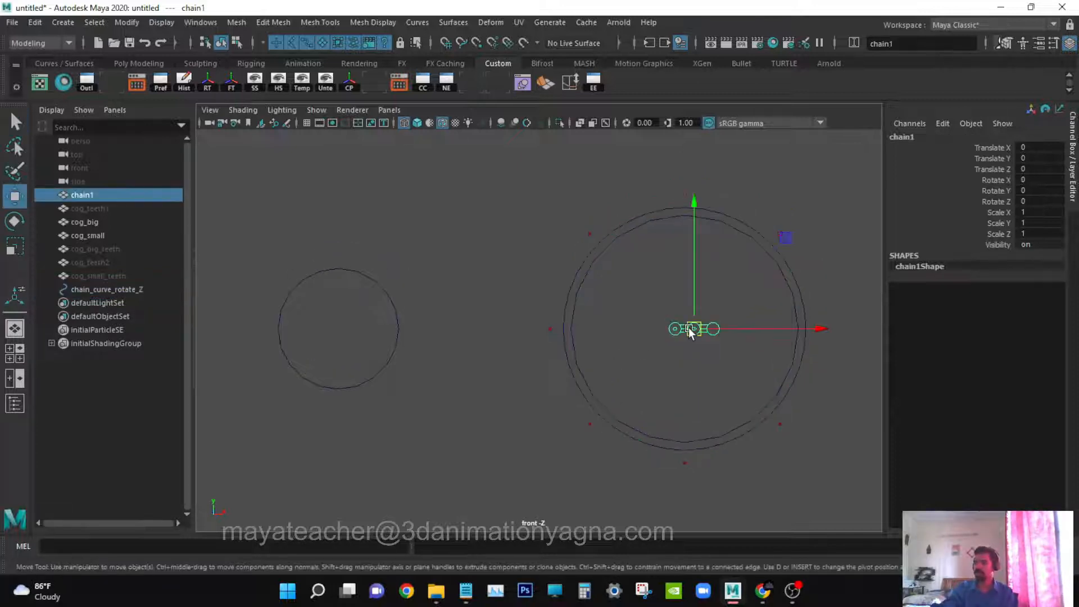
{"action": "left_click_drag", "start_coordinate": [695, 297], "coordinate": [719, 174]}
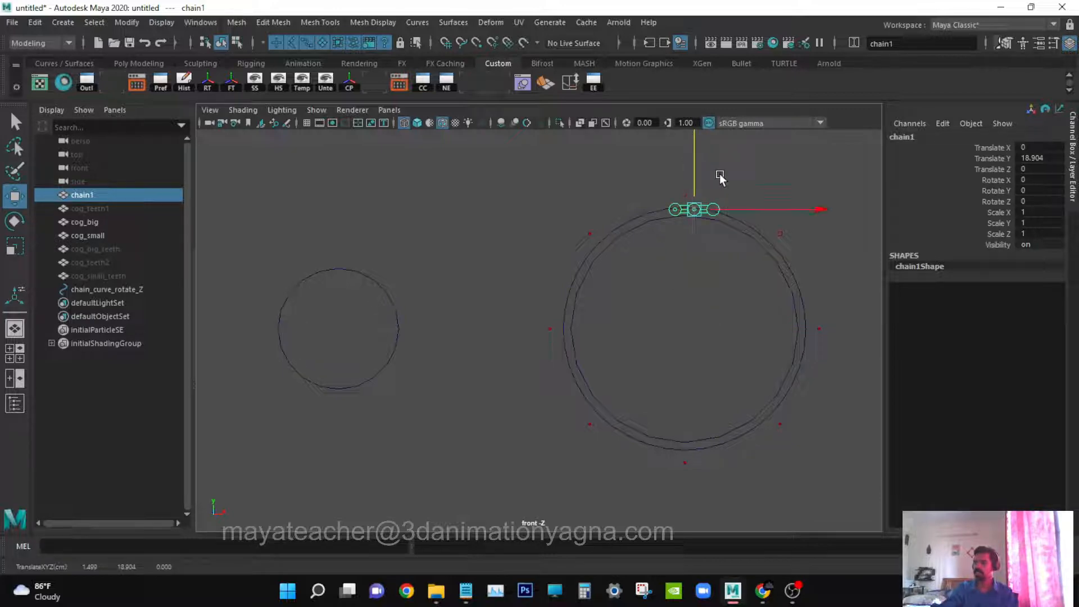
- Show the grid in the front view behind the chain link and curve
{"action": "left_click", "coordinate": [318, 111]}
{"action": "left_click", "coordinate": [366, 542]}
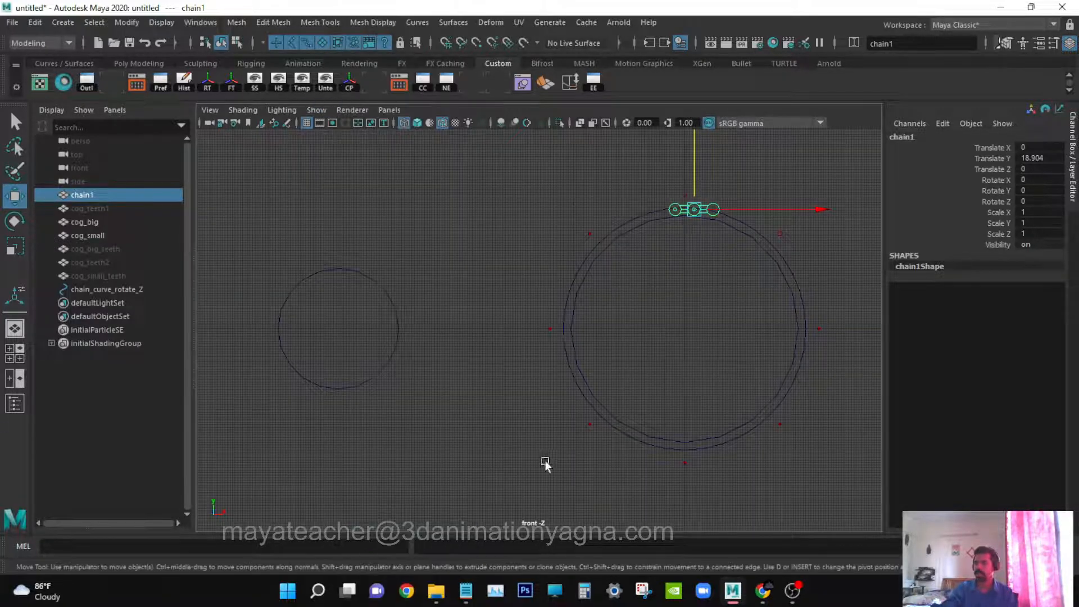
{"action": "middle_click_drag", "start_coordinate": [679, 395], "coordinate": [660, 411], "text": "alt"}
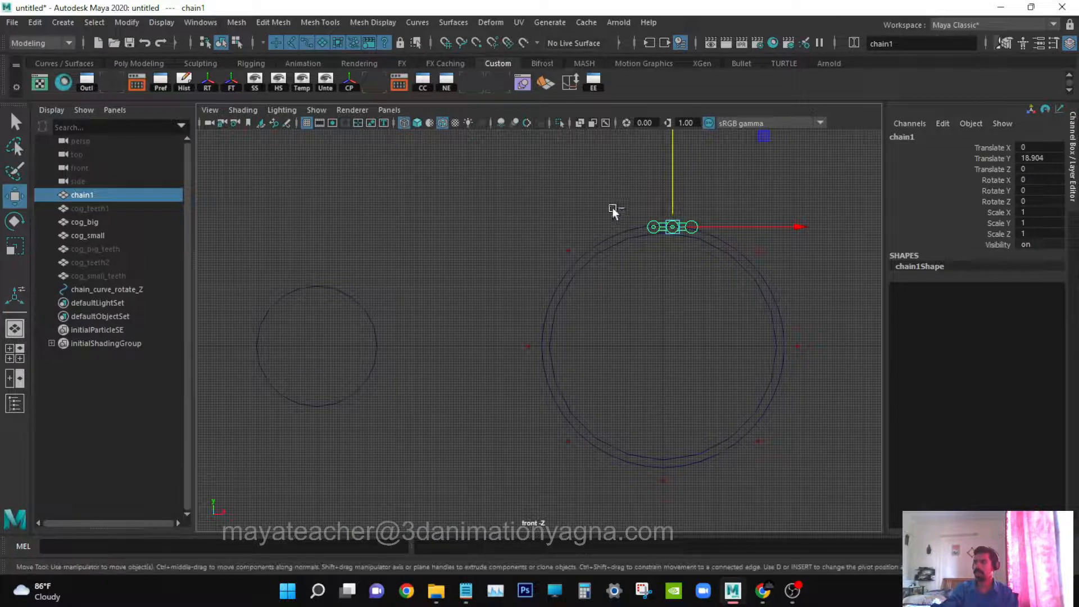
{"action": "left_click_drag", "start_coordinate": [612, 208], "coordinate": [734, 257], "text": "ctrl+alt"}
{"action": "middle_click_drag", "start_coordinate": [570, 322], "coordinate": [666, 219], "text": "alt"}
- Select the chain curve and examine how its control vertices and the chain link line up with the big cog
{"action": "left_click_drag", "start_coordinate": [417, 231], "coordinate": [424, 258]}
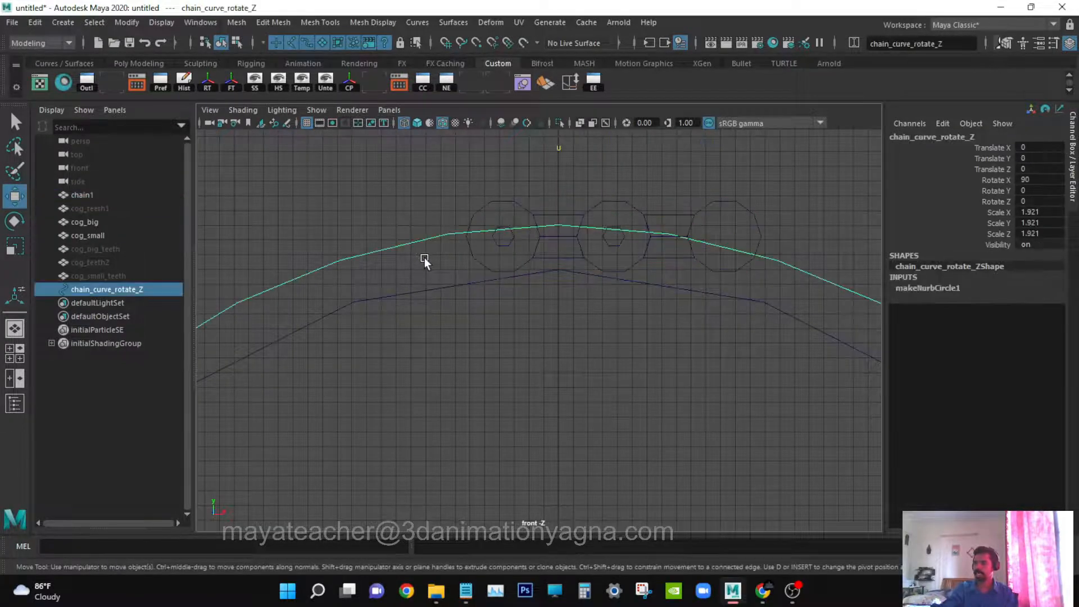
{"action": "key", "text": "f"}
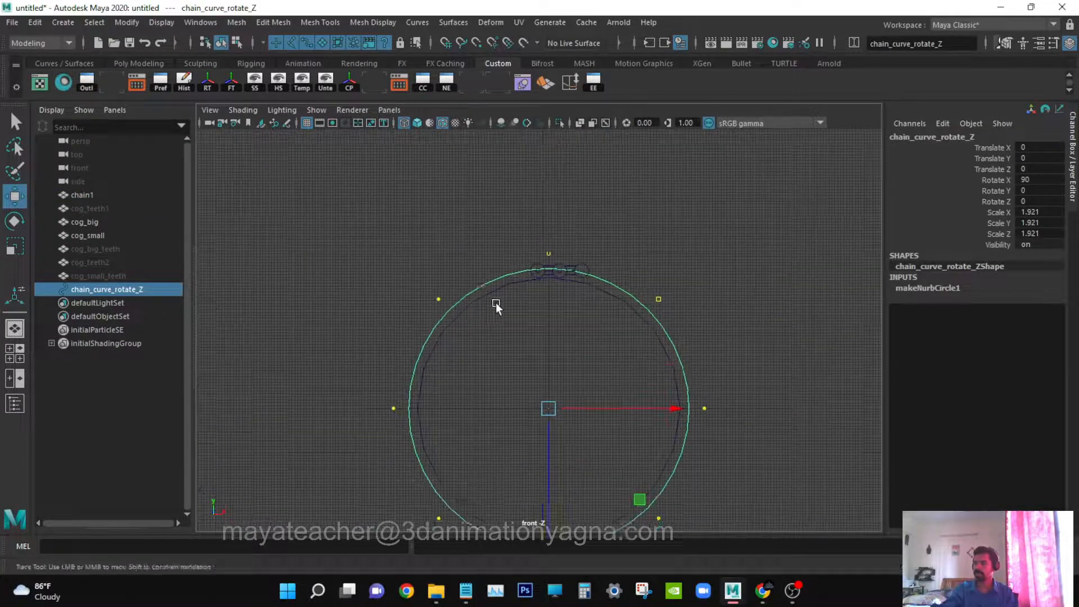
{"action": "middle_click_drag", "start_coordinate": [559, 348], "coordinate": [608, 339], "text": "alt"}
{"action": "right_click_drag", "start_coordinate": [599, 340], "coordinate": [600, 364], "text": "alt"}
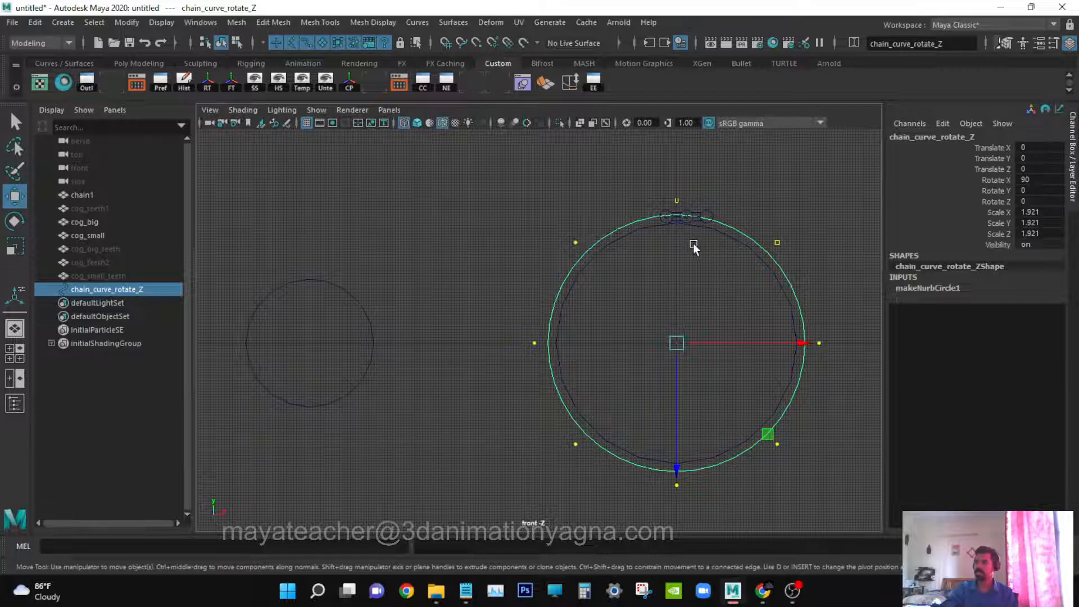
{"action": "middle_click_drag", "start_coordinate": [693, 244], "coordinate": [706, 244], "text": "alt"}
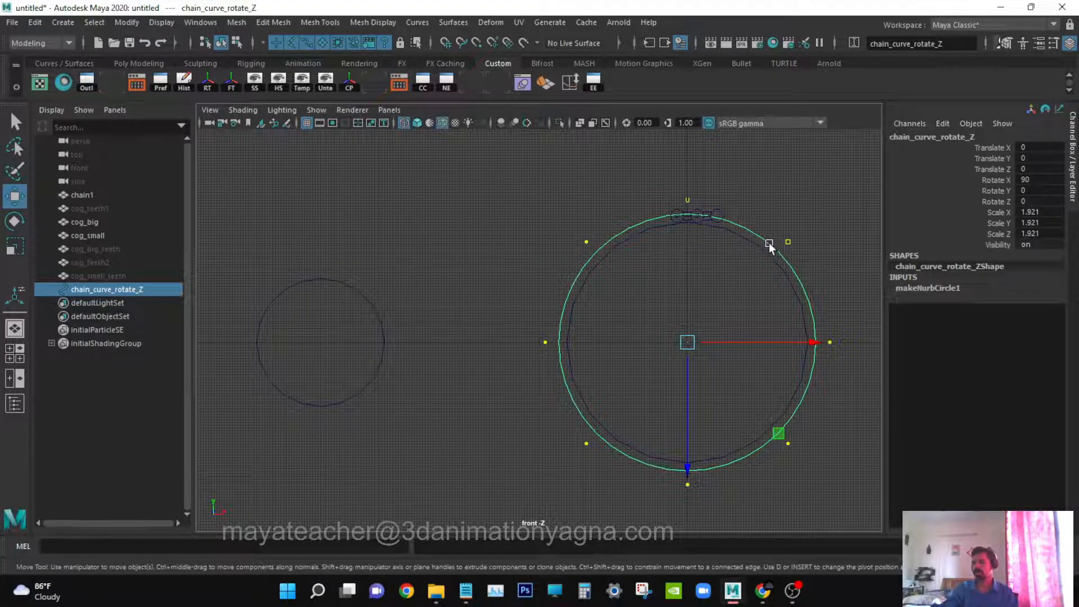
{"action": "middle_click_drag", "start_coordinate": [769, 245], "coordinate": [730, 268], "text": "alt"}
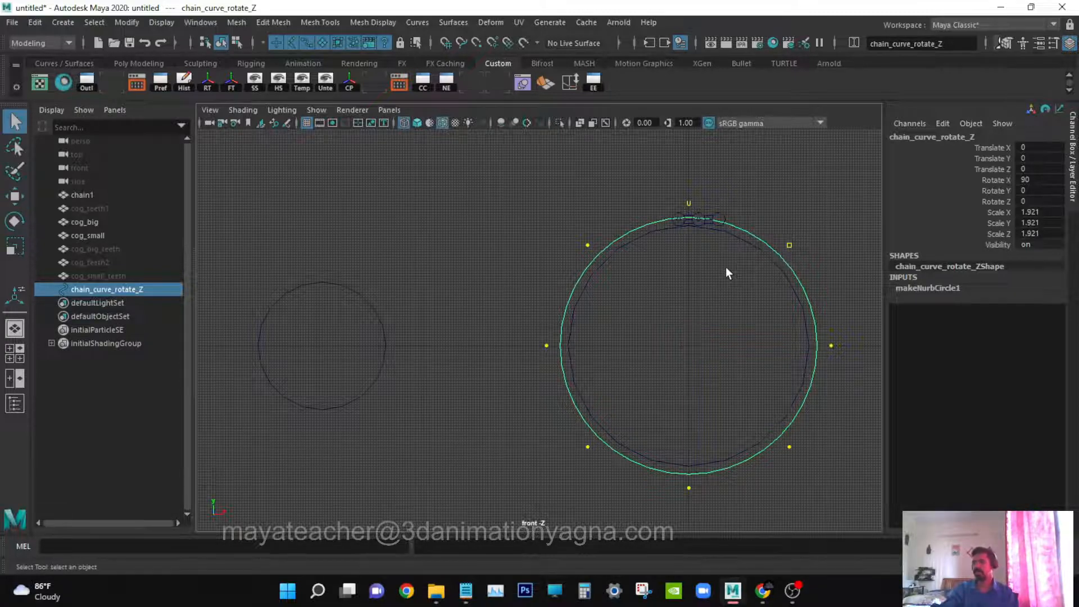
{"action": "key", "text": "q"}
{"action": "middle_click_drag", "start_coordinate": [712, 280], "coordinate": [729, 298], "text": "alt"}
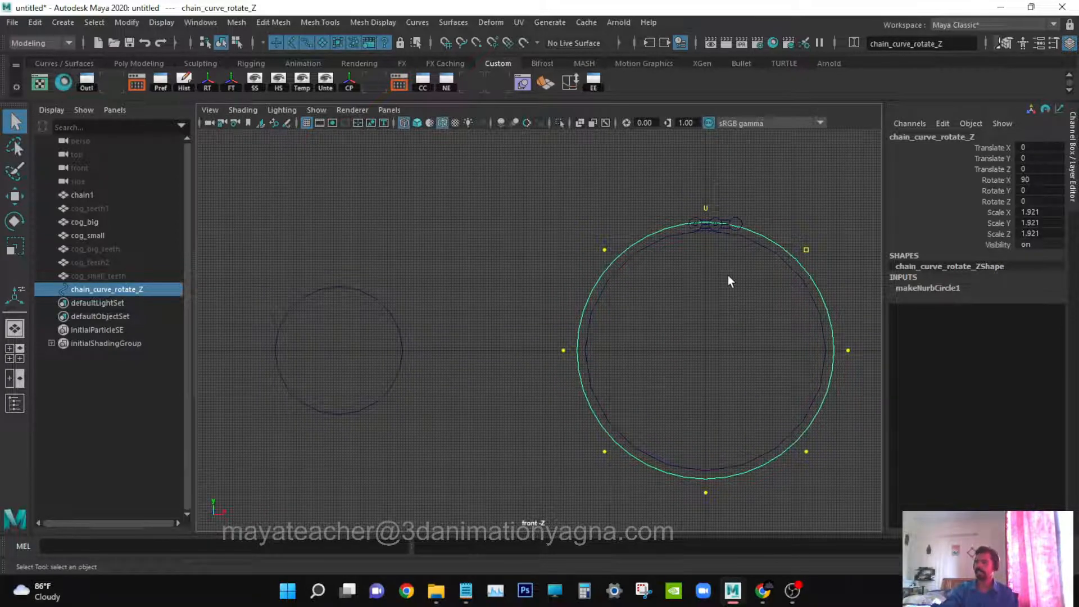
- Raise the chain1 link slightly along the vertical axis to a Translate Y of about 19.14
{"action": "left_click", "coordinate": [742, 219]}
{"action": "scroll", "coordinate": [702, 269], "scroll_direction": "up", "scroll_amount": 5}
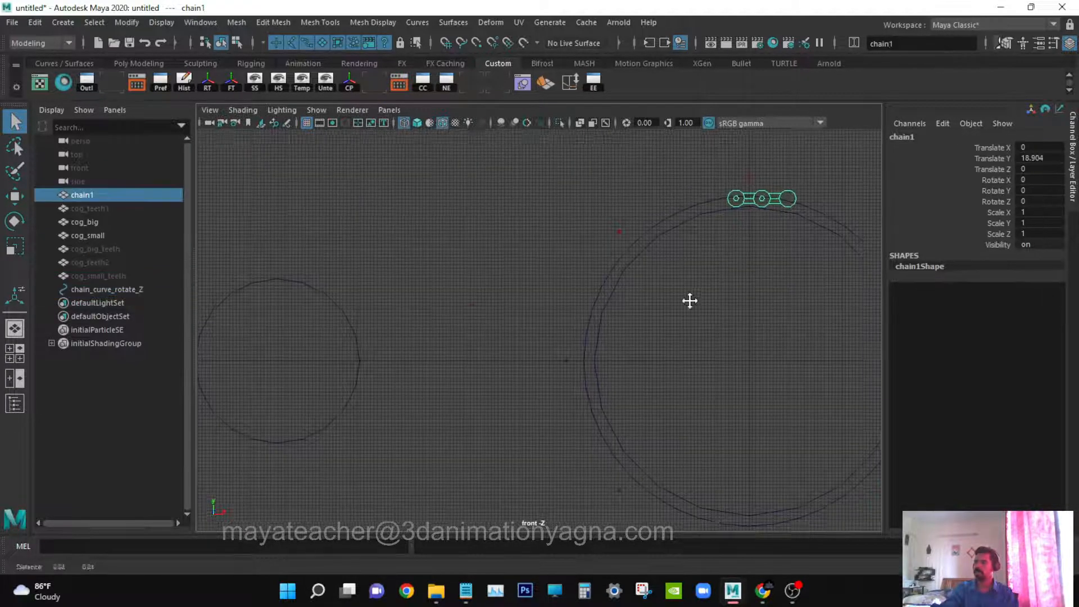
{"action": "middle_click_drag", "start_coordinate": [736, 271], "coordinate": [562, 353], "text": "alt"}
{"action": "scroll", "coordinate": [565, 346], "scroll_direction": "up", "scroll_amount": 5}
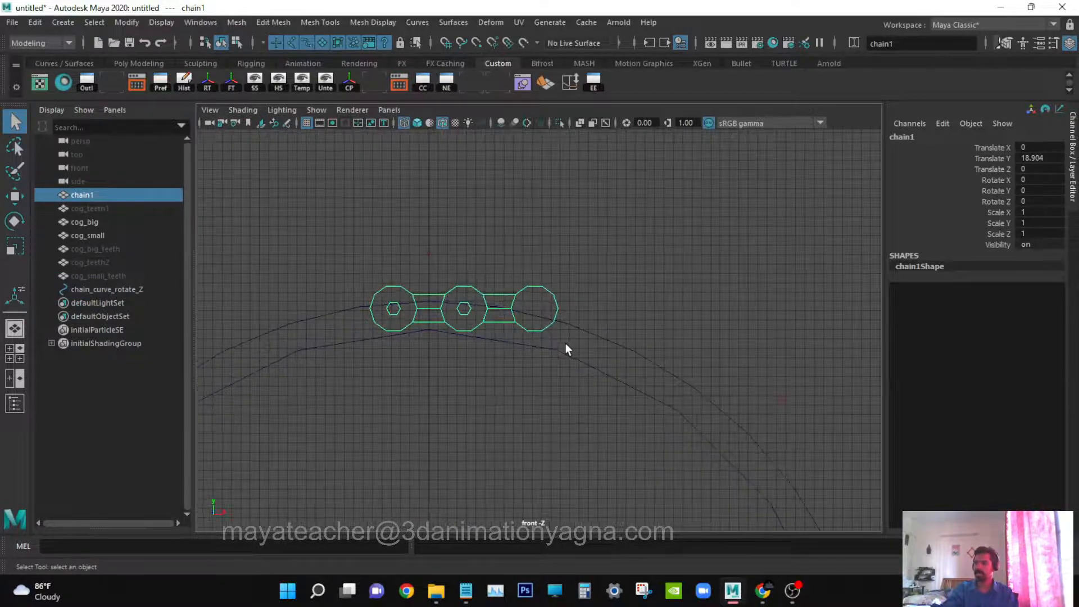
{"action": "key", "text": "w"}
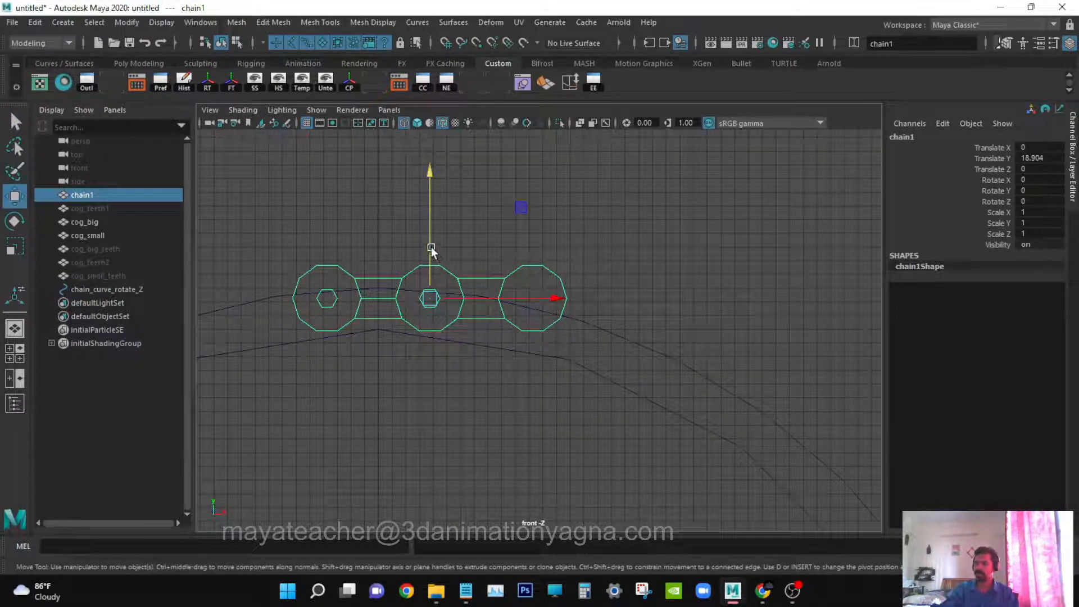
{"action": "left_click_drag", "start_coordinate": [431, 247], "coordinate": [429, 238]}
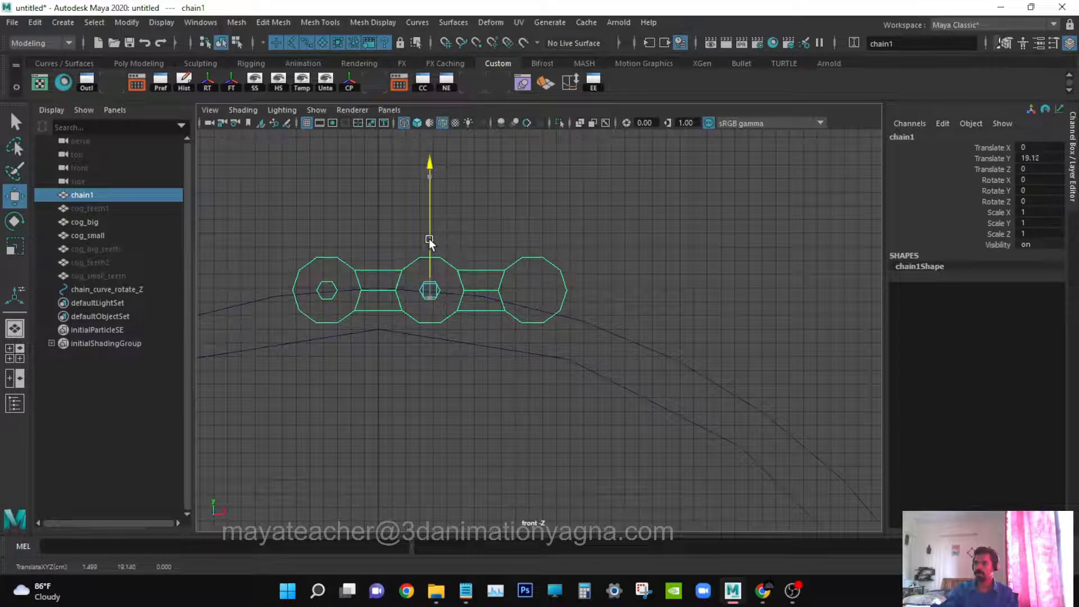
{"action": "key", "text": "a"}
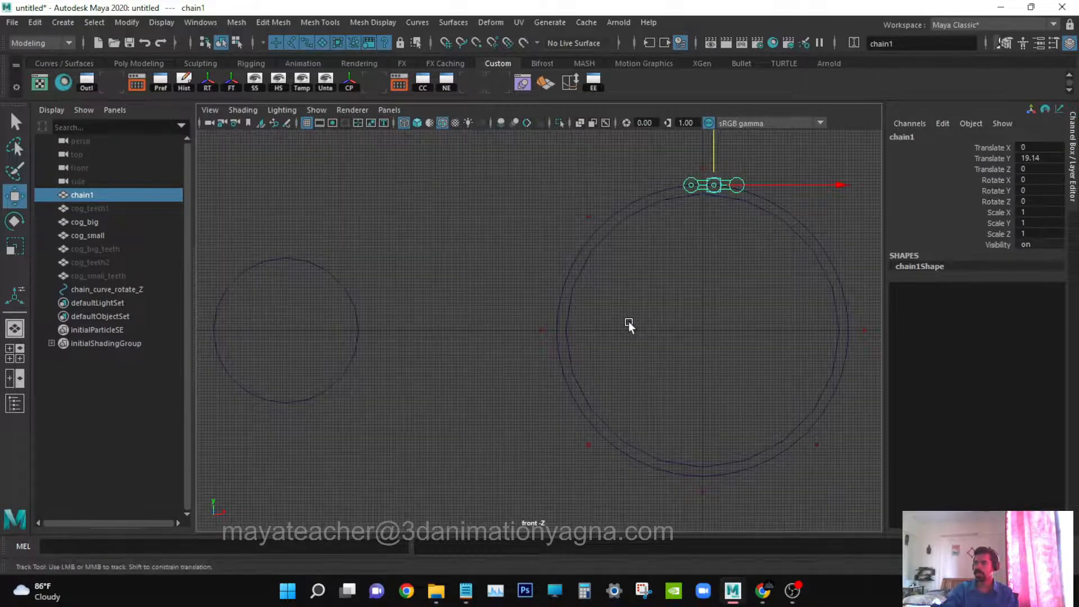
- Unhide the cog_big_teeth object around the big cog
{"action": "key", "text": "q"}
{"action": "left_click", "coordinate": [114, 248]}
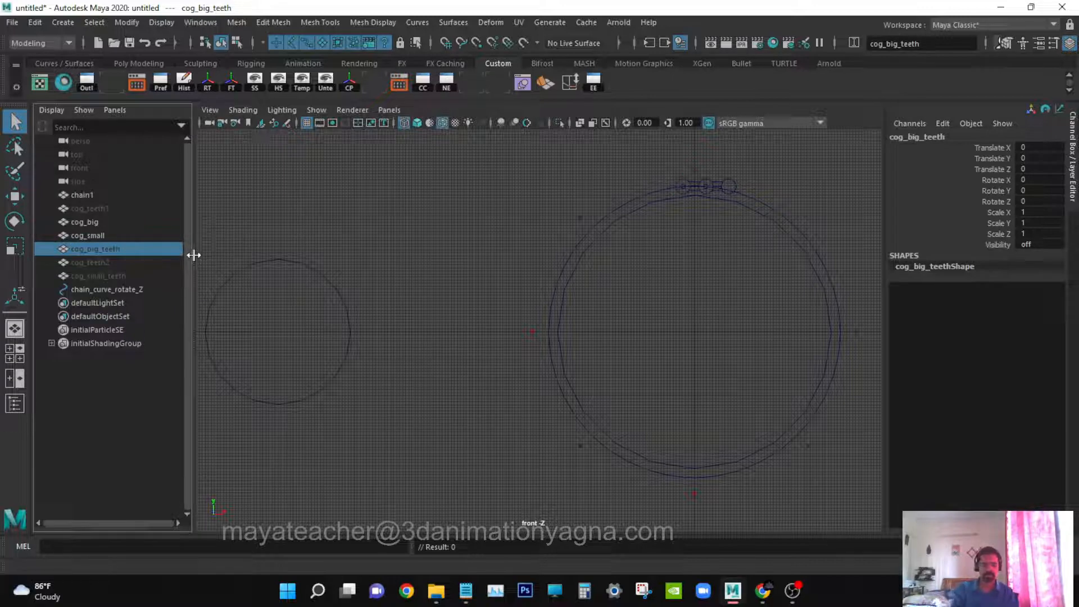
{"action": "key", "text": "shift+h"}
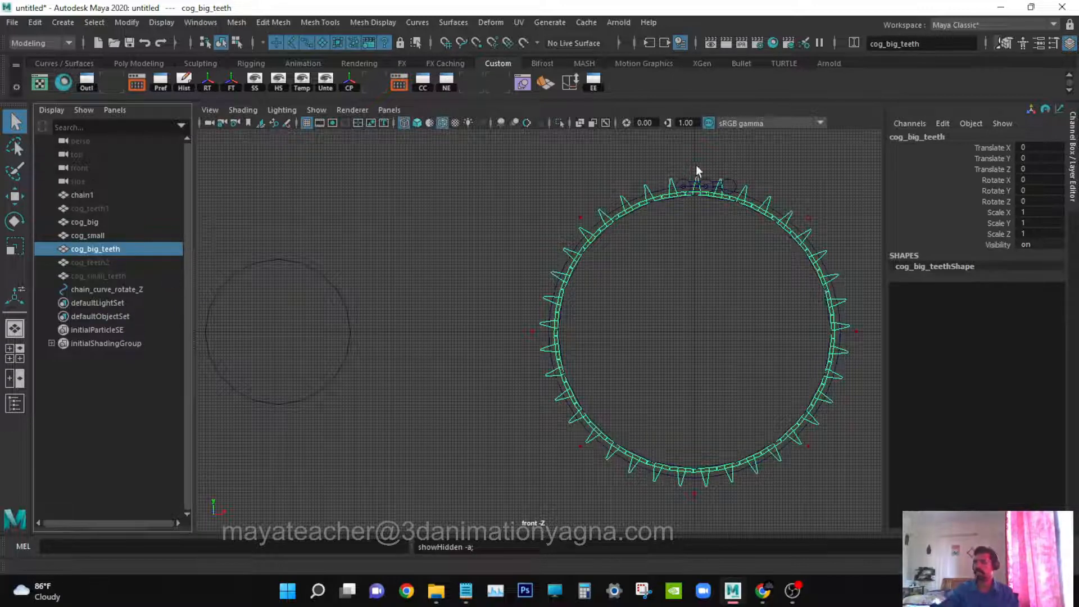
{"action": "left_click_drag", "start_coordinate": [663, 161], "coordinate": [775, 234], "text": "ctrl+alt"}
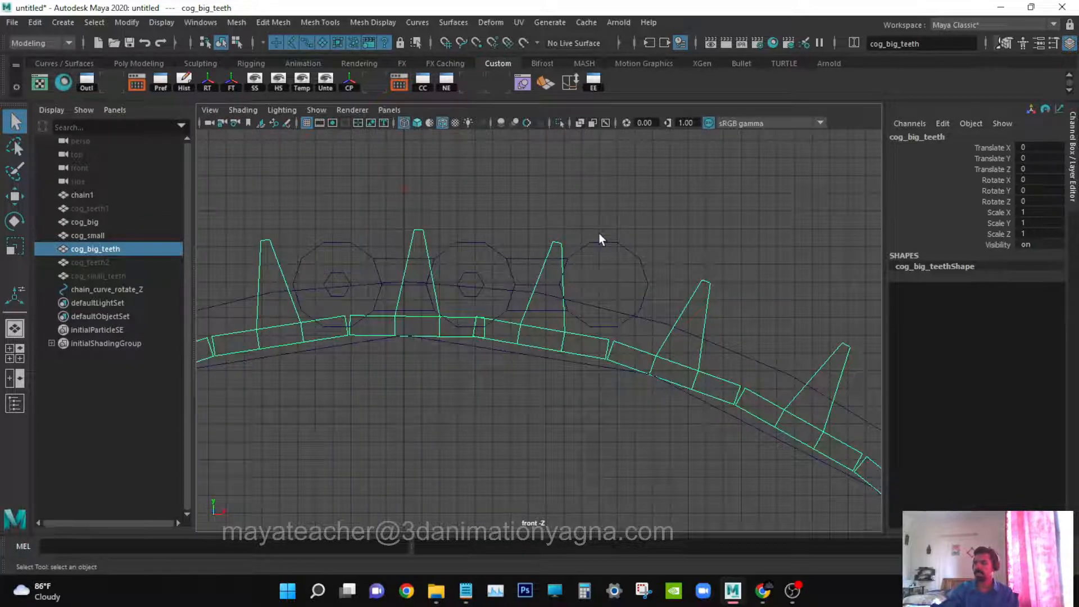
- Examine the chain1 link against the big cog's teeth in shaded display, comparing its size with the tooth spacing
{"action": "left_click", "coordinate": [608, 168]}
{"action": "left_click", "coordinate": [615, 267]}
{"action": "key", "text": "f"}
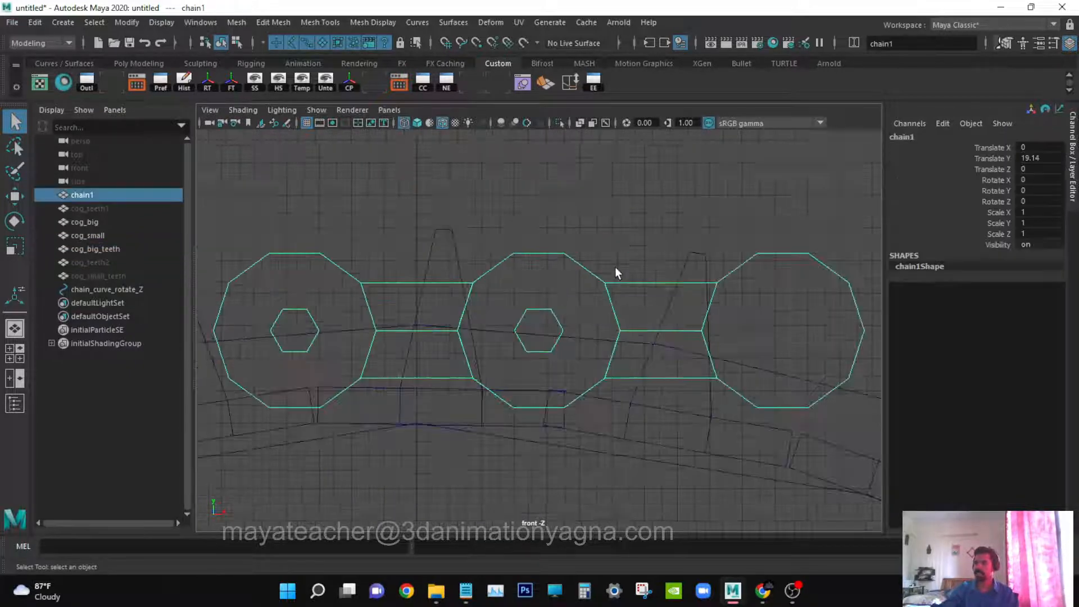
{"action": "key", "text": "space"}
{"action": "mouse_move", "coordinate": [614, 268]}
{"action": "left_mouse_down"}
{"action": "mouse_move", "coordinate": [615, 217]}
{"action": "mouse_move", "coordinate": [646, 262]}
{"action": "mouse_move", "coordinate": [525, 394]}
{"action": "mouse_move", "coordinate": [508, 368]}
{"action": "mouse_move", "coordinate": [629, 390]}
{"action": "mouse_move", "coordinate": [474, 401]}
{"action": "mouse_move", "coordinate": [507, 373]}
{"action": "mouse_move", "coordinate": [559, 376]}
{"action": "mouse_move", "coordinate": [497, 389]}
{"action": "mouse_move", "coordinate": [498, 419]}
{"action": "left_mouse_up"}
{"action": "key", "text": "f"}
{"action": "key", "text": "5"}
{"action": "key", "text": "space"}
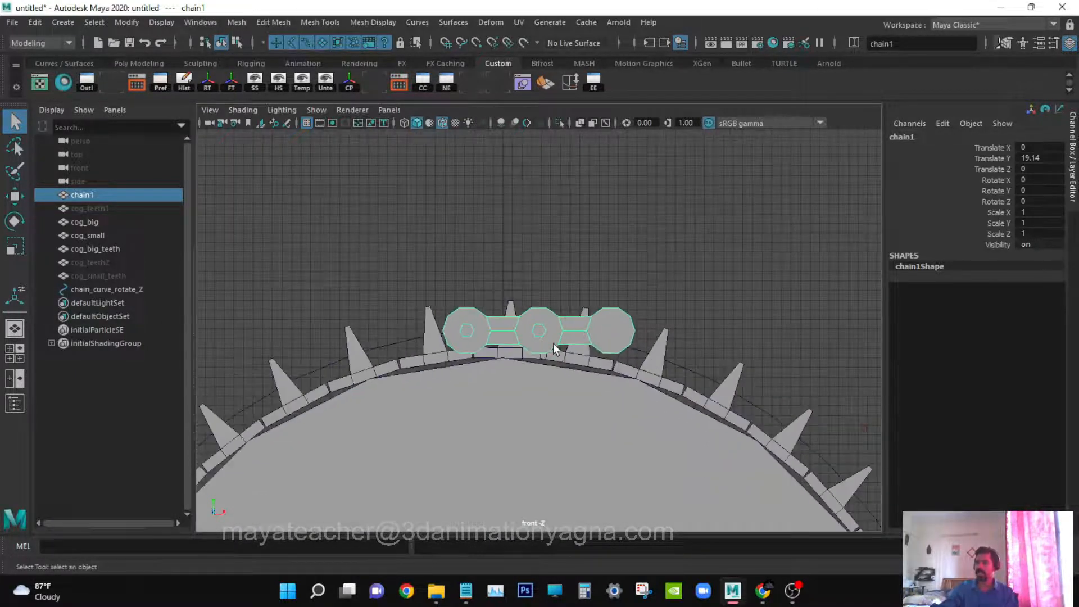
{"action": "scroll", "coordinate": [554, 343], "scroll_direction": "down", "scroll_amount": 3}
{"action": "middle_click_drag", "start_coordinate": [557, 345], "coordinate": [639, 205], "text": "alt"}
{"action": "scroll", "coordinate": [620, 230], "scroll_direction": "down", "scroll_amount": 3}
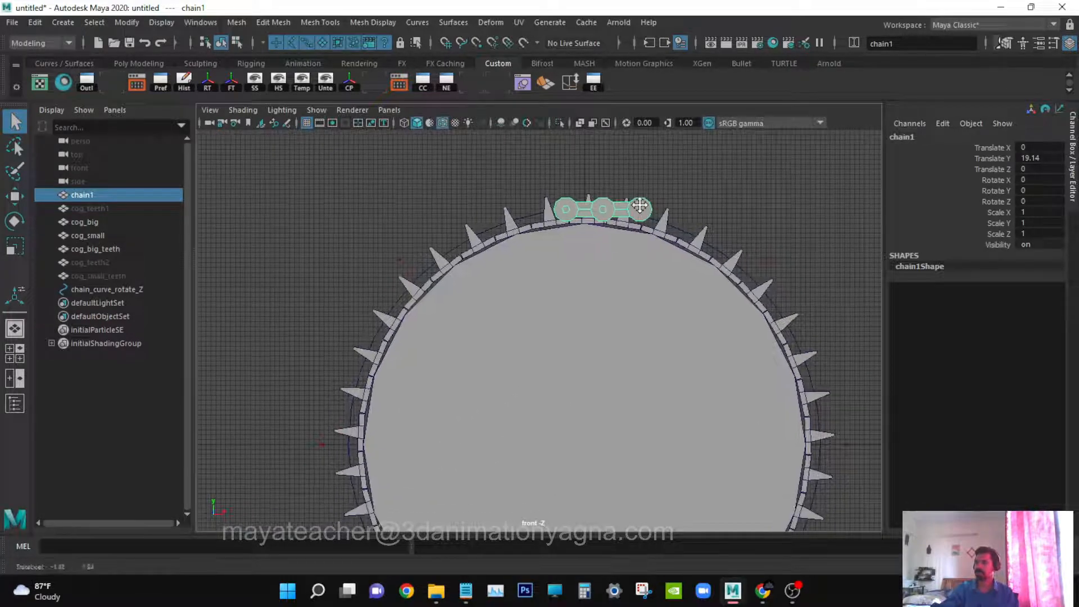
{"action": "scroll", "coordinate": [628, 265], "scroll_direction": "down", "scroll_amount": 3}
- Try scaling the chain1 link down uniformly to about 0.826 and undo the scaling
{"action": "key", "text": "r"}
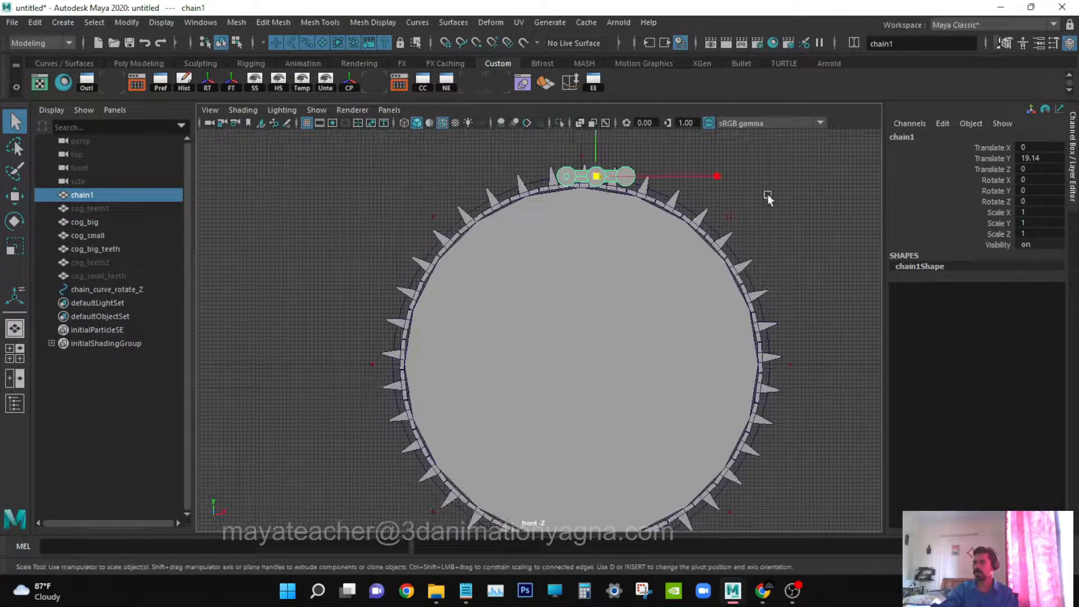
{"action": "left_click_drag", "start_coordinate": [596, 176], "coordinate": [587, 170]}
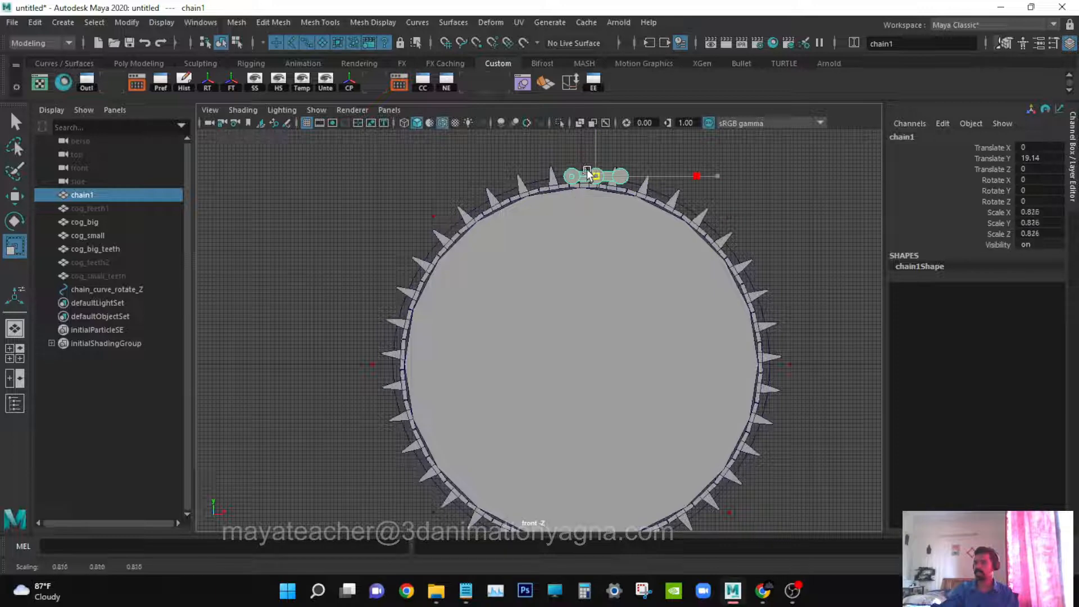
{"action": "key", "text": "ctrl+z"}
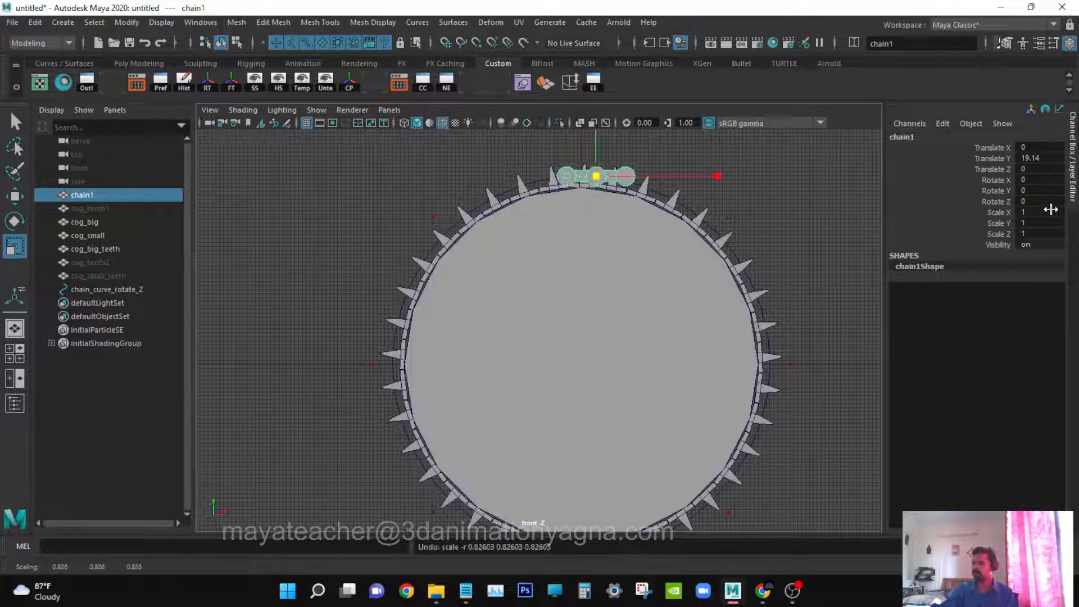
- Resize the chain1 link by trying 0.8 and 0.93 and settling on 0.82 for Scale X, Y and Z
{"action": "left_click_drag", "start_coordinate": [1044, 213], "coordinate": [1048, 234]}
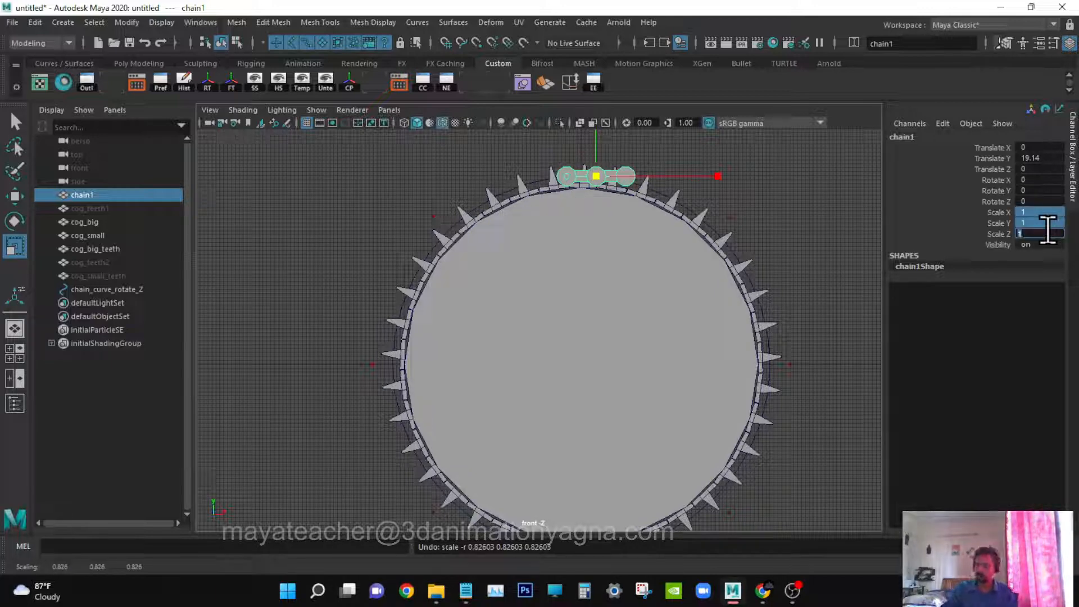
{"action": "key", "text": "Return"}
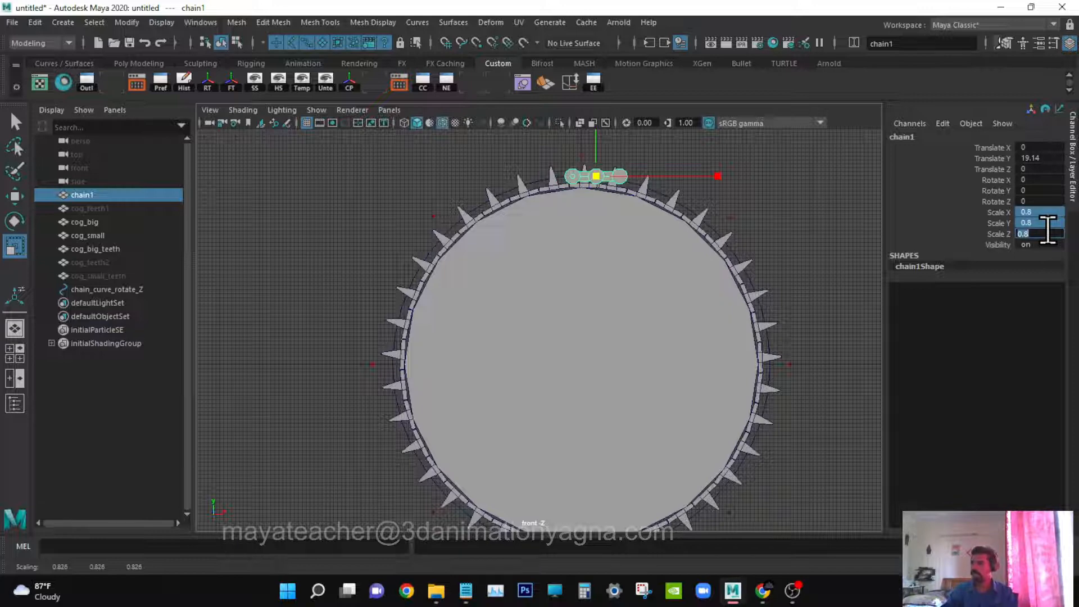
{"action": "middle_click_drag", "start_coordinate": [810, 232], "coordinate": [807, 251], "text": "alt"}
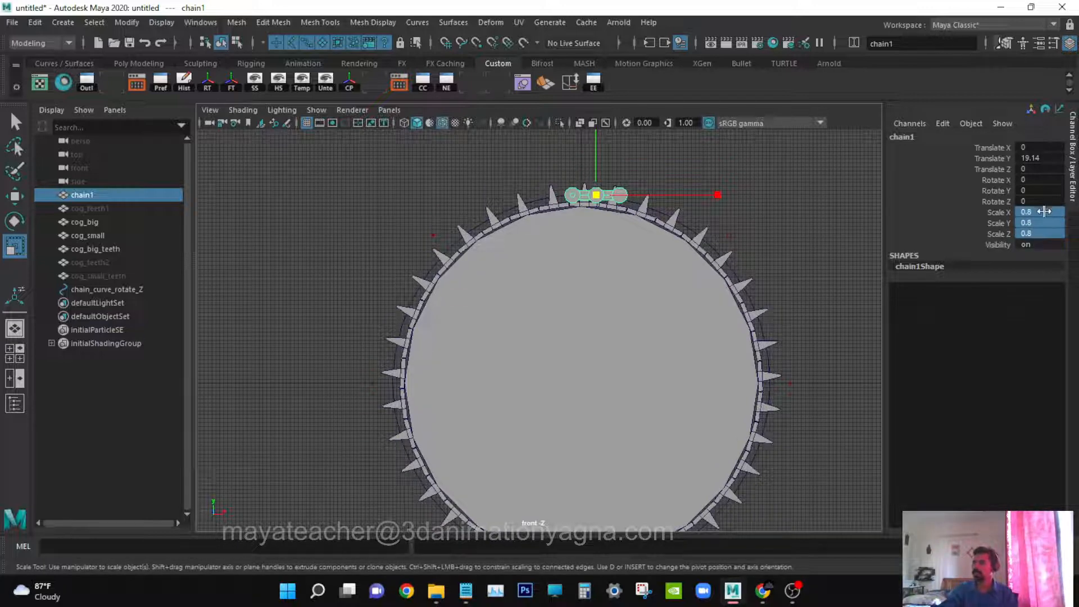
{"action": "double_click", "coordinate": [1046, 232]}
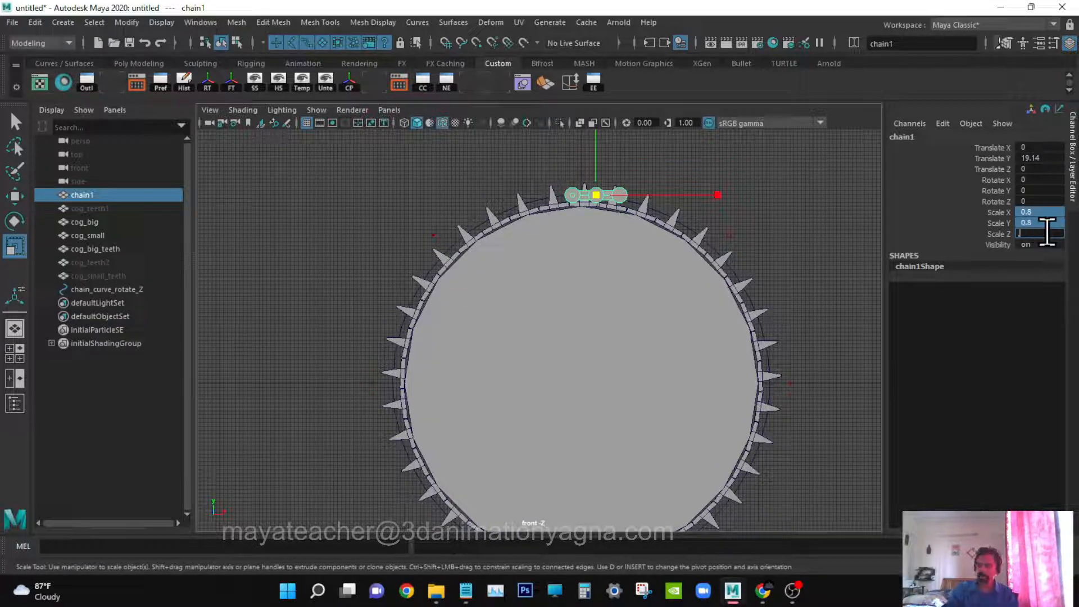
{"action": "type", "text": ".93"}
{"action": "key", "text": "Return"}
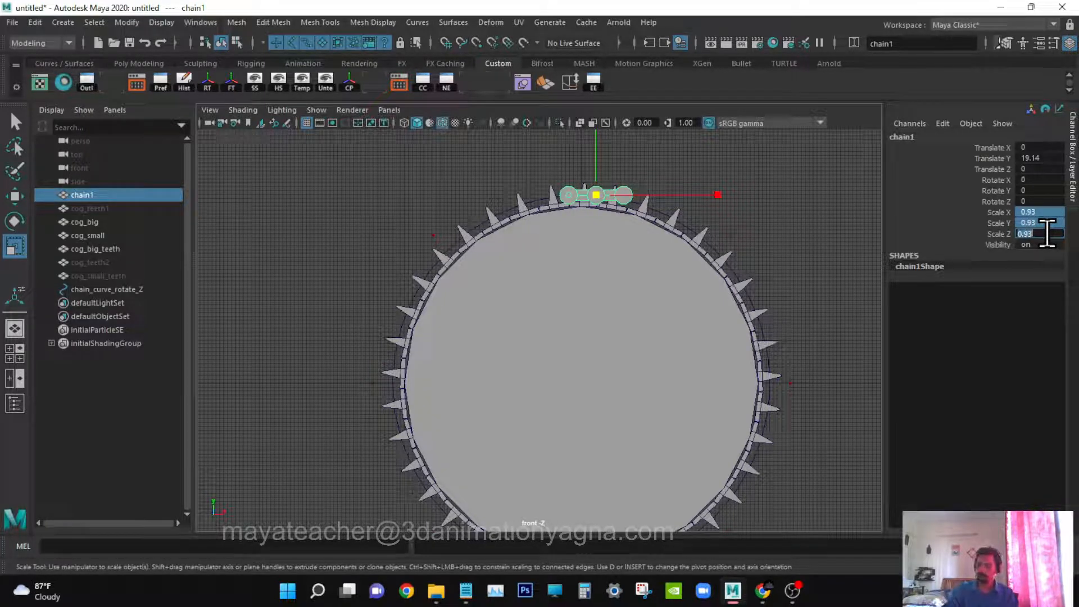
{"action": "type", "text": ".82"}
{"action": "key", "text": "Return"}
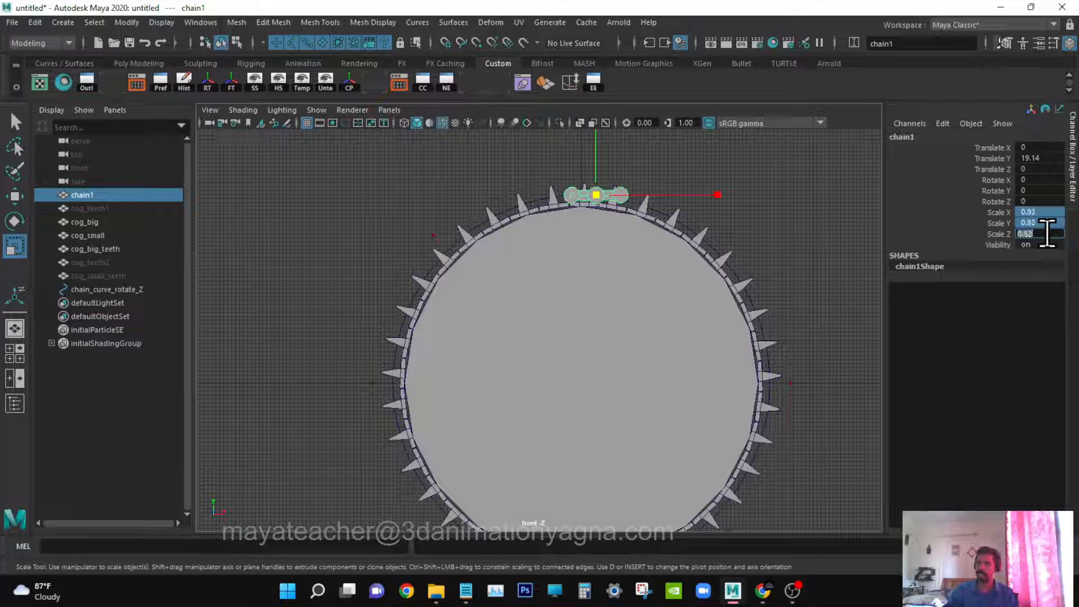
- Move the chain1 link in wireframe display onto the chain curve, to about Translate X -0.011 and Translate Y 19.095
{"action": "middle_click_drag", "start_coordinate": [726, 246], "coordinate": [726, 271], "text": "alt"}
{"action": "key", "text": "w"}
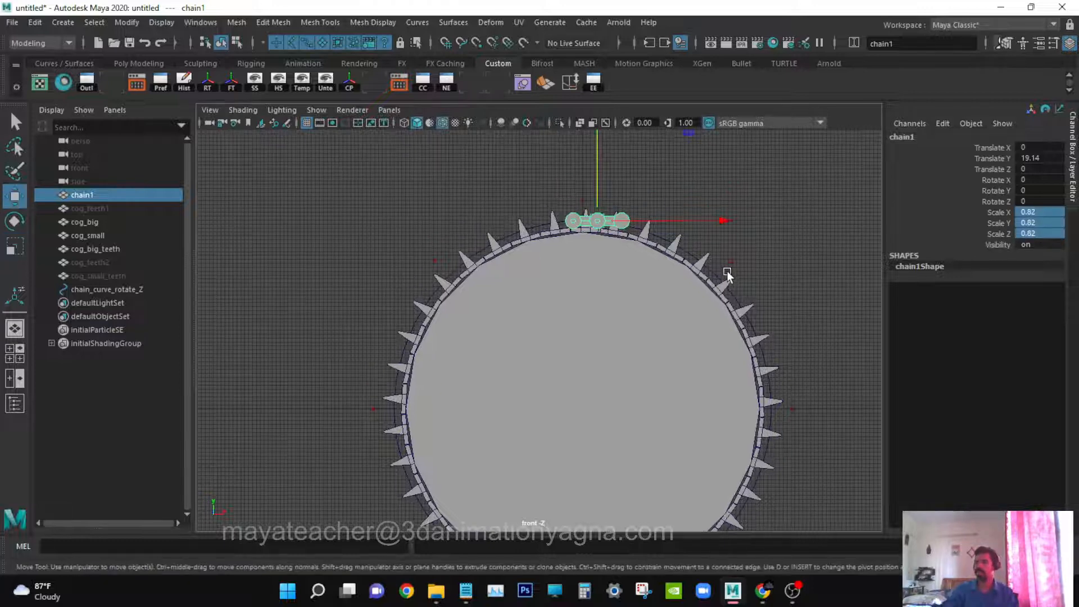
{"action": "key", "text": "f"}
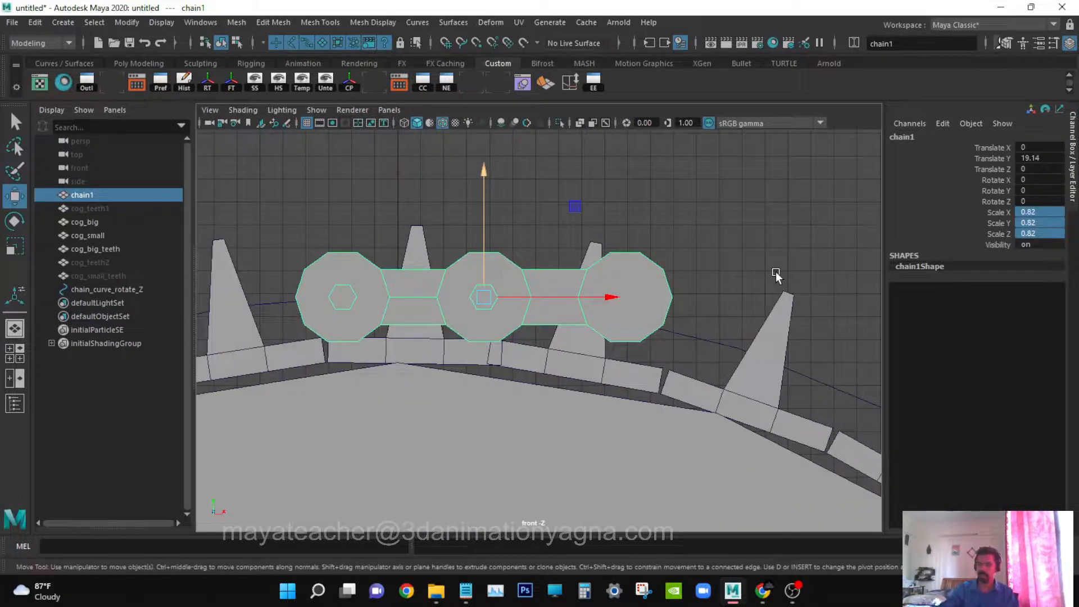
{"action": "key", "text": "4"}
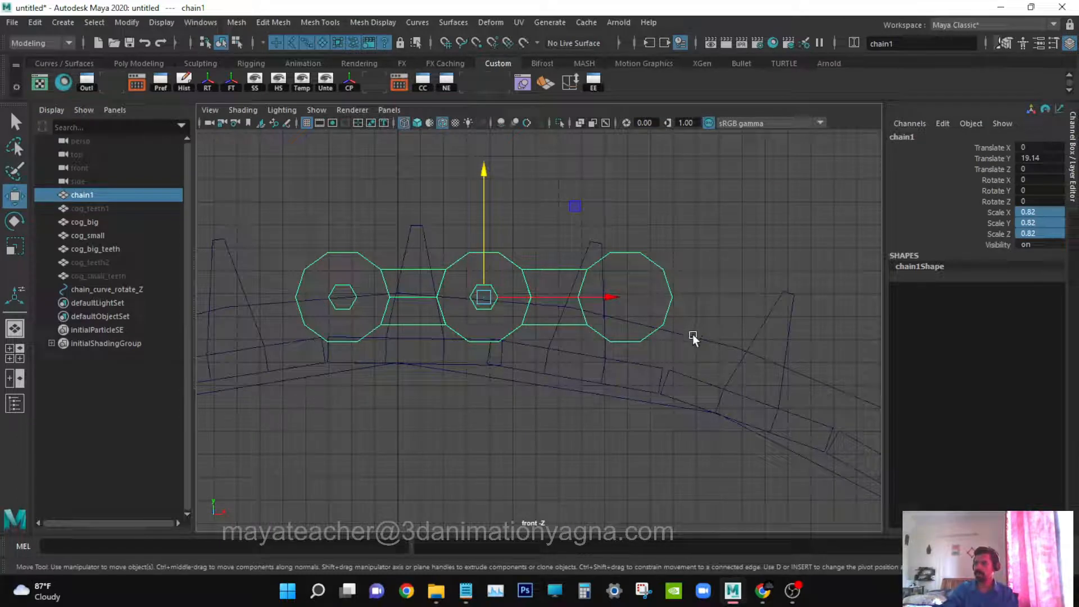
{"action": "left_click_drag", "start_coordinate": [455, 261], "coordinate": [536, 352], "text": "ctrl+alt"}
{"action": "left_click_drag", "start_coordinate": [482, 285], "coordinate": [480, 297]}
- Examine how the resized chain link sits on the chain curve and between the big cog's teeth
{"action": "scroll", "coordinate": [494, 291], "scroll_direction": "down", "scroll_amount": 5}
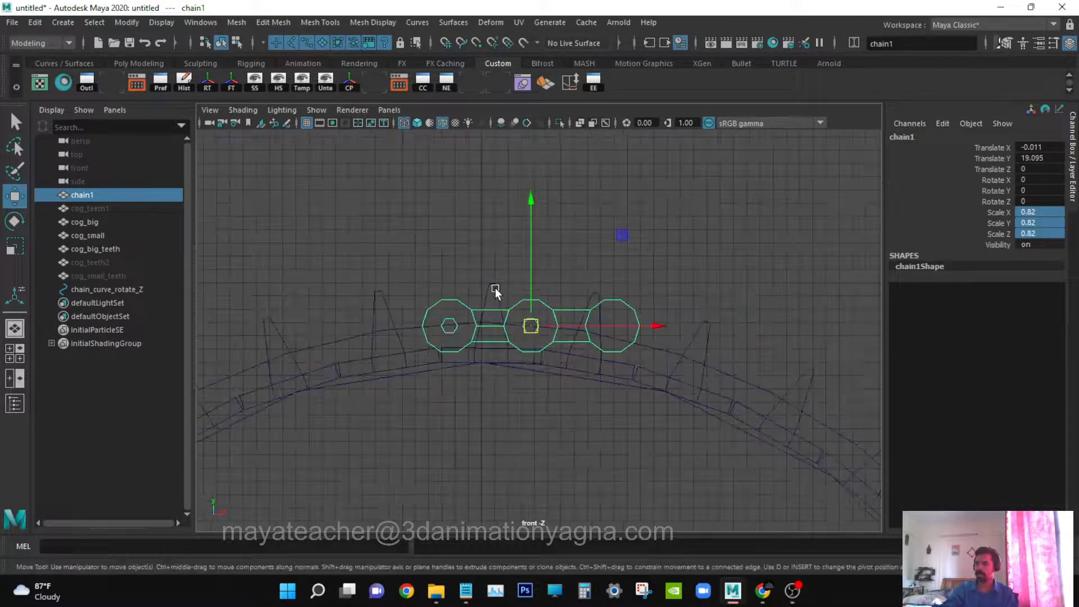
{"action": "scroll", "coordinate": [495, 288], "scroll_direction": "down", "scroll_amount": 1}
{"action": "middle_click_drag", "start_coordinate": [535, 352], "coordinate": [596, 261], "text": "alt"}
{"action": "scroll", "coordinate": [487, 330], "scroll_direction": "down", "scroll_amount": 1}
{"action": "middle_click_drag", "start_coordinate": [556, 320], "coordinate": [513, 385], "text": "alt"}
{"action": "right_click_drag", "start_coordinate": [589, 368], "coordinate": [843, 369], "text": "alt"}
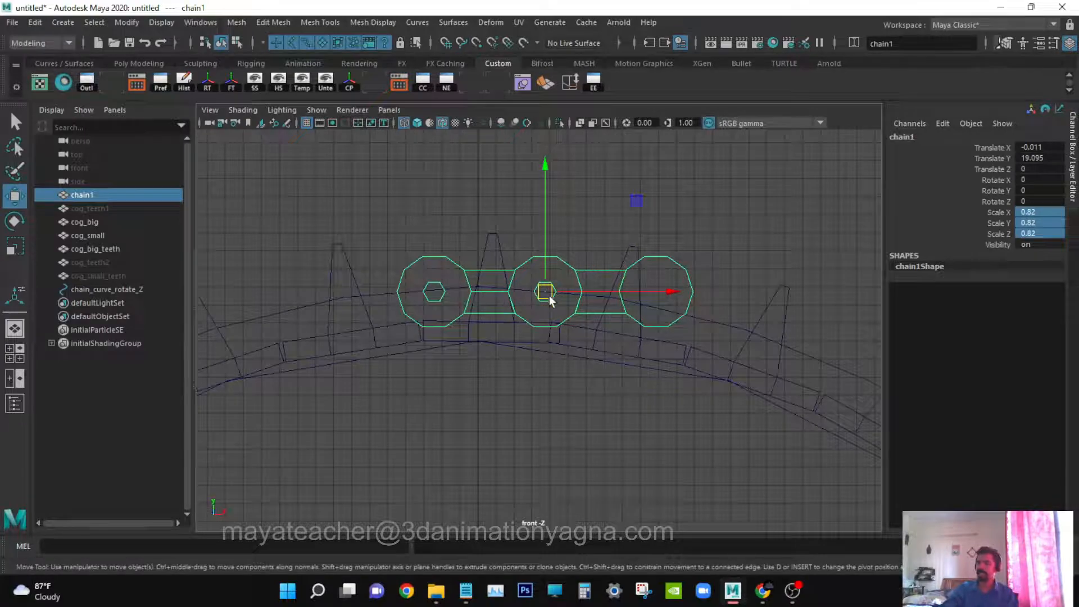
{"action": "scroll", "coordinate": [659, 316], "scroll_direction": "down", "scroll_amount": 3}
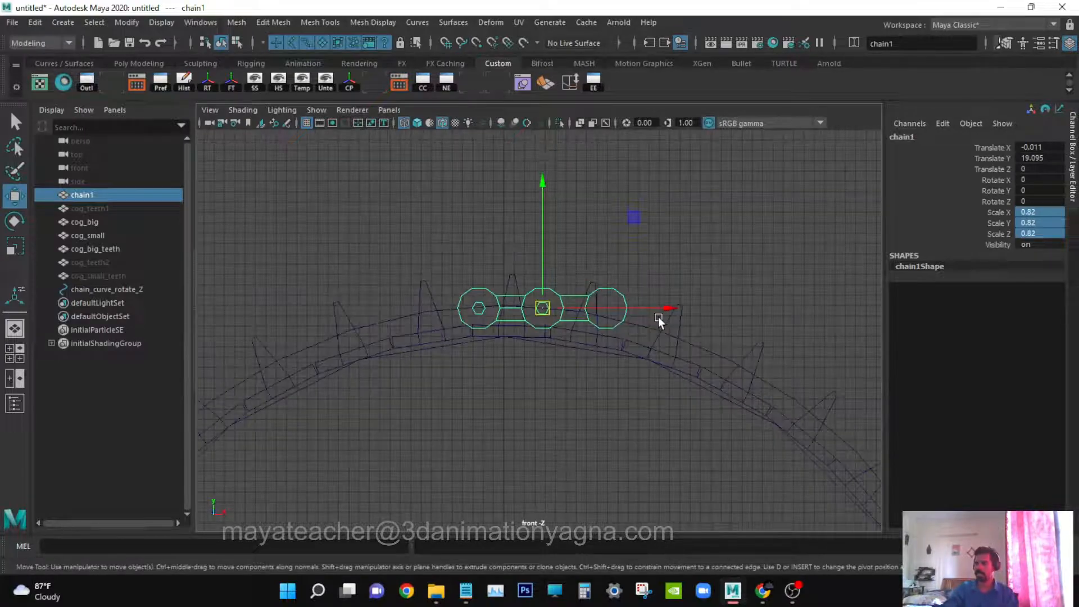
{"action": "scroll", "coordinate": [565, 394], "scroll_direction": "down", "scroll_amount": 3}
{"action": "middle_click_drag", "start_coordinate": [565, 394], "coordinate": [603, 290], "text": "alt"}
{"action": "scroll", "coordinate": [608, 278], "scroll_direction": "down", "scroll_amount": 1}
{"action": "scroll", "coordinate": [608, 278], "scroll_direction": "down", "scroll_amount": 2}
{"action": "middle_click_drag", "start_coordinate": [537, 378], "coordinate": [577, 261], "text": "alt"}
{"action": "middle_click_drag", "start_coordinate": [493, 288], "coordinate": [607, 331], "text": "alt"}
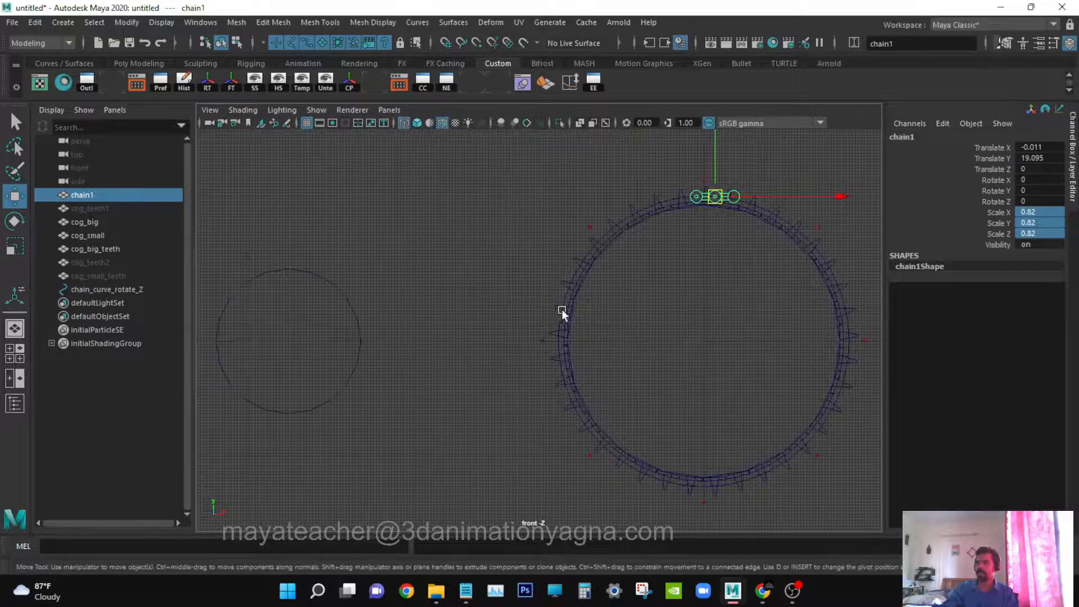
- Unhide the cog_small_teeth object around the small cog
{"action": "key", "text": "q"}
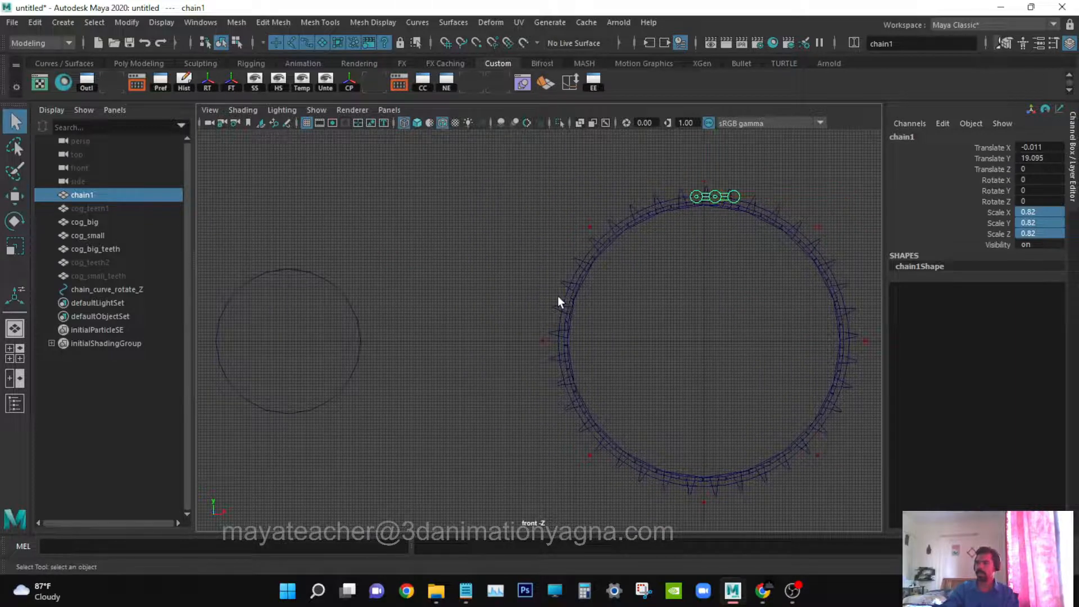
{"action": "left_click", "coordinate": [113, 275]}
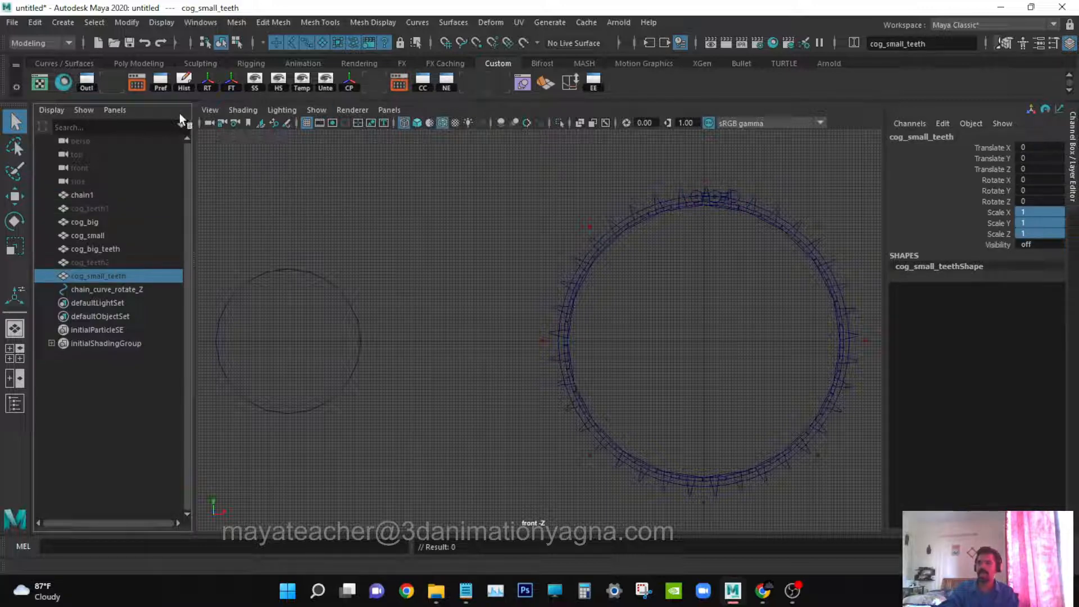
{"action": "key", "text": "shift+h"}
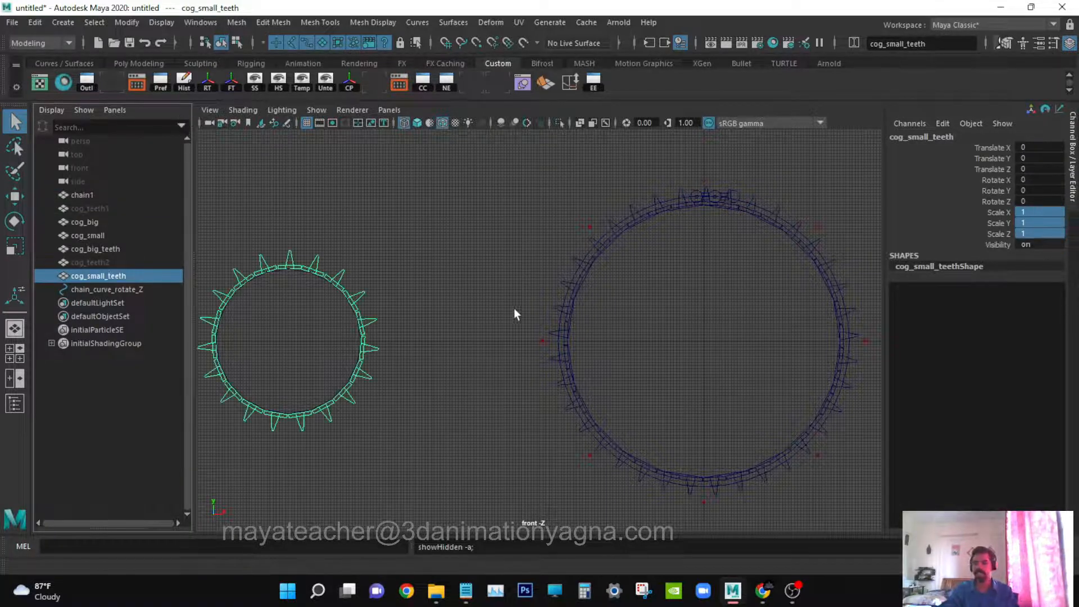
{"action": "mouse_move", "coordinate": [513, 308]}
{"action": "middle_mouse_down", "text": "alt"}
{"action": "mouse_move", "coordinate": [555, 319]}
{"action": "mouse_move", "coordinate": [502, 318]}
{"action": "middle_mouse_up", "text": "alt"}
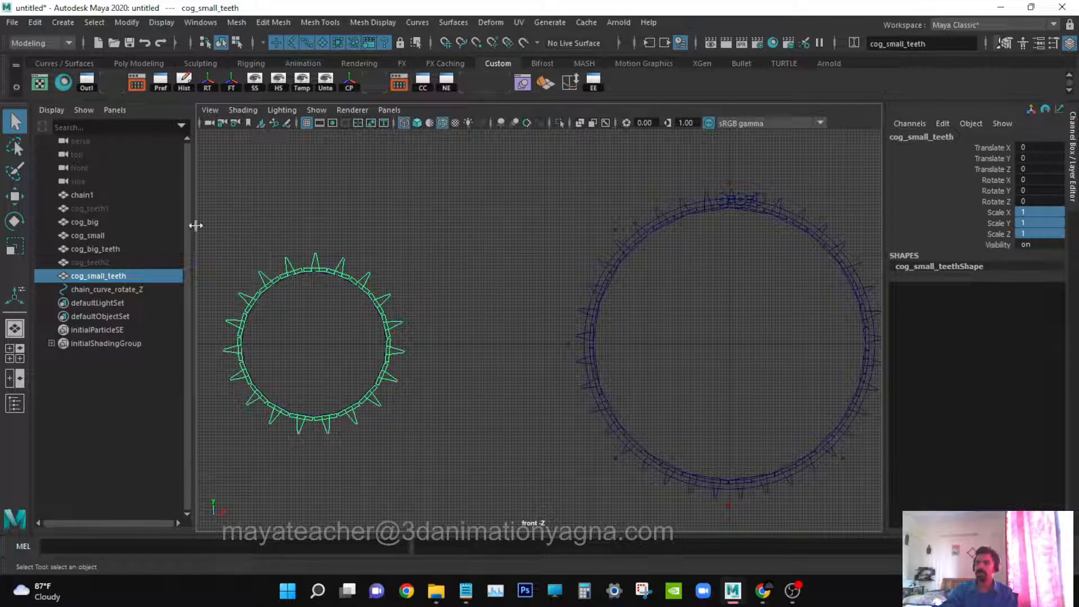
- Hide the cog_big and cog_small bodies, leaving the teeth, chain link and curve displayed
{"action": "left_click", "coordinate": [111, 196]}
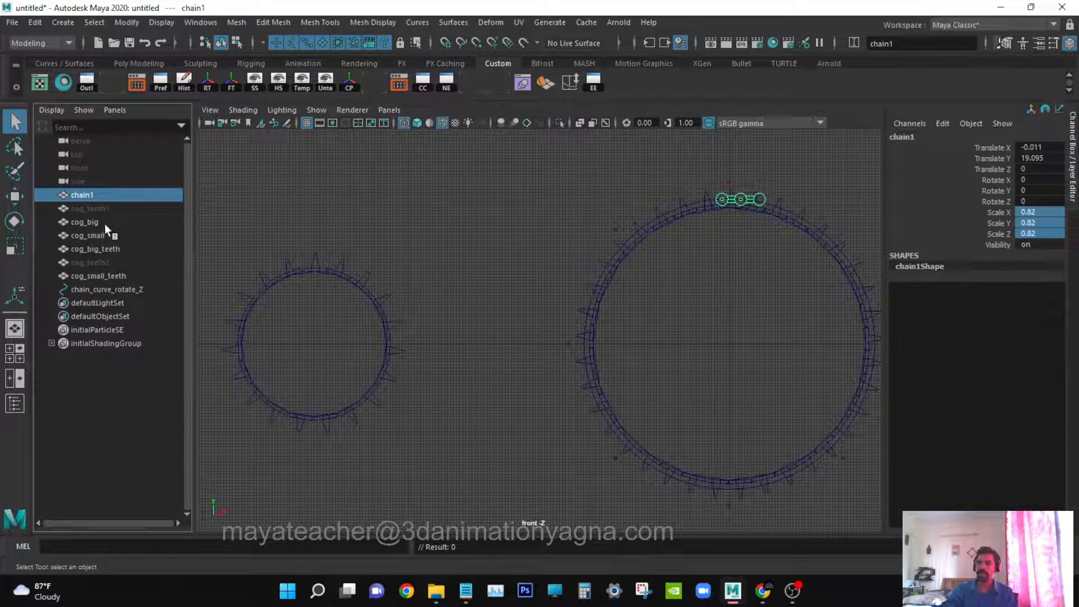
{"action": "left_click_drag", "start_coordinate": [104, 224], "coordinate": [110, 239]}
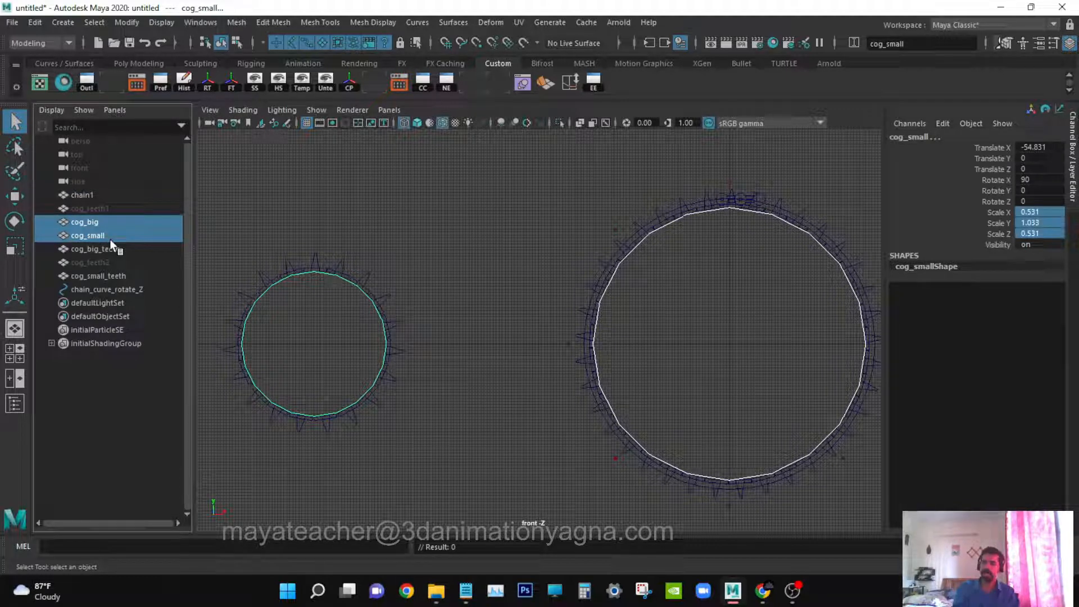
{"action": "key", "text": "ctrl+h"}
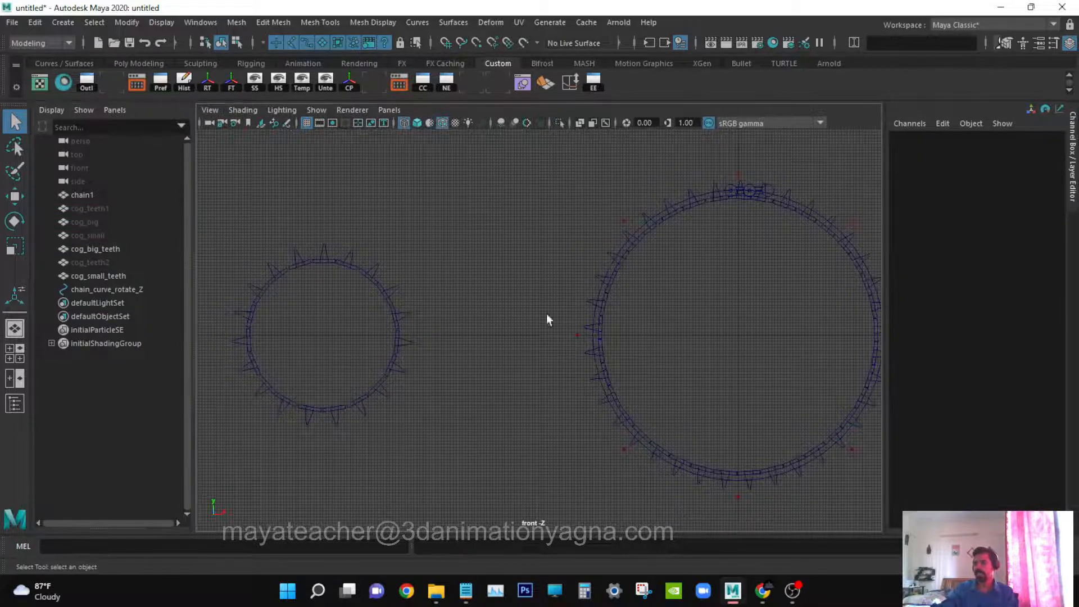
- Hide the grid in the front view
{"action": "left_click", "coordinate": [324, 109]}
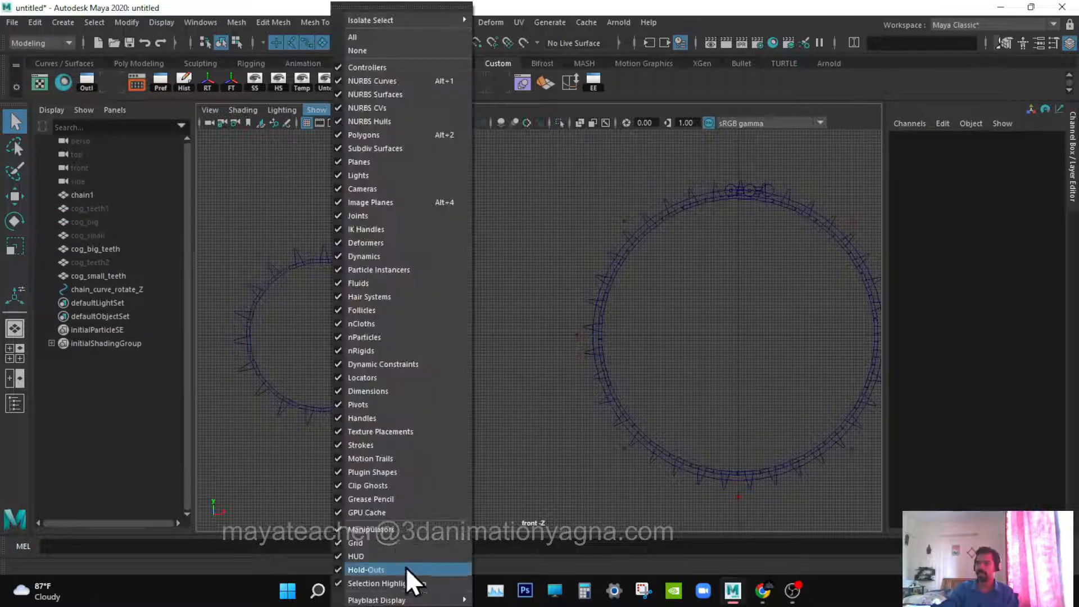
{"action": "left_click", "coordinate": [365, 537]}
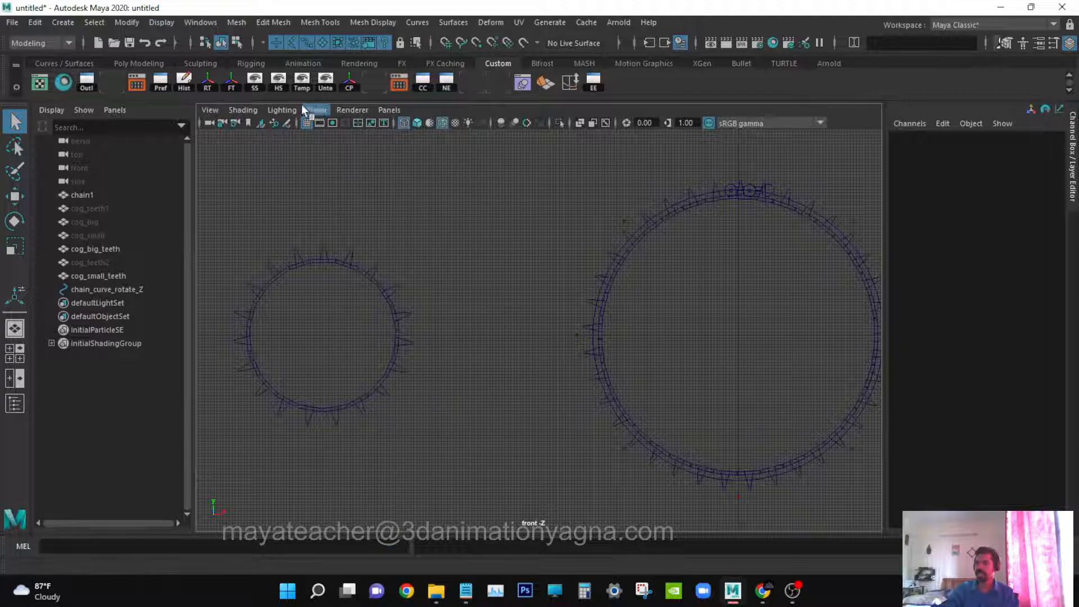
{"action": "left_click", "coordinate": [314, 108]}
{"action": "left_click", "coordinate": [362, 543]}
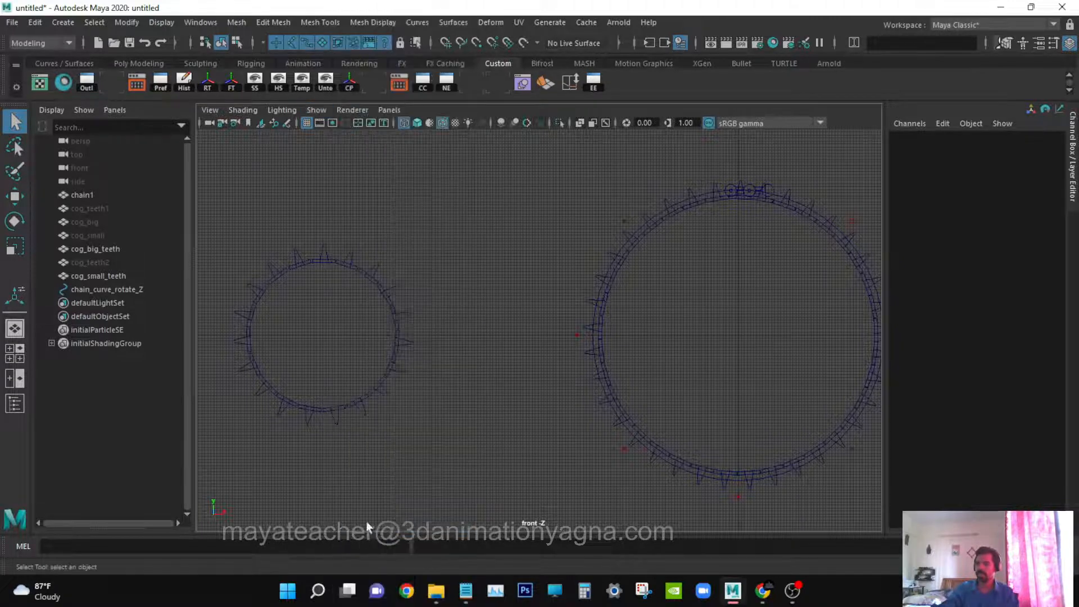
{"action": "left_click", "coordinate": [315, 108]}
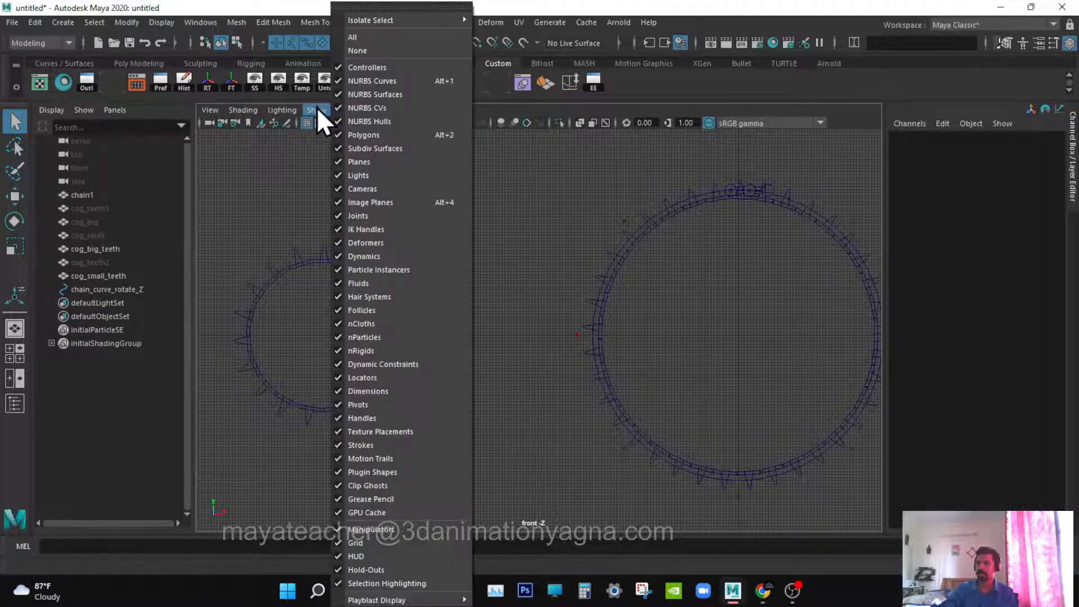
{"action": "left_click", "coordinate": [359, 542]}
- Set the Sections of the chain_curve_rotate_Z NURBS circle to 500
{"action": "left_click", "coordinate": [116, 288]}
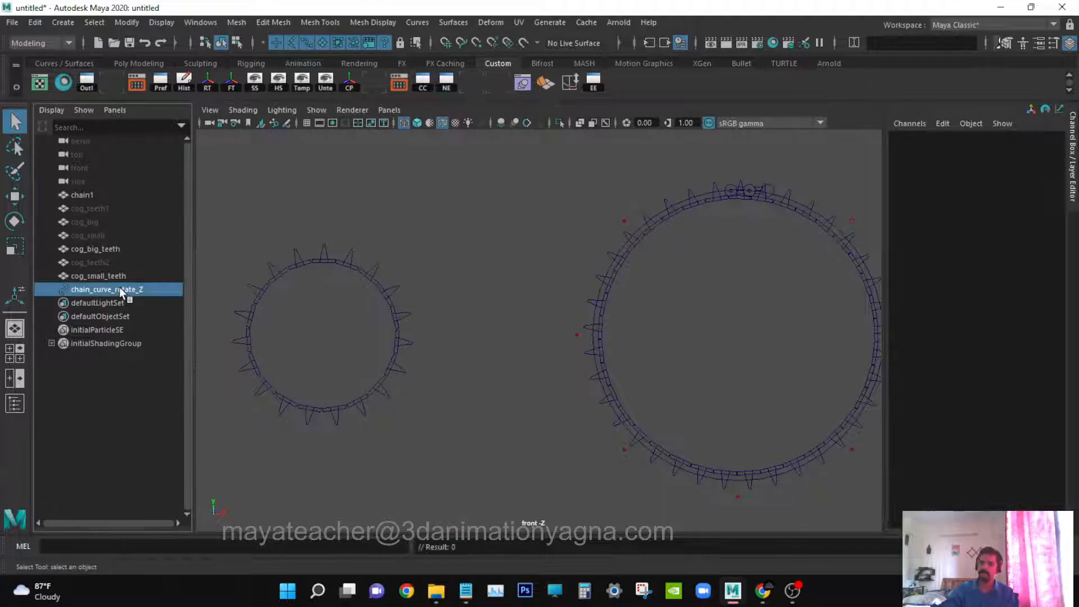
{"action": "middle_click_drag", "start_coordinate": [749, 352], "coordinate": [730, 347], "text": "alt"}
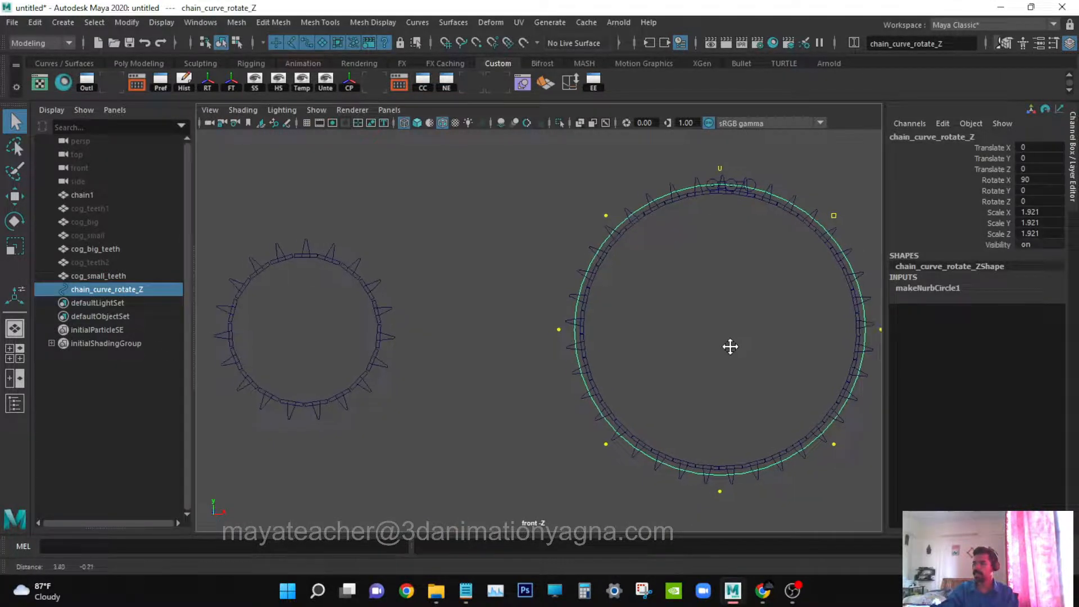
{"action": "right_click_drag", "start_coordinate": [737, 361], "coordinate": [679, 357], "text": "alt"}
{"action": "left_click", "coordinate": [942, 287]}
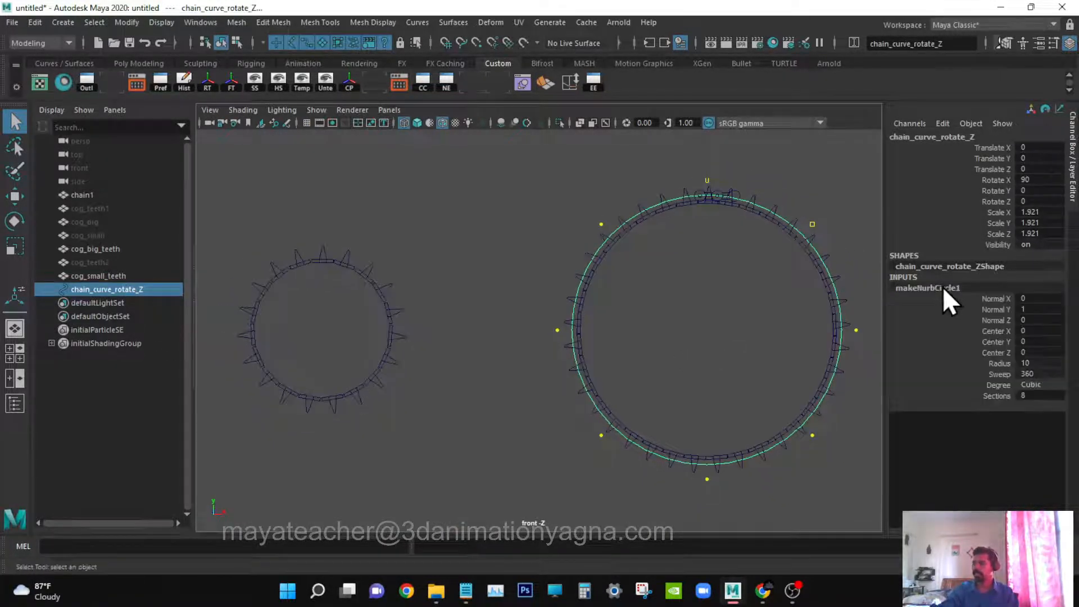
{"action": "left_click", "coordinate": [999, 396]}
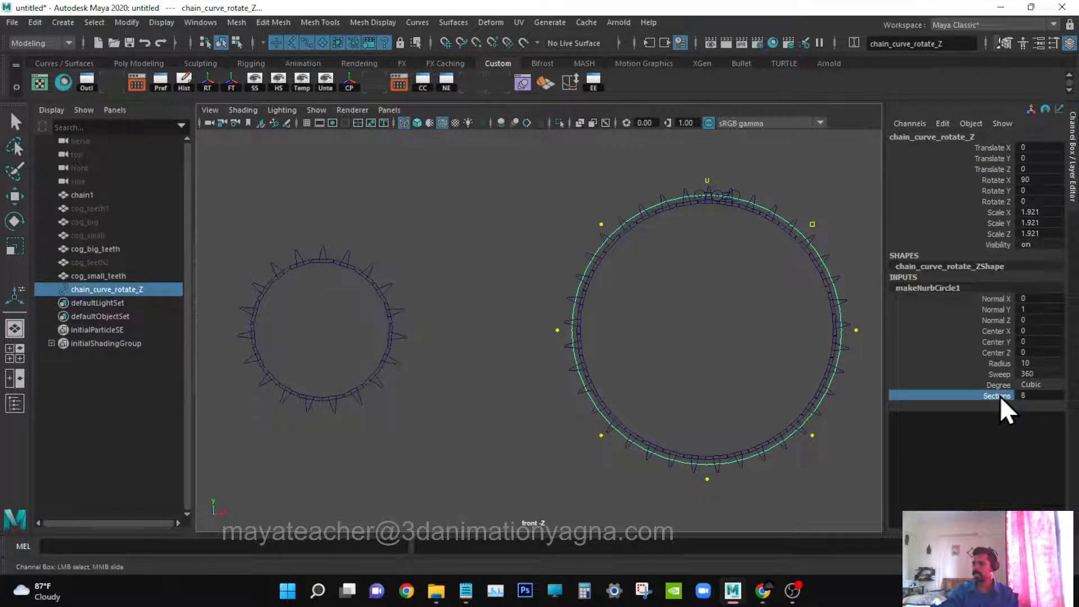
{"action": "double_click", "coordinate": [1037, 396]}
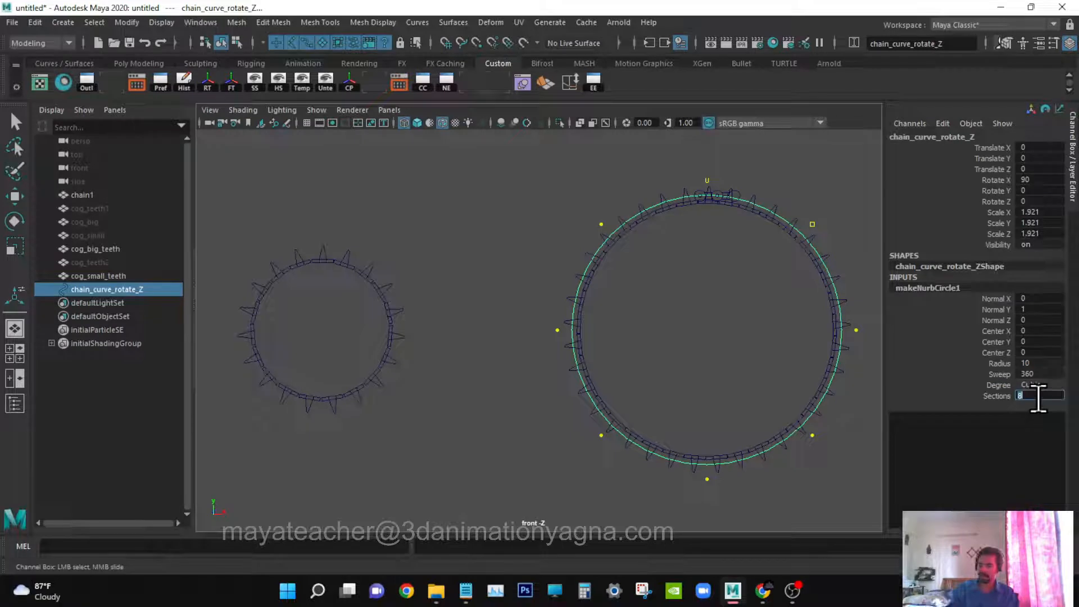
{"action": "type", "text": "500"}
{"action": "key", "text": "Return"}
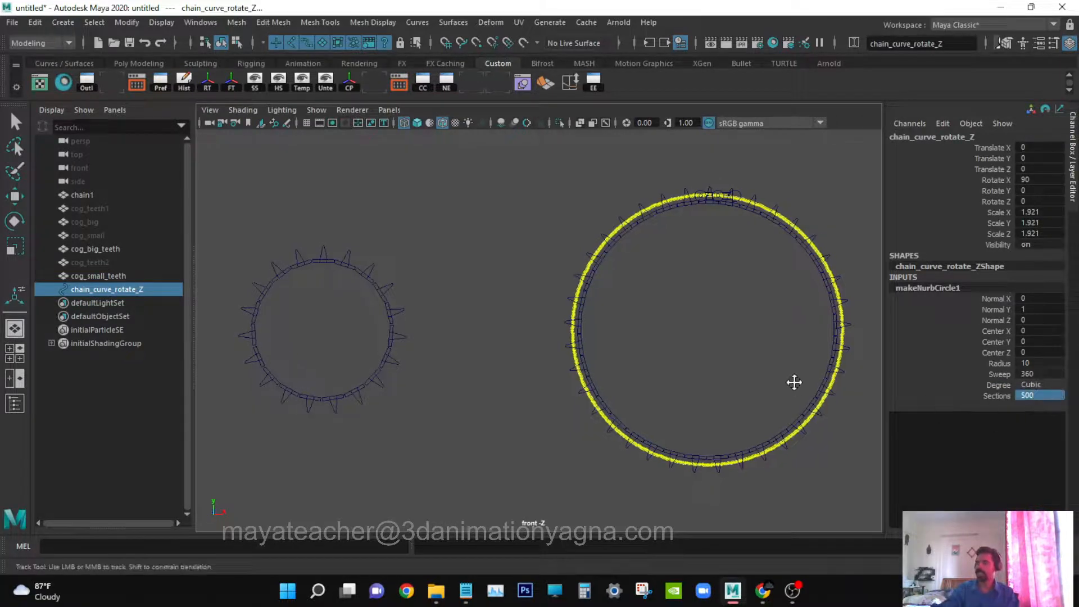
- Try rotating chain_curve_rotate_Z in the front view to about Rotate Z 380.6 using an enlarged manipulator
{"action": "middle_click_drag", "start_coordinate": [800, 383], "coordinate": [793, 383], "text": "alt"}
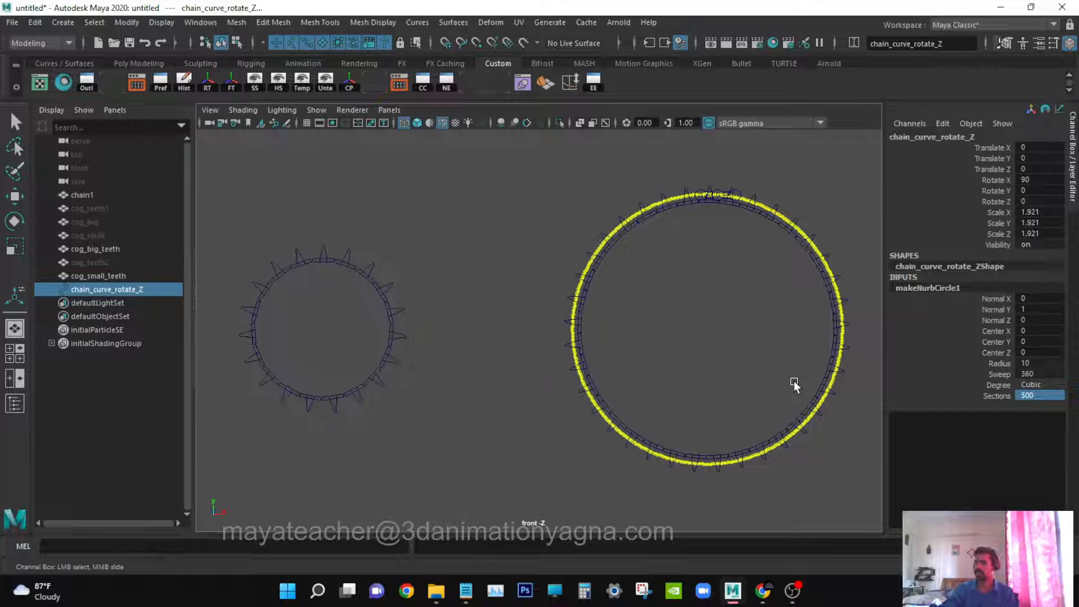
{"action": "middle_click_drag", "start_coordinate": [793, 380], "coordinate": [783, 369], "text": "alt"}
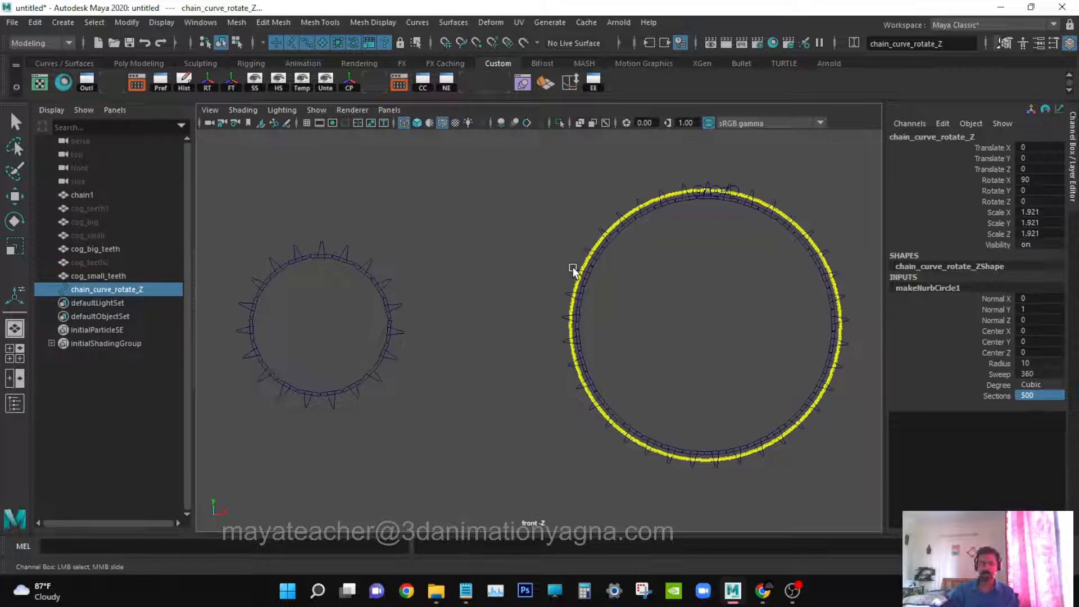
{"action": "middle_click_drag", "start_coordinate": [573, 269], "coordinate": [580, 286], "text": "alt"}
{"action": "key", "text": "e"}
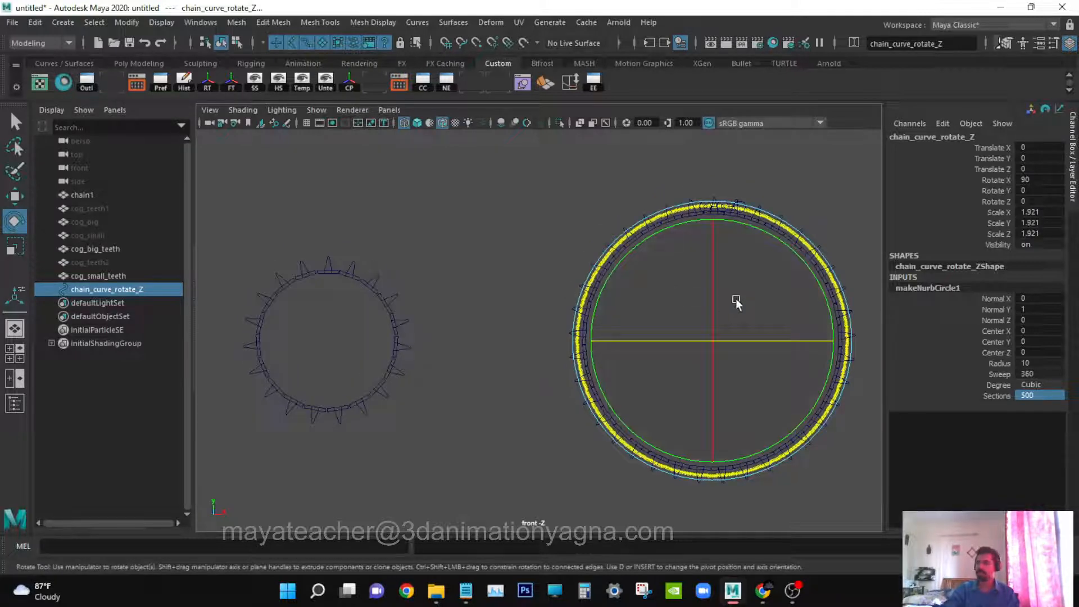
{"action": "key", "text": "plus"}
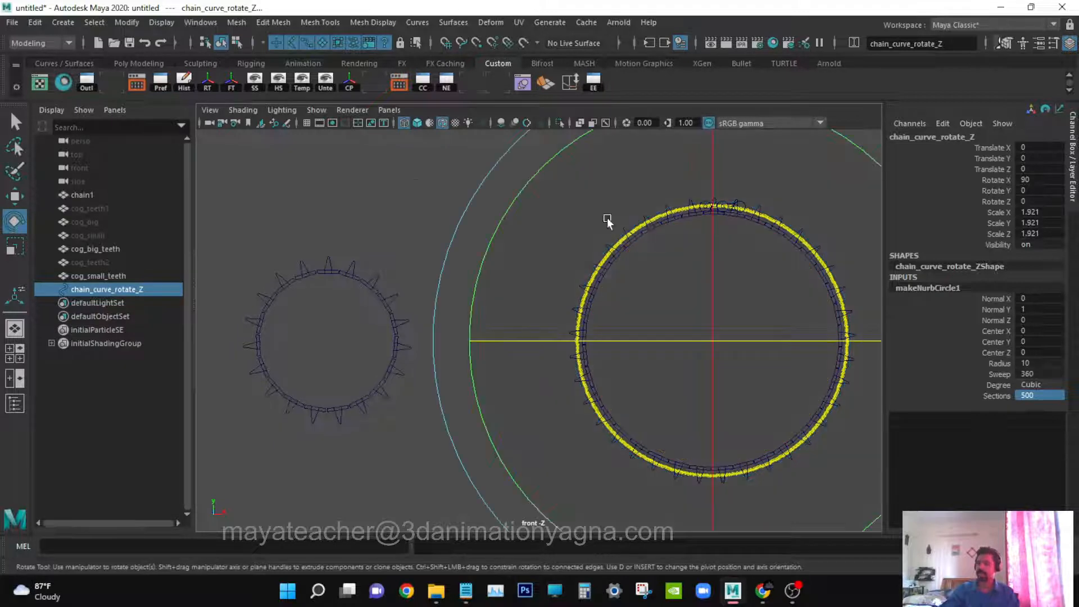
{"action": "left_click_drag", "start_coordinate": [499, 217], "coordinate": [595, 319]}
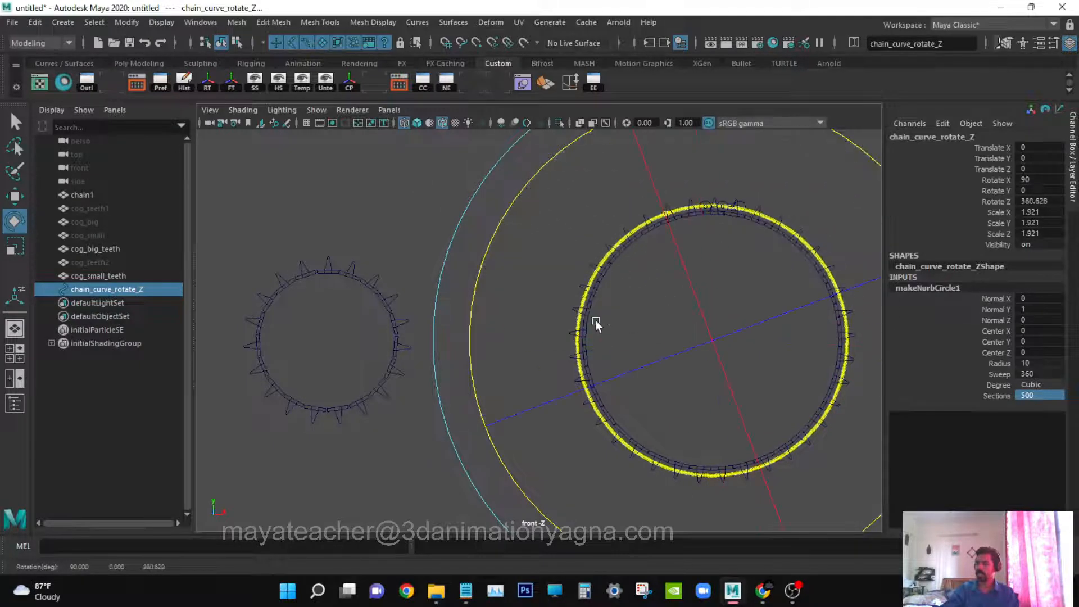
{"action": "key", "text": "ctrl+z"}
- Try rotating the circular chain curve around its own axis in the perspective view
{"action": "key", "text": "w"}
{"action": "scroll", "coordinate": [653, 339], "scroll_direction": "down", "scroll_amount": 1}
{"action": "key", "text": "space"}
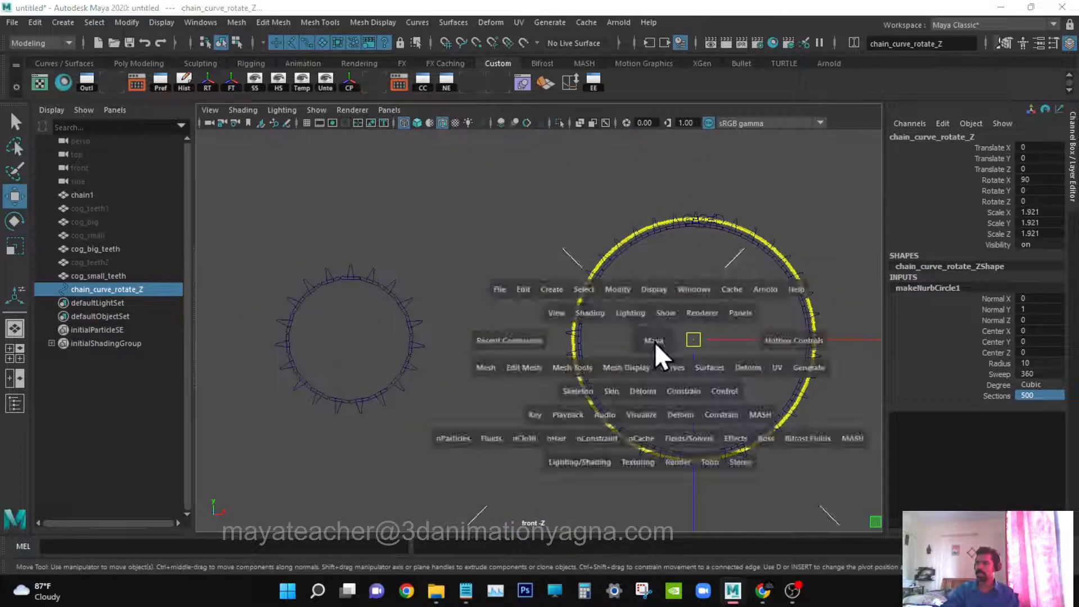
{"action": "left_click_drag", "start_coordinate": [656, 341], "coordinate": [487, 278]}
{"action": "key", "text": "f"}
{"action": "key", "text": "e"}
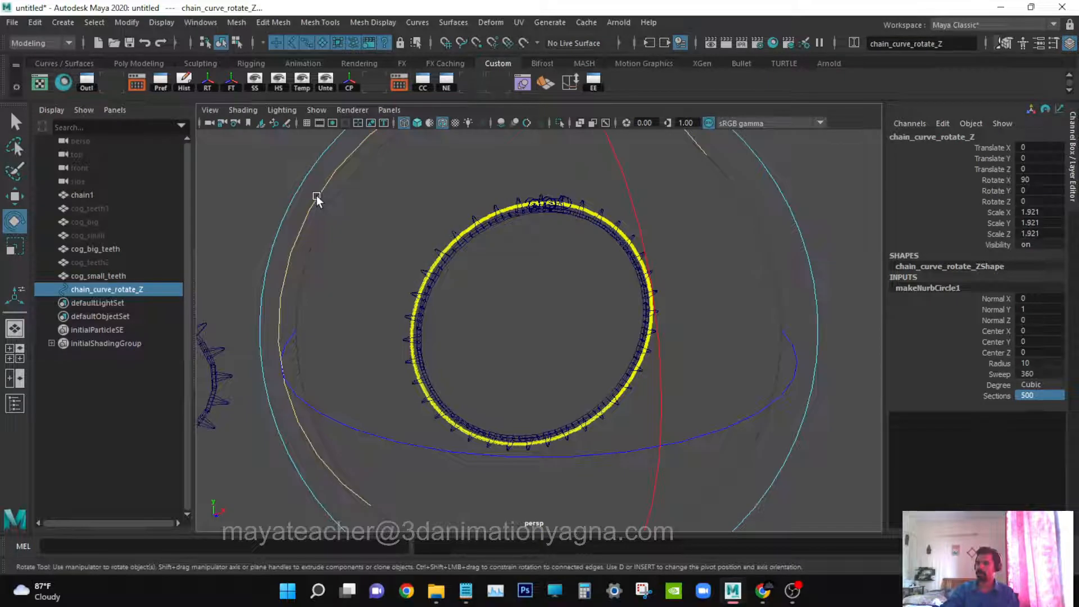
{"action": "left_click_drag", "start_coordinate": [317, 196], "coordinate": [672, 457]}
{"action": "key", "text": "ctrl+z"}
- Try stretching the chain curve to about Scale X 4.799 and rotating the resulting ellipse
{"action": "key", "text": "r"}
{"action": "left_click_drag", "start_coordinate": [731, 310], "coordinate": [809, 306]}
{"action": "key", "text": "e"}
{"action": "scroll", "coordinate": [437, 292], "scroll_direction": "down", "scroll_amount": 3}
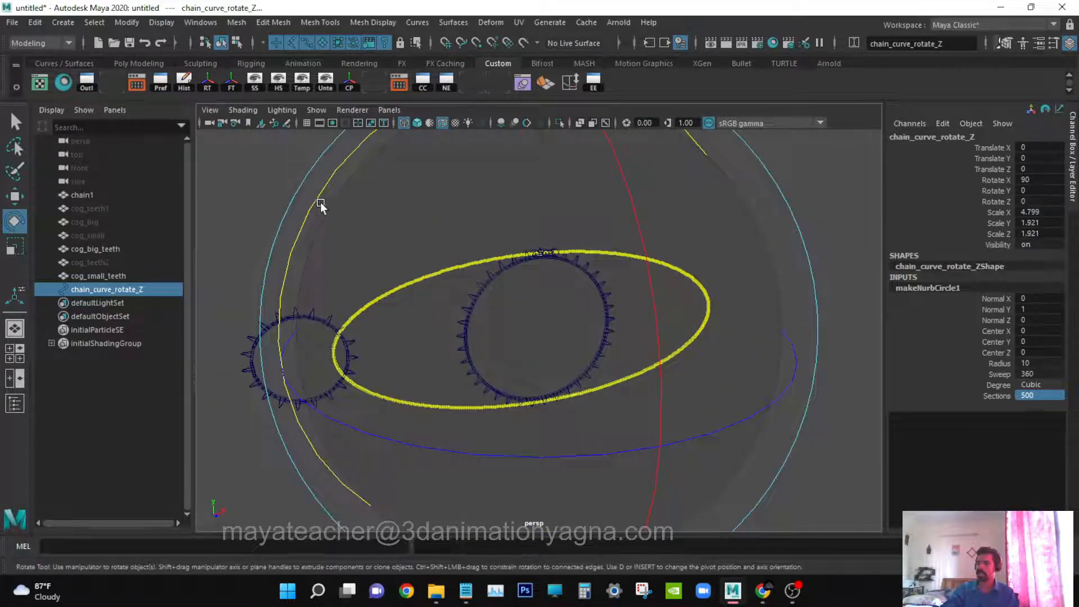
{"action": "left_click_drag", "start_coordinate": [312, 207], "coordinate": [718, 366]}
{"action": "key", "text": "ctrl+z"}
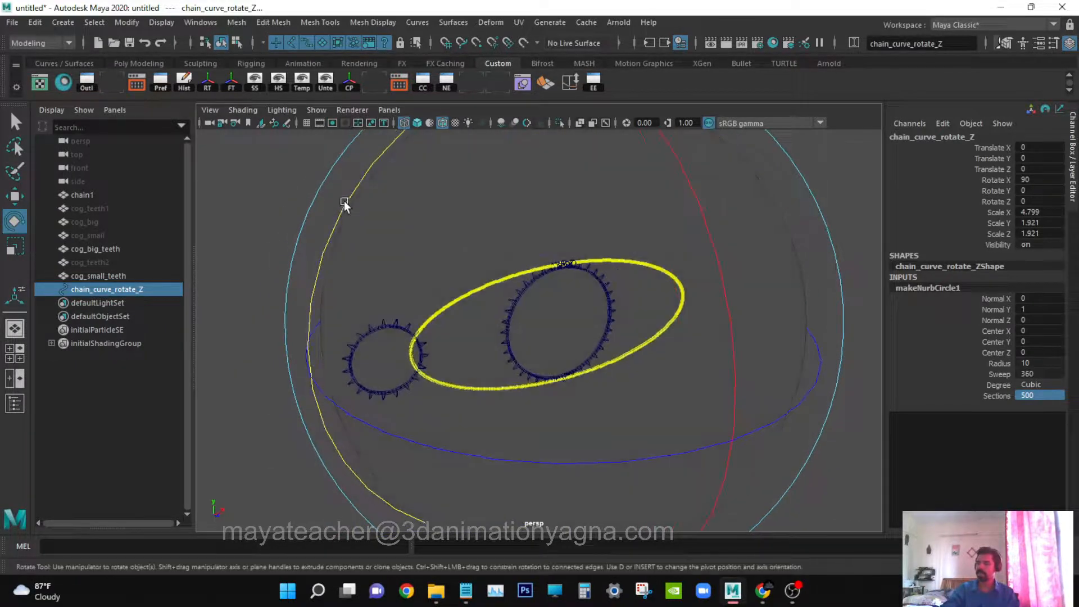
{"action": "left_click_drag", "start_coordinate": [345, 204], "coordinate": [562, 393], "text": "alt"}
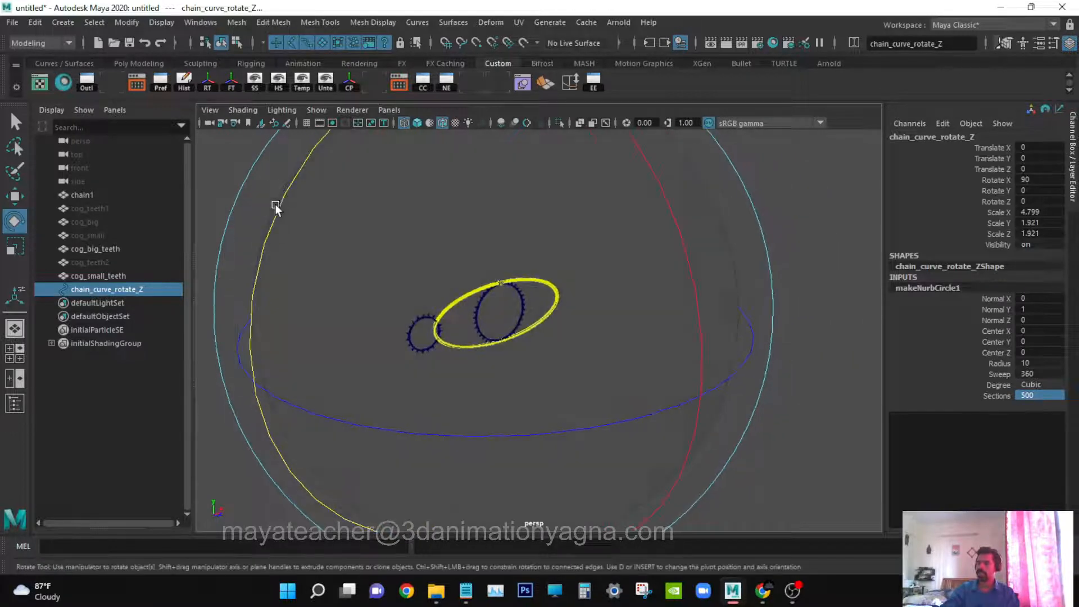
{"action": "key", "text": "ctrl+z"}
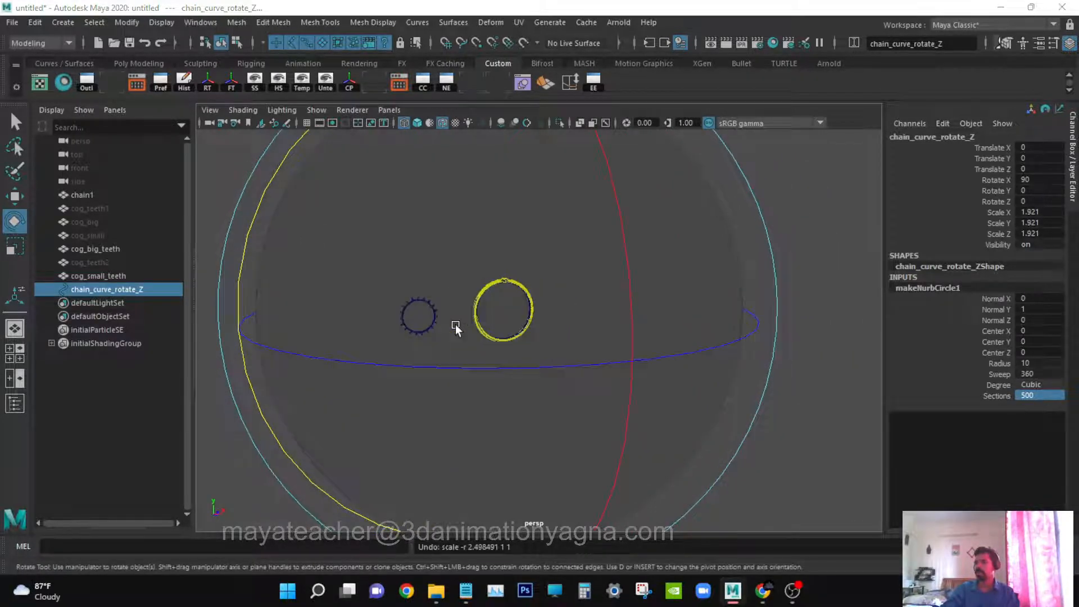
- Return to the front view and add a lattice deformer to chain_curve_rotate_Z
{"action": "key", "text": "space"}
{"action": "left_click_drag", "start_coordinate": [456, 357], "coordinate": [490, 342]}
{"action": "scroll", "coordinate": [493, 342], "scroll_direction": "down", "scroll_amount": 1}
{"action": "mouse_move", "coordinate": [508, 351]}
{"action": "middle_mouse_down", "text": "alt"}
{"action": "mouse_move", "coordinate": [457, 368]}
{"action": "mouse_move", "coordinate": [500, 366]}
{"action": "middle_mouse_up", "text": "alt"}
{"action": "right_click_drag", "start_coordinate": [500, 366], "coordinate": [547, 363], "text": "alt"}
{"action": "middle_click_drag", "start_coordinate": [547, 362], "coordinate": [544, 353], "text": "alt"}
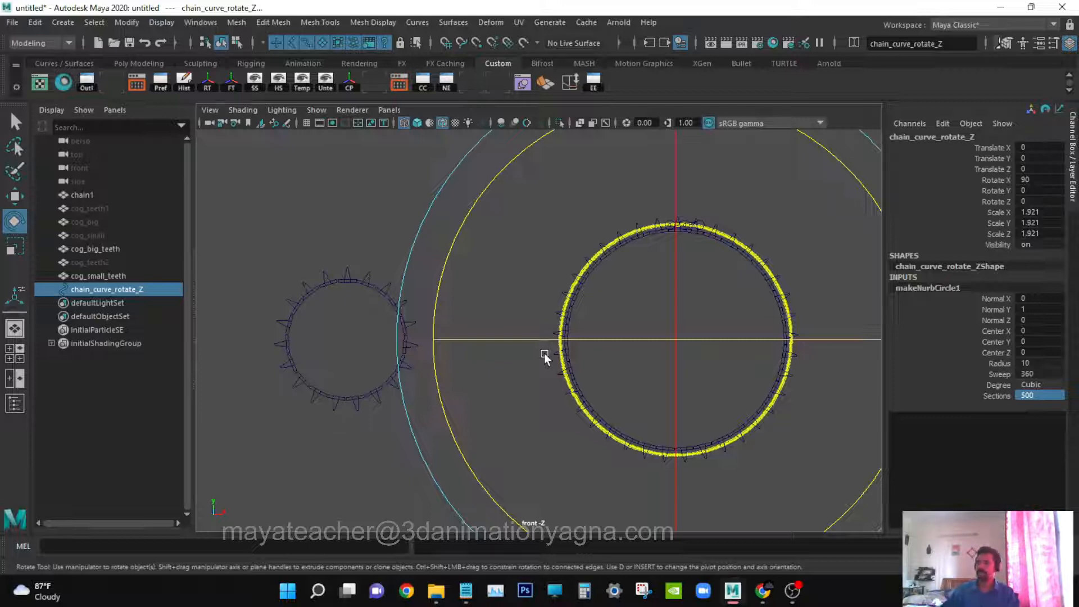
{"action": "key", "text": "w"}
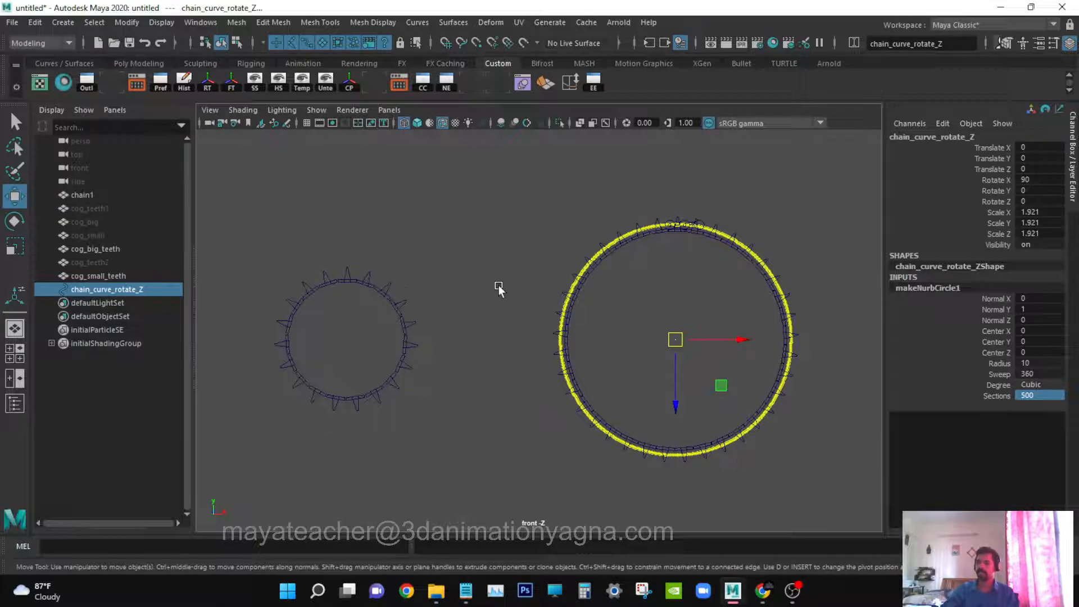
{"action": "middle_click_drag", "start_coordinate": [498, 285], "coordinate": [499, 270], "text": "alt"}
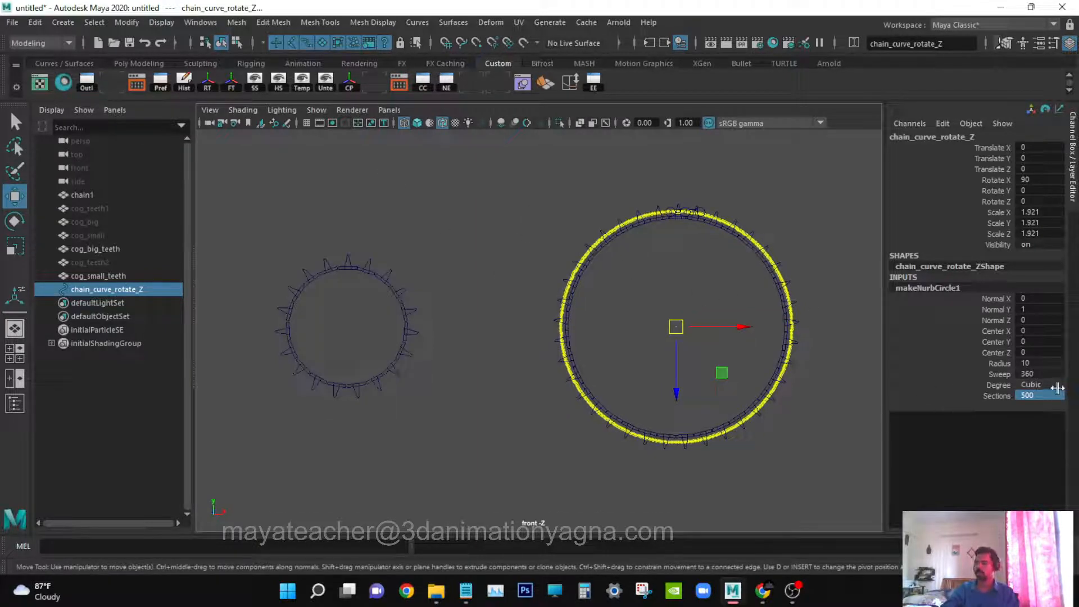
{"action": "right_click_drag", "start_coordinate": [591, 305], "coordinate": [621, 330], "text": "alt"}
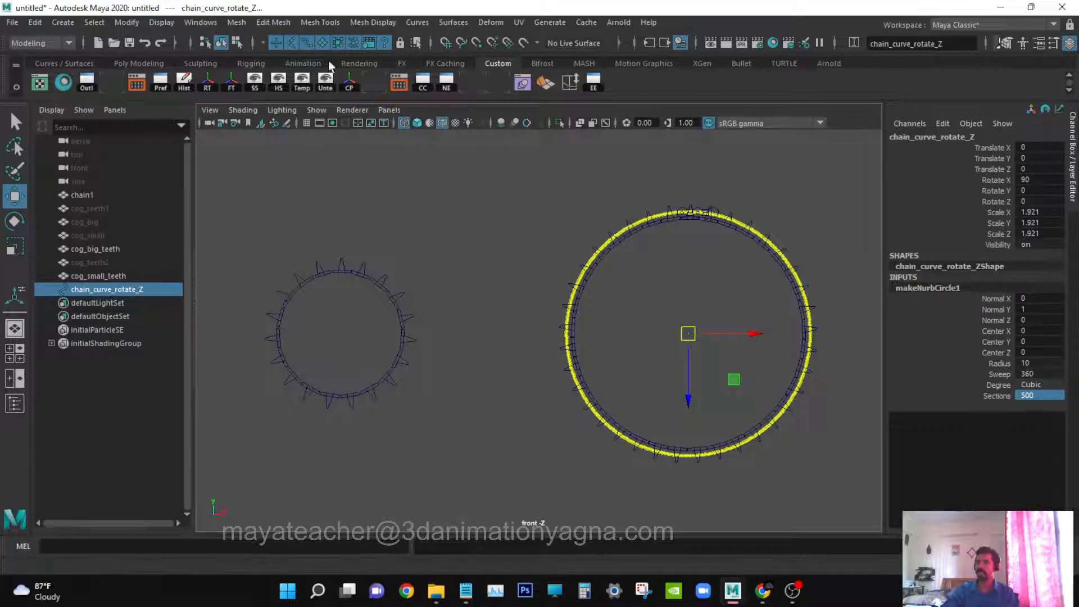
{"action": "left_click", "coordinate": [494, 24]}
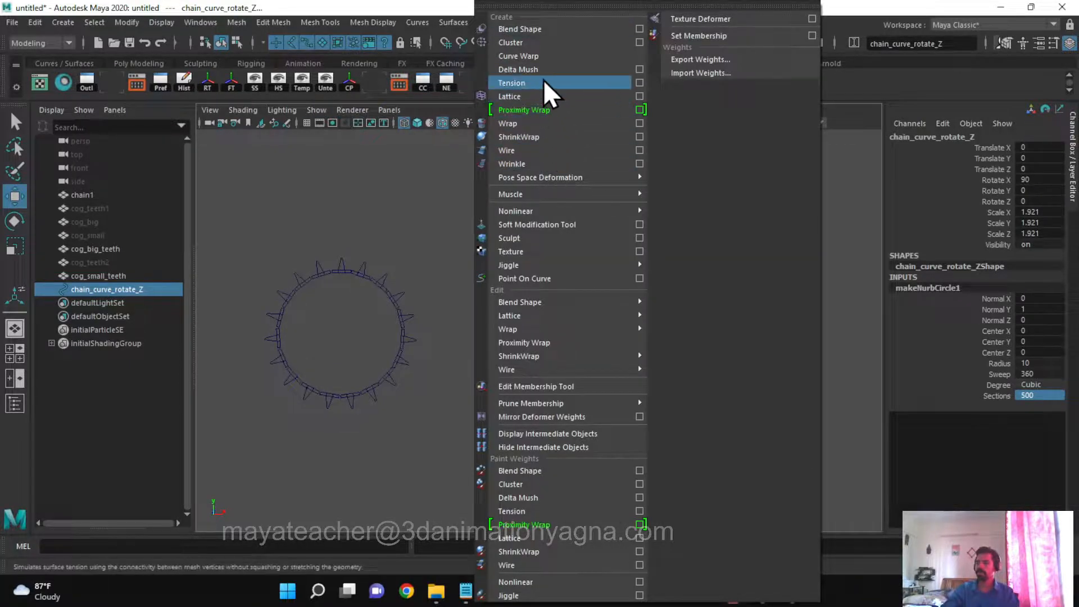
{"action": "left_click", "coordinate": [524, 97]}
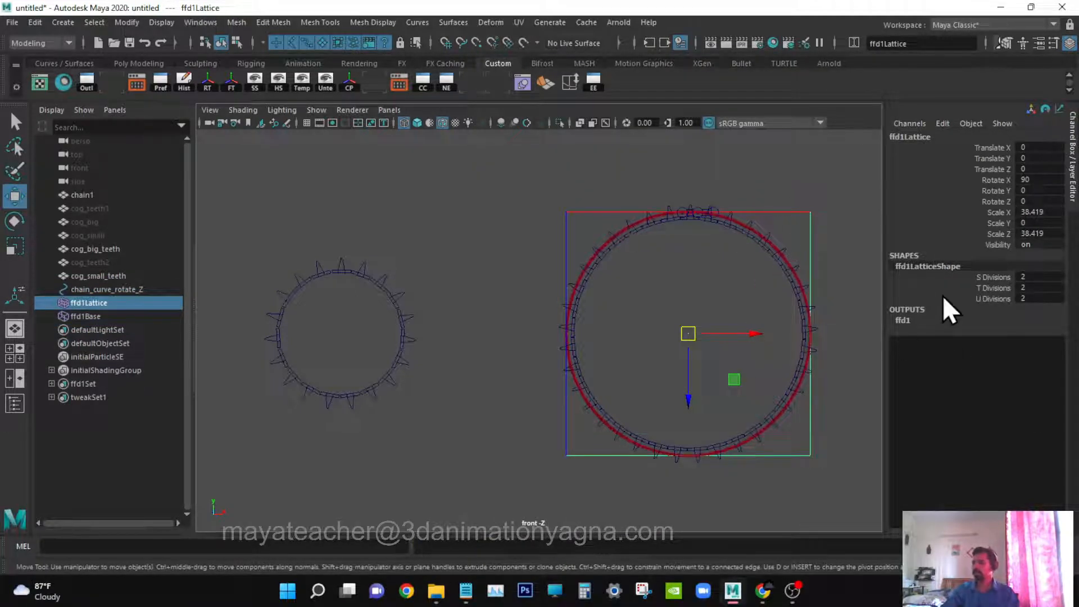
- Set the lattice's S Divisions and U Divisions to 5
{"action": "left_click", "coordinate": [993, 278]}
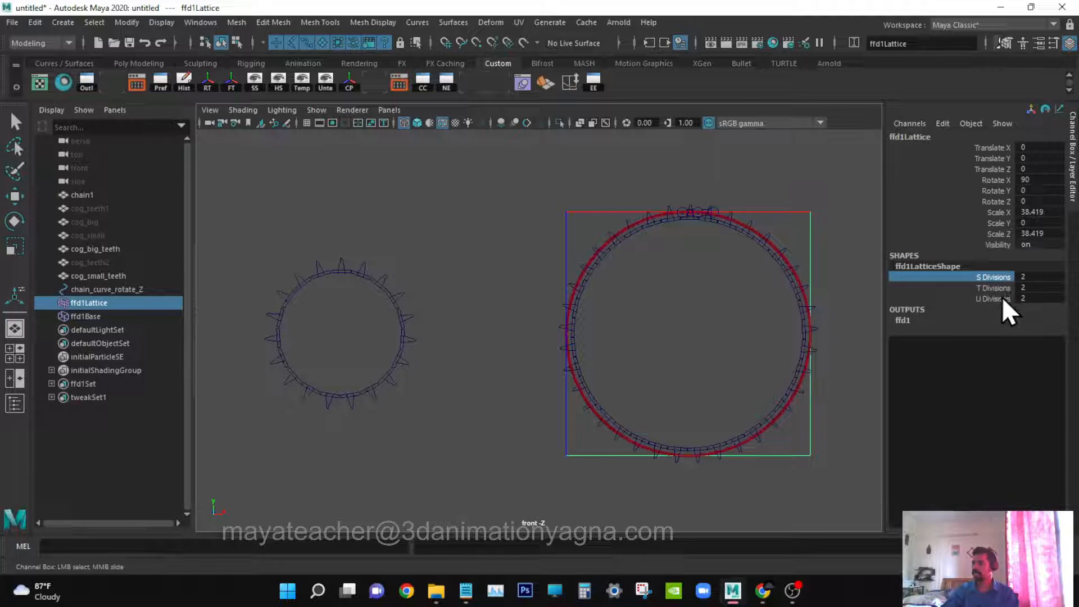
{"action": "left_click", "coordinate": [998, 299], "text": "ctrl"}
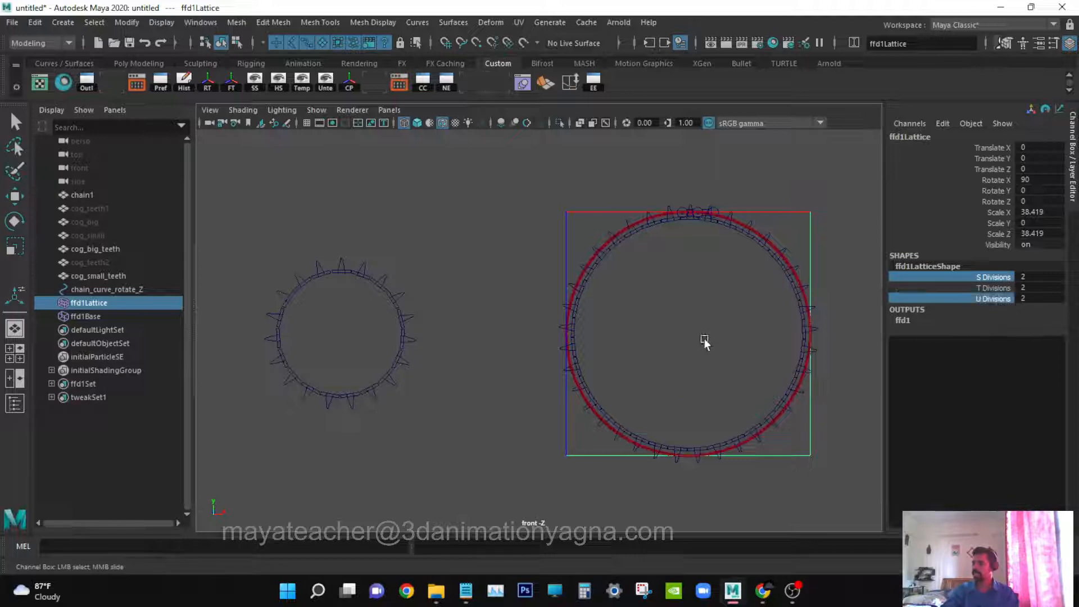
{"action": "middle_click_drag", "start_coordinate": [703, 338], "coordinate": [723, 340]}
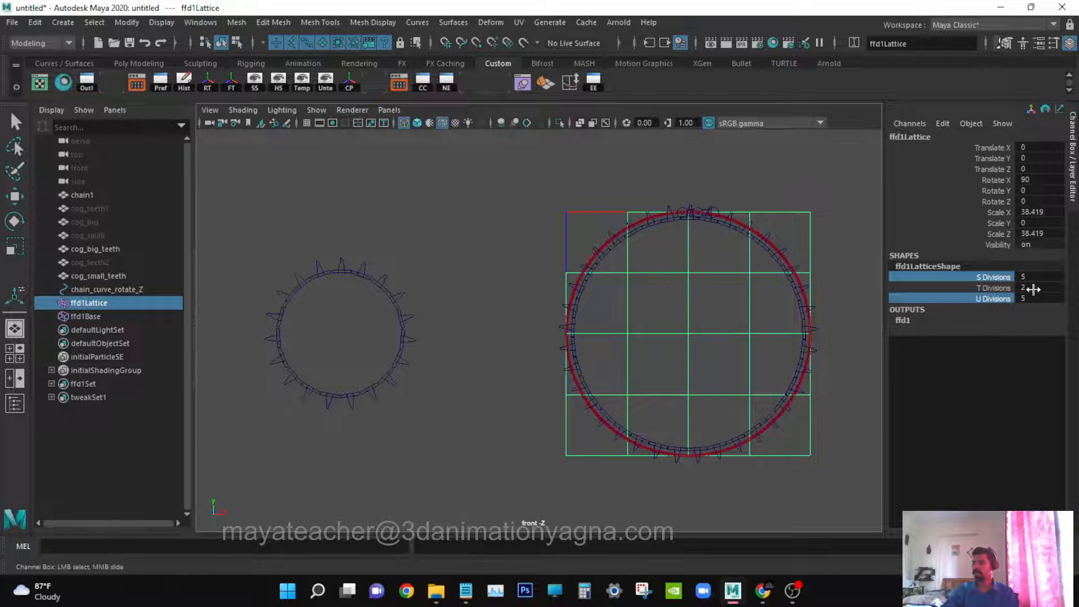
{"action": "double_click", "coordinate": [1044, 277]}
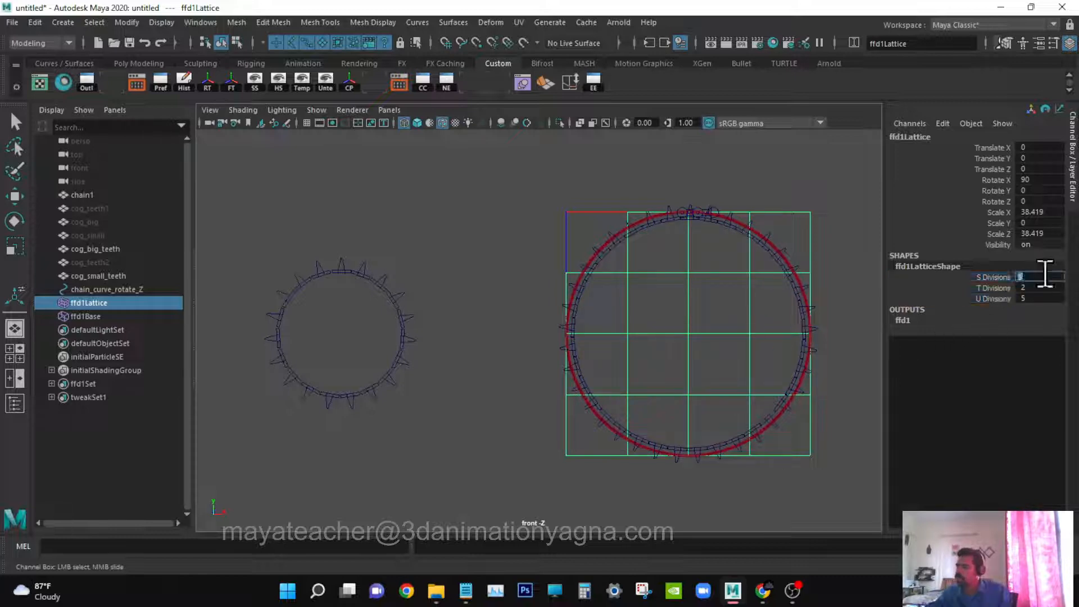
{"action": "left_click", "coordinate": [1030, 288]}
{"action": "left_click", "coordinate": [1033, 299]}
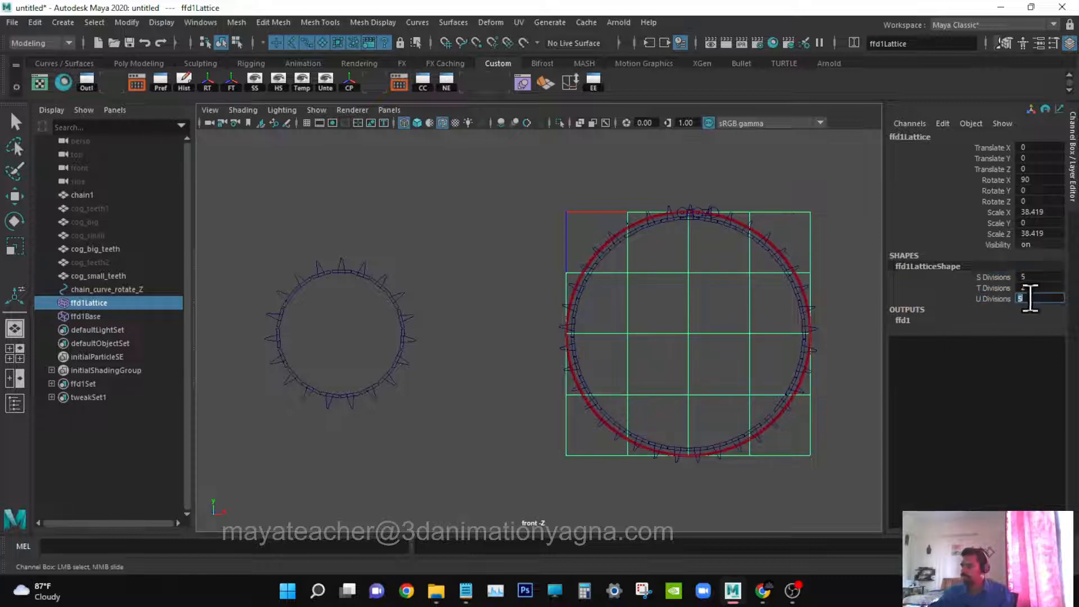
- Switch the lattice to point editing and move the two end columns nearest the small cog over it, to about X -60.8
{"action": "middle_click_drag", "start_coordinate": [750, 345], "coordinate": [766, 345], "text": "alt"}
{"action": "key", "text": "q"}
{"action": "right_click", "coordinate": [702, 263]}
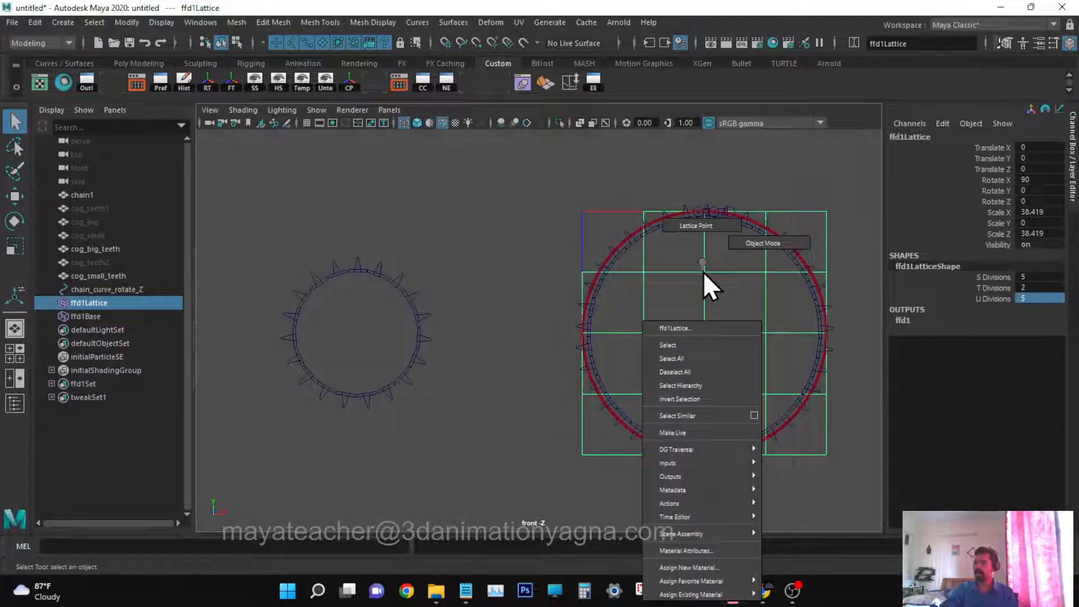
{"action": "right_click_drag", "start_coordinate": [697, 225], "coordinate": [695, 222]}
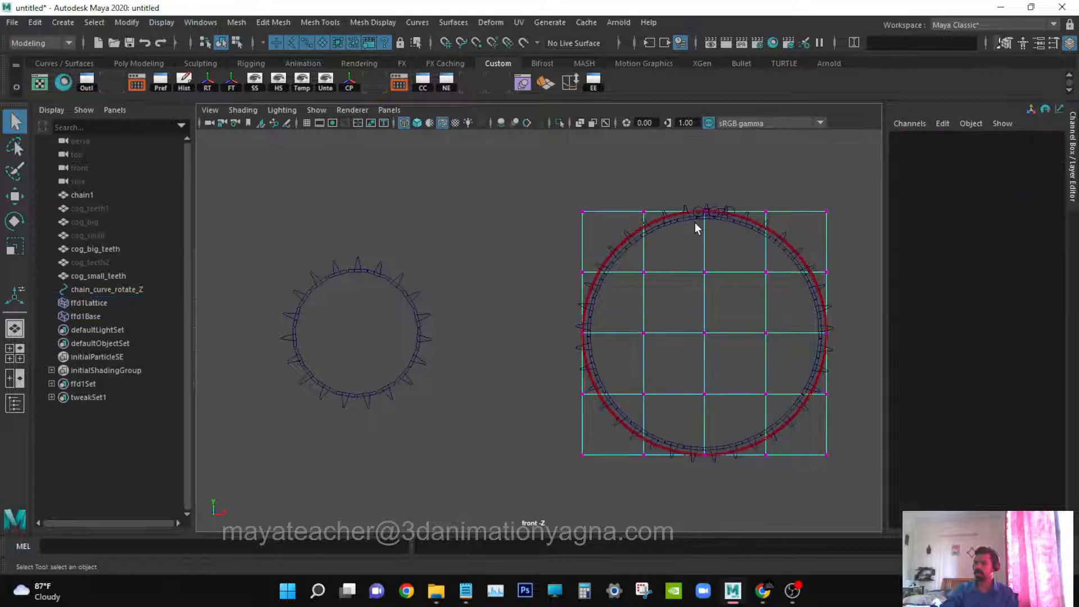
{"action": "left_click_drag", "start_coordinate": [523, 178], "coordinate": [665, 534]}
{"action": "key", "text": "w"}
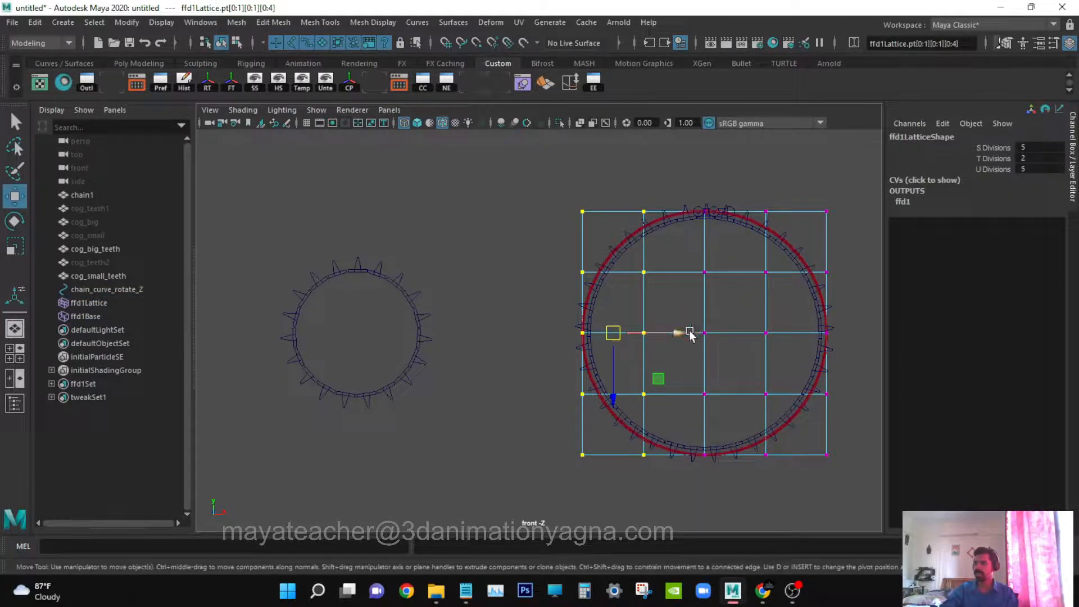
{"action": "left_click_drag", "start_coordinate": [684, 332], "coordinate": [389, 365]}
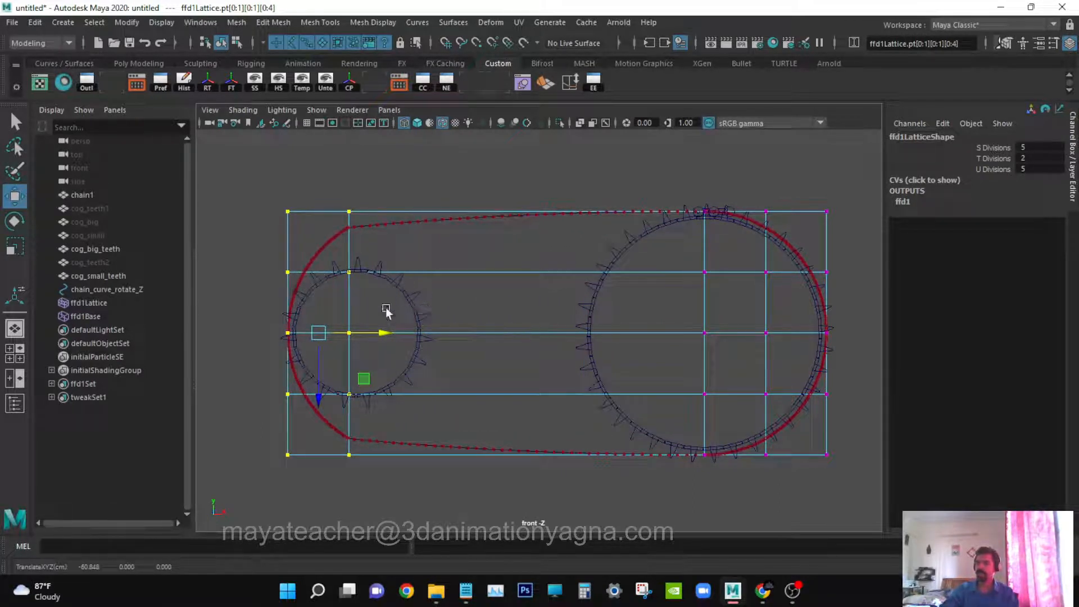
- Scale the two end lattice columns vertically to about 0.69 and fine-tune their position and height around the small cog
{"action": "key", "text": "r"}
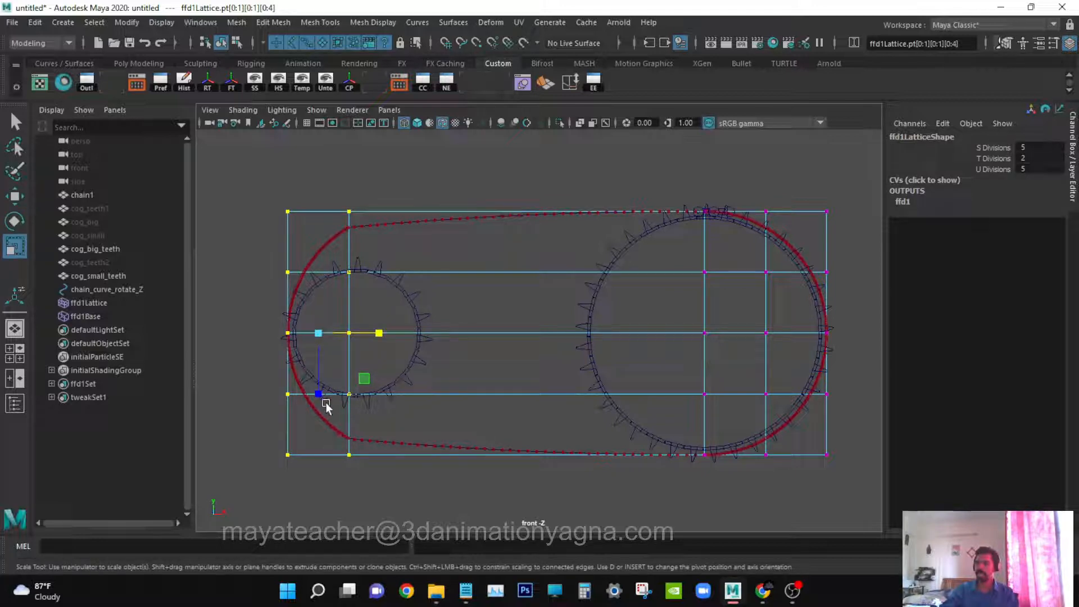
{"action": "left_click_drag", "start_coordinate": [316, 396], "coordinate": [325, 380]}
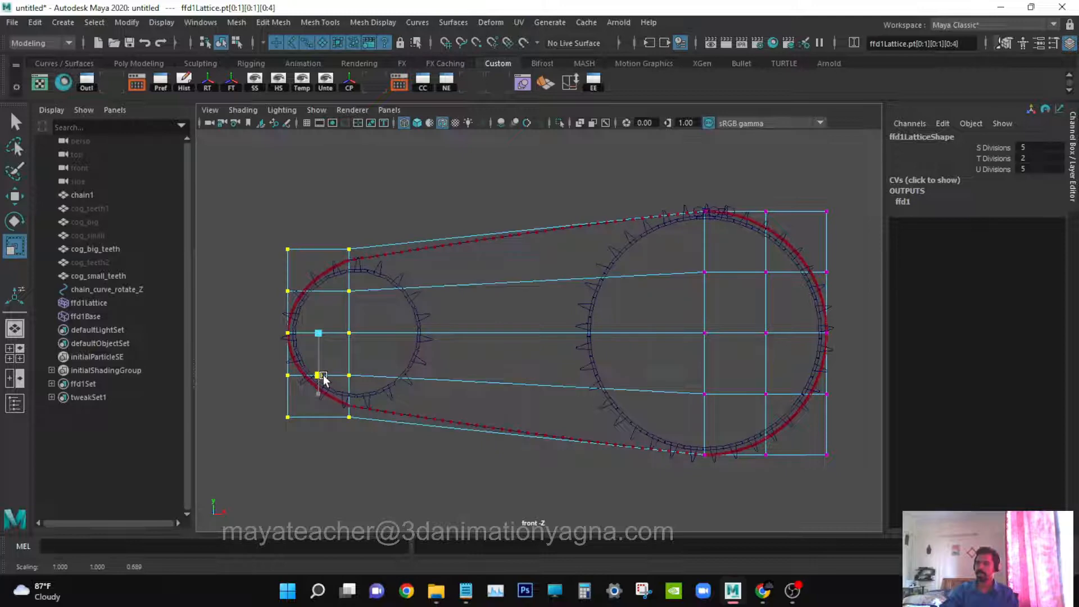
{"action": "key", "text": "f"}
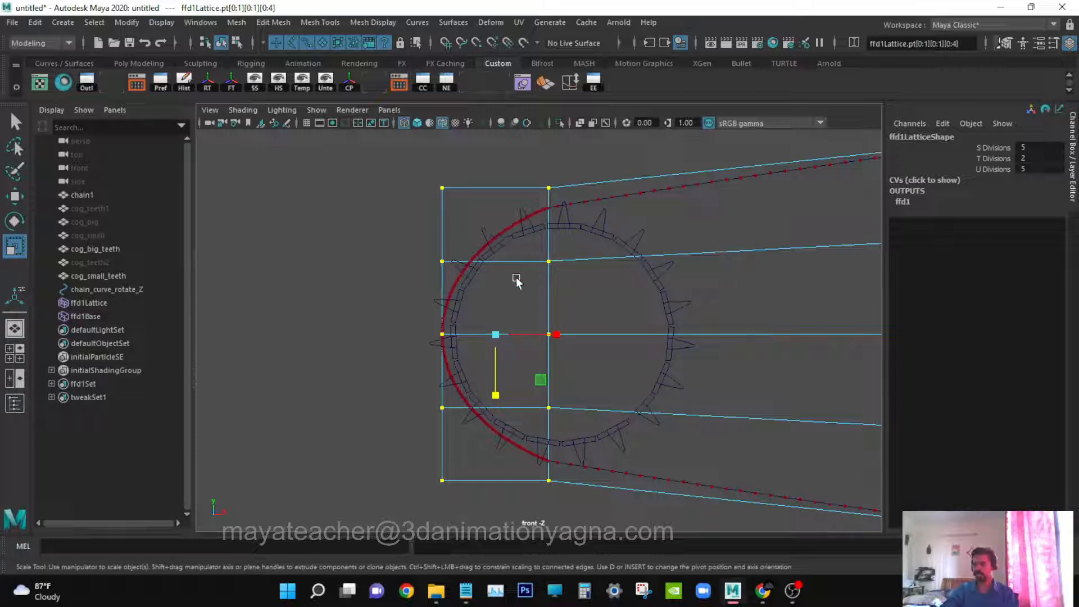
{"action": "key", "text": "w"}
{"action": "left_click_drag", "start_coordinate": [540, 335], "coordinate": [536, 336]}
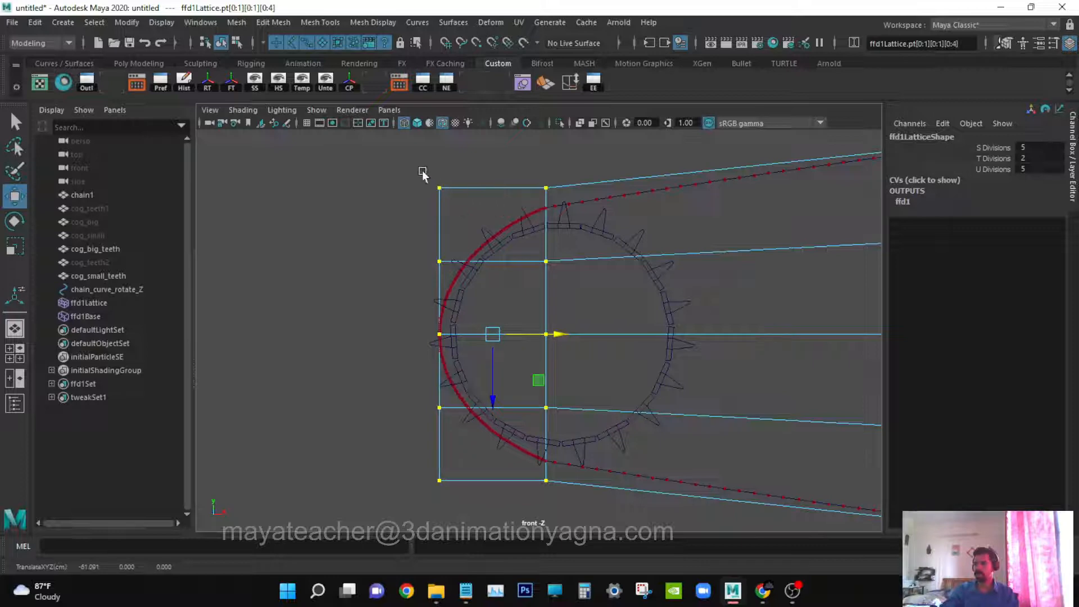
{"action": "left_click_drag", "start_coordinate": [422, 171], "coordinate": [552, 511]}
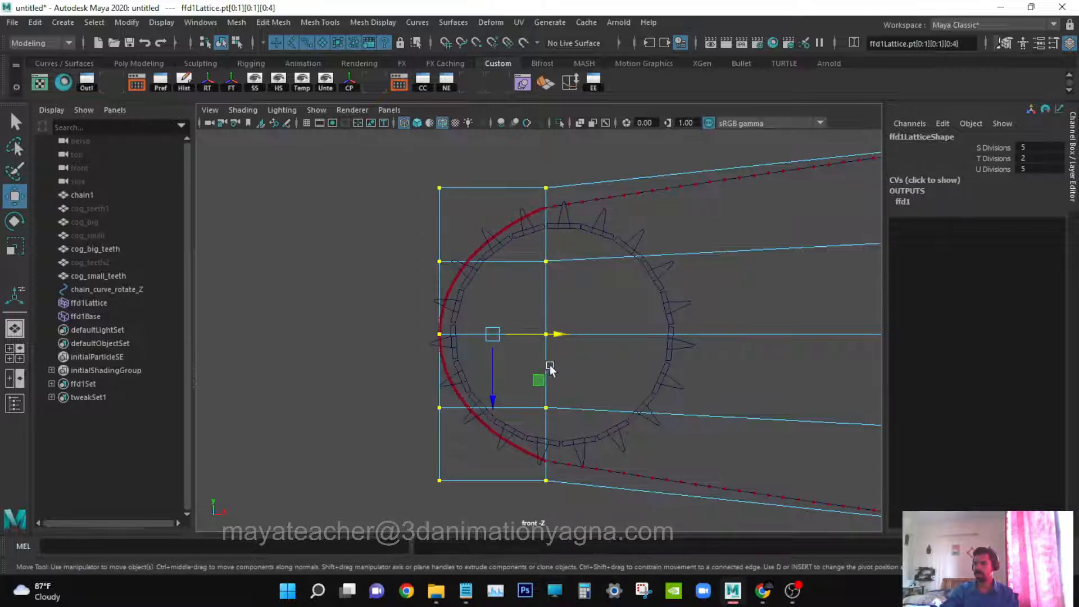
{"action": "key", "text": "r"}
{"action": "left_click_drag", "start_coordinate": [494, 395], "coordinate": [494, 397]}
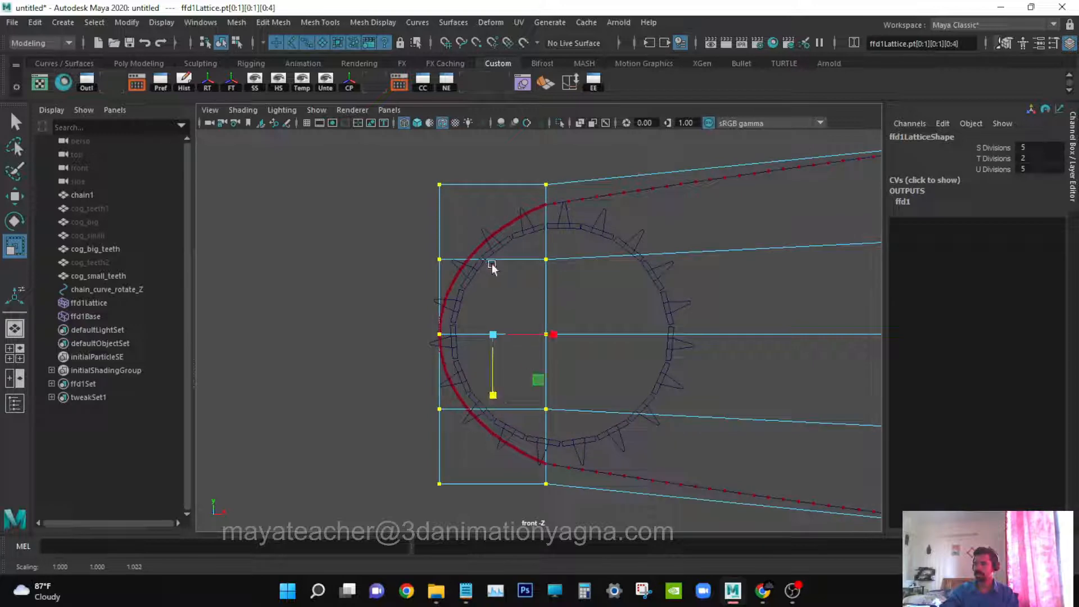
{"action": "left_click_drag", "start_coordinate": [405, 168], "coordinate": [594, 280]}
{"action": "key", "text": "w"}
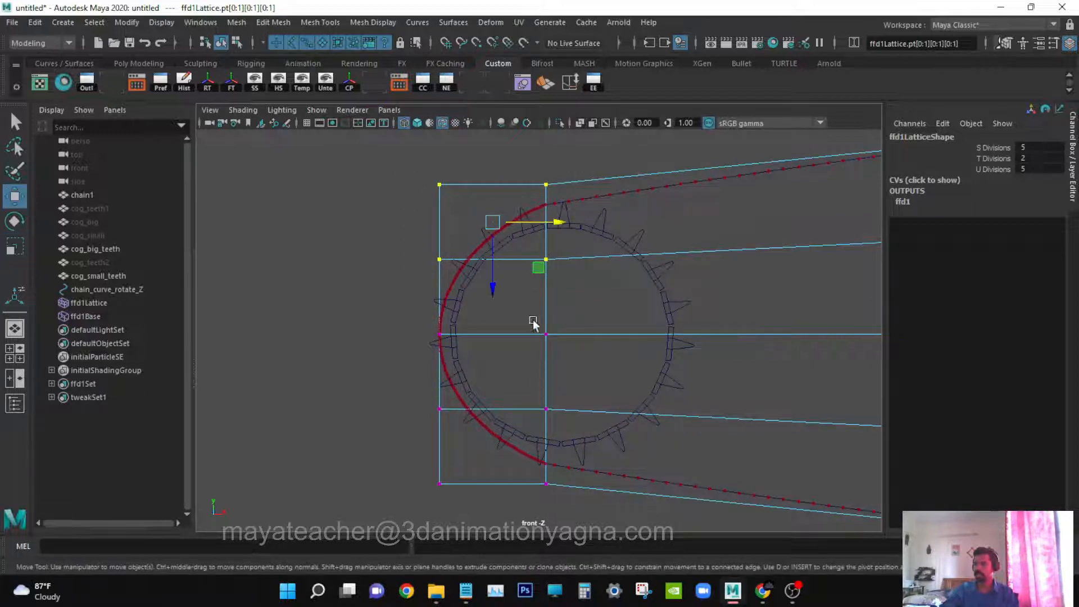
{"action": "left_click_drag", "start_coordinate": [413, 378], "coordinate": [561, 543]}
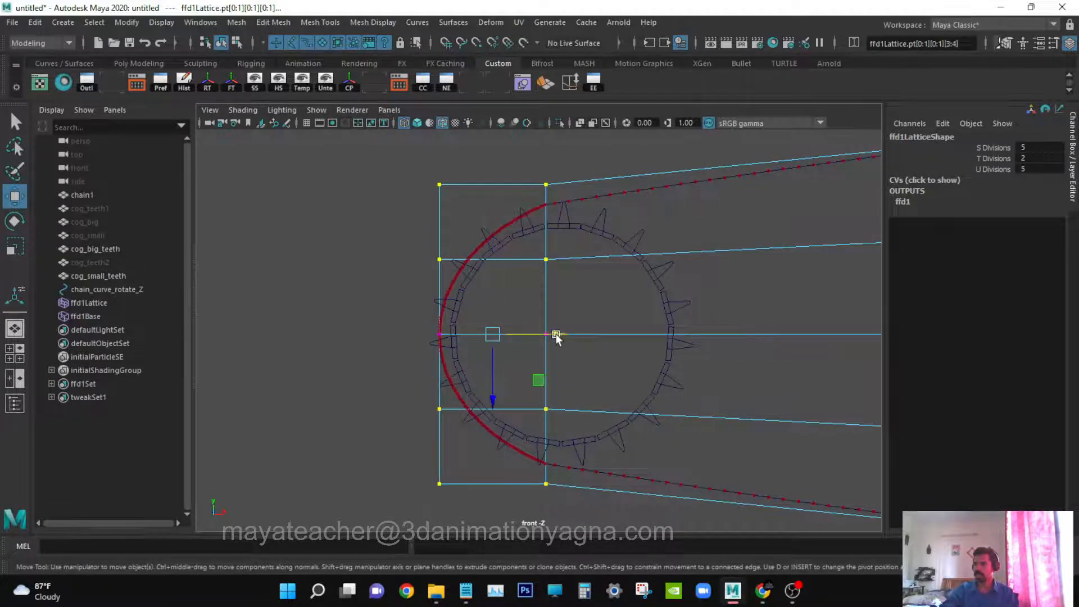
{"action": "left_click_drag", "start_coordinate": [556, 333], "coordinate": [533, 336]}
{"action": "key", "text": "ctrl+z"}
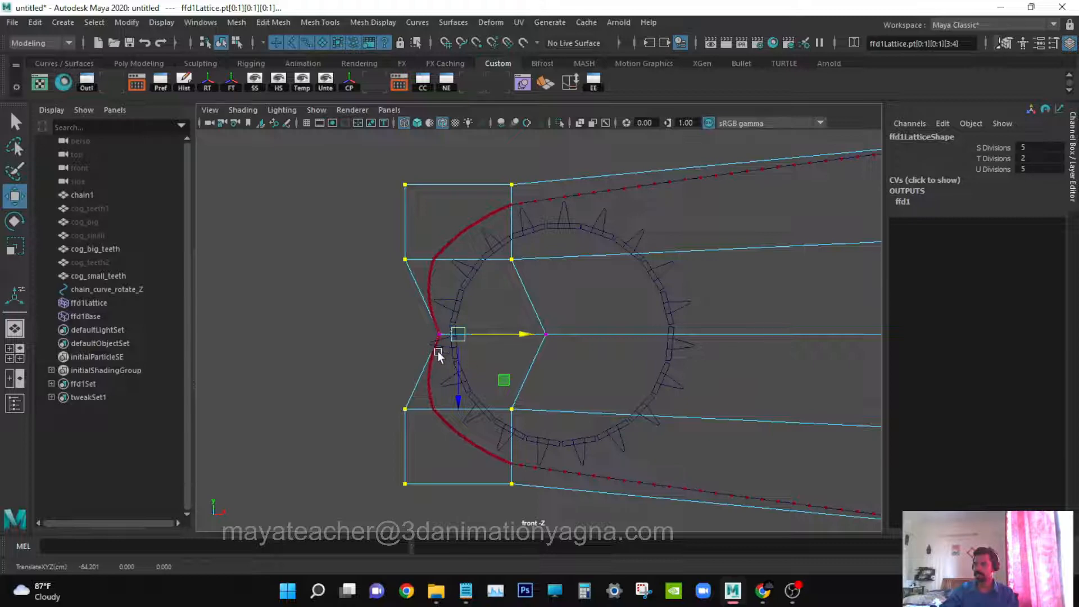
{"action": "key", "text": "ctrl+z"}
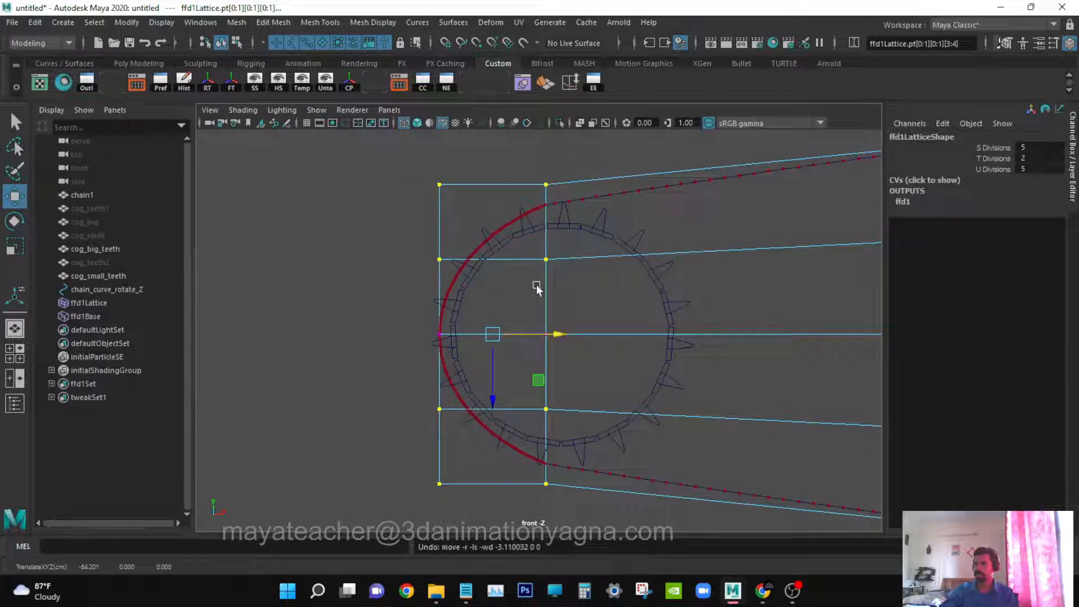
- Select the lattice points directly above and below the centre row in the two columns around the small cog
{"action": "left_click_drag", "start_coordinate": [419, 233], "coordinate": [609, 273]}
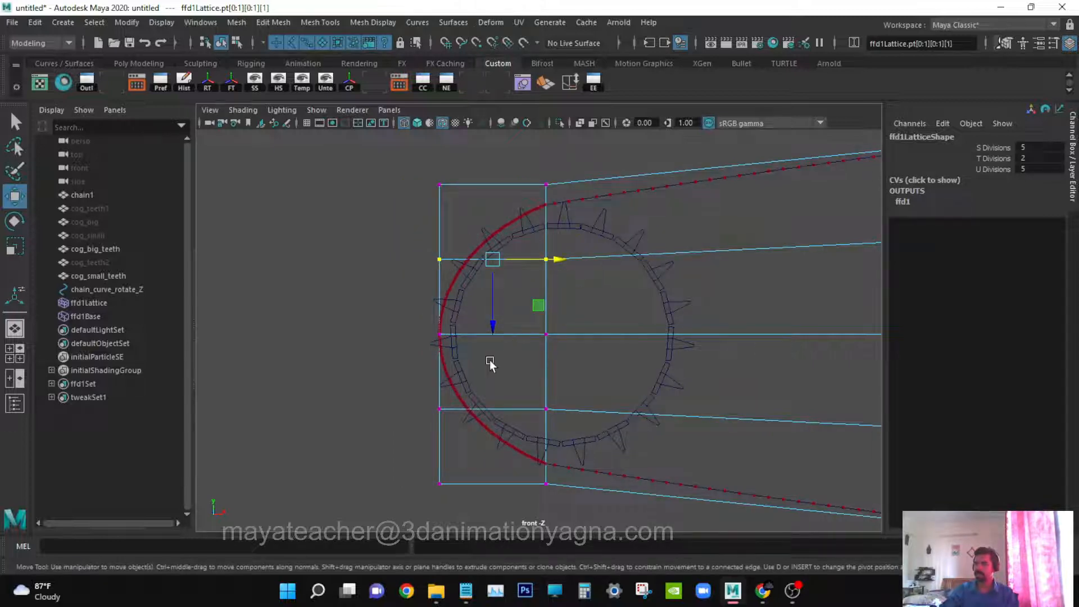
{"action": "left_click_drag", "start_coordinate": [400, 368], "coordinate": [546, 453], "text": "shift"}
{"action": "left_click_drag", "start_coordinate": [557, 335], "coordinate": [555, 333]}
{"action": "key", "text": "ctrl+z"}
- Set the ffd1 deformer's Local Influence S, T and U to 4 and check the curve around both cogs
{"action": "left_click", "coordinate": [907, 202]}
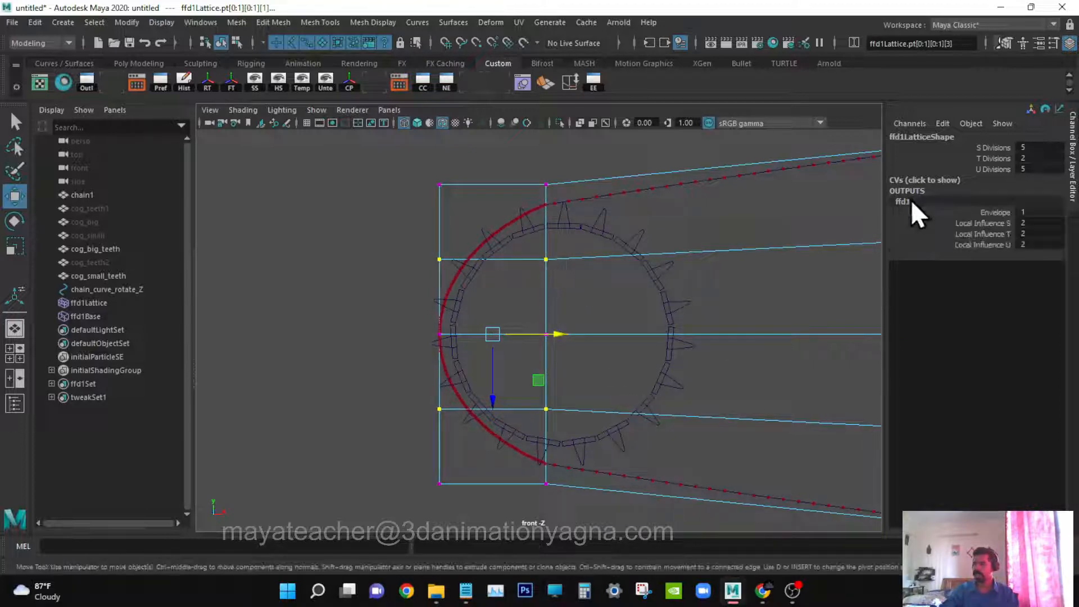
{"action": "left_click_drag", "start_coordinate": [988, 227], "coordinate": [990, 241]}
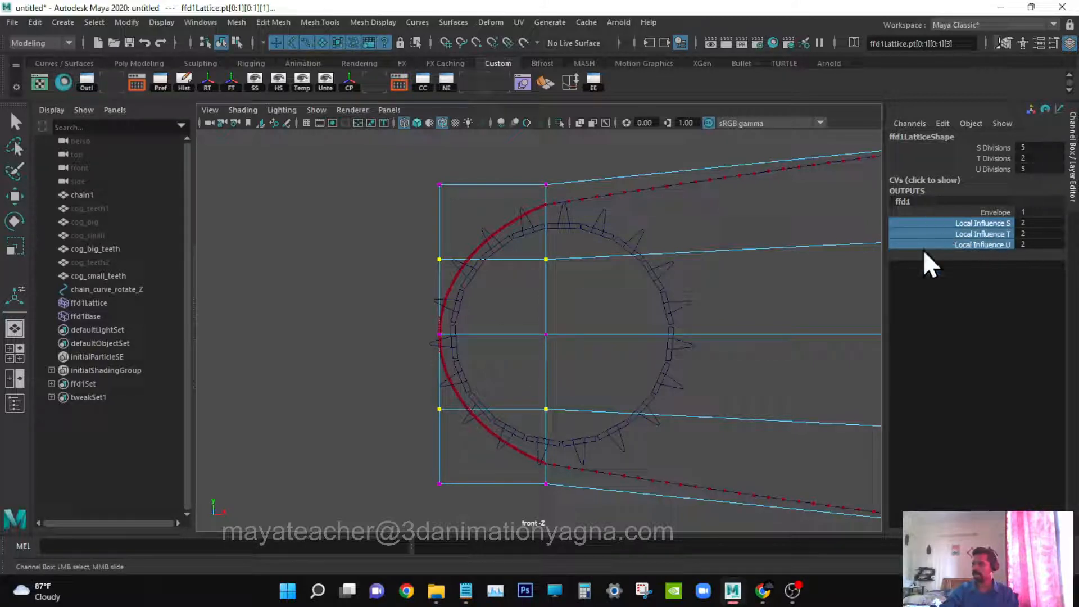
{"action": "middle_click_drag", "start_coordinate": [635, 289], "coordinate": [643, 289]}
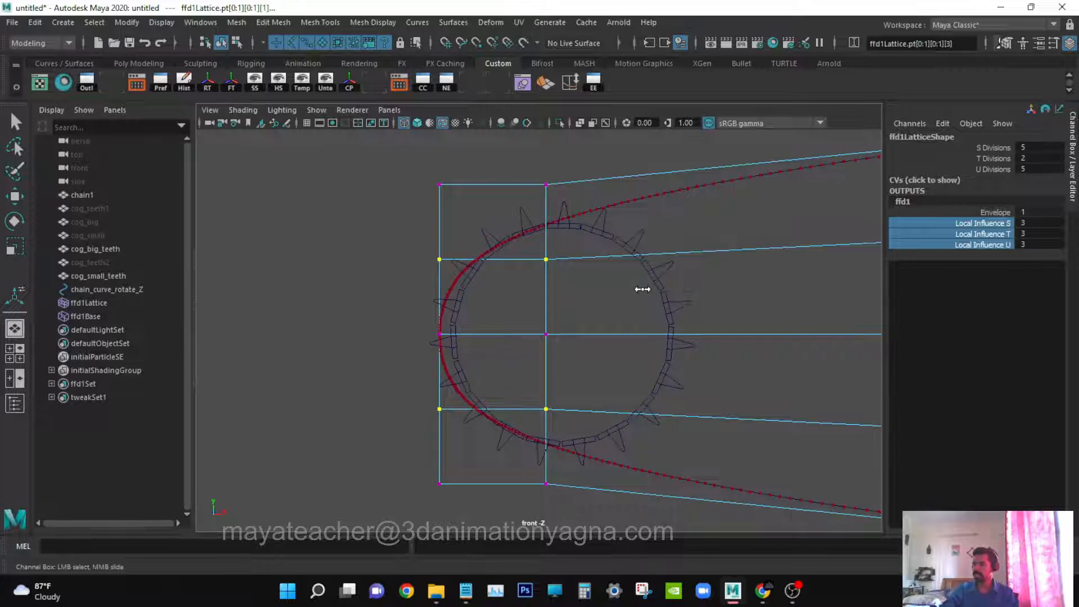
{"action": "middle_click_drag", "start_coordinate": [703, 325], "coordinate": [341, 306], "text": "alt"}
{"action": "scroll", "coordinate": [479, 330], "scroll_direction": "down", "scroll_amount": 2}
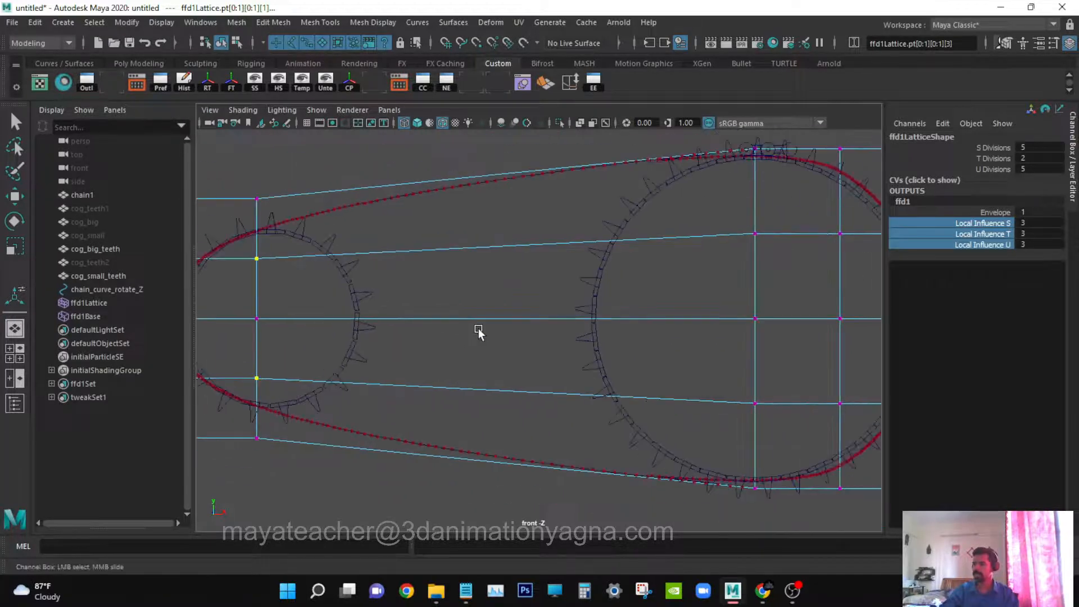
{"action": "middle_click_drag", "start_coordinate": [479, 330], "coordinate": [681, 308], "text": "alt"}
{"action": "scroll", "coordinate": [612, 293], "scroll_direction": "up", "scroll_amount": 1}
{"action": "mouse_move", "coordinate": [612, 294]}
{"action": "middle_mouse_down", "text": "alt"}
{"action": "mouse_move", "coordinate": [668, 318]}
{"action": "mouse_move", "coordinate": [622, 308]}
{"action": "middle_mouse_up", "text": "alt"}
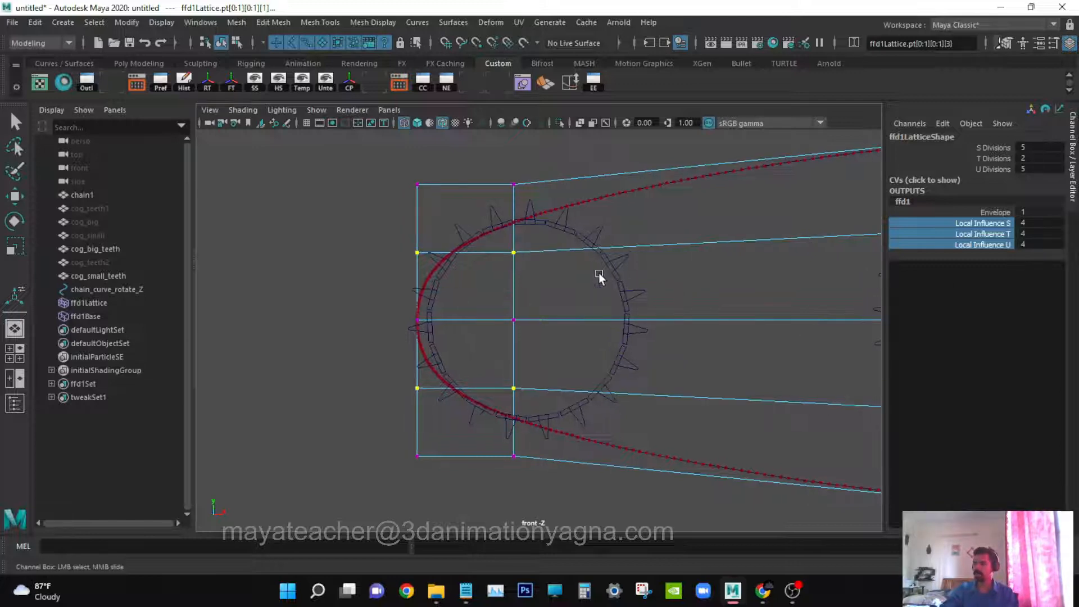
- Shift the selected lattice points slightly toward the big cog and scale them apart vertically to round the curve around the small cog
{"action": "key", "text": "w"}
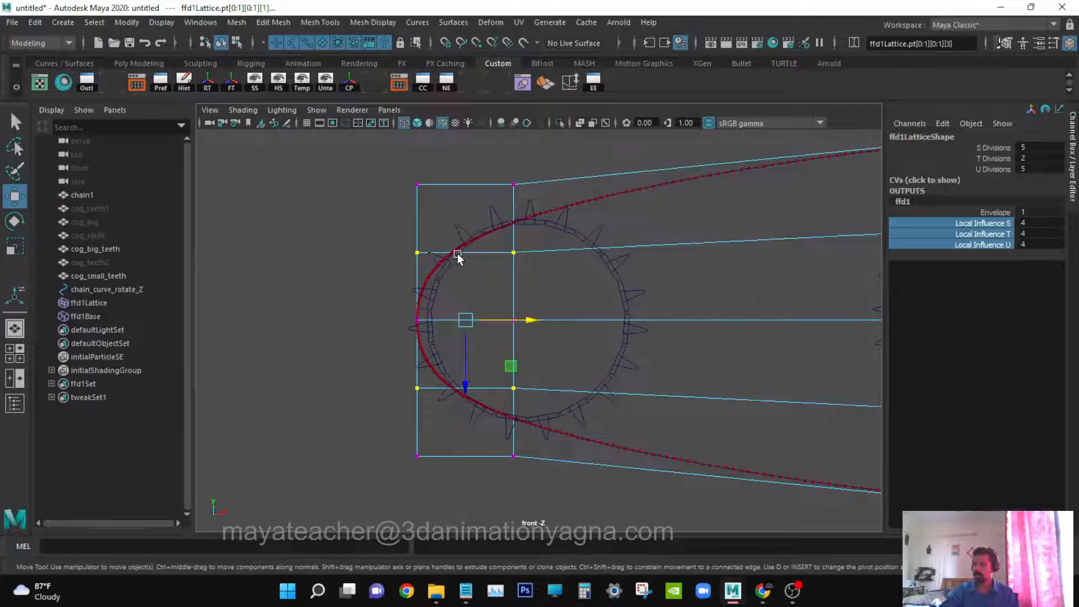
{"action": "mouse_move", "coordinate": [534, 315]}
{"action": "left_mouse_down"}
{"action": "mouse_move", "coordinate": [464, 317]}
{"action": "mouse_move", "coordinate": [535, 312]}
{"action": "left_mouse_up"}
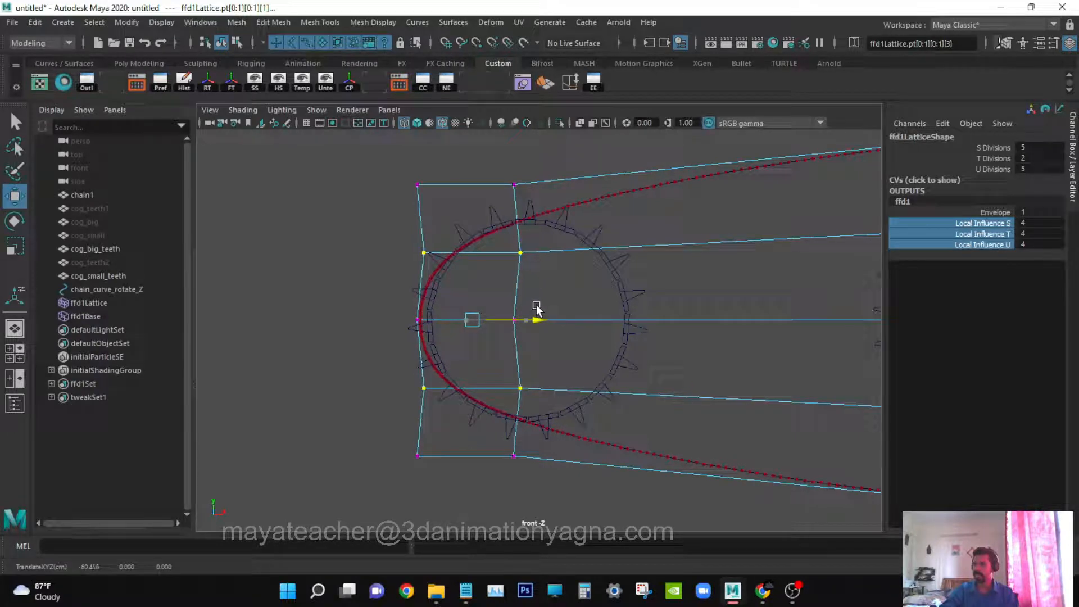
{"action": "key", "text": "r"}
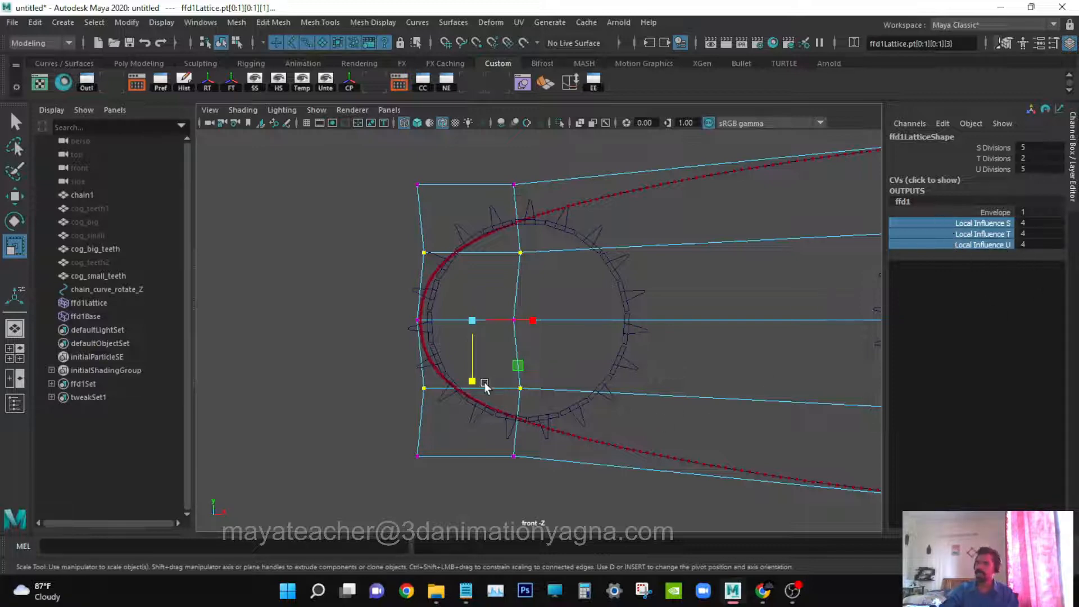
{"action": "left_click_drag", "start_coordinate": [471, 380], "coordinate": [474, 413]}
{"action": "key", "text": "w"}
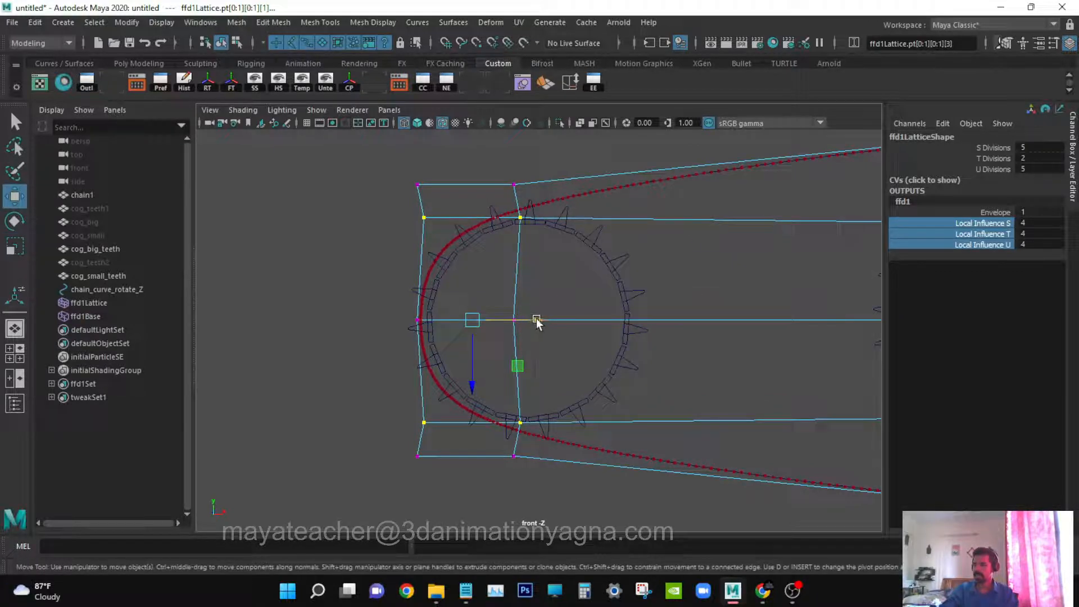
{"action": "left_click_drag", "start_coordinate": [534, 321], "coordinate": [544, 322]}
- Pull the outermost centre lattice point outward to about X -66.5 and nudge the outer points above and below it
{"action": "left_click_drag", "start_coordinate": [393, 271], "coordinate": [422, 346]}
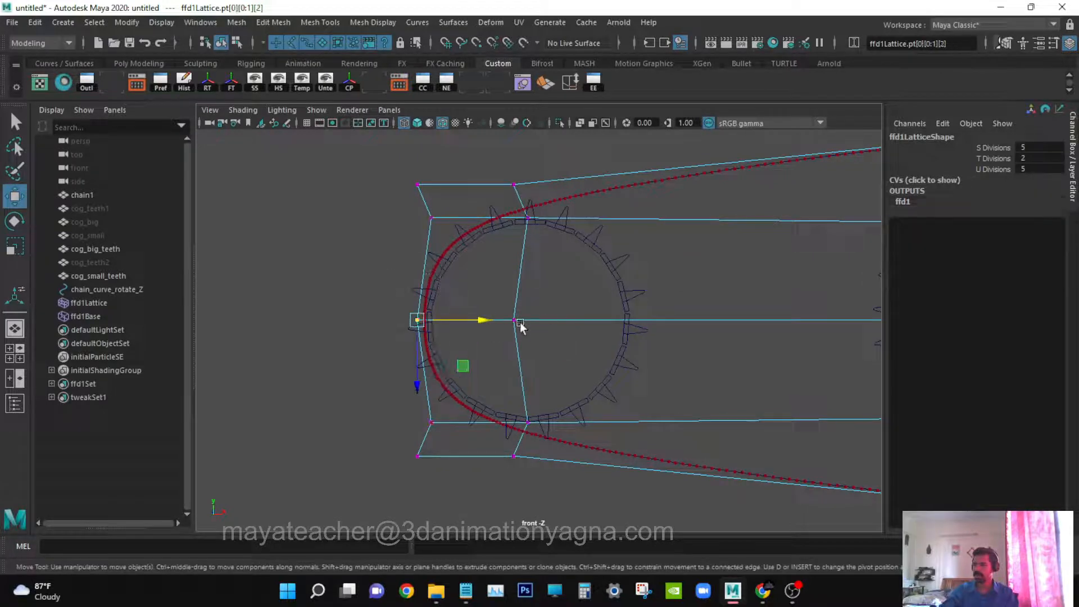
{"action": "left_click_drag", "start_coordinate": [479, 321], "coordinate": [474, 322]}
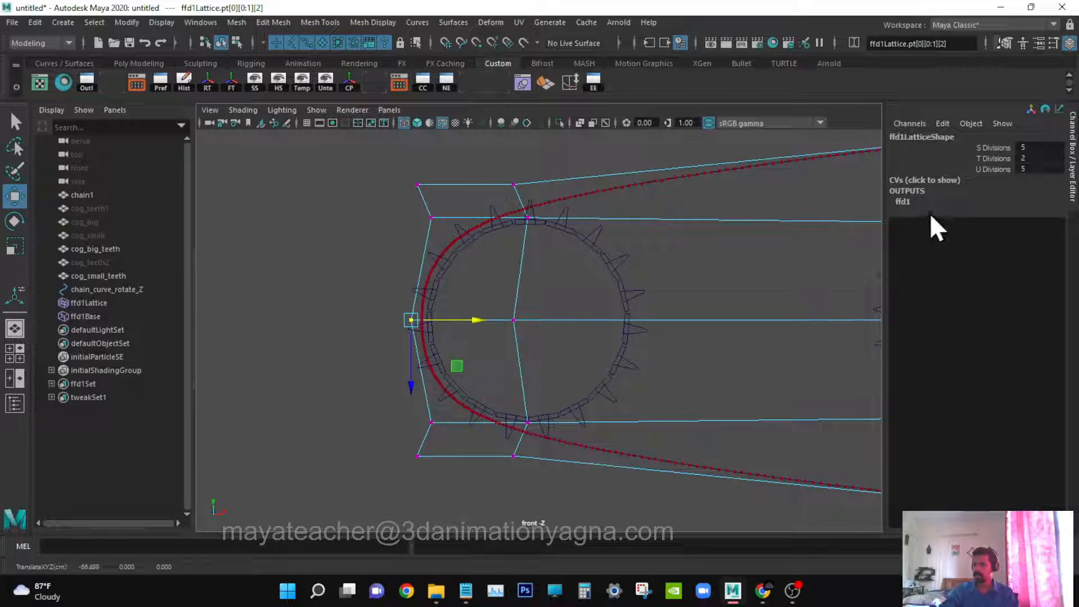
{"action": "left_click", "coordinate": [916, 200]}
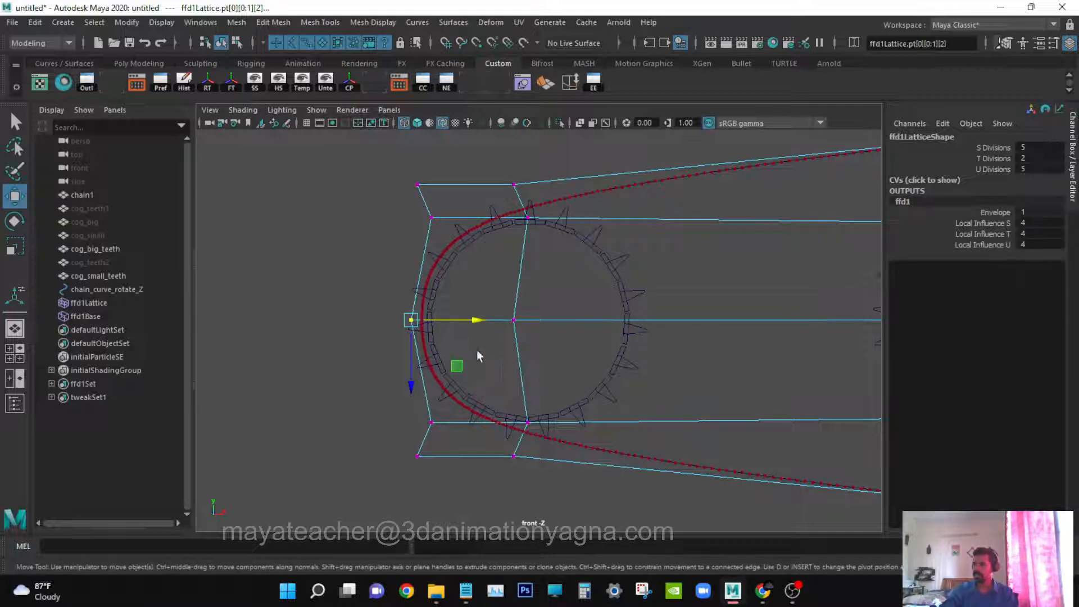
{"action": "left_click_drag", "start_coordinate": [425, 210], "coordinate": [452, 248]}
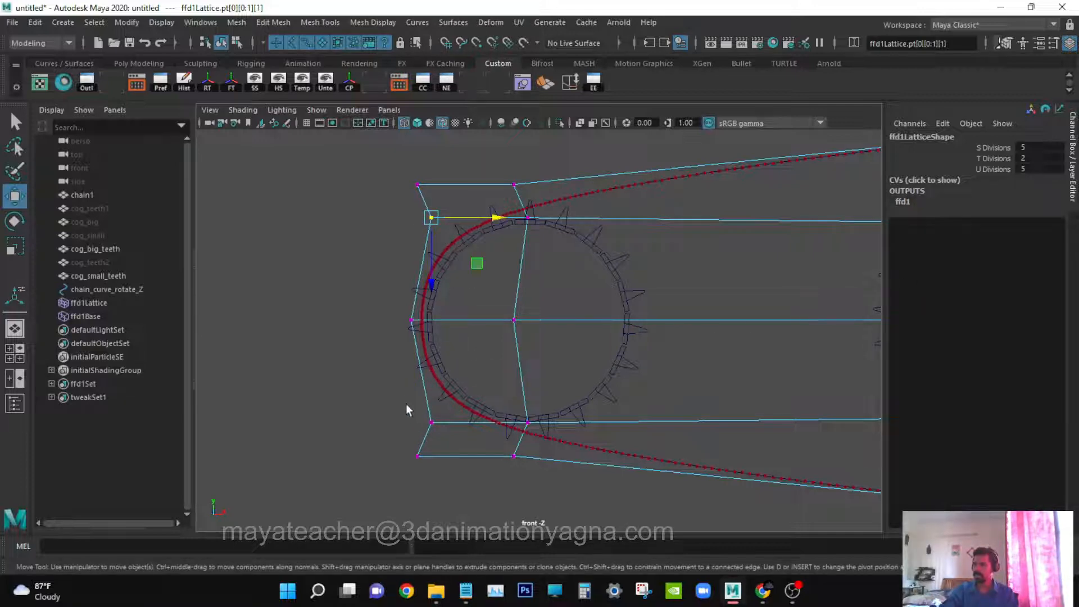
{"action": "left_click_drag", "start_coordinate": [421, 410], "coordinate": [449, 447], "text": "shift"}
{"action": "left_click_drag", "start_coordinate": [498, 320], "coordinate": [499, 322]}
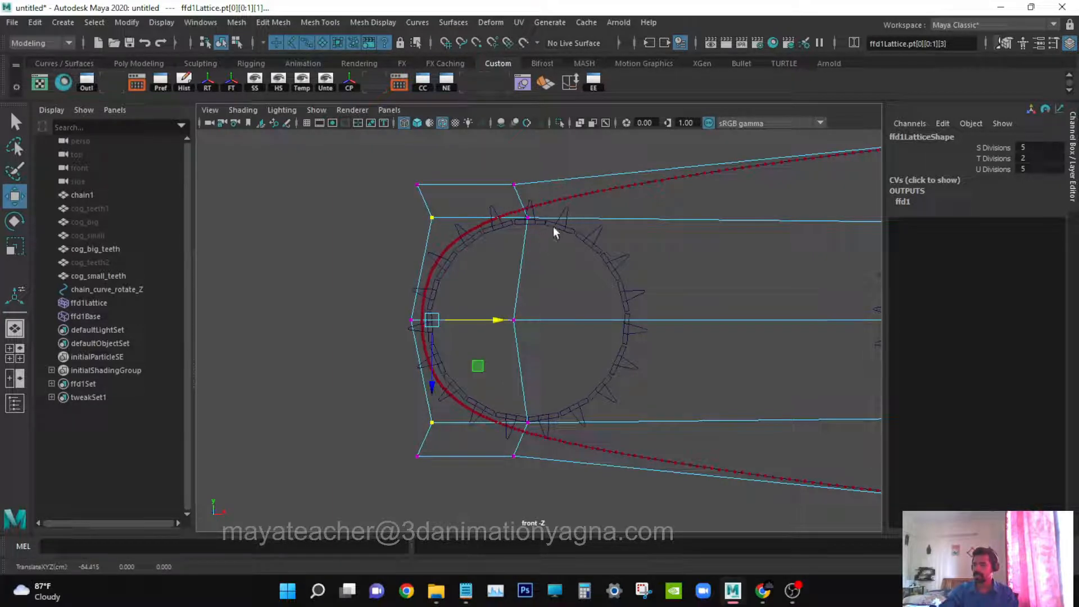
- Move the second column's points above and below the centre row away from the big cog, to about X -56.6
{"action": "left_click_drag", "start_coordinate": [511, 211], "coordinate": [537, 225]}
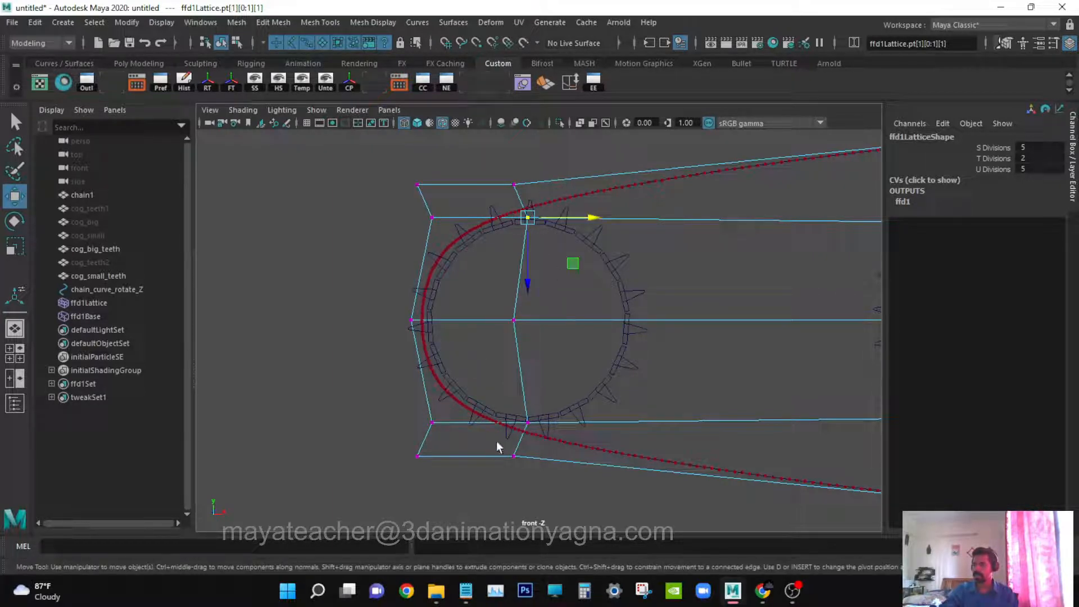
{"action": "left_click_drag", "start_coordinate": [496, 442], "coordinate": [543, 475], "text": "shift"}
{"action": "left_click_drag", "start_coordinate": [591, 319], "coordinate": [573, 313]}
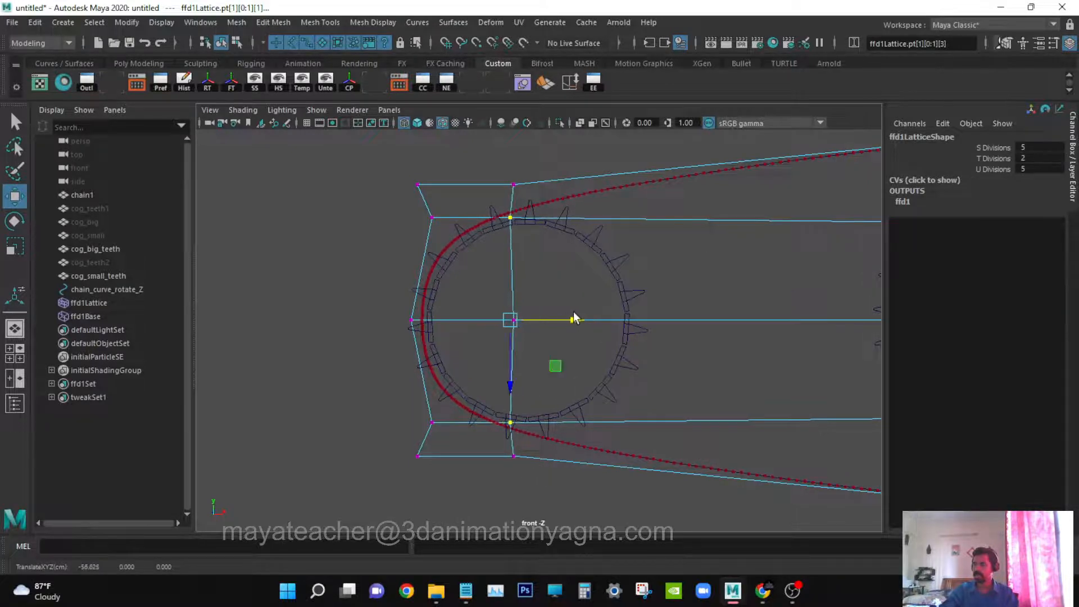
- Move the outermost column's points just above and below the centre row slightly toward the big cog, and pull the outermost centre point outward
{"action": "left_click_drag", "start_coordinate": [413, 210], "coordinate": [449, 231]}
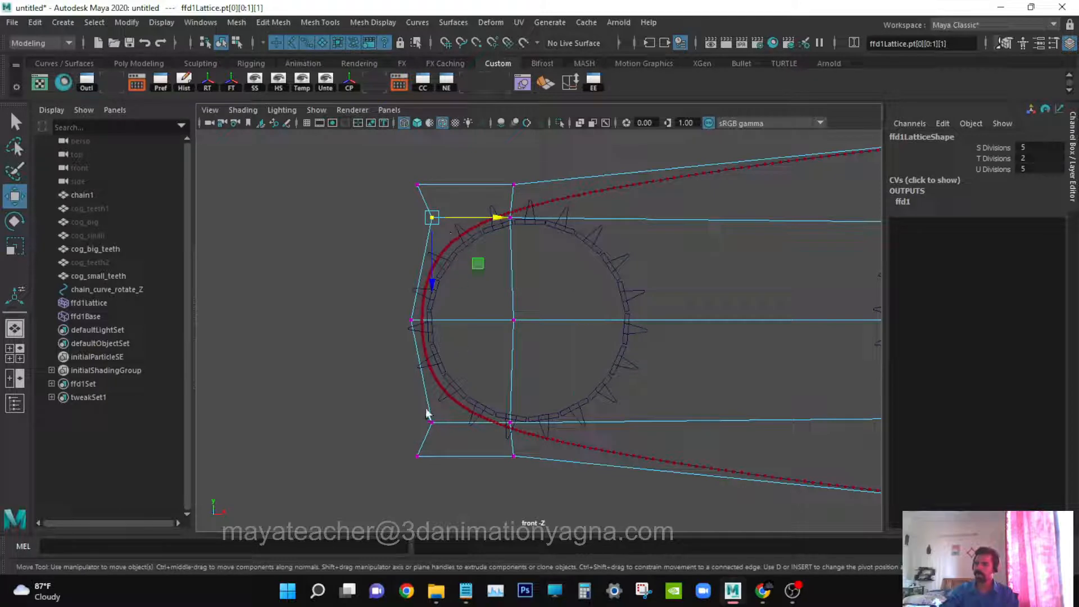
{"action": "left_click_drag", "start_coordinate": [423, 412], "coordinate": [444, 433], "text": "shift"}
{"action": "key", "text": "r"}
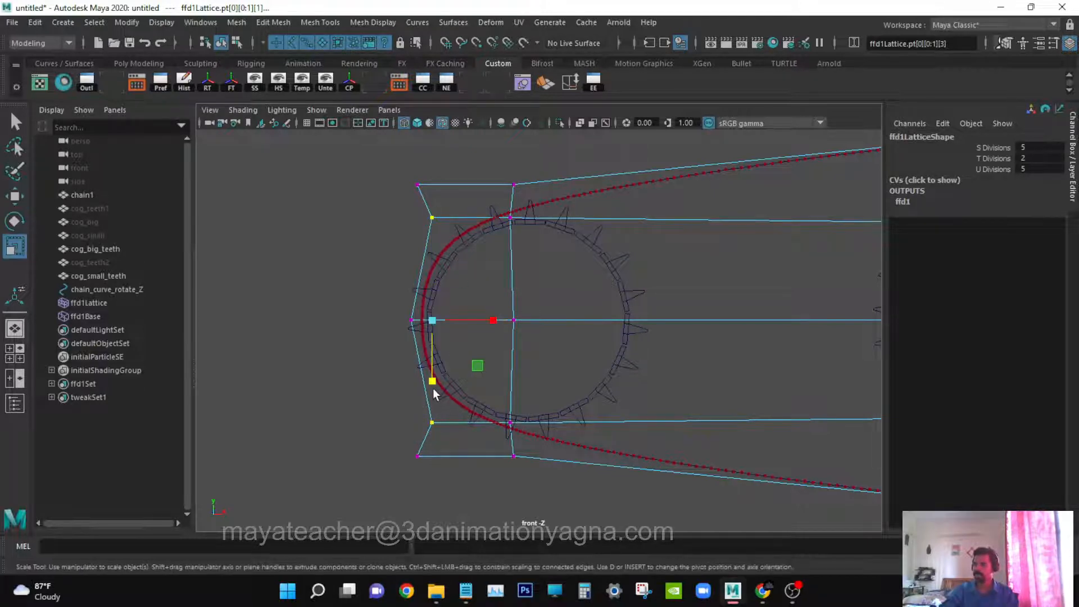
{"action": "left_click_drag", "start_coordinate": [433, 382], "coordinate": [428, 382]}
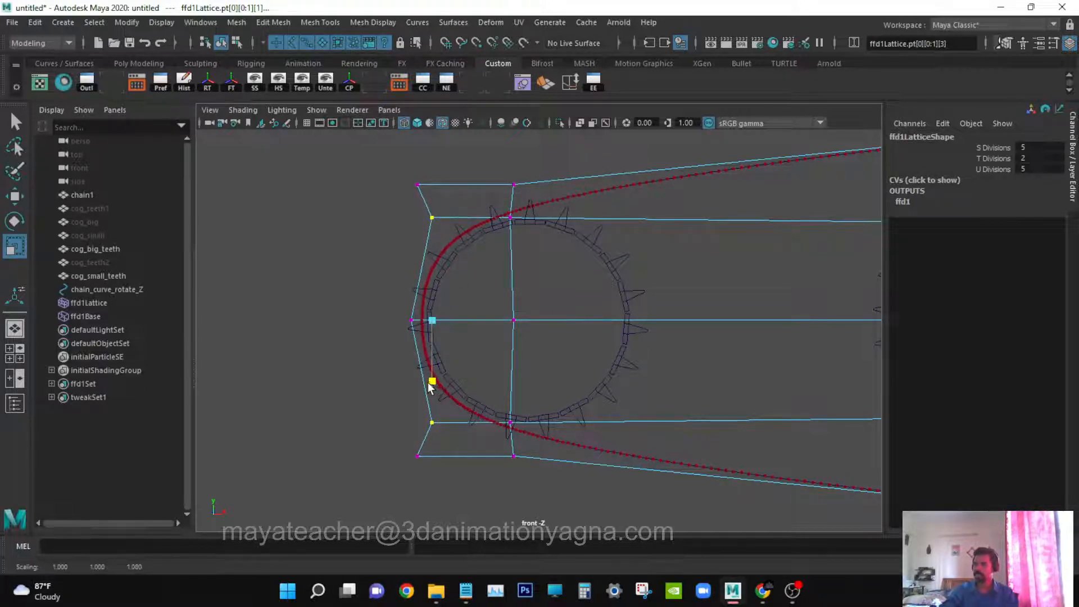
{"action": "key", "text": "w"}
{"action": "left_click_drag", "start_coordinate": [494, 313], "coordinate": [497, 314]}
{"action": "left_click_drag", "start_coordinate": [395, 299], "coordinate": [461, 318]}
- Shift the second column's point above the centre row to about X -57.4, Y 11.2, and adjust the matching point below
{"action": "left_click_drag", "start_coordinate": [400, 201], "coordinate": [526, 232]}
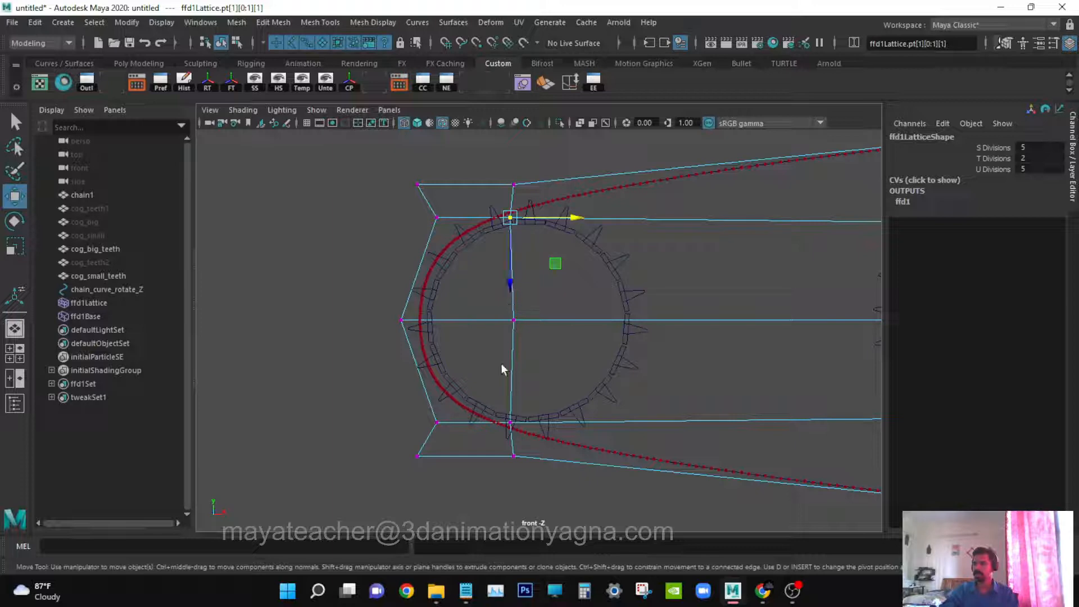
{"action": "left_click_drag", "start_coordinate": [508, 218], "coordinate": [501, 208]}
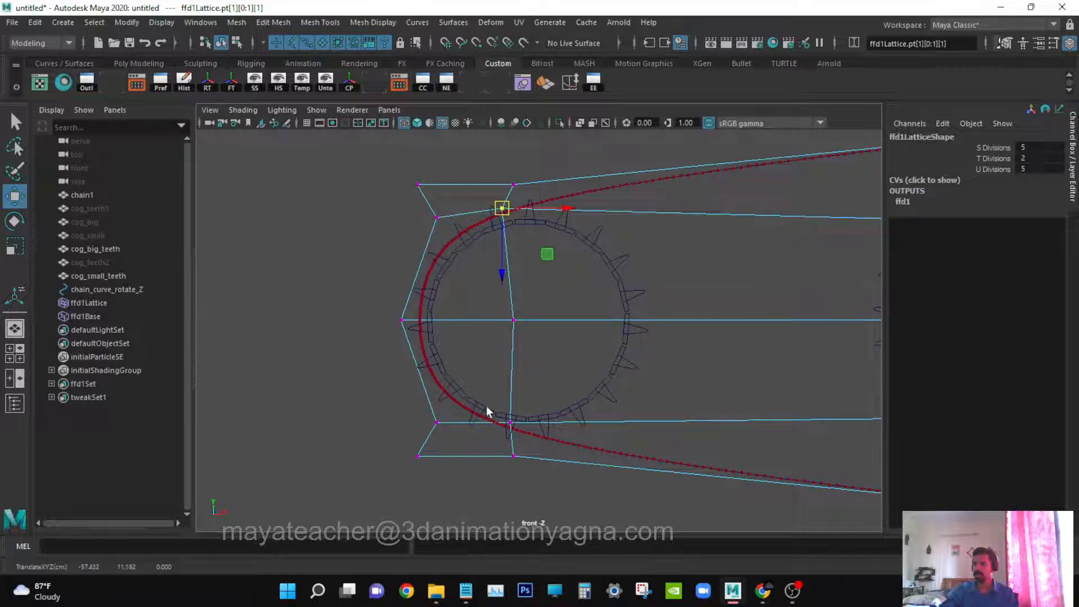
{"action": "left_click_drag", "start_coordinate": [487, 406], "coordinate": [505, 429]}
{"action": "left_click", "coordinate": [514, 425]}
{"action": "key", "text": "ctrl+z"}
{"action": "key", "text": "q"}
{"action": "left_click", "coordinate": [565, 511]}
{"action": "middle_click_drag", "start_coordinate": [635, 404], "coordinate": [583, 412], "text": "alt"}
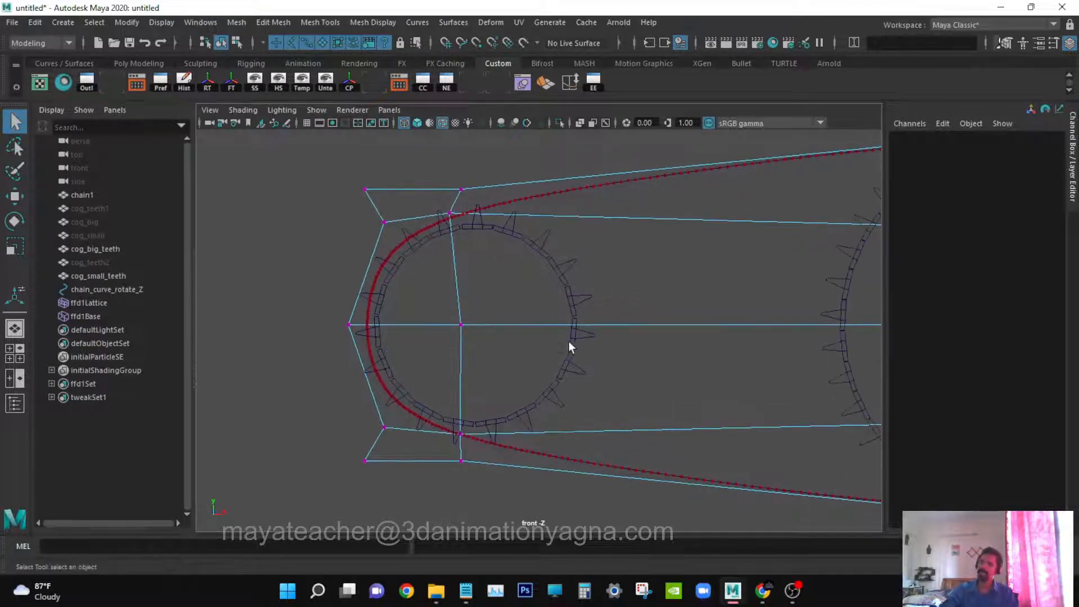
- Pull the outermost centre lattice point to about X -67.9 and move its neighbours above and below to about X -63.3
{"action": "left_click_drag", "start_coordinate": [327, 293], "coordinate": [391, 321]}
{"action": "key", "text": "w"}
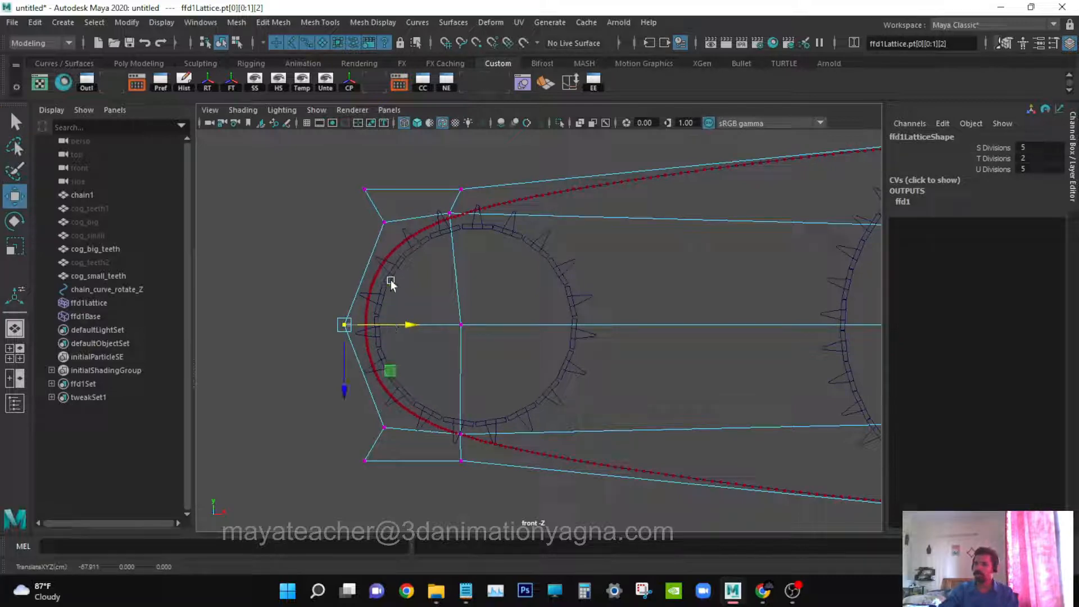
{"action": "left_click_drag", "start_coordinate": [363, 210], "coordinate": [390, 218]}
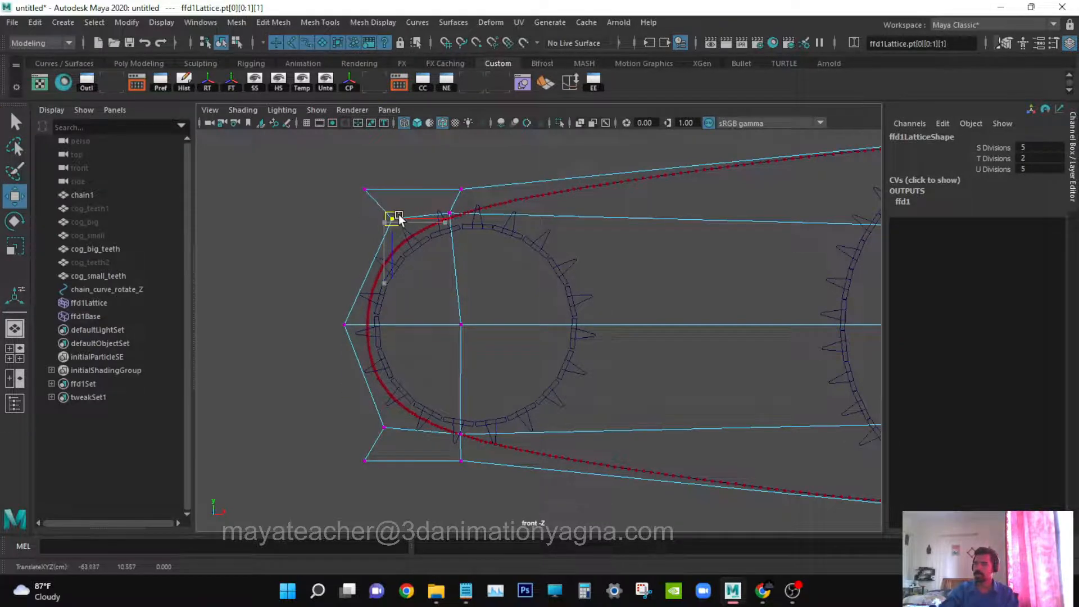
{"action": "key", "text": "ctrl+z"}
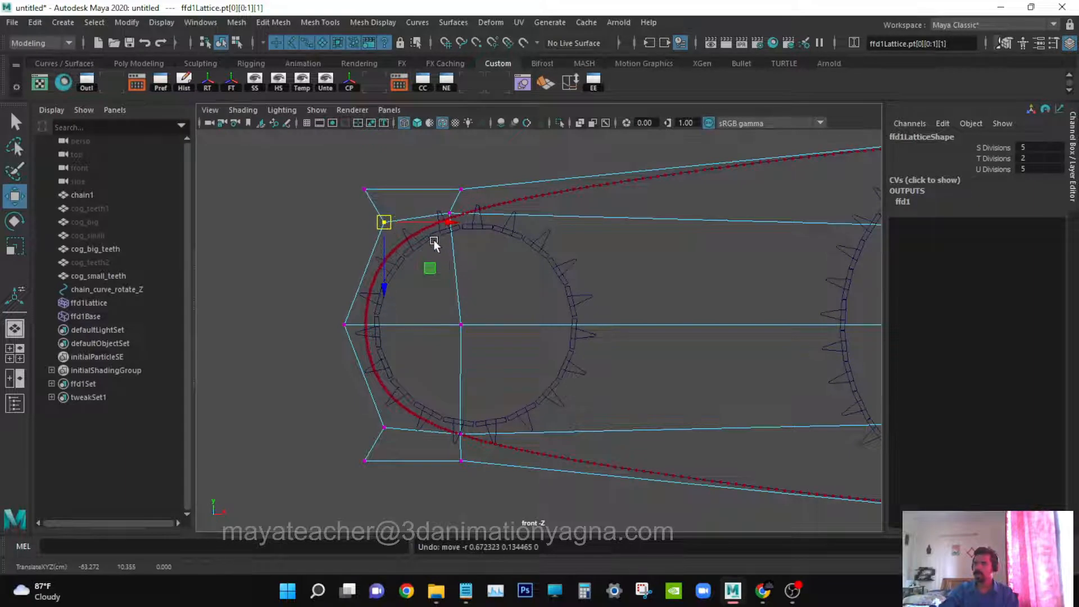
{"action": "left_click_drag", "start_coordinate": [376, 416], "coordinate": [413, 440], "text": "shift"}
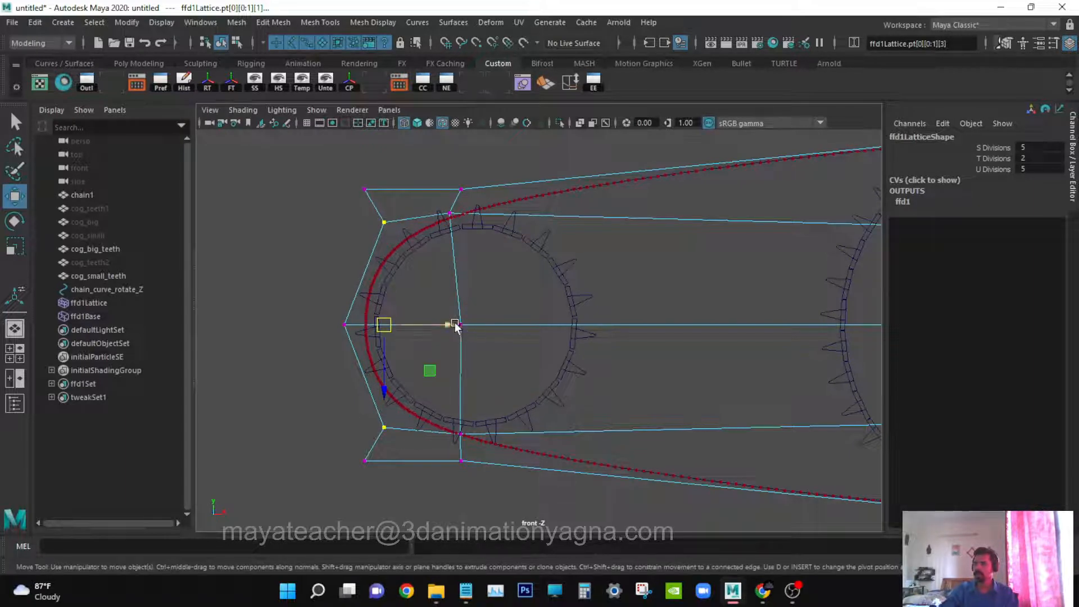
{"action": "left_click_drag", "start_coordinate": [451, 324], "coordinate": [461, 324]}
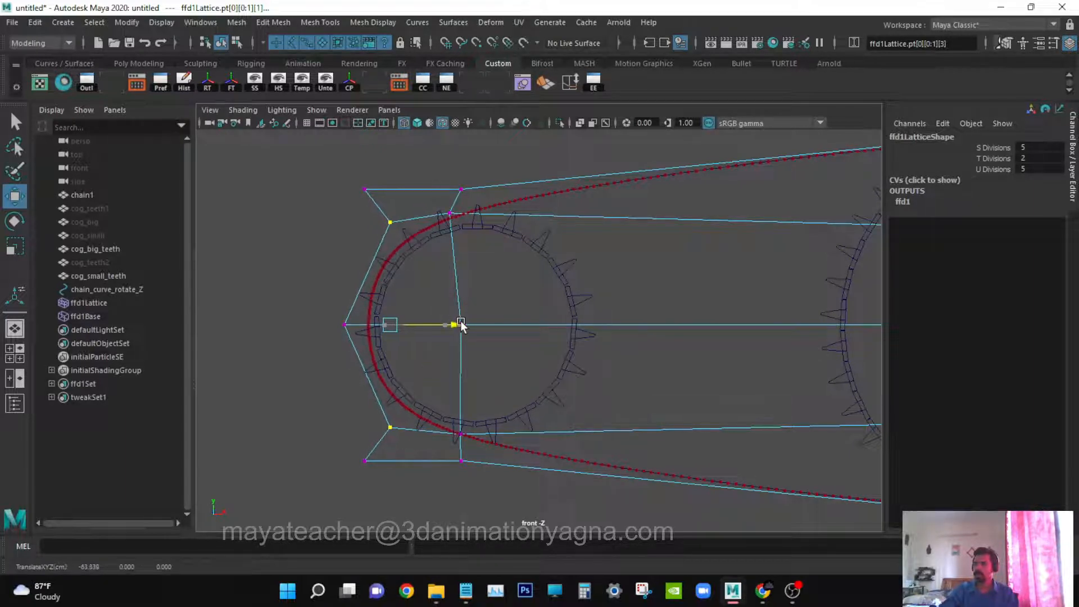
{"action": "key", "text": "q"}
{"action": "left_click", "coordinate": [622, 253]}
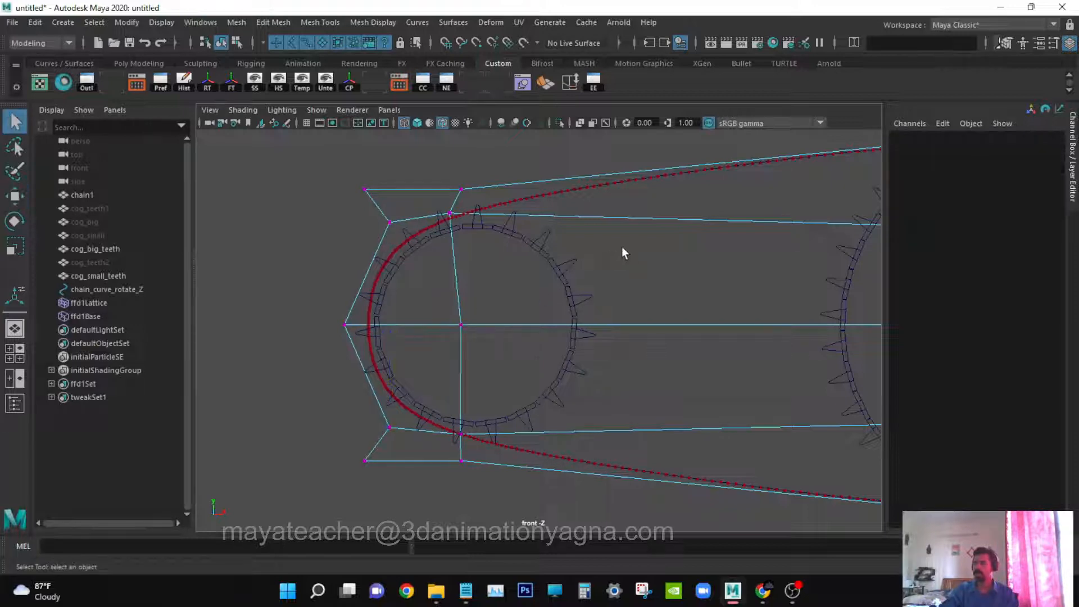
- Move the second column's points above and below the centre row toward the big cog to about X -54.9, and scale them vertically
{"action": "left_click_drag", "start_coordinate": [423, 201], "coordinate": [478, 228]}
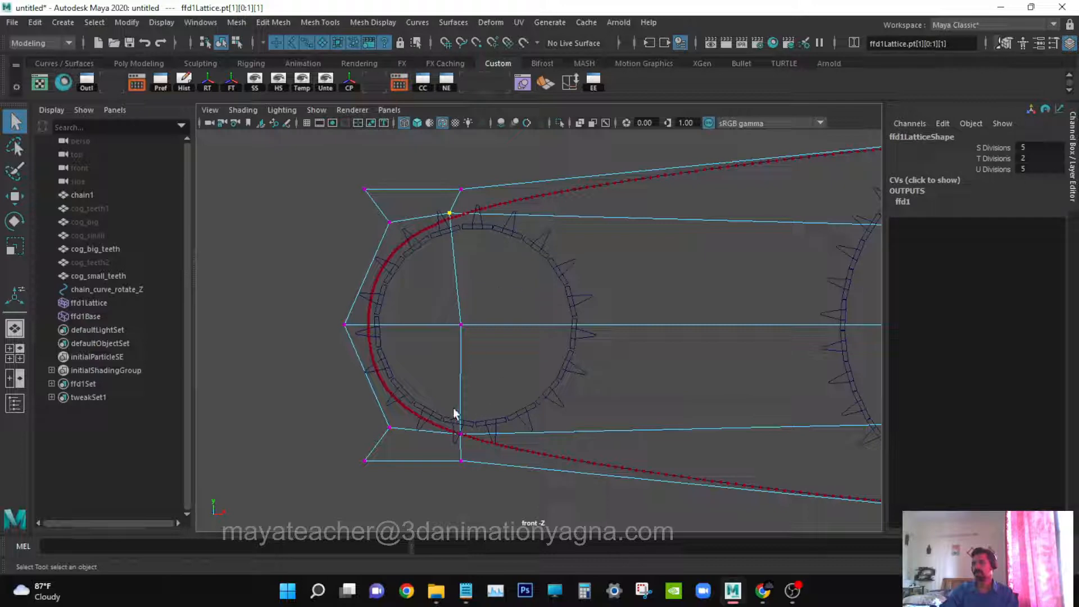
{"action": "key", "text": "w"}
{"action": "left_click_drag", "start_coordinate": [520, 324], "coordinate": [542, 313]}
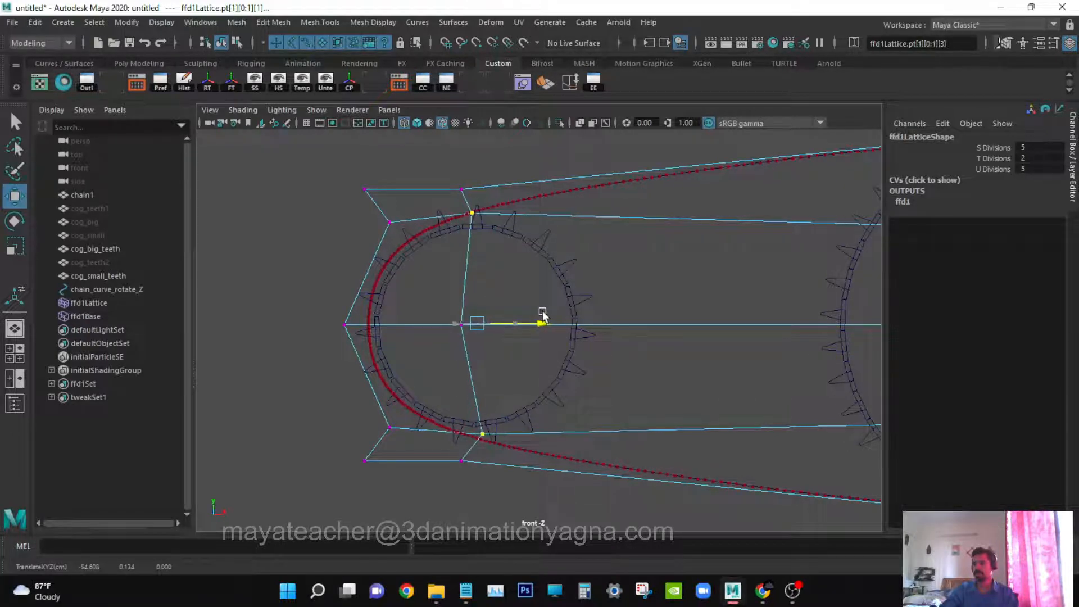
{"action": "key", "text": "r"}
{"action": "left_click_drag", "start_coordinate": [475, 386], "coordinate": [473, 386]}
{"action": "key", "text": "a"}
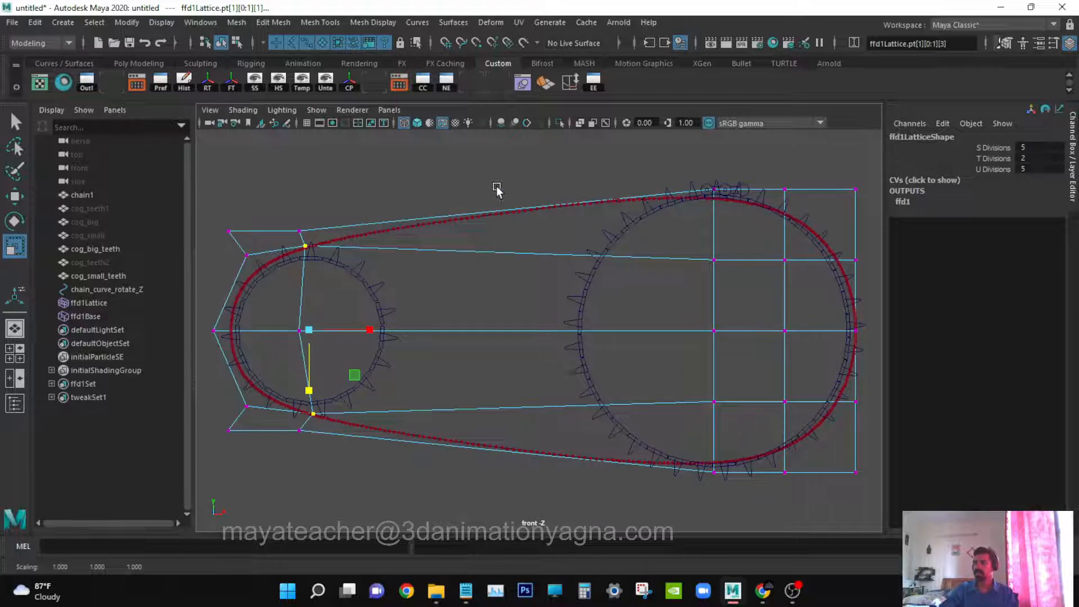
- Try ffd1's Local Influence S, T and U at 2 and at 3, and examine the curve around the small cog
{"action": "key", "text": "q"}
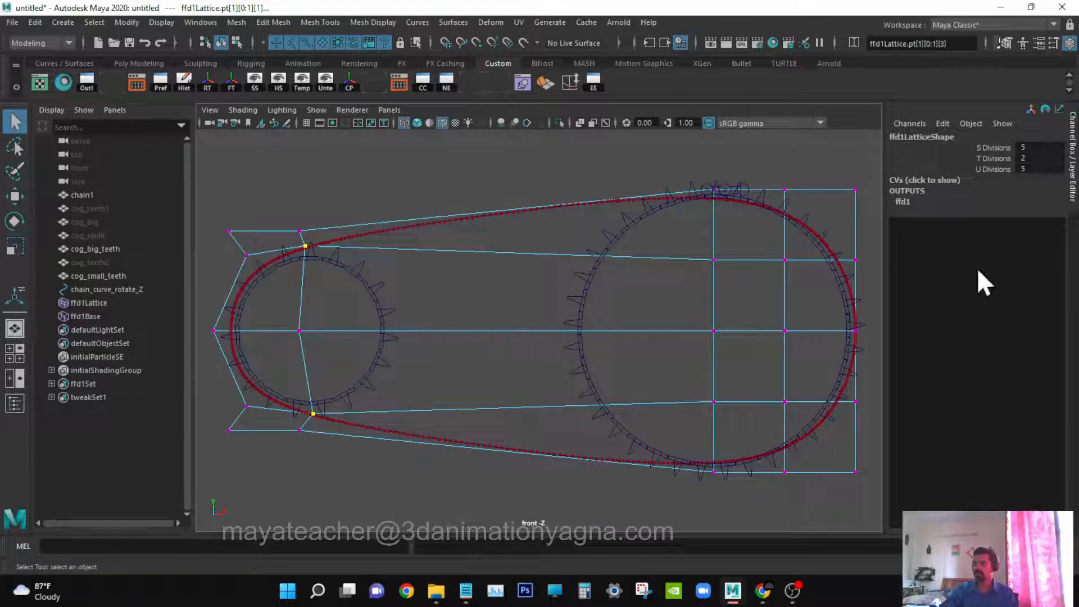
{"action": "left_click", "coordinate": [909, 201]}
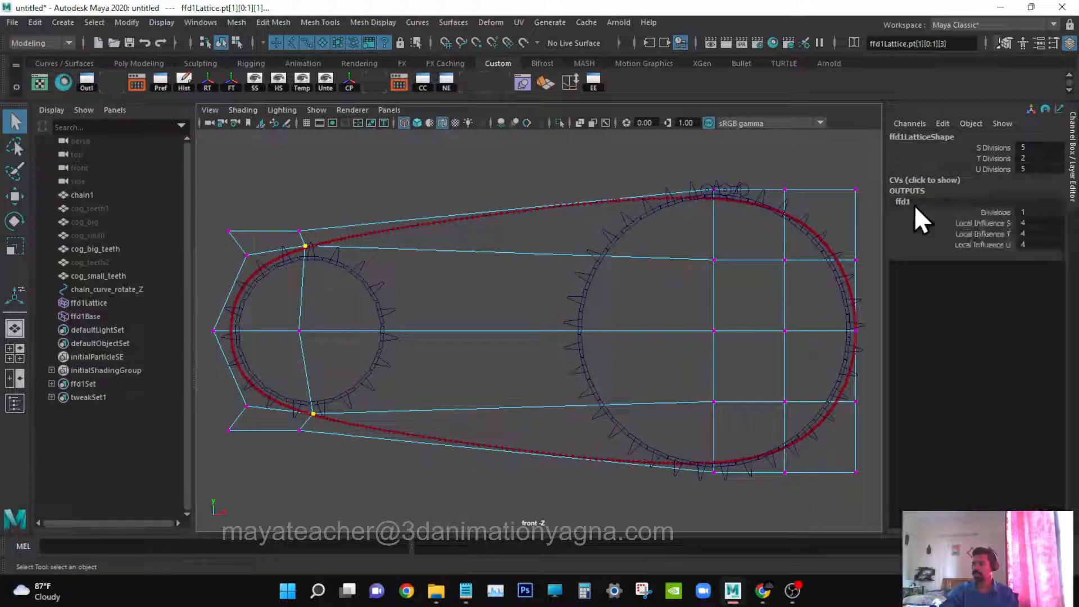
{"action": "left_click_drag", "start_coordinate": [1002, 221], "coordinate": [1003, 247]}
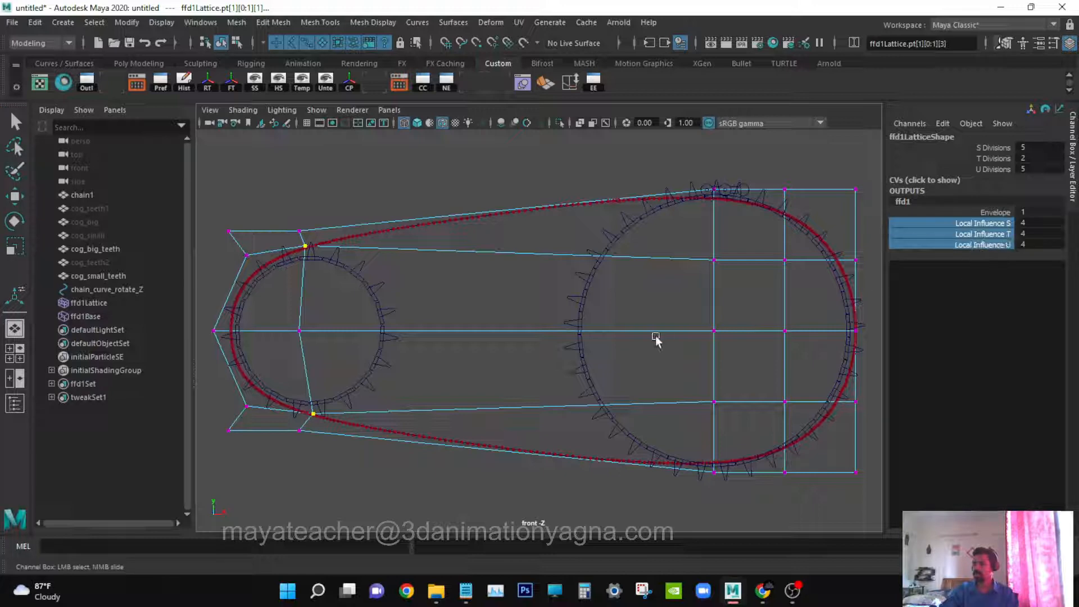
{"action": "middle_click_drag", "start_coordinate": [655, 339], "coordinate": [639, 340]}
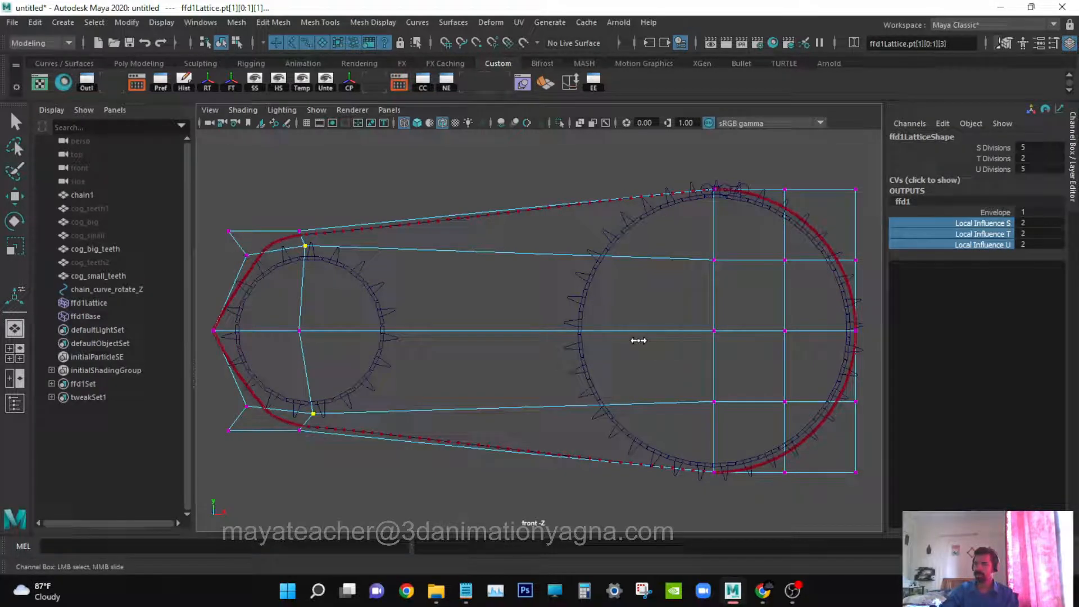
{"action": "middle_click_drag", "start_coordinate": [644, 341], "coordinate": [647, 341]}
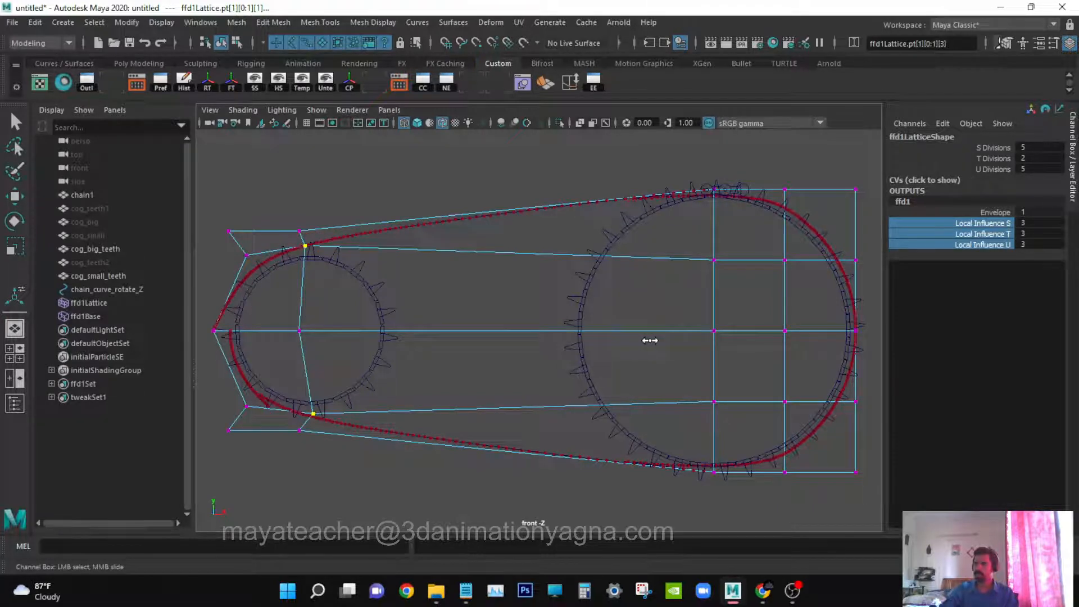
{"action": "middle_click_drag", "start_coordinate": [603, 302], "coordinate": [754, 302], "text": "alt"}
{"action": "scroll", "coordinate": [661, 302], "scroll_direction": "up", "scroll_amount": 6}
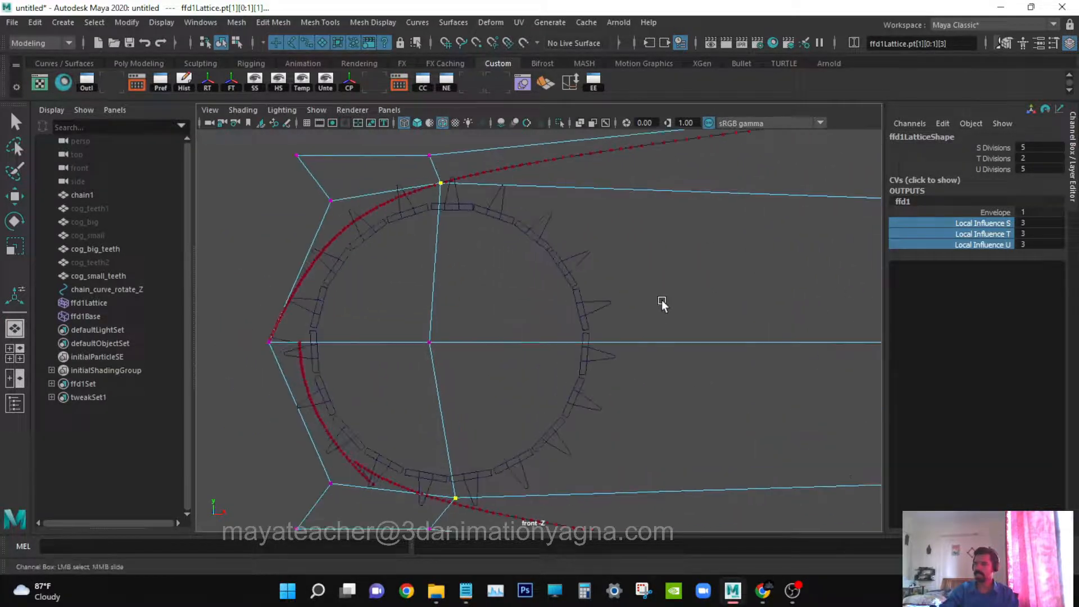
- Try scaling the second column's selected points vertically by about 1.01, and undo this scale and the Local Influence changes
{"action": "key", "text": "r"}
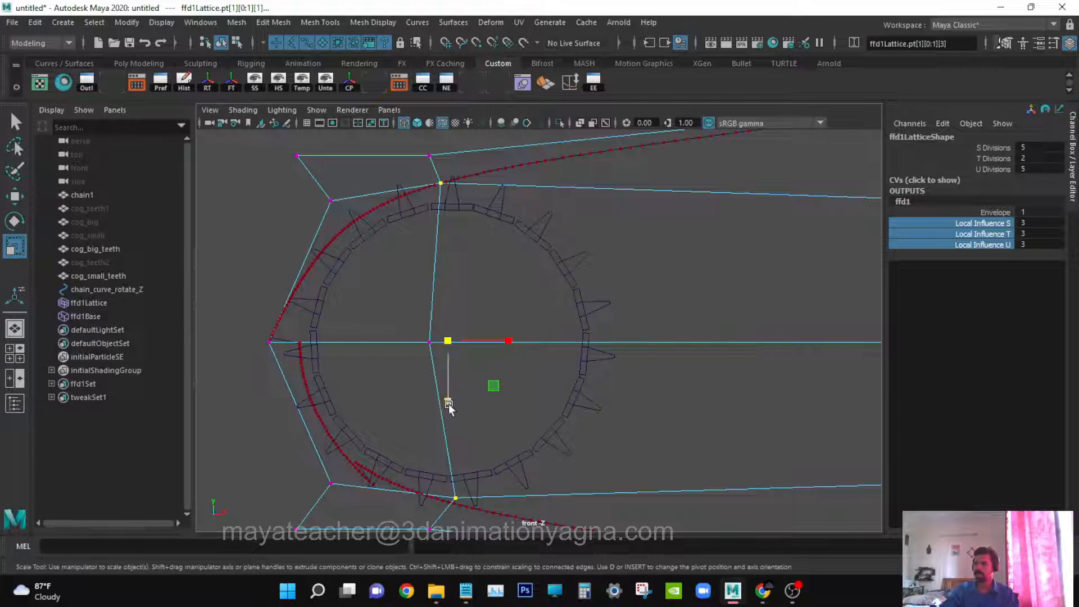
{"action": "key", "text": "q"}
{"action": "left_click", "coordinate": [622, 236]}
{"action": "scroll", "coordinate": [622, 224], "scroll_direction": "down", "scroll_amount": 3}
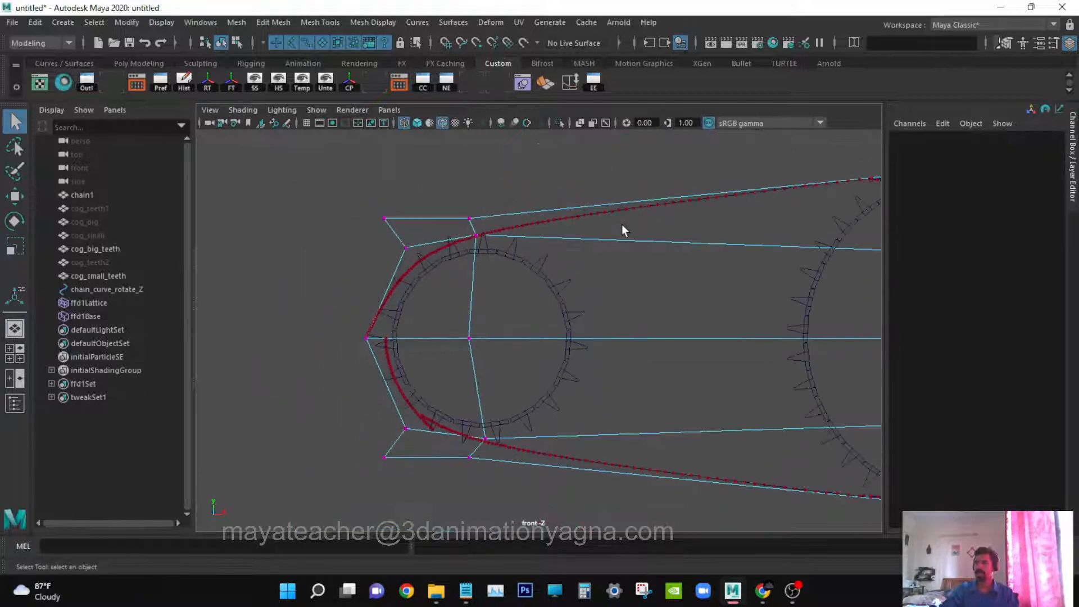
{"action": "key", "text": "ctrl+z"}
{"action": "key", "text": "ctrl+z"}
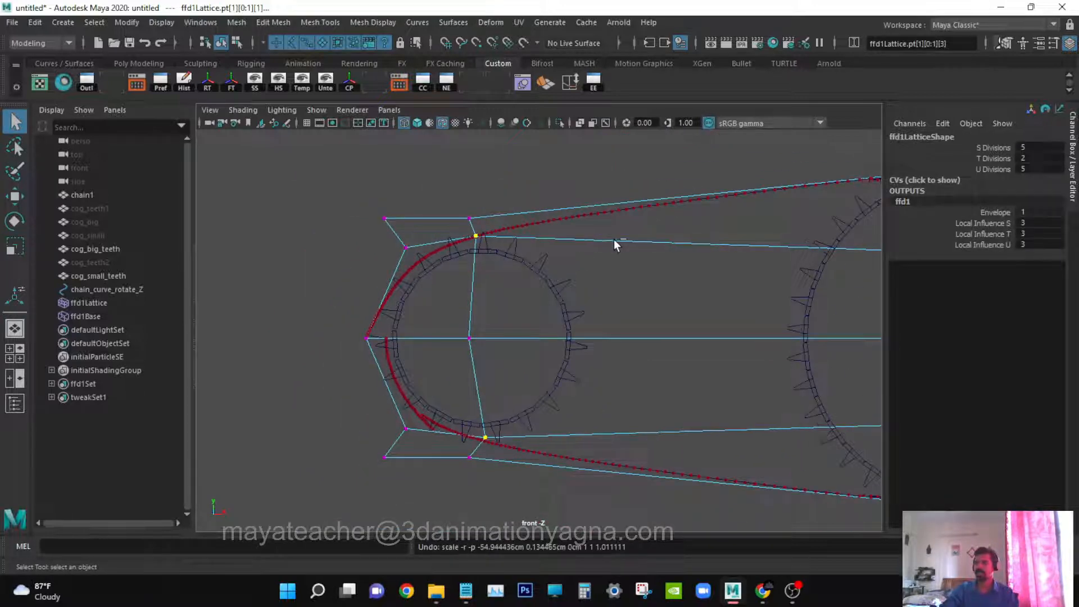
{"action": "left_click", "coordinate": [641, 287]}
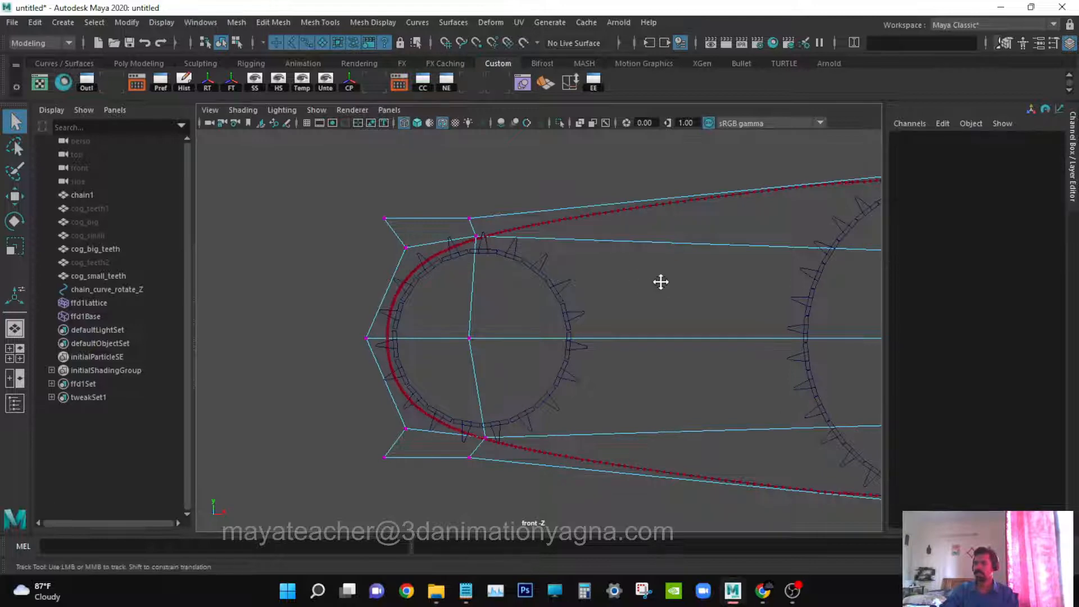
- Try rotating chain_curve_rotate_Z by about -37.8 degrees within the lattice, and undo the rotation
{"action": "key", "text": "a"}
{"action": "middle_click_drag", "start_coordinate": [608, 339], "coordinate": [601, 339], "text": "alt"}
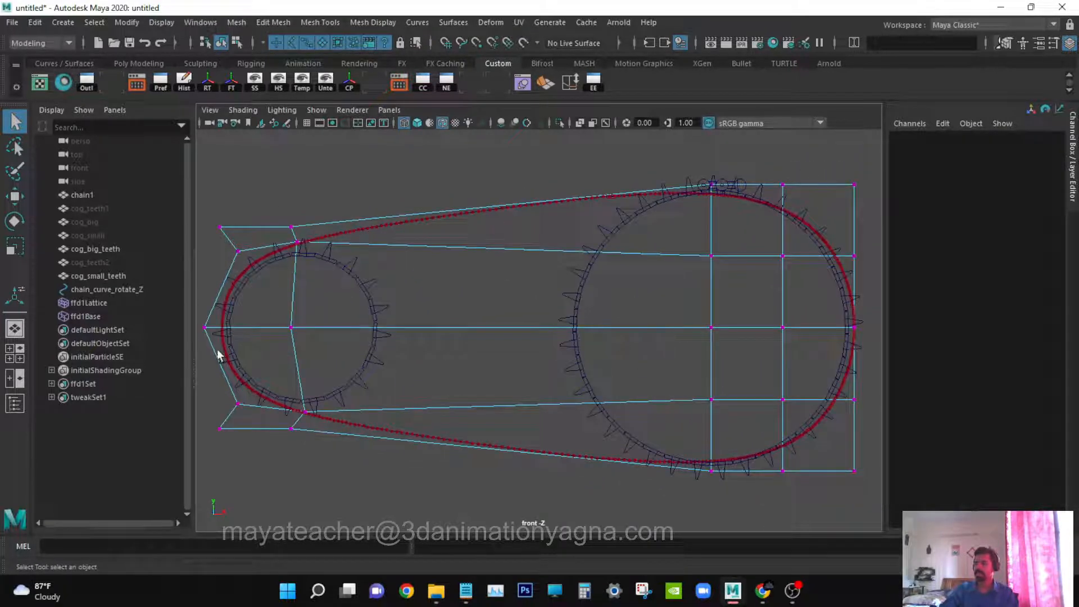
{"action": "left_click", "coordinate": [119, 288]}
{"action": "key", "text": "e"}
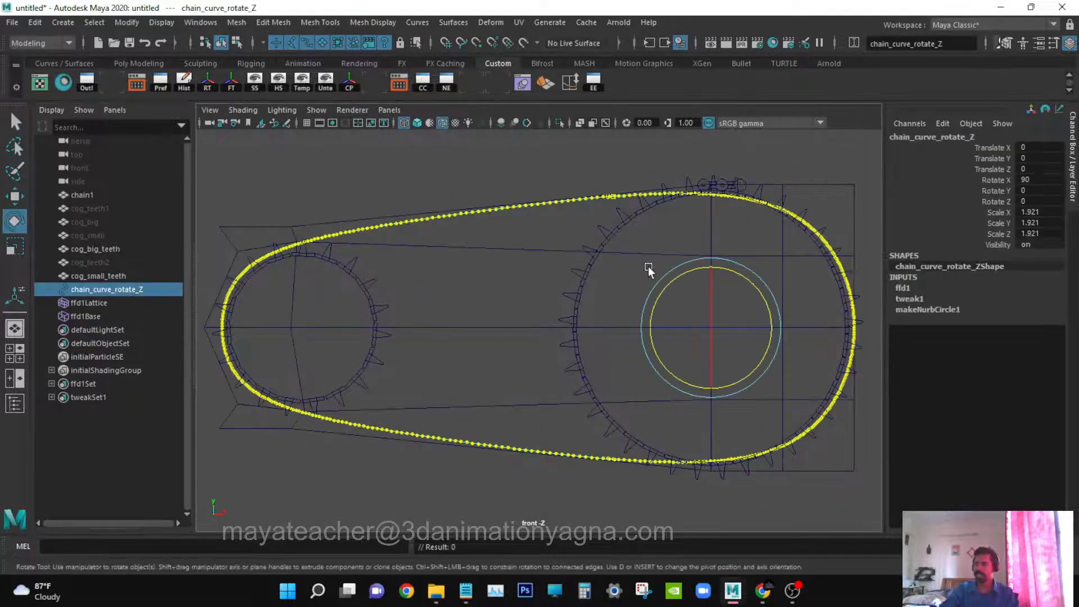
{"action": "left_click_drag", "start_coordinate": [671, 282], "coordinate": [703, 229]}
{"action": "key", "text": "ctrl+z"}
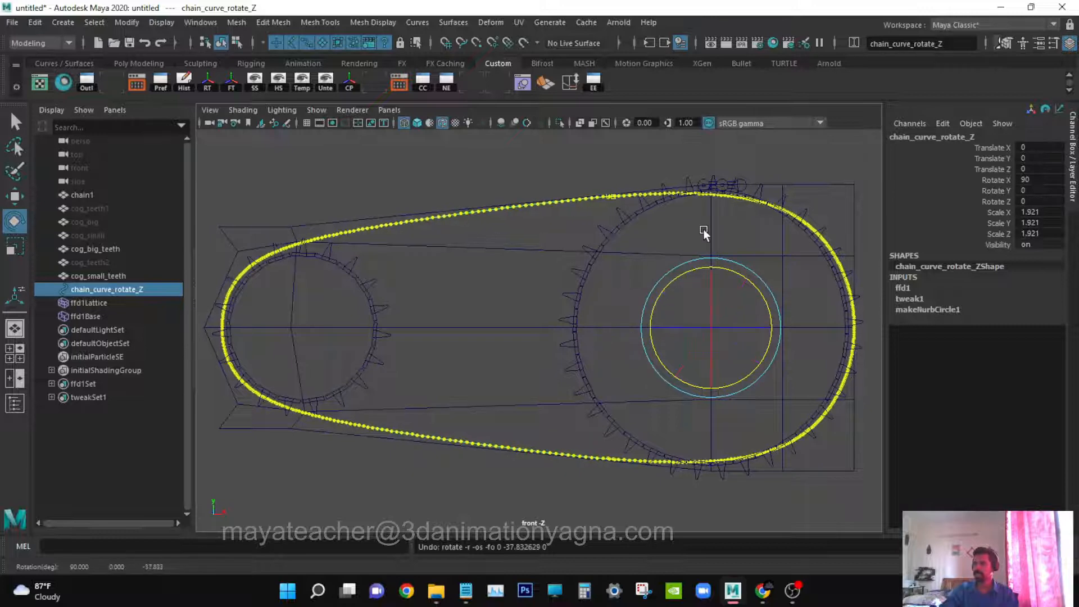
- Scale apart vertically the top and bottom lattice points of the column through the big cog's centre
{"action": "key", "text": "q"}
{"action": "left_click", "coordinate": [705, 220]}
{"action": "right_click_drag", "start_coordinate": [710, 218], "coordinate": [697, 169]}
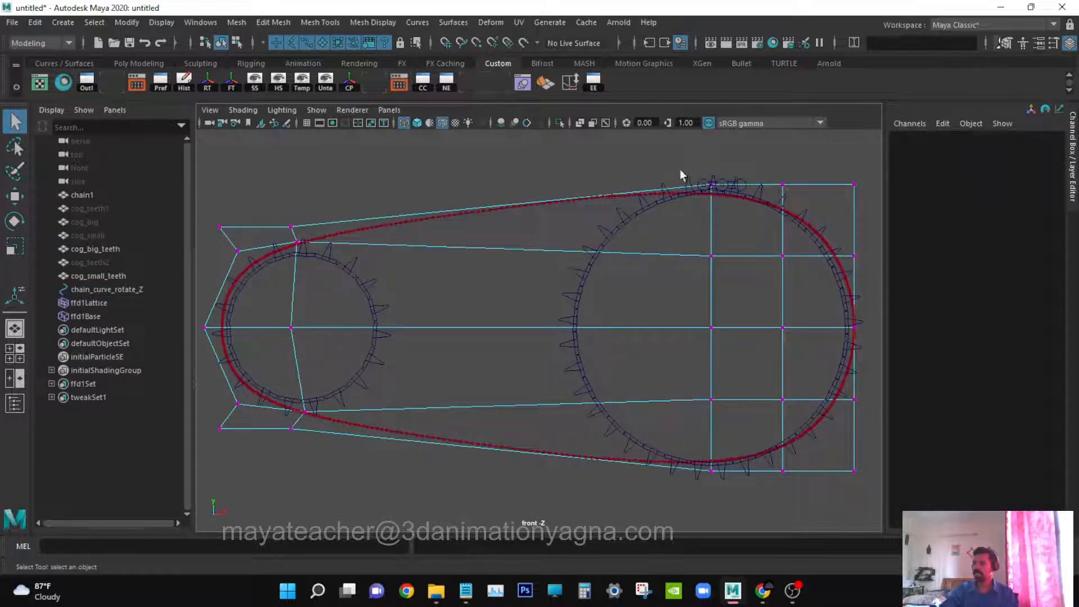
{"action": "left_click_drag", "start_coordinate": [681, 175], "coordinate": [734, 208]}
{"action": "key", "text": "w"}
{"action": "left_click_drag", "start_coordinate": [699, 436], "coordinate": [731, 497], "text": "shift"}
{"action": "key", "text": "r"}
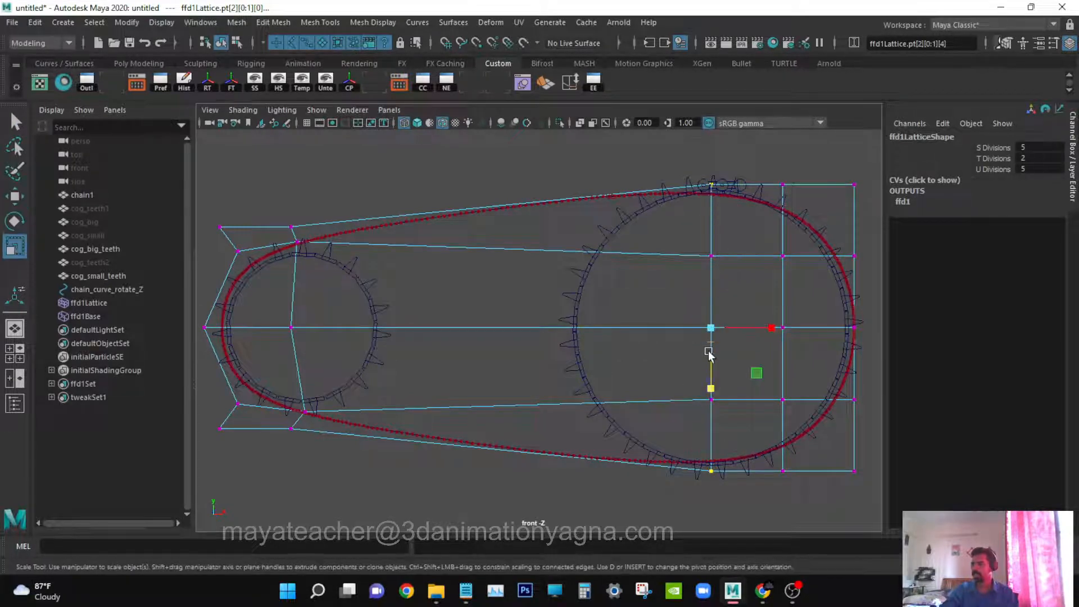
{"action": "left_click_drag", "start_coordinate": [711, 388], "coordinate": [708, 395]}
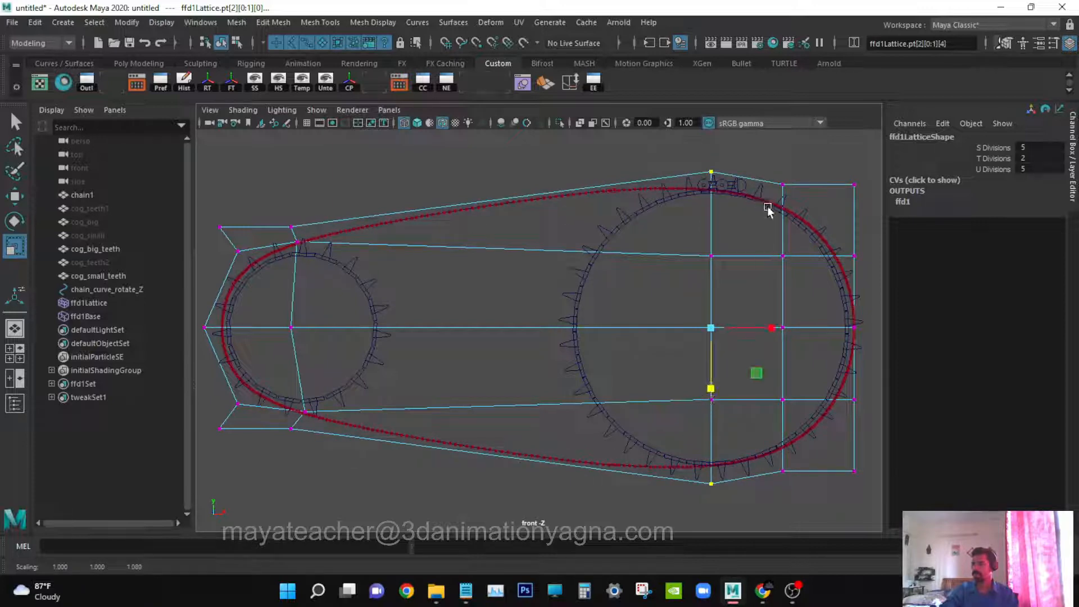
- Scale the lattice column beyond the big cog's centre vertically outward, and scale the column through its centre by about 1.02
{"action": "left_click_drag", "start_coordinate": [770, 148], "coordinate": [799, 493]}
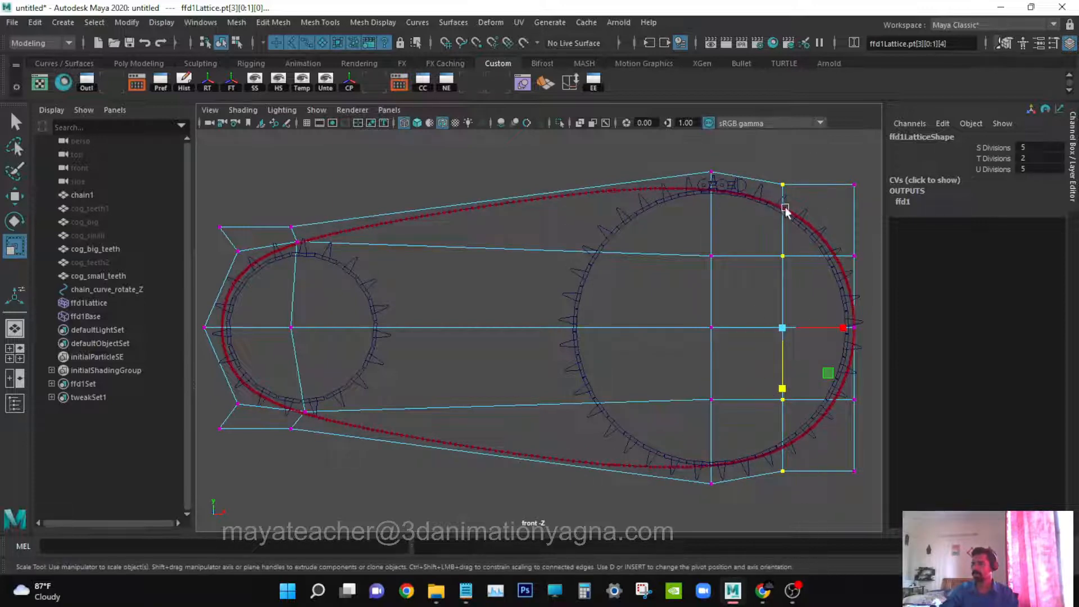
{"action": "left_click_drag", "start_coordinate": [783, 395], "coordinate": [780, 388]}
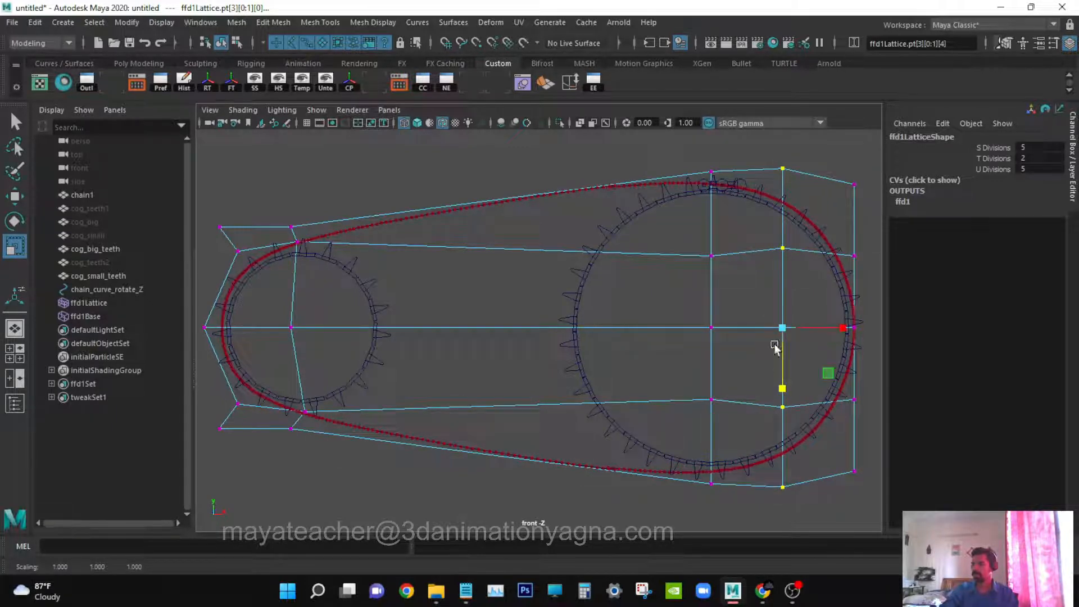
{"action": "left_click_drag", "start_coordinate": [690, 150], "coordinate": [732, 427]}
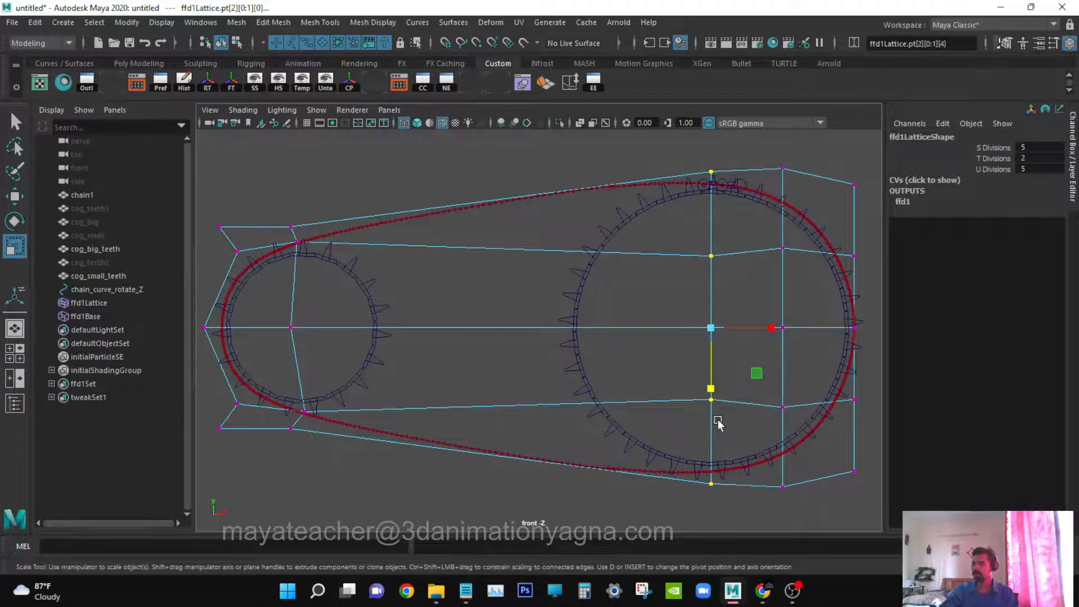
{"action": "left_click_drag", "start_coordinate": [710, 390], "coordinate": [709, 393]}
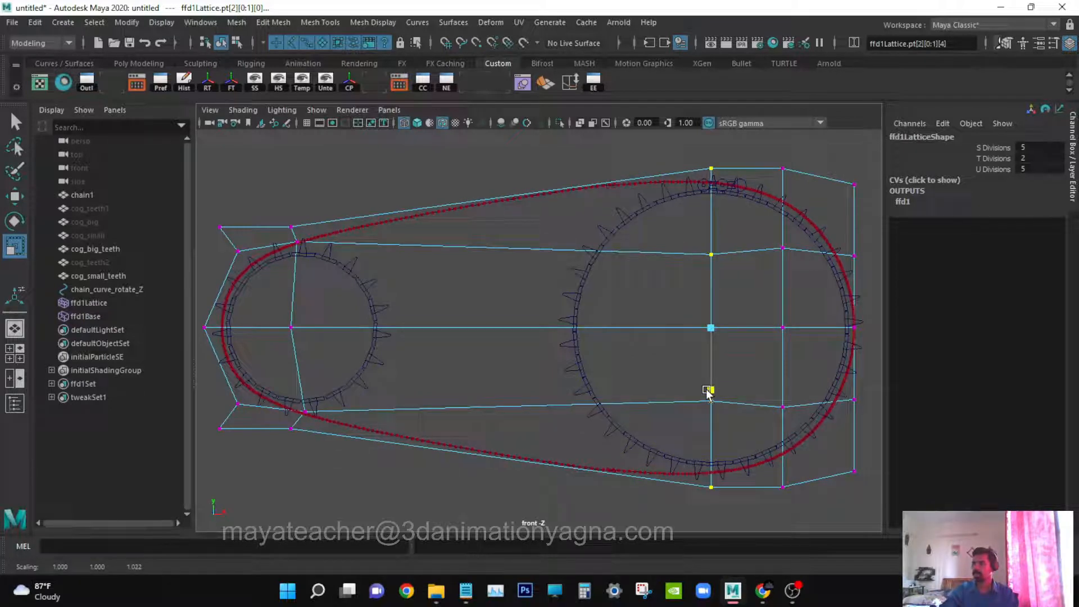
- Leave lattice point editing, try rotating chain_curve_rotate_Z within the lattice, and undo the rotation
{"action": "key", "text": "q"}
{"action": "left_click", "coordinate": [547, 179]}
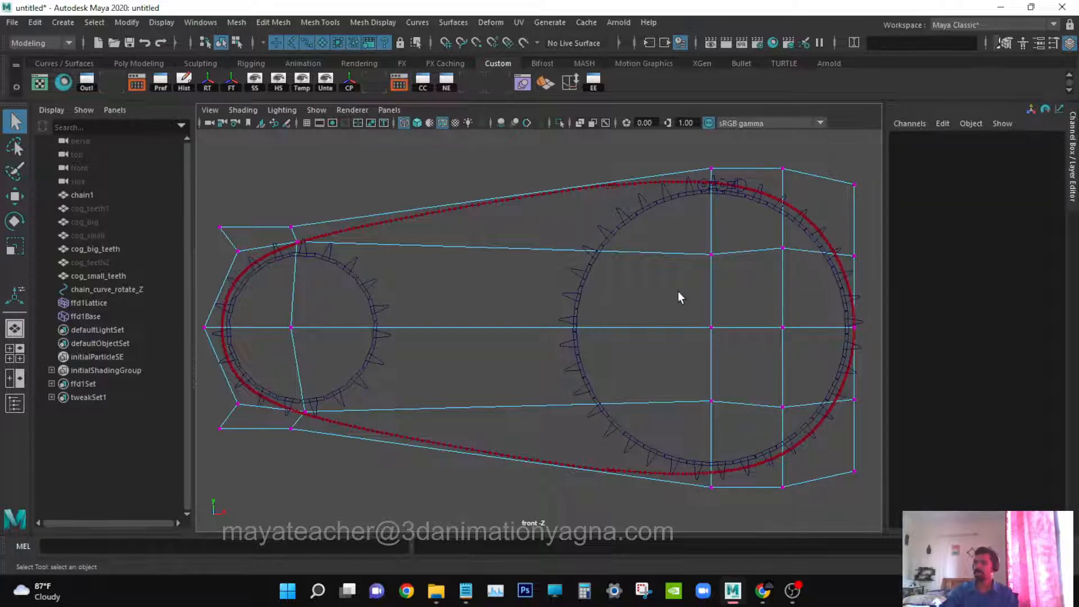
{"action": "scroll", "coordinate": [676, 292], "scroll_direction": "down", "scroll_amount": 4}
{"action": "scroll", "coordinate": [671, 293], "scroll_direction": "down", "scroll_amount": 1}
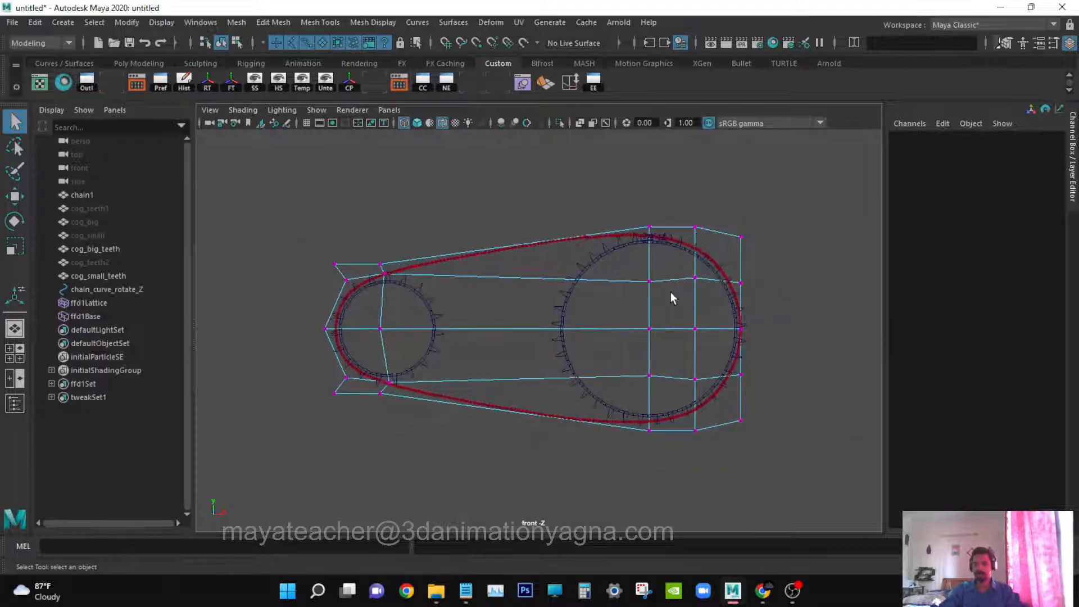
{"action": "key", "text": "F8"}
{"action": "key", "text": "F8"}
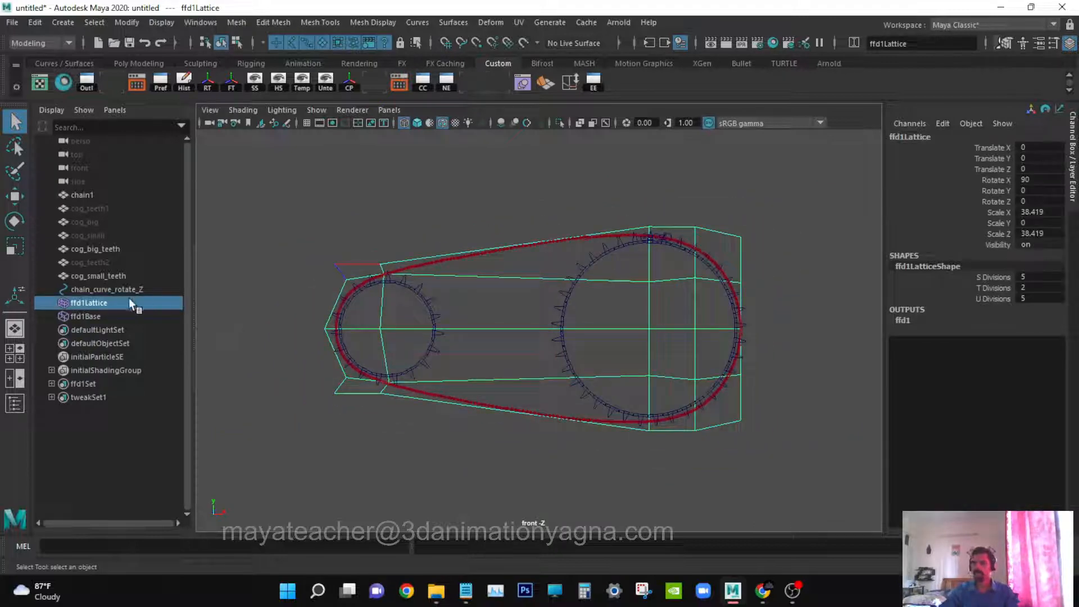
{"action": "left_click", "coordinate": [143, 289]}
{"action": "key", "text": "e"}
{"action": "left_click_drag", "start_coordinate": [615, 282], "coordinate": [588, 311]}
{"action": "key", "text": "ctrl+z"}
- Rotate chain_curve_rotate_Z by about -22 degrees around its Z axis within the lattice, working in the perspective view
{"action": "key", "text": "space"}
{"action": "scroll", "coordinate": [586, 312], "scroll_direction": "up", "scroll_amount": 4}
{"action": "scroll", "coordinate": [585, 311], "scroll_direction": "up", "scroll_amount": 5}
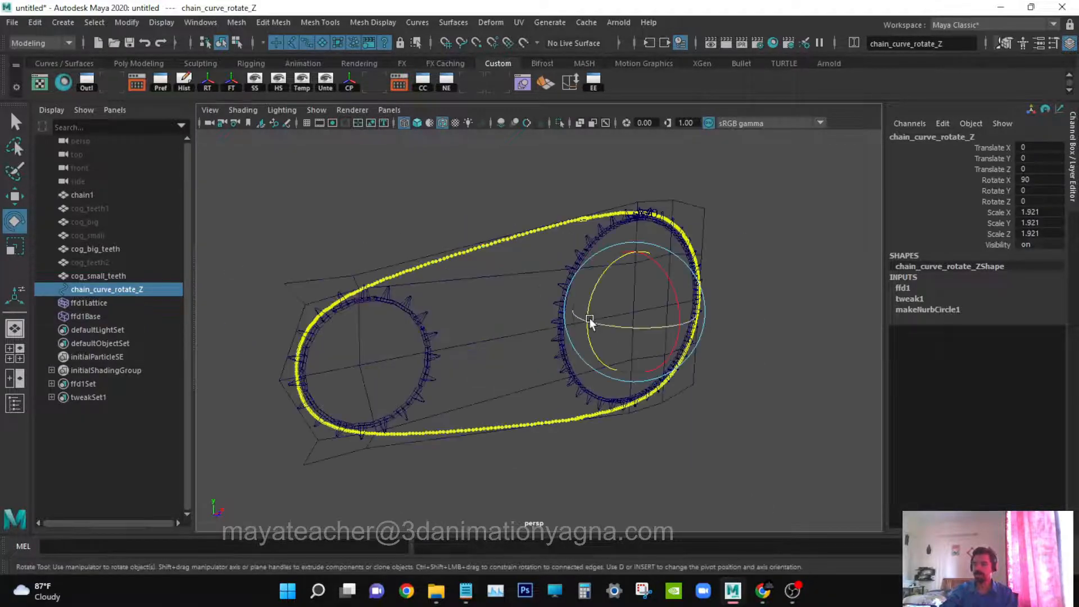
{"action": "left_click_drag", "start_coordinate": [622, 267], "coordinate": [666, 266], "text": "alt"}
{"action": "scroll", "coordinate": [667, 265], "scroll_direction": "up", "scroll_amount": 3}
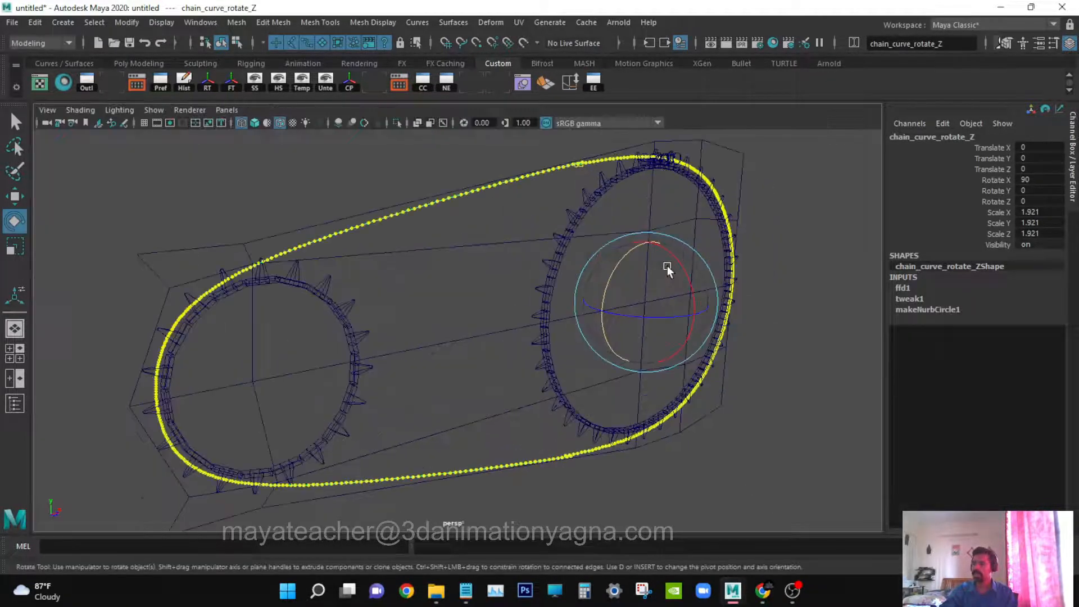
{"action": "key", "text": "ctrl+space"}
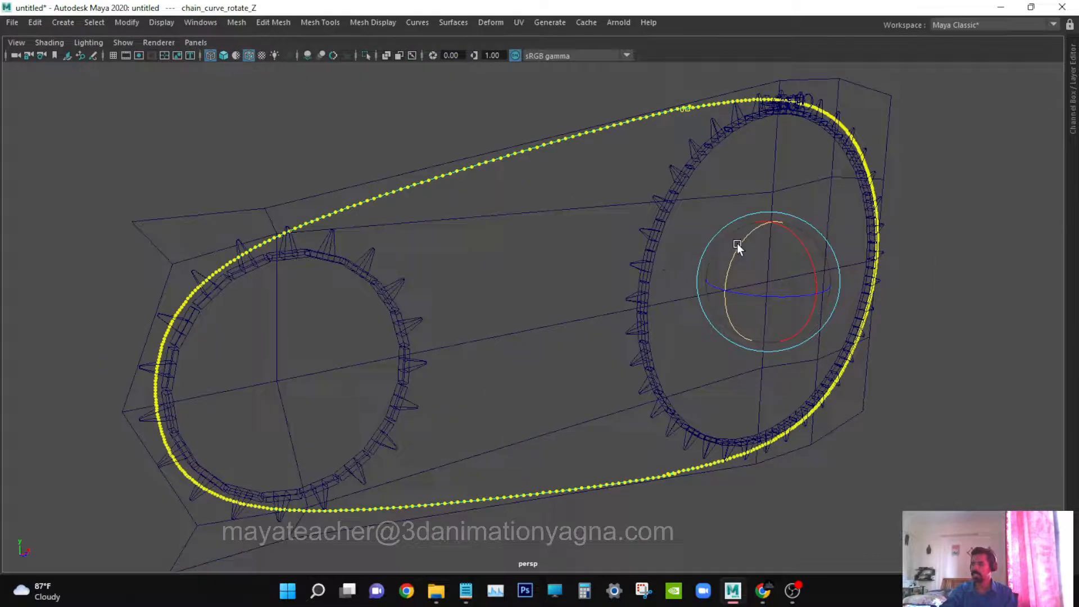
{"action": "left_click_drag", "start_coordinate": [737, 243], "coordinate": [732, 265]}
{"action": "left_click_drag", "start_coordinate": [733, 277], "coordinate": [699, 264]}
- Examine from several angles how the rotated curve's points follow the lattice around the big cog and between the cogs
{"action": "scroll", "coordinate": [699, 264], "scroll_direction": "up", "scroll_amount": 10}
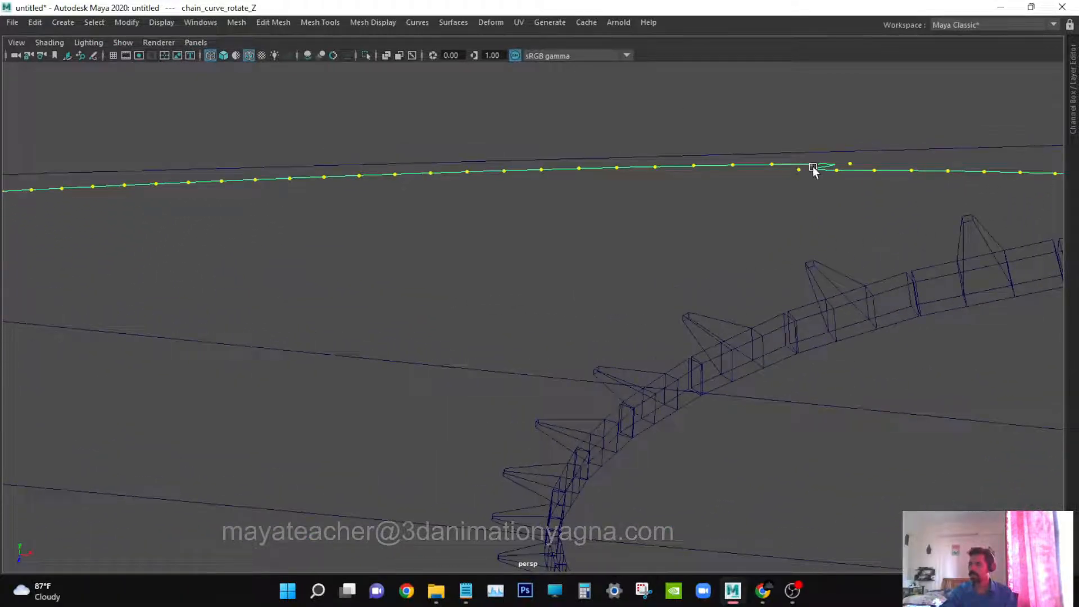
{"action": "scroll", "coordinate": [847, 200], "scroll_direction": "down", "scroll_amount": 6}
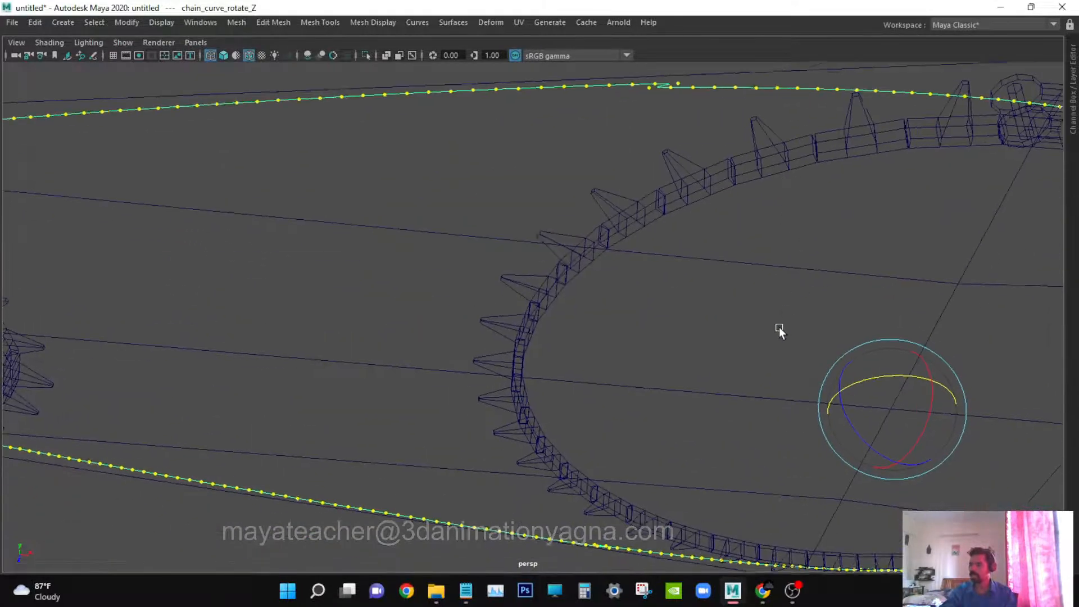
{"action": "left_click_drag", "start_coordinate": [779, 329], "coordinate": [679, 280], "text": "alt"}
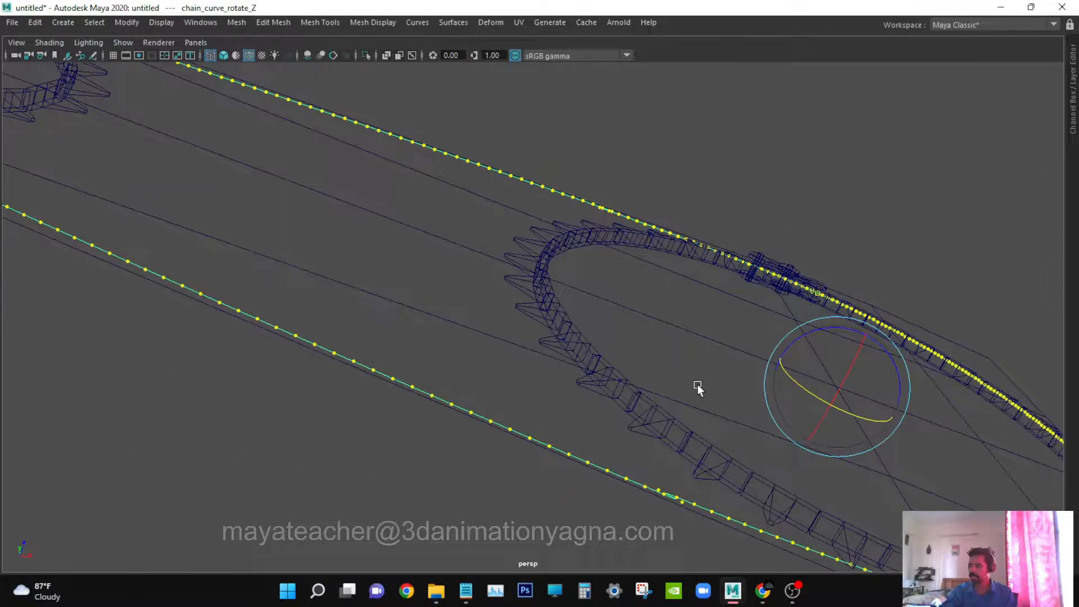
{"action": "mouse_move", "coordinate": [697, 384]}
{"action": "left_mouse_down", "text": "alt"}
{"action": "mouse_move", "coordinate": [665, 306]}
{"action": "mouse_move", "coordinate": [640, 386]}
{"action": "mouse_move", "coordinate": [687, 424]}
{"action": "mouse_move", "coordinate": [666, 454]}
{"action": "mouse_move", "coordinate": [689, 421]}
{"action": "mouse_move", "coordinate": [694, 298]}
{"action": "mouse_move", "coordinate": [817, 357]}
{"action": "mouse_move", "coordinate": [623, 281]}
{"action": "mouse_move", "coordinate": [742, 340]}
{"action": "mouse_move", "coordinate": [522, 337]}
{"action": "mouse_move", "coordinate": [616, 355]}
{"action": "mouse_move", "coordinate": [694, 388]}
{"action": "left_mouse_up", "text": "alt"}
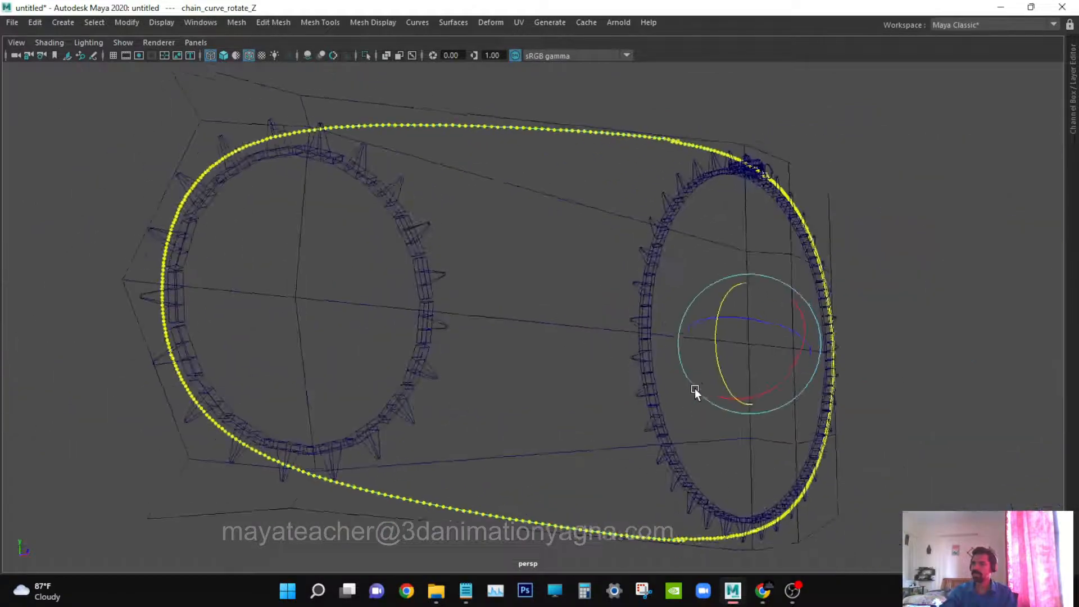
{"action": "right_click_drag", "start_coordinate": [695, 388], "coordinate": [777, 387], "text": "alt"}
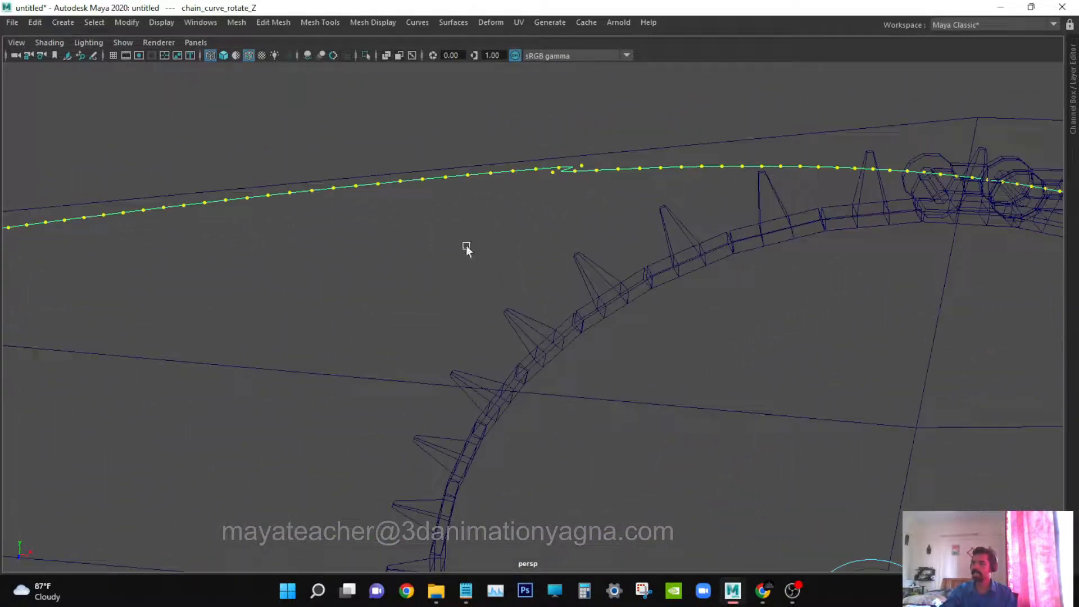
{"action": "scroll", "coordinate": [466, 245], "scroll_direction": "down", "scroll_amount": 4}
{"action": "middle_click_drag", "start_coordinate": [431, 327], "coordinate": [439, 317], "text": "alt"}
{"action": "right_click_drag", "start_coordinate": [439, 317], "coordinate": [652, 268], "text": "alt"}
{"action": "right_click_drag", "start_coordinate": [636, 315], "coordinate": [706, 321], "text": "alt"}
{"action": "left_click_drag", "start_coordinate": [707, 321], "coordinate": [635, 366], "text": "alt"}
- Select ffd1Lattice in the front view and delete it from the chain curve
{"action": "key", "text": "space"}
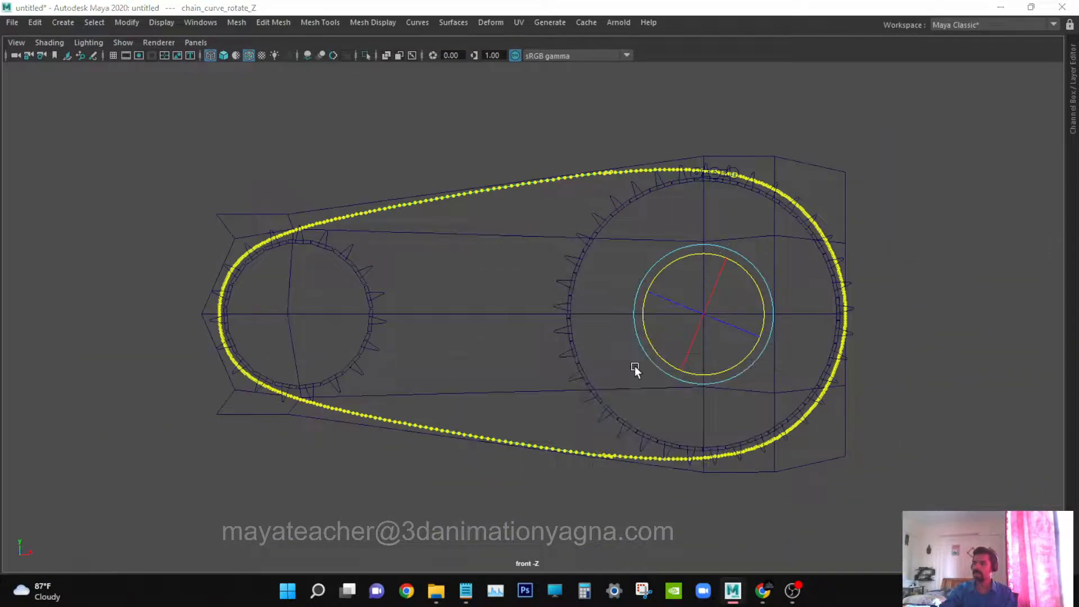
{"action": "key", "text": "space"}
{"action": "left_click", "coordinate": [476, 230]}
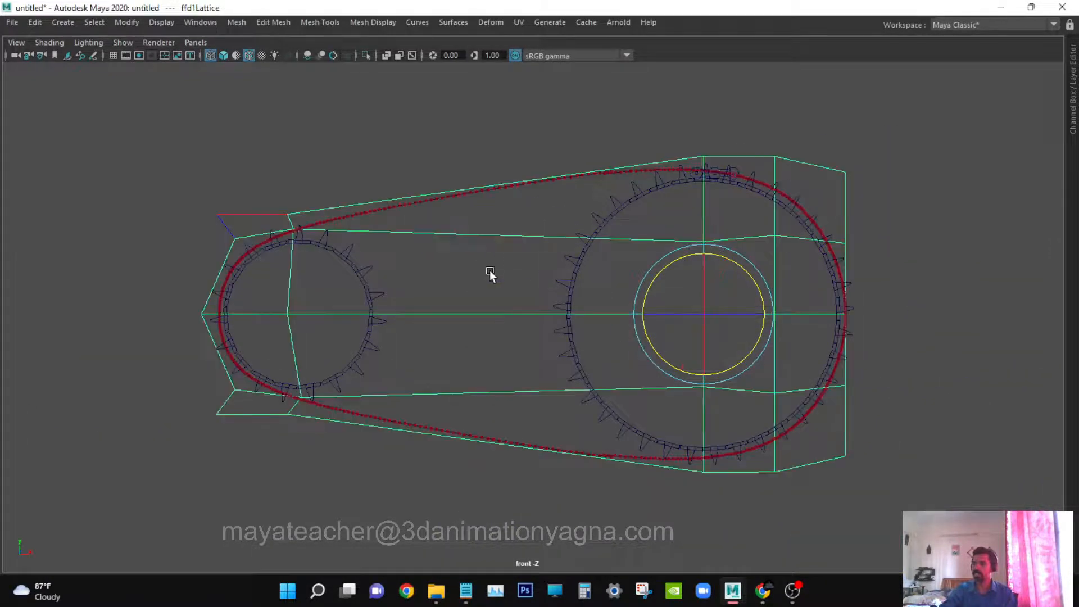
{"action": "key", "text": "ctrl+space"}
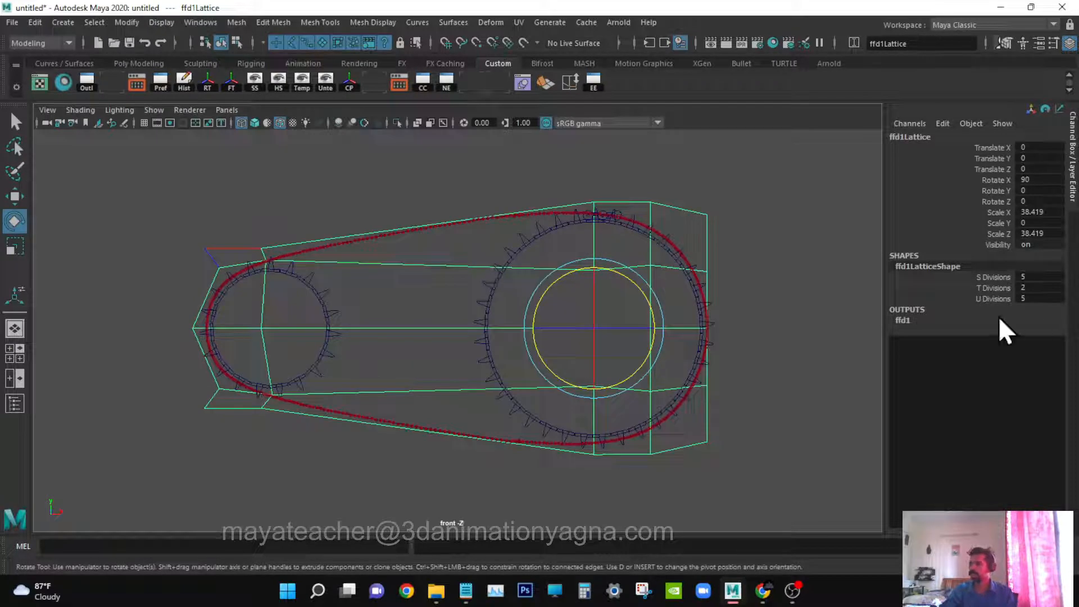
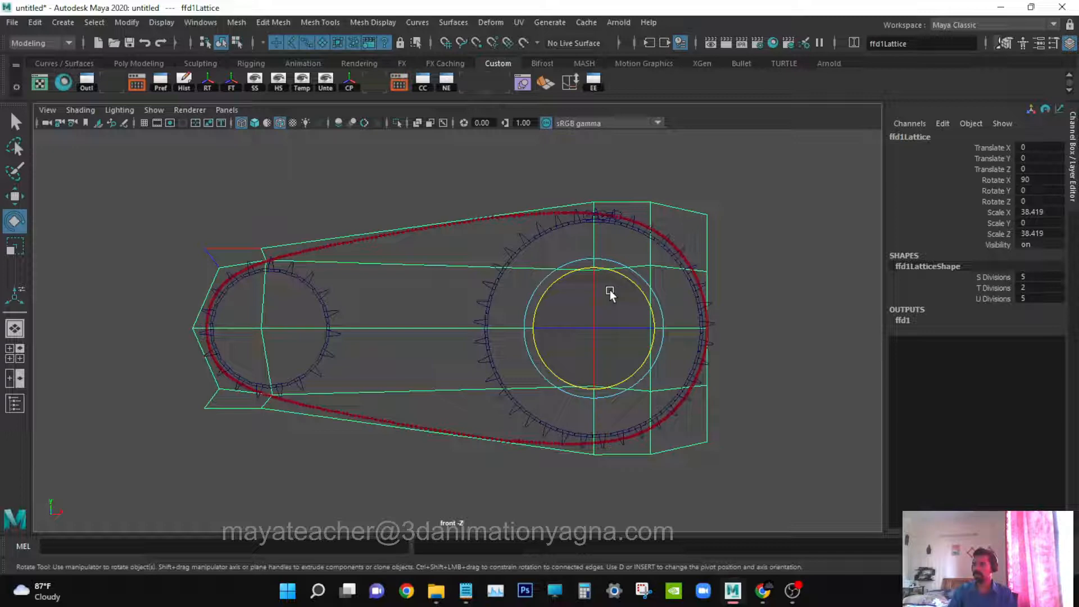
{"action": "key", "text": "space"}
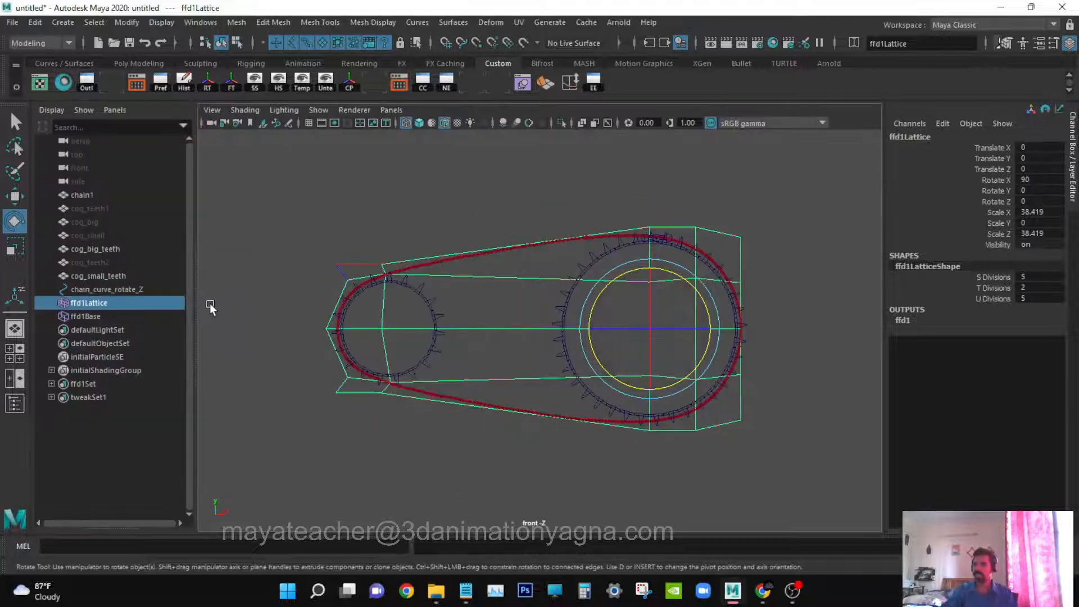
{"action": "left_click", "coordinate": [119, 308]}
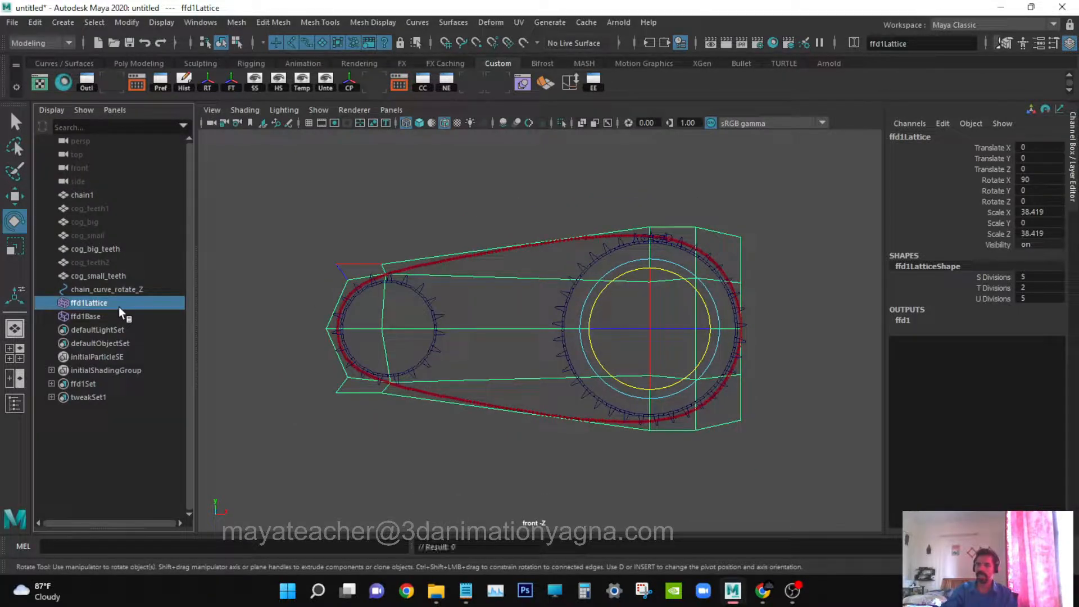
{"action": "key", "text": "Delete"}
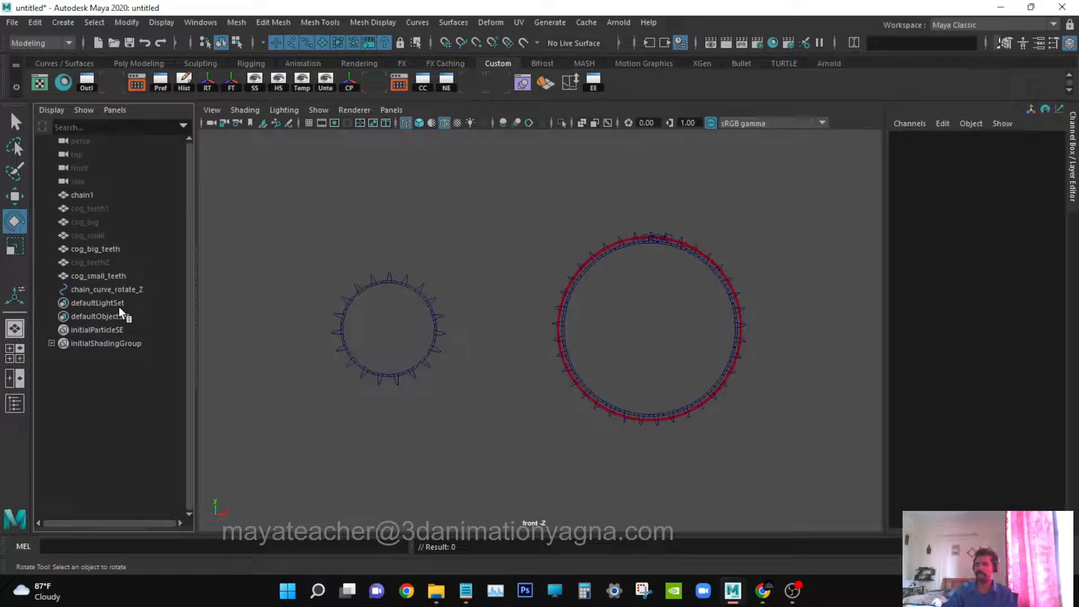
- Set the Rotate Z of chain_curve_rotate_Z to 0
{"action": "left_click", "coordinate": [115, 290]}
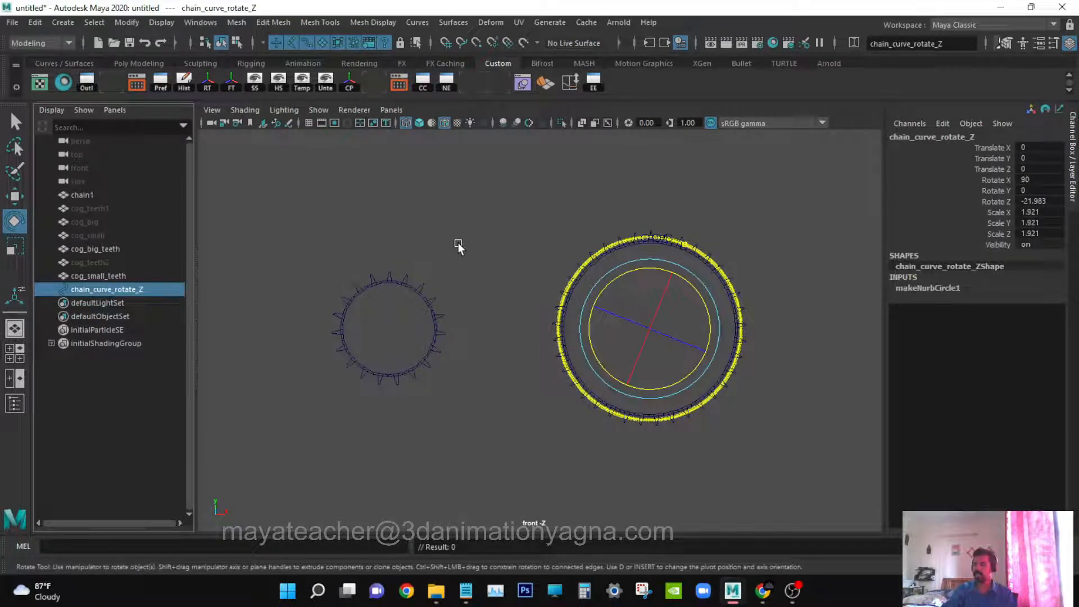
{"action": "double_click", "coordinate": [1045, 202]}
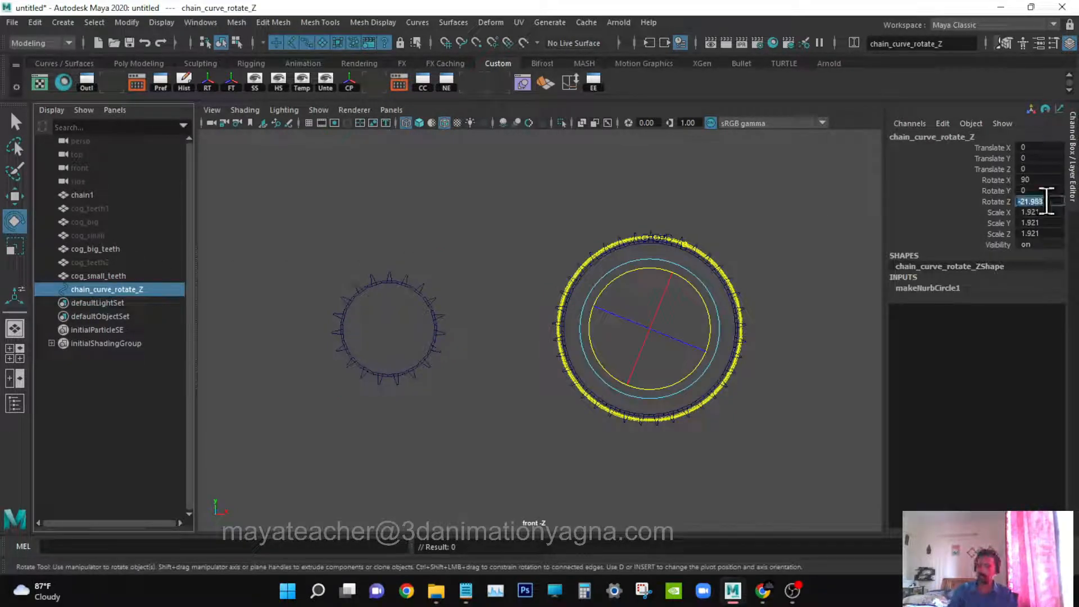
{"action": "type", "text": "0"}
{"action": "key", "text": "Return"}
- Create a new lattice on chain_curve_rotate_Z with both S Divisions and U Divisions set to 5
{"action": "scroll", "coordinate": [728, 289], "scroll_direction": "up", "scroll_amount": 4}
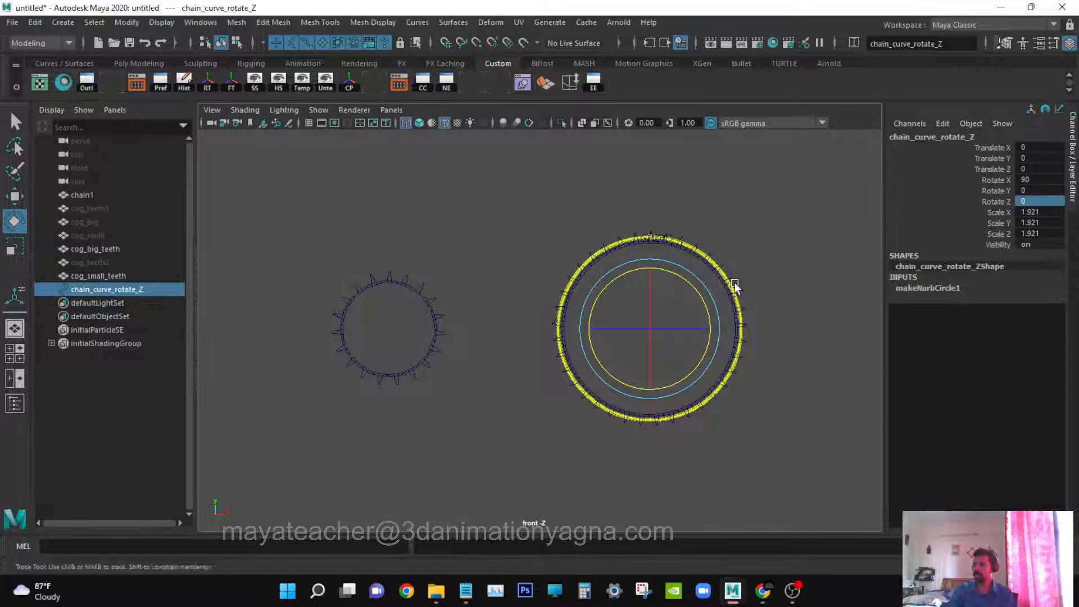
{"action": "middle_click_drag", "start_coordinate": [713, 308], "coordinate": [682, 289], "text": "alt"}
{"action": "key", "text": "w"}
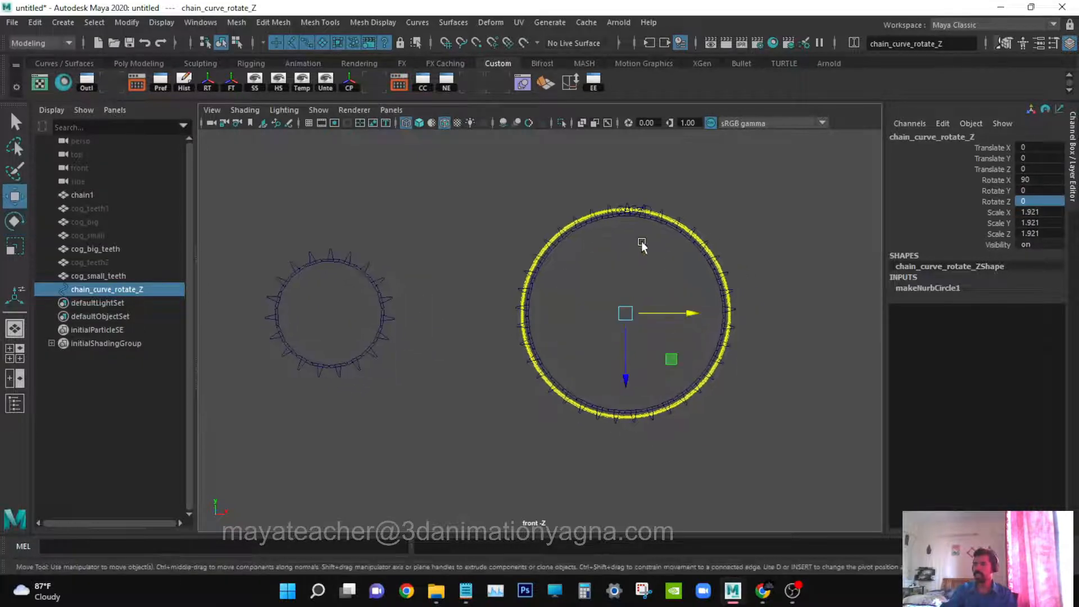
{"action": "left_click", "coordinate": [491, 23]}
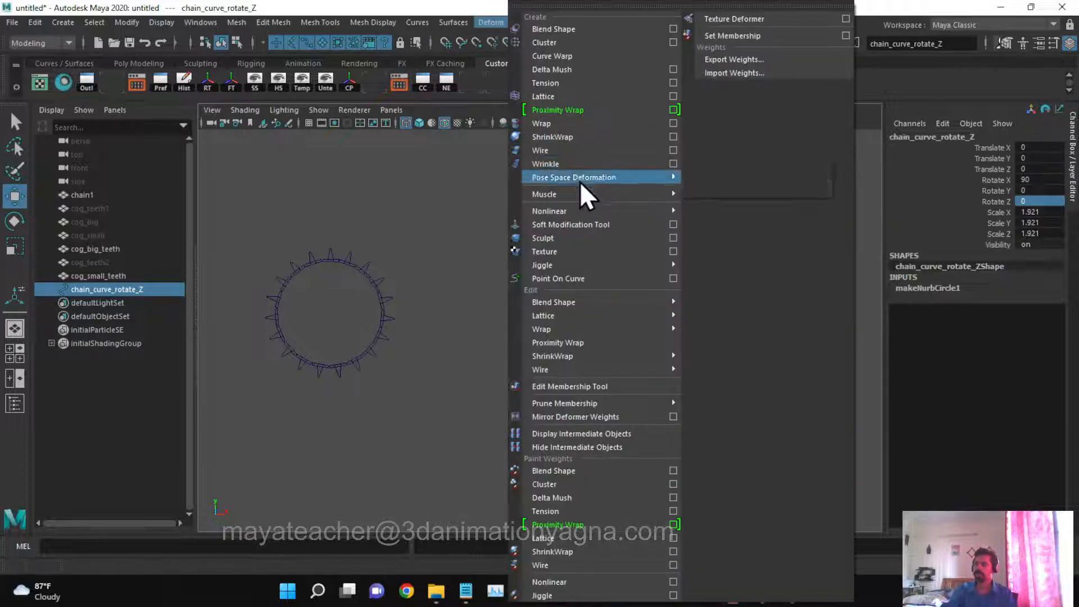
{"action": "left_click", "coordinate": [562, 98]}
{"action": "scroll", "coordinate": [686, 268], "scroll_direction": "up", "scroll_amount": 3}
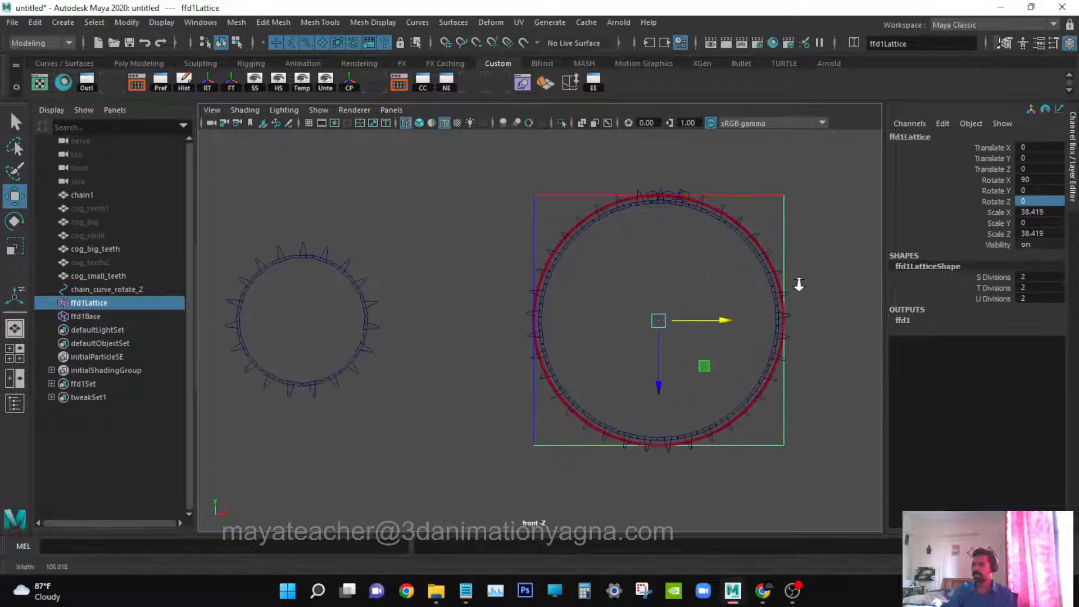
{"action": "left_click", "coordinate": [996, 276]}
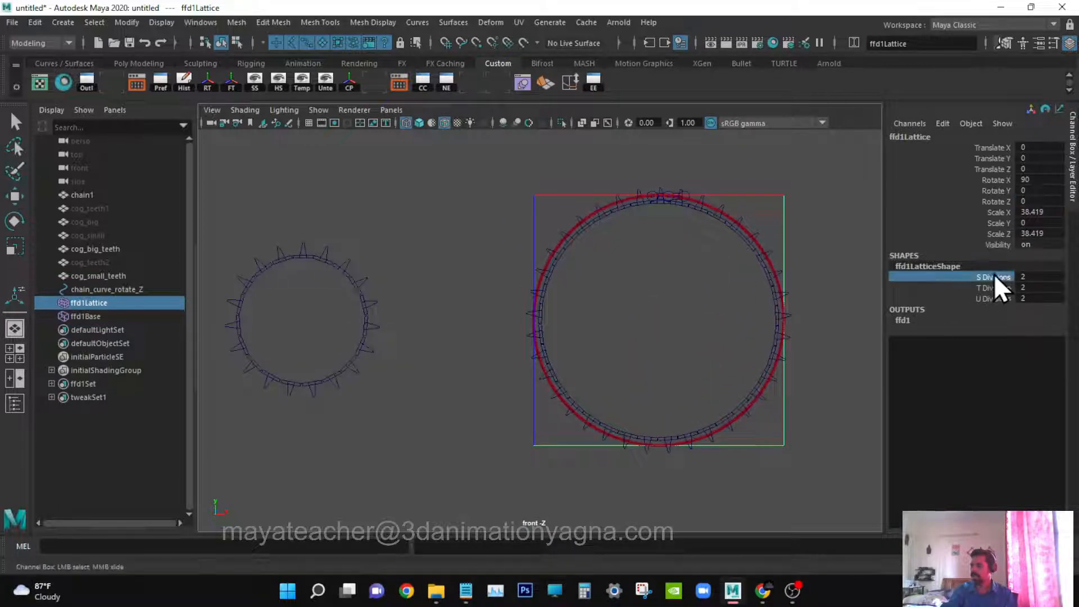
{"action": "left_click", "coordinate": [995, 299], "text": "ctrl"}
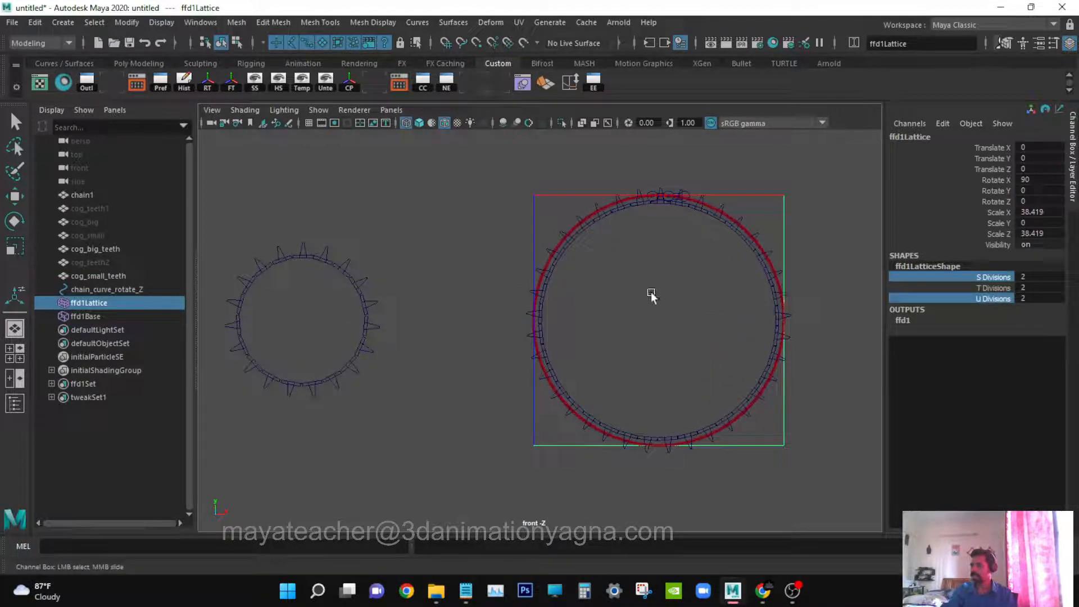
{"action": "middle_click_drag", "start_coordinate": [651, 294], "coordinate": [671, 292]}
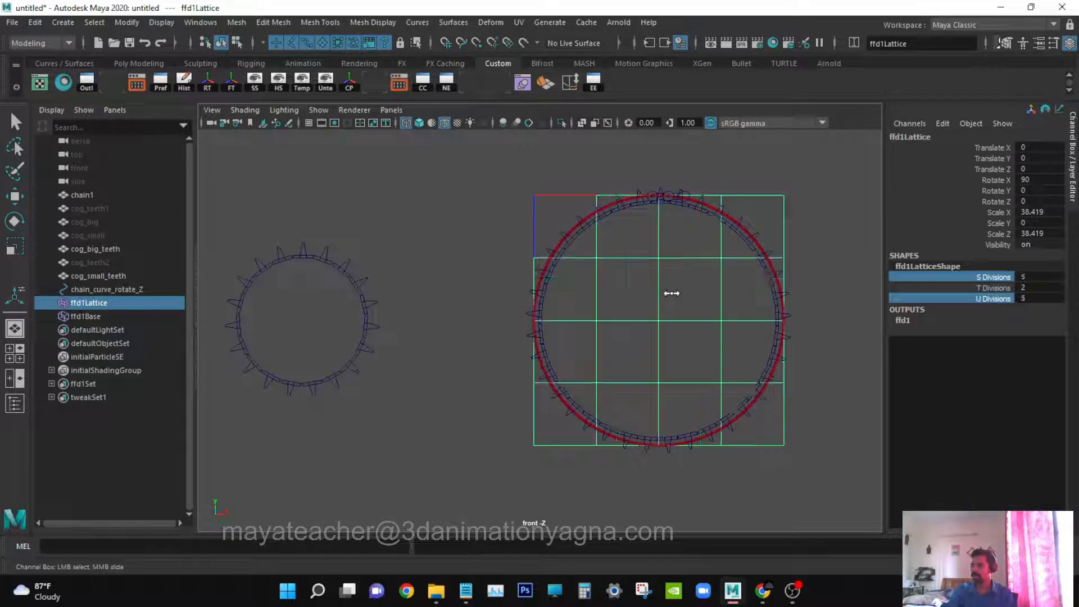
- Move the two lattice point columns nearest the small cog about 60.9 units along negative X to reach around it
{"action": "key", "text": "q"}
{"action": "right_click_drag", "start_coordinate": [626, 256], "coordinate": [615, 210]}
{"action": "left_click_drag", "start_coordinate": [500, 162], "coordinate": [634, 529]}
{"action": "key", "text": "w"}
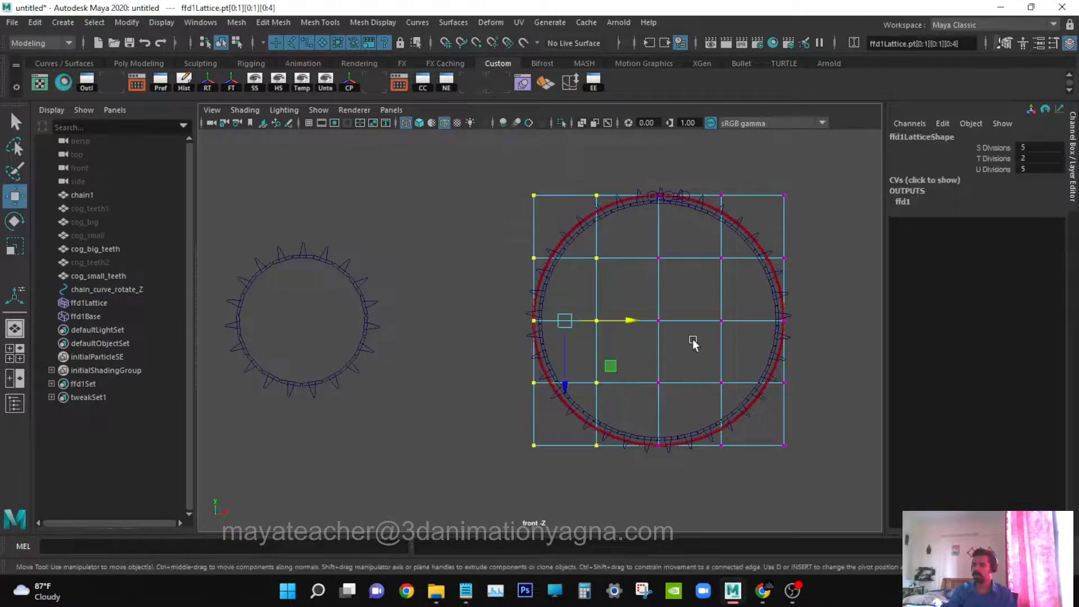
{"action": "middle_click_drag", "start_coordinate": [625, 333], "coordinate": [643, 339], "text": "alt"}
{"action": "left_click_drag", "start_coordinate": [649, 327], "coordinate": [351, 360]}
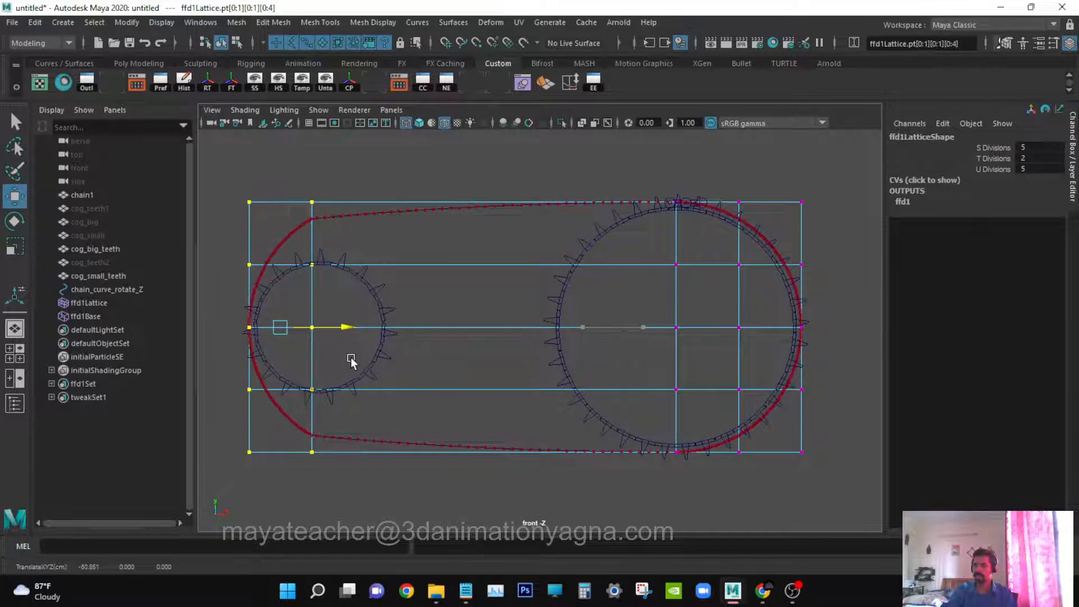
- Move the second lattice column at the small cog slightly outward, toward the outermost column
{"action": "key", "text": "r"}
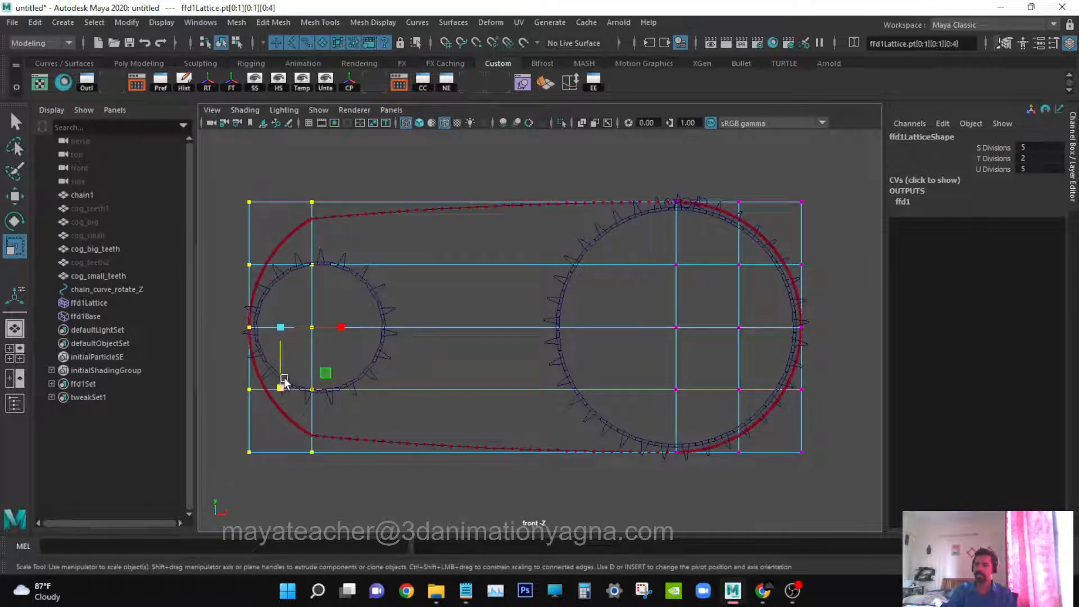
{"action": "left_click_drag", "start_coordinate": [306, 174], "coordinate": [361, 457]}
{"action": "key", "text": "w"}
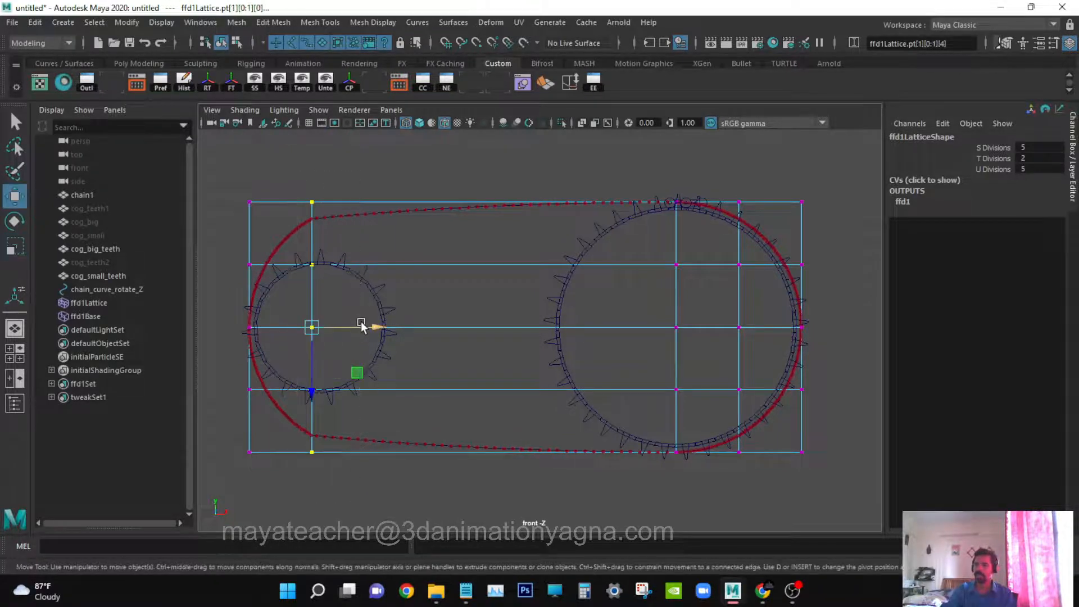
{"action": "left_click_drag", "start_coordinate": [358, 326], "coordinate": [356, 328]}
- Scale the two lattice columns at the small cog down vertically together so the curve narrows to fit the cog
{"action": "left_click_drag", "start_coordinate": [208, 169], "coordinate": [281, 464], "text": "shift"}
{"action": "key", "text": "r"}
{"action": "left_click_drag", "start_coordinate": [279, 392], "coordinate": [276, 369]}
{"action": "key", "text": "w"}
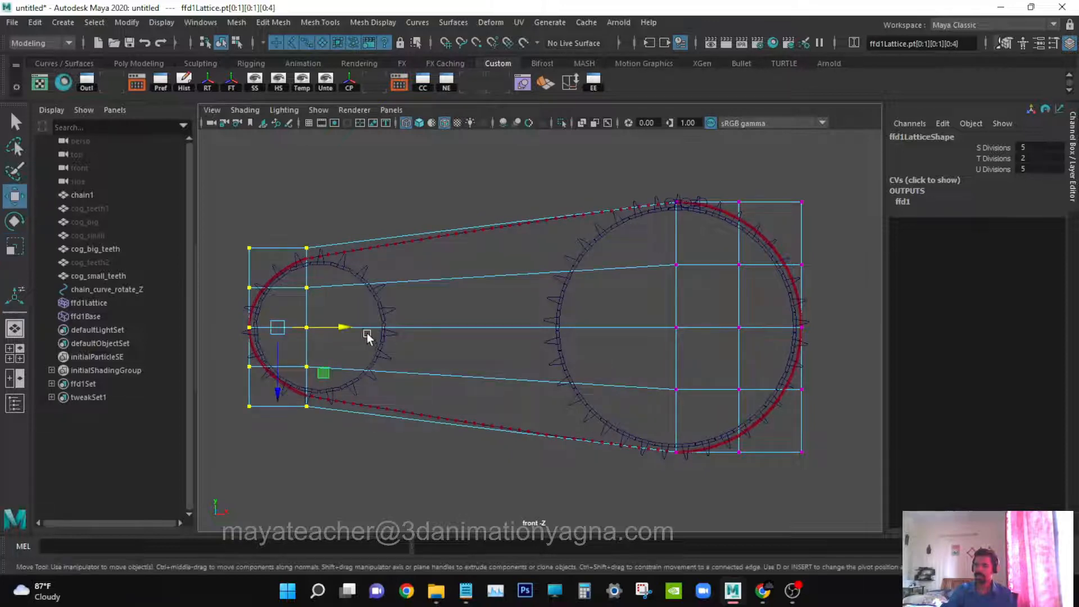
- Scale the upper and lower points of the two lattice columns at the small cog up vertically by about 1.03
{"action": "key", "text": "f"}
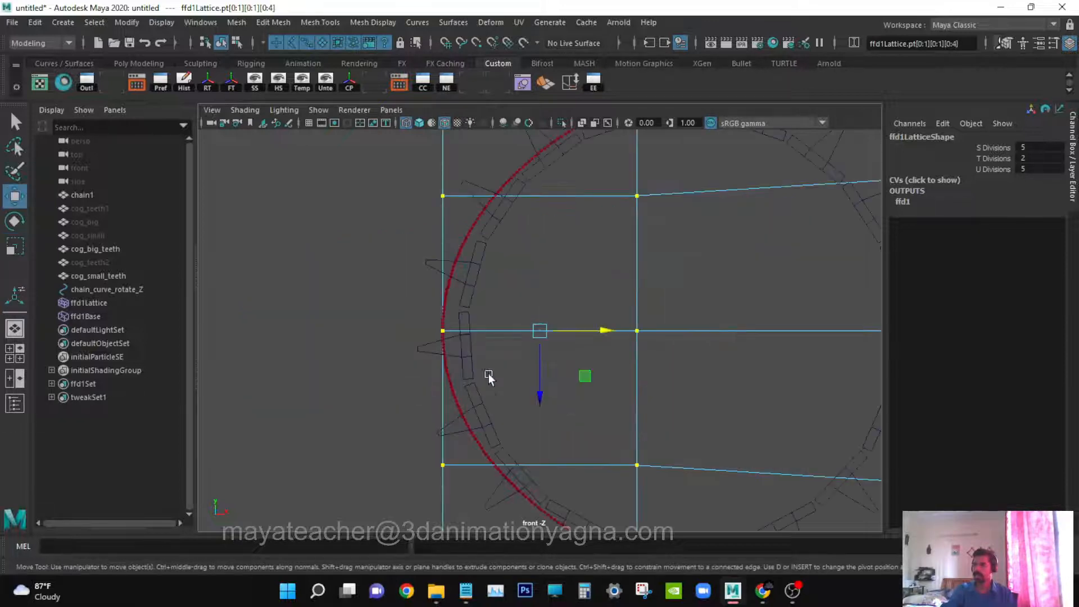
{"action": "scroll", "coordinate": [590, 358], "scroll_direction": "down", "scroll_amount": 1}
{"action": "right_click_drag", "start_coordinate": [590, 358], "coordinate": [466, 373], "text": "alt"}
{"action": "middle_click_drag", "start_coordinate": [614, 376], "coordinate": [554, 349], "text": "alt"}
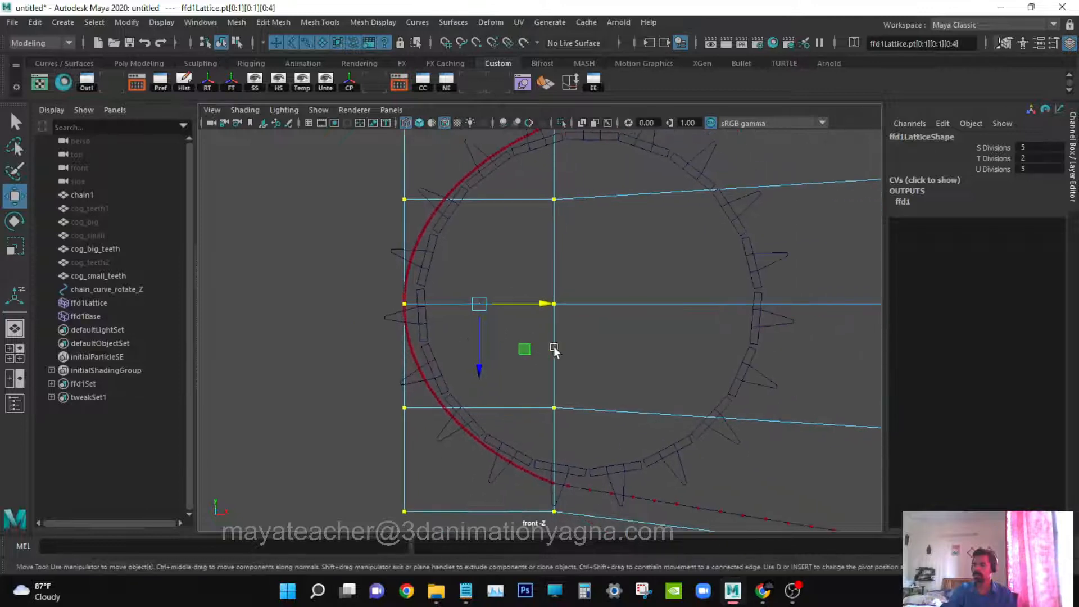
{"action": "right_click_drag", "start_coordinate": [554, 349], "coordinate": [434, 356], "text": "alt"}
{"action": "middle_click_drag", "start_coordinate": [433, 356], "coordinate": [436, 376], "text": "alt"}
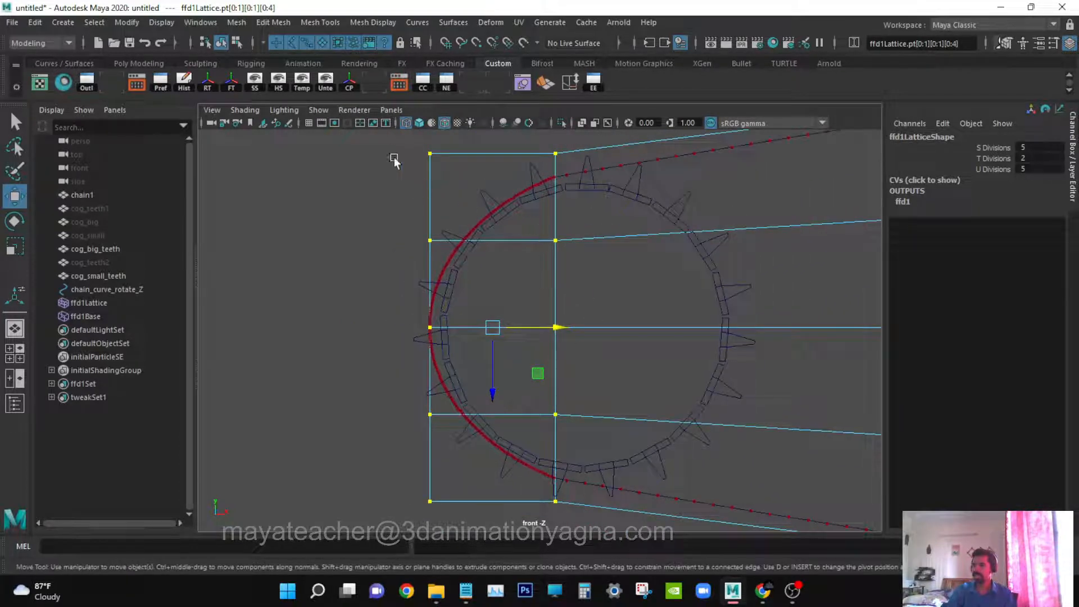
{"action": "left_click_drag", "start_coordinate": [409, 140], "coordinate": [449, 161]}
{"action": "left_click_drag", "start_coordinate": [392, 394], "coordinate": [471, 529], "text": "shift"}
{"action": "key", "text": "r"}
{"action": "left_click_drag", "start_coordinate": [497, 393], "coordinate": [492, 394]}
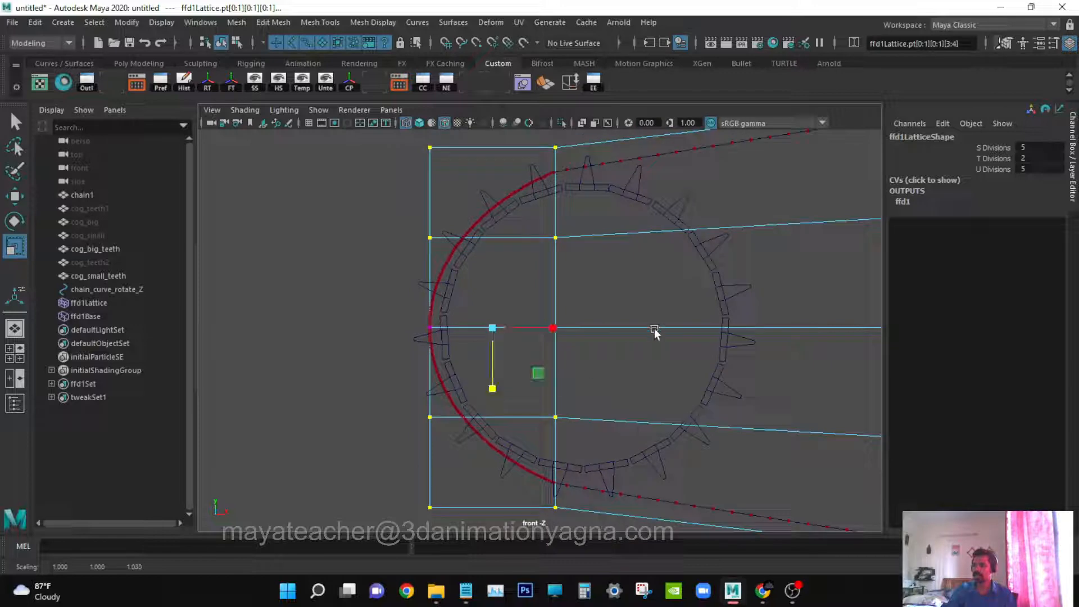
- Try shifting the top and bottom points of the second lattice column at the small cog slightly along X
{"action": "left_click_drag", "start_coordinate": [508, 486], "coordinate": [567, 516]}
{"action": "left_click_drag", "start_coordinate": [518, 163], "coordinate": [627, 134], "text": "shift"}
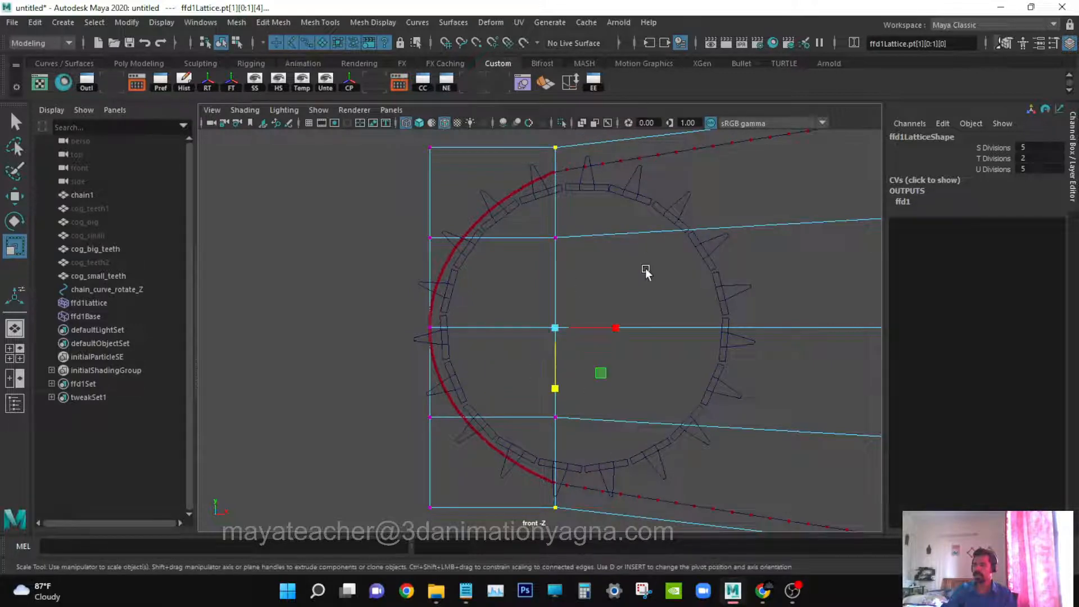
{"action": "key", "text": "w"}
{"action": "mouse_move", "coordinate": [619, 331]}
{"action": "left_mouse_down"}
{"action": "mouse_move", "coordinate": [630, 333]}
{"action": "mouse_move", "coordinate": [618, 335]}
{"action": "left_mouse_up"}
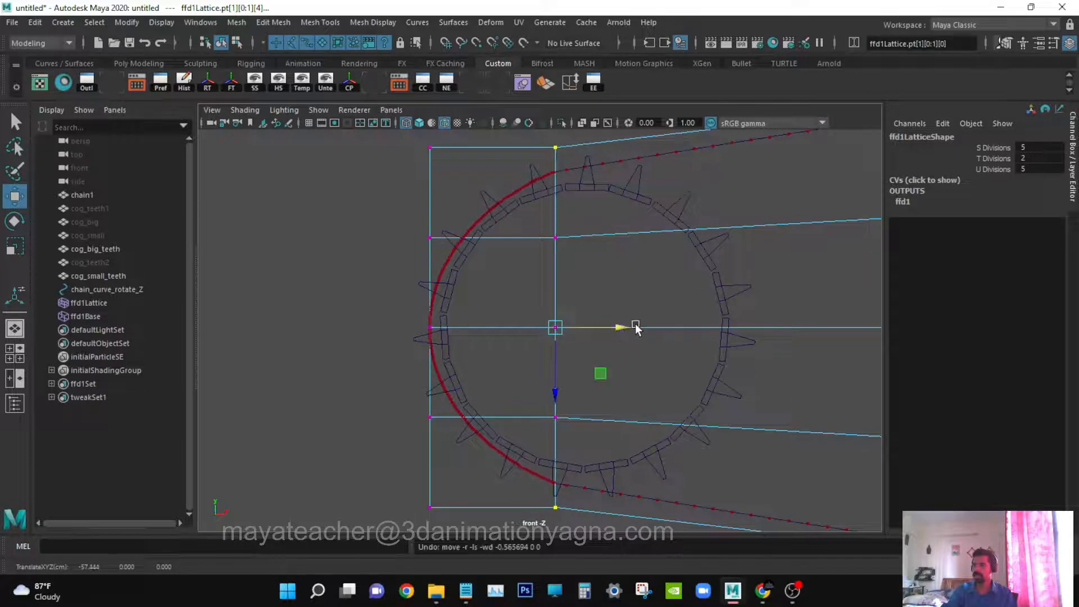
{"action": "left_click", "coordinate": [730, 219]}
- Examine how the lattice-shaped curve fits around both cogs in the front and perspective views
{"action": "scroll", "coordinate": [616, 276], "scroll_direction": "down", "scroll_amount": 2}
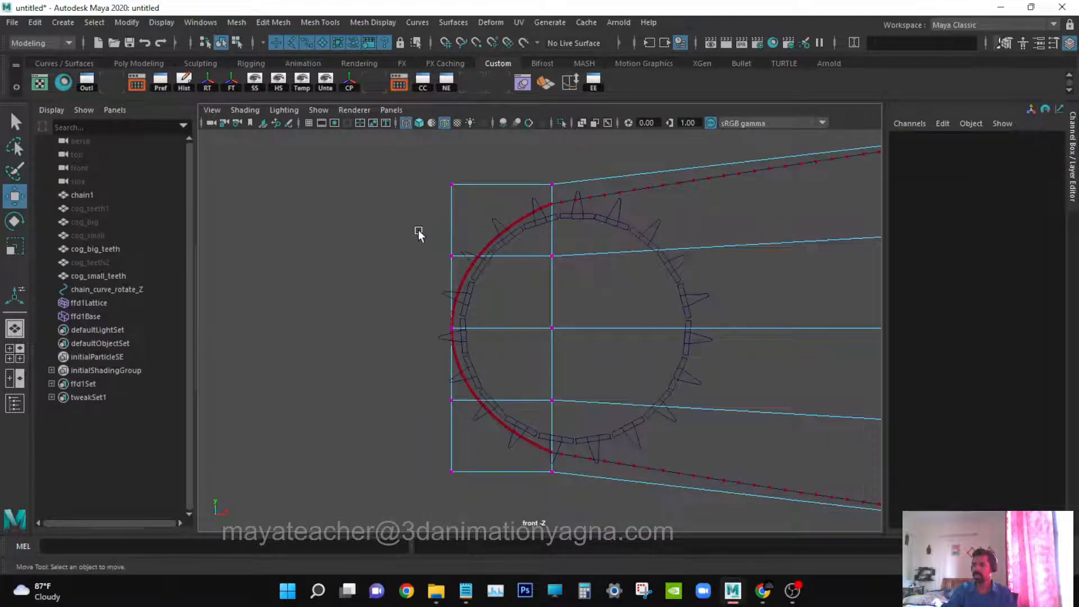
{"action": "scroll", "coordinate": [674, 280], "scroll_direction": "down", "scroll_amount": 4}
{"action": "middle_click_drag", "start_coordinate": [696, 337], "coordinate": [530, 349], "text": "alt"}
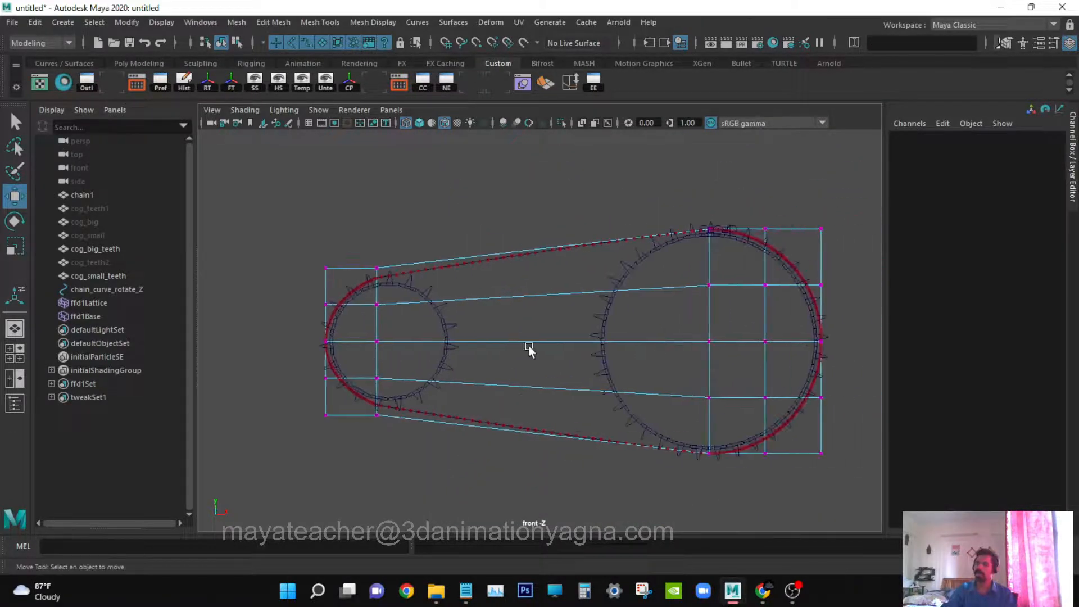
{"action": "key", "text": "f"}
{"action": "key", "text": "q"}
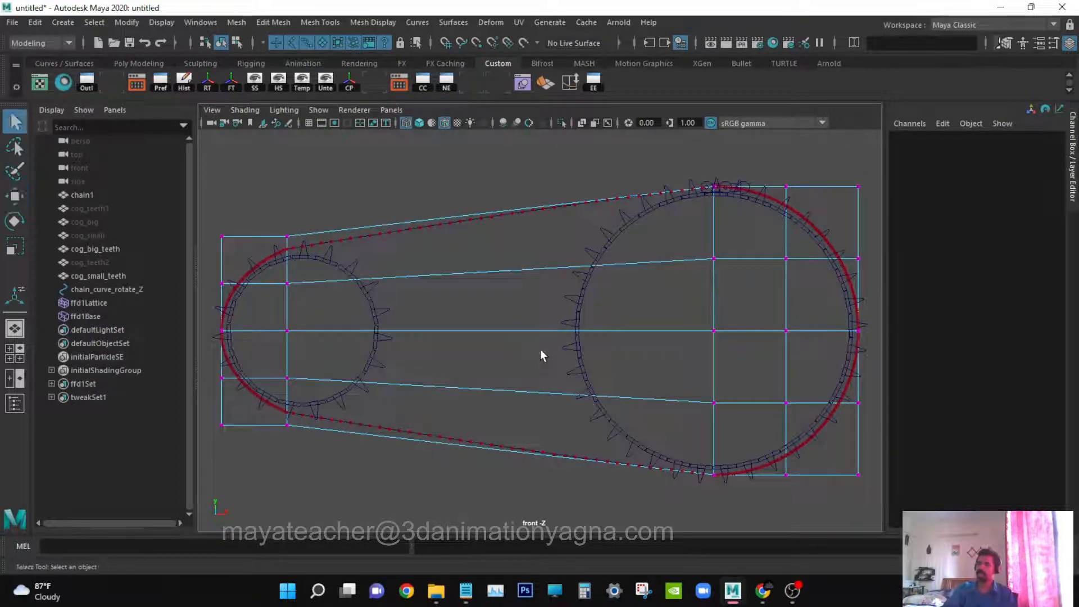
{"action": "left_click", "coordinate": [363, 298]}
{"action": "key", "text": "space"}
{"action": "left_click_drag", "start_coordinate": [364, 298], "coordinate": [422, 276]}
{"action": "left_click_drag", "start_coordinate": [462, 319], "coordinate": [492, 317], "text": "alt"}
{"action": "key", "text": "space"}
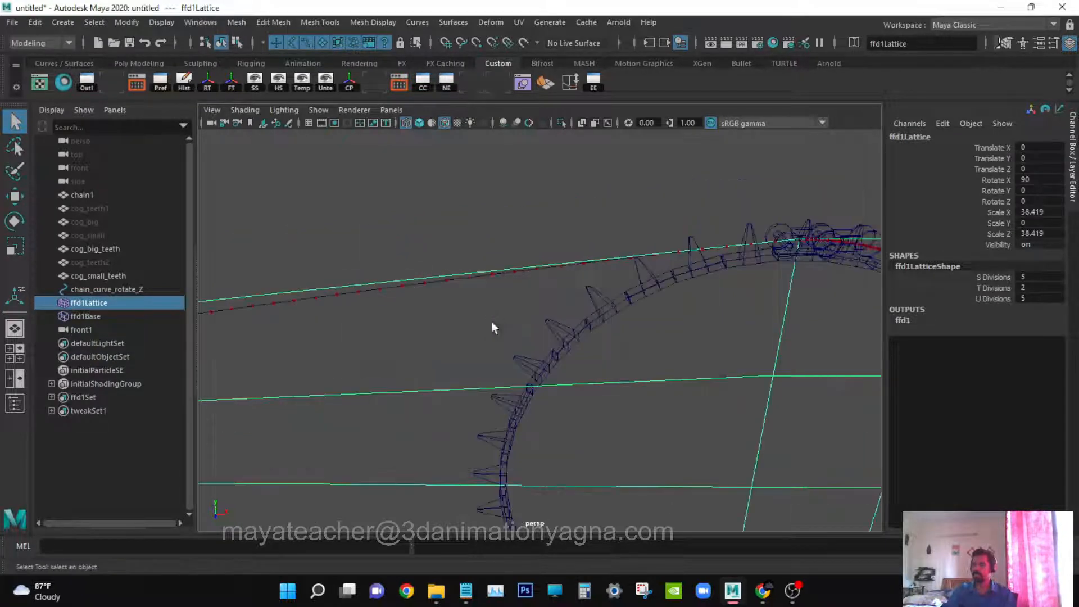
{"action": "key", "text": "f"}
{"action": "left_click_drag", "start_coordinate": [540, 399], "coordinate": [608, 449], "text": "alt"}
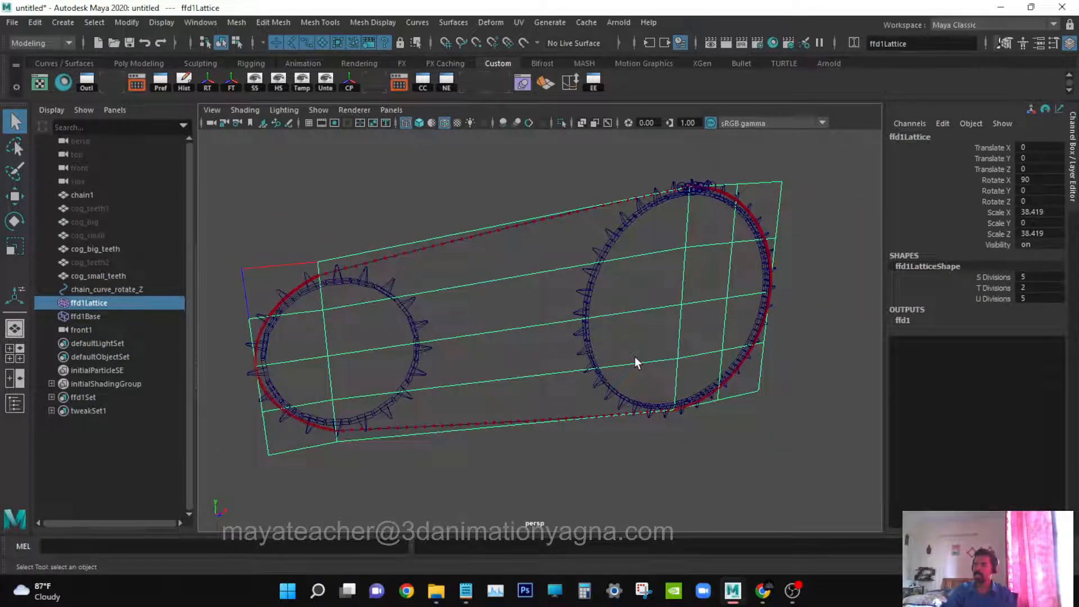
{"action": "left_click_drag", "start_coordinate": [556, 329], "coordinate": [567, 353], "text": "alt"}
{"action": "middle_click_drag", "start_coordinate": [568, 353], "coordinate": [595, 352], "text": "alt"}
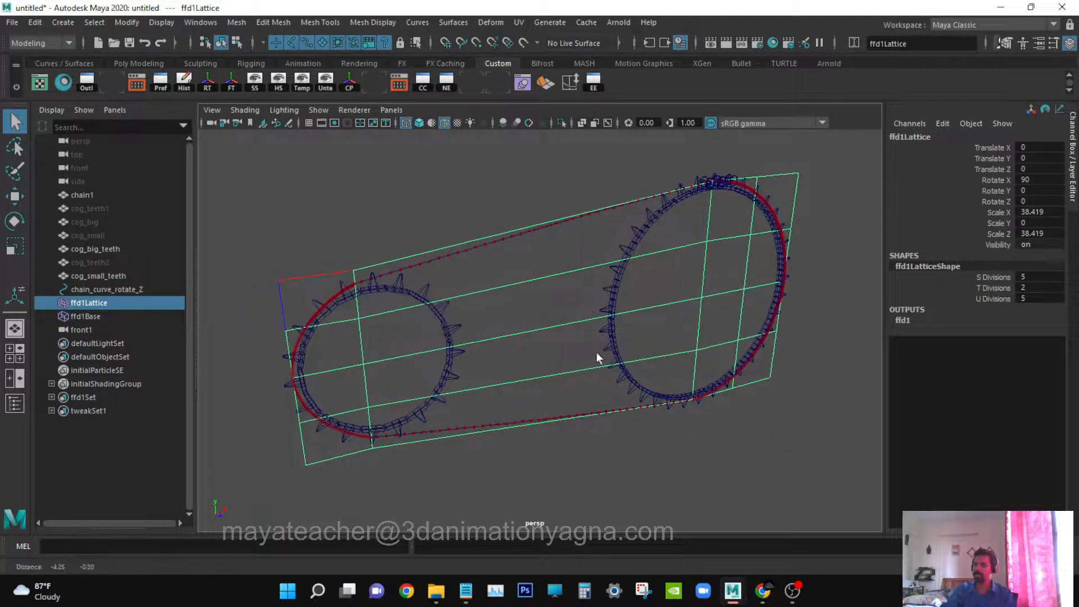
{"action": "right_click_drag", "start_coordinate": [595, 352], "coordinate": [601, 395], "text": "alt"}
{"action": "left_click_drag", "start_coordinate": [600, 395], "coordinate": [549, 448], "text": "alt"}
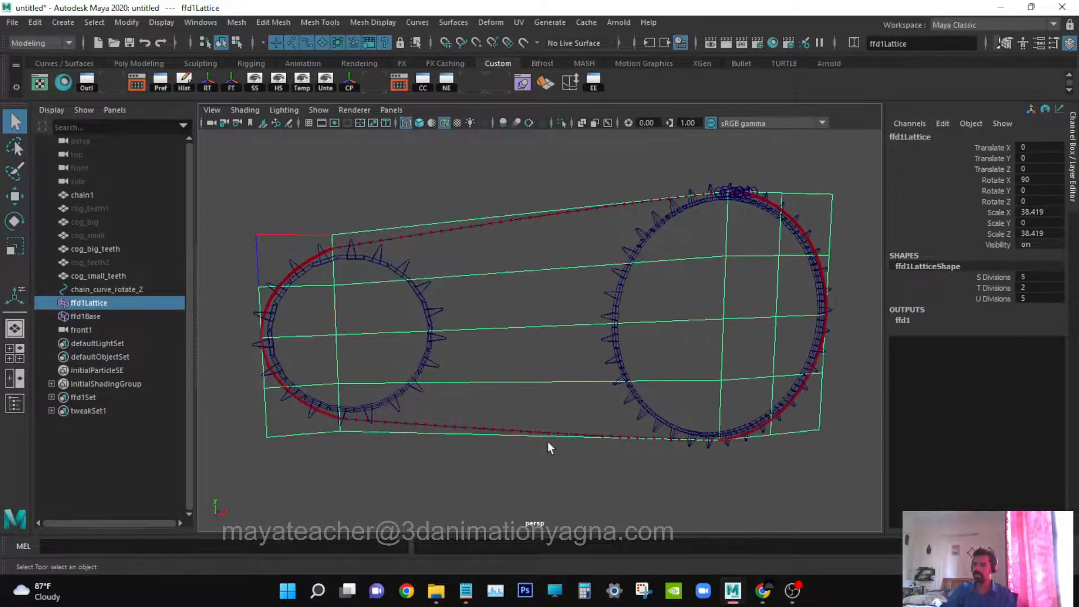
{"action": "left_click_drag", "start_coordinate": [467, 346], "coordinate": [494, 343], "text": "alt"}
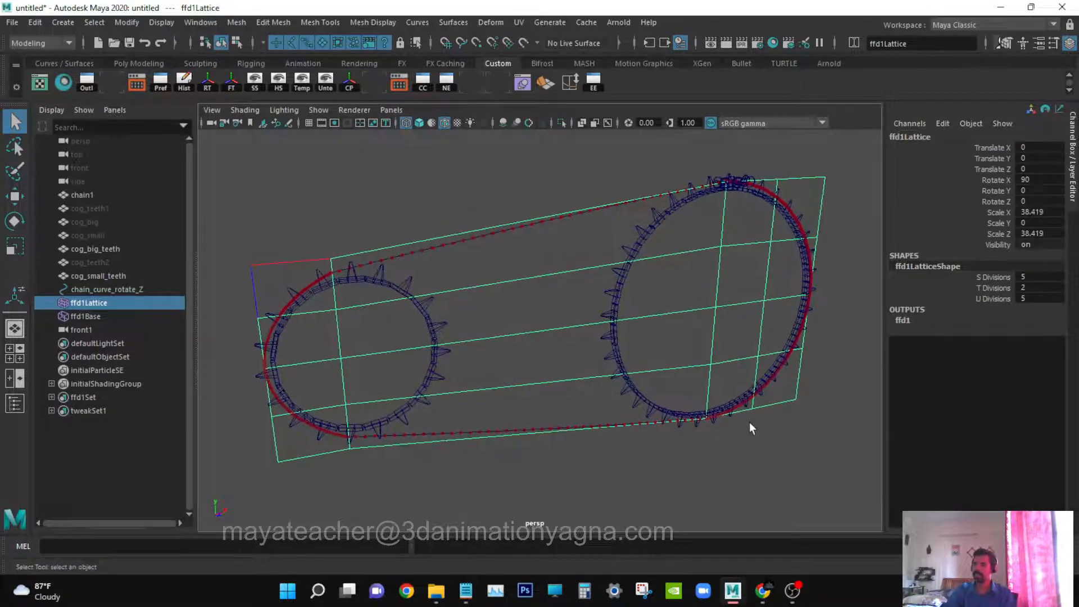
{"action": "left_click_drag", "start_coordinate": [545, 397], "coordinate": [563, 419], "text": "alt"}
{"action": "left_click_drag", "start_coordinate": [289, 332], "coordinate": [510, 394], "text": "alt"}
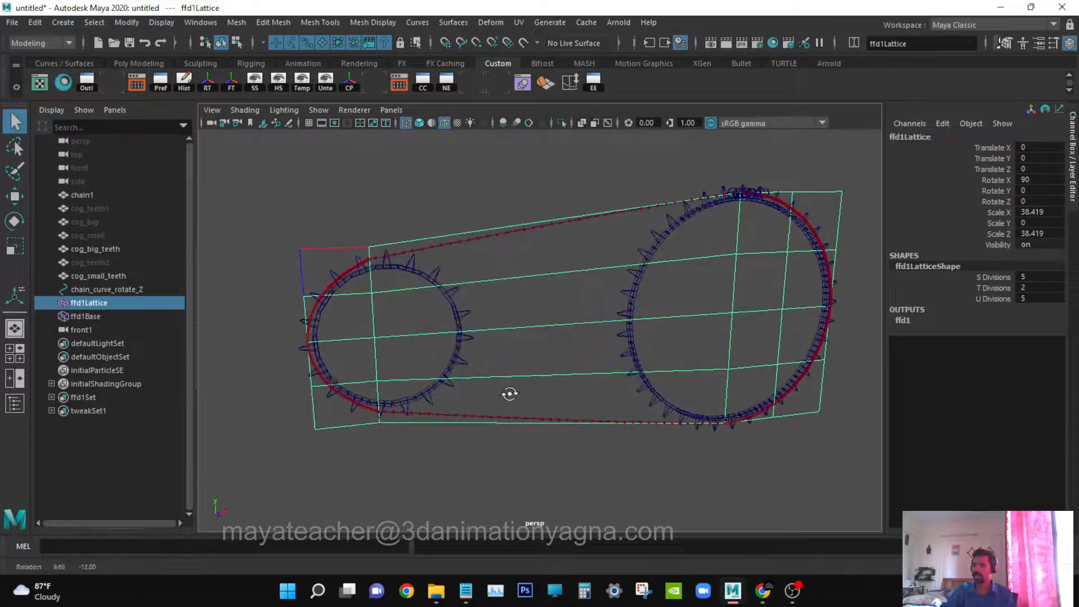
- Test rotating chain_curve_rotate_Z around the cogs in the front view and undo the rotation
{"action": "left_click", "coordinate": [463, 242]}
{"action": "key", "text": "space"}
{"action": "left_click_drag", "start_coordinate": [467, 272], "coordinate": [554, 313]}
{"action": "key", "text": "e"}
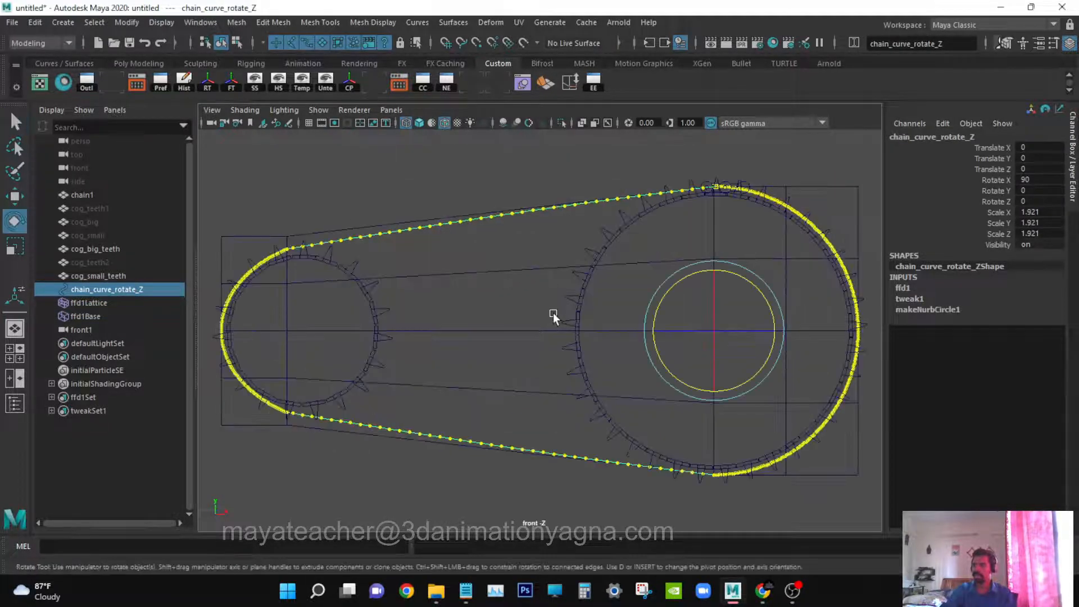
{"action": "left_click_drag", "start_coordinate": [665, 291], "coordinate": [673, 316]}
{"action": "key", "text": "ctrl+z"}
{"action": "key", "text": "q"}
- Inspect chain_curve_rotate_Z and cog_big_teeth with their transform values in the perspective view
{"action": "key", "text": "space"}
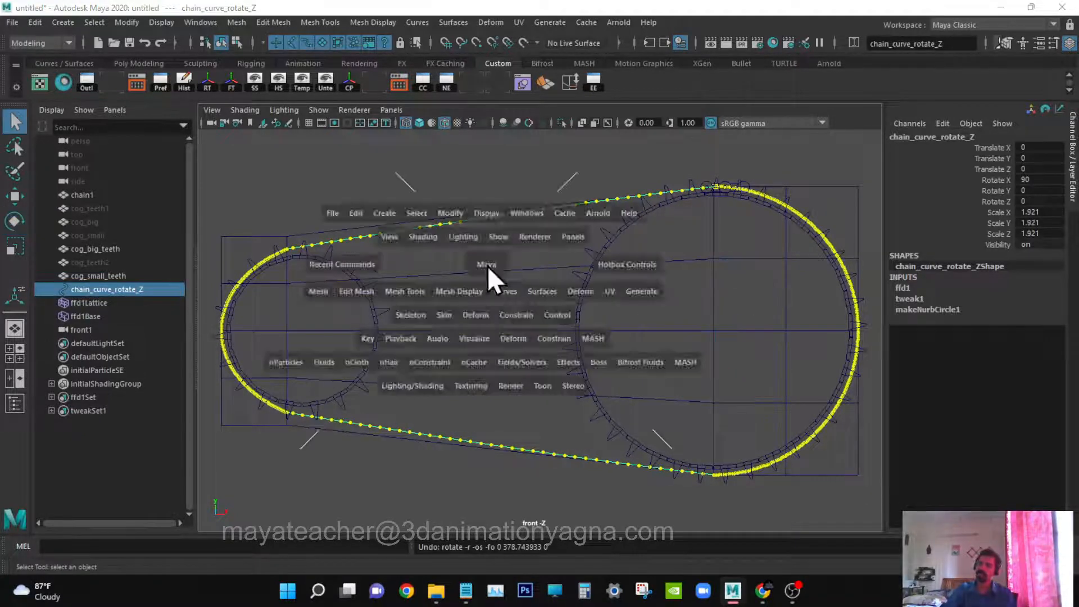
{"action": "left_click_drag", "start_coordinate": [487, 266], "coordinate": [488, 236]}
{"action": "left_click_drag", "start_coordinate": [506, 253], "coordinate": [529, 269], "text": "alt"}
{"action": "left_click", "coordinate": [480, 164]}
{"action": "left_click_drag", "start_coordinate": [480, 164], "coordinate": [515, 293], "text": "alt"}
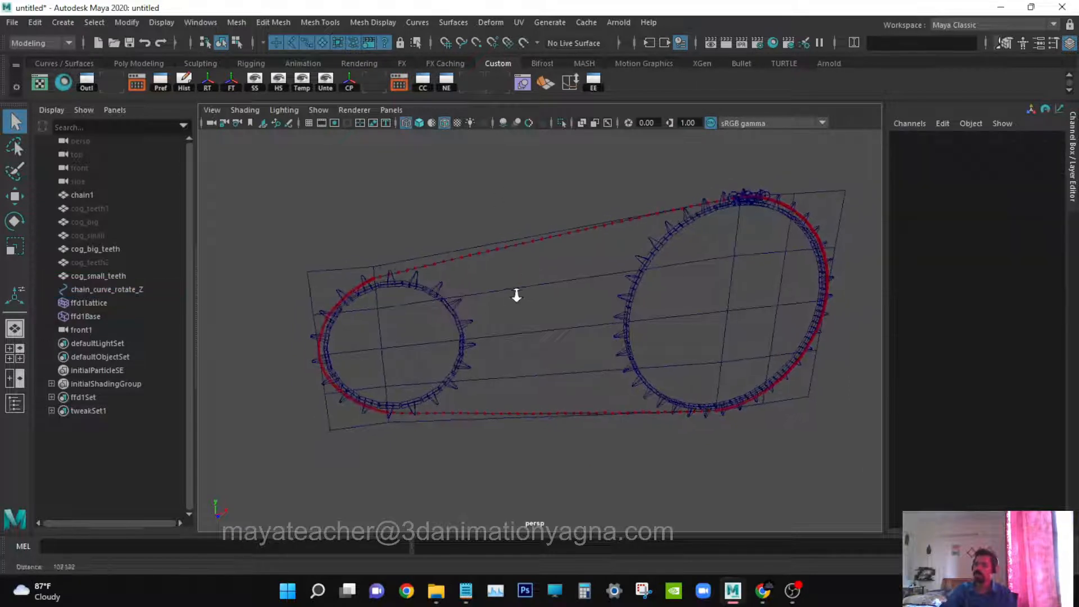
{"action": "left_click", "coordinate": [506, 247]}
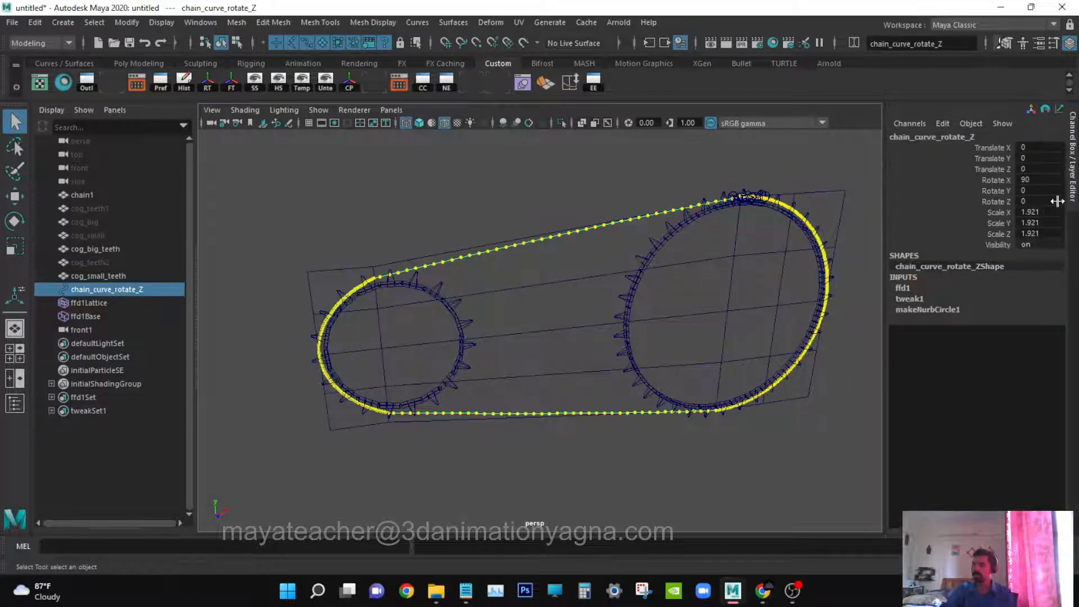
{"action": "left_click_drag", "start_coordinate": [460, 373], "coordinate": [463, 373], "text": "alt"}
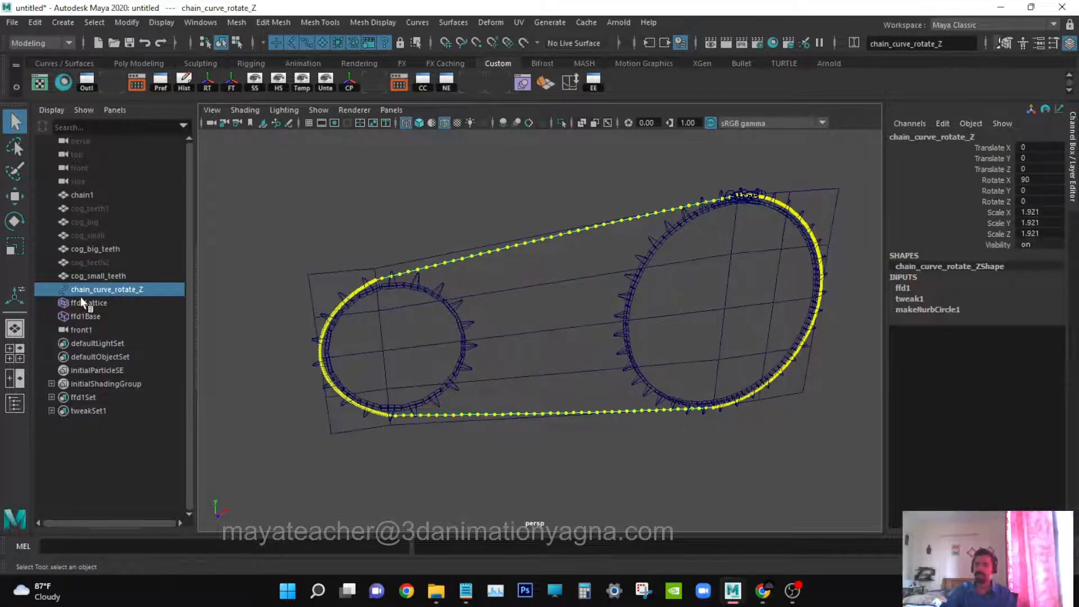
{"action": "left_click_drag", "start_coordinate": [477, 313], "coordinate": [457, 348], "text": "alt"}
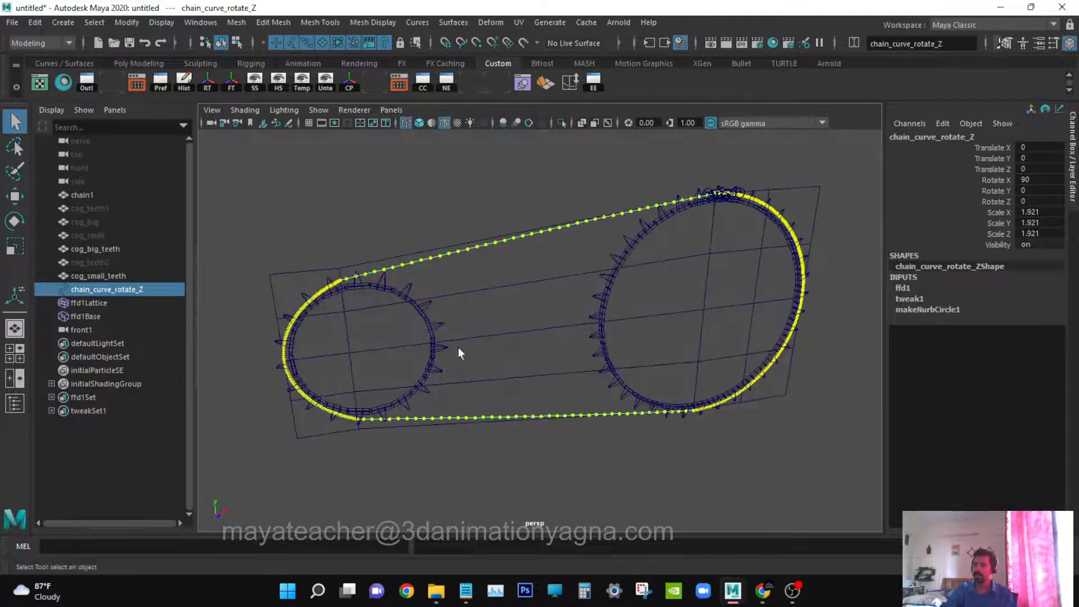
{"action": "left_click", "coordinate": [122, 251]}
{"action": "mouse_move", "coordinate": [514, 375]}
{"action": "left_mouse_down", "text": "alt"}
{"action": "mouse_move", "coordinate": [537, 382]}
{"action": "mouse_move", "coordinate": [504, 370]}
{"action": "left_mouse_up", "text": "alt"}
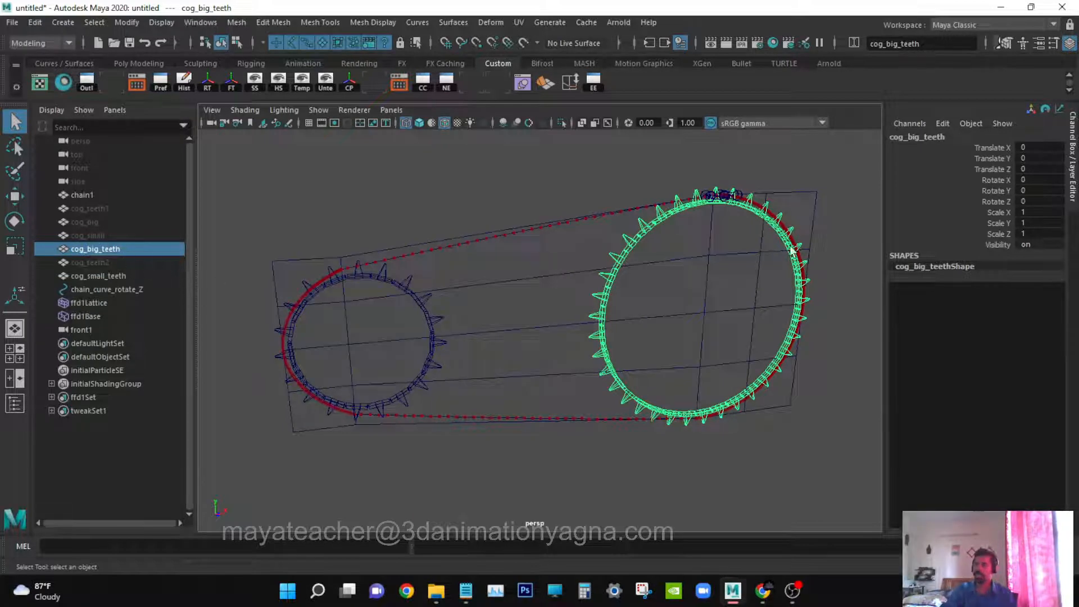
- Select chain1 together with chain_curve_rotate_Z and open the Attach to Motion Path options from the Rigging menu set
{"action": "left_click", "coordinate": [709, 194]}
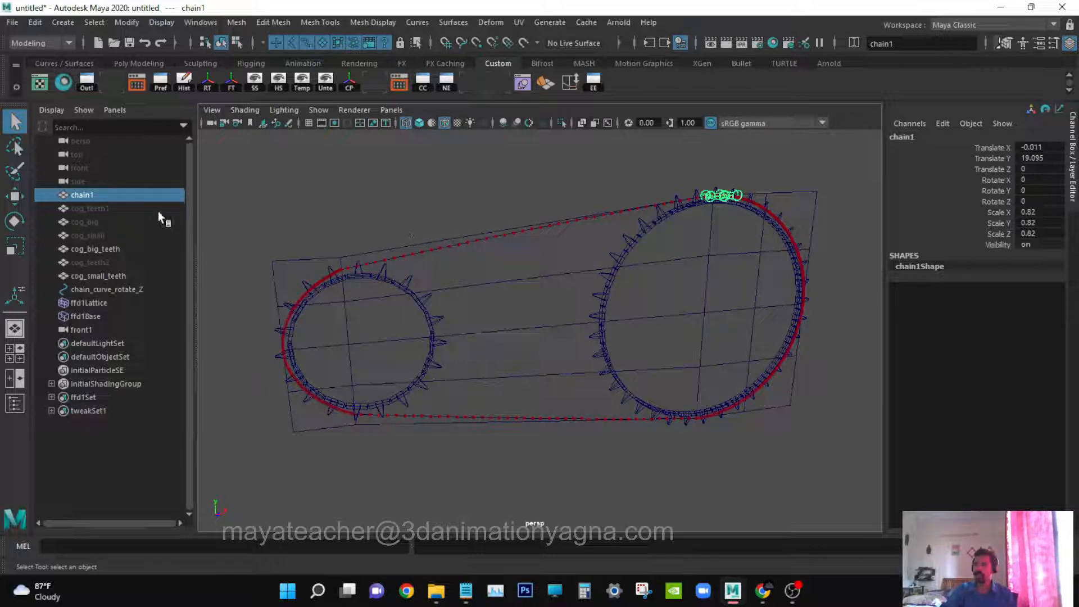
{"action": "left_click", "coordinate": [450, 246], "text": "shift"}
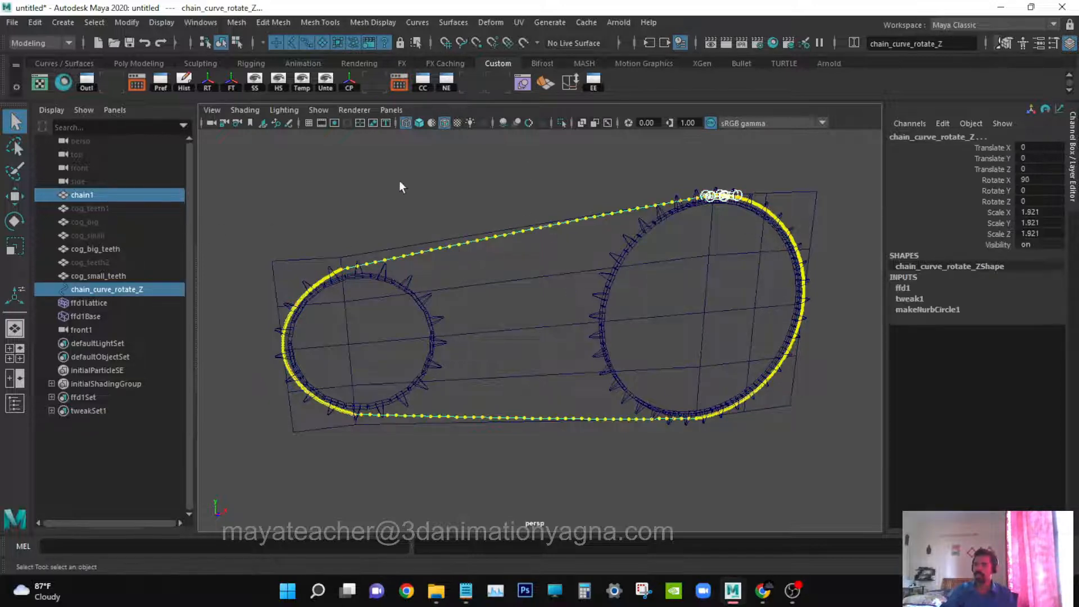
{"action": "left_click", "coordinate": [31, 44]}
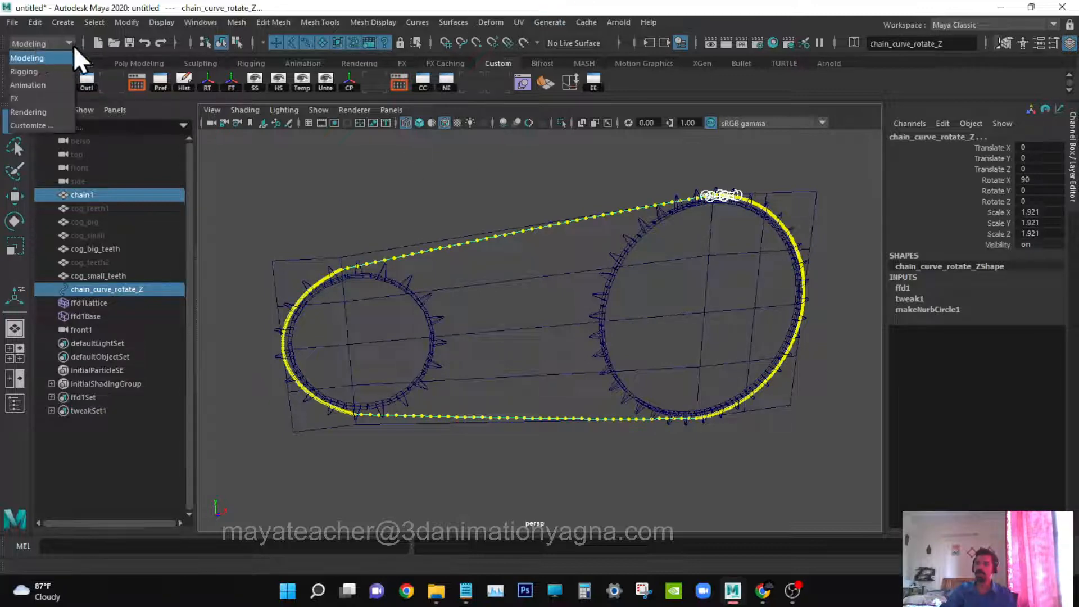
{"action": "left_click", "coordinate": [36, 70]}
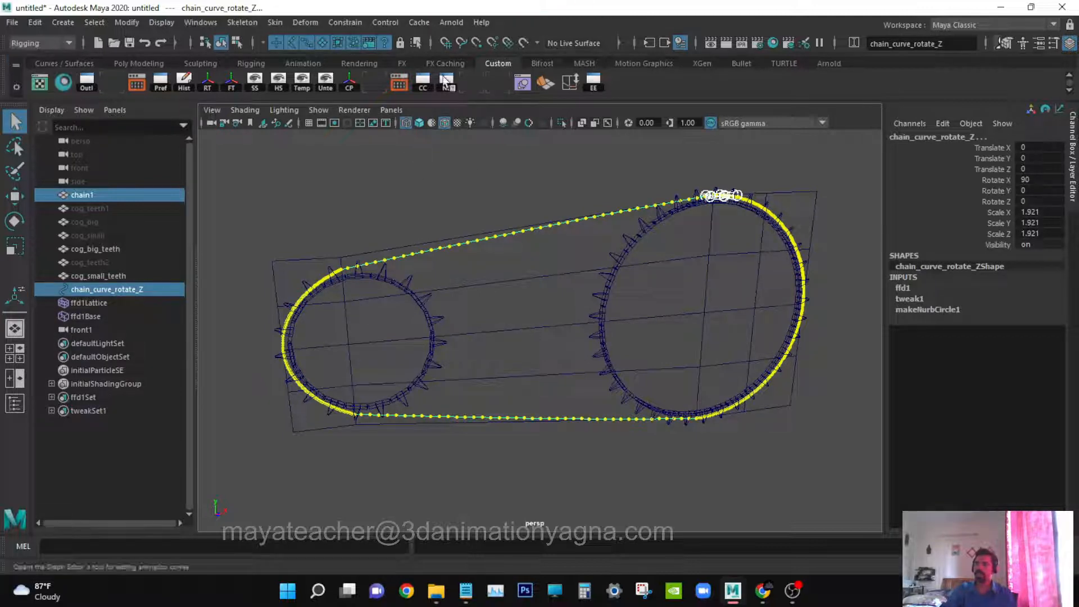
{"action": "left_click", "coordinate": [355, 22]}
{"action": "mouse_move", "coordinate": [416, 151]}
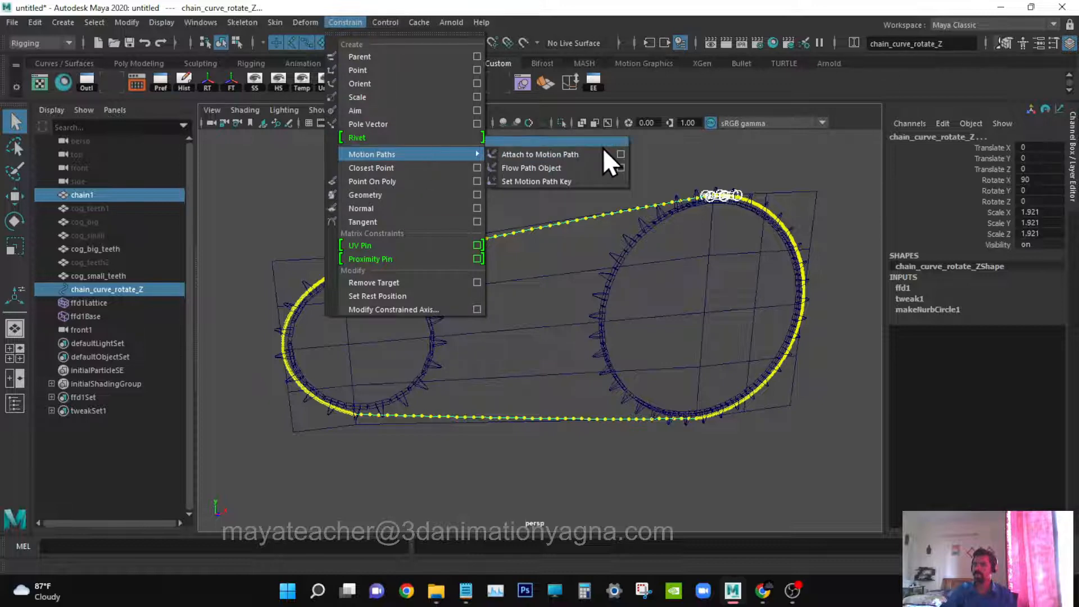
{"action": "left_click", "coordinate": [622, 154]}
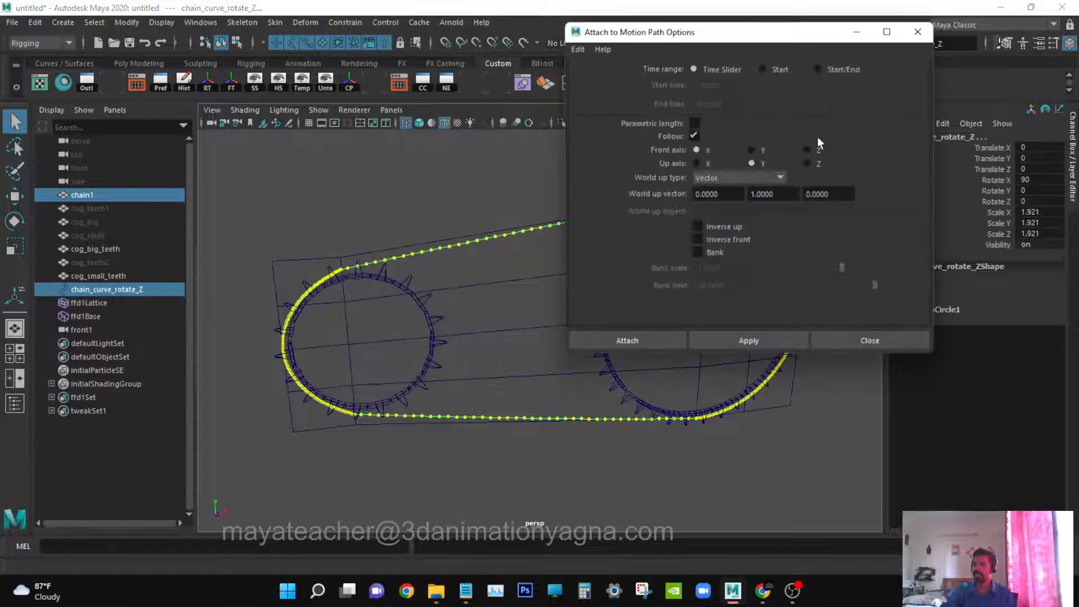
{"action": "middle_click_drag", "start_coordinate": [471, 249], "coordinate": [422, 275], "text": "alt"}
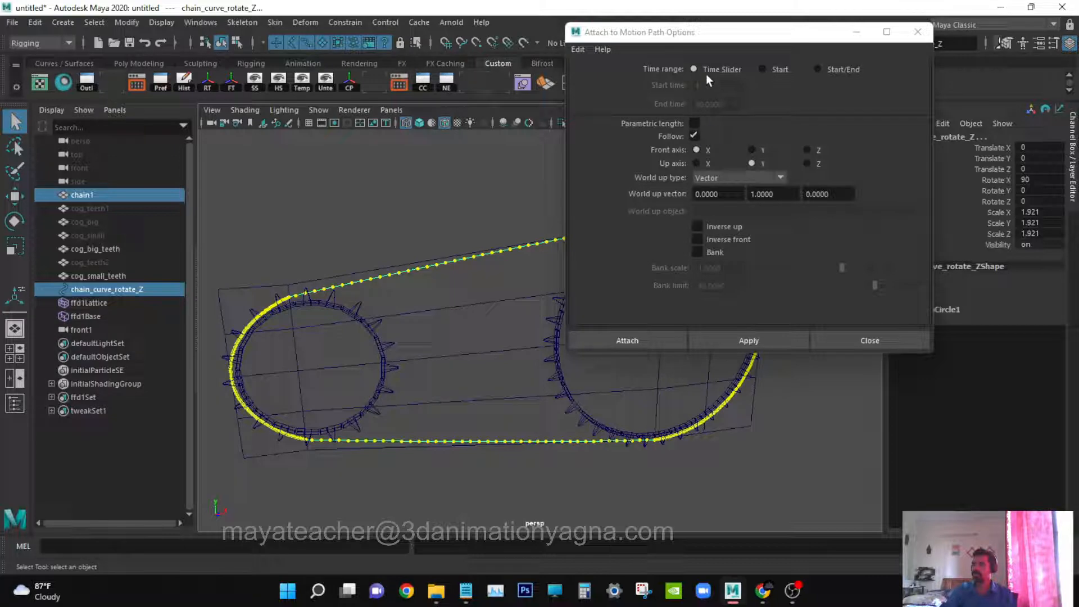
- Enable the Time Slider and Range Slider in the UI Elements preferences and save them
{"action": "left_click", "coordinate": [200, 24]}
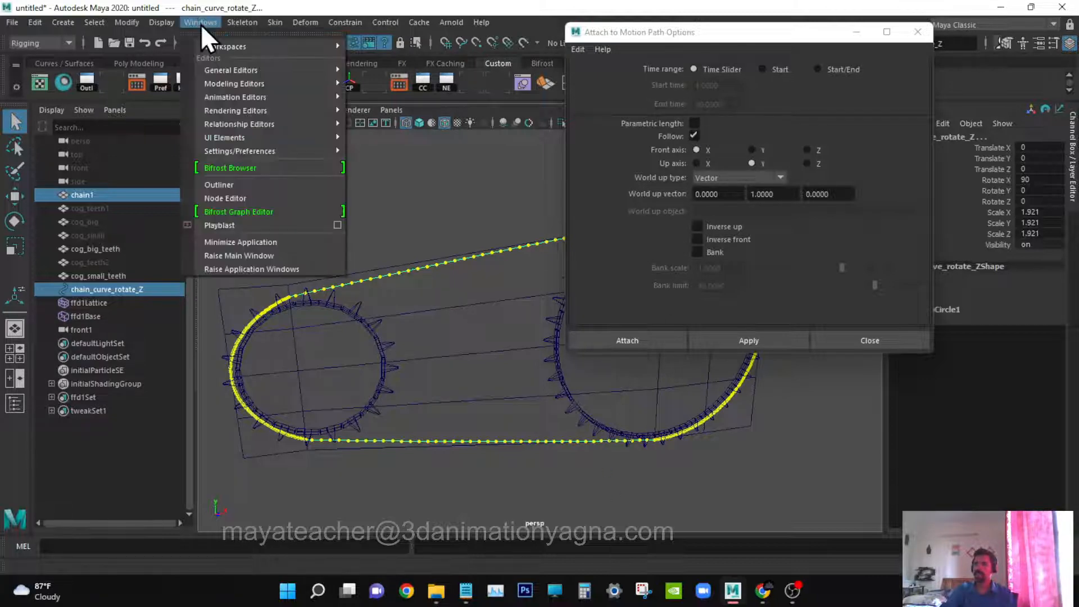
{"action": "mouse_move", "coordinate": [281, 151]}
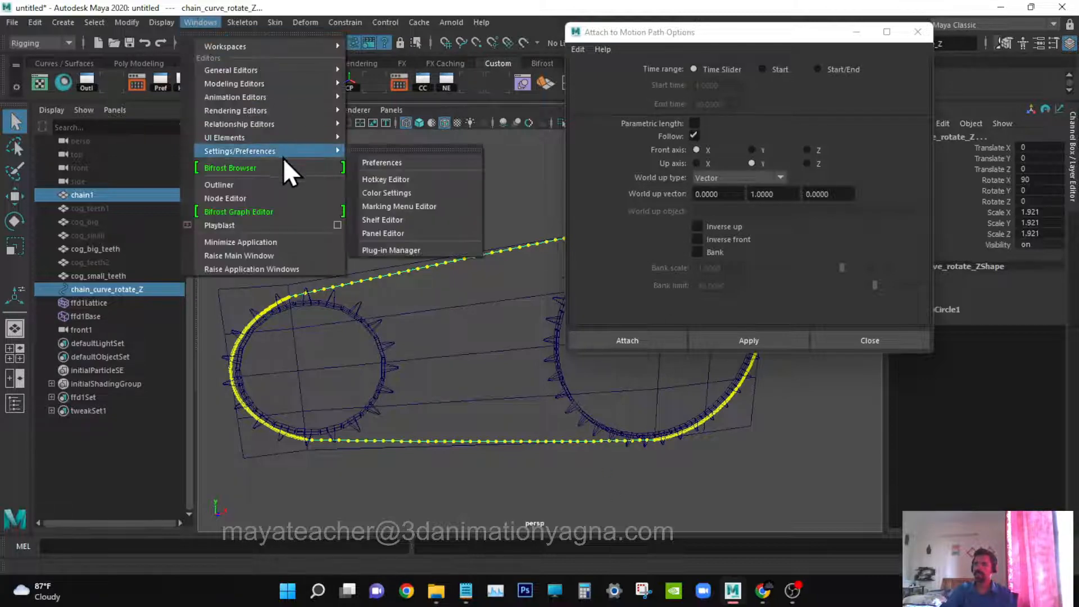
{"action": "left_click", "coordinate": [450, 163]}
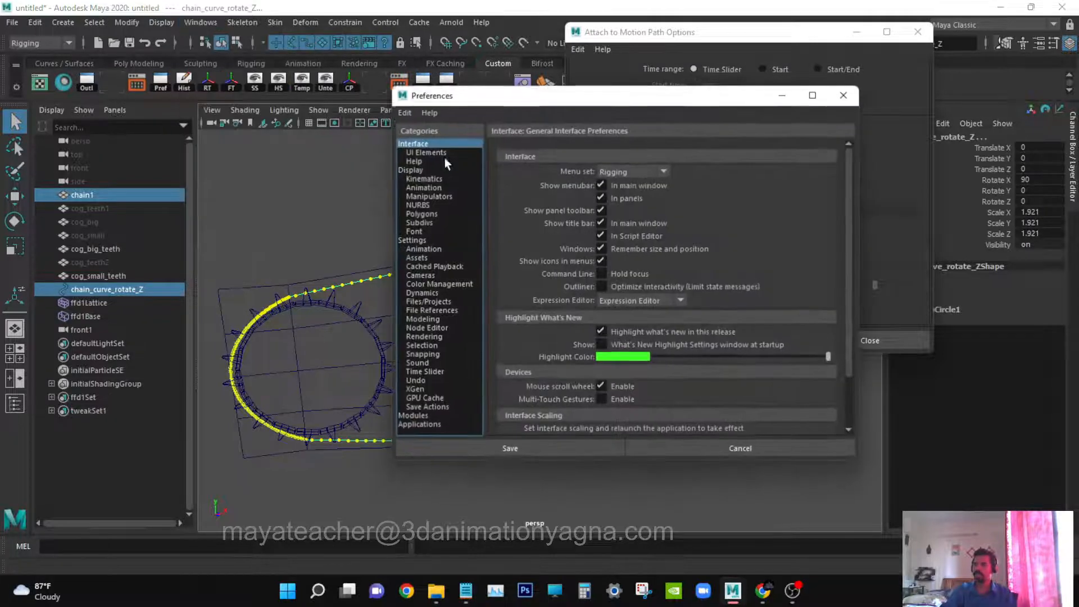
{"action": "left_click", "coordinate": [447, 153]}
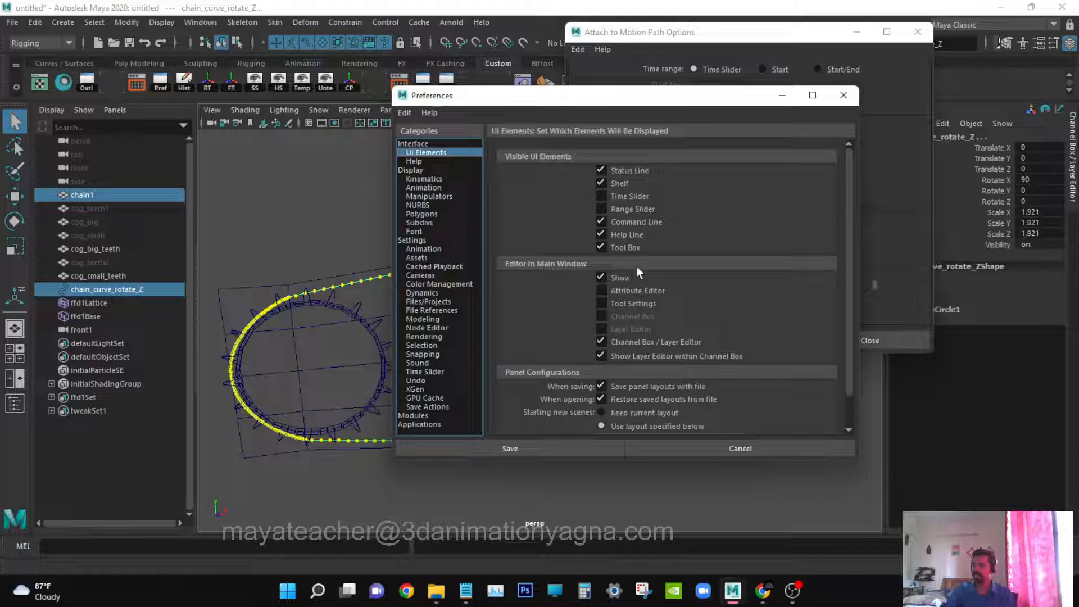
{"action": "left_click", "coordinate": [629, 208]}
{"action": "left_click", "coordinate": [625, 195]}
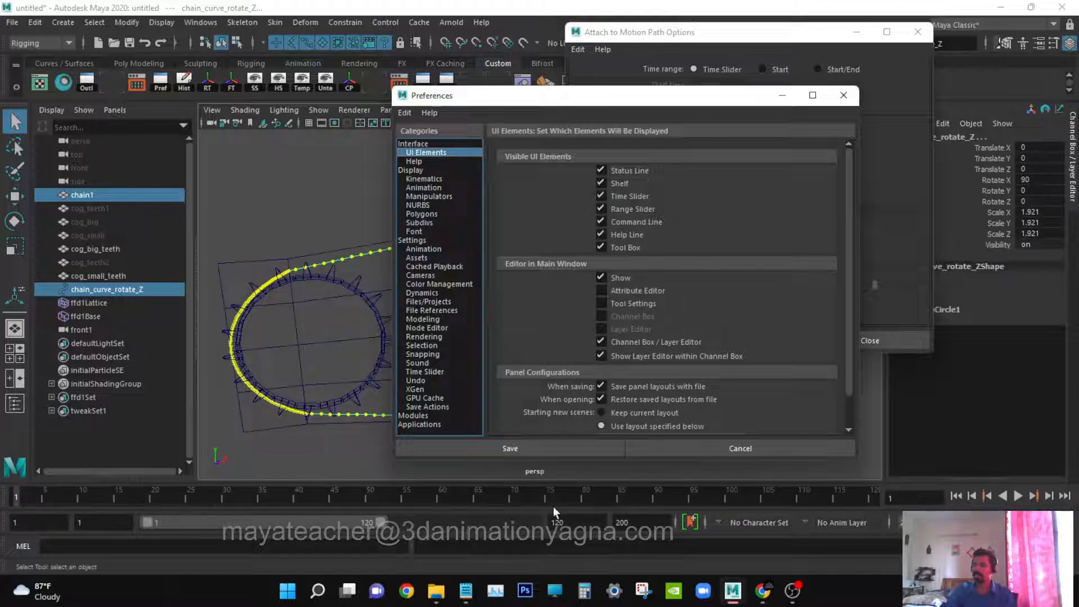
{"action": "left_click", "coordinate": [525, 449]}
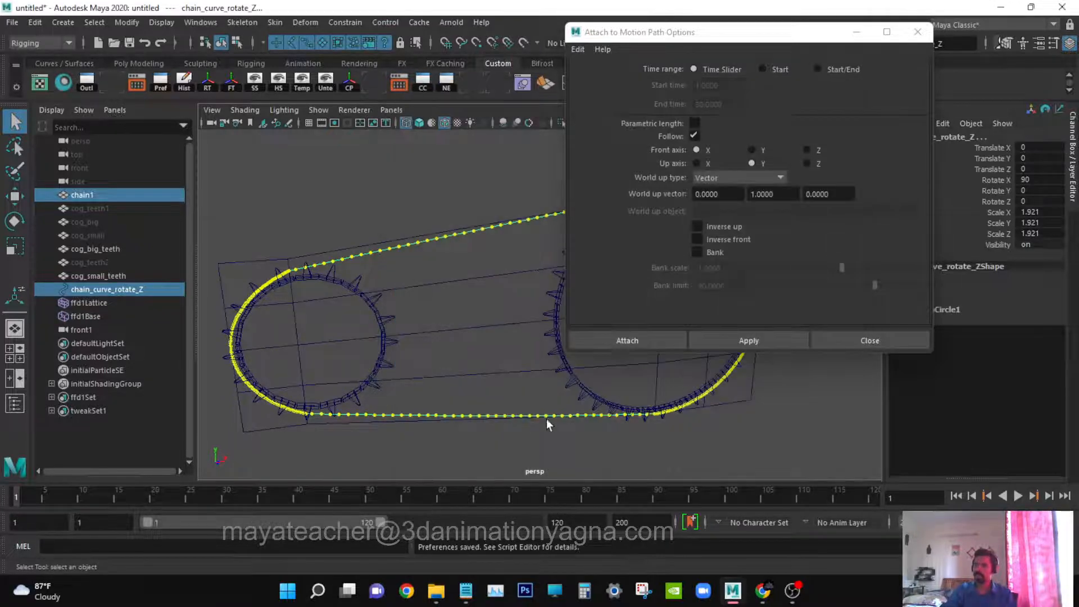
- Set both the playback end frame and the animation end frame to 50
{"action": "middle_click_drag", "start_coordinate": [550, 421], "coordinate": [576, 419], "text": "alt"}
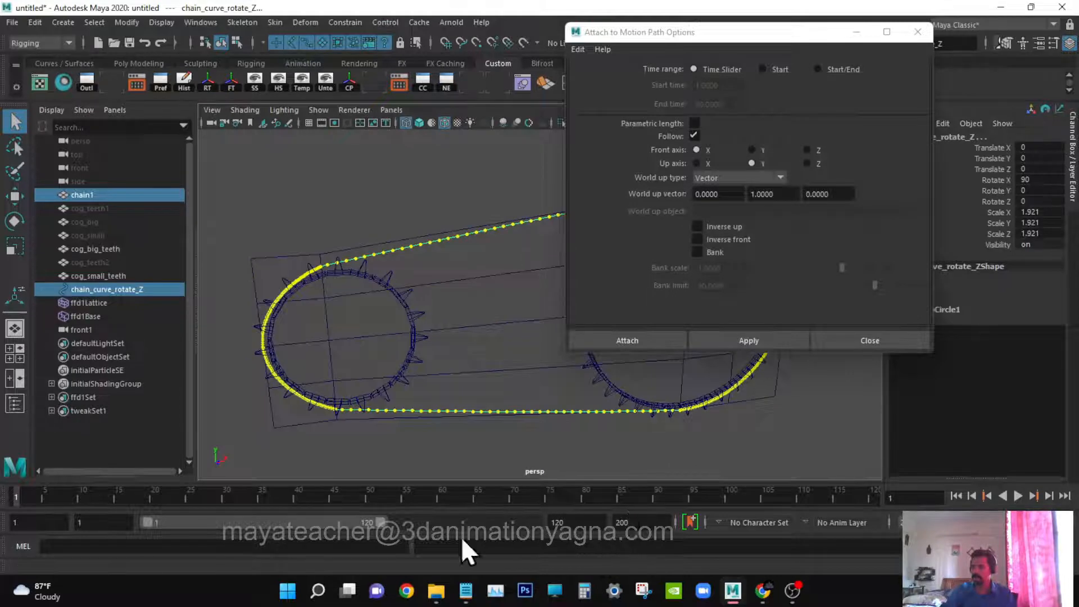
{"action": "double_click", "coordinate": [582, 523]}
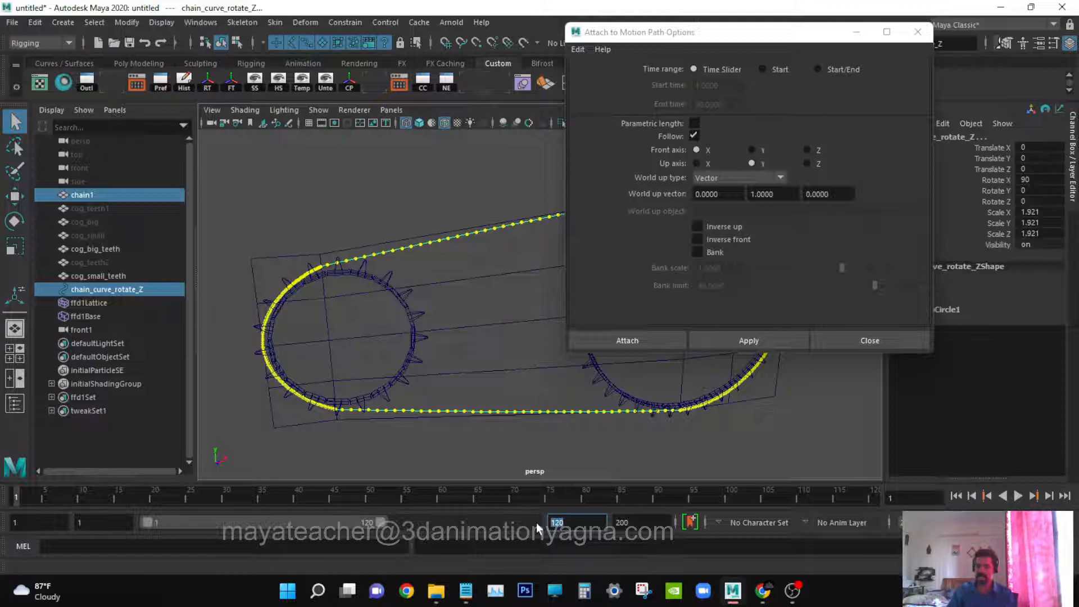
{"action": "type", "text": "50"}
{"action": "key", "text": "Return"}
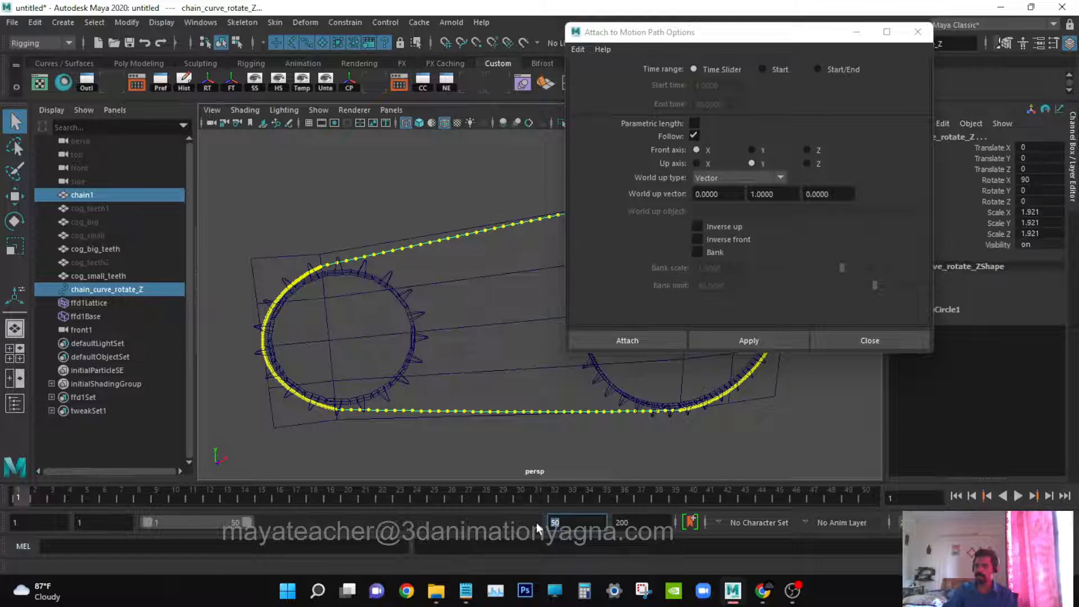
{"action": "key", "text": "Tab"}
{"action": "type", "text": "50"}
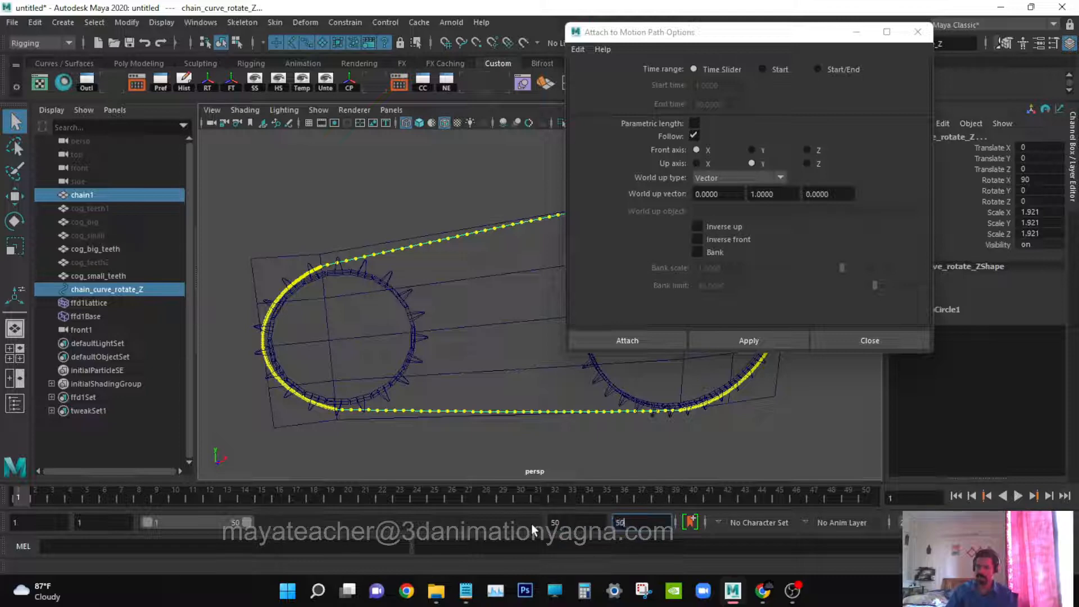
{"action": "key", "text": "Return"}
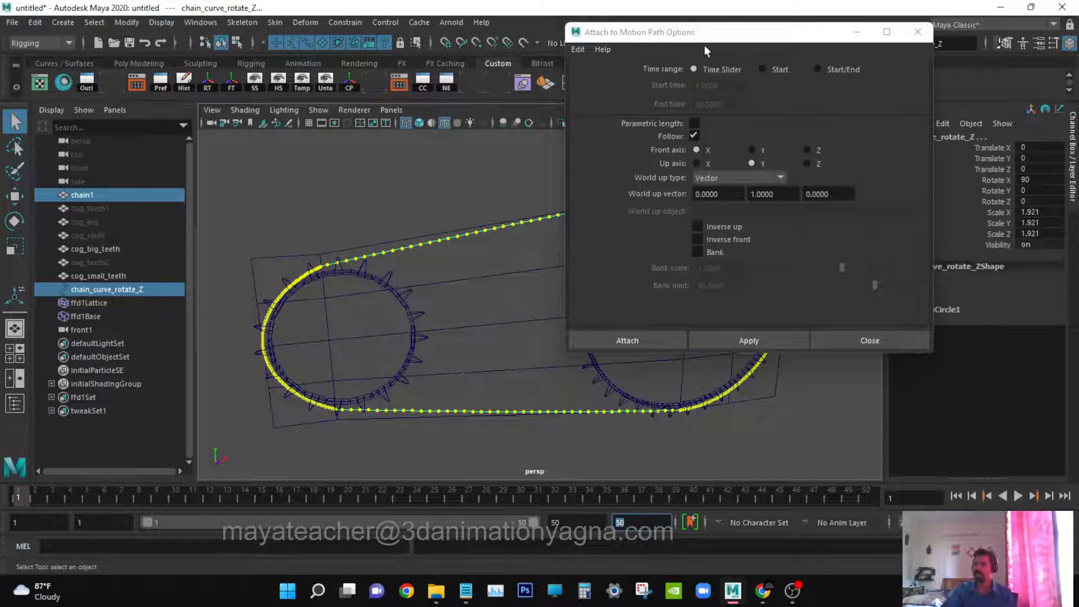
- Attach chain1 to chain_curve_rotate_Z as a motion path over the Time Slider range, with Follow on, front axis X and up axis Y
{"action": "left_click_drag", "start_coordinate": [708, 37], "coordinate": [692, 36]}
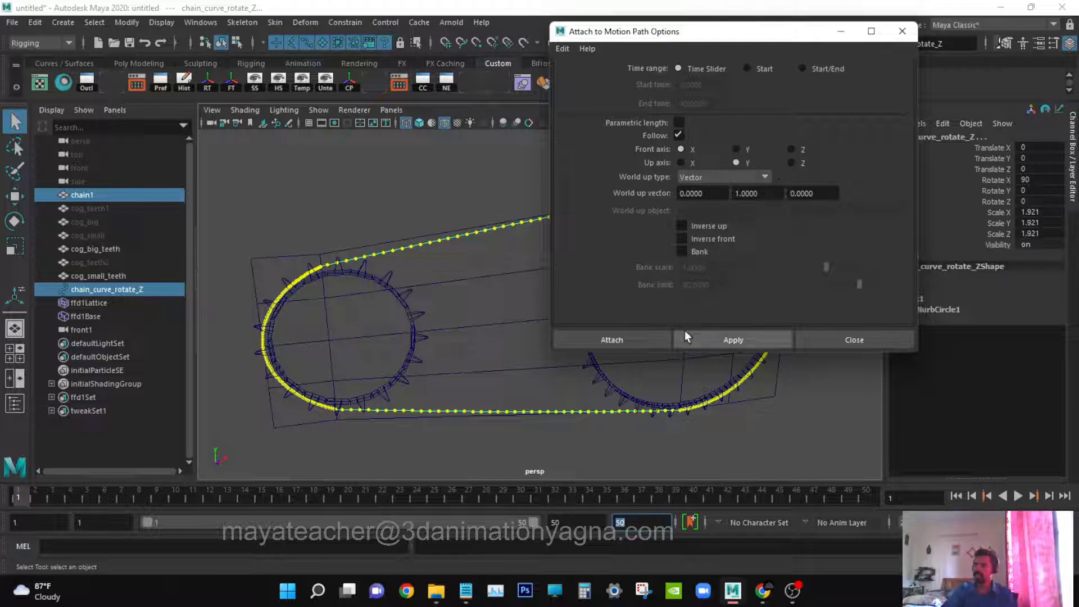
{"action": "left_click", "coordinate": [729, 338]}
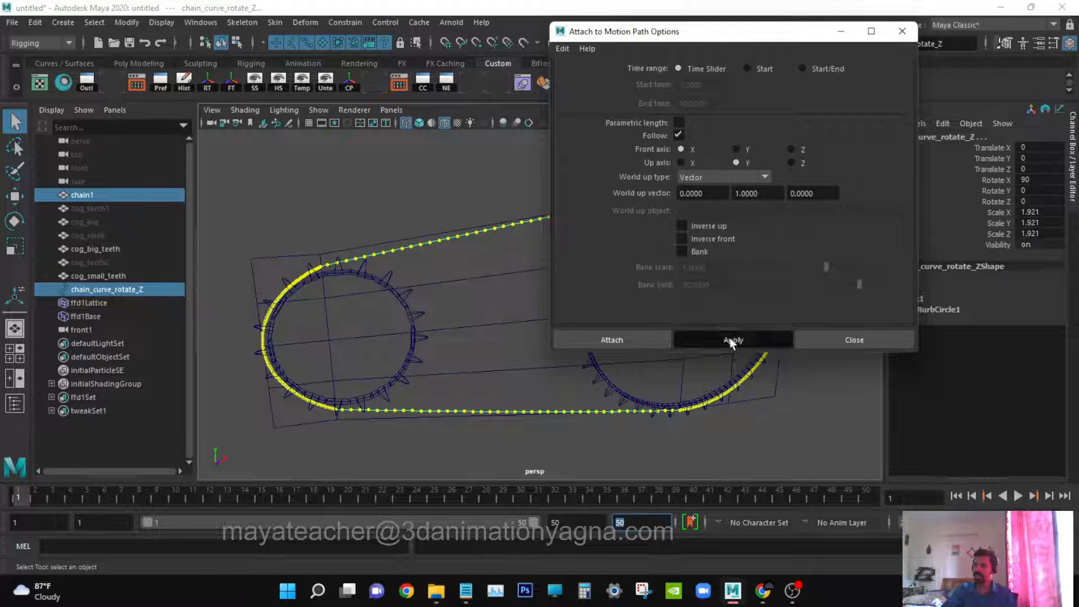
{"action": "left_click", "coordinate": [864, 336]}
- Scrub and play the timeline to check how chain1 travels and turns along the curve around the big cog
{"action": "left_click_drag", "start_coordinate": [789, 342], "coordinate": [748, 322], "text": "alt"}
{"action": "left_click_drag", "start_coordinate": [26, 491], "coordinate": [680, 446]}
{"action": "key", "text": "f"}
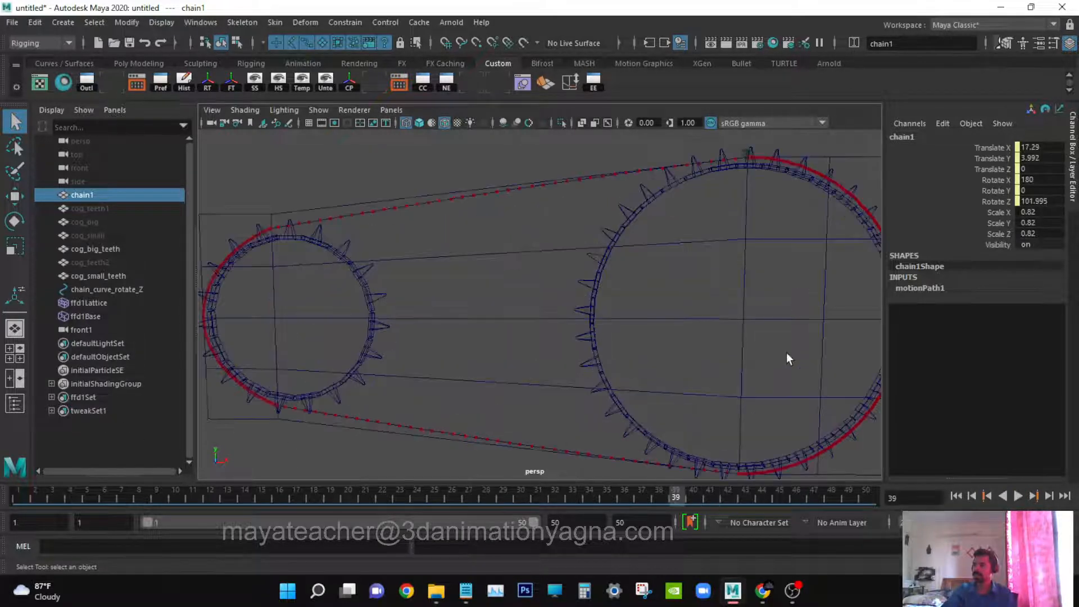
{"action": "middle_click_drag", "start_coordinate": [467, 372], "coordinate": [489, 371], "text": "alt"}
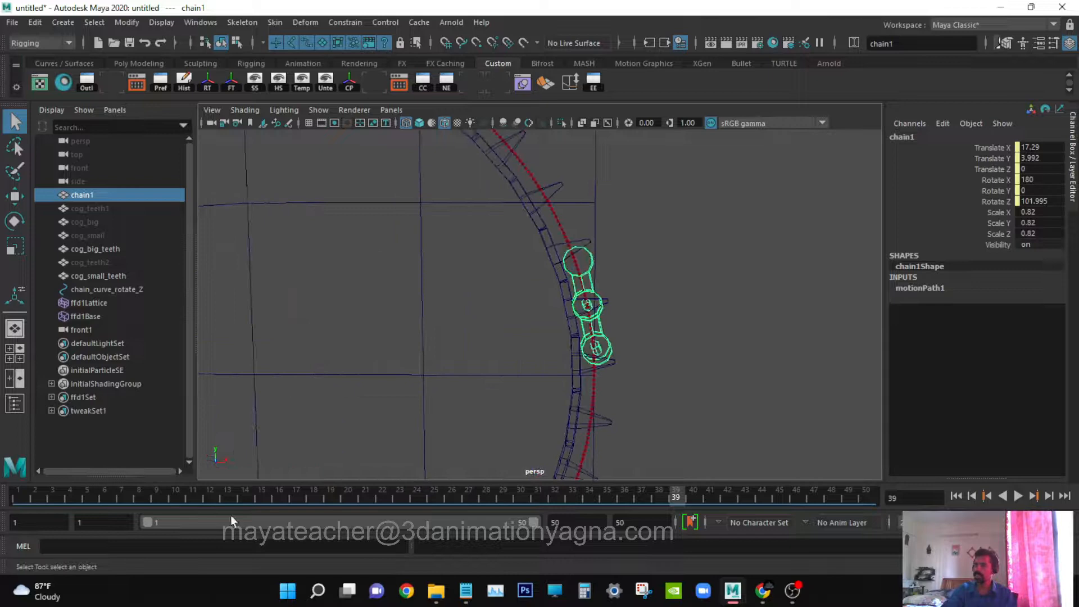
{"action": "left_click", "coordinate": [73, 494]}
{"action": "key", "text": "alt+v"}
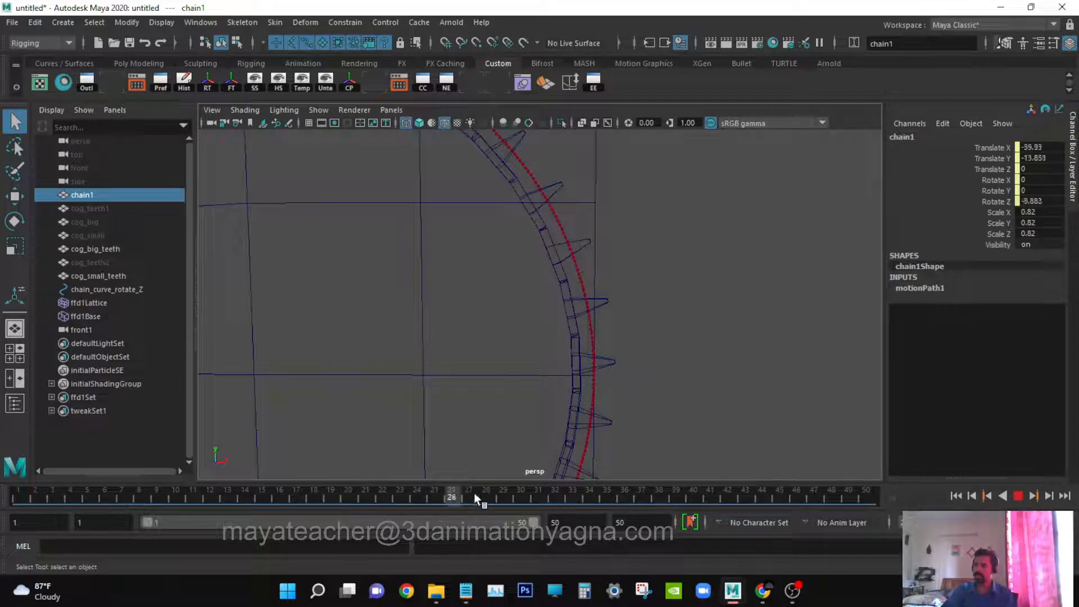
{"action": "key", "text": "alt+v"}
{"action": "scroll", "coordinate": [577, 366], "scroll_direction": "down", "scroll_amount": 6}
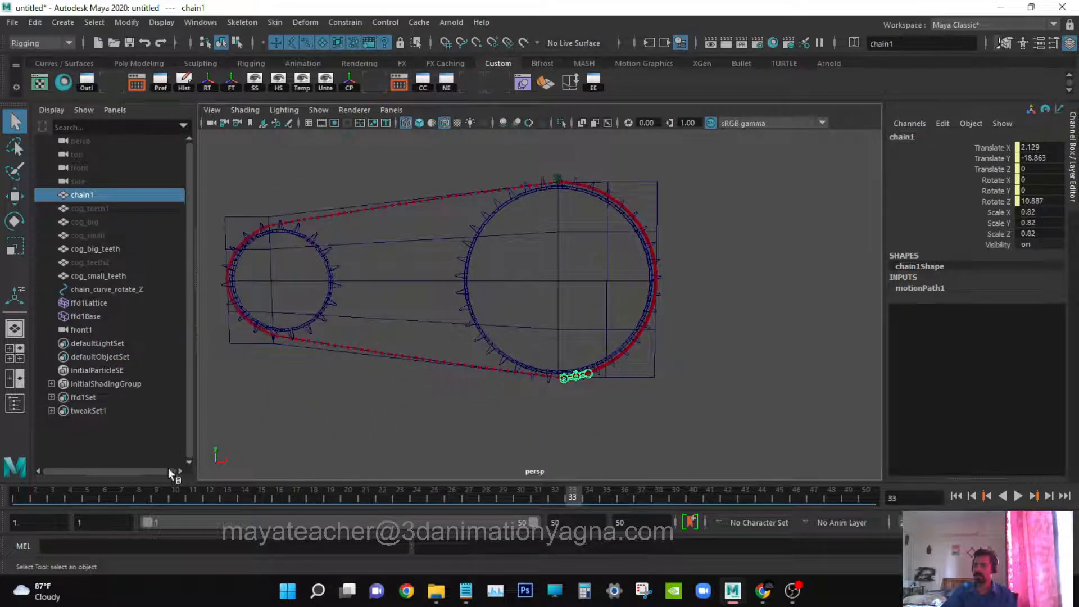
{"action": "scroll", "coordinate": [659, 357], "scroll_direction": "up", "scroll_amount": 8}
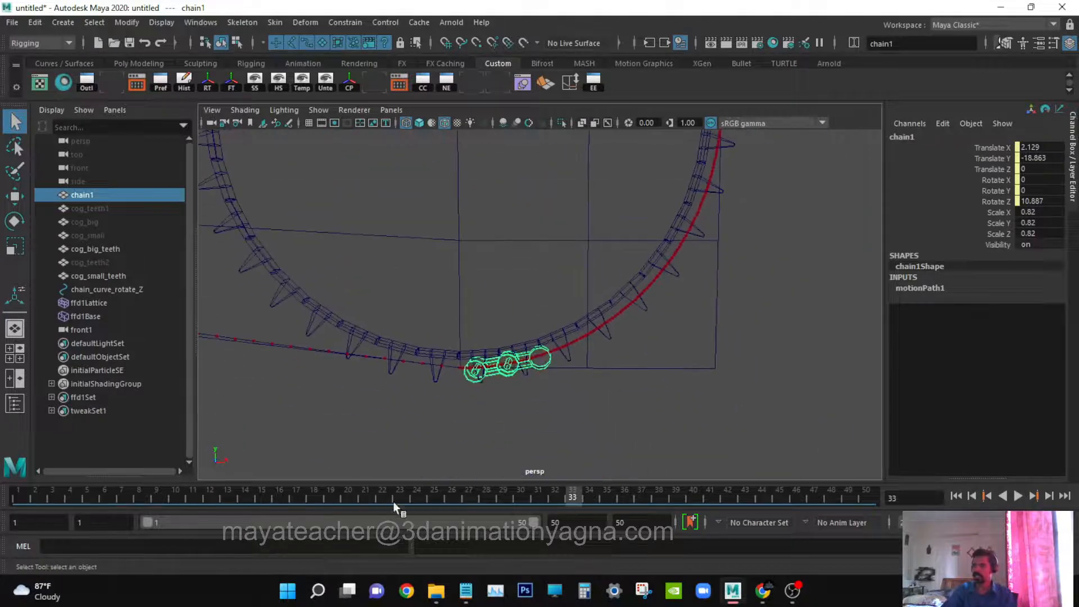
{"action": "mouse_move", "coordinate": [572, 495]}
{"action": "left_mouse_down"}
{"action": "mouse_move", "coordinate": [642, 486]}
{"action": "mouse_move", "coordinate": [596, 495]}
{"action": "left_mouse_up"}
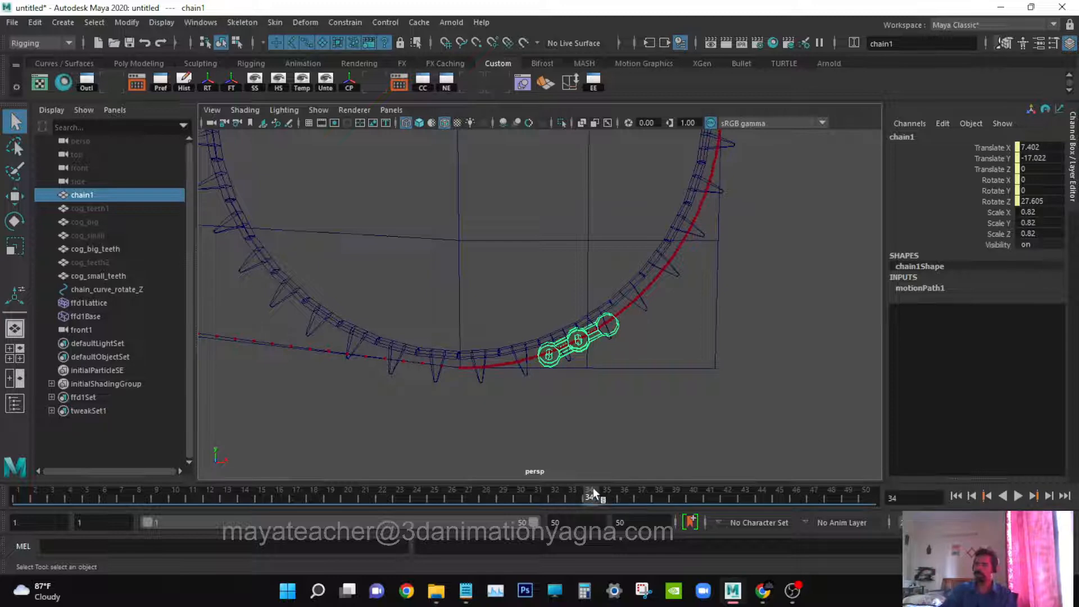
- Examine the placement of chain1 and the whole curve around both cogs at frame 34
{"action": "scroll", "coordinate": [660, 365], "scroll_direction": "down", "scroll_amount": 5}
{"action": "left_click_drag", "start_coordinate": [641, 348], "coordinate": [603, 329], "text": "alt"}
{"action": "middle_click_drag", "start_coordinate": [603, 328], "coordinate": [666, 375], "text": "alt"}
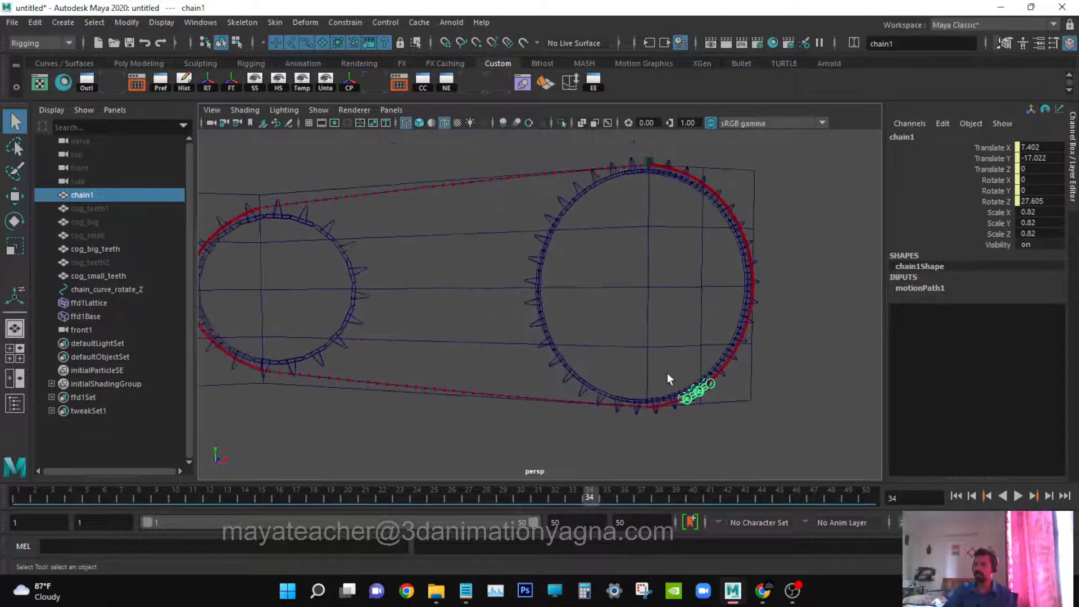
{"action": "right_click_drag", "start_coordinate": [667, 374], "coordinate": [596, 388], "text": "alt"}
{"action": "left_click_drag", "start_coordinate": [596, 387], "coordinate": [591, 313], "text": "alt"}
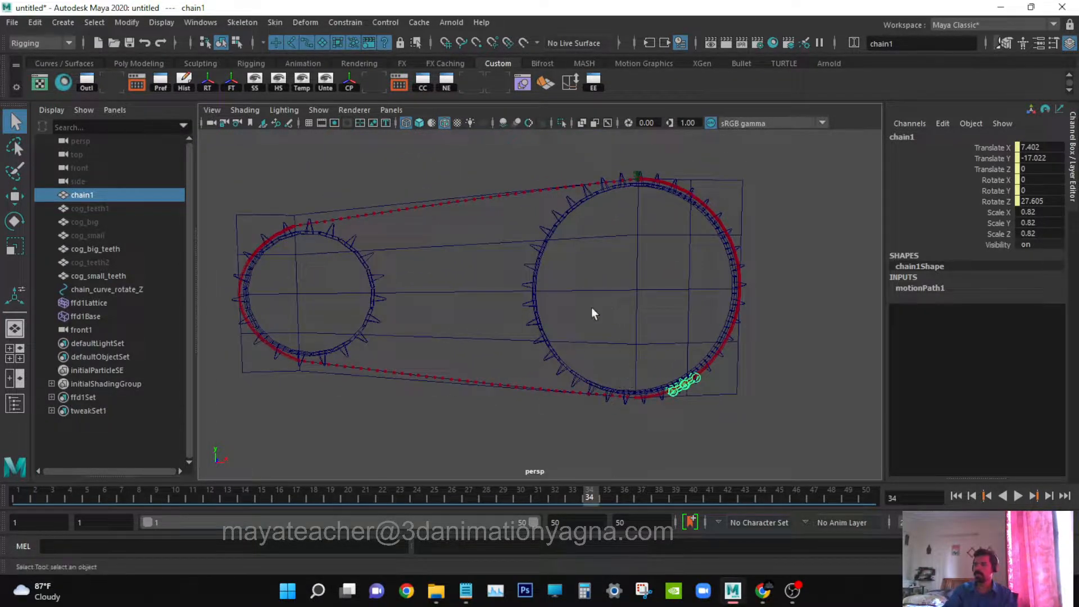
{"action": "middle_click_drag", "start_coordinate": [715, 372], "coordinate": [767, 379], "text": "alt"}
{"action": "mouse_move", "coordinate": [717, 390]}
{"action": "left_mouse_down", "text": "alt"}
{"action": "mouse_move", "coordinate": [710, 379]}
{"action": "mouse_move", "coordinate": [713, 393]}
{"action": "left_mouse_up", "text": "alt"}
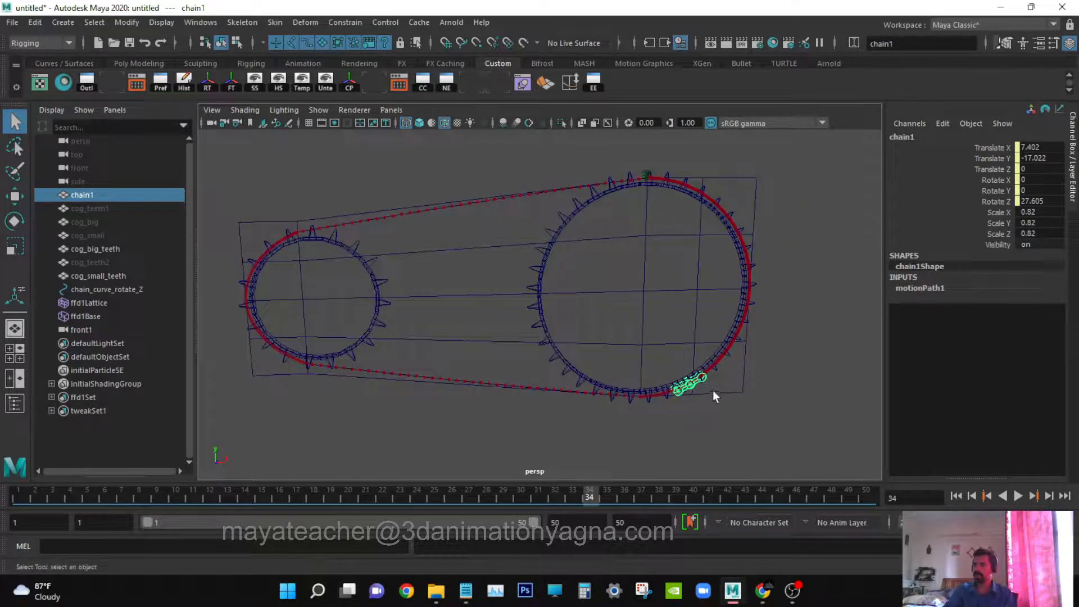
{"action": "middle_click_drag", "start_coordinate": [552, 380], "coordinate": [574, 378], "text": "alt"}
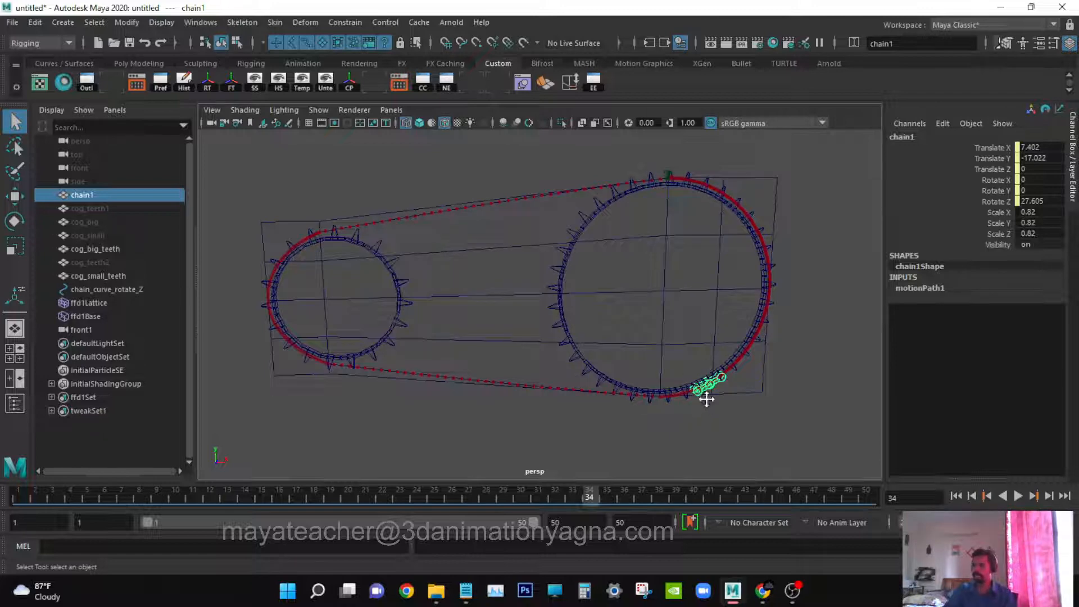
{"action": "middle_click_drag", "start_coordinate": [706, 399], "coordinate": [709, 402], "text": "alt"}
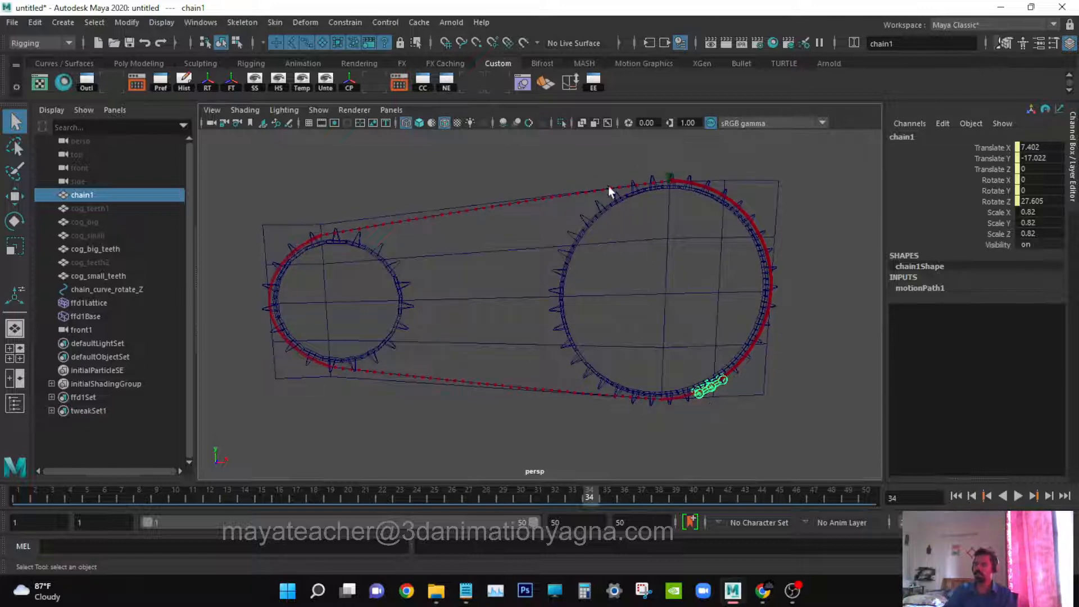
{"action": "left_click_drag", "start_coordinate": [572, 360], "coordinate": [580, 359], "text": "alt"}
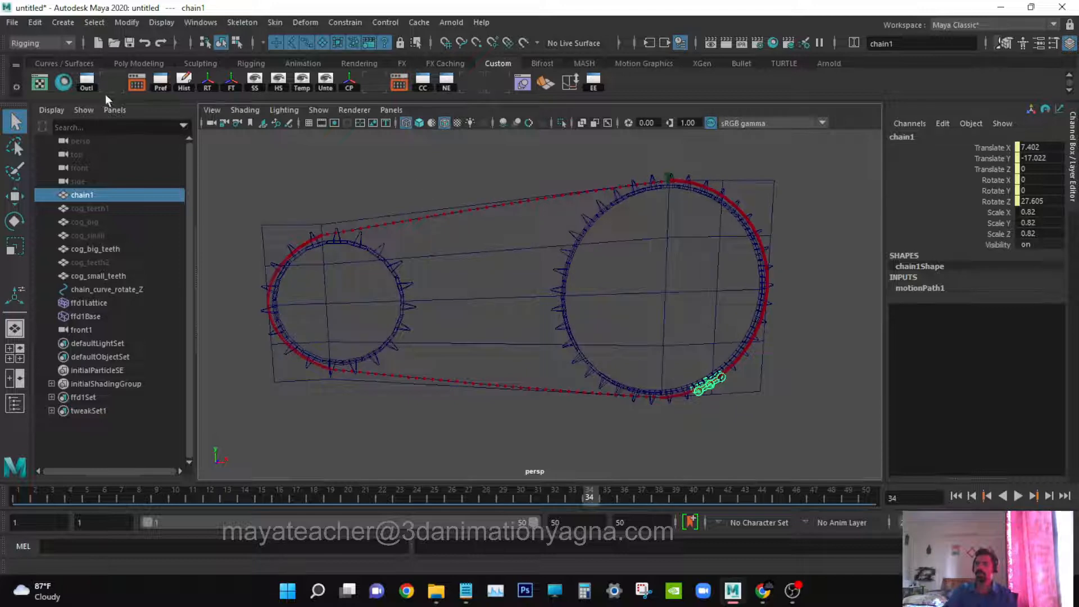
- Switch to the Animation menu set and open the Create Animation Snapshot options for chain1
{"action": "left_click", "coordinate": [32, 44]}
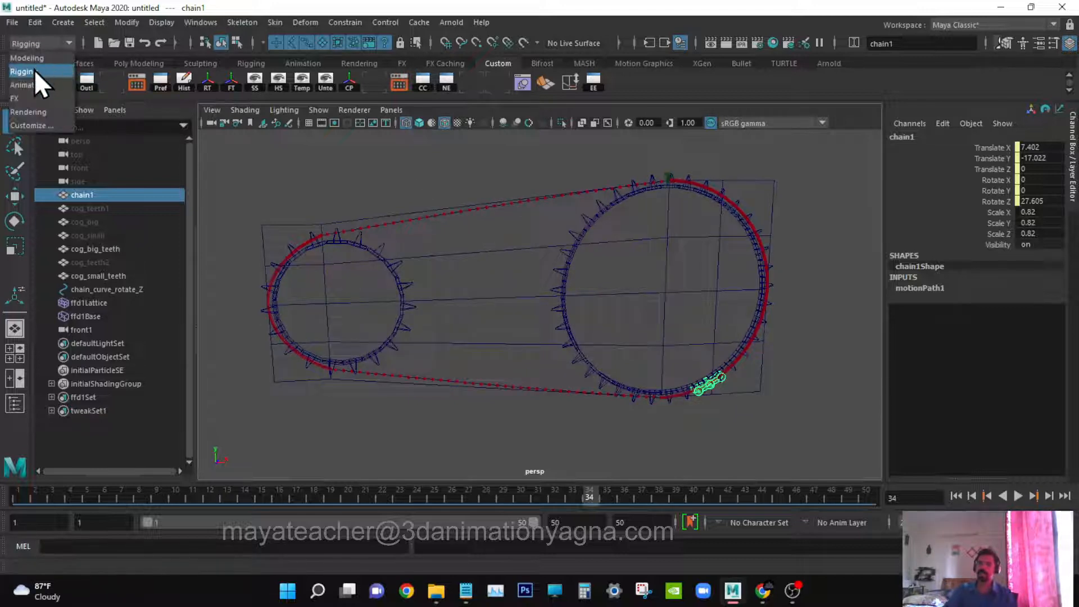
{"action": "left_click", "coordinate": [35, 69]}
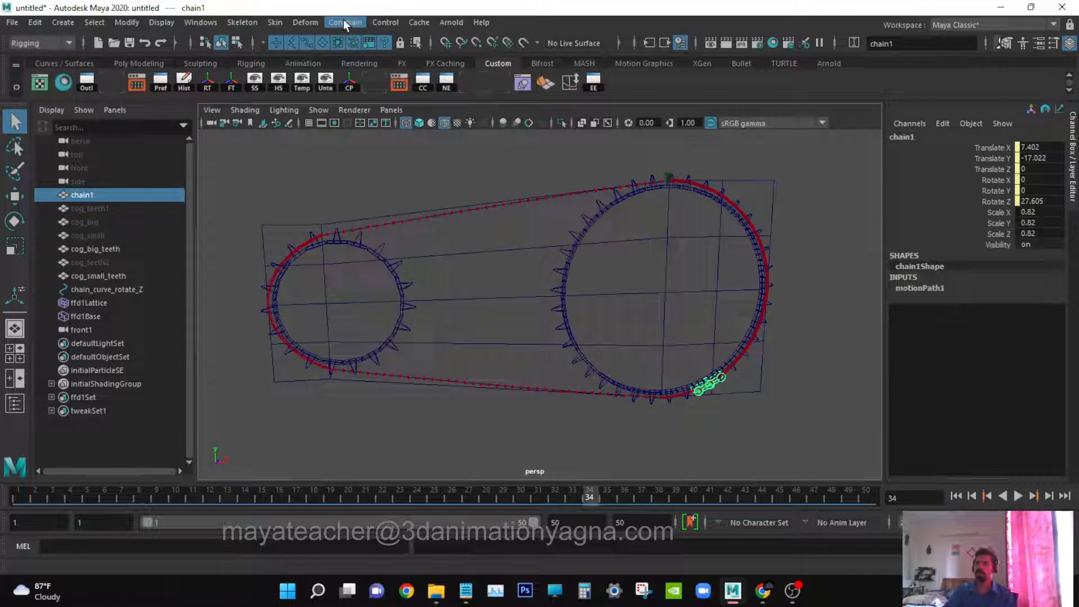
{"action": "left_click", "coordinate": [35, 44]}
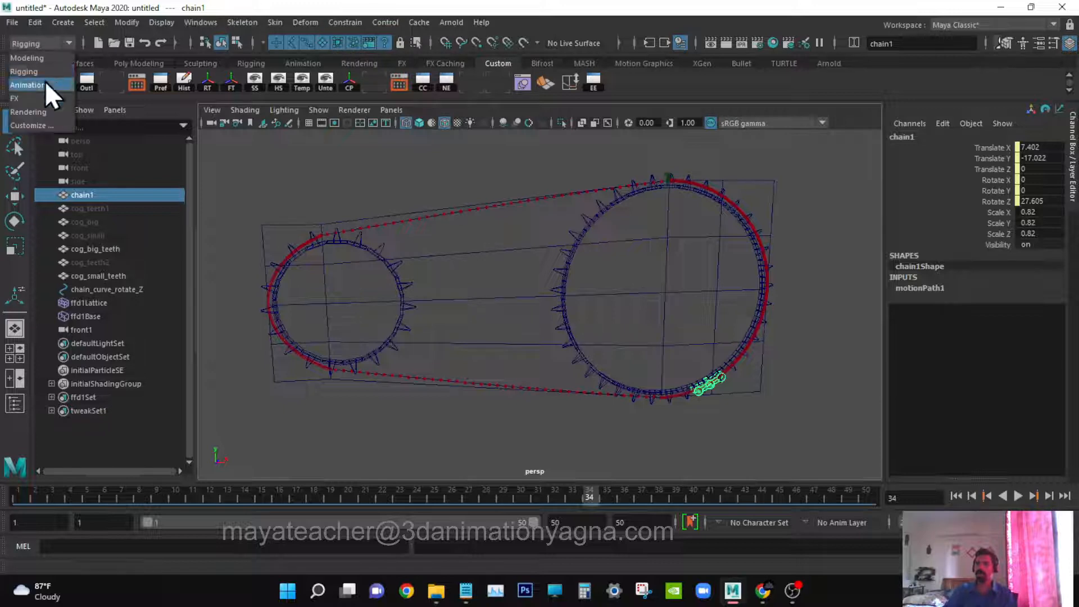
{"action": "left_click", "coordinate": [46, 84]}
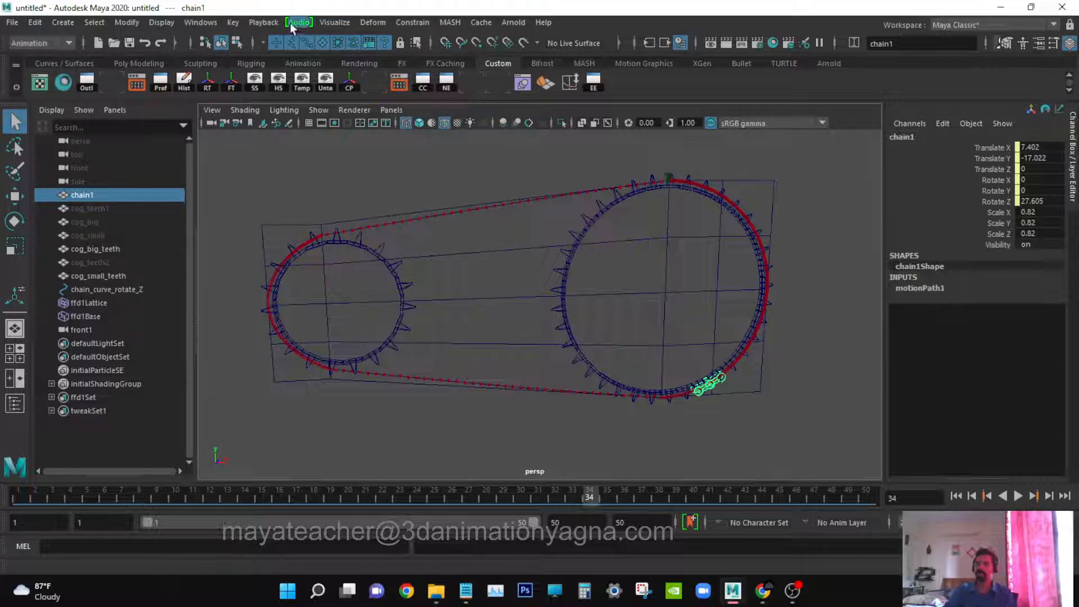
{"action": "left_click", "coordinate": [339, 22]}
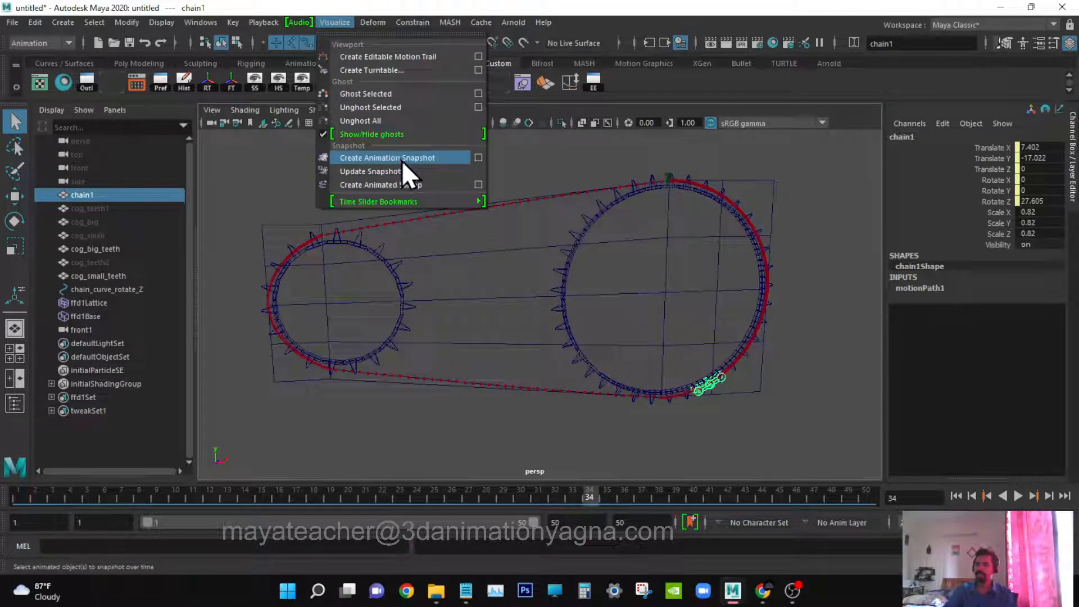
{"action": "left_click", "coordinate": [480, 157]}
- Move the Animation Snapshot options window clear of the cogs and expand the perspective view to a single pane without the Outliner
{"action": "scroll", "coordinate": [513, 380], "scroll_direction": "down", "scroll_amount": 3}
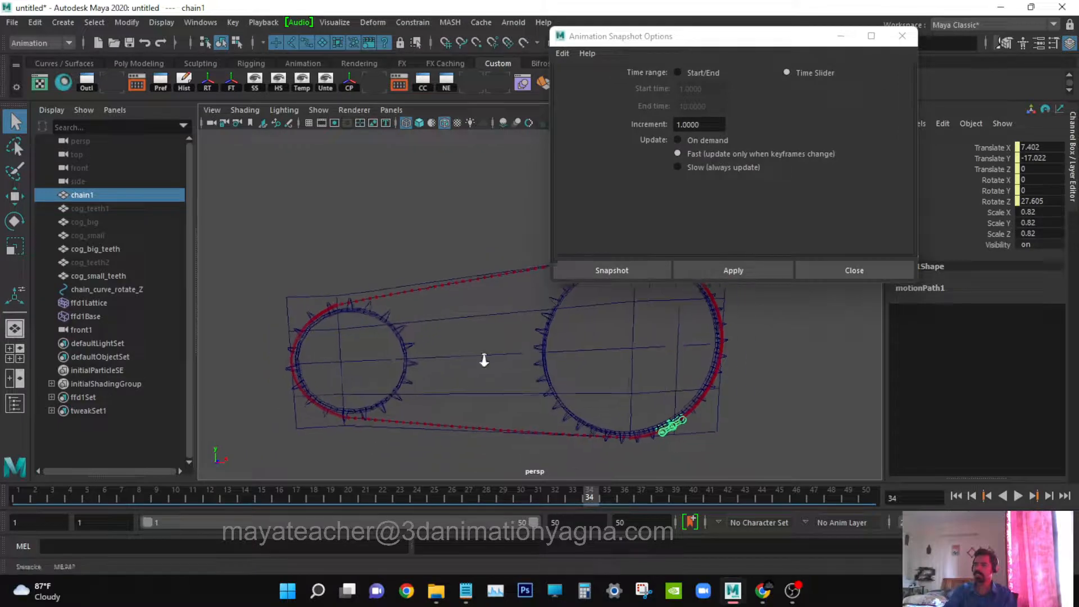
{"action": "right_click_drag", "start_coordinate": [483, 361], "coordinate": [478, 351], "text": "alt"}
{"action": "middle_click_drag", "start_coordinate": [479, 352], "coordinate": [477, 373], "text": "alt"}
{"action": "left_click_drag", "start_coordinate": [477, 373], "coordinate": [465, 359], "text": "alt"}
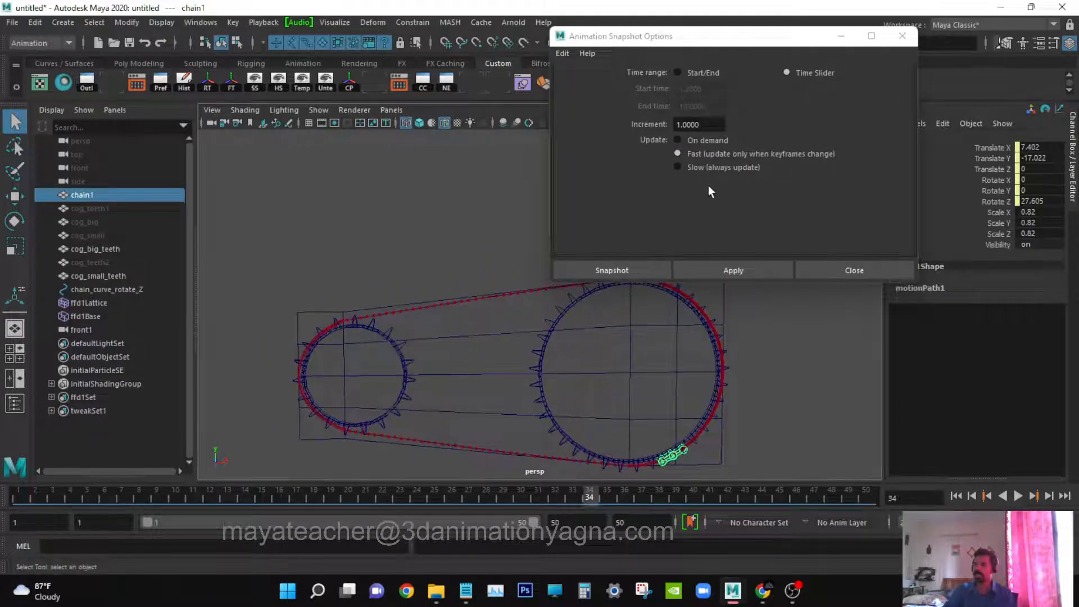
{"action": "left_click_drag", "start_coordinate": [701, 29], "coordinate": [241, 79]}
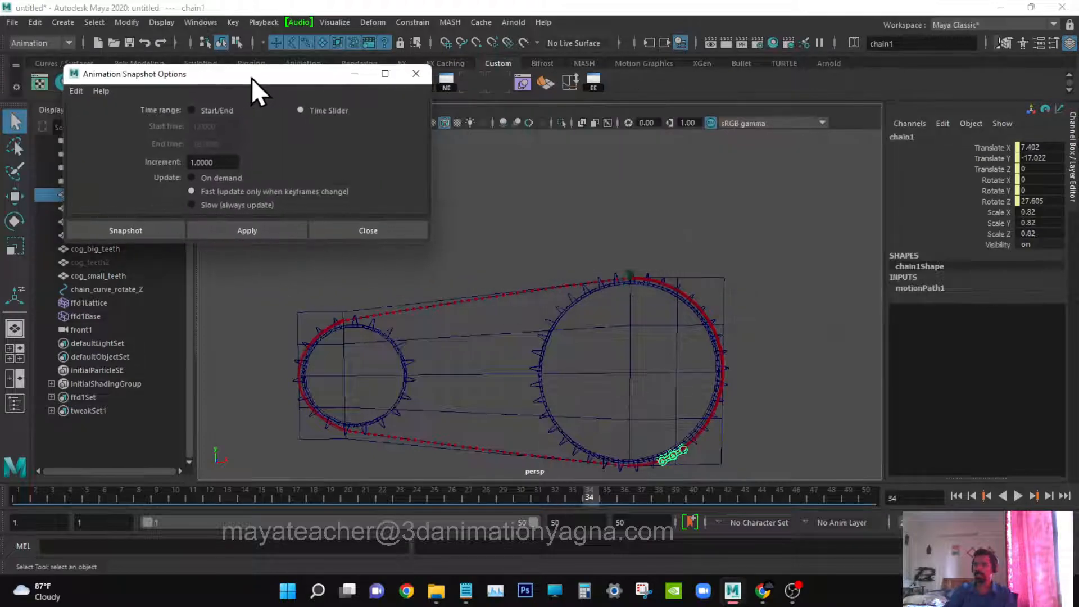
{"action": "key", "text": "space"}
{"action": "middle_click_drag", "start_coordinate": [570, 286], "coordinate": [580, 264], "text": "alt"}
{"action": "right_click_drag", "start_coordinate": [581, 265], "coordinate": [534, 299], "text": "alt"}
{"action": "middle_click_drag", "start_coordinate": [535, 297], "coordinate": [537, 294], "text": "alt"}
{"action": "right_click_drag", "start_coordinate": [538, 294], "coordinate": [522, 301], "text": "alt"}
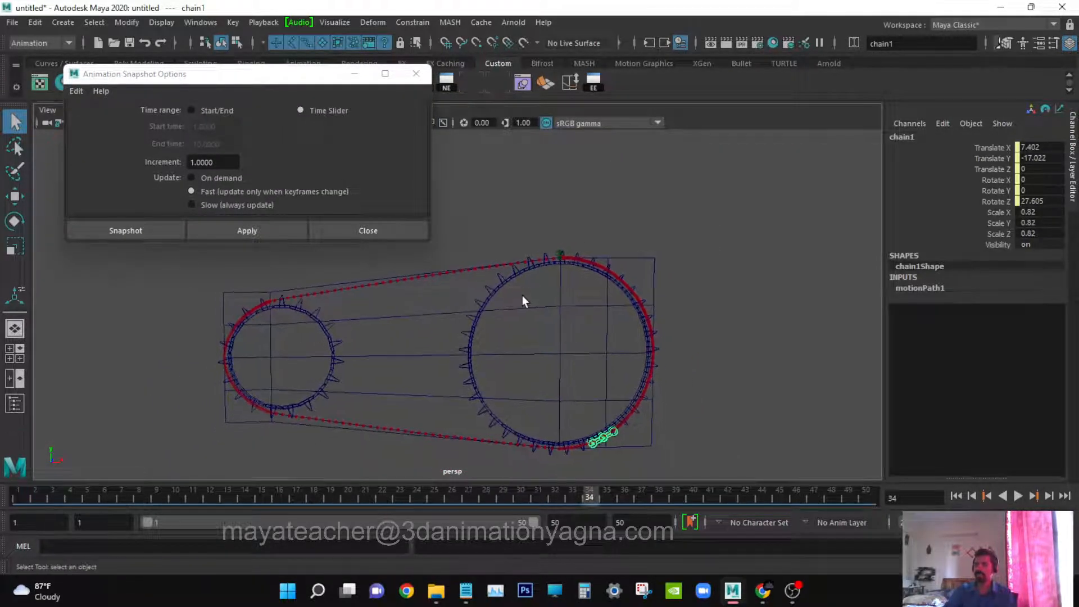
{"action": "middle_click_drag", "start_coordinate": [482, 282], "coordinate": [486, 296], "text": "alt"}
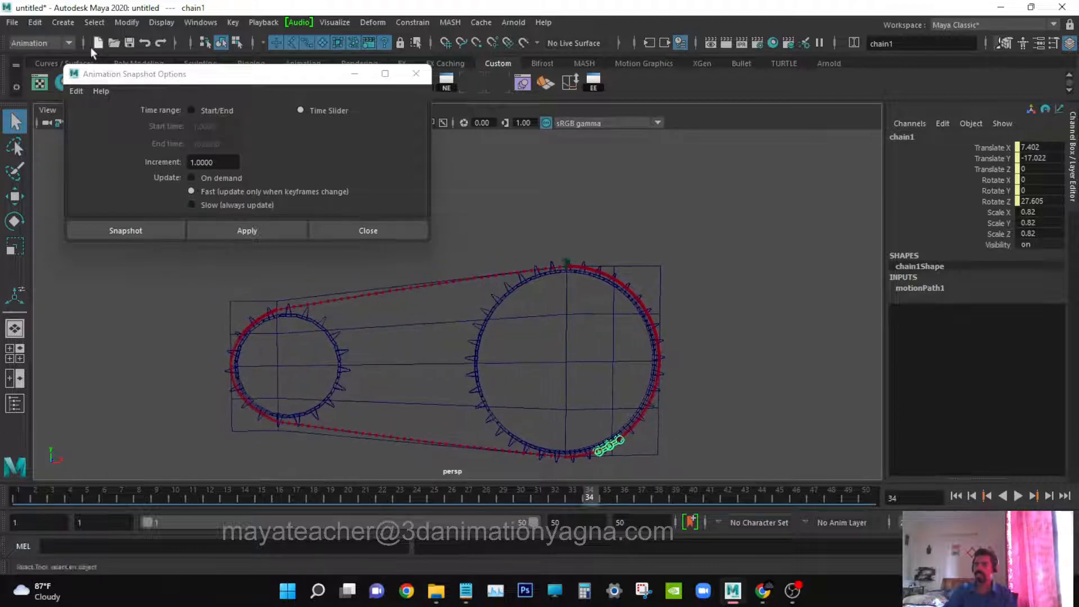
- Open the Graph Editor for chain1 and widen its window to show the motionPath1 U Value curve
{"action": "left_click", "coordinate": [207, 25]}
{"action": "mouse_move", "coordinate": [247, 98]}
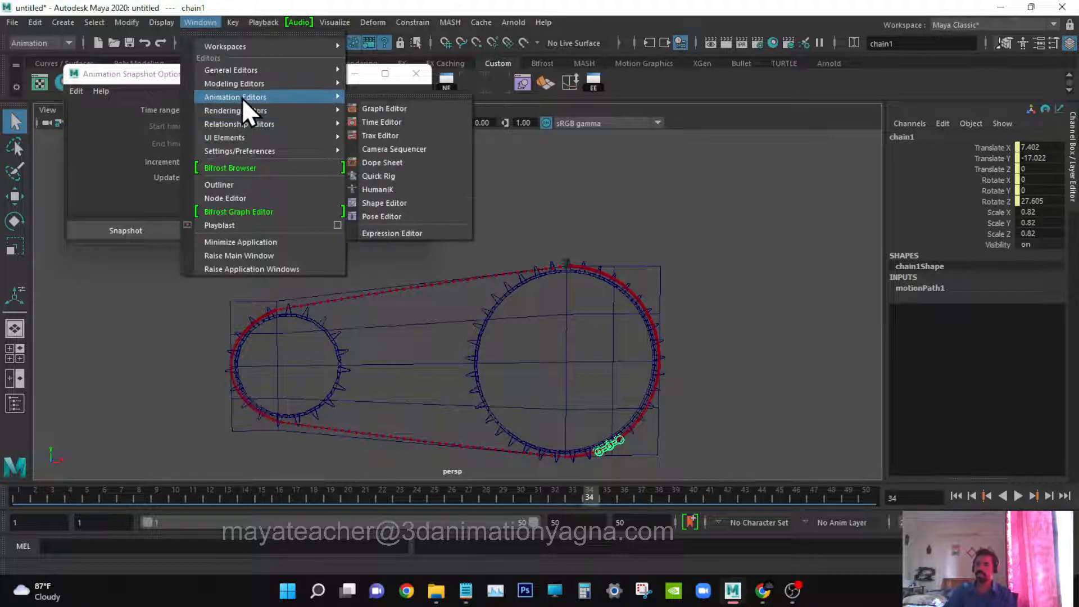
{"action": "left_click", "coordinate": [383, 107]}
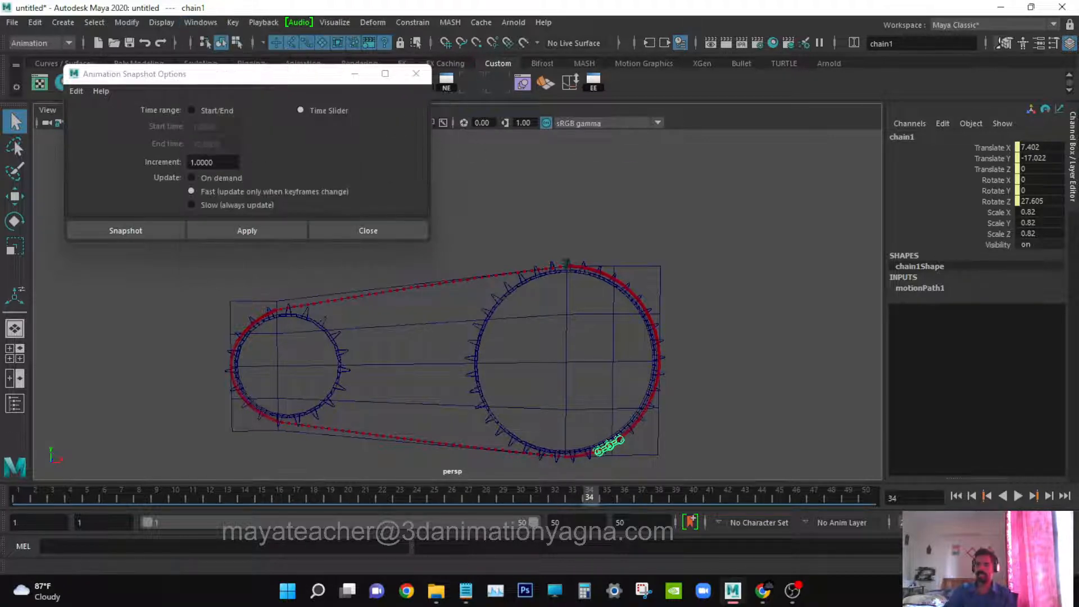
{"action": "mouse_move", "coordinate": [679, 51]}
{"action": "left_mouse_down"}
{"action": "mouse_move", "coordinate": [658, 42]}
{"action": "mouse_move", "coordinate": [670, 75]}
{"action": "mouse_move", "coordinate": [672, 36]}
{"action": "left_mouse_up"}
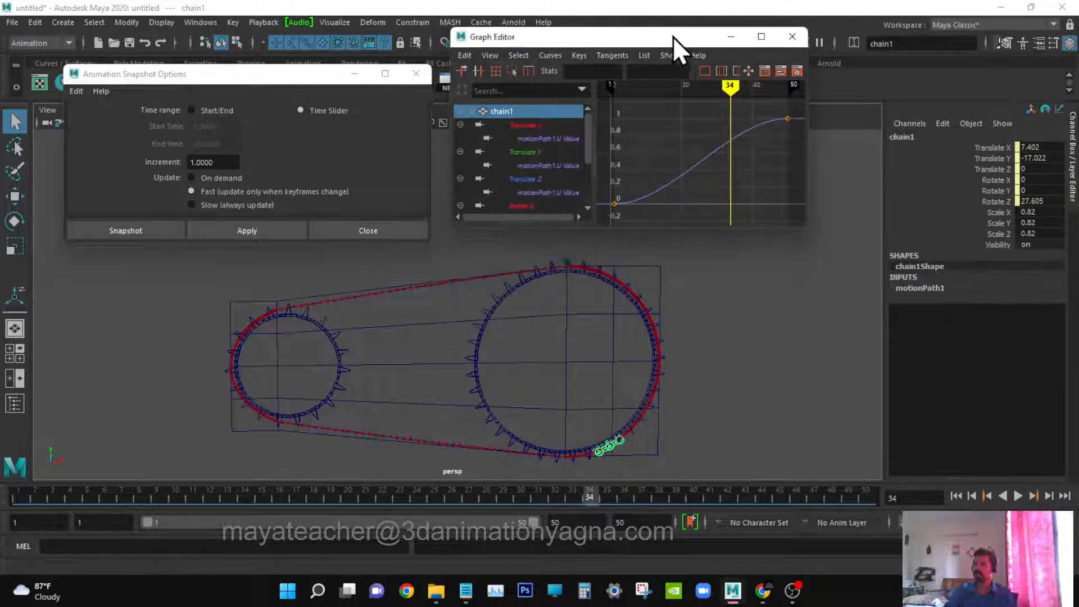
{"action": "left_click_drag", "start_coordinate": [809, 91], "coordinate": [965, 91]}
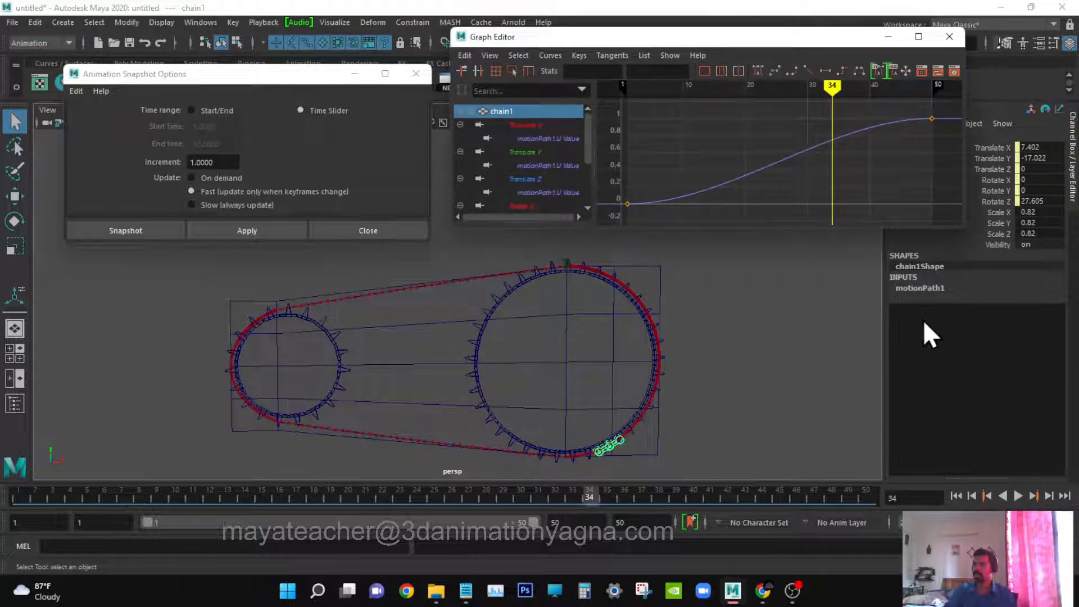
{"action": "left_click_drag", "start_coordinate": [884, 310], "coordinate": [893, 310]}
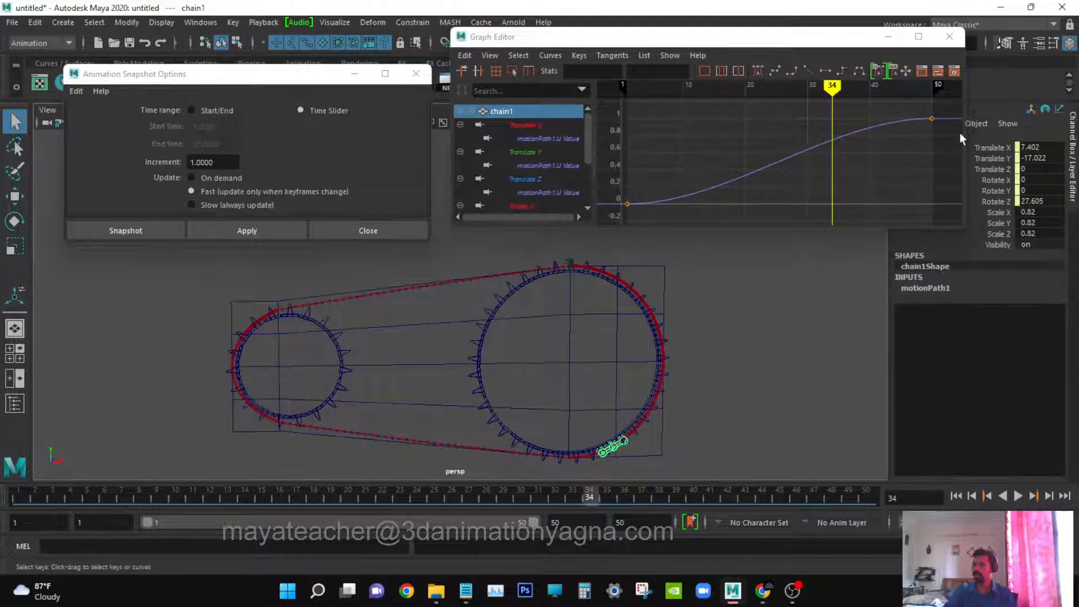
{"action": "right_click_drag", "start_coordinate": [903, 134], "coordinate": [894, 137], "text": "alt"}
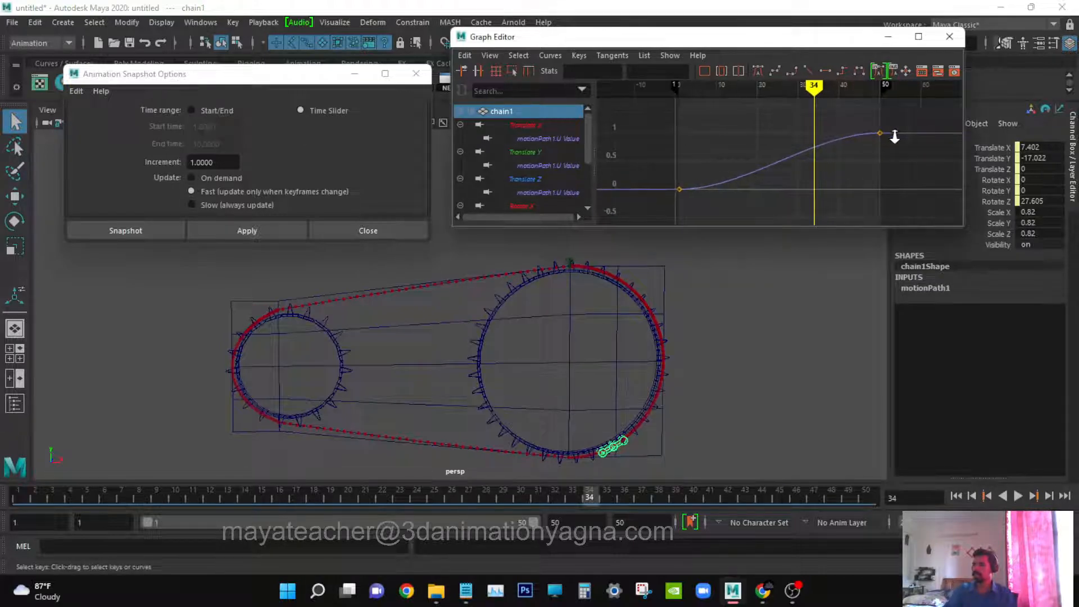
- Set the tangents of all keys on chain1's motionPath1 U Value curve to Linear
{"action": "middle_click_drag", "start_coordinate": [894, 136], "coordinate": [871, 153], "text": "alt"}
{"action": "left_click_drag", "start_coordinate": [780, 139], "coordinate": [801, 189]}
{"action": "left_click", "coordinate": [622, 56]}
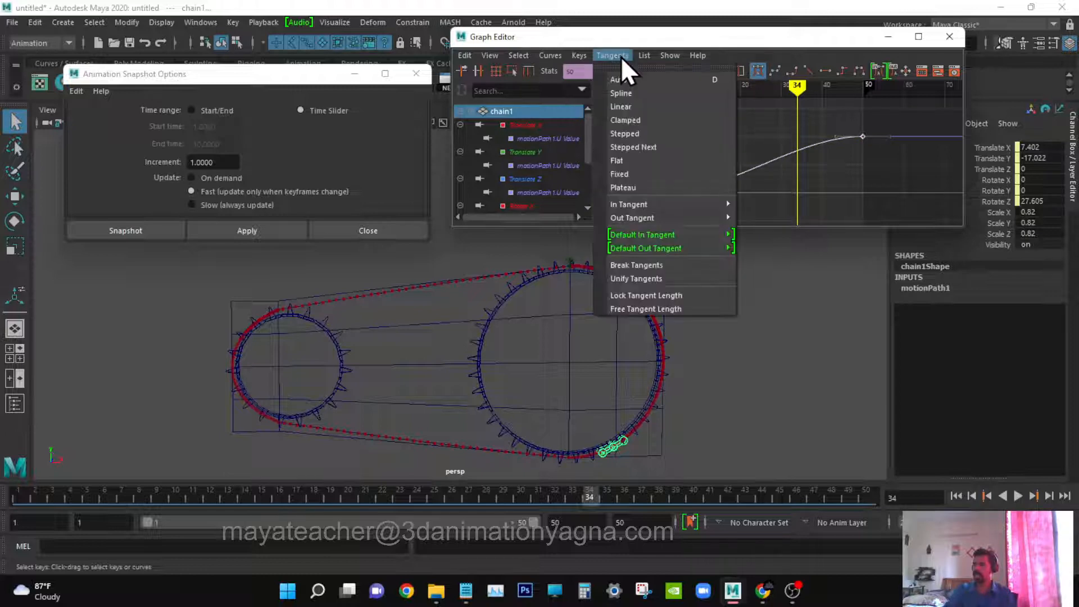
{"action": "left_click", "coordinate": [632, 103]}
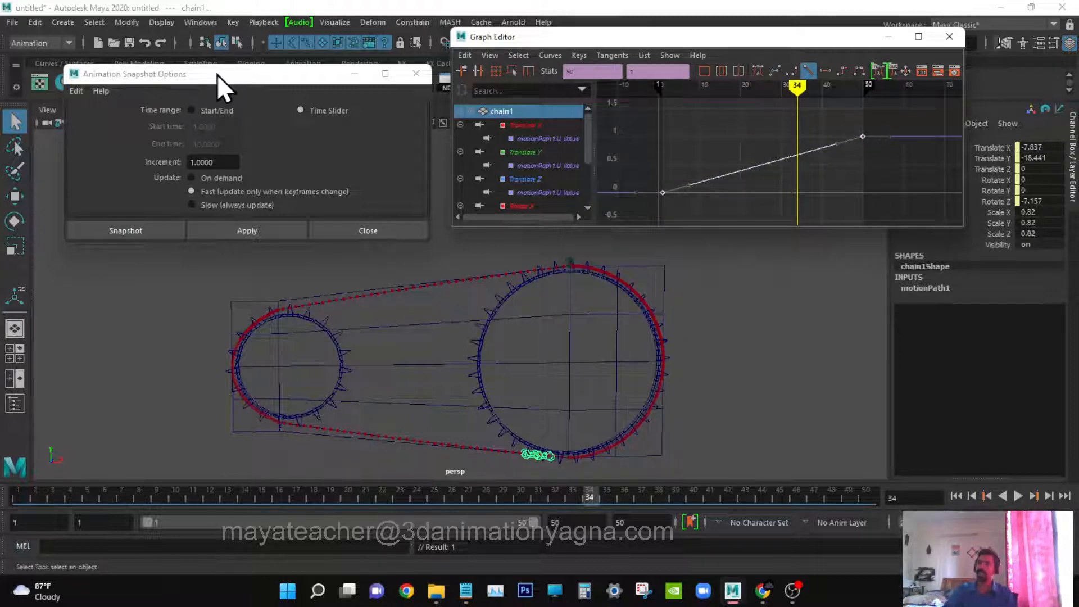
- Change the snapshot time range to Start/End with an end time of 50
{"action": "left_click_drag", "start_coordinate": [217, 74], "coordinate": [211, 44]}
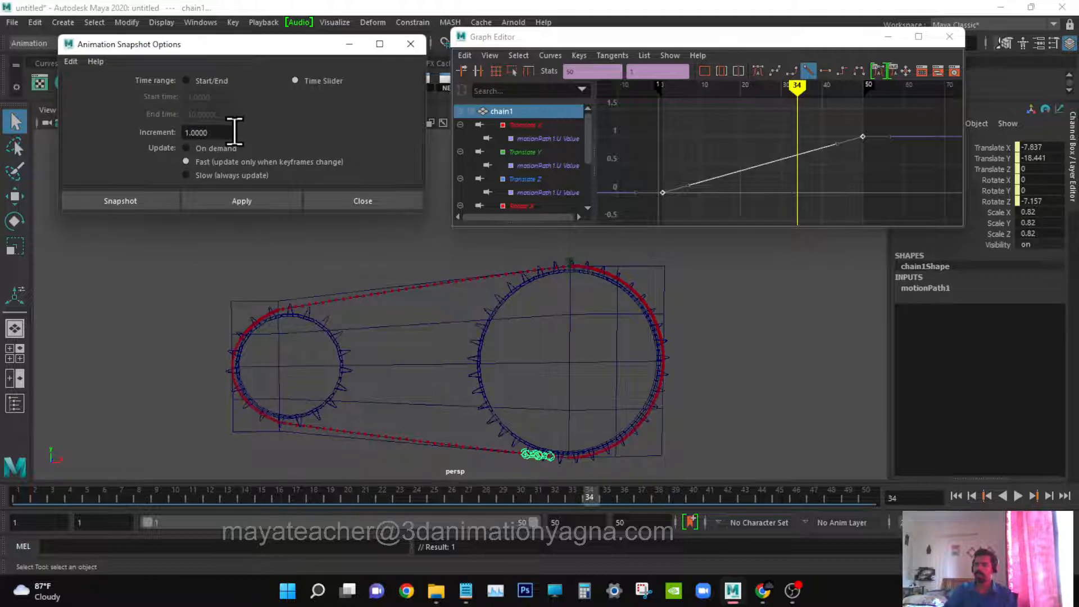
{"action": "left_click", "coordinate": [210, 79]}
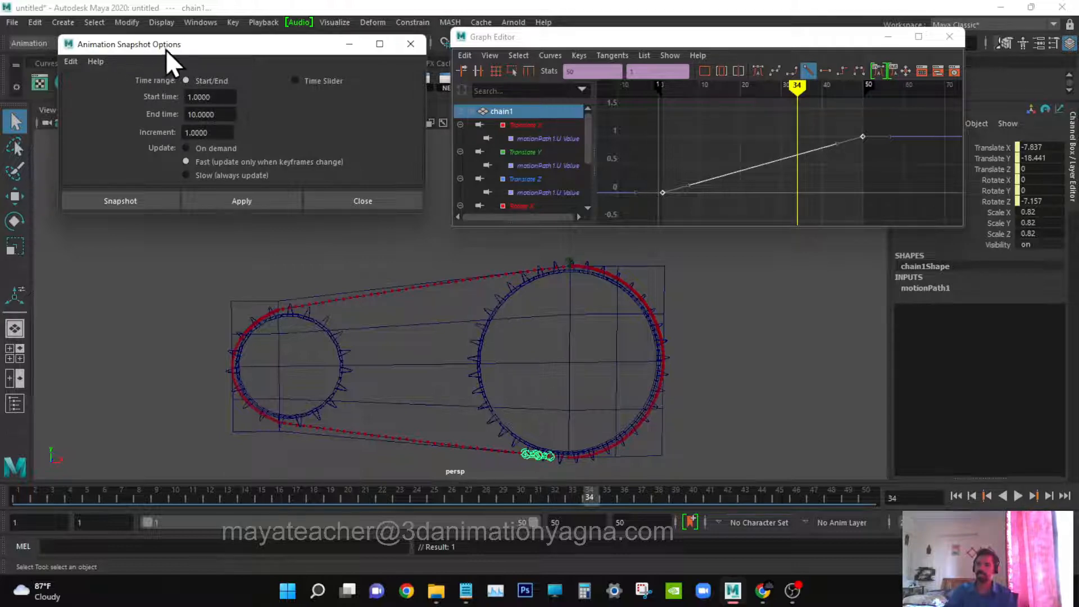
{"action": "left_click_drag", "start_coordinate": [218, 114], "coordinate": [172, 106]}
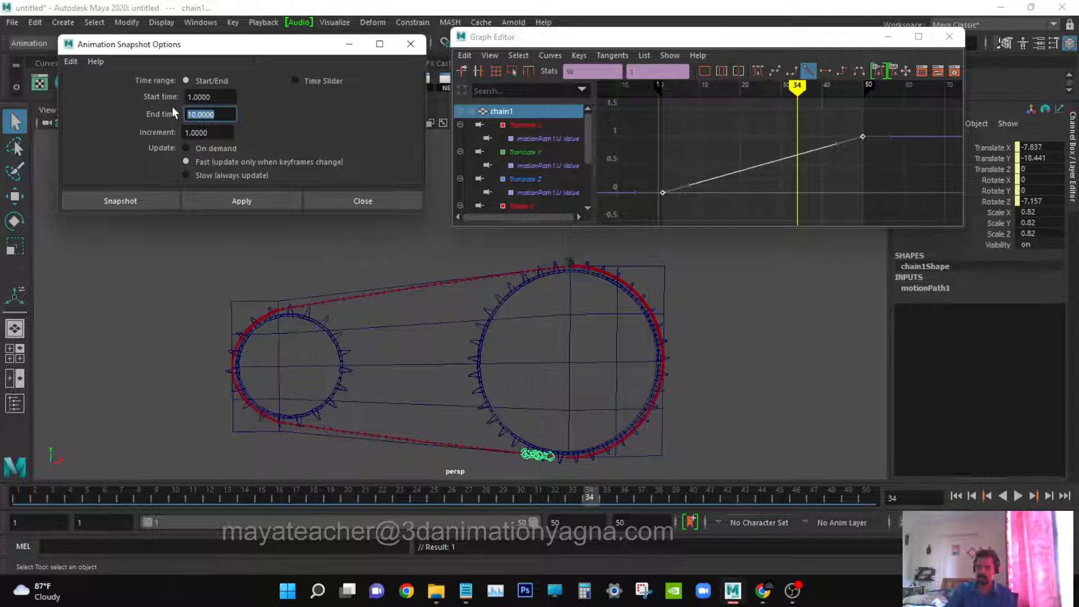
{"action": "type", "text": "50"}
{"action": "key", "text": "Return"}
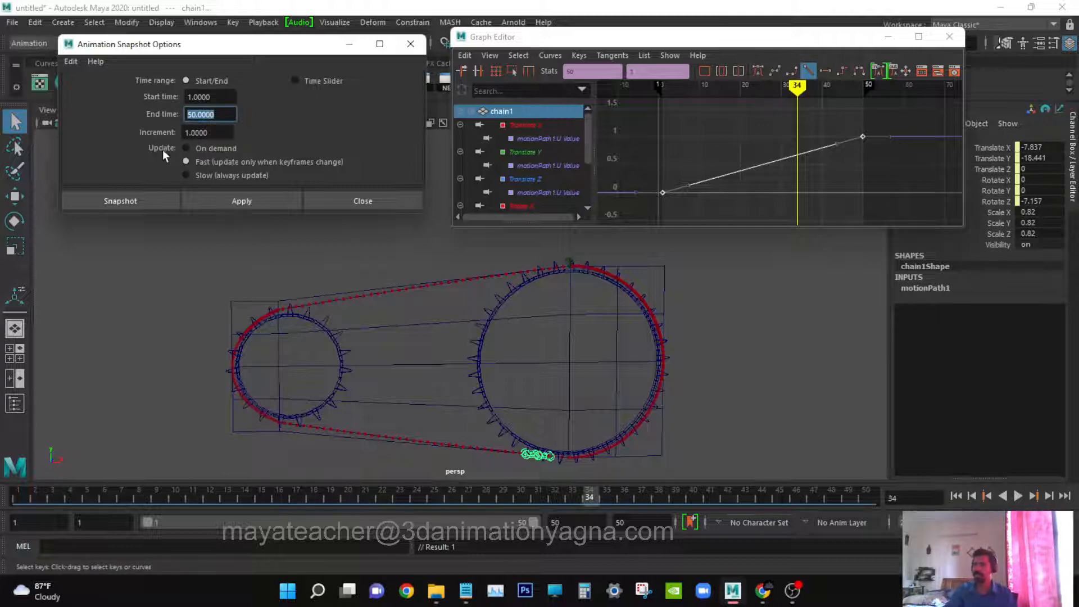
{"action": "left_click", "coordinate": [224, 115]}
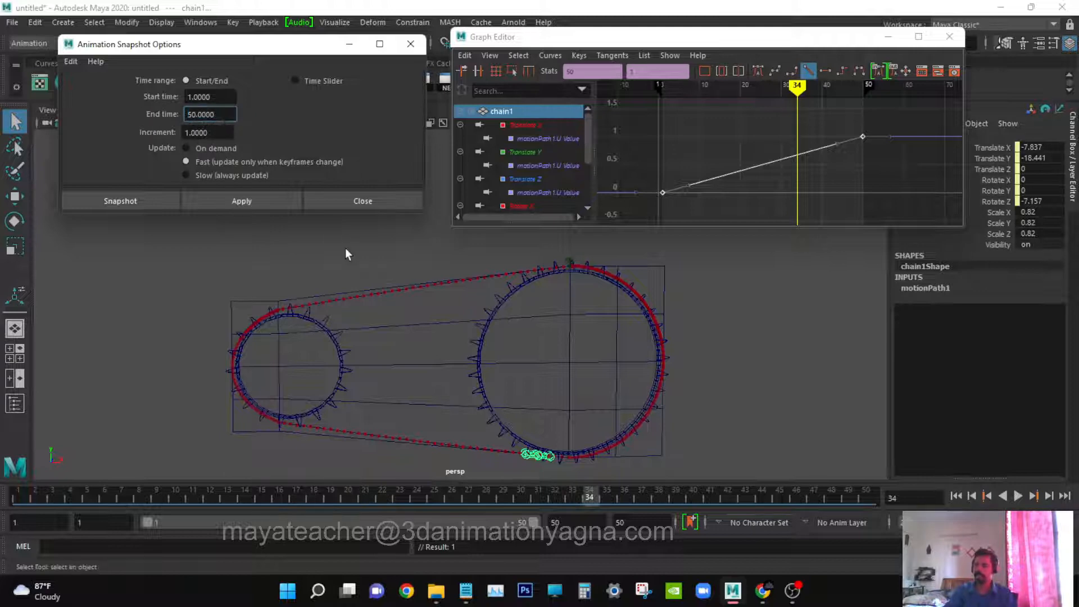
- Move the last key of chain1's U Value curve to frame 30
{"action": "left_click_drag", "start_coordinate": [346, 250], "coordinate": [379, 337], "text": "alt"}
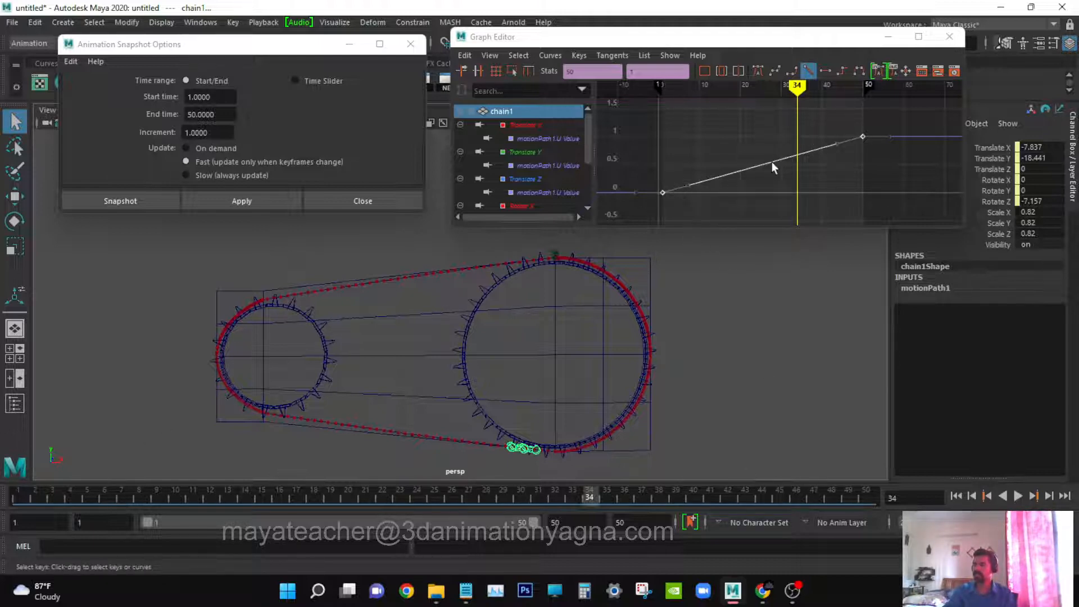
{"action": "left_click", "coordinate": [844, 123]}
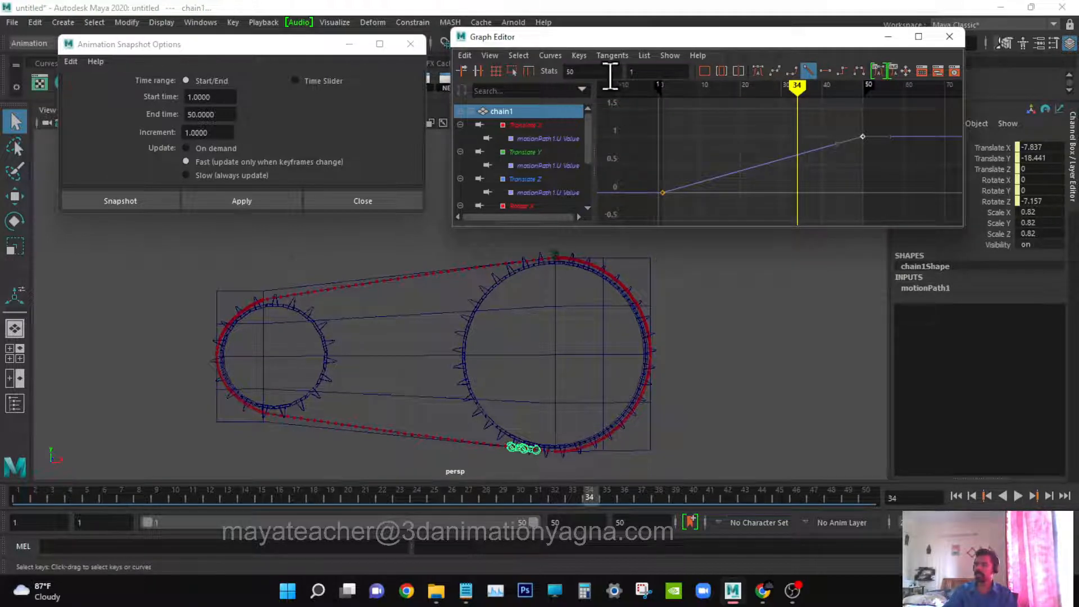
{"action": "left_click_drag", "start_coordinate": [609, 74], "coordinate": [534, 70]}
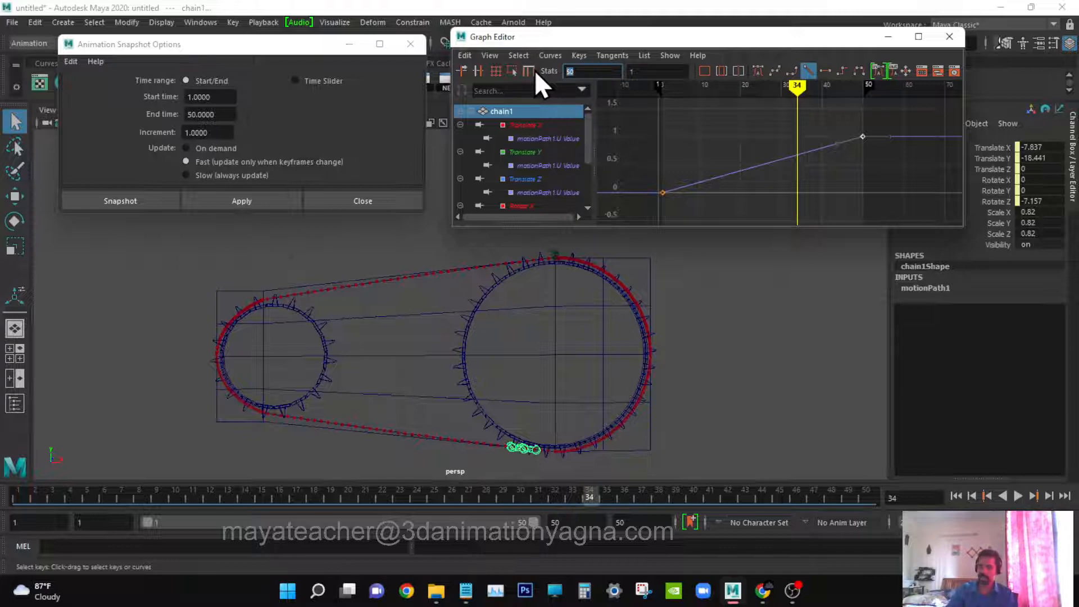
{"action": "type", "text": "30"}
{"action": "key", "text": "Return"}
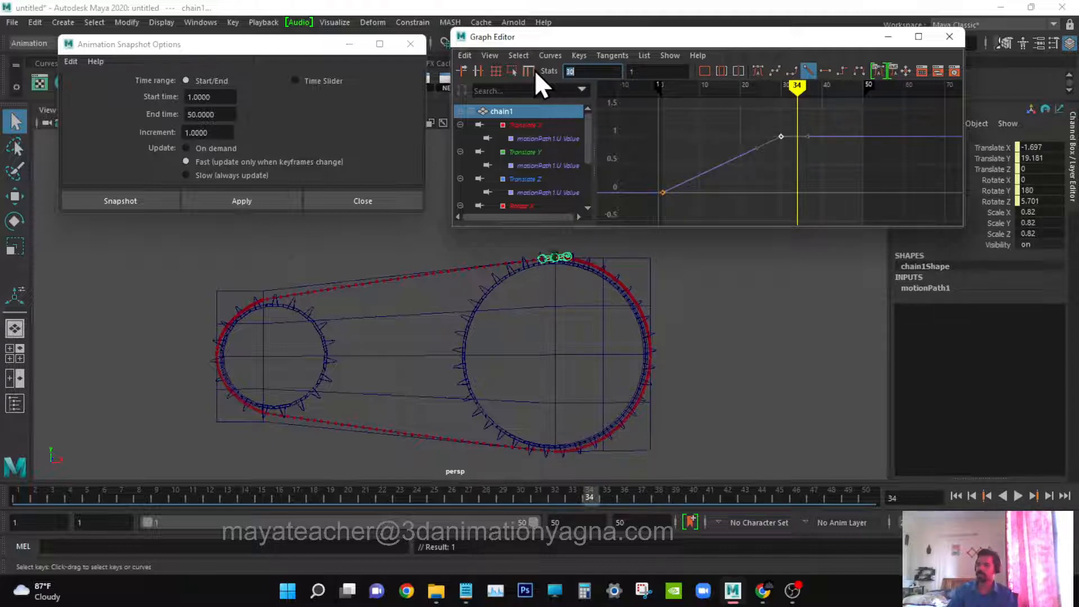
- Set the animation snapshot's end time to 30
{"action": "double_click", "coordinate": [209, 115]}
{"action": "type", "text": "30"}
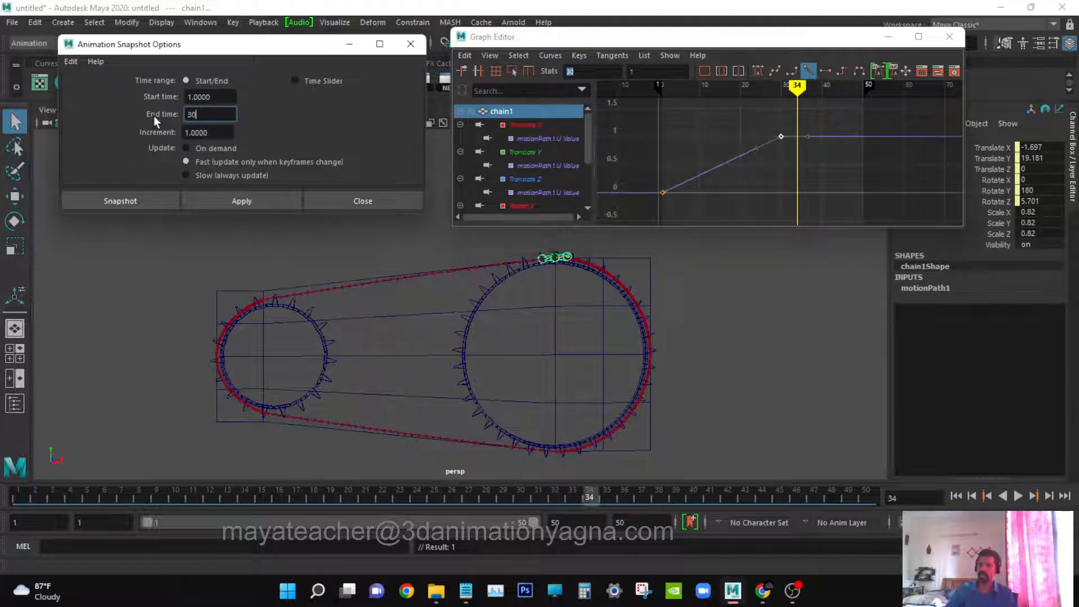
{"action": "key", "text": "Return"}
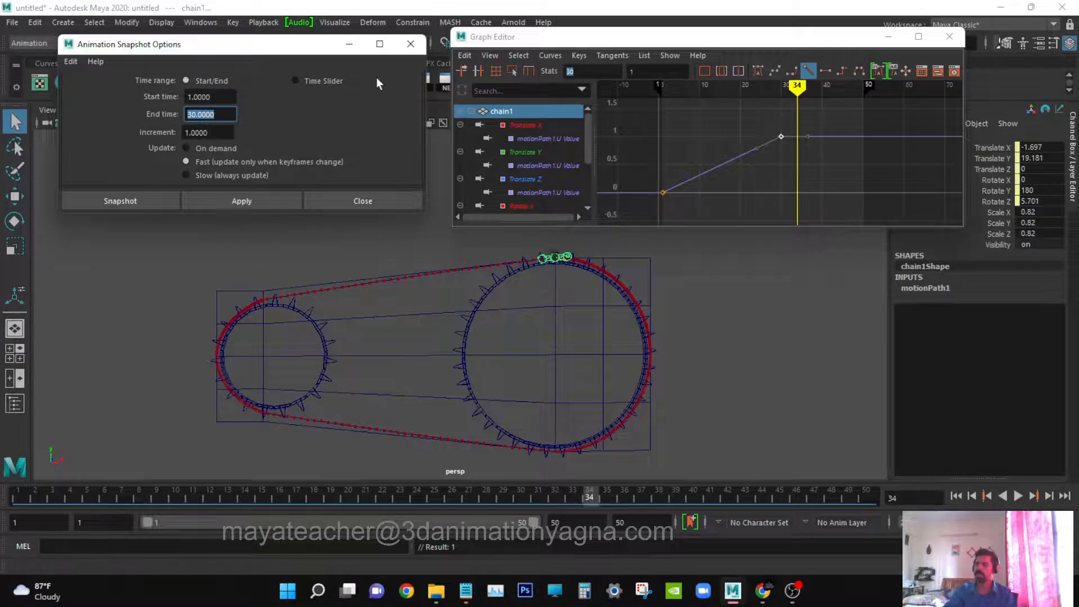
- Create an animation snapshot of chain1 from time 1 to 30 with an increment of 1
{"action": "left_click_drag", "start_coordinate": [514, 40], "coordinate": [520, 36]}
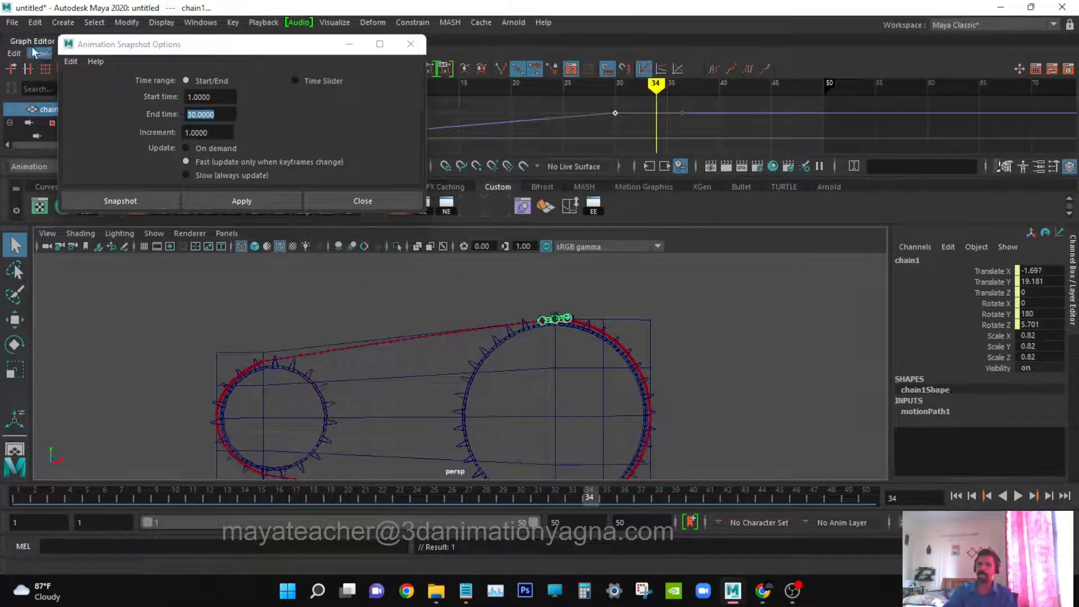
{"action": "left_click_drag", "start_coordinate": [34, 41], "coordinate": [499, 53]}
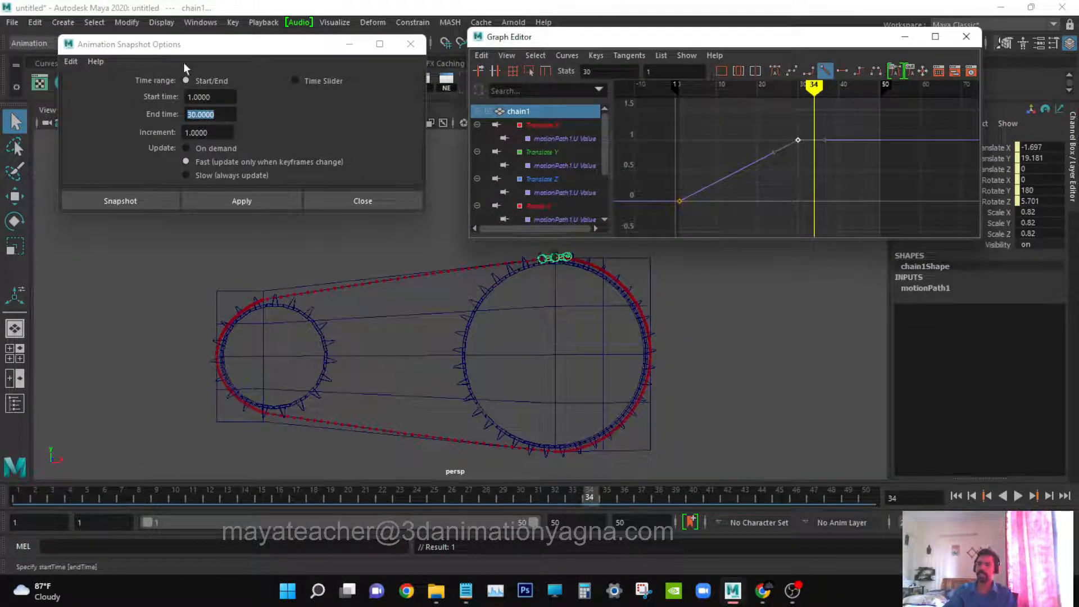
{"action": "left_click_drag", "start_coordinate": [188, 46], "coordinate": [190, 49]}
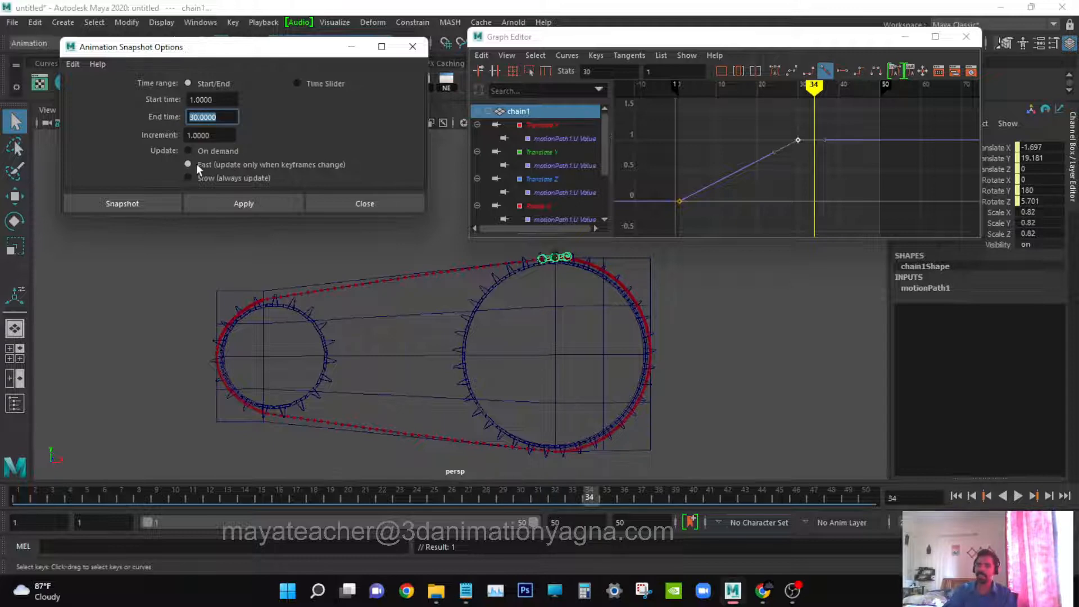
{"action": "left_click", "coordinate": [231, 204]}
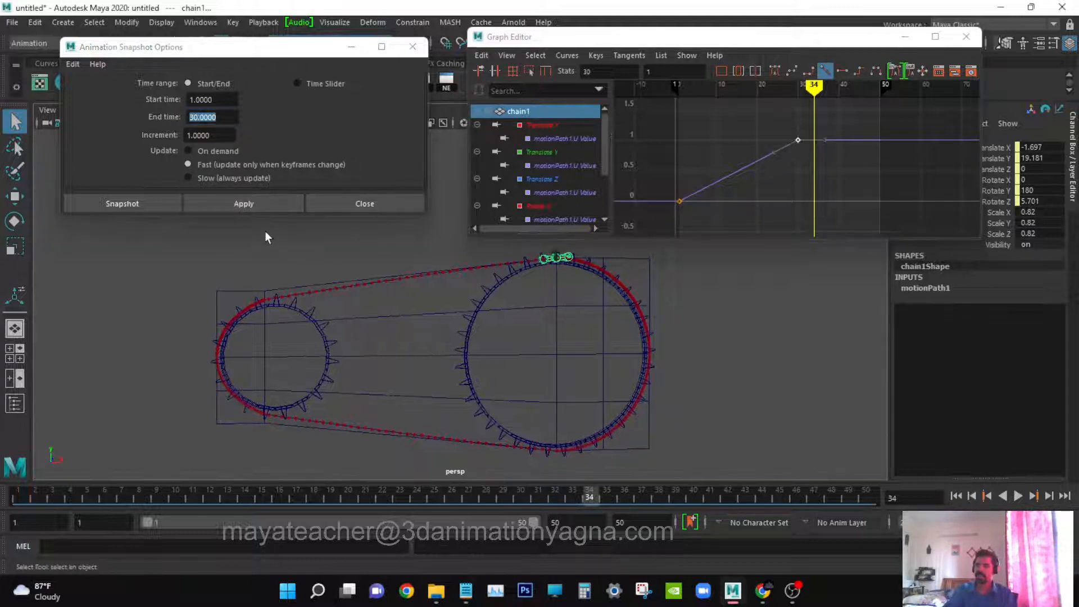
{"action": "left_click", "coordinate": [237, 203]}
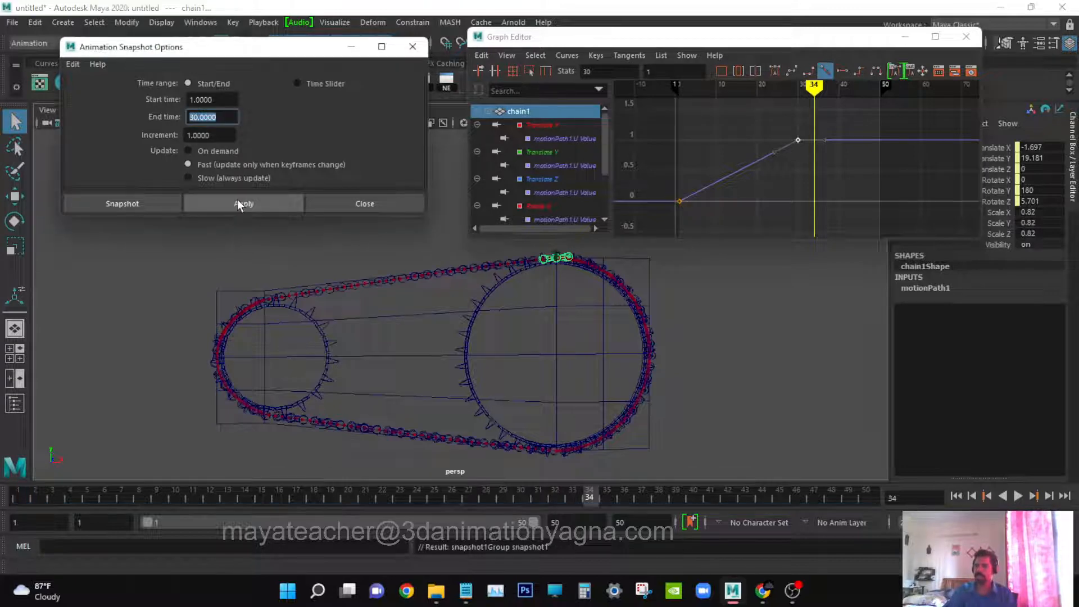
- Display the perspective view shaded and examine how the duplicated links meet around chain1 above the big cog
{"action": "scroll", "coordinate": [607, 359], "scroll_direction": "up", "scroll_amount": 10}
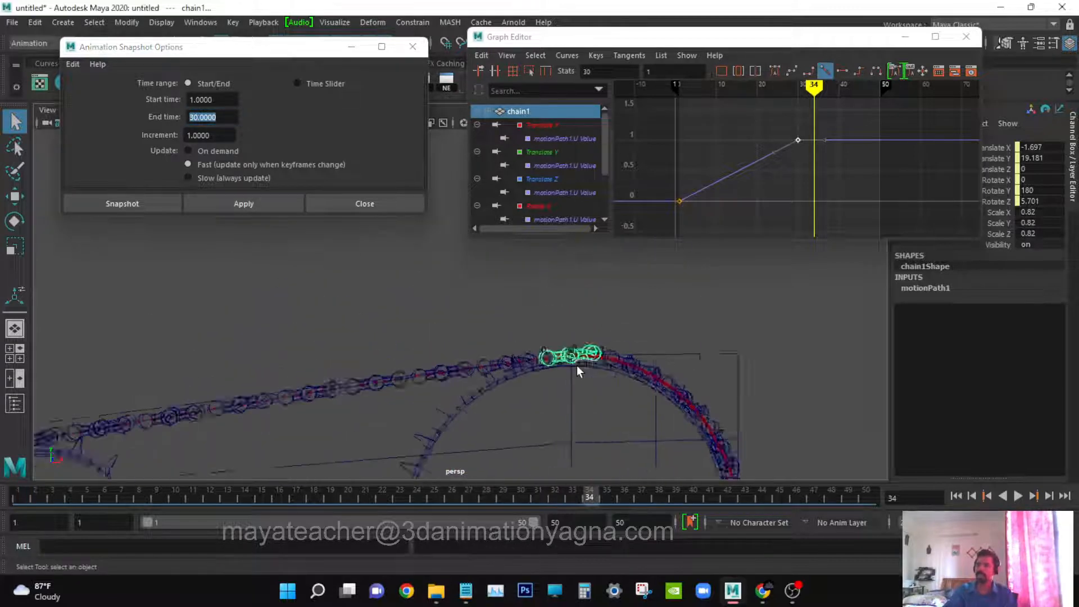
{"action": "scroll", "coordinate": [662, 362], "scroll_direction": "up", "scroll_amount": 3}
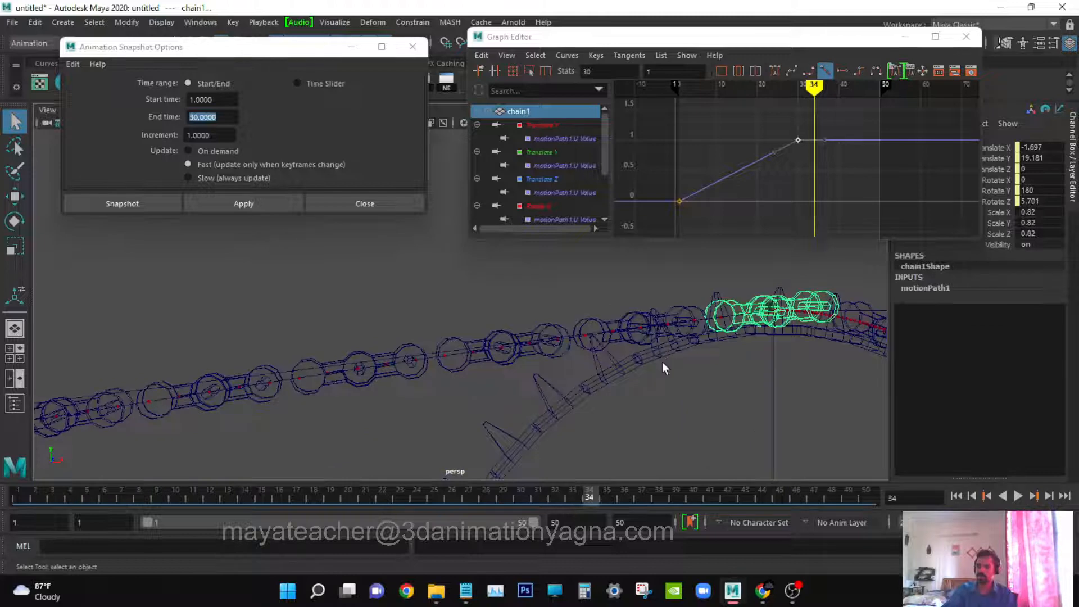
{"action": "key", "text": "5"}
{"action": "scroll", "coordinate": [628, 355], "scroll_direction": "down", "scroll_amount": 5}
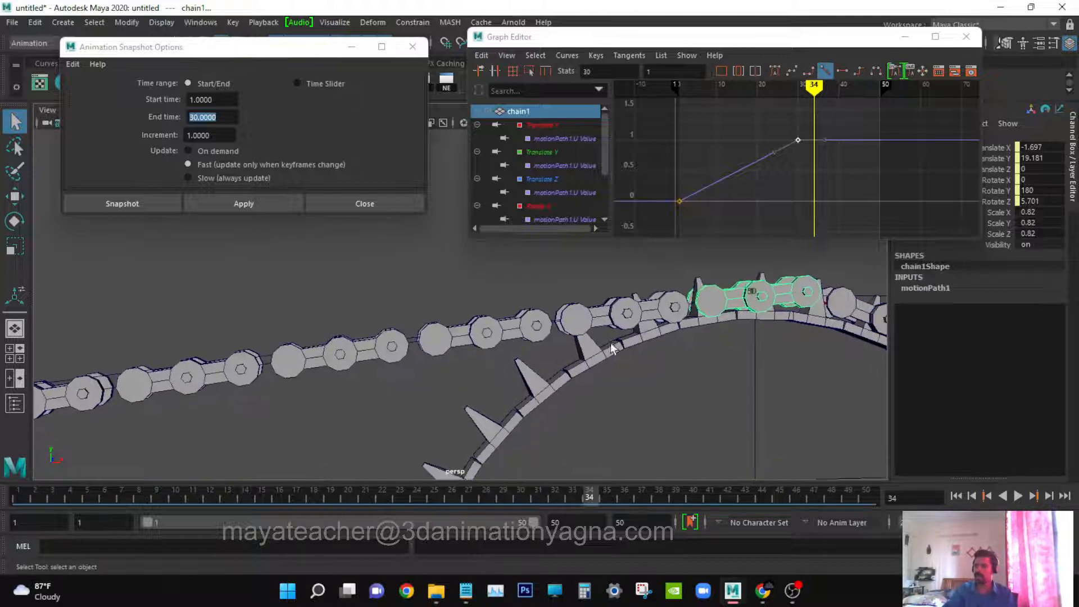
{"action": "left_click_drag", "start_coordinate": [612, 363], "coordinate": [490, 425], "text": "alt"}
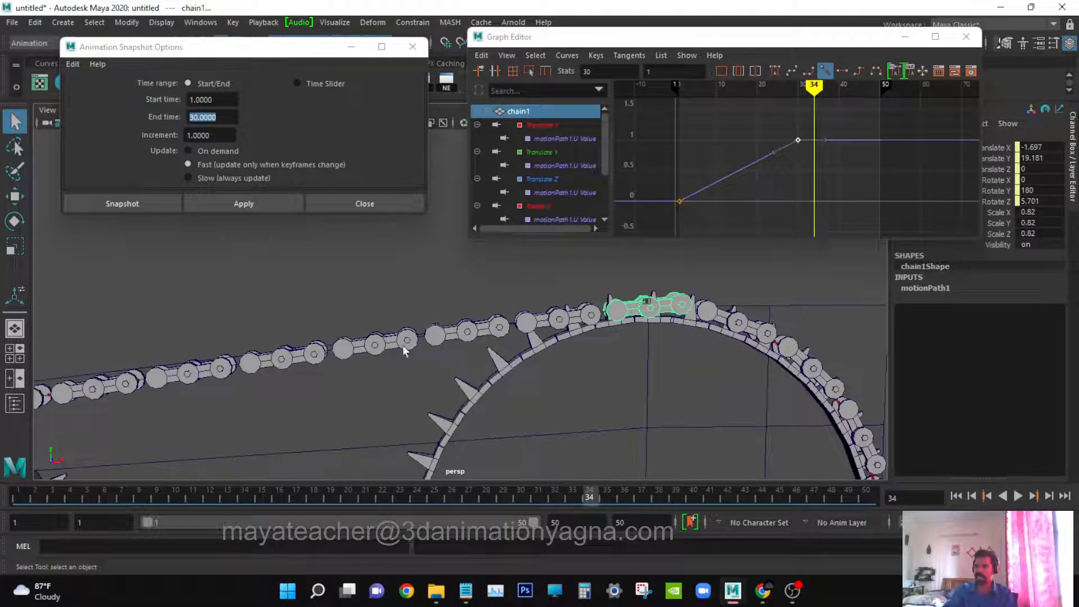
{"action": "left_click_drag", "start_coordinate": [431, 353], "coordinate": [511, 336], "text": "alt"}
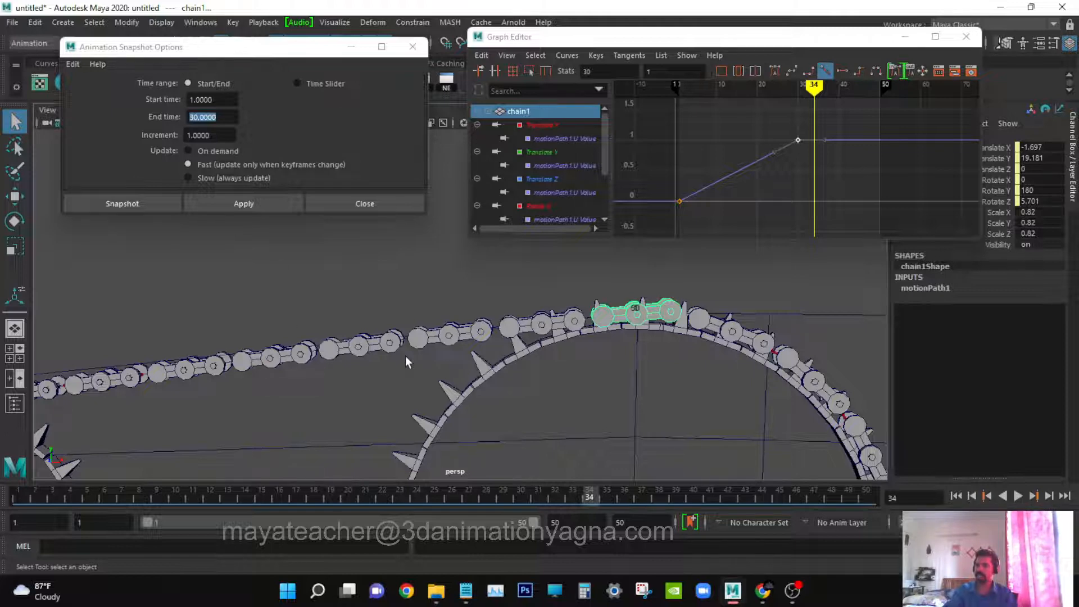
- Examine the link spacing and overlap around the small cog and along the upper run between the cogs
{"action": "middle_click_drag", "start_coordinate": [434, 371], "coordinate": [744, 299], "text": "alt"}
{"action": "middle_click_drag", "start_coordinate": [428, 418], "coordinate": [525, 339], "text": "alt"}
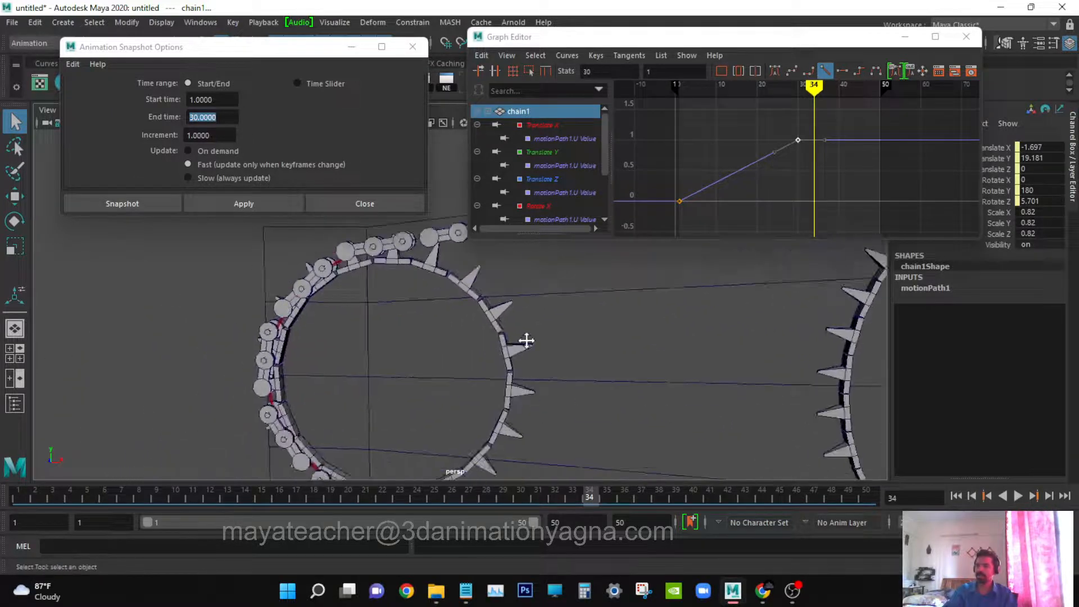
{"action": "left_click_drag", "start_coordinate": [497, 419], "coordinate": [472, 399], "text": "alt"}
{"action": "middle_click_drag", "start_coordinate": [566, 394], "coordinate": [329, 450], "text": "alt"}
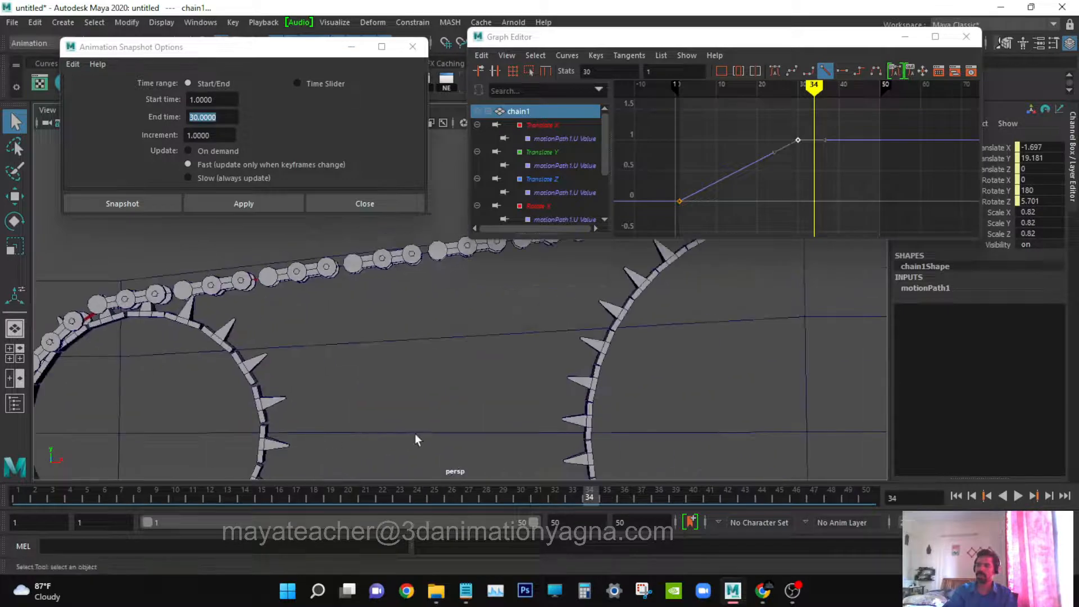
{"action": "scroll", "coordinate": [416, 438], "scroll_direction": "down", "scroll_amount": 2}
{"action": "middle_click_drag", "start_coordinate": [631, 382], "coordinate": [513, 438], "text": "alt"}
{"action": "right_click_drag", "start_coordinate": [513, 438], "coordinate": [579, 412], "text": "alt"}
{"action": "middle_click_drag", "start_coordinate": [578, 412], "coordinate": [588, 410], "text": "alt"}
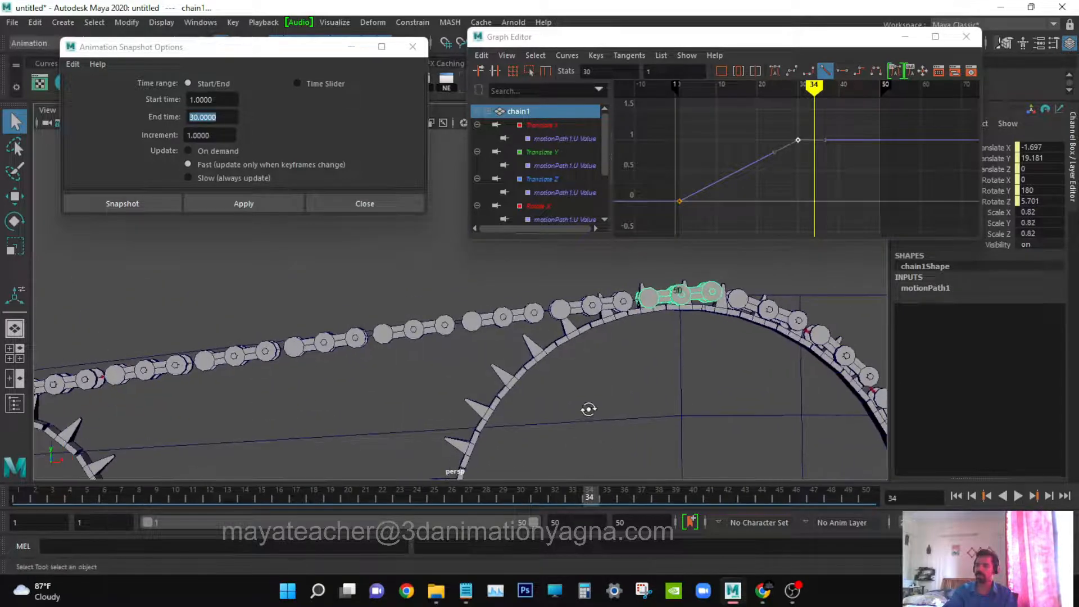
{"action": "left_click_drag", "start_coordinate": [588, 409], "coordinate": [584, 413], "text": "alt"}
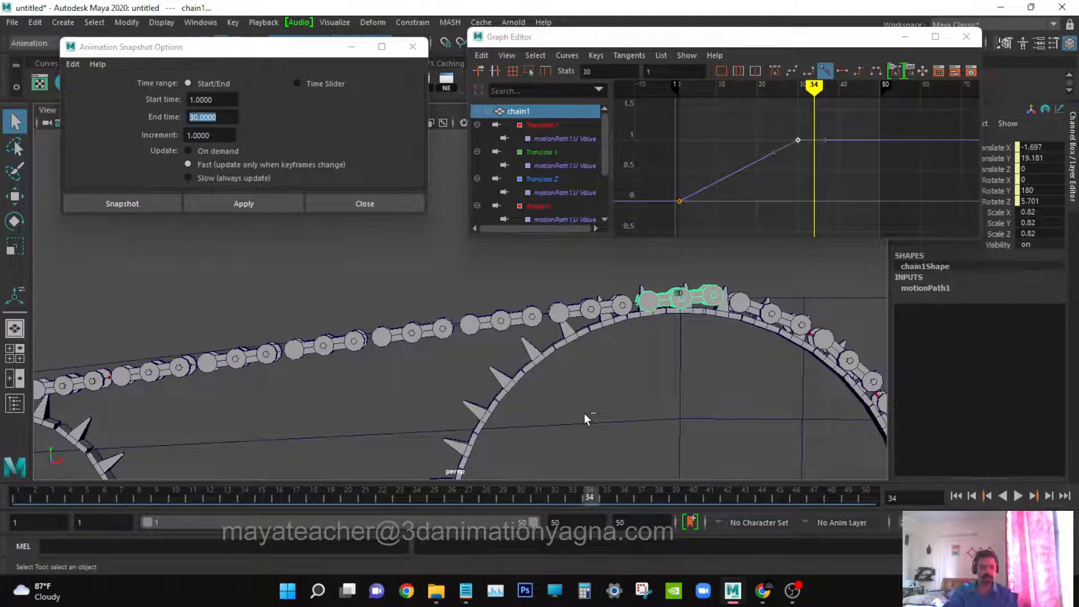
- Undo the animation snapshot and set chain1's Scale X, Y and Z to 0.75
{"action": "key", "text": "ctrl+z"}
{"action": "middle_click_drag", "start_coordinate": [623, 407], "coordinate": [527, 406], "text": "alt"}
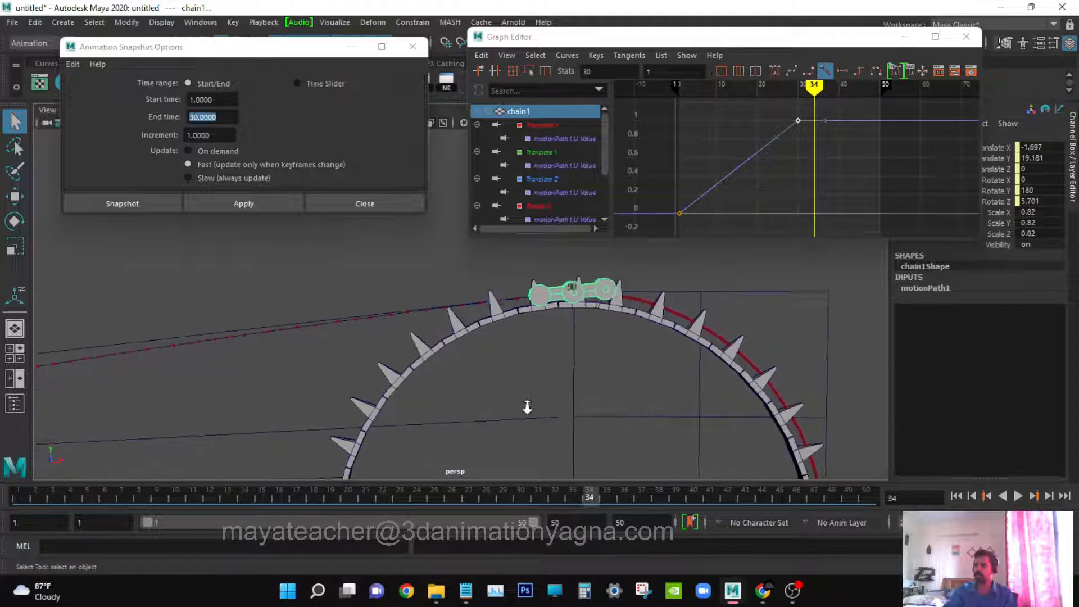
{"action": "right_click_drag", "start_coordinate": [528, 407], "coordinate": [640, 404], "text": "alt"}
{"action": "middle_click_drag", "start_coordinate": [641, 403], "coordinate": [579, 412], "text": "alt"}
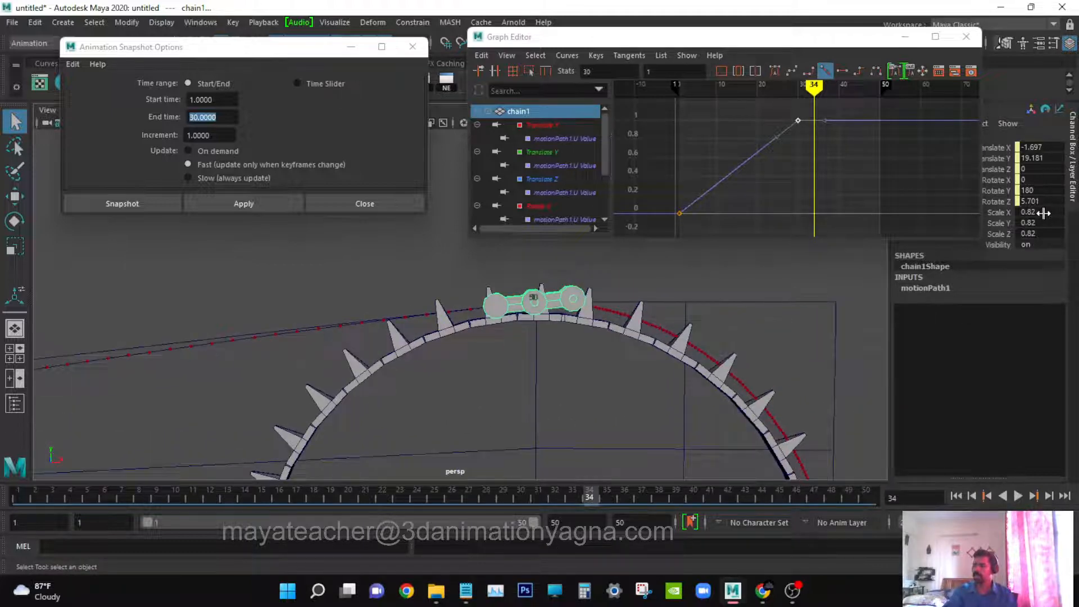
{"action": "left_click_drag", "start_coordinate": [1043, 213], "coordinate": [1044, 234]}
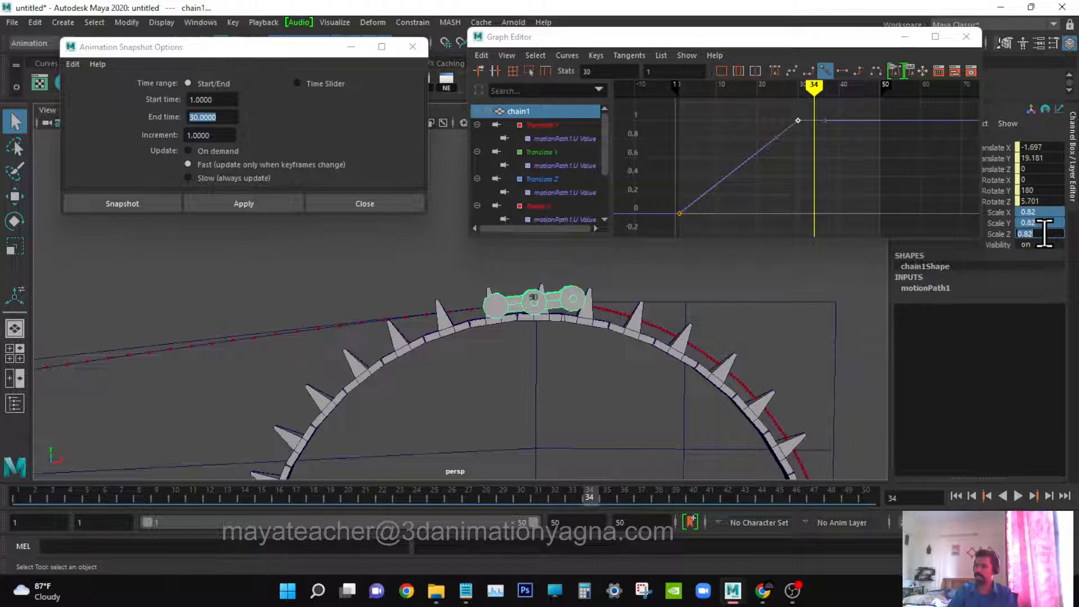
{"action": "key", "text": "BackSpace"}
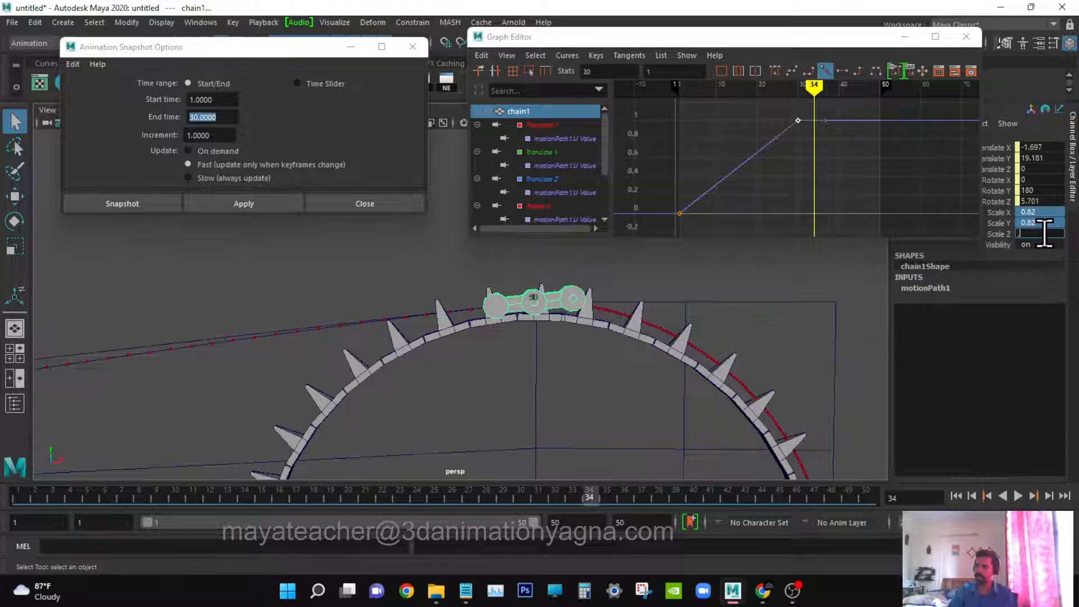
{"action": "type", "text": ".75"}
{"action": "key", "text": "Return"}
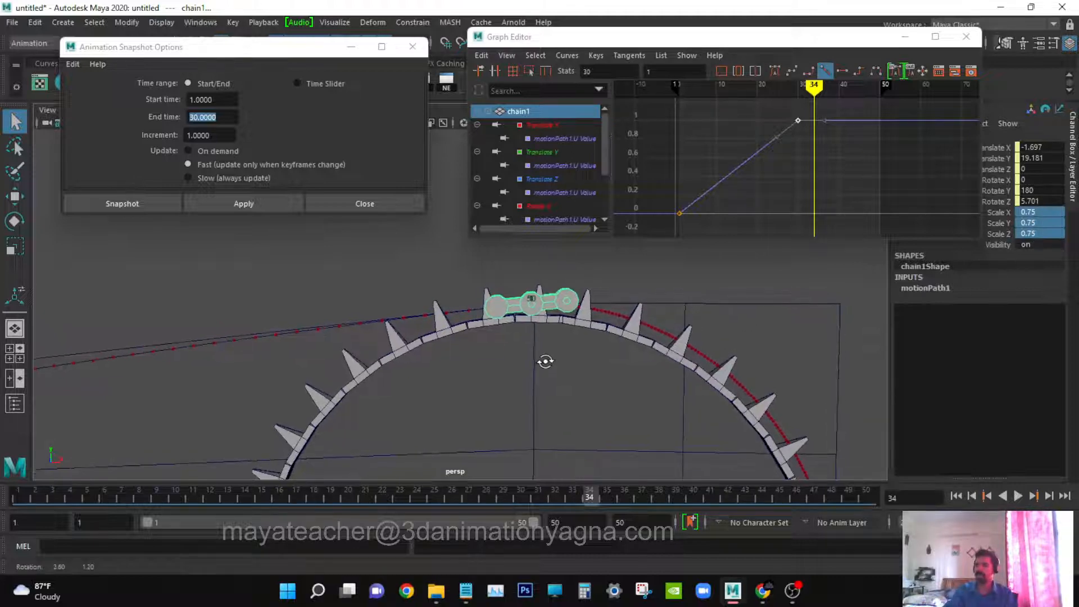
- Try the animation snapshot again with the rescaled chain1 and undo it
{"action": "left_click", "coordinate": [253, 204]}
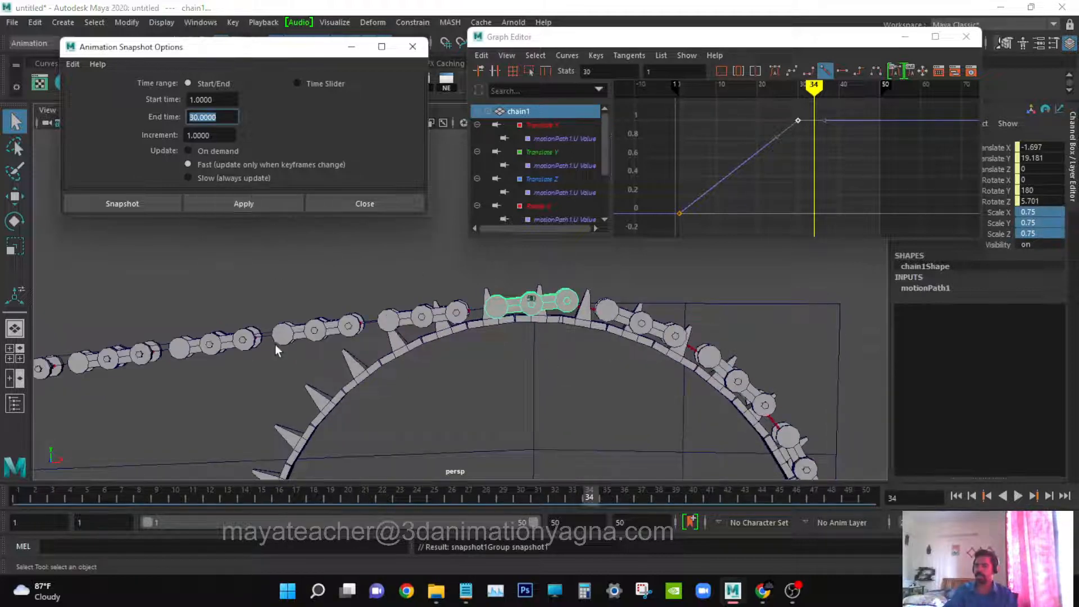
{"action": "key", "text": "ctrl+z"}
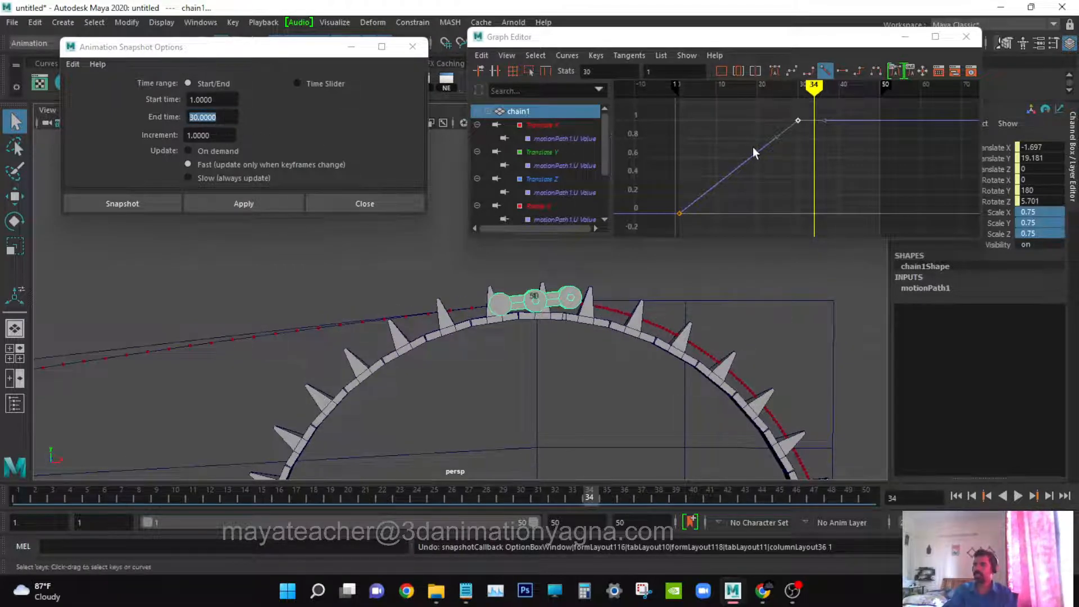
{"action": "left_click", "coordinate": [793, 173]}
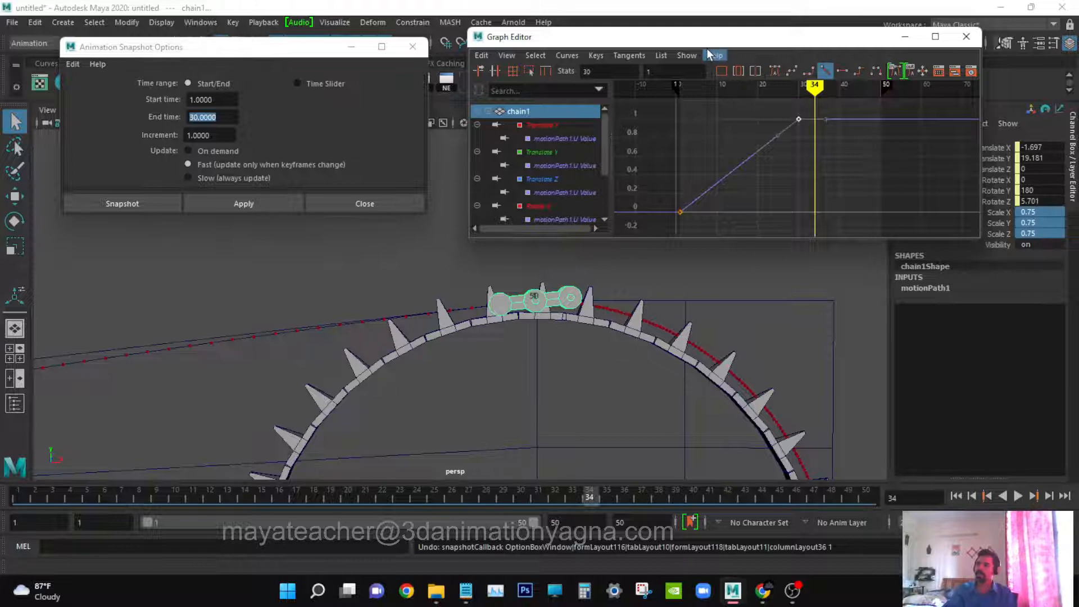
- Move the end key of chain1's motion path U Value curve to frame 40 in the Graph Editor
{"action": "left_click_drag", "start_coordinate": [707, 39], "coordinate": [736, 63]}
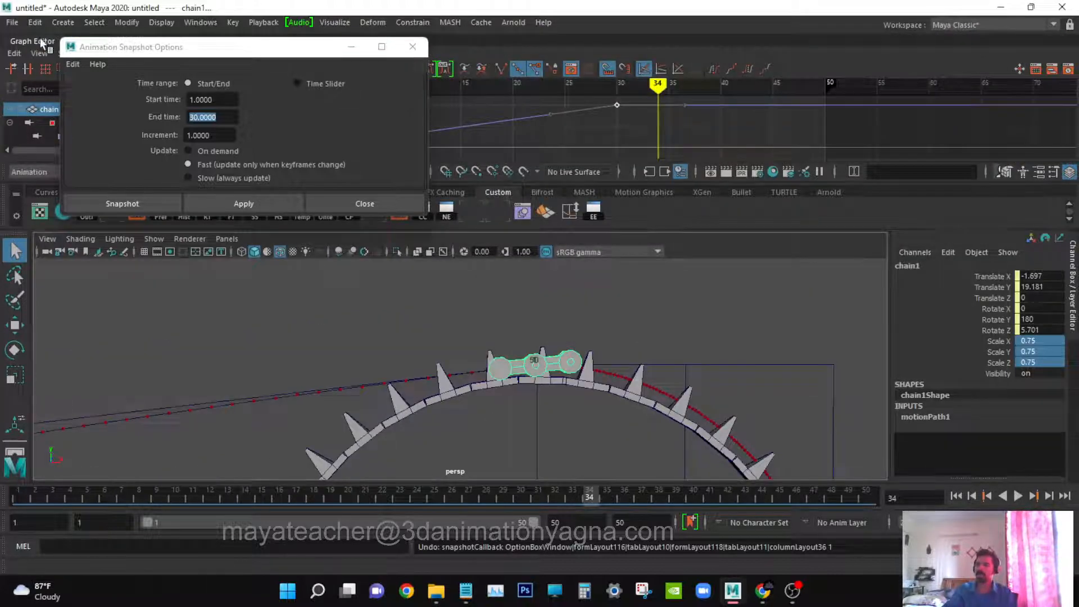
{"action": "left_click_drag", "start_coordinate": [39, 39], "coordinate": [492, 49]}
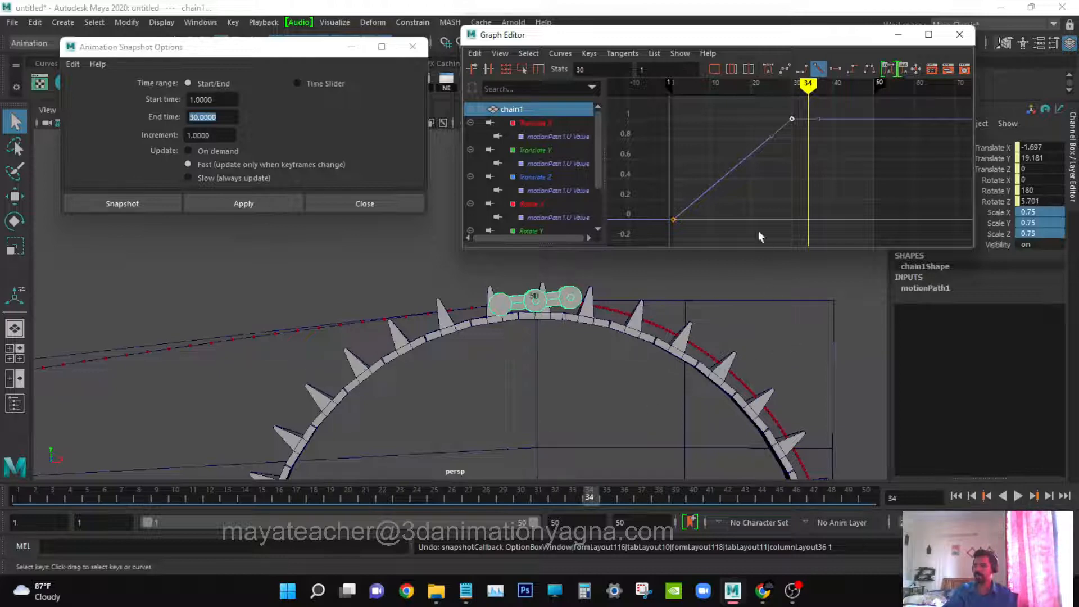
{"action": "left_click_drag", "start_coordinate": [767, 107], "coordinate": [841, 165]}
{"action": "double_click", "coordinate": [601, 70]}
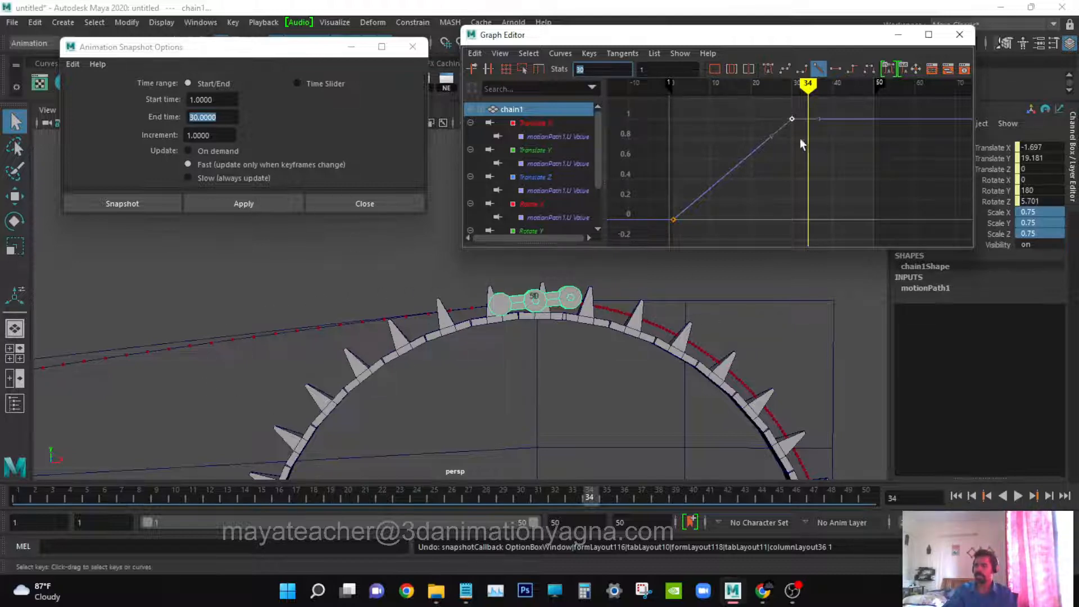
{"action": "left_click_drag", "start_coordinate": [773, 111], "coordinate": [830, 146]}
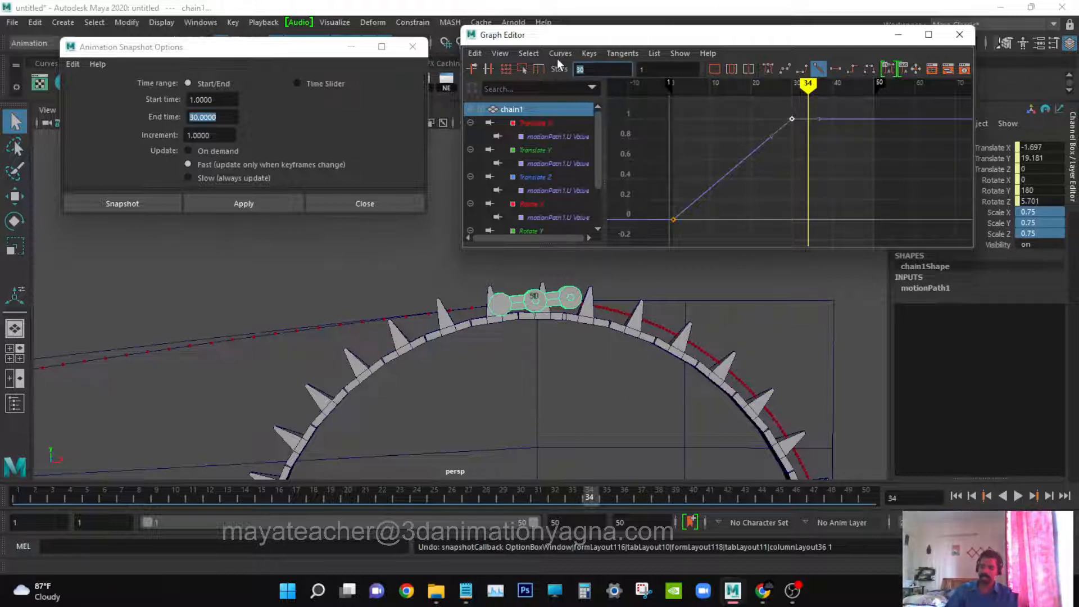
{"action": "type", "text": "40"}
{"action": "key", "text": "Return"}
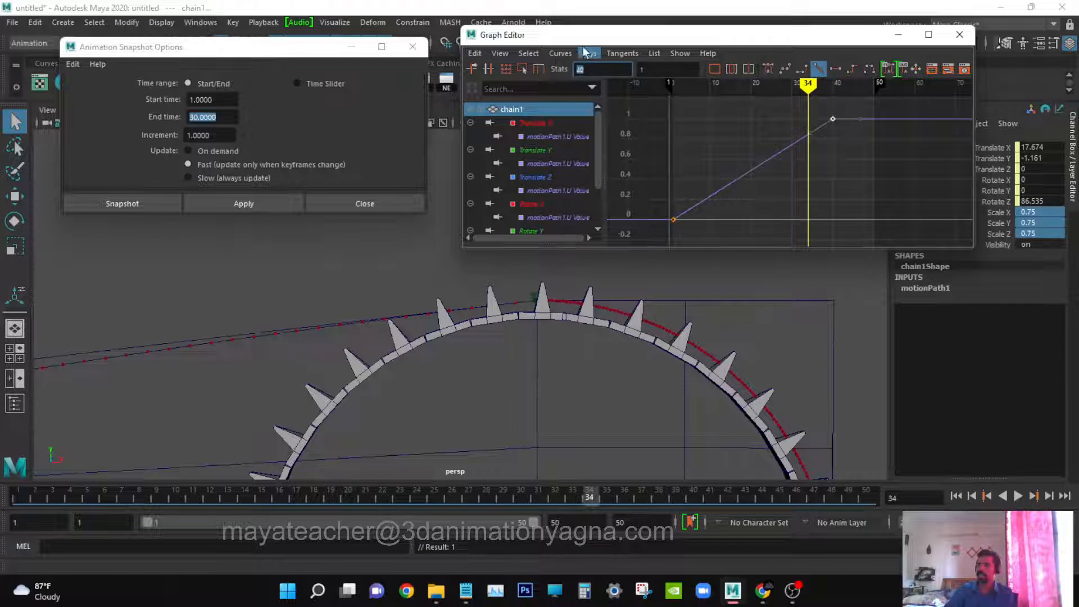
- Set the snapshot end time to 40 and try the animation snapshot on chain1
{"action": "left_click", "coordinate": [222, 117]}
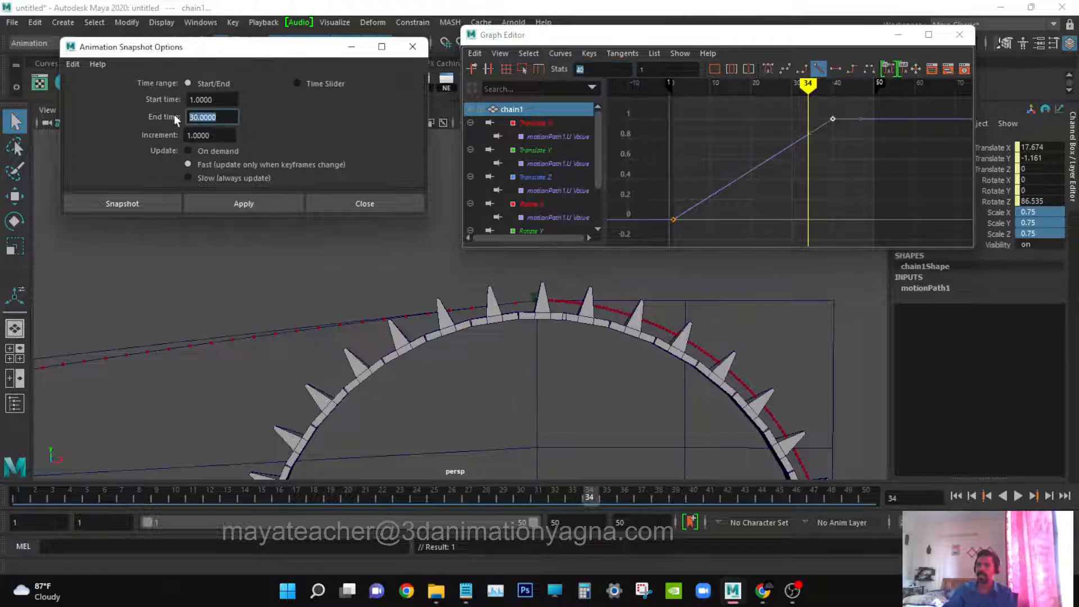
{"action": "type", "text": "40"}
{"action": "key", "text": "Return"}
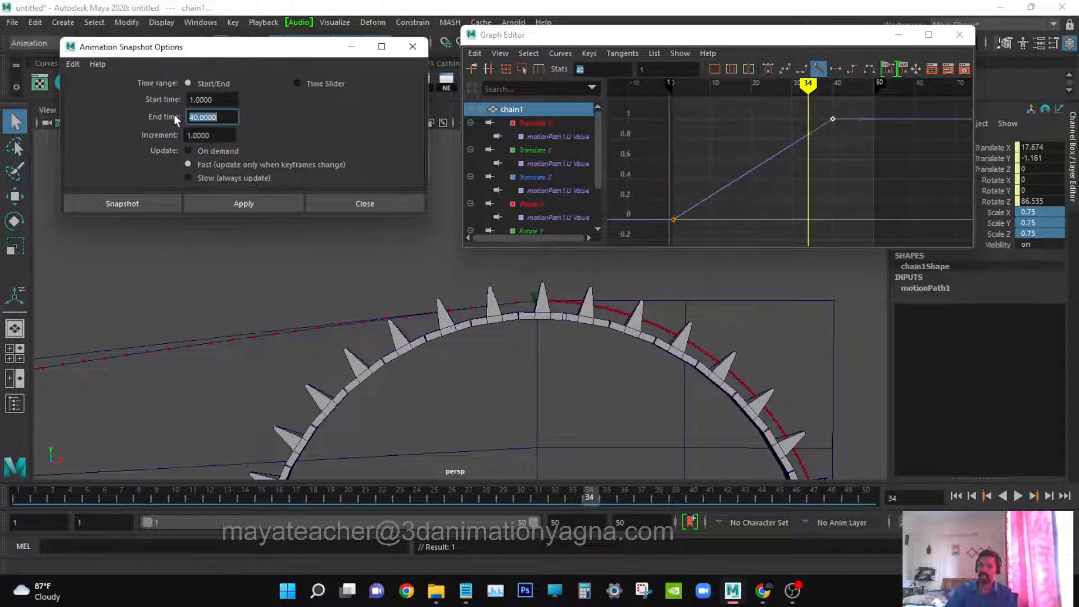
{"action": "left_click", "coordinate": [245, 204]}
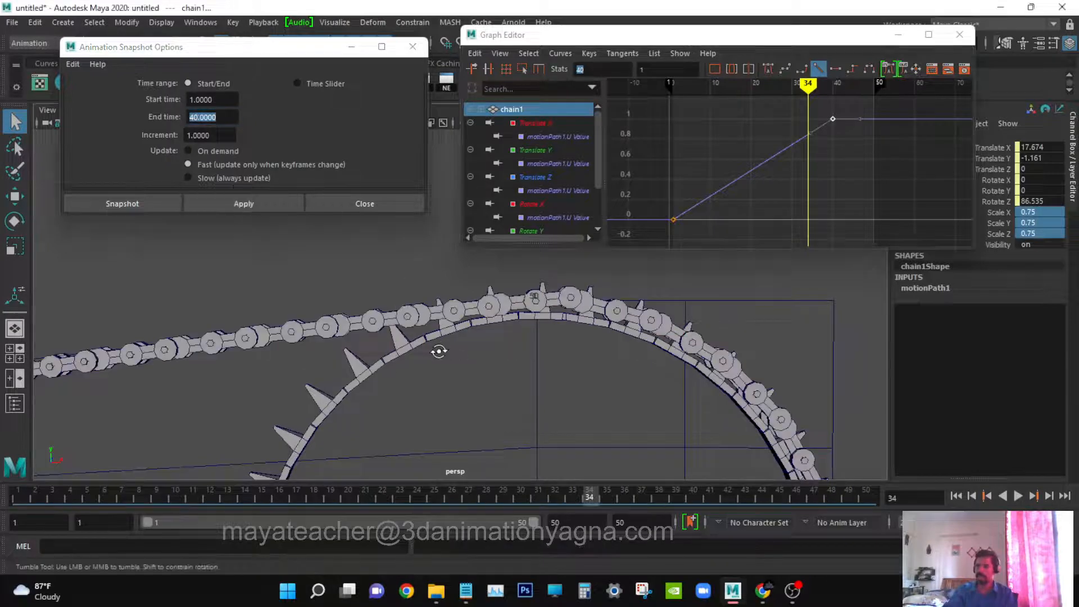
- Examine the gaps and overlap between the duplicated links along the upper run beside the big cog
{"action": "left_click_drag", "start_coordinate": [441, 349], "coordinate": [410, 339], "text": "alt"}
{"action": "scroll", "coordinate": [410, 338], "scroll_direction": "up", "scroll_amount": 3}
{"action": "middle_click_drag", "start_coordinate": [410, 339], "coordinate": [568, 355], "text": "alt"}
{"action": "left_click_drag", "start_coordinate": [568, 355], "coordinate": [481, 388], "text": "alt"}
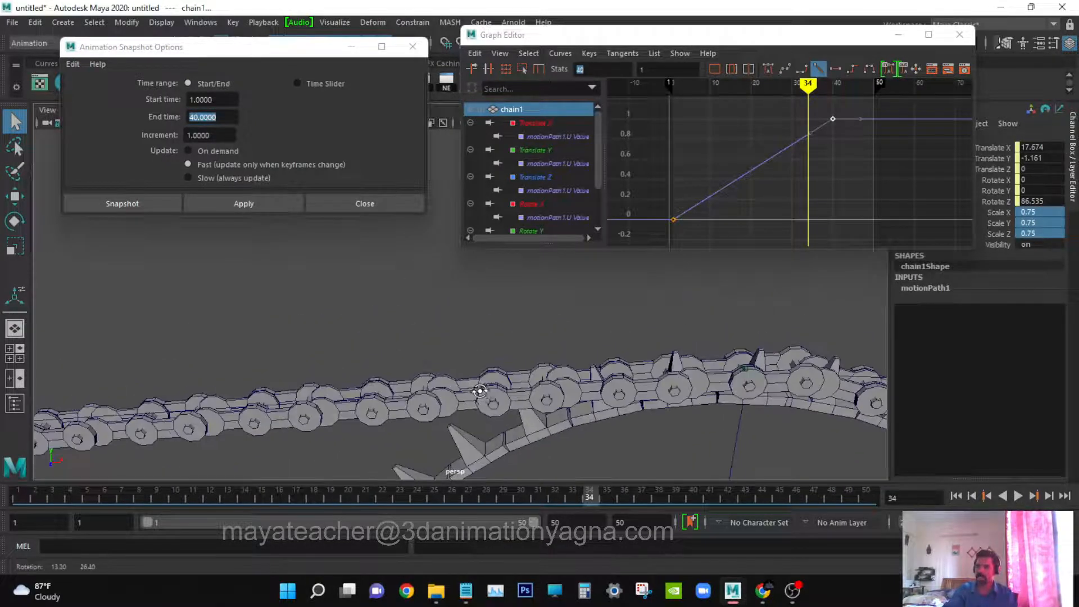
{"action": "scroll", "coordinate": [490, 377], "scroll_direction": "up", "scroll_amount": 3}
{"action": "middle_click_drag", "start_coordinate": [490, 377], "coordinate": [520, 296], "text": "alt"}
{"action": "left_click_drag", "start_coordinate": [520, 296], "coordinate": [549, 342], "text": "alt"}
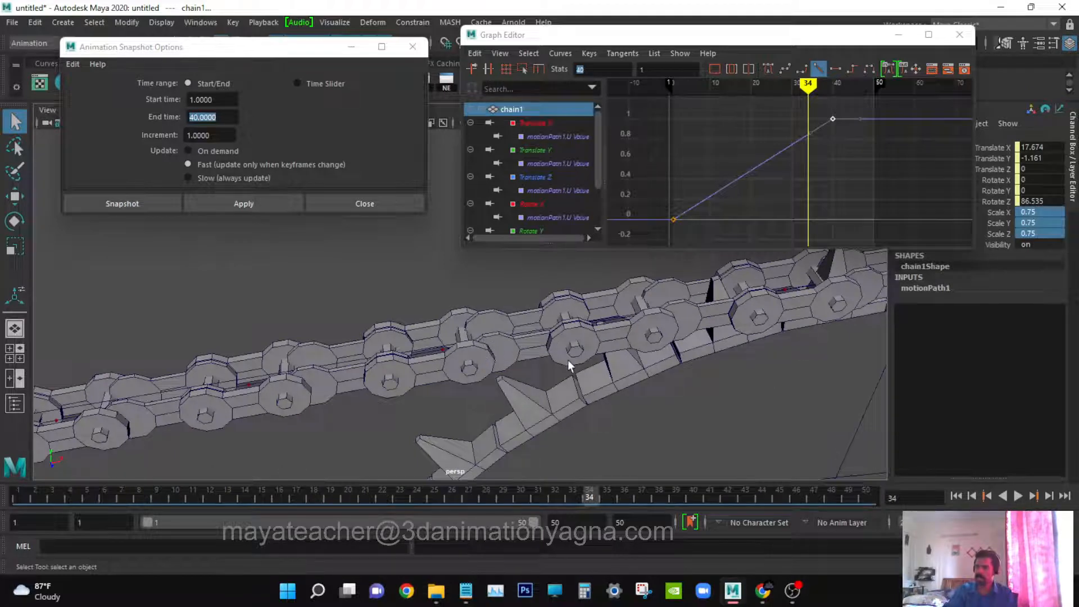
{"action": "scroll", "coordinate": [567, 359], "scroll_direction": "up", "scroll_amount": 1}
{"action": "middle_click_drag", "start_coordinate": [607, 360], "coordinate": [554, 363], "text": "alt"}
{"action": "left_click_drag", "start_coordinate": [554, 363], "coordinate": [556, 362], "text": "alt"}
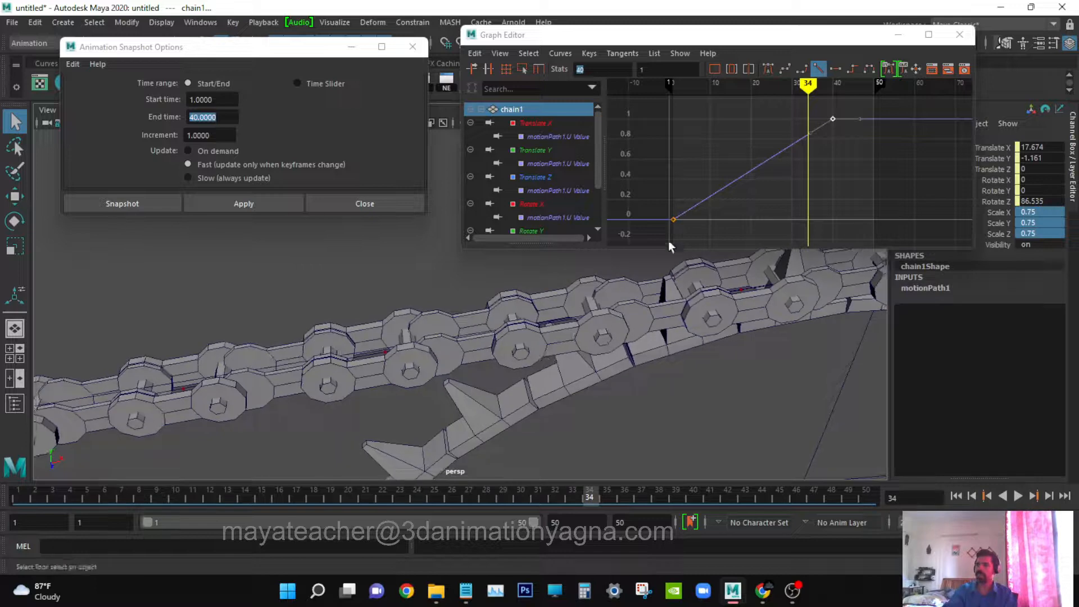
{"action": "scroll", "coordinate": [572, 390], "scroll_direction": "down", "scroll_amount": 1}
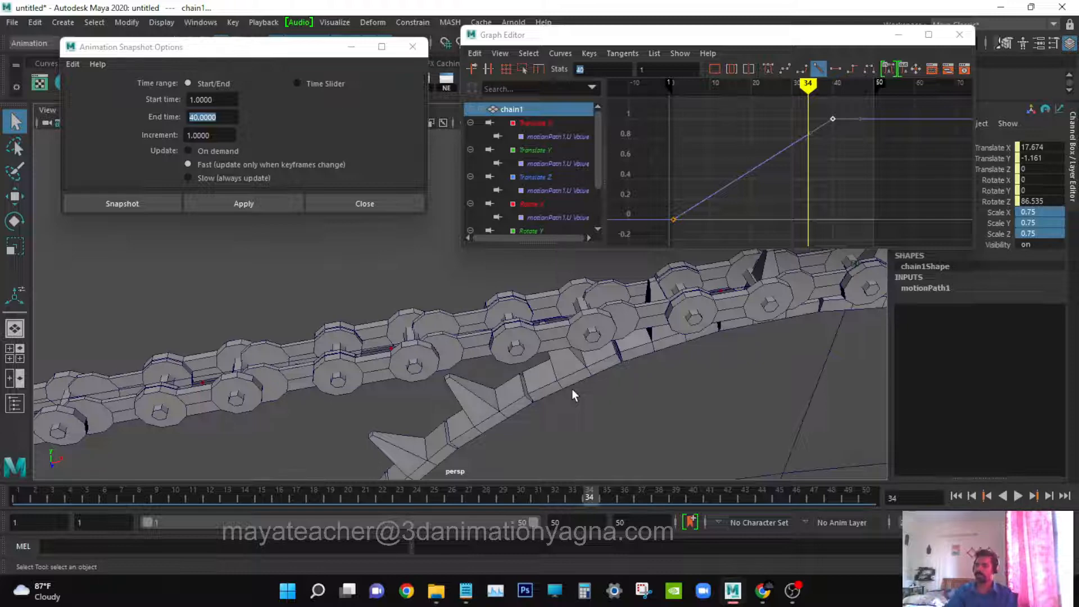
{"action": "left_click_drag", "start_coordinate": [572, 388], "coordinate": [565, 386], "text": "alt"}
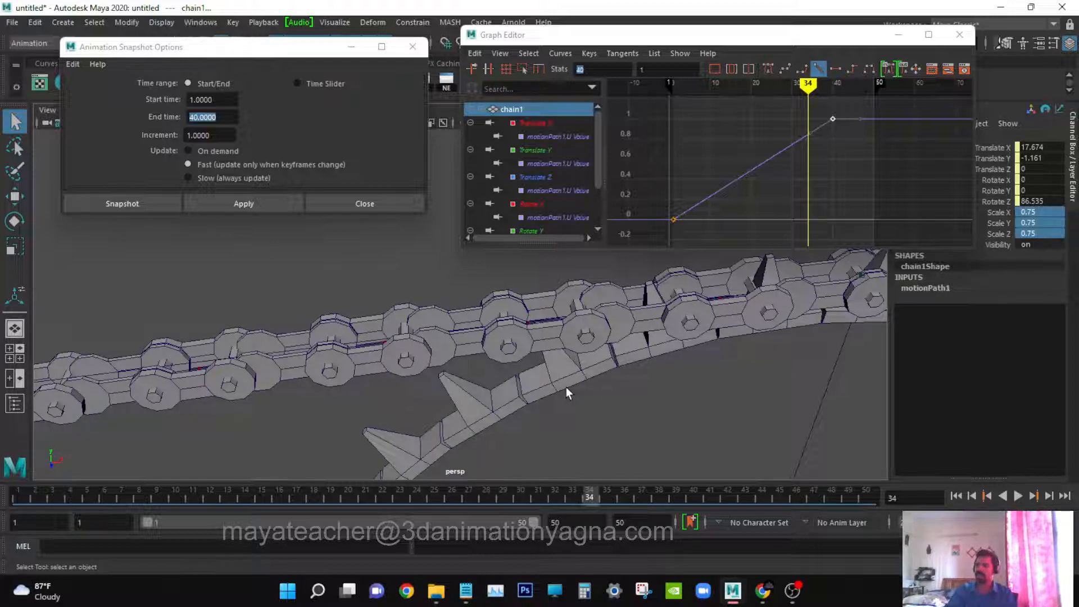
{"action": "left_click_drag", "start_coordinate": [565, 386], "coordinate": [597, 385], "text": "alt"}
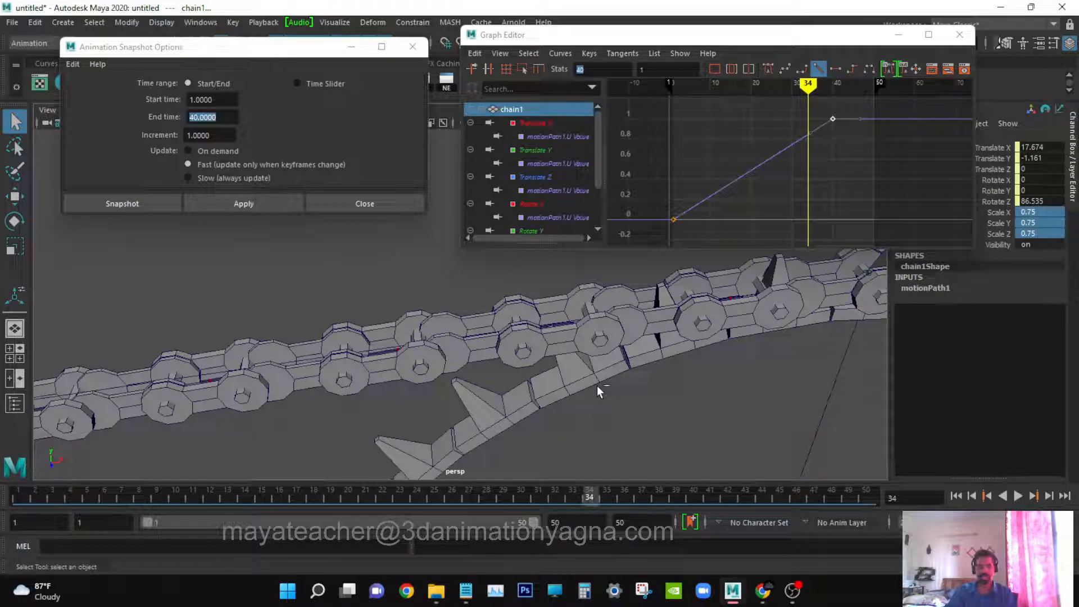
- Undo the animation snapshot and move the end key of chain1's motion path curve to frame 47
{"action": "key", "text": "ctrl+z"}
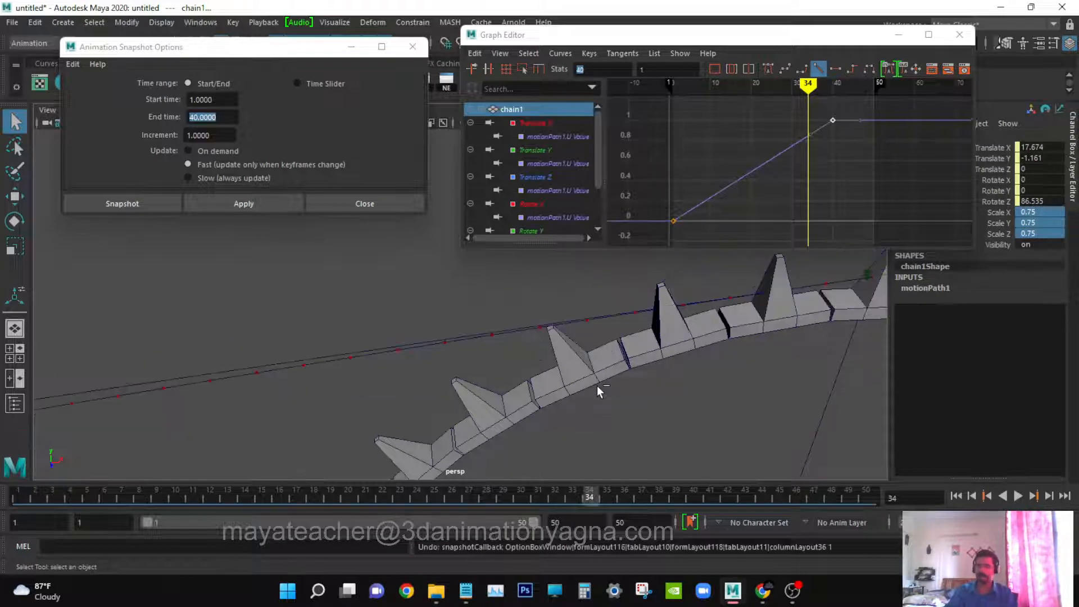
{"action": "middle_click_drag", "start_coordinate": [613, 379], "coordinate": [567, 396], "text": "alt"}
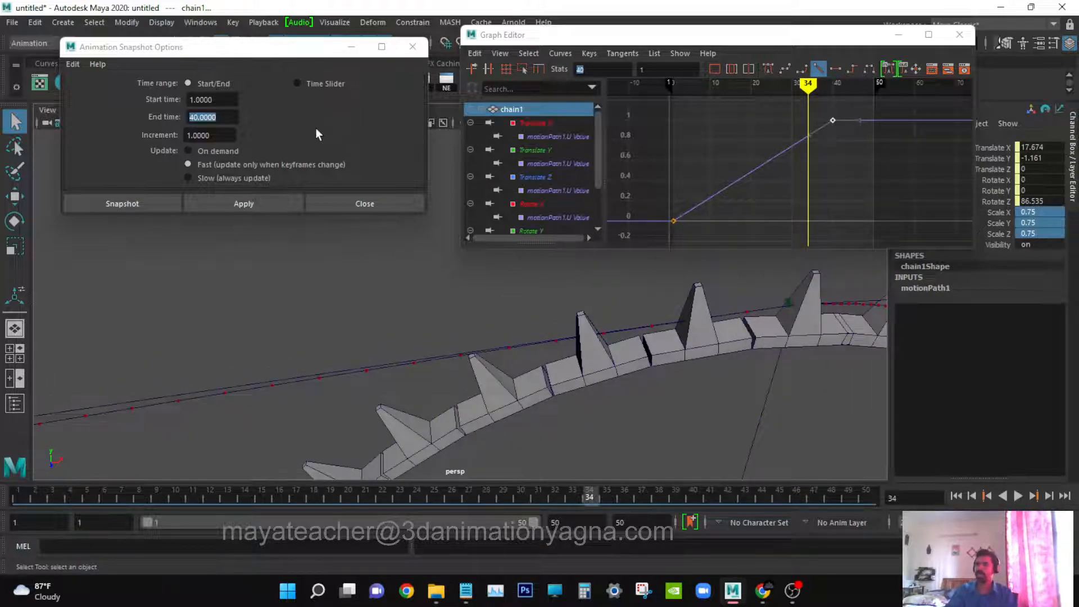
{"action": "left_click", "coordinate": [803, 116]}
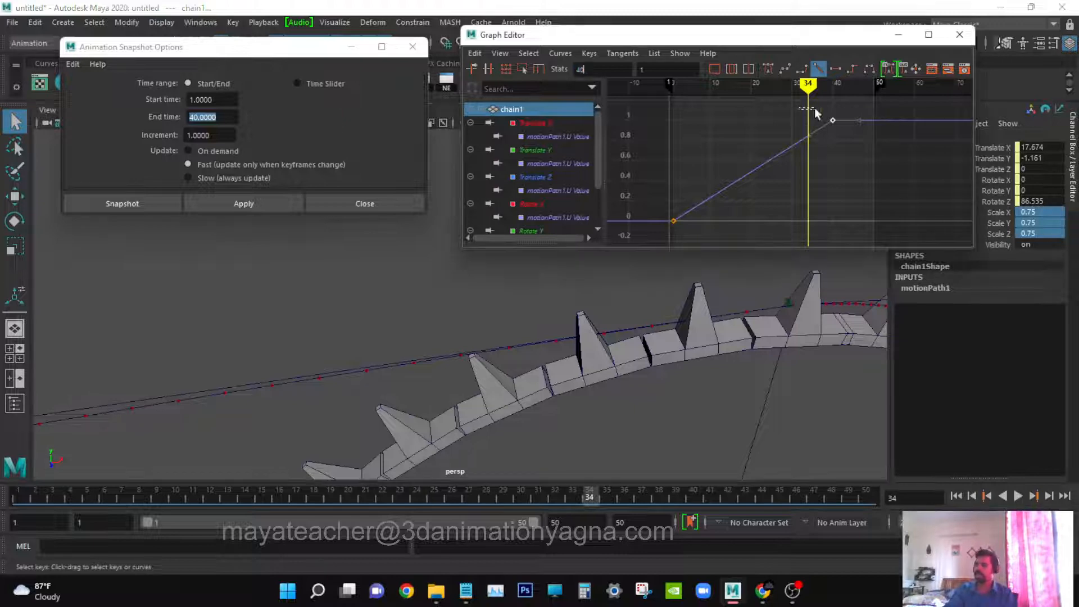
{"action": "left_click_drag", "start_coordinate": [613, 69], "coordinate": [533, 77]}
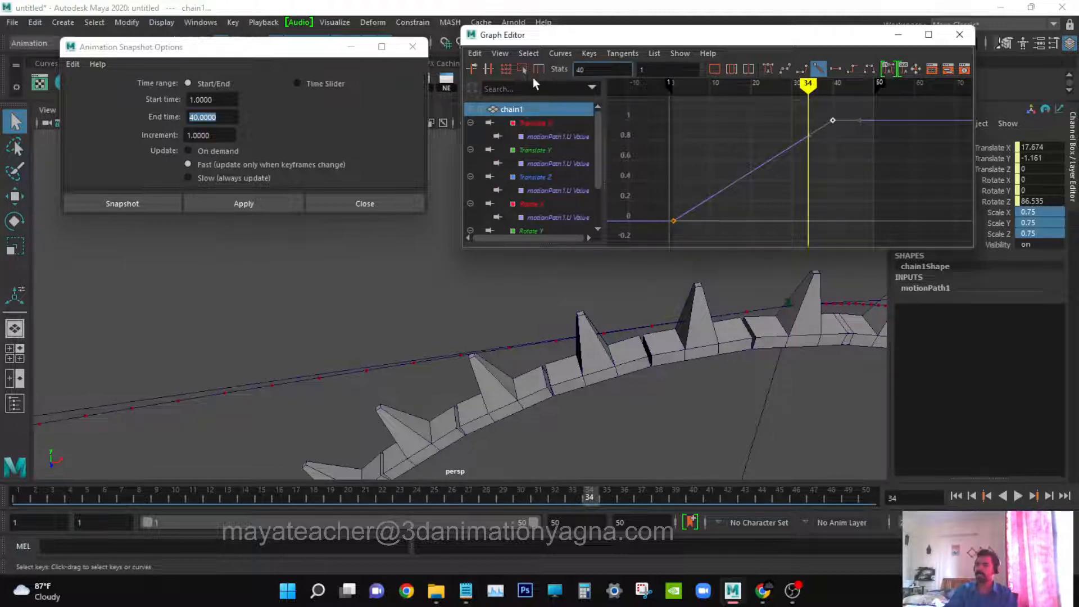
{"action": "left_click_drag", "start_coordinate": [599, 66], "coordinate": [555, 67]}
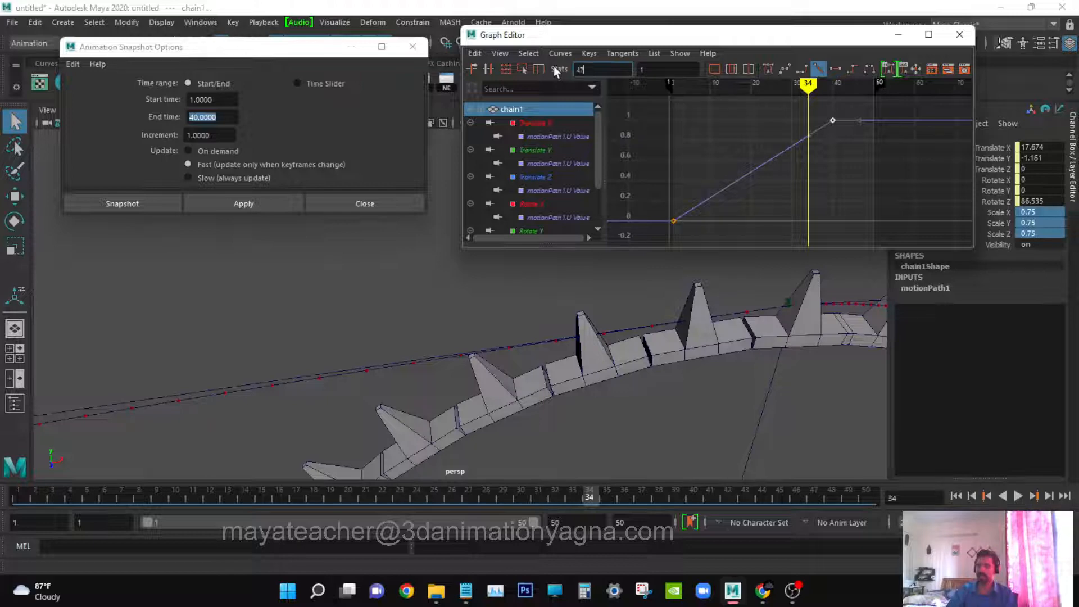
{"action": "type", "text": "47"}
{"action": "key", "text": "Return"}
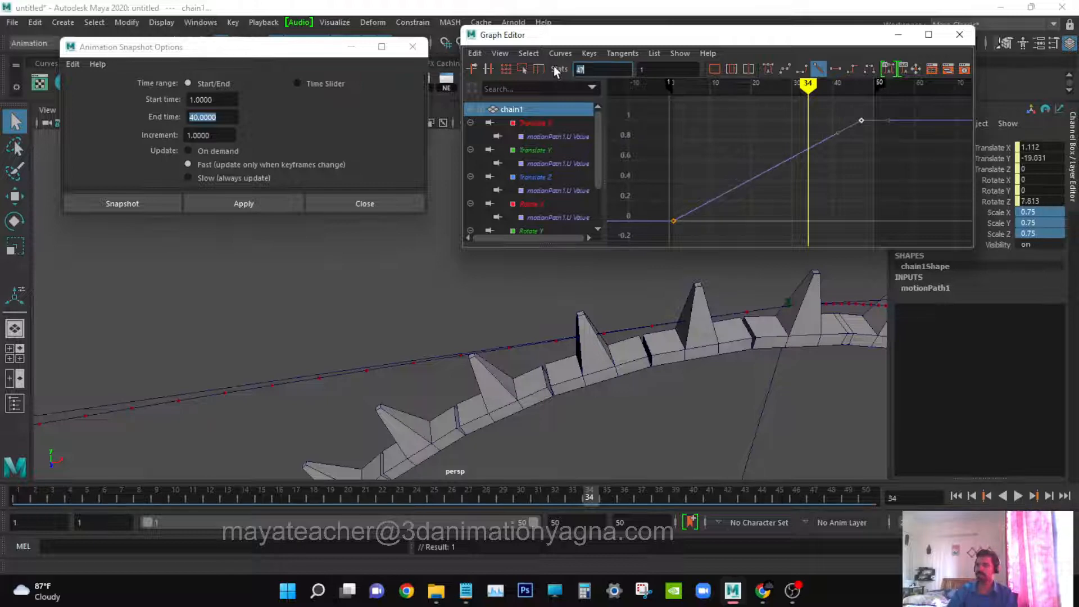
- Set the snapshot end time to 47 and apply the animation snapshot to chain1
{"action": "left_click", "coordinate": [225, 118]}
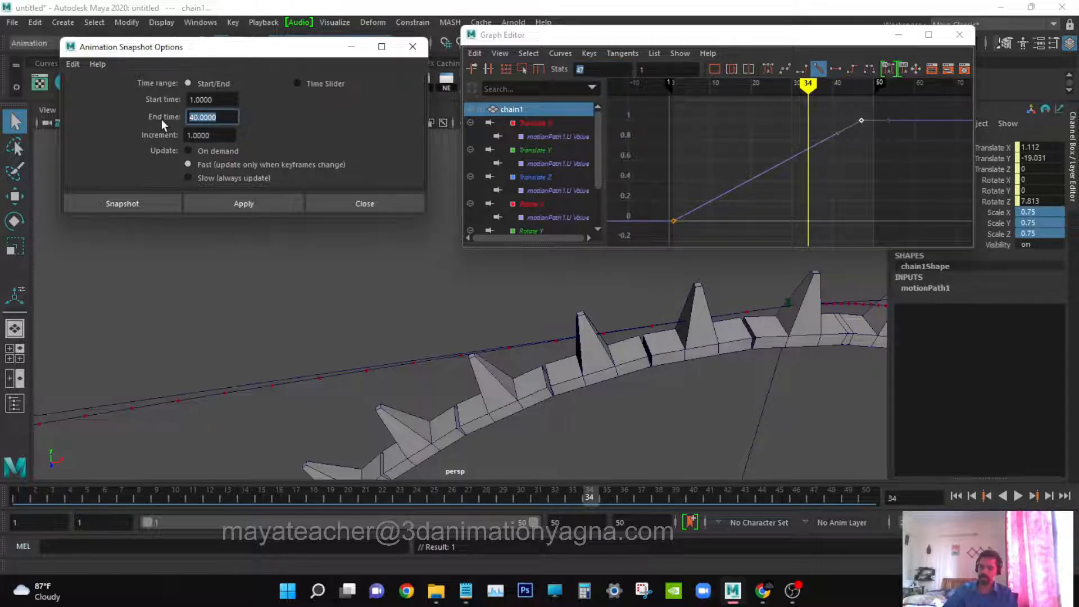
{"action": "type", "text": "747"}
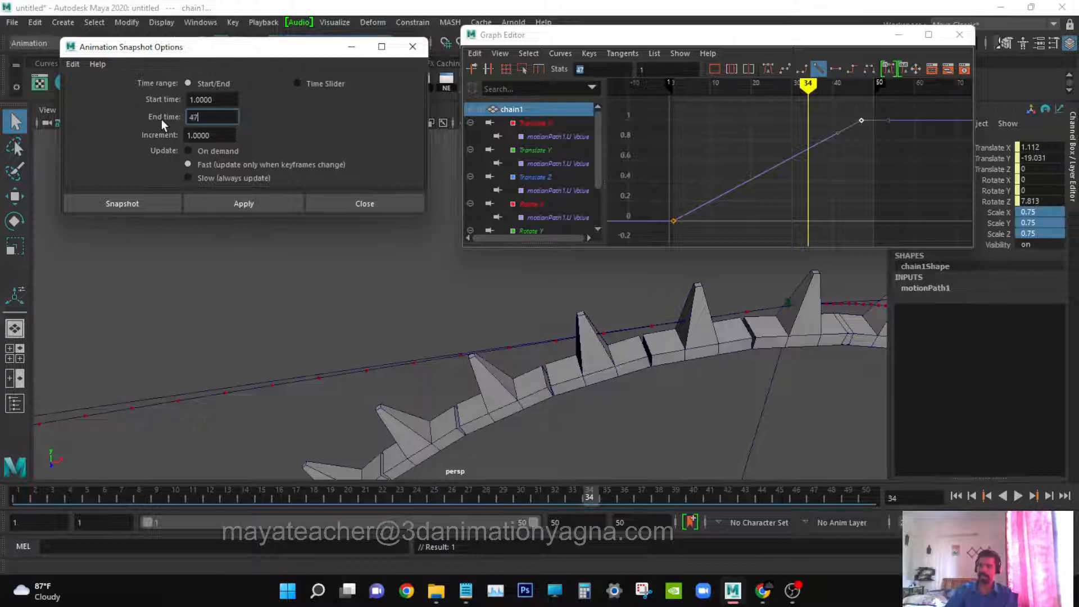
{"action": "key", "text": "Return"}
{"action": "left_click", "coordinate": [220, 200]}
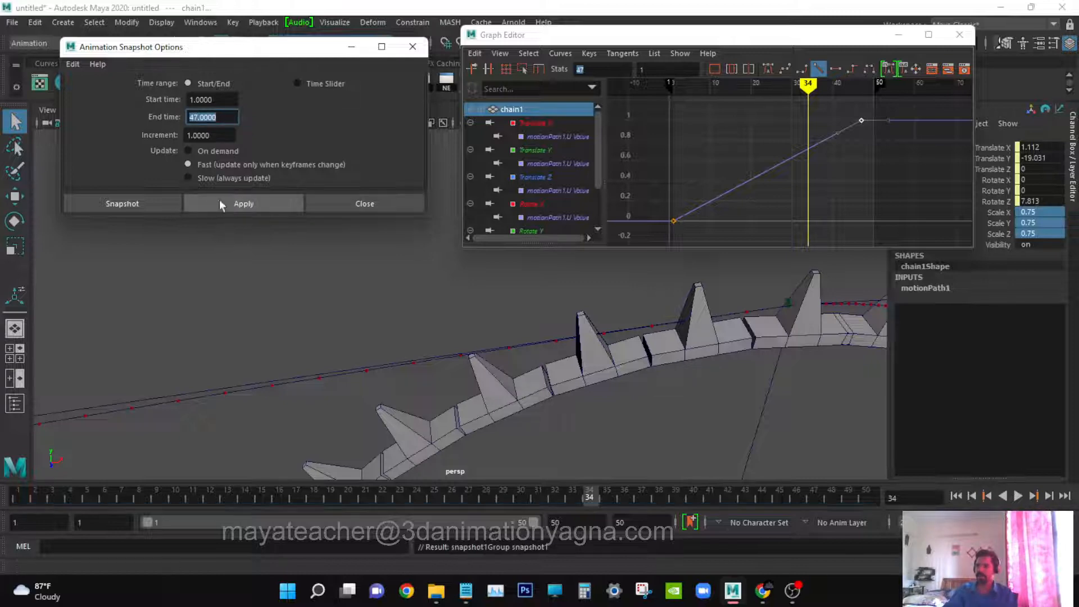
- Examine the link joints up close, and check how the whole chain runs around both cogs
{"action": "mouse_move", "coordinate": [454, 362]}
{"action": "left_mouse_down", "text": "alt"}
{"action": "mouse_move", "coordinate": [438, 368]}
{"action": "mouse_move", "coordinate": [450, 383]}
{"action": "left_mouse_up", "text": "alt"}
{"action": "right_click_drag", "start_coordinate": [451, 382], "coordinate": [517, 392], "text": "alt"}
{"action": "middle_click_drag", "start_coordinate": [517, 392], "coordinate": [513, 364], "text": "alt"}
{"action": "scroll", "coordinate": [506, 374], "scroll_direction": "up", "scroll_amount": 3}
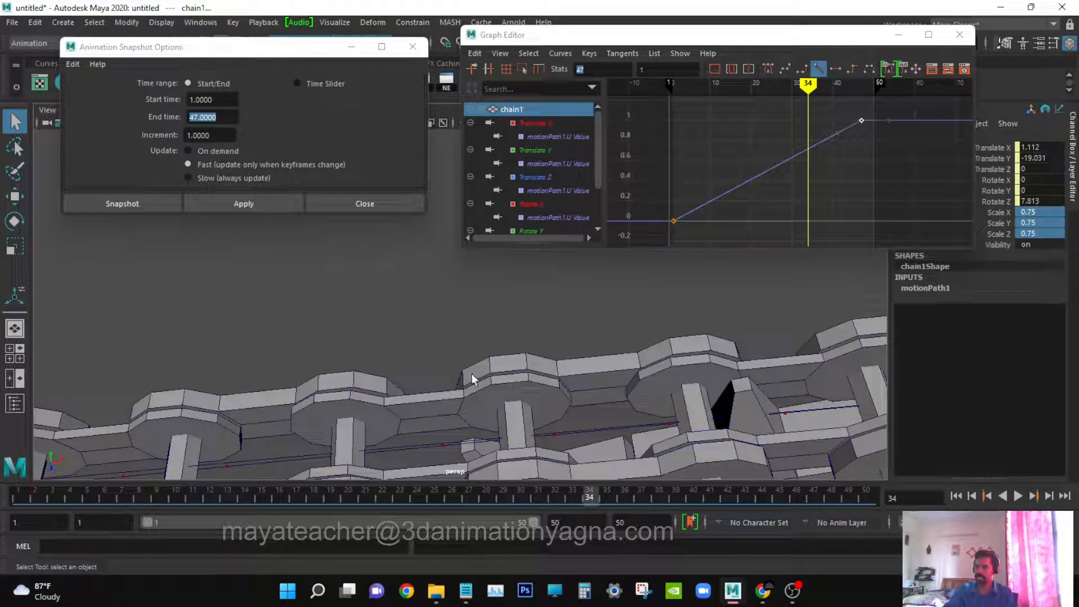
{"action": "scroll", "coordinate": [553, 391], "scroll_direction": "down", "scroll_amount": 8}
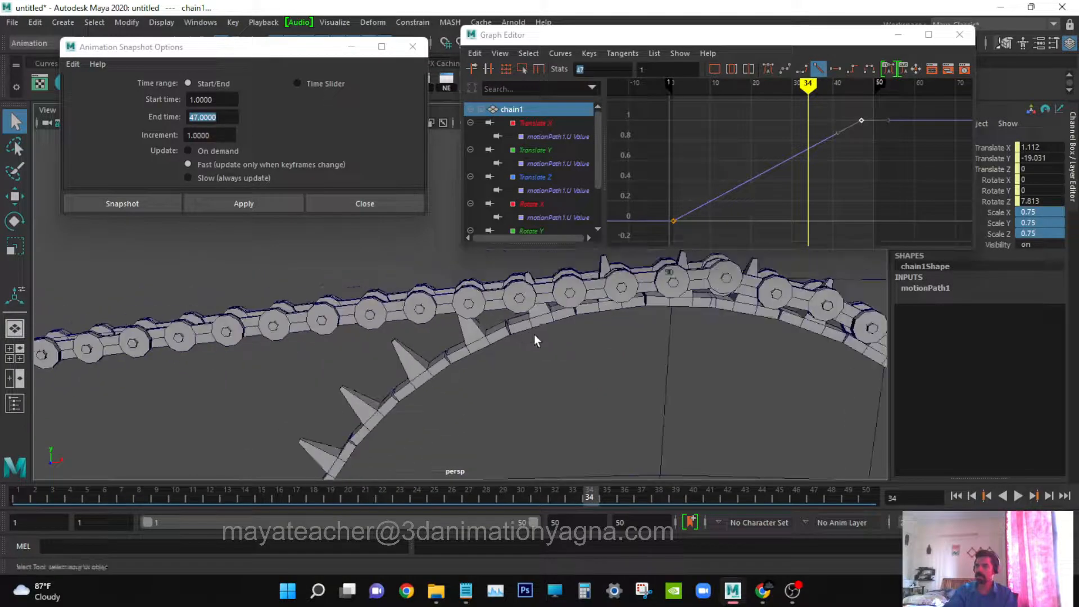
{"action": "scroll", "coordinate": [536, 331], "scroll_direction": "down", "scroll_amount": 8}
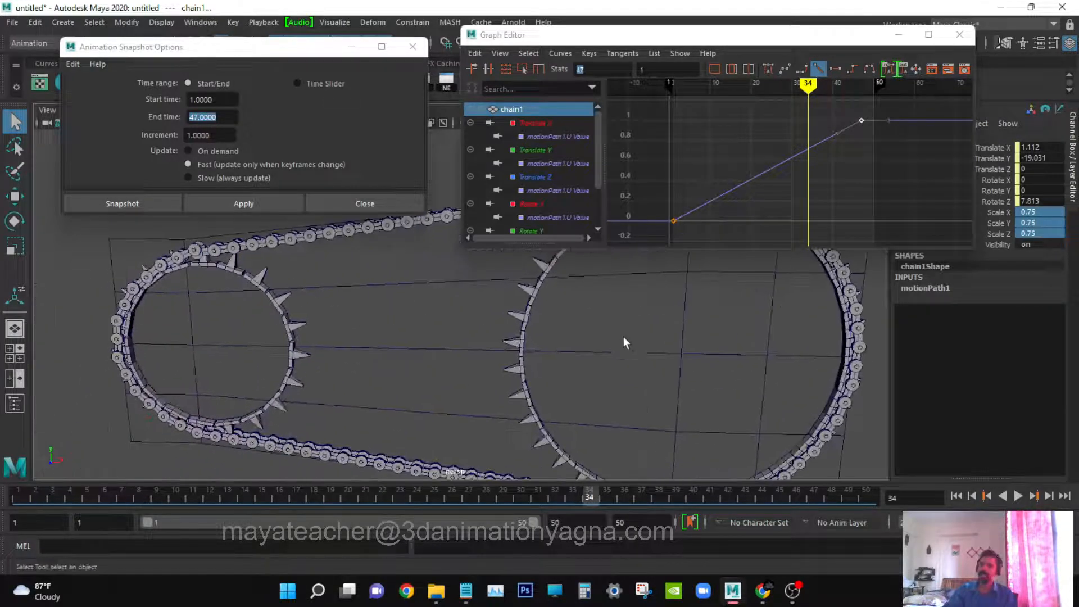
{"action": "left_click_drag", "start_coordinate": [526, 394], "coordinate": [549, 376], "text": "alt"}
{"action": "middle_click_drag", "start_coordinate": [549, 376], "coordinate": [592, 400], "text": "alt"}
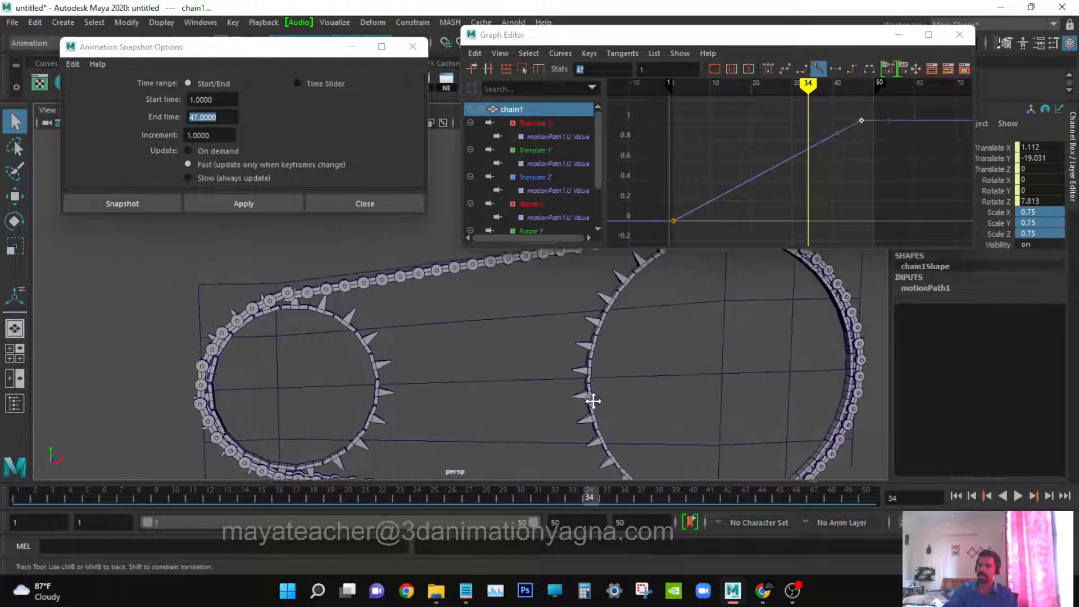
{"action": "right_click_drag", "start_coordinate": [592, 399], "coordinate": [567, 402], "text": "alt"}
{"action": "left_click_drag", "start_coordinate": [567, 402], "coordinate": [542, 381], "text": "alt"}
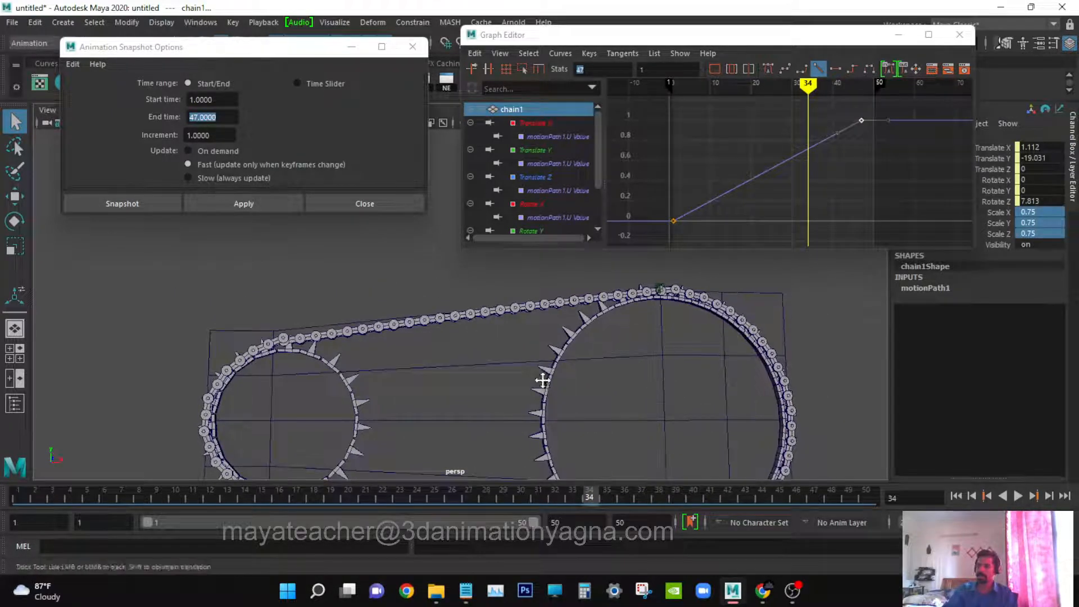
{"action": "right_click_drag", "start_coordinate": [541, 380], "coordinate": [474, 373], "text": "alt"}
{"action": "middle_click_drag", "start_coordinate": [473, 368], "coordinate": [482, 320], "text": "alt"}
{"action": "right_click_drag", "start_coordinate": [532, 377], "coordinate": [501, 376], "text": "alt"}
{"action": "left_click_drag", "start_coordinate": [558, 373], "coordinate": [551, 371], "text": "alt"}
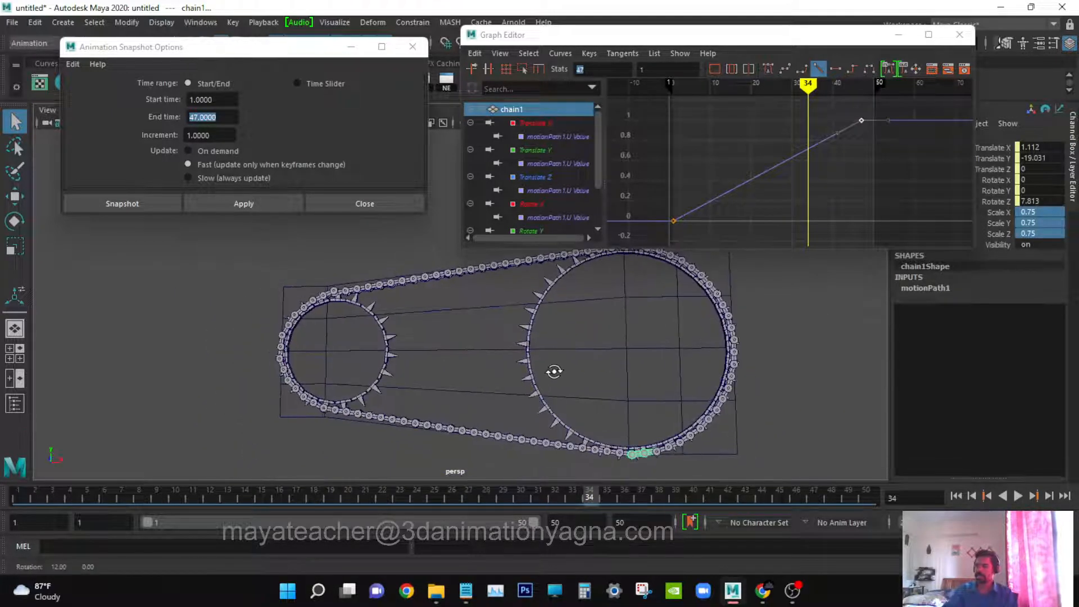
{"action": "middle_click_drag", "start_coordinate": [635, 375], "coordinate": [573, 372], "text": "alt"}
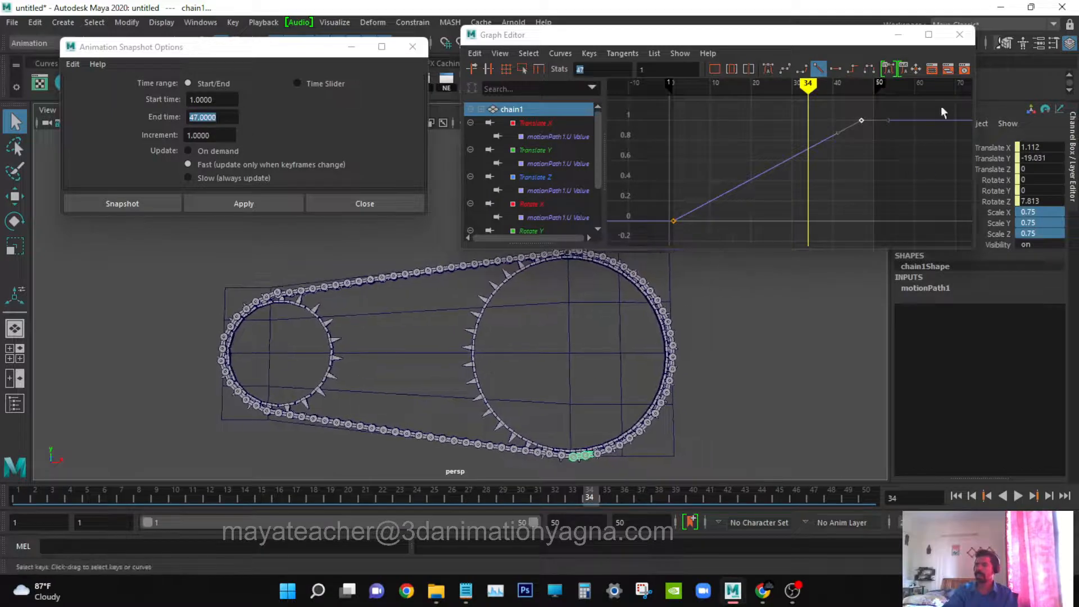
- Close the Graph Editor and the snapshot options, and examine how the links sit over the big cog's teeth
{"action": "left_click", "coordinate": [968, 38]}
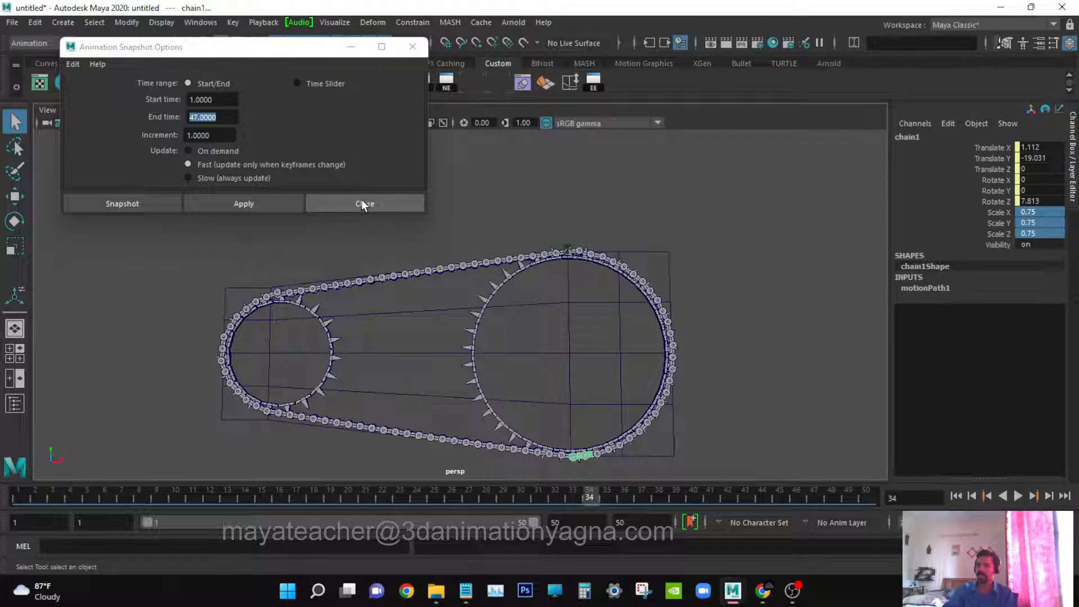
{"action": "left_click", "coordinate": [362, 204]}
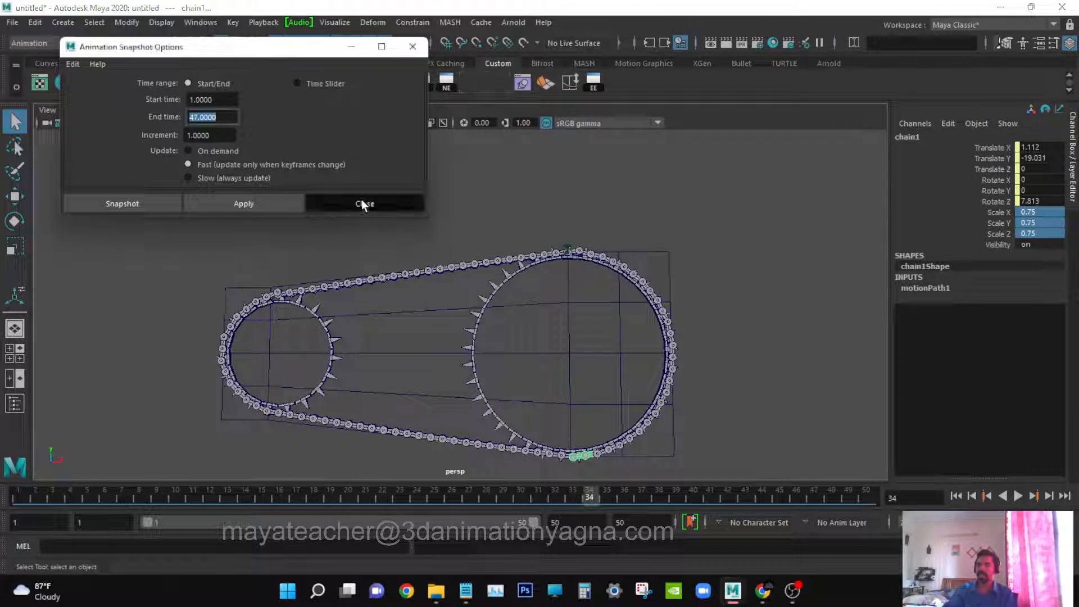
{"action": "scroll", "coordinate": [477, 308], "scroll_direction": "up", "scroll_amount": 8}
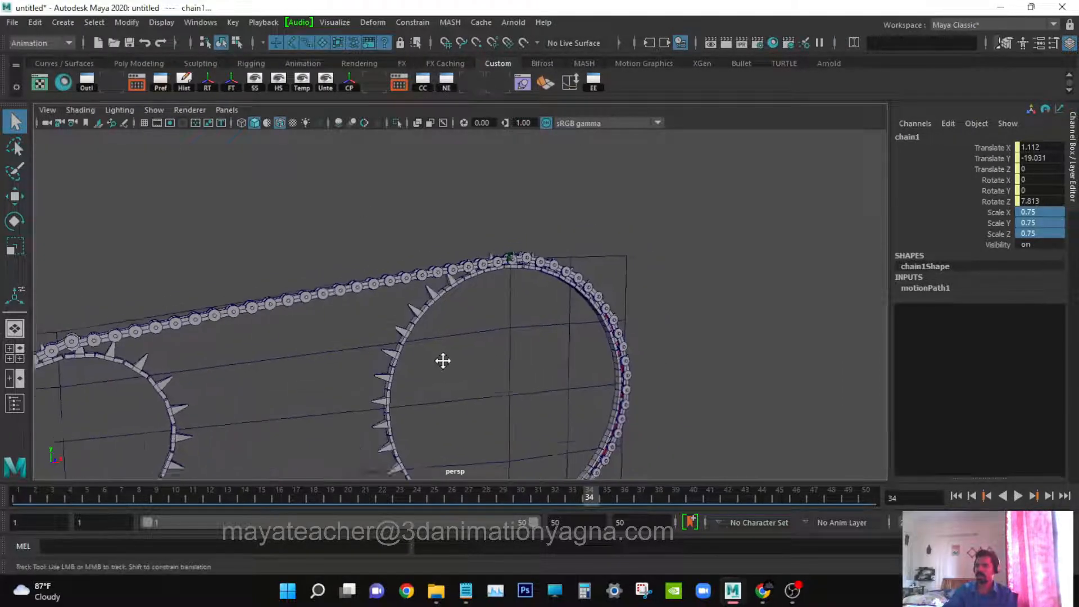
{"action": "left_click_drag", "start_coordinate": [484, 353], "coordinate": [557, 380], "text": "alt"}
{"action": "scroll", "coordinate": [558, 379], "scroll_direction": "up", "scroll_amount": 3}
{"action": "middle_click_drag", "start_coordinate": [558, 379], "coordinate": [592, 434], "text": "alt"}
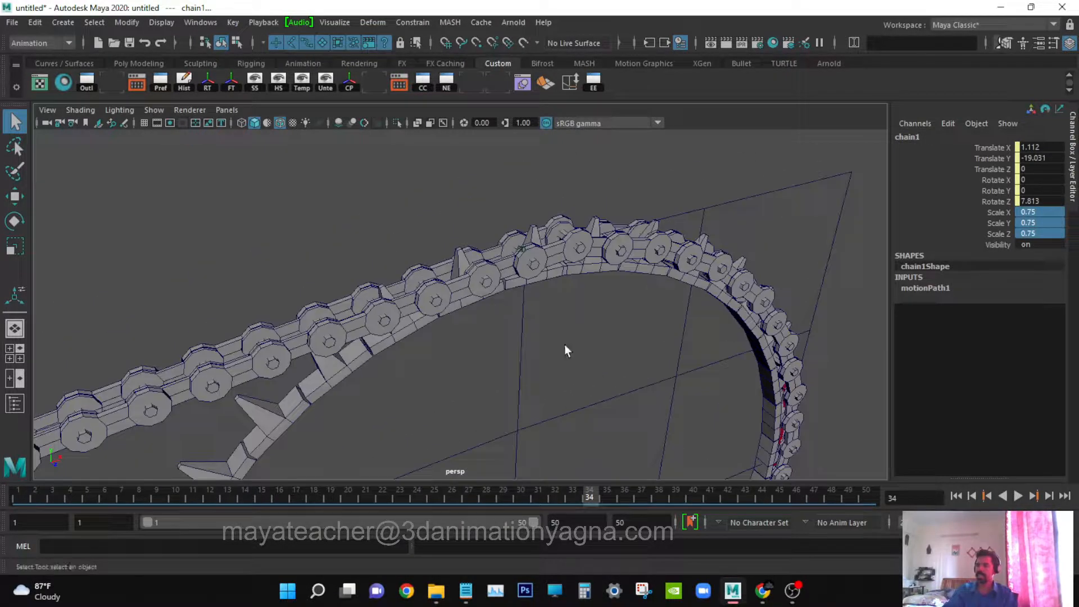
{"action": "scroll", "coordinate": [564, 345], "scroll_direction": "up", "scroll_amount": 3}
{"action": "middle_click_drag", "start_coordinate": [564, 345], "coordinate": [534, 387], "text": "alt"}
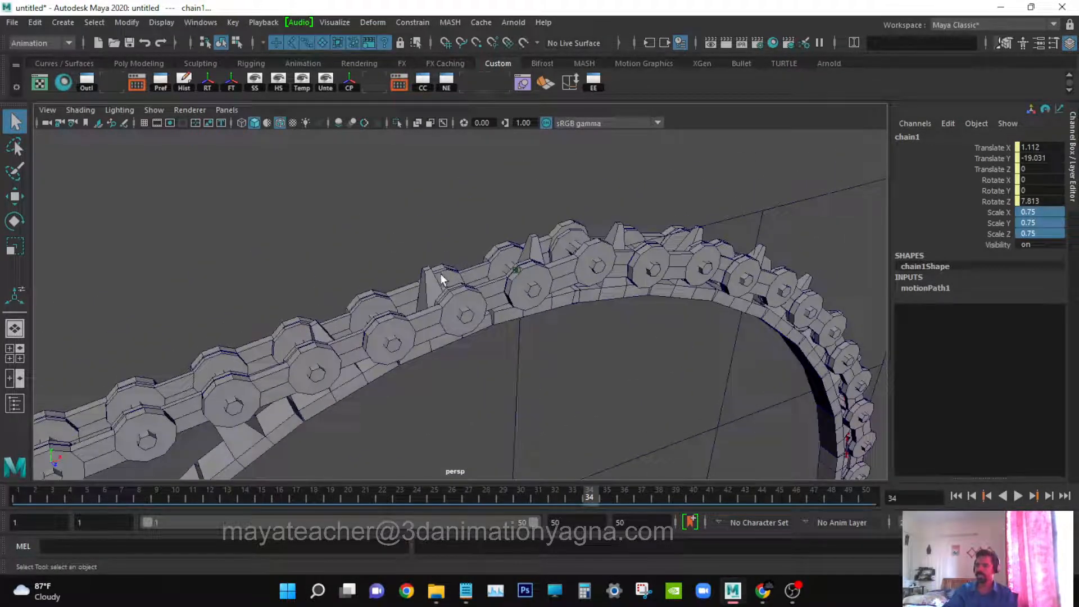
- Find the last link, transform1_47, in snapshot1Group, pull it out along Z to check for overlap, and delete it
{"action": "key", "text": "space"}
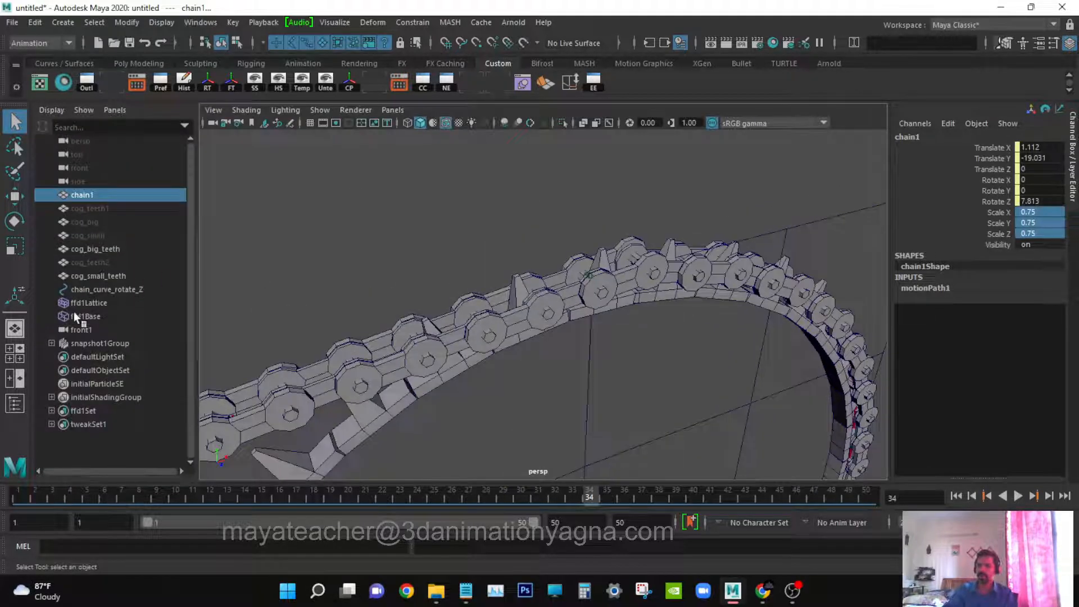
{"action": "left_click", "coordinate": [92, 342]}
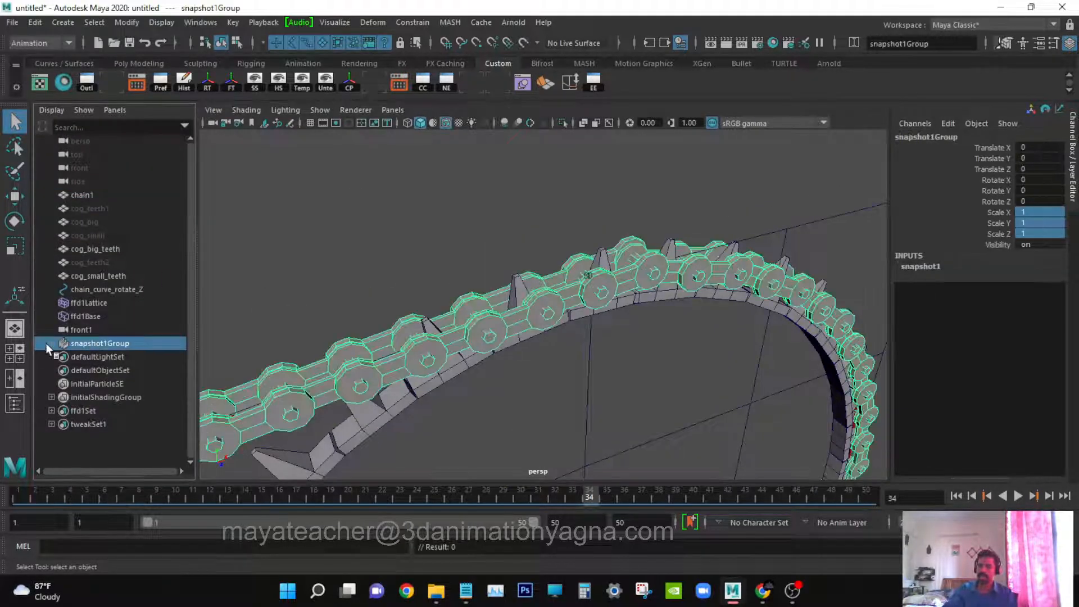
{"action": "left_click", "coordinate": [51, 343]}
{"action": "scroll", "coordinate": [118, 351], "scroll_direction": "down", "scroll_amount": 7}
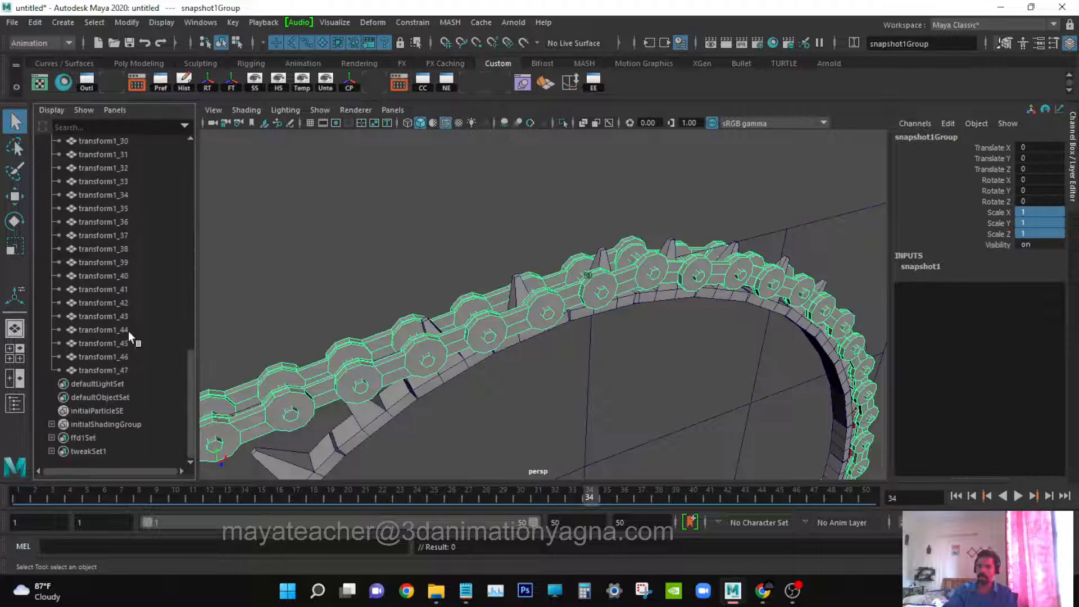
{"action": "left_click", "coordinate": [122, 370]}
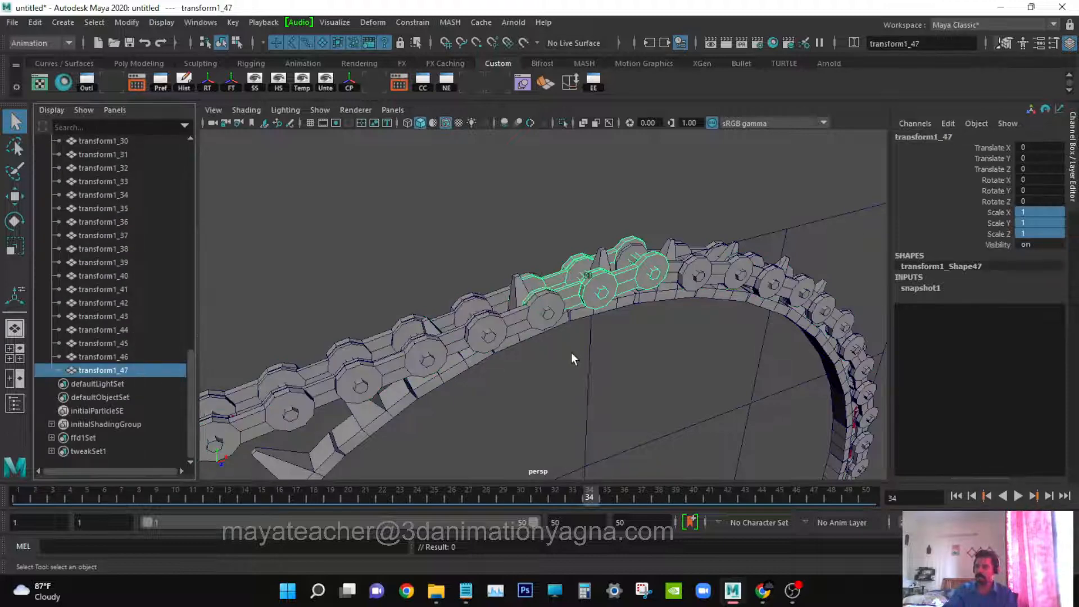
{"action": "middle_click_drag", "start_coordinate": [571, 352], "coordinate": [641, 297], "text": "alt"}
{"action": "key", "text": "w"}
{"action": "left_click", "coordinate": [999, 169]}
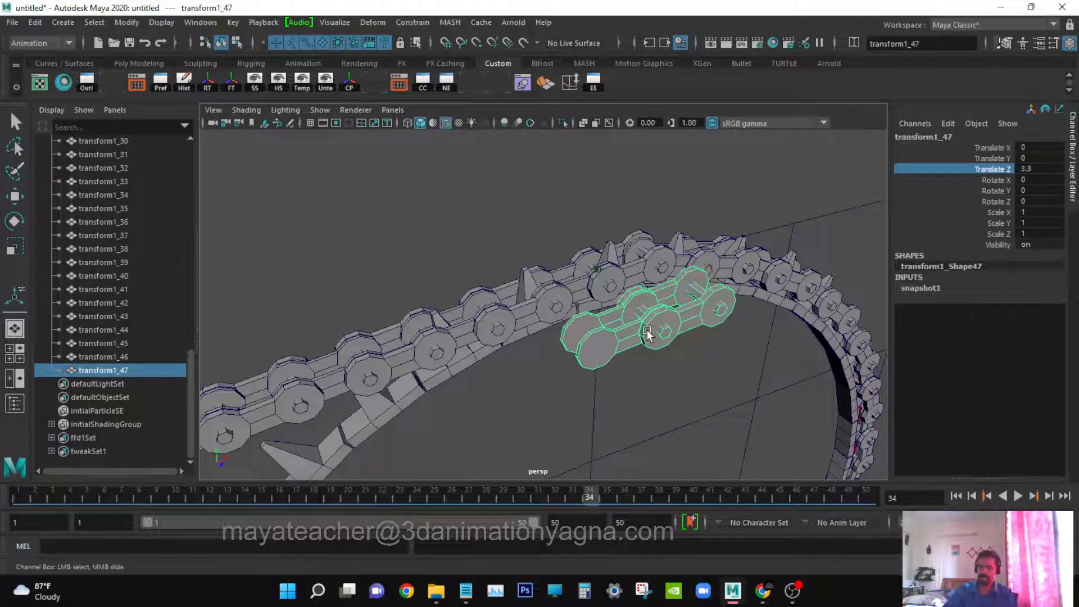
{"action": "key", "text": "Delete"}
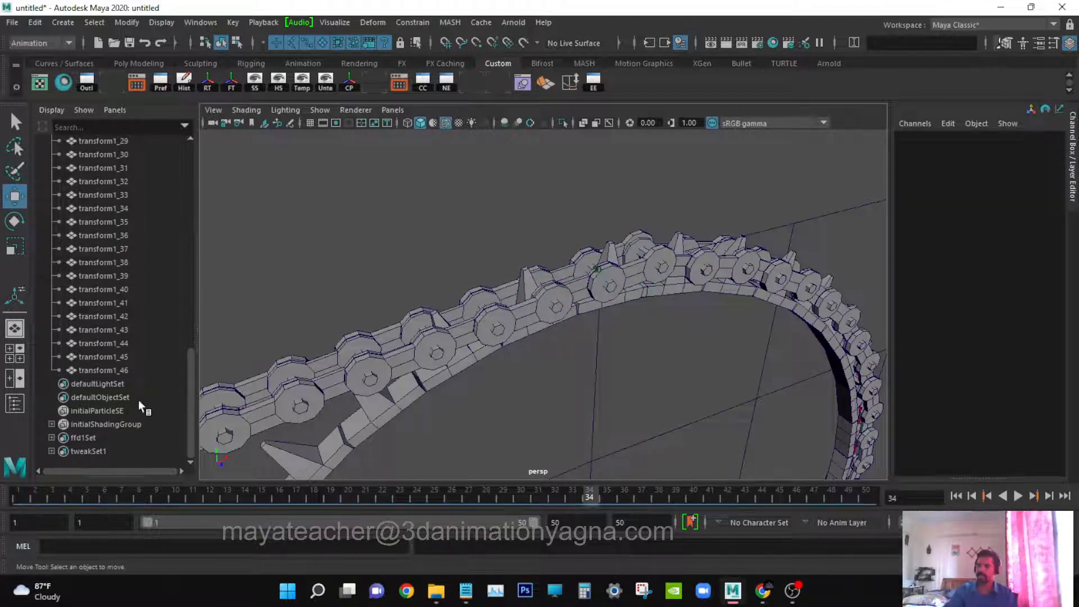
- Check links transform1_46 and transform1_1 for duplicates by moving each out of the chain and undoing the move
{"action": "left_click", "coordinate": [118, 372]}
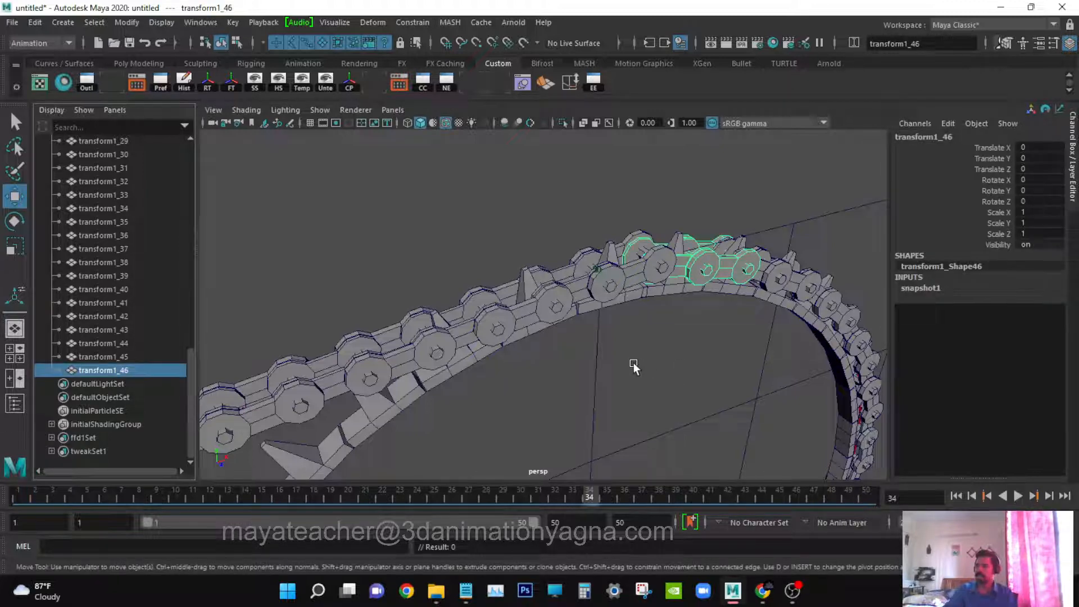
{"action": "middle_click_drag", "start_coordinate": [633, 362], "coordinate": [689, 369]}
{"action": "key", "text": "ctrl+z"}
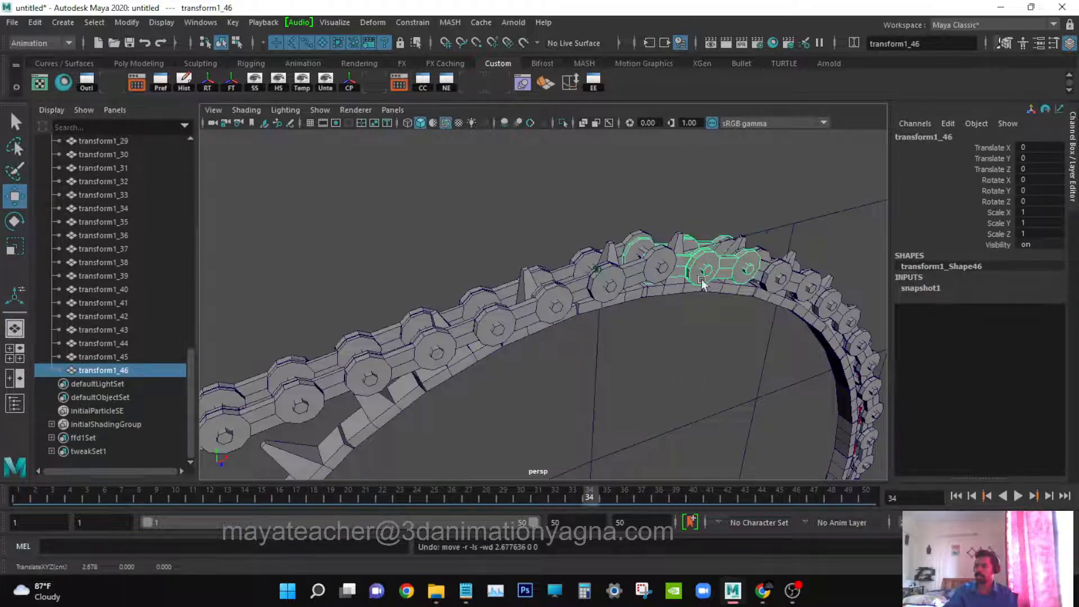
{"action": "scroll", "coordinate": [151, 326], "scroll_direction": "up", "scroll_amount": 12}
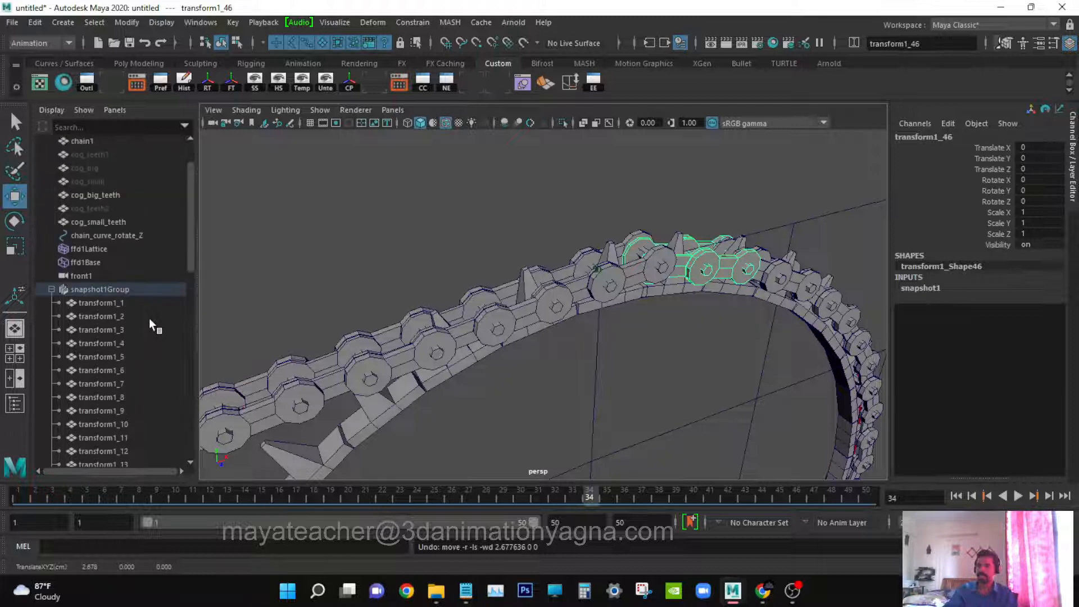
{"action": "left_click", "coordinate": [119, 302]}
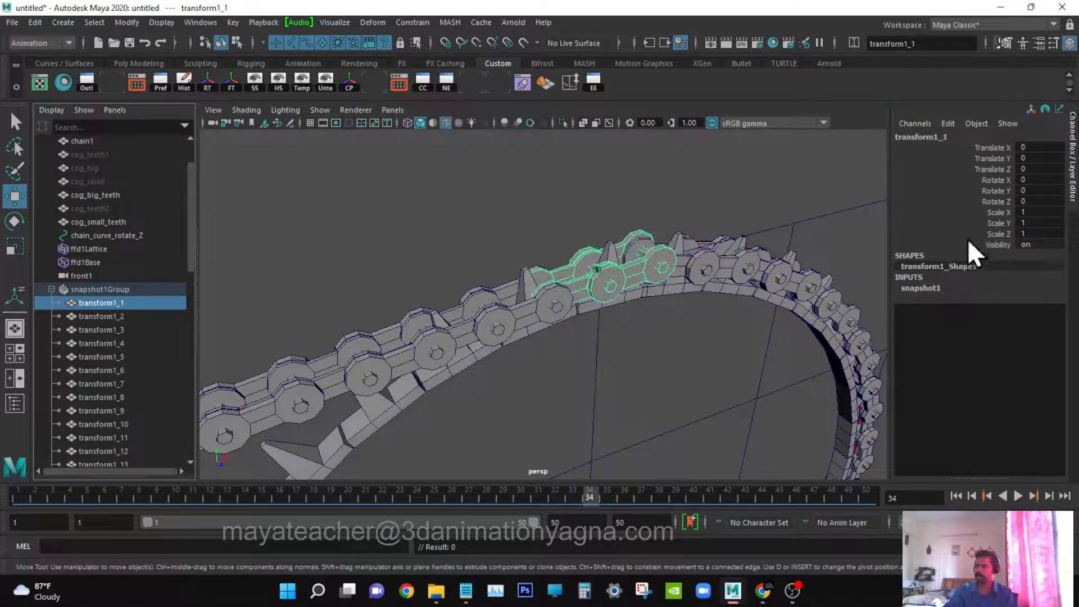
{"action": "left_click", "coordinate": [990, 170]}
{"action": "middle_click_drag", "start_coordinate": [671, 416], "coordinate": [696, 416]}
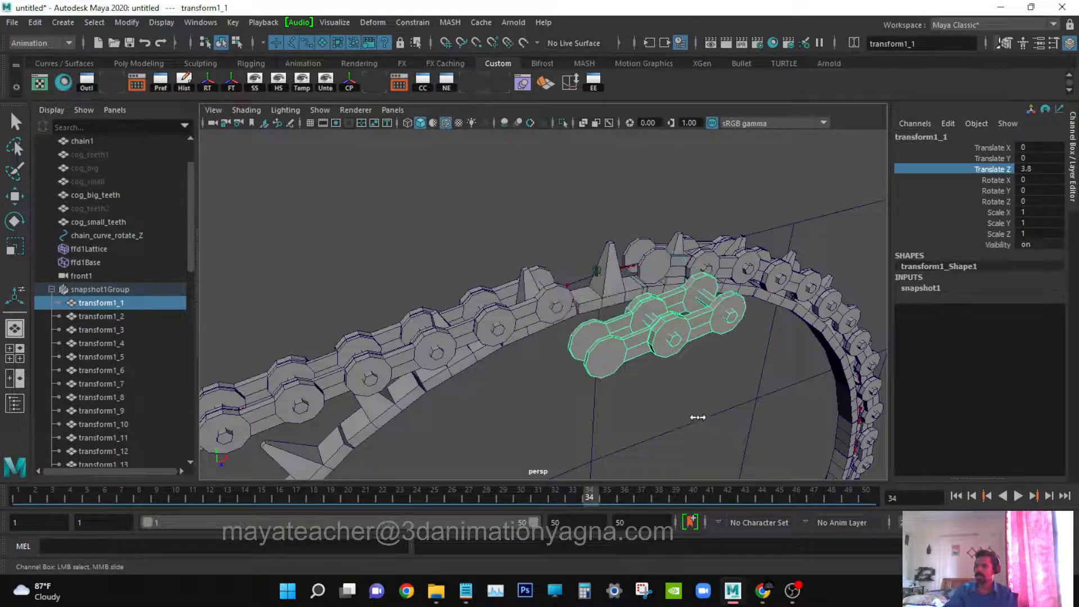
{"action": "key", "text": "ctrl+z"}
- Examine how the chain runs around both cogs, and how the links sit over the small cog's upper teeth
{"action": "scroll", "coordinate": [698, 418], "scroll_direction": "down", "scroll_amount": 3}
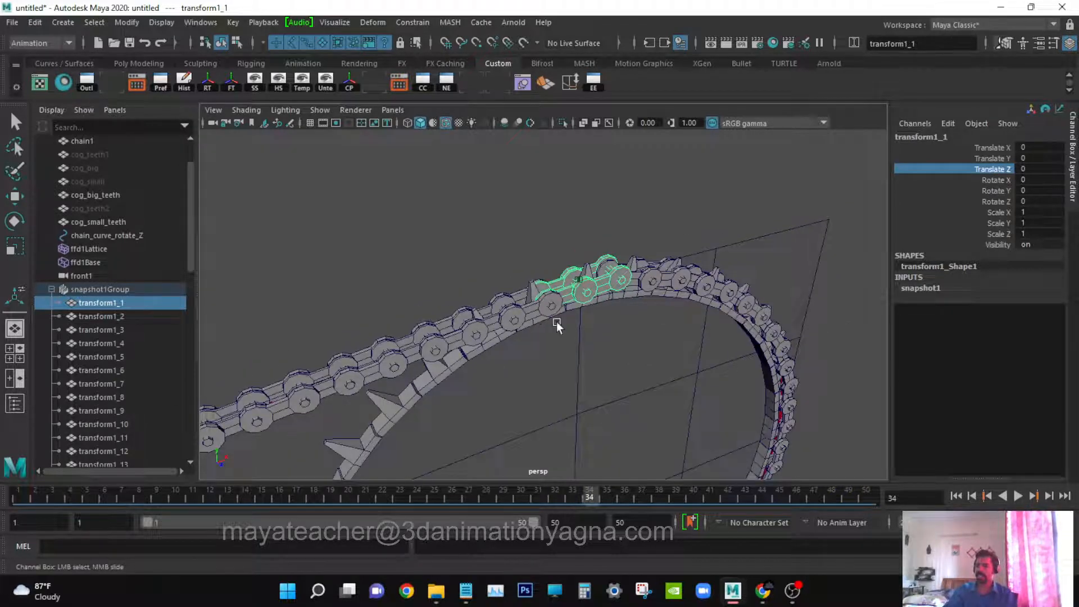
{"action": "scroll", "coordinate": [551, 321], "scroll_direction": "down", "scroll_amount": 4}
{"action": "middle_click_drag", "start_coordinate": [550, 337], "coordinate": [650, 259], "text": "alt"}
{"action": "scroll", "coordinate": [650, 308], "scroll_direction": "down", "scroll_amount": 2}
{"action": "middle_click_drag", "start_coordinate": [521, 304], "coordinate": [583, 265], "text": "alt"}
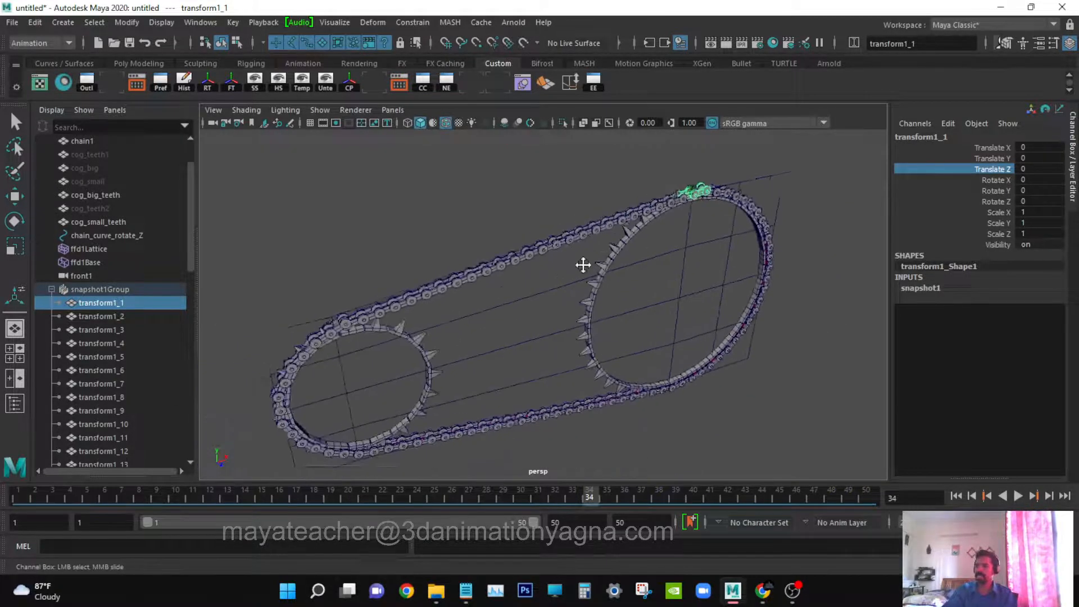
{"action": "left_click_drag", "start_coordinate": [427, 388], "coordinate": [366, 353], "text": "alt"}
{"action": "middle_click_drag", "start_coordinate": [365, 353], "coordinate": [539, 389], "text": "alt"}
{"action": "scroll", "coordinate": [391, 331], "scroll_direction": "up", "scroll_amount": 4}
{"action": "scroll", "coordinate": [524, 370], "scroll_direction": "up", "scroll_amount": 2}
{"action": "middle_click_drag", "start_coordinate": [472, 317], "coordinate": [473, 323], "text": "alt"}
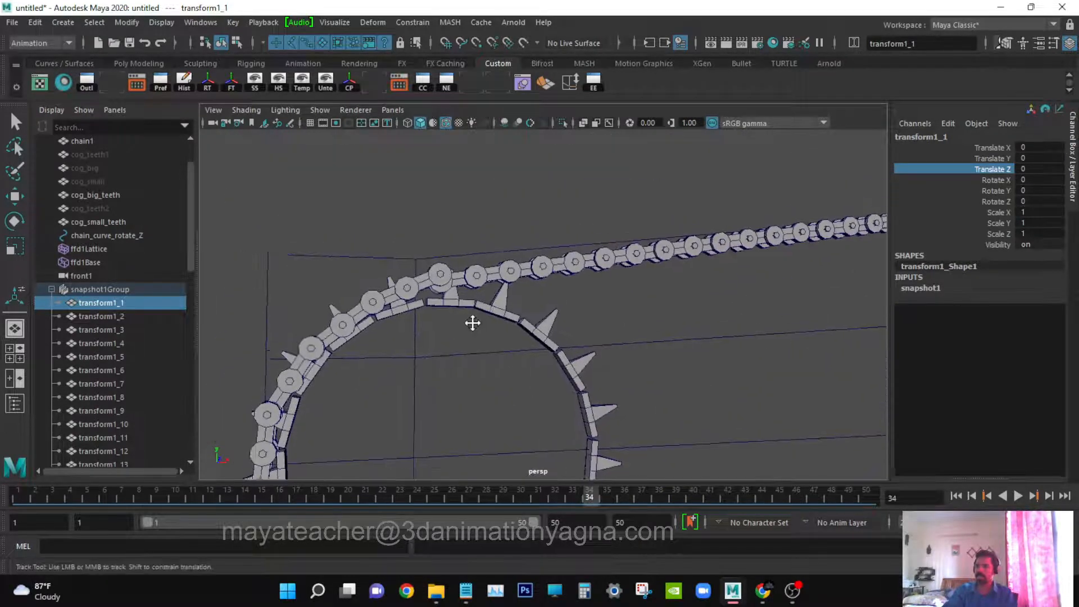
{"action": "left_click_drag", "start_coordinate": [472, 323], "coordinate": [451, 303], "text": "alt"}
- Switch ffd1Lattice to lattice point editing, and try lowering the point pair above the top of the small cog
{"action": "left_click", "coordinate": [403, 295]}
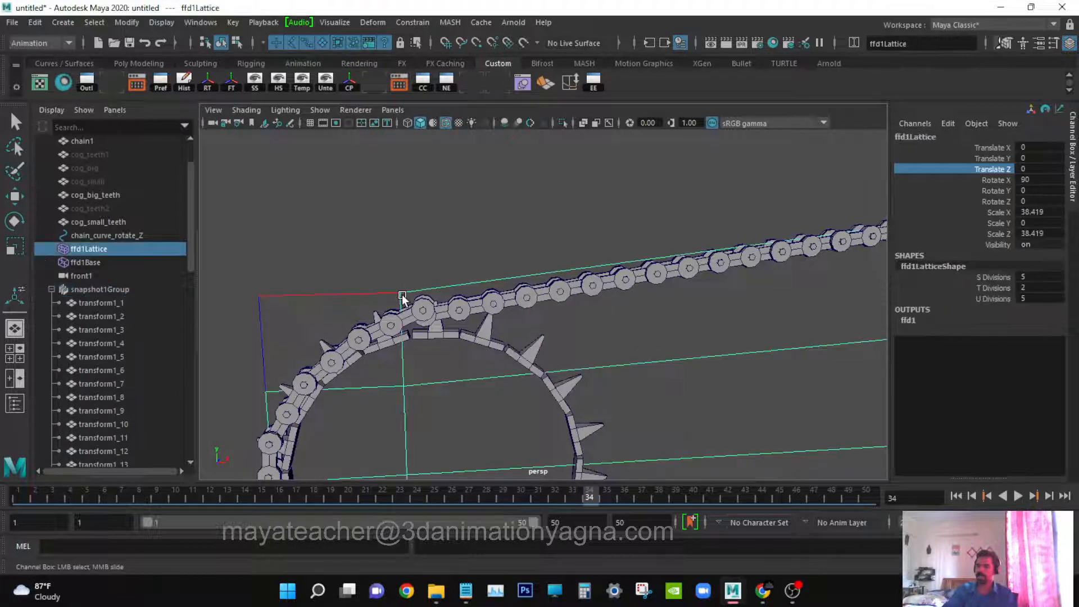
{"action": "right_click_drag", "start_coordinate": [402, 295], "coordinate": [355, 228]}
{"action": "key", "text": "w"}
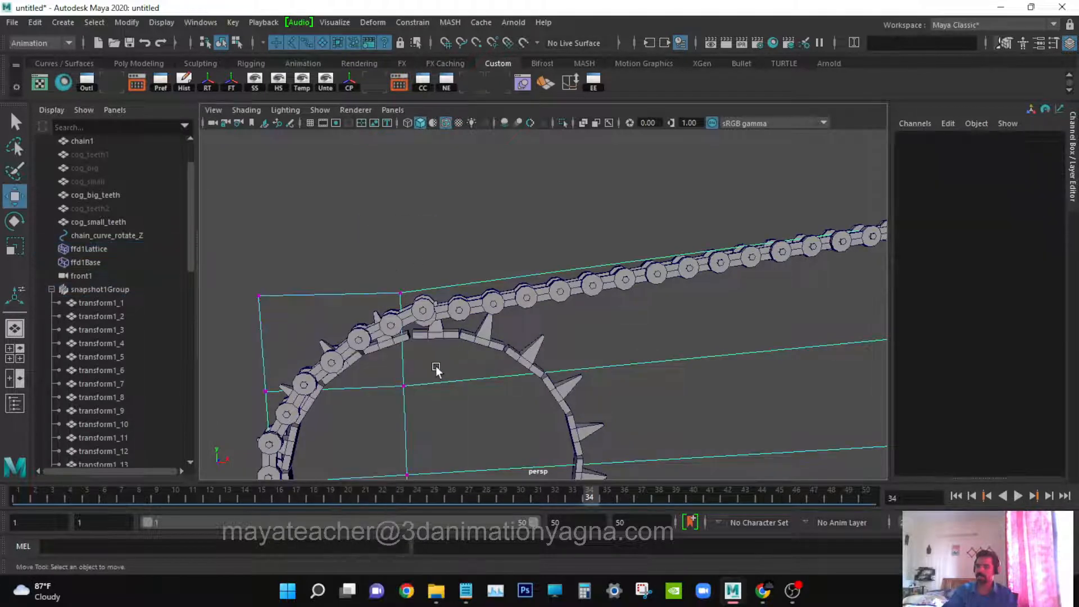
{"action": "left_click_drag", "start_coordinate": [436, 366], "coordinate": [421, 287], "text": "alt"}
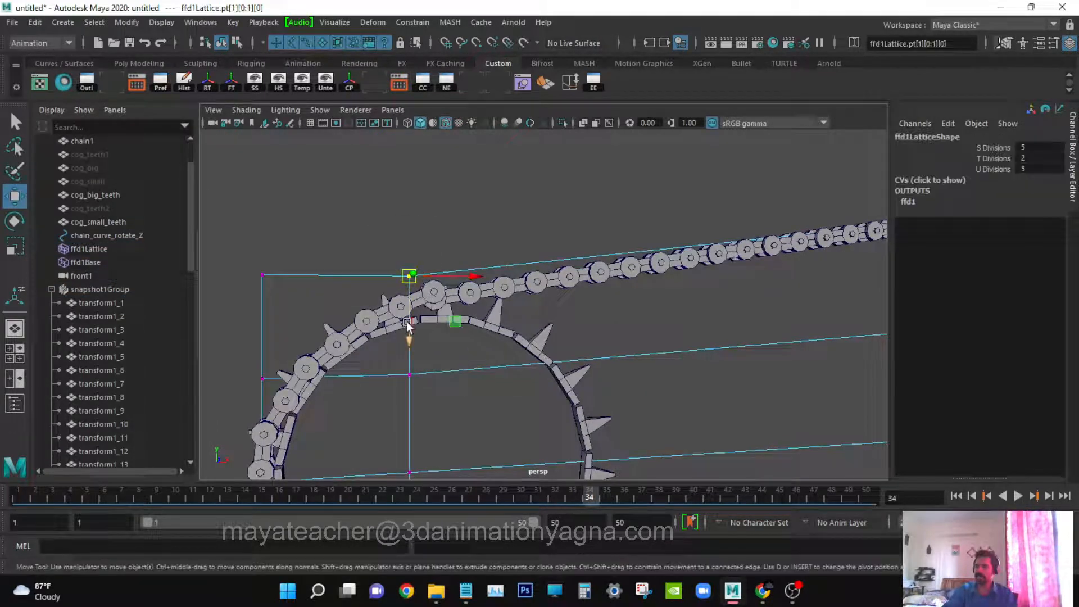
{"action": "left_click_drag", "start_coordinate": [408, 326], "coordinate": [416, 346]}
{"action": "key", "text": "ctrl+z"}
- Undo the last point move, and lower the lattice point pair above the small cog slightly toward its teeth
{"action": "left_click_drag", "start_coordinate": [586, 391], "coordinate": [459, 329], "text": "alt"}
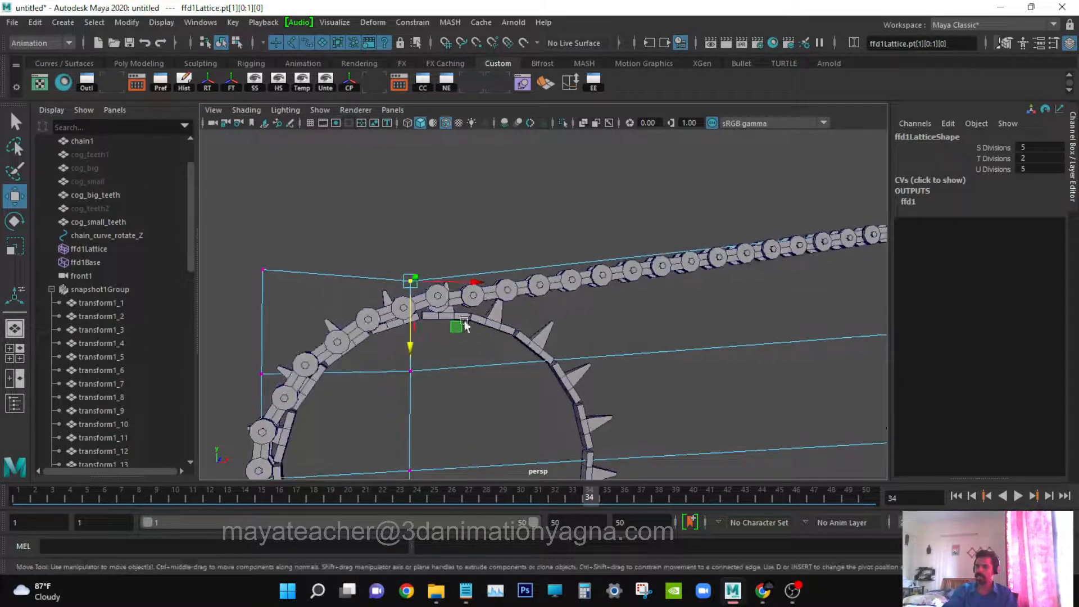
{"action": "scroll", "coordinate": [458, 327], "scroll_direction": "up", "scroll_amount": 3}
{"action": "middle_click_drag", "start_coordinate": [455, 326], "coordinate": [512, 333], "text": "alt"}
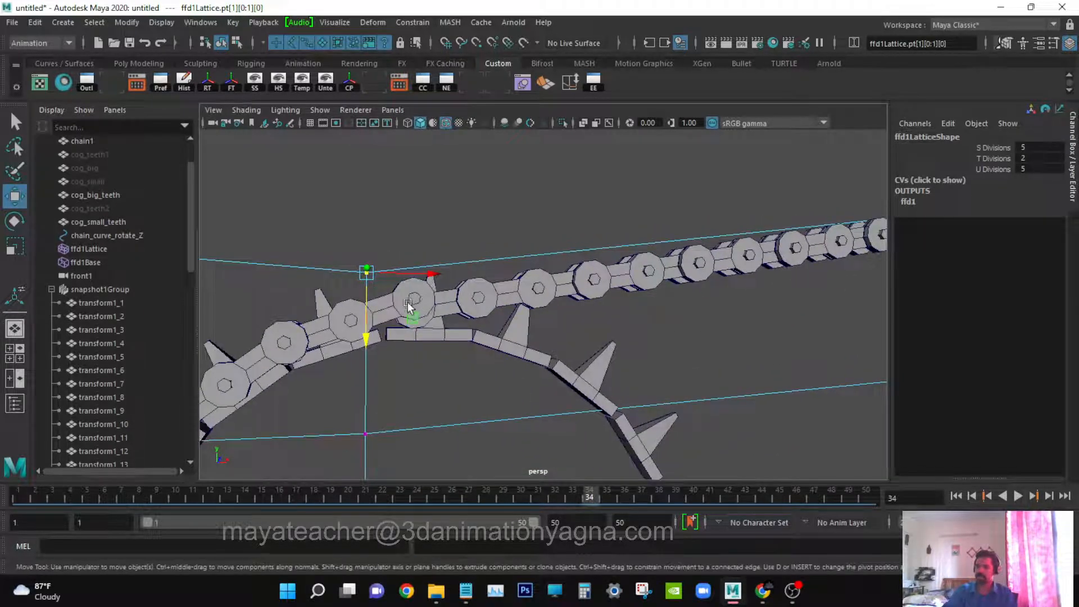
{"action": "middle_click_drag", "start_coordinate": [408, 305], "coordinate": [493, 295], "text": "alt"}
{"action": "key", "text": "ctrl+z"}
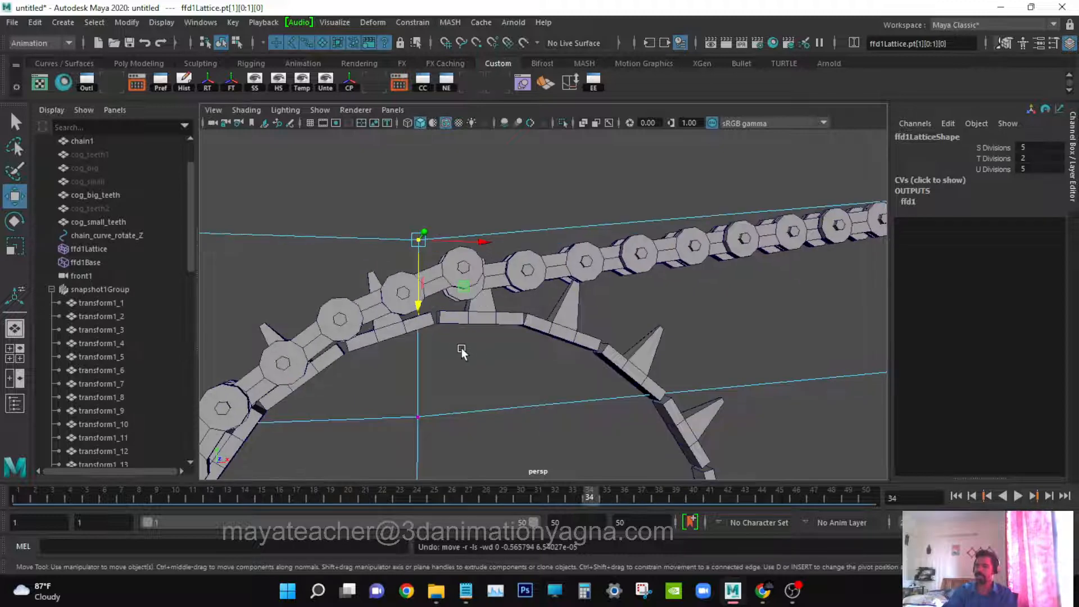
{"action": "middle_click_drag", "start_coordinate": [513, 308], "coordinate": [502, 332], "text": "alt"}
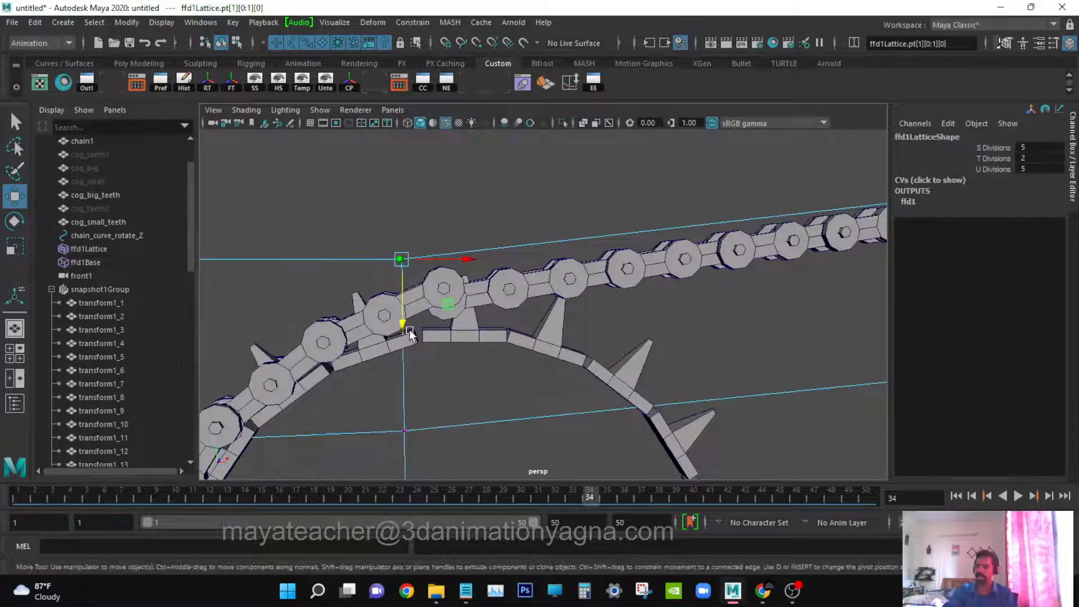
{"action": "left_click_drag", "start_coordinate": [410, 335], "coordinate": [419, 344]}
{"action": "scroll", "coordinate": [421, 386], "scroll_direction": "down", "scroll_amount": 2}
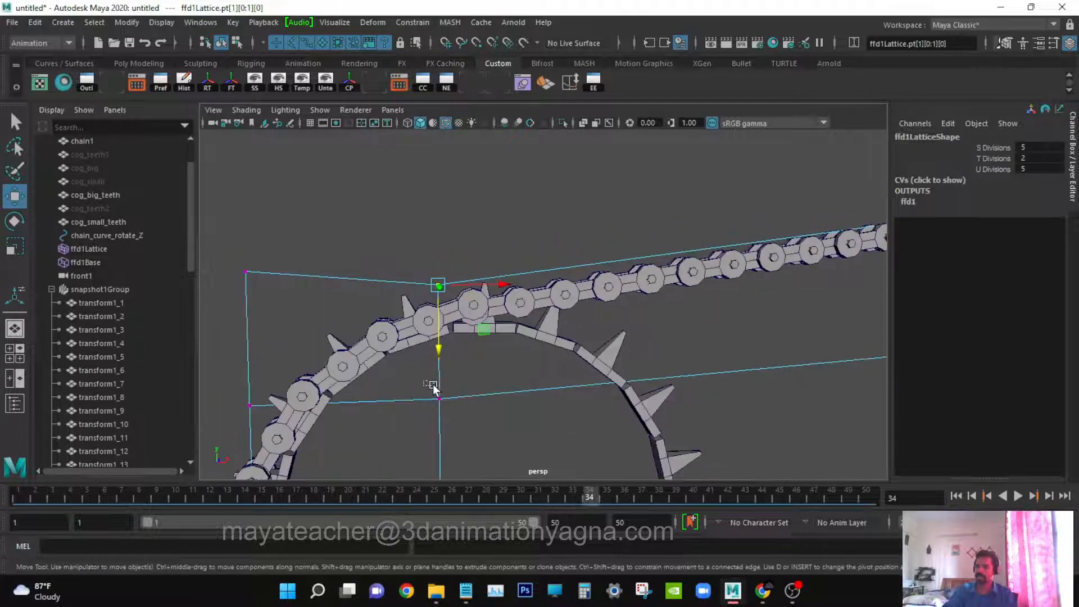
- Raise the second-row lattice point pair inside the small cog's upper half, and select the outer pair beside its rim
{"action": "left_click_drag", "start_coordinate": [432, 386], "coordinate": [448, 411]}
{"action": "left_click_drag", "start_coordinate": [441, 451], "coordinate": [442, 428]}
{"action": "middle_click_drag", "start_coordinate": [471, 403], "coordinate": [522, 244], "text": "alt"}
{"action": "middle_click_drag", "start_coordinate": [456, 382], "coordinate": [457, 388], "text": "alt"}
{"action": "left_click_drag", "start_coordinate": [291, 206], "coordinate": [364, 225]}
- Check the chain beneath the small cog, and lower the top lattice point pair above that cog a little further
{"action": "left_click_drag", "start_coordinate": [573, 358], "coordinate": [556, 299], "text": "alt"}
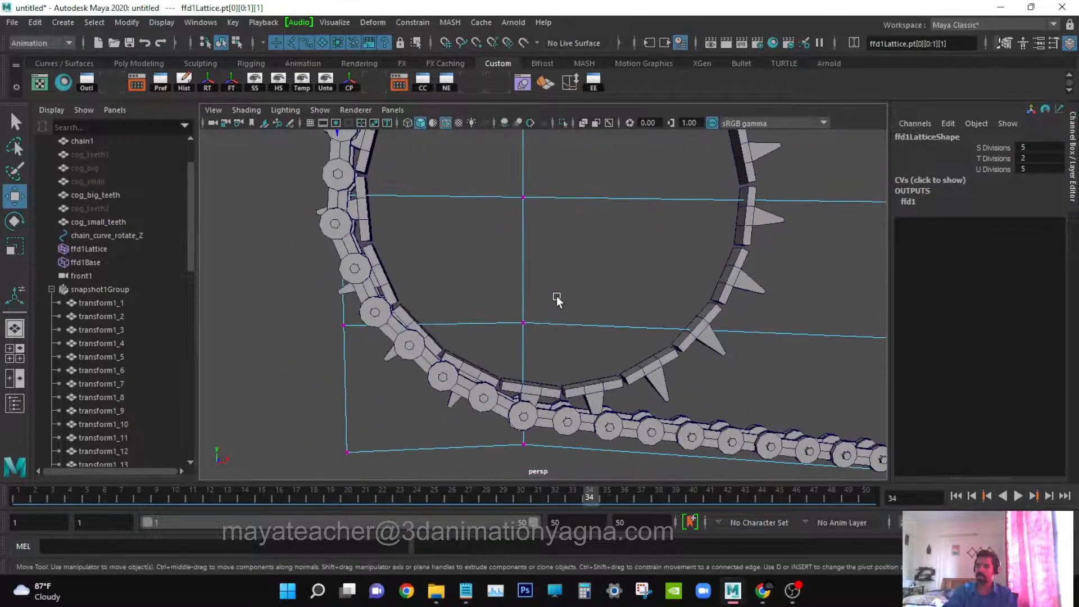
{"action": "middle_click_drag", "start_coordinate": [468, 350], "coordinate": [381, 271], "text": "alt"}
{"action": "middle_click_drag", "start_coordinate": [443, 319], "coordinate": [494, 366], "text": "alt"}
{"action": "left_click_drag", "start_coordinate": [497, 368], "coordinate": [573, 325], "text": "alt"}
{"action": "scroll", "coordinate": [597, 319], "scroll_direction": "down", "scroll_amount": 3}
{"action": "middle_click_drag", "start_coordinate": [605, 320], "coordinate": [509, 320], "text": "alt"}
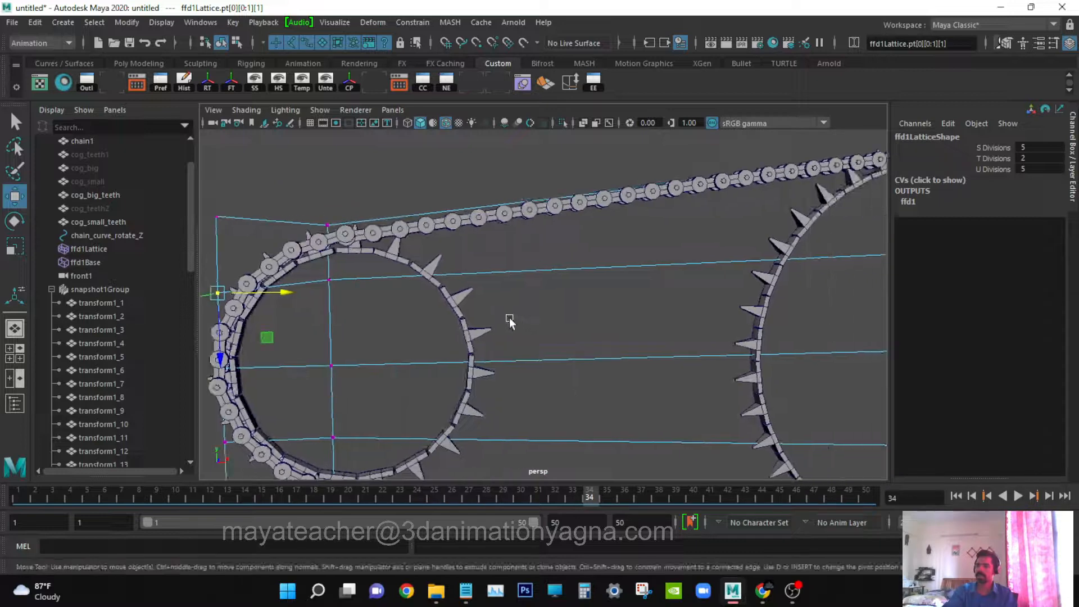
{"action": "left_click", "coordinate": [329, 279]}
{"action": "left_click", "coordinate": [330, 225]}
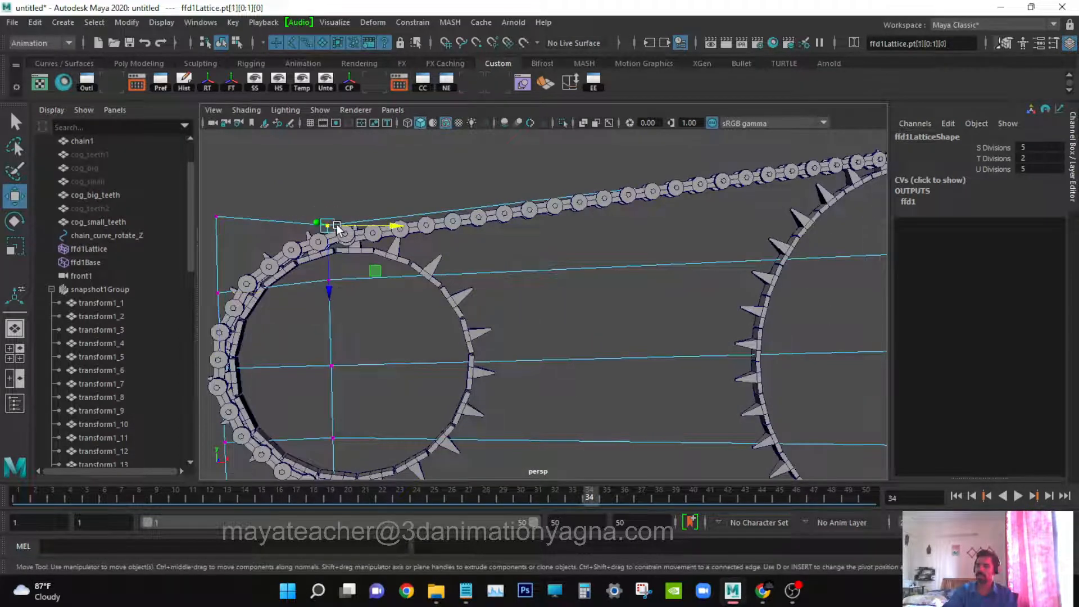
{"action": "left_click_drag", "start_coordinate": [330, 283], "coordinate": [331, 293]}
- Fine-tune the height of the second-row lattice point pair inside the small cog, and reselect the pair above it
{"action": "left_click", "coordinate": [331, 286]}
{"action": "key", "text": "f"}
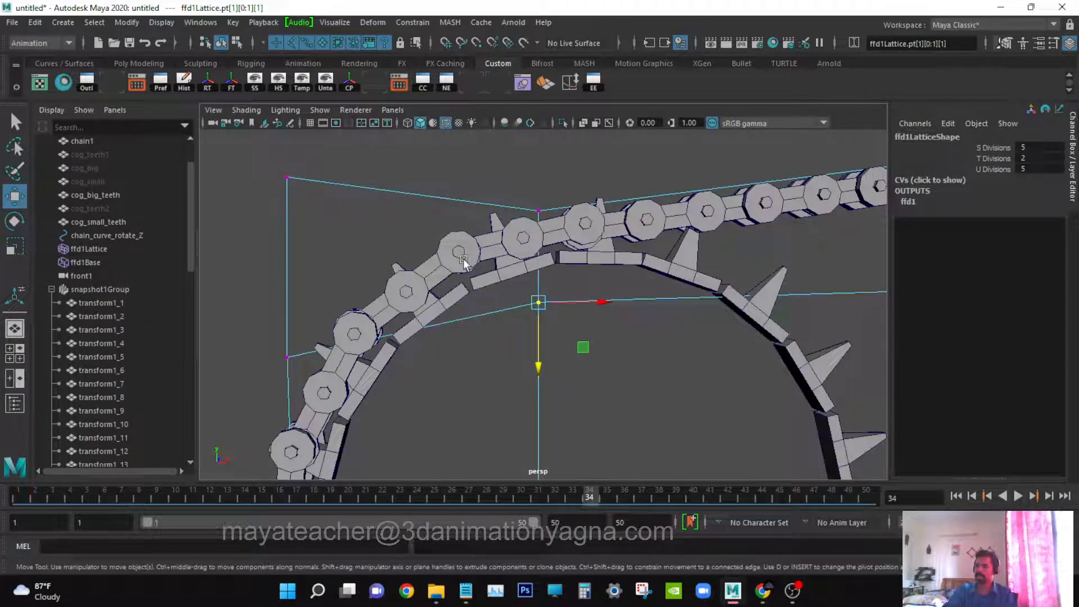
{"action": "left_click_drag", "start_coordinate": [540, 350], "coordinate": [534, 361], "text": "alt"}
{"action": "left_click_drag", "start_coordinate": [496, 183], "coordinate": [537, 284]}
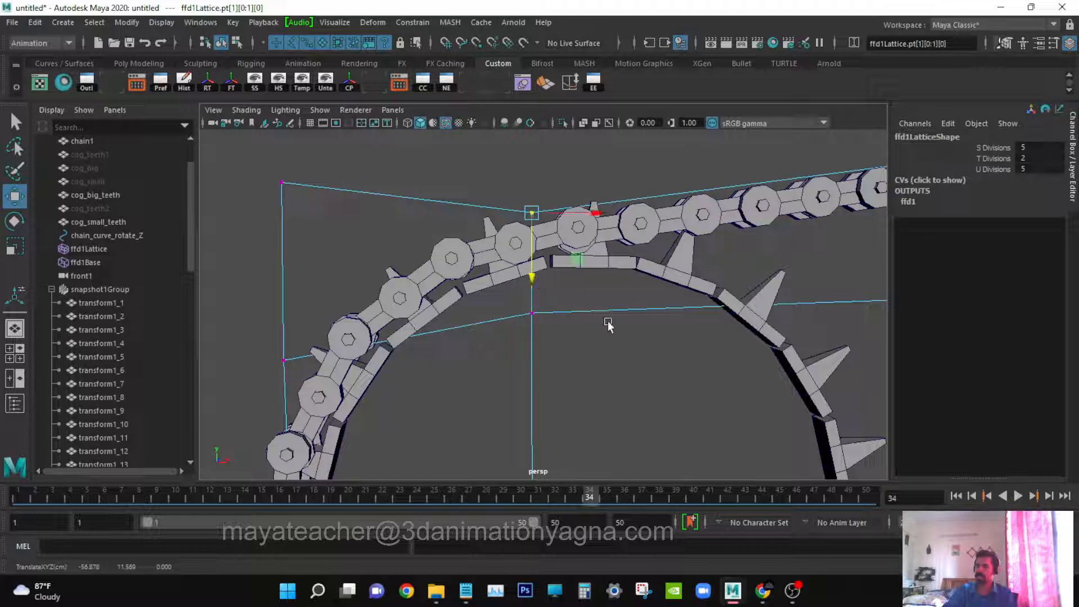
- Select both upper lattice point pairs of the small cog's inner column, shift them vertically together, and clear the selection
{"action": "scroll", "coordinate": [607, 325], "scroll_direction": "down", "scroll_amount": 8}
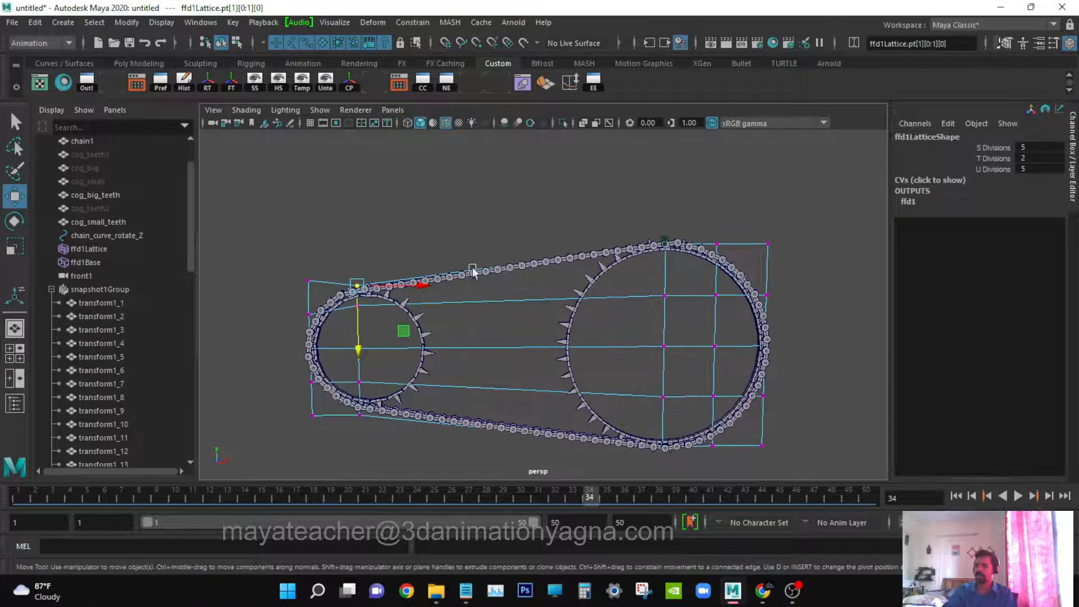
{"action": "key", "text": "q"}
{"action": "left_click", "coordinate": [447, 230]}
{"action": "scroll", "coordinate": [493, 326], "scroll_direction": "up", "scroll_amount": 5}
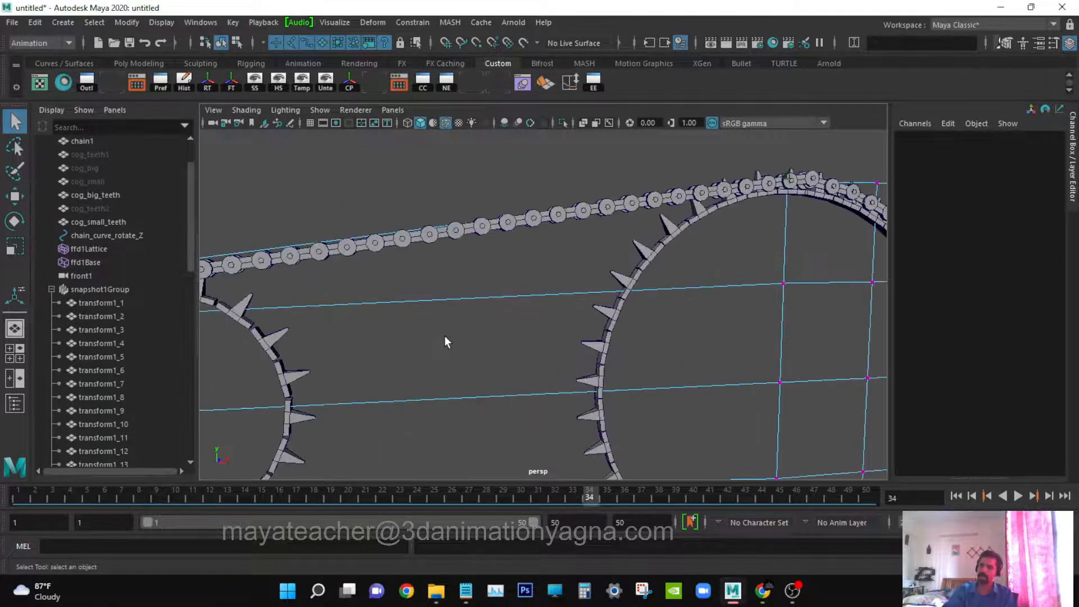
{"action": "middle_click_drag", "start_coordinate": [405, 346], "coordinate": [804, 307], "text": "alt"}
{"action": "left_click_drag", "start_coordinate": [682, 343], "coordinate": [549, 285], "text": "alt"}
{"action": "left_click_drag", "start_coordinate": [527, 193], "coordinate": [544, 275]}
{"action": "key", "text": "w"}
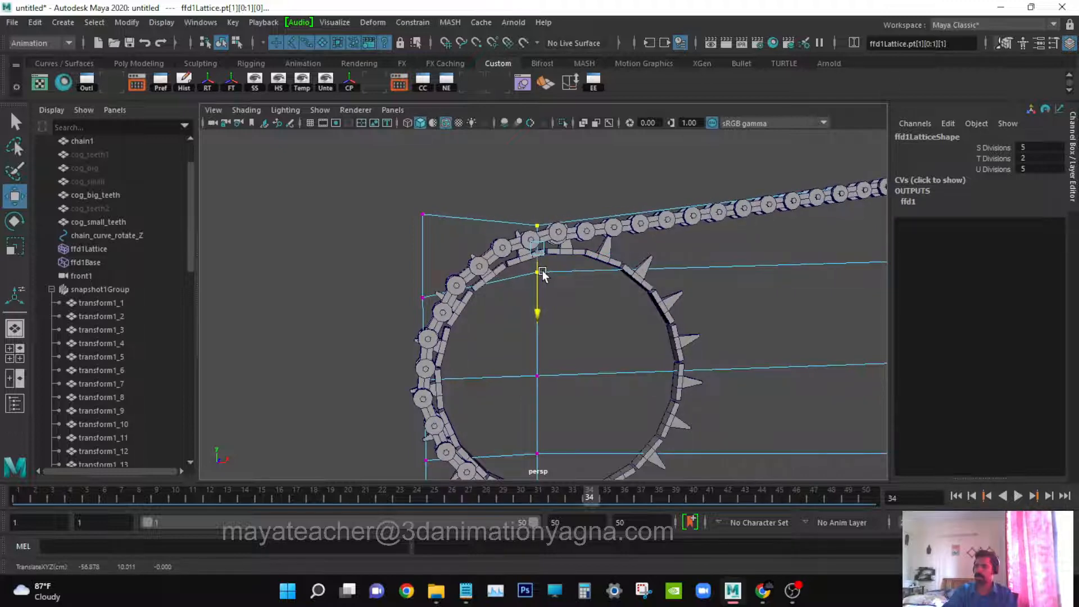
{"action": "key", "text": "q"}
{"action": "left_click", "coordinate": [588, 315]}
- Readjust the height of the second-row lattice point pair inside the small cog, deselect it, and check the whole chain
{"action": "right_click_drag", "start_coordinate": [645, 360], "coordinate": [589, 375], "text": "alt"}
{"action": "left_click_drag", "start_coordinate": [589, 374], "coordinate": [556, 368], "text": "alt"}
{"action": "left_click_drag", "start_coordinate": [390, 187], "coordinate": [484, 323]}
{"action": "key", "text": "w"}
{"action": "left_click", "coordinate": [719, 307]}
{"action": "scroll", "coordinate": [584, 338], "scroll_direction": "up", "scroll_amount": 5}
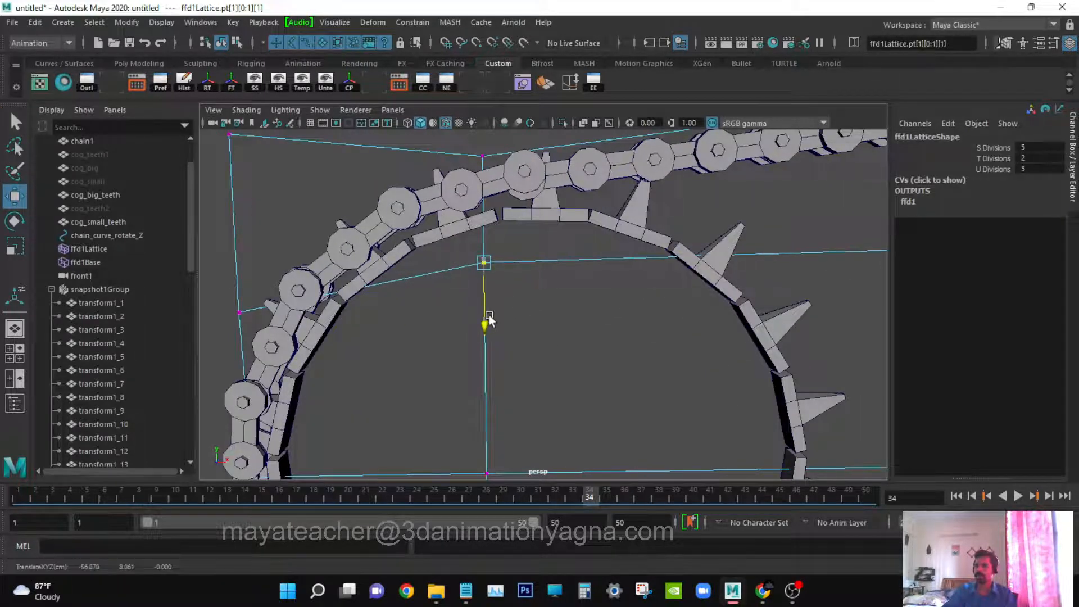
{"action": "left_click", "coordinate": [637, 378]}
{"action": "middle_click_drag", "start_coordinate": [625, 308], "coordinate": [614, 388], "text": "alt"}
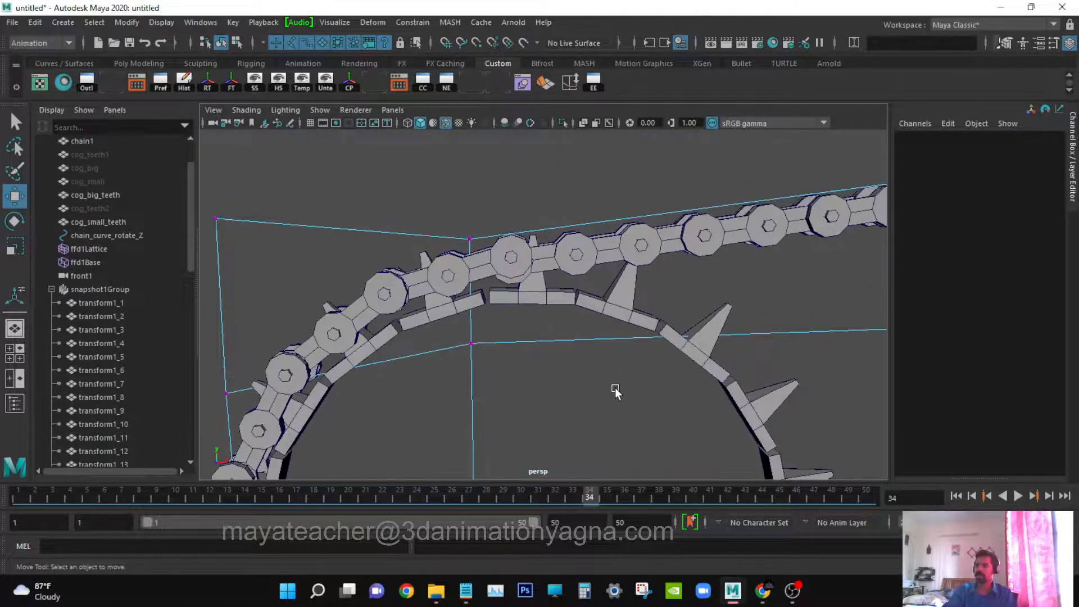
{"action": "scroll", "coordinate": [612, 371], "scroll_direction": "down", "scroll_amount": 8}
{"action": "middle_click_drag", "start_coordinate": [709, 401], "coordinate": [537, 348], "text": "alt"}
{"action": "left_click_drag", "start_coordinate": [556, 365], "coordinate": [571, 378], "text": "alt"}
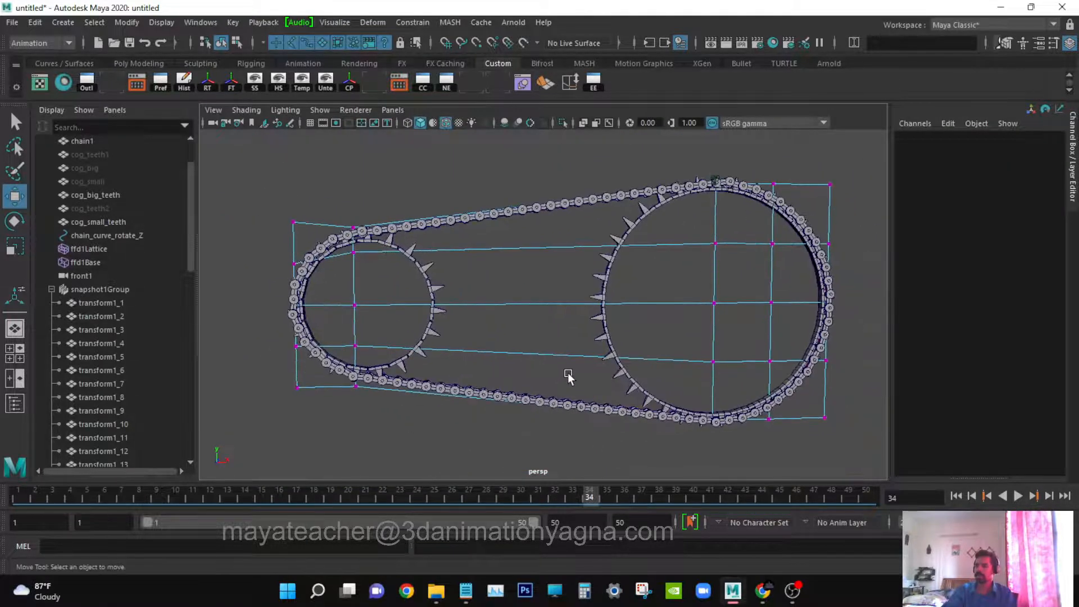
- Inspect the first chain piece, the small toothed cog and the chain curve around the two cogs
{"action": "key", "text": "q"}
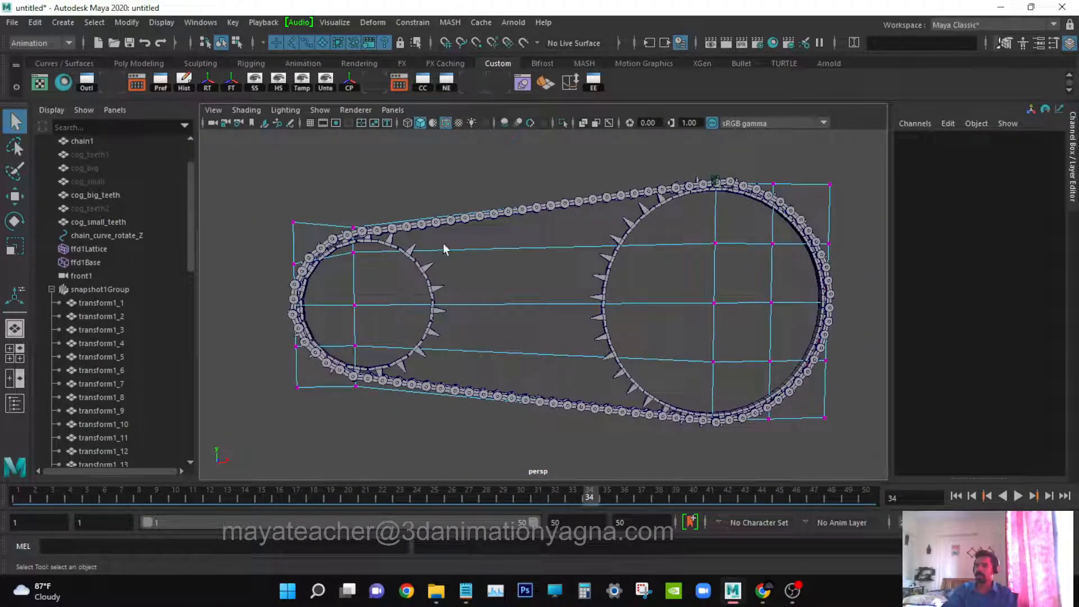
{"action": "left_click", "coordinate": [106, 303]}
{"action": "mouse_move", "coordinate": [601, 281]}
{"action": "left_mouse_down", "text": "alt"}
{"action": "mouse_move", "coordinate": [550, 275]}
{"action": "mouse_move", "coordinate": [585, 281]}
{"action": "left_mouse_up", "text": "alt"}
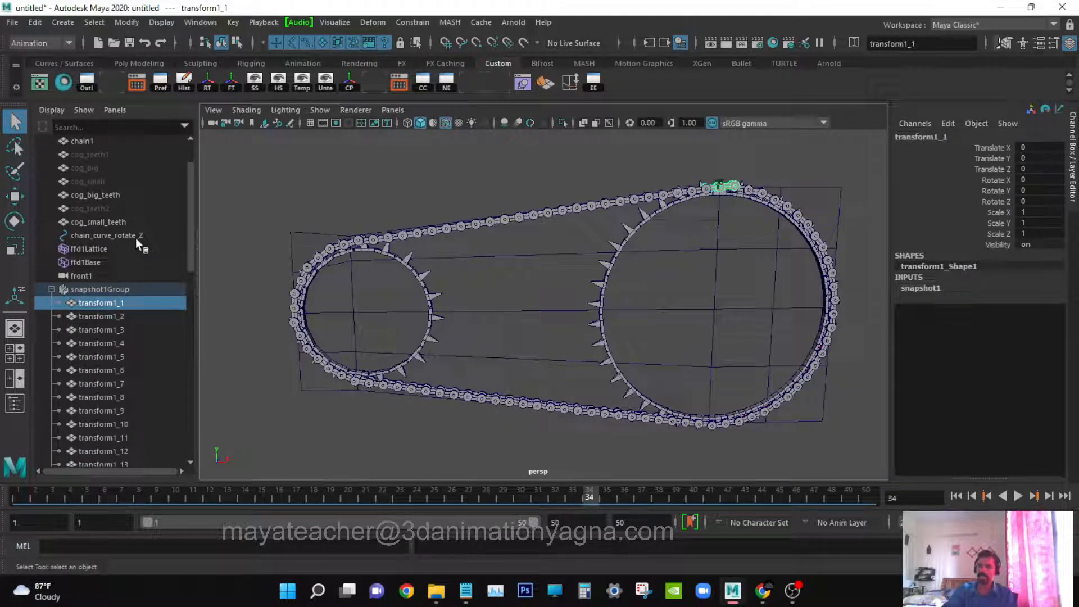
{"action": "left_click", "coordinate": [124, 222]}
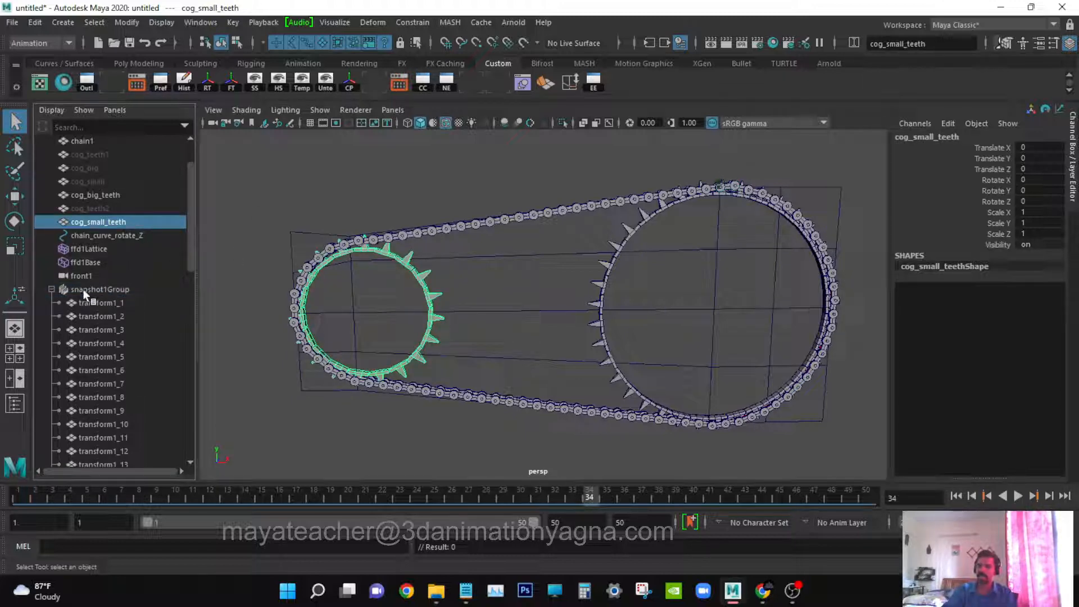
{"action": "scroll", "coordinate": [119, 234], "scroll_direction": "up", "scroll_amount": 2}
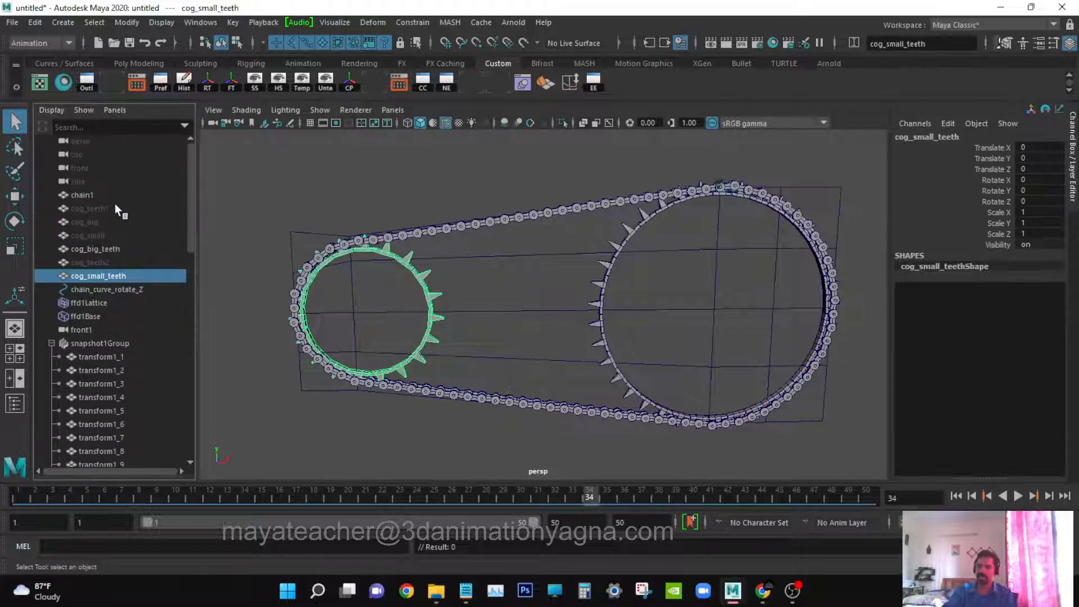
{"action": "left_click", "coordinate": [133, 290]}
{"action": "left_click", "coordinate": [132, 276]}
{"action": "left_click_drag", "start_coordinate": [458, 314], "coordinate": [632, 236], "text": "alt"}
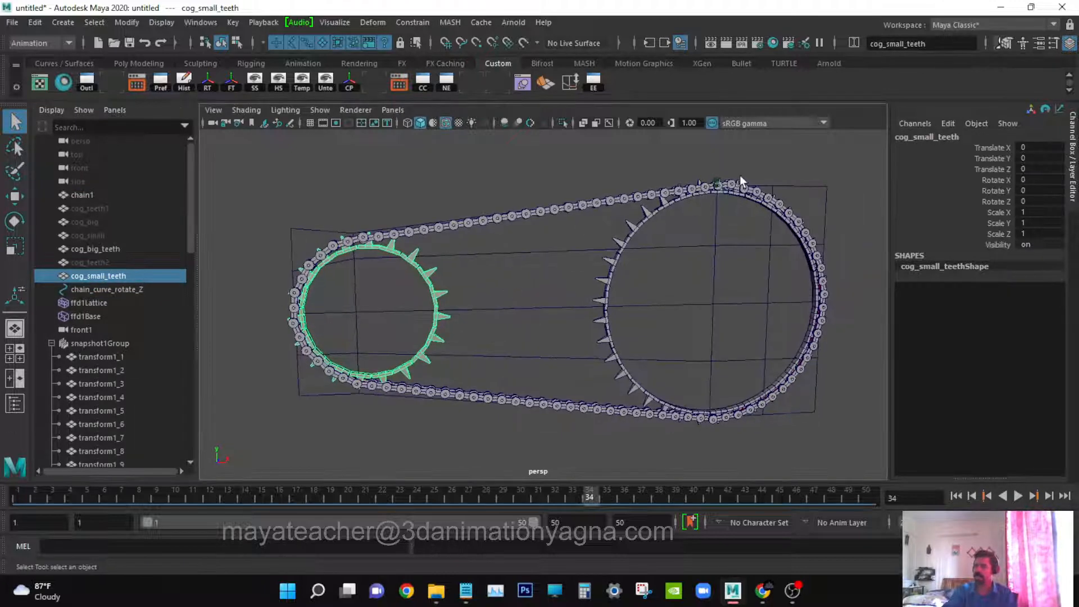
{"action": "left_click", "coordinate": [726, 184]}
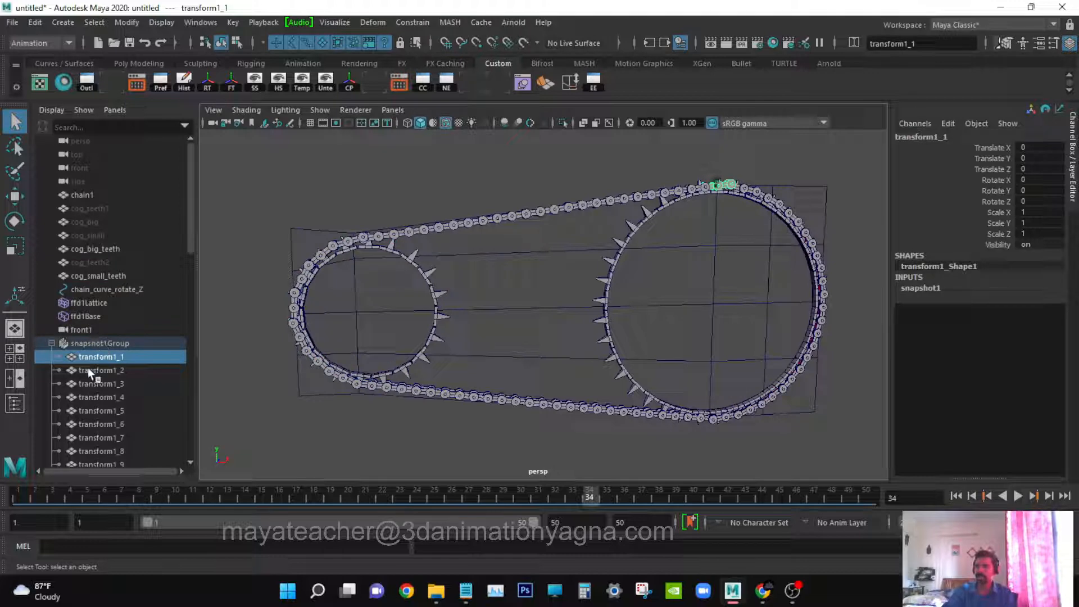
- Collapse snapshot1Group and hide the original chain1 link with the timeline at frame 1
{"action": "scroll", "coordinate": [105, 325], "scroll_direction": "down", "scroll_amount": 3}
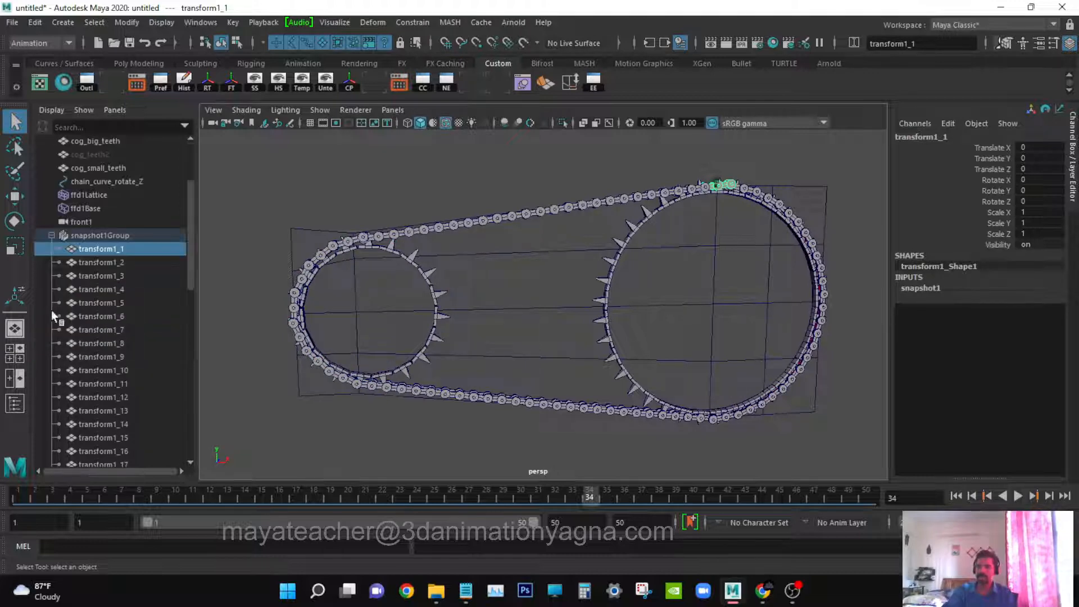
{"action": "left_click", "coordinate": [50, 235]}
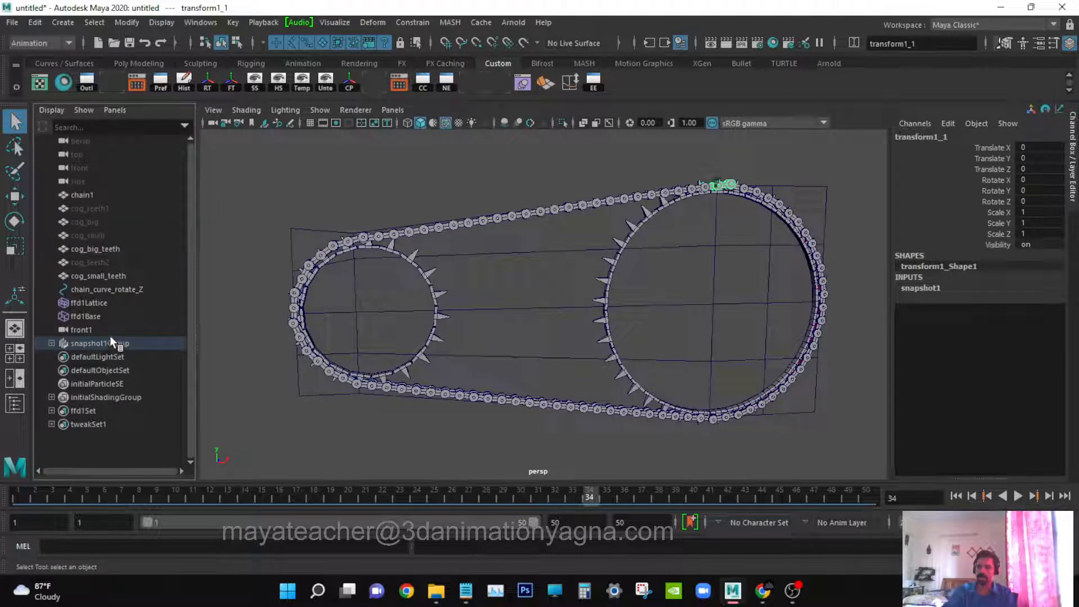
{"action": "left_click", "coordinate": [110, 317]}
{"action": "left_click", "coordinate": [114, 194]}
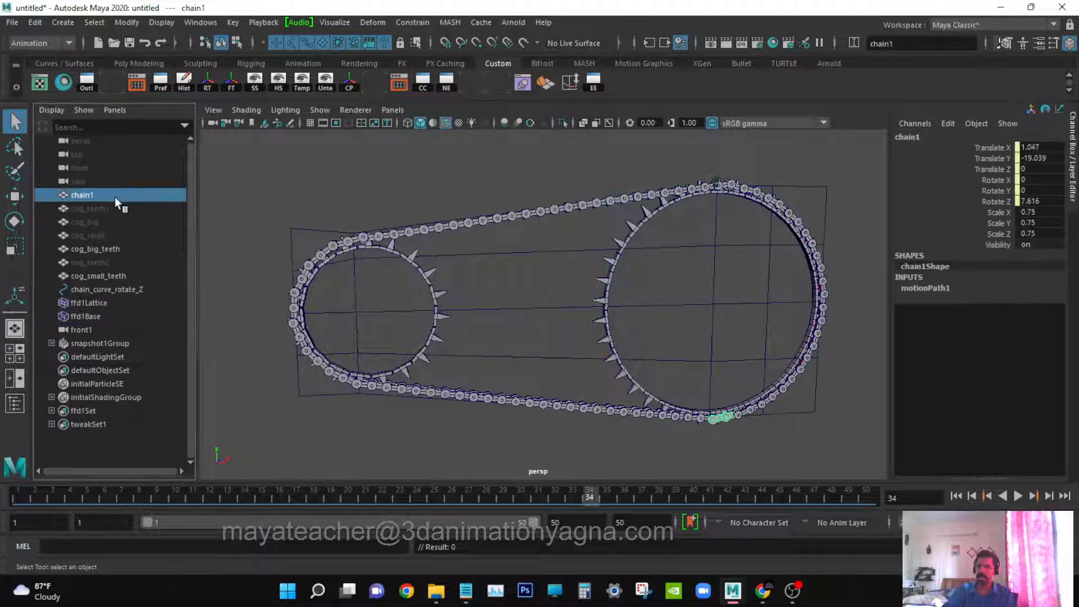
{"action": "left_click_drag", "start_coordinate": [680, 421], "coordinate": [638, 415], "text": "alt"}
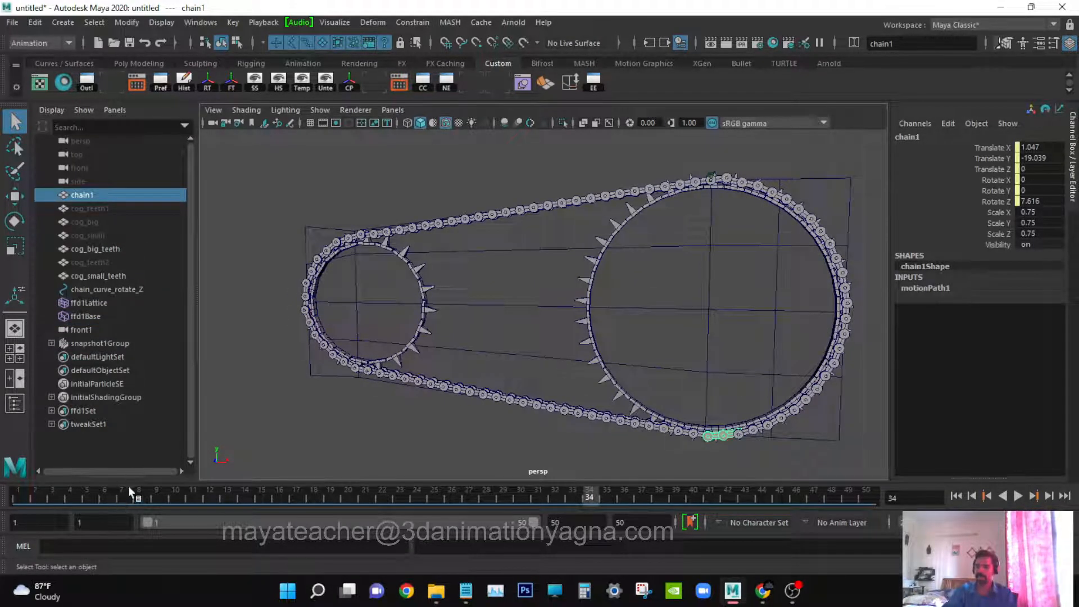
{"action": "left_click_drag", "start_coordinate": [128, 487], "coordinate": [21, 495]}
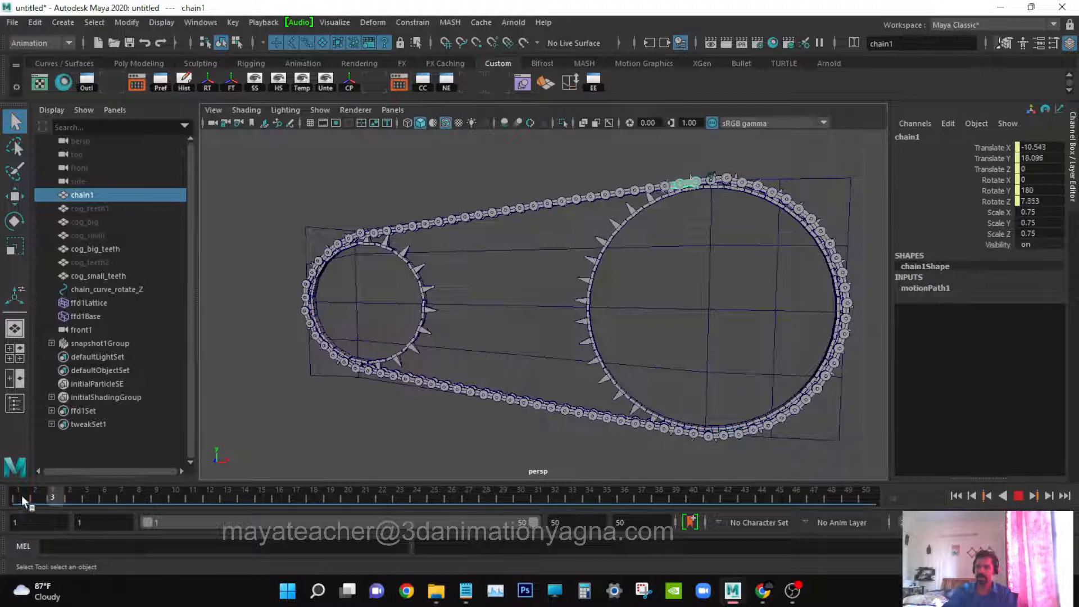
{"action": "left_click", "coordinate": [358, 343]}
- Try raising the ffd1Lattice points directly above the centre of the big cog to reshape the chain path
{"action": "mouse_move", "coordinate": [698, 324]}
{"action": "left_mouse_down", "text": "alt"}
{"action": "mouse_move", "coordinate": [684, 318]}
{"action": "mouse_move", "coordinate": [713, 318]}
{"action": "mouse_move", "coordinate": [691, 325]}
{"action": "left_mouse_up", "text": "alt"}
{"action": "scroll", "coordinate": [708, 322], "scroll_direction": "up", "scroll_amount": 4}
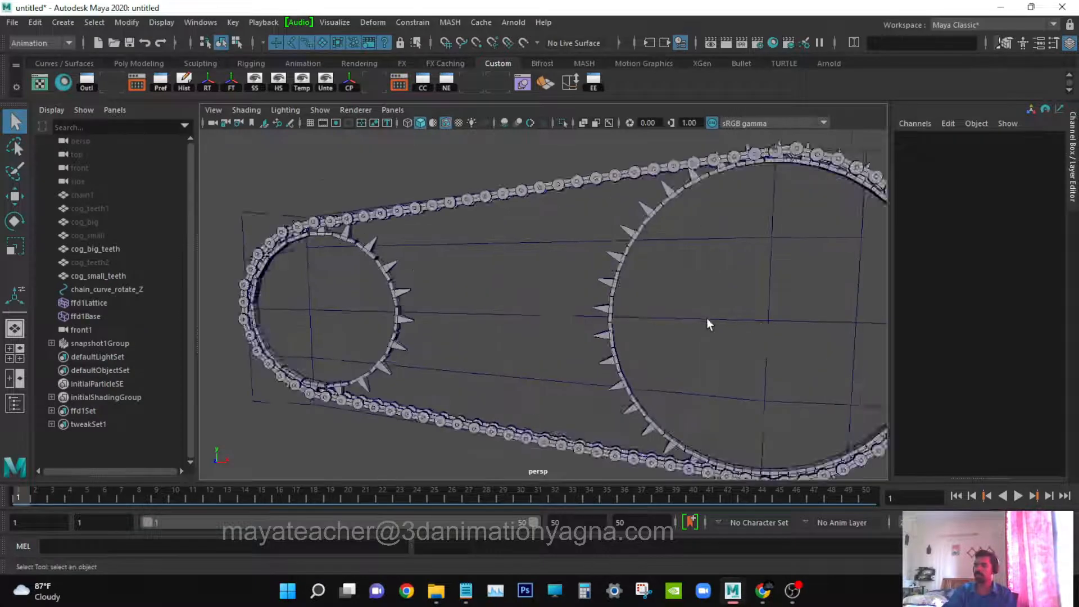
{"action": "middle_click_drag", "start_coordinate": [709, 323], "coordinate": [503, 423], "text": "alt"}
{"action": "left_click_drag", "start_coordinate": [568, 373], "coordinate": [590, 366], "text": "alt"}
{"action": "left_click_drag", "start_coordinate": [602, 299], "coordinate": [586, 283]}
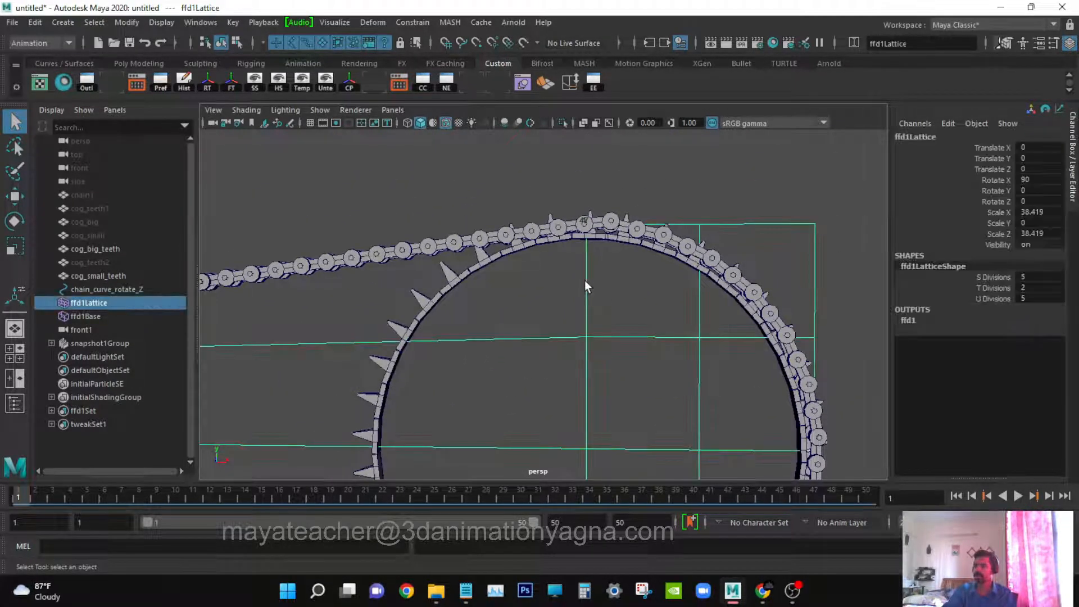
{"action": "right_click_drag", "start_coordinate": [587, 283], "coordinate": [609, 227]}
{"action": "left_click_drag", "start_coordinate": [578, 228], "coordinate": [674, 169]}
{"action": "key", "text": "w"}
{"action": "left_click_drag", "start_coordinate": [584, 294], "coordinate": [585, 279]}
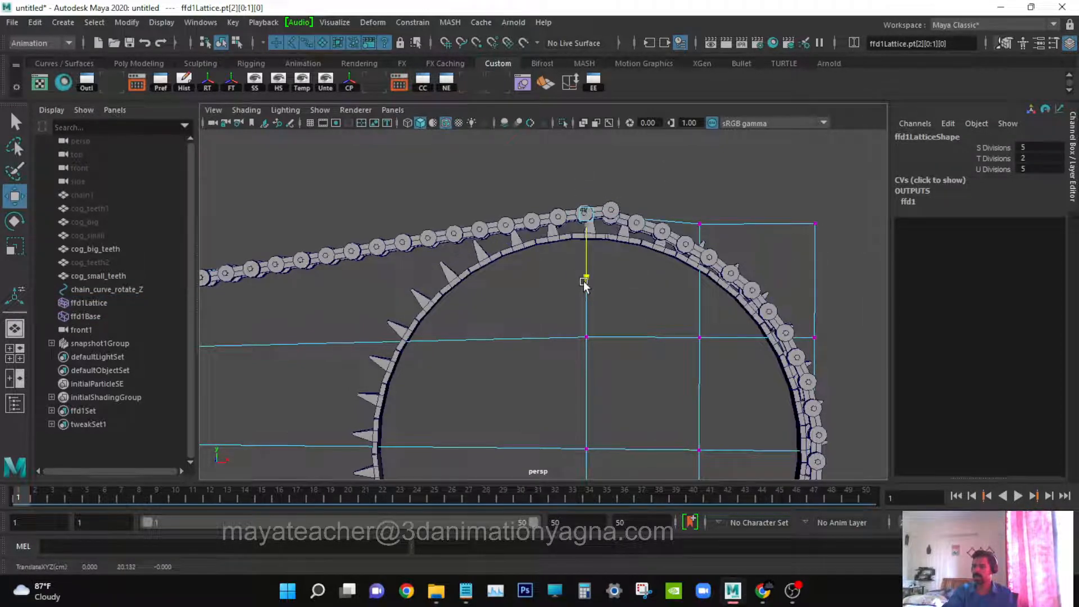
{"action": "key", "text": "ctrl+z"}
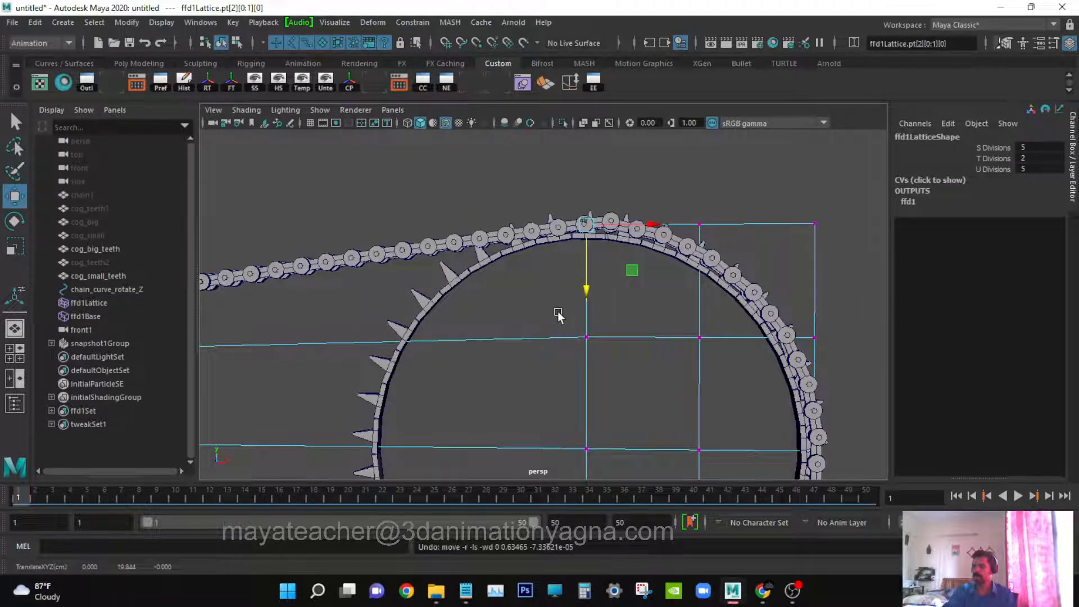
- Try moving the lattice points one row below the big cog's top, and undo the change
{"action": "left_click_drag", "start_coordinate": [619, 361], "coordinate": [583, 335]}
{"action": "mouse_move", "coordinate": [585, 391]}
{"action": "left_mouse_down"}
{"action": "mouse_move", "coordinate": [587, 409]}
{"action": "mouse_move", "coordinate": [592, 388]}
{"action": "left_mouse_up"}
{"action": "key", "text": "ctrl+z"}
{"action": "key", "text": "ctrl+z"}
{"action": "key", "text": "ctrl+z"}
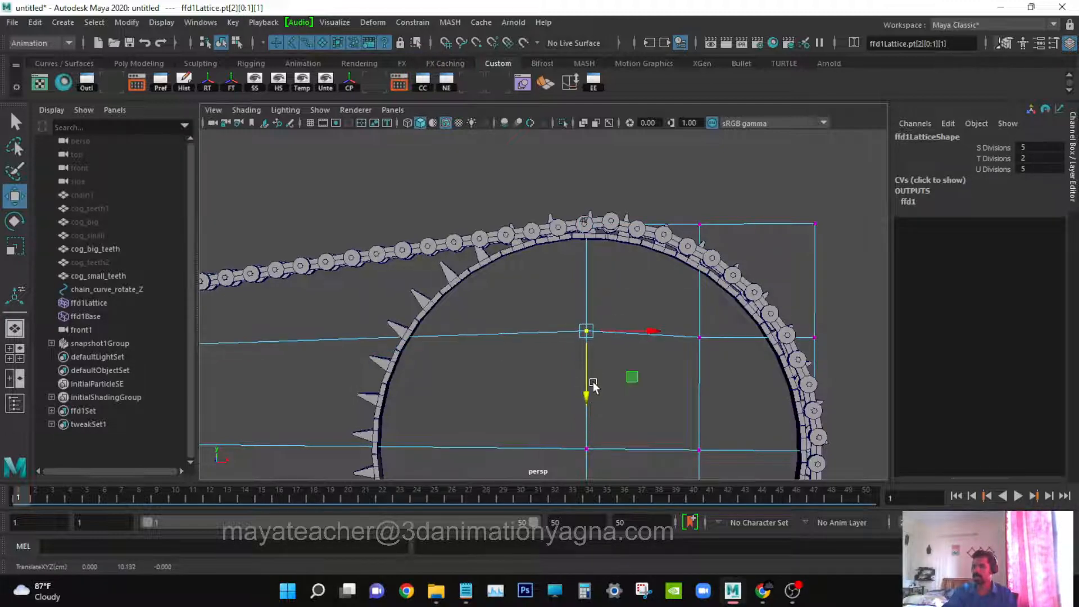
{"action": "left_click", "coordinate": [663, 174]}
- Inspect the whole ffd1Lattice cage around the chain and the small toothed cog
{"action": "scroll", "coordinate": [641, 247], "scroll_direction": "down", "scroll_amount": 5}
{"action": "middle_click_drag", "start_coordinate": [546, 308], "coordinate": [647, 260], "text": "alt"}
{"action": "left_click_drag", "start_coordinate": [646, 260], "coordinate": [641, 298], "text": "alt"}
{"action": "key", "text": "q"}
{"action": "left_click", "coordinate": [619, 320]}
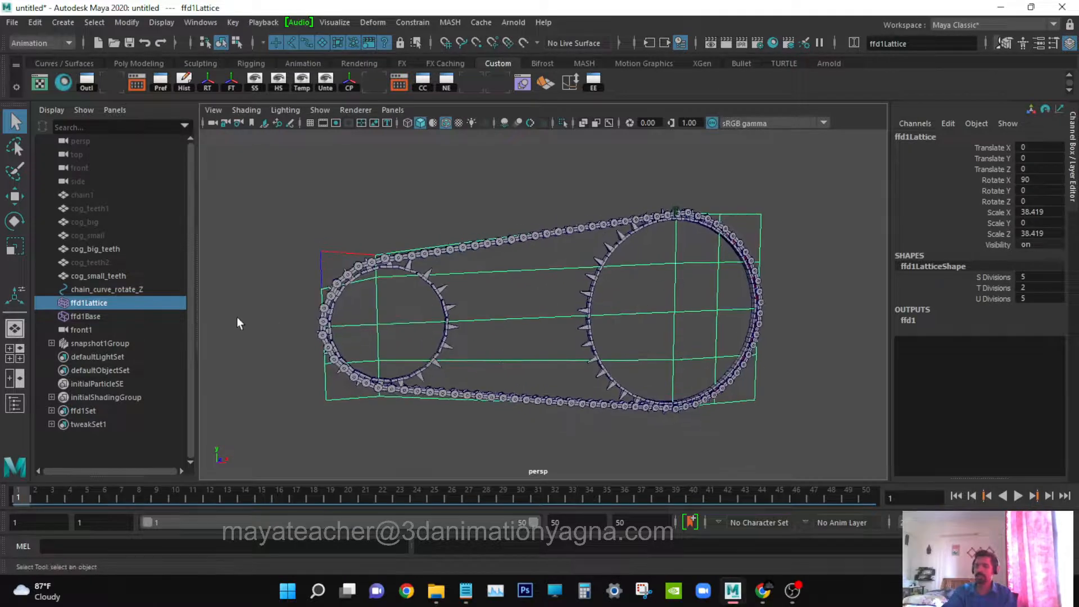
{"action": "left_click", "coordinate": [123, 276]}
{"action": "left_click_drag", "start_coordinate": [504, 324], "coordinate": [476, 318], "text": "alt"}
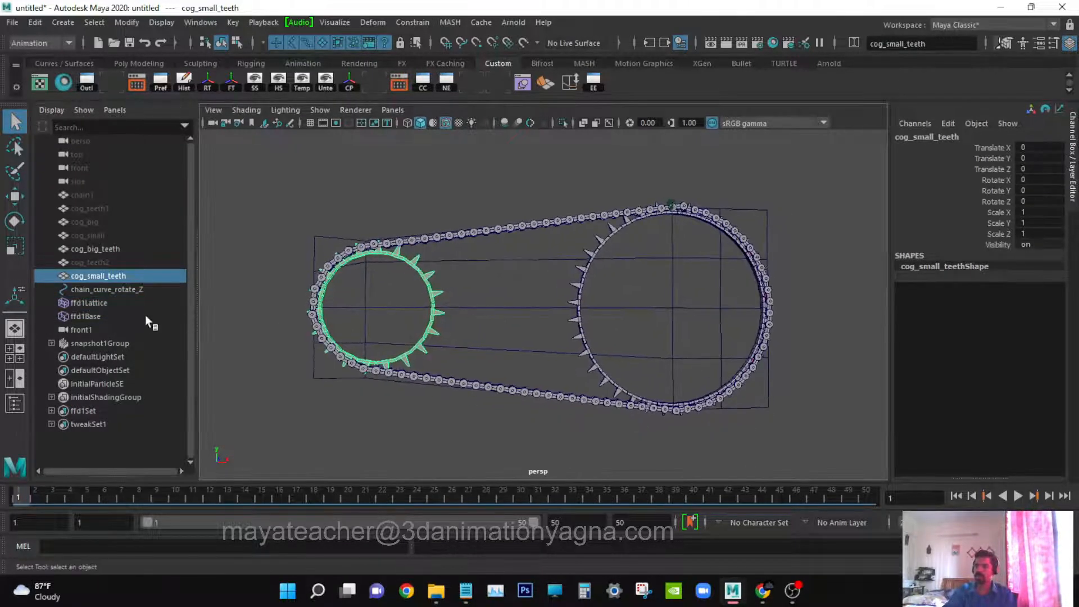
- Try rotating chain_curve_rotate_Z around the big cog, and undo the rotation
{"action": "left_click", "coordinate": [126, 287]}
{"action": "key", "text": "e"}
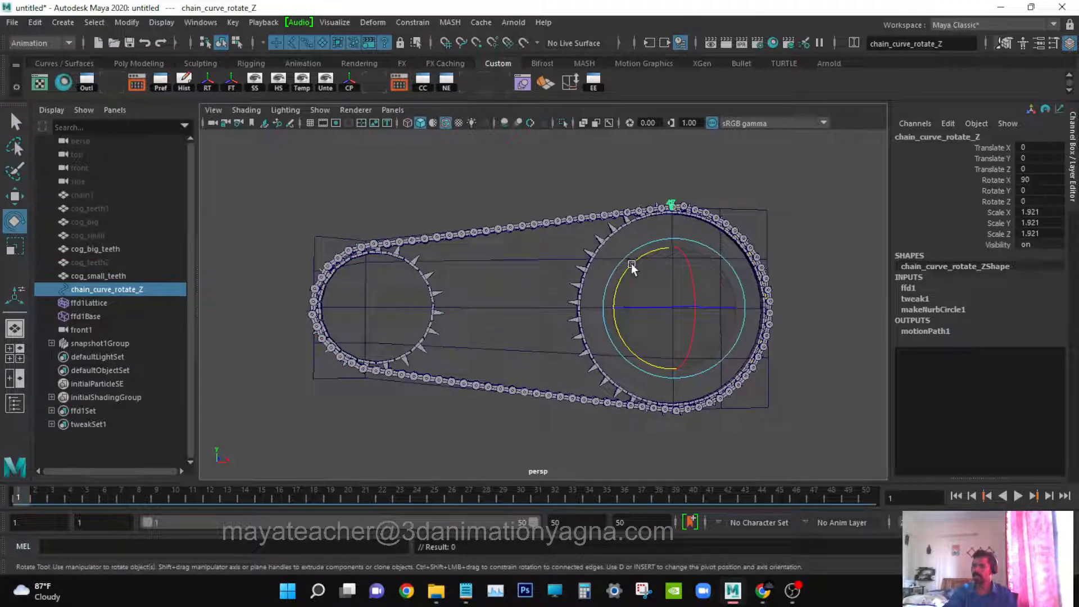
{"action": "left_click_drag", "start_coordinate": [630, 263], "coordinate": [667, 252]}
{"action": "key", "text": "ctrl+z"}
{"action": "left_click_drag", "start_coordinate": [643, 305], "coordinate": [654, 319], "text": "alt"}
{"action": "right_click_drag", "start_coordinate": [654, 319], "coordinate": [692, 344], "text": "alt"}
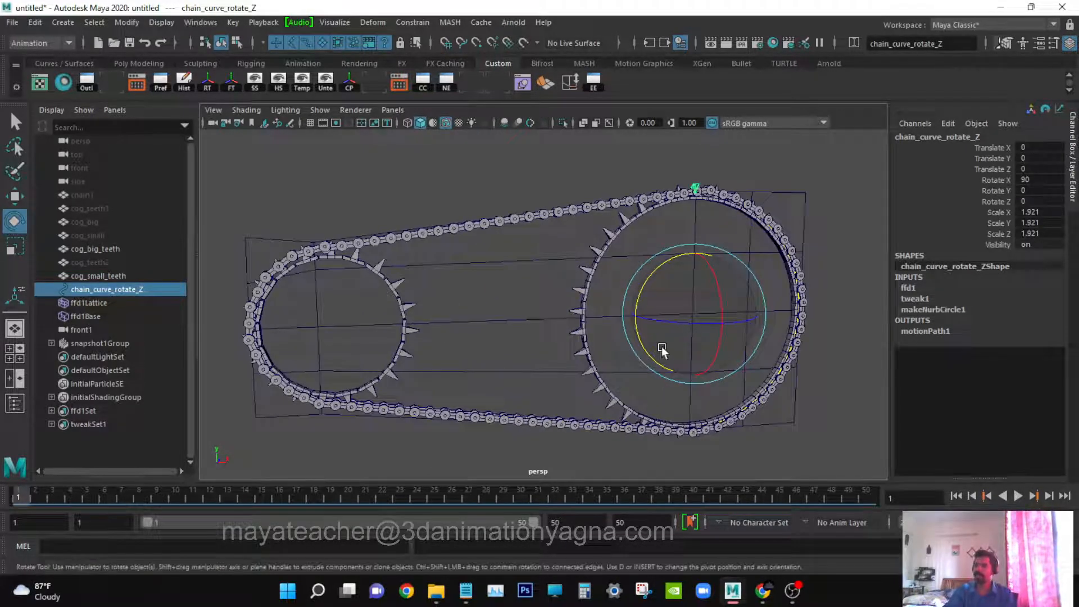
{"action": "scroll", "coordinate": [666, 351], "scroll_direction": "up", "scroll_amount": 1}
{"action": "key", "text": "q"}
{"action": "left_click_drag", "start_coordinate": [667, 352], "coordinate": [669, 352], "text": "alt"}
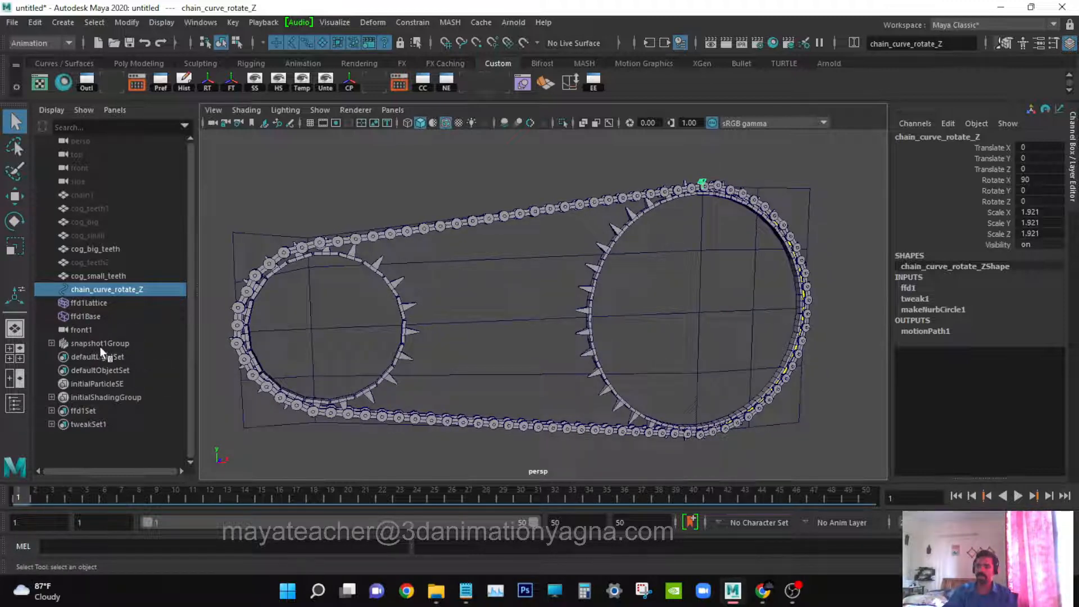
- Expand snapshot1Group and delete the group's construction history
{"action": "left_click", "coordinate": [51, 344]}
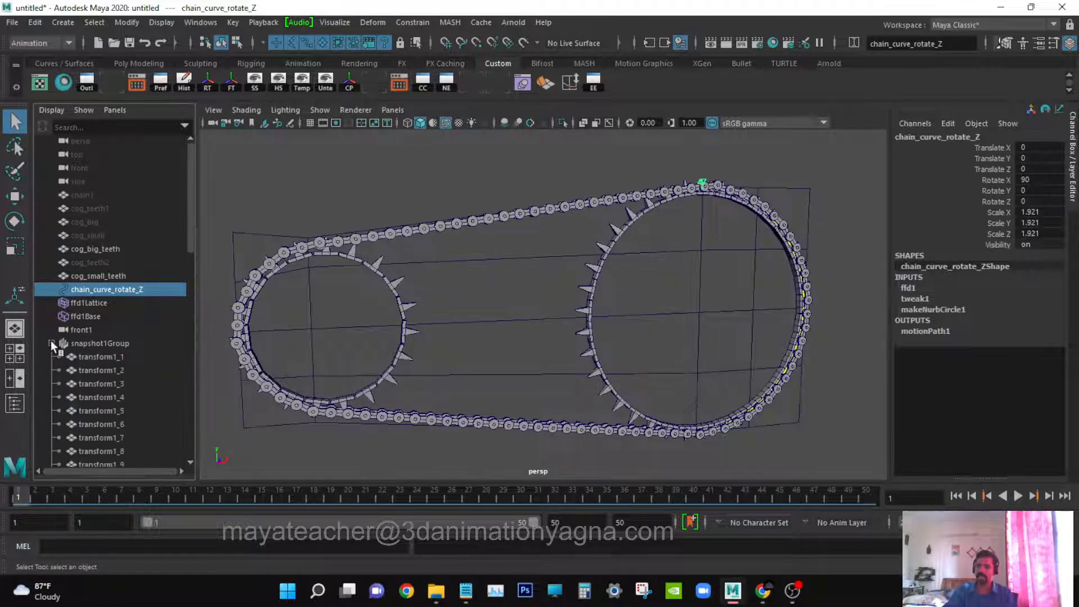
{"action": "left_click", "coordinate": [130, 342]}
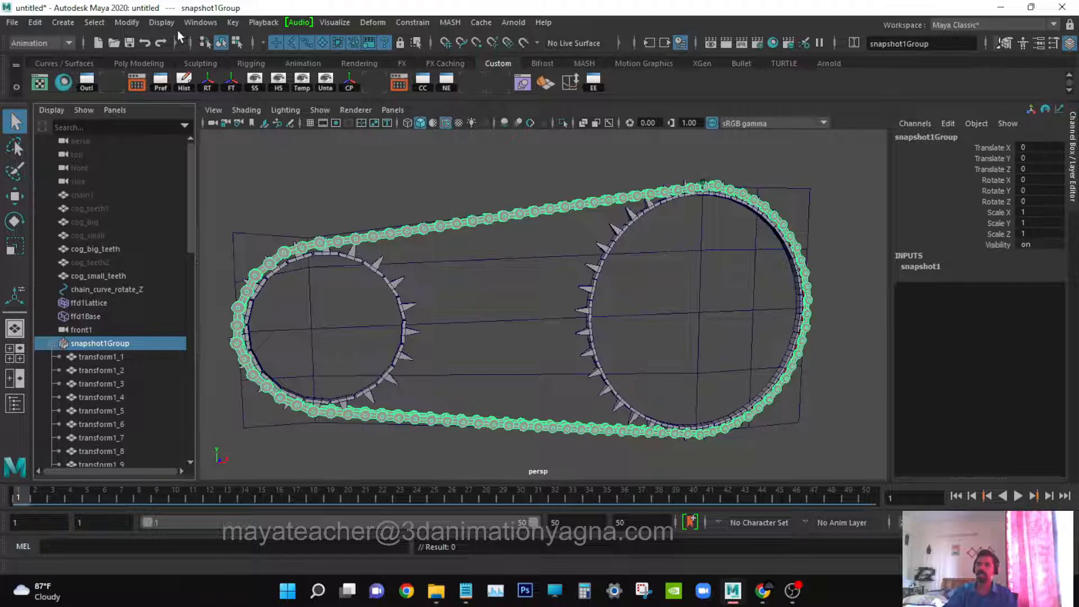
{"action": "left_click", "coordinate": [35, 23]}
{"action": "mouse_move", "coordinate": [89, 177]}
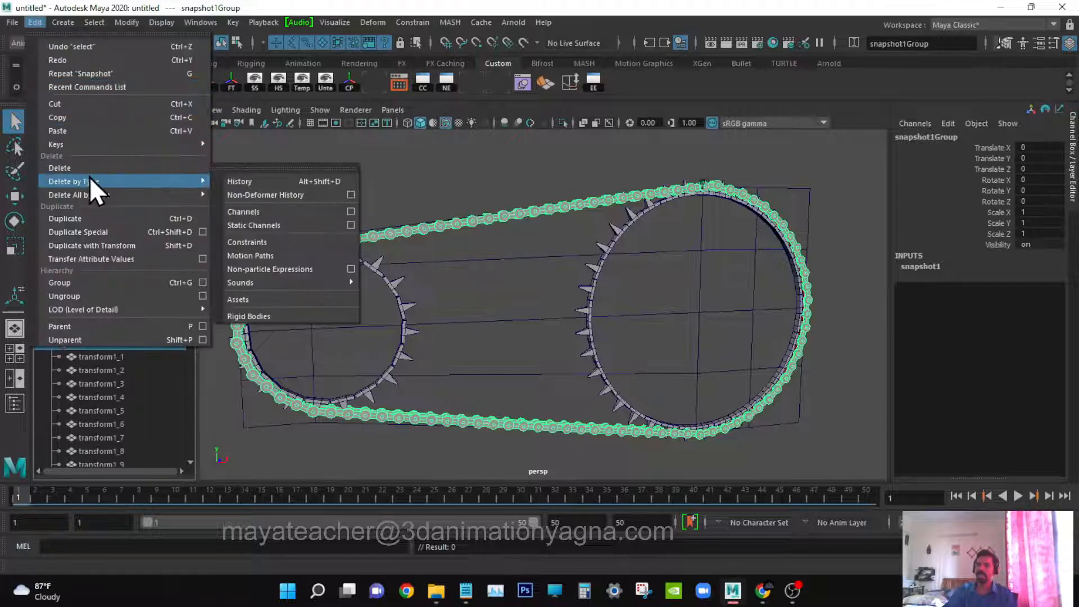
{"action": "left_click", "coordinate": [247, 181]}
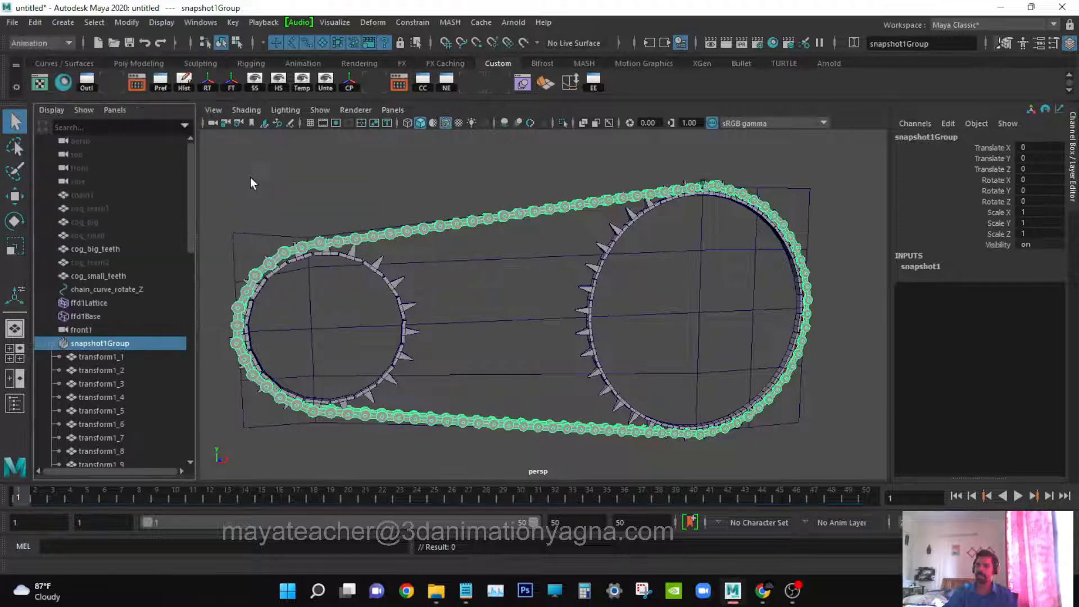
- Rename all the chain pieces from transform1_1 to transform1_46 with the base name bead
{"action": "left_click", "coordinate": [101, 358]}
{"action": "scroll", "coordinate": [101, 354], "scroll_direction": "down", "scroll_amount": 15}
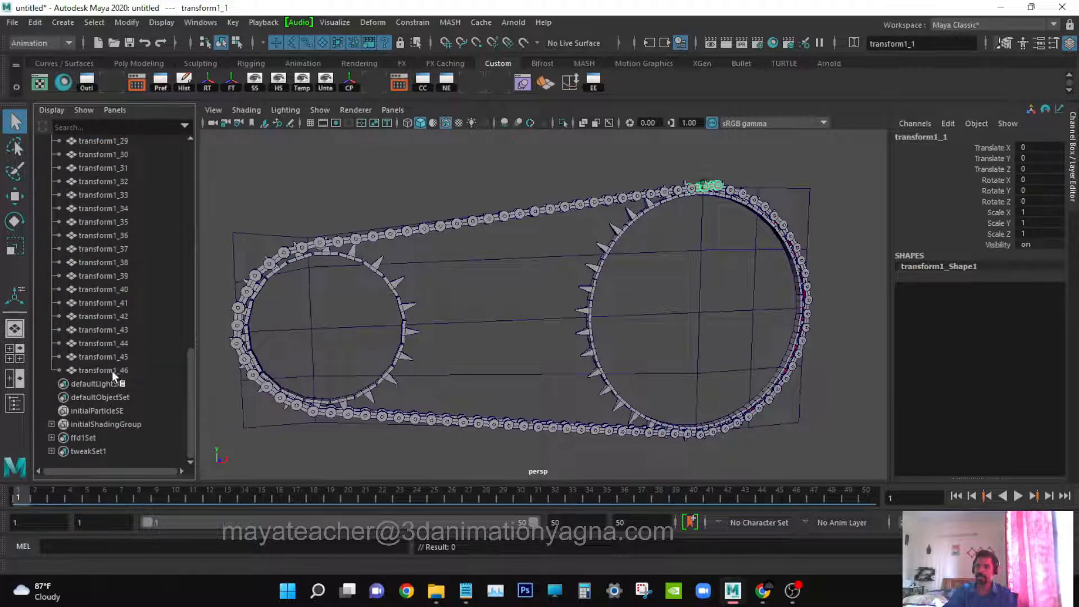
{"action": "left_click", "coordinate": [113, 369], "text": "shift"}
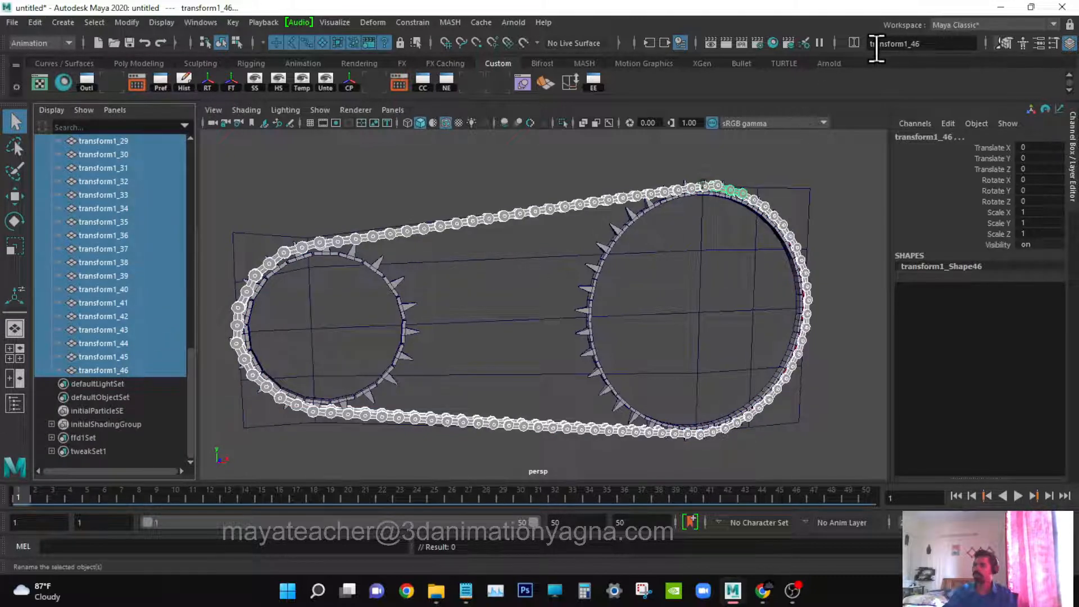
{"action": "left_click", "coordinate": [859, 48]}
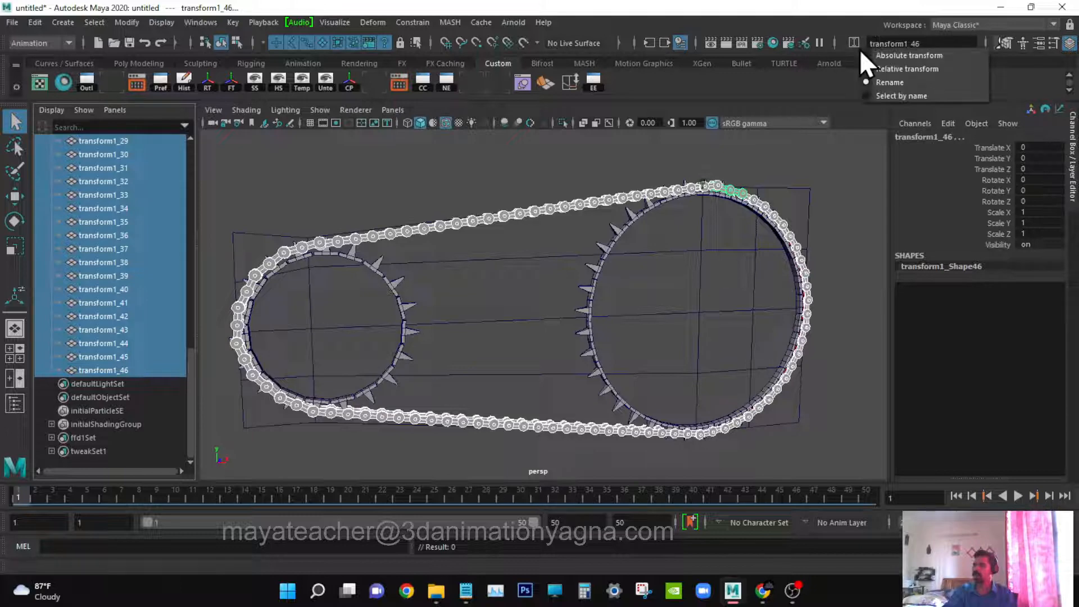
{"action": "left_click", "coordinate": [912, 83]}
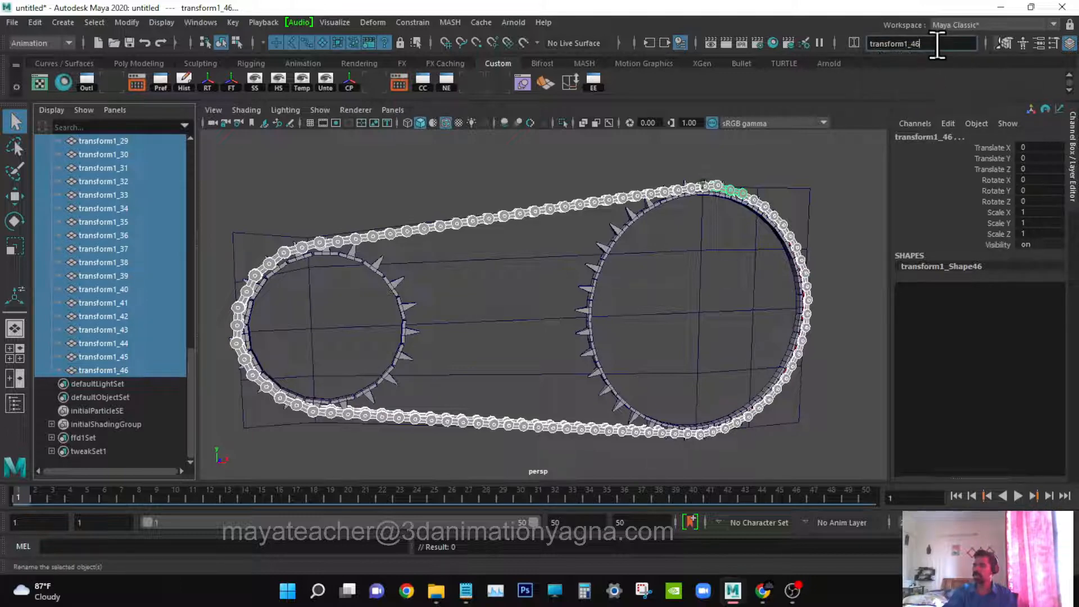
{"action": "left_click", "coordinate": [921, 44]}
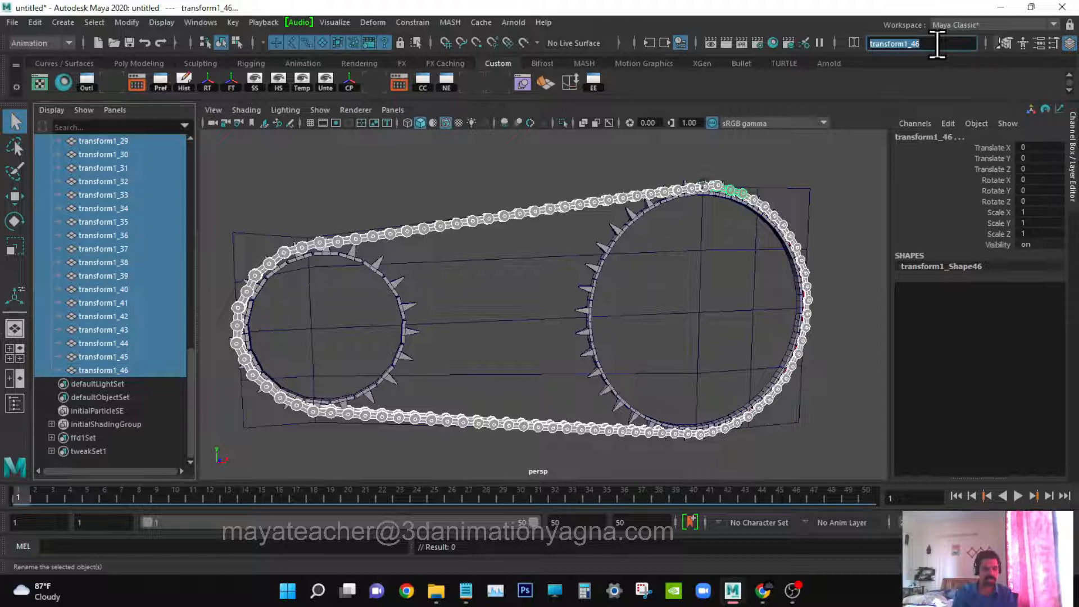
{"action": "type", "text": "bead"}
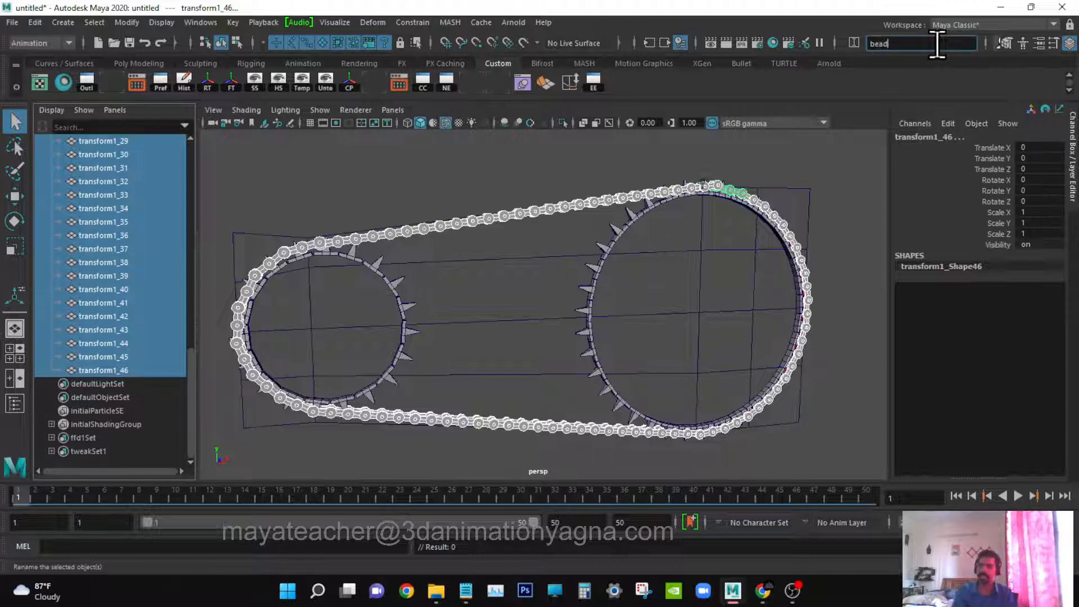
{"action": "key", "text": "Return"}
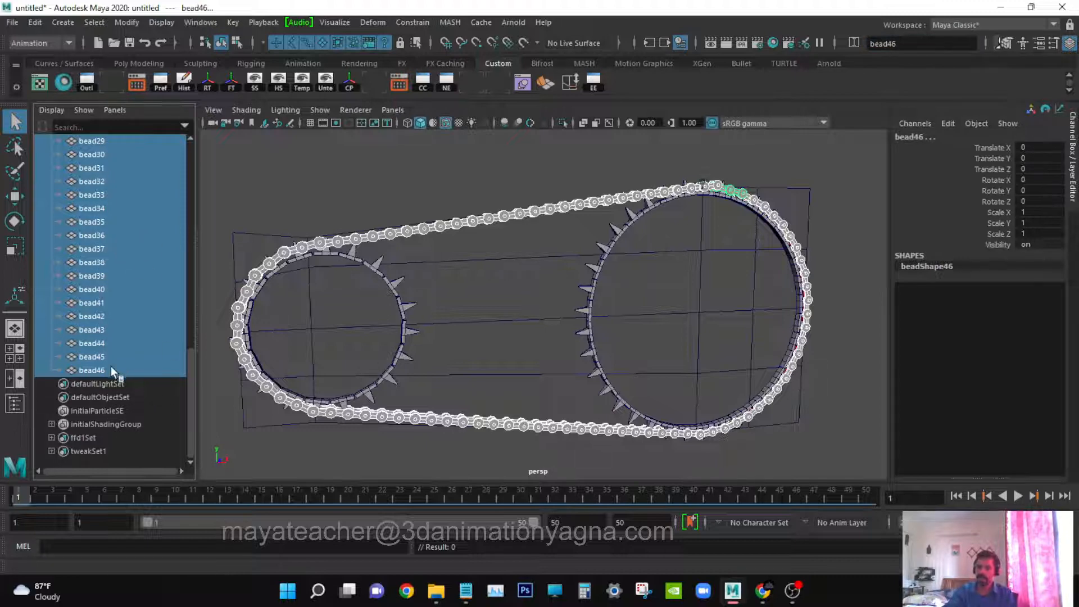
- Check the names of the renamed chain pieces, and select bead46 to see its place in the chain
{"action": "scroll", "coordinate": [109, 370], "scroll_direction": "up", "scroll_amount": 10}
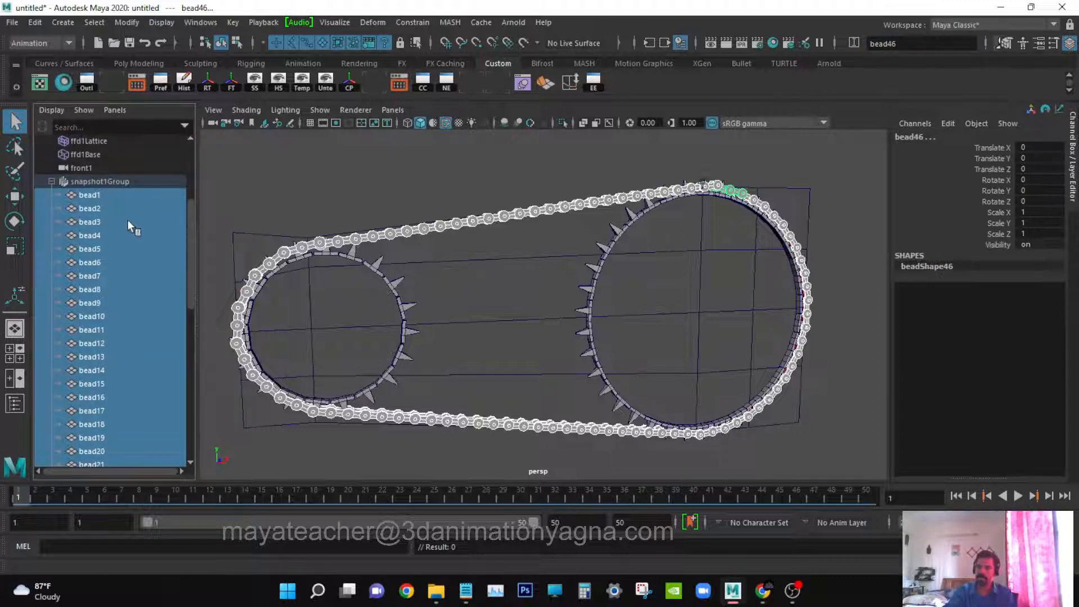
{"action": "scroll", "coordinate": [110, 262], "scroll_direction": "down", "scroll_amount": 10}
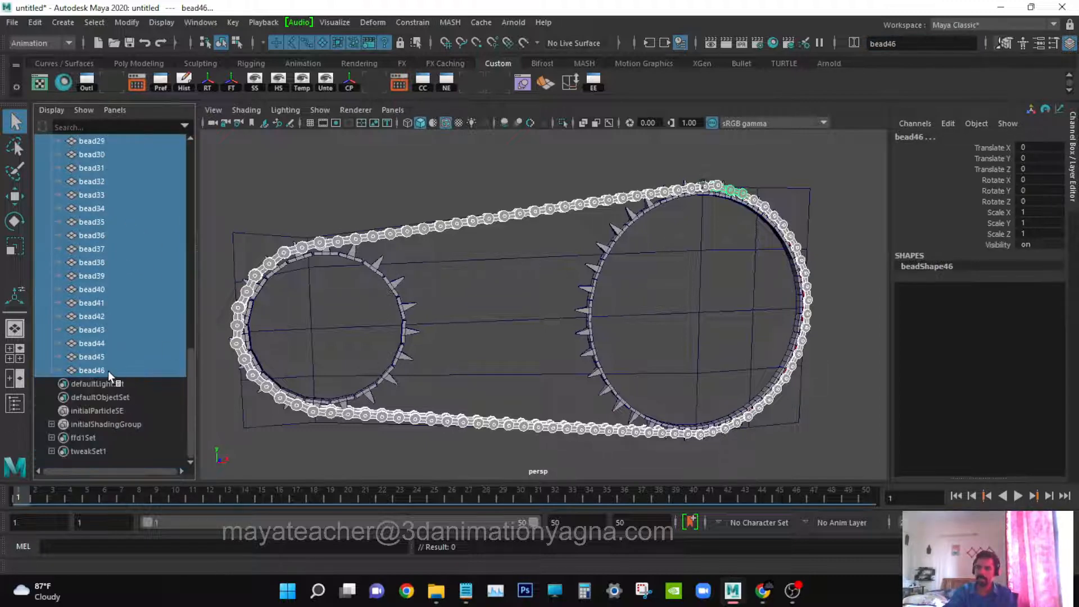
{"action": "left_click", "coordinate": [108, 369]}
{"action": "scroll", "coordinate": [113, 365], "scroll_direction": "up", "scroll_amount": 12}
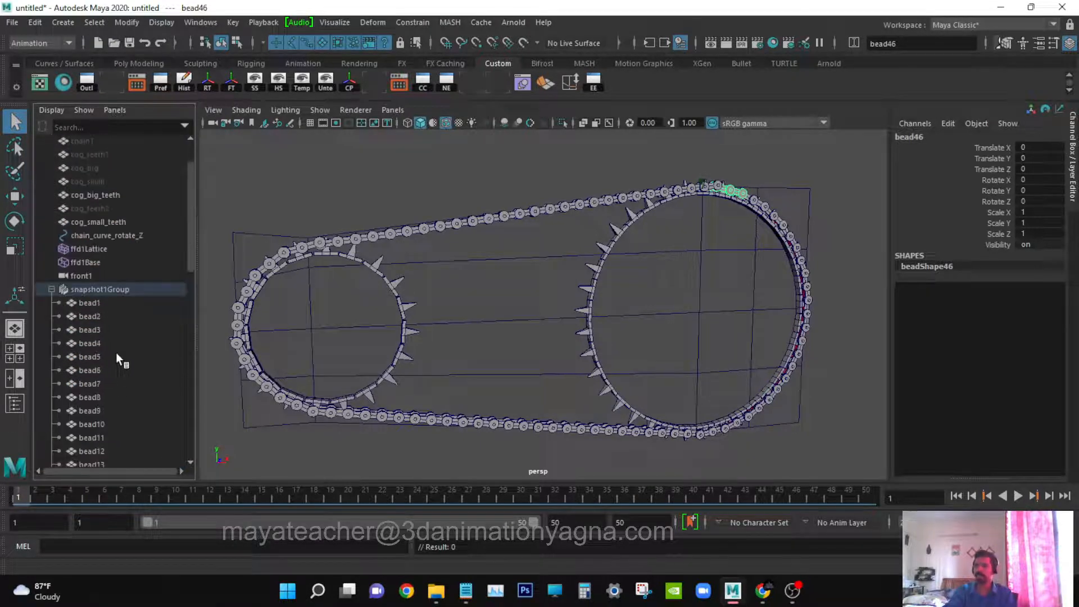
- Unparent bead1 through bead46 from snapshot1Group and put them together in a new group
{"action": "left_click", "coordinate": [106, 303]}
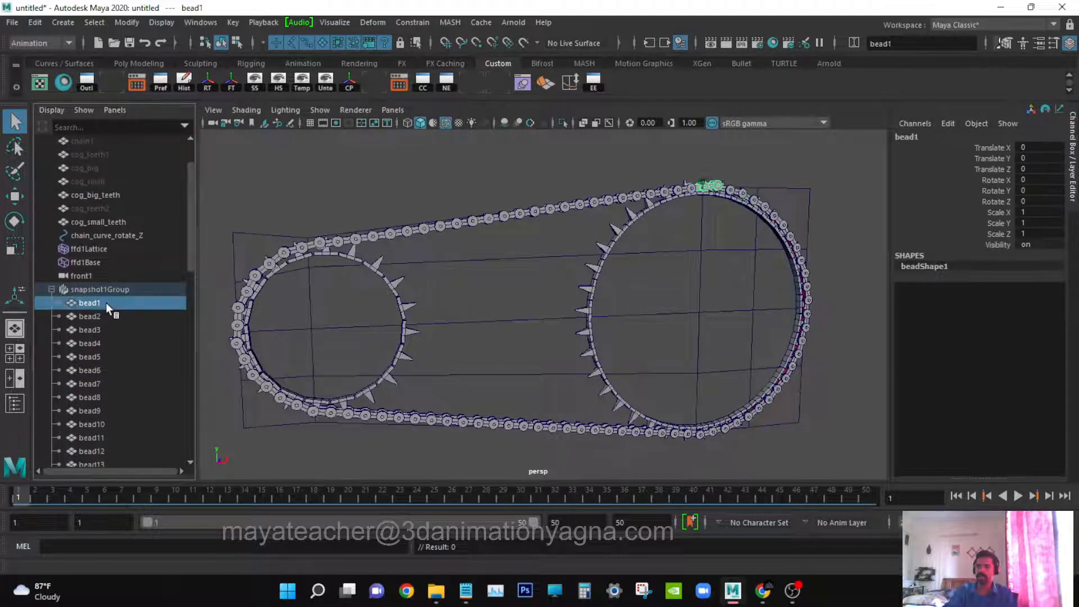
{"action": "scroll", "coordinate": [106, 309], "scroll_direction": "down", "scroll_amount": 13}
{"action": "left_click", "coordinate": [87, 369], "text": "shift"}
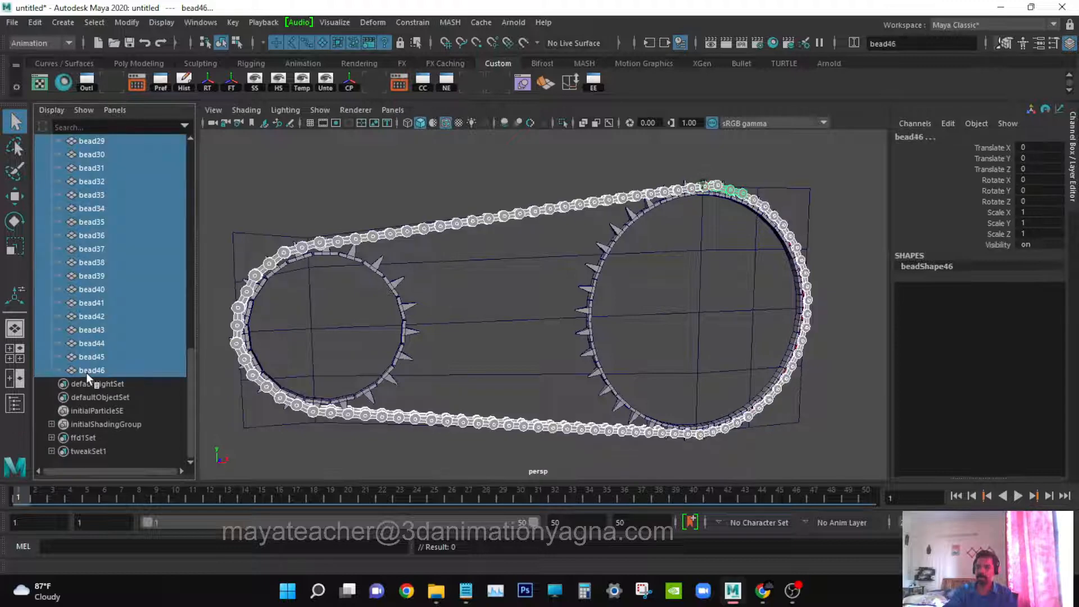
{"action": "key", "text": "shift+p"}
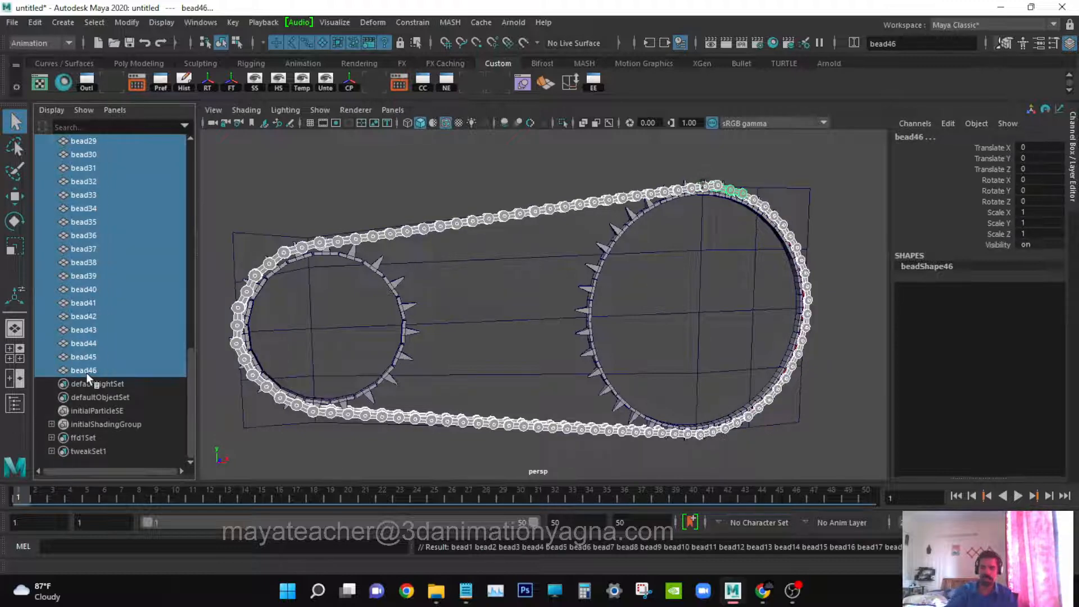
{"action": "key", "text": "ctrl+g"}
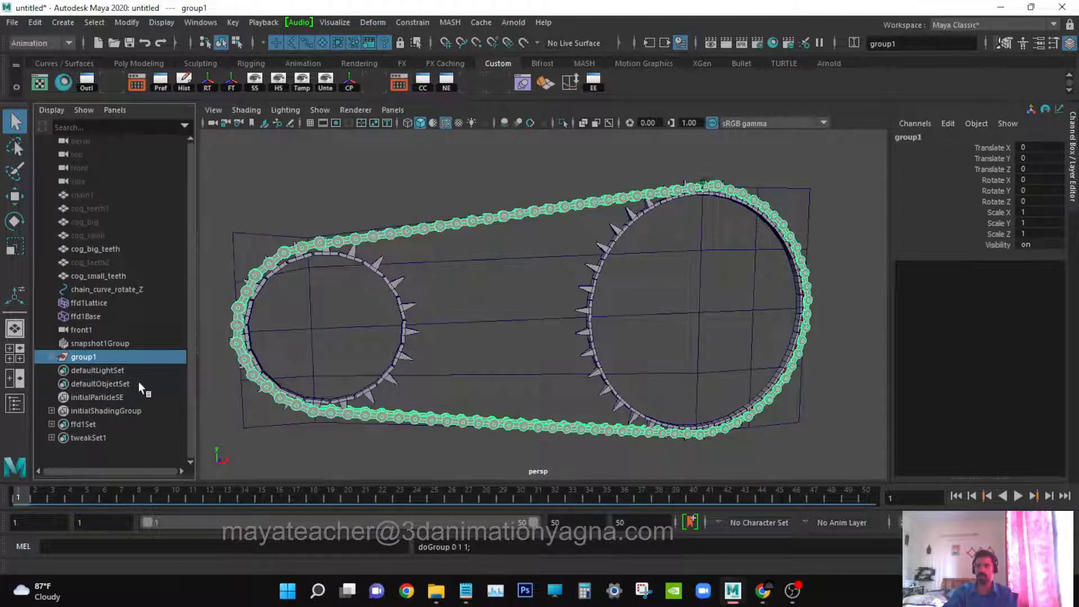
- Inspect the grouped chain around both cogs and check which beads group1 contains
{"action": "key", "text": "w"}
{"action": "left_click_drag", "start_coordinate": [583, 304], "coordinate": [653, 365], "text": "alt"}
{"action": "left_click_drag", "start_coordinate": [303, 255], "coordinate": [372, 357], "text": "alt"}
{"action": "scroll", "coordinate": [472, 343], "scroll_direction": "up", "scroll_amount": 3}
{"action": "scroll", "coordinate": [441, 333], "scroll_direction": "down", "scroll_amount": 4}
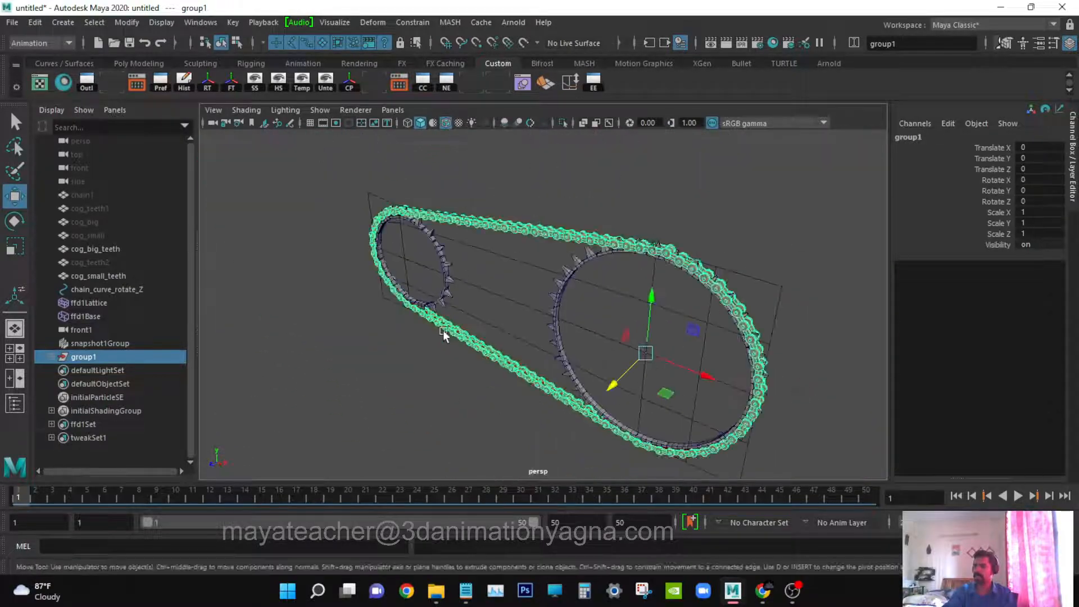
{"action": "middle_click_drag", "start_coordinate": [443, 342], "coordinate": [443, 330], "text": "alt"}
{"action": "right_click_drag", "start_coordinate": [443, 332], "coordinate": [472, 341], "text": "alt"}
{"action": "left_click_drag", "start_coordinate": [472, 342], "coordinate": [500, 337], "text": "alt"}
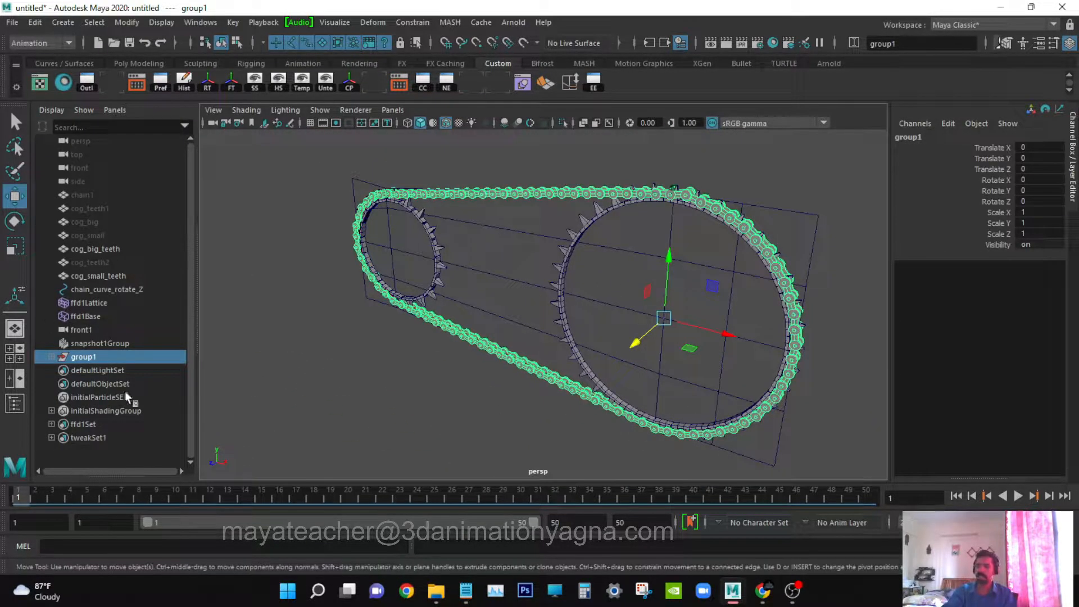
{"action": "left_click", "coordinate": [51, 357]}
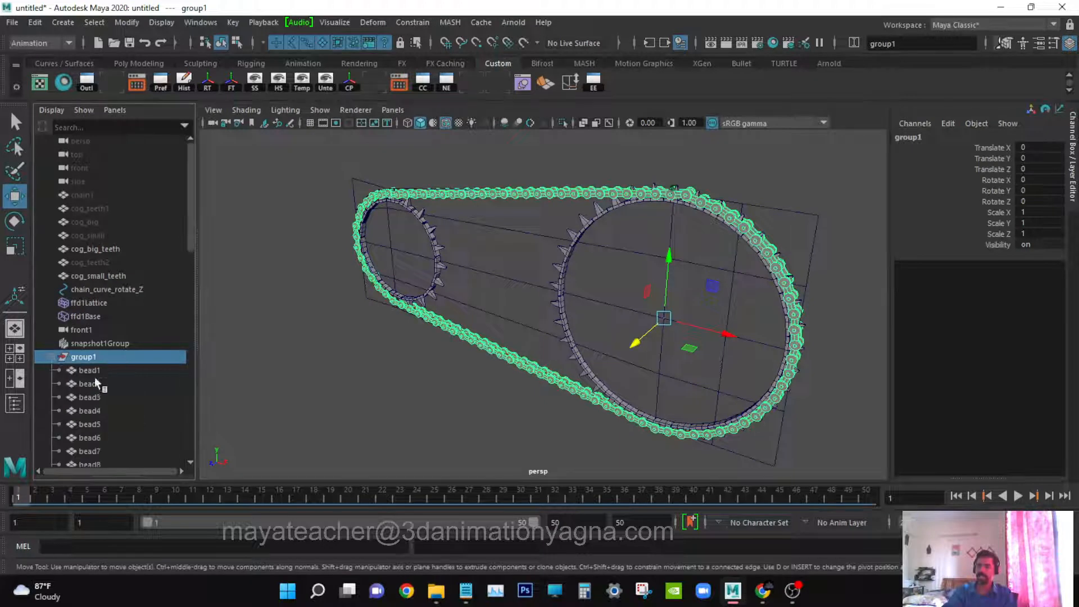
{"action": "left_click", "coordinate": [51, 357]}
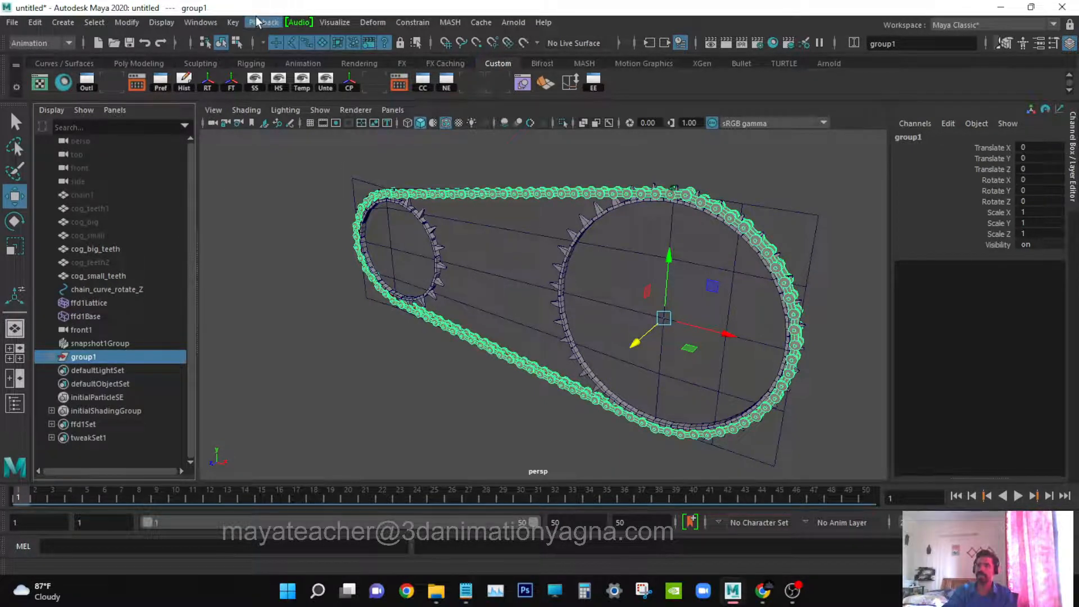
- Combine the beads of group1 into a single mesh and rename the combined mesh chain
{"action": "left_click", "coordinate": [51, 43]}
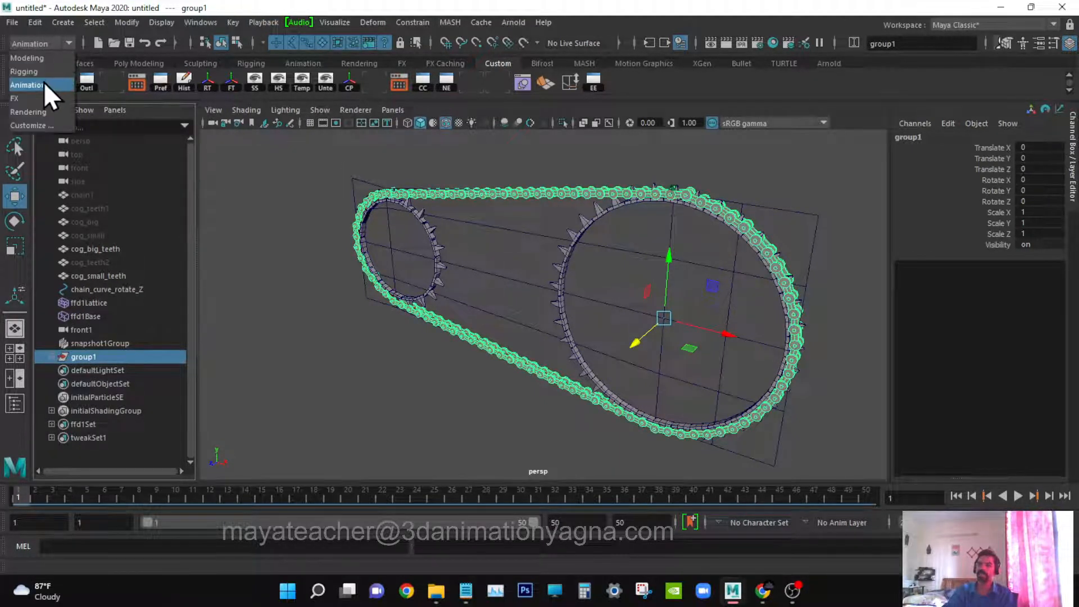
{"action": "left_click", "coordinate": [34, 59]}
{"action": "left_click", "coordinate": [237, 22]}
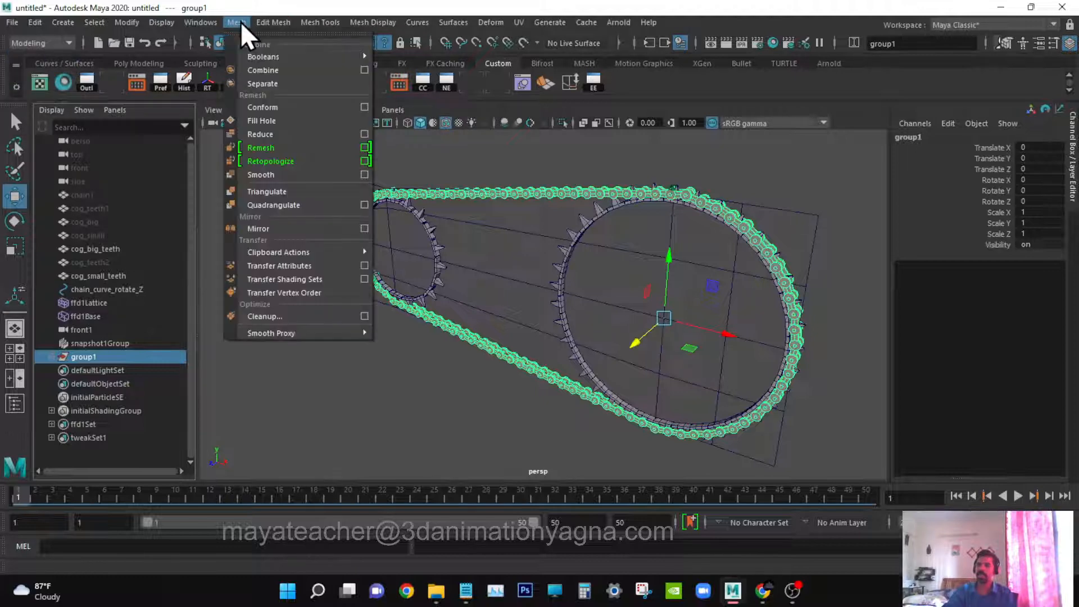
{"action": "left_click", "coordinate": [278, 76]}
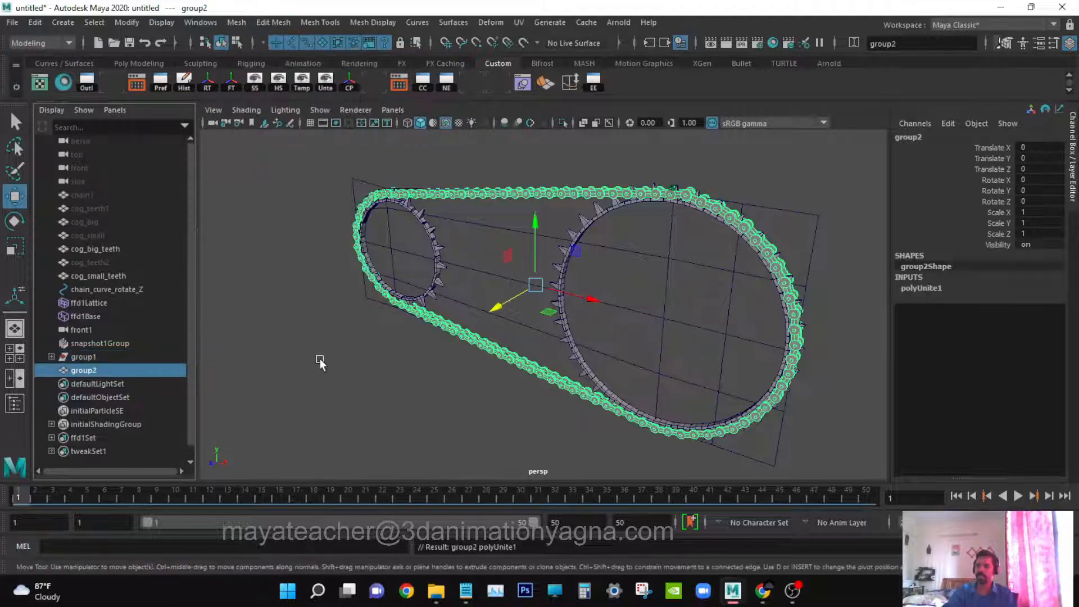
{"action": "left_click_drag", "start_coordinate": [336, 350], "coordinate": [368, 346], "text": "alt"}
{"action": "double_click", "coordinate": [117, 370]}
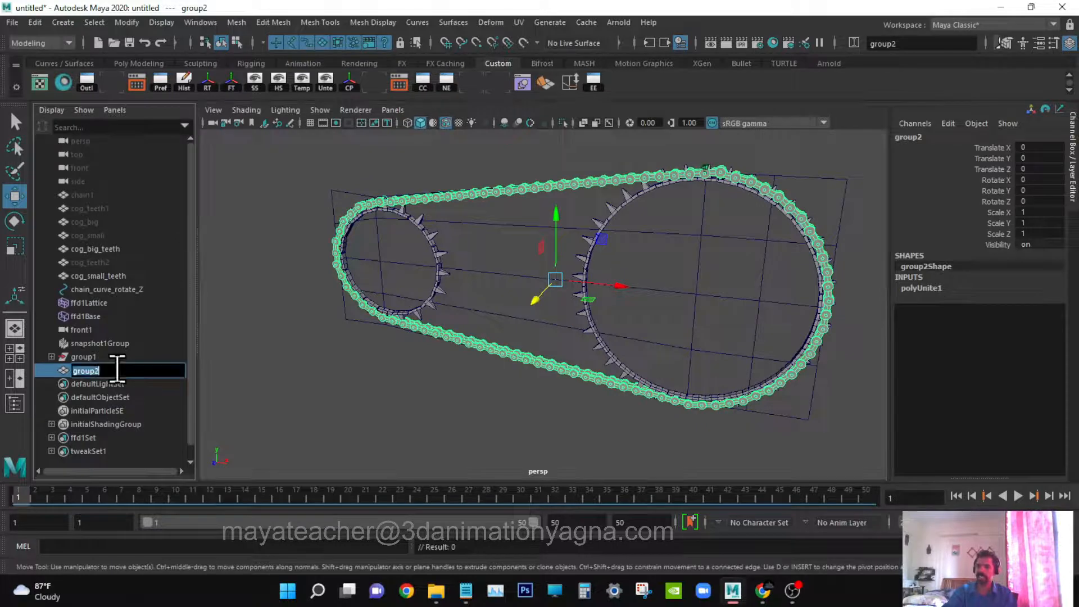
{"action": "type", "text": "chain"}
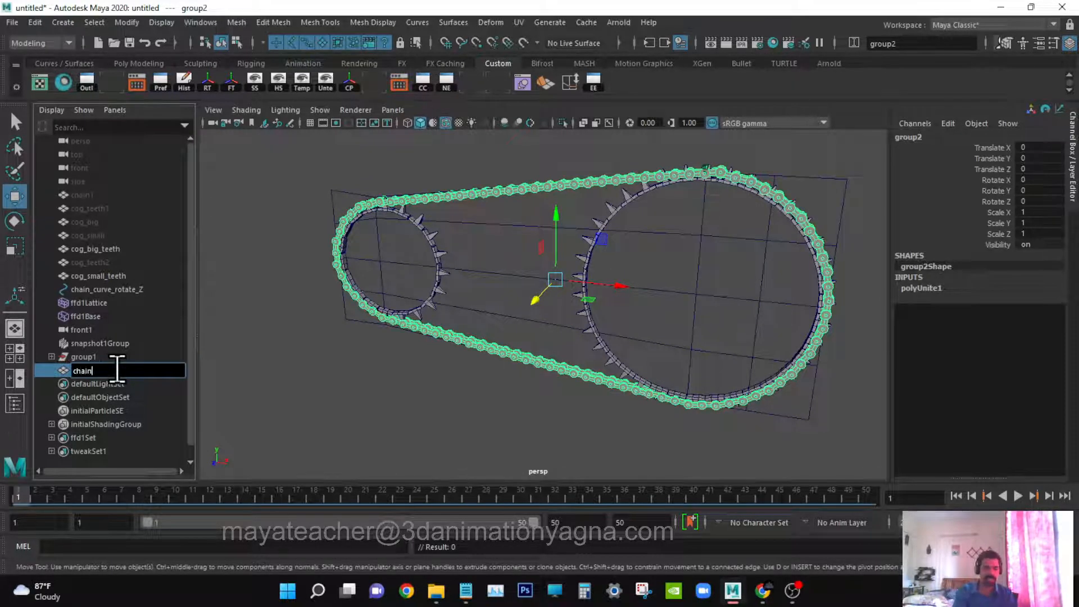
{"action": "key", "text": "Return"}
- Check the contents of the leftover group1 and delete the group
{"action": "left_click", "coordinate": [96, 358]}
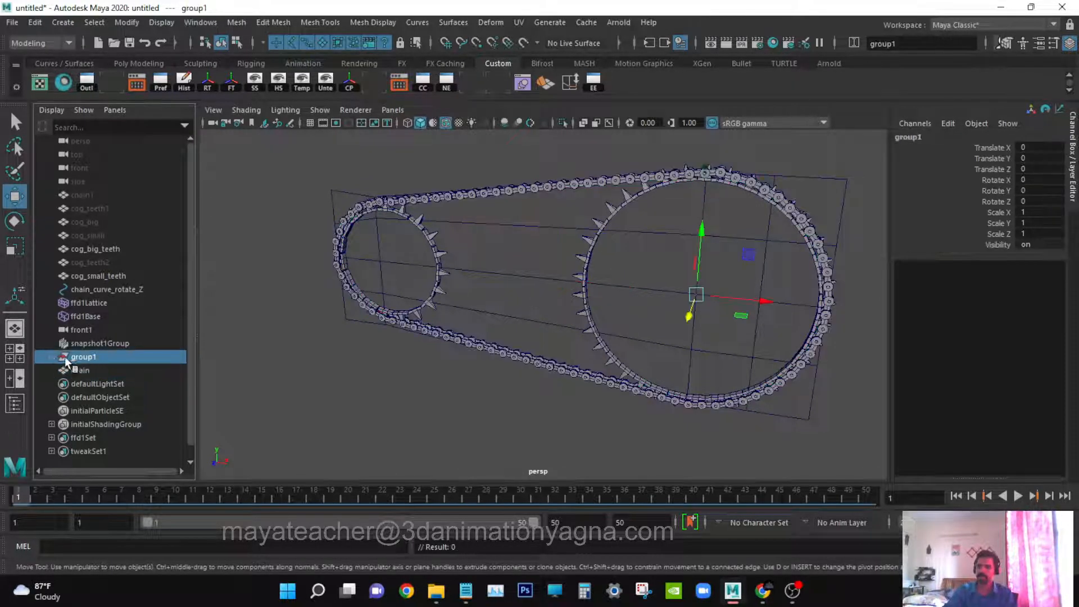
{"action": "left_click", "coordinate": [52, 357]}
{"action": "left_click", "coordinate": [53, 357]}
{"action": "key", "text": "Delete"}
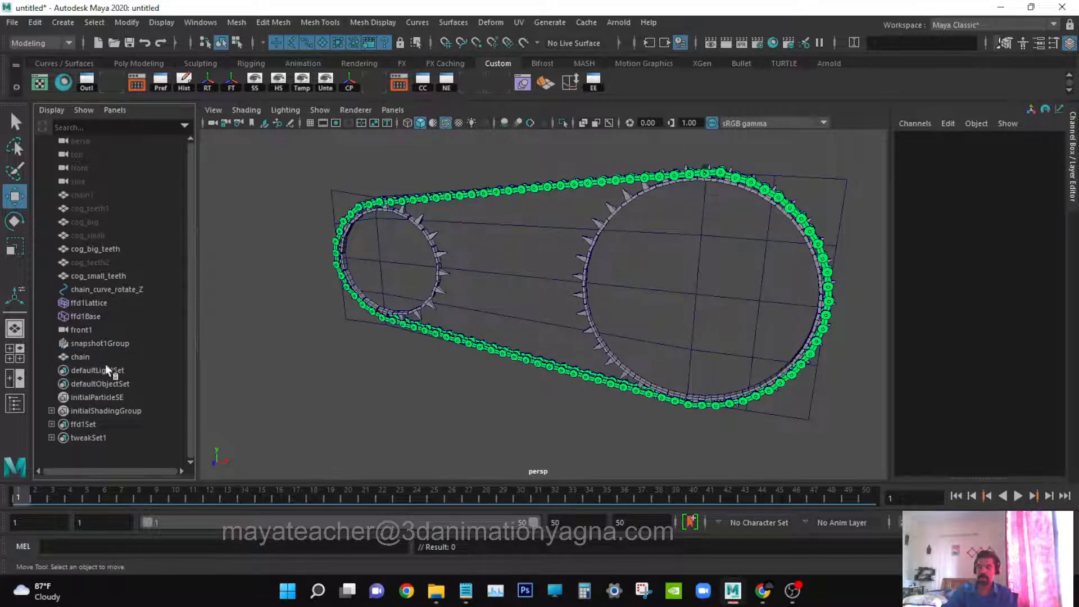
- Select the chain mesh and use Hypershade to give it a grey material
{"action": "left_click", "coordinate": [105, 362]}
{"action": "left_click_drag", "start_coordinate": [407, 354], "coordinate": [513, 429], "text": "alt"}
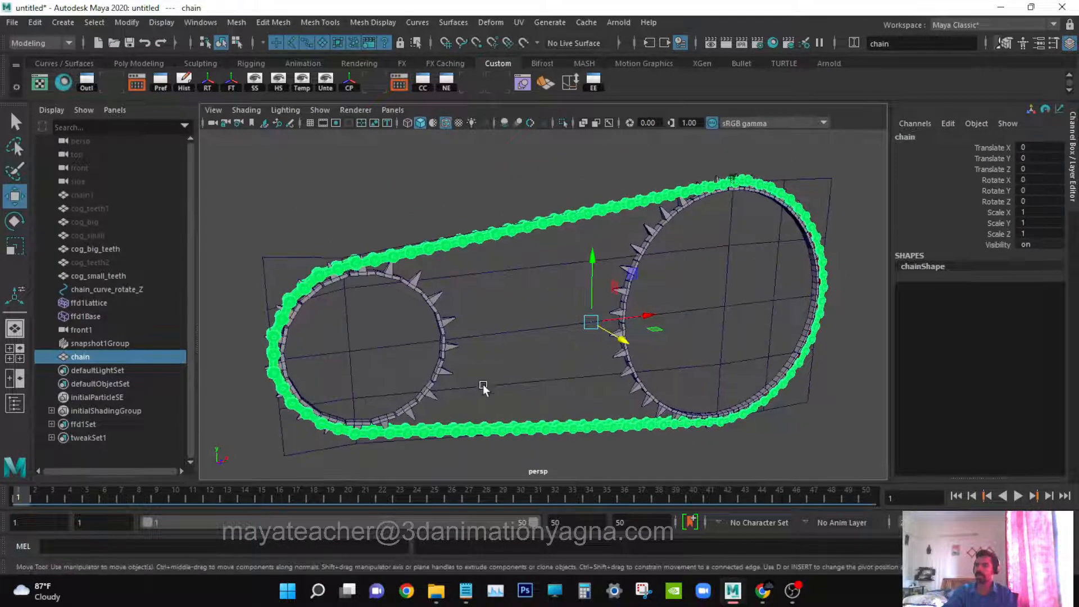
{"action": "key", "text": "q"}
{"action": "left_click_drag", "start_coordinate": [494, 349], "coordinate": [509, 228], "text": "alt"}
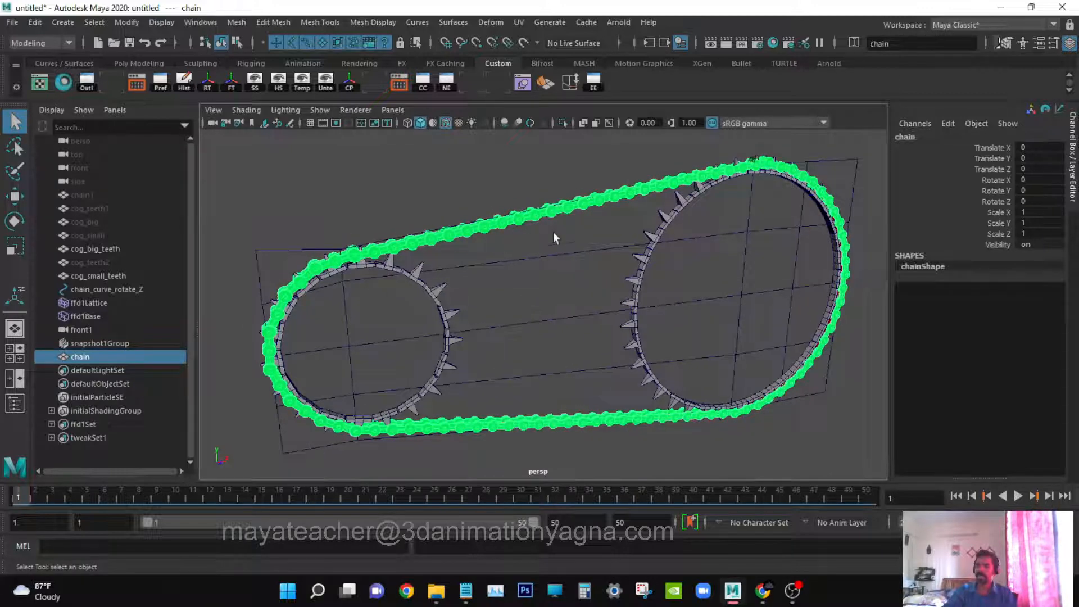
{"action": "left_click", "coordinate": [201, 23]}
{"action": "mouse_move", "coordinate": [283, 110]}
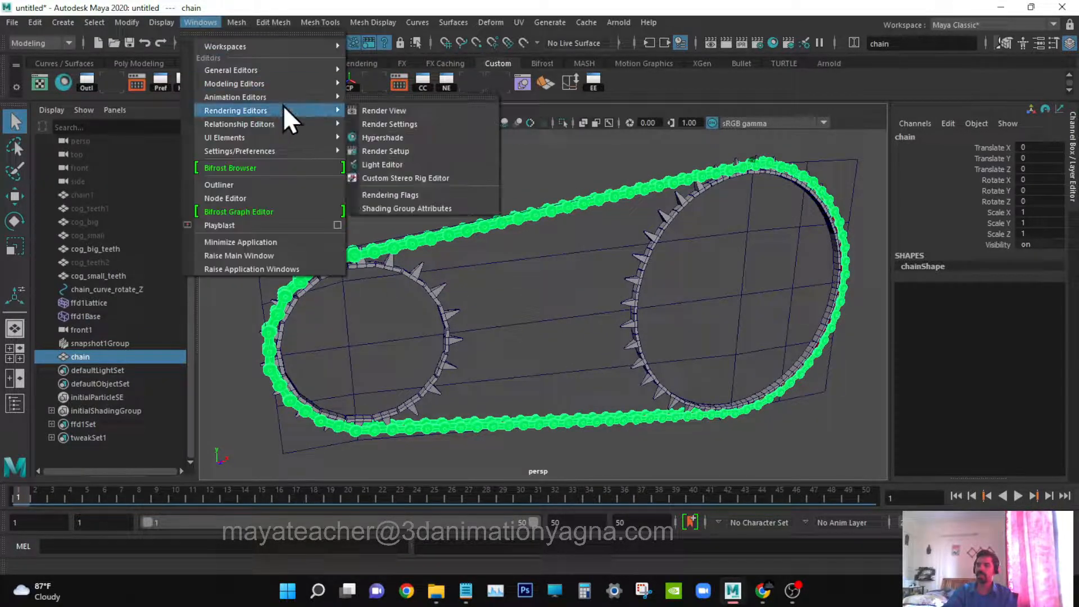
{"action": "left_click", "coordinate": [400, 141]}
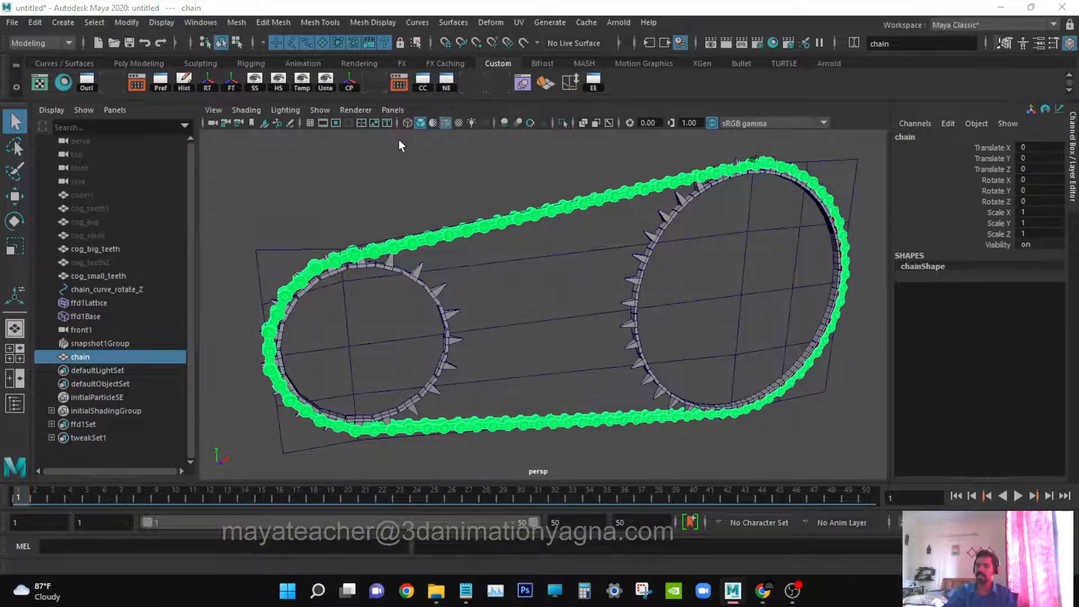
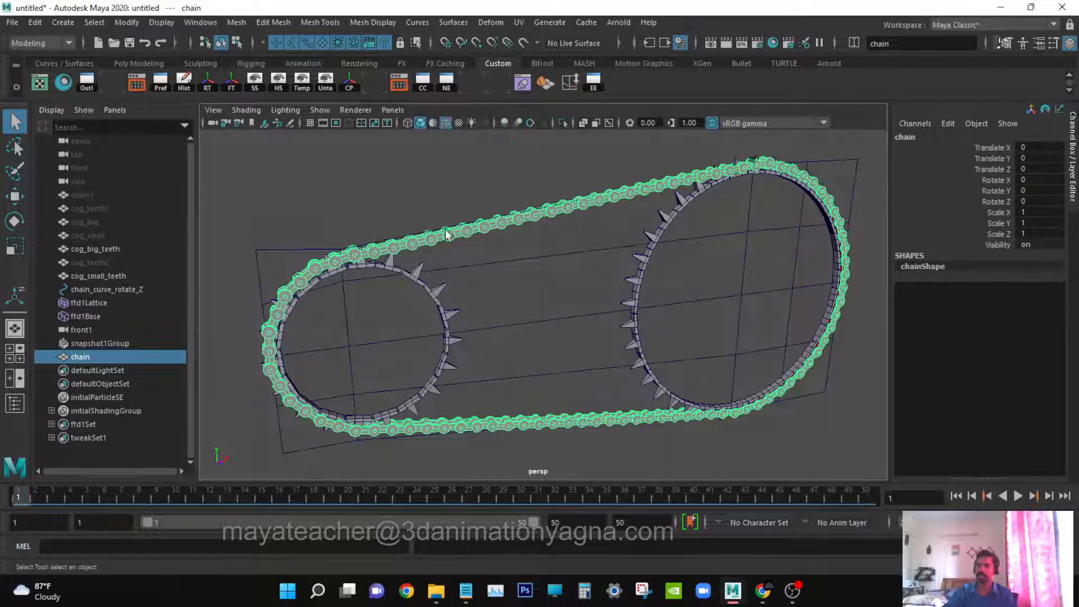
- Examine the shaded chain mesh and its fit around the small and big cogs from several angles
{"action": "left_click_drag", "start_coordinate": [447, 231], "coordinate": [433, 229], "text": "alt"}
{"action": "left_click", "coordinate": [515, 250]}
{"action": "left_click_drag", "start_coordinate": [511, 260], "coordinate": [609, 282], "text": "alt"}
{"action": "left_click", "coordinate": [103, 355]}
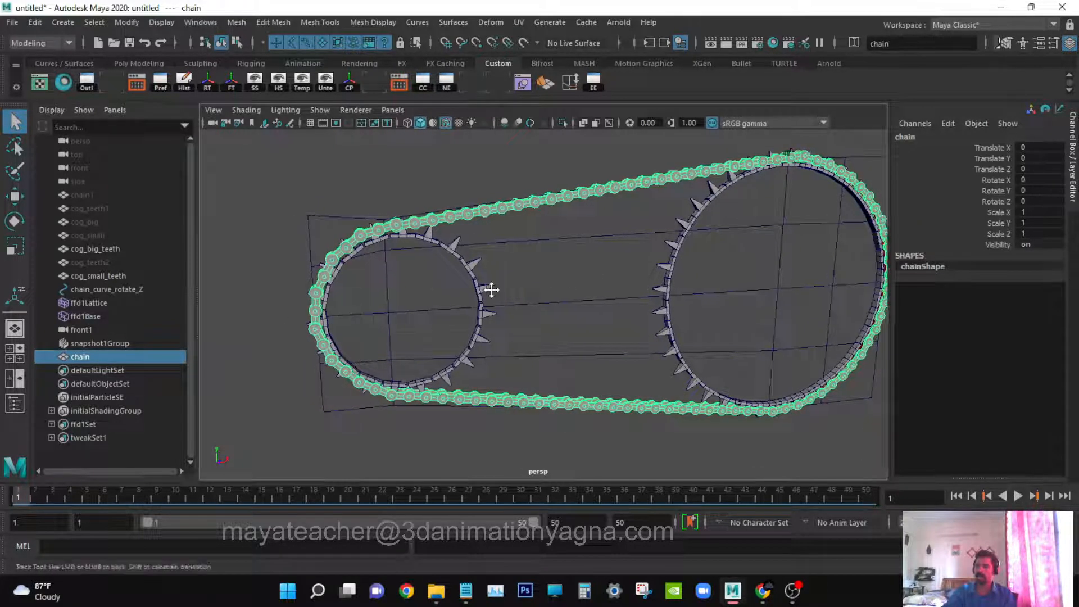
{"action": "left_click_drag", "start_coordinate": [489, 288], "coordinate": [484, 343], "text": "alt"}
{"action": "left_click_drag", "start_coordinate": [444, 287], "coordinate": [525, 236], "text": "alt"}
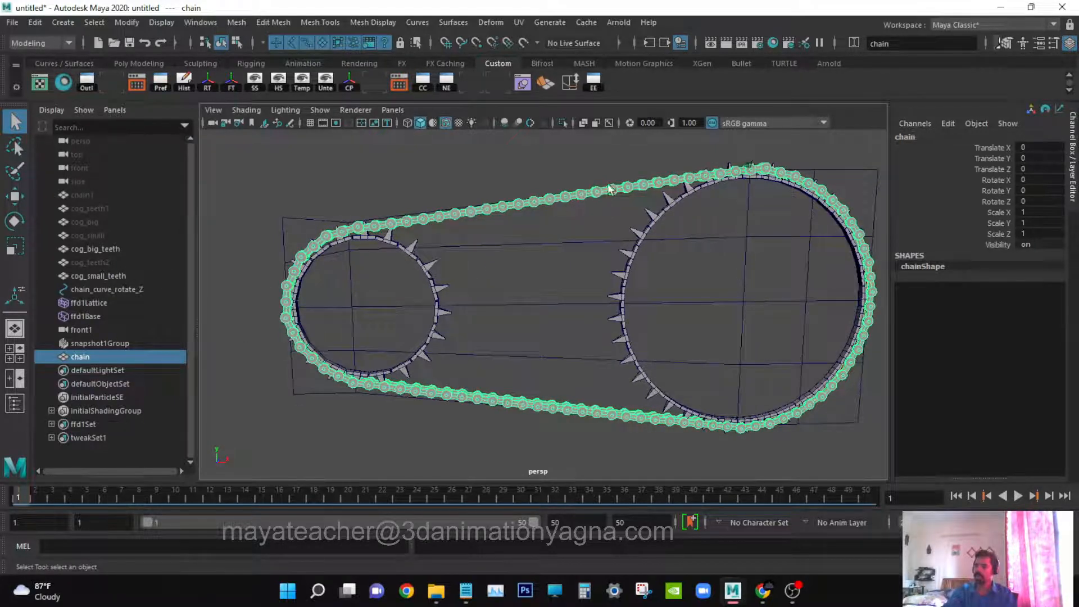
{"action": "left_click_drag", "start_coordinate": [527, 375], "coordinate": [520, 387], "text": "alt"}
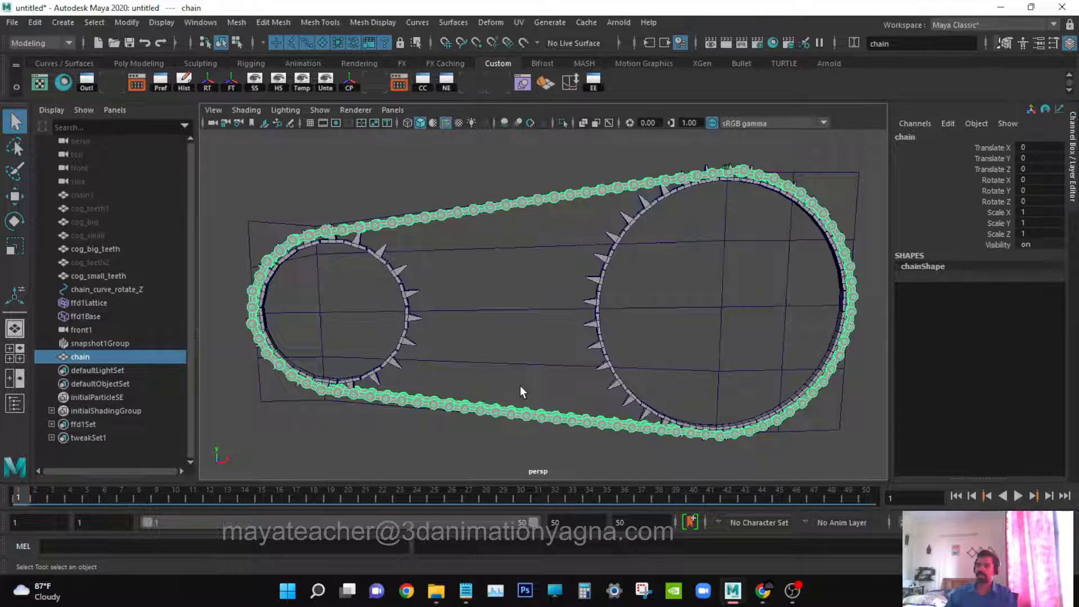
{"action": "left_click_drag", "start_coordinate": [521, 362], "coordinate": [505, 357], "text": "alt"}
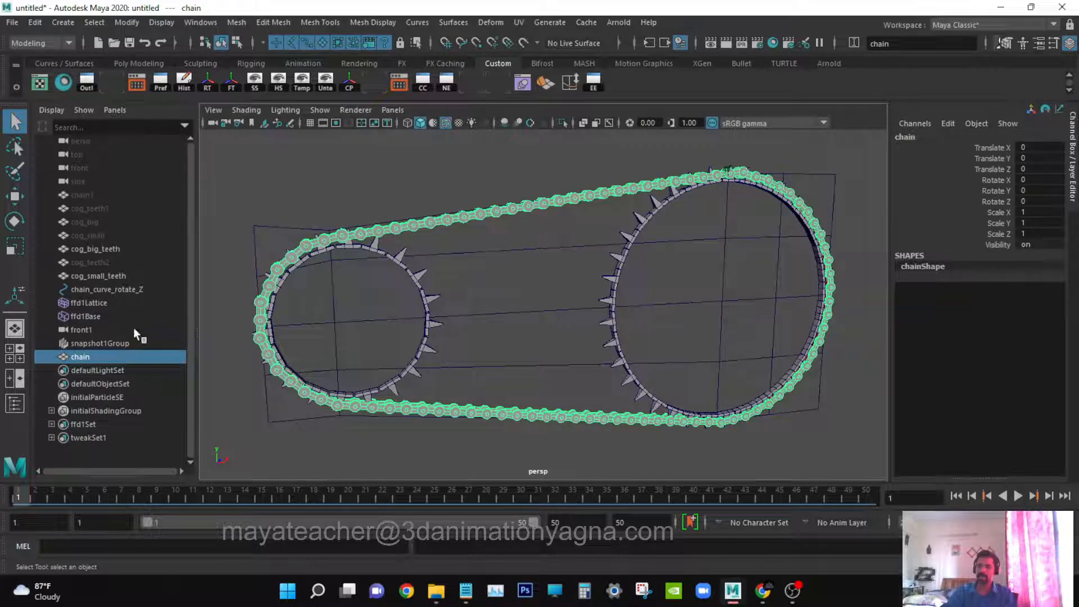
{"action": "left_click_drag", "start_coordinate": [444, 313], "coordinate": [424, 306], "text": "alt"}
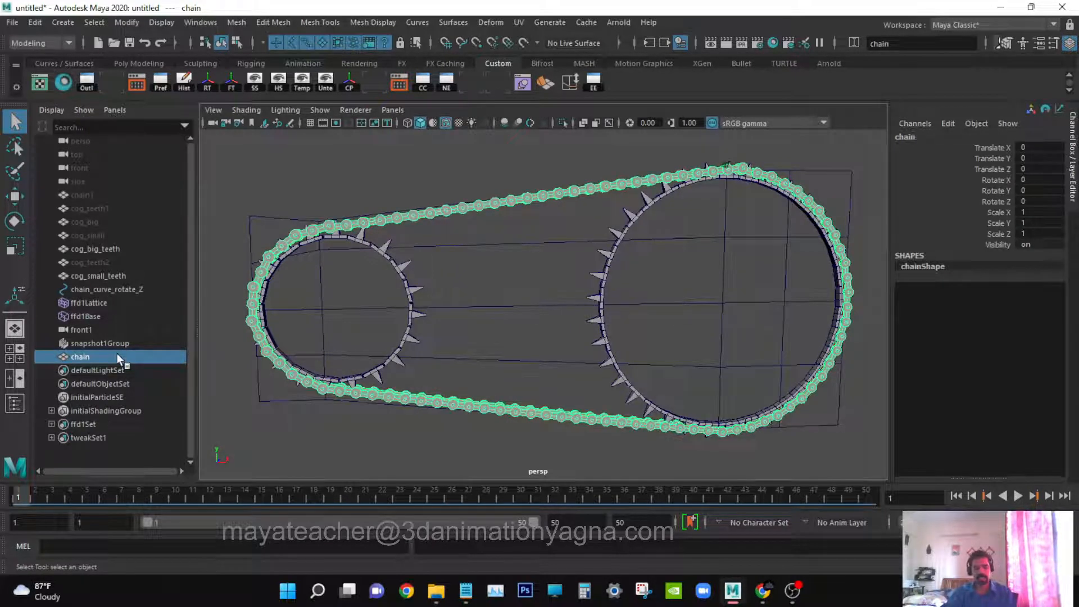
- Hide the chain mesh, and delete the leftover snapshot1Group and the front1 camera
{"action": "key", "text": "ctrl+h"}
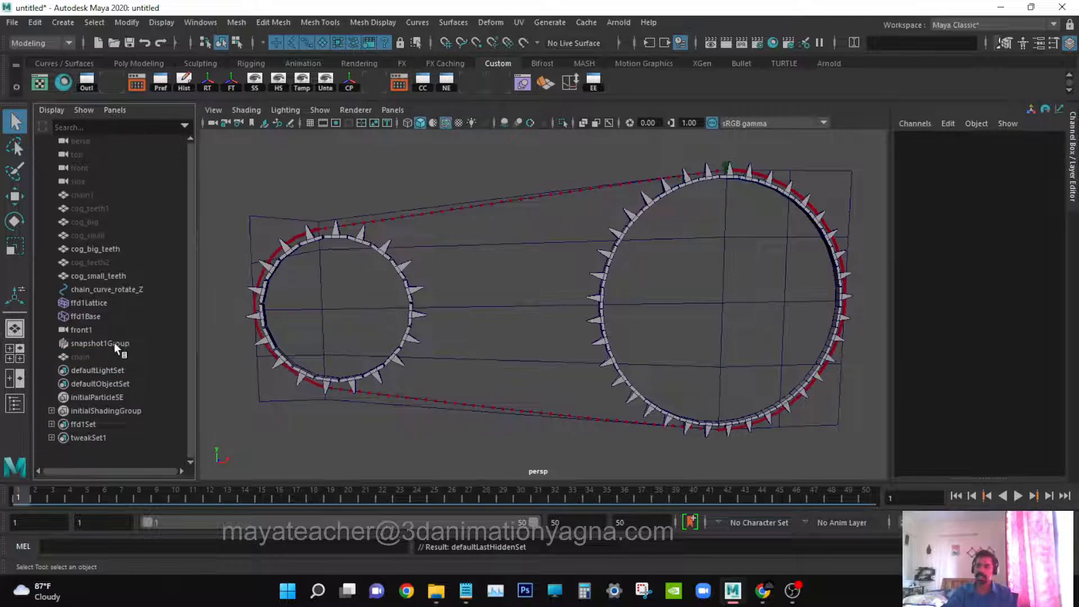
{"action": "left_click", "coordinate": [113, 341]}
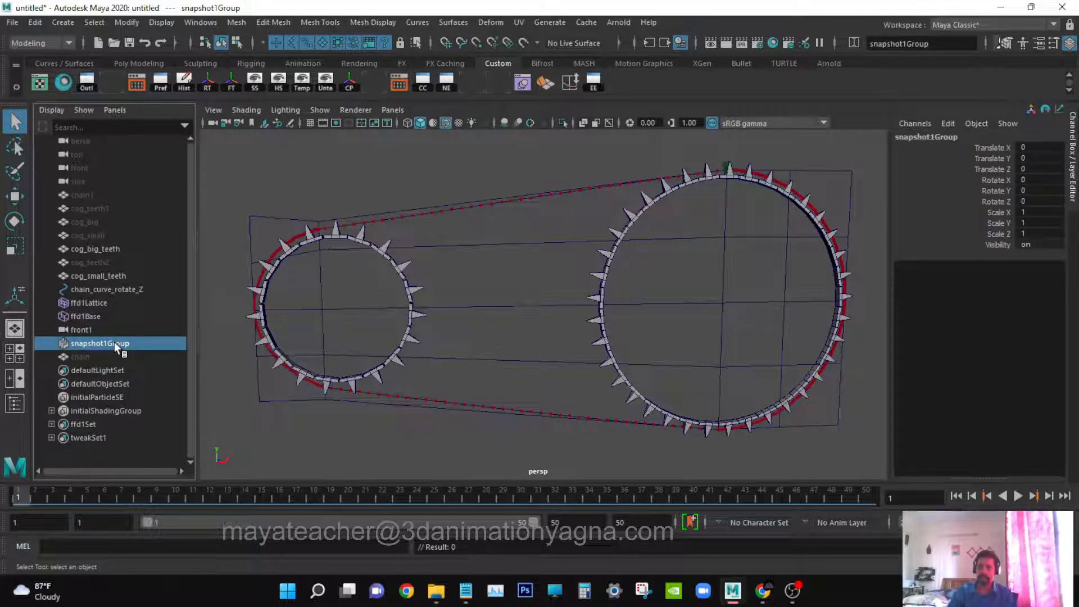
{"action": "key", "text": "Delete"}
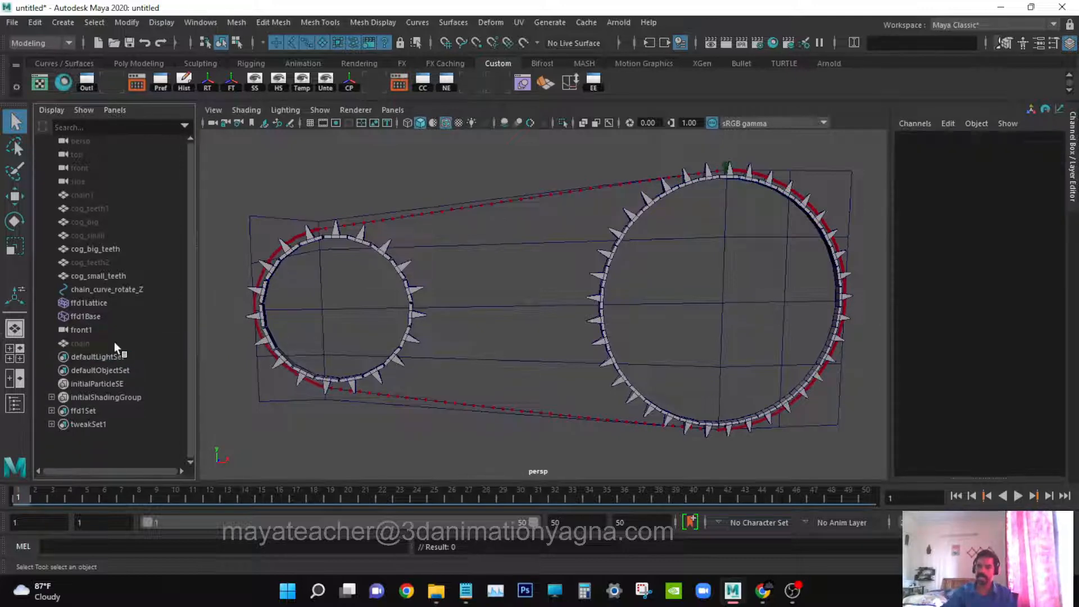
{"action": "left_click", "coordinate": [100, 327]}
{"action": "key", "text": "Delete"}
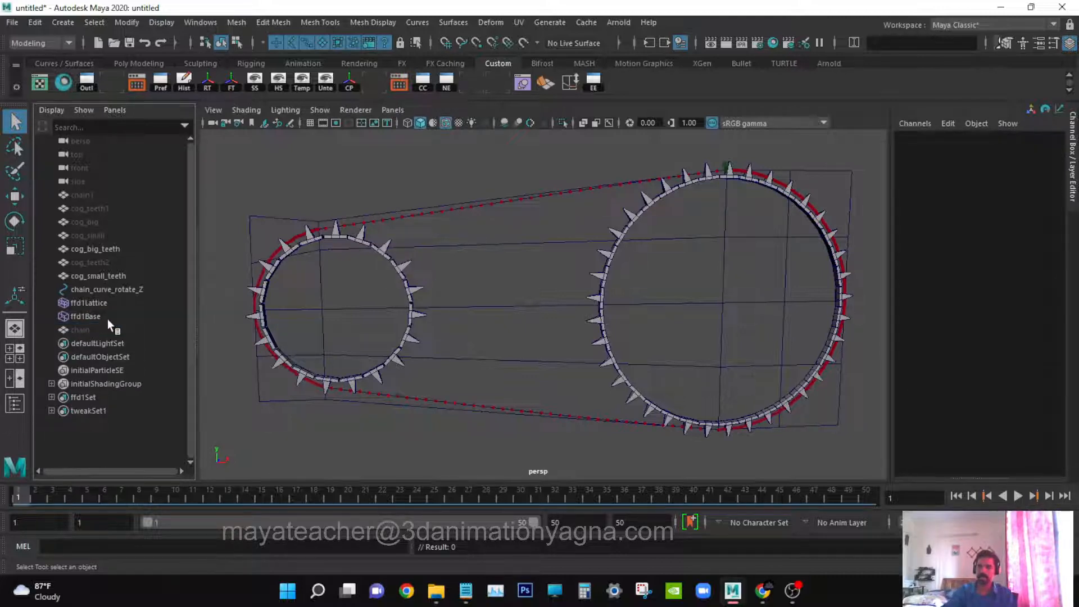
- Try rotating chain_curve_rotate_Z by about 84 degrees around the big cog within the lattice, and undo the rotation
{"action": "left_click", "coordinate": [110, 289]}
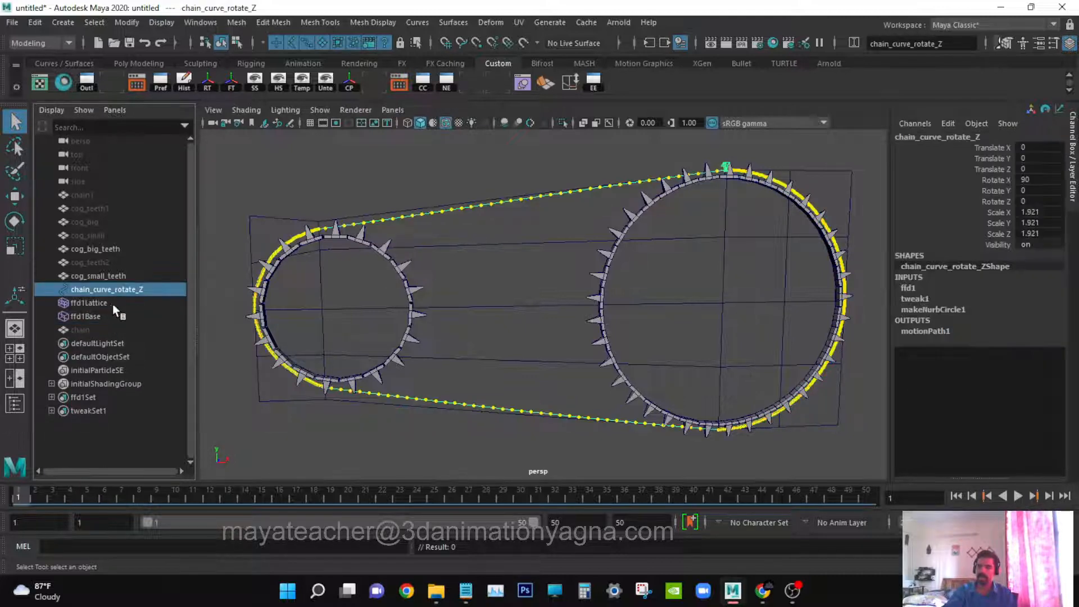
{"action": "left_click", "coordinate": [109, 303]}
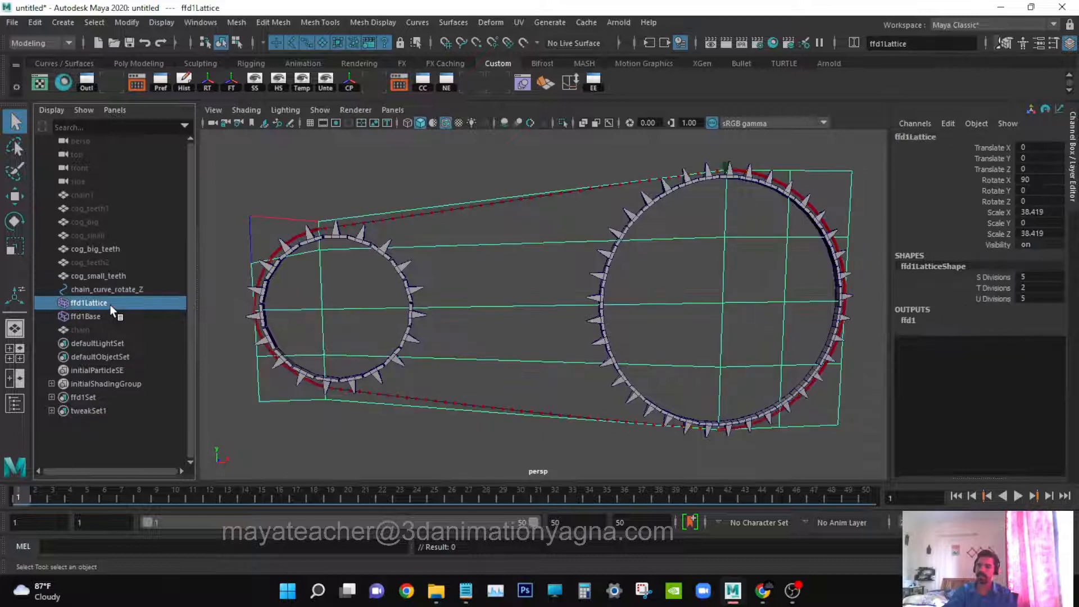
{"action": "left_click_drag", "start_coordinate": [387, 308], "coordinate": [434, 309], "text": "alt"}
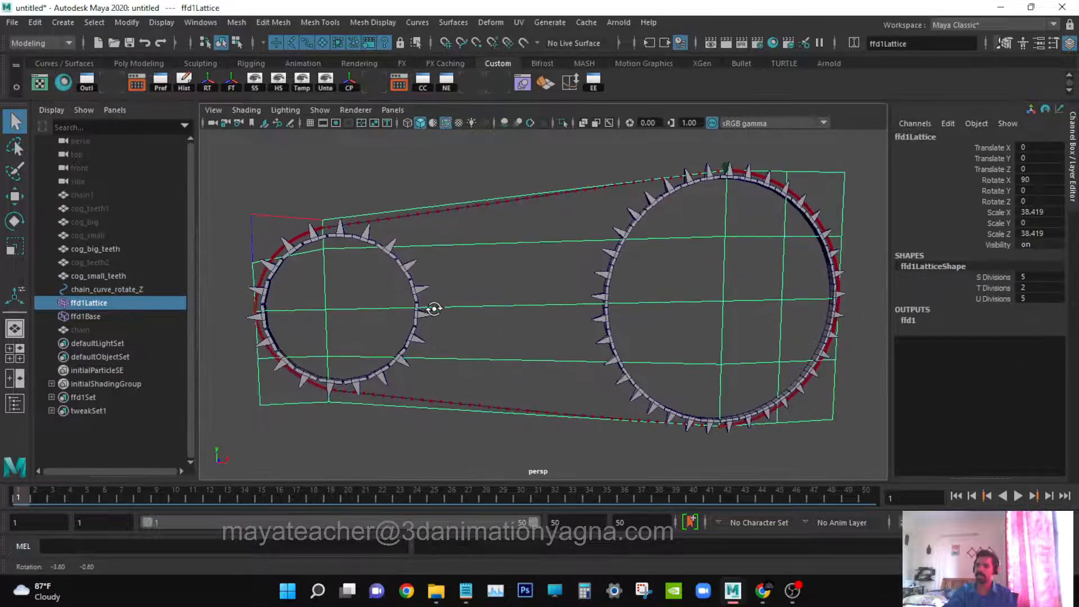
{"action": "left_click", "coordinate": [417, 214]}
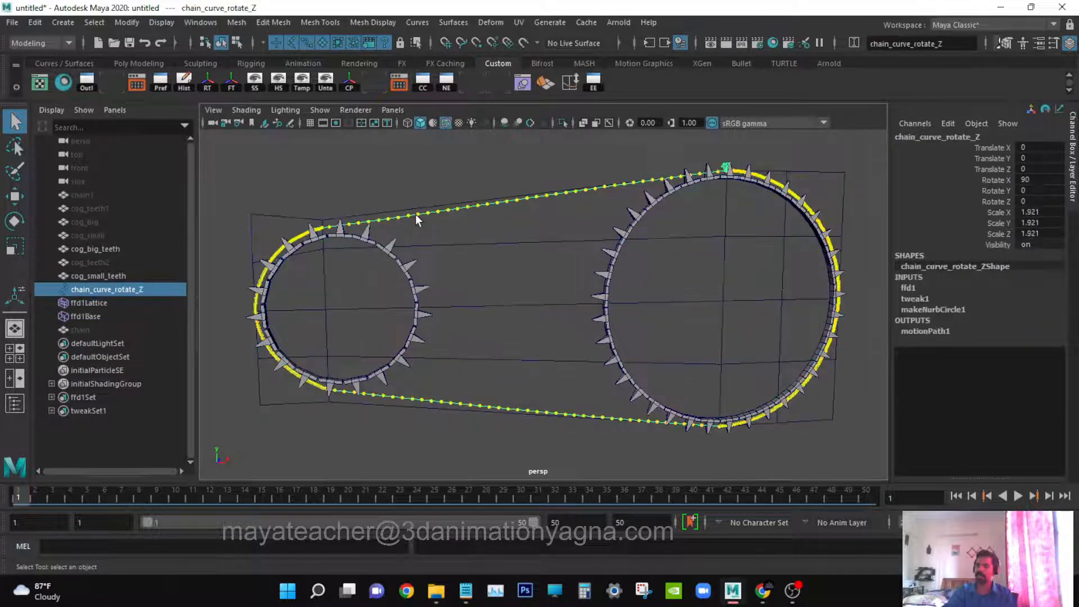
{"action": "key", "text": "e"}
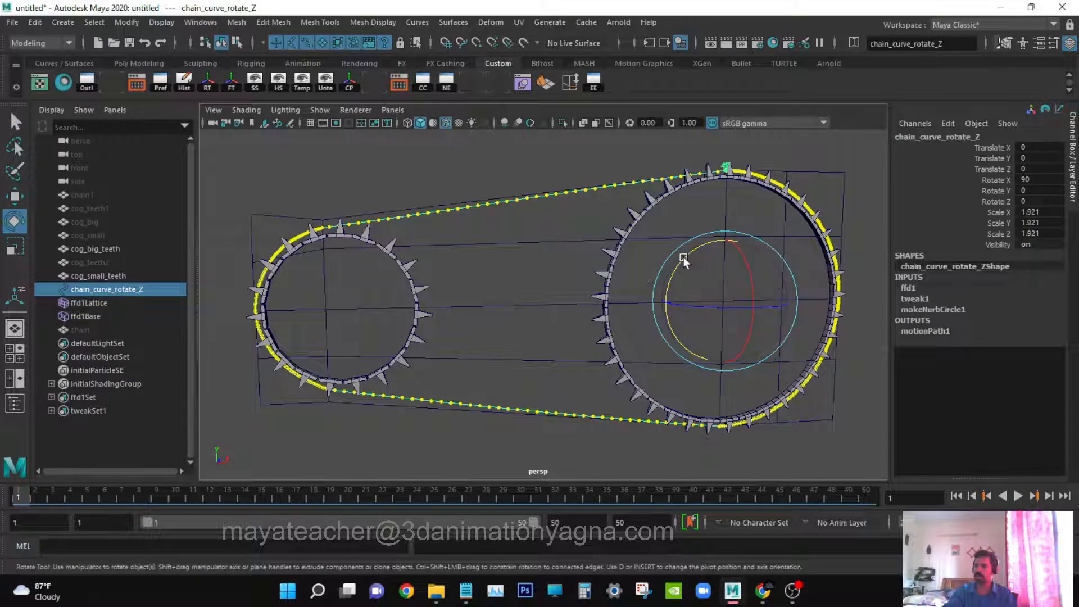
{"action": "mouse_move", "coordinate": [683, 260]}
{"action": "left_mouse_down"}
{"action": "mouse_move", "coordinate": [680, 283]}
{"action": "mouse_move", "coordinate": [717, 248]}
{"action": "mouse_move", "coordinate": [669, 291]}
{"action": "mouse_move", "coordinate": [720, 250]}
{"action": "mouse_move", "coordinate": [659, 271]}
{"action": "mouse_move", "coordinate": [614, 306]}
{"action": "mouse_move", "coordinate": [655, 354]}
{"action": "left_mouse_up"}
{"action": "key", "text": "ctrl+z"}
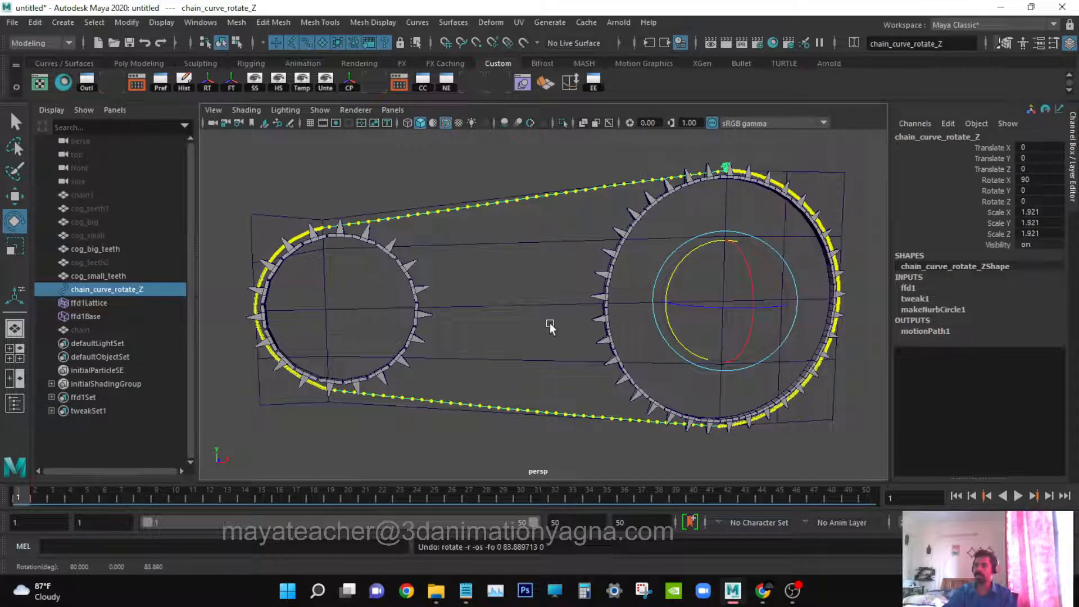
- Hide cog_small_teeth and cog_big_teeth, leaving the chain curve and its lattice in view
{"action": "right_click_drag", "start_coordinate": [549, 323], "coordinate": [527, 328], "text": "alt"}
{"action": "left_click_drag", "start_coordinate": [527, 328], "coordinate": [531, 344], "text": "alt"}
{"action": "key", "text": "q"}
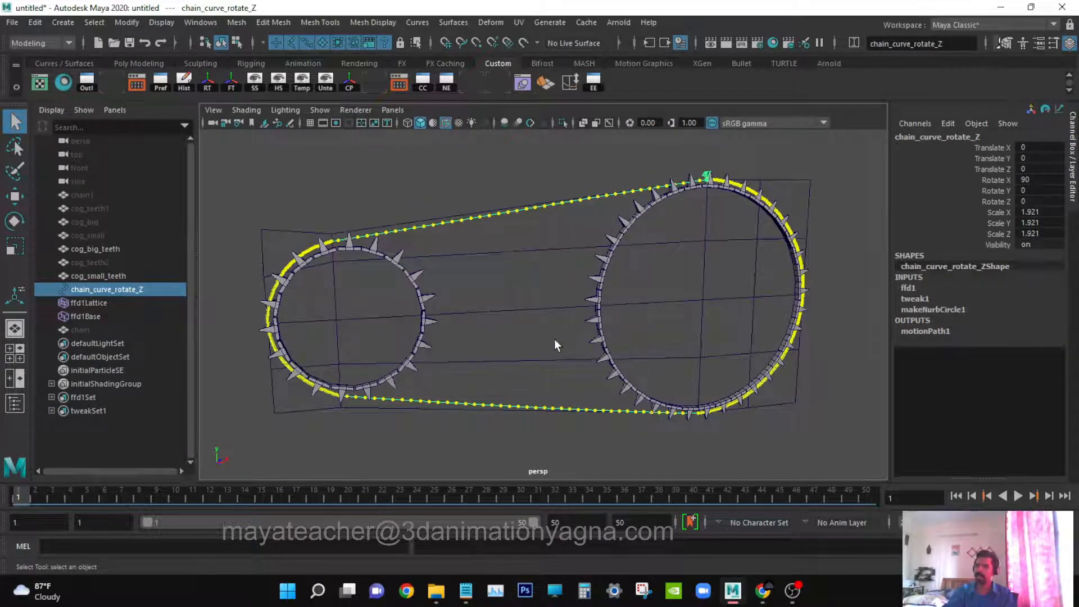
{"action": "left_click_drag", "start_coordinate": [555, 340], "coordinate": [572, 323], "text": "alt"}
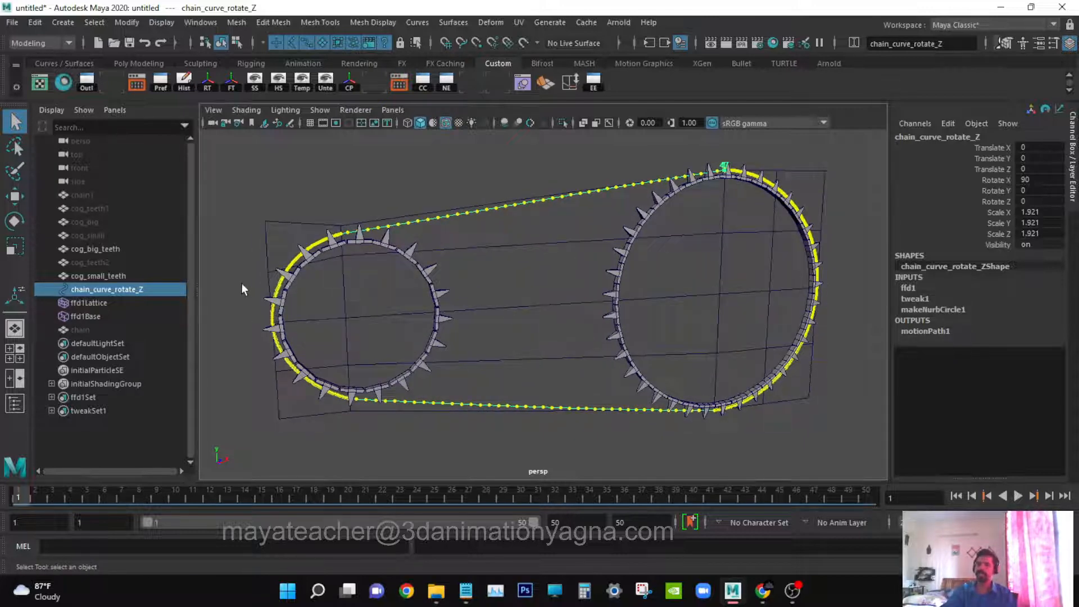
{"action": "left_click", "coordinate": [101, 276]}
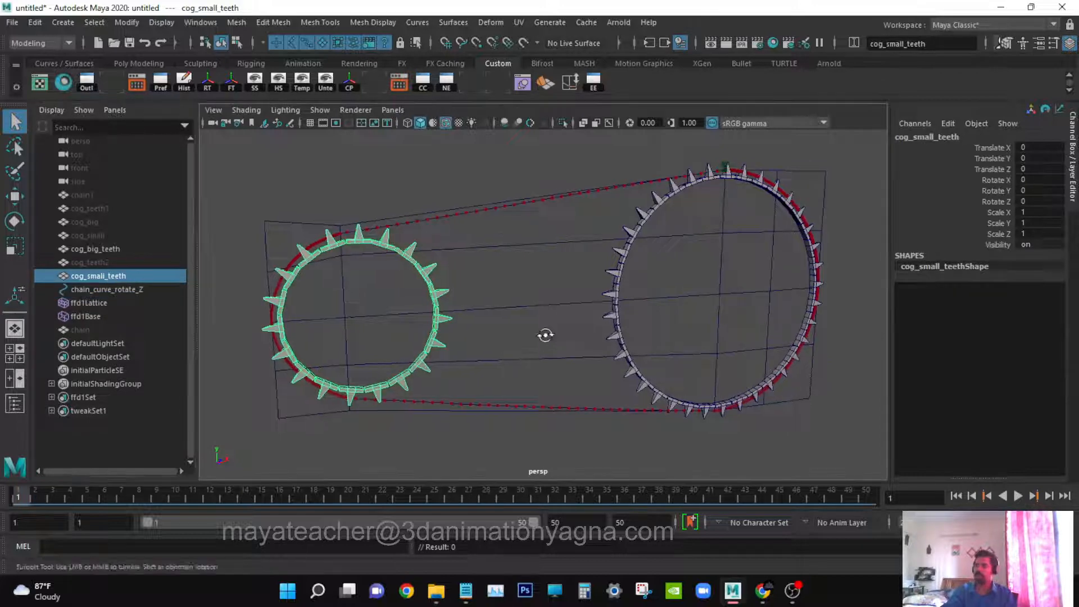
{"action": "left_click_drag", "start_coordinate": [590, 309], "coordinate": [523, 306], "text": "alt"}
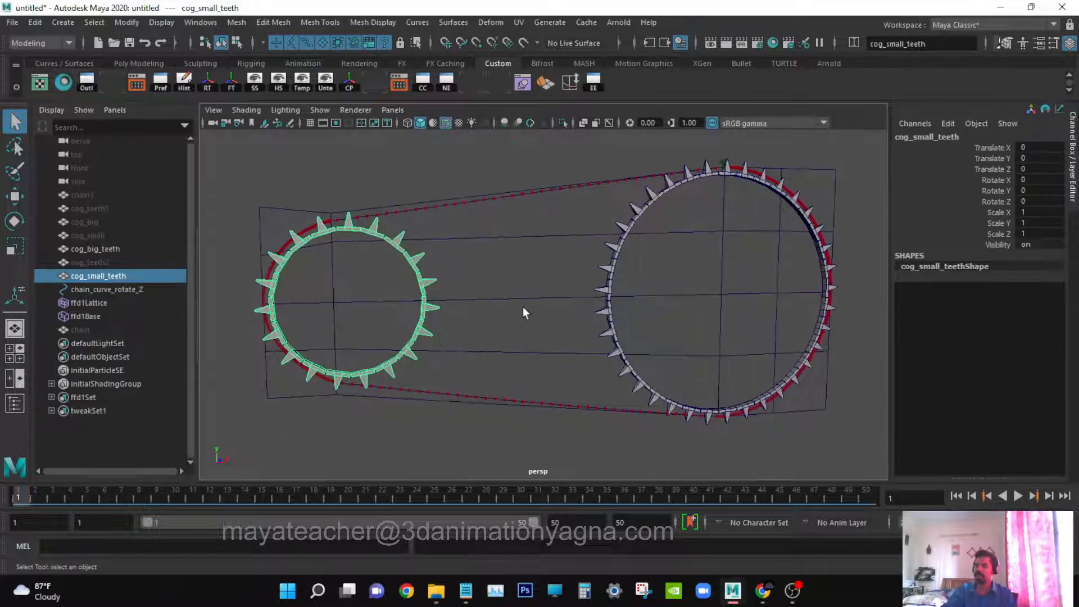
{"action": "left_click", "coordinate": [116, 248], "text": "ctrl"}
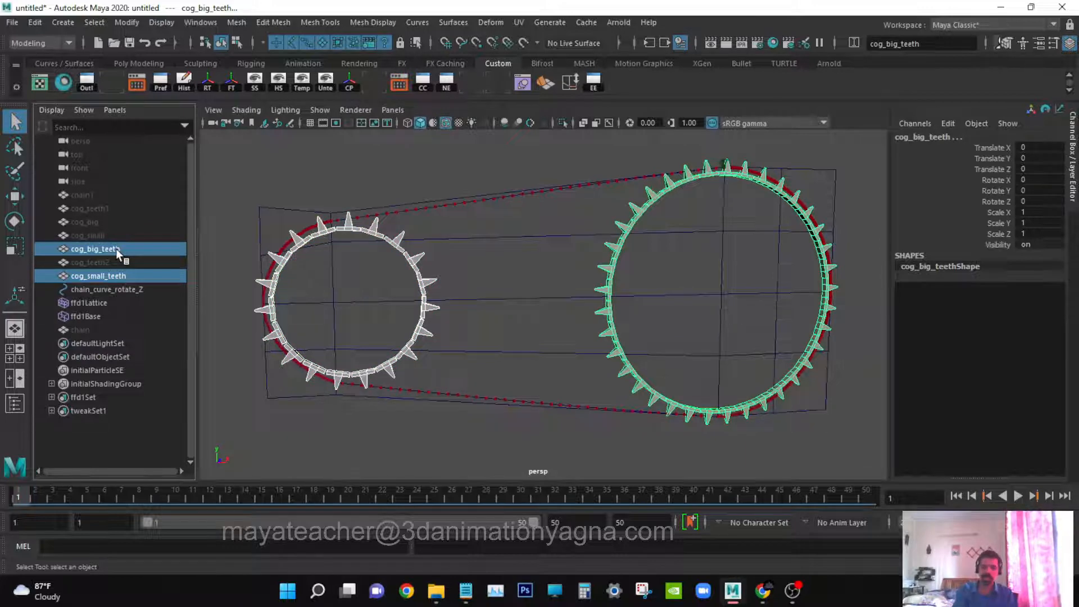
{"action": "key", "text": "ctrl+h"}
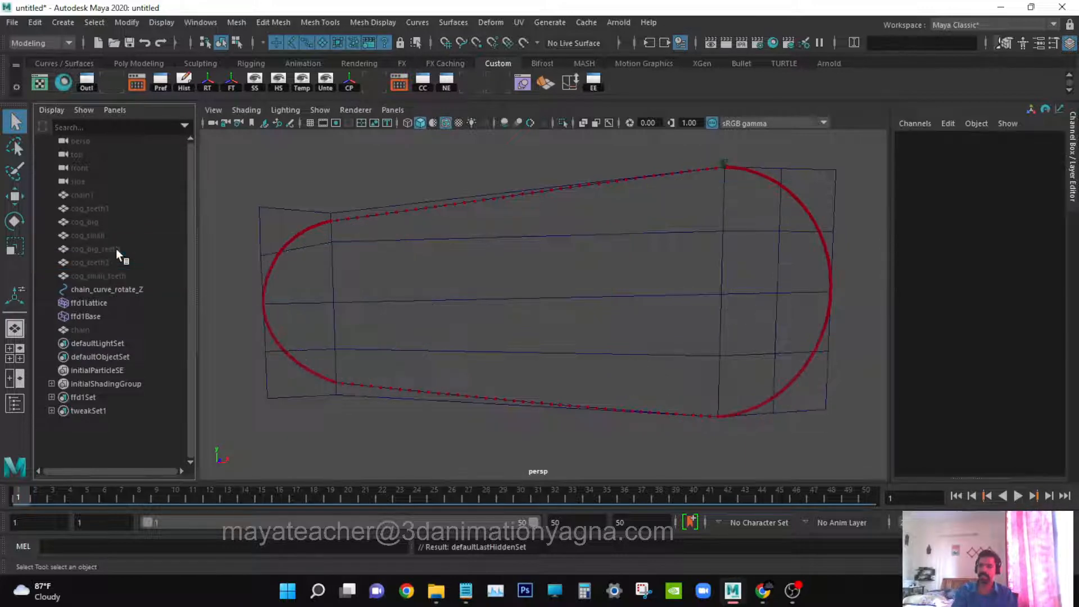
- Duplicate chain_curve_rotate_Z and rename the copy skel_curv
{"action": "left_click", "coordinate": [405, 216]}
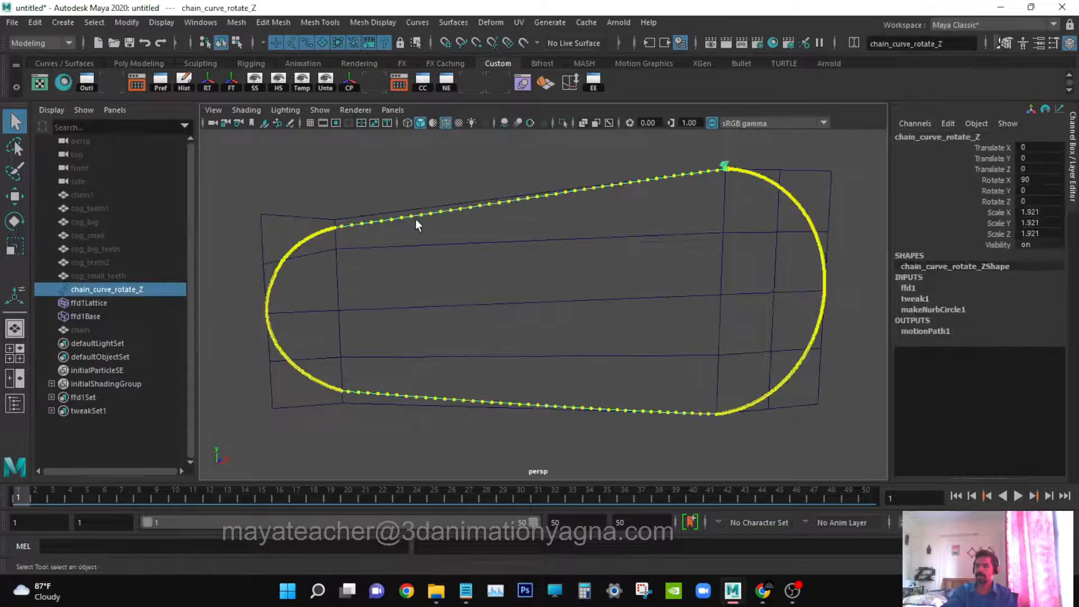
{"action": "left_click_drag", "start_coordinate": [483, 315], "coordinate": [470, 312], "text": "alt"}
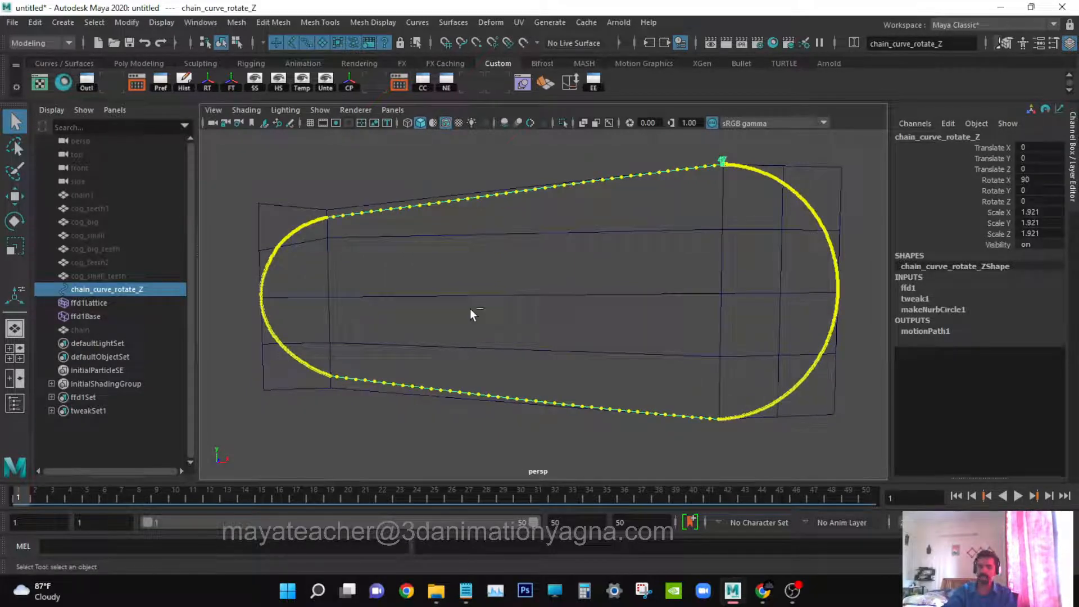
{"action": "key", "text": "ctrl+d"}
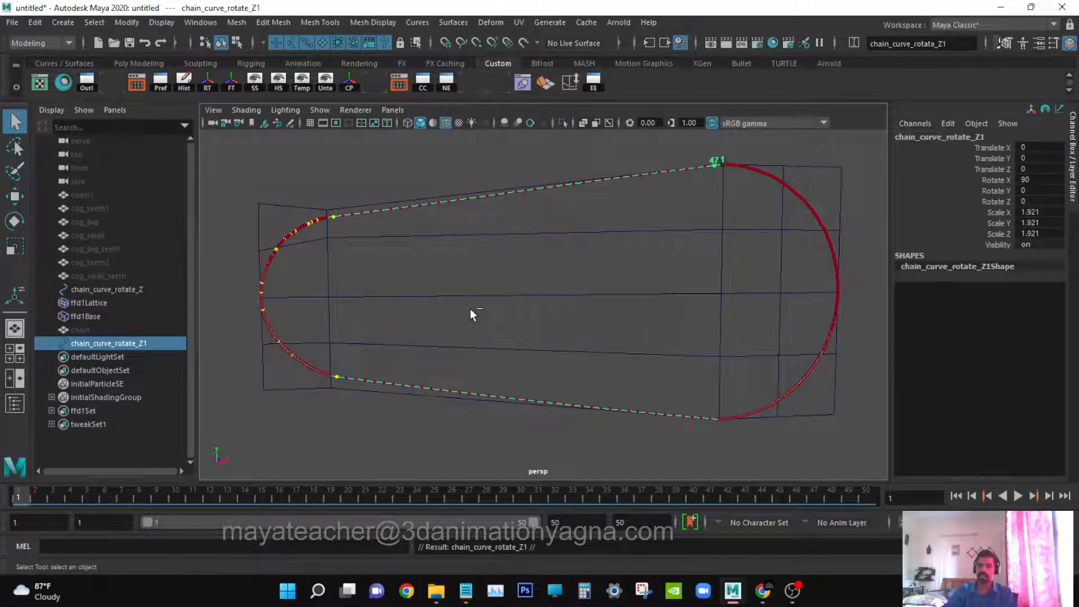
{"action": "double_click", "coordinate": [131, 344]}
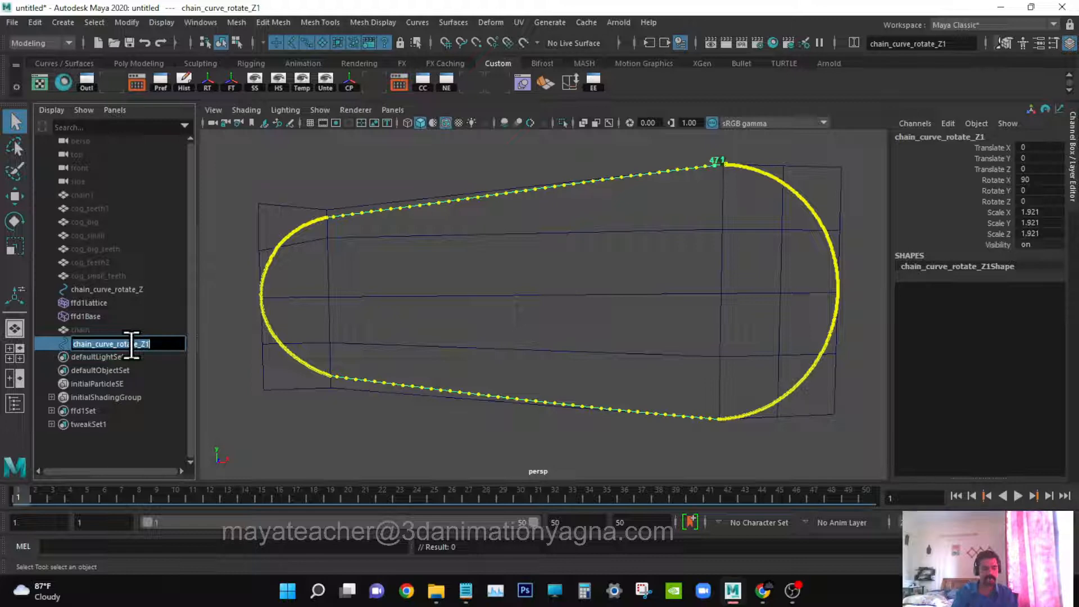
{"action": "type", "text": "skel curv"}
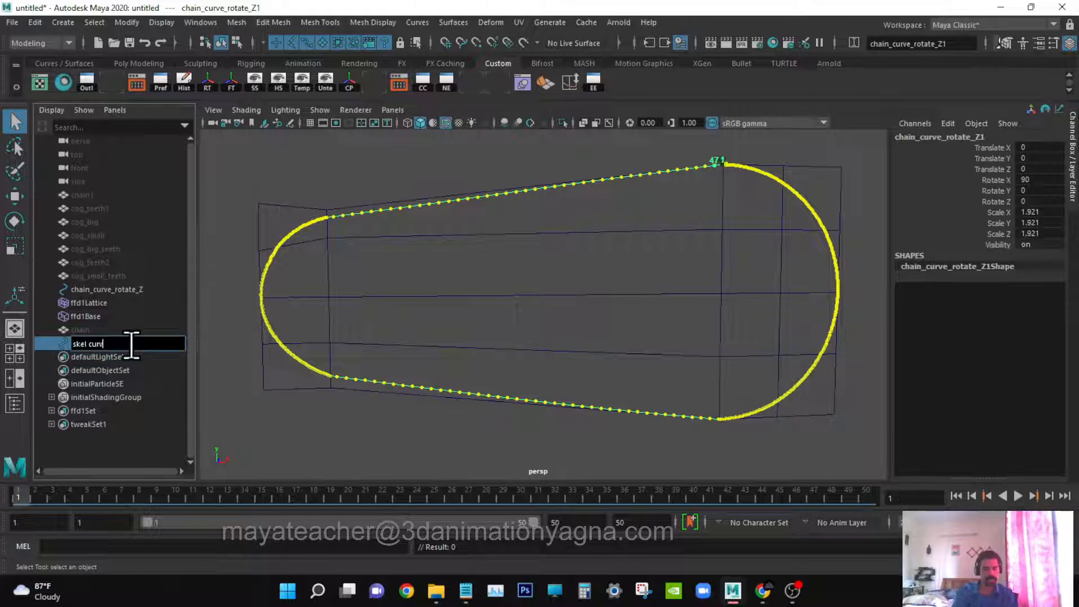
{"action": "key", "text": "Return"}
- Hide the original chain_curve_rotate_Z together with ffd1Lattice and ffd1Base
{"action": "left_click_drag", "start_coordinate": [365, 329], "coordinate": [338, 286], "text": "alt"}
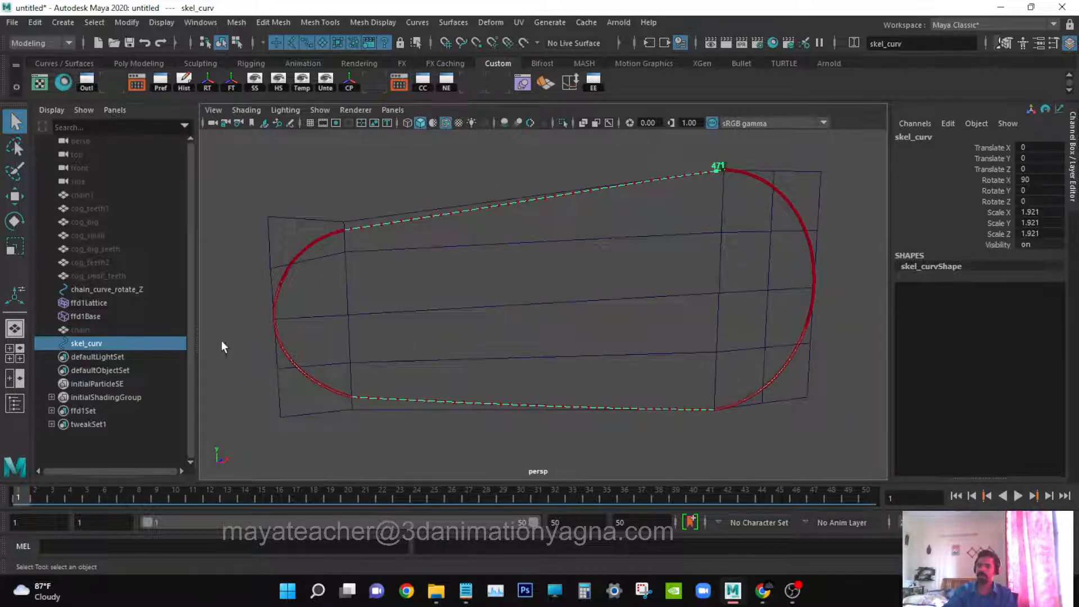
{"action": "left_click", "coordinate": [109, 289]}
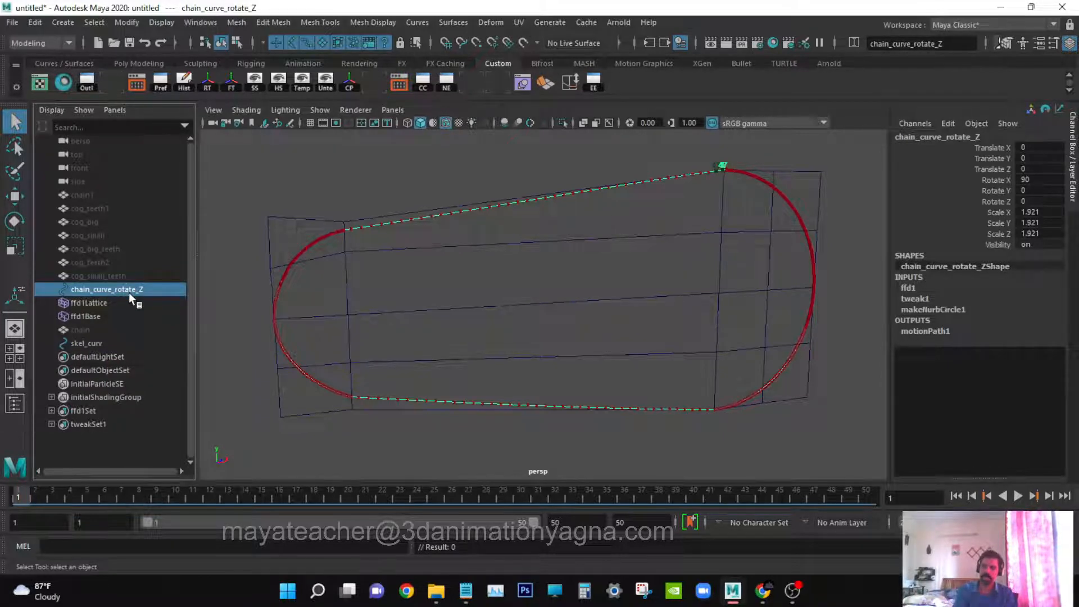
{"action": "key", "text": "ctrl+h"}
{"action": "left_click_drag", "start_coordinate": [98, 304], "coordinate": [106, 314]}
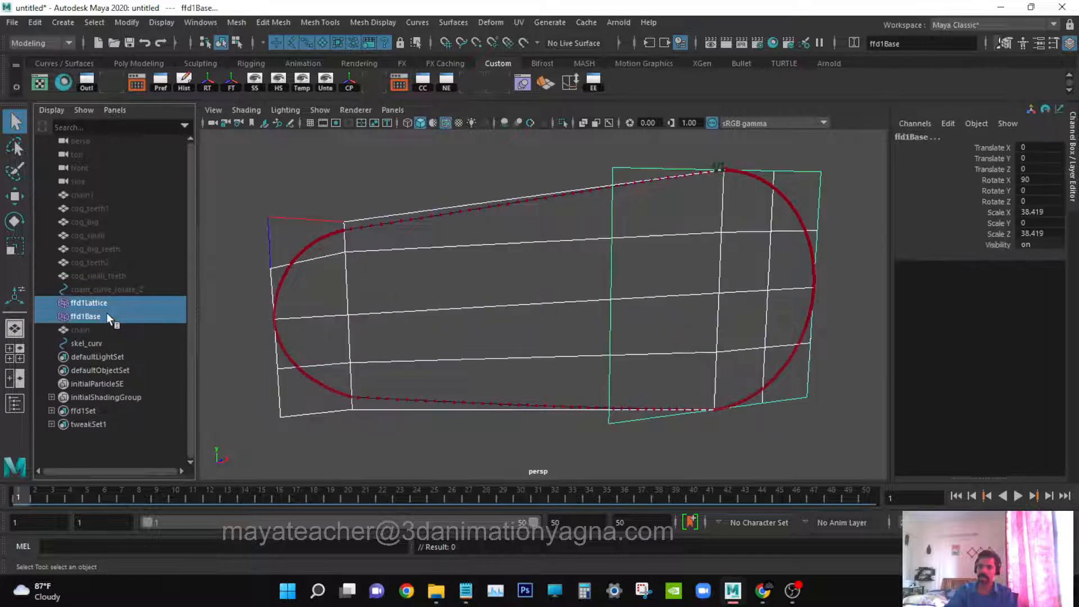
{"action": "key", "text": "ctrl+h"}
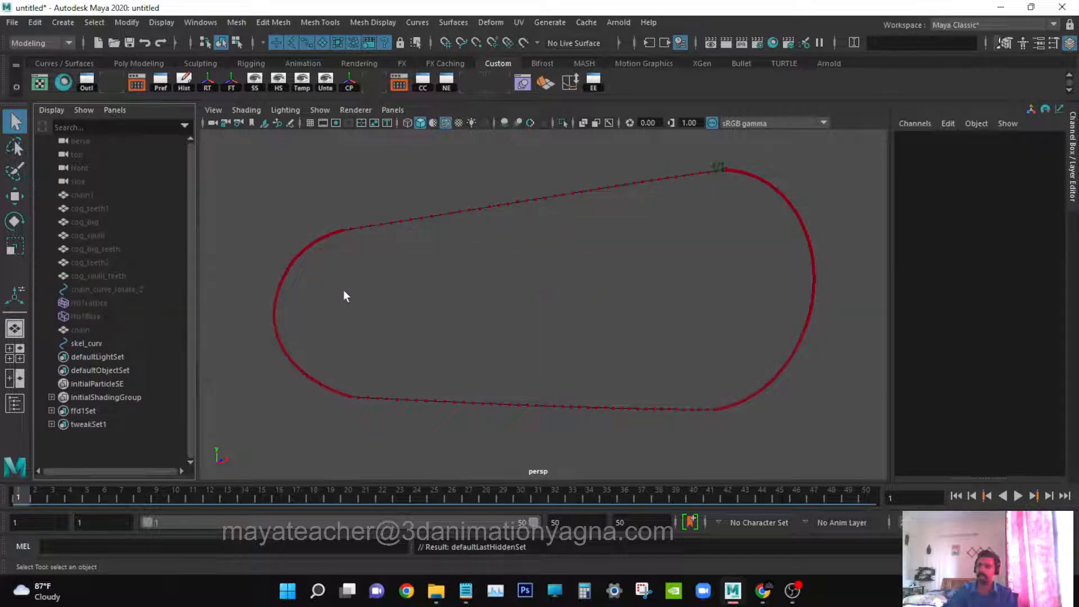
- Rebuild skel_curv with 80 spans and close the rebuild options
{"action": "left_click", "coordinate": [86, 343]}
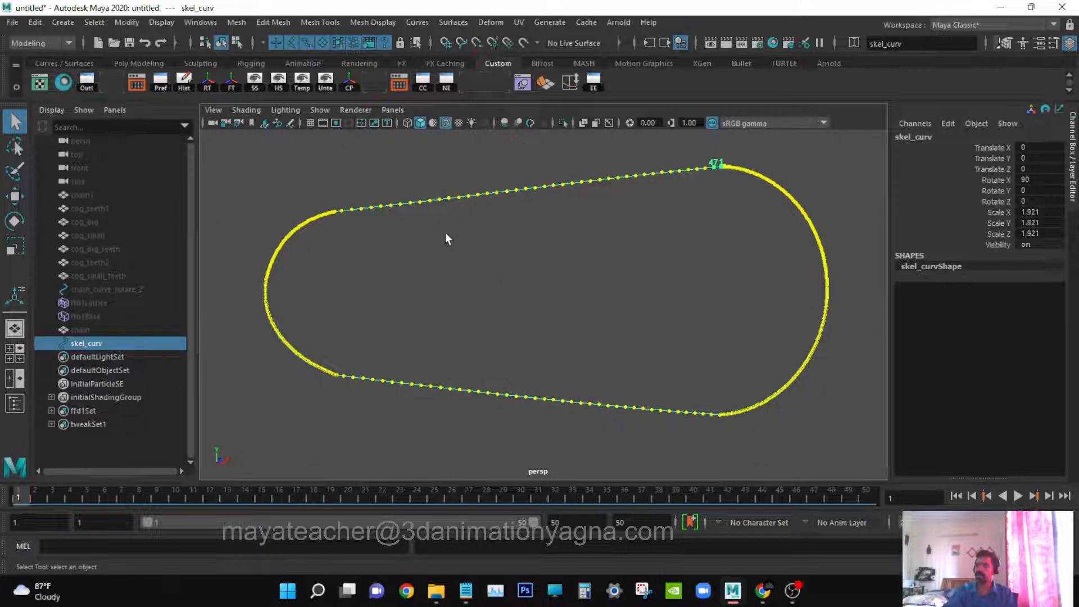
{"action": "left_click", "coordinate": [429, 22]}
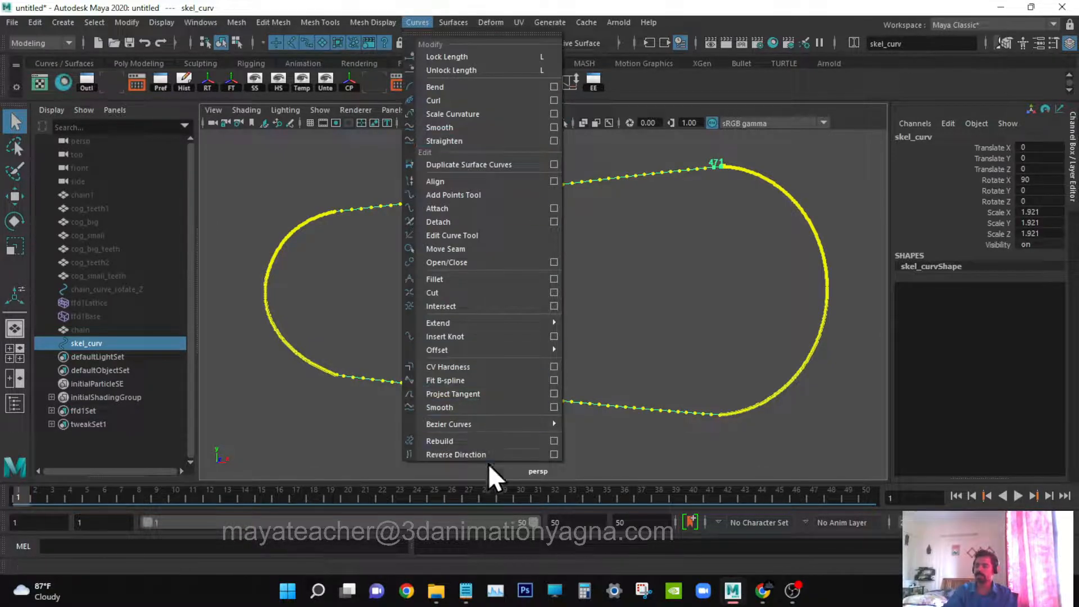
{"action": "left_click", "coordinate": [554, 441]}
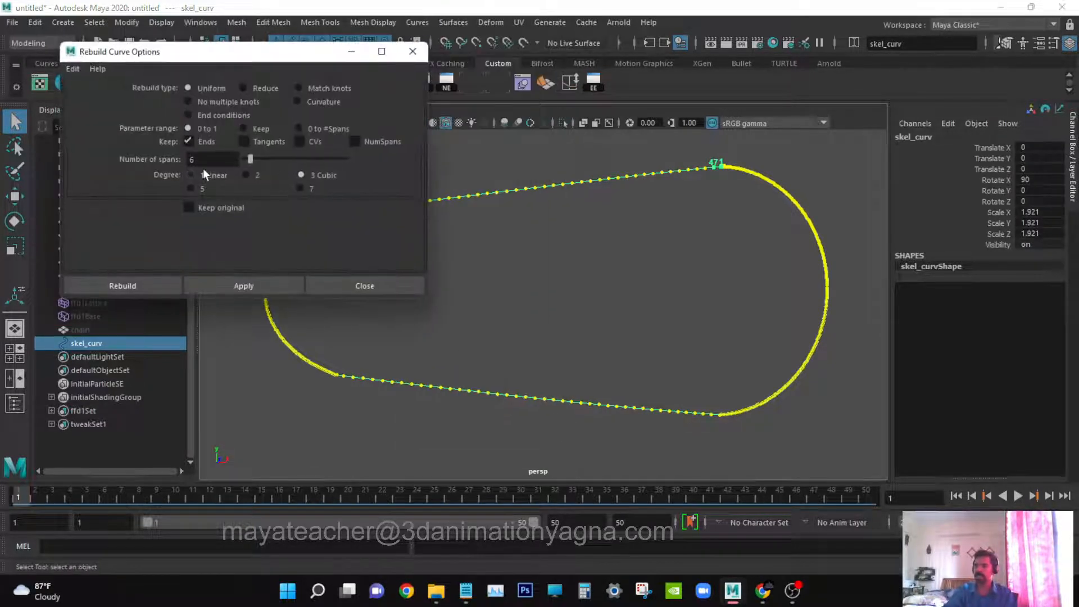
{"action": "right_click_drag", "start_coordinate": [444, 222], "coordinate": [564, 263], "text": "alt"}
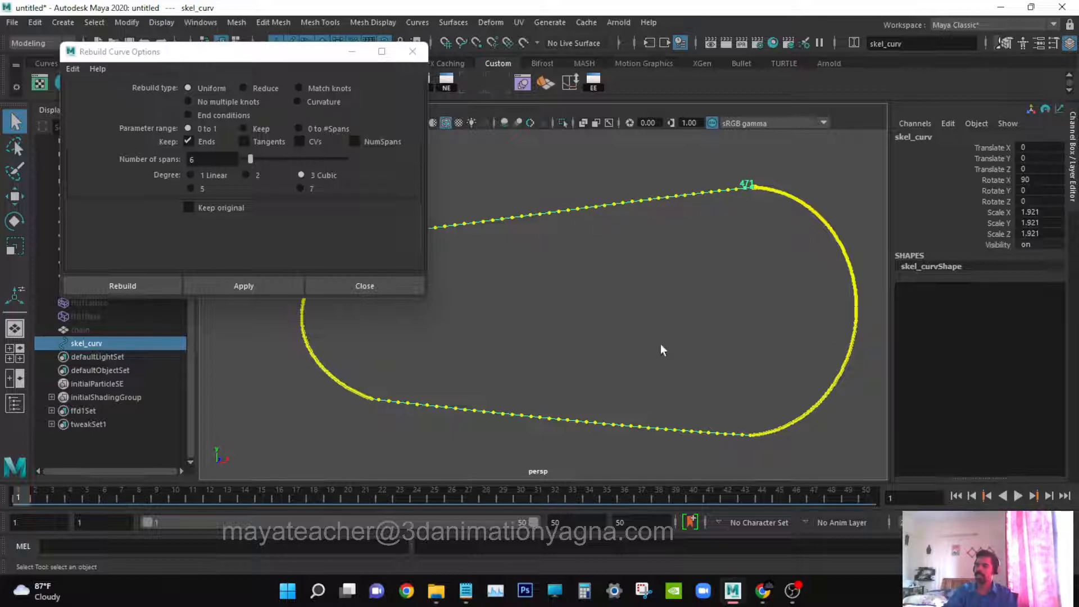
{"action": "scroll", "coordinate": [660, 350], "scroll_direction": "down", "scroll_amount": 1}
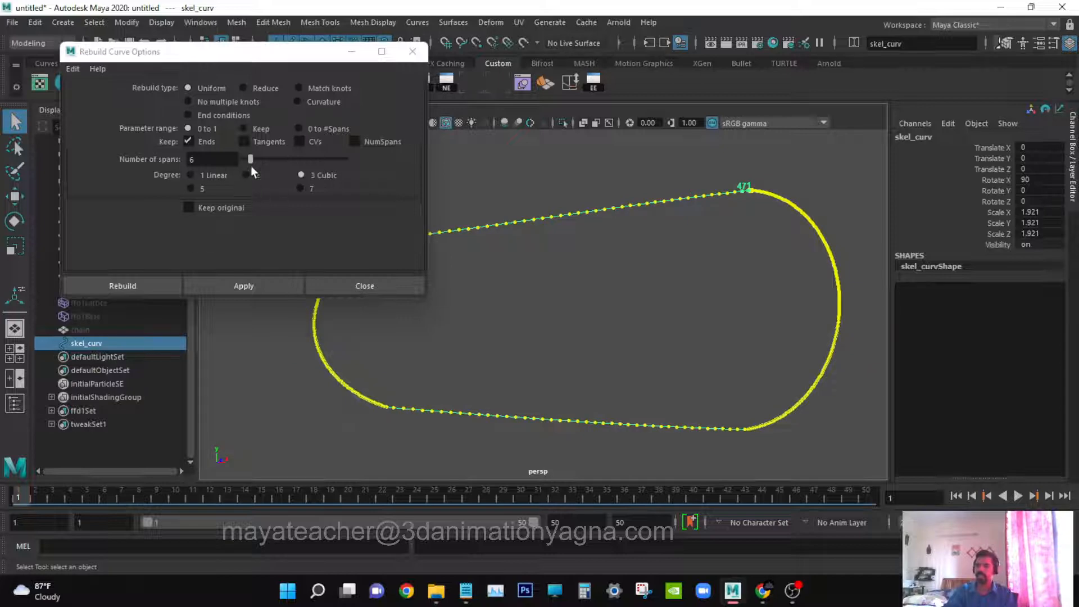
{"action": "left_click_drag", "start_coordinate": [252, 159], "coordinate": [269, 163]}
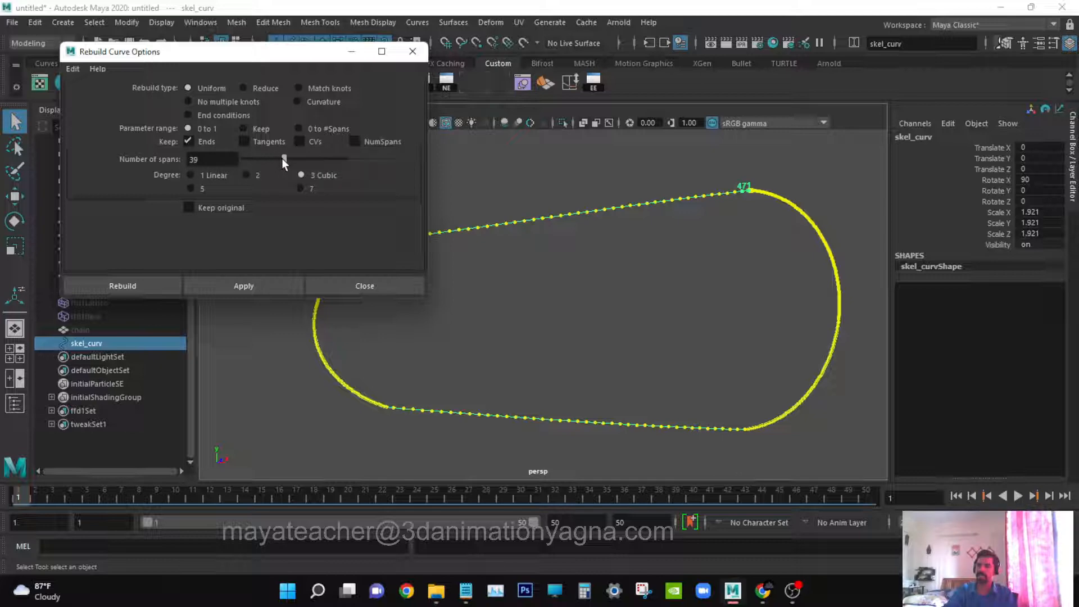
{"action": "left_click_drag", "start_coordinate": [286, 163], "coordinate": [296, 163]}
{"action": "left_click_drag", "start_coordinate": [302, 162], "coordinate": [305, 162]}
{"action": "left_click_drag", "start_coordinate": [312, 157], "coordinate": [313, 156]}
{"action": "left_click_drag", "start_coordinate": [318, 157], "coordinate": [324, 157]}
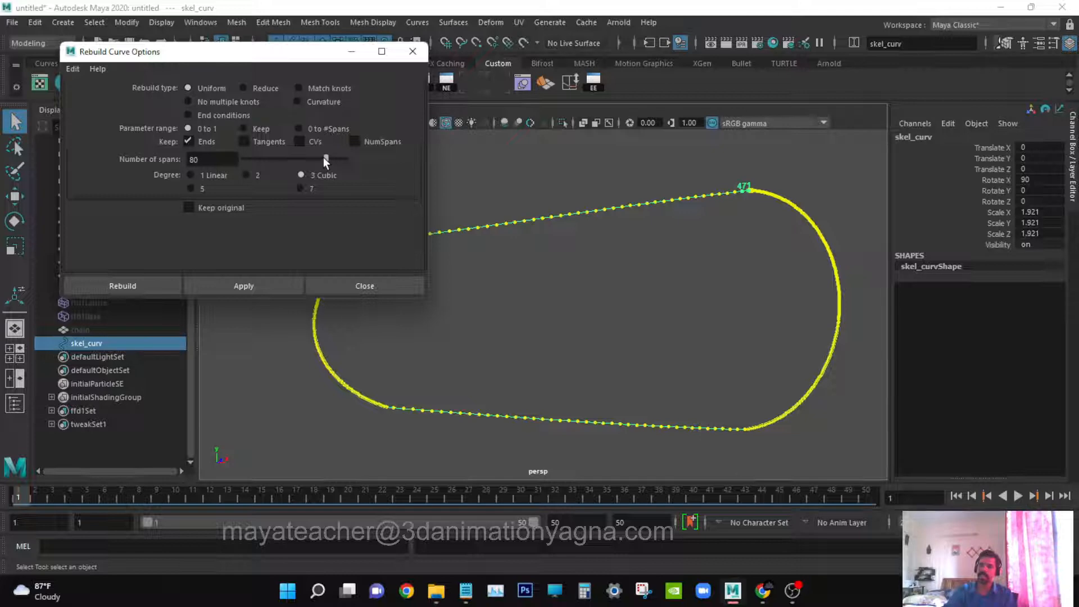
{"action": "left_click", "coordinate": [245, 285]}
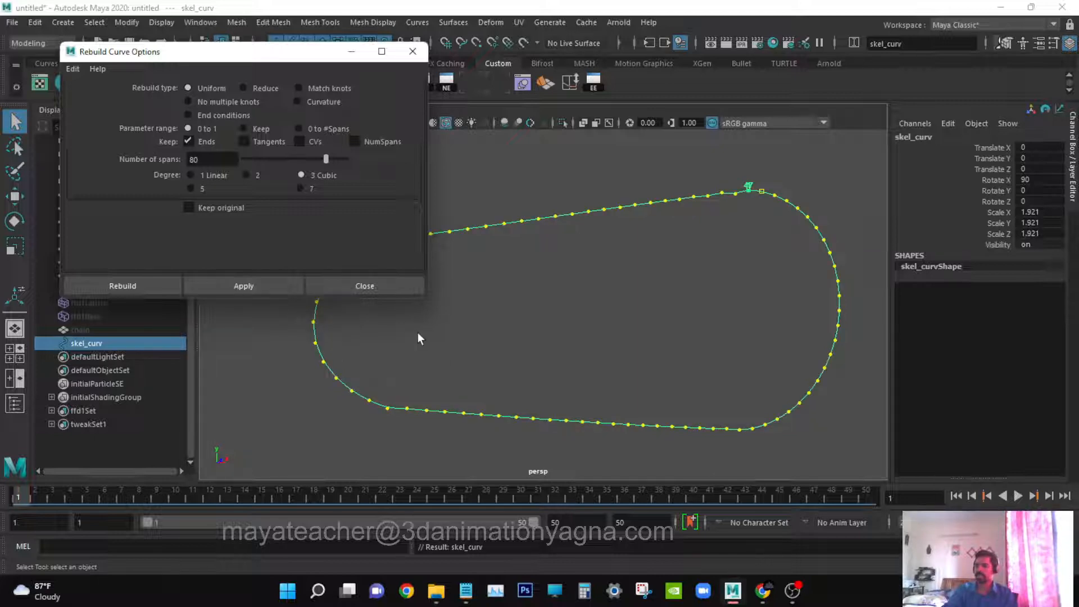
{"action": "left_click_drag", "start_coordinate": [417, 333], "coordinate": [437, 319], "text": "alt"}
{"action": "left_click", "coordinate": [383, 291]}
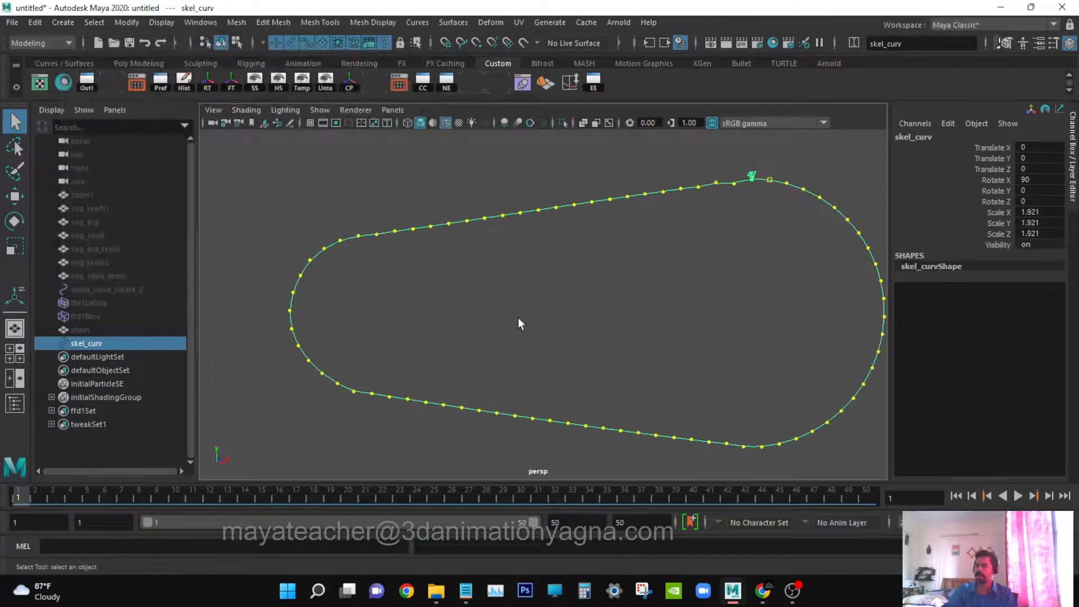
- In the front view, adjust skel_curv's control vertices beside the seam to smooth the dip in its upper run, and return to object selection
{"action": "left_click_drag", "start_coordinate": [518, 323], "coordinate": [510, 378], "text": "alt"}
{"action": "key", "text": "space"}
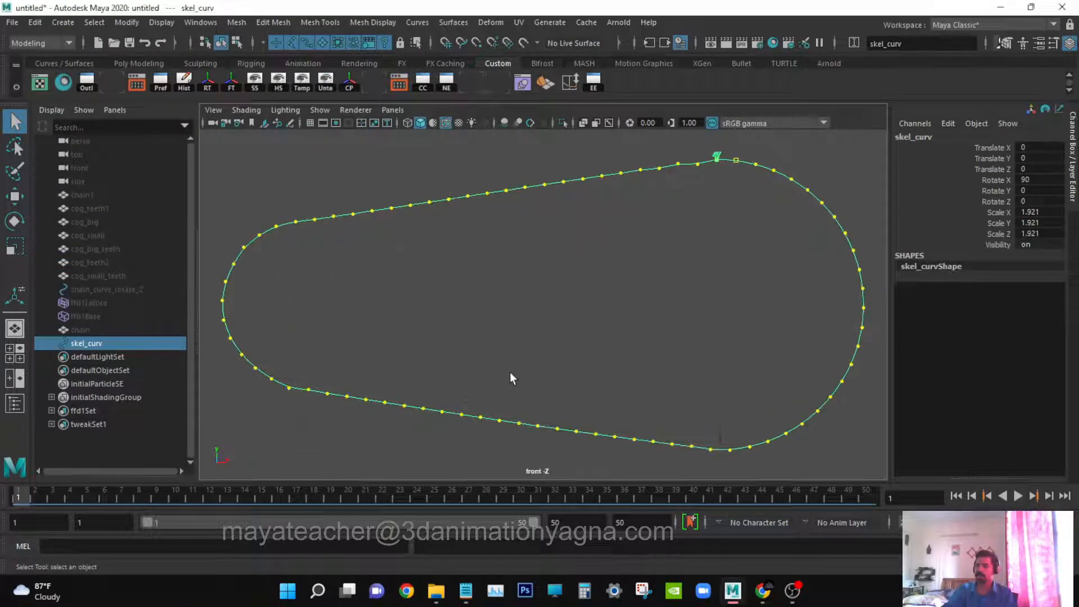
{"action": "key", "text": "space"}
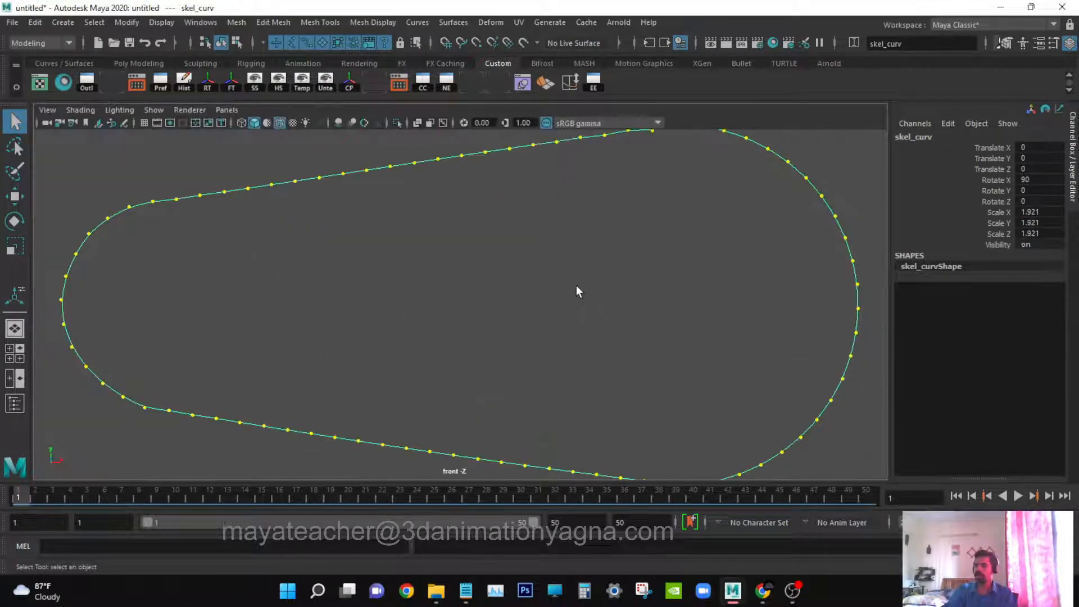
{"action": "right_click_drag", "start_coordinate": [578, 288], "coordinate": [487, 298], "text": "alt"}
{"action": "middle_click_drag", "start_coordinate": [486, 298], "coordinate": [467, 320], "text": "alt"}
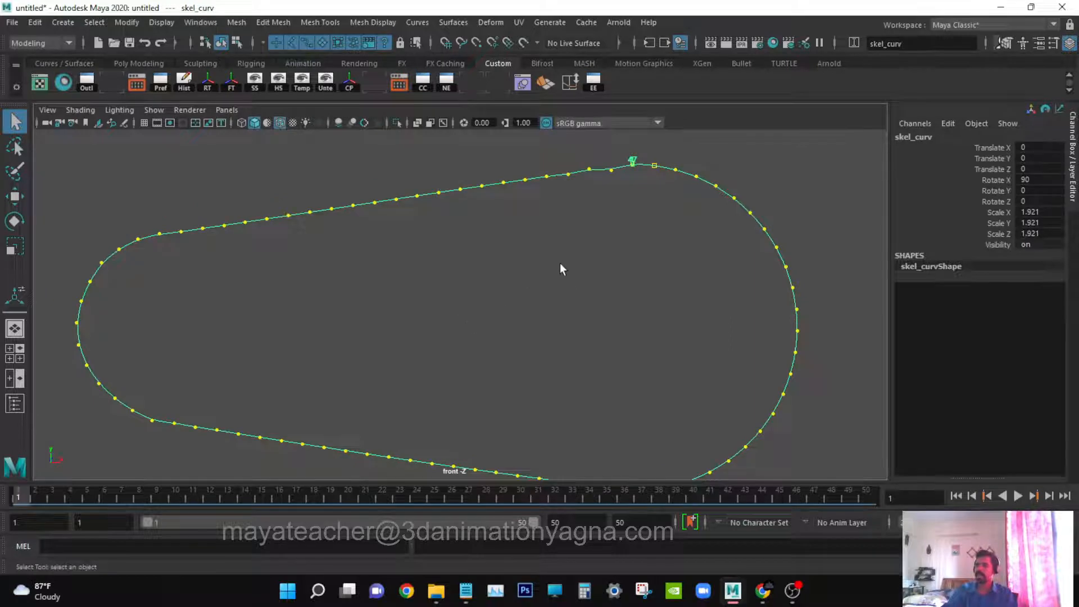
{"action": "right_click_drag", "start_coordinate": [559, 263], "coordinate": [547, 281], "text": "alt"}
{"action": "right_click_drag", "start_coordinate": [560, 171], "coordinate": [506, 157]}
{"action": "key", "text": "w"}
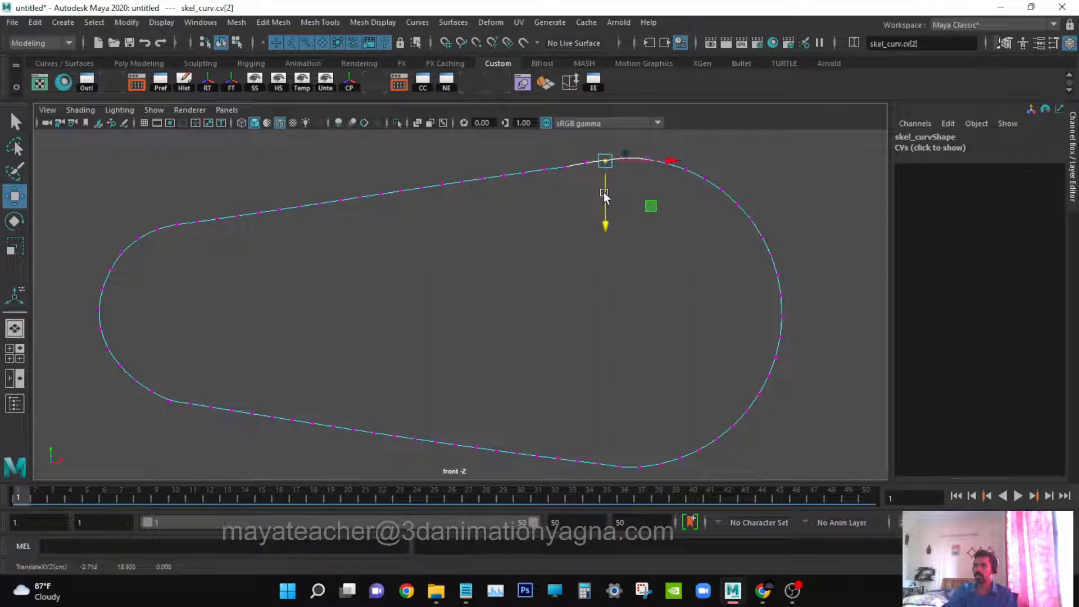
{"action": "key", "text": "q"}
{"action": "left_click_drag", "start_coordinate": [575, 154], "coordinate": [559, 187]}
{"action": "key", "text": "w"}
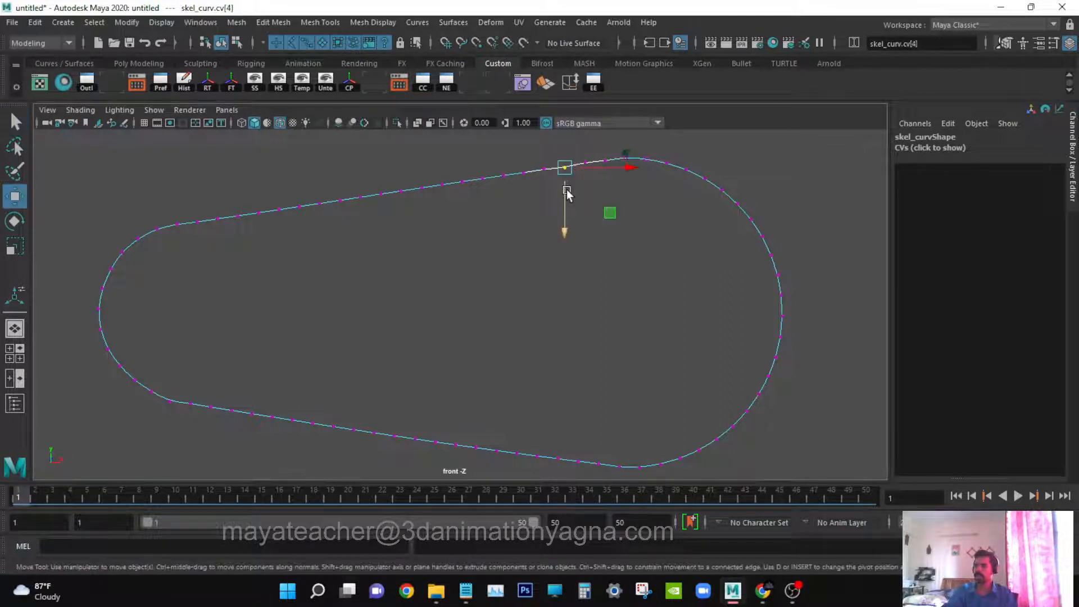
{"action": "key", "text": "q"}
{"action": "left_click", "coordinate": [558, 217]}
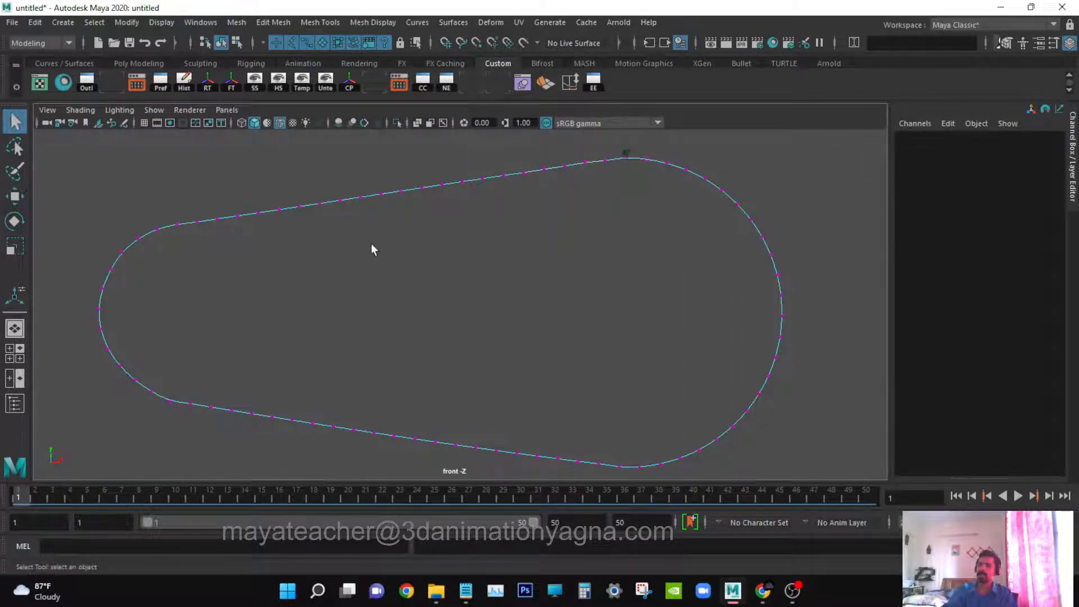
{"action": "key", "text": "F8"}
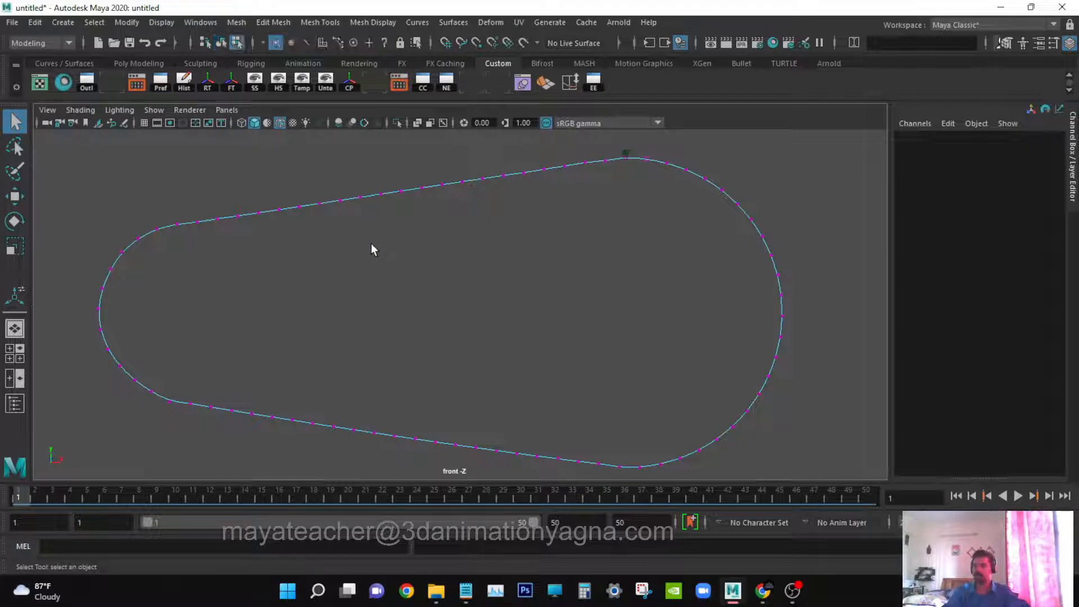
{"action": "key", "text": "F8"}
{"action": "left_click", "coordinate": [372, 244]}
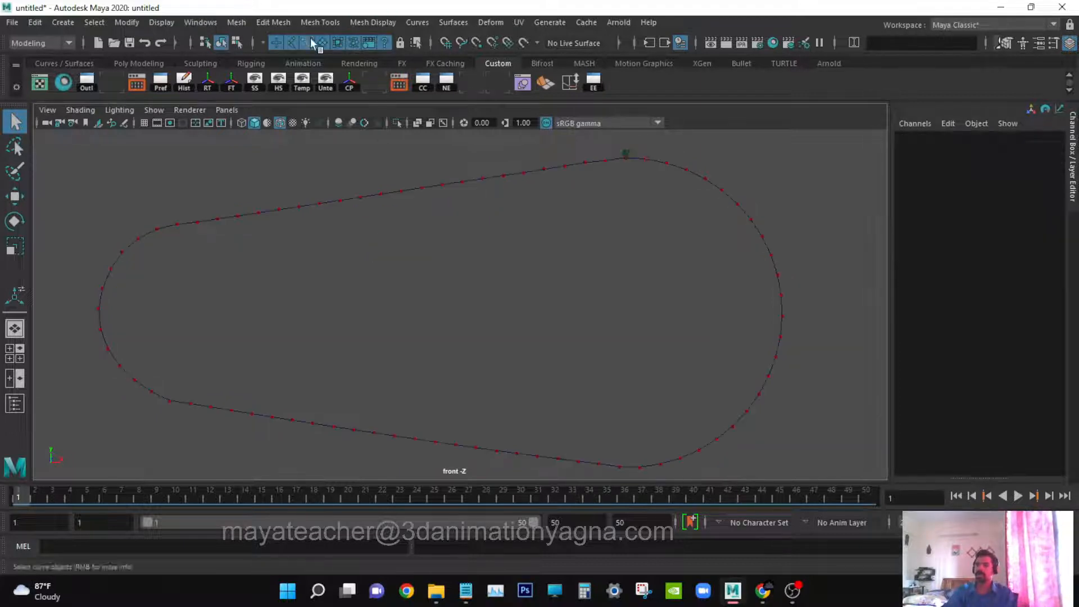
- Switch to the Rigging command set and start the Create Joints tool for laying joints along skel_curv
{"action": "left_click", "coordinate": [43, 44]}
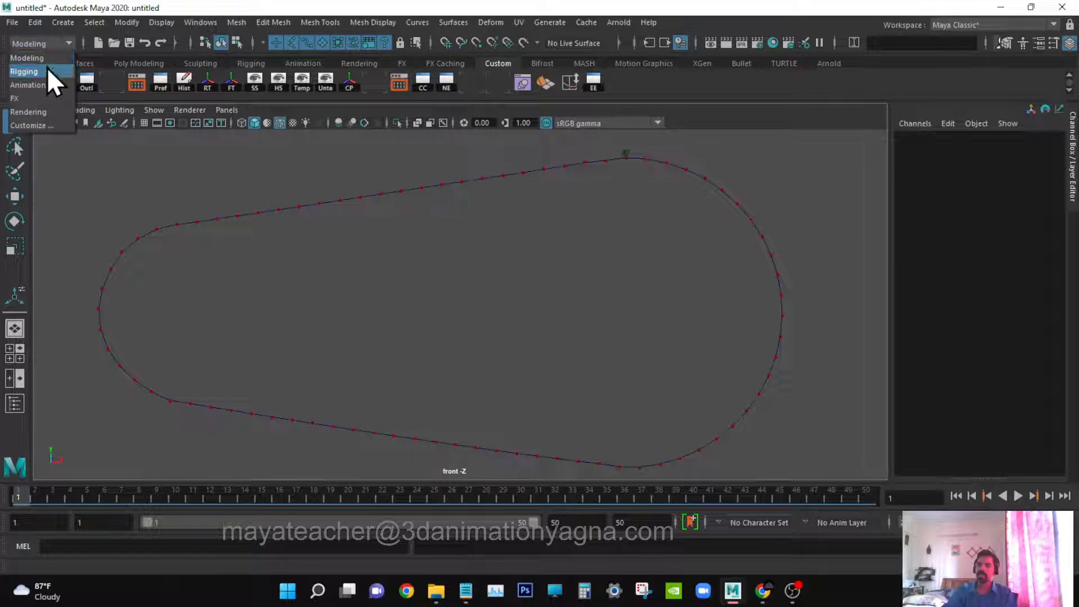
{"action": "left_click", "coordinate": [46, 68]}
{"action": "left_click", "coordinate": [248, 24]}
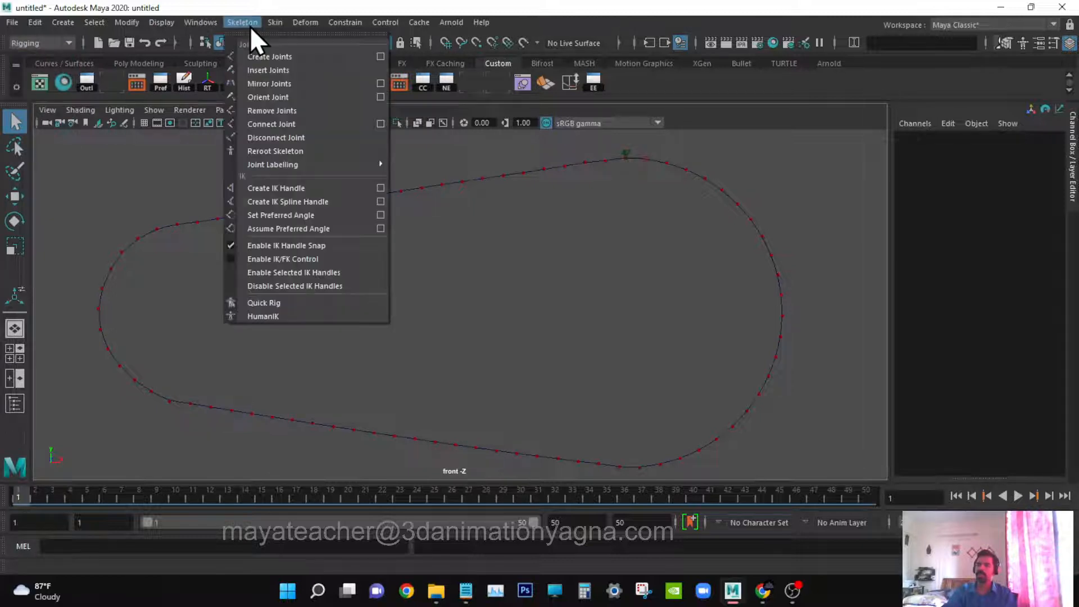
{"action": "left_click", "coordinate": [270, 57]}
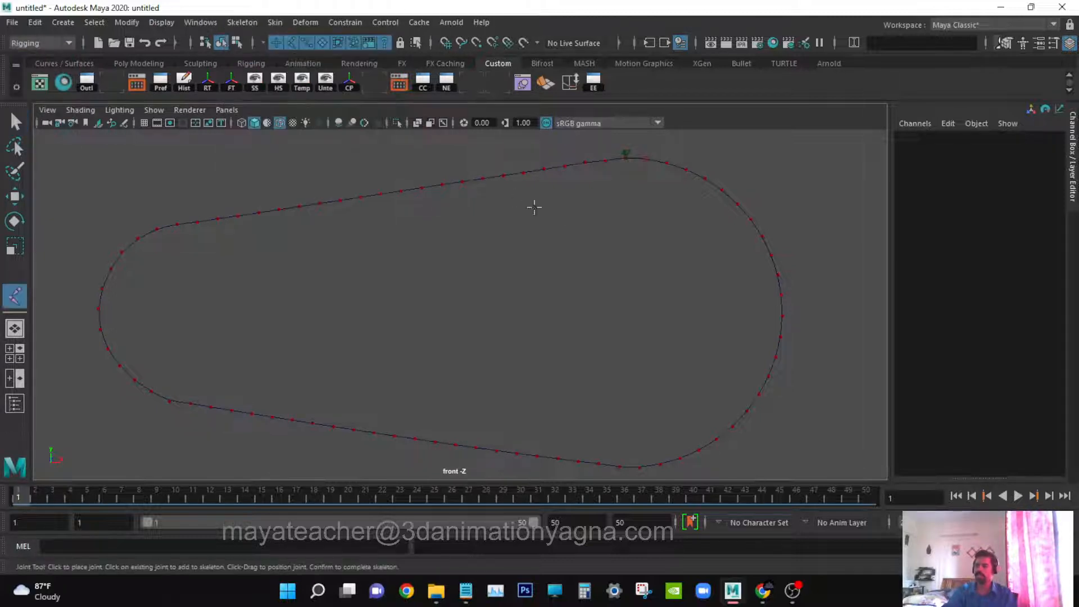
{"action": "scroll", "coordinate": [474, 291], "scroll_direction": "up", "scroll_amount": 3}
{"action": "scroll", "coordinate": [598, 234], "scroll_direction": "up", "scroll_amount": 2}
{"action": "middle_click_drag", "start_coordinate": [648, 143], "coordinate": [496, 277], "text": "alt"}
{"action": "scroll", "coordinate": [496, 277], "scroll_direction": "up", "scroll_amount": 3}
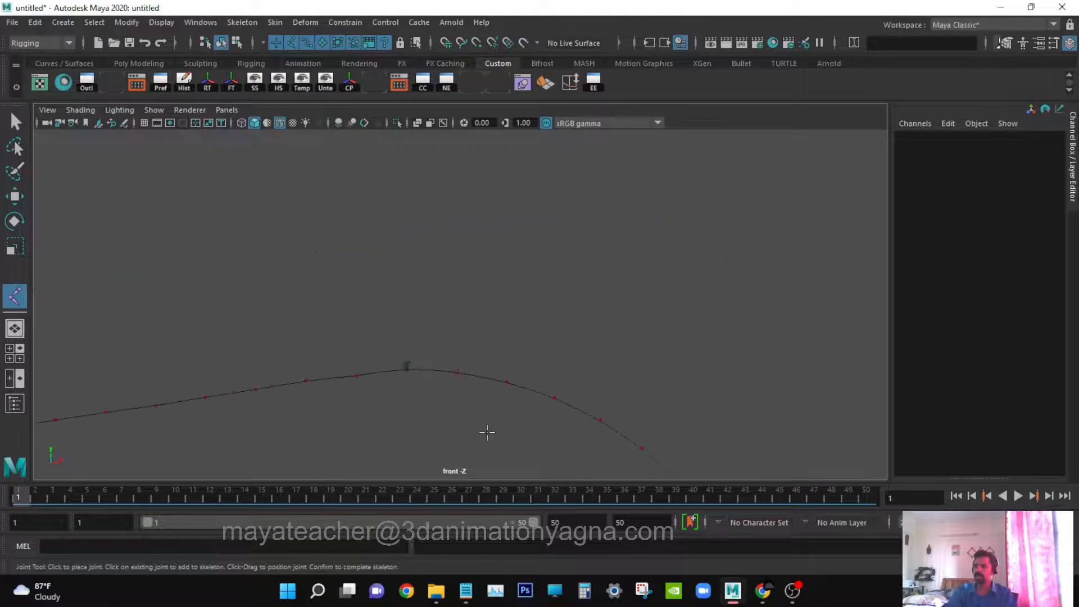
{"action": "scroll", "coordinate": [496, 301], "scroll_direction": "up", "scroll_amount": 2}
{"action": "mouse_move", "coordinate": [487, 431]}
{"action": "middle_mouse_down", "text": "alt"}
{"action": "mouse_move", "coordinate": [496, 301]}
{"action": "mouse_move", "coordinate": [504, 428]}
{"action": "middle_mouse_up", "text": "alt"}
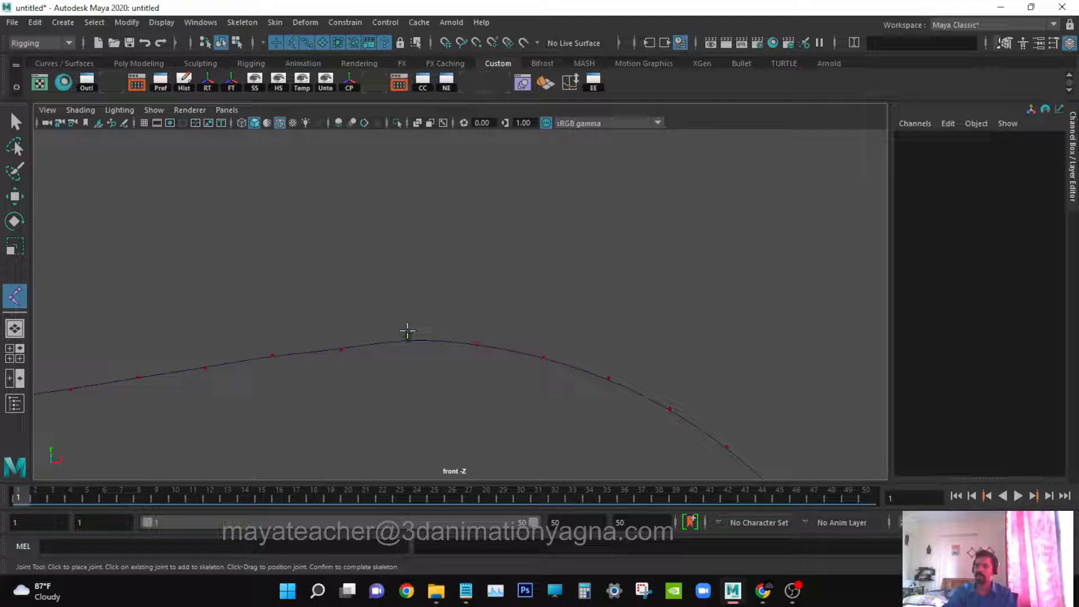
{"action": "key", "text": "c"}
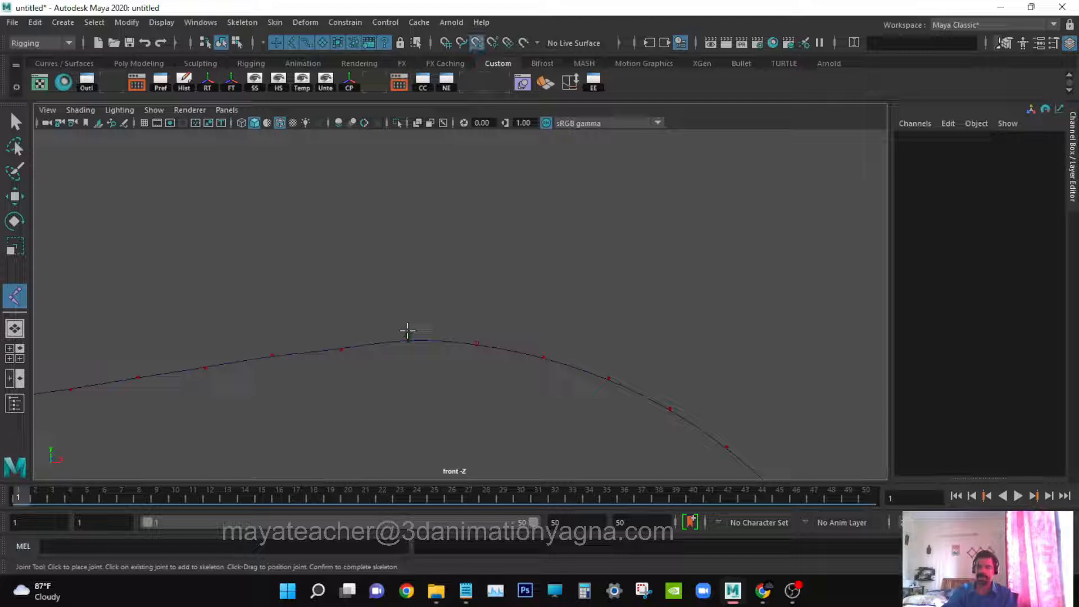
{"action": "left_click", "coordinate": [408, 332]}
{"action": "left_click", "coordinate": [483, 335]}
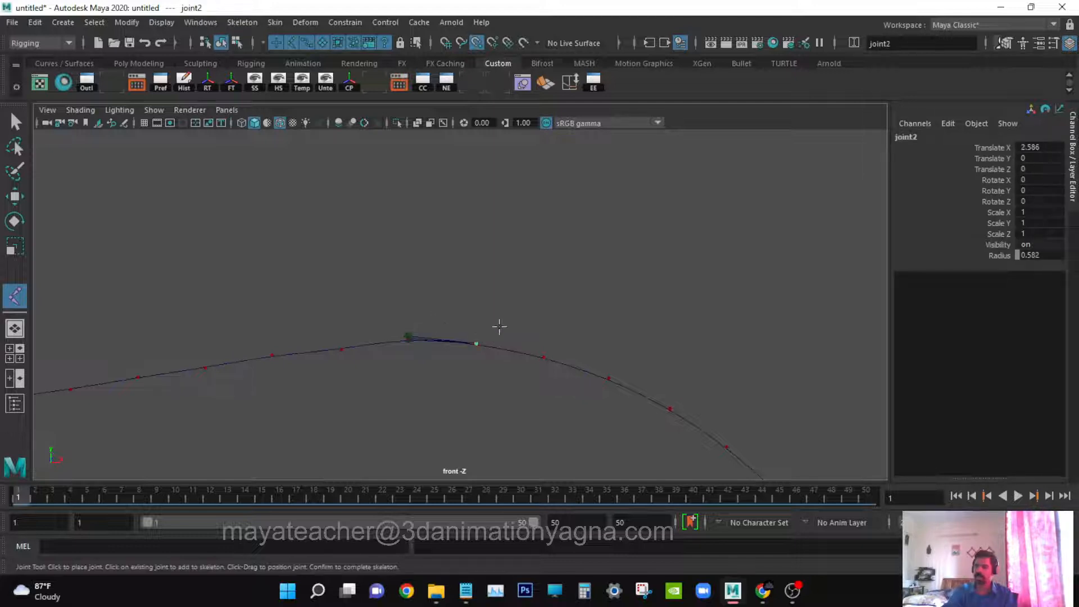
{"action": "key", "text": "ctrl+z"}
{"action": "key", "text": "ctrl+z"}
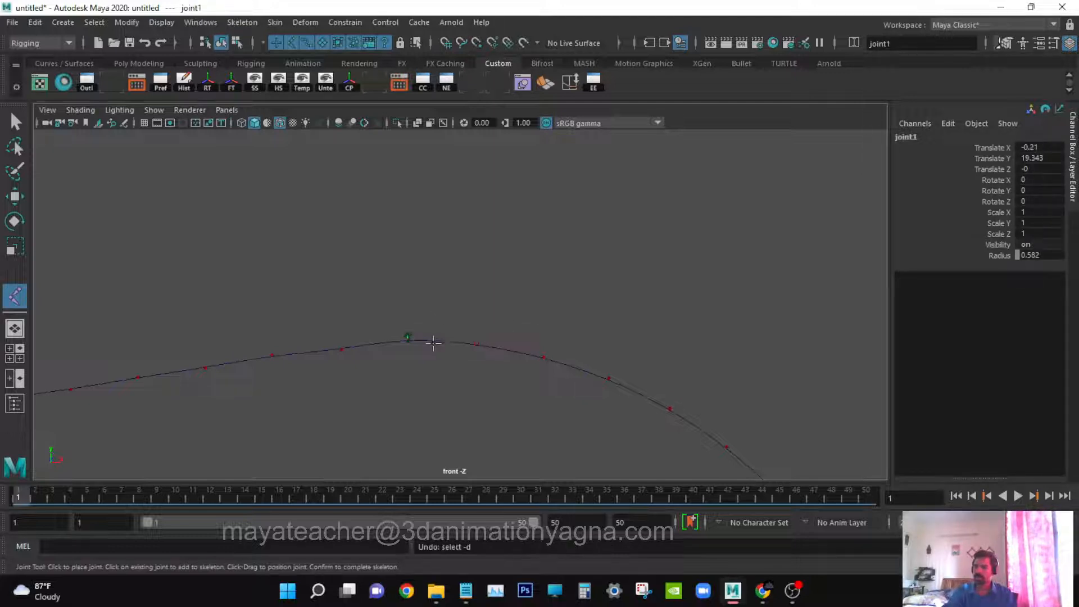
- Place the first joint, snapped to skel_curv, at the seam where the upper run meets the large bend
{"action": "left_click", "coordinate": [406, 340]}
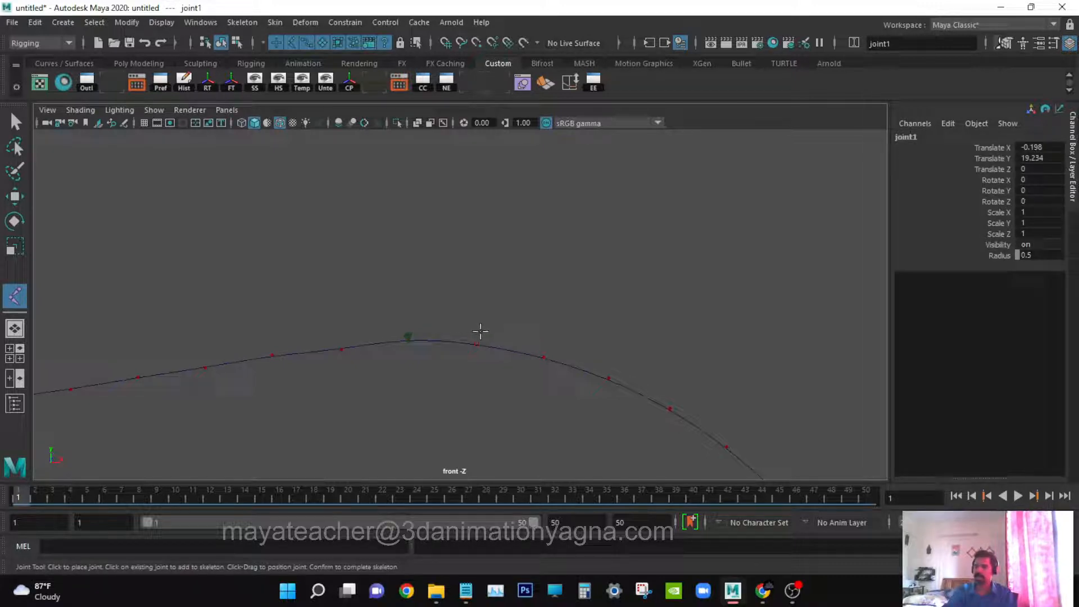
{"action": "left_click_drag", "start_coordinate": [385, 318], "coordinate": [433, 351], "text": "ctrl+alt"}
{"action": "middle_click_drag", "start_coordinate": [593, 362], "coordinate": [413, 338], "text": "alt"}
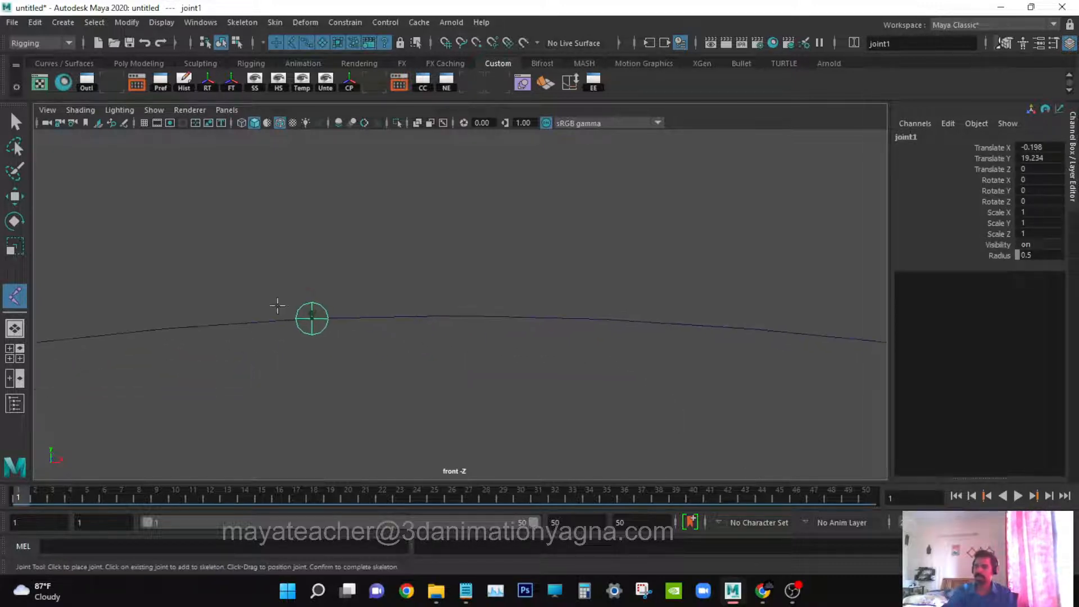
{"action": "scroll", "coordinate": [403, 356], "scroll_direction": "down", "scroll_amount": 8}
{"action": "middle_click_drag", "start_coordinate": [506, 374], "coordinate": [405, 359], "text": "alt"}
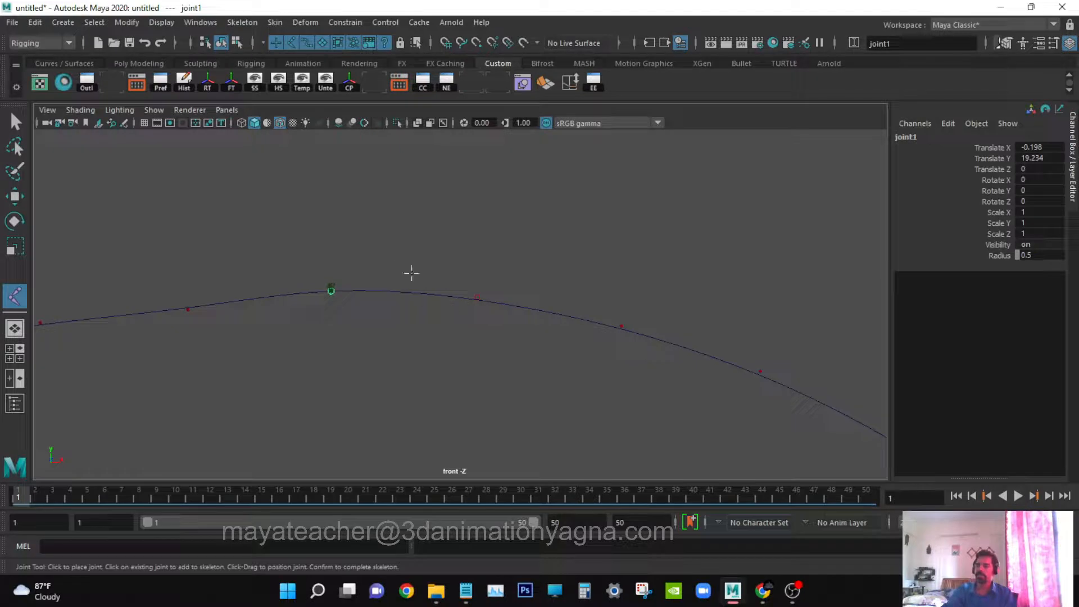
- Set the joint display size to 1.52 and close the size dialog
{"action": "left_click", "coordinate": [163, 23]}
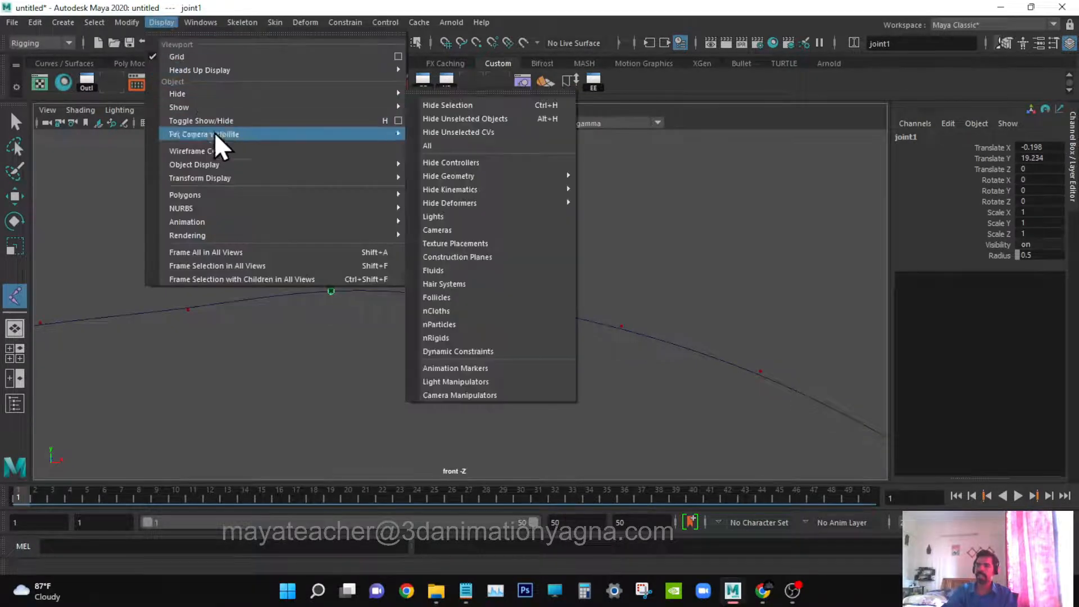
{"action": "mouse_move", "coordinate": [223, 211]}
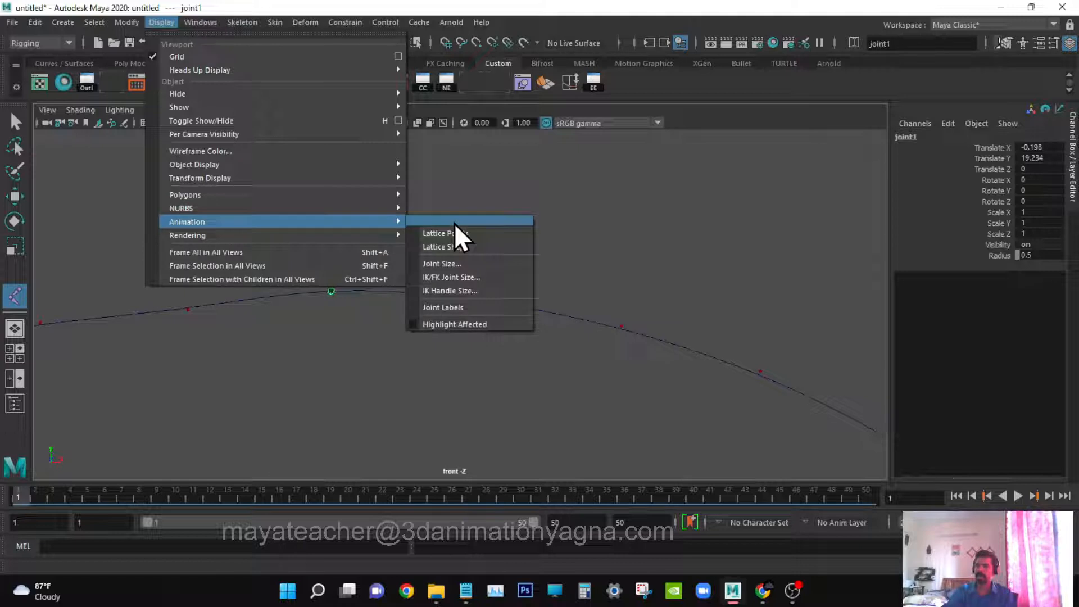
{"action": "left_click", "coordinate": [470, 264]}
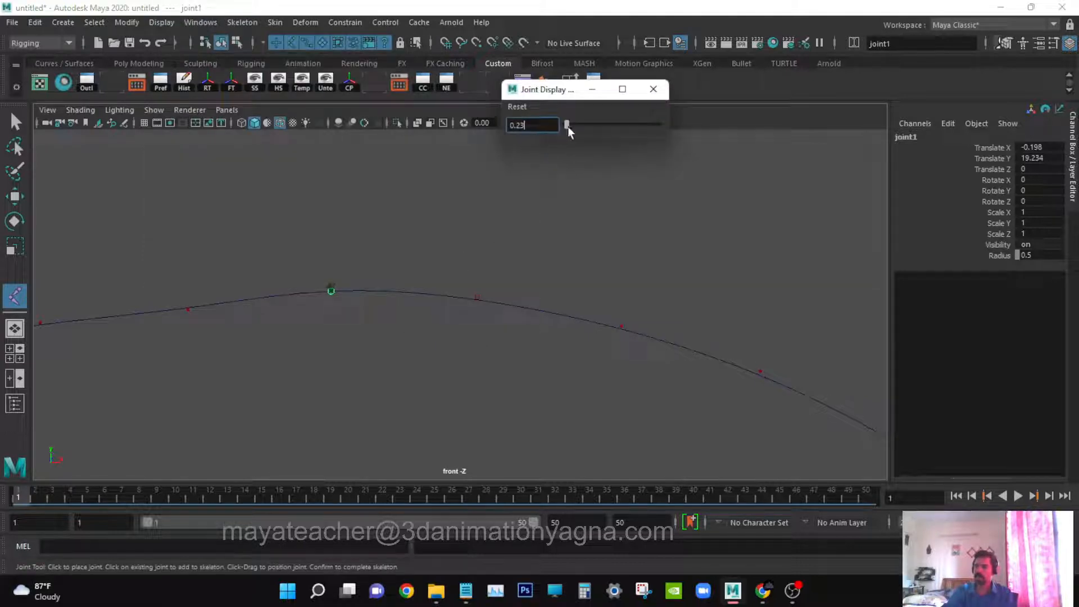
{"action": "left_click_drag", "start_coordinate": [568, 127], "coordinate": [580, 127]}
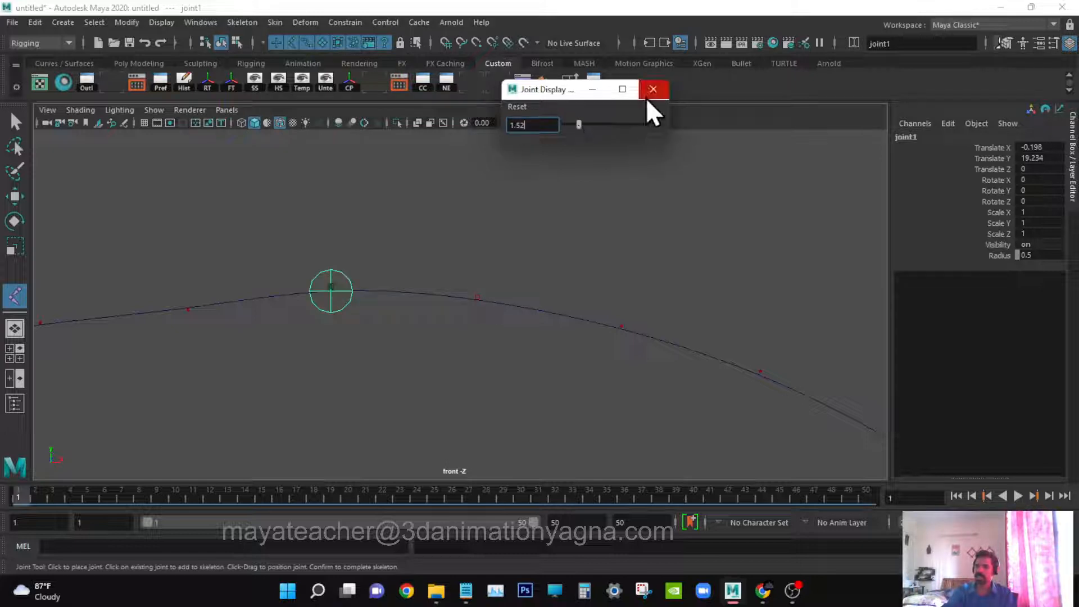
{"action": "left_click", "coordinate": [651, 91]}
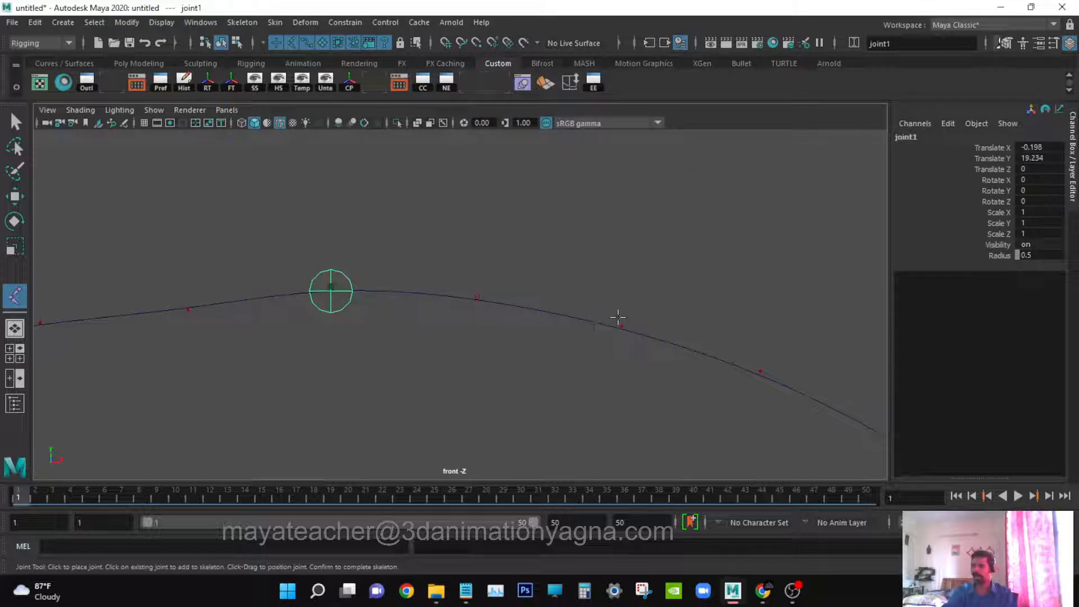
- Add five joints clockwise from the seam, skipping the first control vertex and snapping one joint to each following vertex
{"action": "left_click", "coordinate": [618, 317]}
{"action": "left_click", "coordinate": [758, 366]}
{"action": "scroll", "coordinate": [750, 362], "scroll_direction": "down", "scroll_amount": 2}
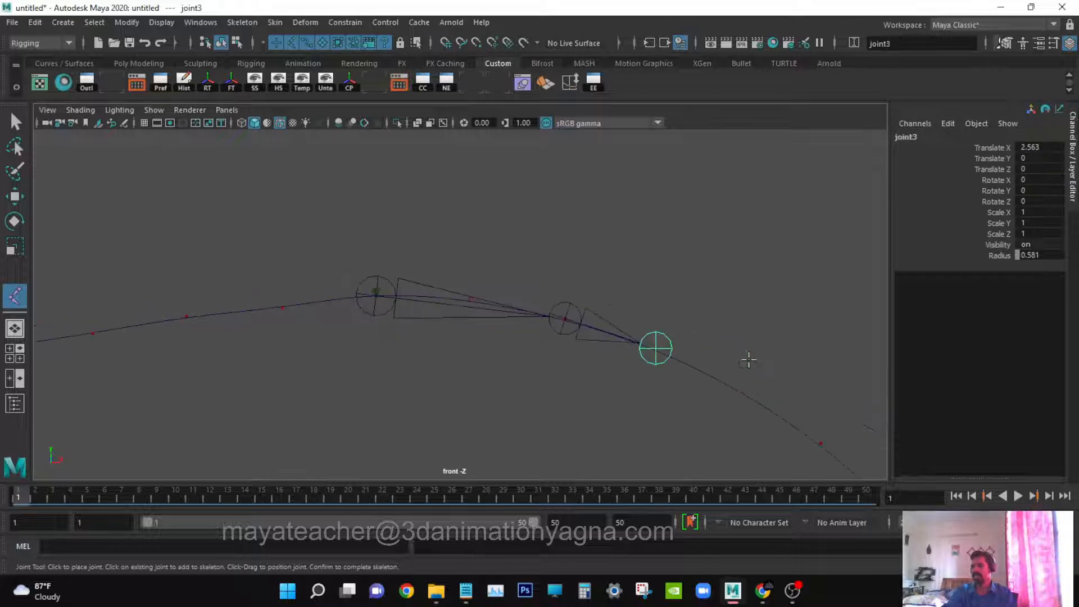
{"action": "middle_click_drag", "start_coordinate": [751, 397], "coordinate": [527, 313], "text": "alt"}
{"action": "key", "text": "v"}
{"action": "left_click", "coordinate": [523, 299]}
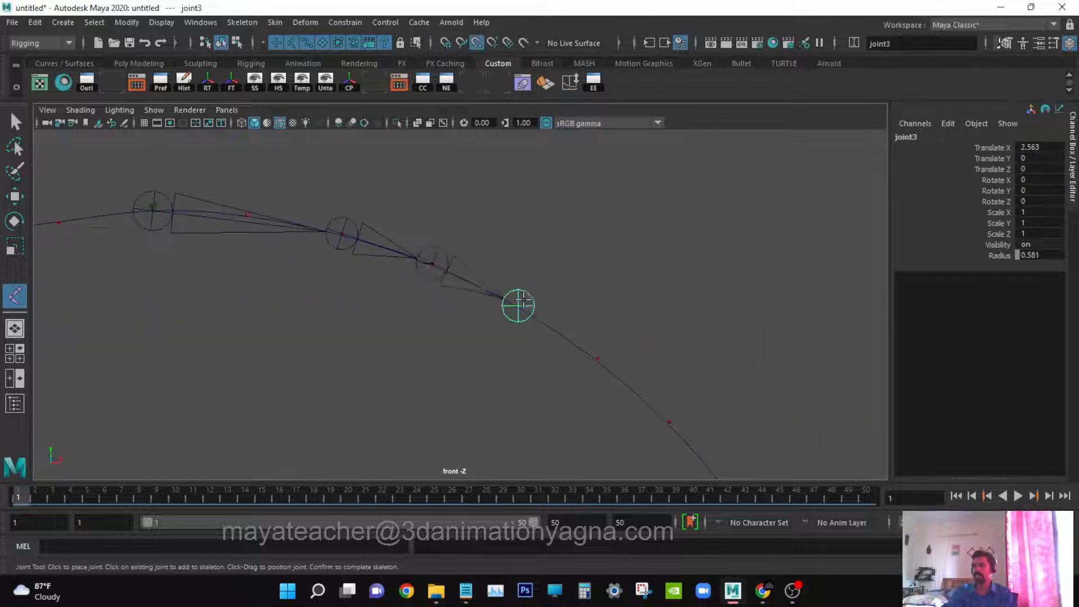
{"action": "left_click", "coordinate": [598, 359]}
{"action": "left_click", "coordinate": [668, 421]}
- Continue the joint chain down the upper half of the large bend with five joints, one per control vertex, in a full-screen viewport
{"action": "middle_click_drag", "start_coordinate": [669, 421], "coordinate": [591, 318], "text": "alt"}
{"action": "scroll", "coordinate": [591, 318], "scroll_direction": "down", "scroll_amount": 1}
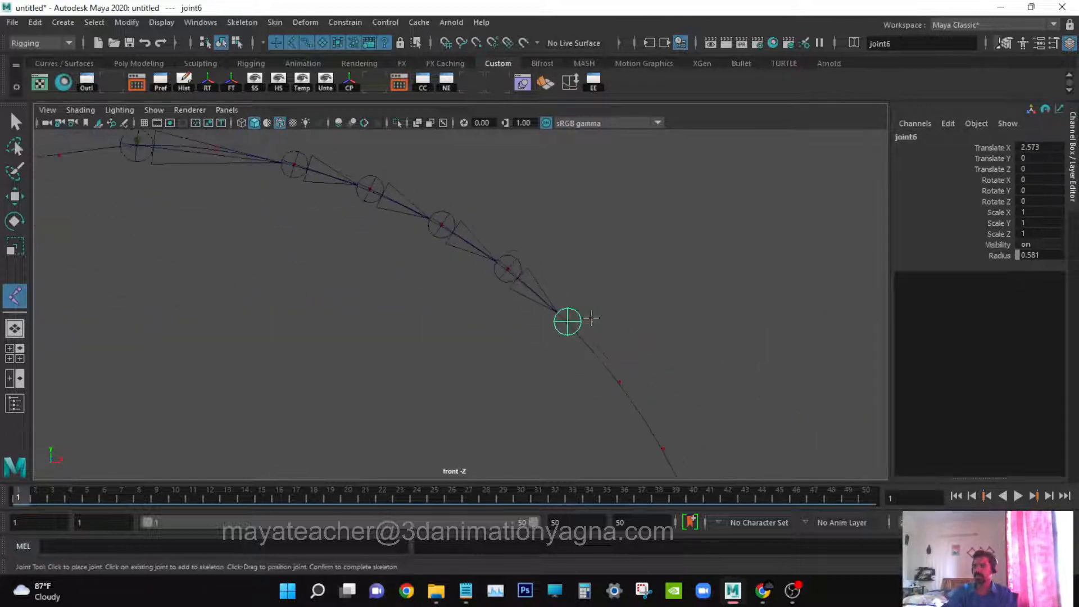
{"action": "scroll", "coordinate": [584, 358], "scroll_direction": "down", "scroll_amount": 1}
{"action": "middle_click_drag", "start_coordinate": [614, 382], "coordinate": [458, 253], "text": "alt"}
{"action": "left_click", "coordinate": [493, 286]}
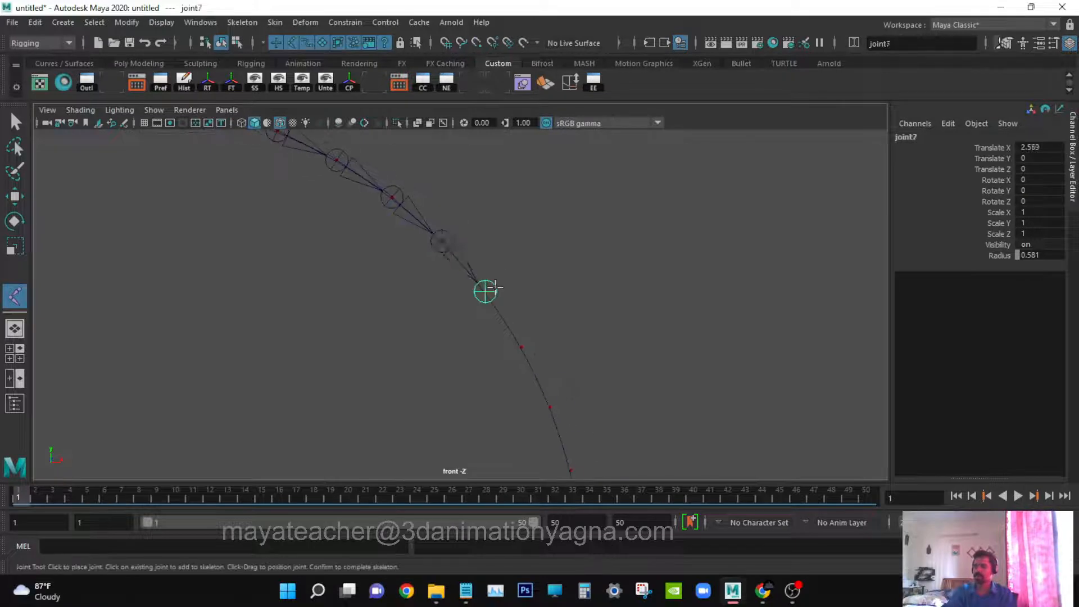
{"action": "key", "text": "ctrl+space"}
{"action": "middle_click_drag", "start_coordinate": [625, 380], "coordinate": [535, 301], "text": "alt"}
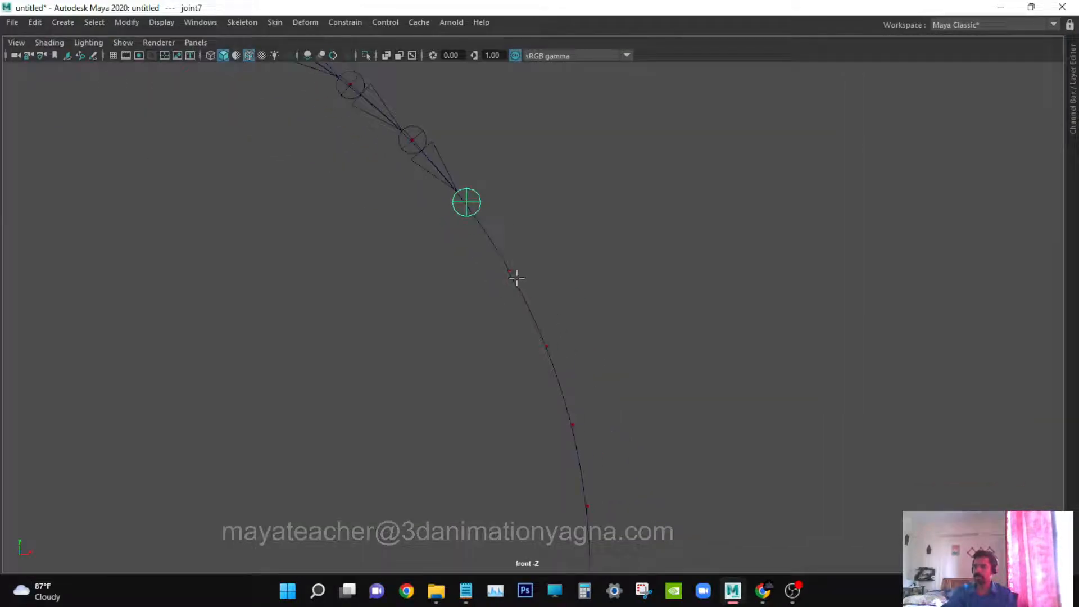
{"action": "left_click", "coordinate": [511, 272]}
{"action": "left_click", "coordinate": [547, 346]}
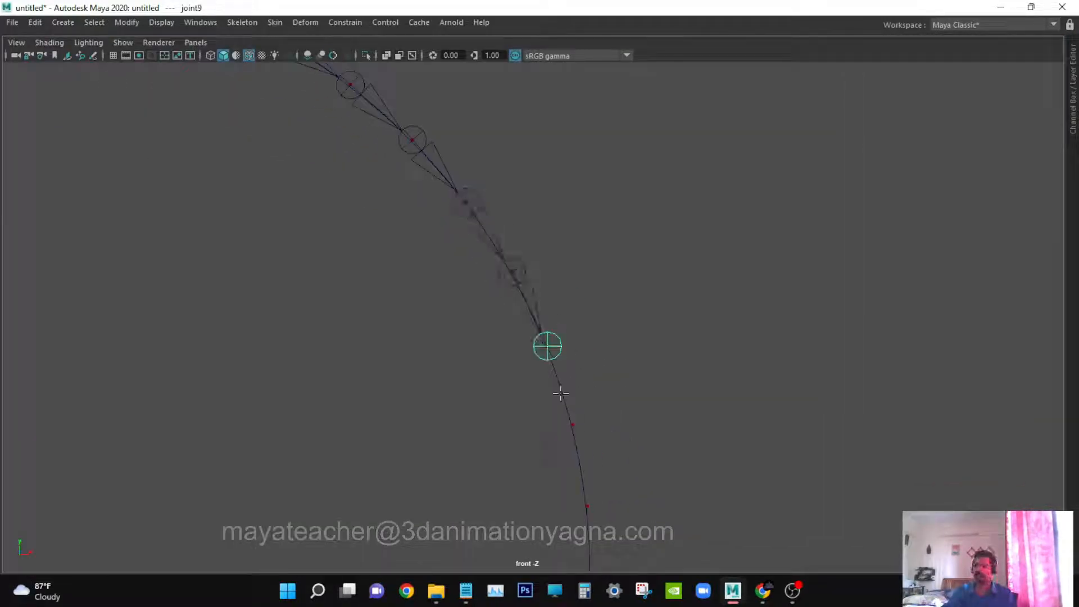
{"action": "left_click", "coordinate": [572, 424]}
{"action": "left_click", "coordinate": [587, 506]}
- Snap eight more joints to consecutive control vertices around the outermost part and lower half of the large bend
{"action": "middle_click_drag", "start_coordinate": [597, 507], "coordinate": [526, 253], "text": "alt"}
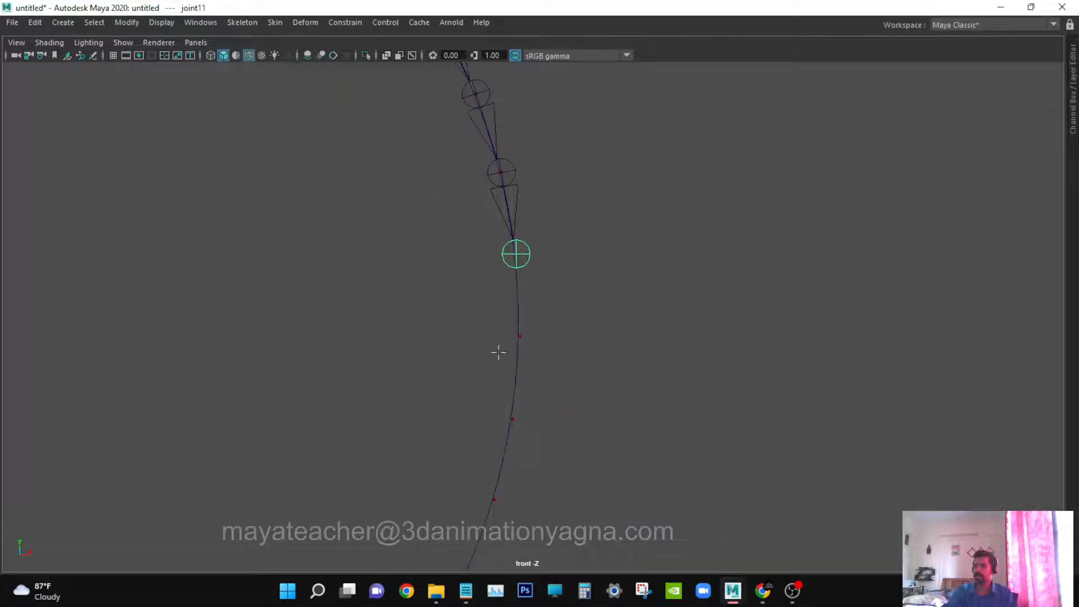
{"action": "left_click", "coordinate": [518, 336]}
{"action": "left_click", "coordinate": [511, 418]}
{"action": "left_click", "coordinate": [494, 498]}
{"action": "middle_click_drag", "start_coordinate": [480, 541], "coordinate": [669, 222], "text": "alt"}
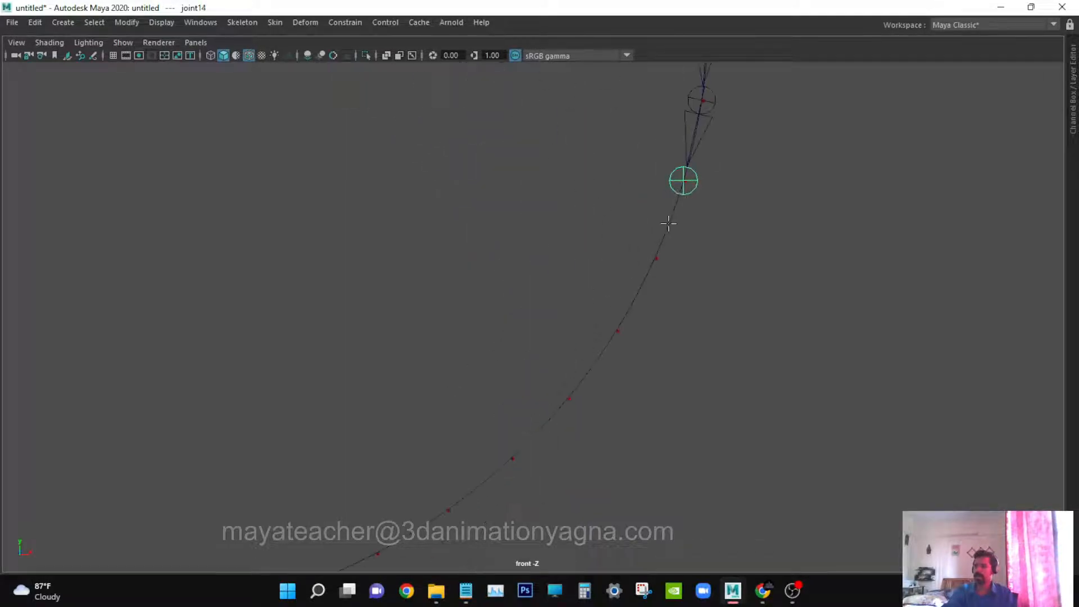
{"action": "left_click", "coordinate": [655, 258]}
{"action": "left_click", "coordinate": [616, 331]}
{"action": "left_click", "coordinate": [569, 399]}
{"action": "left_click", "coordinate": [511, 458]}
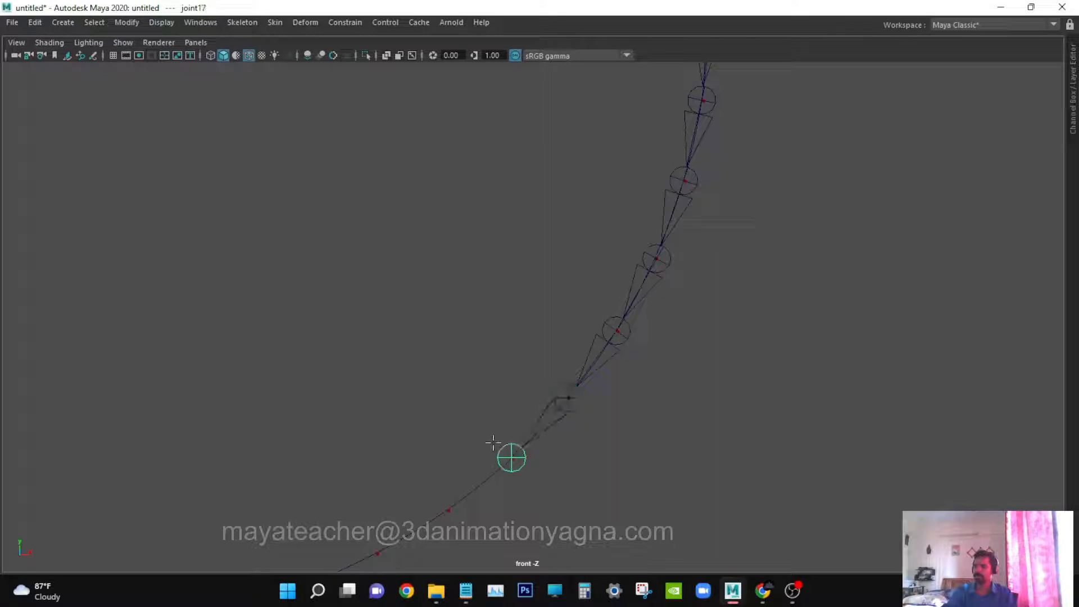
{"action": "left_click", "coordinate": [448, 510]}
- Carry the joint chain through the bottom of the large bend onto the straight lower run with seven more joints
{"action": "middle_click_drag", "start_coordinate": [482, 408], "coordinate": [736, 201], "text": "alt"}
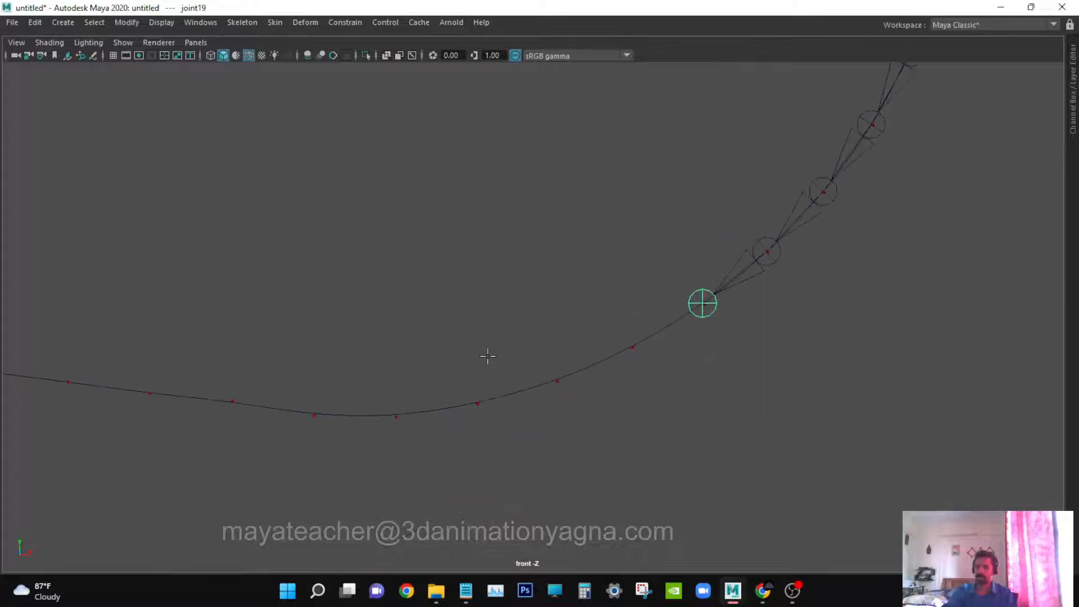
{"action": "left_click", "coordinate": [632, 347]}
{"action": "left_click", "coordinate": [557, 380]}
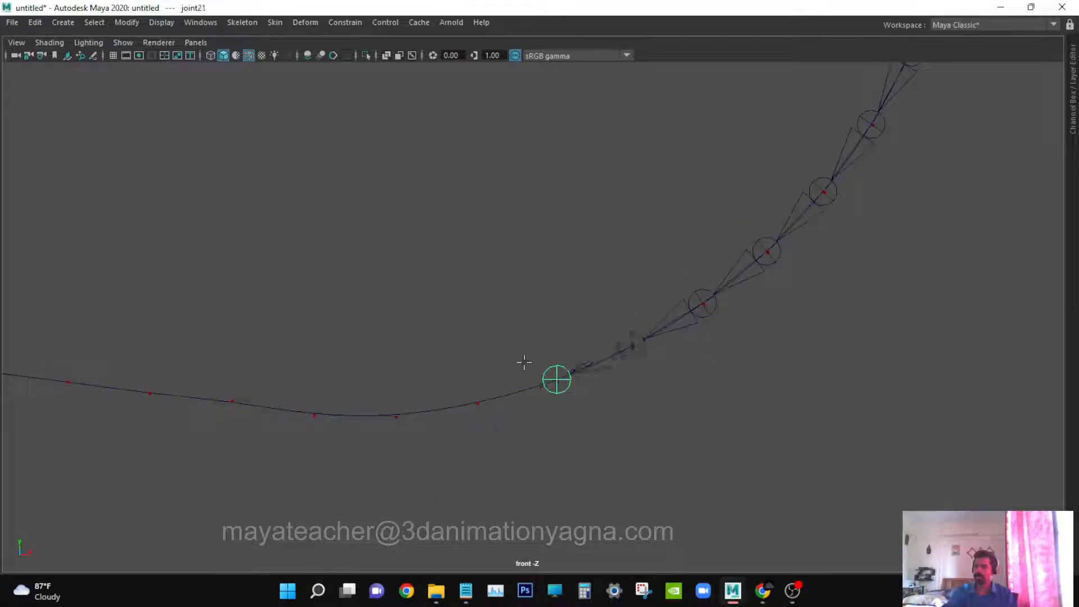
{"action": "left_click", "coordinate": [478, 402]}
{"action": "left_click", "coordinate": [396, 416]}
{"action": "left_click", "coordinate": [313, 415]}
{"action": "left_click", "coordinate": [232, 400]}
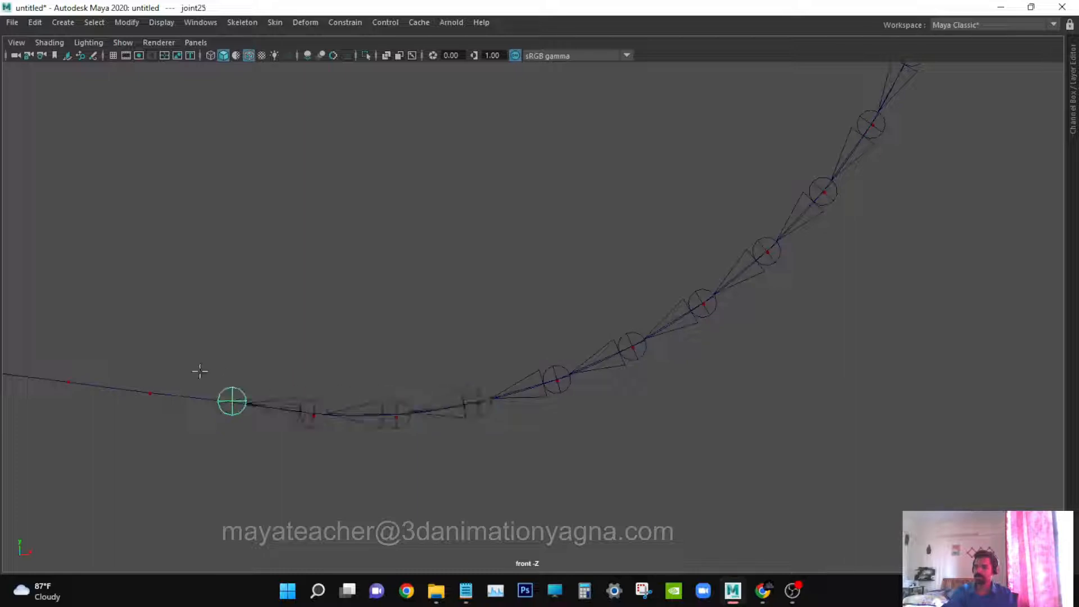
{"action": "left_click", "coordinate": [150, 393]}
- Add eleven joints along the straight lower run of skel_curv, one at each control vertex
{"action": "middle_click_drag", "start_coordinate": [133, 363], "coordinate": [568, 353], "text": "alt"}
{"action": "left_click", "coordinate": [469, 335]}
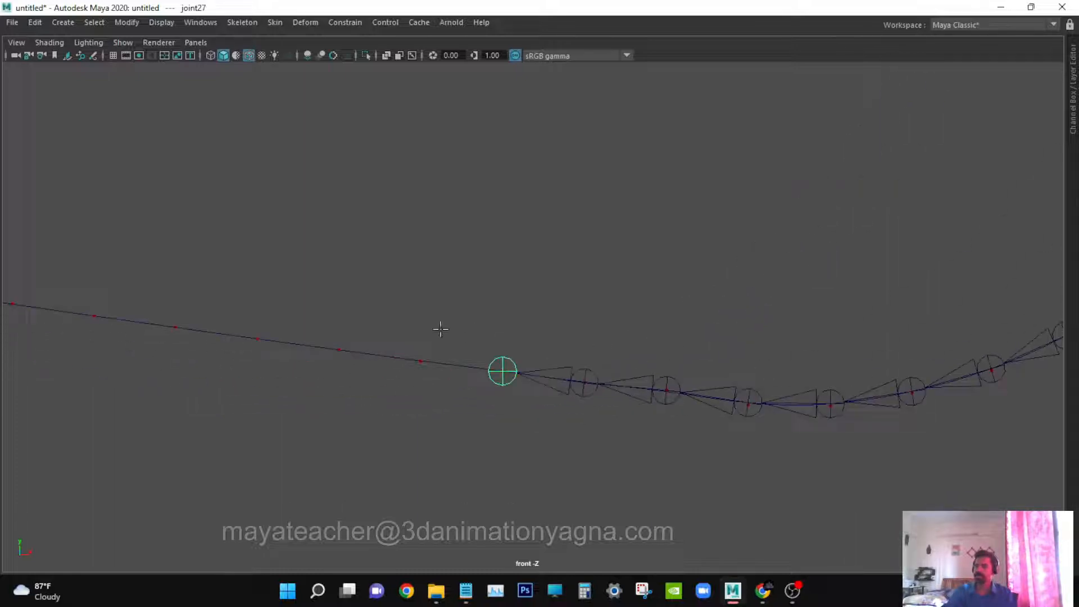
{"action": "left_click", "coordinate": [429, 326]}
{"action": "left_click", "coordinate": [331, 304]}
{"action": "left_click", "coordinate": [231, 299]}
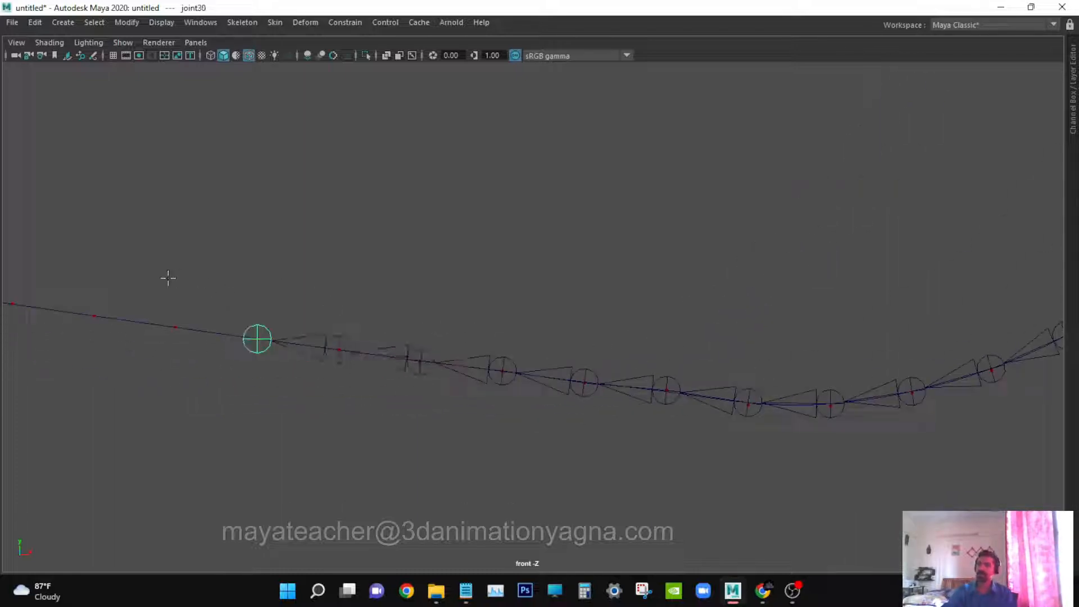
{"action": "left_click", "coordinate": [166, 284]}
{"action": "middle_click_drag", "start_coordinate": [165, 286], "coordinate": [612, 364], "text": "alt"}
{"action": "left_click", "coordinate": [497, 320]}
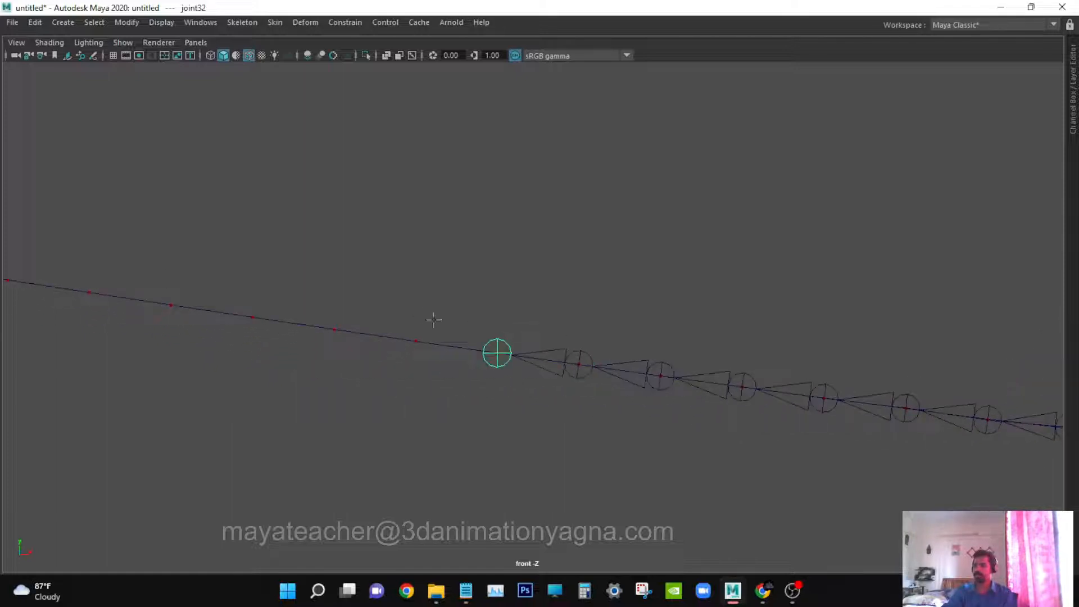
{"action": "left_click", "coordinate": [433, 318]}
{"action": "left_click", "coordinate": [366, 308]}
{"action": "left_click", "coordinate": [248, 269]}
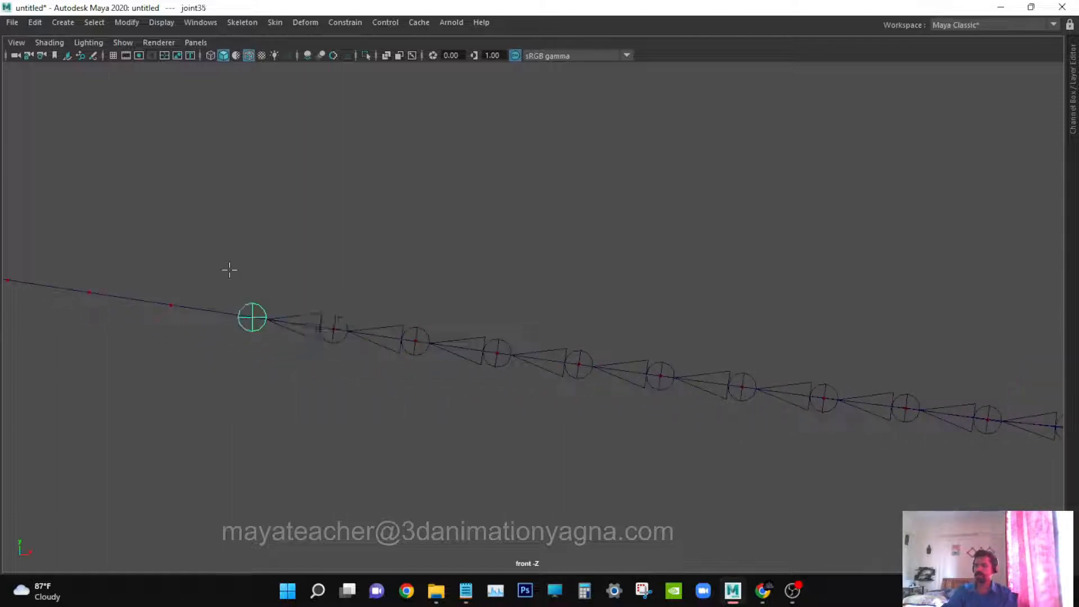
{"action": "left_click", "coordinate": [167, 273]}
{"action": "left_click", "coordinate": [94, 251]}
- Finish the straight lower run of skel_curv with eight more joints, one snapped to each control vertex, up to the small bend
{"action": "middle_click_drag", "start_coordinate": [106, 270], "coordinate": [590, 340], "text": "alt"}
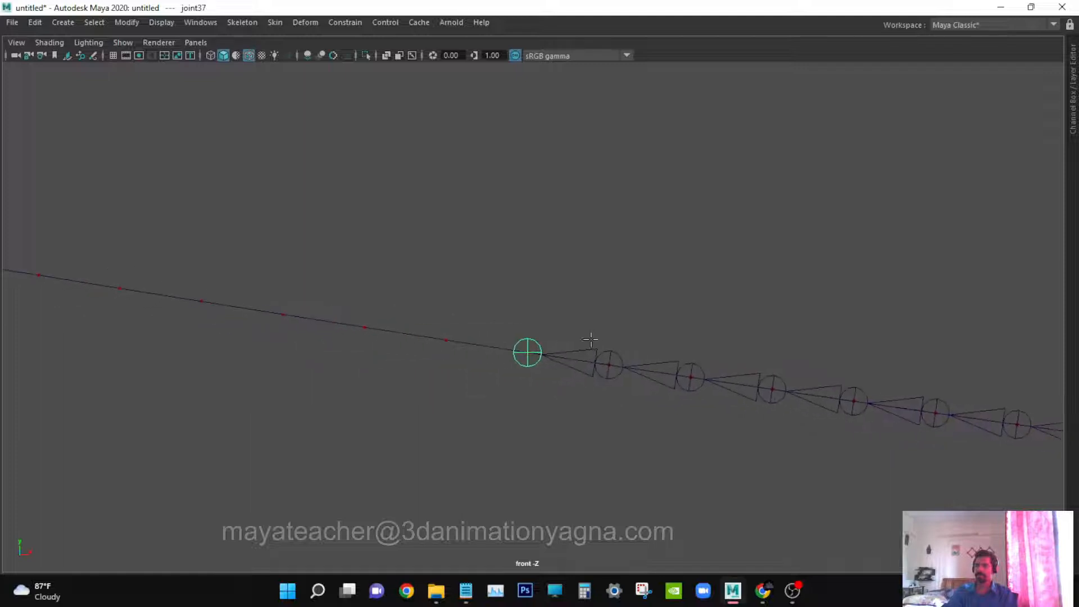
{"action": "left_click", "coordinate": [429, 307]}
{"action": "left_click", "coordinate": [362, 306]}
{"action": "left_click", "coordinate": [285, 298]}
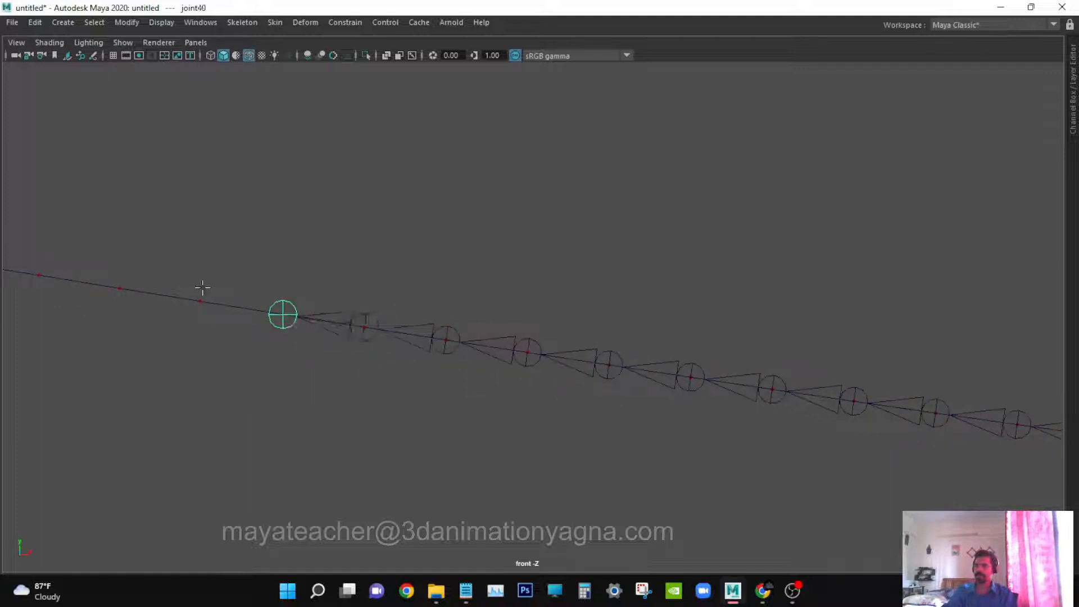
{"action": "left_click", "coordinate": [202, 289]}
{"action": "left_click", "coordinate": [125, 261]}
{"action": "middle_click_drag", "start_coordinate": [197, 307], "coordinate": [575, 378], "text": "alt"}
{"action": "left_click", "coordinate": [409, 299]}
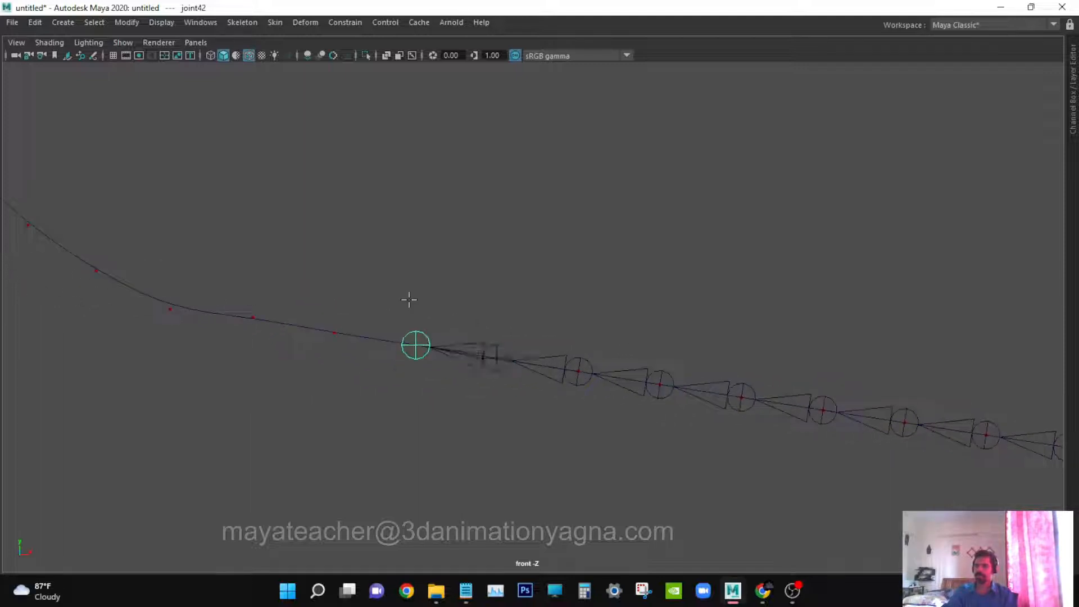
{"action": "left_click", "coordinate": [333, 305]}
{"action": "left_click", "coordinate": [255, 307]}
- Carry the joint chain around the lower half of the small bend with seven joints on consecutive control vertices
{"action": "middle_click_drag", "start_coordinate": [173, 273], "coordinate": [421, 362], "text": "alt"}
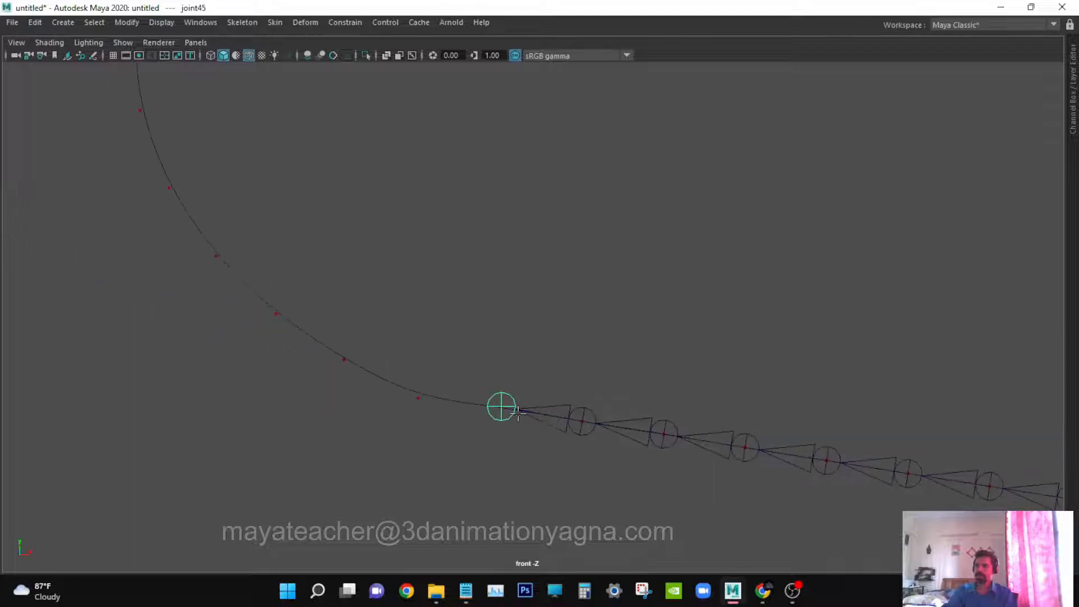
{"action": "left_click", "coordinate": [421, 361]}
{"action": "left_click", "coordinate": [365, 326]}
{"action": "left_click", "coordinate": [295, 276]}
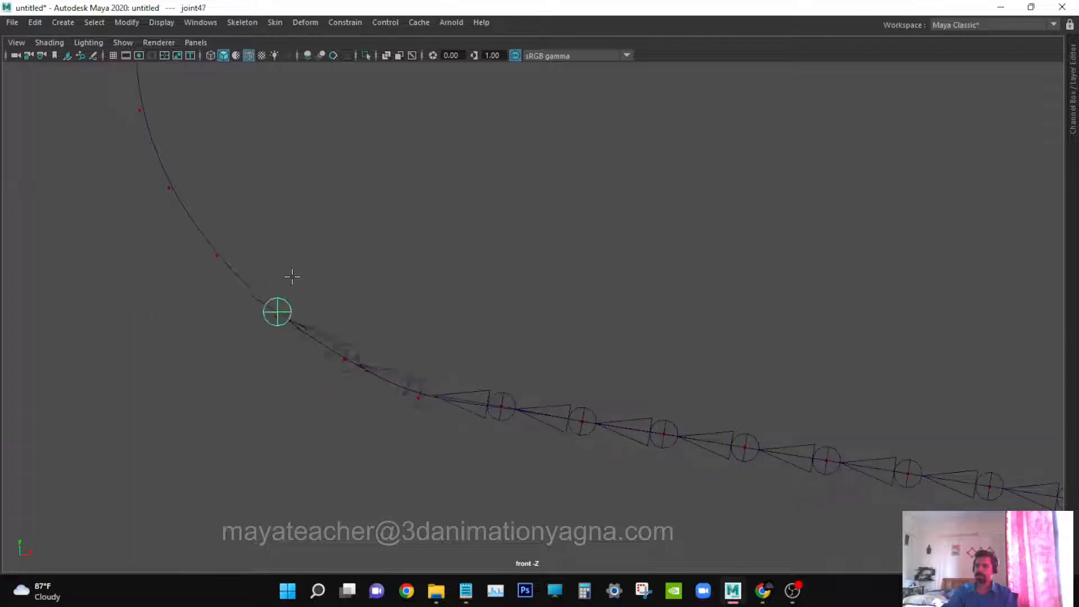
{"action": "left_click", "coordinate": [236, 241]}
{"action": "middle_click_drag", "start_coordinate": [278, 252], "coordinate": [488, 424], "text": "alt"}
{"action": "left_click", "coordinate": [373, 351]}
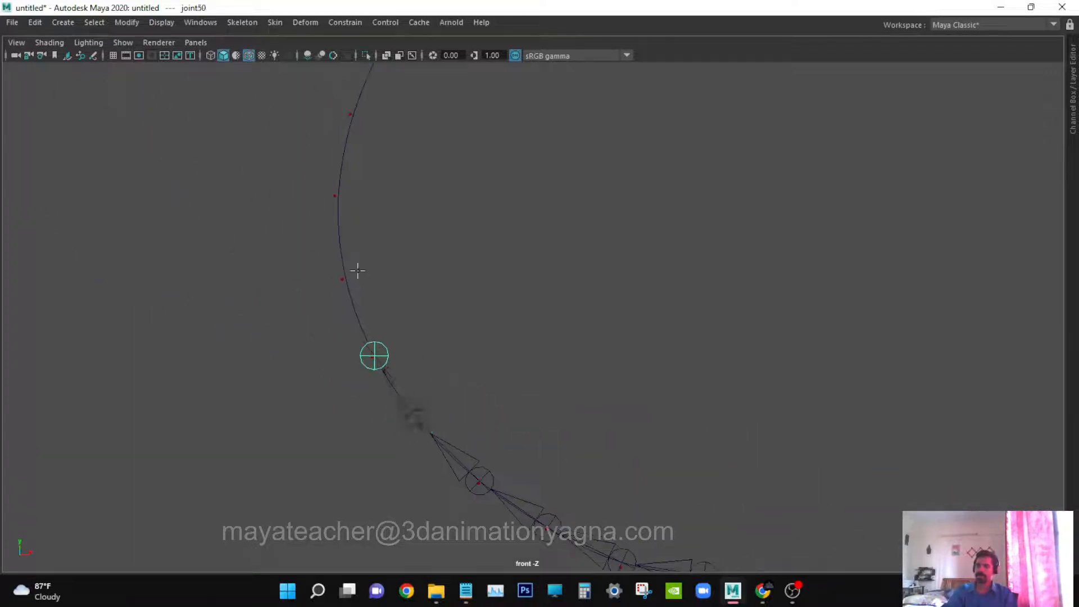
{"action": "left_click", "coordinate": [347, 276]}
{"action": "left_click", "coordinate": [352, 198]}
- Snap six more joints to the control vertices around the upper half of the small bend
{"action": "middle_click_drag", "start_coordinate": [452, 315], "coordinate": [395, 554], "text": "alt"}
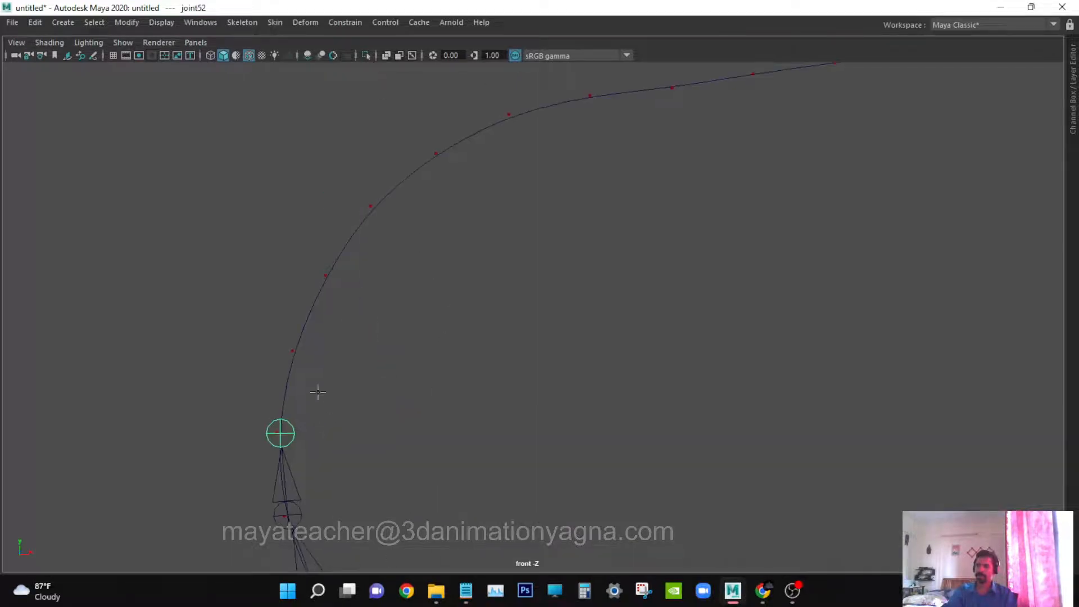
{"action": "left_click", "coordinate": [306, 360]}
{"action": "left_click", "coordinate": [325, 276]}
{"action": "middle_click_drag", "start_coordinate": [470, 208], "coordinate": [460, 290], "text": "alt"}
{"action": "left_click", "coordinate": [359, 286]}
{"action": "left_click", "coordinate": [425, 235]}
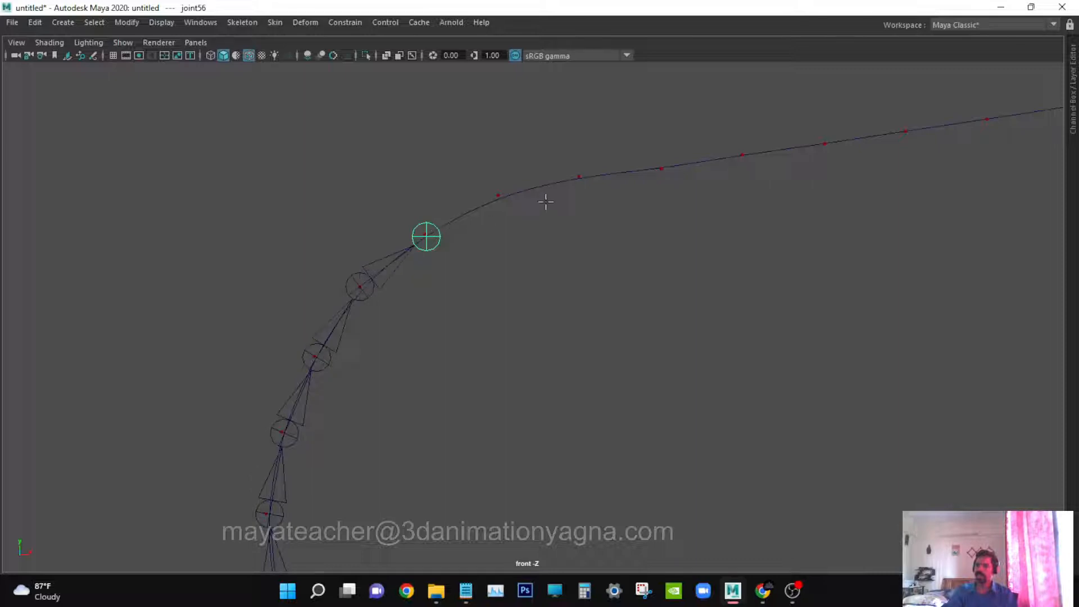
{"action": "left_click", "coordinate": [498, 195]}
{"action": "middle_click_drag", "start_coordinate": [562, 182], "coordinate": [296, 359], "text": "alt"}
{"action": "left_click", "coordinate": [189, 278]}
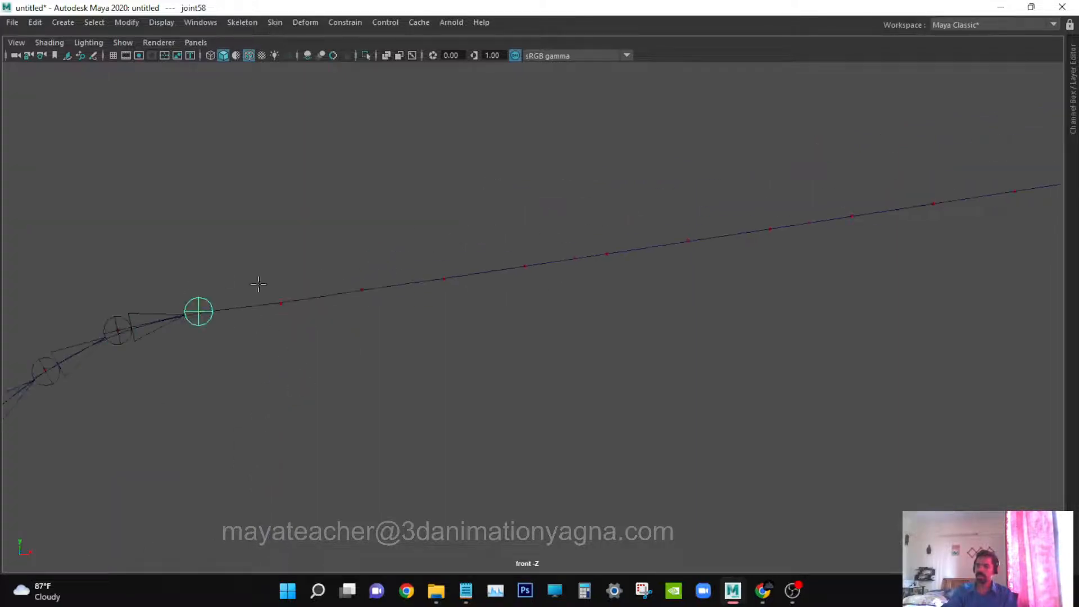
- Start the straight upper run of skel_curv with eight joints, one at each control vertex
{"action": "left_click", "coordinate": [276, 266]}
{"action": "left_click", "coordinate": [366, 253]}
{"action": "left_click", "coordinate": [434, 236]}
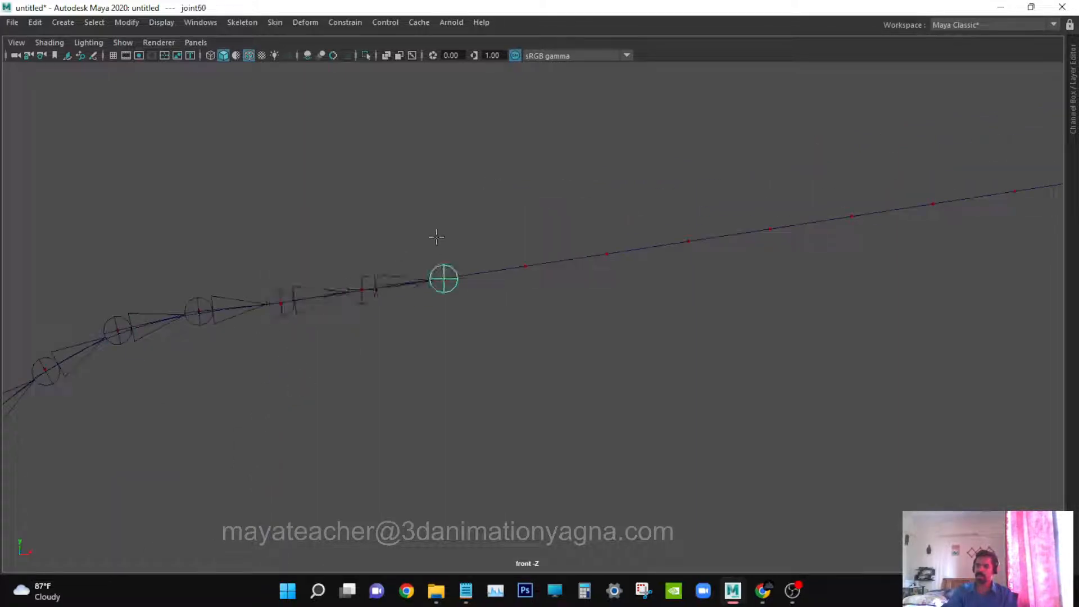
{"action": "left_click", "coordinate": [531, 234]}
{"action": "middle_click_drag", "start_coordinate": [581, 250], "coordinate": [429, 298], "text": "alt"}
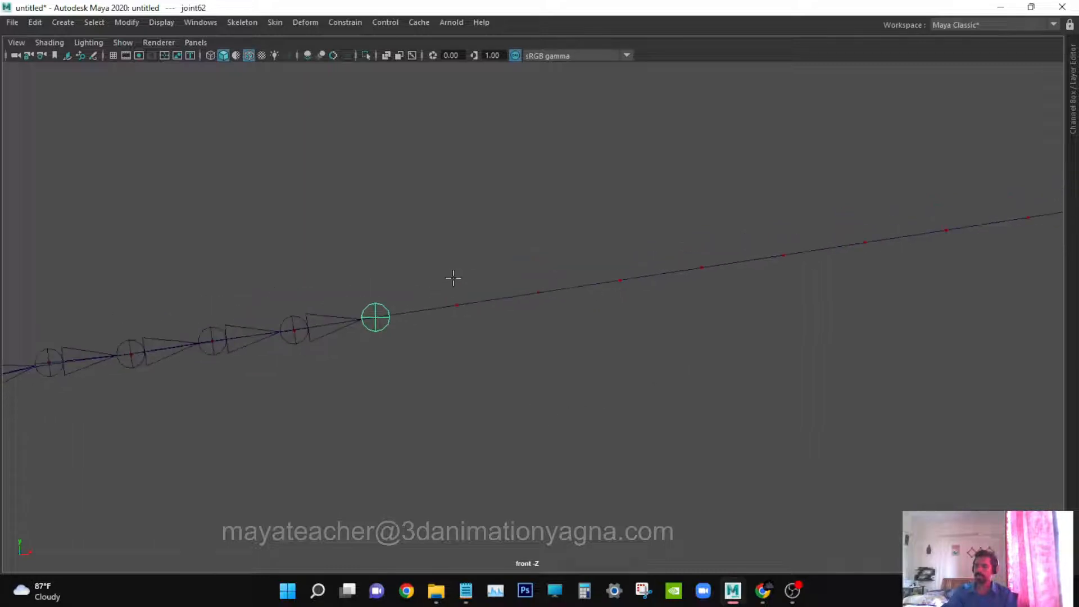
{"action": "left_click", "coordinate": [453, 279]}
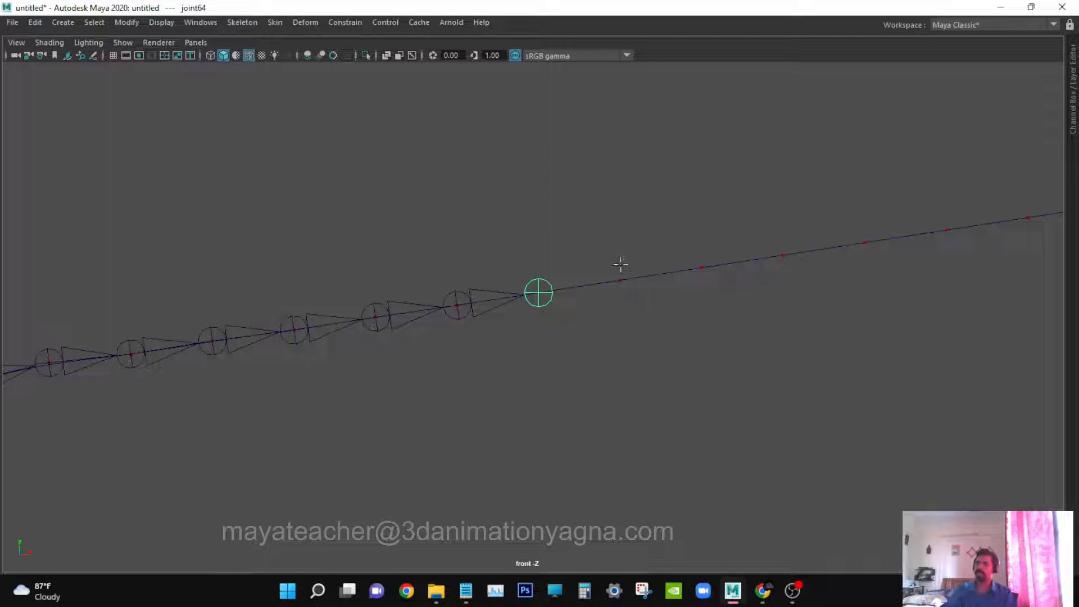
{"action": "left_click", "coordinate": [620, 262]}
{"action": "left_click", "coordinate": [697, 230]}
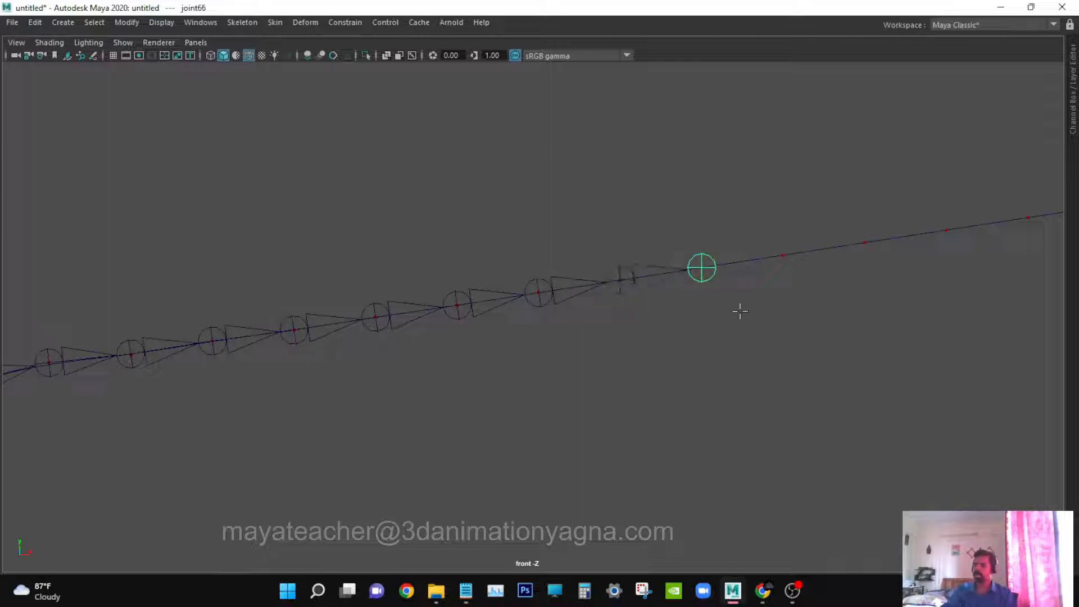
- Extend the joint chain along the middle of the straight upper run with seven more joints
{"action": "middle_click_drag", "start_coordinate": [741, 311], "coordinate": [574, 305], "text": "alt"}
{"action": "left_click", "coordinate": [573, 221]}
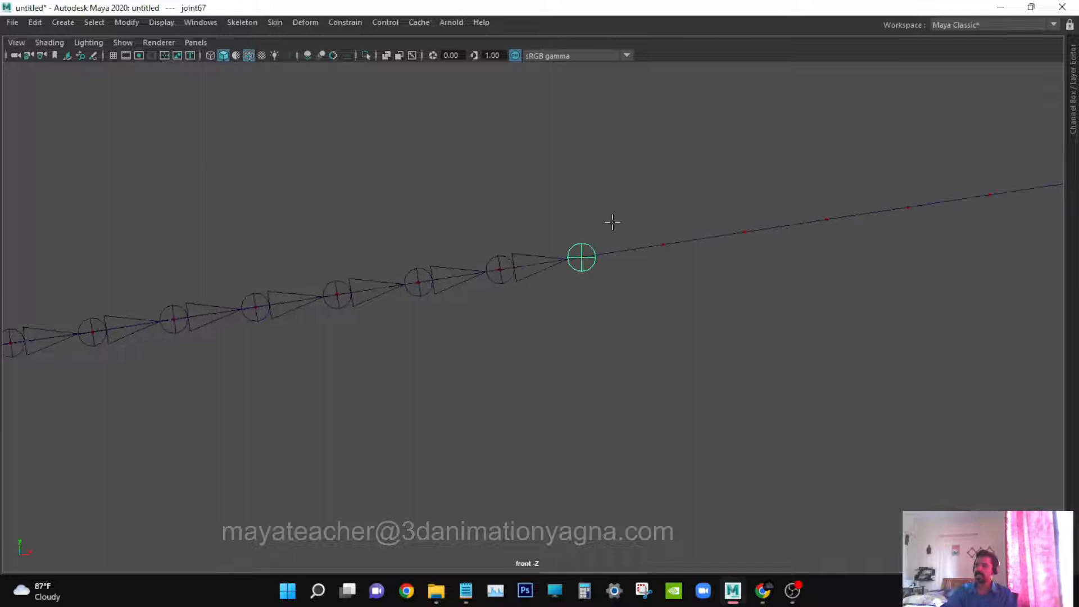
{"action": "left_click", "coordinate": [658, 203]}
{"action": "left_click", "coordinate": [732, 207]}
{"action": "middle_click_drag", "start_coordinate": [835, 279], "coordinate": [479, 320], "text": "alt"}
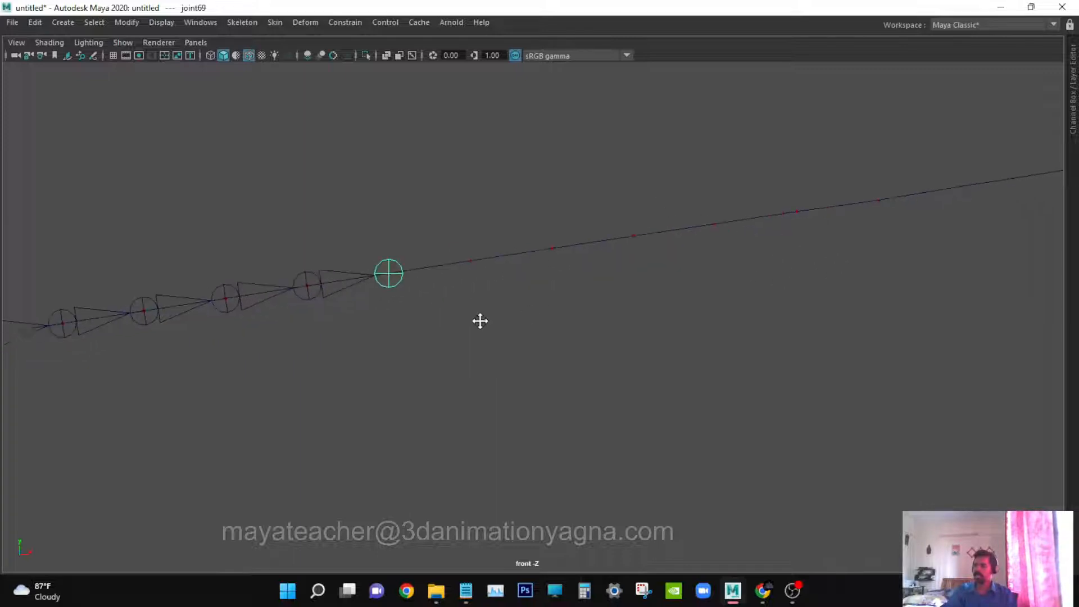
{"action": "left_click", "coordinate": [458, 254]}
{"action": "left_click", "coordinate": [548, 217]}
{"action": "middle_click_drag", "start_coordinate": [633, 226], "coordinate": [399, 301], "text": "alt"}
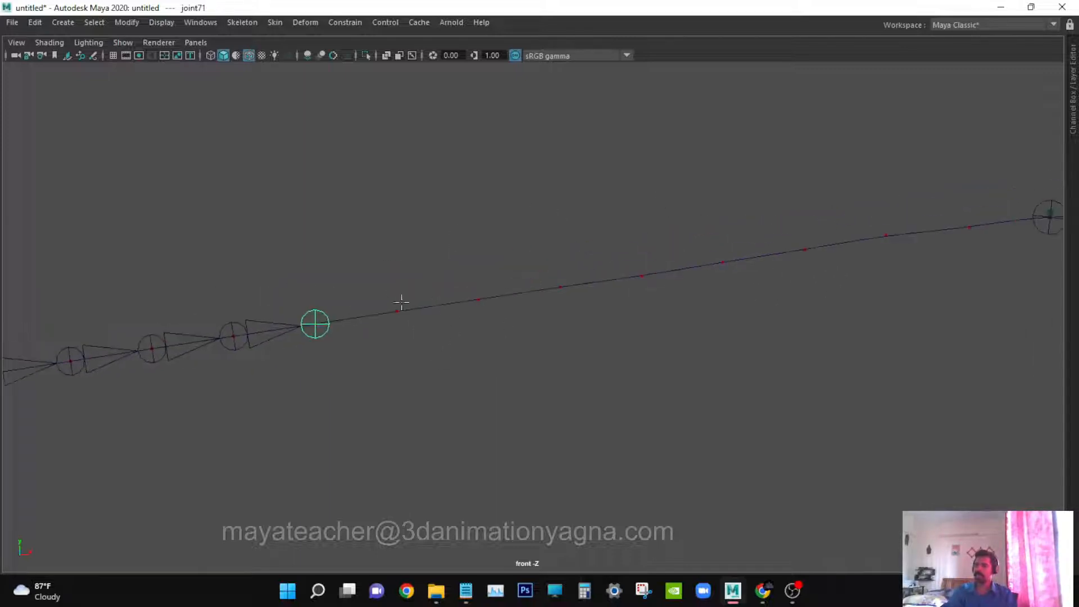
{"action": "left_click", "coordinate": [404, 266]}
{"action": "left_click", "coordinate": [458, 272]}
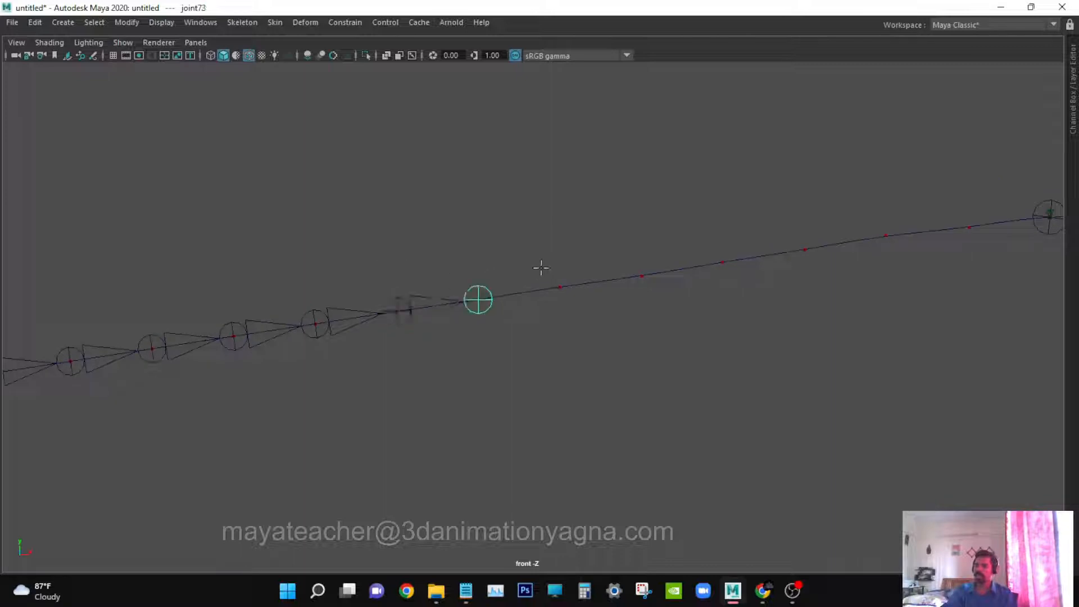
- Add six joints on the remaining control vertices of the upper run, stopping just before the chain's first joint
{"action": "left_click", "coordinate": [541, 267]}
{"action": "middle_click_drag", "start_coordinate": [722, 364], "coordinate": [486, 399], "text": "alt"}
{"action": "left_click", "coordinate": [374, 253]}
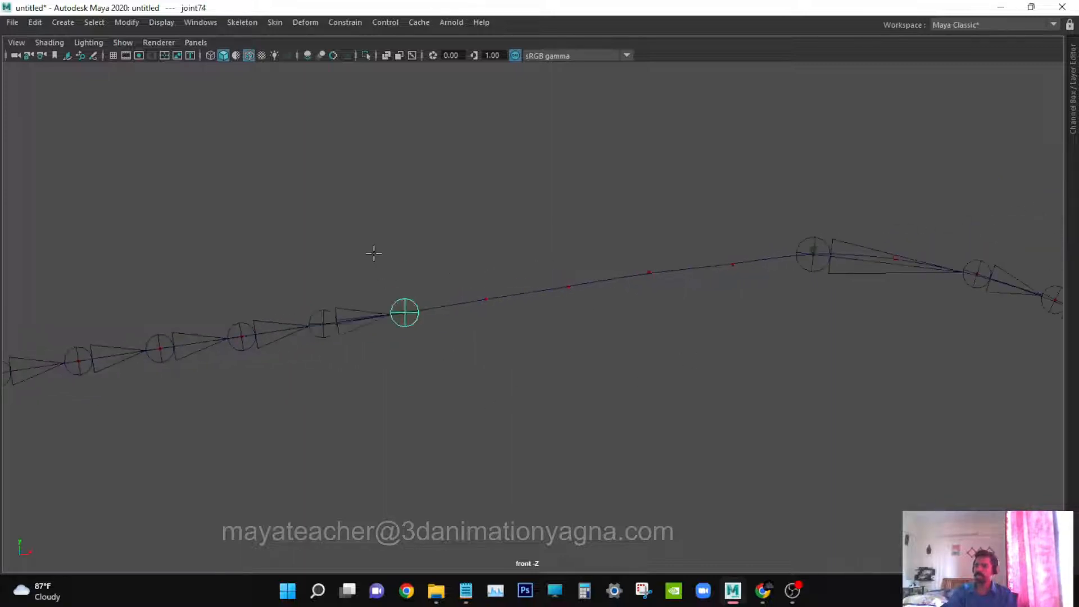
{"action": "left_click", "coordinate": [483, 272]}
{"action": "left_click", "coordinate": [559, 251]}
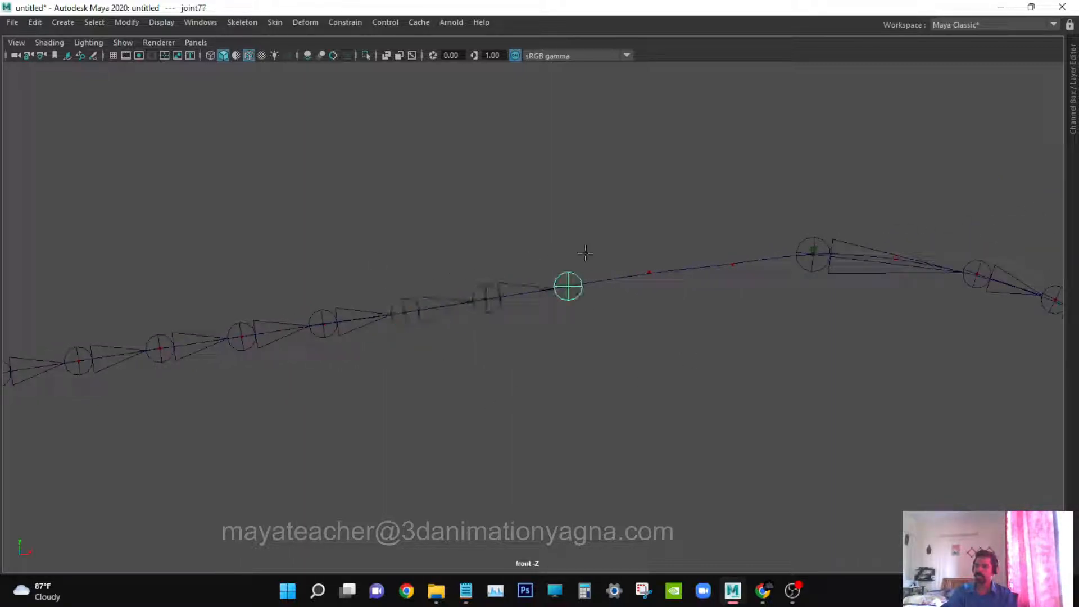
{"action": "left_click", "coordinate": [638, 242]}
{"action": "left_click", "coordinate": [727, 231]}
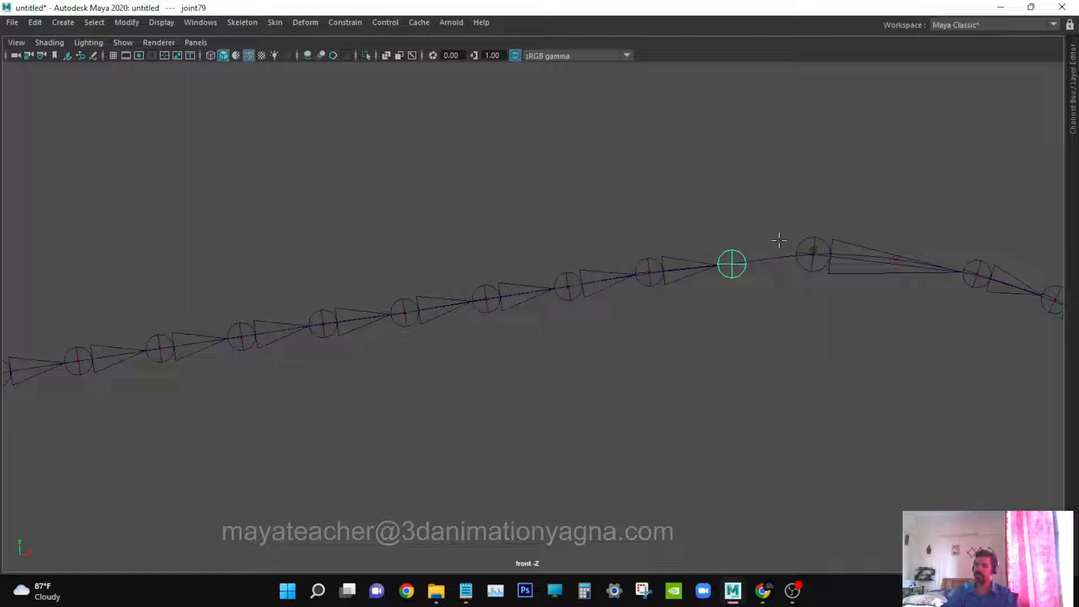
- Place the final joint over the chain's first joint to close the loop around skel_curv
{"action": "middle_click_drag", "start_coordinate": [816, 269], "coordinate": [583, 310], "text": "alt"}
{"action": "scroll", "coordinate": [588, 296], "scroll_direction": "up", "scroll_amount": 3}
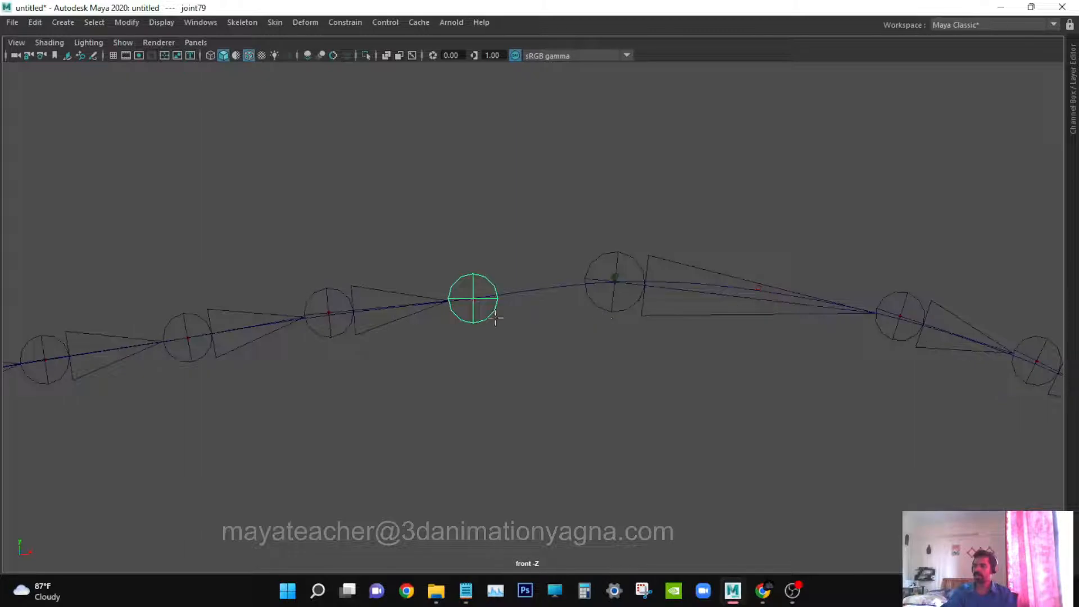
{"action": "left_click", "coordinate": [616, 269]}
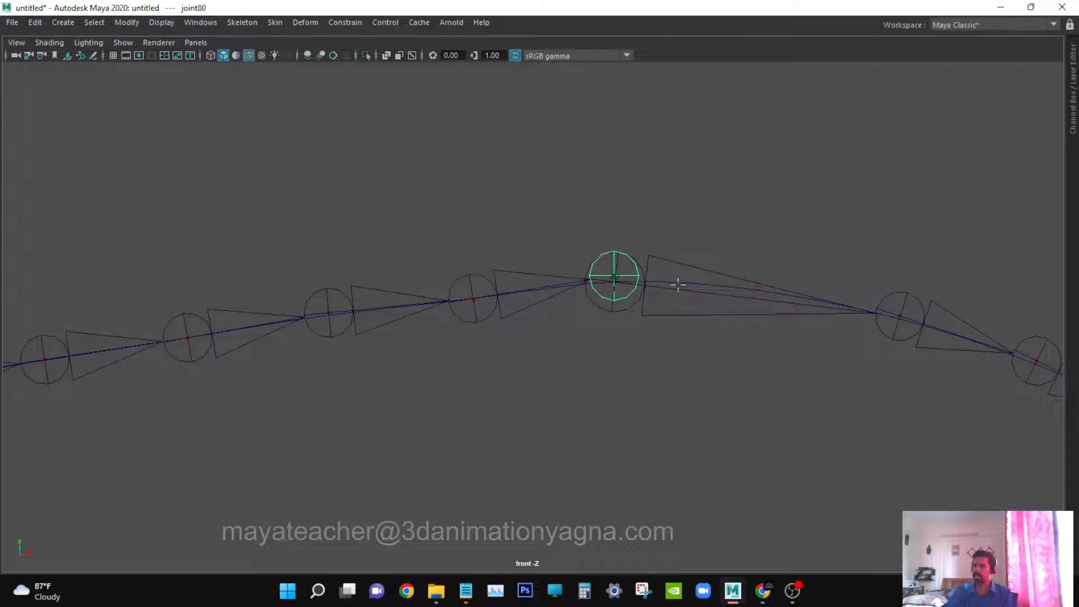
{"action": "scroll", "coordinate": [669, 274], "scroll_direction": "up", "scroll_amount": 2}
{"action": "scroll", "coordinate": [671, 274], "scroll_direction": "up", "scroll_amount": 2}
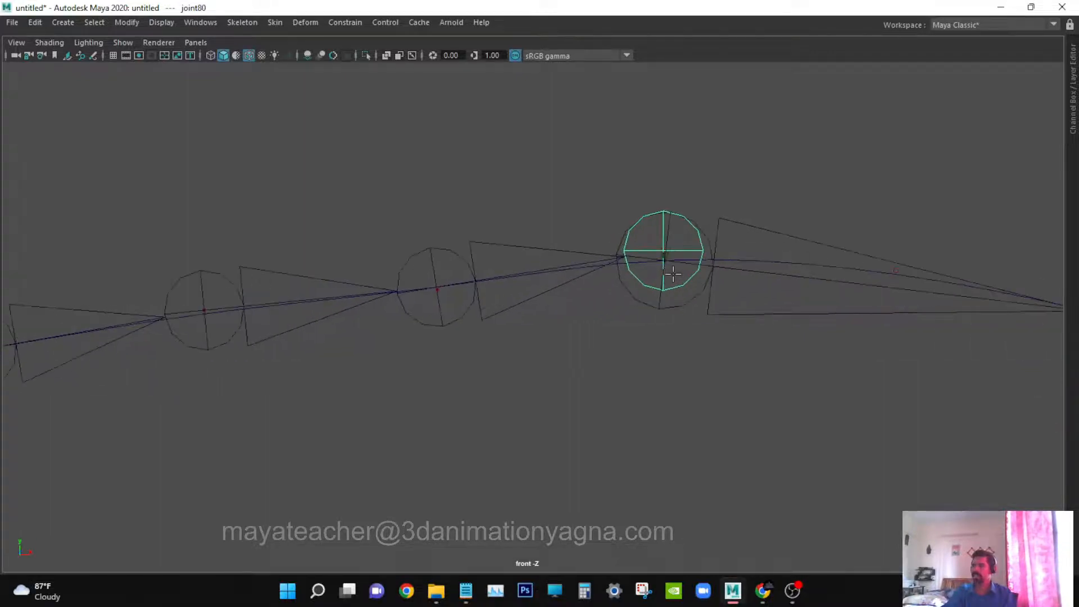
{"action": "left_click", "coordinate": [699, 257]}
{"action": "left_click", "coordinate": [683, 250]}
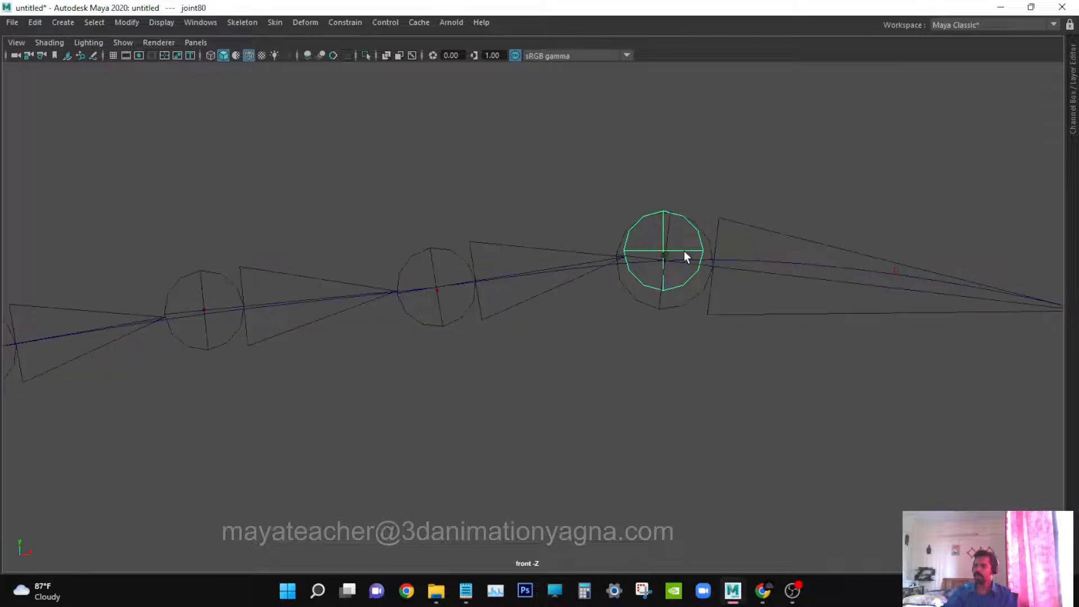
- Move the final joint away from the first joint, working in the perspective view
{"action": "key", "text": "w"}
{"action": "key", "text": "space"}
{"action": "left_click_drag", "start_coordinate": [687, 247], "coordinate": [689, 231]}
{"action": "left_click_drag", "start_coordinate": [675, 308], "coordinate": [649, 359], "text": "alt"}
{"action": "scroll", "coordinate": [638, 326], "scroll_direction": "down", "scroll_amount": 7}
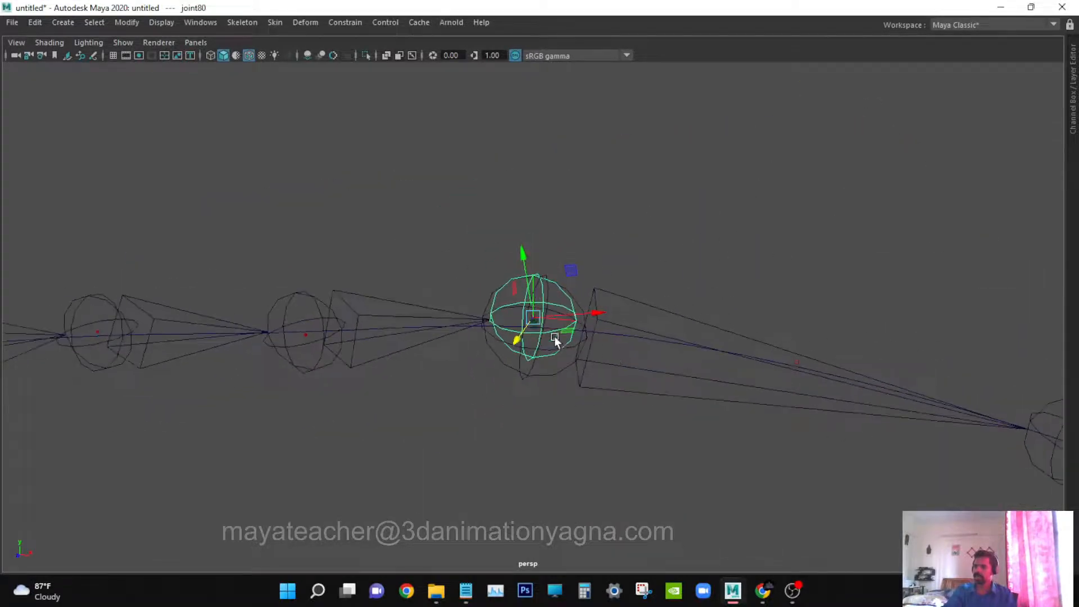
{"action": "left_click_drag", "start_coordinate": [533, 318], "coordinate": [416, 274]}
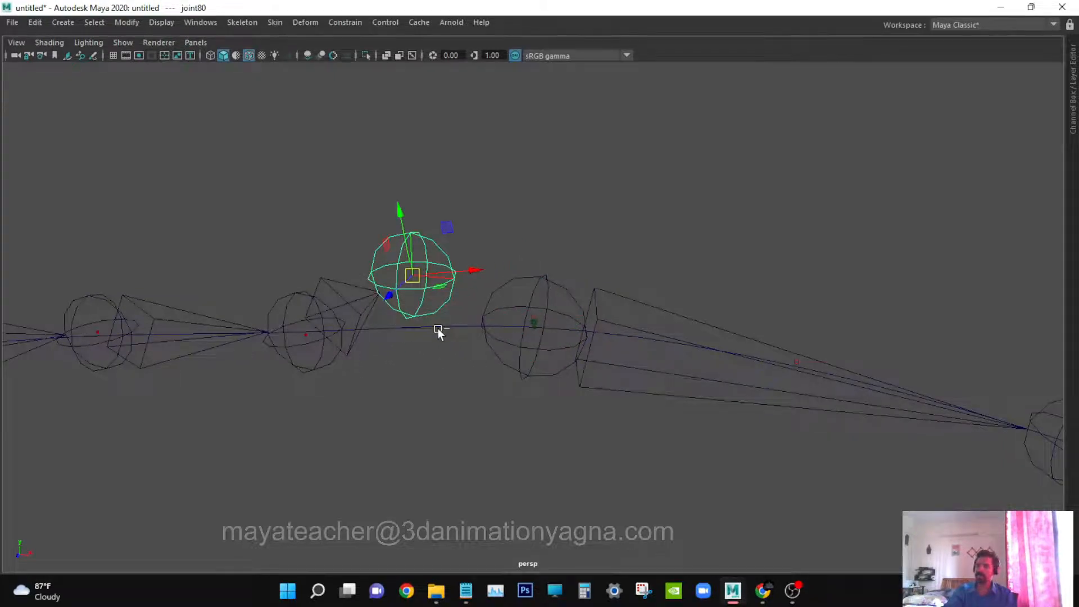
- Move the final joint back onto skel_curv with curve snapping, placing it just before the first joint, and deselect it
{"action": "key", "text": "ctrl+space"}
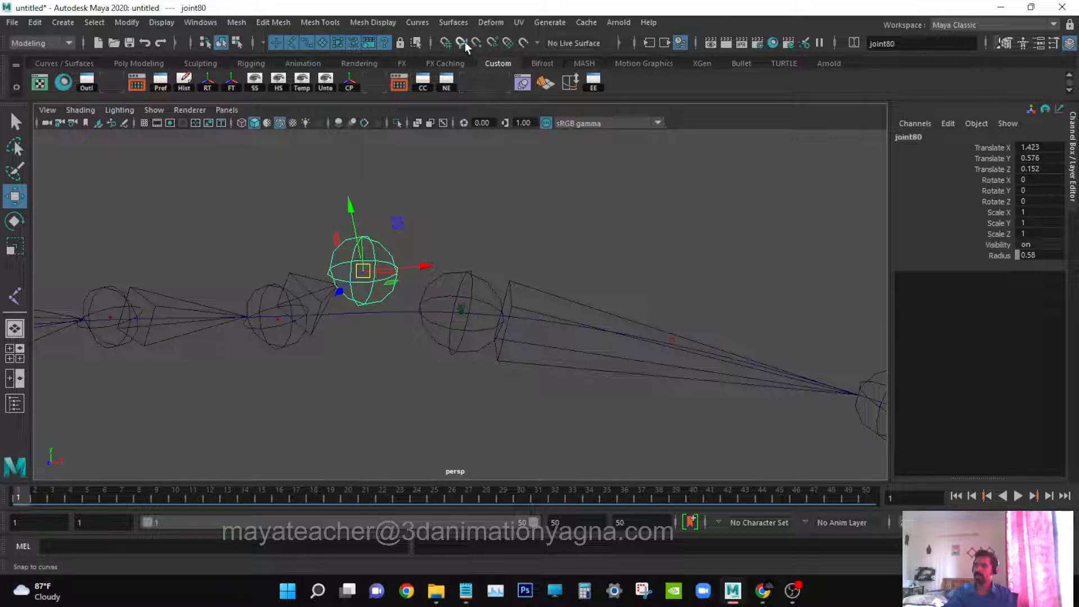
{"action": "scroll", "coordinate": [460, 255], "scroll_direction": "up", "scroll_amount": 2}
{"action": "key", "text": "space"}
{"action": "left_click", "coordinate": [462, 254]}
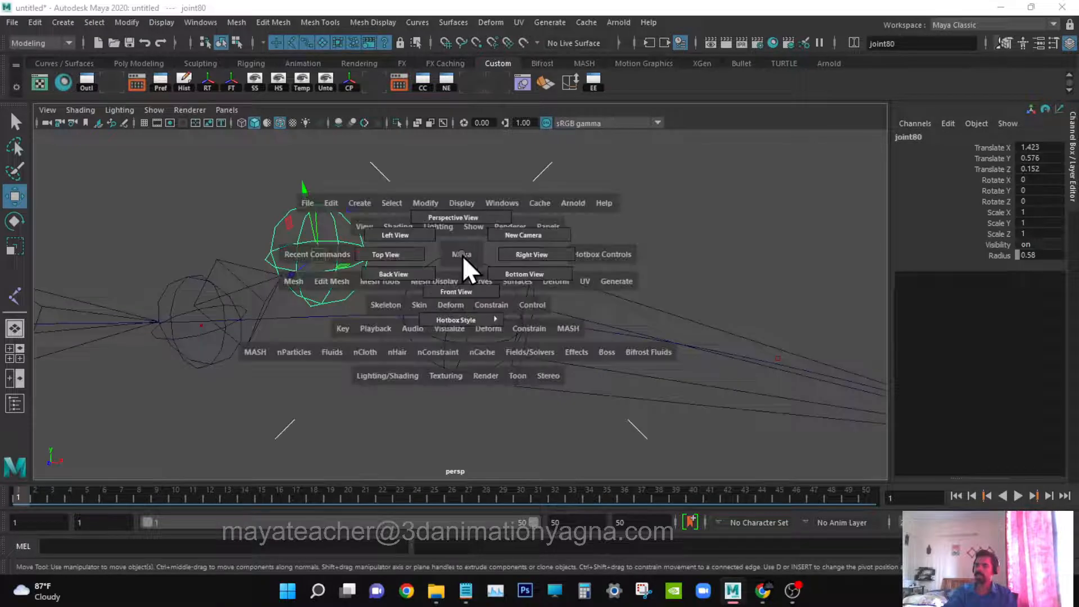
{"action": "key", "text": "ctrl+space"}
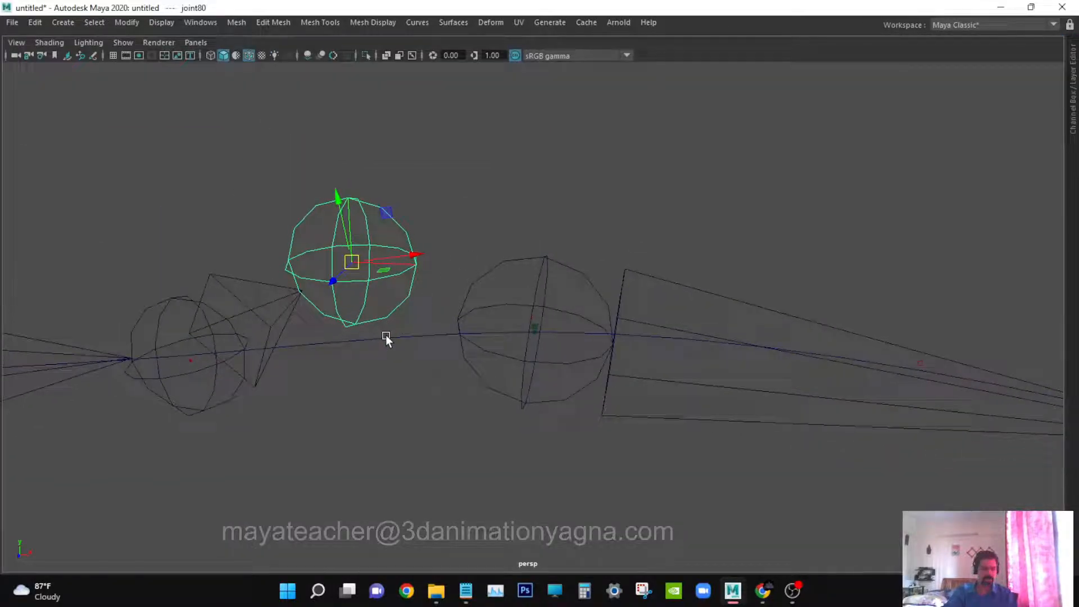
{"action": "key", "text": "c"}
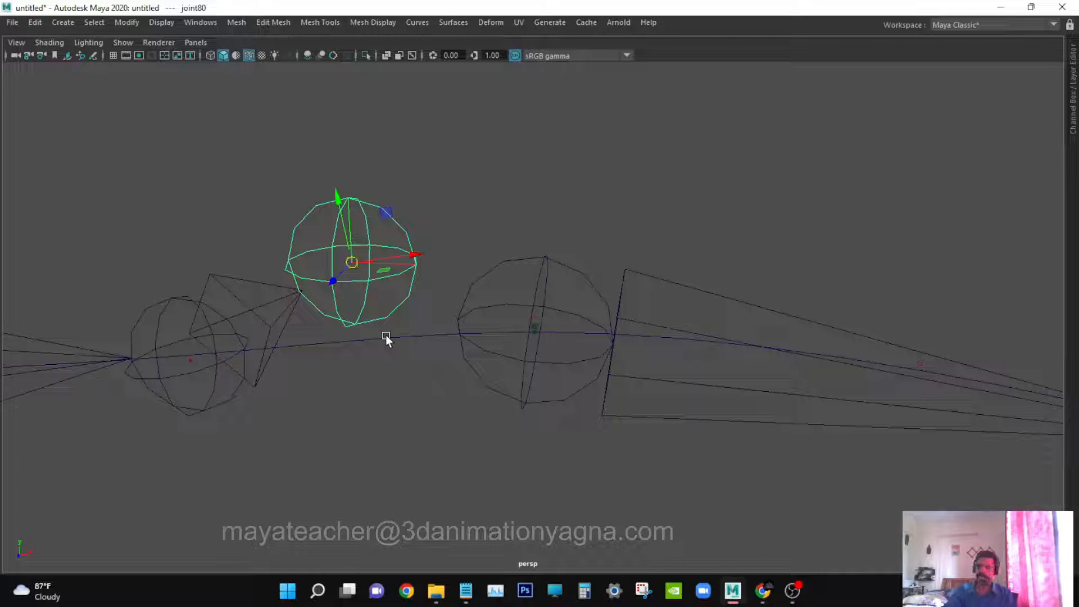
{"action": "middle_click_drag", "start_coordinate": [386, 338], "coordinate": [501, 288]}
{"action": "right_click_drag", "start_coordinate": [527, 359], "coordinate": [488, 396], "text": "alt"}
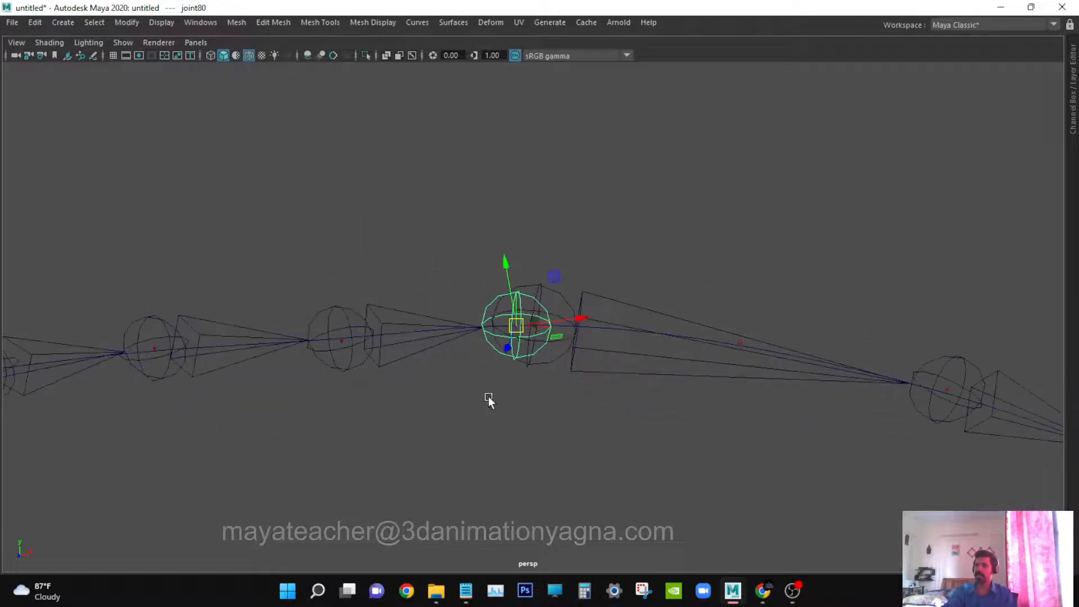
{"action": "left_click_drag", "start_coordinate": [488, 396], "coordinate": [507, 387], "text": "alt"}
{"action": "left_click", "coordinate": [579, 212]}
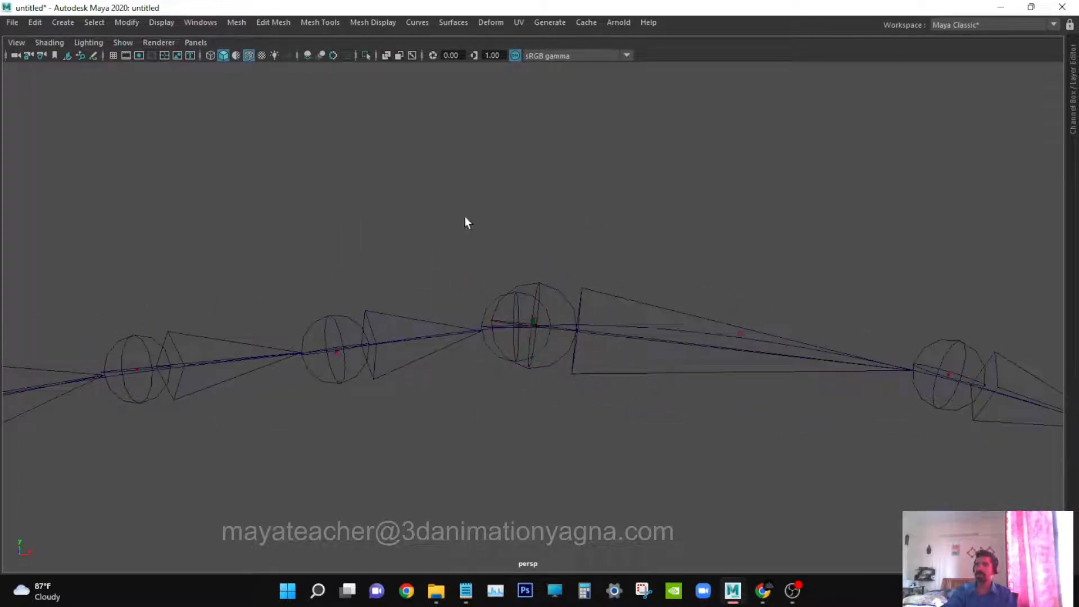
- Restore the full interface with the Outliner and frame the place where the two ends of the joint chain meet
{"action": "left_click_drag", "start_coordinate": [464, 216], "coordinate": [462, 210], "text": "alt"}
{"action": "scroll", "coordinate": [466, 211], "scroll_direction": "down", "scroll_amount": 5}
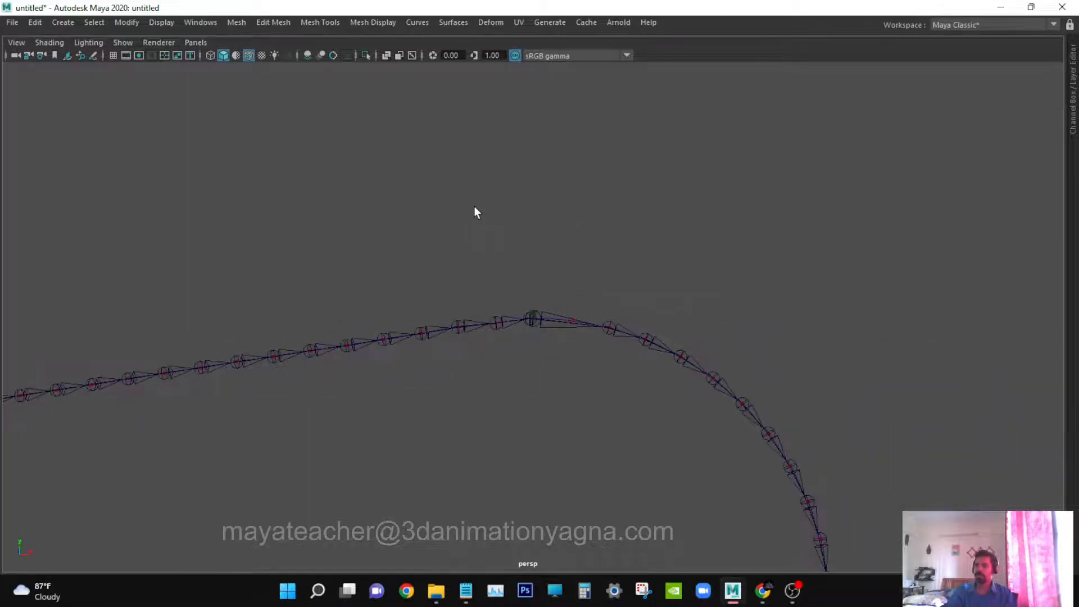
{"action": "key", "text": "ctrl+space"}
{"action": "key", "text": "space"}
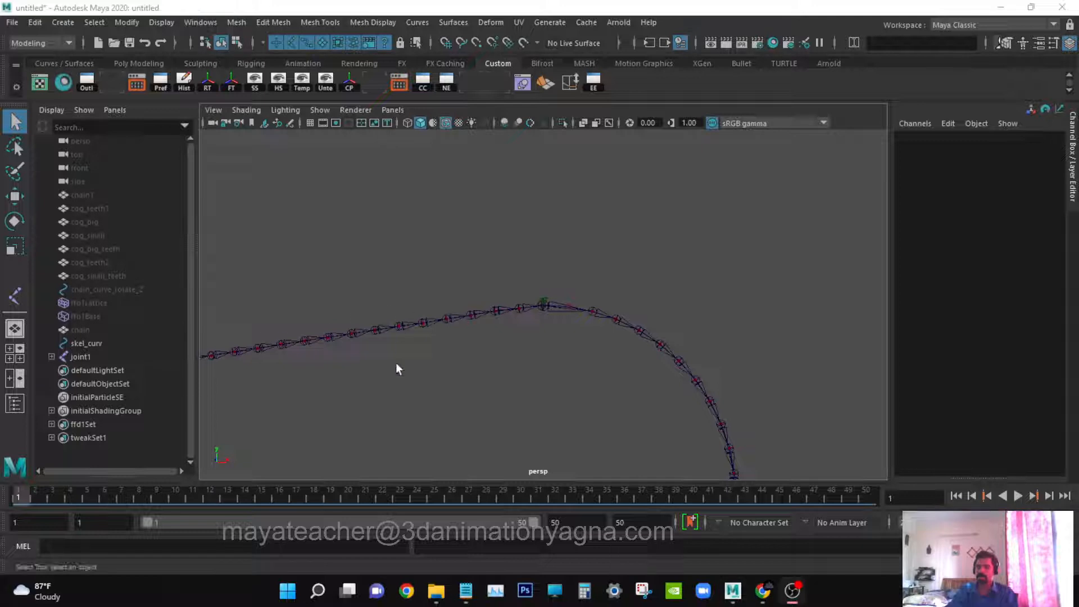
{"action": "middle_click_drag", "start_coordinate": [446, 355], "coordinate": [483, 315], "text": "alt"}
{"action": "right_click_drag", "start_coordinate": [484, 315], "coordinate": [616, 298], "text": "alt"}
{"action": "middle_click_drag", "start_coordinate": [603, 337], "coordinate": [574, 346], "text": "alt"}
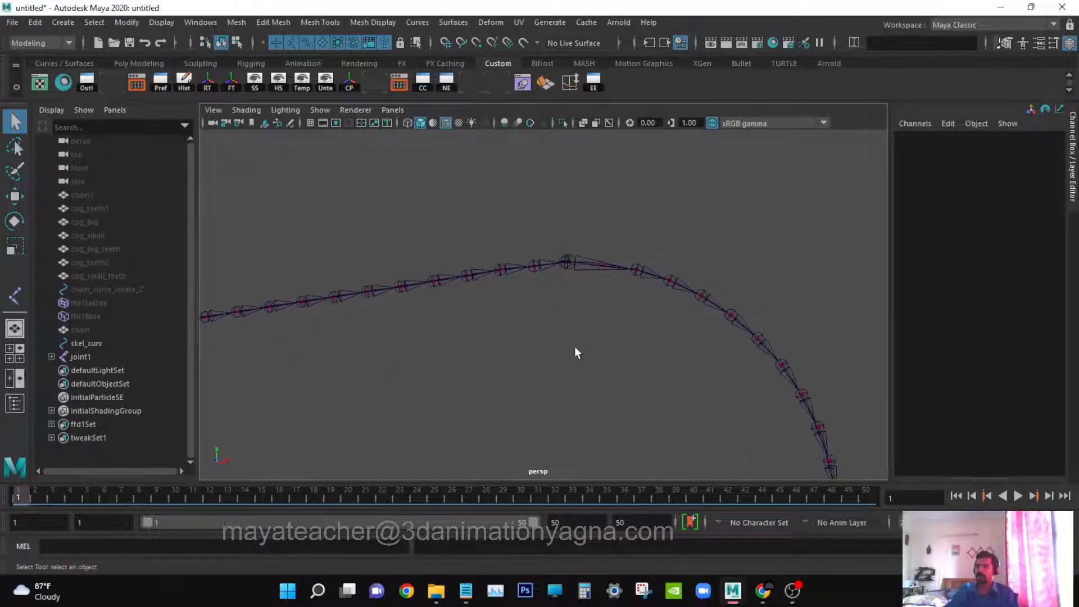
- Switch to the Rigging menu set, with the meeting point of the two joint chain ends in view
{"action": "right_click_drag", "start_coordinate": [574, 346], "coordinate": [653, 362], "text": "alt"}
{"action": "mouse_move", "coordinate": [573, 371]}
{"action": "middle_mouse_down", "text": "alt"}
{"action": "mouse_move", "coordinate": [609, 358]}
{"action": "mouse_move", "coordinate": [585, 369]}
{"action": "middle_mouse_up", "text": "alt"}
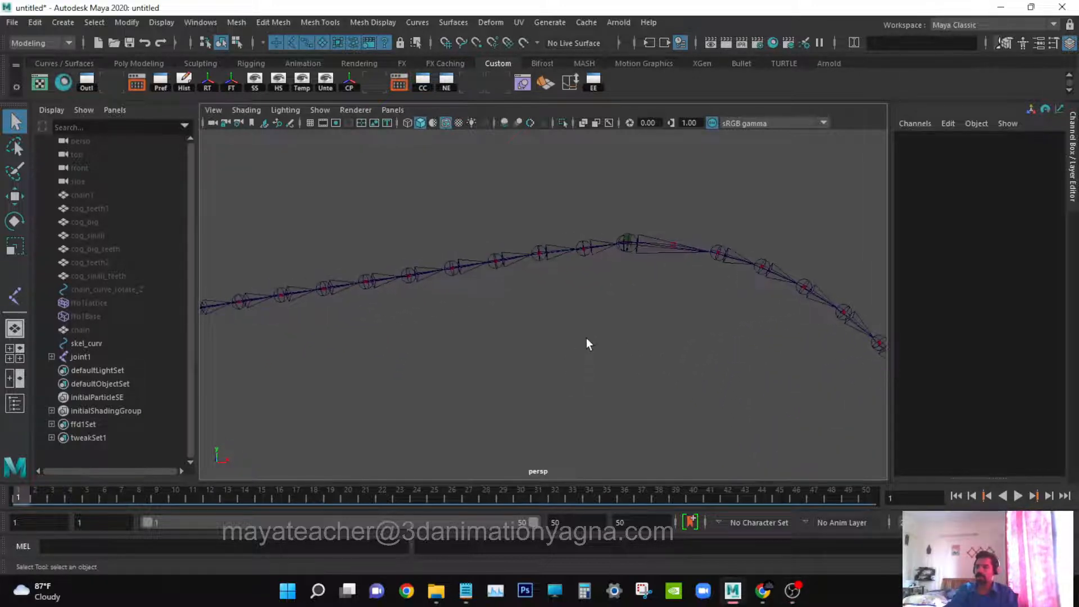
{"action": "middle_click_drag", "start_coordinate": [622, 260], "coordinate": [602, 338], "text": "alt"}
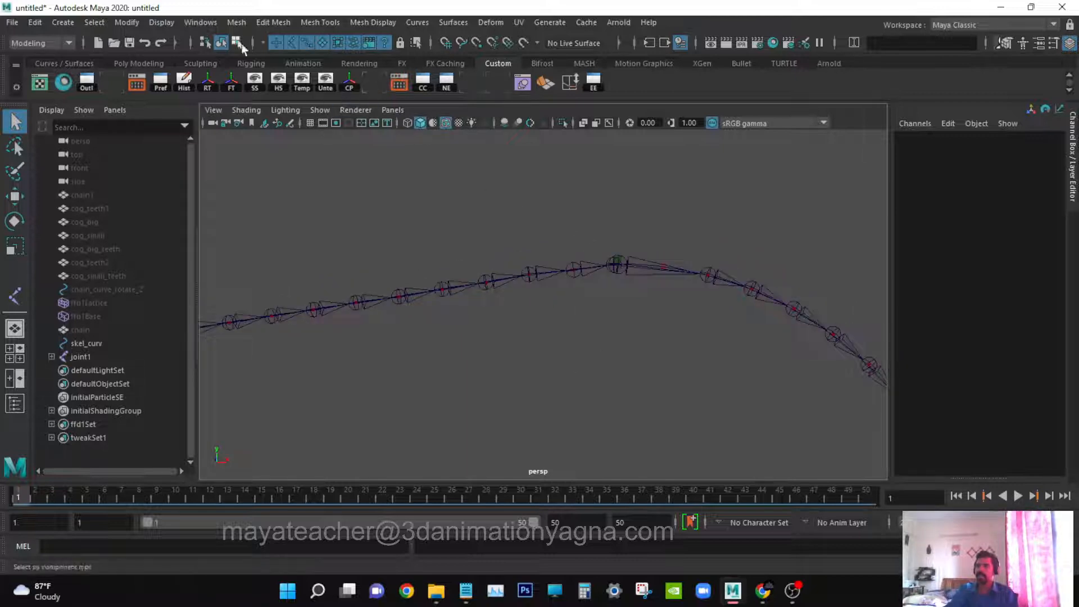
{"action": "left_click", "coordinate": [44, 41]}
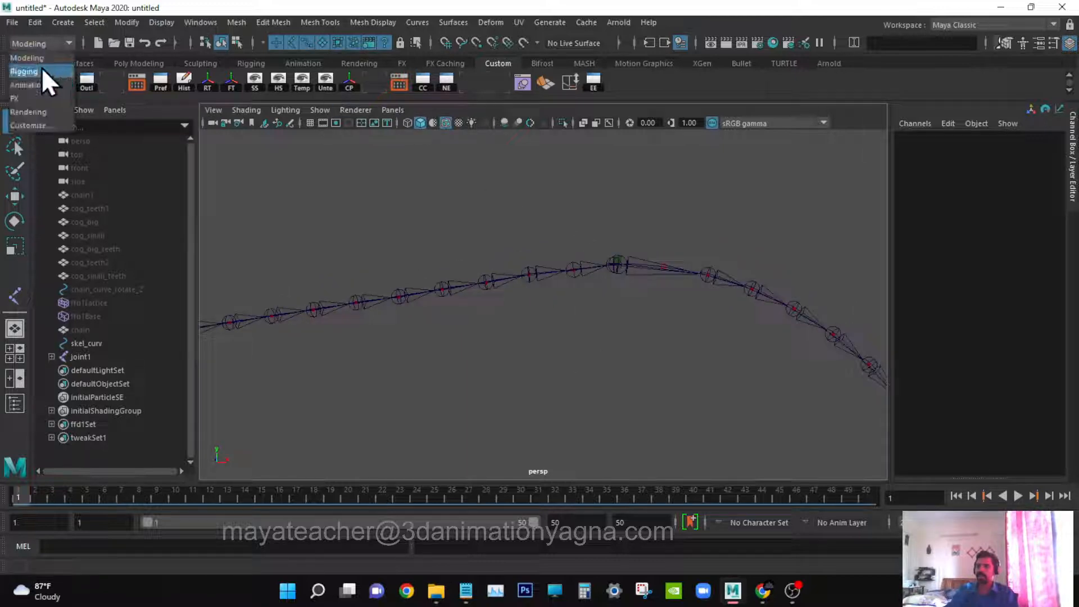
{"action": "left_click", "coordinate": [42, 68]}
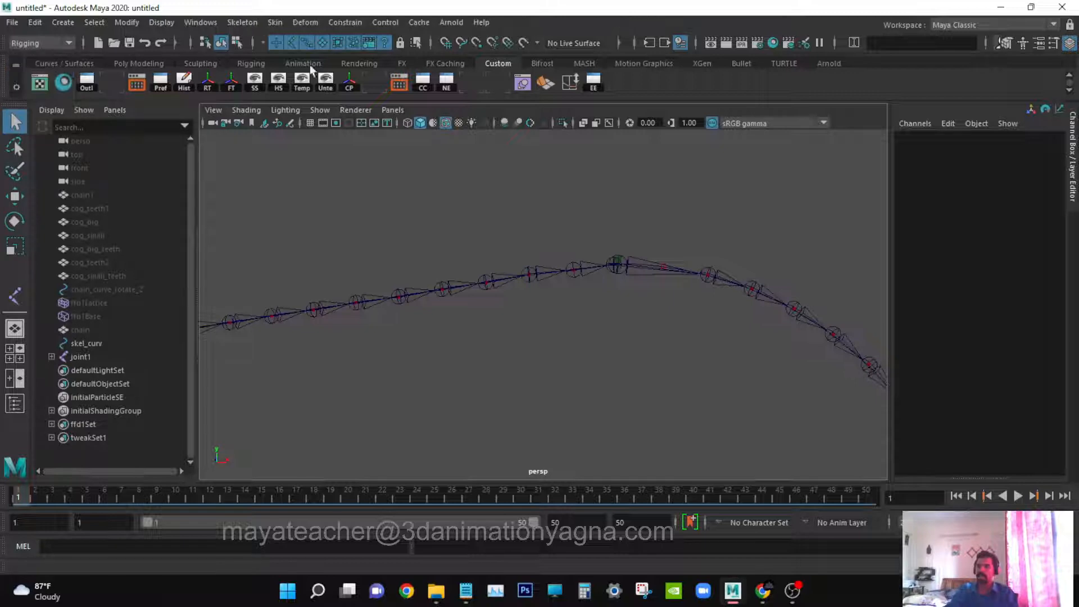
- Reset the IK Spline Handle tool settings, disable Auto parent curve and Auto create curve, and keep Root on curve enabled
{"action": "left_click", "coordinate": [249, 23]}
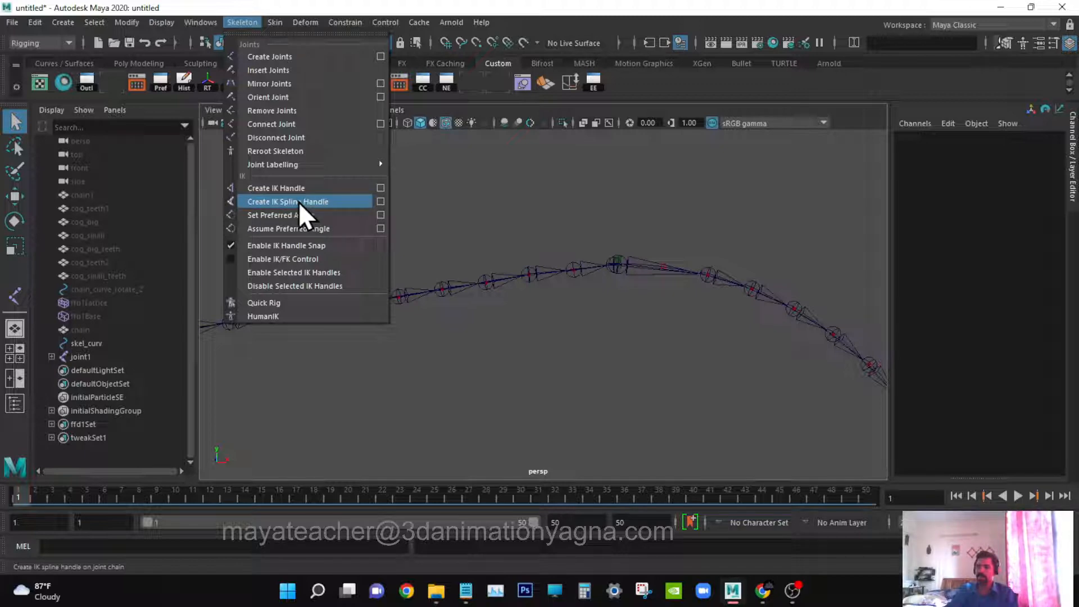
{"action": "left_click", "coordinate": [338, 201]}
{"action": "left_click_drag", "start_coordinate": [674, 323], "coordinate": [484, 396], "text": "alt"}
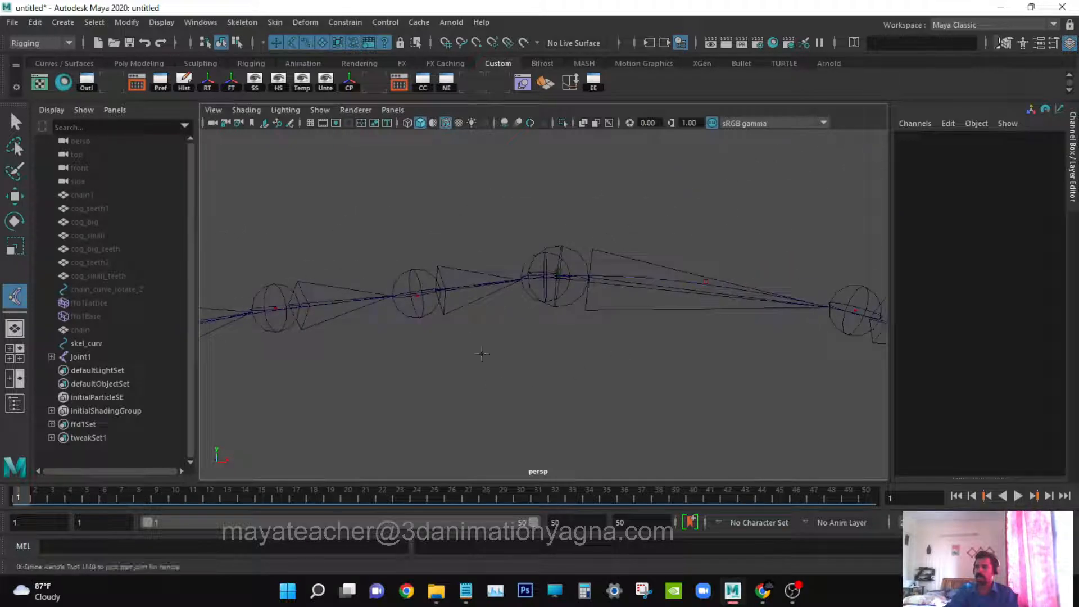
{"action": "left_click", "coordinate": [250, 23]}
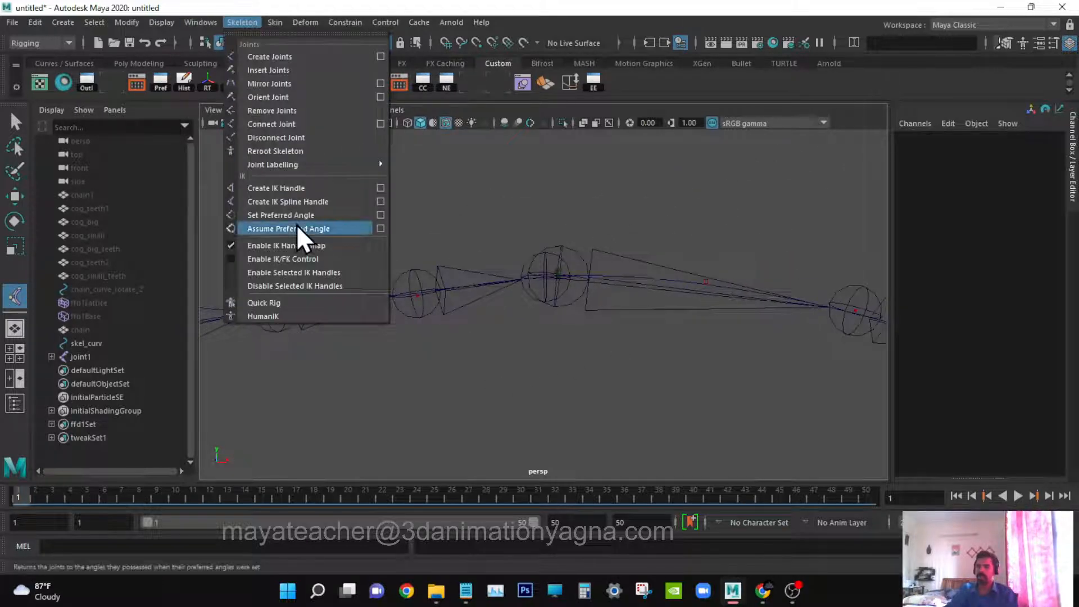
{"action": "left_click", "coordinate": [381, 202]}
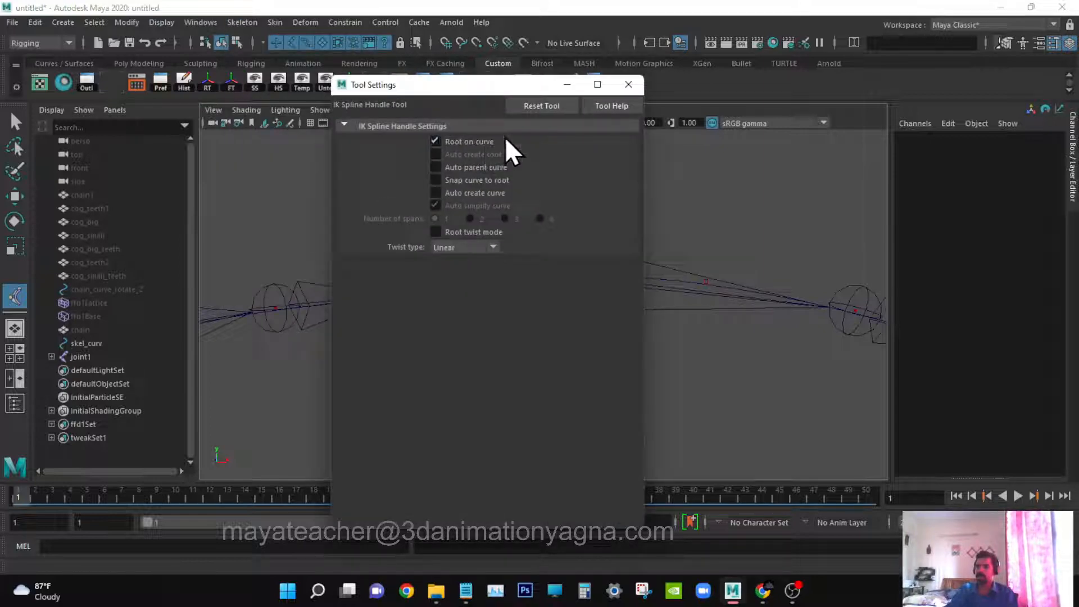
{"action": "left_click", "coordinate": [539, 113]}
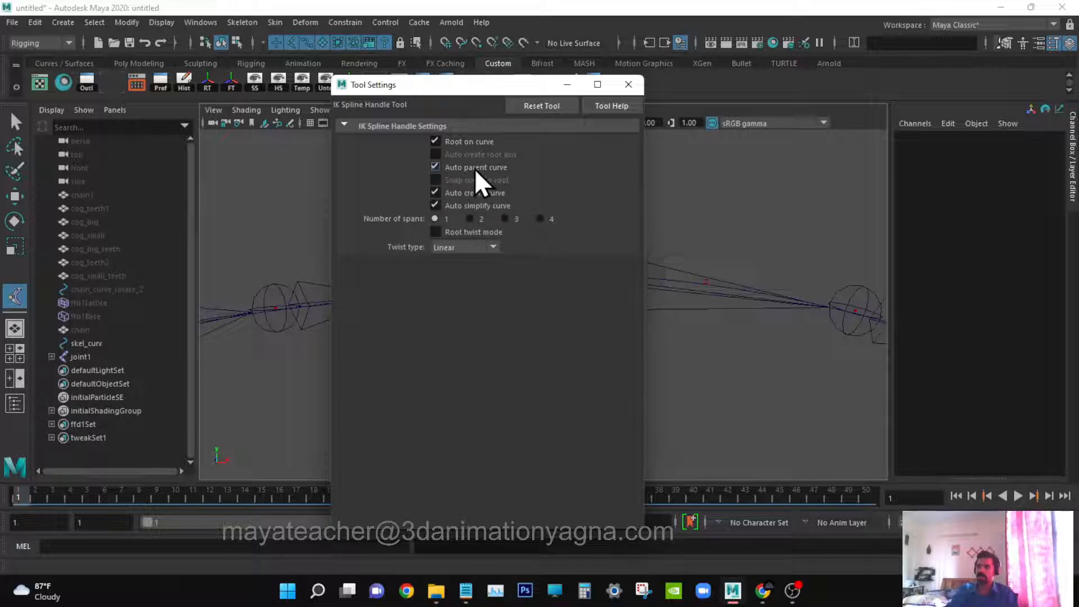
{"action": "left_click", "coordinate": [472, 168]}
{"action": "left_click", "coordinate": [466, 194]}
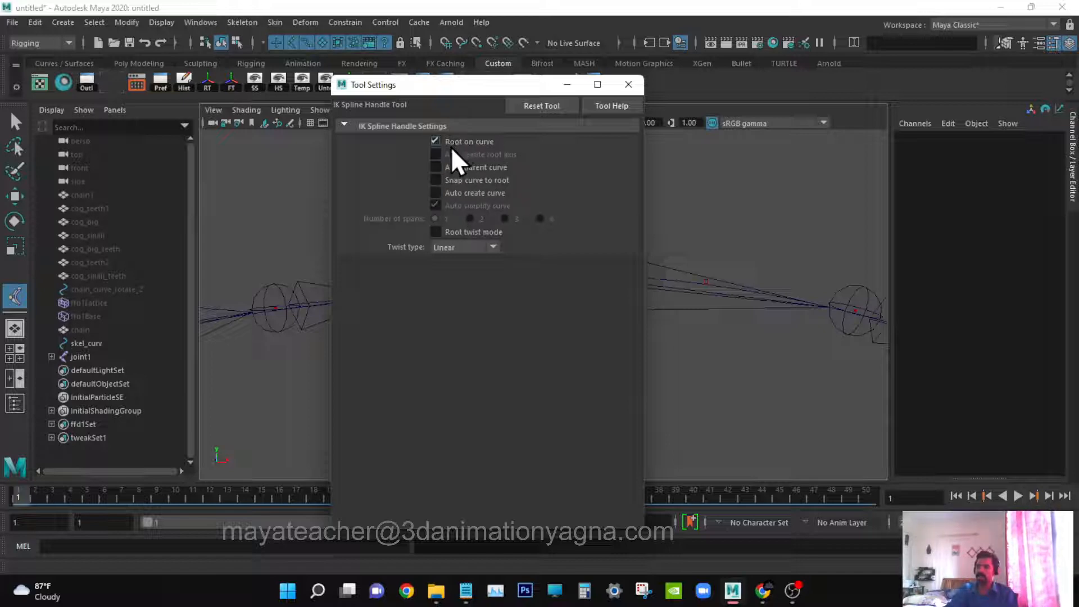
{"action": "left_click", "coordinate": [630, 84]}
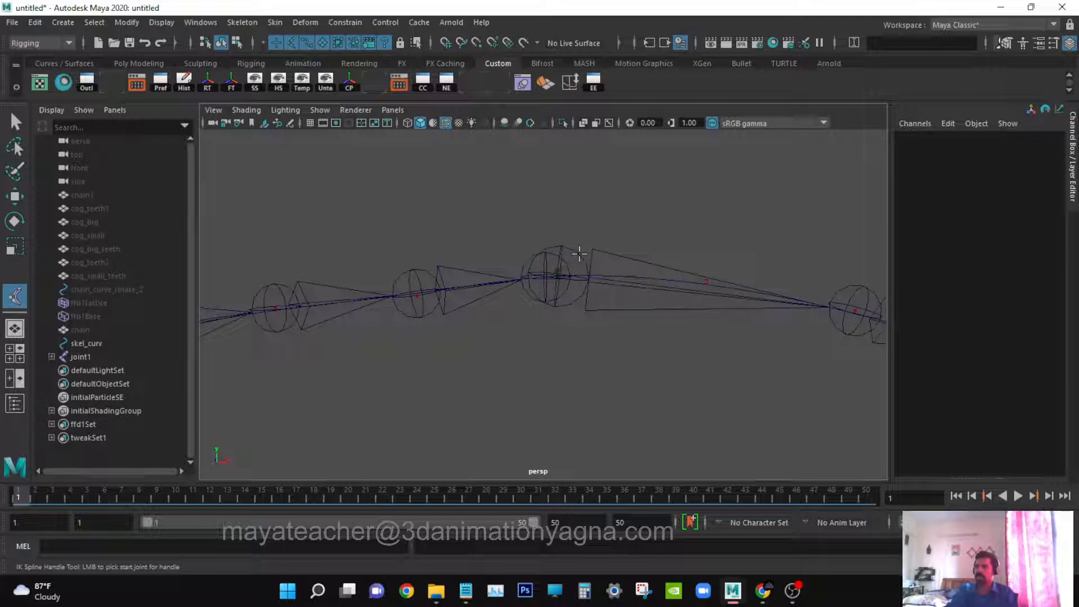
{"action": "scroll", "coordinate": [579, 254], "scroll_direction": "up", "scroll_amount": 5}
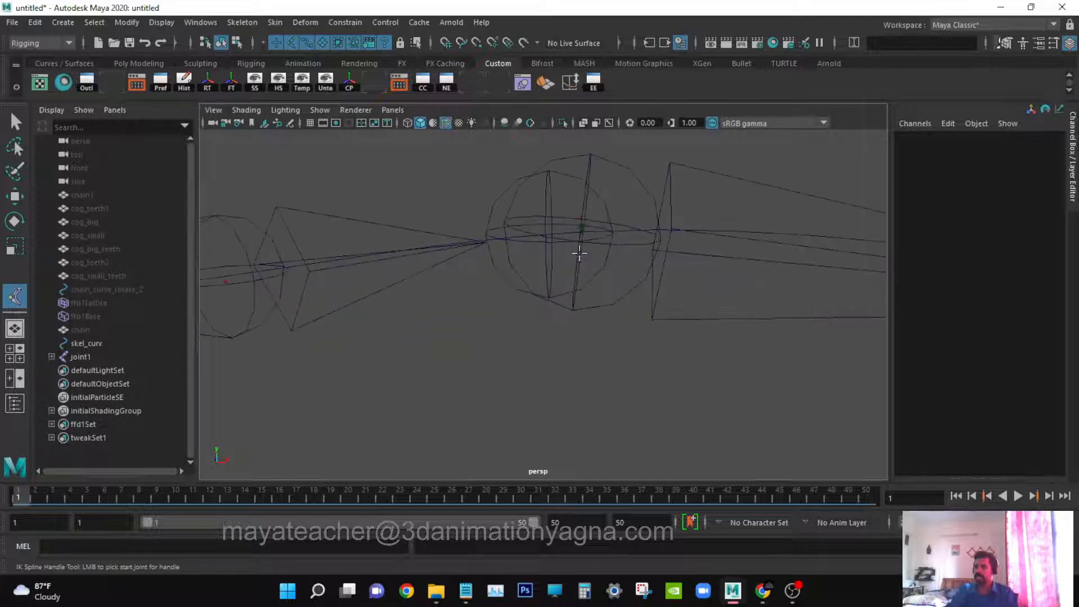
{"action": "middle_click_drag", "start_coordinate": [698, 302], "coordinate": [651, 335], "text": "alt"}
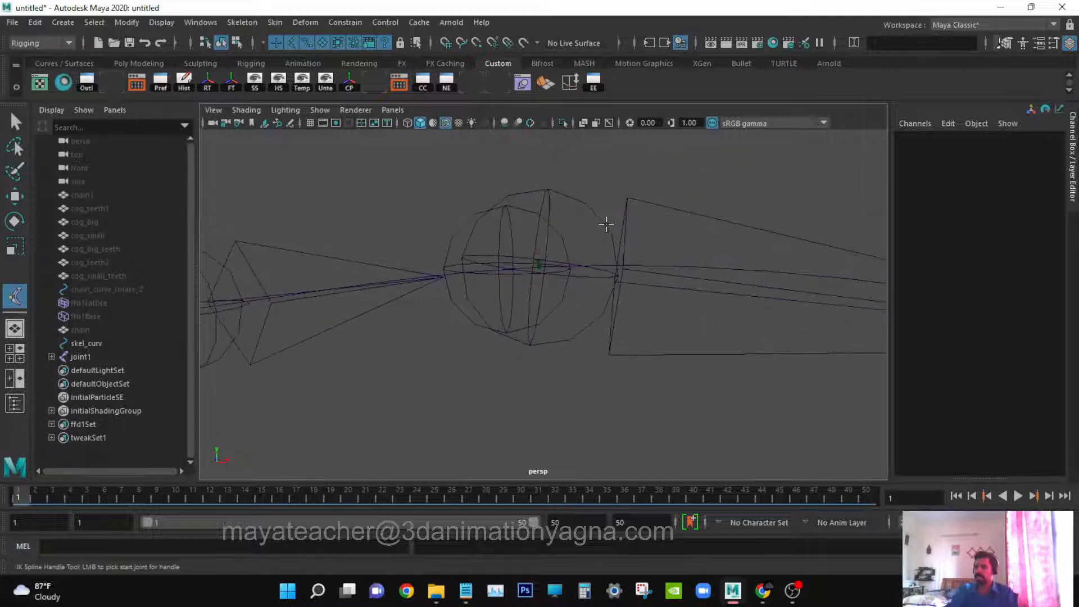
{"action": "left_click", "coordinate": [595, 211]}
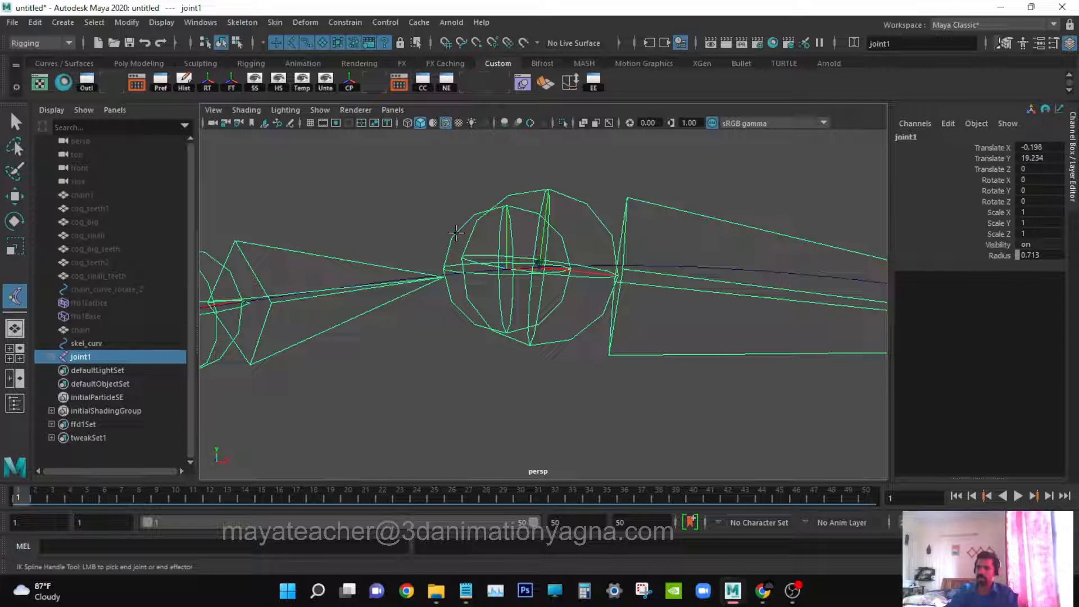
{"action": "left_click", "coordinate": [455, 231]}
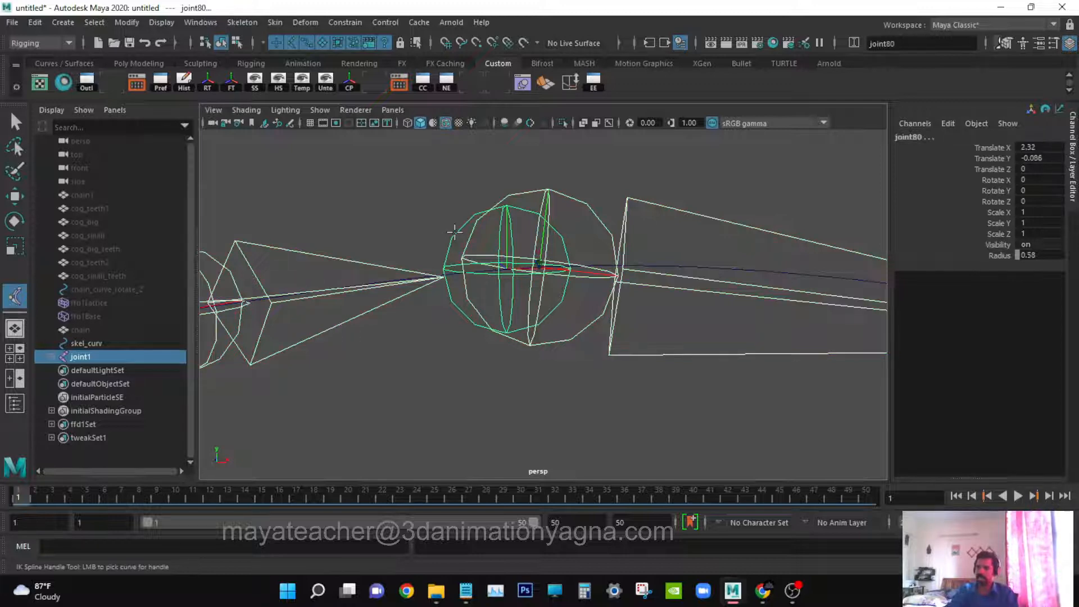
{"action": "scroll", "coordinate": [514, 275], "scroll_direction": "down", "scroll_amount": 2}
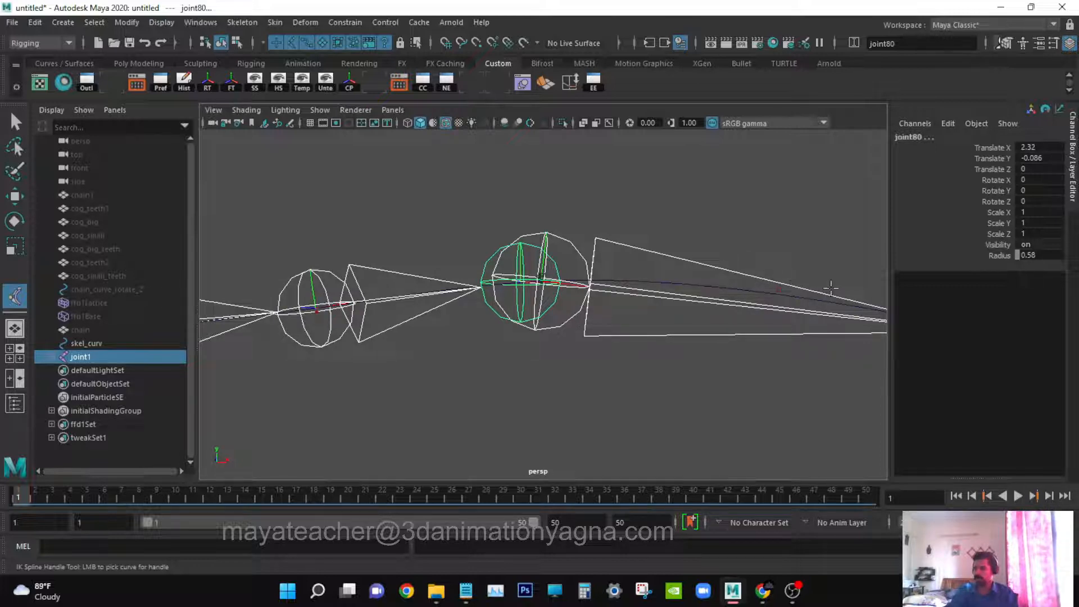
{"action": "scroll", "coordinate": [664, 265], "scroll_direction": "down", "scroll_amount": 8}
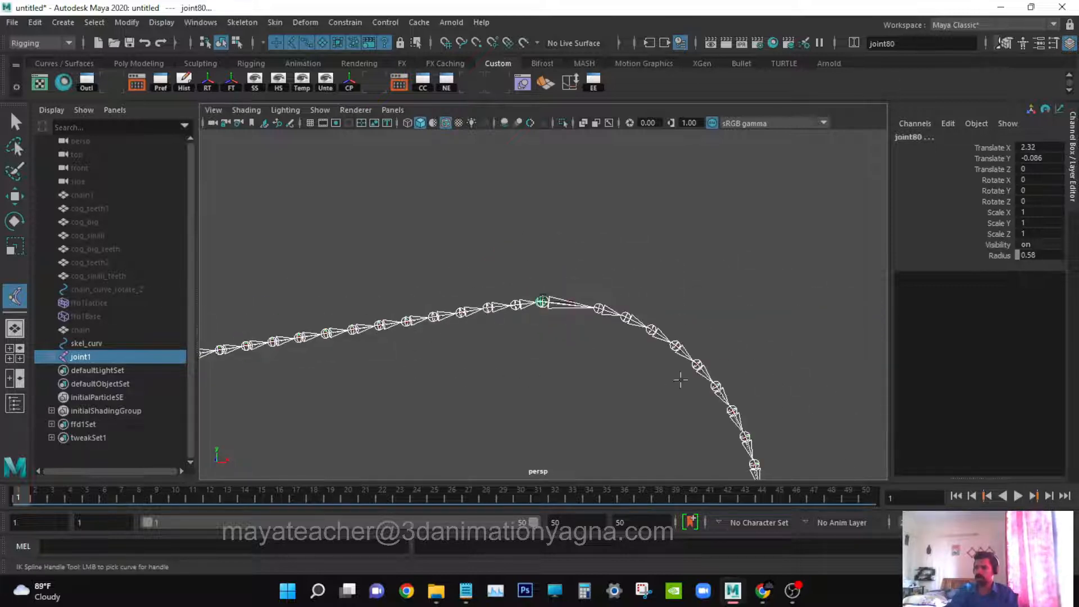
{"action": "scroll", "coordinate": [646, 326], "scroll_direction": "up", "scroll_amount": 10}
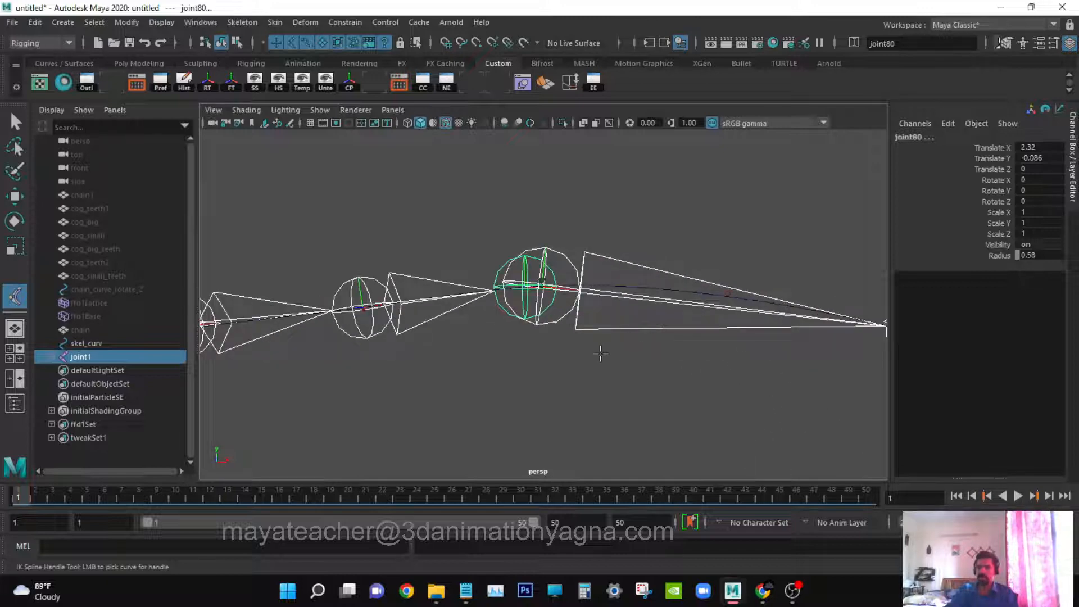
{"action": "middle_click_drag", "start_coordinate": [597, 352], "coordinate": [608, 355], "text": "alt"}
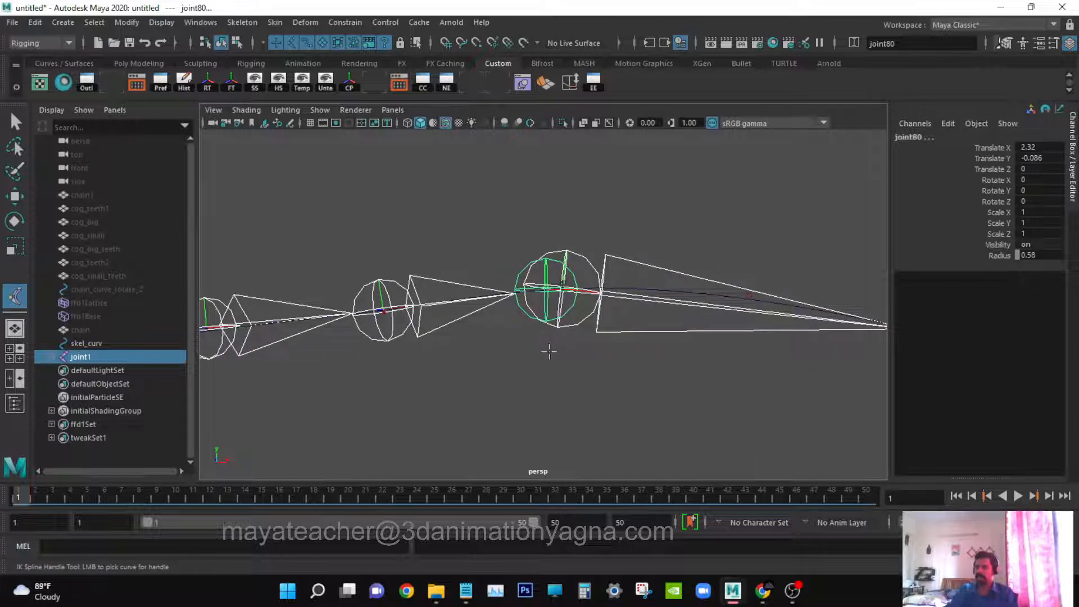
{"action": "key", "text": "q"}
{"action": "left_click", "coordinate": [522, 363]}
- Delete the skel_curv curve from the scene
{"action": "left_click", "coordinate": [113, 290]}
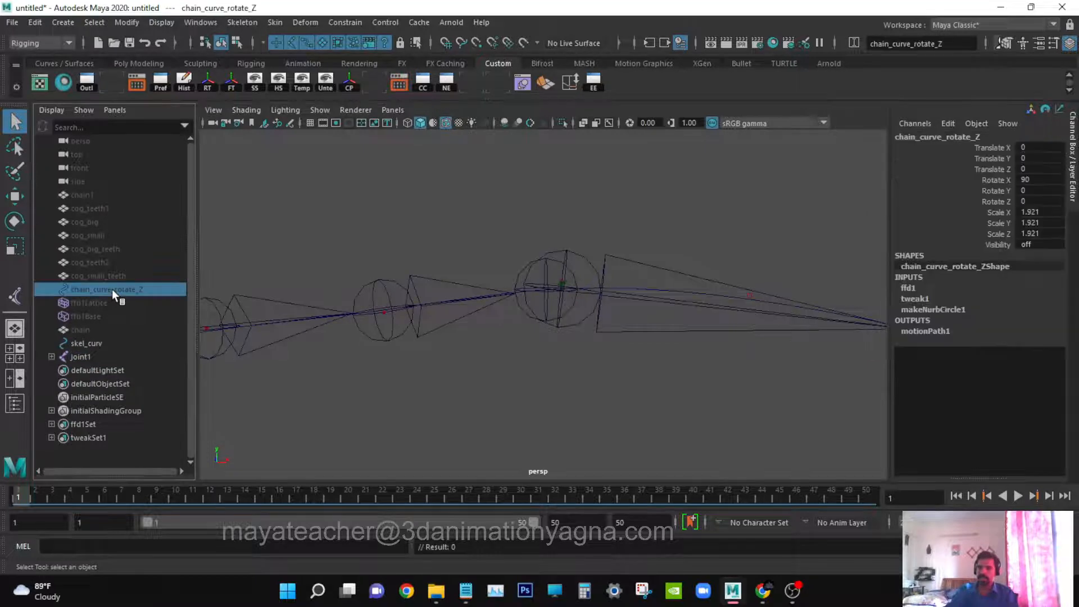
{"action": "left_click", "coordinate": [103, 343]}
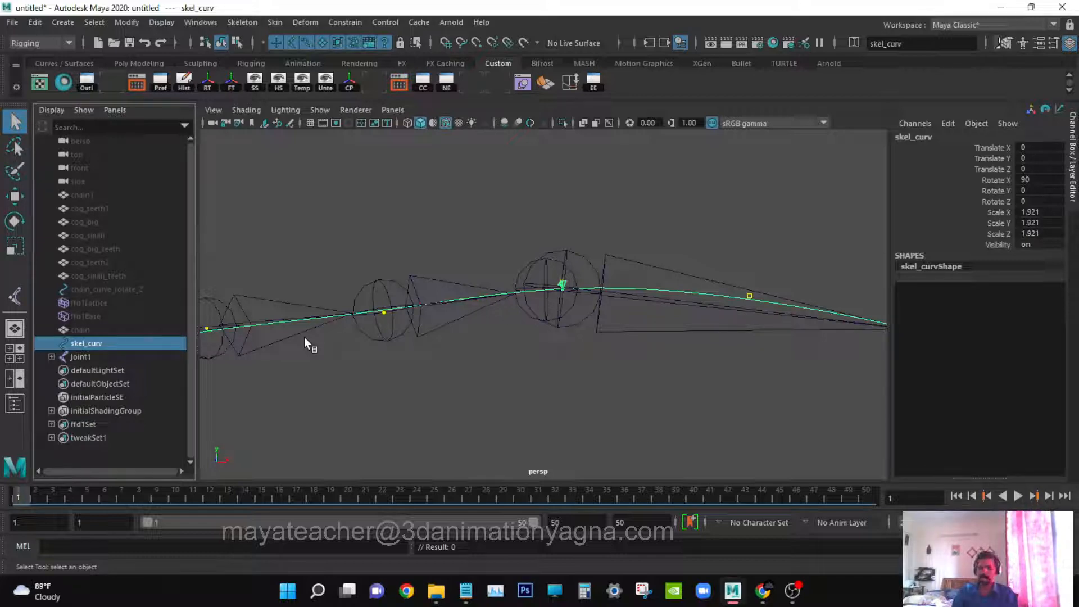
{"action": "key", "text": "Delete"}
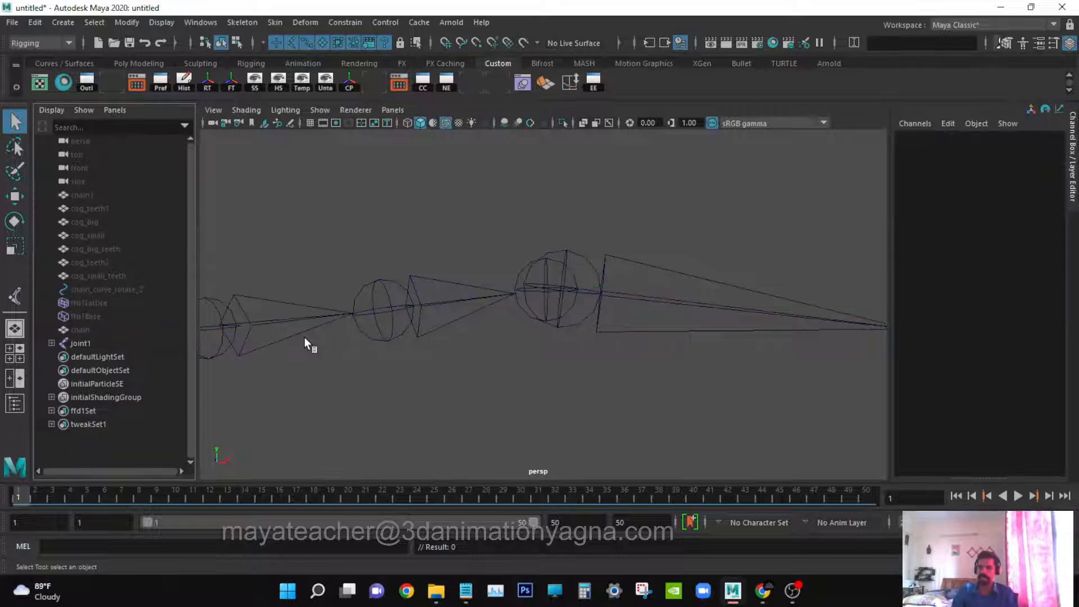
- Unhide the original chain_curve_rotate_Z curve
{"action": "left_click", "coordinate": [103, 289]}
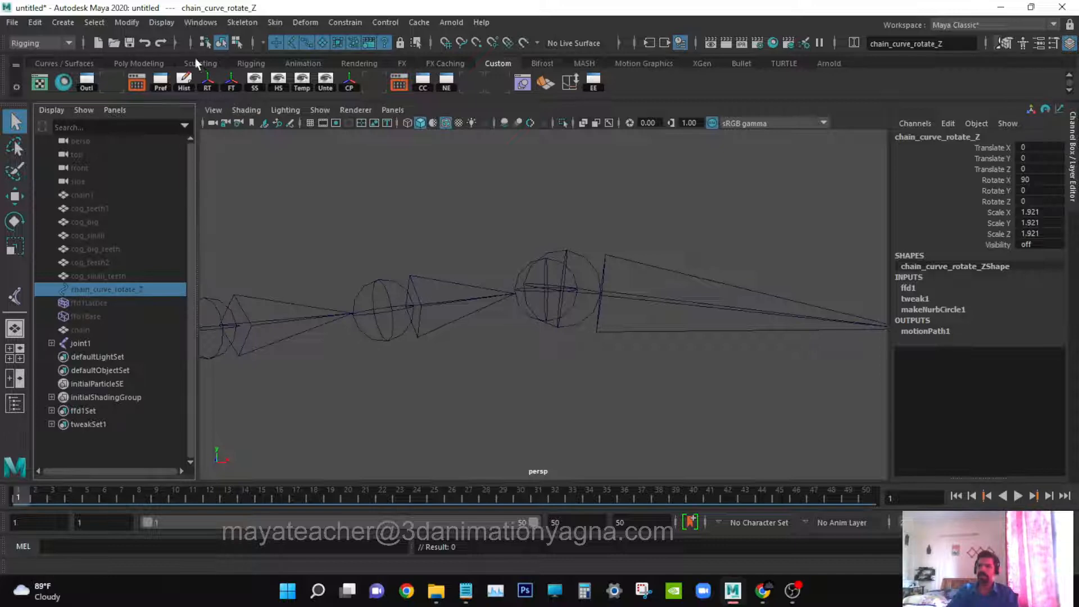
{"action": "left_click", "coordinate": [68, 23]}
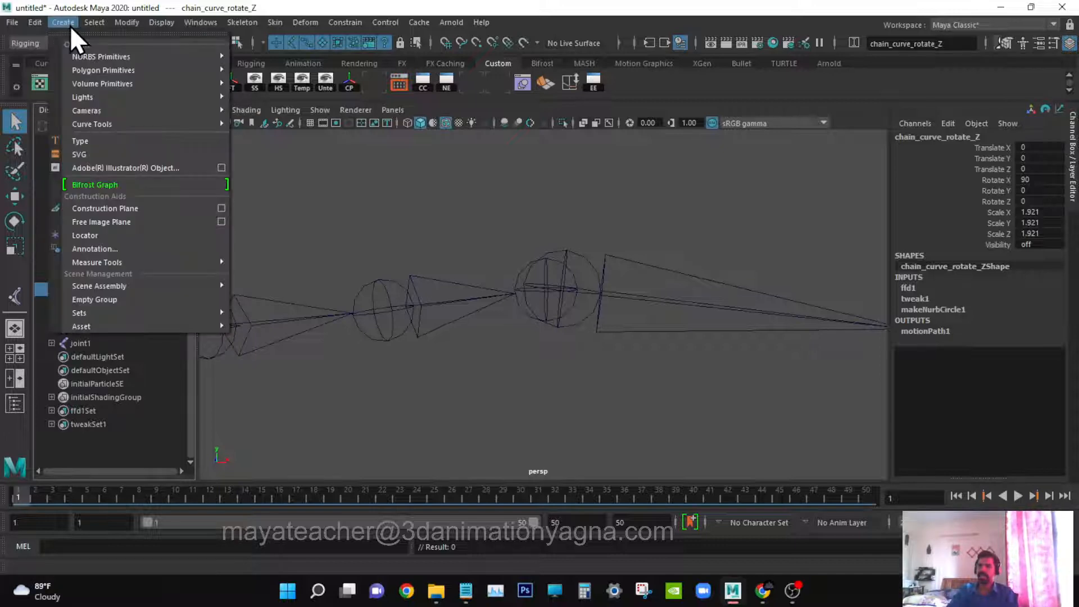
{"action": "left_click", "coordinate": [99, 2]}
{"action": "left_click", "coordinate": [161, 22]}
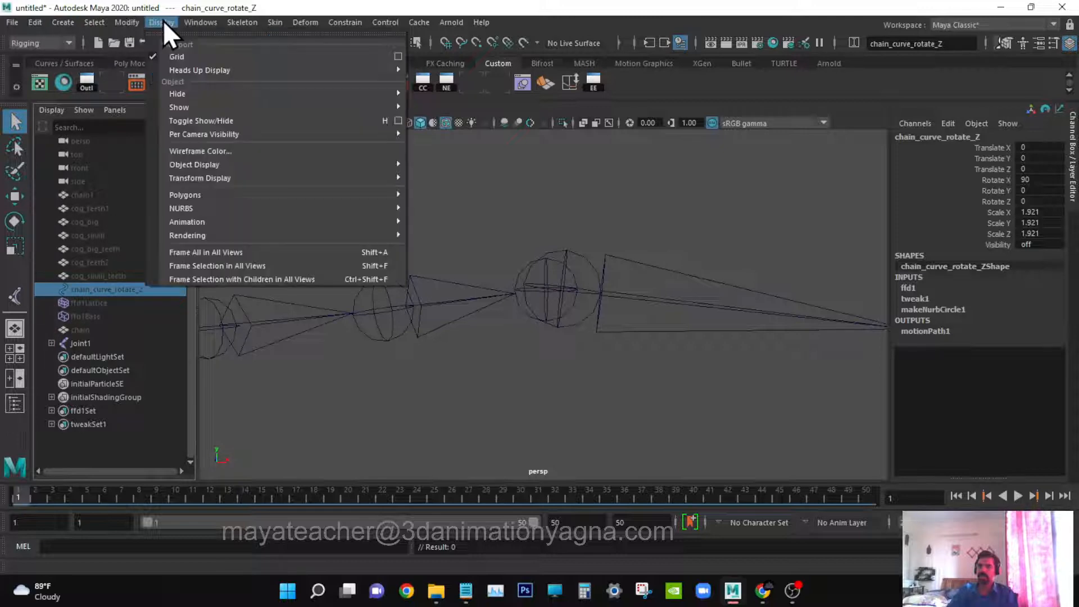
{"action": "mouse_move", "coordinate": [224, 208]}
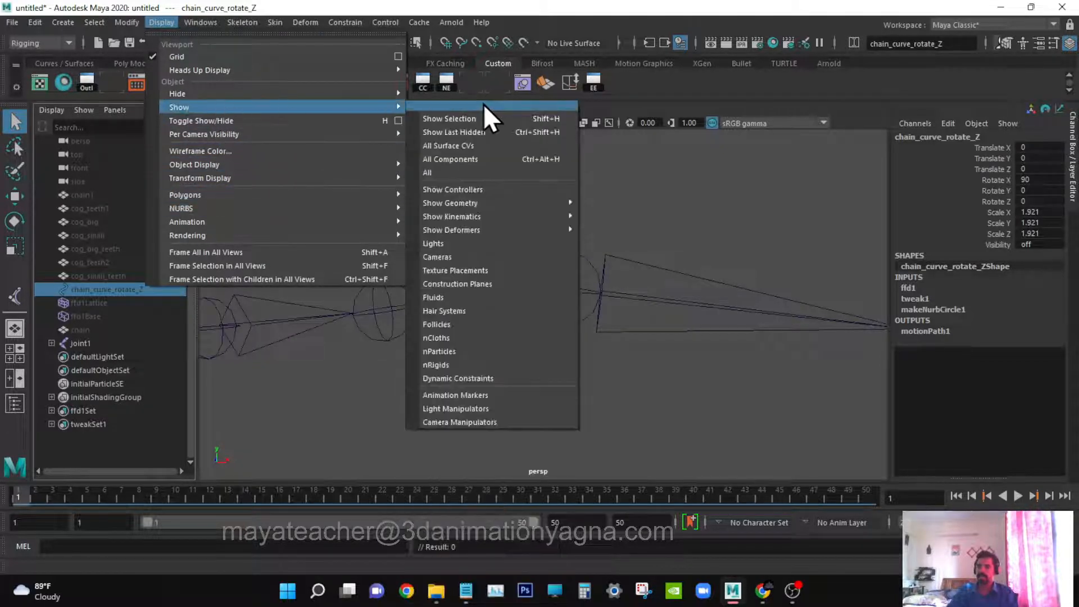
{"action": "left_click", "coordinate": [465, 114]}
- Create an IK spline handle from the chain's first joint to its last joint, using chain_curve_rotate_Z as the driving curve
{"action": "middle_click_drag", "start_coordinate": [530, 296], "coordinate": [559, 291], "text": "alt"}
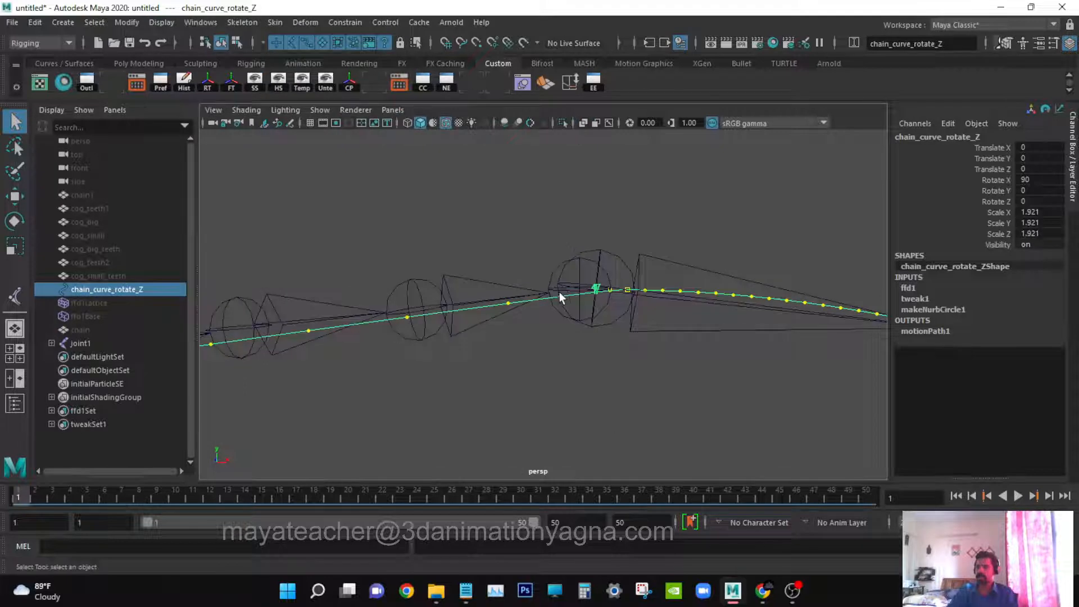
{"action": "right_click_drag", "start_coordinate": [558, 292], "coordinate": [631, 328], "text": "alt"}
{"action": "middle_click_drag", "start_coordinate": [724, 341], "coordinate": [615, 343], "text": "alt"}
{"action": "left_click_drag", "start_coordinate": [617, 344], "coordinate": [721, 340], "text": "alt"}
{"action": "middle_click_drag", "start_coordinate": [719, 338], "coordinate": [556, 379], "text": "alt"}
{"action": "scroll", "coordinate": [551, 355], "scroll_direction": "up", "scroll_amount": 4}
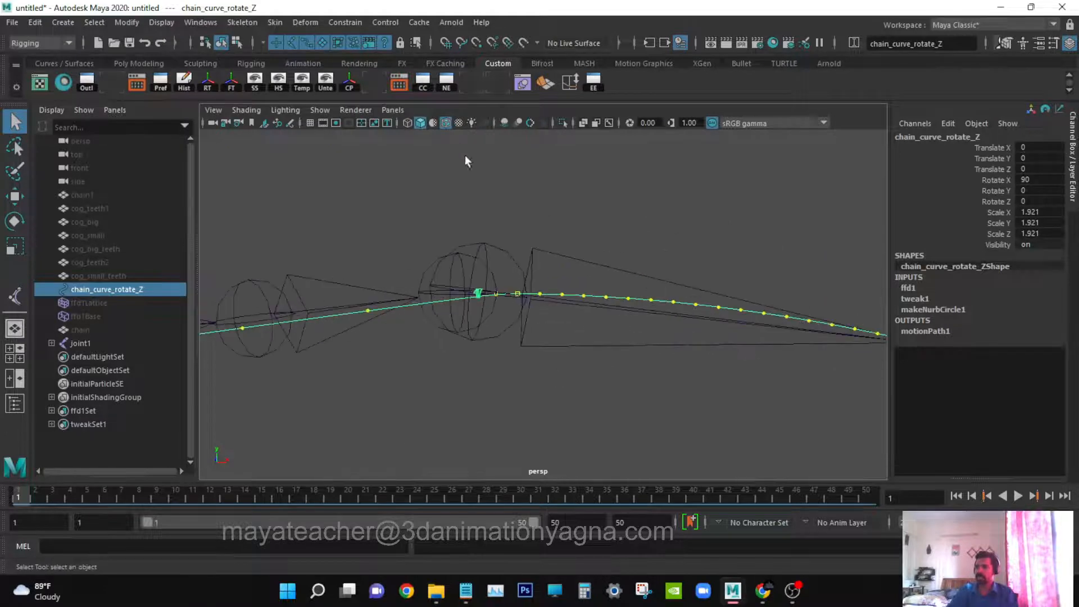
{"action": "left_click", "coordinate": [356, 166]}
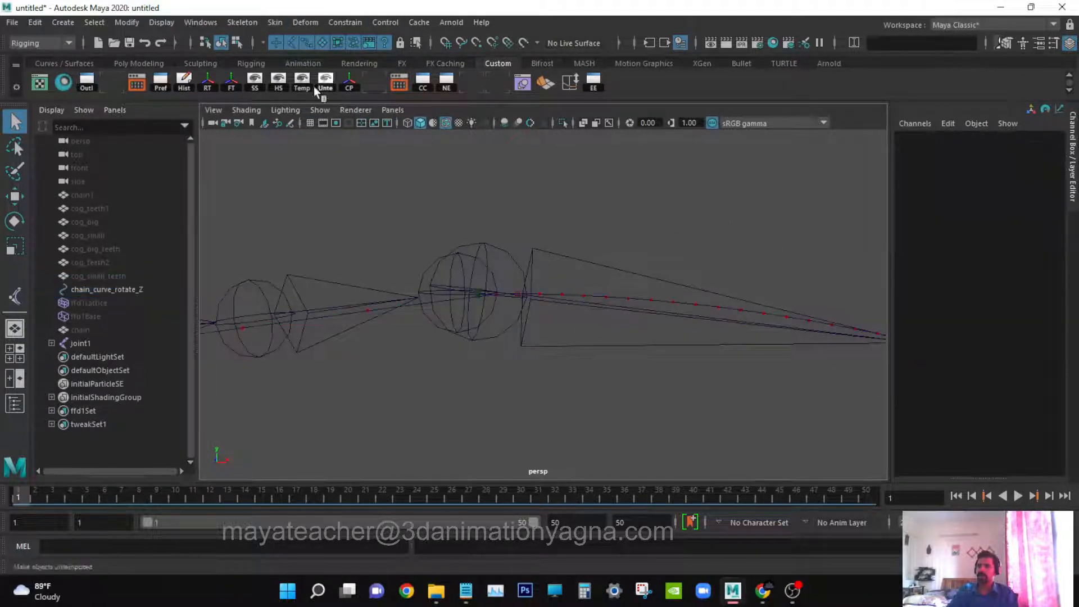
{"action": "left_click", "coordinate": [245, 24]}
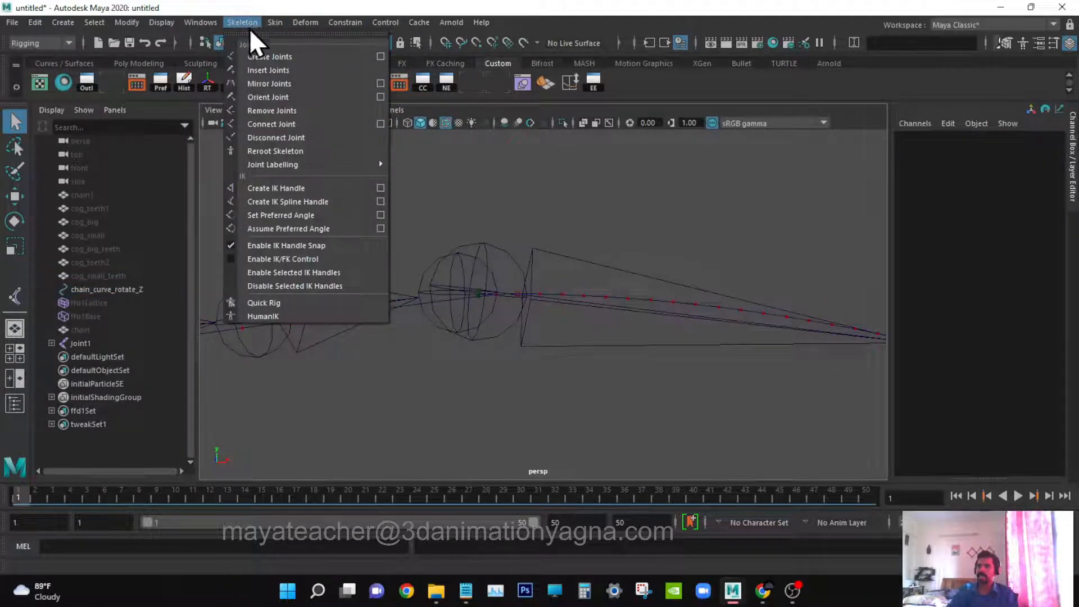
{"action": "left_click", "coordinate": [298, 203]}
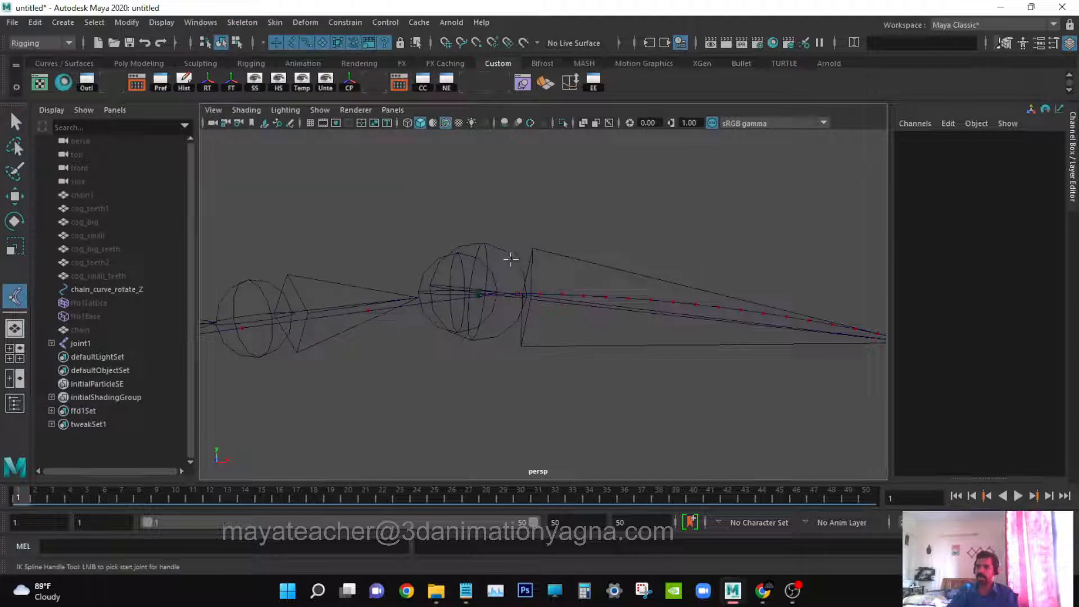
{"action": "left_click", "coordinate": [507, 253]}
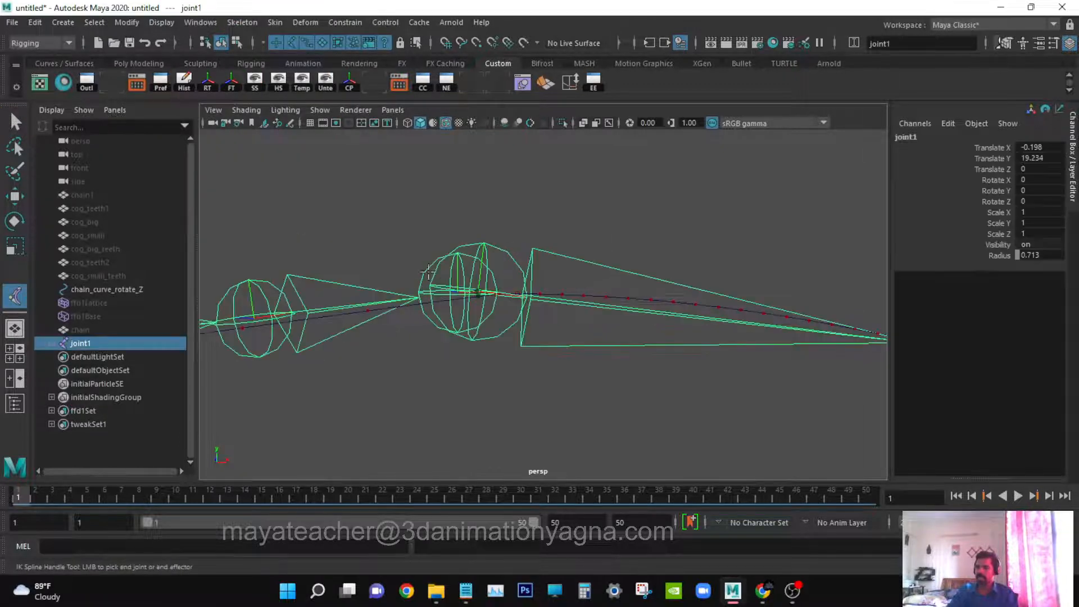
{"action": "left_click", "coordinate": [425, 271]}
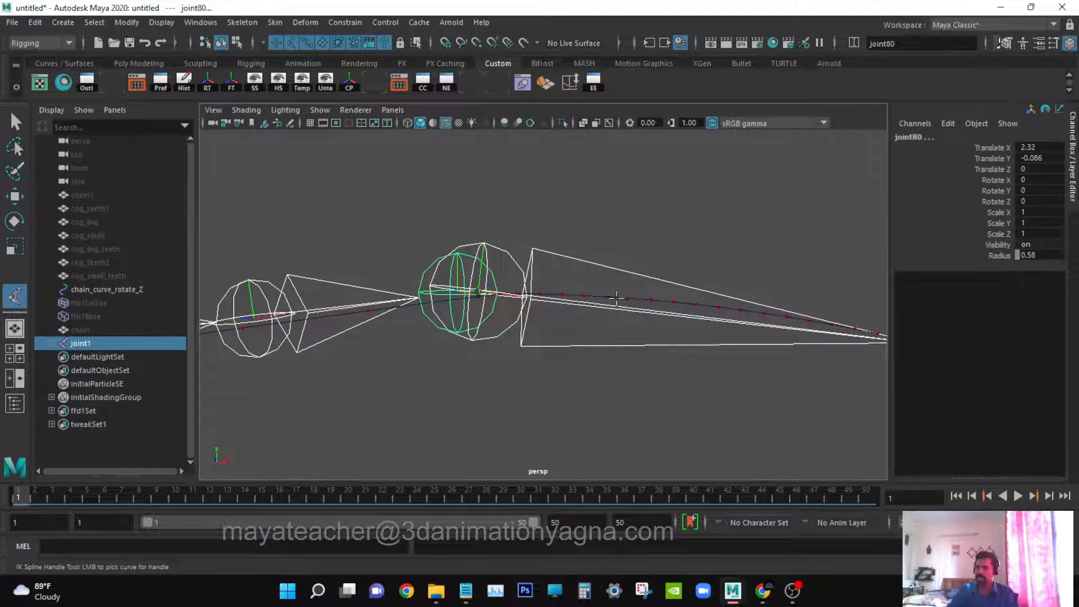
{"action": "left_click", "coordinate": [617, 296]}
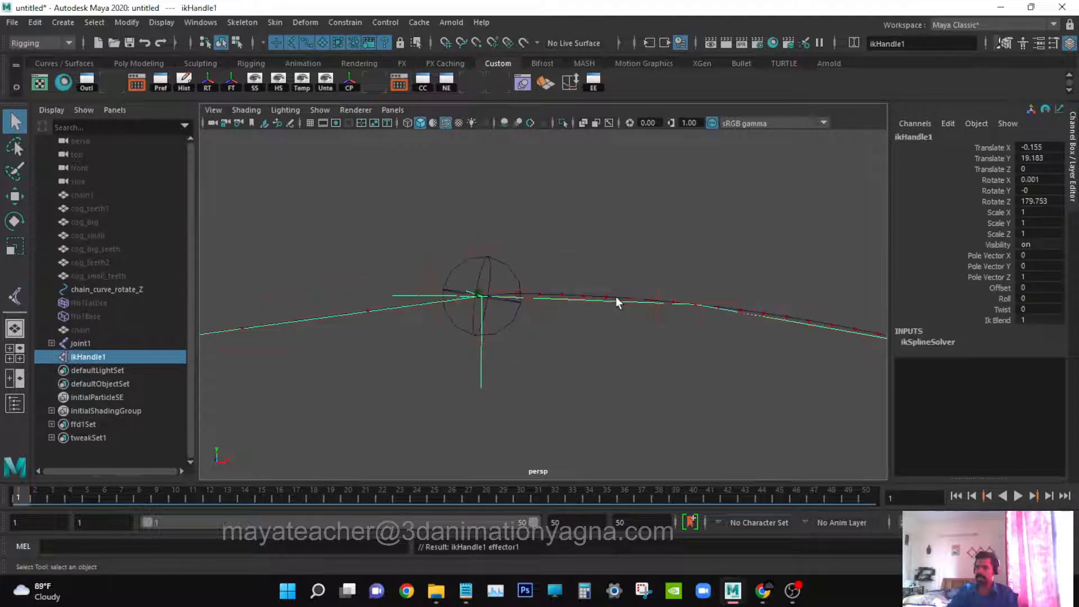
{"action": "scroll", "coordinate": [616, 297], "scroll_direction": "down", "scroll_amount": 3}
{"action": "scroll", "coordinate": [616, 298], "scroll_direction": "up", "scroll_amount": 3}
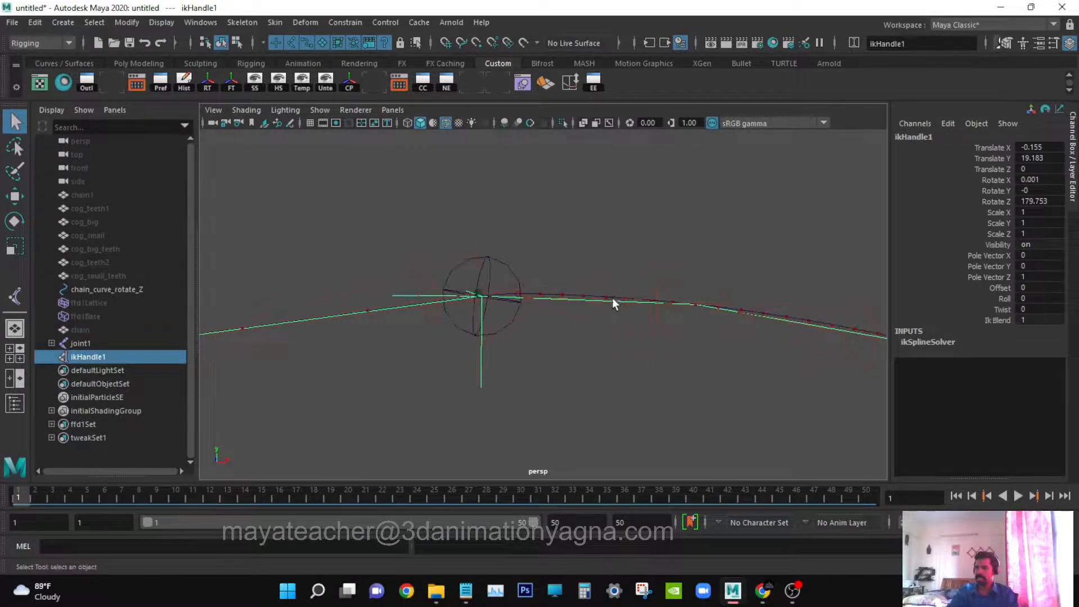
- Examine the looped joint chain and its IK spline handle along the driving curve, selecting joint1 to check the bones
{"action": "scroll", "coordinate": [611, 298], "scroll_direction": "up", "scroll_amount": 2}
{"action": "scroll", "coordinate": [612, 297], "scroll_direction": "down", "scroll_amount": 8}
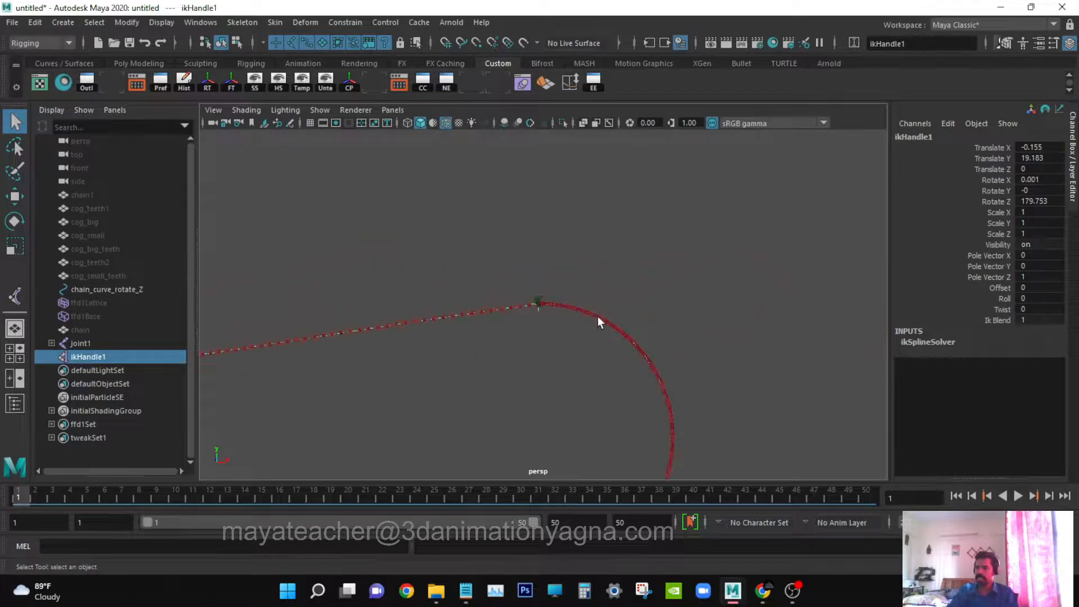
{"action": "scroll", "coordinate": [674, 258], "scroll_direction": "down", "scroll_amount": 5}
{"action": "scroll", "coordinate": [669, 289], "scroll_direction": "up", "scroll_amount": 3}
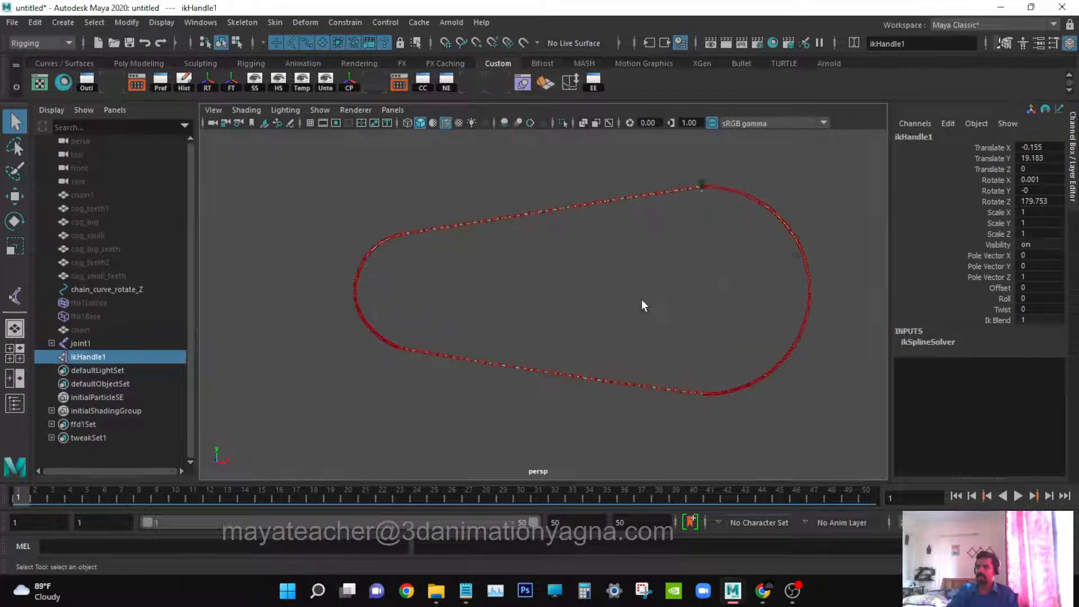
{"action": "key", "text": "space"}
{"action": "left_click", "coordinate": [644, 298]}
{"action": "left_click_drag", "start_coordinate": [645, 298], "coordinate": [689, 291], "text": "alt"}
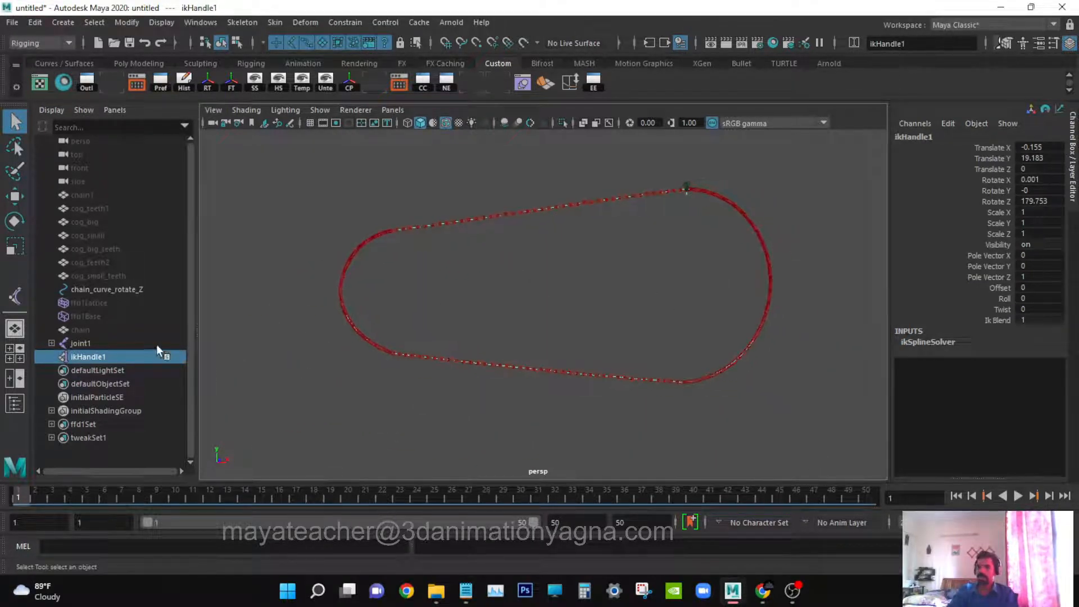
{"action": "left_click", "coordinate": [113, 343]}
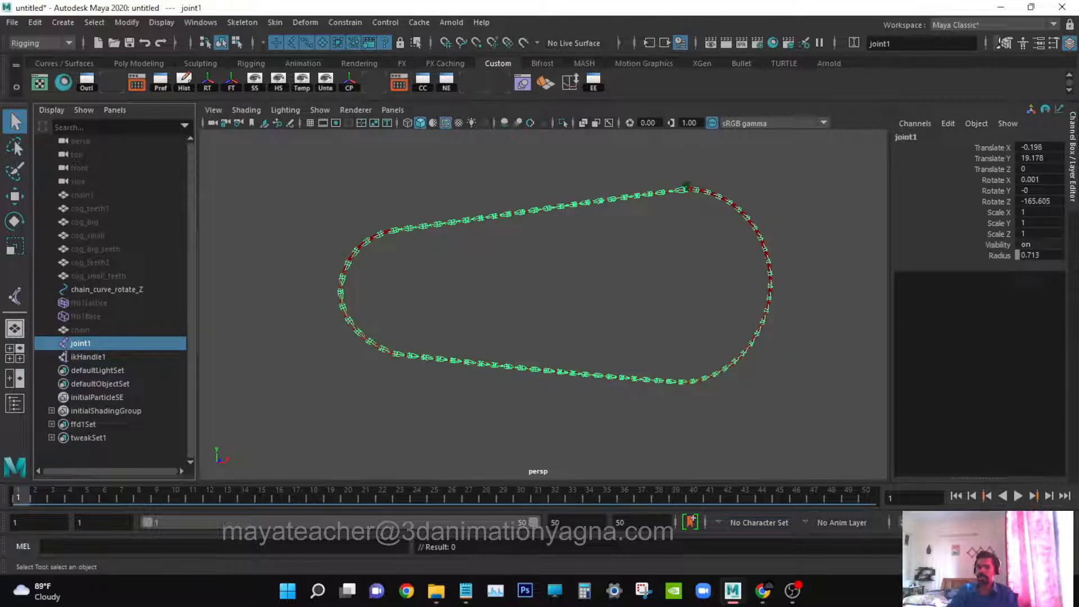
{"action": "left_click_drag", "start_coordinate": [471, 347], "coordinate": [595, 361], "text": "alt"}
{"action": "middle_click_drag", "start_coordinate": [592, 356], "coordinate": [652, 299], "text": "alt"}
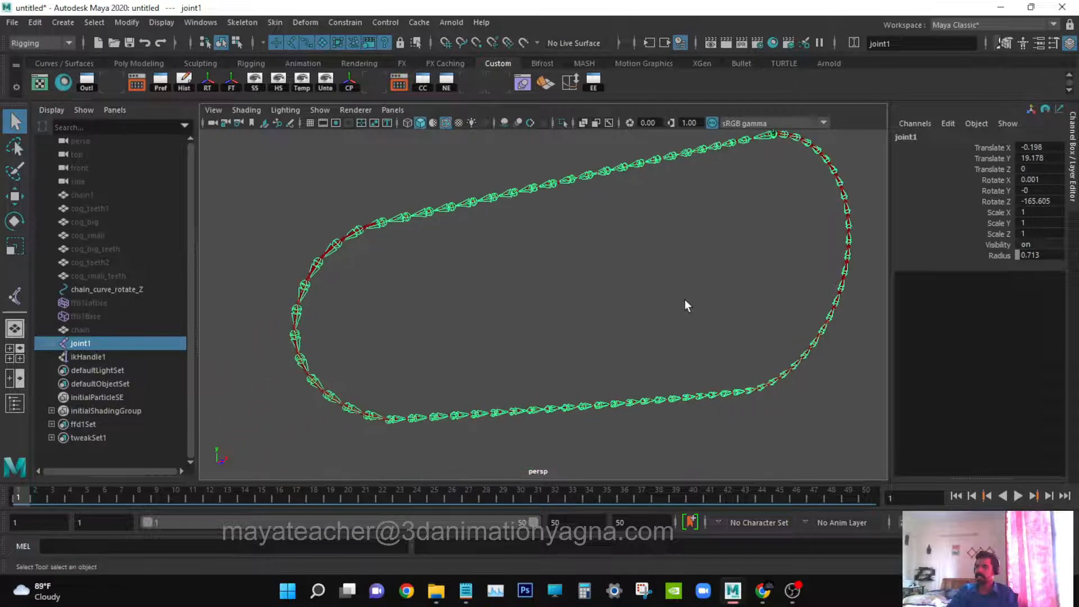
{"action": "mouse_move", "coordinate": [626, 340]}
{"action": "right_mouse_down", "text": "alt"}
{"action": "mouse_move", "coordinate": [653, 340]}
{"action": "mouse_move", "coordinate": [627, 333]}
{"action": "right_mouse_up", "text": "alt"}
{"action": "middle_click_drag", "start_coordinate": [627, 333], "coordinate": [600, 354], "text": "alt"}
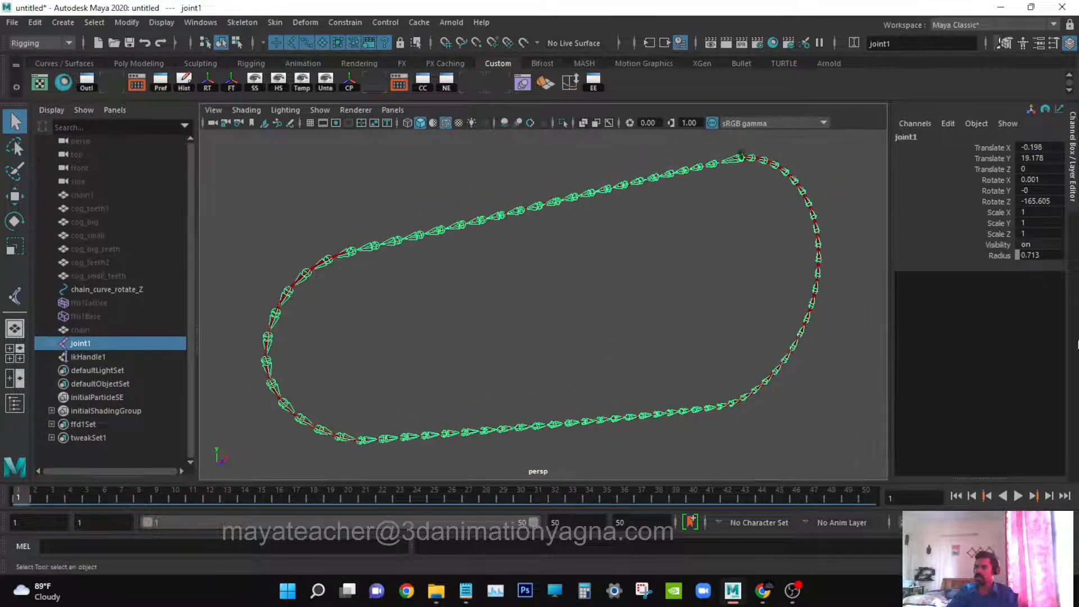
- Test sliding the joint chain along the curve by changing ikHandle1's Offset to 24.6
{"action": "left_click", "coordinate": [91, 357]}
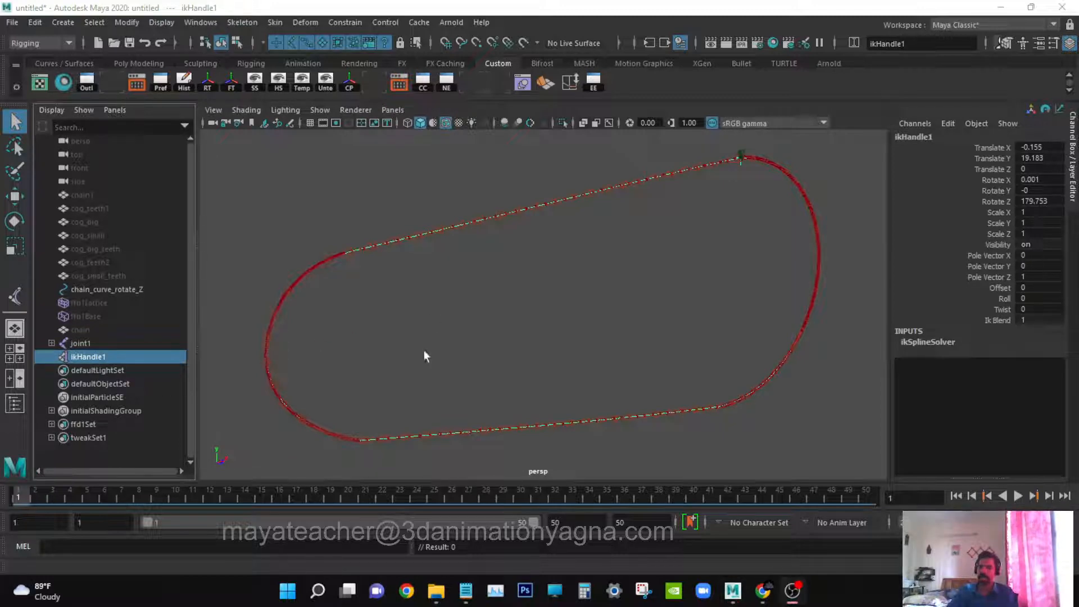
{"action": "left_click_drag", "start_coordinate": [434, 350], "coordinate": [431, 350], "text": "alt"}
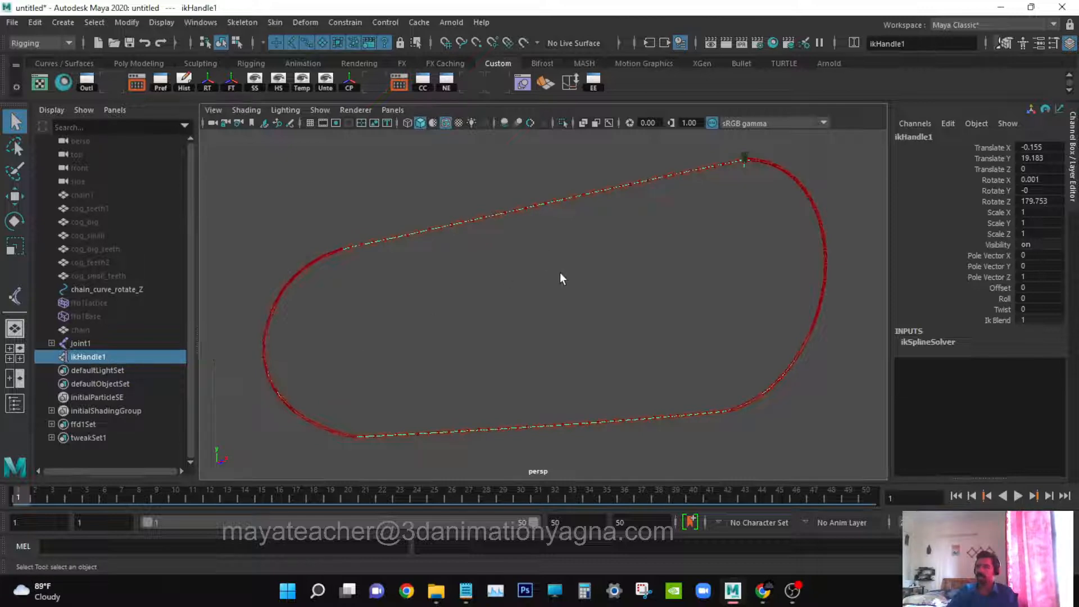
{"action": "left_click_drag", "start_coordinate": [560, 272], "coordinate": [558, 280], "text": "alt"}
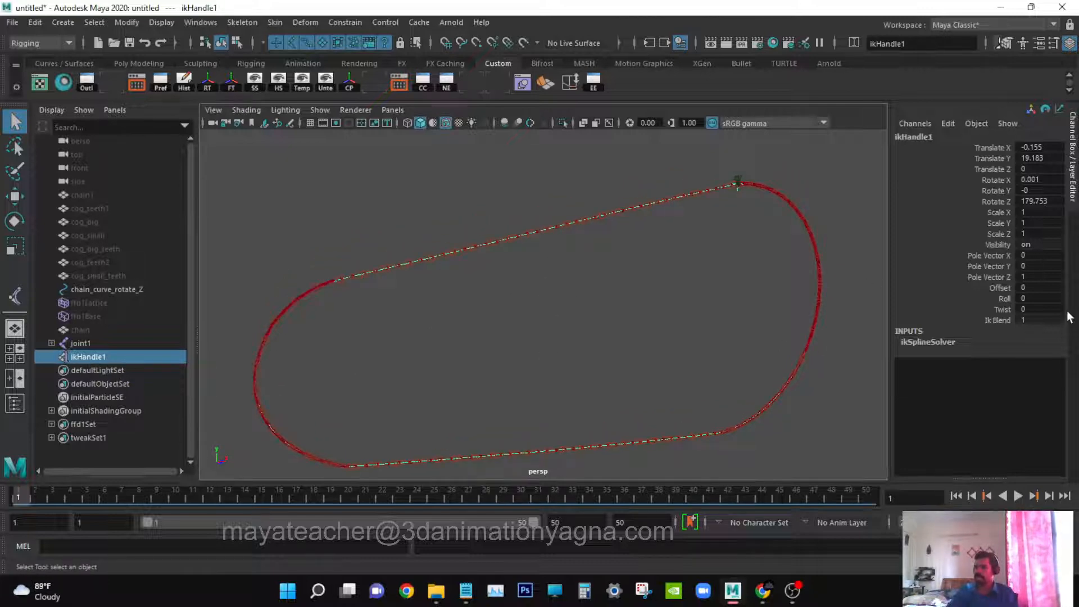
{"action": "left_click", "coordinate": [1000, 287]}
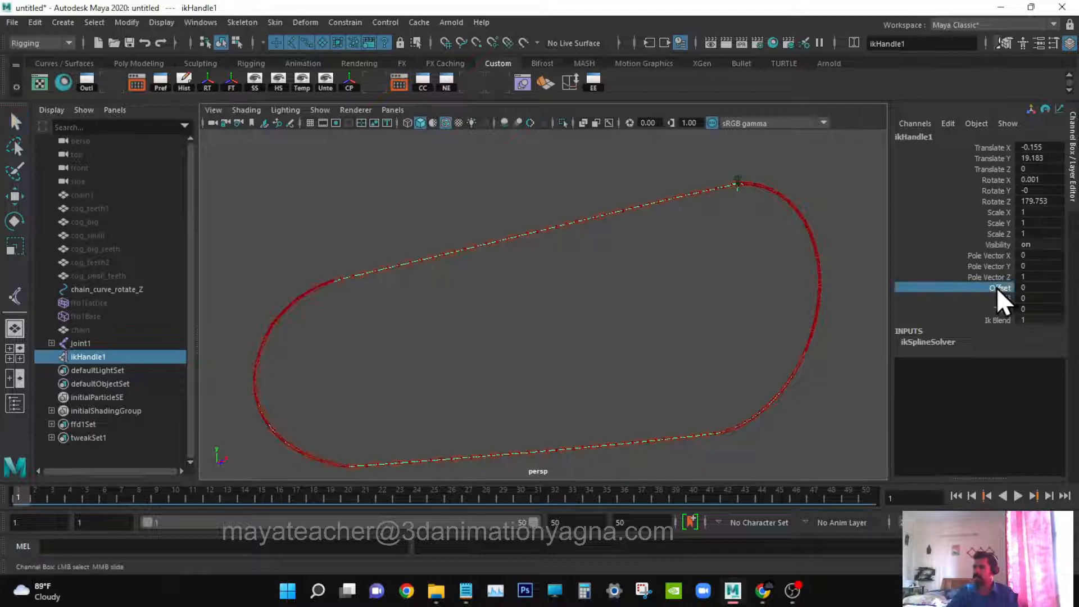
{"action": "scroll", "coordinate": [661, 318], "scroll_direction": "up", "scroll_amount": 5}
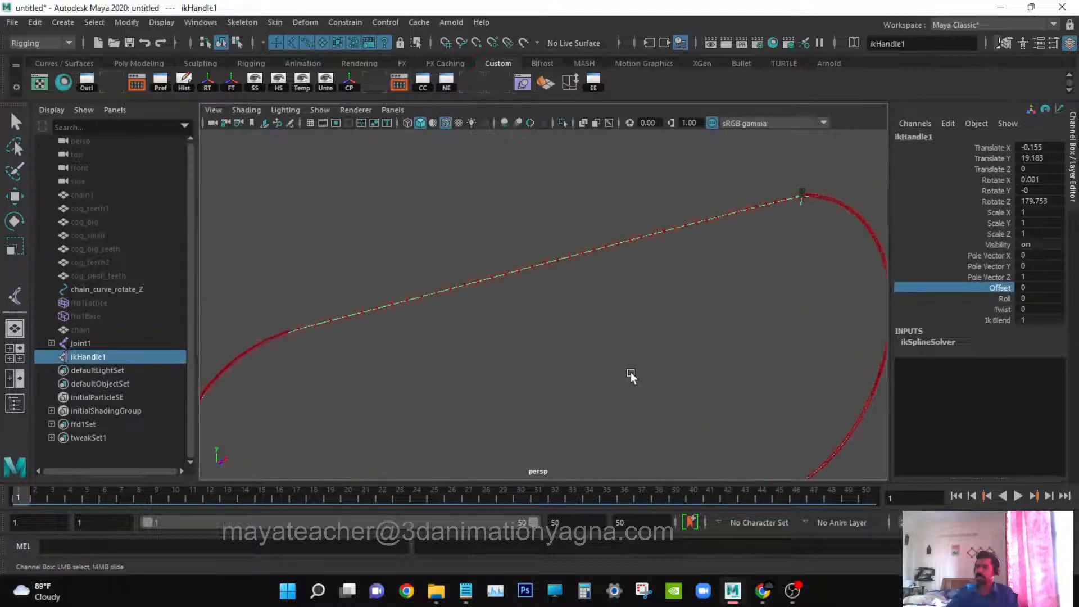
{"action": "scroll", "coordinate": [571, 372], "scroll_direction": "up", "scroll_amount": 2}
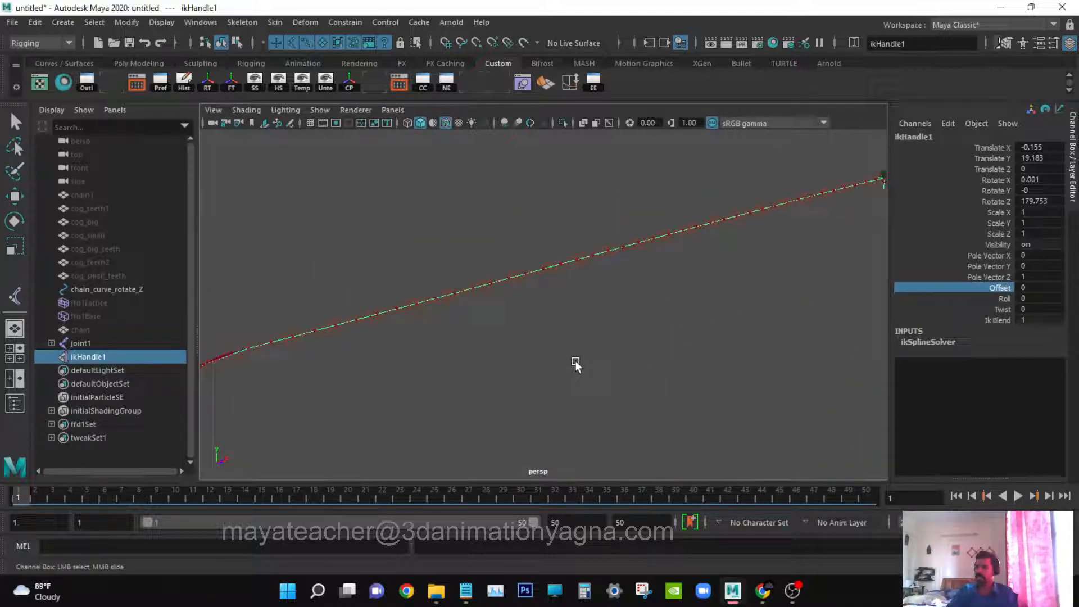
{"action": "middle_click_drag", "start_coordinate": [583, 361], "coordinate": [668, 357]}
{"action": "scroll", "coordinate": [687, 390], "scroll_direction": "up", "scroll_amount": 3}
{"action": "scroll", "coordinate": [644, 393], "scroll_direction": "down", "scroll_amount": 8}
{"action": "middle_click_drag", "start_coordinate": [699, 408], "coordinate": [606, 413], "text": "alt"}
{"action": "scroll", "coordinate": [617, 398], "scroll_direction": "down", "scroll_amount": 4}
{"action": "middle_click_drag", "start_coordinate": [561, 473], "coordinate": [622, 444], "text": "alt"}
{"action": "left_click_drag", "start_coordinate": [622, 447], "coordinate": [612, 399], "text": "alt"}
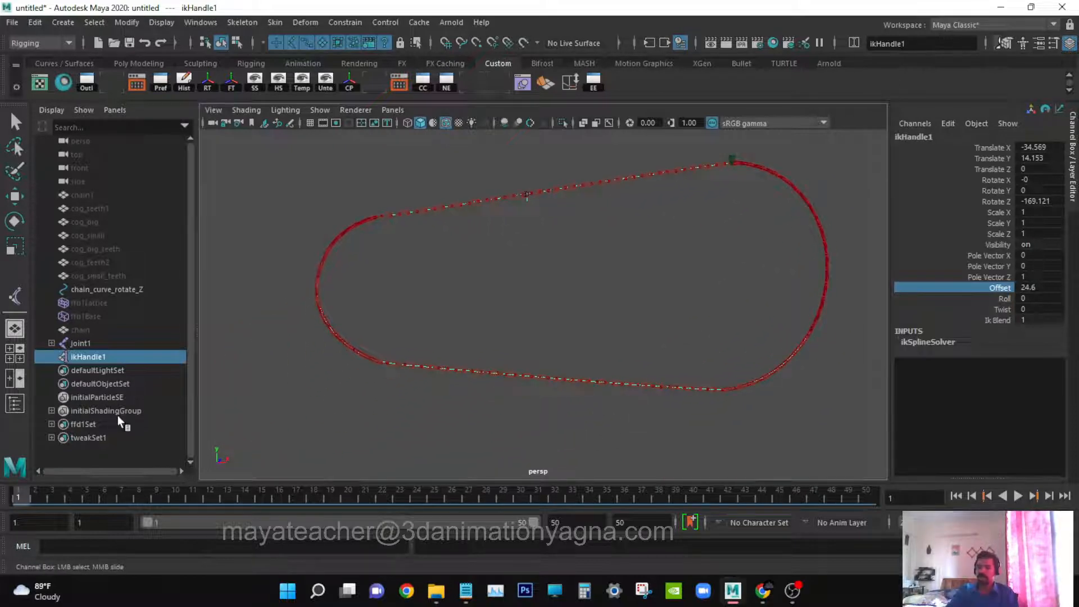
- Reset ikHandle1's Offset to 0
{"action": "double_click", "coordinate": [1040, 287]}
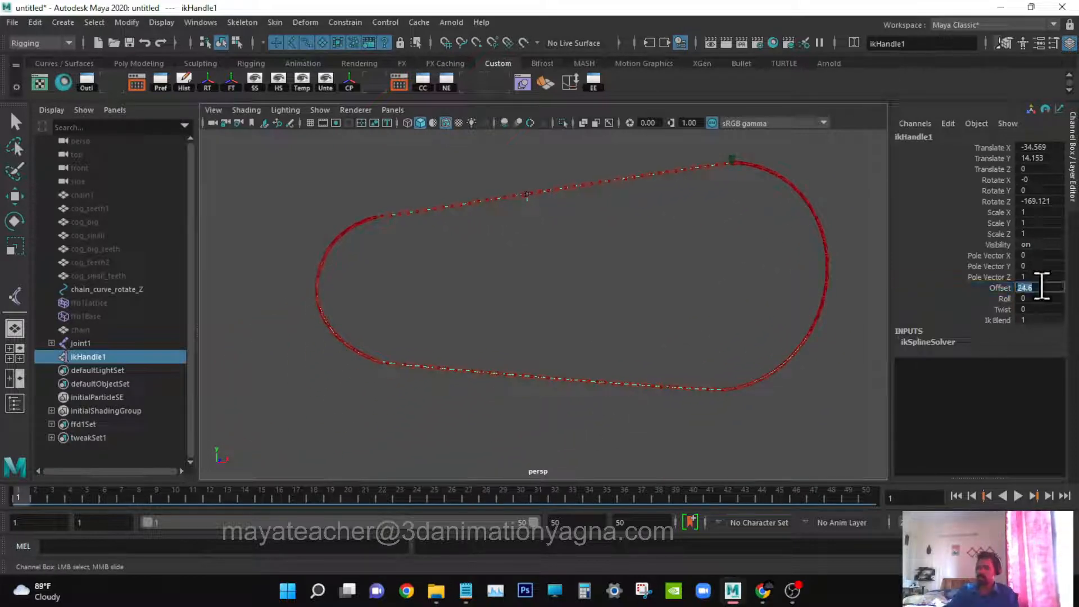
{"action": "type", "text": "0"}
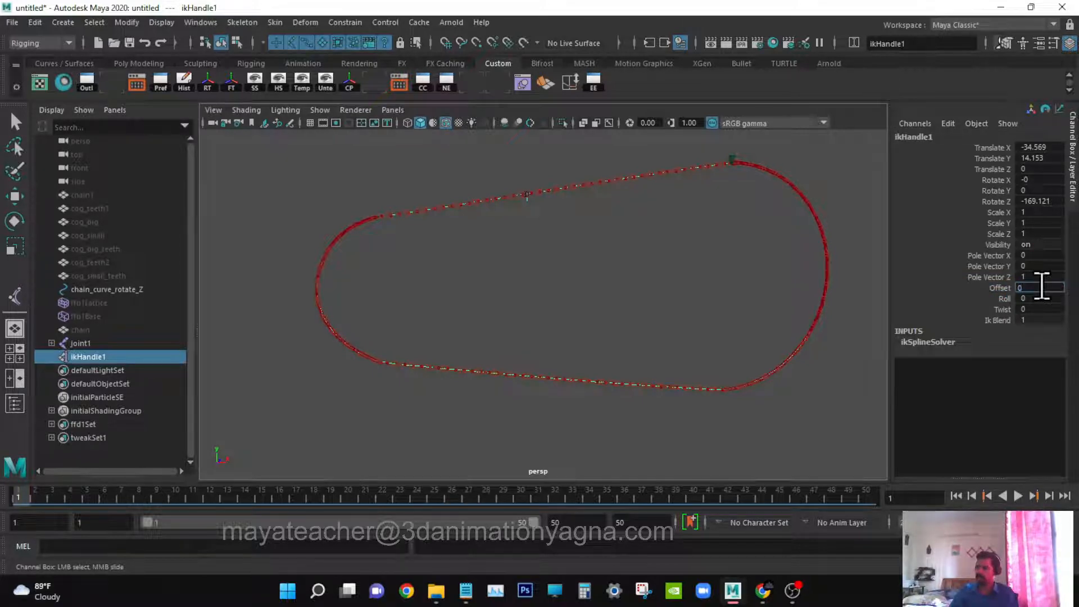
{"action": "key", "text": "Return"}
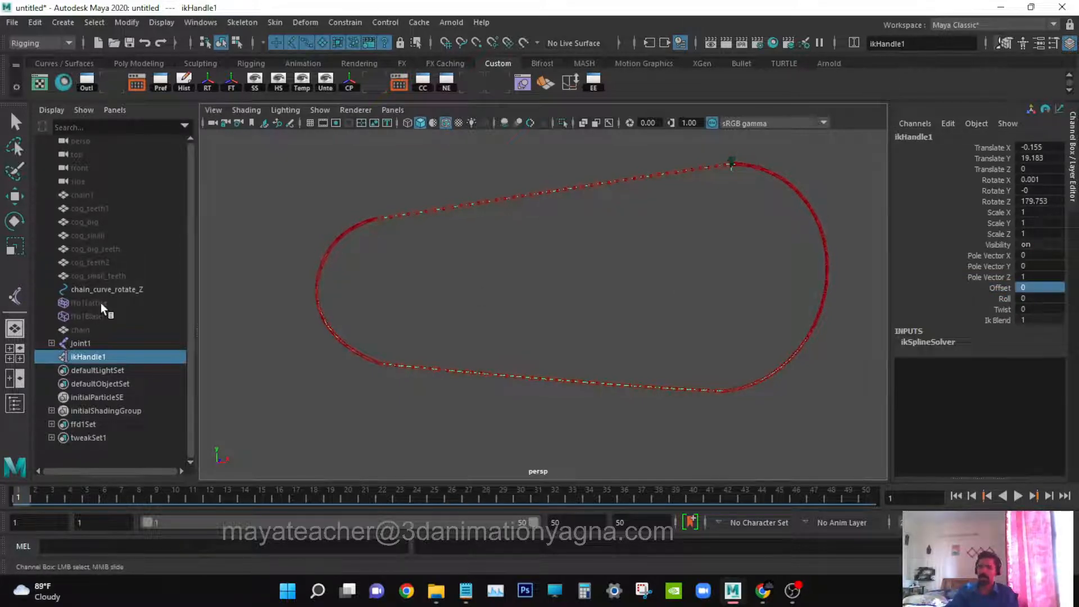
{"action": "left_click", "coordinate": [125, 290]}
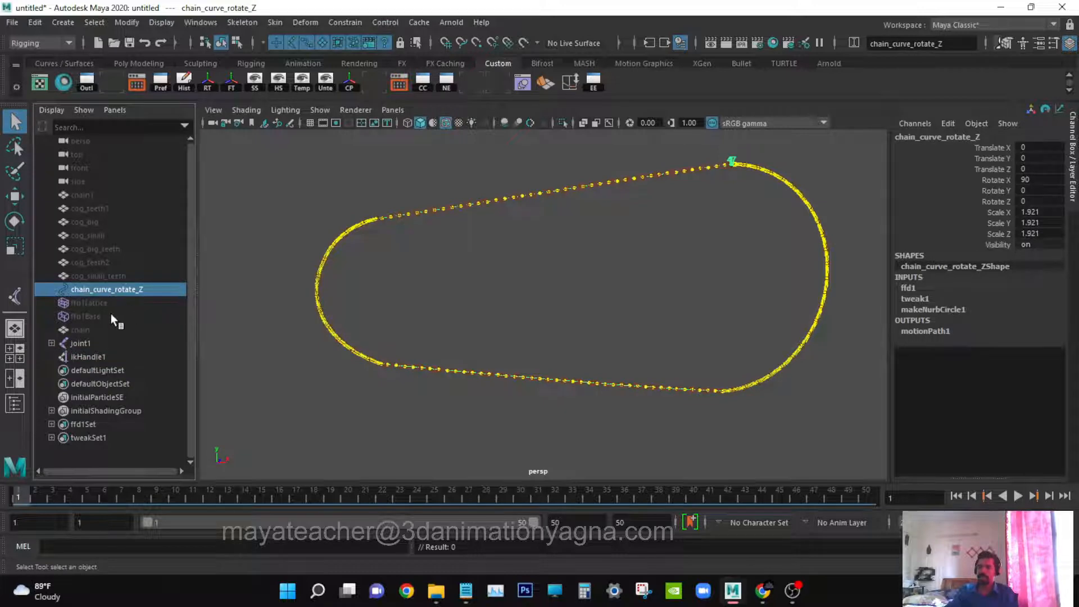
{"action": "left_click", "coordinate": [92, 343]}
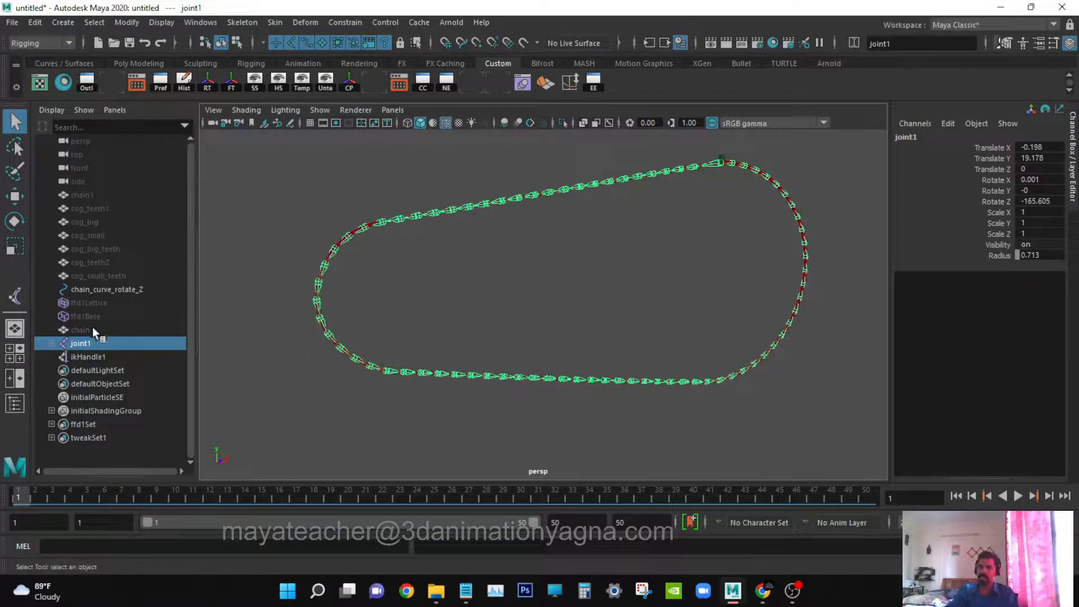
{"action": "left_click", "coordinate": [110, 316]}
{"action": "left_click", "coordinate": [127, 275]}
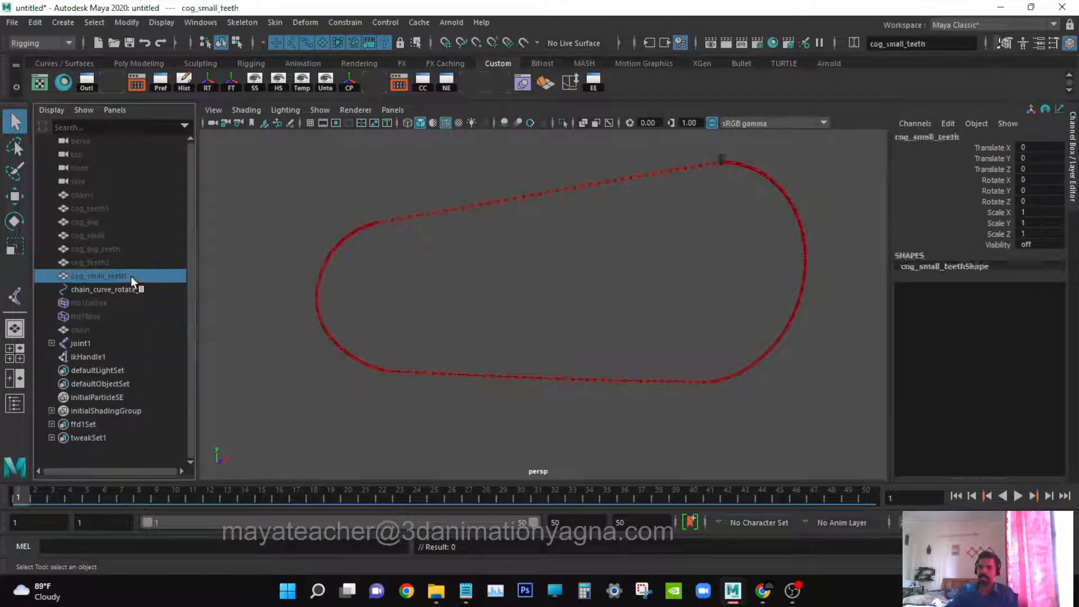
{"action": "left_click", "coordinate": [135, 264]}
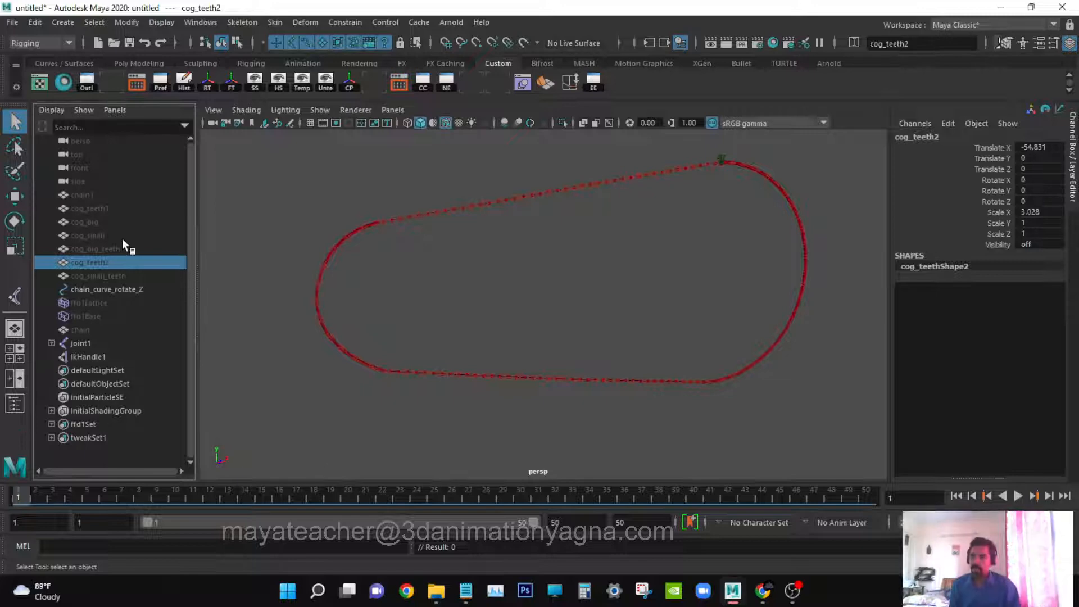
- Unhide cog_small_teeth, cog_teeth2, cog_big_teeth, cog_small, cog_big, cog_teeth1 and chain1
{"action": "left_click", "coordinate": [125, 276]}
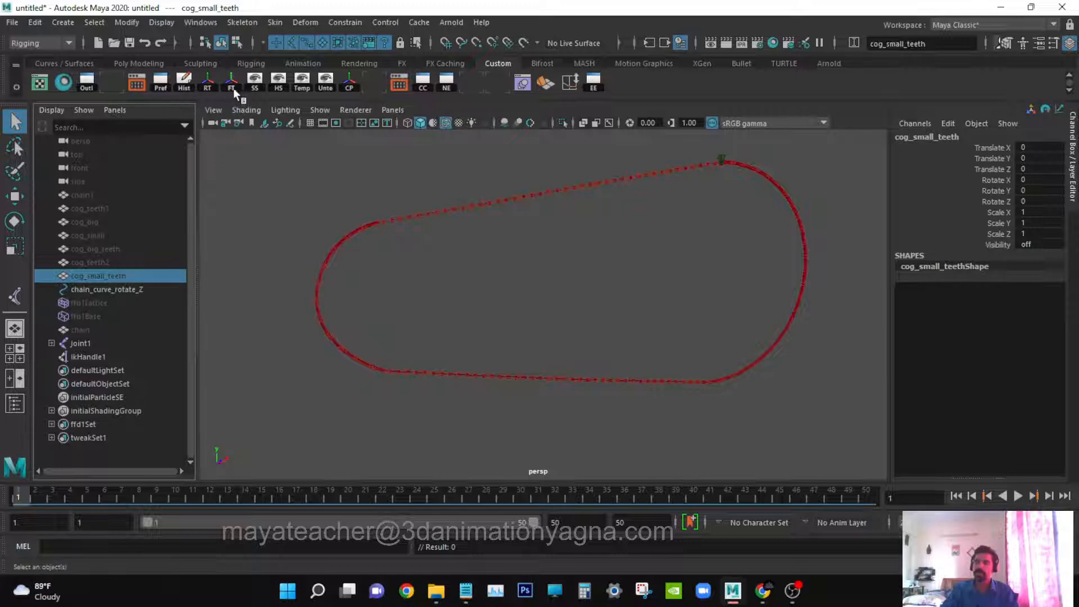
{"action": "left_click", "coordinate": [254, 83]}
{"action": "left_click_drag", "start_coordinate": [100, 273], "coordinate": [103, 194]}
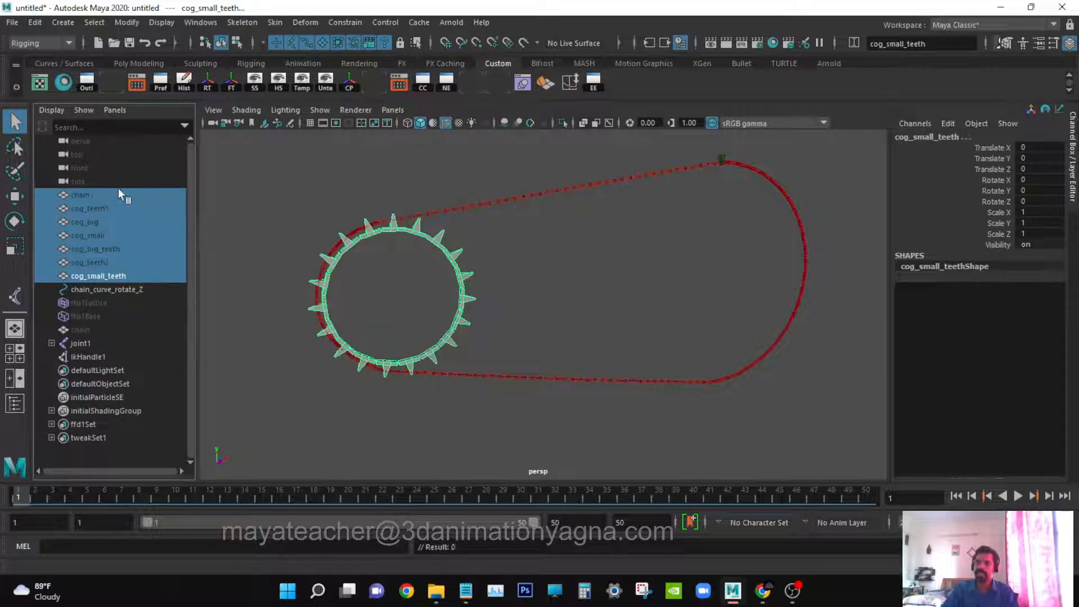
{"action": "left_click", "coordinate": [254, 83]}
{"action": "mouse_move", "coordinate": [544, 290]}
{"action": "left_mouse_down", "text": "alt"}
{"action": "mouse_move", "coordinate": [568, 302]}
{"action": "mouse_move", "coordinate": [537, 298]}
{"action": "left_mouse_up", "text": "alt"}
{"action": "left_click", "coordinate": [222, 230]}
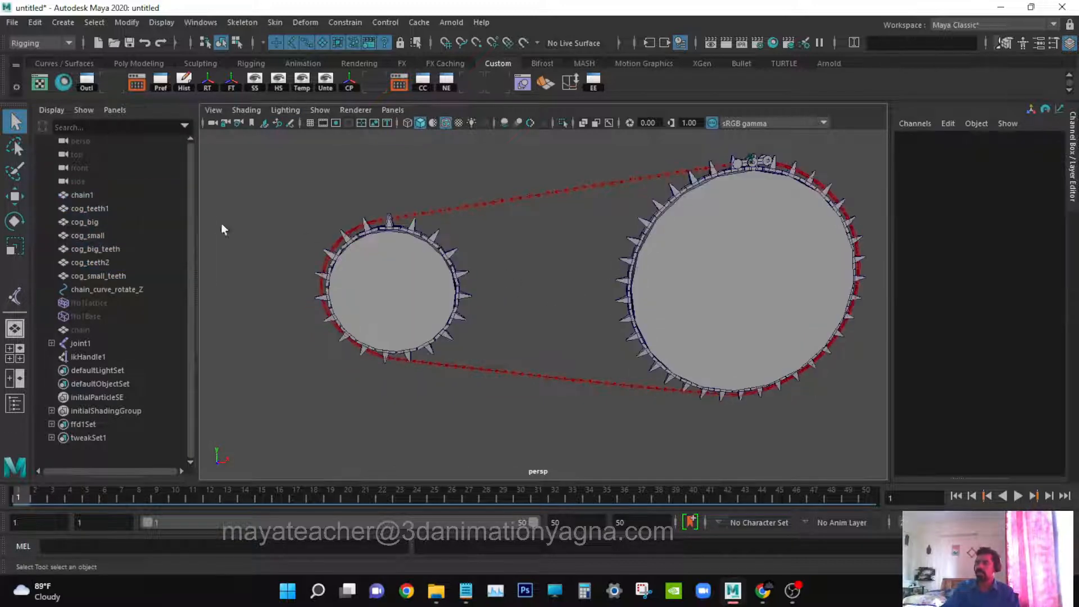
- Hide the single chain link chain1 and the cog_teeth1 object
{"action": "left_click", "coordinate": [92, 207]}
{"action": "left_click", "coordinate": [103, 198], "text": "ctrl"}
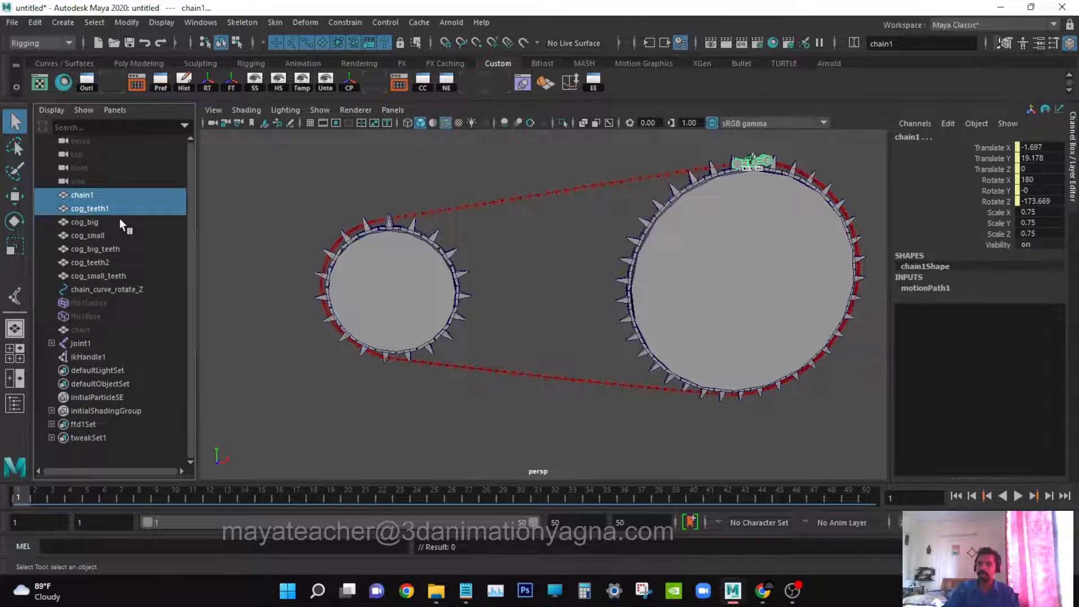
{"action": "key", "text": "ctrl+h"}
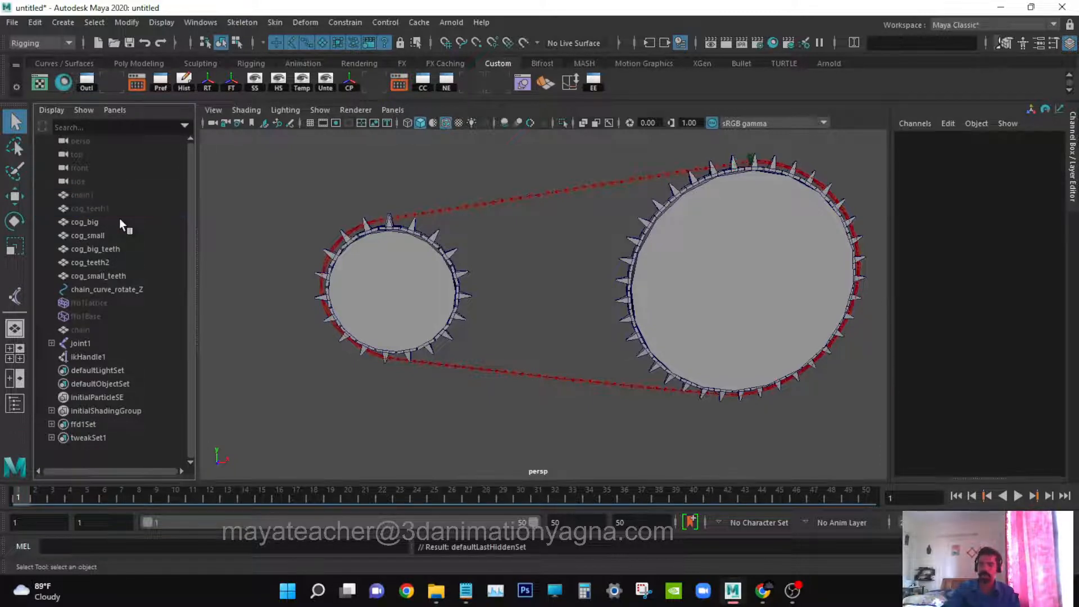
- Unhide the full chain mesh that wraps around both cogs
{"action": "left_click", "coordinate": [123, 289]}
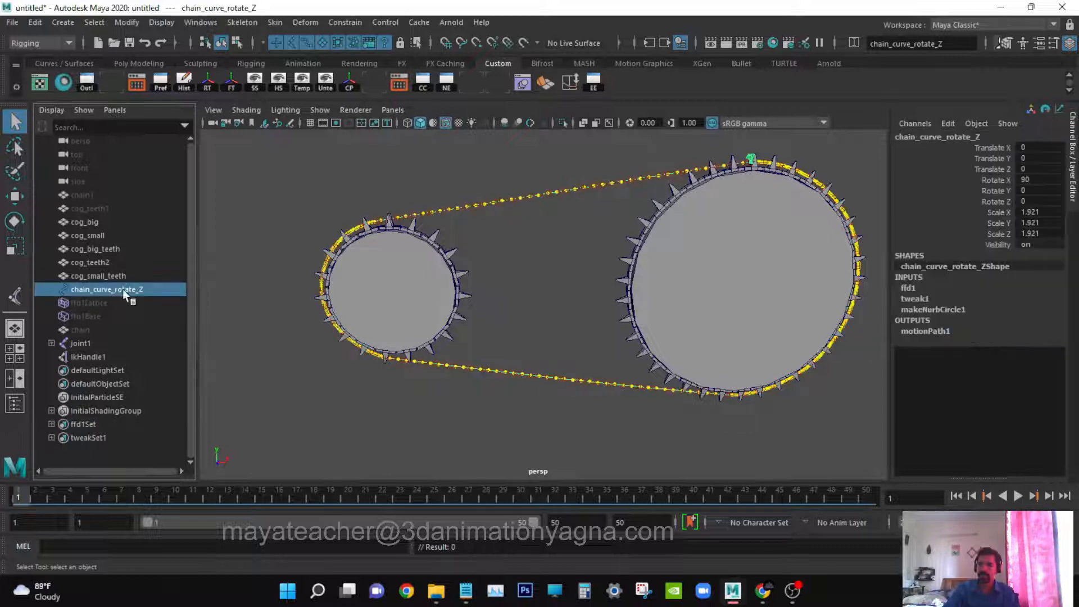
{"action": "left_click", "coordinate": [122, 356]}
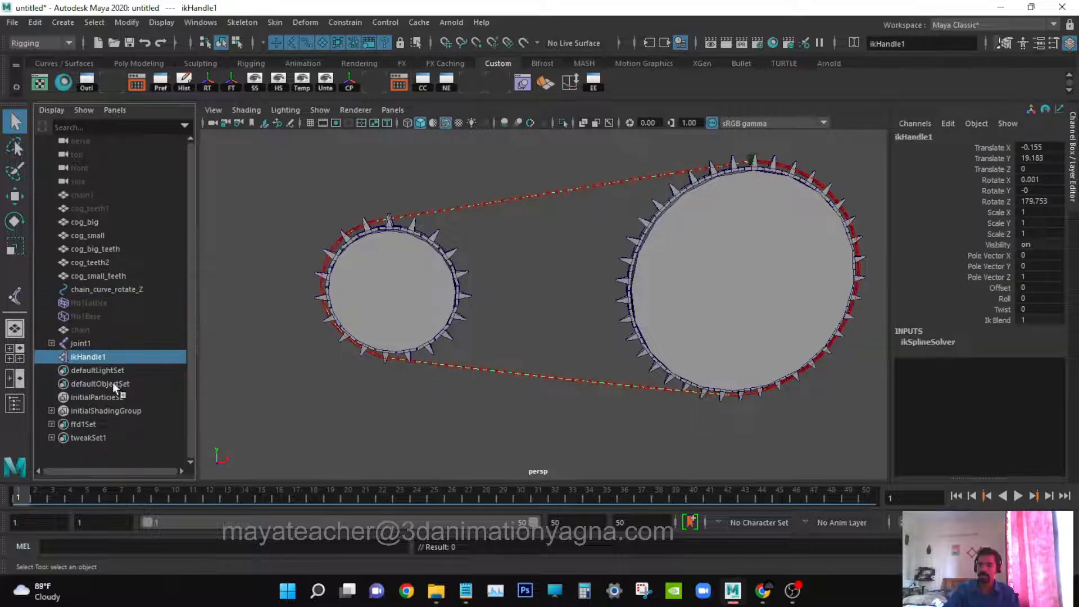
{"action": "left_click", "coordinate": [102, 329]}
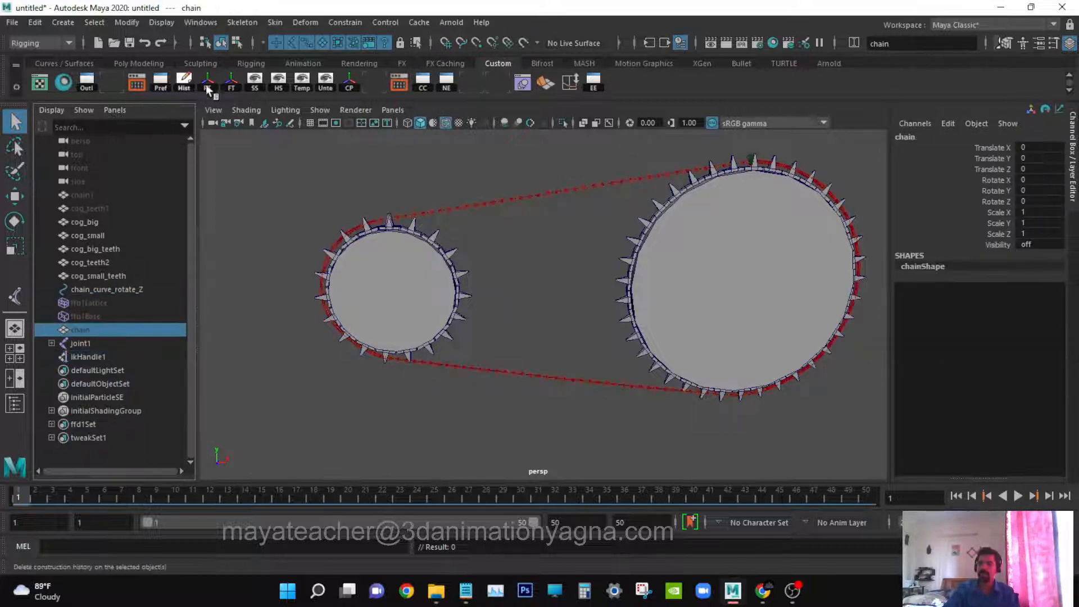
{"action": "left_click", "coordinate": [255, 84]}
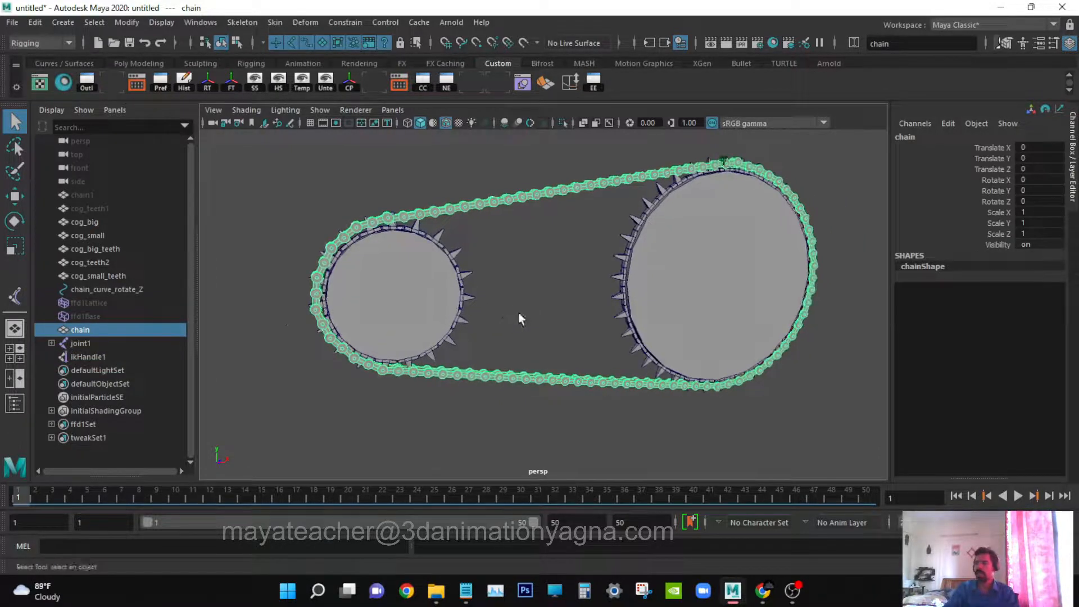
{"action": "scroll", "coordinate": [501, 333], "scroll_direction": "up", "scroll_amount": 3}
{"action": "scroll", "coordinate": [548, 323], "scroll_direction": "up", "scroll_amount": 3}
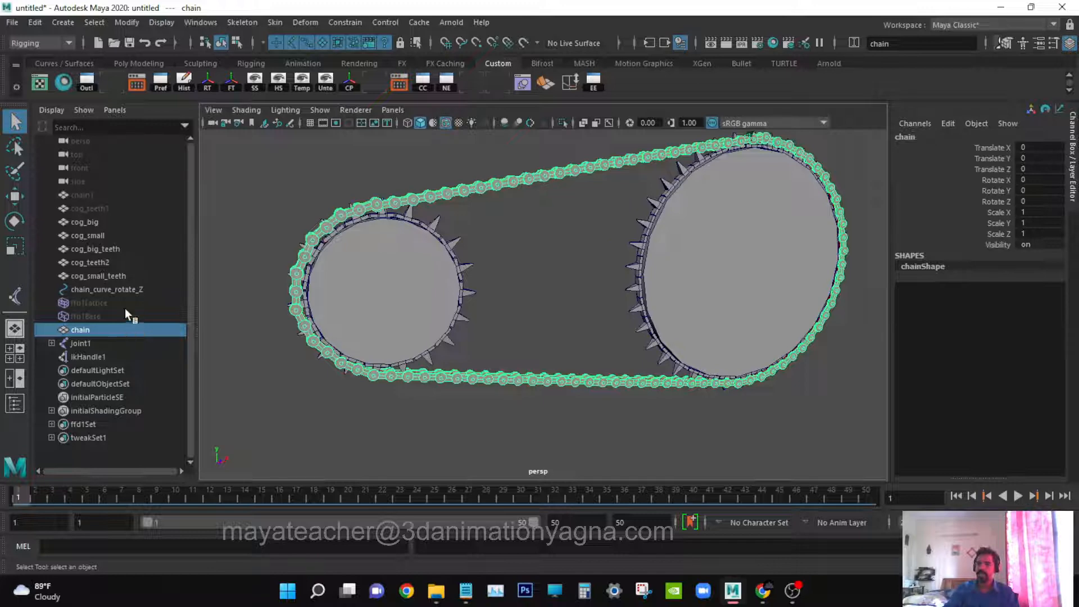
- Bind the chain mesh to the joint1 hierarchy with Bind Skin, using the reset default options
{"action": "left_click", "coordinate": [101, 343], "text": "ctrl"}
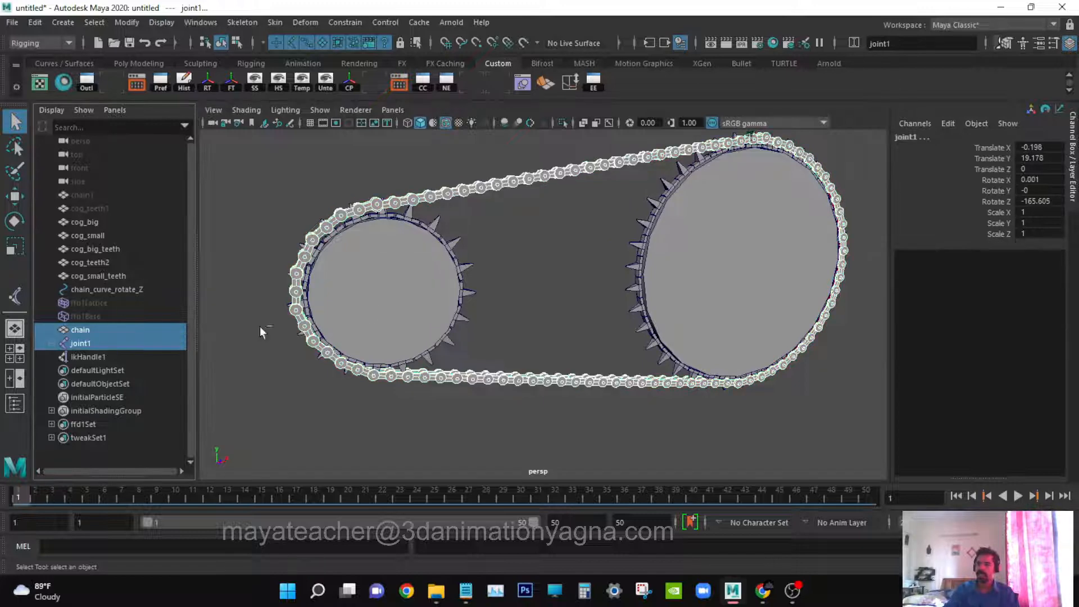
{"action": "left_click", "coordinate": [272, 22]}
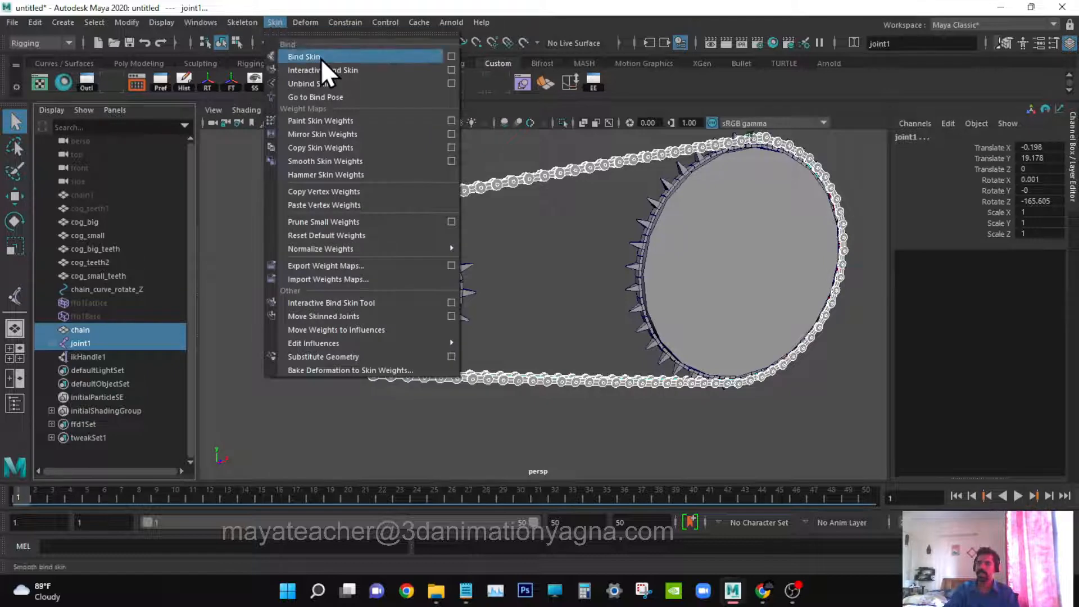
{"action": "left_click", "coordinate": [451, 56]}
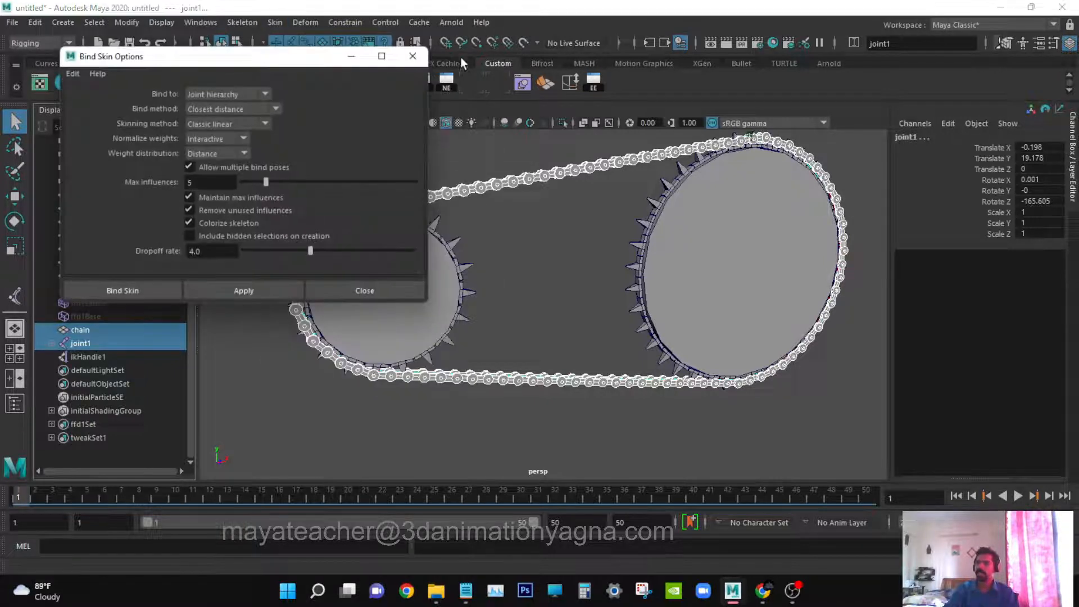
{"action": "left_click_drag", "start_coordinate": [281, 61], "coordinate": [628, 65]}
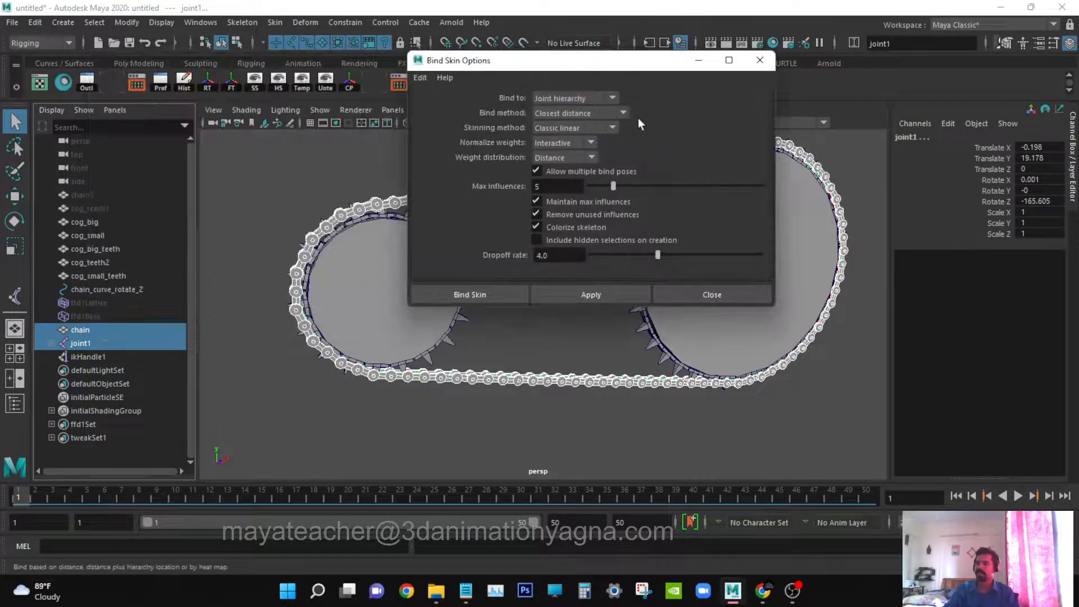
{"action": "left_click", "coordinate": [577, 98]}
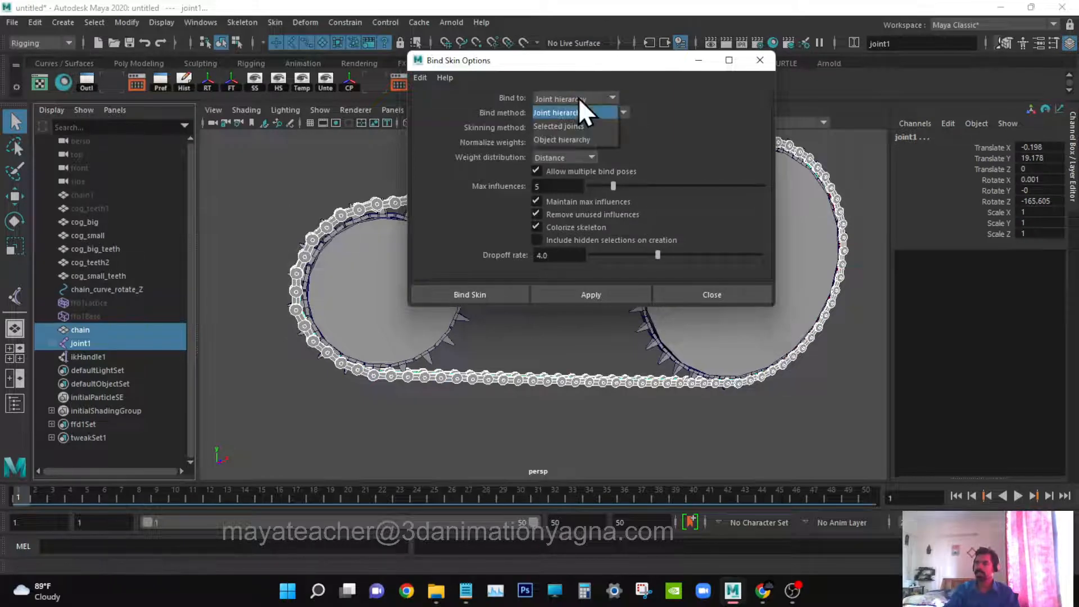
{"action": "left_click", "coordinate": [443, 86]}
{"action": "left_click", "coordinate": [421, 78]}
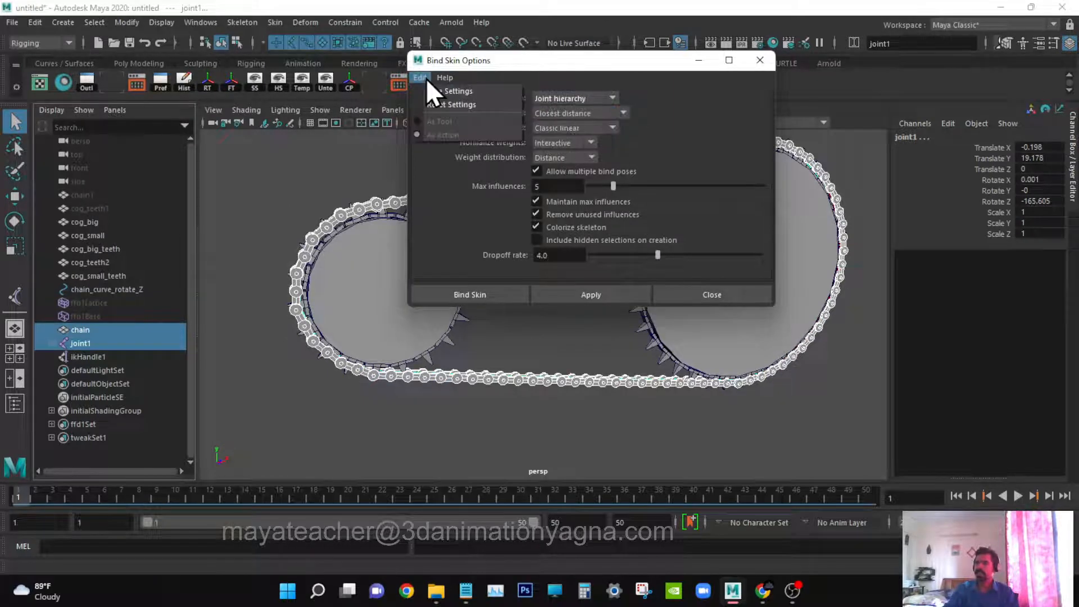
{"action": "left_click", "coordinate": [439, 105]}
{"action": "left_click", "coordinate": [568, 293]}
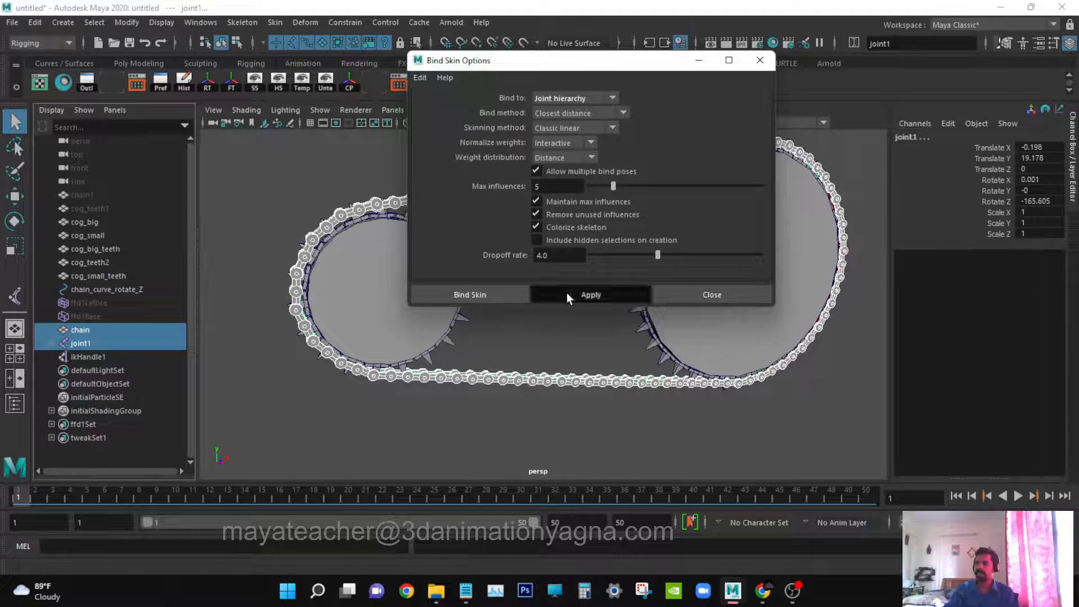
{"action": "left_click", "coordinate": [731, 292]}
{"action": "mouse_move", "coordinate": [574, 345]}
{"action": "left_mouse_down", "text": "alt"}
{"action": "mouse_move", "coordinate": [579, 318]}
{"action": "mouse_move", "coordinate": [559, 359]}
{"action": "left_mouse_up", "text": "alt"}
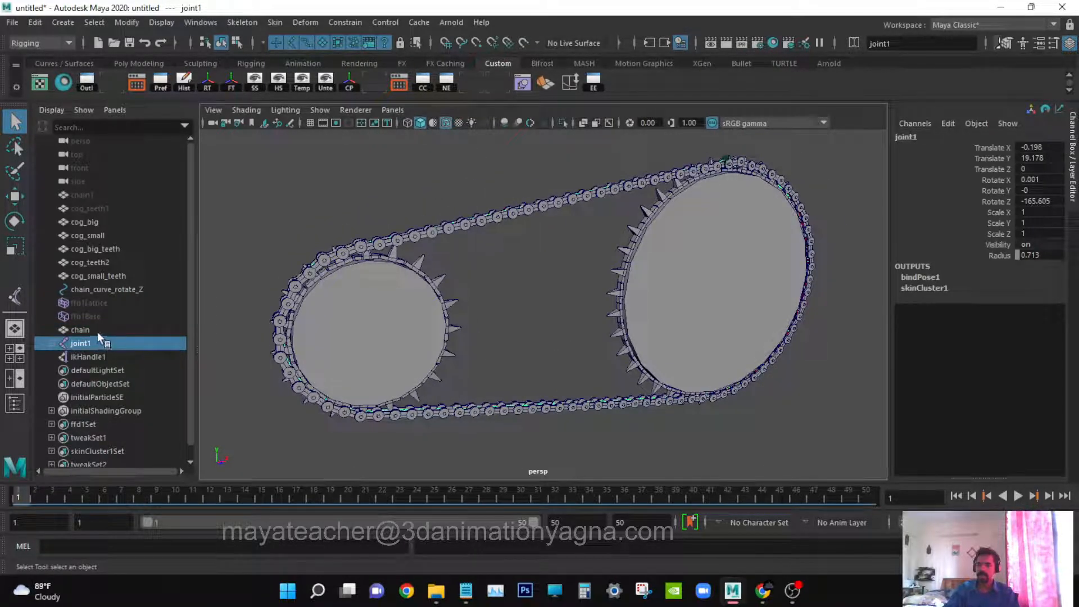
- Test the chain's motion by rotating chain_curve_rotate_Z about its Z axis
{"action": "left_click", "coordinate": [126, 288]}
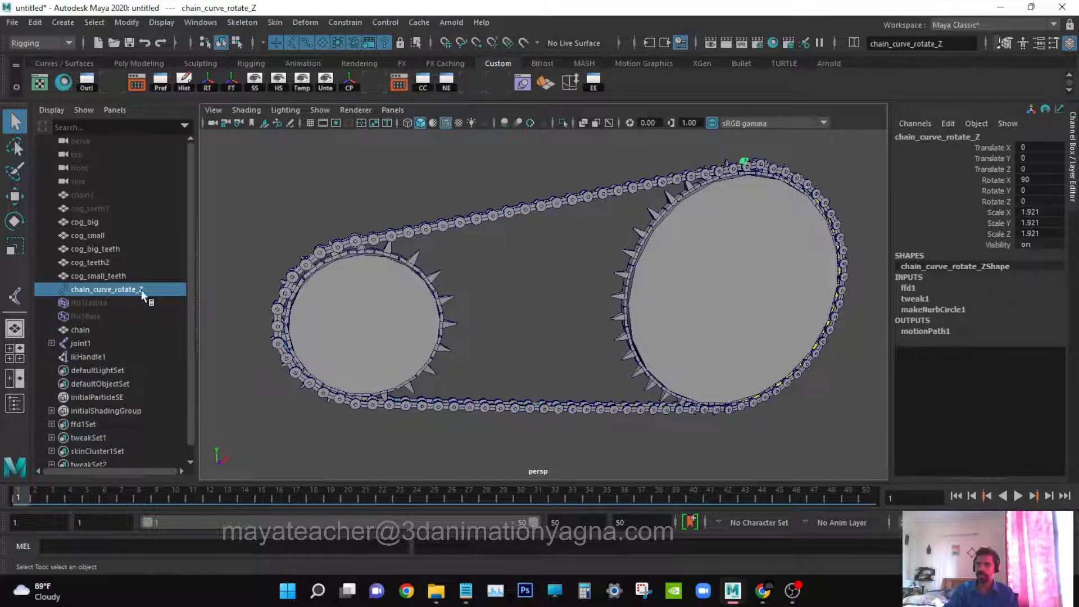
{"action": "left_click_drag", "start_coordinate": [526, 303], "coordinate": [565, 308], "text": "alt"}
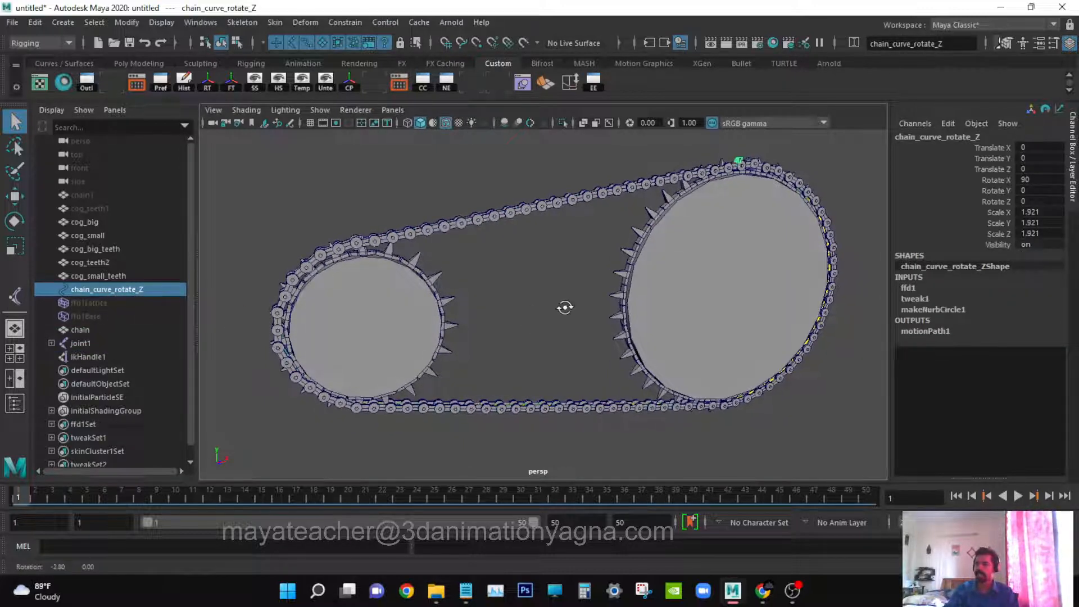
{"action": "key", "text": "e"}
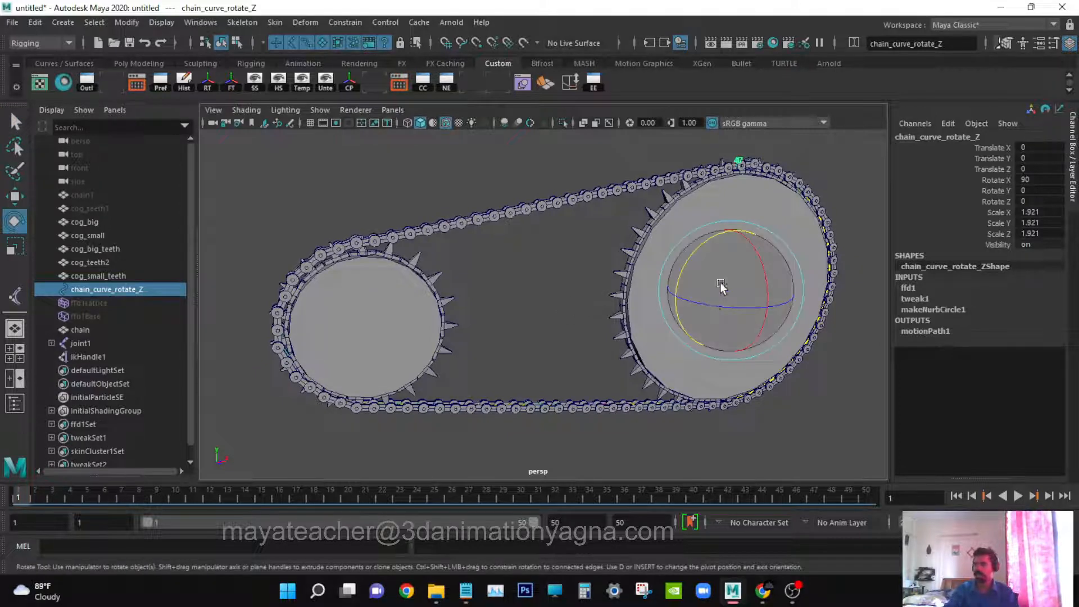
{"action": "key", "text": "plus"}
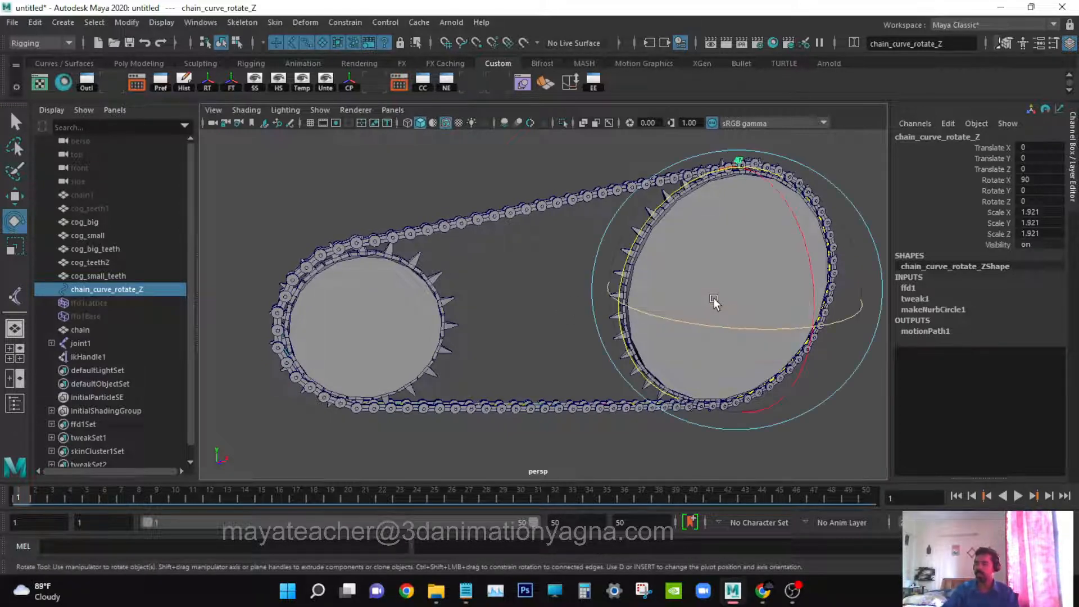
{"action": "left_click_drag", "start_coordinate": [714, 298], "coordinate": [680, 287], "text": "alt"}
{"action": "left_click_drag", "start_coordinate": [680, 240], "coordinate": [695, 251], "text": "alt"}
{"action": "key", "text": "plus"}
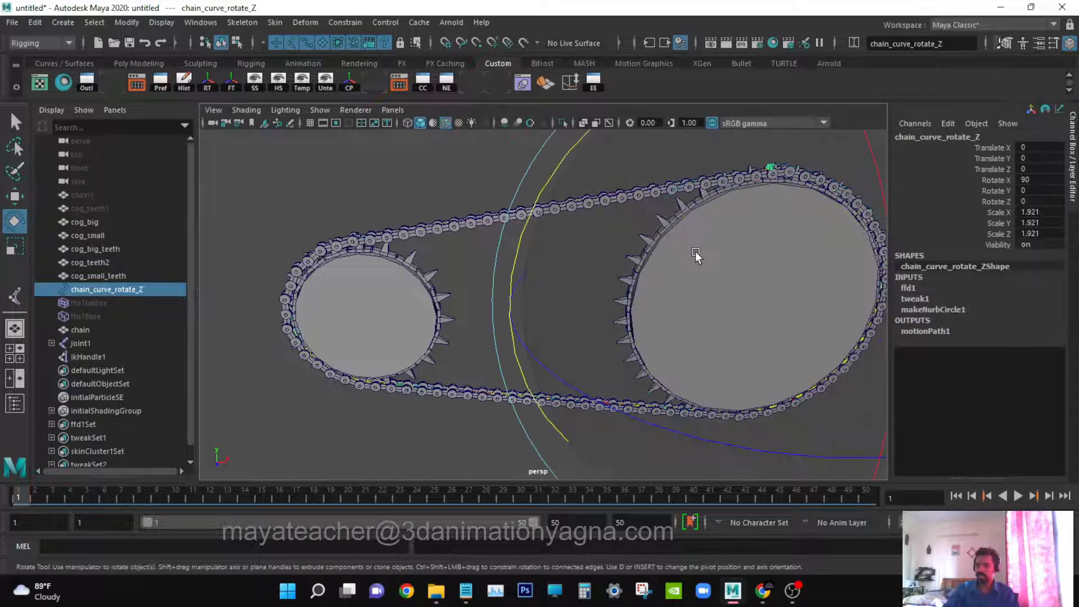
{"action": "left_click_drag", "start_coordinate": [524, 227], "coordinate": [609, 269]}
{"action": "left_click_drag", "start_coordinate": [674, 360], "coordinate": [568, 381], "text": "alt"}
{"action": "middle_click_drag", "start_coordinate": [618, 382], "coordinate": [547, 335], "text": "alt"}
{"action": "left_click_drag", "start_coordinate": [781, 181], "coordinate": [815, 342]}
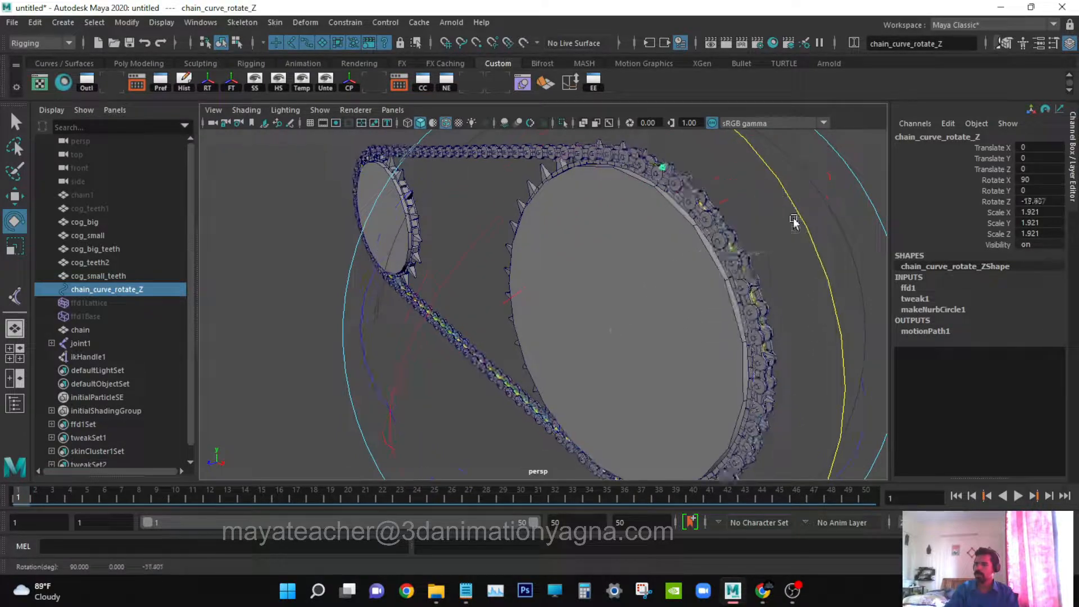
- Undo the test rotation and set chain_curve_rotate_Z's Rotate Z to 0
{"action": "key", "text": "ctrl+z"}
{"action": "left_click", "coordinate": [1048, 200]}
{"action": "type", "text": "0"}
{"action": "key", "text": "Return"}
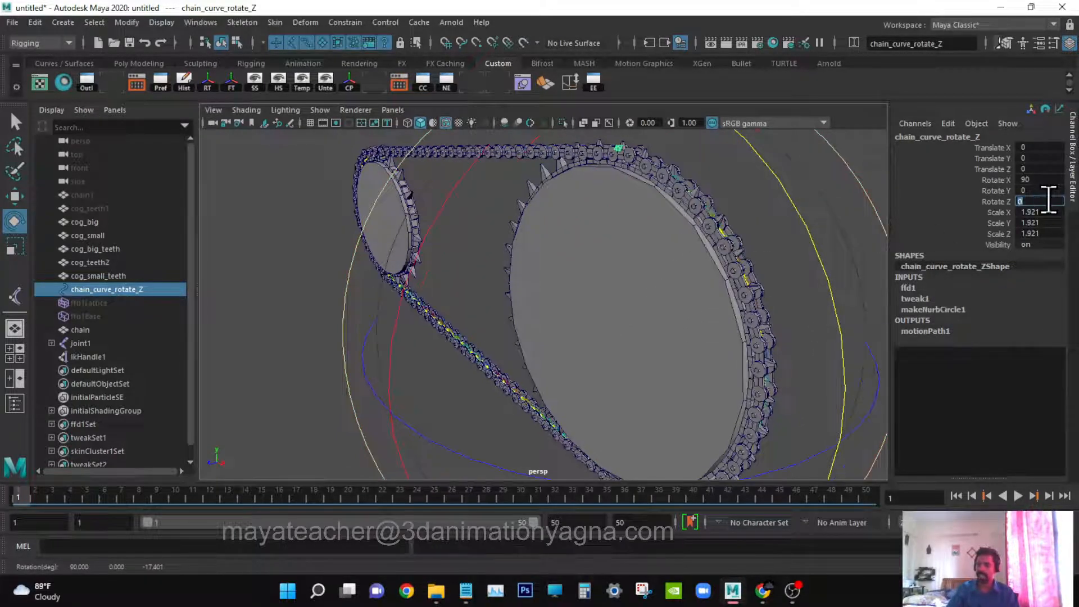
{"action": "left_click_drag", "start_coordinate": [585, 272], "coordinate": [686, 323], "text": "alt"}
{"action": "scroll", "coordinate": [683, 272], "scroll_direction": "down", "scroll_amount": 4}
{"action": "key", "text": "q"}
{"action": "left_click_drag", "start_coordinate": [617, 349], "coordinate": [597, 342], "text": "alt"}
{"action": "right_click_drag", "start_coordinate": [597, 342], "coordinate": [653, 363], "text": "alt"}
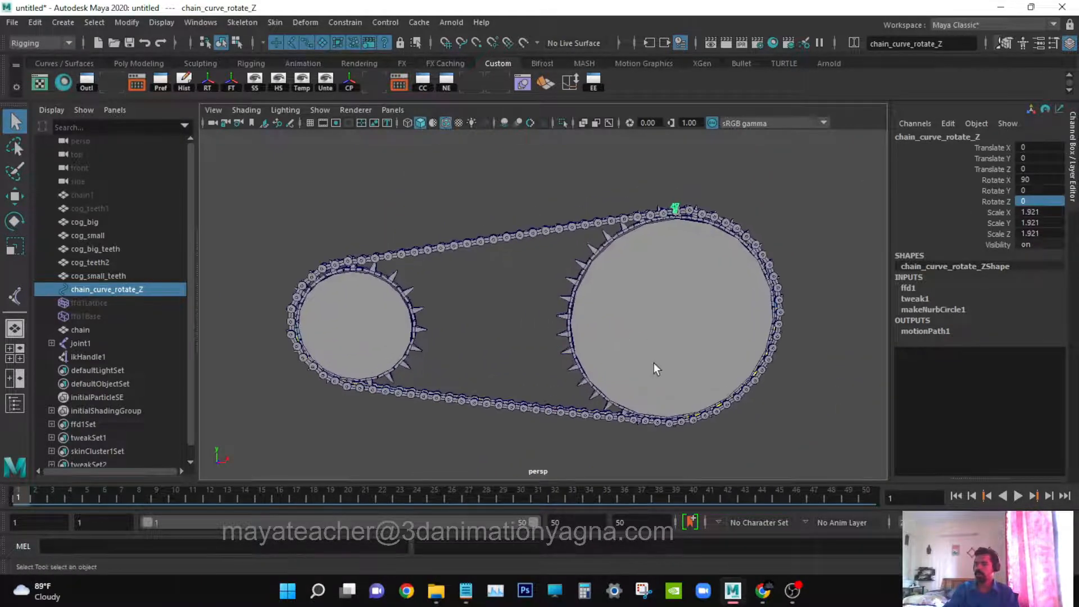
{"action": "left_click_drag", "start_coordinate": [653, 362], "coordinate": [669, 350], "text": "alt"}
- Examine the flat faces of cog_big and cog_small from several angles
{"action": "left_click", "coordinate": [686, 286]}
{"action": "middle_click_drag", "start_coordinate": [668, 322], "coordinate": [669, 322], "text": "alt"}
{"action": "left_click_drag", "start_coordinate": [668, 322], "coordinate": [557, 311], "text": "alt"}
{"action": "left_click", "coordinate": [347, 328], "text": "shift"}
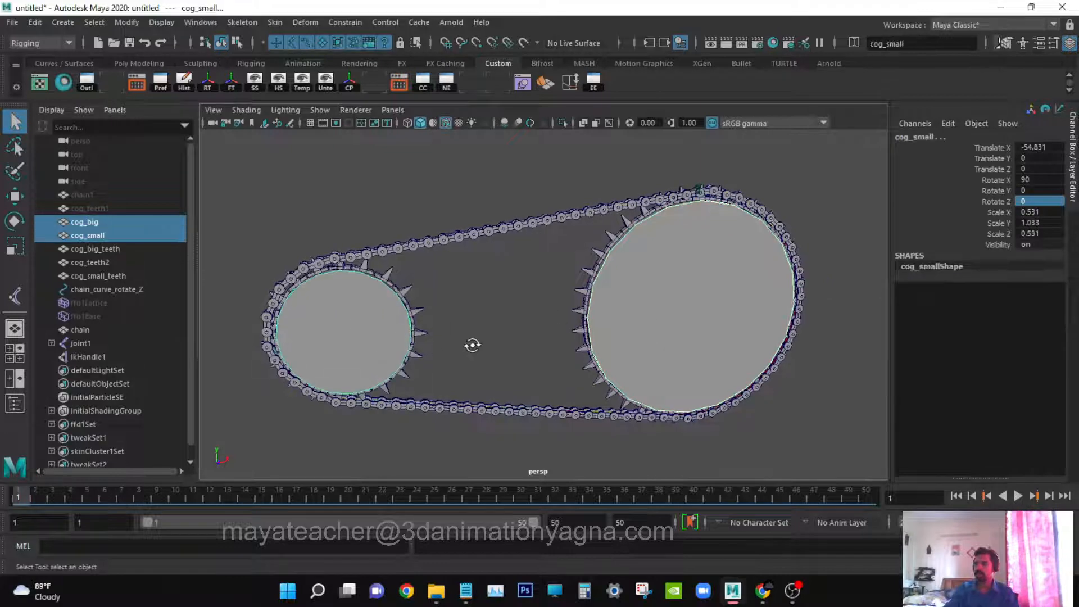
{"action": "left_click_drag", "start_coordinate": [471, 344], "coordinate": [565, 325], "text": "alt"}
{"action": "left_click_drag", "start_coordinate": [630, 297], "coordinate": [586, 311], "text": "alt"}
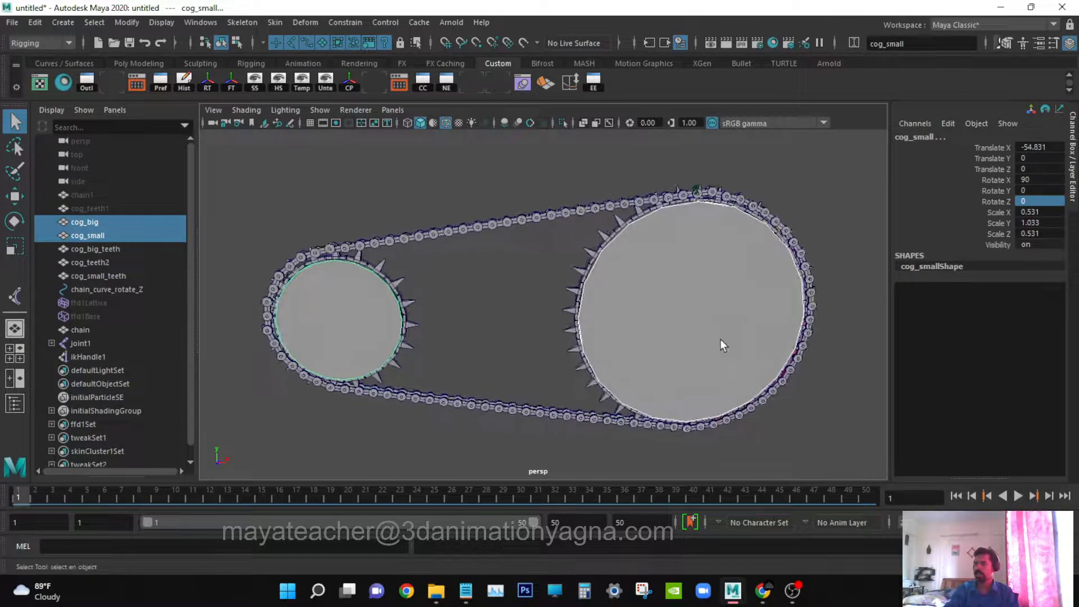
{"action": "middle_click_drag", "start_coordinate": [720, 339], "coordinate": [662, 349], "text": "alt"}
{"action": "left_click_drag", "start_coordinate": [662, 349], "coordinate": [644, 349], "text": "alt"}
{"action": "middle_click_drag", "start_coordinate": [735, 284], "coordinate": [759, 285], "text": "alt"}
{"action": "right_click_drag", "start_coordinate": [758, 284], "coordinate": [733, 293], "text": "alt"}
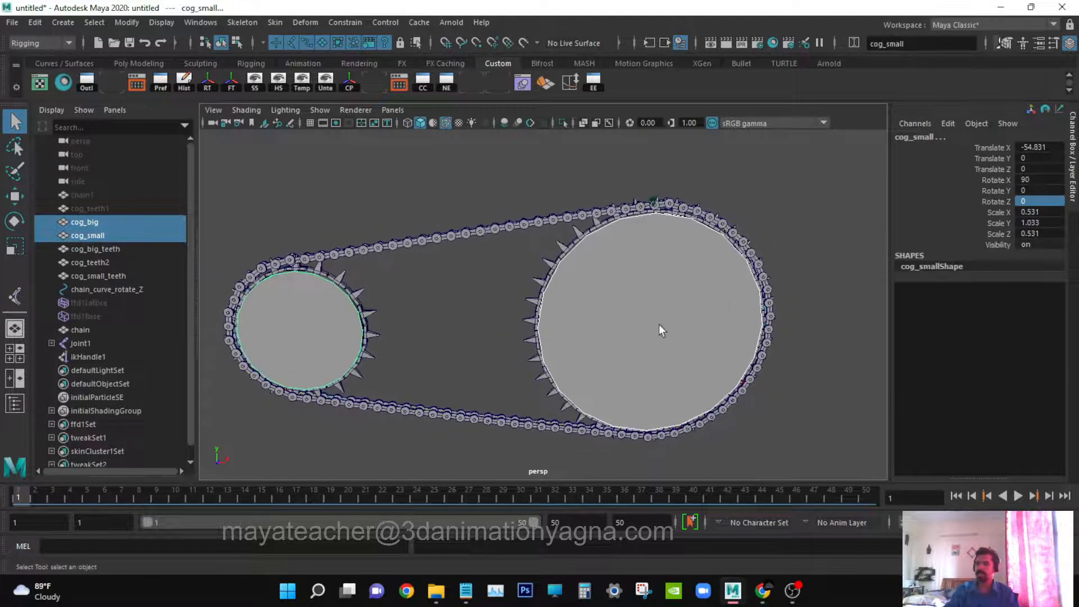
{"action": "left_click_drag", "start_coordinate": [659, 325], "coordinate": [670, 325], "text": "alt"}
{"action": "left_click", "coordinate": [320, 208]}
{"action": "left_click_drag", "start_coordinate": [446, 267], "coordinate": [516, 274], "text": "alt"}
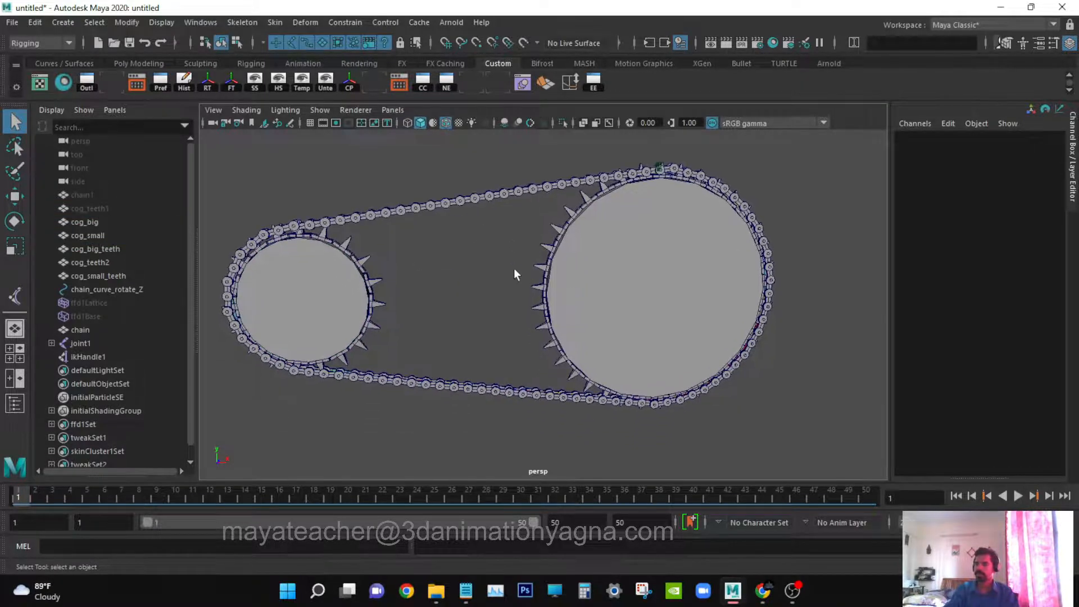
- Select the front and back cap faces of cog_big
{"action": "left_click", "coordinate": [642, 254]}
{"action": "mouse_move", "coordinate": [643, 255]}
{"action": "left_mouse_down", "text": "alt"}
{"action": "mouse_move", "coordinate": [609, 255]}
{"action": "mouse_move", "coordinate": [658, 284]}
{"action": "mouse_move", "coordinate": [636, 262]}
{"action": "left_mouse_up", "text": "alt"}
{"action": "right_click_drag", "start_coordinate": [635, 222], "coordinate": [634, 271]}
{"action": "left_click", "coordinate": [635, 276]}
{"action": "left_click_drag", "start_coordinate": [714, 306], "coordinate": [528, 323], "text": "alt"}
{"action": "left_click", "coordinate": [462, 285], "text": "shift"}
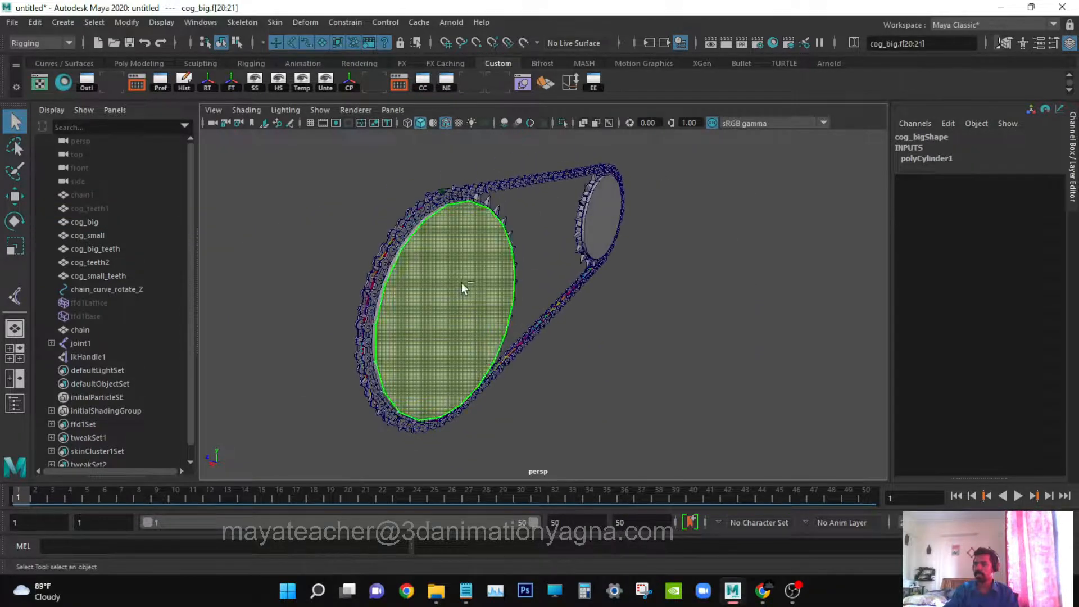
{"action": "left_click_drag", "start_coordinate": [462, 288], "coordinate": [601, 337], "text": "alt"}
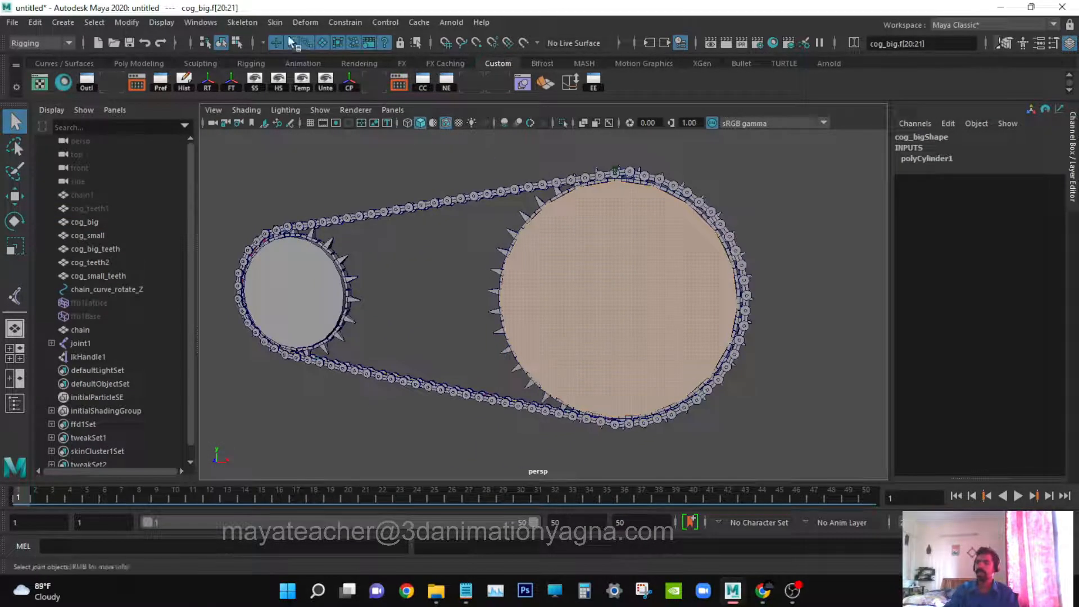
- Extrude both selected cap faces of cog_big, setting Local Scale X and Y to 0.8 and Z to about 1.233
{"action": "left_click", "coordinate": [68, 44]}
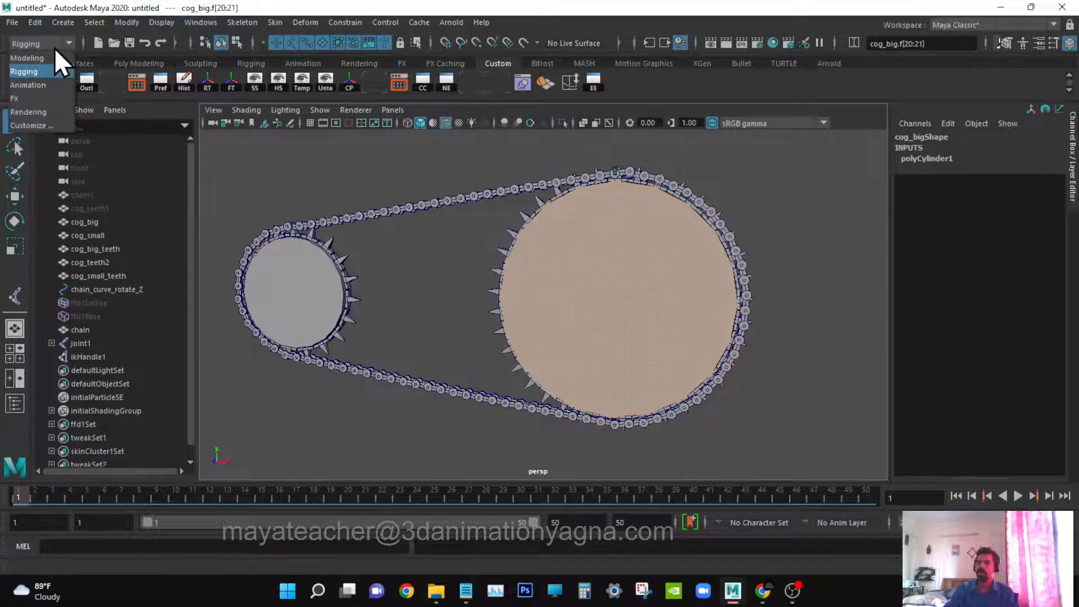
{"action": "left_click", "coordinate": [28, 58]}
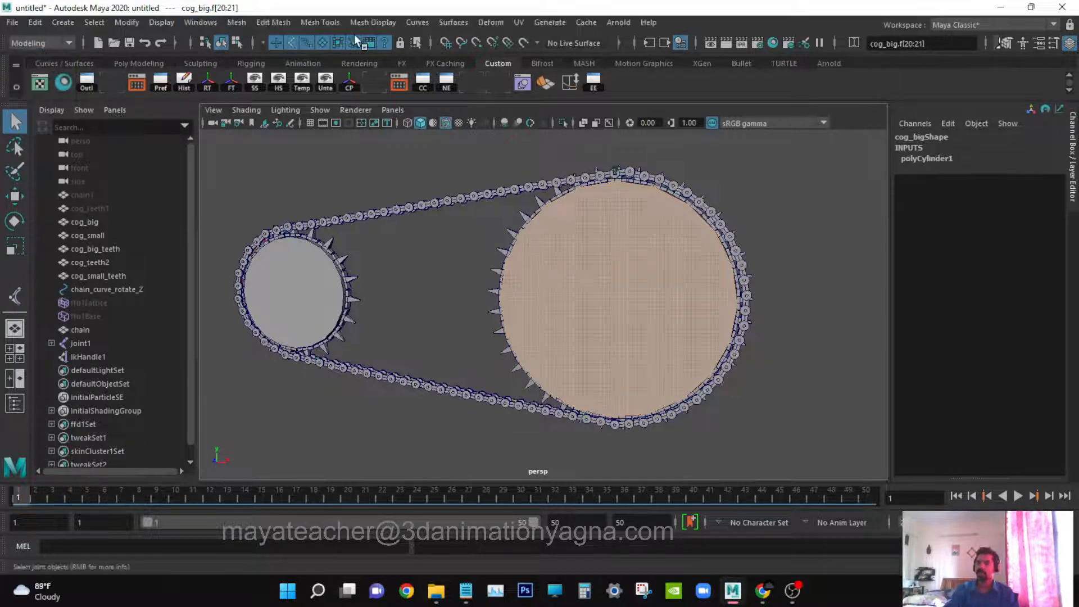
{"action": "left_click", "coordinate": [274, 23]}
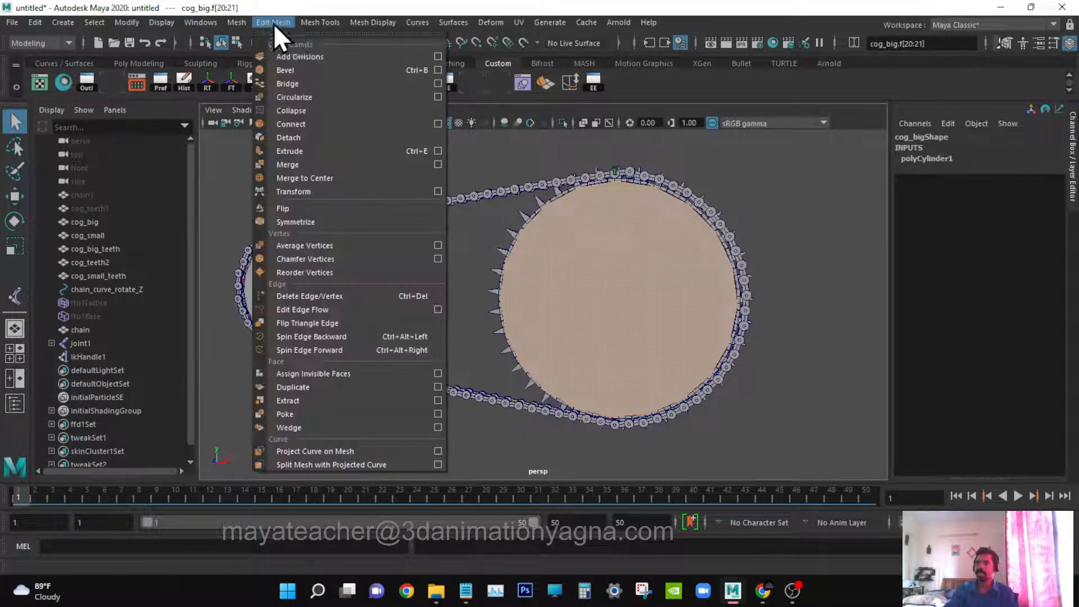
{"action": "left_click", "coordinate": [306, 149]}
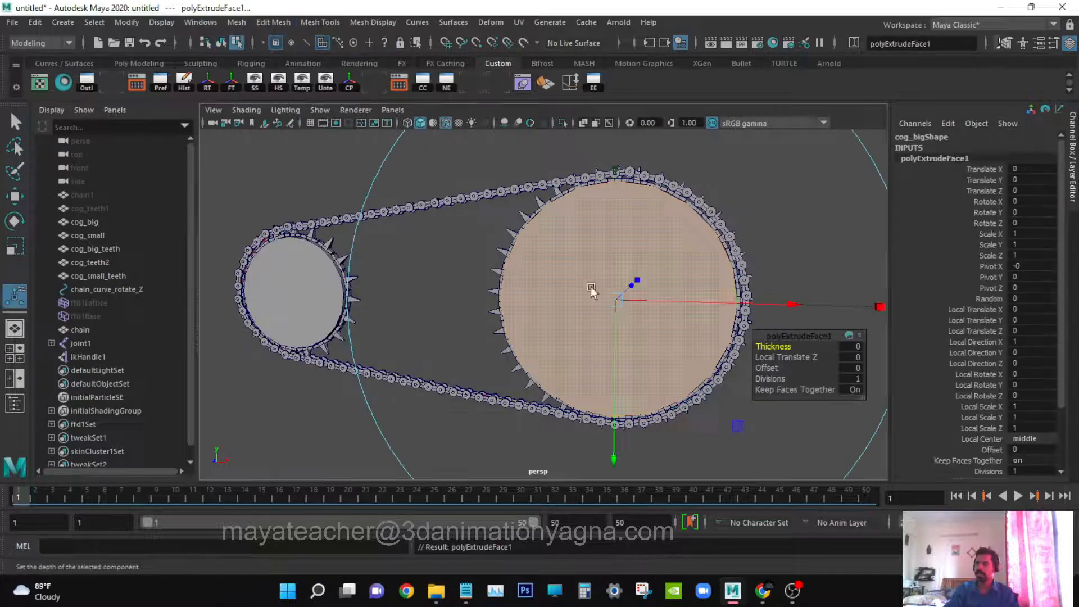
{"action": "left_click", "coordinate": [878, 302]}
{"action": "left_click_drag", "start_coordinate": [624, 301], "coordinate": [568, 349]}
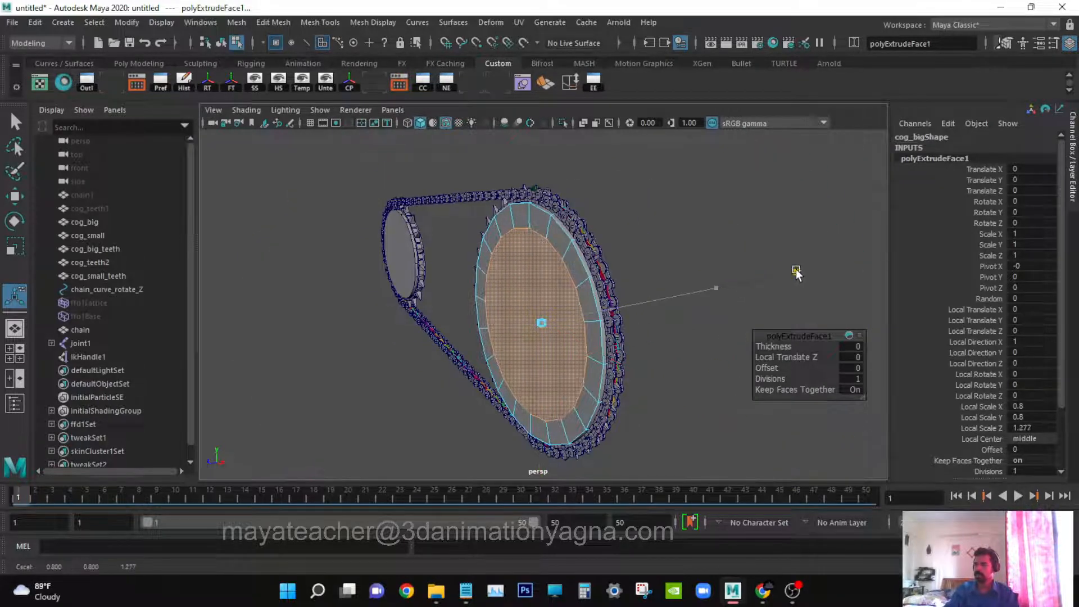
{"action": "left_click_drag", "start_coordinate": [796, 271], "coordinate": [790, 274]}
{"action": "left_click_drag", "start_coordinate": [481, 352], "coordinate": [499, 351], "text": "alt"}
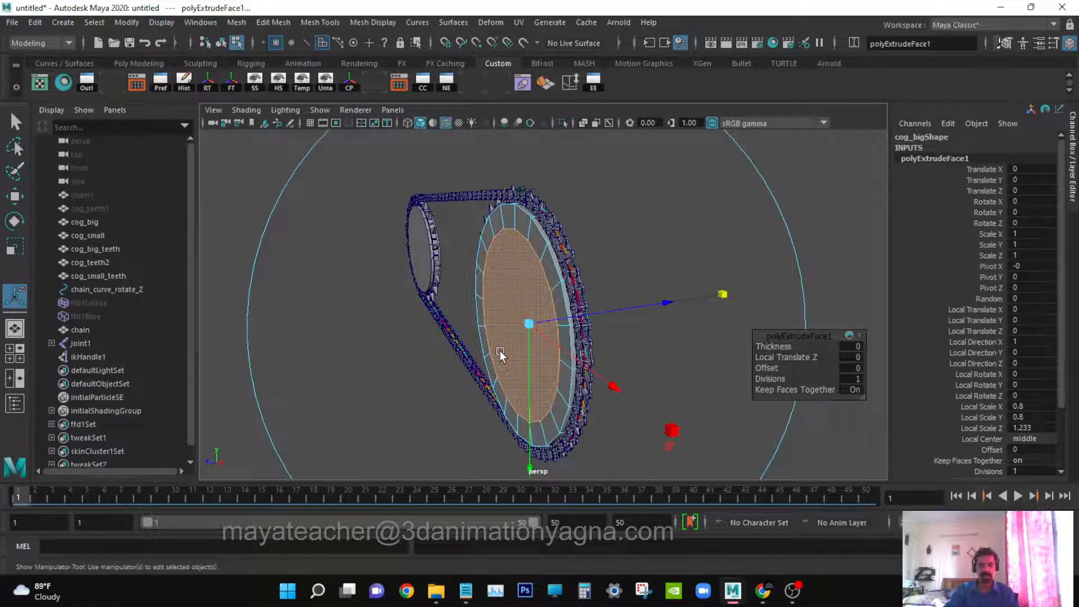
- Scale the extruded cap faces outward along the big cog's axis
{"action": "key", "text": "r"}
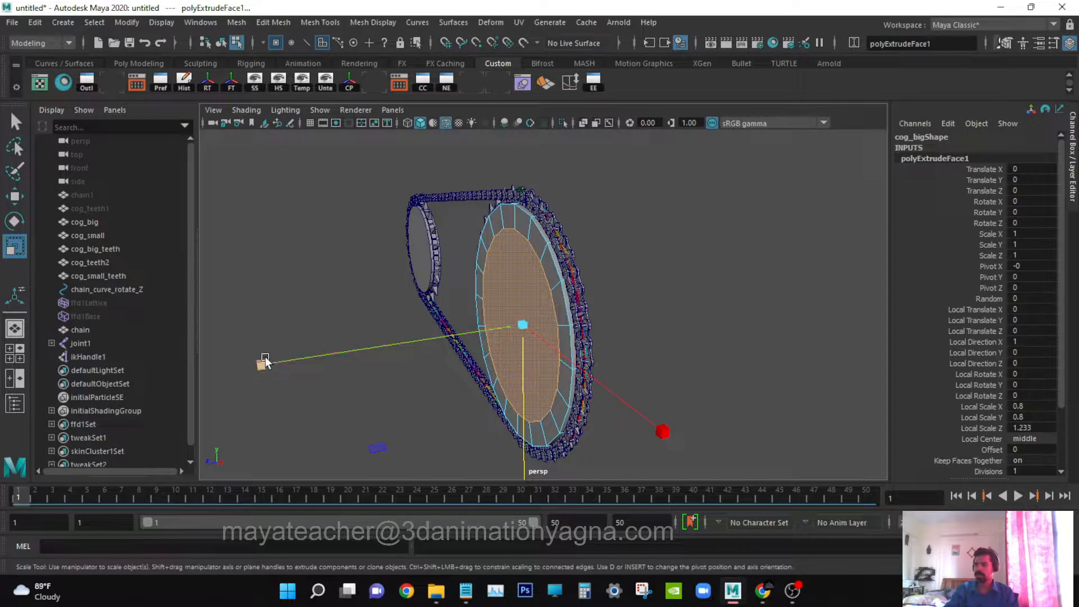
{"action": "left_click_drag", "start_coordinate": [264, 358], "coordinate": [123, 386]}
{"action": "left_click_drag", "start_coordinate": [669, 299], "coordinate": [713, 301], "text": "alt"}
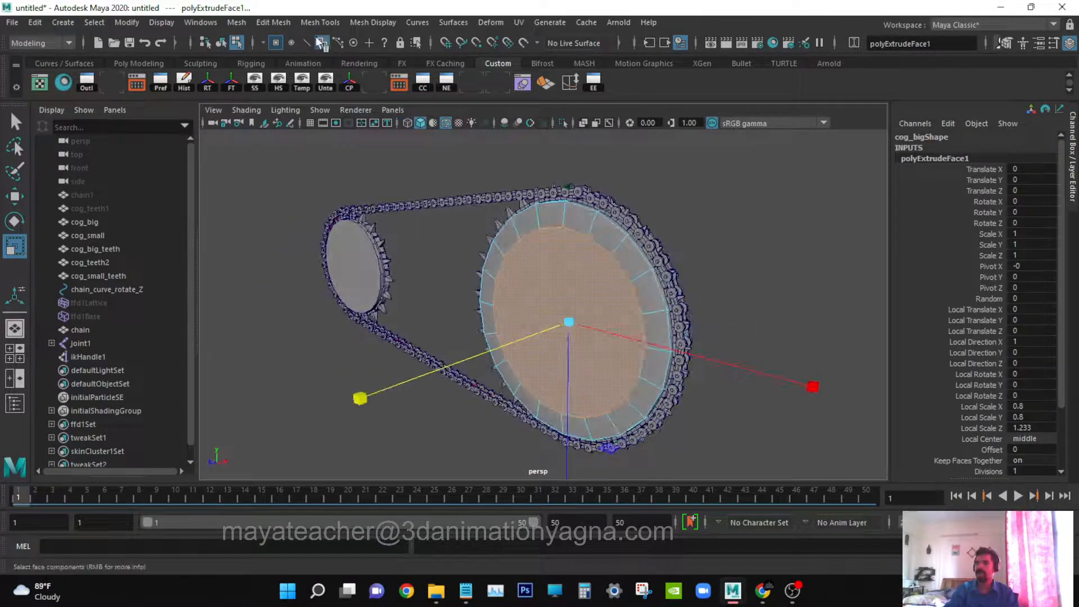
- Delete the inset cap faces of cog_big to open a hole through its centre
{"action": "left_click", "coordinate": [287, 24]}
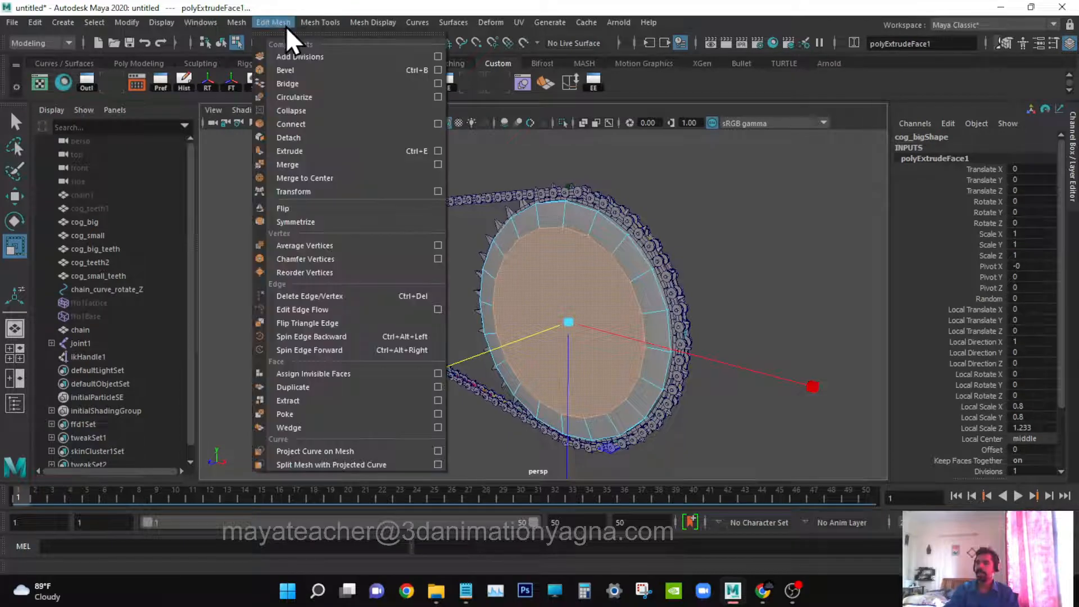
{"action": "left_click", "coordinate": [305, 123]}
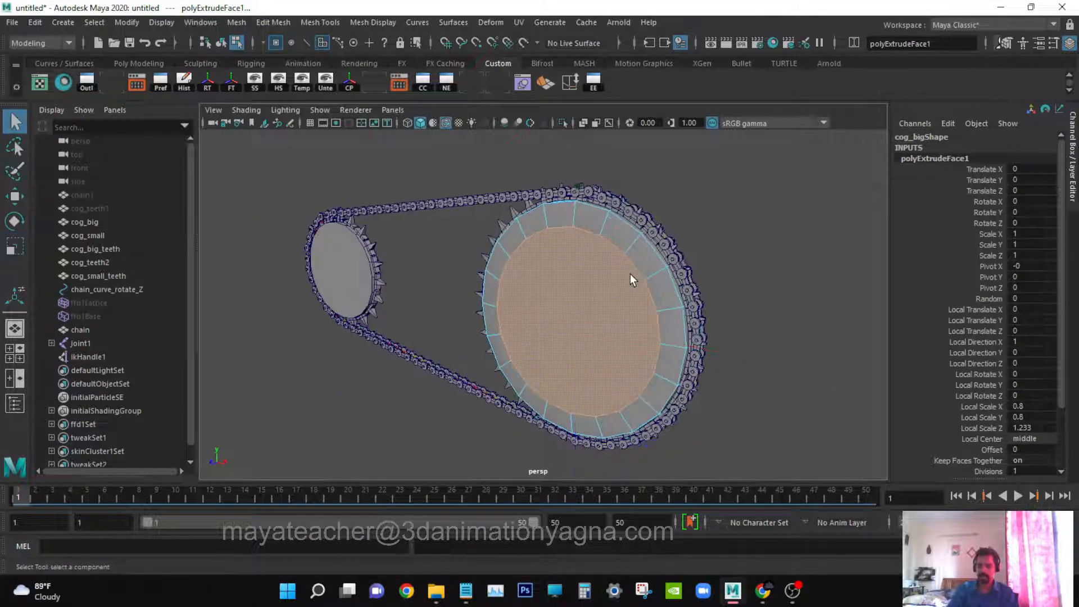
{"action": "key", "text": "Delete"}
- Select the front and back border edge loops of cog_big's centre hole and bridge them to close the inner wall
{"action": "scroll", "coordinate": [540, 285], "scroll_direction": "up", "scroll_amount": 8}
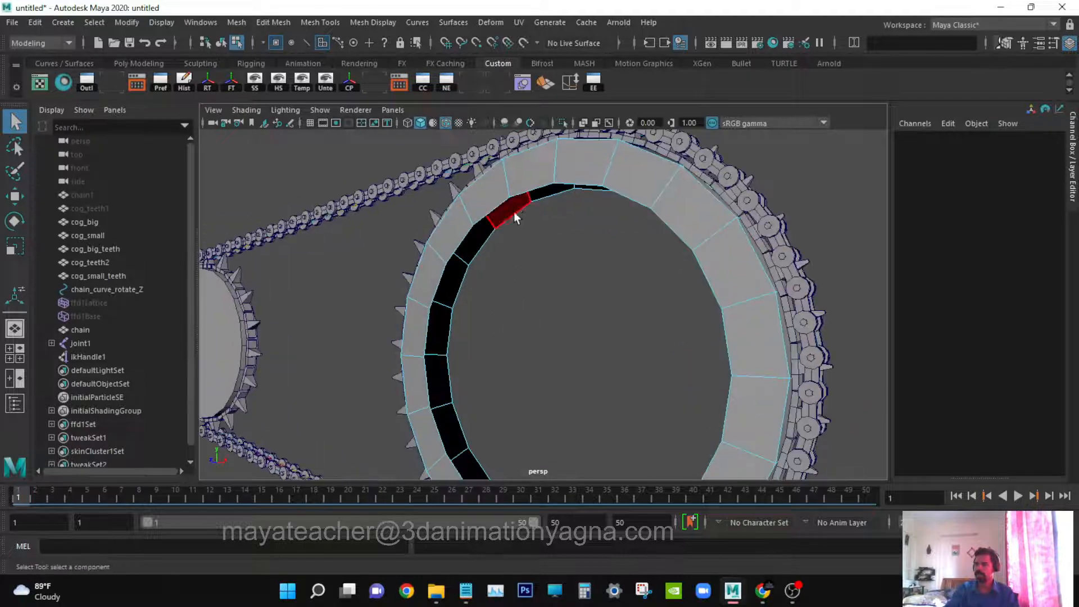
{"action": "right_click_drag", "start_coordinate": [517, 197], "coordinate": [513, 166]}
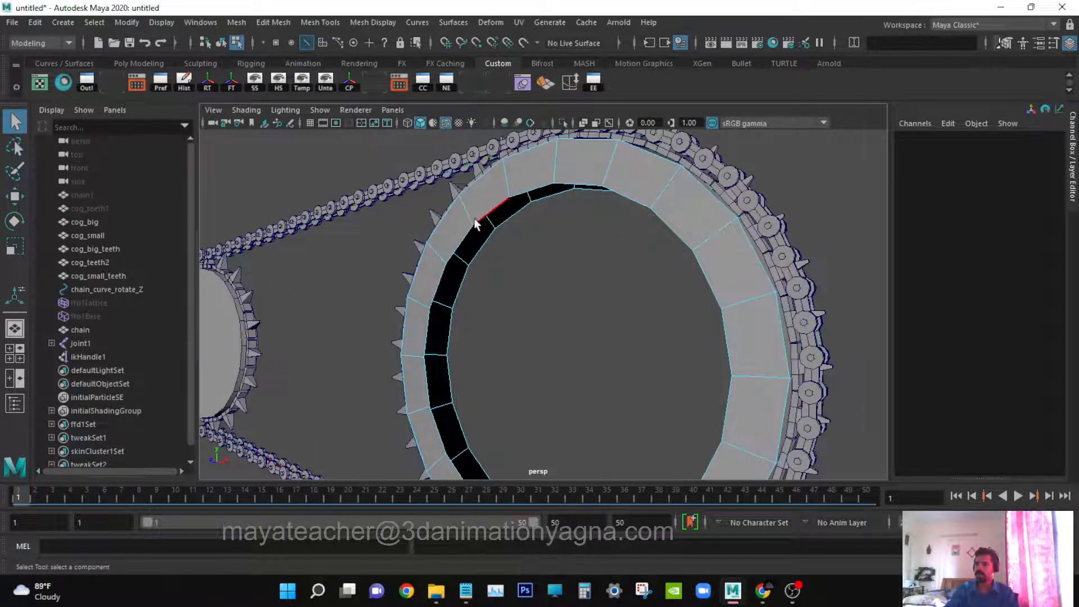
{"action": "left_click", "coordinate": [469, 239]}
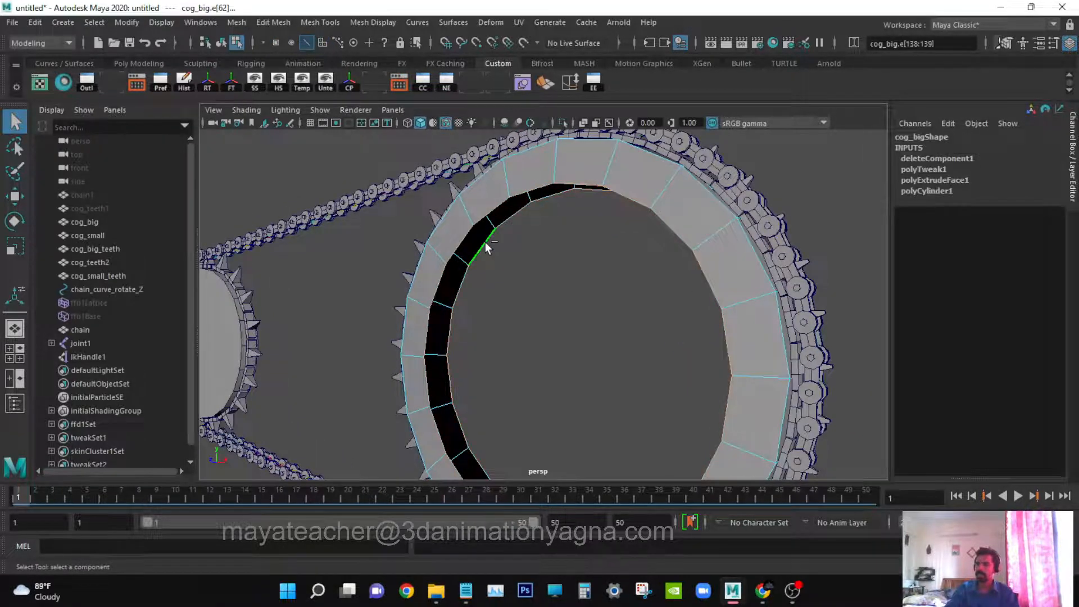
{"action": "left_click_drag", "start_coordinate": [484, 241], "coordinate": [495, 261], "text": "alt"}
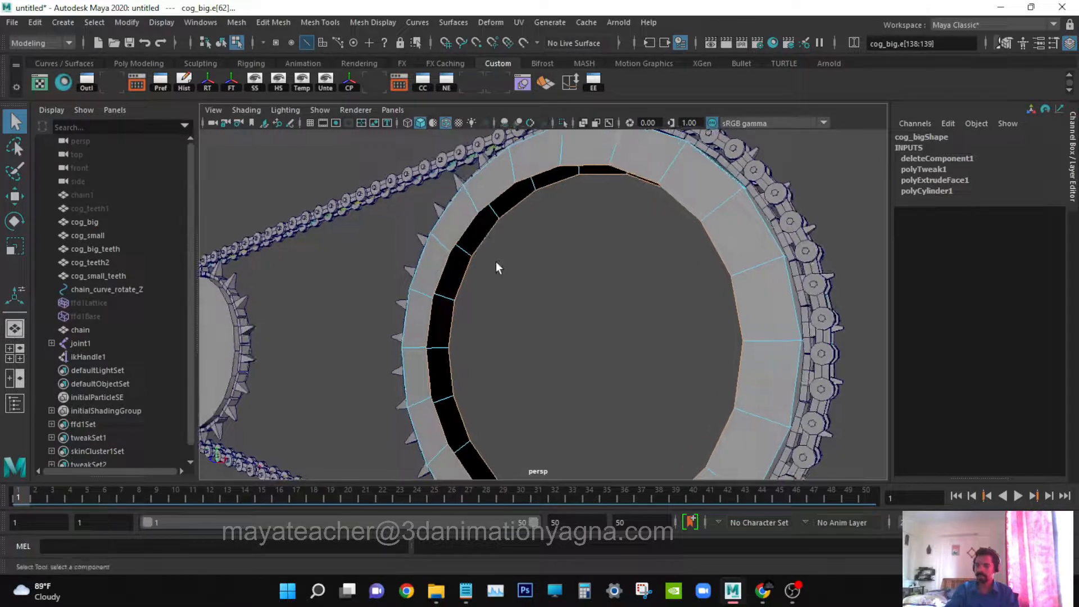
{"action": "key", "text": "4"}
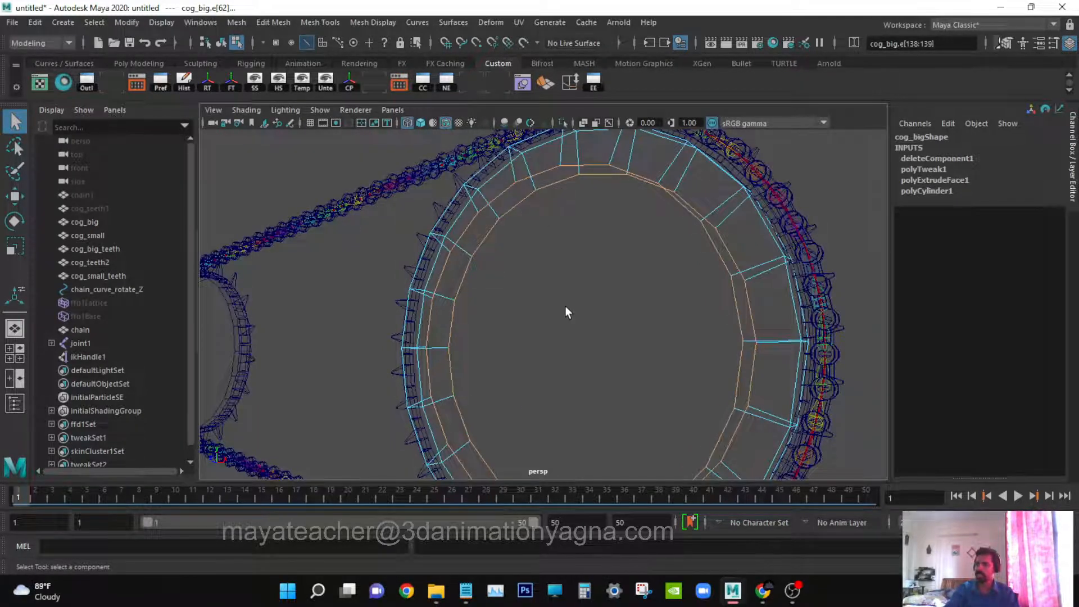
{"action": "key", "text": "5"}
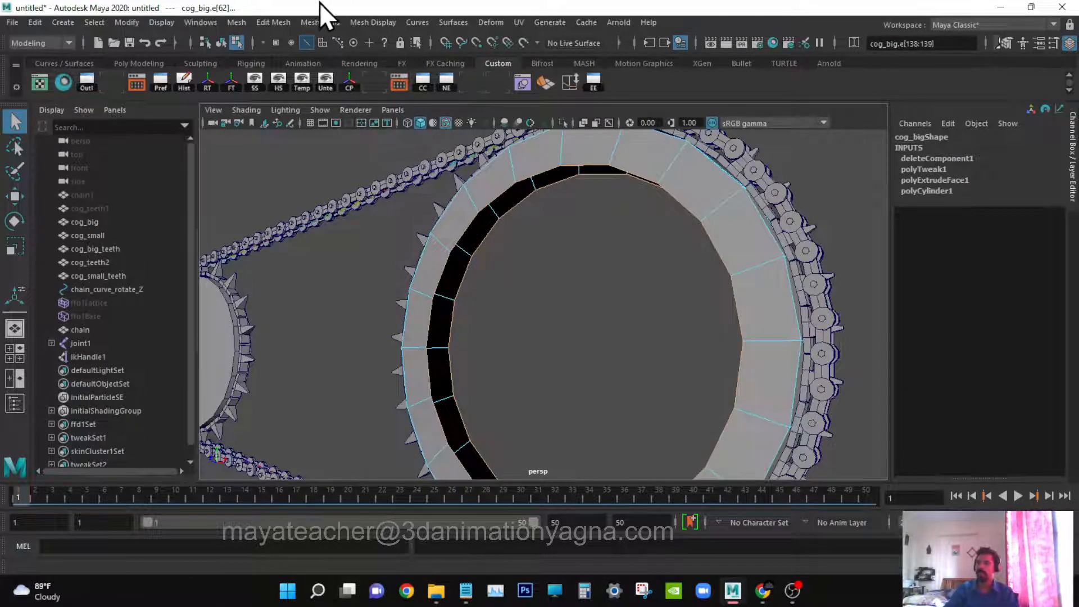
{"action": "left_click", "coordinate": [277, 25]}
{"action": "left_click", "coordinate": [307, 81]}
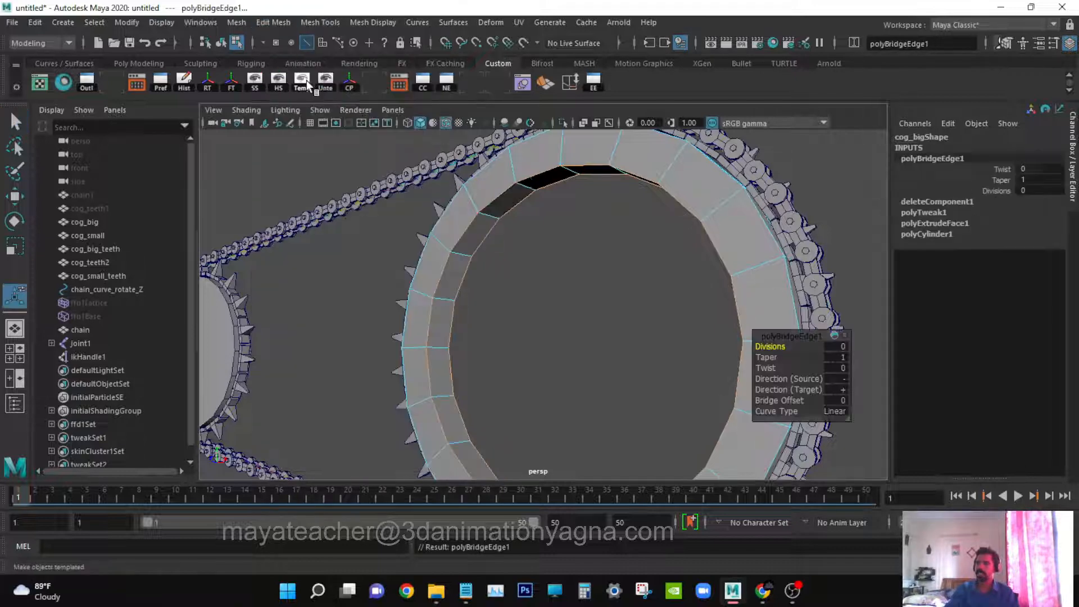
{"action": "left_click_drag", "start_coordinate": [527, 245], "coordinate": [601, 214], "text": "alt"}
{"action": "key", "text": "q"}
{"action": "left_click", "coordinate": [602, 213]}
- Select two adjacent inner wall faces at the top of cog_big's ring and the two opposite faces at its bottom
{"action": "middle_click_drag", "start_coordinate": [601, 212], "coordinate": [546, 301], "text": "alt"}
{"action": "left_click_drag", "start_coordinate": [547, 301], "coordinate": [569, 192], "text": "alt"}
{"action": "right_click_drag", "start_coordinate": [571, 194], "coordinate": [569, 226]}
{"action": "scroll", "coordinate": [566, 331], "scroll_direction": "down", "scroll_amount": 5}
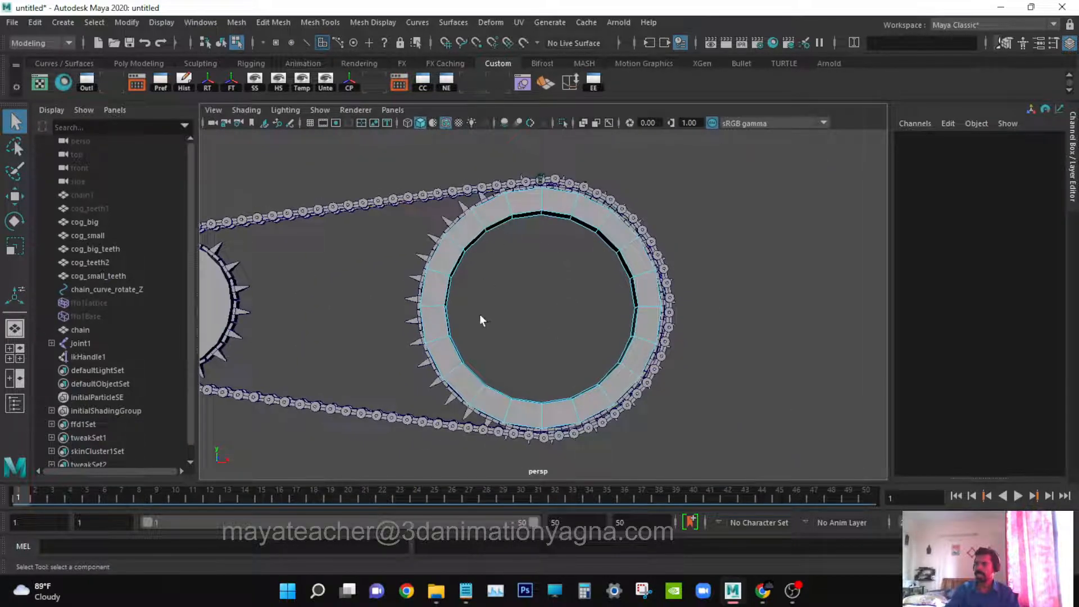
{"action": "scroll", "coordinate": [608, 265], "scroll_direction": "up", "scroll_amount": 3}
{"action": "middle_click_drag", "start_coordinate": [609, 265], "coordinate": [609, 326], "text": "alt"}
{"action": "left_click_drag", "start_coordinate": [553, 250], "coordinate": [528, 233], "text": "alt"}
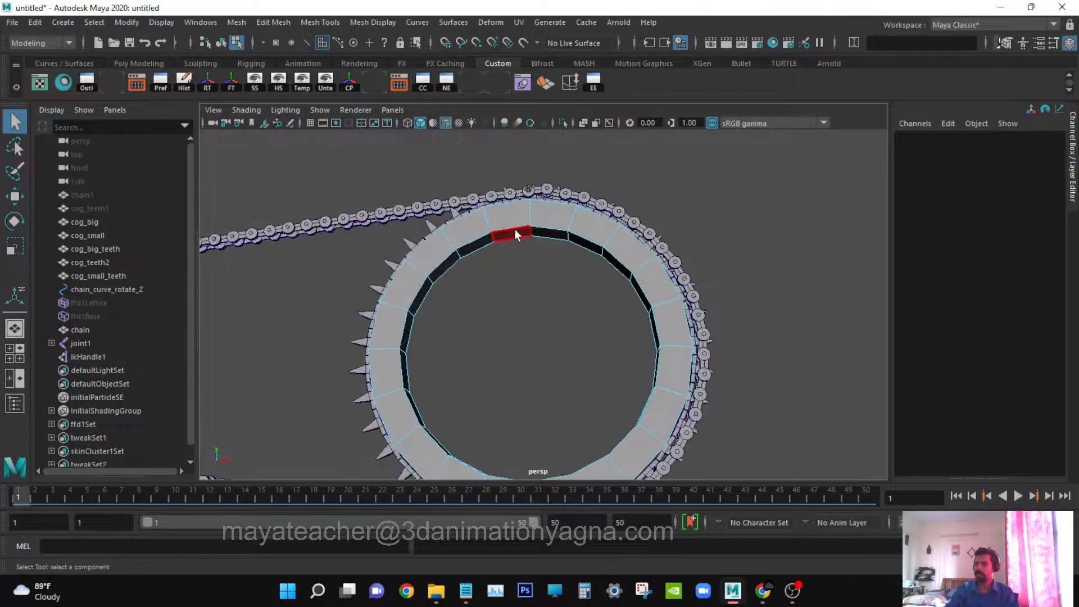
{"action": "left_click", "coordinate": [522, 231]}
{"action": "left_click", "coordinate": [544, 228], "text": "shift"}
{"action": "mouse_move", "coordinate": [558, 268]}
{"action": "left_mouse_down", "text": "alt"}
{"action": "mouse_move", "coordinate": [562, 246]}
{"action": "mouse_move", "coordinate": [547, 289]}
{"action": "mouse_move", "coordinate": [545, 267]}
{"action": "mouse_move", "coordinate": [549, 312]}
{"action": "mouse_move", "coordinate": [564, 284]}
{"action": "left_mouse_up", "text": "alt"}
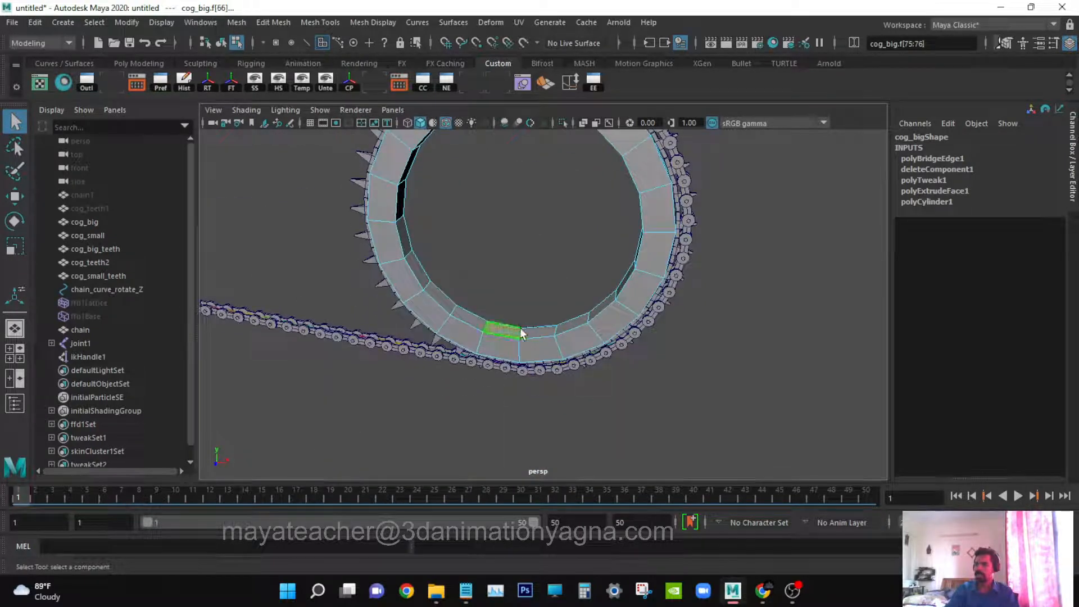
{"action": "left_click", "coordinate": [538, 334], "text": "shift"}
{"action": "left_click_drag", "start_coordinate": [537, 334], "coordinate": [572, 290], "text": "alt"}
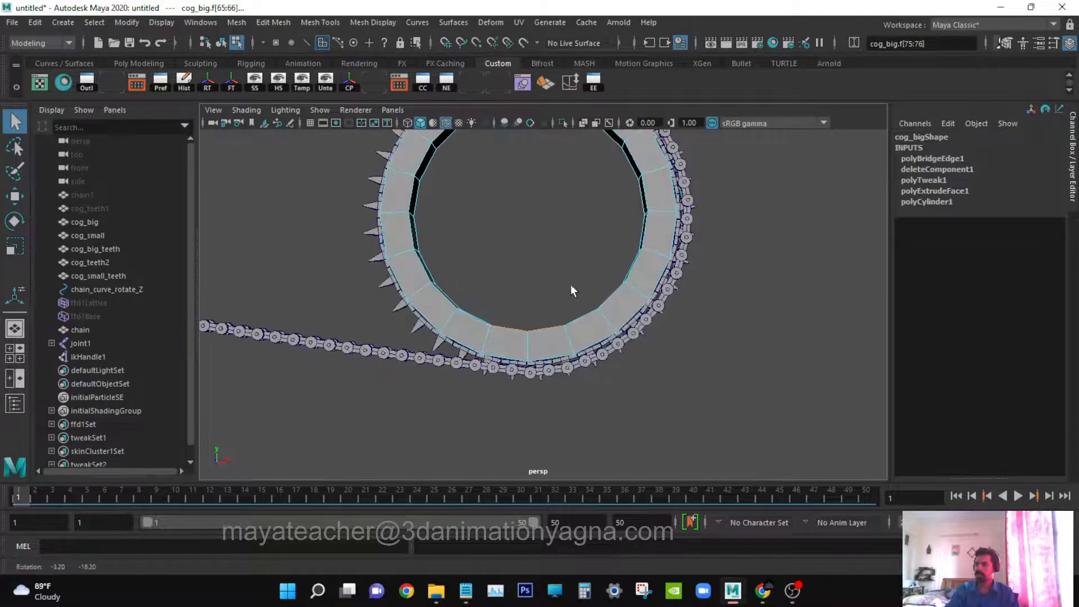
- Bridge the selected upper and lower inner faces of cog_big to form a vertical spoke across the hole
{"action": "middle_click_drag", "start_coordinate": [571, 286], "coordinate": [566, 353], "text": "alt"}
{"action": "left_click_drag", "start_coordinate": [565, 353], "coordinate": [565, 338], "text": "alt"}
{"action": "right_click_drag", "start_coordinate": [565, 339], "coordinate": [611, 328], "text": "alt"}
{"action": "key", "text": "ctrl+space"}
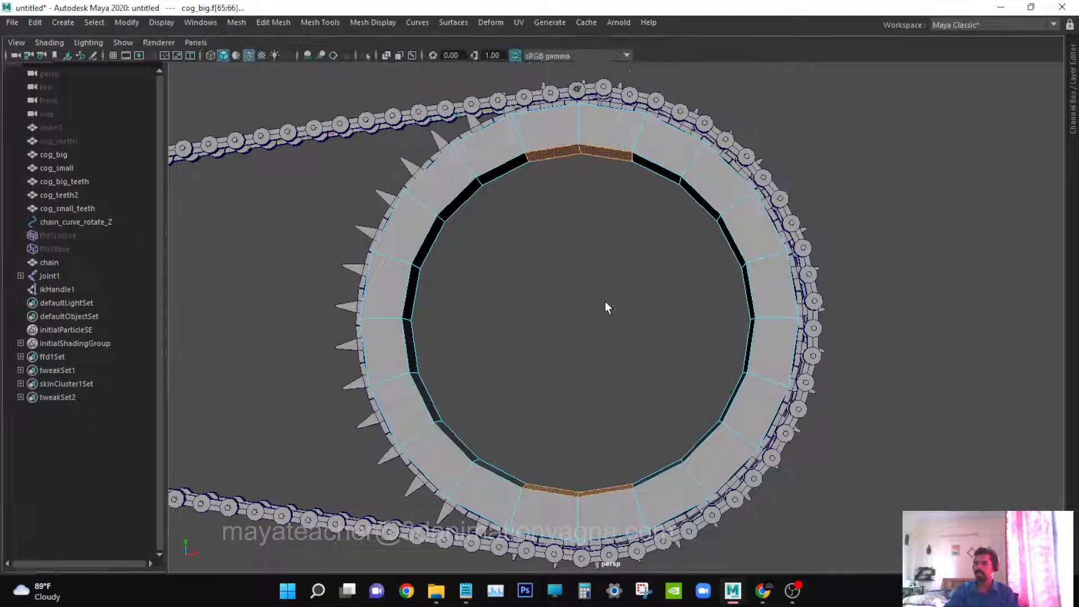
{"action": "key", "text": "space"}
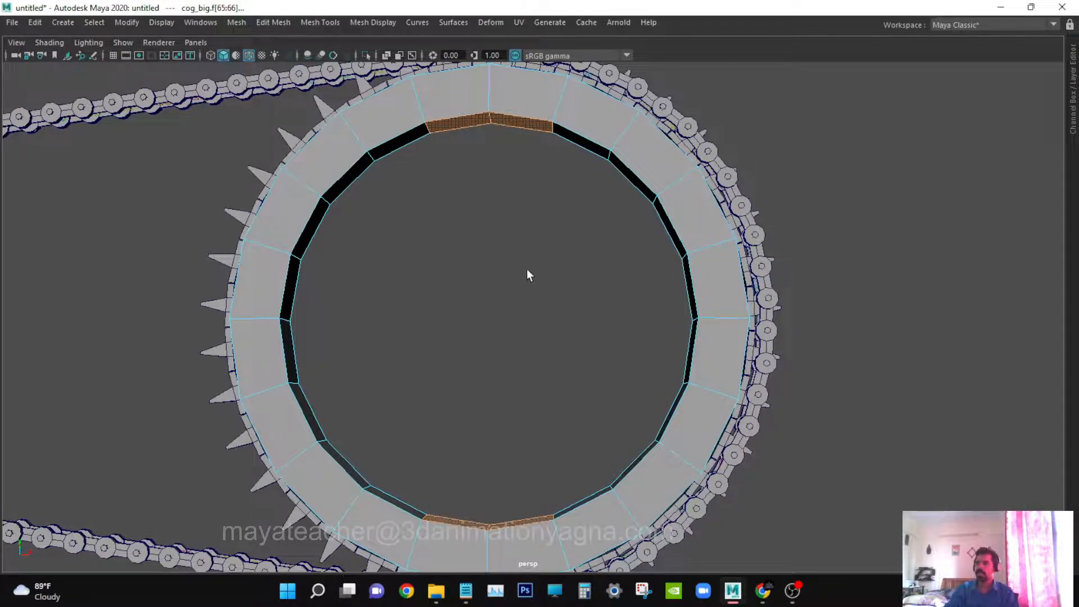
{"action": "left_click_drag", "start_coordinate": [527, 270], "coordinate": [515, 281], "text": "alt"}
{"action": "key", "text": "4"}
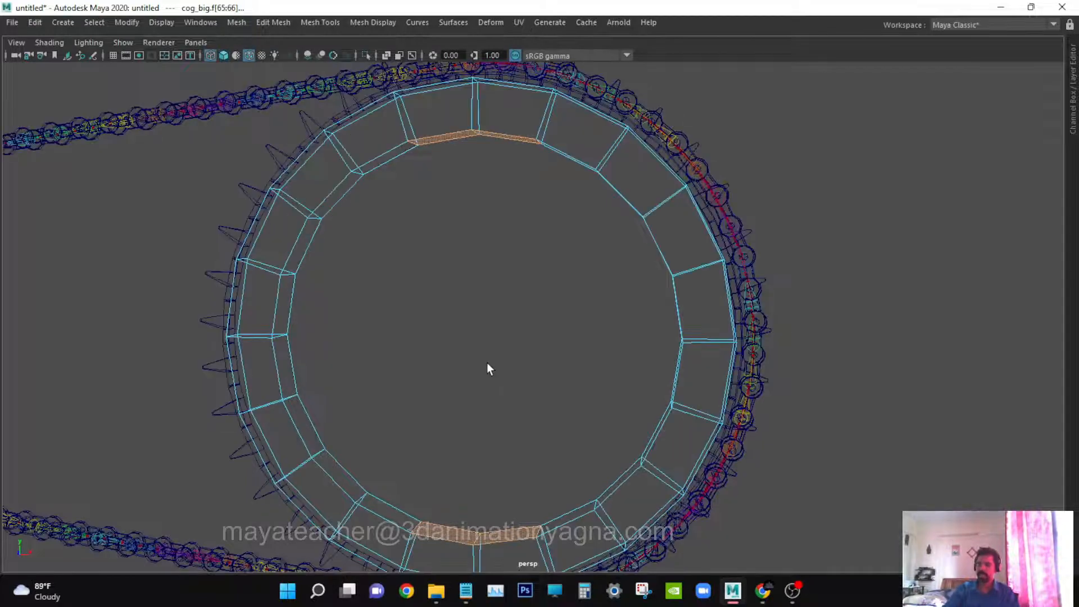
{"action": "left_click", "coordinate": [269, 23]}
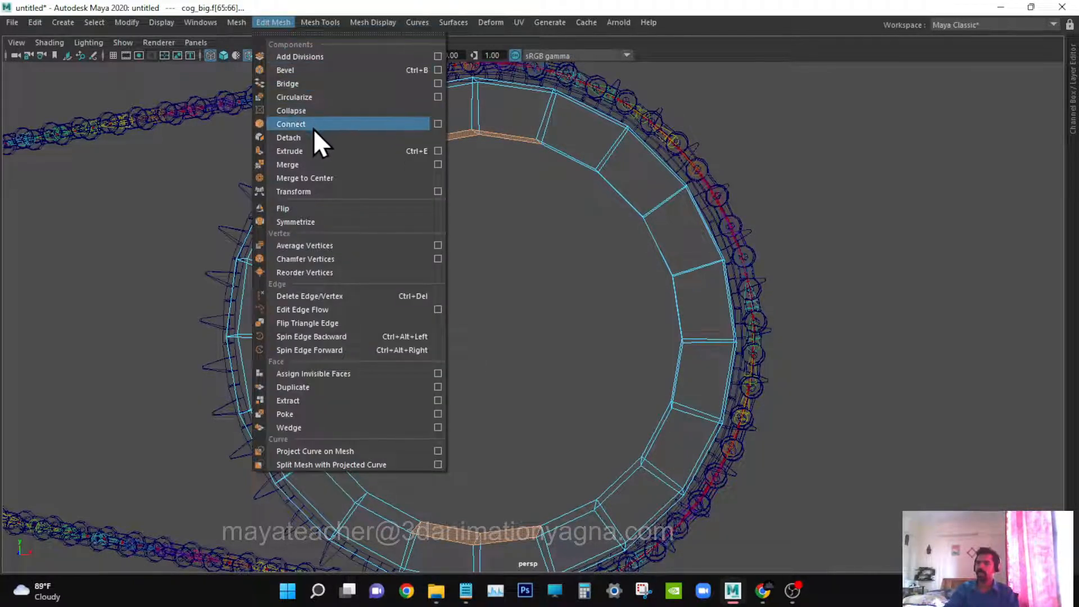
{"action": "left_click", "coordinate": [305, 83]}
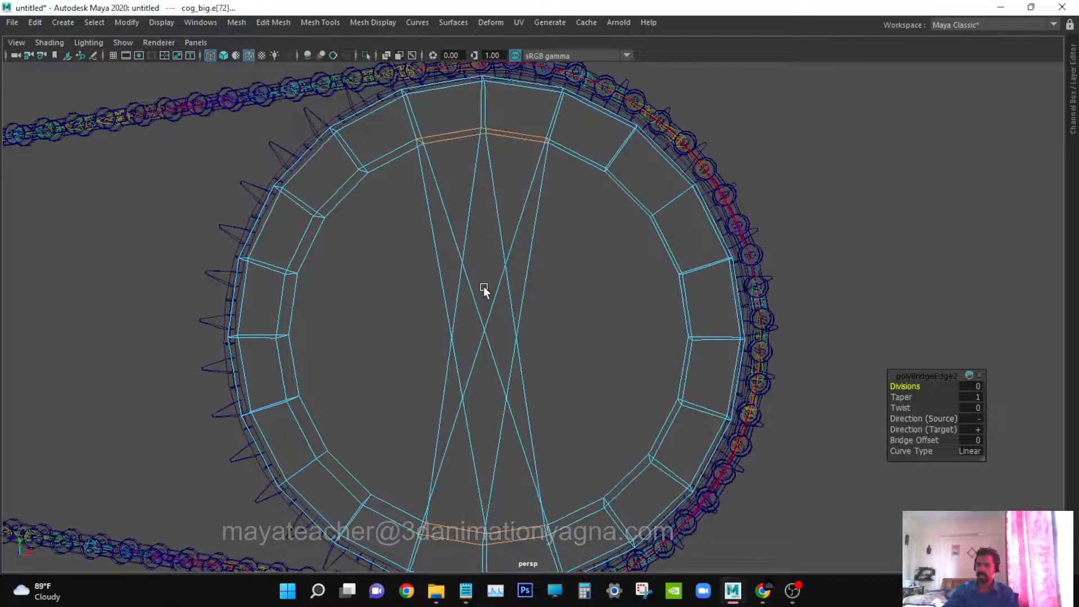
{"action": "key", "text": "5"}
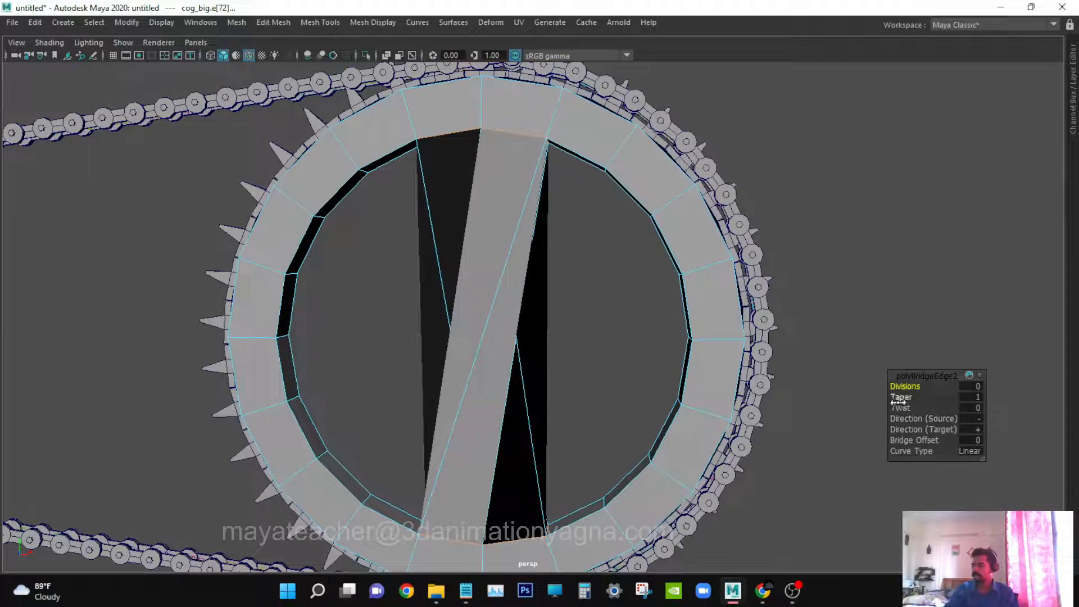
- Set the vertical spoke bridge's Twist to 1, Taper to 0 and Divisions to 0
{"action": "mouse_move", "coordinate": [899, 407]}
{"action": "left_mouse_down"}
{"action": "mouse_move", "coordinate": [913, 407]}
{"action": "mouse_move", "coordinate": [906, 411]}
{"action": "left_mouse_up"}
{"action": "key", "text": "ctrl+space"}
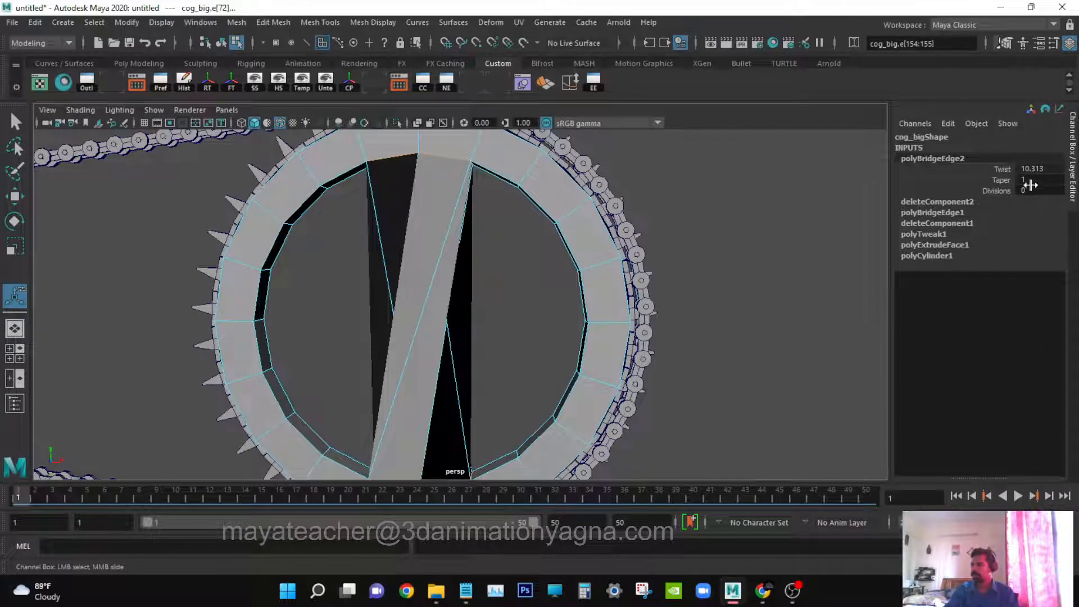
{"action": "double_click", "coordinate": [1037, 169]}
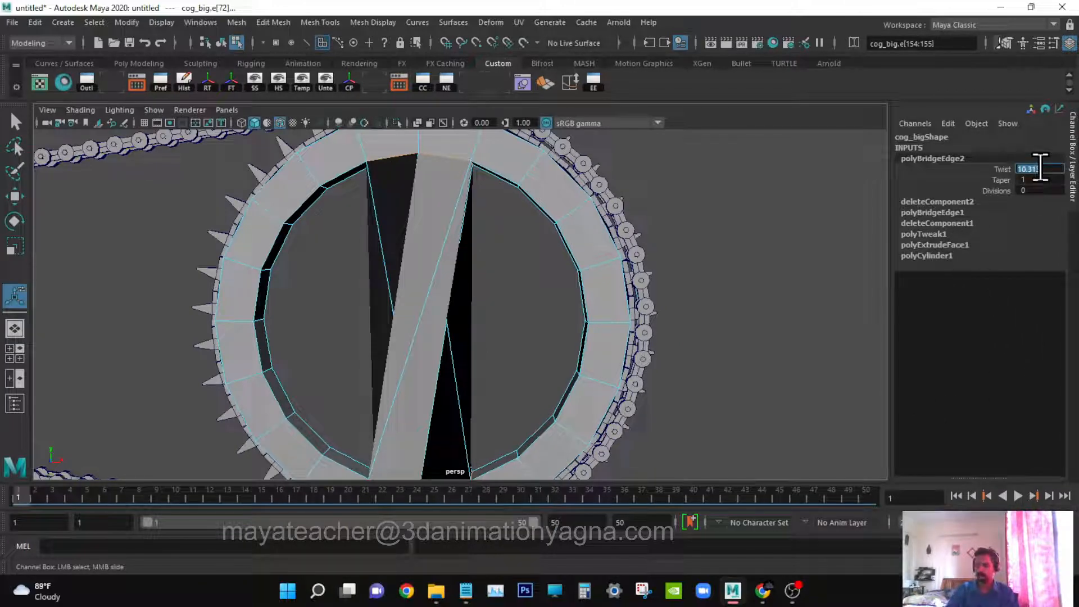
{"action": "key", "text": "Tab"}
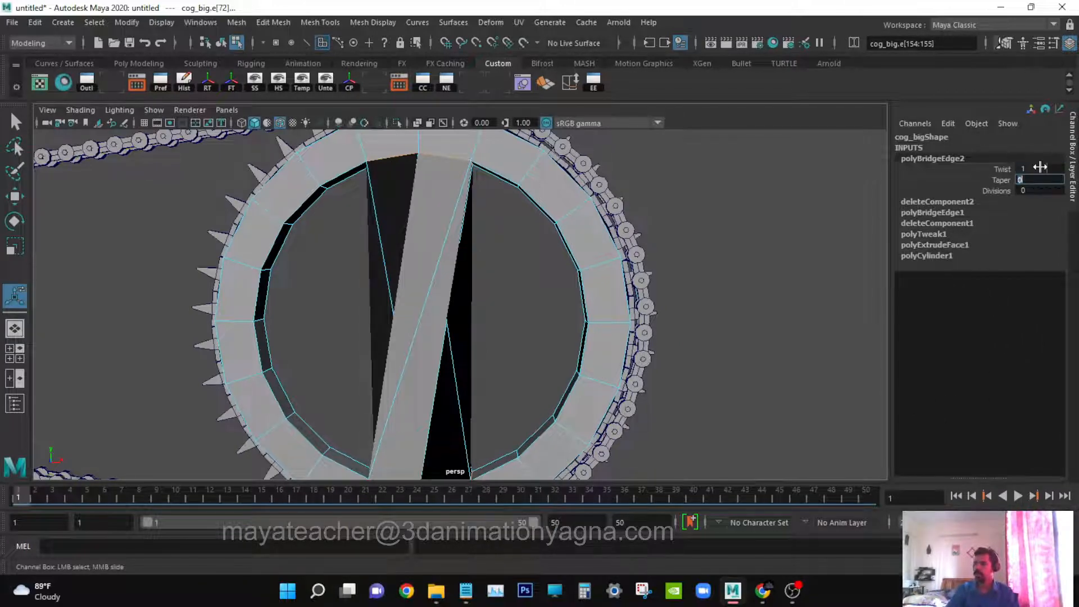
{"action": "type", "text": "1"}
{"action": "key", "text": "Return"}
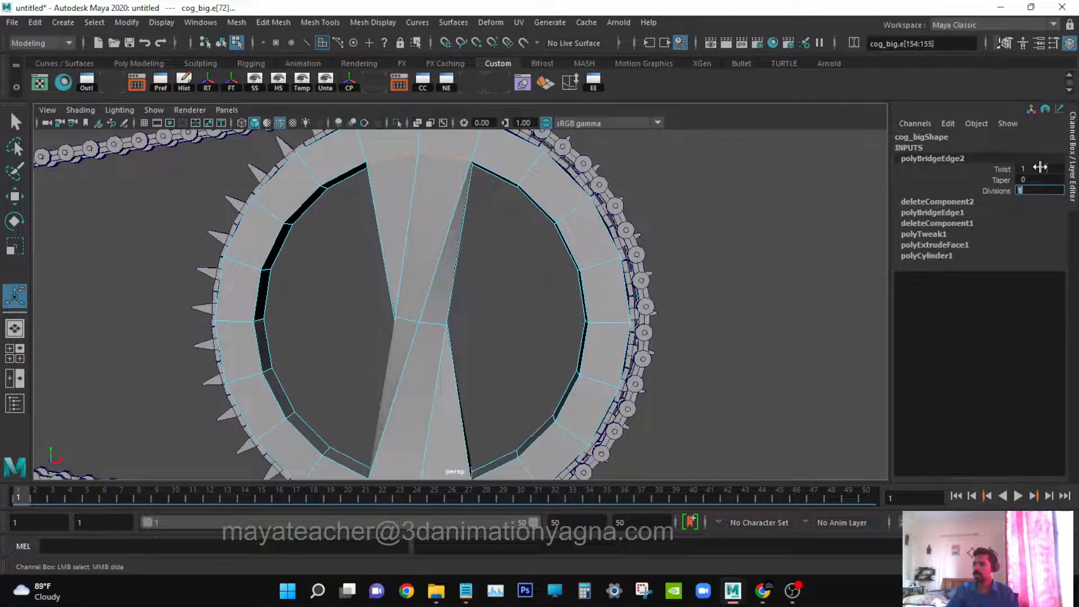
{"action": "type", "text": "0"}
{"action": "left_click", "coordinate": [1040, 167]}
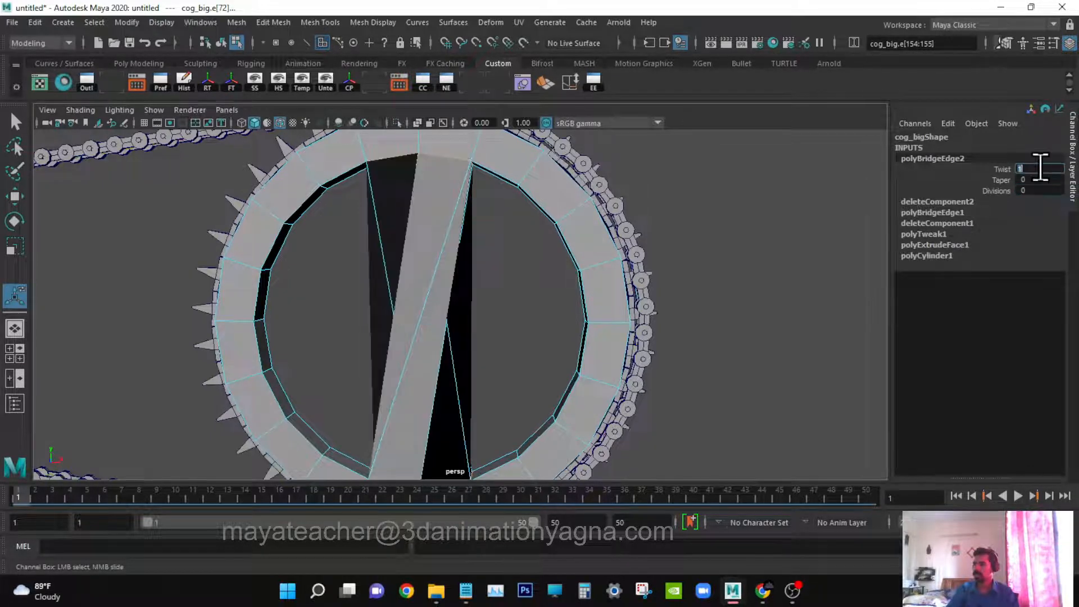
- Set the spoke bridge's Twist to -100 so that the vertical spoke runs straight
{"action": "left_click", "coordinate": [1001, 168]}
{"action": "middle_click_drag", "start_coordinate": [438, 293], "coordinate": [410, 305]}
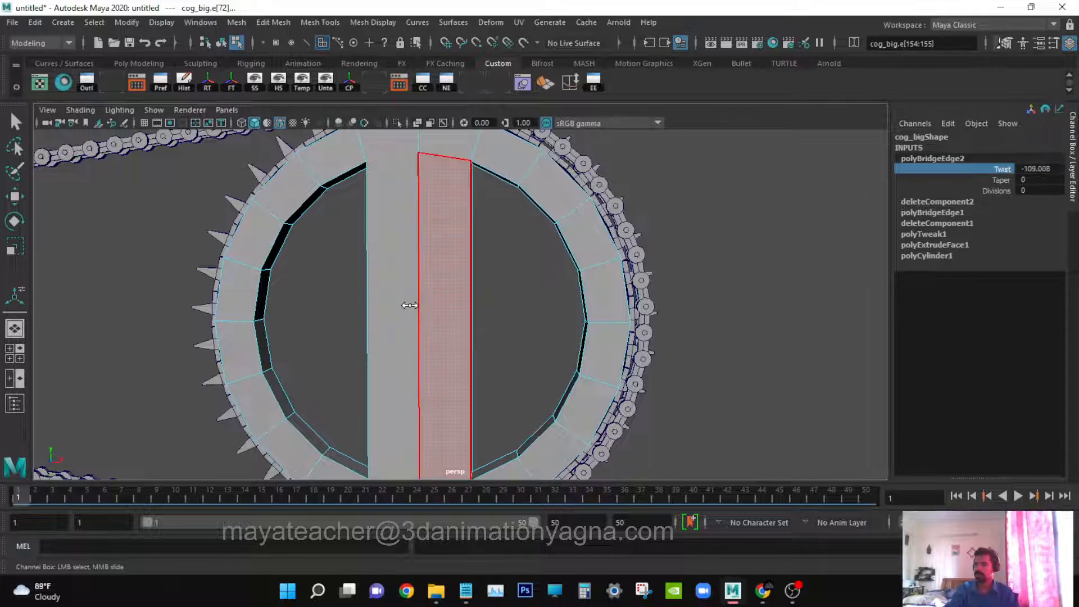
{"action": "mouse_move", "coordinate": [478, 319]}
{"action": "left_mouse_down", "text": "alt"}
{"action": "mouse_move", "coordinate": [305, 317]}
{"action": "mouse_move", "coordinate": [466, 325]}
{"action": "left_mouse_up", "text": "alt"}
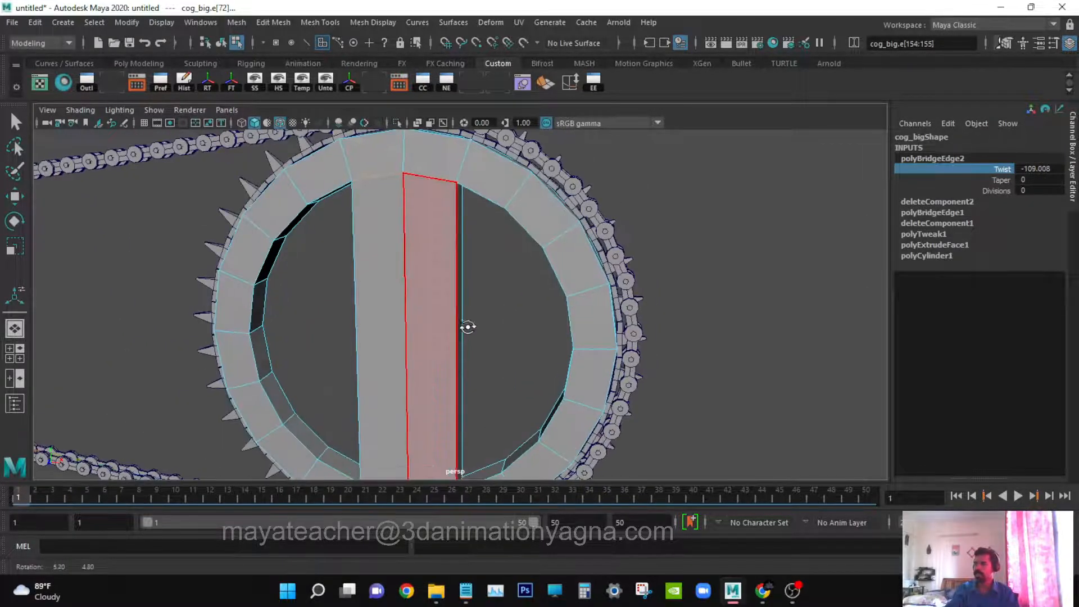
{"action": "double_click", "coordinate": [1050, 169]}
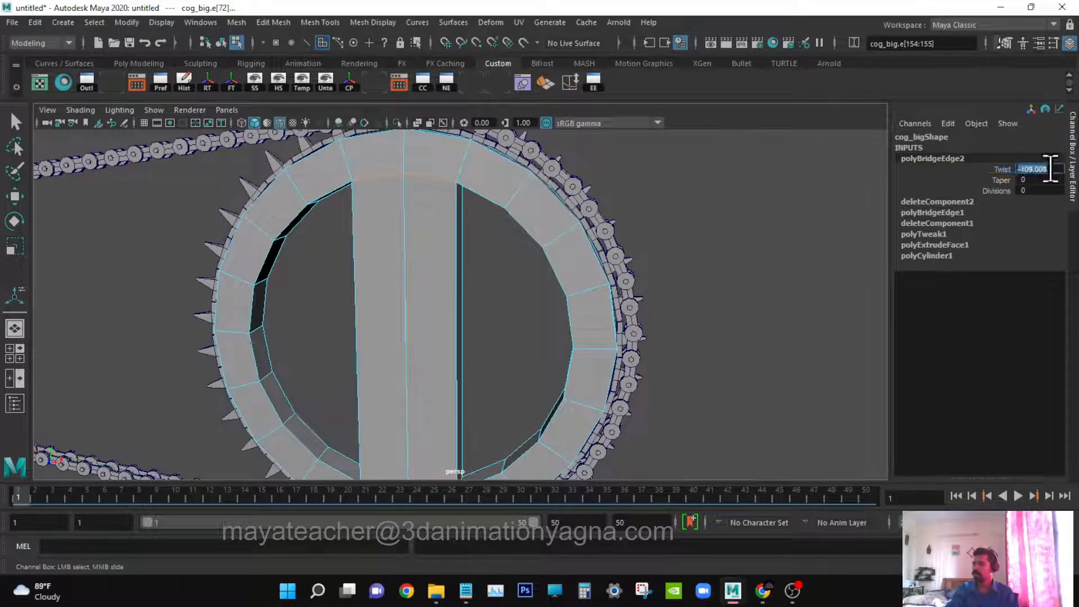
{"action": "type", "text": "-"}
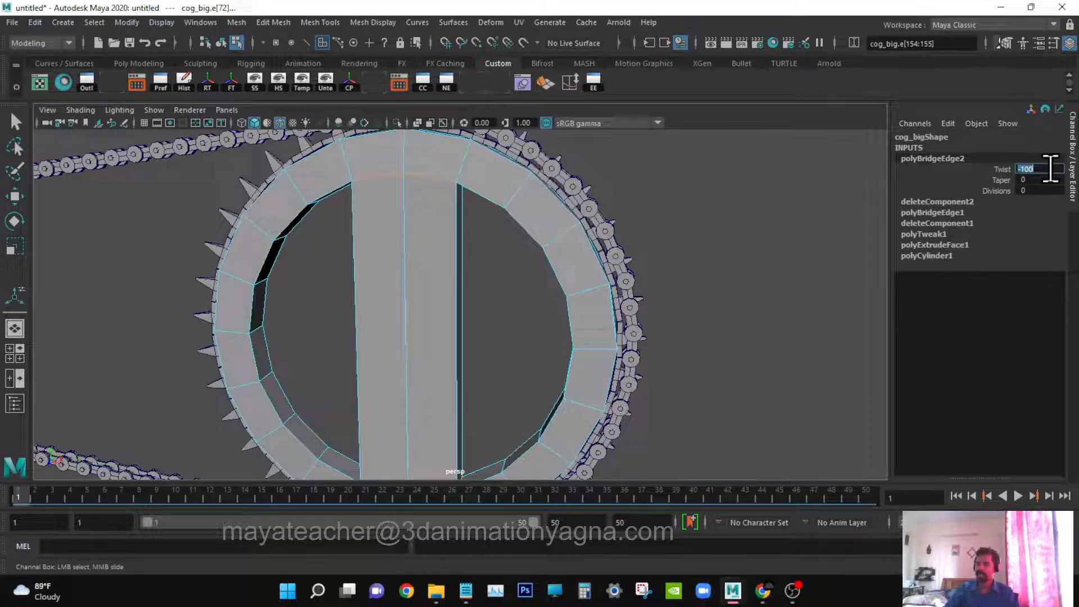
{"action": "scroll", "coordinate": [591, 312], "scroll_direction": "down", "scroll_amount": 3}
{"action": "left_click_drag", "start_coordinate": [591, 312], "coordinate": [655, 292], "text": "alt"}
{"action": "scroll", "coordinate": [655, 291], "scroll_direction": "up", "scroll_amount": 2}
{"action": "middle_click_drag", "start_coordinate": [658, 292], "coordinate": [645, 318], "text": "alt"}
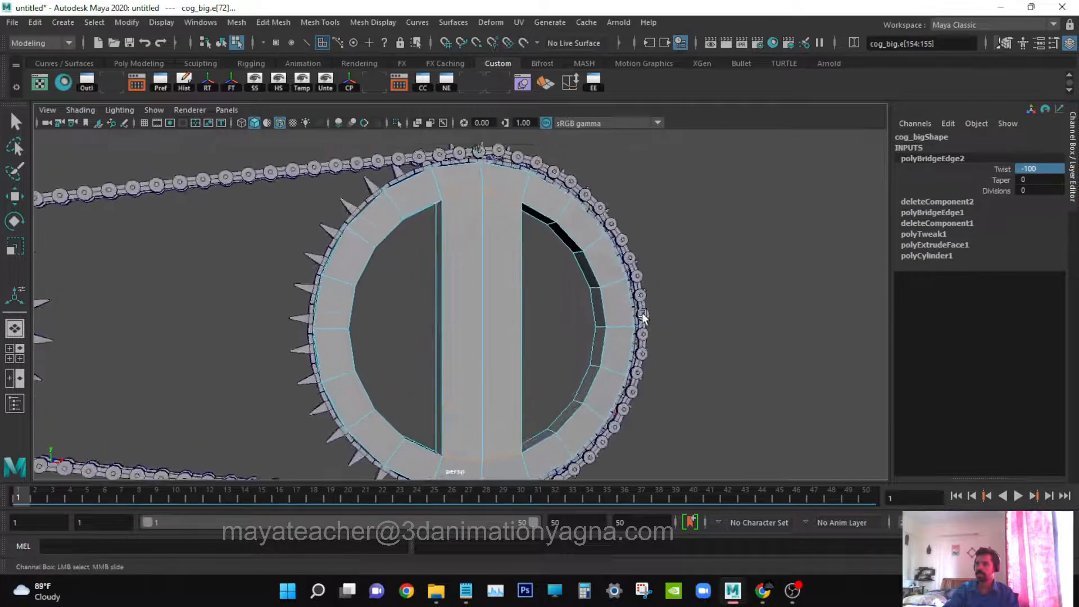
- Insert three edge loops across cog_big's vertical spoke with the Multi-Cut tool in the front view: above, at and below its centre
{"action": "left_click", "coordinate": [767, 238]}
{"action": "left_click_drag", "start_coordinate": [587, 318], "coordinate": [553, 361], "text": "alt"}
{"action": "key", "text": "space"}
{"action": "middle_click_drag", "start_coordinate": [571, 340], "coordinate": [527, 185], "text": "alt"}
{"action": "scroll", "coordinate": [558, 278], "scroll_direction": "down", "scroll_amount": 5}
{"action": "scroll", "coordinate": [588, 303], "scroll_direction": "down", "scroll_amount": 3}
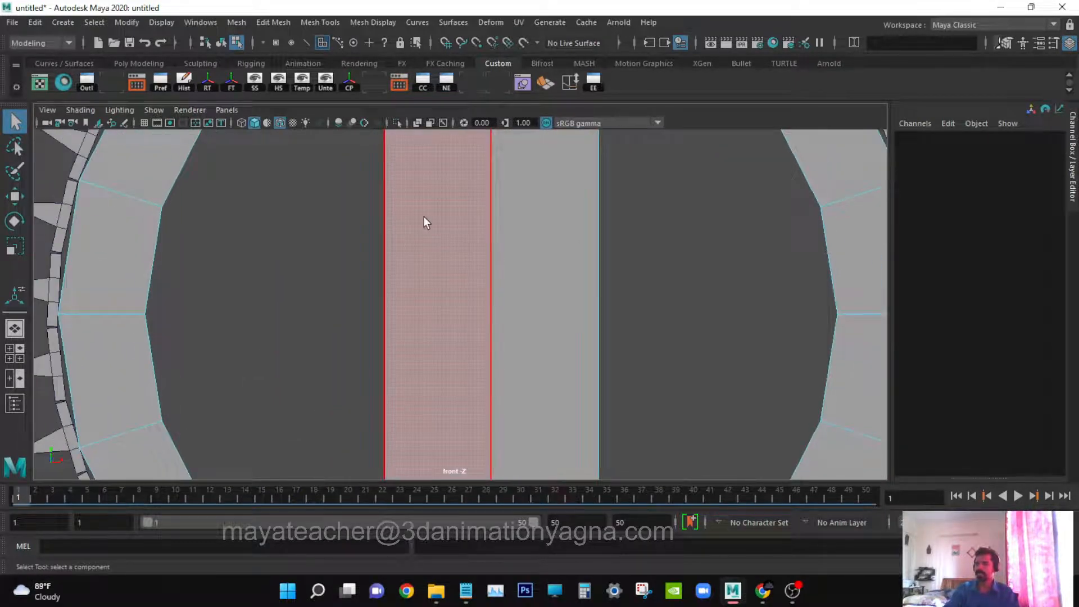
{"action": "left_click", "coordinate": [403, 255]}
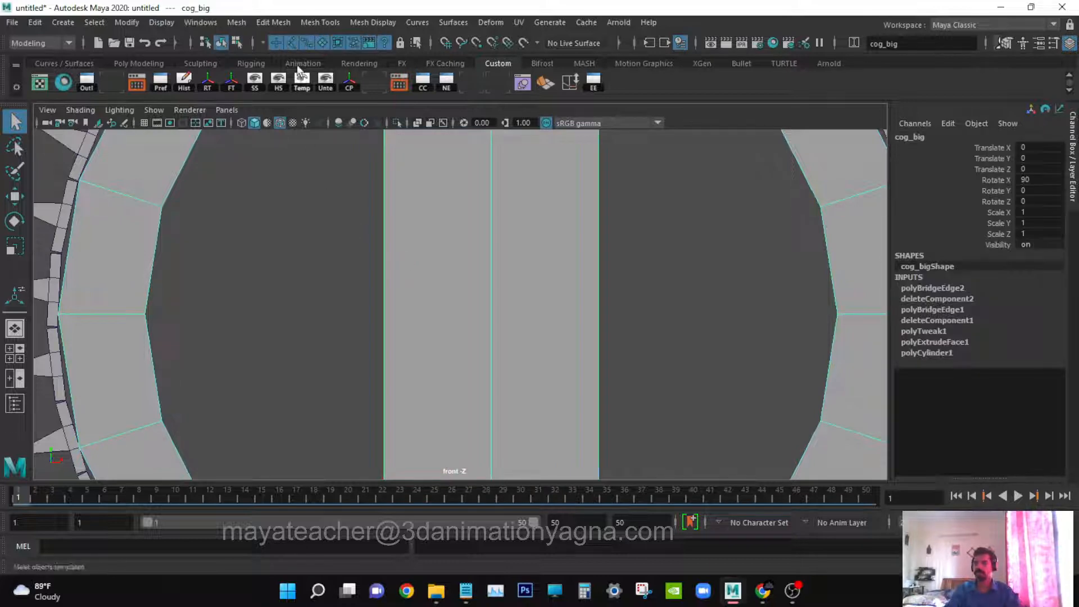
{"action": "left_click", "coordinate": [332, 22]}
{"action": "left_click", "coordinate": [352, 152]}
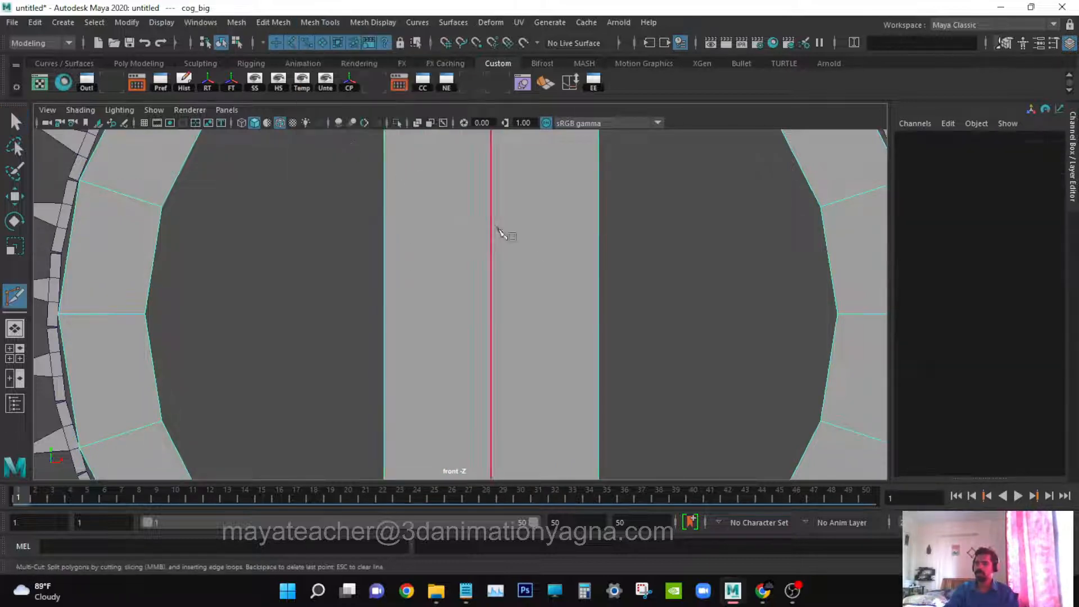
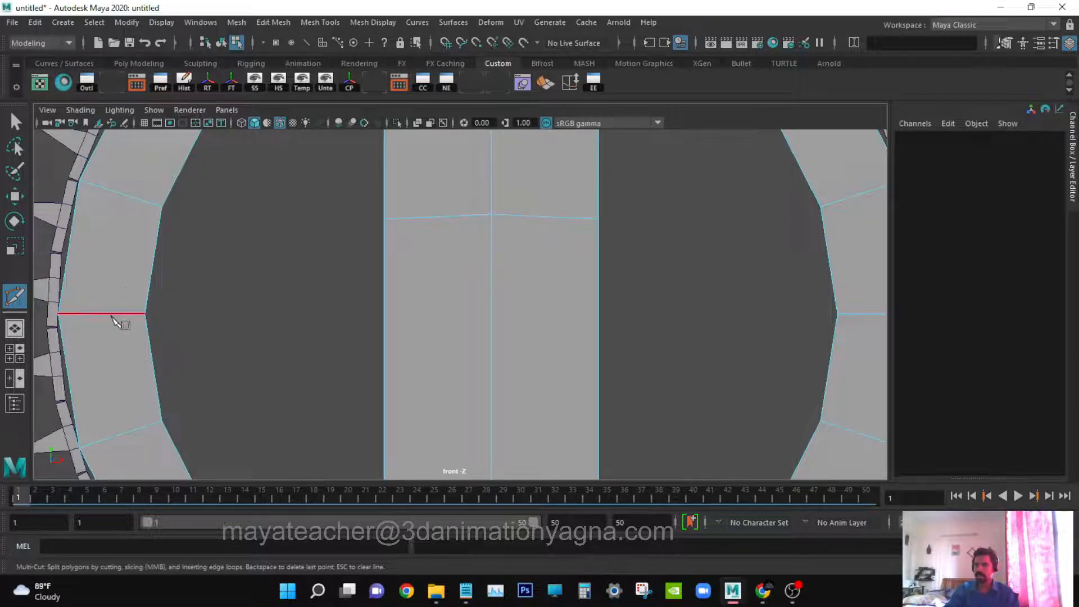
{"action": "left_click", "coordinate": [385, 314], "text": "ctrl"}
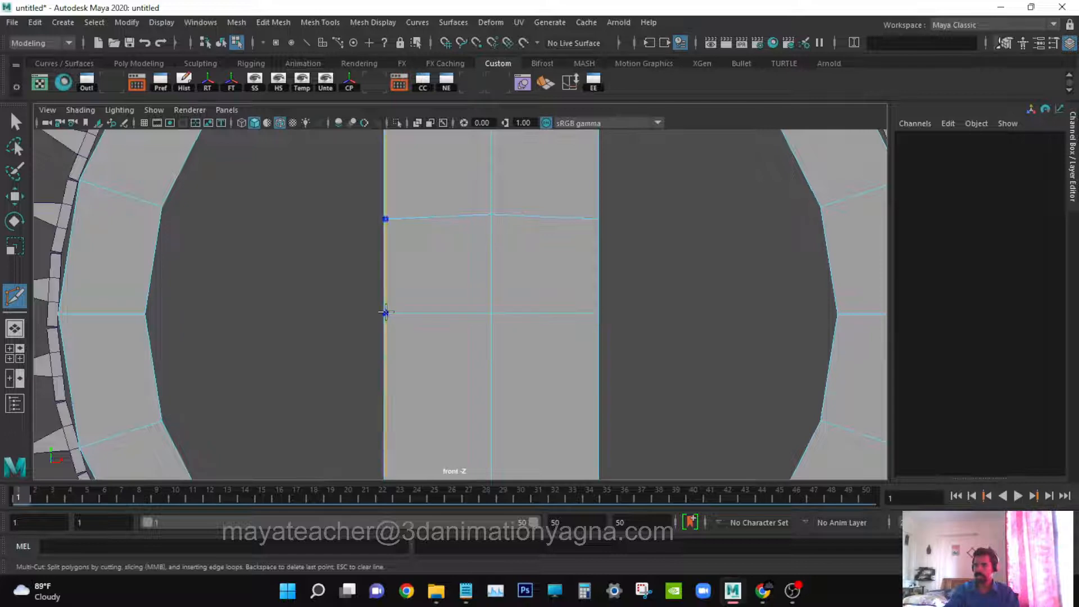
{"action": "left_click", "coordinate": [386, 400], "text": "ctrl"}
{"action": "key", "text": "q"}
- Select the two central side faces of the vertical spoke facing the small cog and the two opposite inner rim faces
{"action": "key", "text": "space"}
{"action": "left_click_drag", "start_coordinate": [550, 333], "coordinate": [457, 306]}
{"action": "mouse_move", "coordinate": [458, 308]}
{"action": "right_mouse_down"}
{"action": "mouse_move", "coordinate": [454, 254]}
{"action": "mouse_move", "coordinate": [452, 328]}
{"action": "right_mouse_up"}
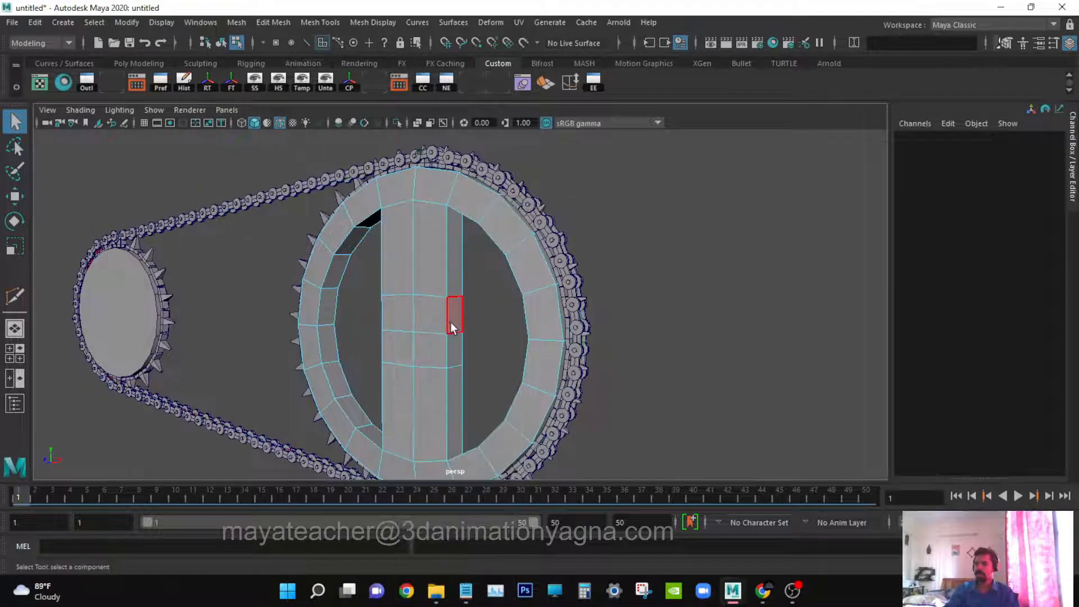
{"action": "left_click", "coordinate": [454, 318]}
{"action": "left_click", "coordinate": [454, 348], "text": "shift"}
{"action": "left_click_drag", "start_coordinate": [432, 351], "coordinate": [445, 332], "text": "alt"}
{"action": "left_click", "coordinate": [453, 328]}
{"action": "left_click", "coordinate": [453, 357], "text": "shift"}
{"action": "left_click", "coordinate": [329, 317]}
{"action": "left_click", "coordinate": [336, 344], "text": "shift"}
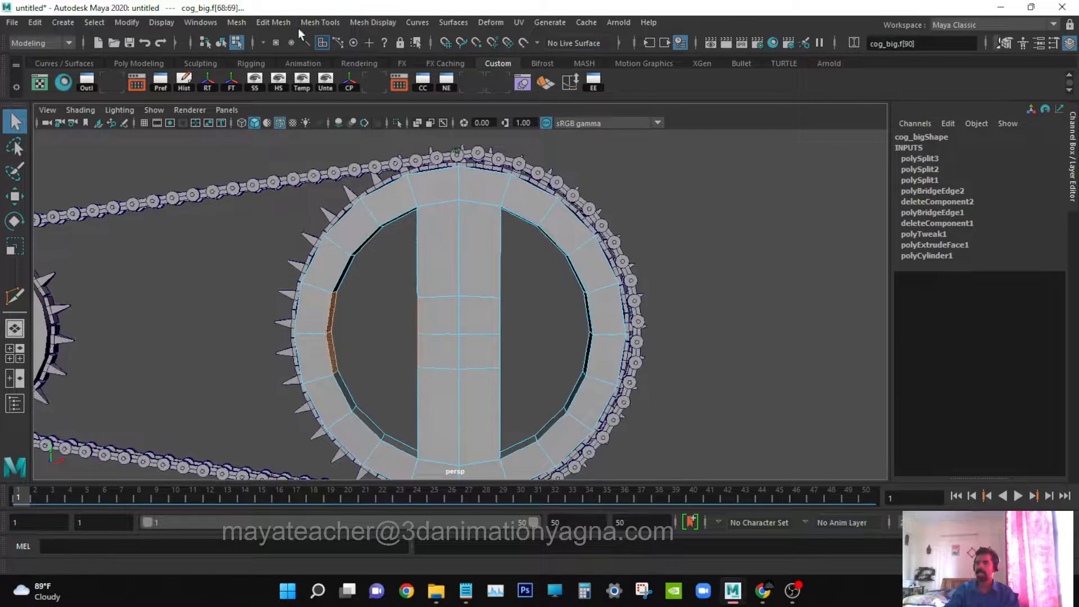
- Bridge the selected spoke and rim faces to form a horizontal spoke on the side facing the small cog
{"action": "left_click", "coordinate": [273, 22]}
{"action": "left_click", "coordinate": [308, 89]}
{"action": "left_click_drag", "start_coordinate": [450, 294], "coordinate": [410, 298], "text": "alt"}
{"action": "left_click", "coordinate": [511, 316]}
{"action": "key", "text": "q"}
- Bridge the vertical spoke's two central side faces facing away from the small cog to the two opposite inner rim faces
{"action": "left_click", "coordinate": [473, 332]}
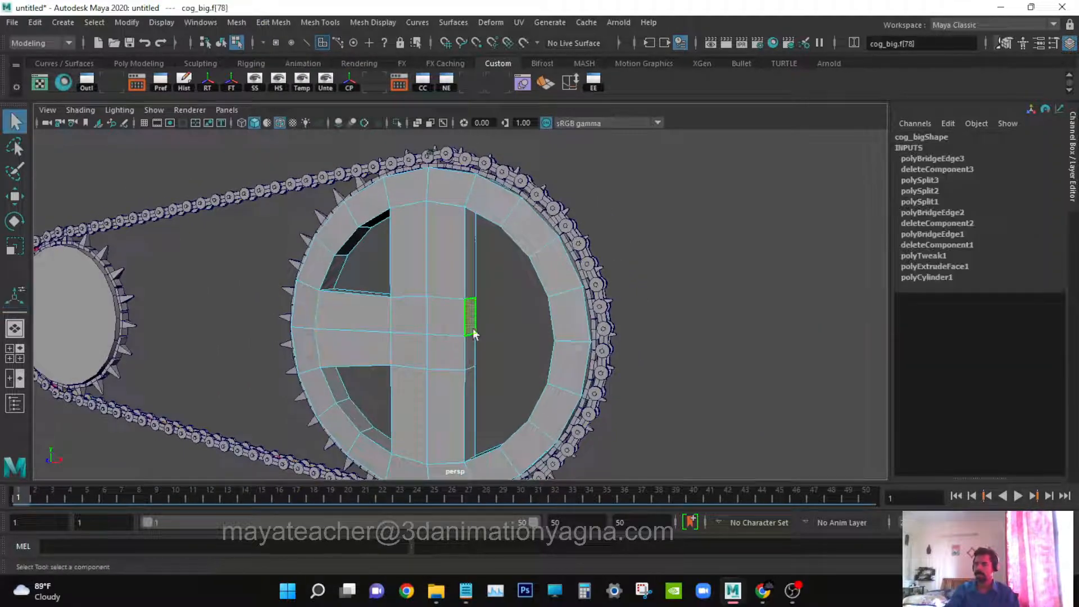
{"action": "left_click", "coordinate": [473, 351], "text": "shift"}
{"action": "left_click_drag", "start_coordinate": [485, 352], "coordinate": [590, 353], "text": "alt"}
{"action": "left_click", "coordinate": [591, 313], "text": "shift"}
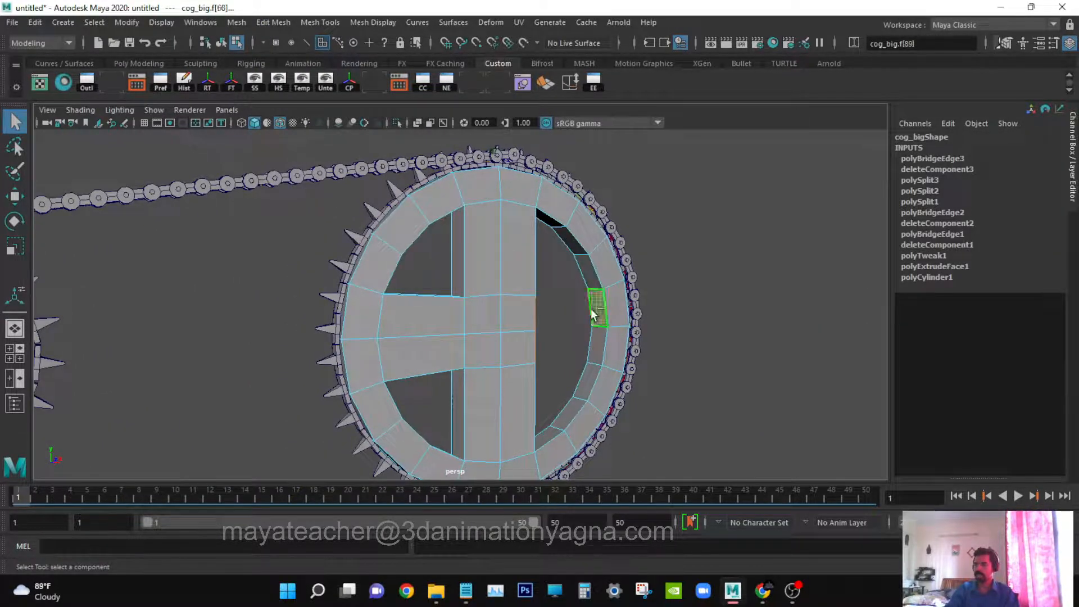
{"action": "left_click", "coordinate": [596, 342], "text": "shift"}
{"action": "left_click", "coordinate": [273, 23]}
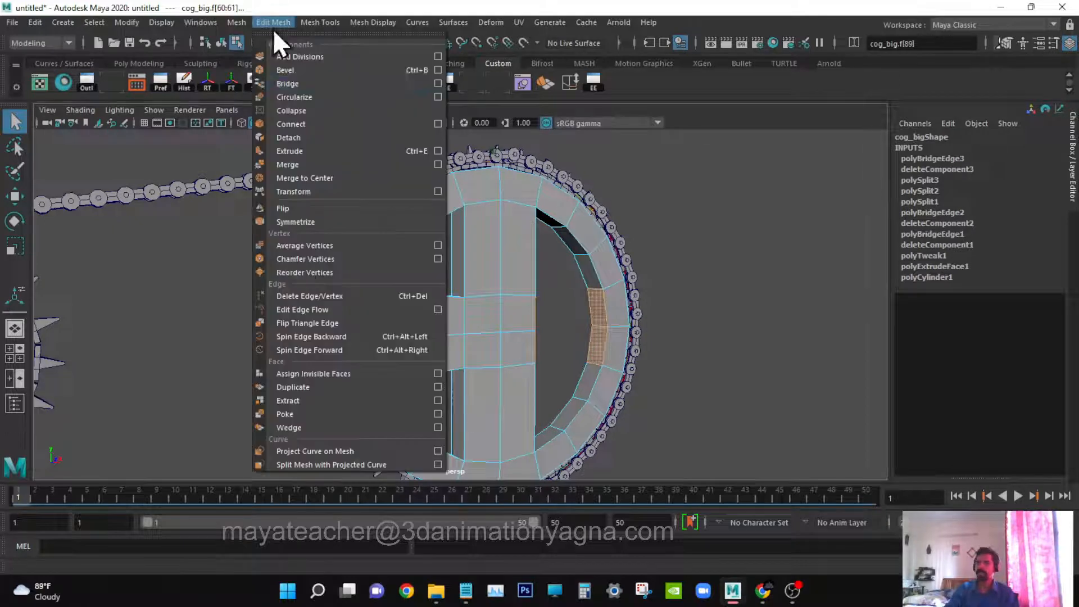
{"action": "left_click", "coordinate": [315, 84]}
{"action": "left_click_drag", "start_coordinate": [595, 264], "coordinate": [659, 237], "text": "alt"}
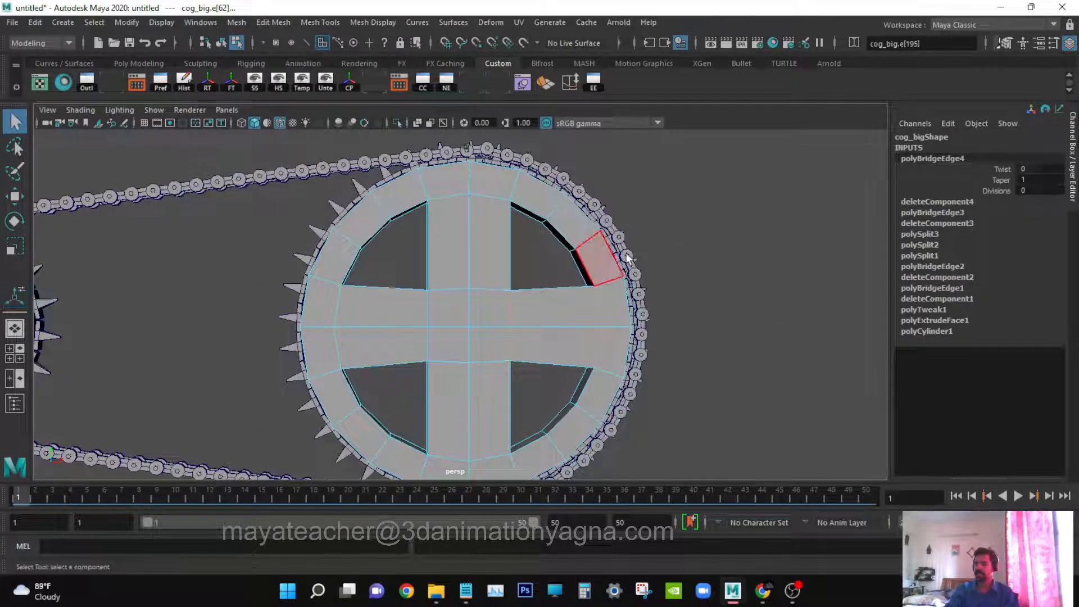
{"action": "left_click", "coordinate": [716, 235]}
- Circularize the four front faces at the centre of cog_big where the spokes cross
{"action": "left_click_drag", "start_coordinate": [573, 315], "coordinate": [584, 259], "text": "alt"}
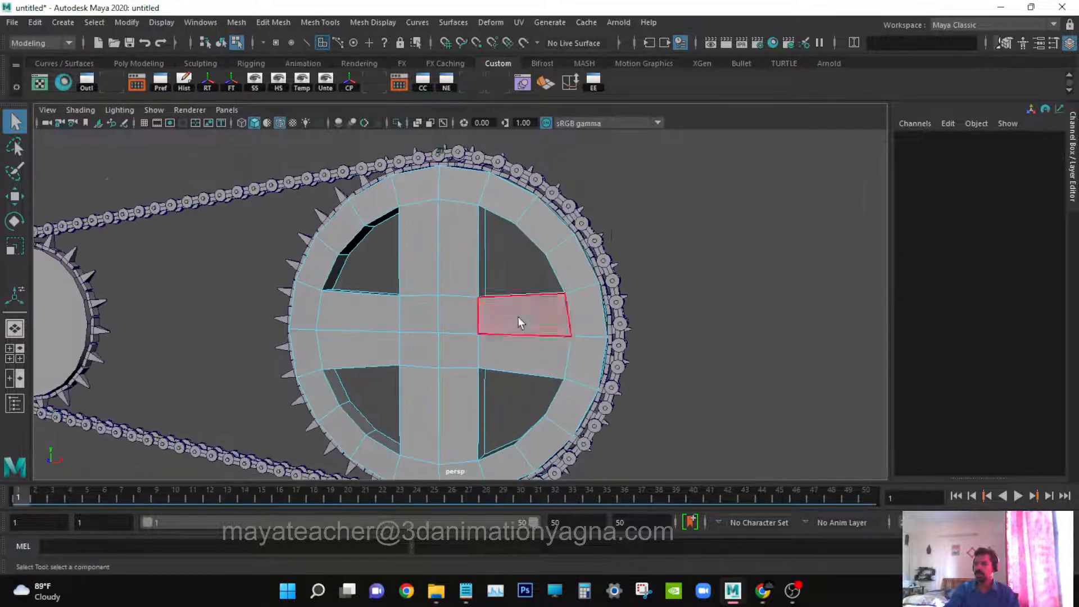
{"action": "scroll", "coordinate": [518, 317], "scroll_direction": "up", "scroll_amount": 2}
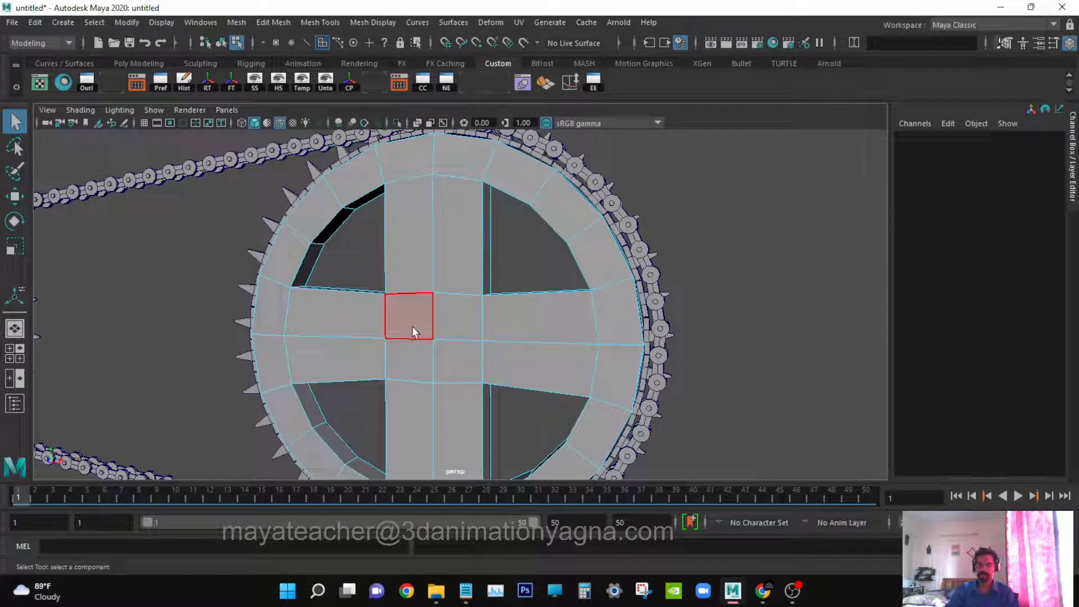
{"action": "left_click_drag", "start_coordinate": [462, 316], "coordinate": [407, 352]}
{"action": "mouse_move", "coordinate": [582, 365]}
{"action": "left_mouse_down", "text": "alt"}
{"action": "mouse_move", "coordinate": [481, 362]}
{"action": "mouse_move", "coordinate": [572, 345]}
{"action": "mouse_move", "coordinate": [450, 356]}
{"action": "mouse_move", "coordinate": [587, 357]}
{"action": "mouse_move", "coordinate": [551, 270]}
{"action": "left_mouse_up", "text": "alt"}
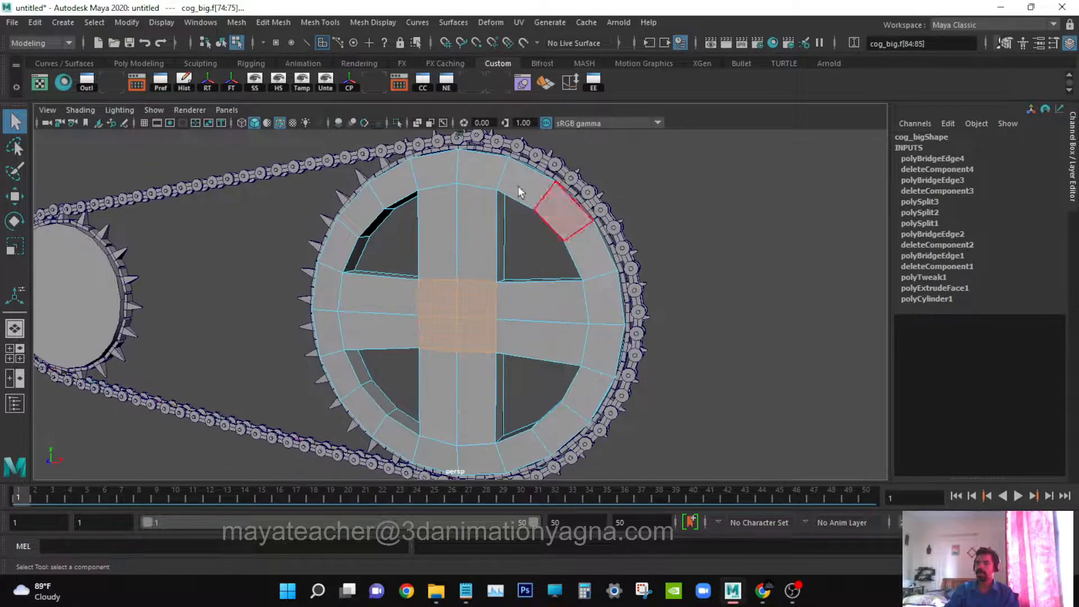
{"action": "right_click", "coordinate": [449, 306], "text": "shift"}
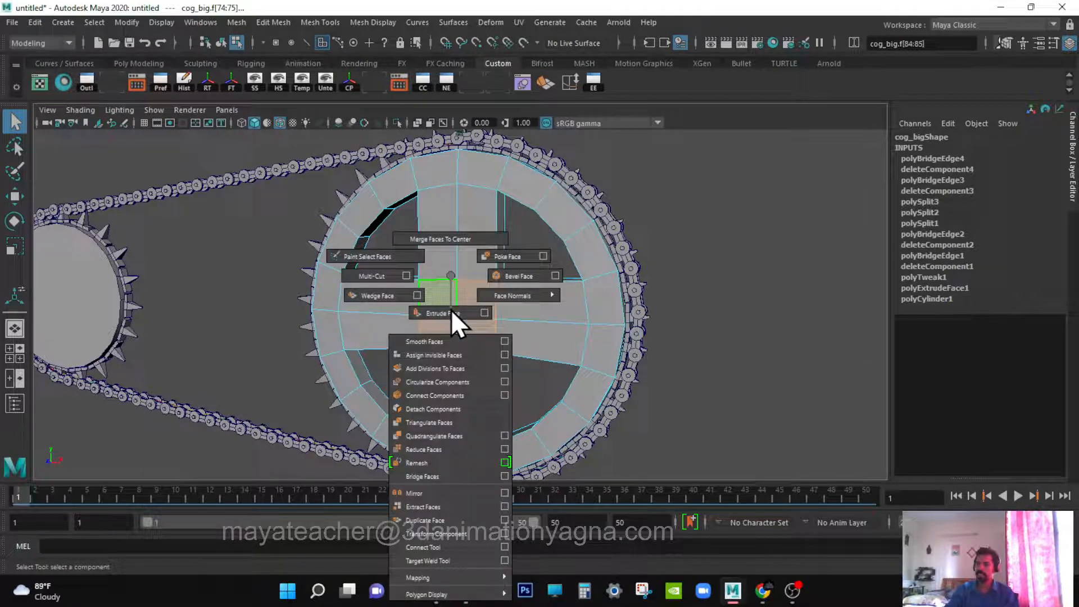
{"action": "left_click", "coordinate": [453, 381]}
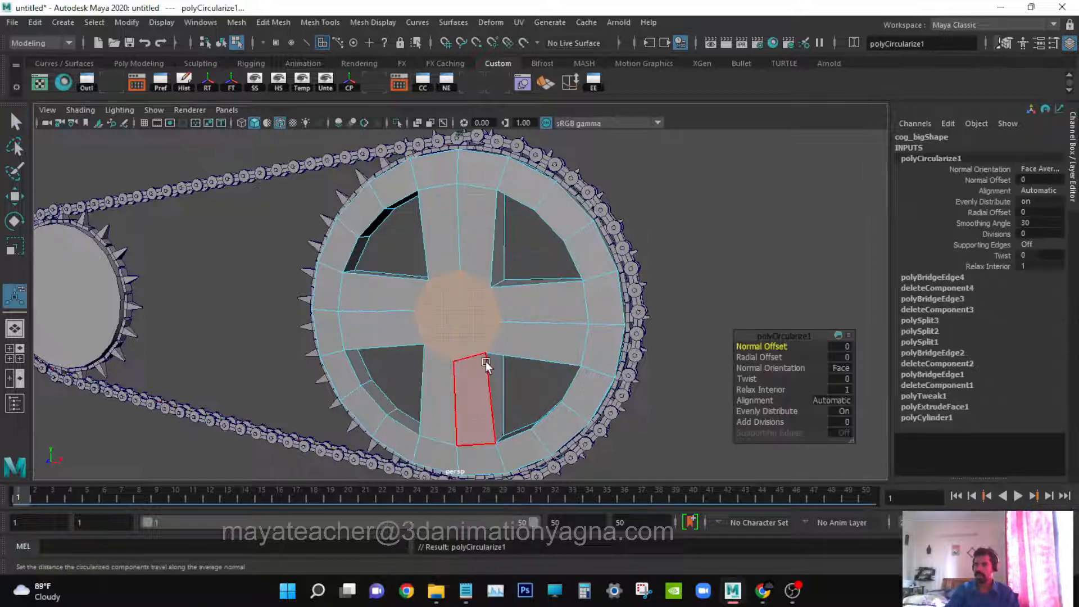
- Circularize the four matching centre faces on the back side of cog_big
{"action": "left_click_drag", "start_coordinate": [485, 362], "coordinate": [334, 326], "text": "alt"}
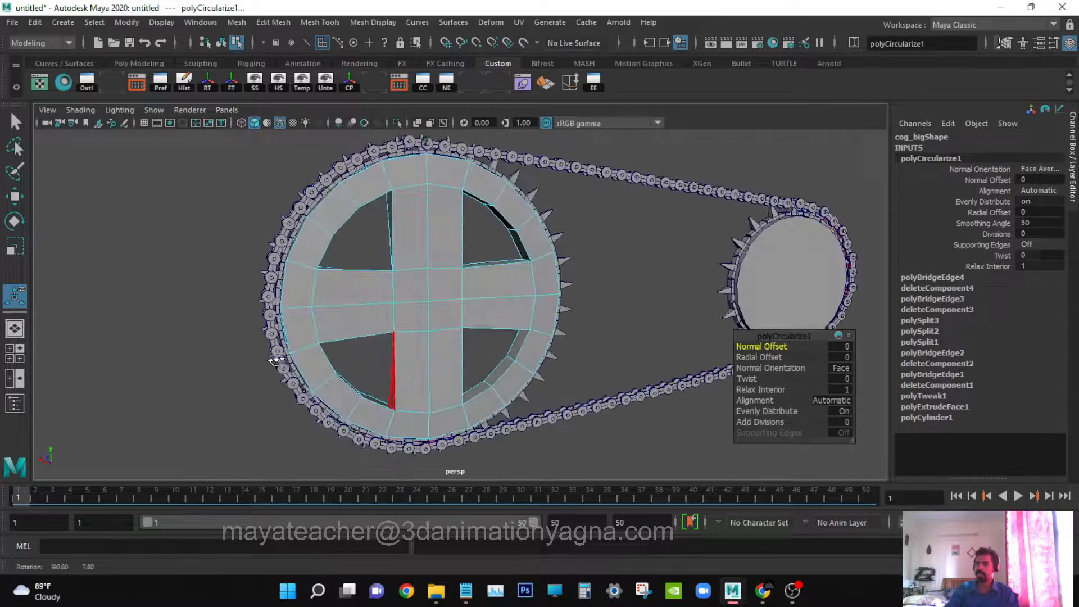
{"action": "left_click", "coordinate": [410, 285]}
{"action": "left_click", "coordinate": [410, 285]}
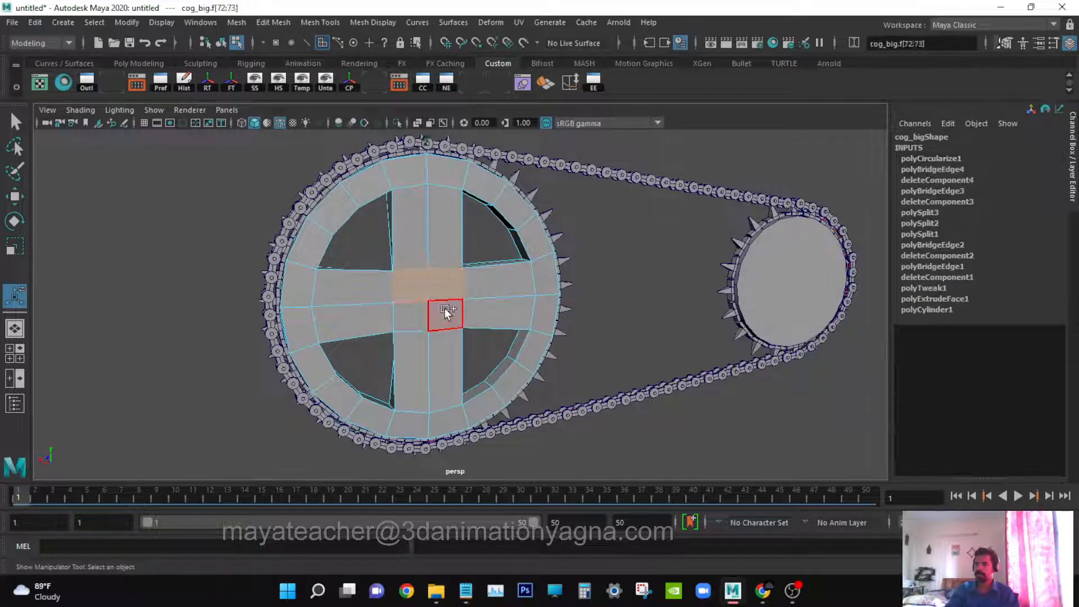
{"action": "left_click", "coordinate": [444, 310], "text": "shift"}
{"action": "left_click", "coordinate": [420, 308], "text": "shift"}
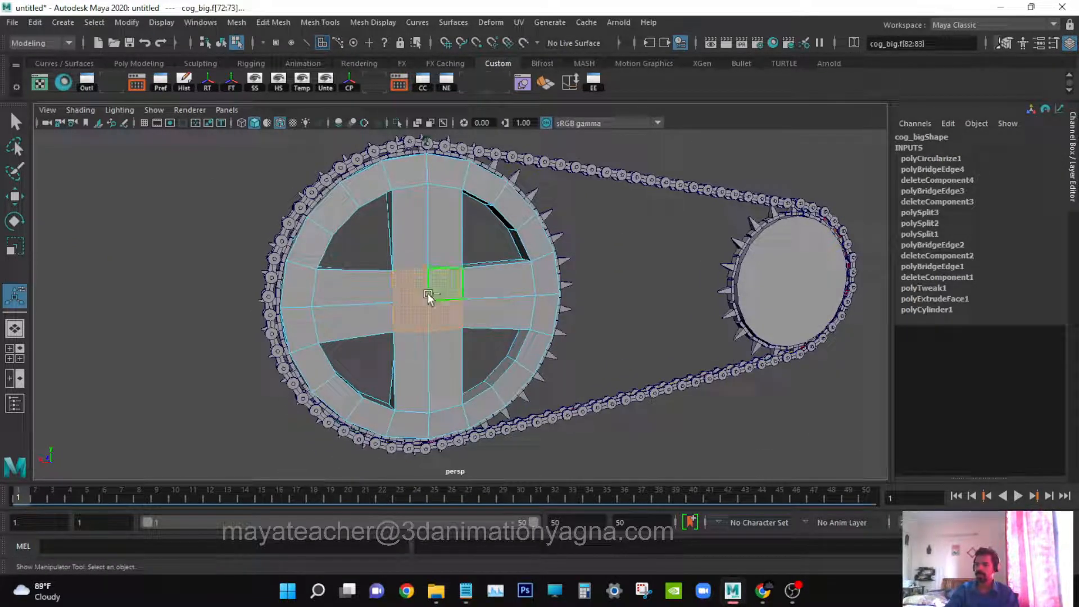
{"action": "right_click_drag", "start_coordinate": [427, 293], "coordinate": [413, 385], "text": "shift"}
{"action": "left_click_drag", "start_coordinate": [410, 383], "coordinate": [645, 258], "text": "alt"}
{"action": "key", "text": "q"}
{"action": "mouse_move", "coordinate": [529, 327]}
{"action": "left_mouse_down", "text": "alt"}
{"action": "mouse_move", "coordinate": [566, 326]}
{"action": "mouse_move", "coordinate": [524, 332]}
{"action": "mouse_move", "coordinate": [530, 320]}
{"action": "left_mouse_up", "text": "alt"}
{"action": "left_click", "coordinate": [707, 242]}
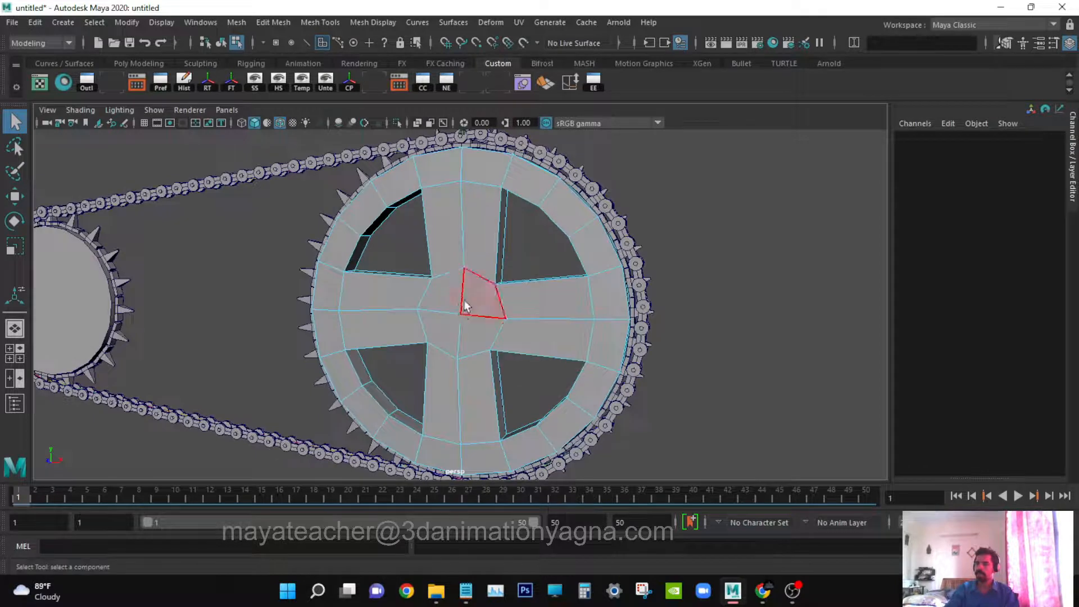
- Try deleting the circular centre faces on both the front and back of cog_big
{"action": "left_click_drag", "start_coordinate": [467, 303], "coordinate": [431, 305], "text": "alt"}
{"action": "left_click", "coordinate": [396, 283]}
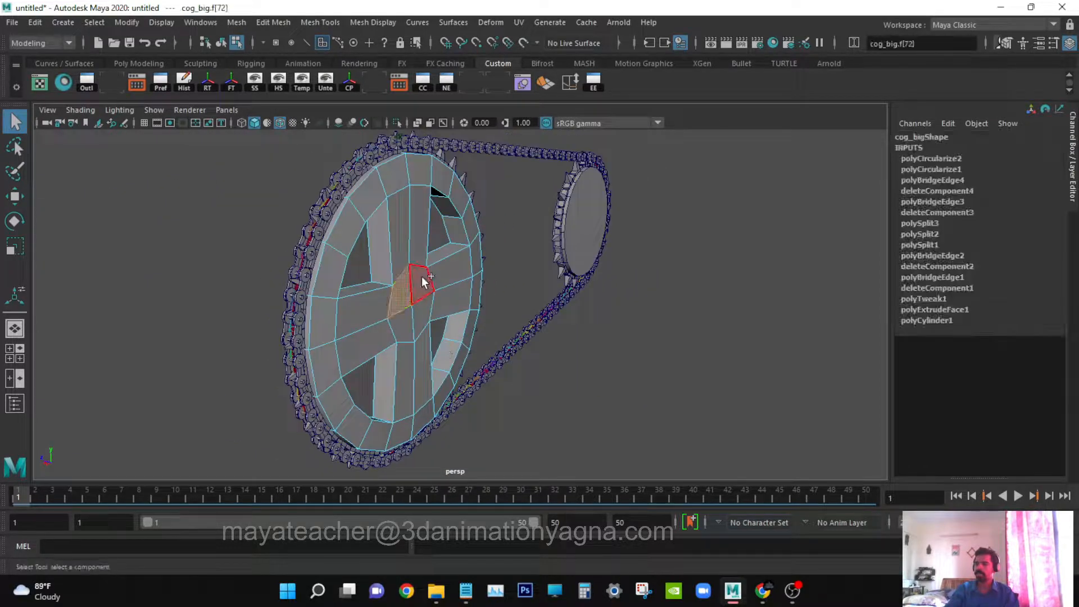
{"action": "left_click", "coordinate": [421, 281], "text": "shift"}
{"action": "left_click", "coordinate": [422, 315], "text": "shift"}
{"action": "left_click_drag", "start_coordinate": [362, 335], "coordinate": [544, 332], "text": "alt"}
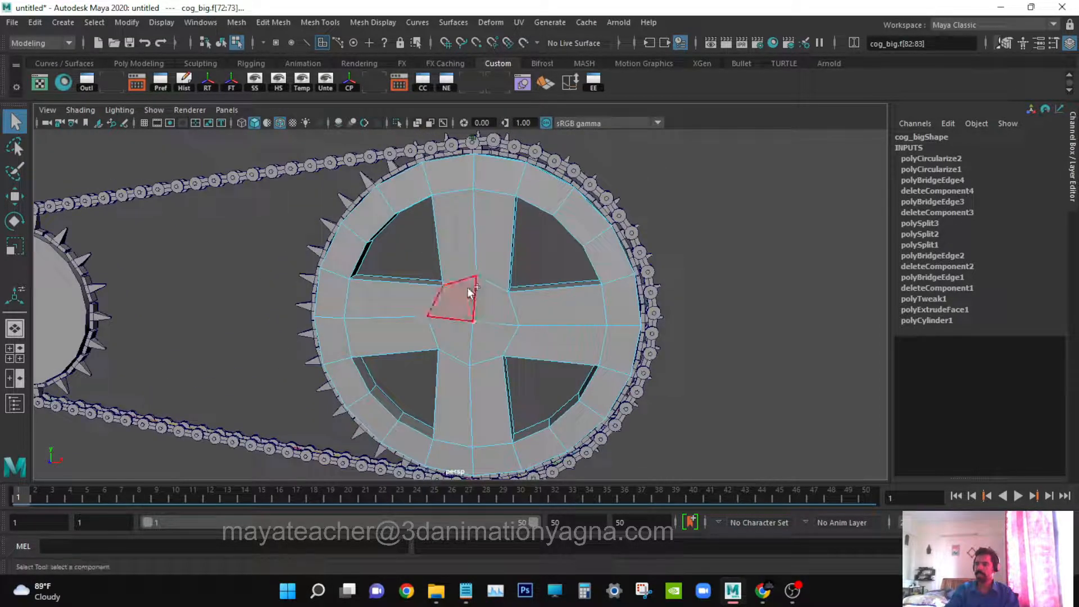
{"action": "left_click", "coordinate": [520, 298], "text": "shift"}
{"action": "key", "text": "ctrl+z"}
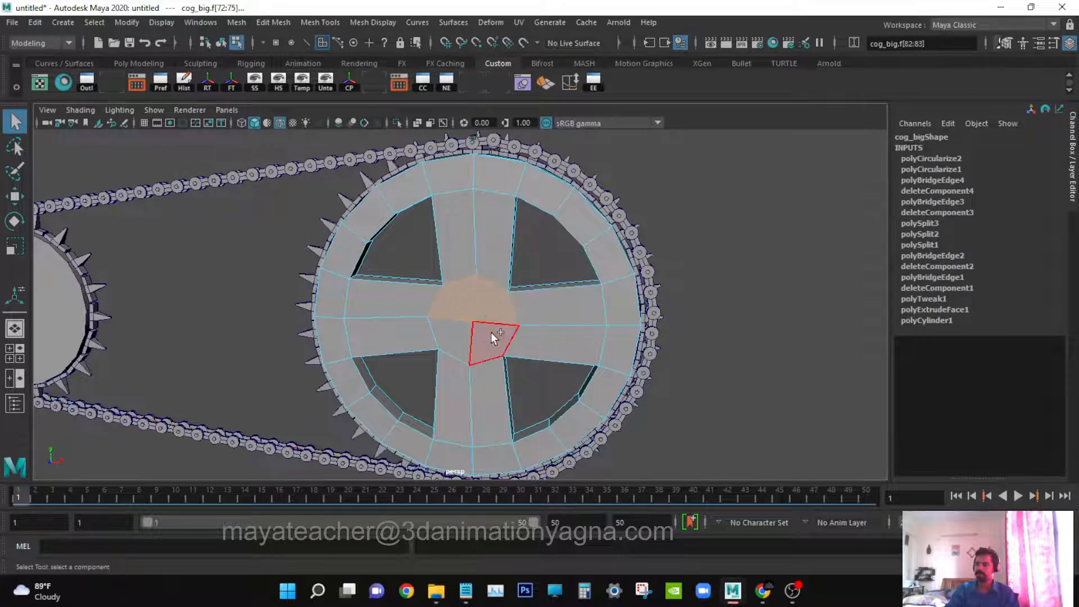
{"action": "left_click_drag", "start_coordinate": [455, 331], "coordinate": [498, 270], "text": "alt"}
{"action": "key", "text": "Delete"}
{"action": "scroll", "coordinate": [498, 270], "scroll_direction": "up", "scroll_amount": 4}
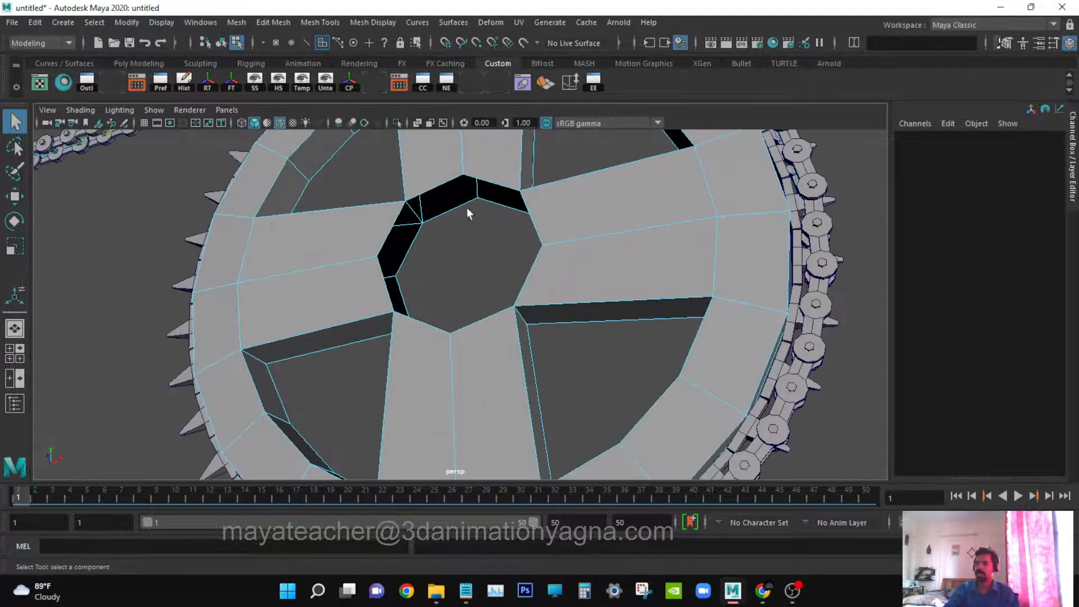
{"action": "left_click_drag", "start_coordinate": [530, 219], "coordinate": [549, 266], "text": "alt"}
{"action": "key", "text": "ctrl+z"}
{"action": "scroll", "coordinate": [563, 268], "scroll_direction": "down", "scroll_amount": 3}
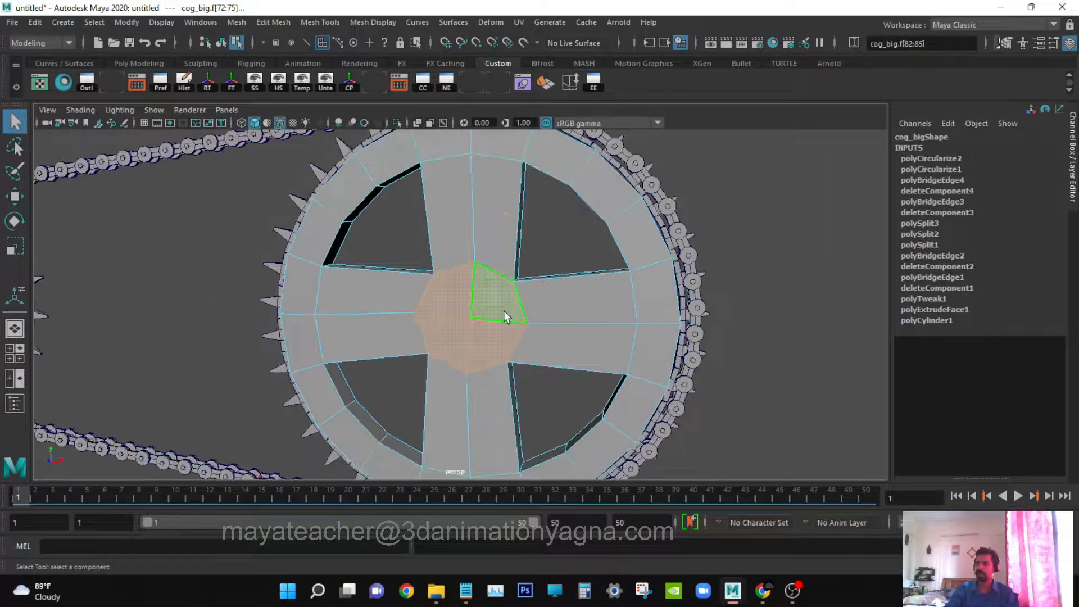
{"action": "left_click_drag", "start_coordinate": [504, 317], "coordinate": [561, 305], "text": "alt"}
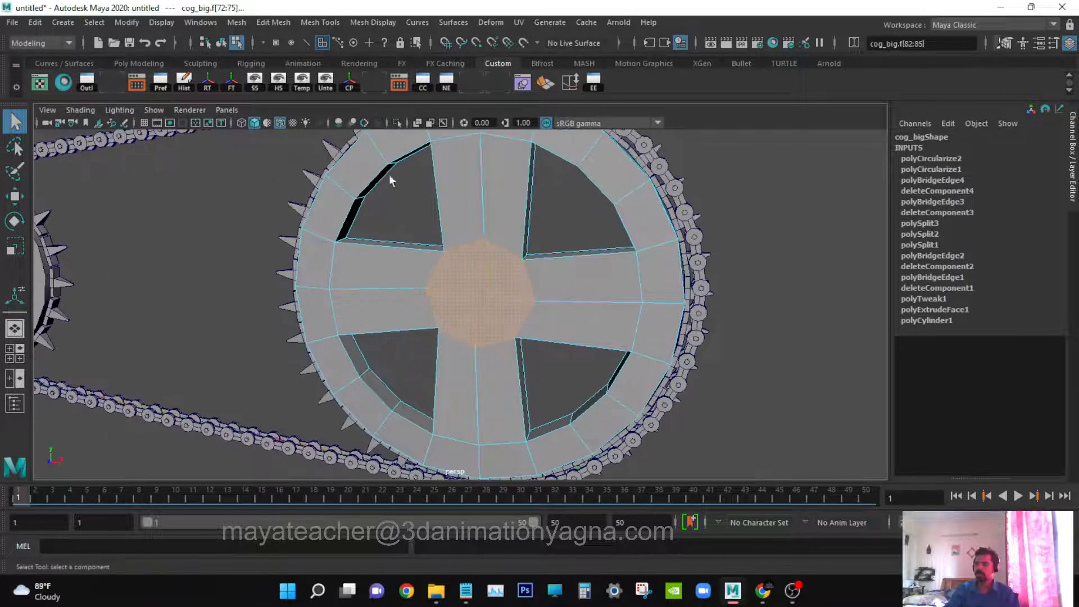
- Extrude the four circular centre faces on cog_big's front and scale them inward to leave a narrow ring around them
{"action": "left_click", "coordinate": [471, 275]}
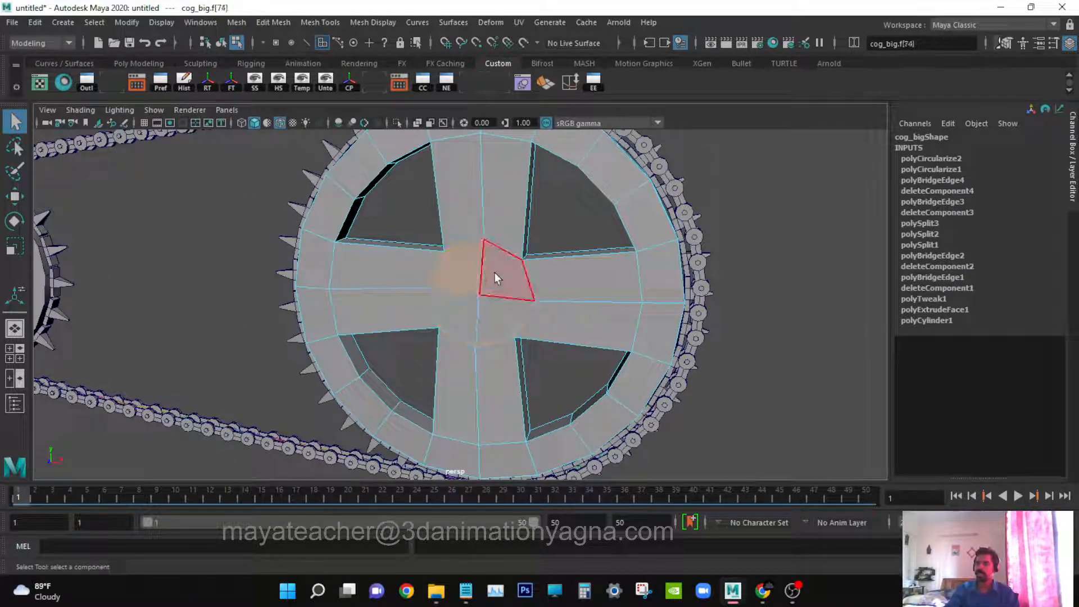
{"action": "left_click", "coordinate": [498, 273]}
{"action": "left_click", "coordinate": [488, 313], "text": "shift"}
{"action": "left_click", "coordinate": [456, 308], "text": "shift"}
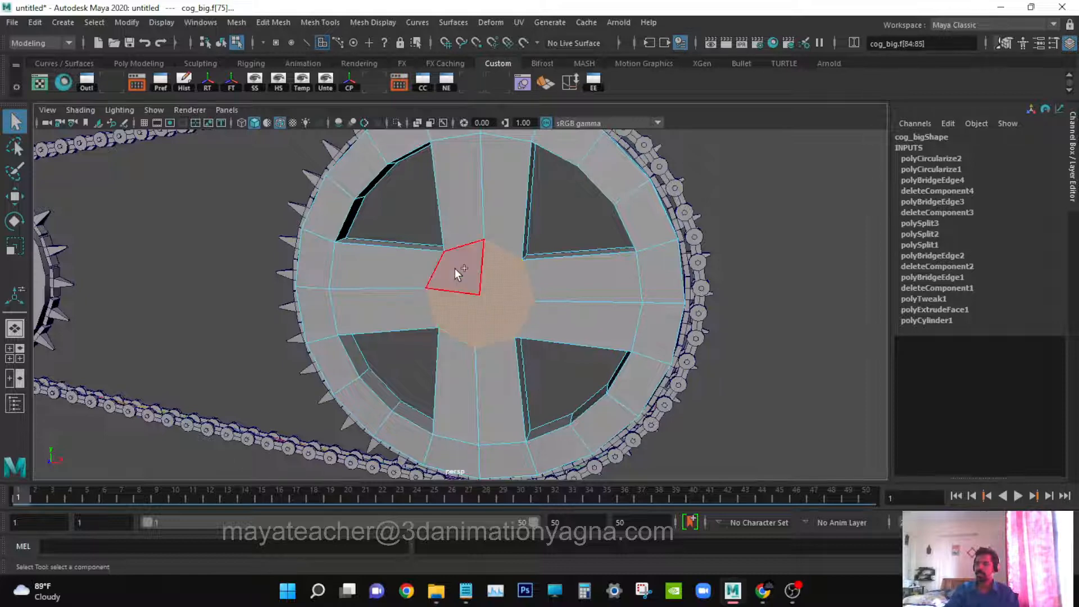
{"action": "left_click", "coordinate": [454, 268], "text": "shift"}
{"action": "left_click", "coordinate": [279, 22]}
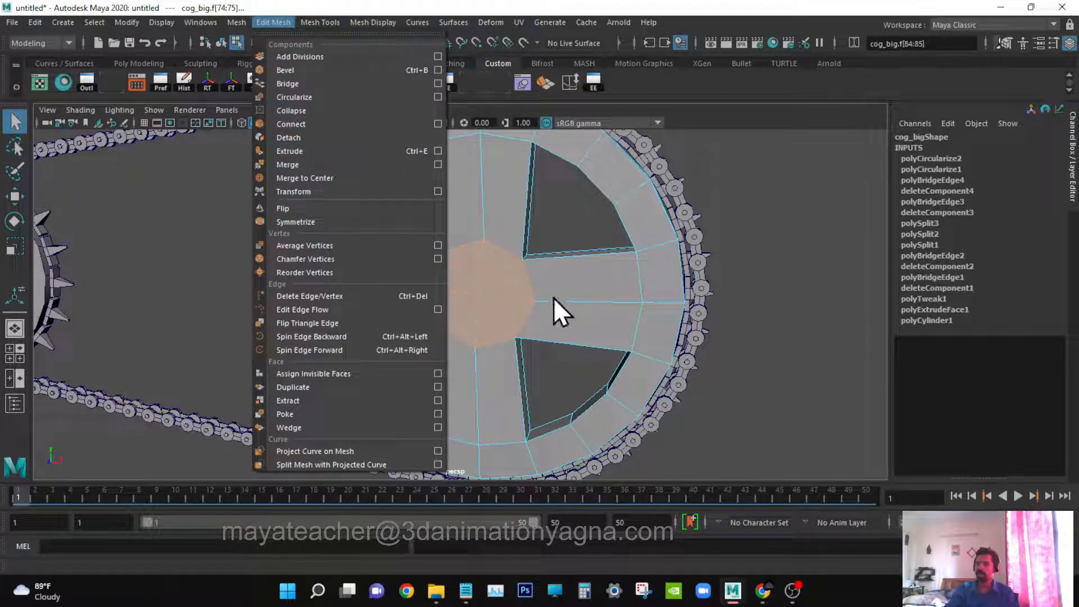
{"action": "left_click", "coordinate": [326, 150]}
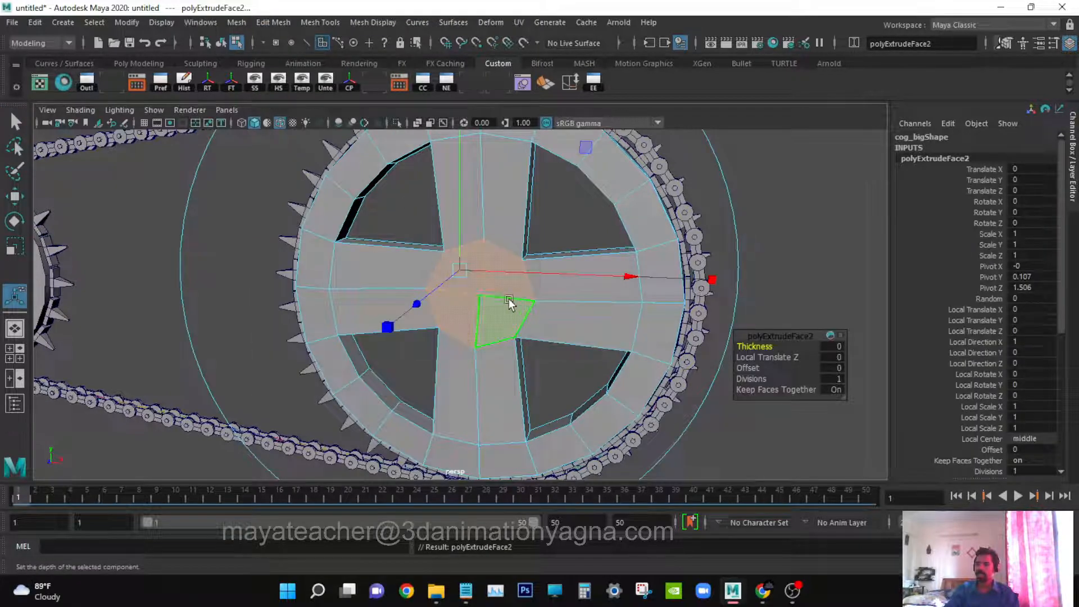
{"action": "key", "text": "r"}
{"action": "left_click_drag", "start_coordinate": [483, 296], "coordinate": [458, 296]}
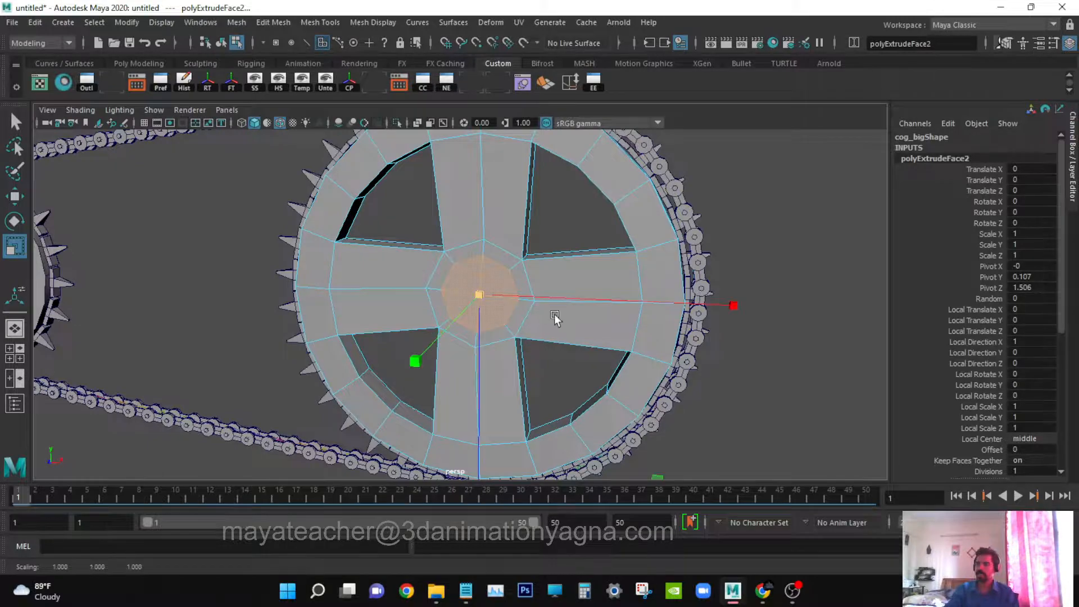
- Extrude the four circular centre faces on cog_big's back and scale them uniformly inward to form a matching ring
{"action": "left_click_drag", "start_coordinate": [554, 315], "coordinate": [336, 301], "text": "alt"}
{"action": "key", "text": "q"}
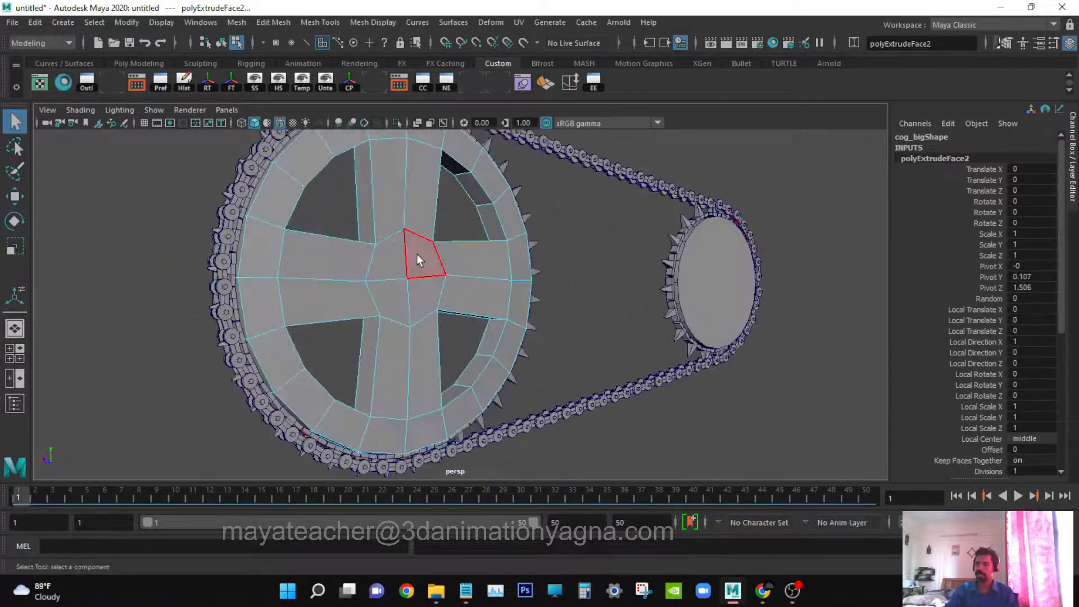
{"action": "left_click", "coordinate": [417, 254]}
{"action": "left_click_drag", "start_coordinate": [422, 313], "coordinate": [444, 318], "text": "alt"}
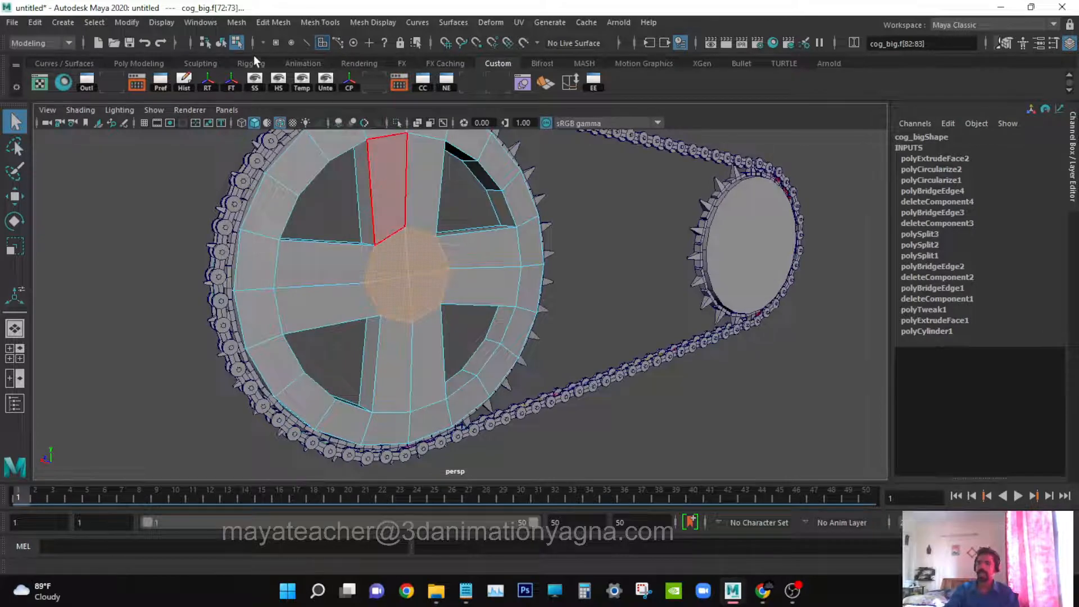
{"action": "left_click", "coordinate": [267, 23]}
{"action": "left_click", "coordinate": [304, 150]}
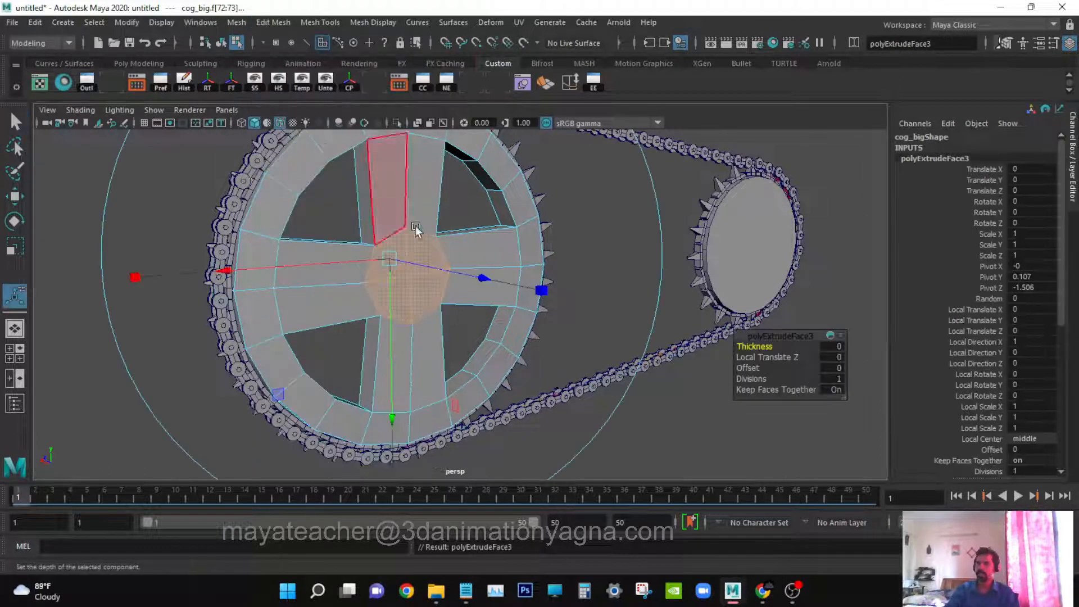
{"action": "left_click_drag", "start_coordinate": [136, 277], "coordinate": [137, 276]}
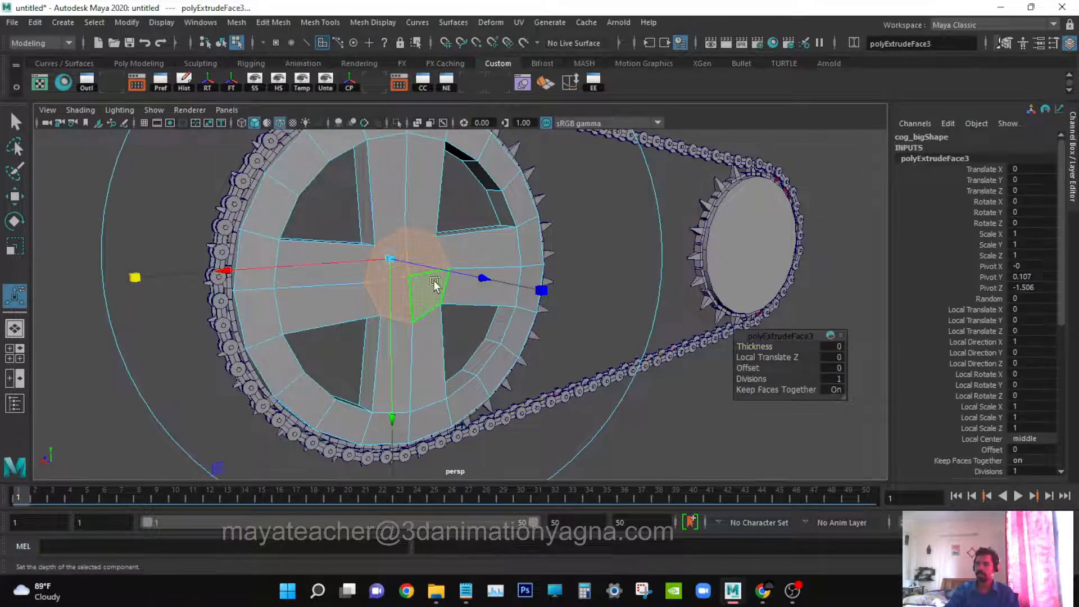
{"action": "left_click_drag", "start_coordinate": [393, 264], "coordinate": [368, 270]}
{"action": "key", "text": "q"}
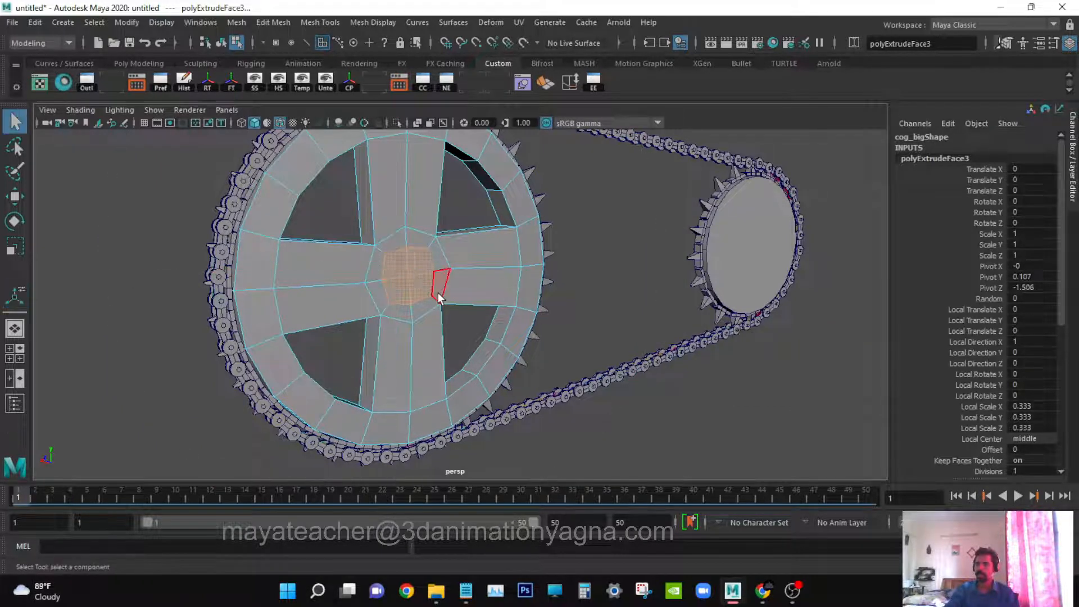
- Delete the inner centre faces on both sides of cog_big to open a hole through the hub
{"action": "left_click_drag", "start_coordinate": [438, 293], "coordinate": [631, 288], "text": "alt"}
{"action": "key", "text": "Delete"}
{"action": "left_click", "coordinate": [473, 257]}
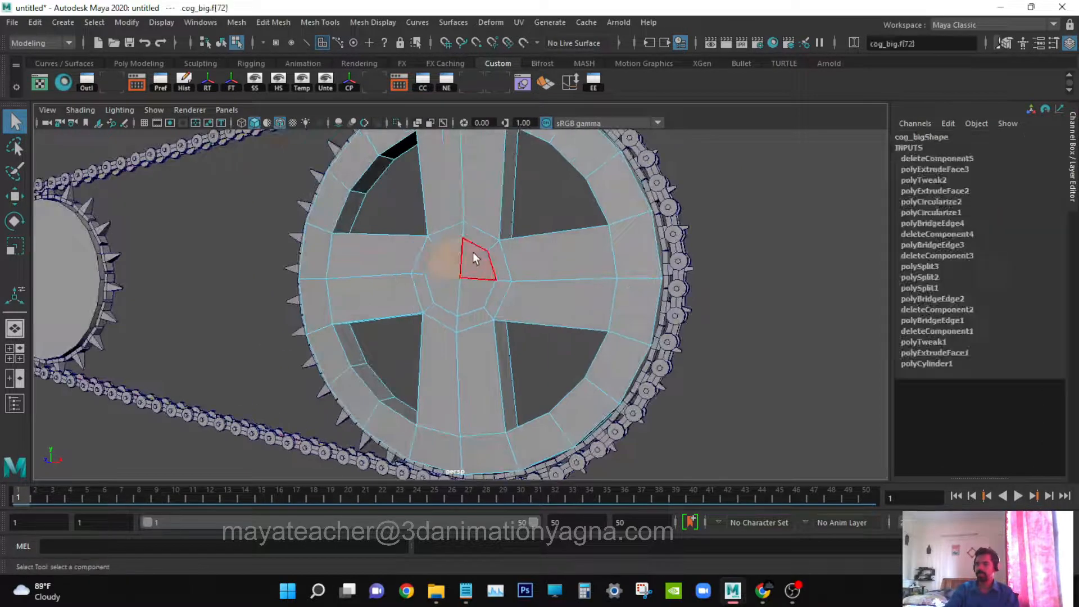
{"action": "key", "text": "Delete"}
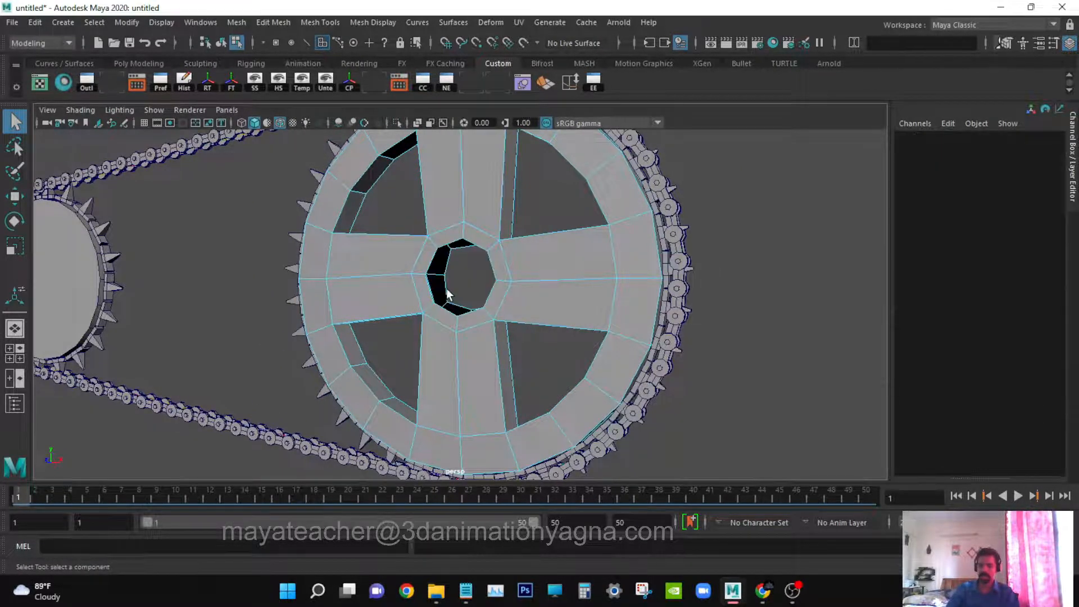
- Bridge the front and back border edge loops of cog_big's hub hole
{"action": "scroll", "coordinate": [490, 262], "scroll_direction": "up", "scroll_amount": 8}
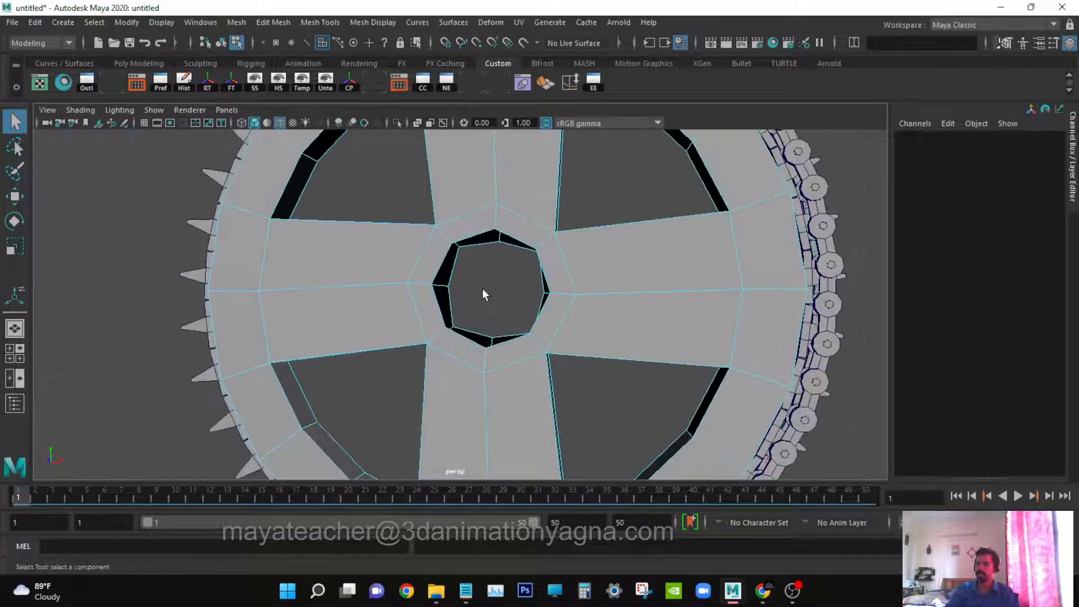
{"action": "middle_click_drag", "start_coordinate": [482, 289], "coordinate": [482, 295], "text": "alt"}
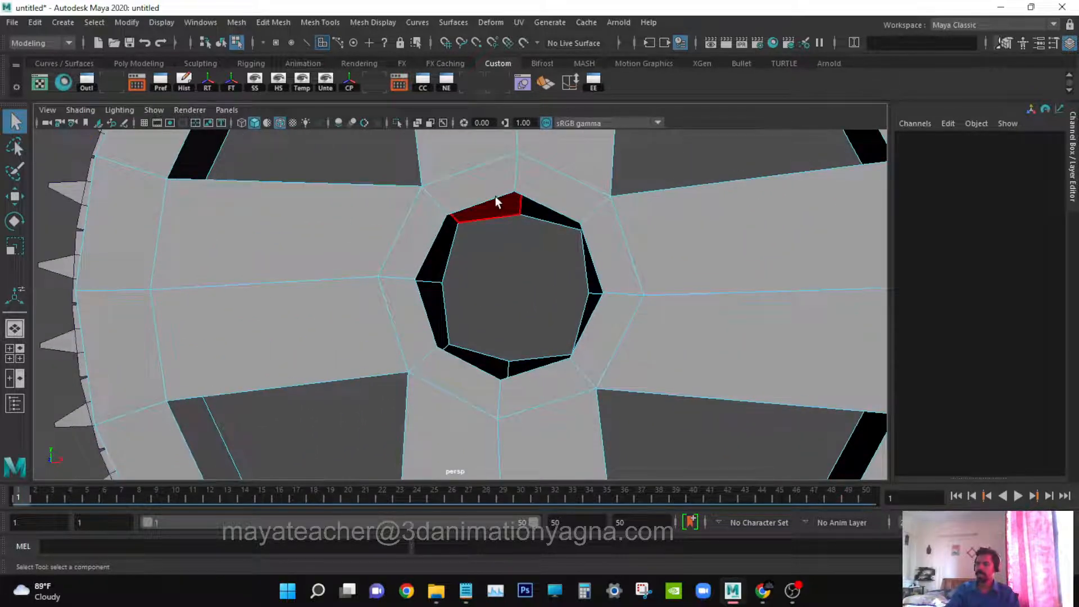
{"action": "right_click_drag", "start_coordinate": [495, 199], "coordinate": [494, 171]}
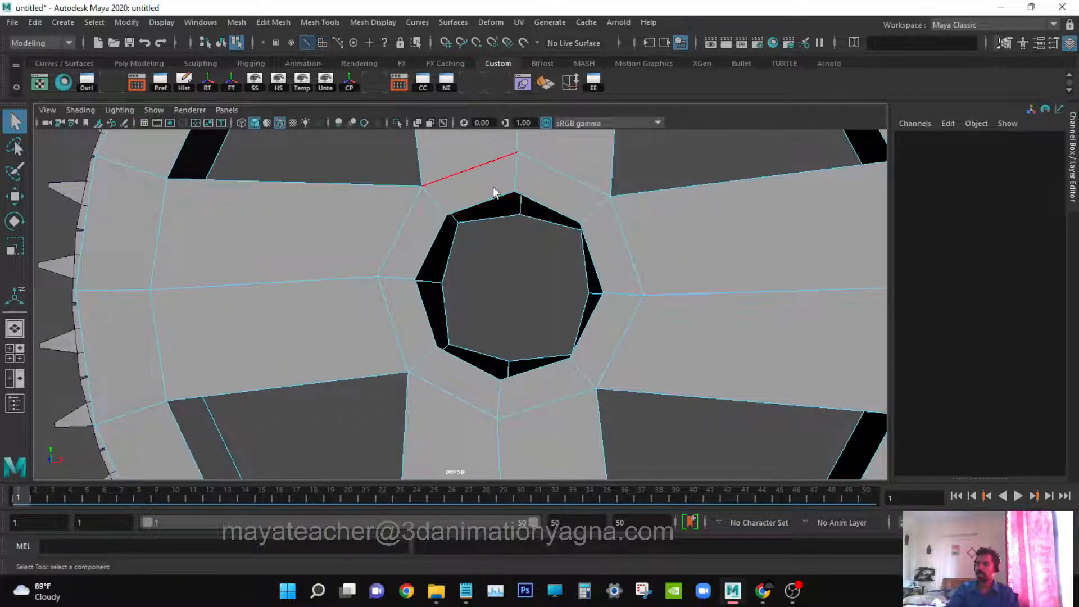
{"action": "left_click", "coordinate": [485, 204]}
{"action": "double_click", "coordinate": [478, 204]}
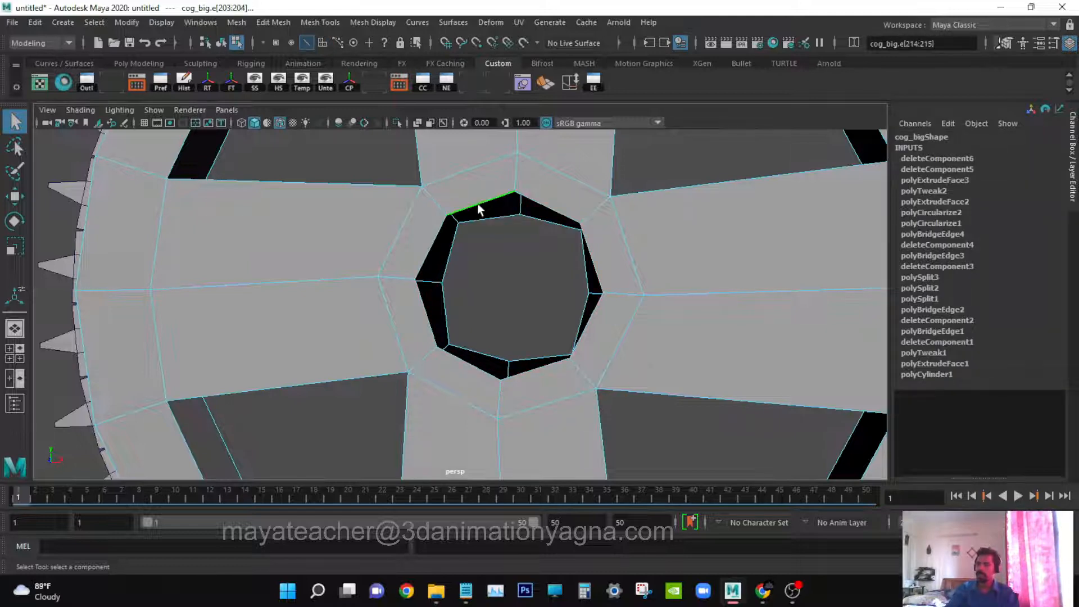
{"action": "left_click_drag", "start_coordinate": [495, 231], "coordinate": [481, 214], "text": "alt"}
{"action": "double_click", "coordinate": [477, 207]}
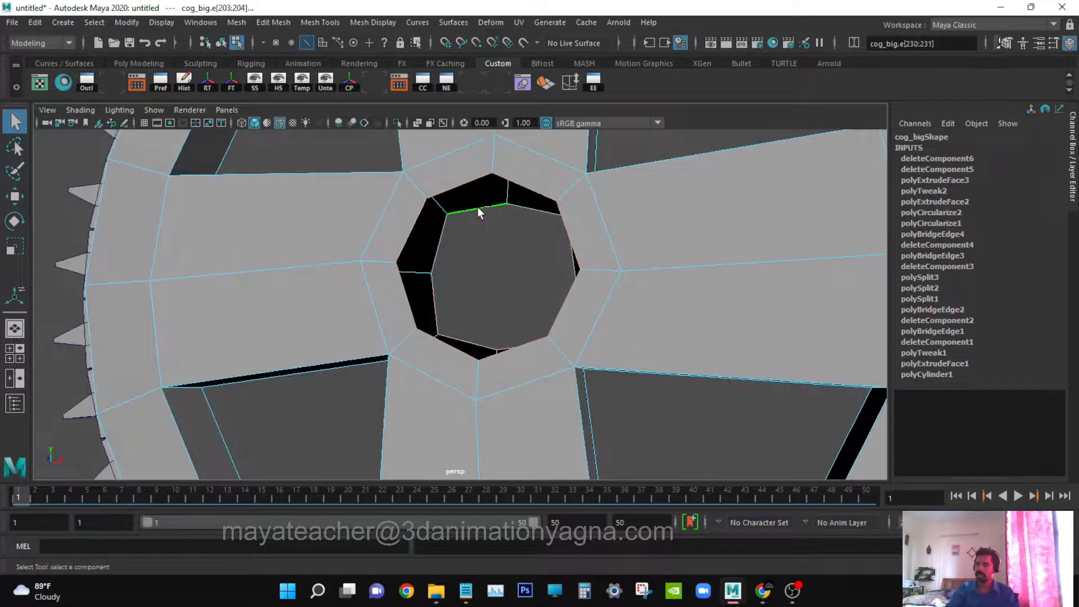
{"action": "left_click", "coordinate": [275, 23]}
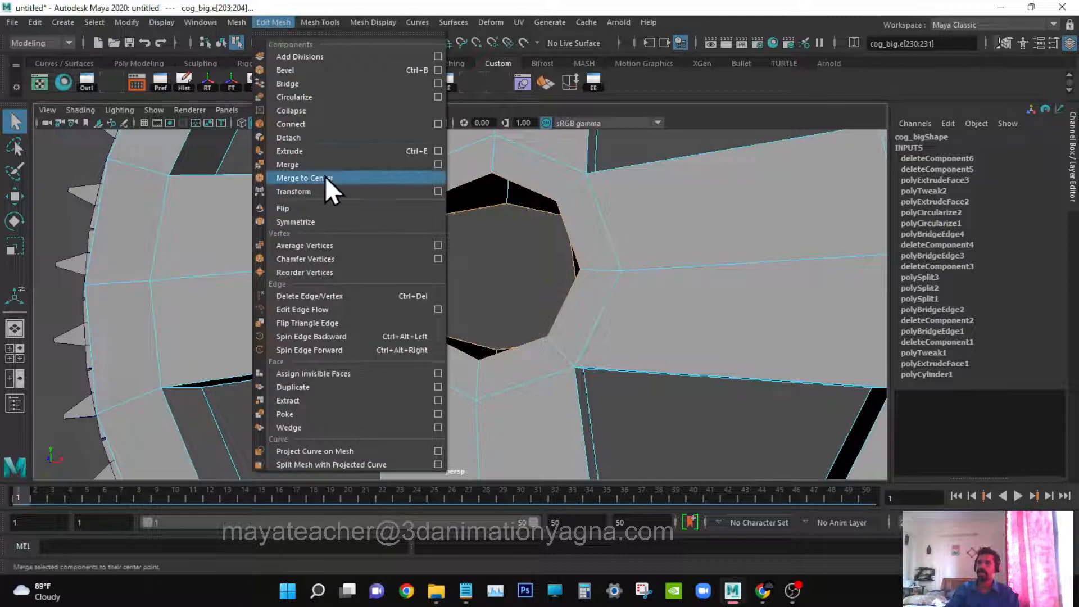
{"action": "left_click", "coordinate": [311, 87]}
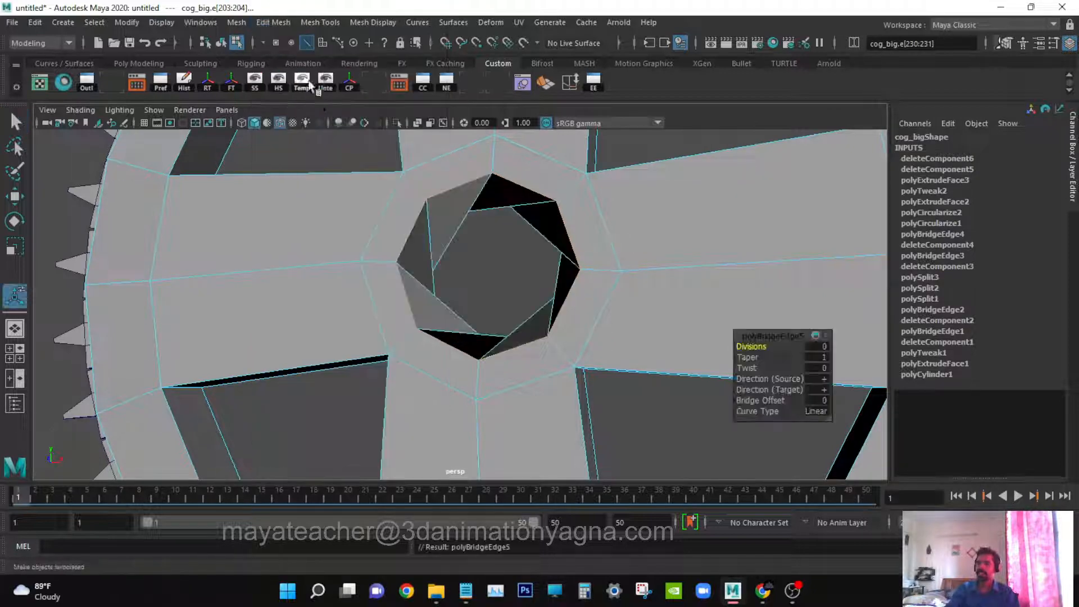
- Set the hub bridge's twist to about 69.9 to straighten the inner wall
{"action": "left_click_drag", "start_coordinate": [466, 256], "coordinate": [522, 263], "text": "alt"}
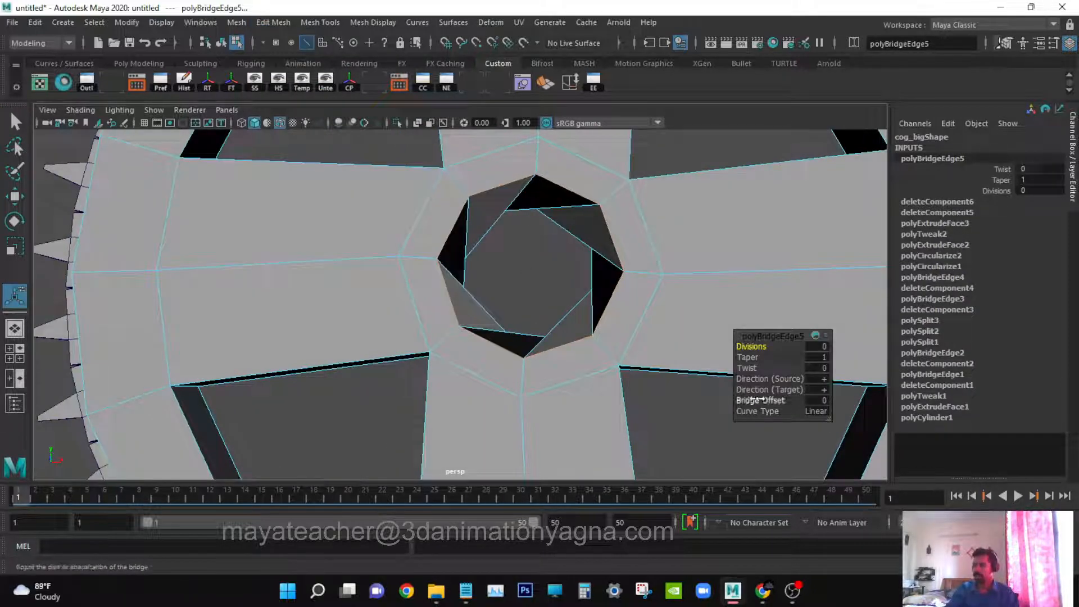
{"action": "left_click_drag", "start_coordinate": [747, 368], "coordinate": [794, 366]}
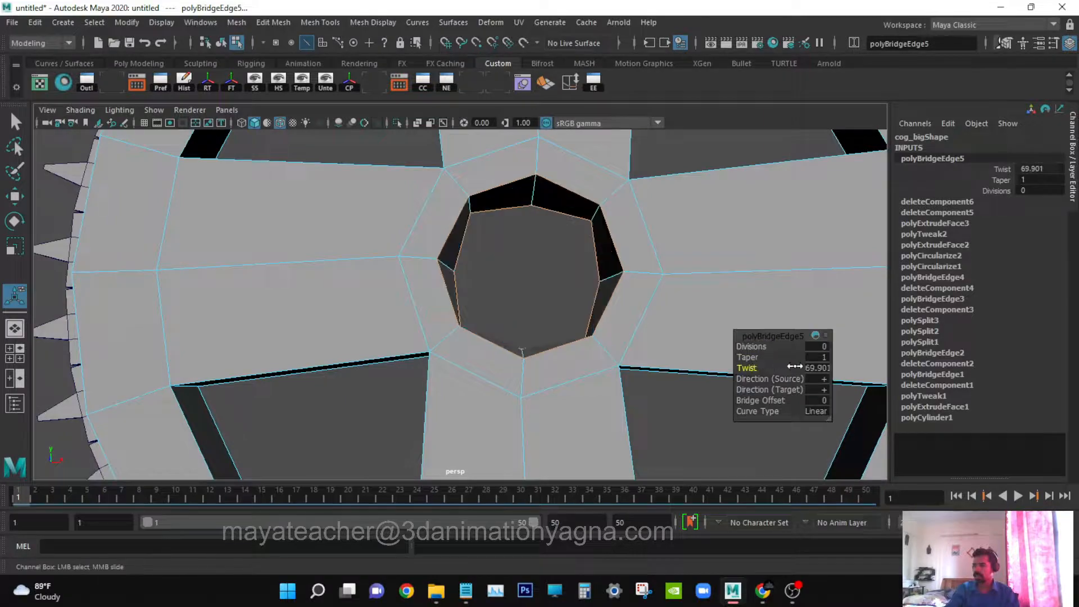
{"action": "left_click_drag", "start_coordinate": [523, 332], "coordinate": [630, 395], "text": "alt"}
{"action": "left_click", "coordinate": [489, 292]}
- Select cog_big in object mode and apply Smooth to the whole mesh
{"action": "scroll", "coordinate": [489, 291], "scroll_direction": "down", "scroll_amount": 4}
{"action": "scroll", "coordinate": [565, 291], "scroll_direction": "down", "scroll_amount": 5}
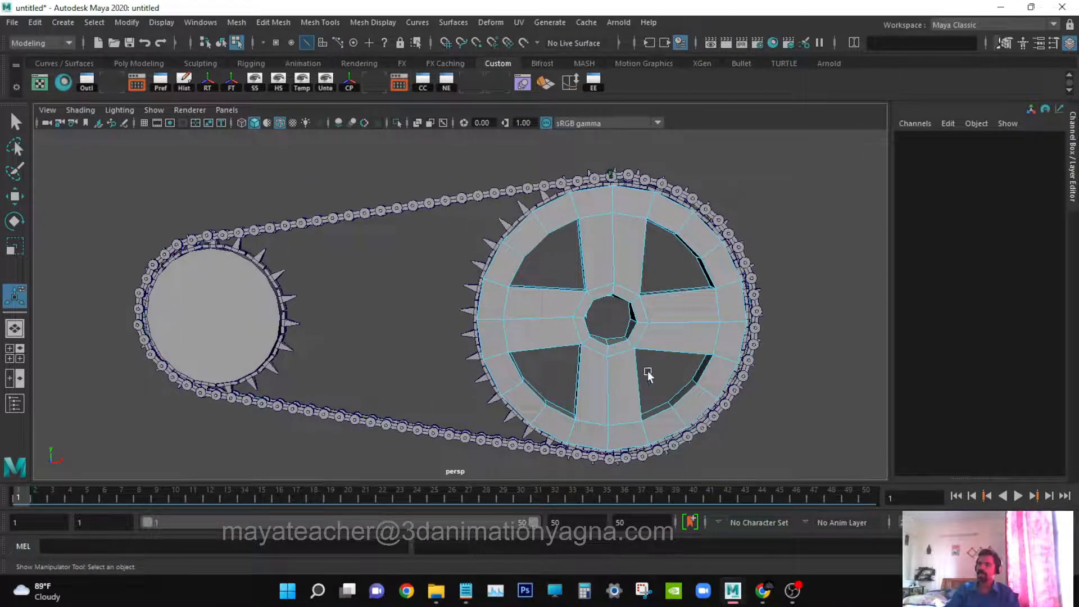
{"action": "mouse_move", "coordinate": [646, 373]}
{"action": "left_mouse_down", "text": "alt"}
{"action": "mouse_move", "coordinate": [558, 384]}
{"action": "mouse_move", "coordinate": [656, 373]}
{"action": "mouse_move", "coordinate": [644, 368]}
{"action": "left_mouse_up", "text": "alt"}
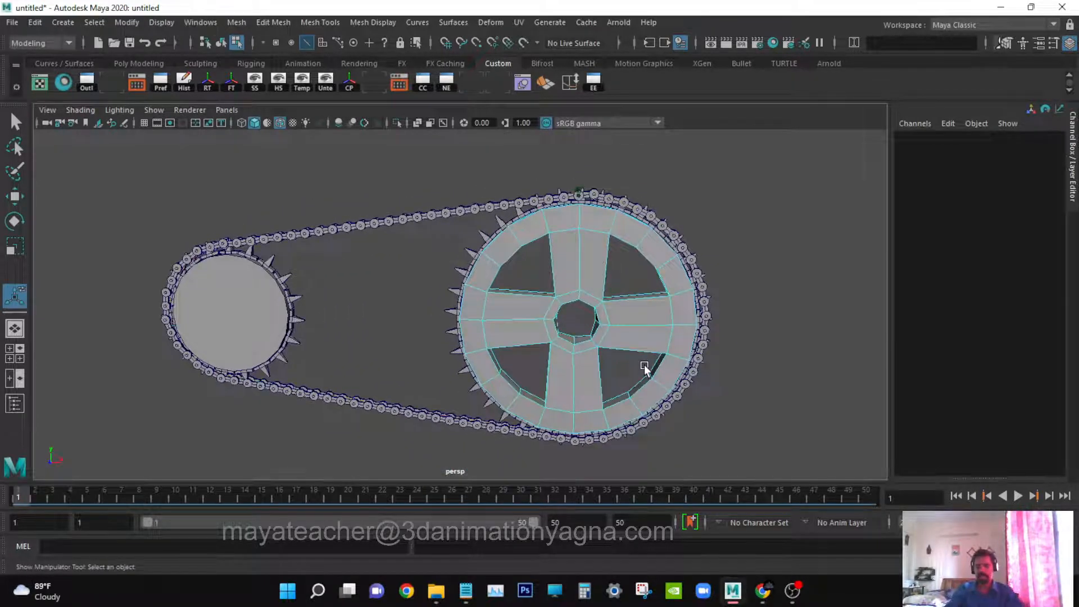
{"action": "key", "text": "q"}
{"action": "left_click", "coordinate": [642, 355]}
{"action": "right_click_drag", "start_coordinate": [642, 355], "coordinate": [647, 357], "text": "alt"}
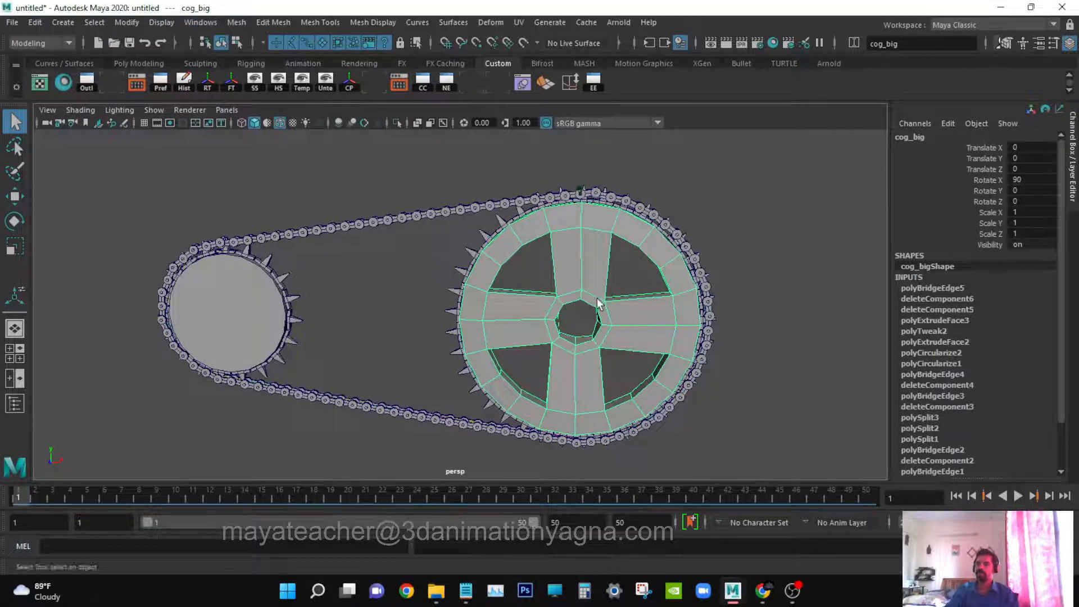
{"action": "left_click_drag", "start_coordinate": [597, 304], "coordinate": [587, 253], "text": "alt"}
{"action": "right_click_drag", "start_coordinate": [561, 286], "coordinate": [583, 281], "text": "alt"}
{"action": "mouse_move", "coordinate": [614, 276]}
{"action": "middle_mouse_down", "text": "alt"}
{"action": "mouse_move", "coordinate": [585, 274]}
{"action": "mouse_move", "coordinate": [599, 265]}
{"action": "middle_mouse_up", "text": "alt"}
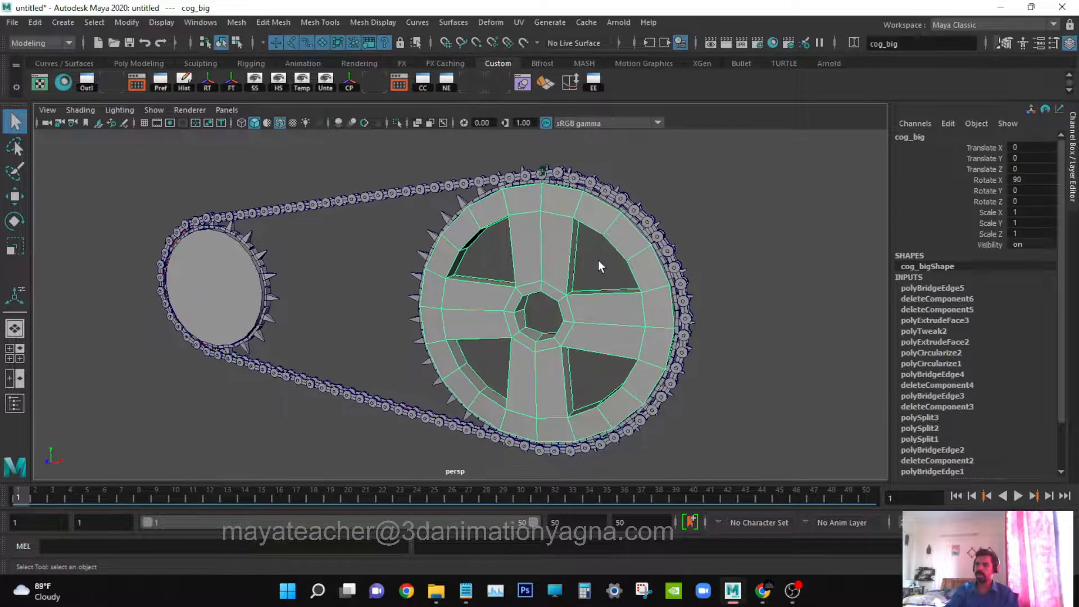
{"action": "left_click_drag", "start_coordinate": [598, 261], "coordinate": [546, 302], "text": "alt"}
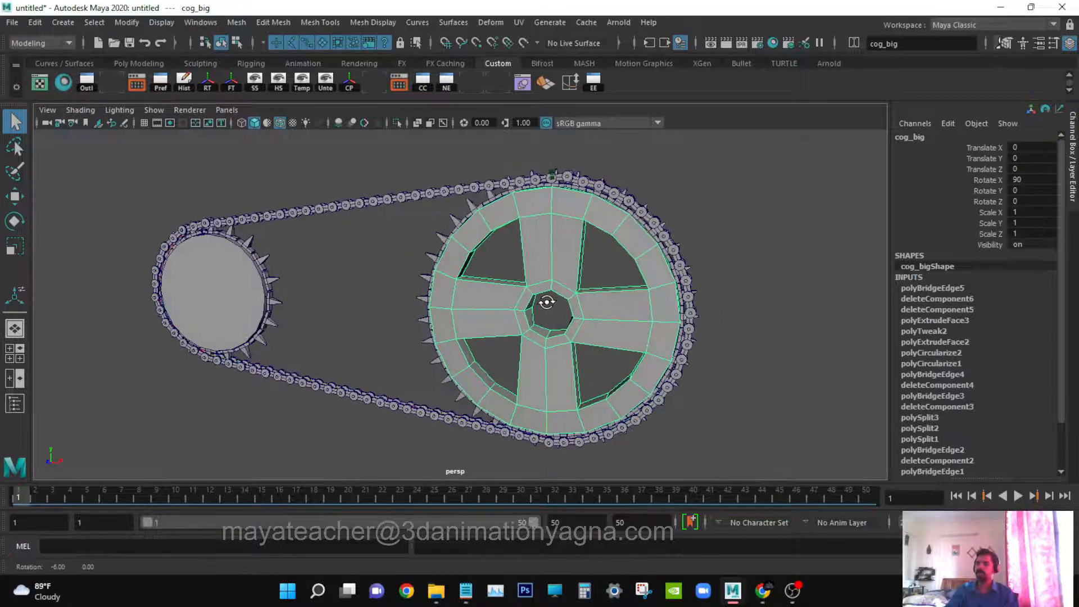
{"action": "left_click_drag", "start_coordinate": [587, 338], "coordinate": [663, 350], "text": "alt"}
{"action": "left_click", "coordinate": [237, 23]}
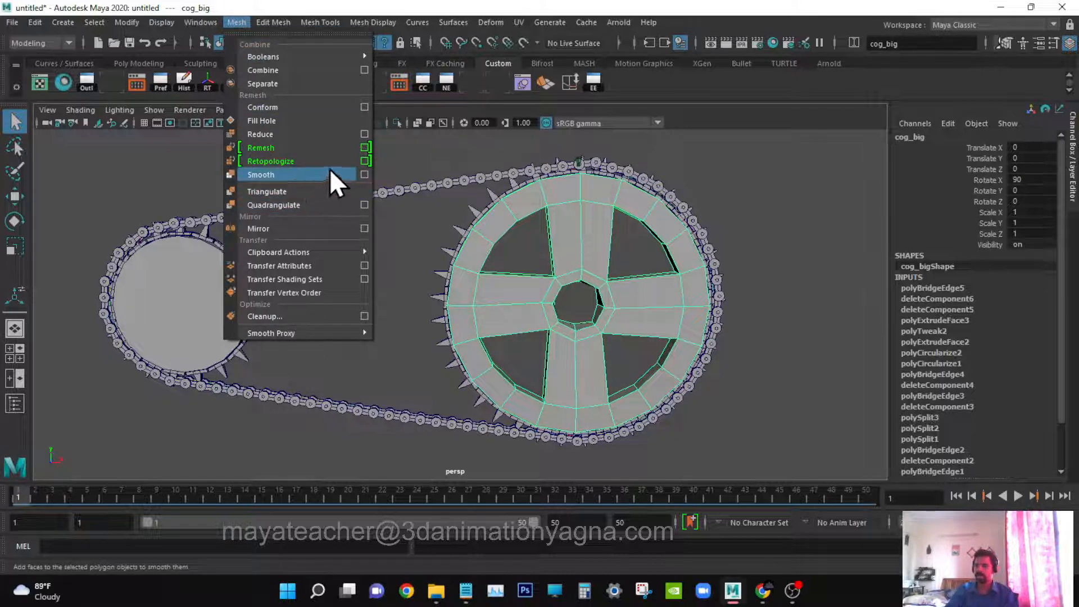
{"action": "left_click", "coordinate": [315, 174]}
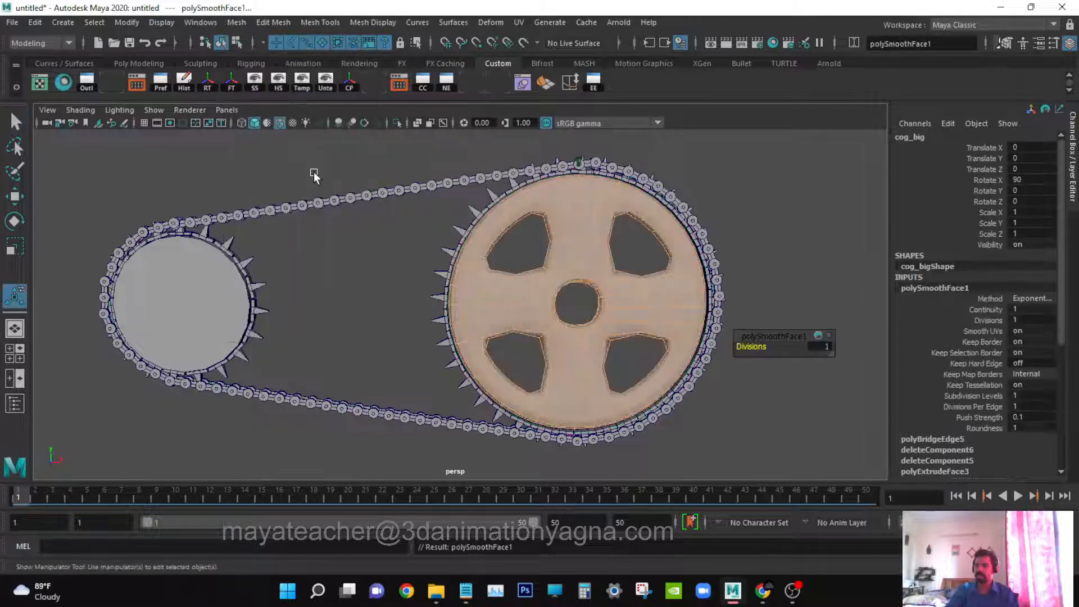
- Set the divisions of cog_big's smooth to 2
{"action": "double_click", "coordinate": [1034, 320]}
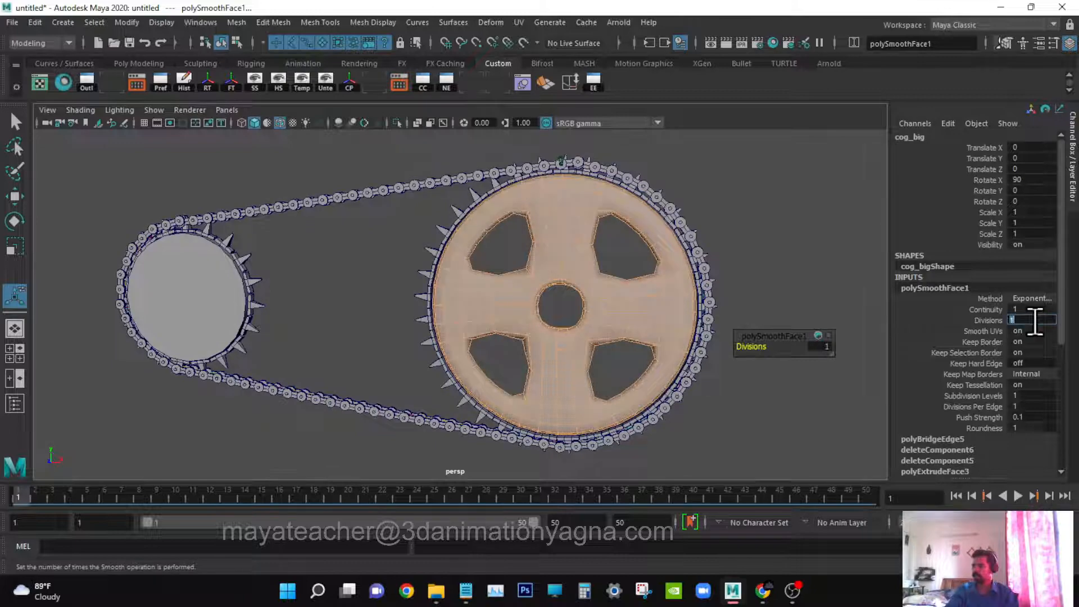
{"action": "type", "text": "2"}
{"action": "key", "text": "Return"}
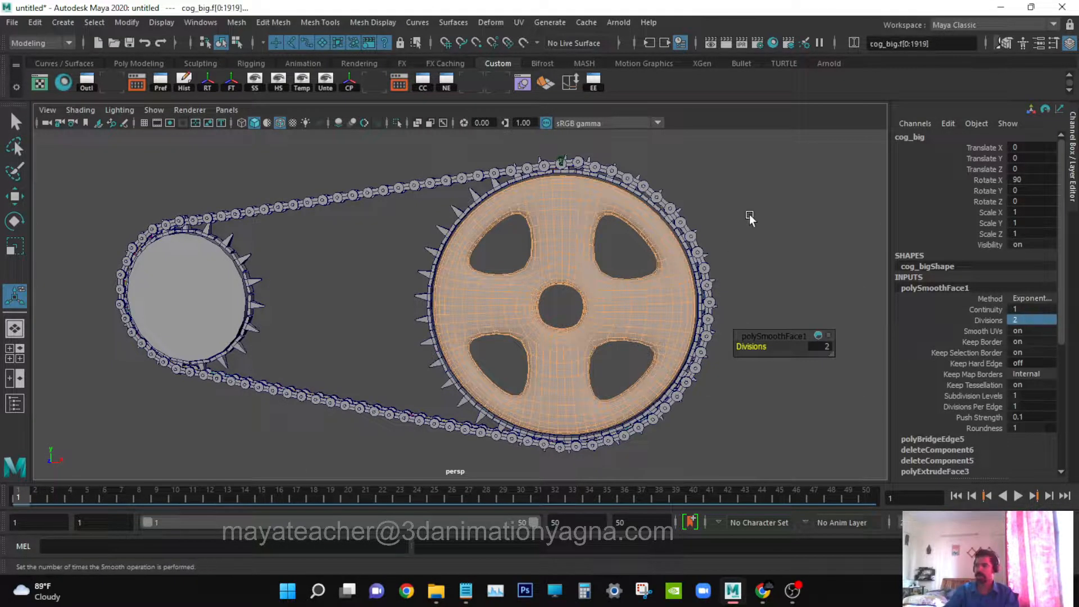
{"action": "left_click", "coordinate": [727, 241]}
{"action": "left_click_drag", "start_coordinate": [726, 241], "coordinate": [683, 305], "text": "alt"}
{"action": "left_click_drag", "start_coordinate": [547, 309], "coordinate": [582, 304], "text": "alt"}
- Scale the smoothed cog_big along its axis to make it thicker
{"action": "left_click", "coordinate": [578, 240]}
{"action": "left_click_drag", "start_coordinate": [578, 241], "coordinate": [659, 258], "text": "alt"}
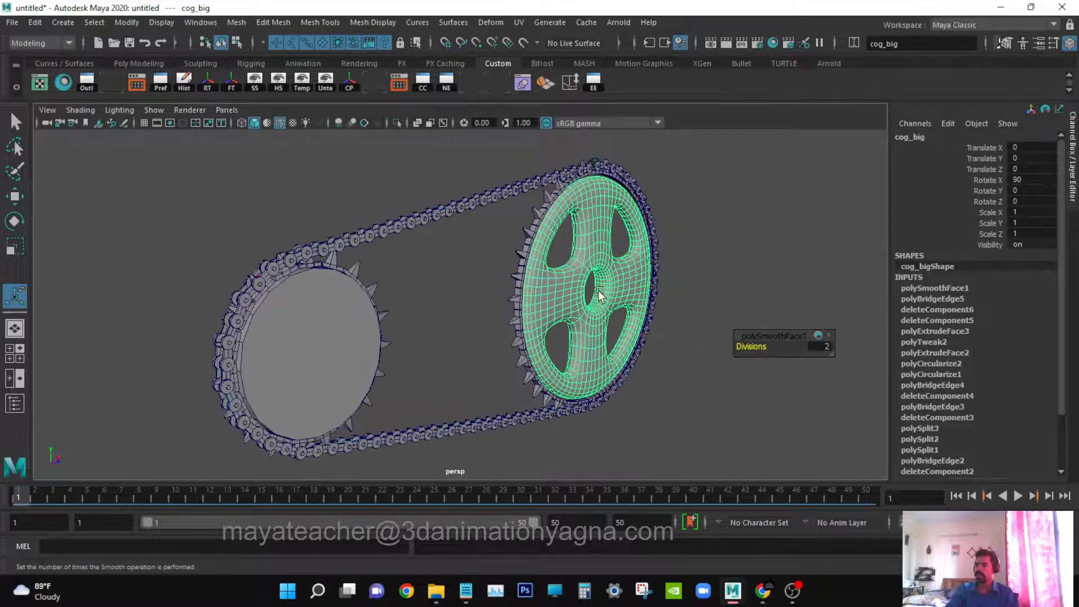
{"action": "key", "text": "r"}
{"action": "left_click_drag", "start_coordinate": [590, 289], "coordinate": [669, 249]}
{"action": "left_click", "coordinate": [746, 211]}
{"action": "left_click_drag", "start_coordinate": [746, 211], "coordinate": [723, 227], "text": "alt"}
{"action": "left_click_drag", "start_coordinate": [402, 289], "coordinate": [231, 275], "text": "alt"}
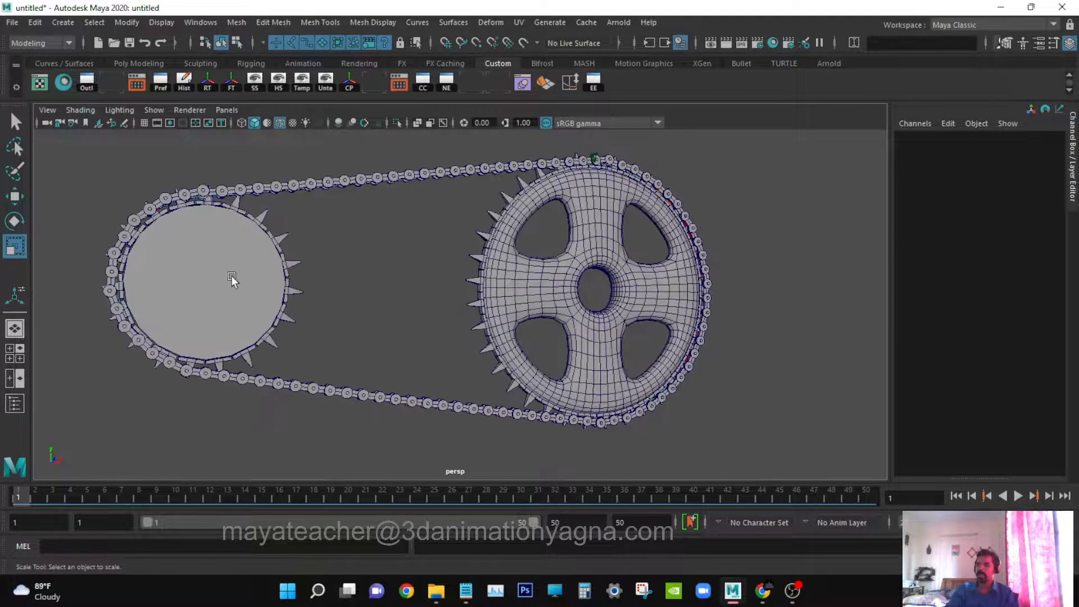
- Extrude both circular end faces of cog_small and scale them uniformly inward to about 0.783
{"action": "left_click", "coordinate": [236, 270]}
{"action": "middle_click_drag", "start_coordinate": [242, 264], "coordinate": [393, 255], "text": "alt"}
{"action": "key", "text": "q"}
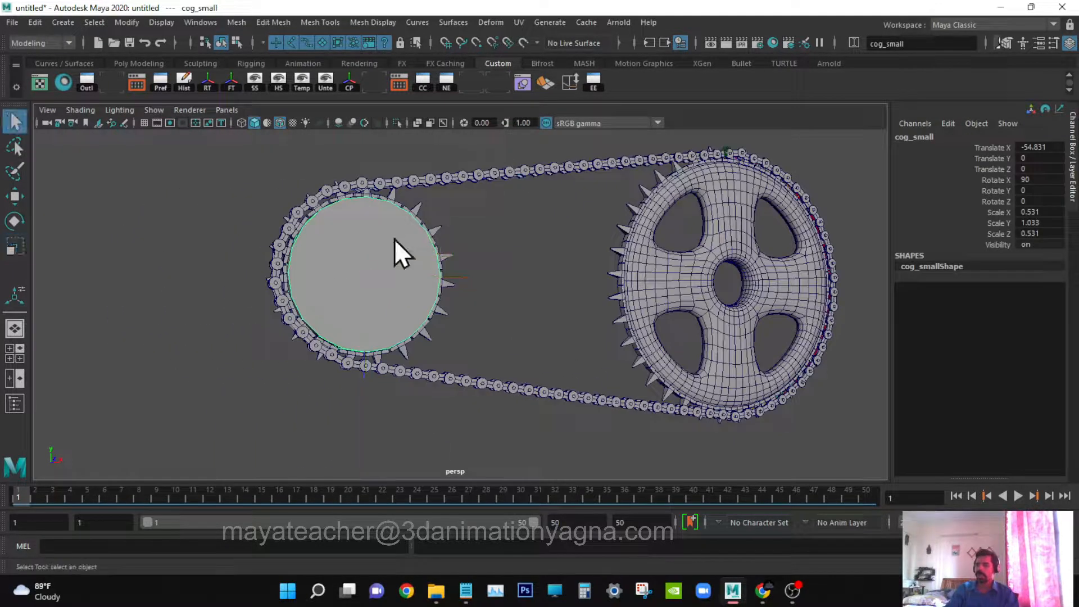
{"action": "right_click_drag", "start_coordinate": [393, 238], "coordinate": [394, 259]}
{"action": "left_click", "coordinate": [393, 258]}
{"action": "left_click_drag", "start_coordinate": [472, 279], "coordinate": [272, 292], "text": "alt"}
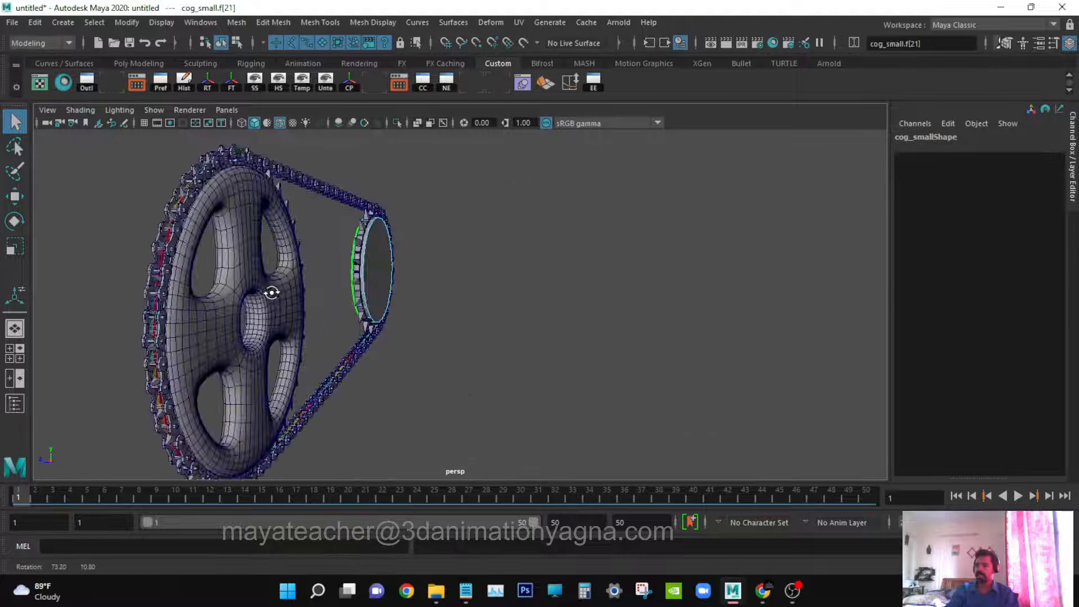
{"action": "left_click", "coordinate": [375, 261], "text": "shift"}
{"action": "key", "text": "f"}
{"action": "left_click_drag", "start_coordinate": [376, 261], "coordinate": [560, 267], "text": "alt"}
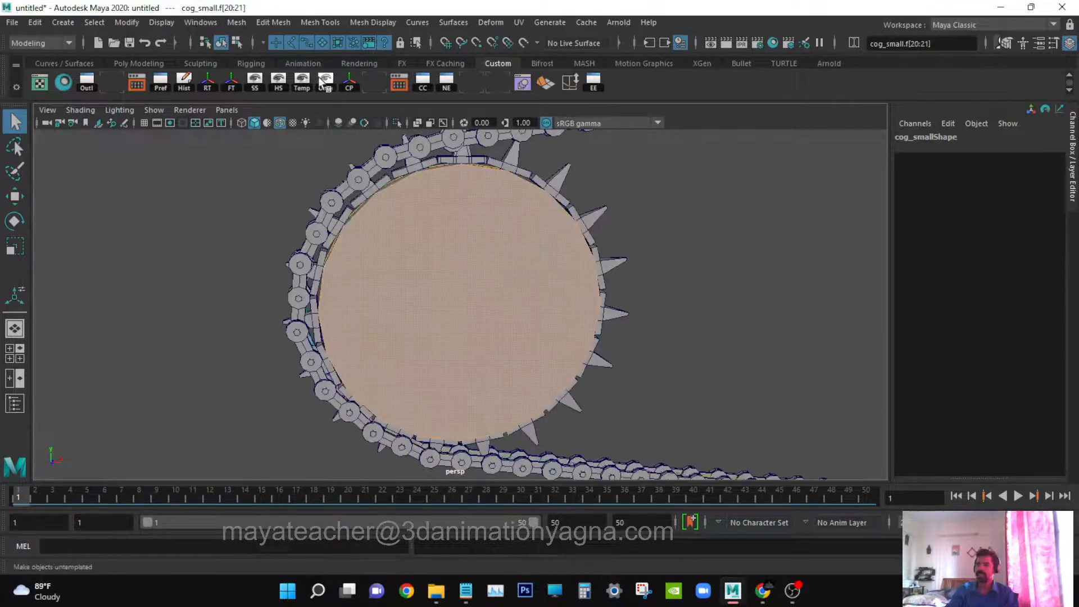
{"action": "left_click", "coordinate": [263, 23]}
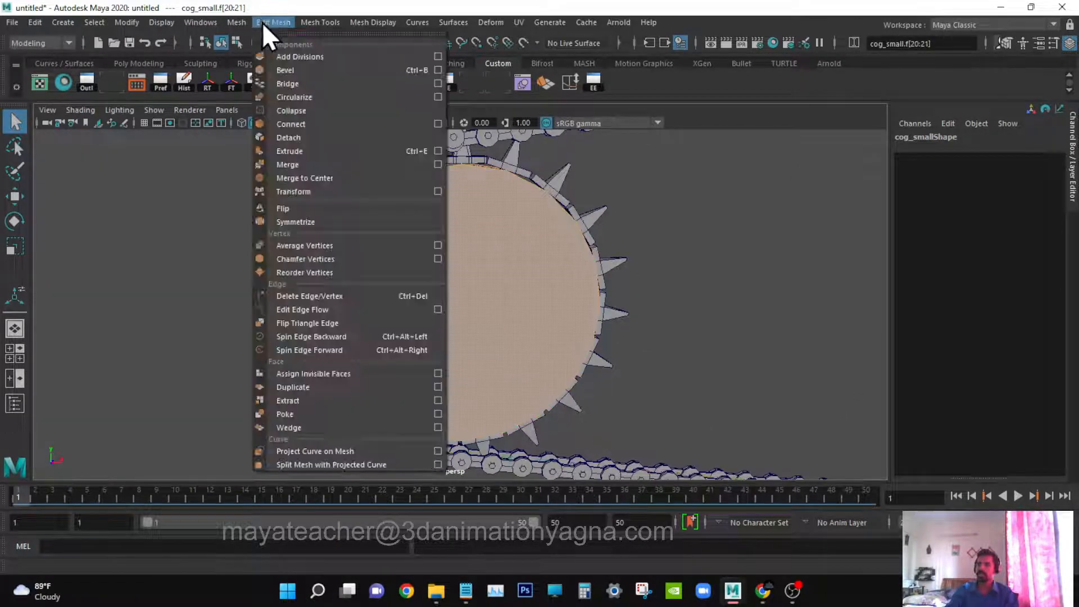
{"action": "left_click", "coordinate": [301, 150]}
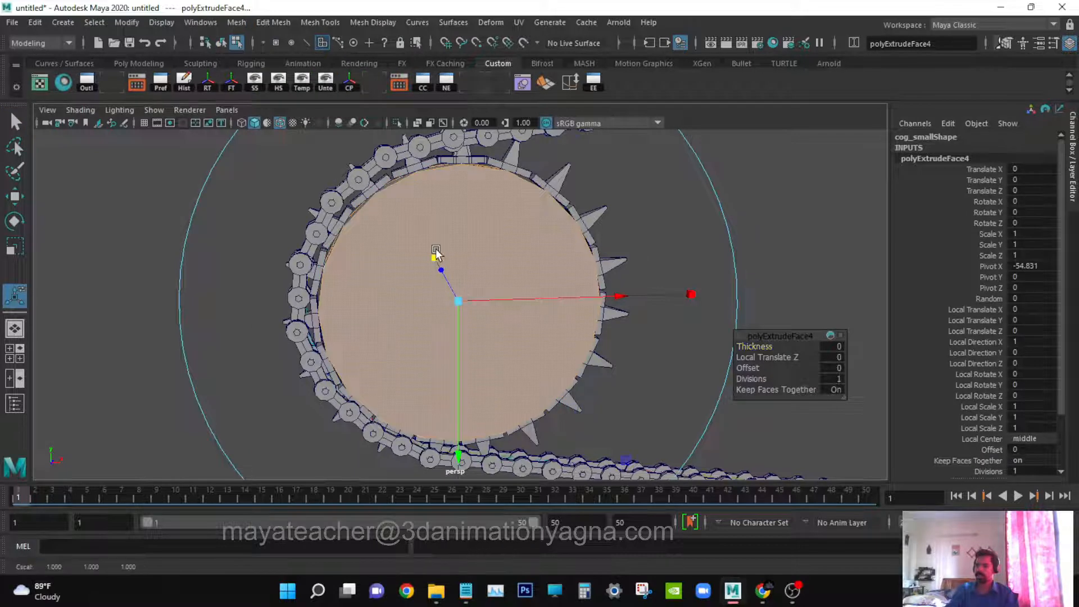
{"action": "left_click", "coordinate": [442, 270]}
{"action": "left_click_drag", "start_coordinate": [458, 302], "coordinate": [407, 321]}
- Scale cog_small's two inner end faces outward along its axis to give both sides a sloped rim
{"action": "key", "text": "r"}
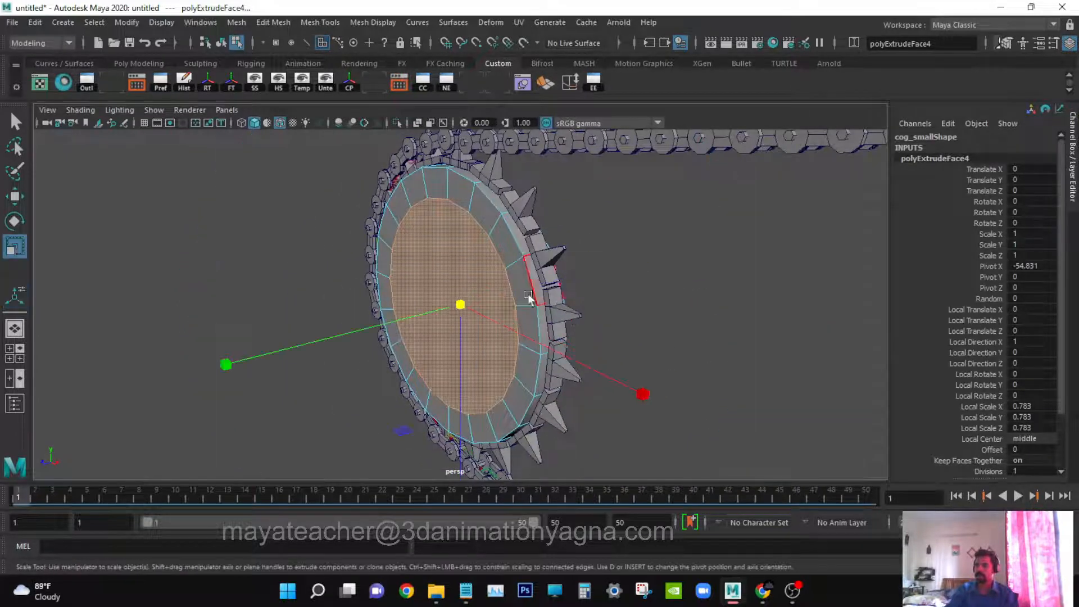
{"action": "left_click_drag", "start_coordinate": [228, 365], "coordinate": [7, 392]}
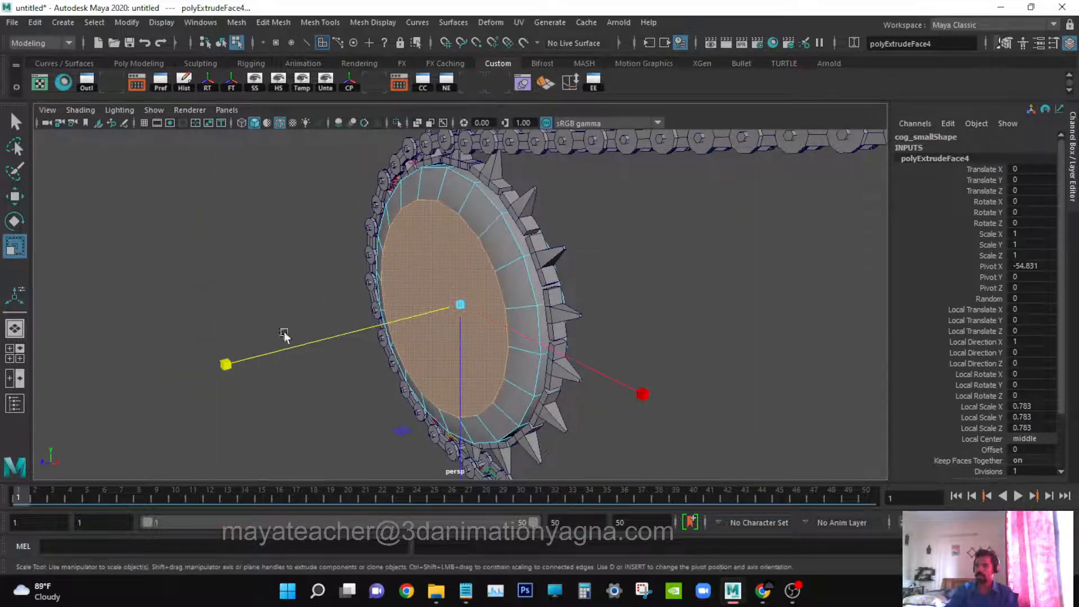
{"action": "left_click_drag", "start_coordinate": [224, 364], "coordinate": [151, 385]}
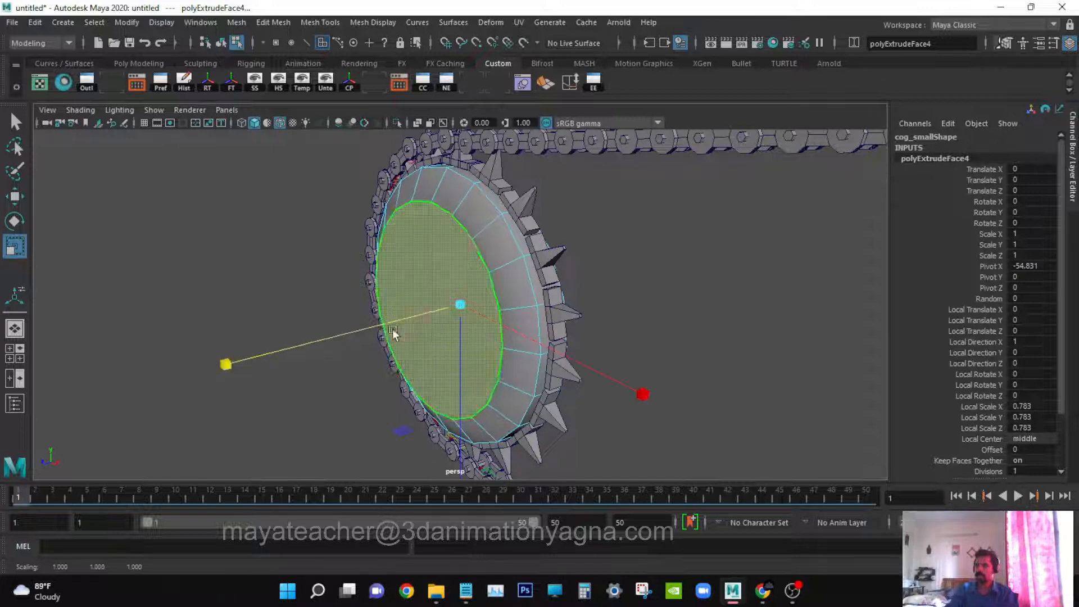
{"action": "left_click_drag", "start_coordinate": [402, 315], "coordinate": [438, 309], "text": "alt"}
- Extrude cog_small's inner end faces again, scaled uniformly to about 0.917, and push them inward along the axis as a recess
{"action": "left_click", "coordinate": [273, 22]}
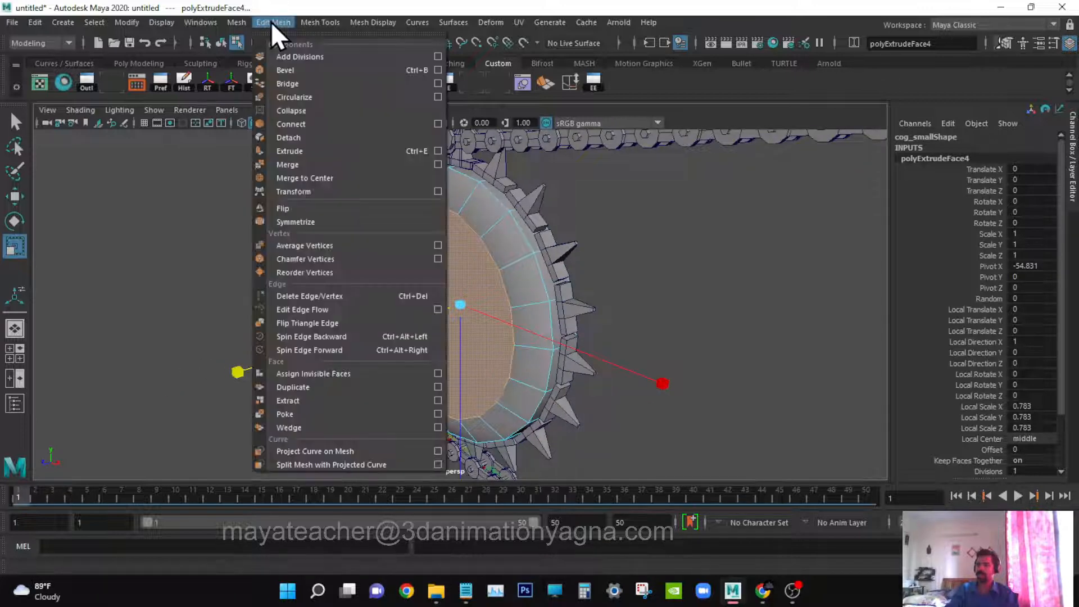
{"action": "left_click", "coordinate": [315, 152]}
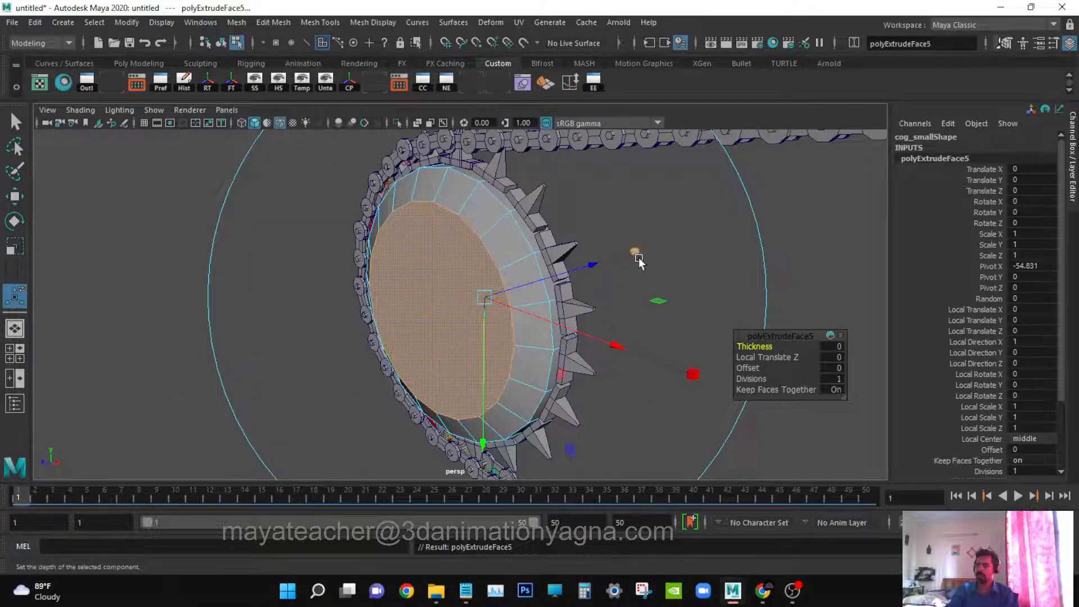
{"action": "left_click", "coordinate": [637, 254]}
{"action": "mouse_move", "coordinate": [483, 302]}
{"action": "left_mouse_down"}
{"action": "mouse_move", "coordinate": [468, 301]}
{"action": "mouse_move", "coordinate": [478, 298]}
{"action": "left_mouse_up"}
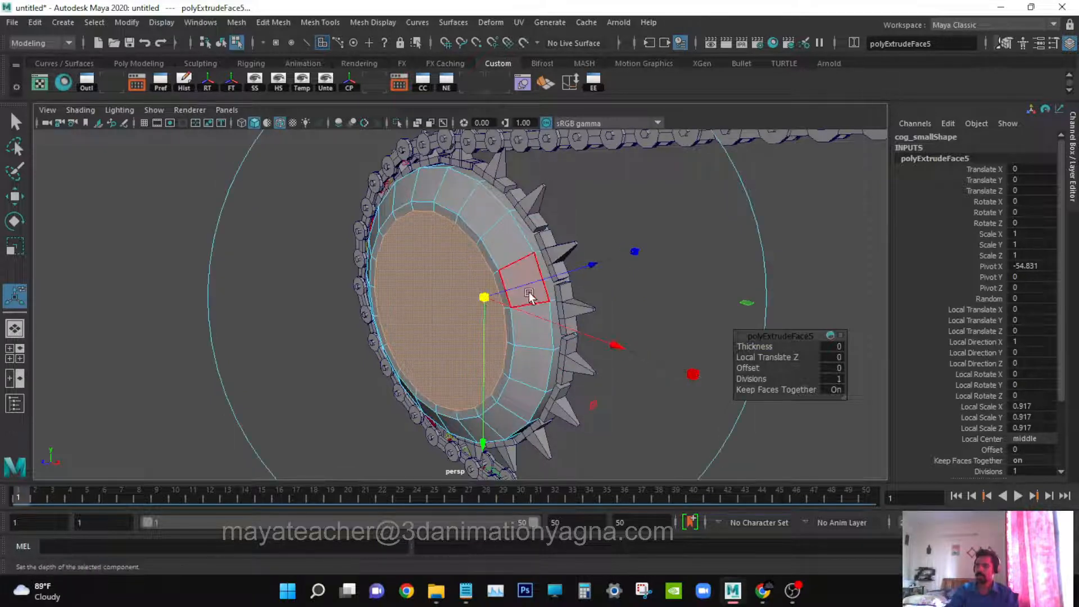
{"action": "key", "text": "r"}
{"action": "left_click_drag", "start_coordinate": [235, 368], "coordinate": [426, 338]}
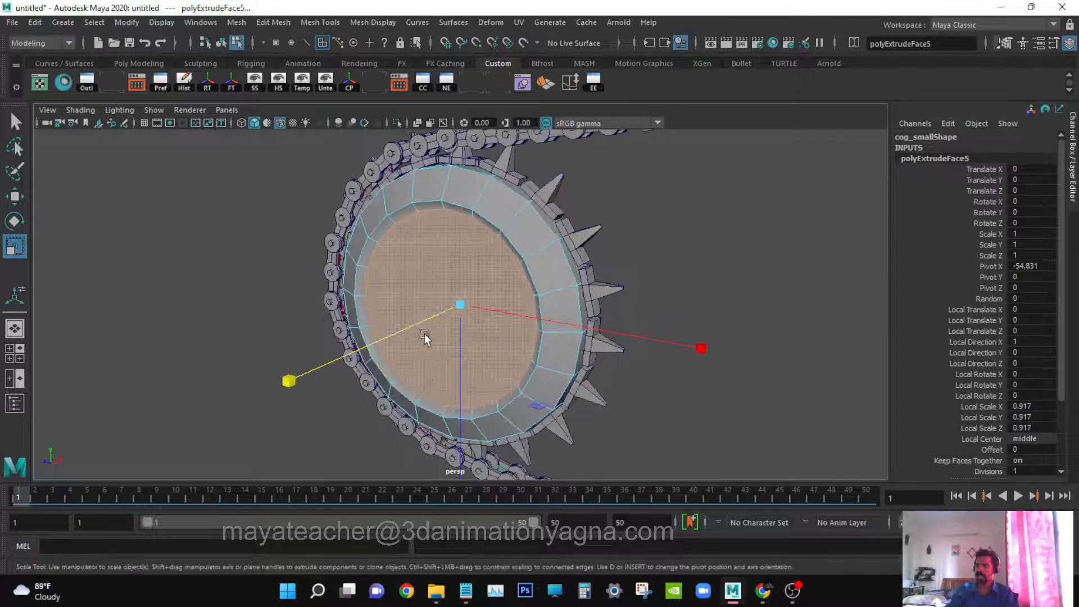
{"action": "left_click_drag", "start_coordinate": [285, 384], "coordinate": [426, 338]}
- Extrude the recessed end faces of cog_small and scale them uniformly inward to about 0.7
{"action": "left_click", "coordinate": [273, 23]}
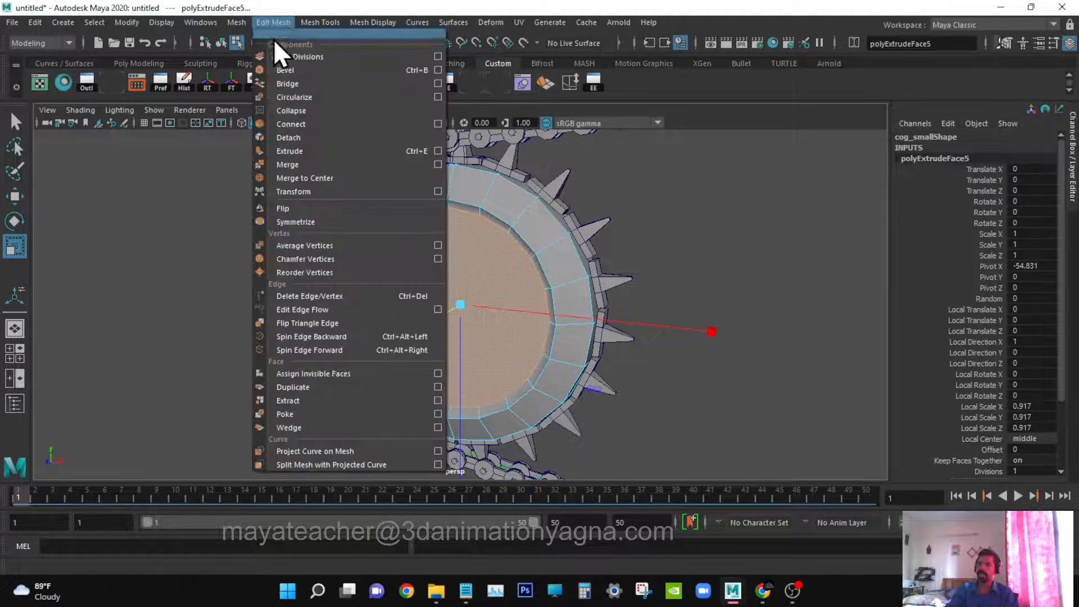
{"action": "left_click", "coordinate": [301, 150]}
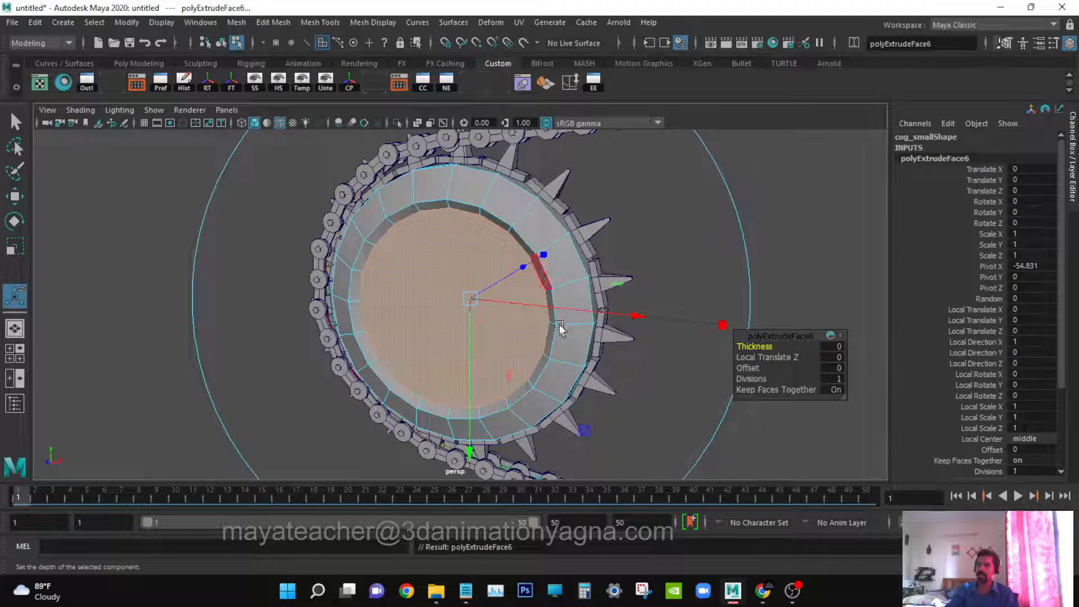
{"action": "left_click", "coordinate": [725, 325]}
{"action": "left_click_drag", "start_coordinate": [454, 301], "coordinate": [467, 329]}
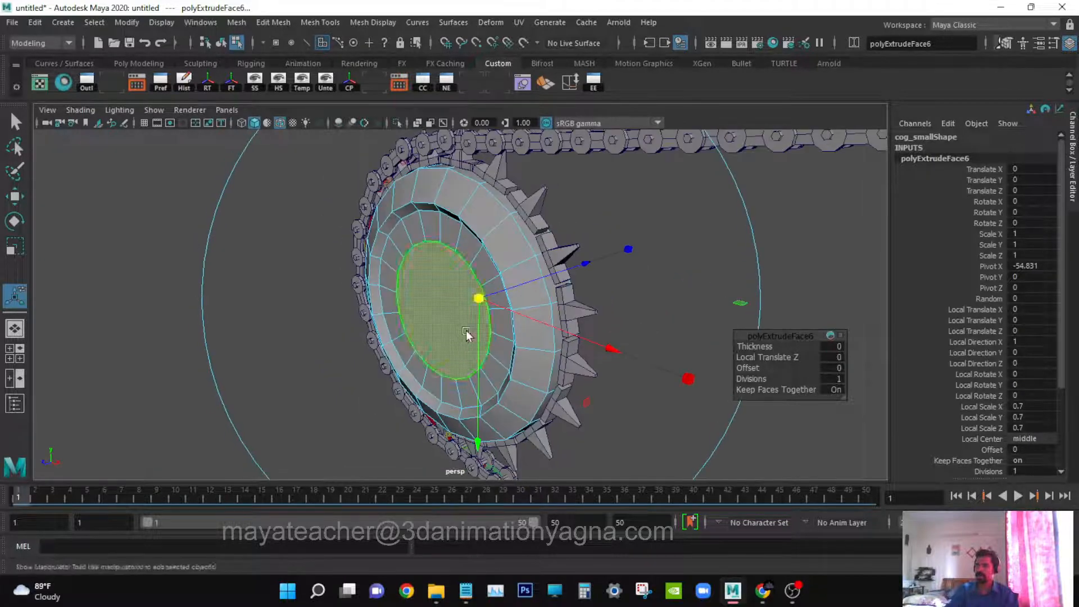
- Extrude cog_small's central faces and scale them along the axis to form a second, shallow recess on both sides
{"action": "left_click", "coordinate": [278, 21]}
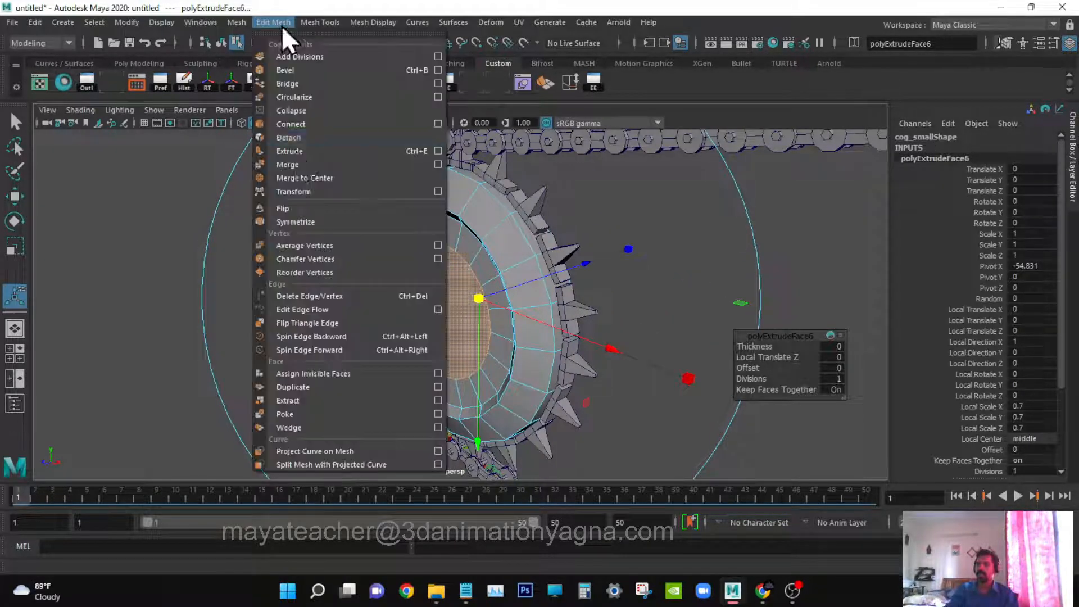
{"action": "left_click", "coordinate": [303, 160]}
{"action": "key", "text": "r"}
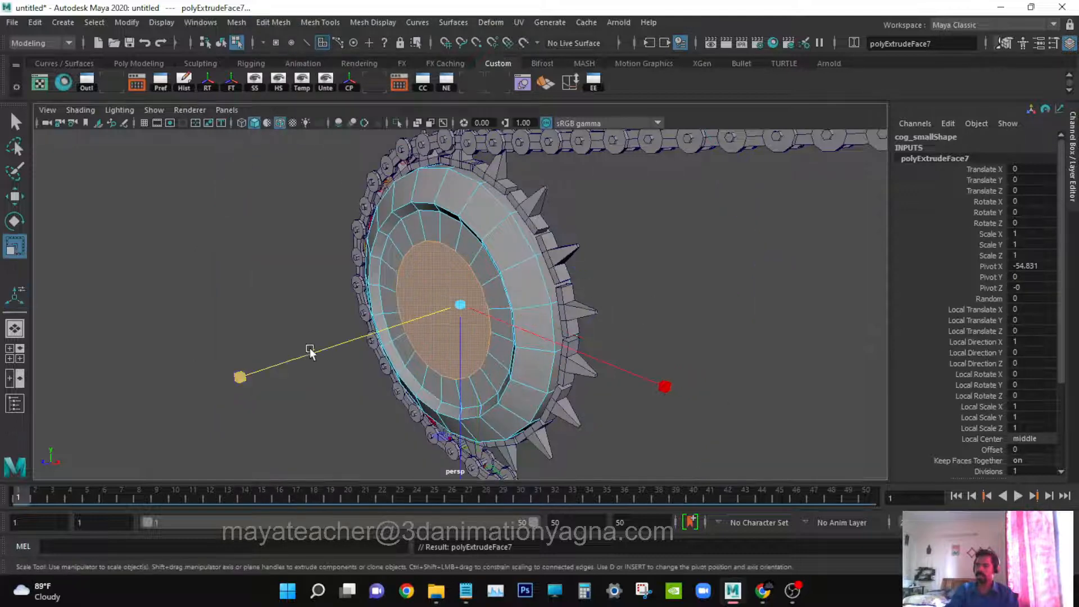
{"action": "left_click_drag", "start_coordinate": [240, 378], "coordinate": [528, 312]}
- Extrude the central faces of cog_small once more and scale them uniformly inward to about 0.567
{"action": "left_click", "coordinate": [271, 21]}
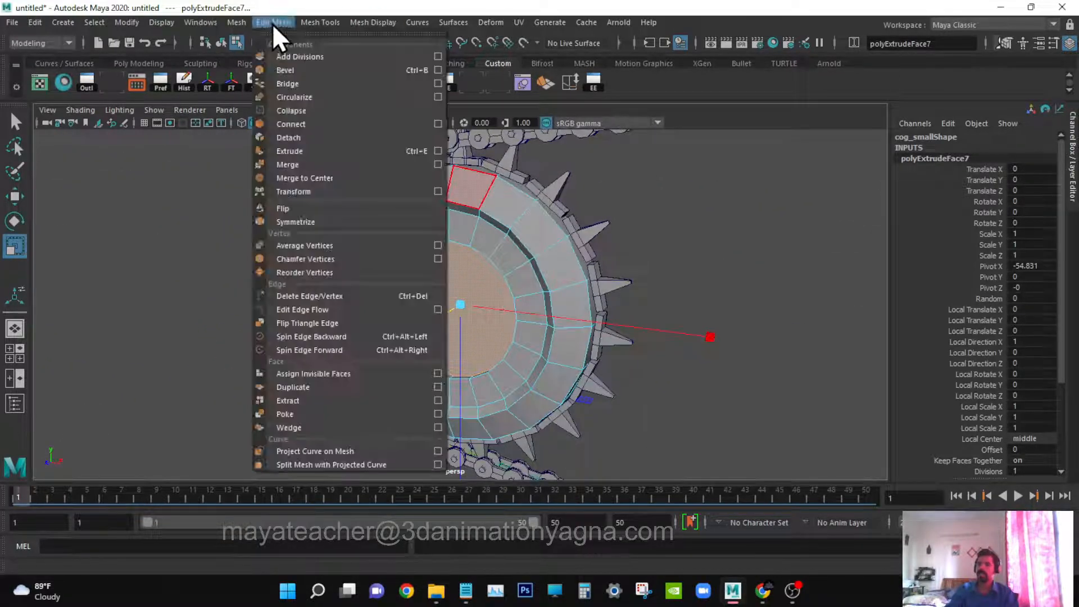
{"action": "left_click", "coordinate": [302, 149]}
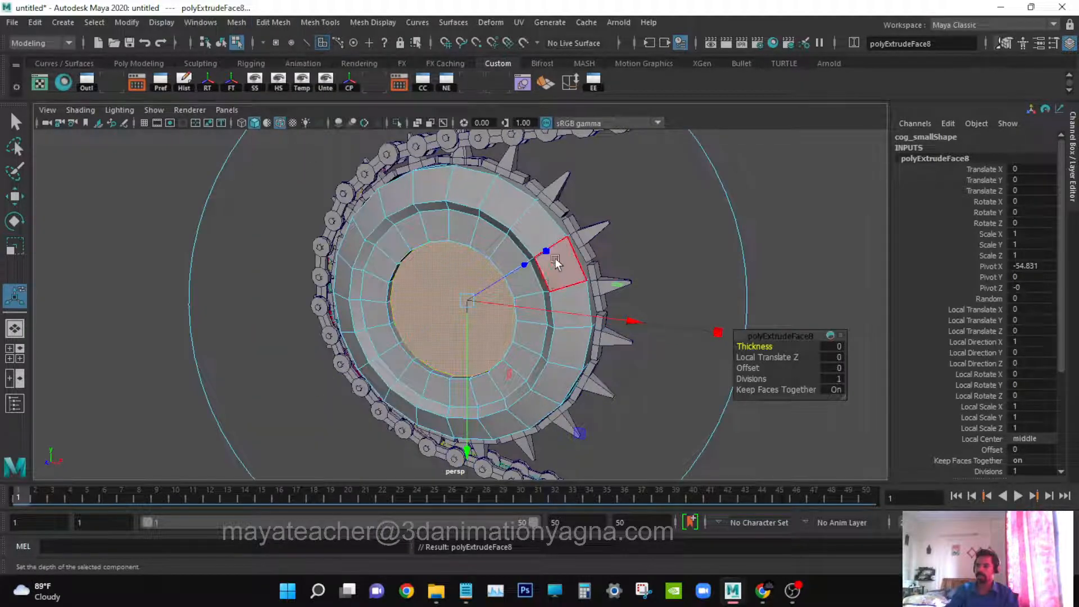
{"action": "left_click_drag", "start_coordinate": [548, 247], "coordinate": [494, 313]}
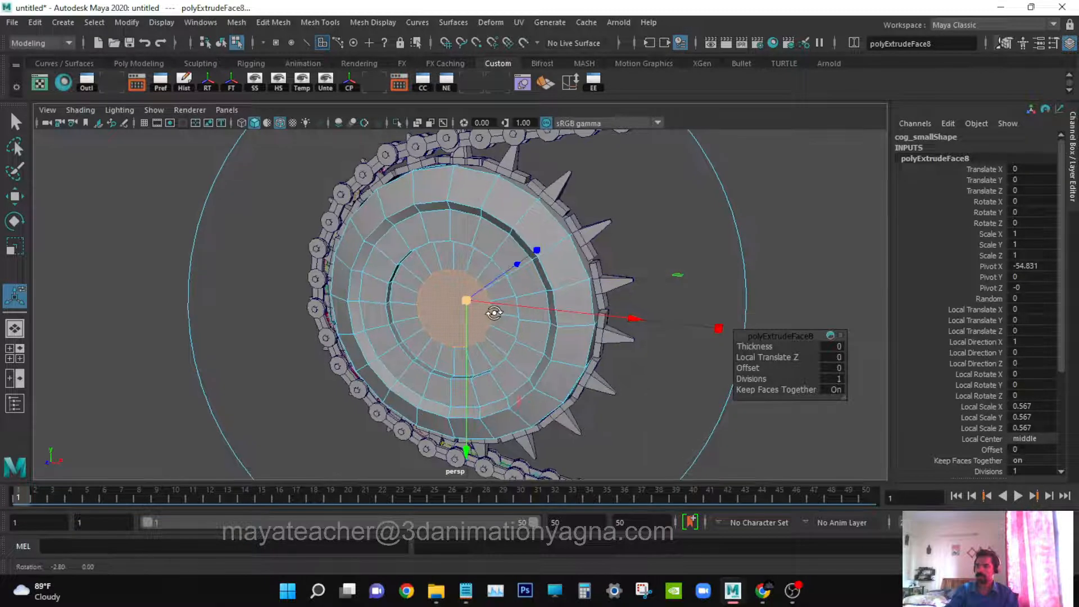
- Delete the centre faces of the small cog, bridge the two open border loops into a through hole, and return to object mode
{"action": "key", "text": "Delete"}
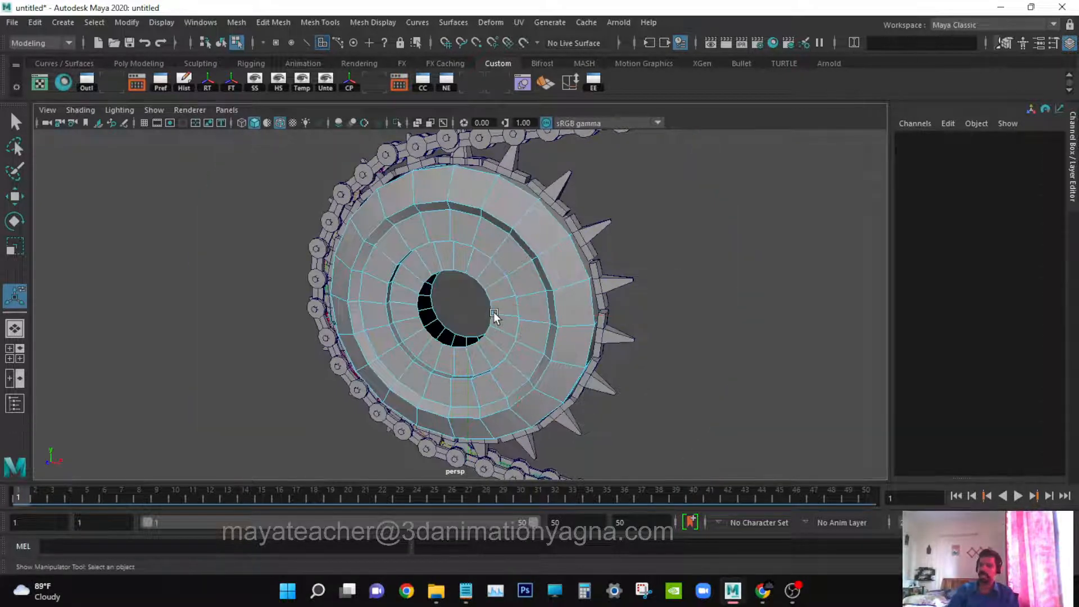
{"action": "scroll", "coordinate": [493, 313], "scroll_direction": "up", "scroll_amount": 4}
{"action": "key", "text": "q"}
{"action": "right_click_drag", "start_coordinate": [413, 228], "coordinate": [414, 139]}
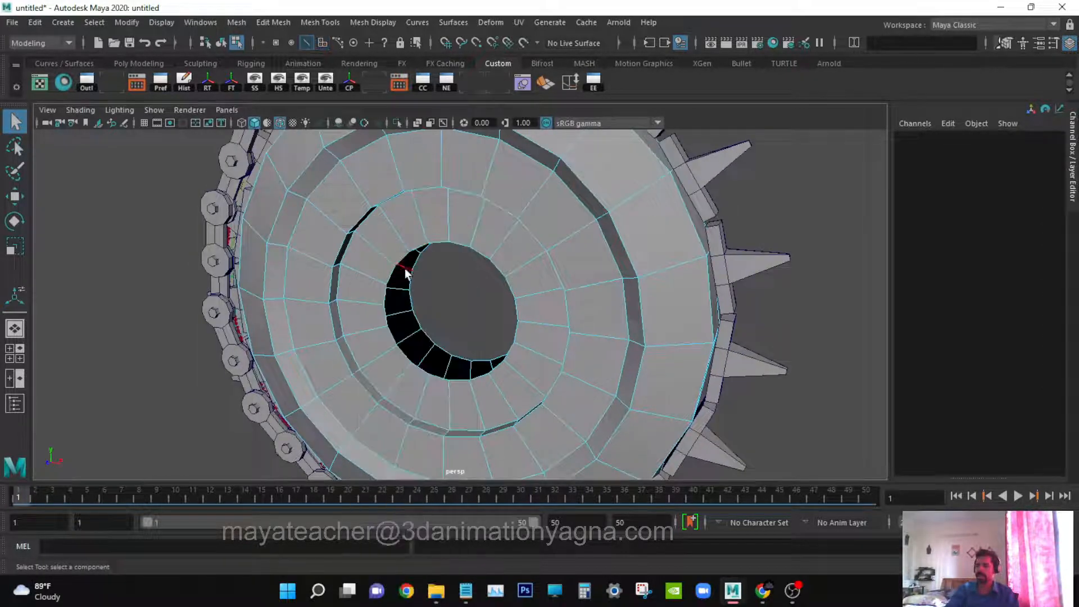
{"action": "left_click", "coordinate": [391, 276]}
{"action": "left_click_drag", "start_coordinate": [391, 276], "coordinate": [454, 284], "text": "alt"}
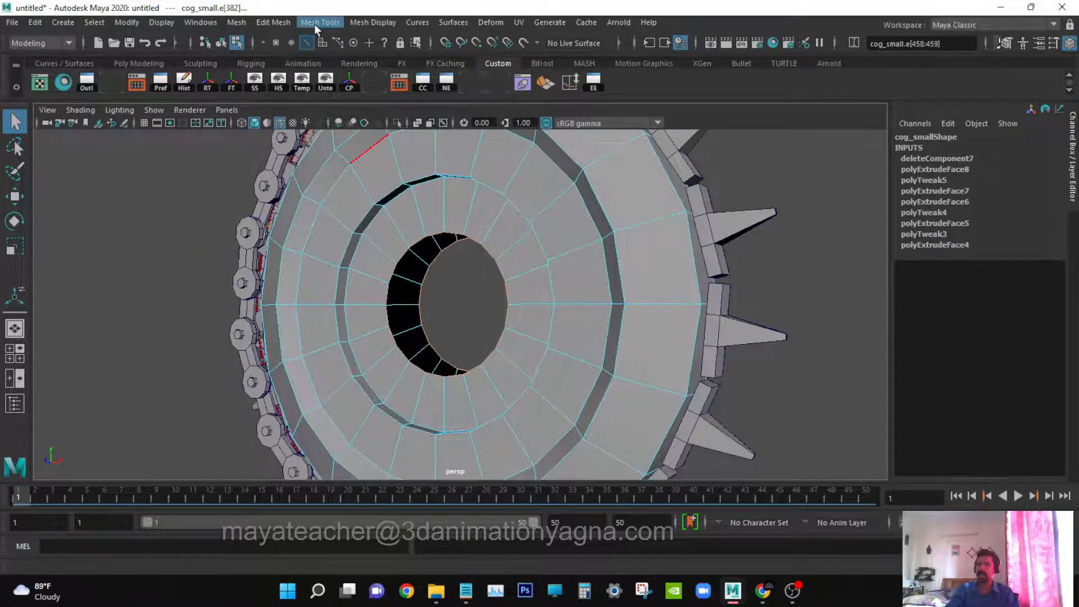
{"action": "left_click", "coordinate": [275, 22]}
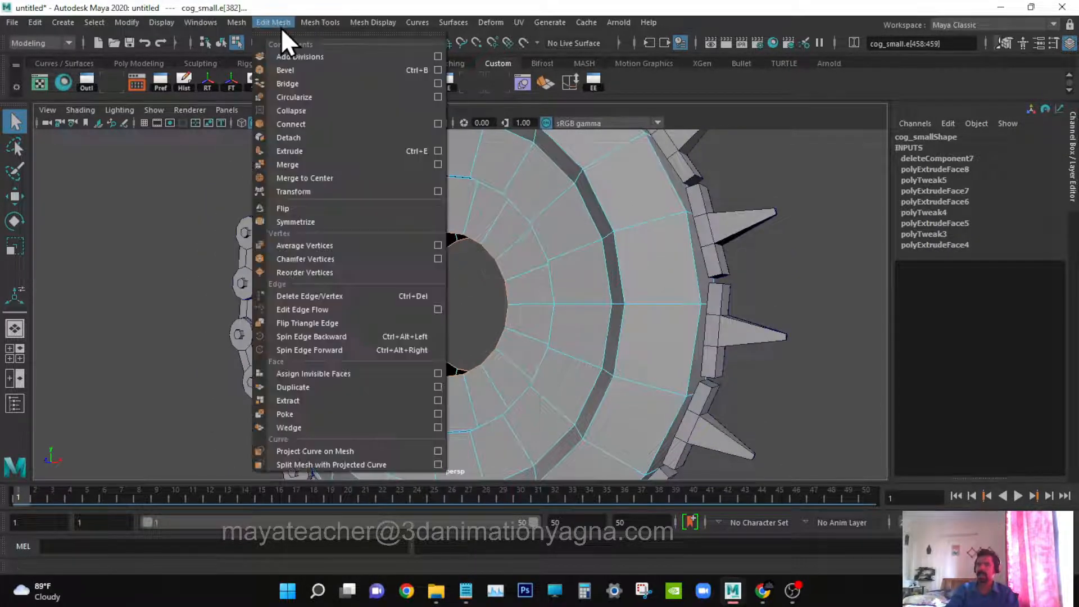
{"action": "left_click", "coordinate": [291, 84]}
{"action": "left_click", "coordinate": [770, 197]}
{"action": "scroll", "coordinate": [599, 313], "scroll_direction": "down", "scroll_amount": 4}
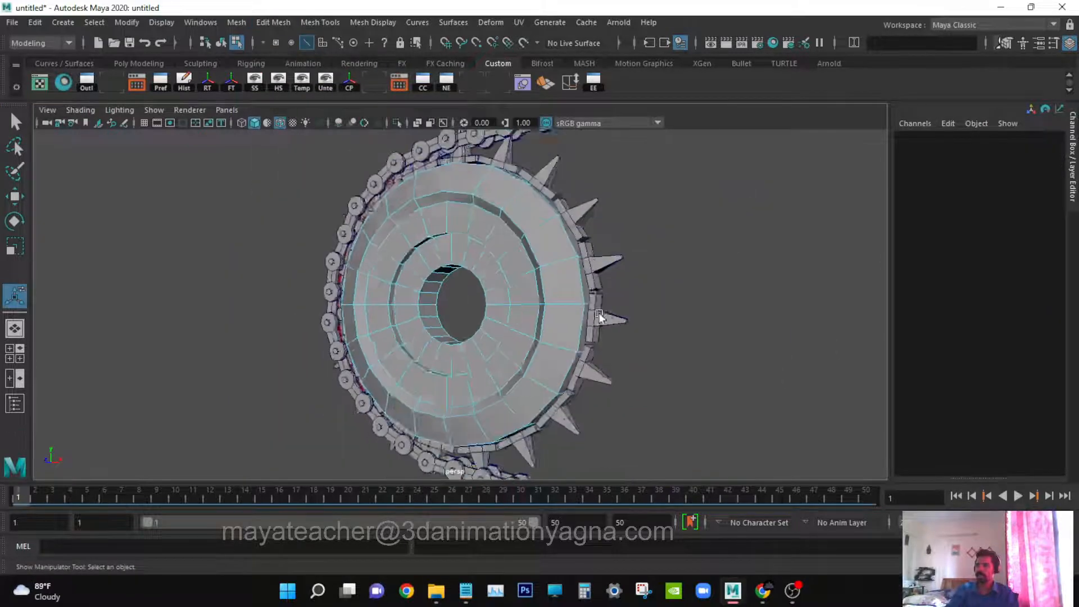
{"action": "left_click_drag", "start_coordinate": [598, 312], "coordinate": [666, 315], "text": "alt"}
{"action": "scroll", "coordinate": [665, 316], "scroll_direction": "down", "scroll_amount": 2}
{"action": "key", "text": "F8"}
{"action": "key", "text": "q"}
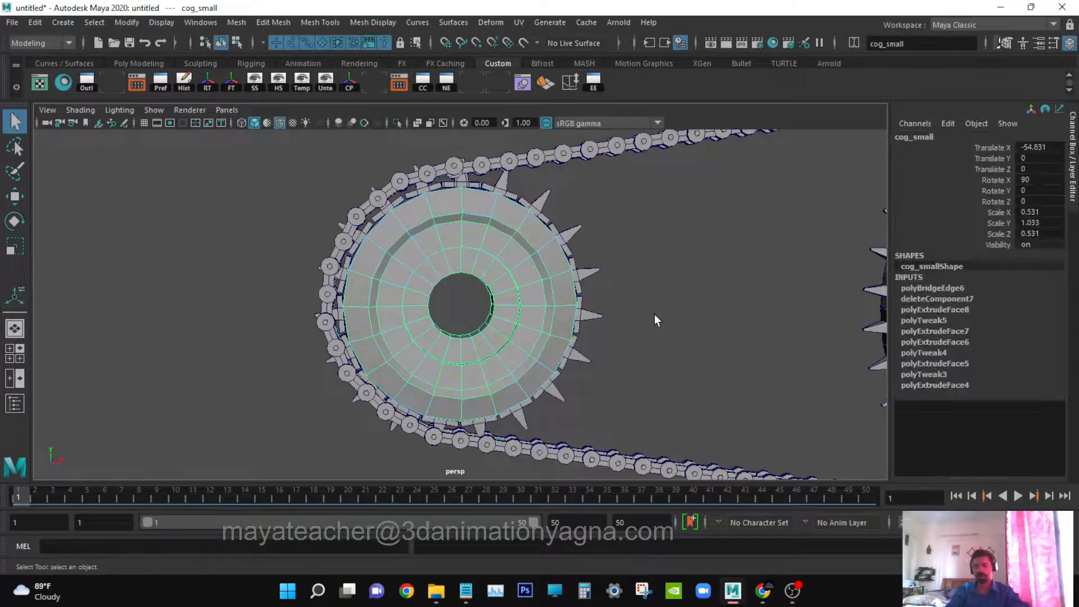
- Try a bevel on the entire small cog and undo it
{"action": "left_click_drag", "start_coordinate": [617, 342], "coordinate": [508, 301], "text": "alt"}
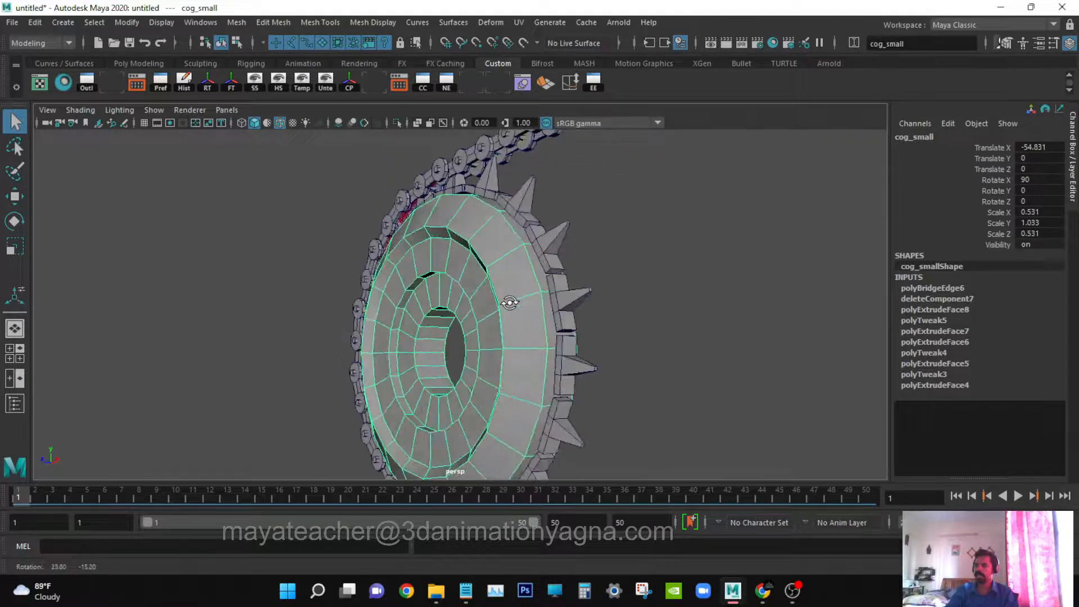
{"action": "left_click", "coordinate": [241, 23]}
{"action": "left_click_drag", "start_coordinate": [511, 346], "coordinate": [524, 367], "text": "alt"}
{"action": "left_click", "coordinate": [232, 22]}
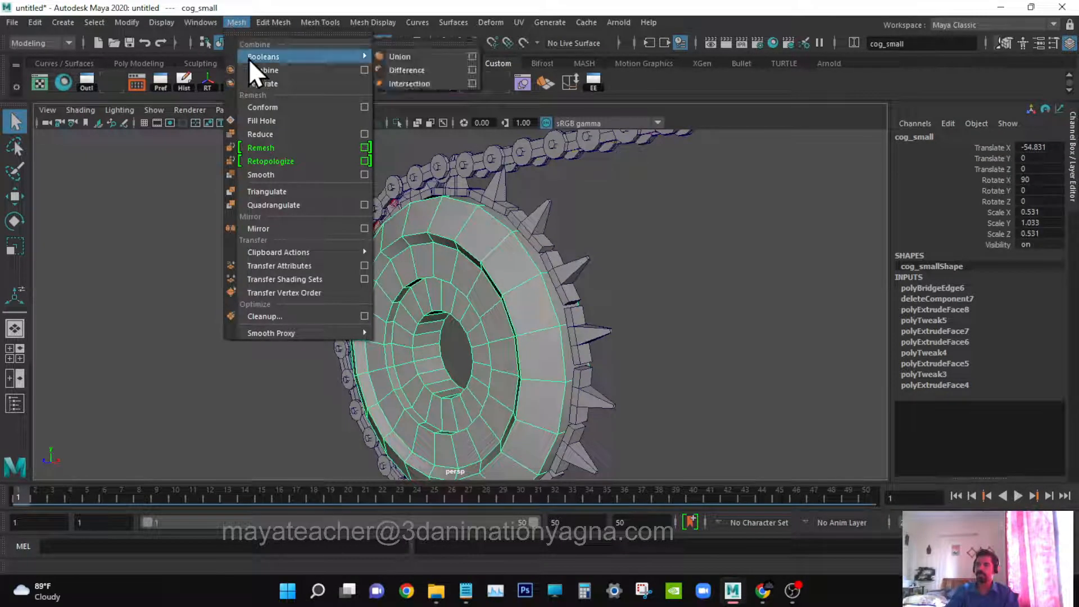
{"action": "mouse_move", "coordinate": [273, 18]}
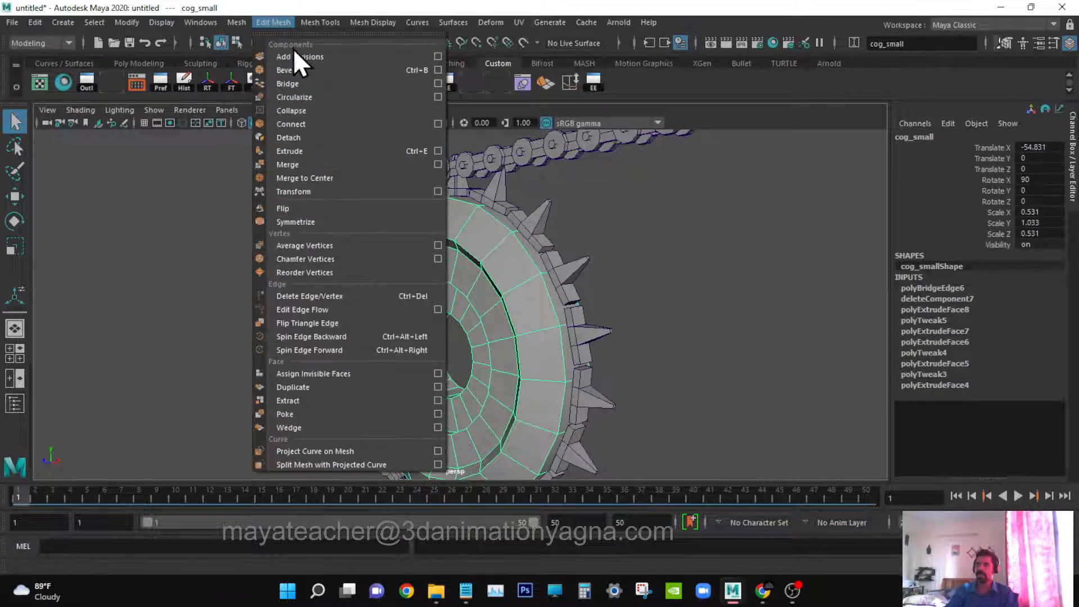
{"action": "left_click", "coordinate": [302, 70]}
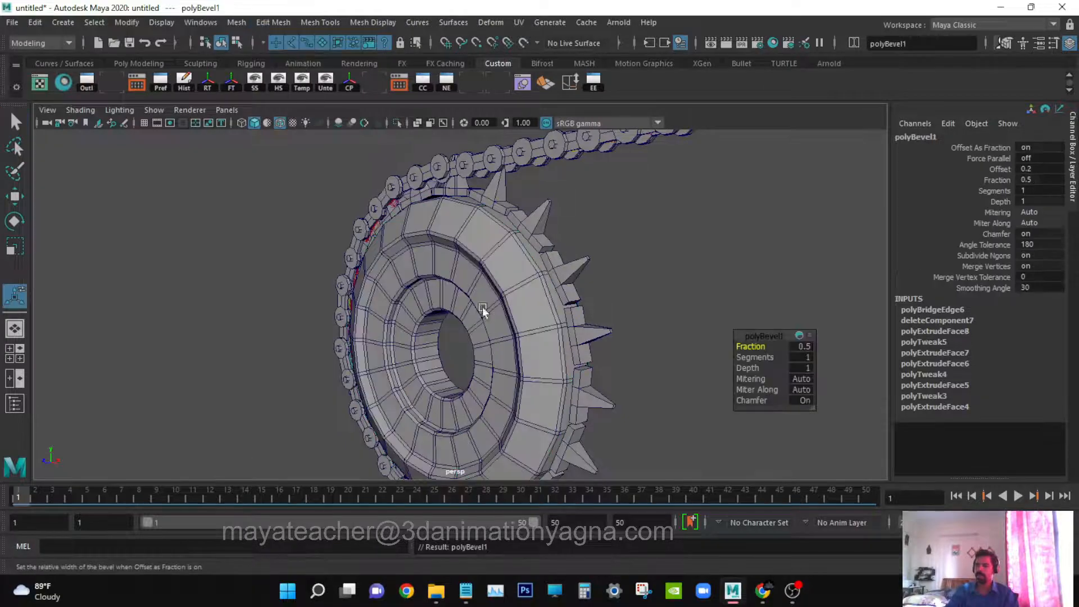
{"action": "left_click_drag", "start_coordinate": [481, 309], "coordinate": [509, 291], "text": "alt"}
{"action": "key", "text": "ctrl+z"}
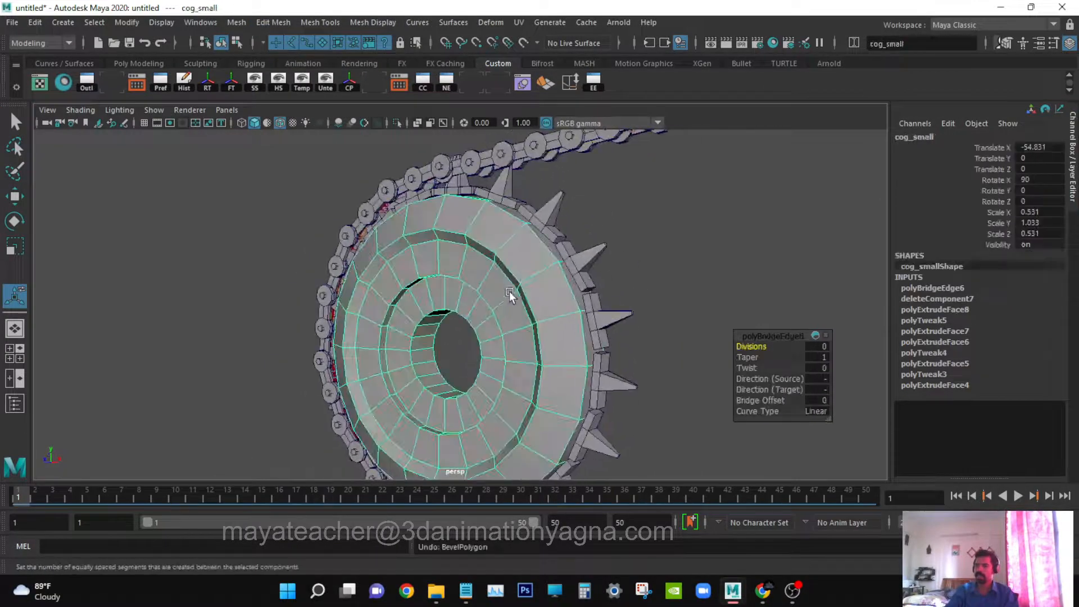
- Bevel the circular edge loops of the small cog's stepped rings, outer rim and centre hole on both sides, and return to object mode
{"action": "right_click_drag", "start_coordinate": [504, 251], "coordinate": [507, 189]}
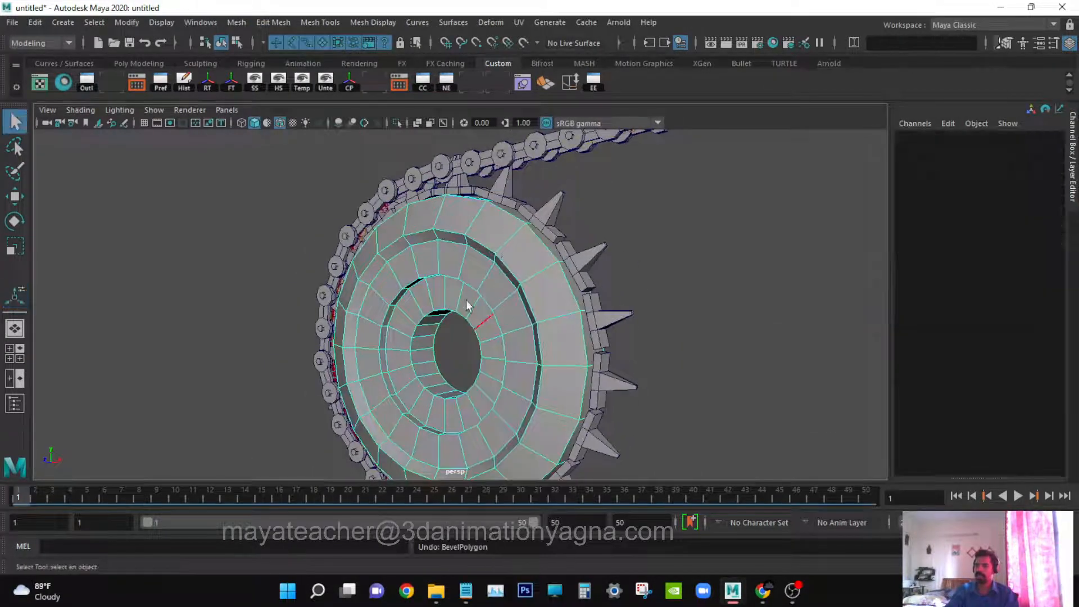
{"action": "left_click", "coordinate": [504, 265]}
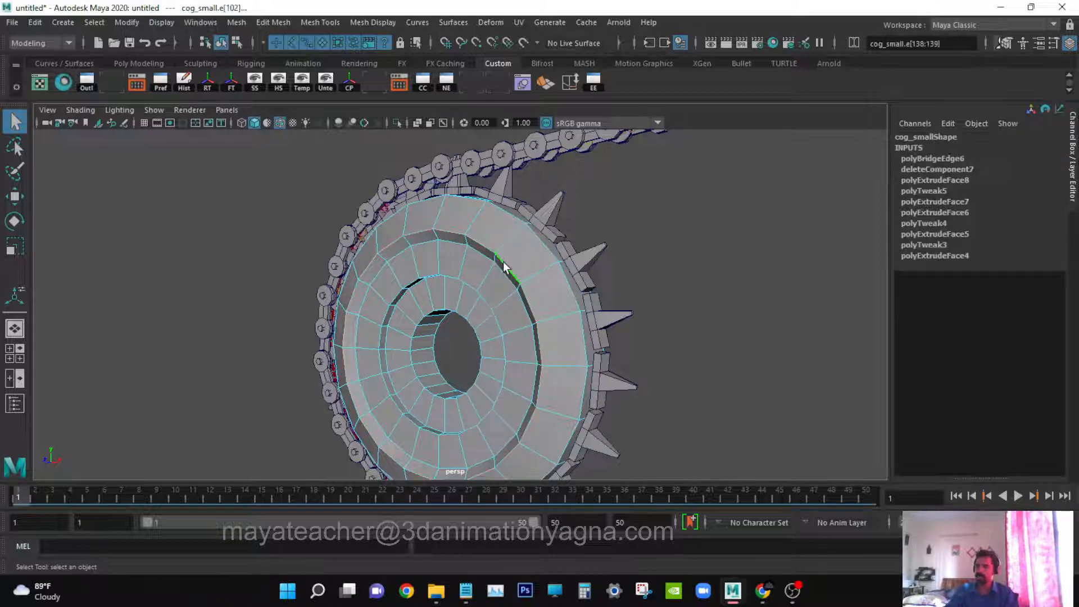
{"action": "double_click", "coordinate": [468, 284]}
{"action": "left_click_drag", "start_coordinate": [475, 292], "coordinate": [422, 294], "text": "alt"}
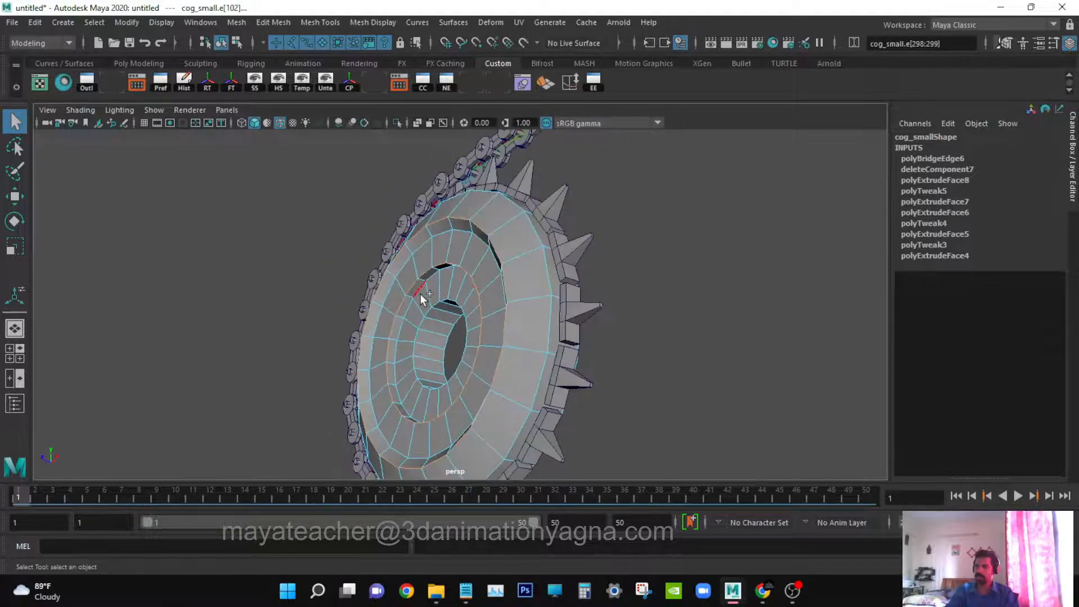
{"action": "double_click", "coordinate": [419, 292]}
{"action": "double_click", "coordinate": [427, 314]}
{"action": "left_click_drag", "start_coordinate": [506, 289], "coordinate": [359, 254], "text": "alt"}
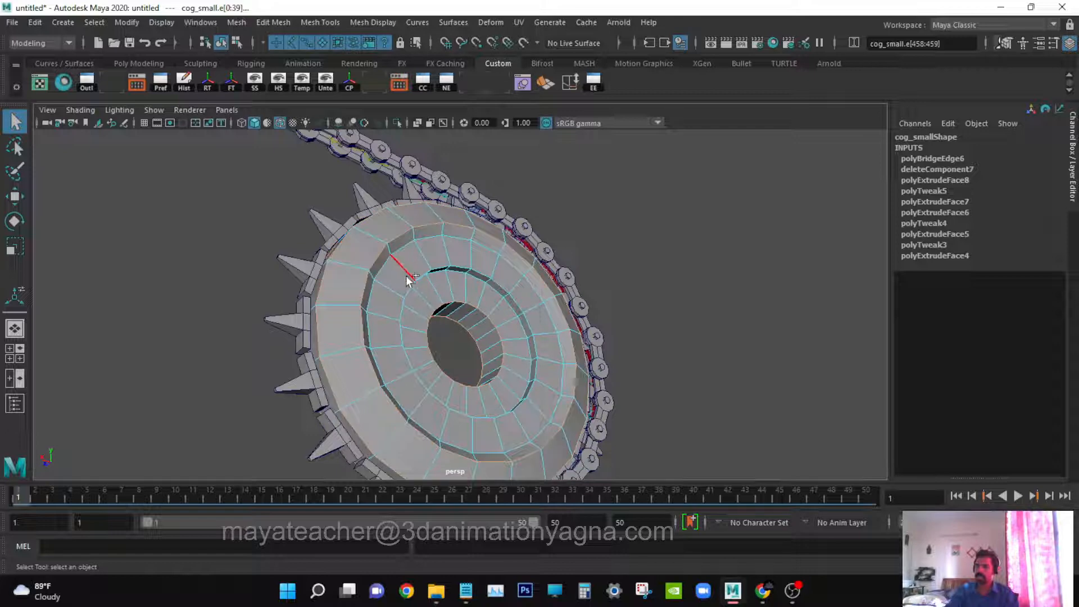
{"action": "left_click_drag", "start_coordinate": [486, 333], "coordinate": [674, 366], "text": "alt"}
{"action": "left_click", "coordinate": [263, 23]}
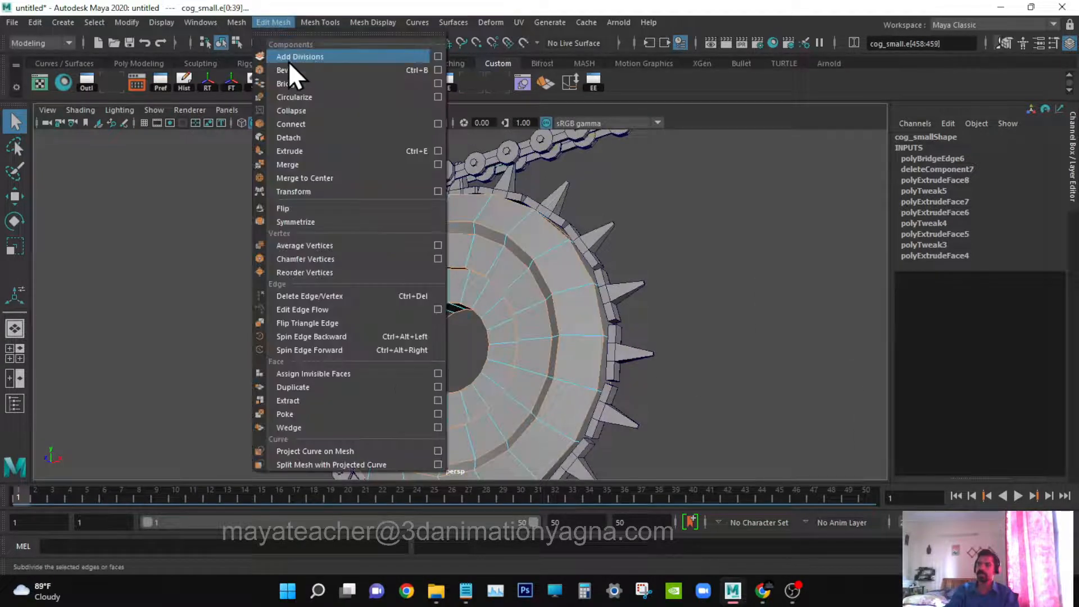
{"action": "left_click", "coordinate": [288, 66]}
{"action": "left_click_drag", "start_coordinate": [548, 264], "coordinate": [644, 230], "text": "alt"}
{"action": "left_click", "coordinate": [645, 231]}
{"action": "key", "text": "q"}
{"action": "key", "text": "F8"}
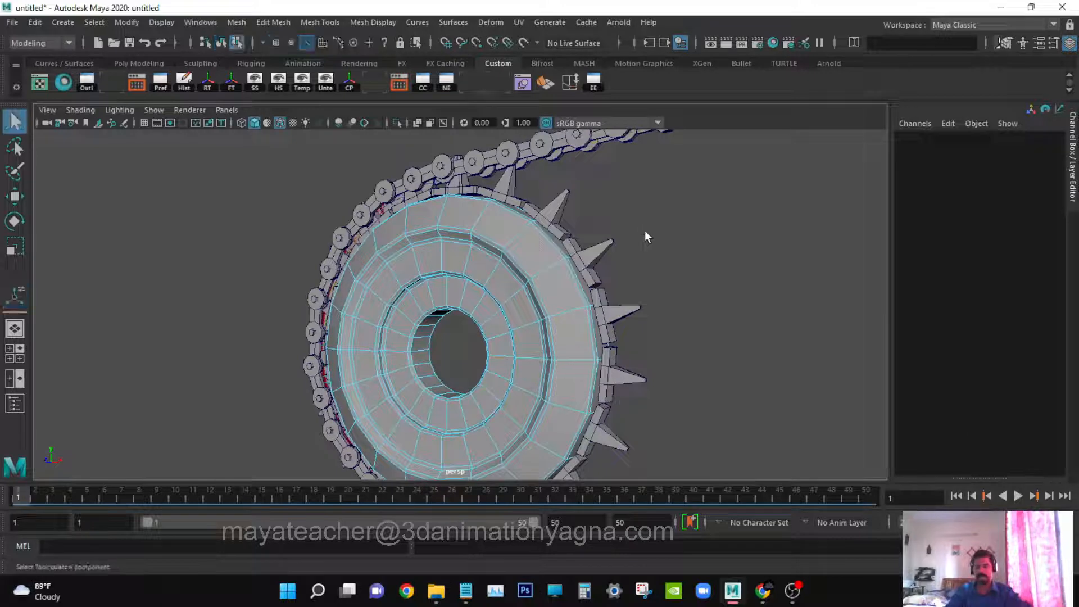
{"action": "key", "text": "F8"}
{"action": "left_click", "coordinate": [633, 255]}
{"action": "scroll", "coordinate": [632, 254], "scroll_direction": "down", "scroll_amount": 5}
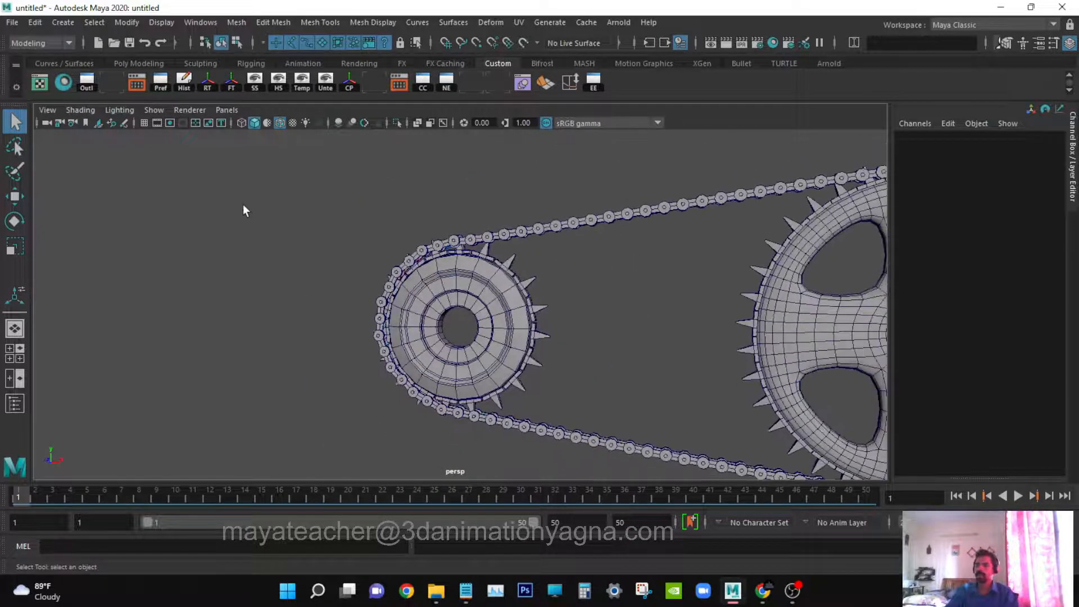
- Turn off Wireframe on Shaded and frame both cogs and the whole chain in the perspective view
{"action": "left_click", "coordinate": [84, 111]}
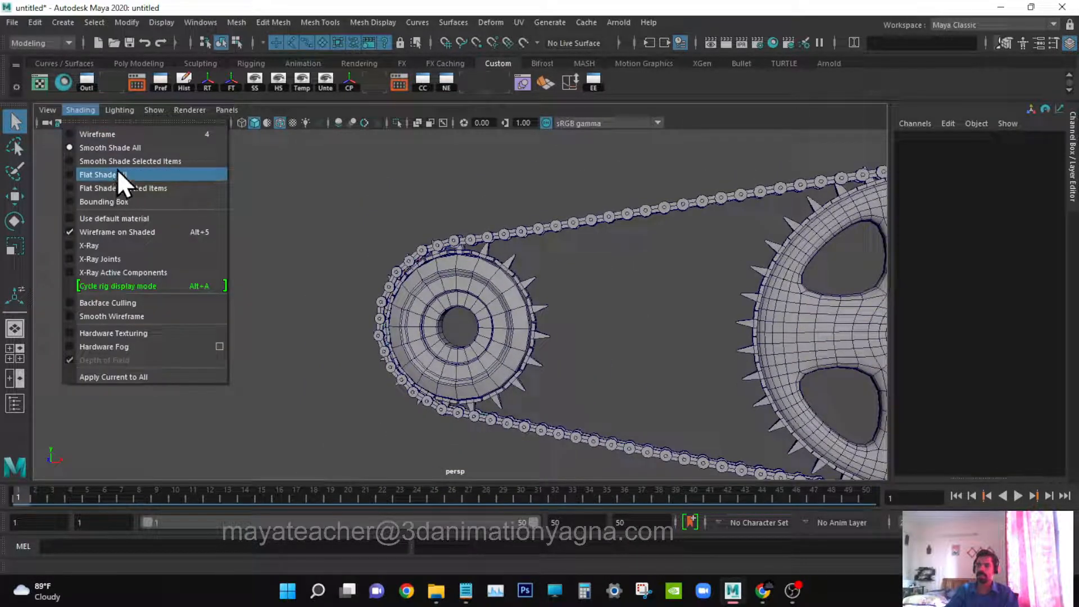
{"action": "left_click", "coordinate": [126, 232]}
{"action": "middle_click_drag", "start_coordinate": [611, 298], "coordinate": [429, 277], "text": "alt"}
{"action": "right_click_drag", "start_coordinate": [541, 310], "coordinate": [489, 318], "text": "alt"}
{"action": "mouse_move", "coordinate": [716, 347]}
{"action": "middle_mouse_down", "text": "alt"}
{"action": "mouse_move", "coordinate": [652, 336]}
{"action": "mouse_move", "coordinate": [662, 344]}
{"action": "middle_mouse_up", "text": "alt"}
{"action": "right_click_drag", "start_coordinate": [663, 345], "coordinate": [687, 345], "text": "alt"}
{"action": "middle_click_drag", "start_coordinate": [692, 351], "coordinate": [701, 362], "text": "alt"}
{"action": "right_click_drag", "start_coordinate": [701, 362], "coordinate": [655, 357], "text": "alt"}
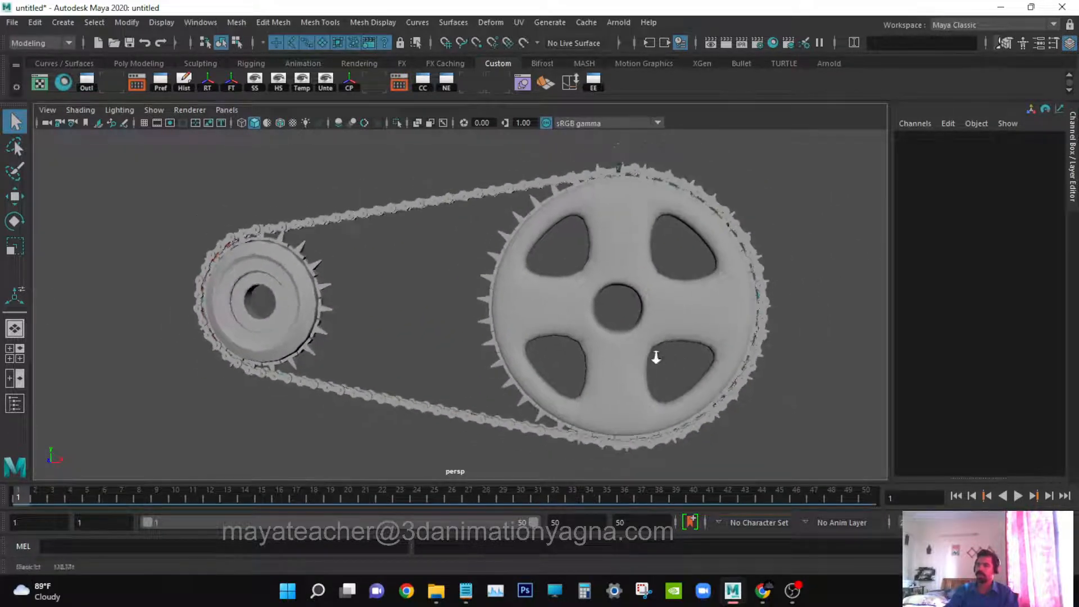
{"action": "mouse_move", "coordinate": [655, 357]}
{"action": "left_mouse_down", "text": "alt"}
{"action": "mouse_move", "coordinate": [682, 359]}
{"action": "mouse_move", "coordinate": [637, 355]}
{"action": "left_mouse_up", "text": "alt"}
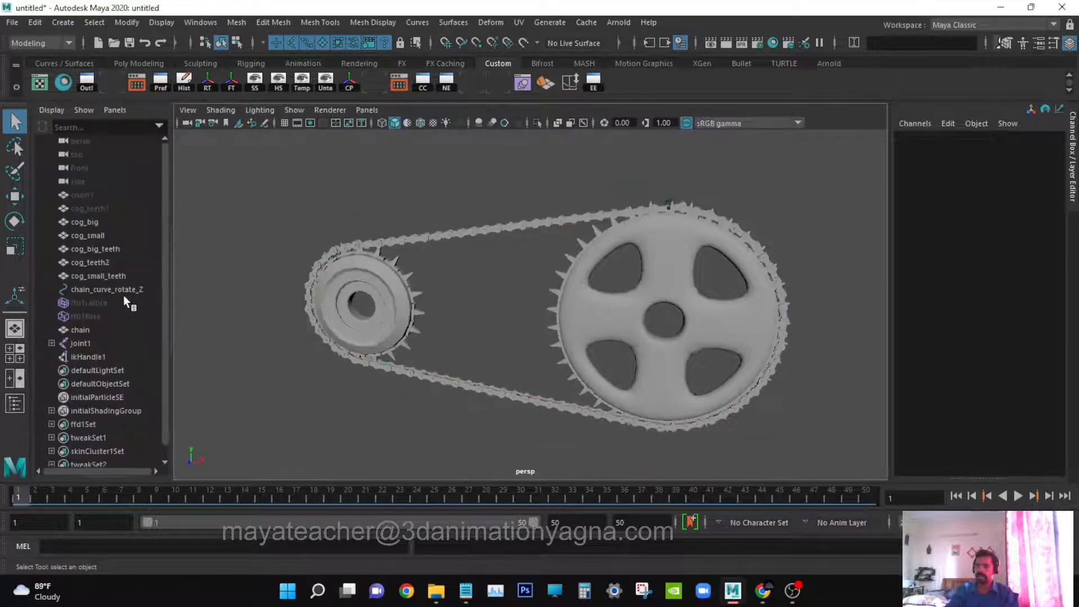
- Select the chain_curve_rotate_Z curve and test rotating it freehand, undoing the rotation
{"action": "left_click", "coordinate": [123, 290]}
{"action": "key", "text": "e"}
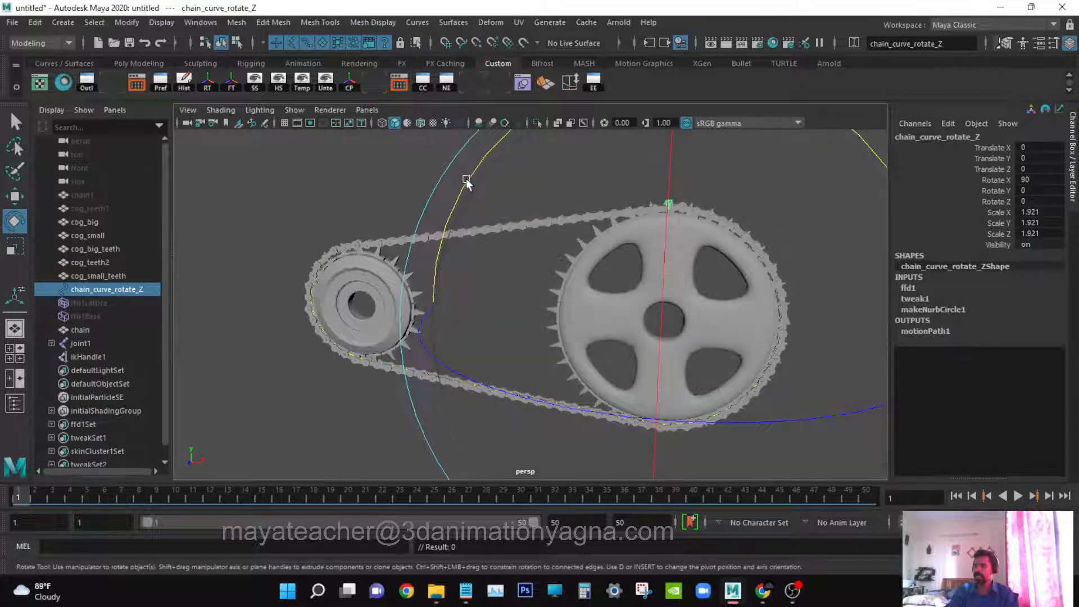
{"action": "left_click_drag", "start_coordinate": [464, 180], "coordinate": [669, 115]}
{"action": "key", "text": "ctrl+z"}
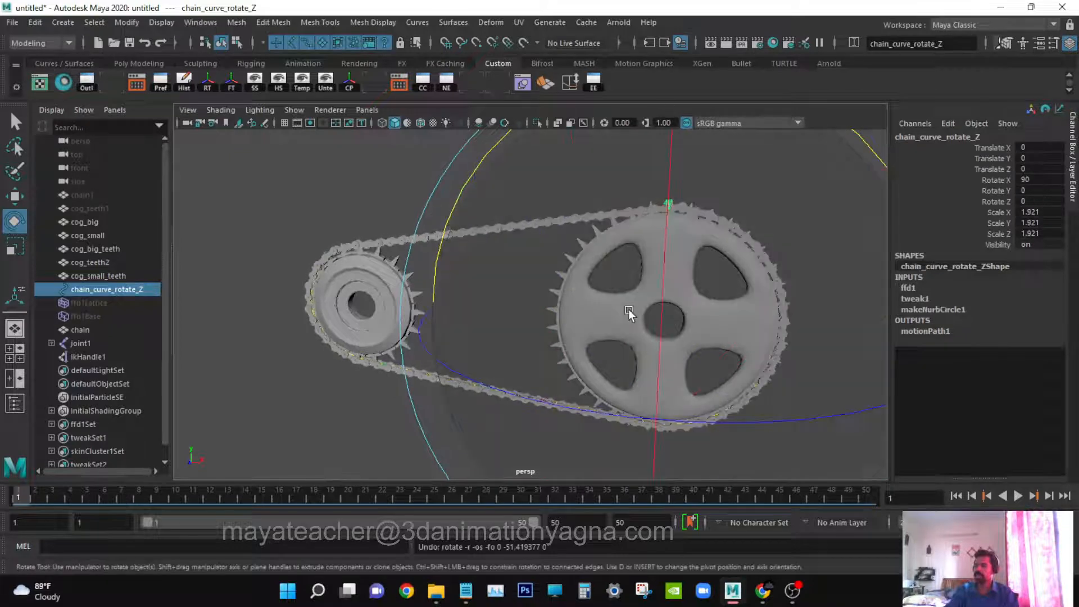
- Test the chain curve's Rotate Z channel by varying its value interactively, and undo the change
{"action": "left_click_drag", "start_coordinate": [628, 313], "coordinate": [602, 340], "text": "alt"}
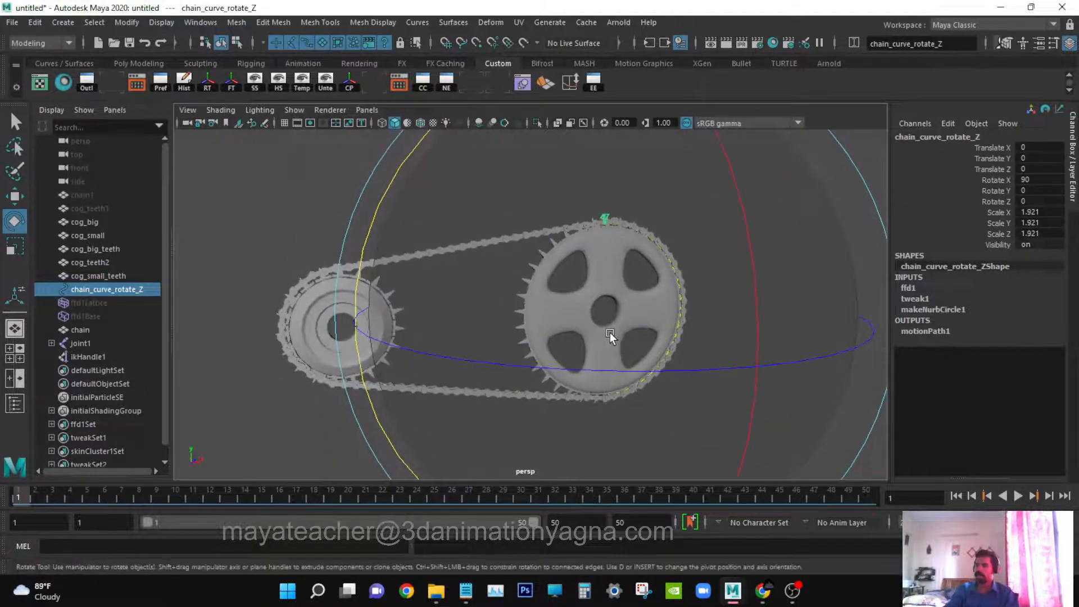
{"action": "key", "text": "w"}
{"action": "middle_click_drag", "start_coordinate": [625, 326], "coordinate": [655, 311], "text": "alt"}
{"action": "left_click_drag", "start_coordinate": [655, 311], "coordinate": [795, 338], "text": "alt"}
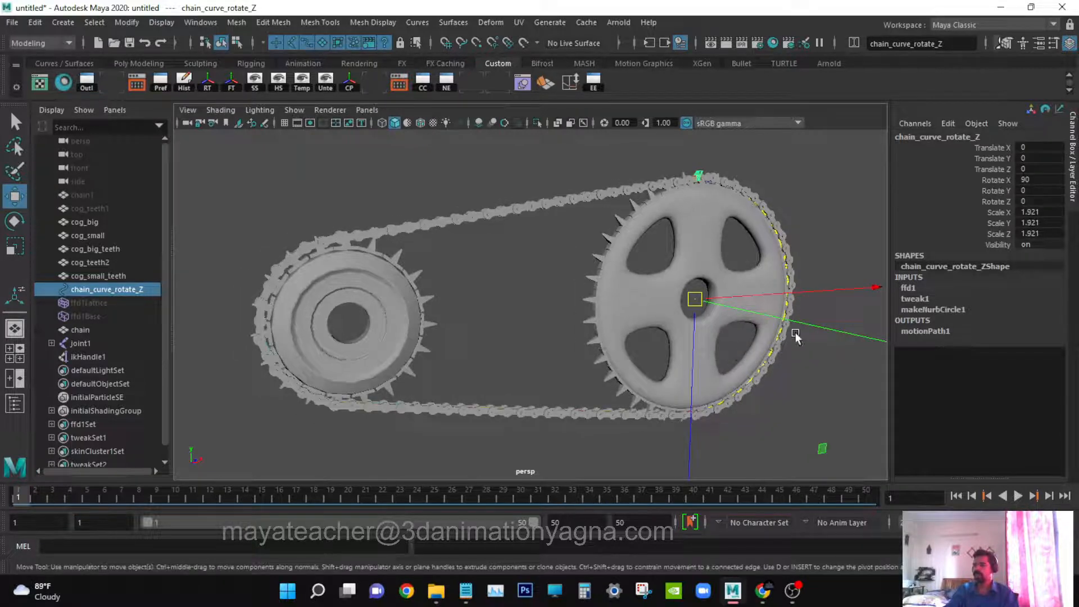
{"action": "left_click", "coordinate": [996, 201]}
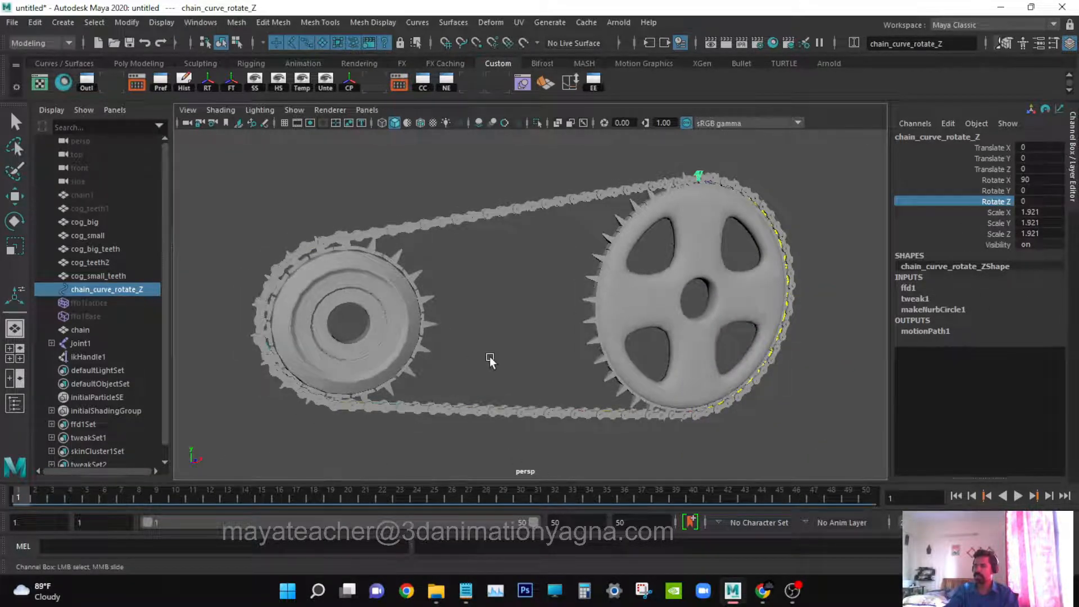
{"action": "mouse_move", "coordinate": [501, 353]}
{"action": "middle_mouse_down"}
{"action": "mouse_move", "coordinate": [568, 345]}
{"action": "mouse_move", "coordinate": [489, 363]}
{"action": "middle_mouse_up"}
{"action": "key", "text": "ctrl+z"}
{"action": "left_click_drag", "start_coordinate": [561, 343], "coordinate": [553, 342], "text": "alt"}
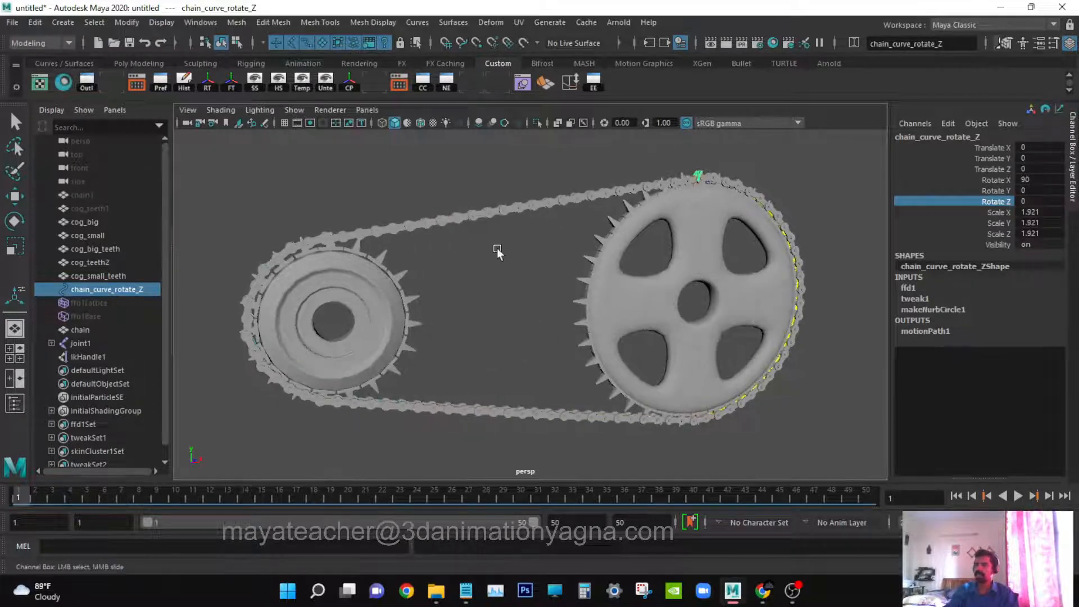
- Open the Expression Editor for chain_curve_rotate_Z, hide the Outliner and reframe the chain and cogs beside the editor
{"action": "left_click", "coordinate": [208, 25]}
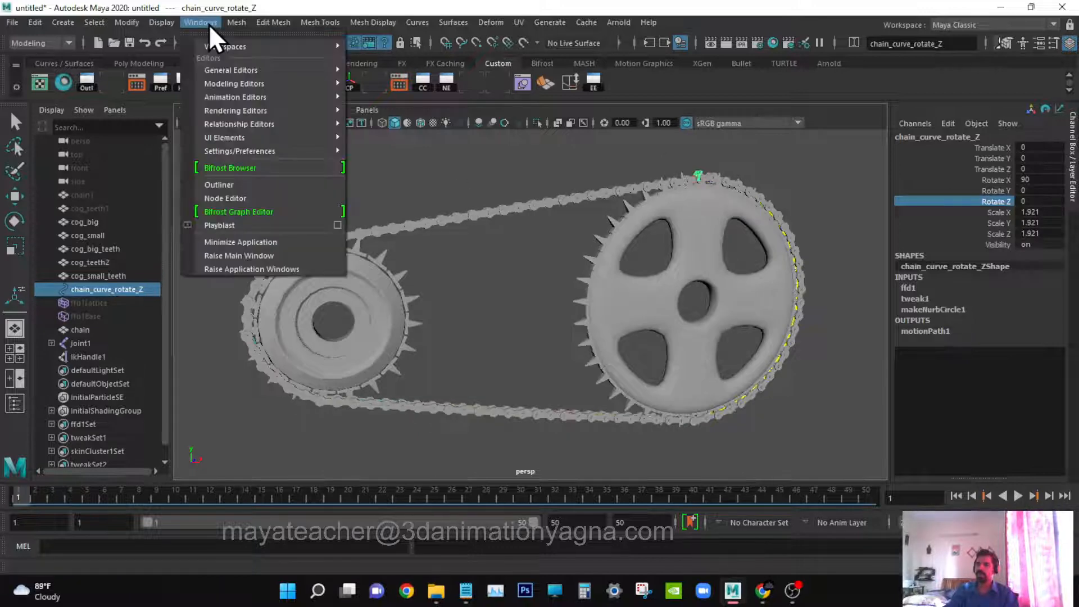
{"action": "mouse_move", "coordinate": [251, 97]}
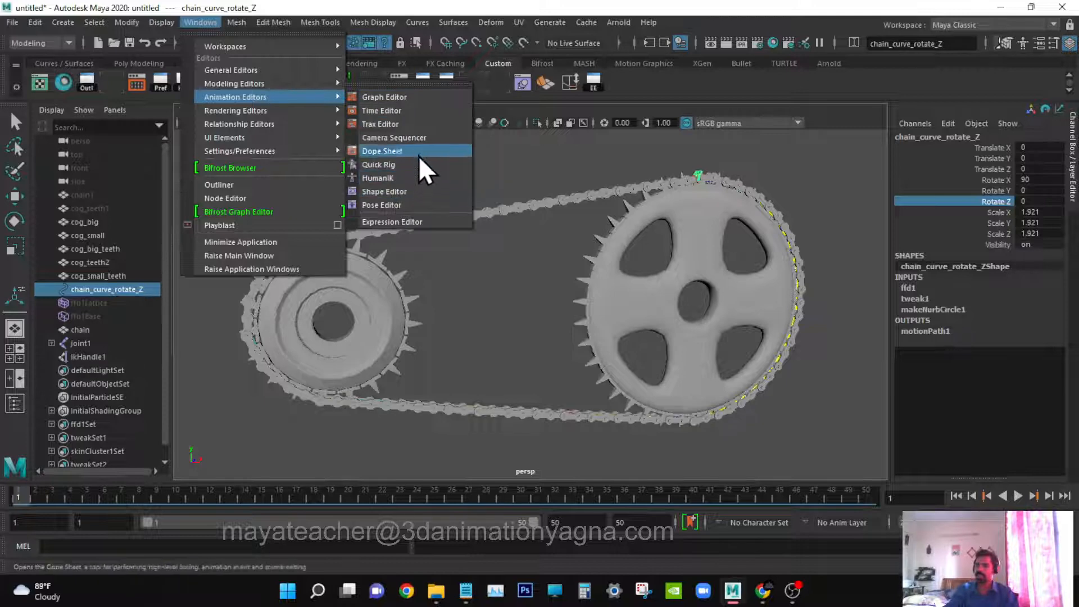
{"action": "left_click", "coordinate": [411, 220]}
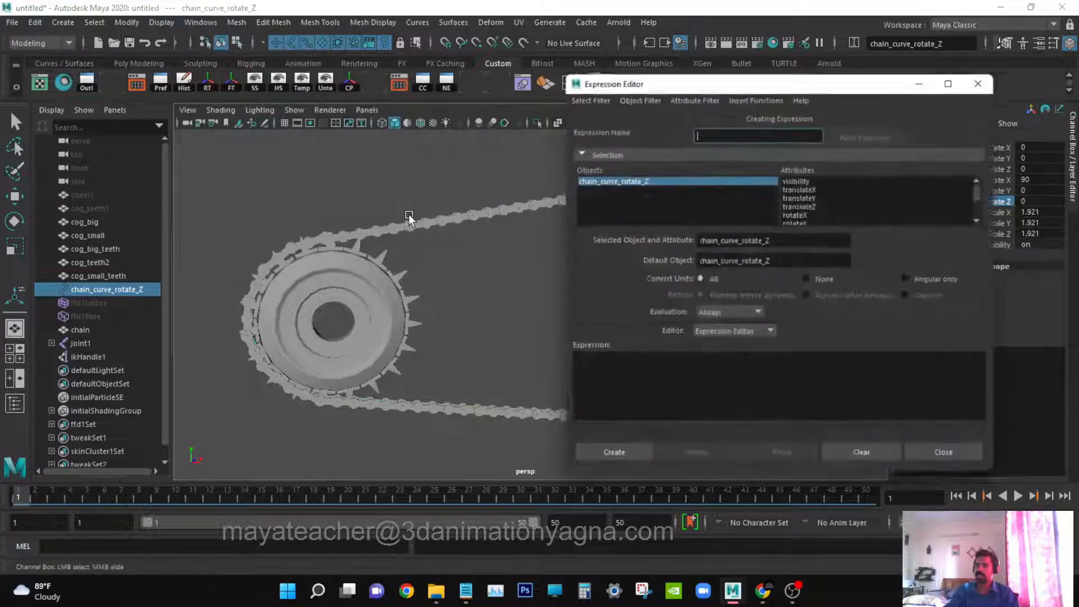
{"action": "middle_click_drag", "start_coordinate": [529, 219], "coordinate": [421, 246], "text": "alt"}
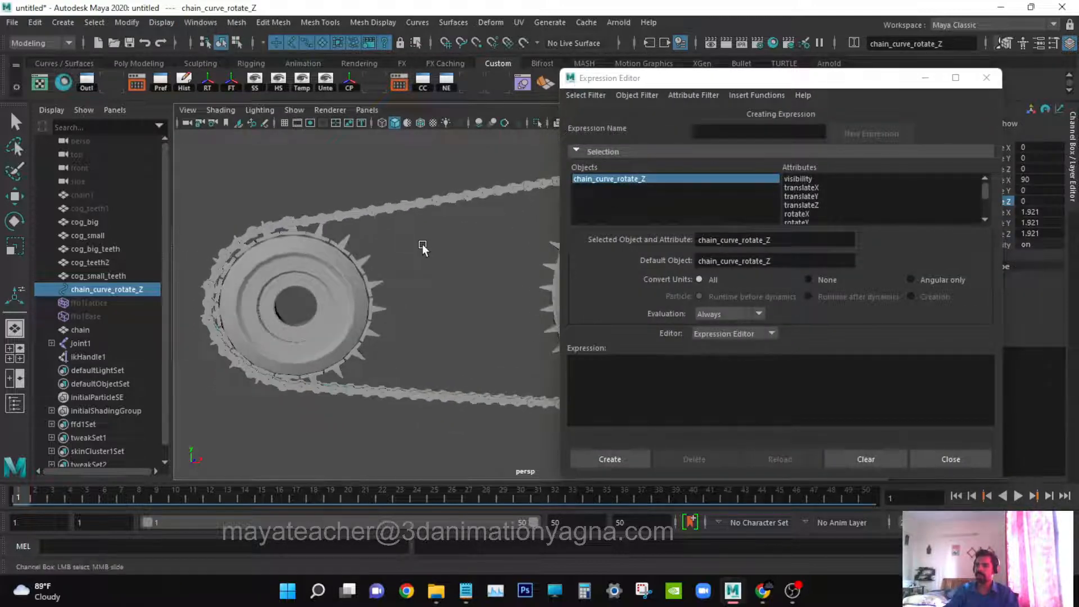
{"action": "key", "text": "space"}
{"action": "right_click_drag", "start_coordinate": [427, 244], "coordinate": [292, 255], "text": "alt"}
{"action": "middle_click_drag", "start_coordinate": [434, 290], "coordinate": [317, 302], "text": "alt"}
{"action": "left_click_drag", "start_coordinate": [328, 300], "coordinate": [439, 301], "text": "alt"}
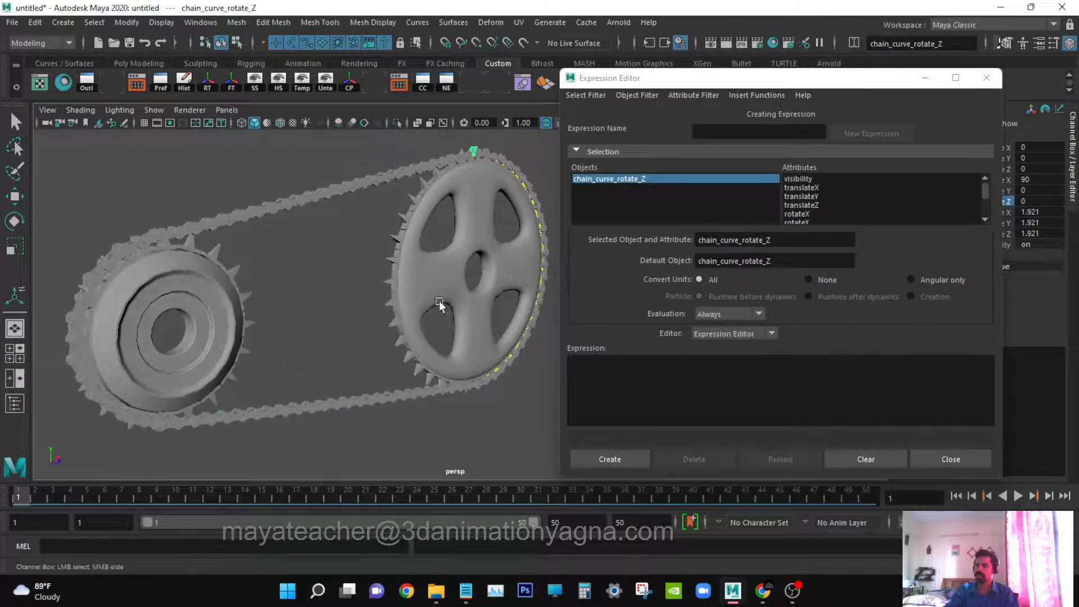
- Narrow the Expression Editor to uncover the channel values, test varying the chain curve's Rotate Z interactively, and undo the change
{"action": "left_click_drag", "start_coordinate": [1006, 107], "coordinate": [928, 133]}
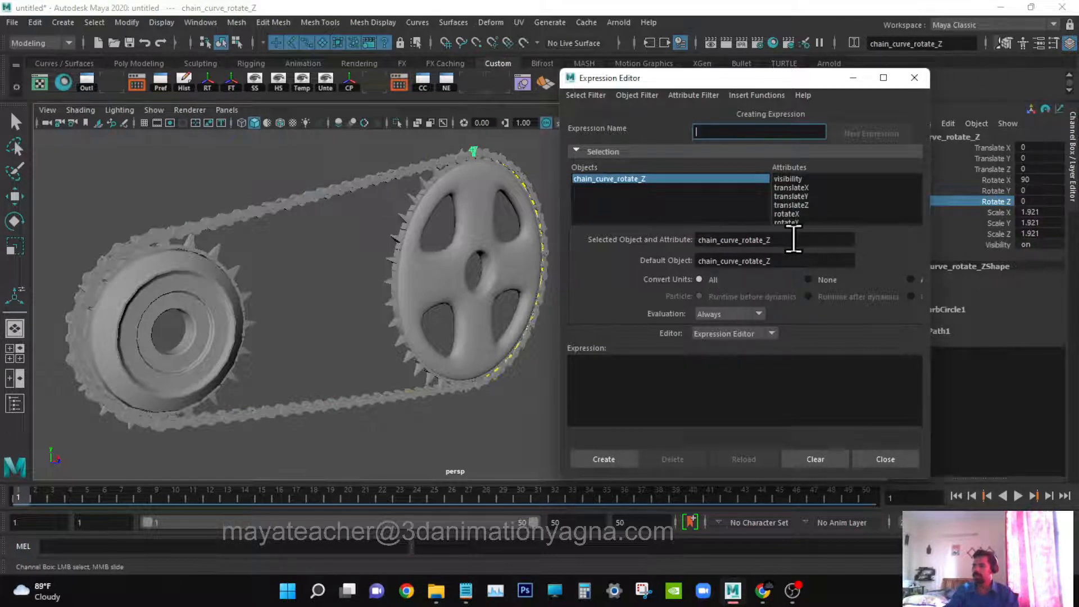
{"action": "scroll", "coordinate": [815, 204], "scroll_direction": "down", "scroll_amount": 1}
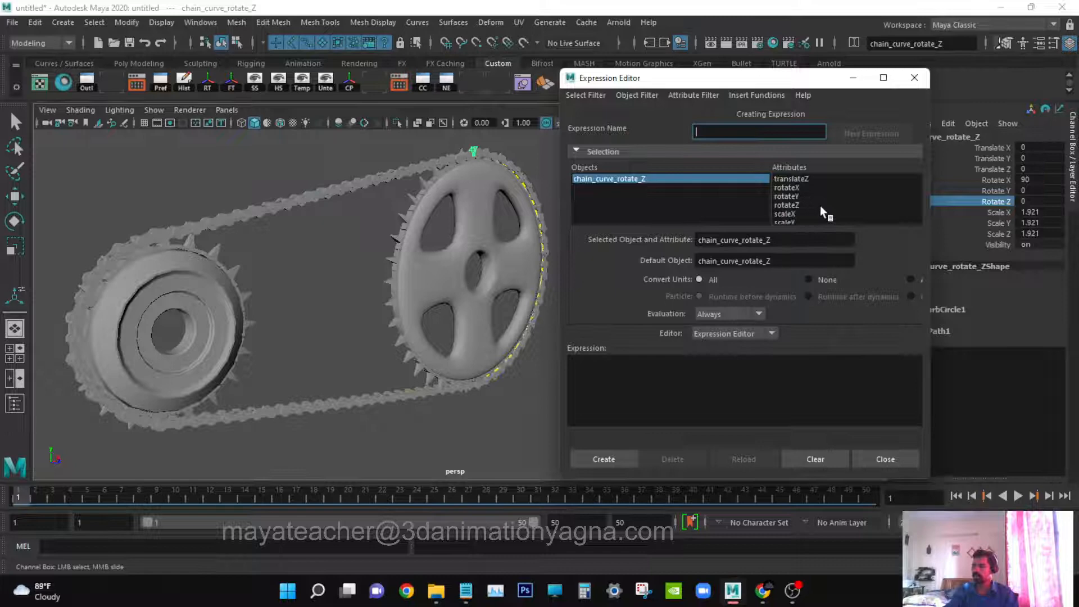
{"action": "left_click", "coordinate": [974, 195]}
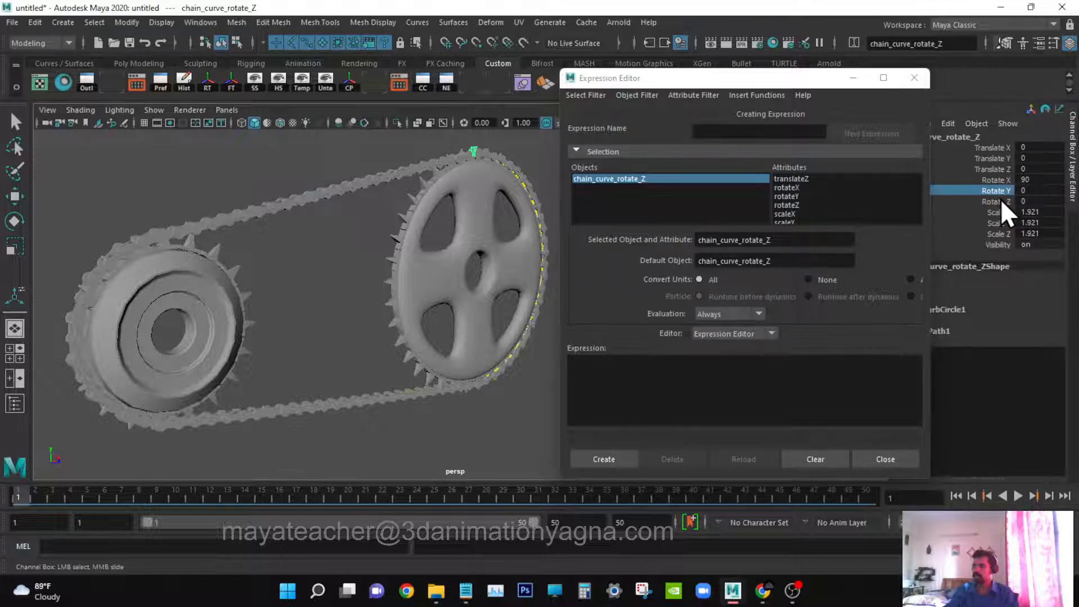
{"action": "left_click", "coordinate": [997, 202]}
{"action": "middle_click_drag", "start_coordinate": [330, 303], "coordinate": [367, 301]}
{"action": "key", "text": "ctrl+z"}
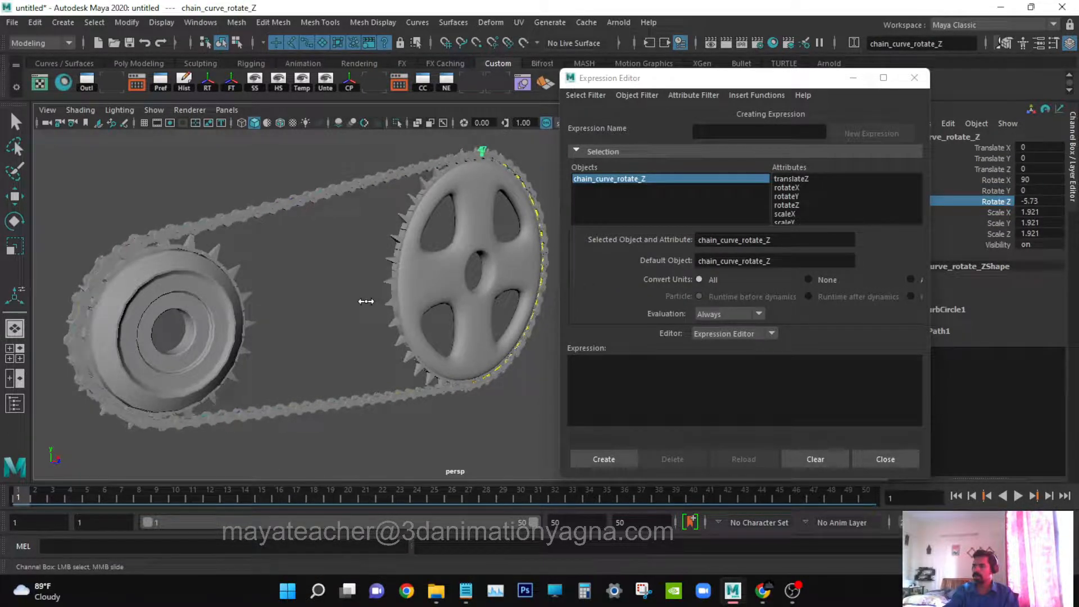
{"action": "key", "text": "ctrl+z"}
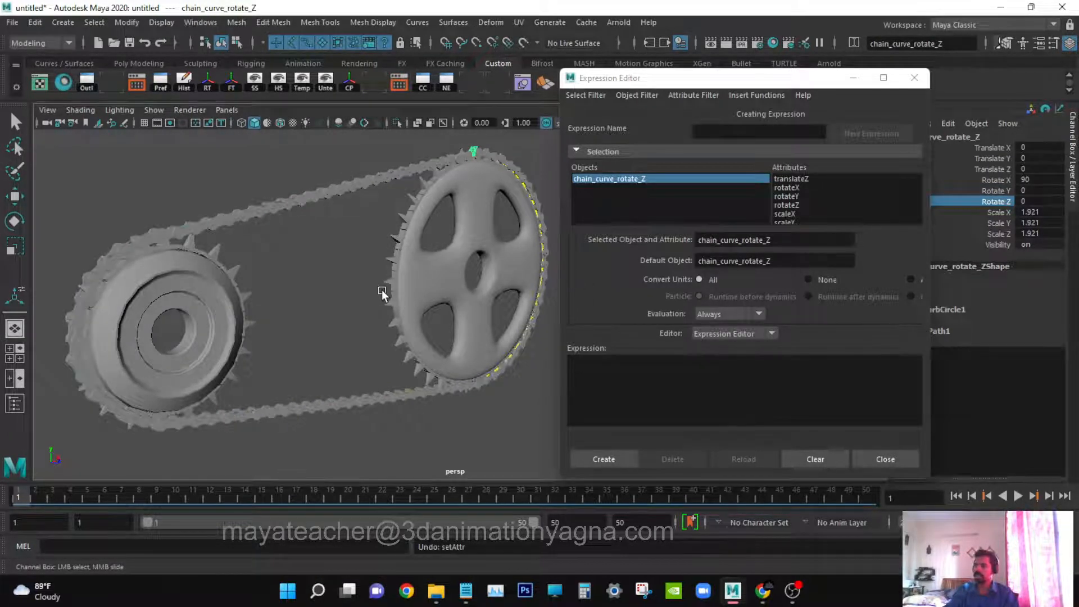
- Try to create the expression "chain_curve_rotate_Z = time ;" using the copied object name
{"action": "left_click_drag", "start_coordinate": [795, 238], "coordinate": [694, 240]}
{"action": "key", "text": "ctrl+c"}
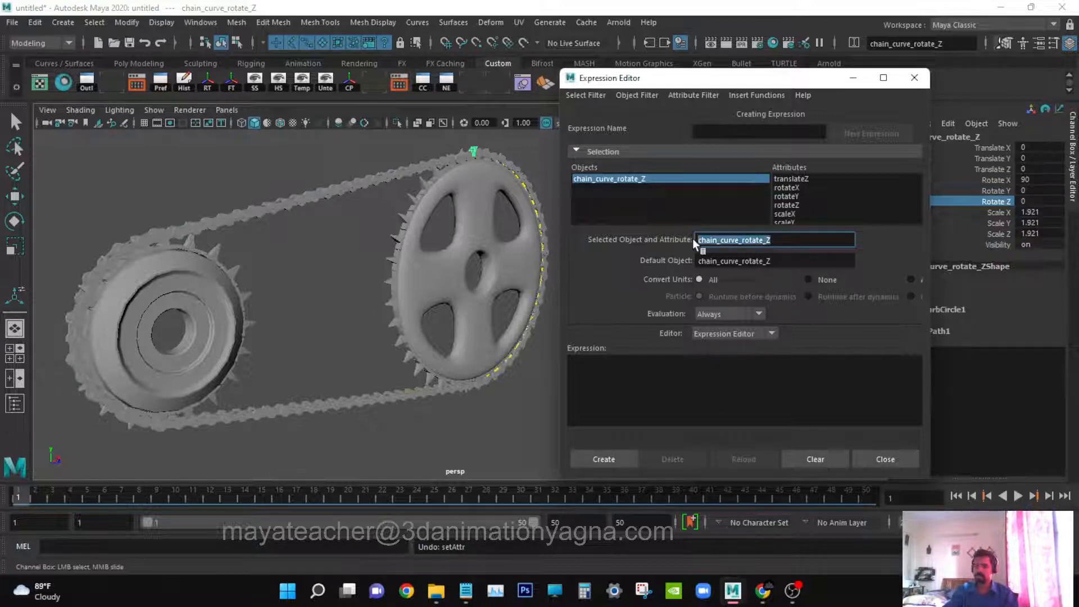
{"action": "left_click", "coordinate": [653, 369]}
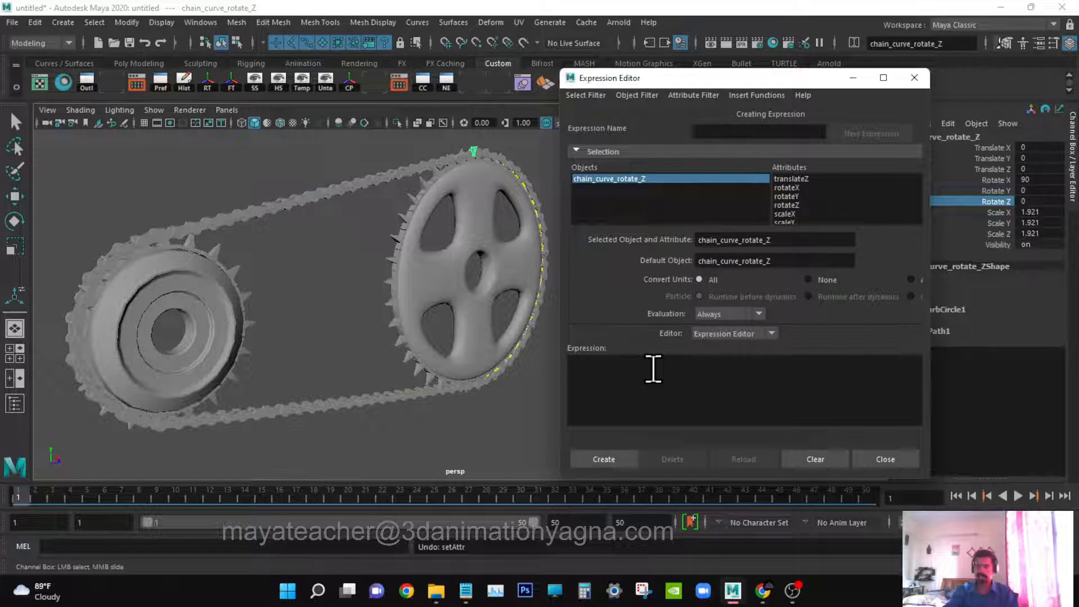
{"action": "key", "text": "ctrl+v"}
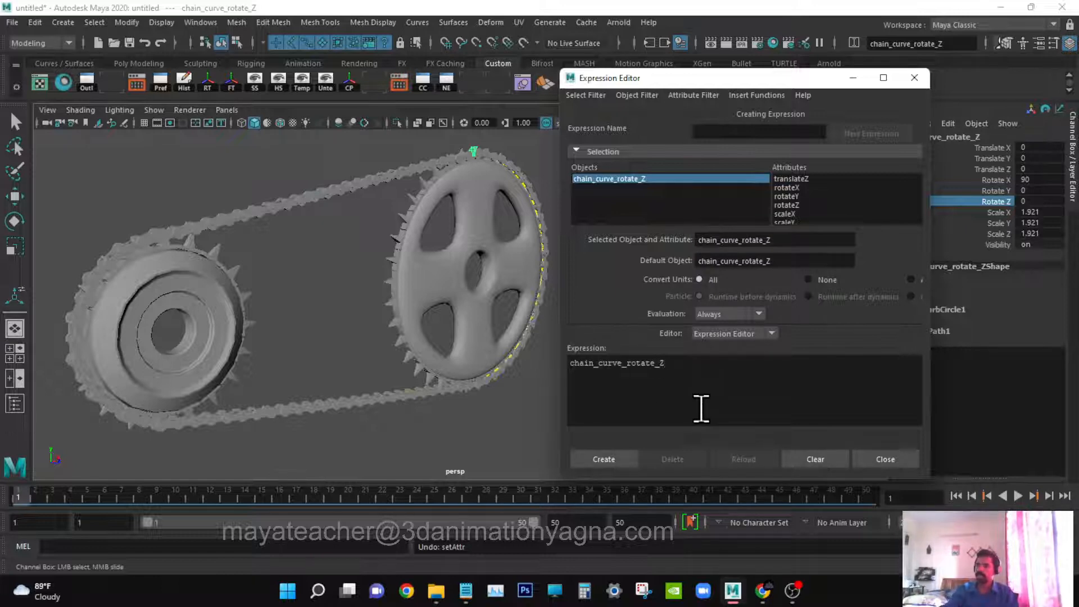
{"action": "type", "text": "= "}
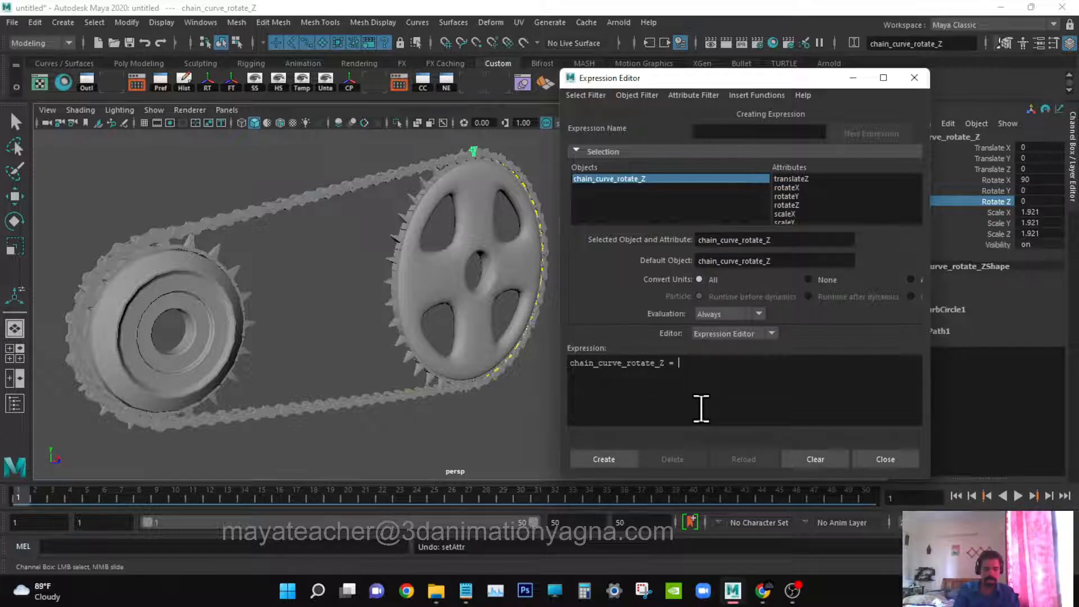
{"action": "type", "text": "time ;"}
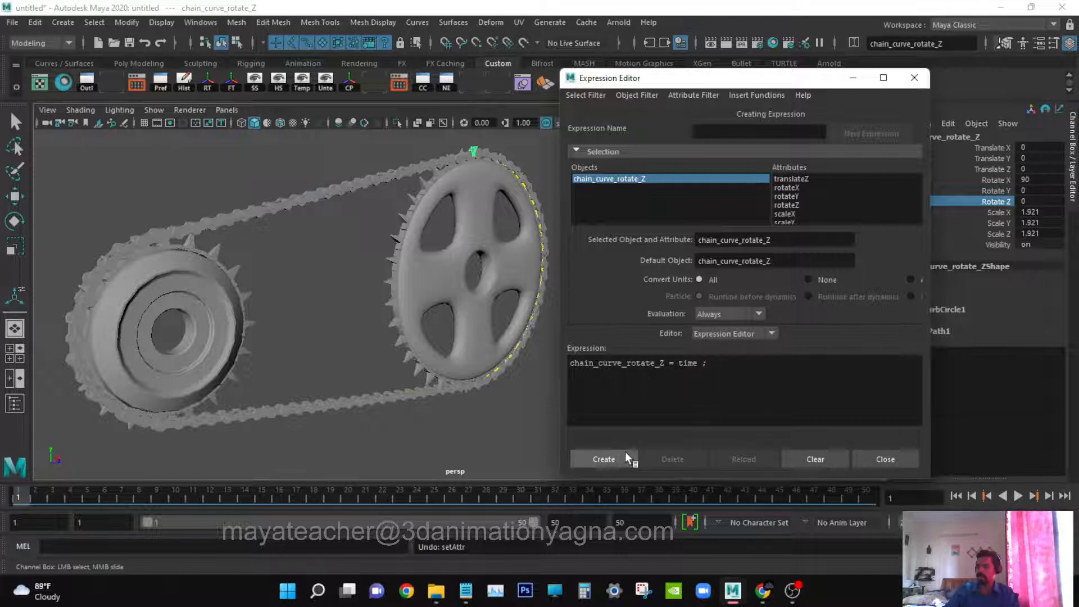
{"action": "left_click", "coordinate": [609, 459]}
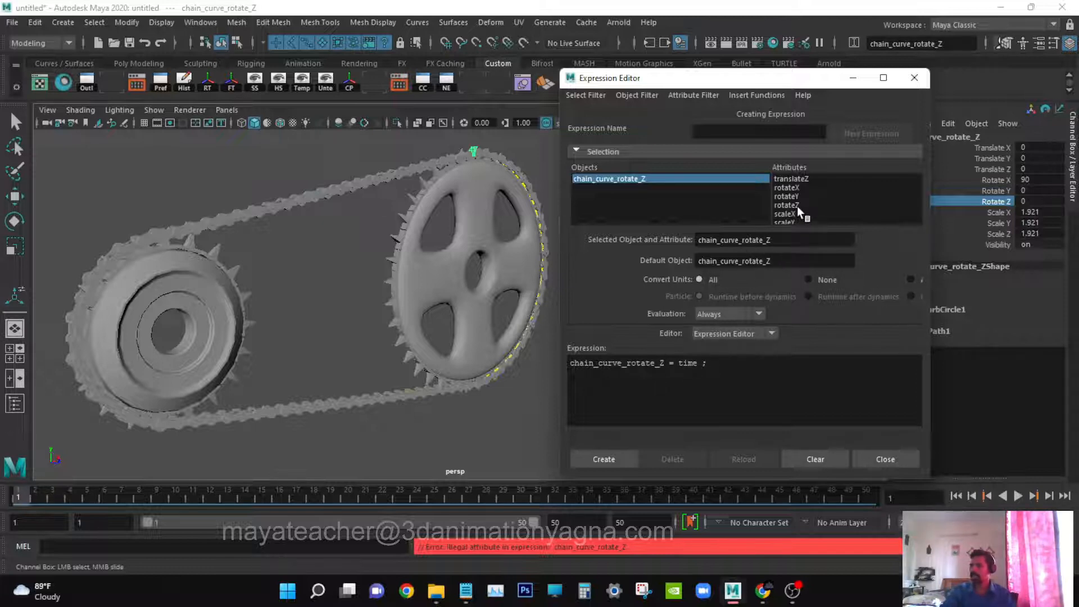
- Create the expression "chain_curve_rotate_Z.rotateZ = time ;" using the curve's copied rotateZ attribute name
{"action": "left_click", "coordinate": [788, 205]}
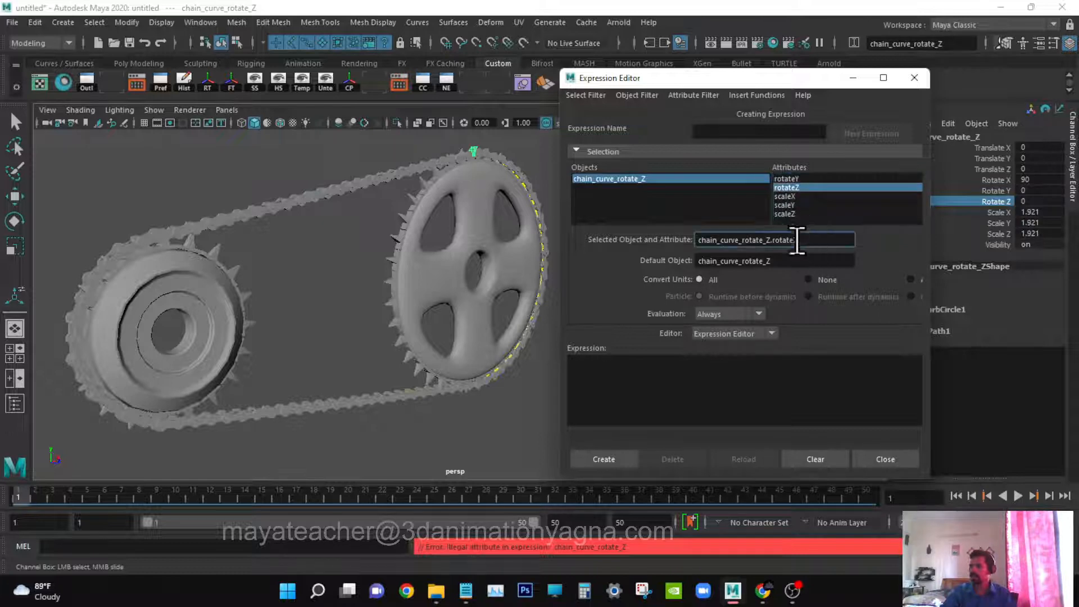
{"action": "left_click_drag", "start_coordinate": [798, 241], "coordinate": [673, 241]}
{"action": "key", "text": "ctrl+c"}
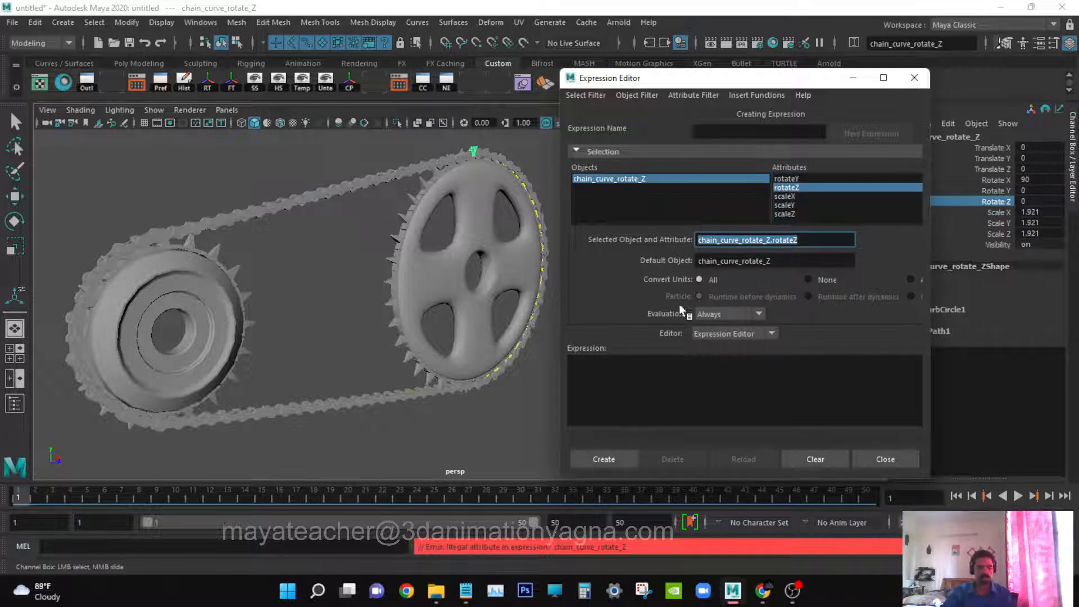
{"action": "left_click", "coordinate": [626, 388]}
{"action": "key", "text": "ctrl+v"}
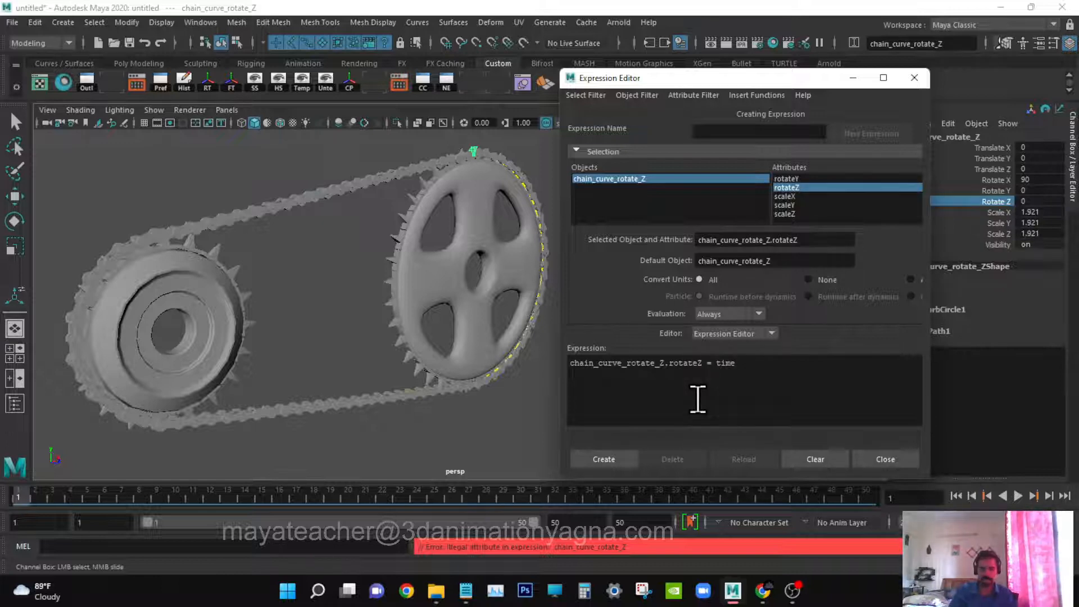
{"action": "left_click", "coordinate": [603, 459]}
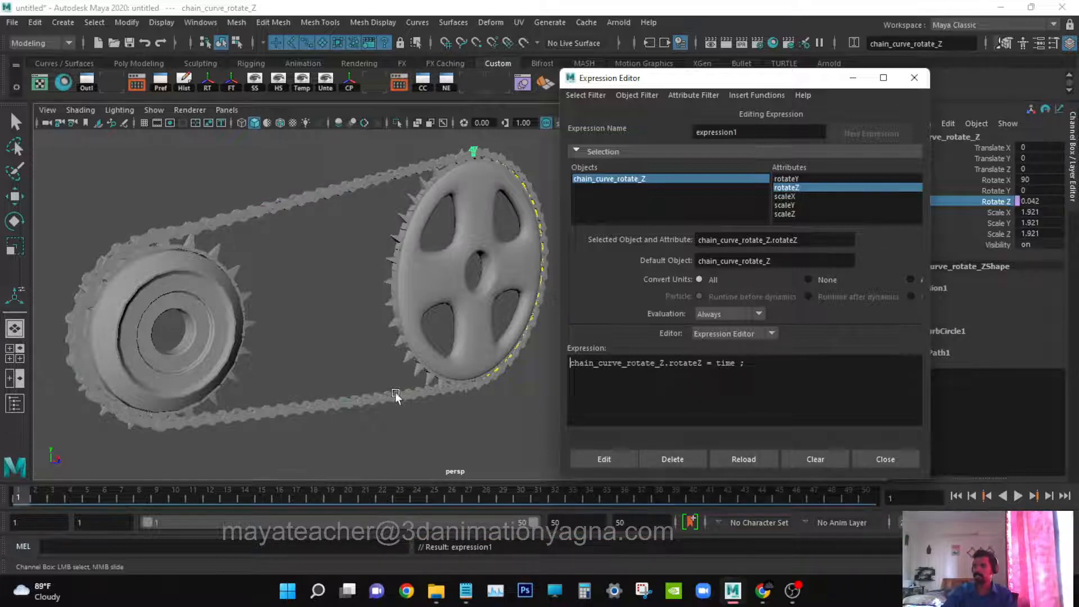
- Play the animation to check the chain's motion, and return to frame 1
{"action": "left_click_drag", "start_coordinate": [399, 394], "coordinate": [389, 394], "text": "alt"}
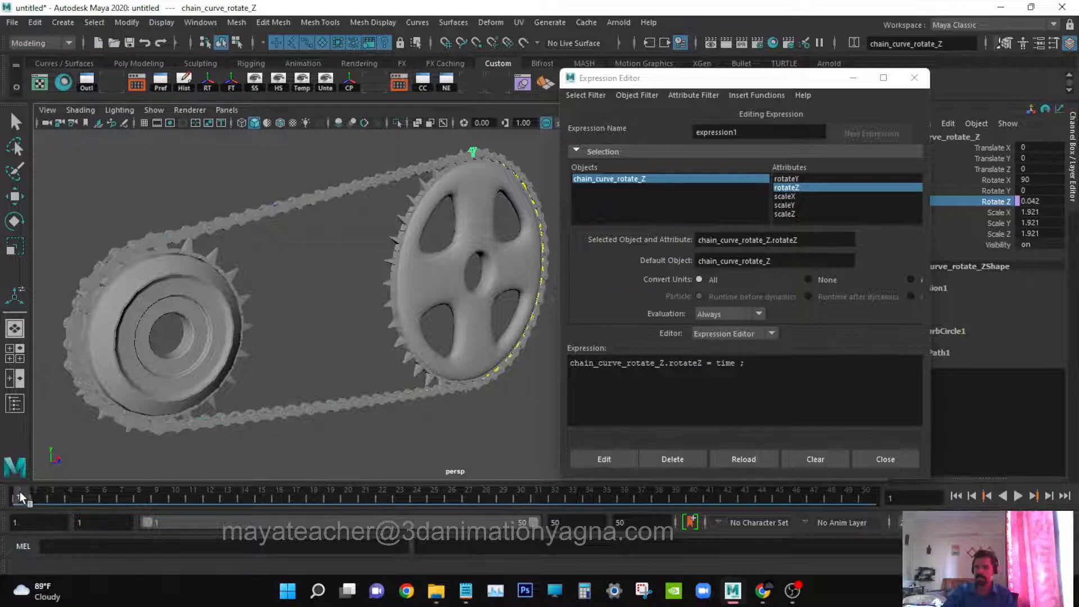
{"action": "key", "text": "alt+v"}
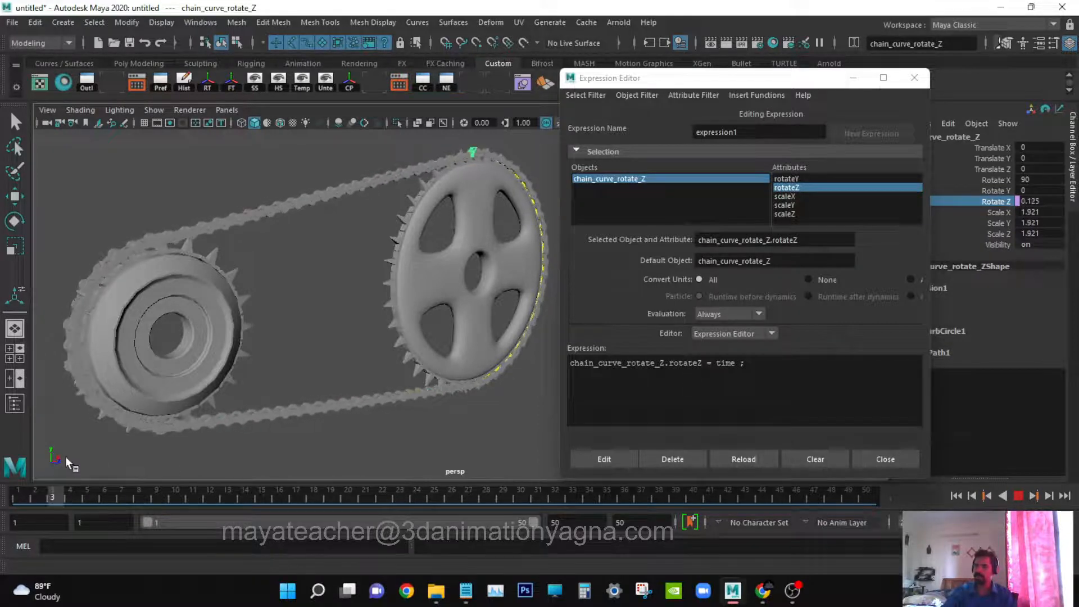
{"action": "left_click", "coordinate": [18, 496]}
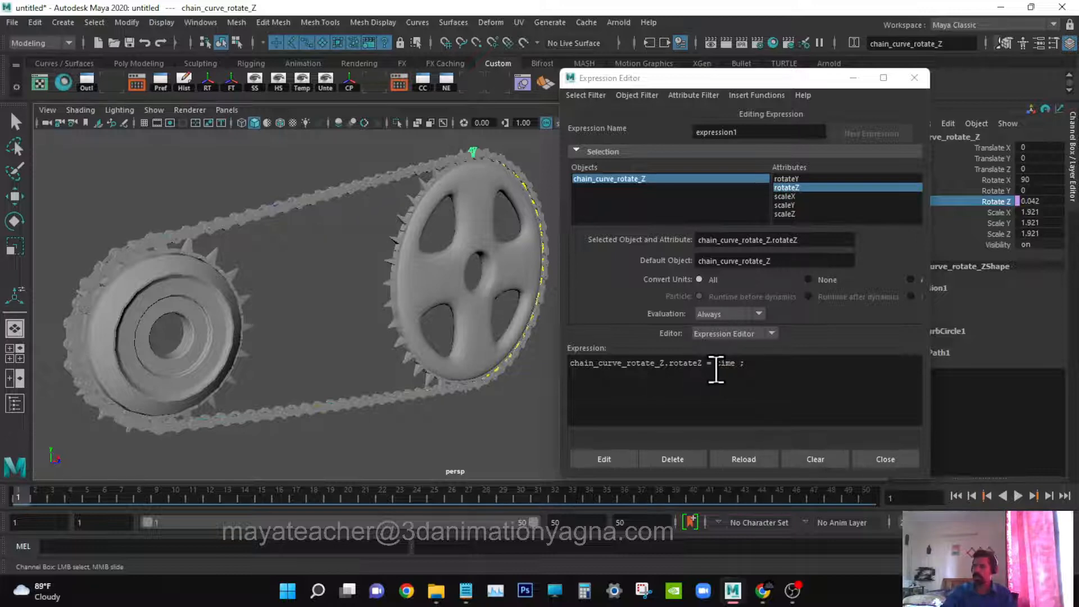
- Update the expression to "chain_curve_rotate_Z.rotateZ = time * -3 ;" and scrub through the timeline to check the chain's rotation
{"action": "left_click", "coordinate": [717, 365]}
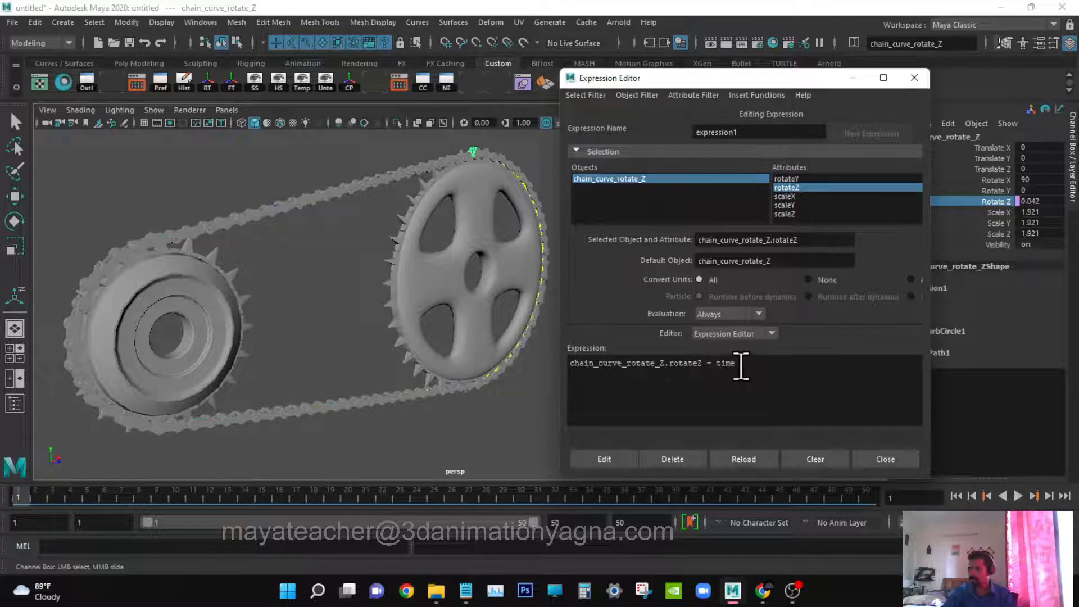
{"action": "left_click", "coordinate": [740, 366]}
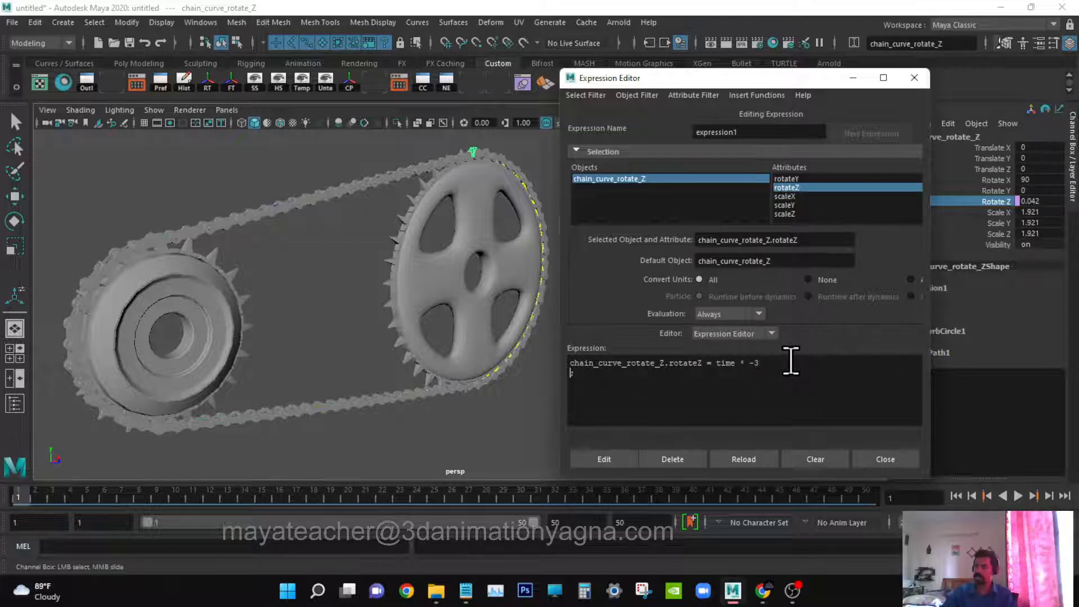
{"action": "left_click", "coordinate": [603, 460]}
{"action": "left_click_drag", "start_coordinate": [49, 492], "coordinate": [818, 511]}
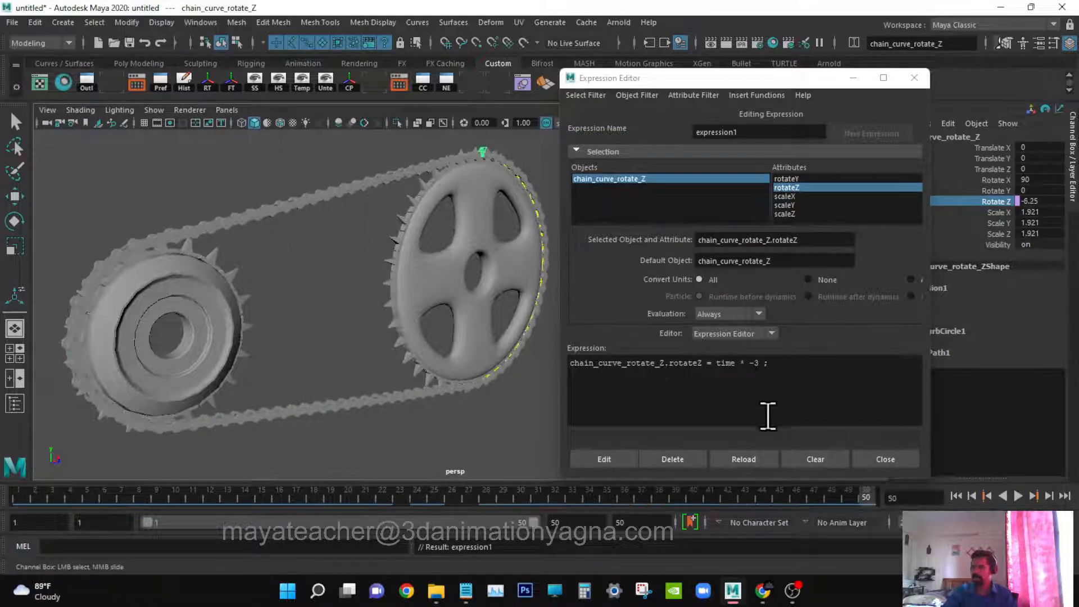
{"action": "left_click_drag", "start_coordinate": [76, 499], "coordinate": [577, 490]}
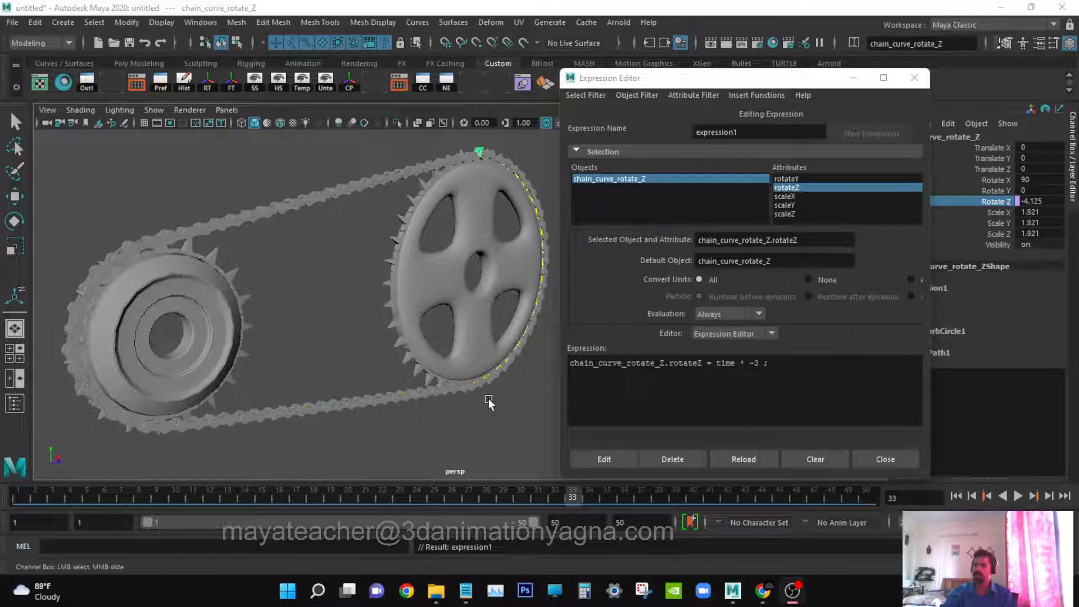
{"action": "mouse_move", "coordinate": [411, 498]}
{"action": "left_mouse_down"}
{"action": "mouse_move", "coordinate": [731, 495]}
{"action": "mouse_move", "coordinate": [219, 497]}
{"action": "mouse_move", "coordinate": [733, 497]}
{"action": "mouse_move", "coordinate": [20, 497]}
{"action": "mouse_move", "coordinate": [831, 495]}
{"action": "left_mouse_up"}
- Change the expression's time multiplier to -10, apply it and play the animation to check the chain's speed
{"action": "double_click", "coordinate": [756, 362]}
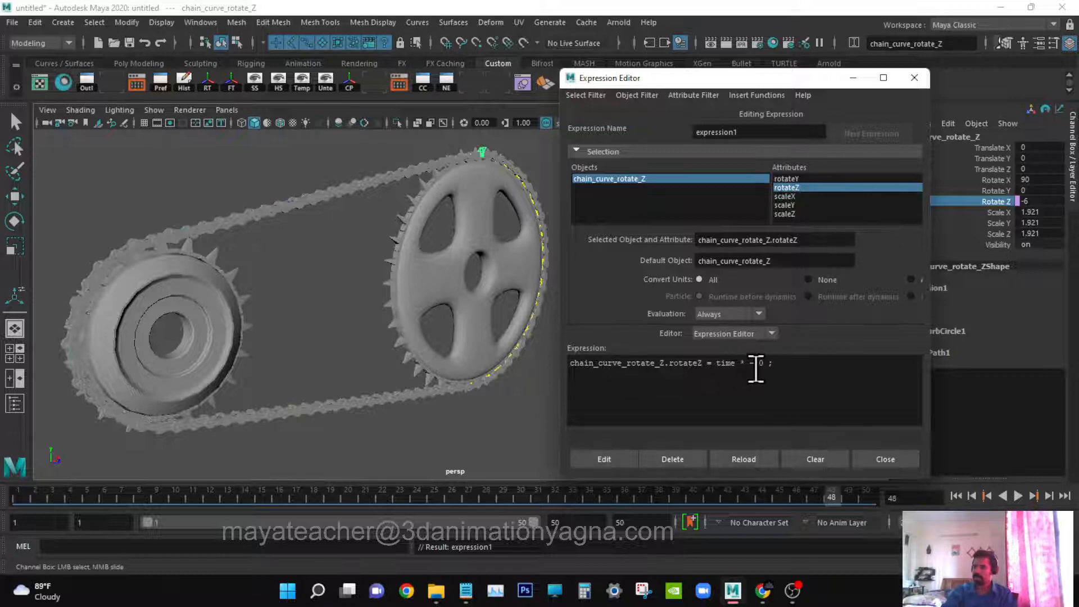
{"action": "left_click", "coordinate": [626, 457]}
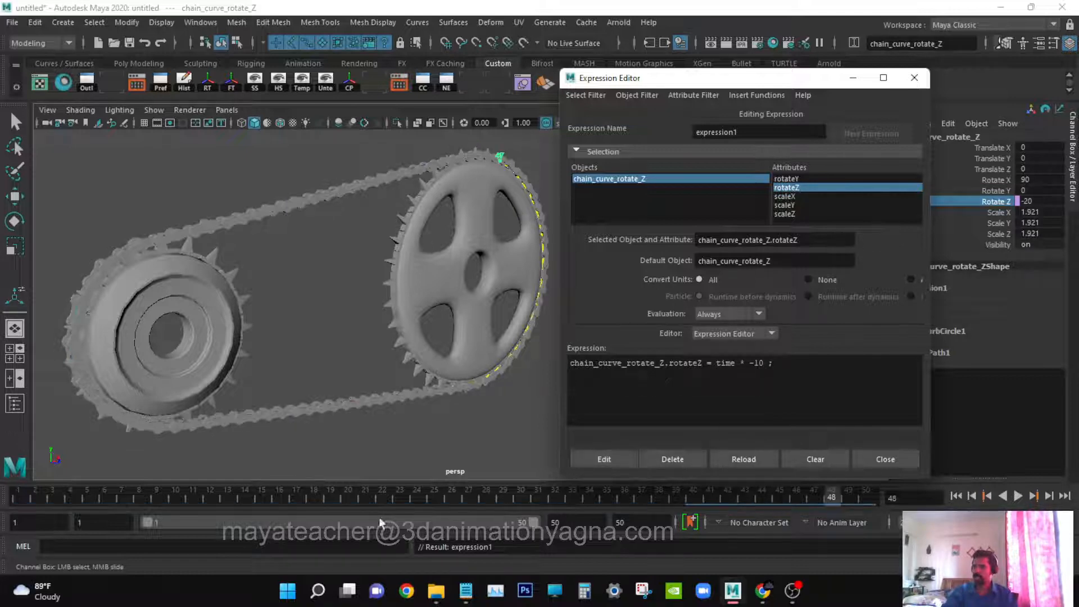
{"action": "left_click", "coordinate": [38, 500]}
{"action": "key", "text": "alt+v"}
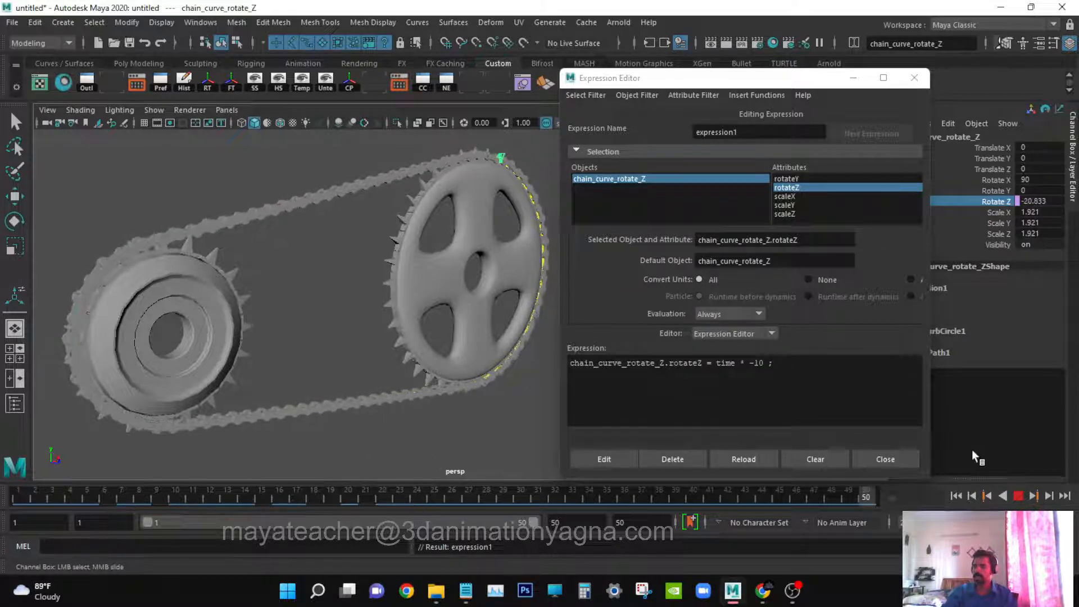
{"action": "left_click", "coordinate": [1063, 495]}
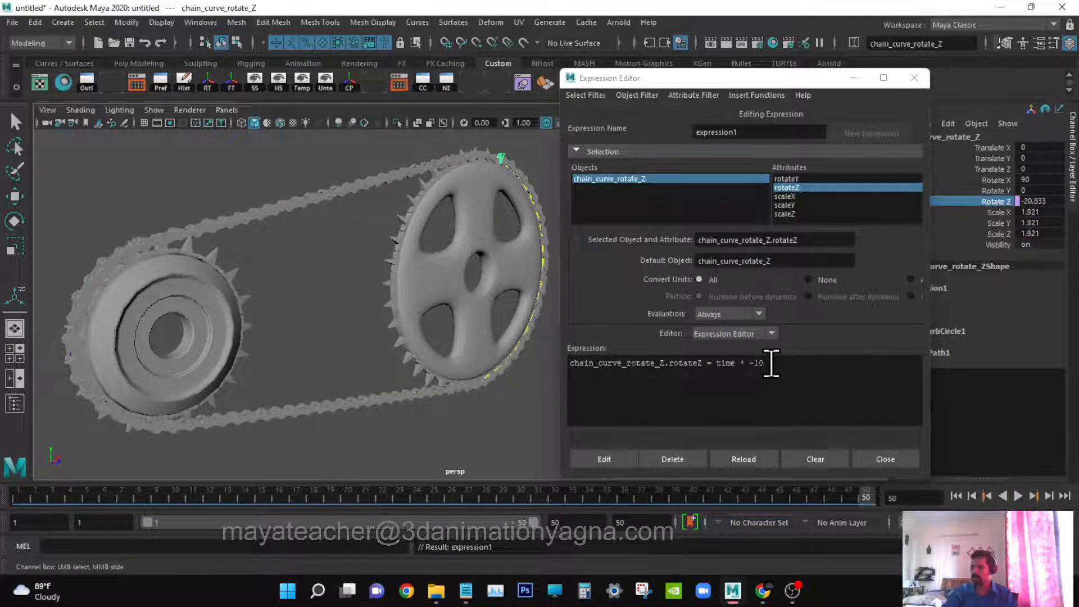
- Set the expression's time multiplier to -25, apply it, play the animation and return to frame 1
{"action": "left_click_drag", "start_coordinate": [766, 362], "coordinate": [759, 362]}
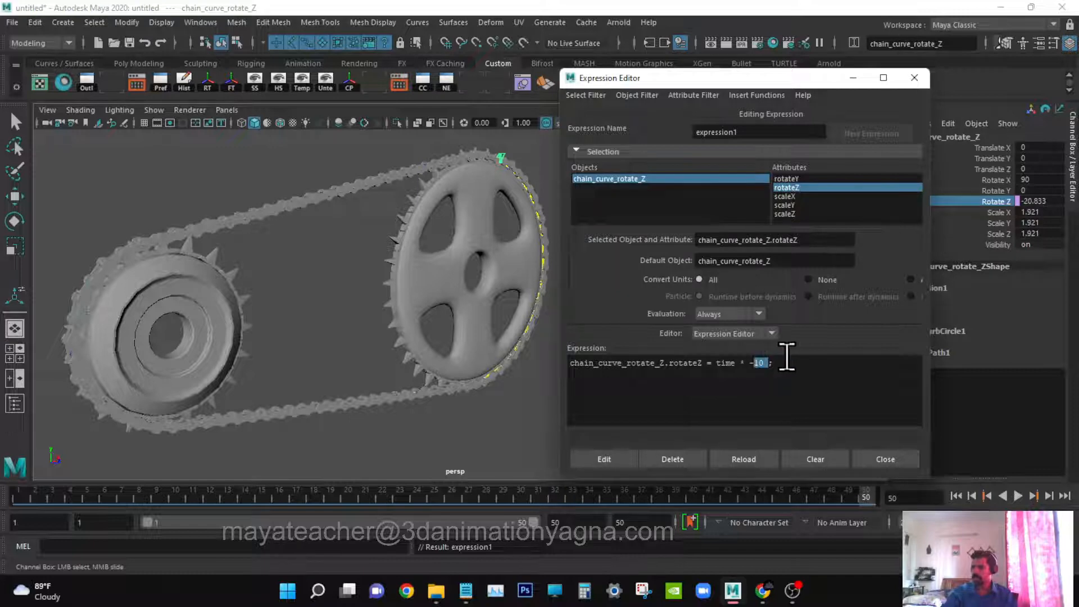
{"action": "type", "text": "25"}
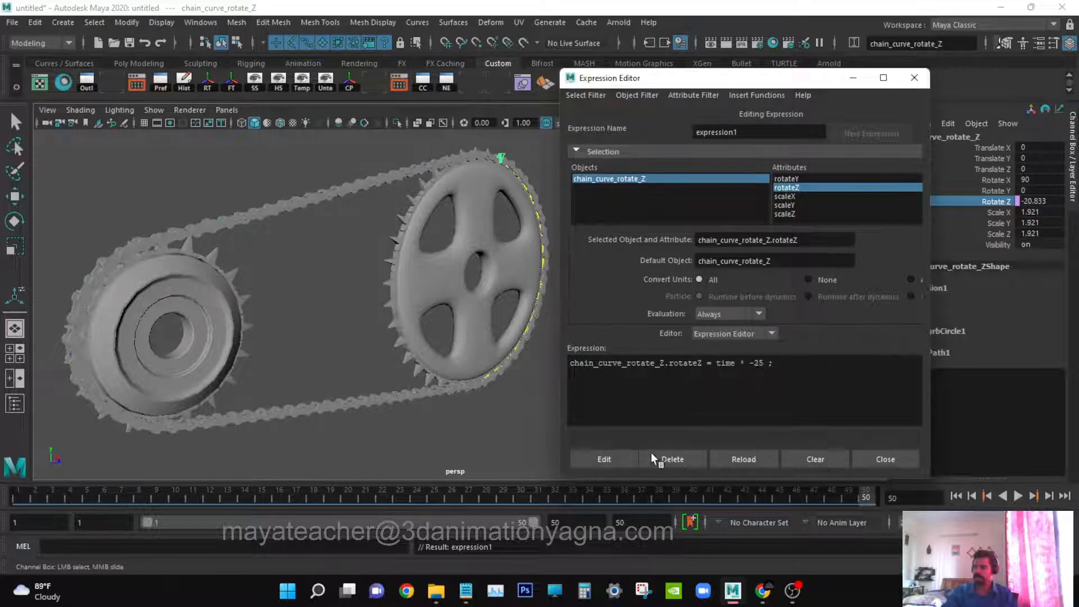
{"action": "left_click", "coordinate": [612, 458]}
{"action": "key", "text": "alt+v"}
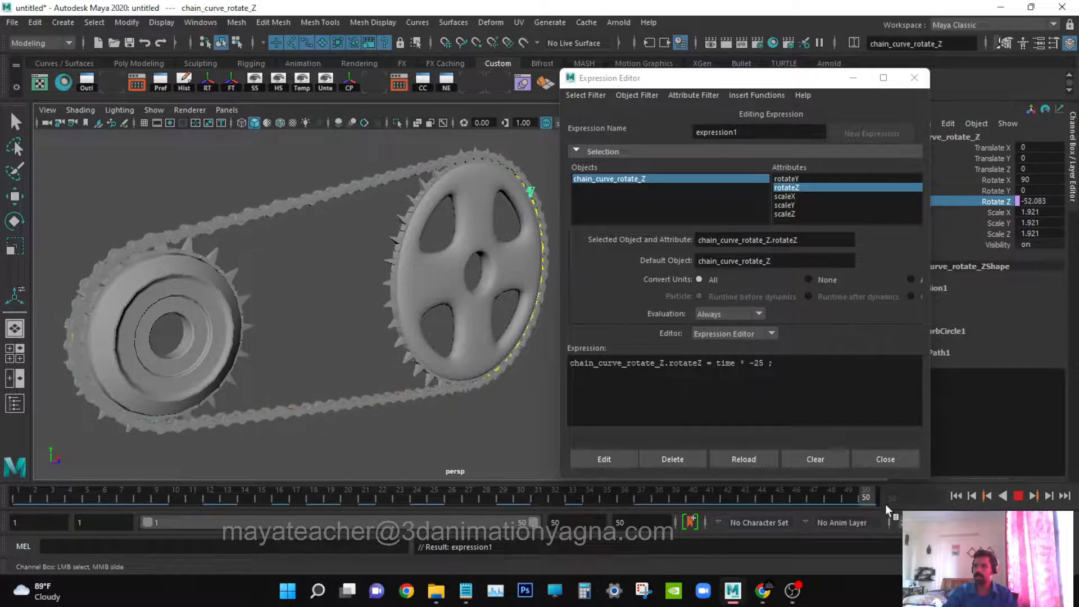
{"action": "left_click", "coordinate": [18, 497]}
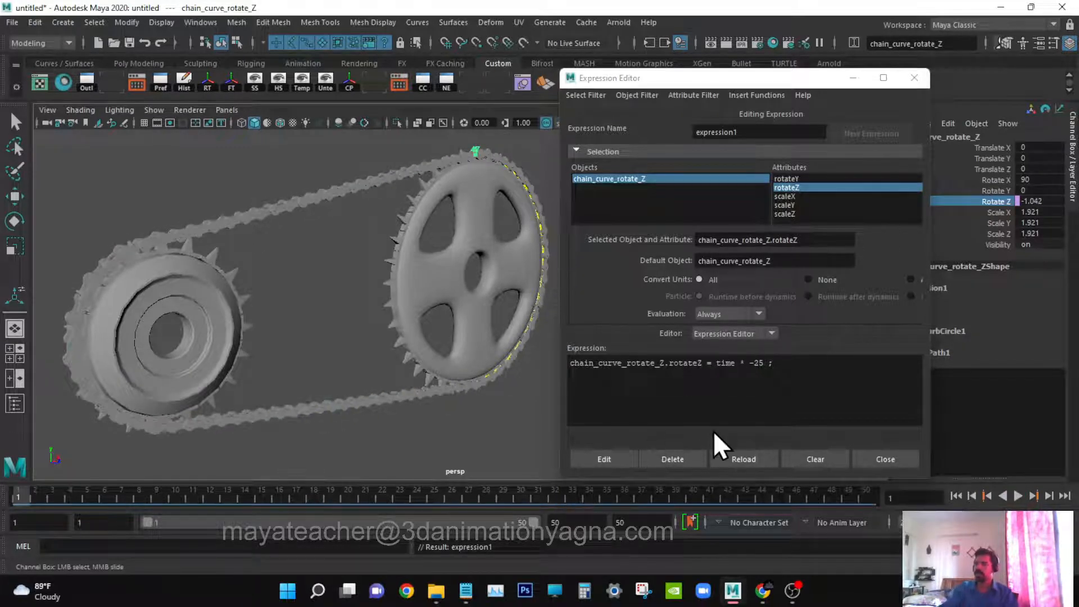
- Enlarge the expression text for reading, close the Expression Editor and reframe the chain assembly in the perspective view
{"action": "left_click_drag", "start_coordinate": [798, 358], "coordinate": [511, 360]}
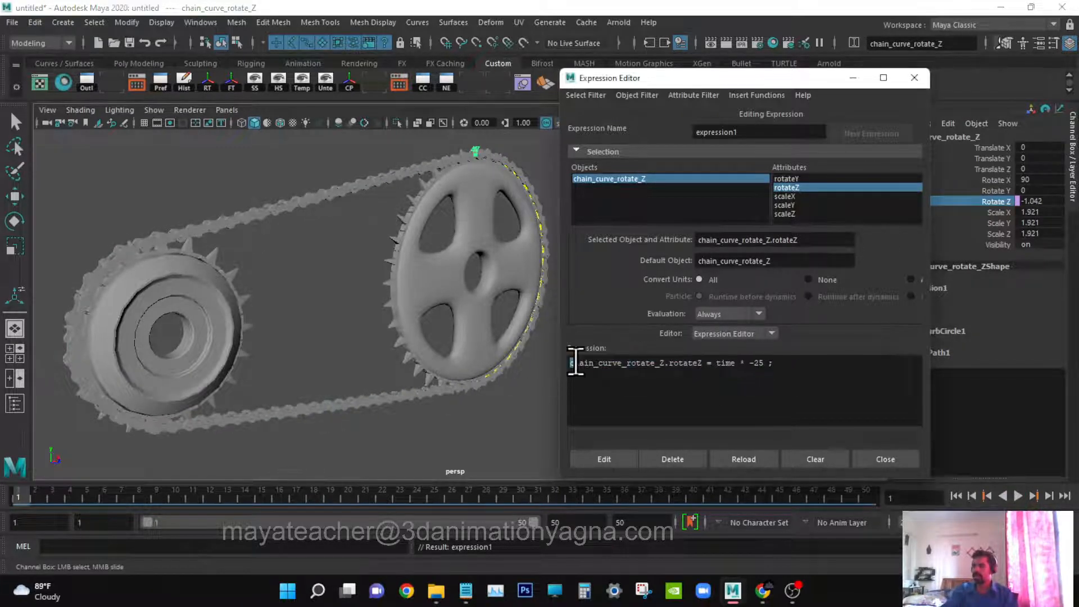
{"action": "scroll", "coordinate": [644, 380], "scroll_direction": "up", "scroll_amount": 2, "text": "ctrl"}
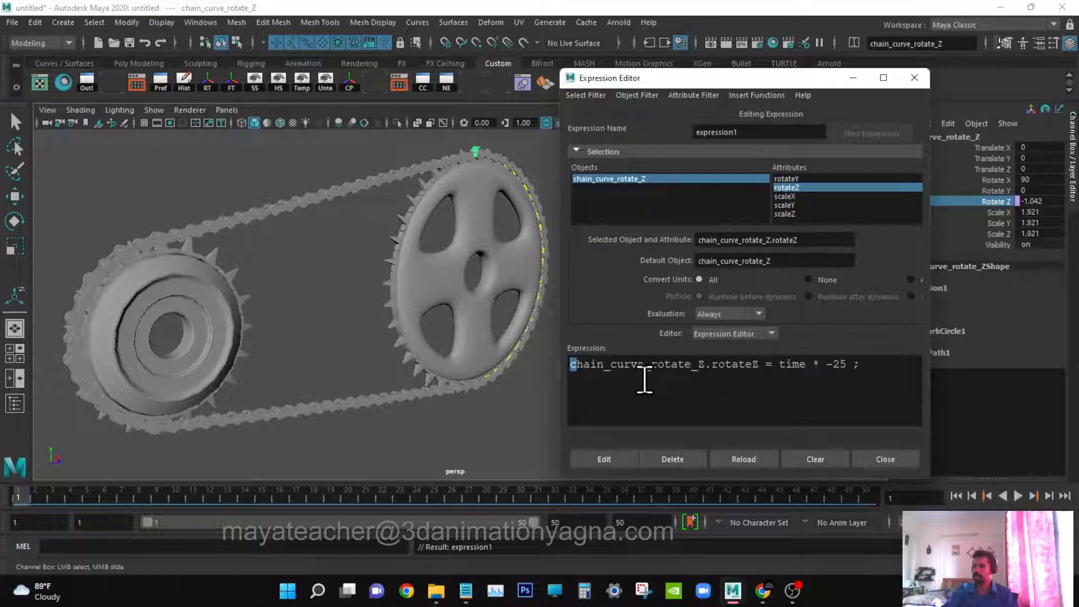
{"action": "scroll", "coordinate": [645, 381], "scroll_direction": "up", "scroll_amount": 1, "text": "ctrl"}
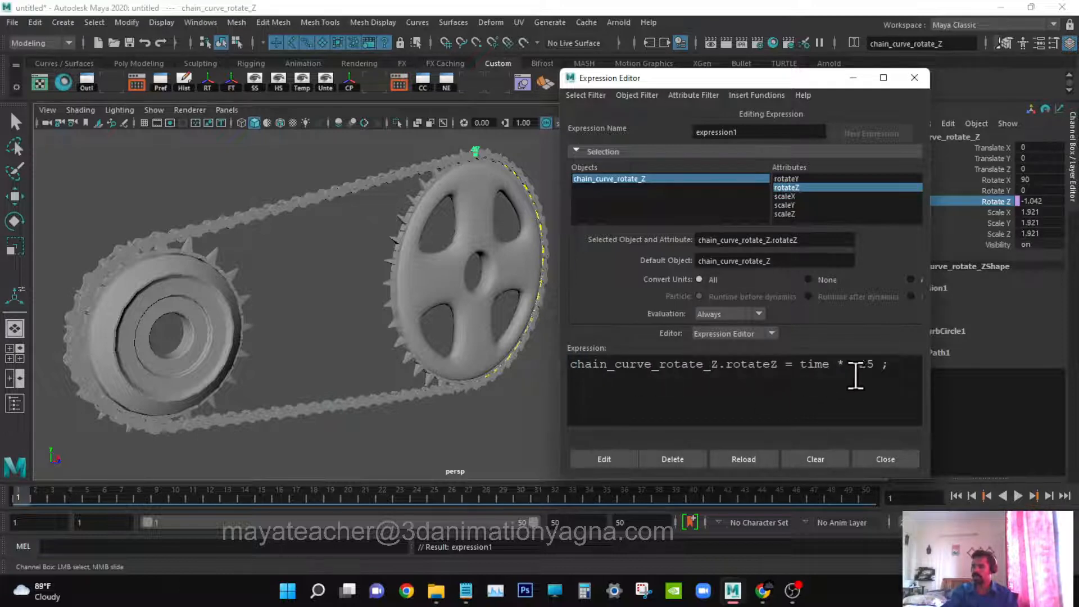
{"action": "left_click", "coordinate": [903, 372]}
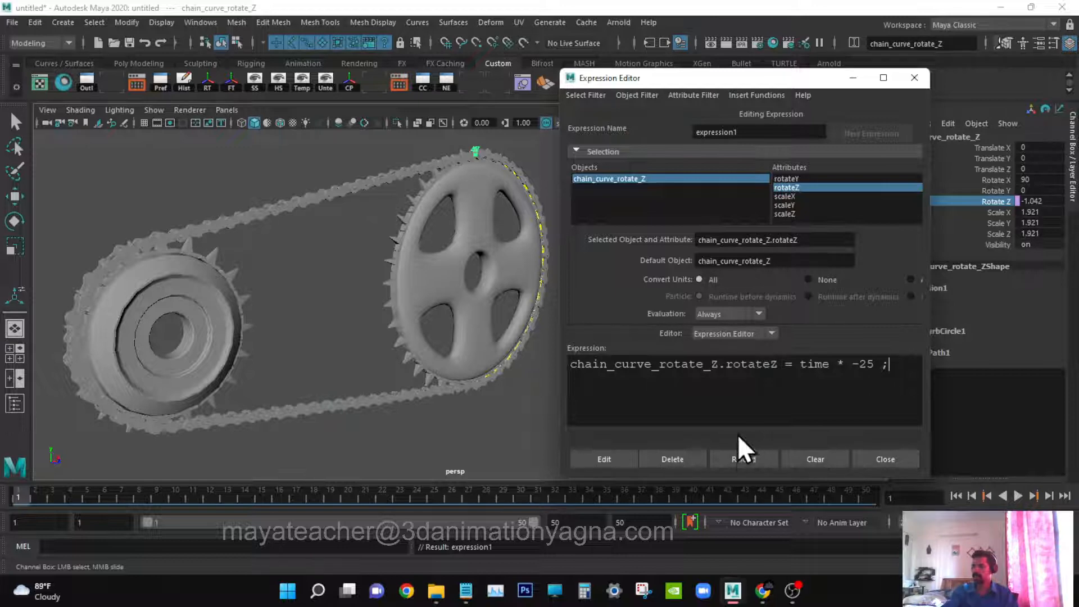
{"action": "left_click", "coordinate": [880, 462]}
{"action": "scroll", "coordinate": [520, 342], "scroll_direction": "down", "scroll_amount": 3}
{"action": "middle_click_drag", "start_coordinate": [520, 343], "coordinate": [573, 349], "text": "alt"}
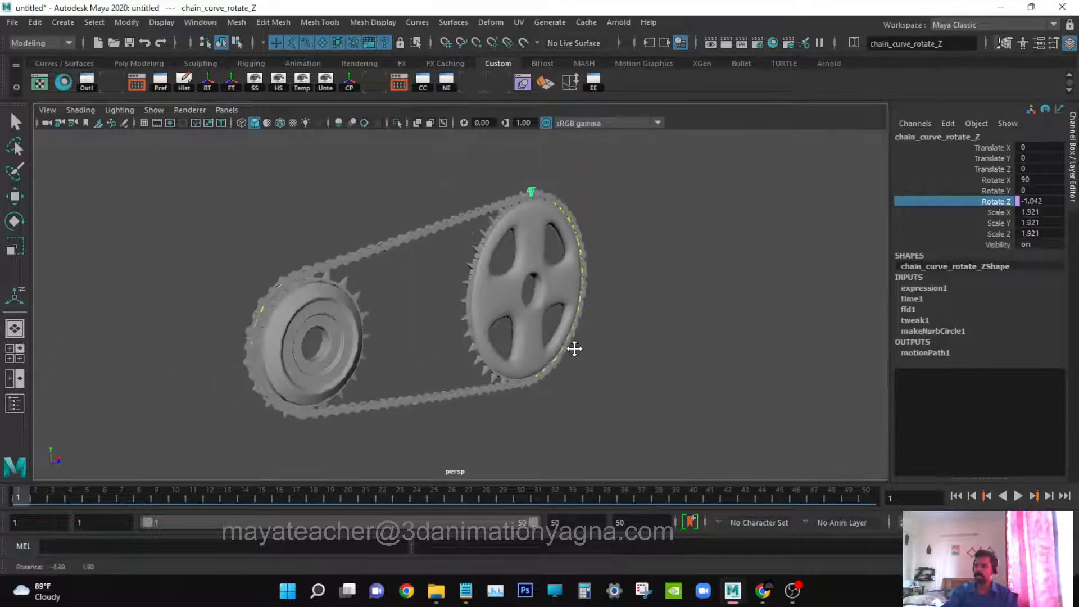
- Play the chain animation briefly, return to frame 1 and examine how the chain sits on both sprockets
{"action": "left_click_drag", "start_coordinate": [579, 357], "coordinate": [549, 363], "text": "alt"}
{"action": "middle_click_drag", "start_coordinate": [549, 363], "coordinate": [589, 335], "text": "alt"}
{"action": "key", "text": "alt+v"}
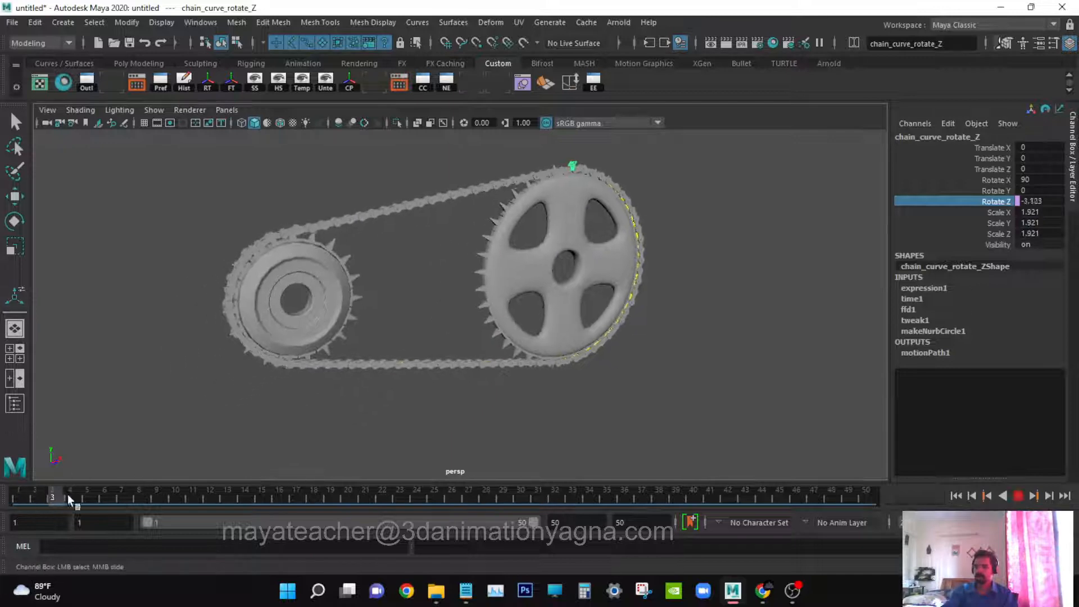
{"action": "key", "text": "Escape"}
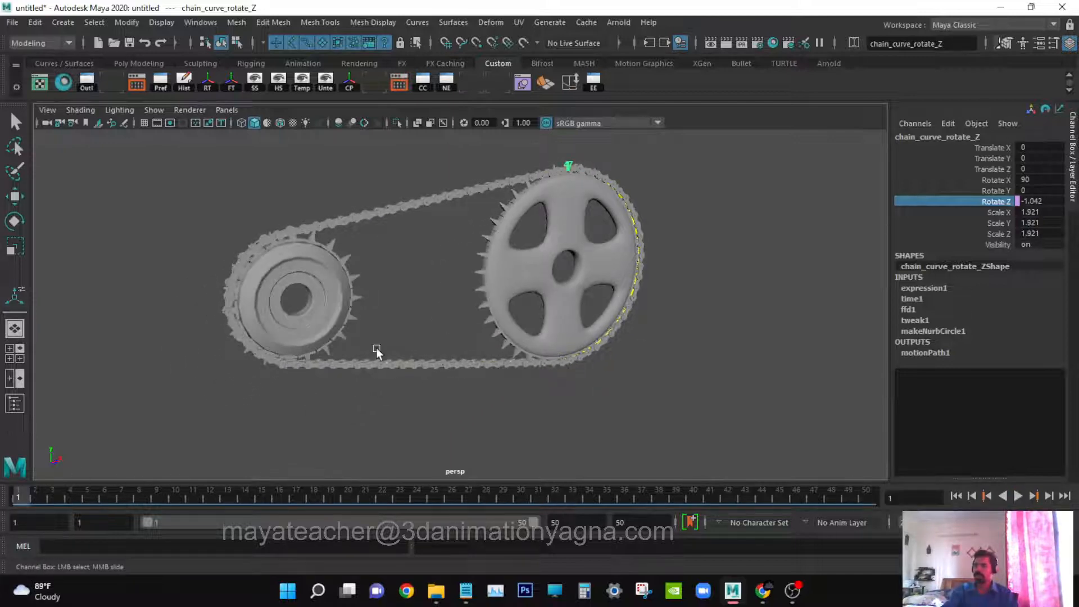
{"action": "scroll", "coordinate": [376, 349], "scroll_direction": "up", "scroll_amount": 3}
{"action": "middle_click_drag", "start_coordinate": [402, 345], "coordinate": [412, 385], "text": "alt"}
{"action": "left_click_drag", "start_coordinate": [412, 385], "coordinate": [427, 374], "text": "alt"}
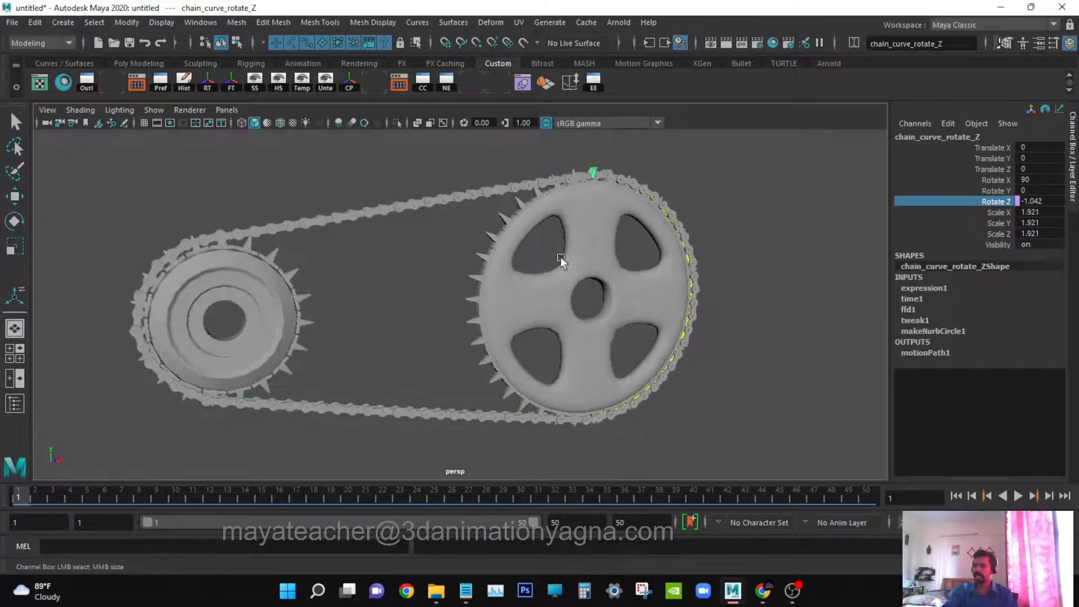
{"action": "left_click_drag", "start_coordinate": [575, 306], "coordinate": [561, 311], "text": "alt"}
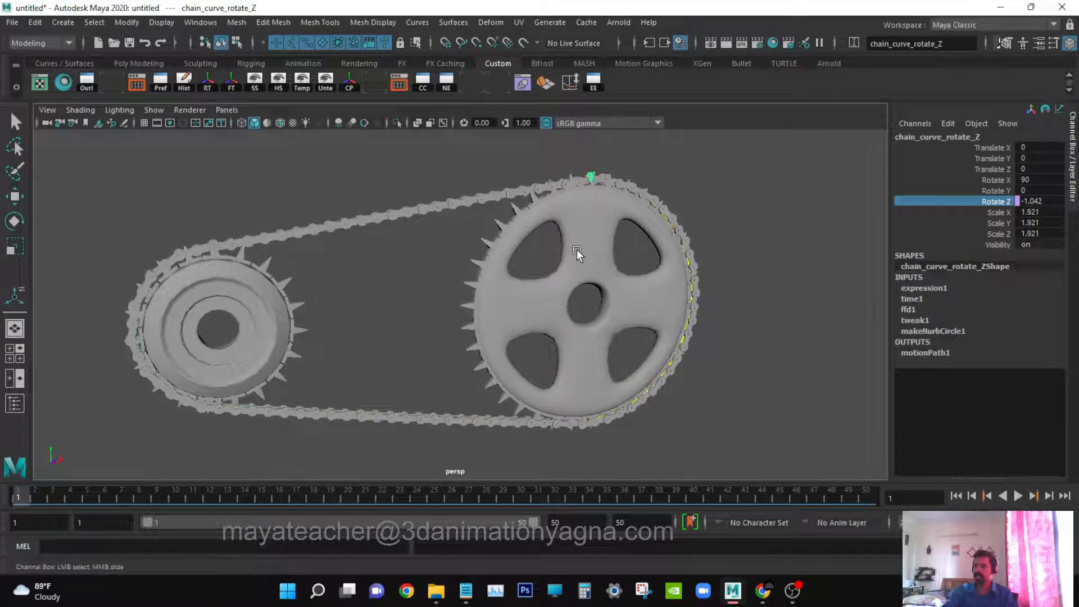
{"action": "left_click_drag", "start_coordinate": [576, 250], "coordinate": [585, 251], "text": "alt"}
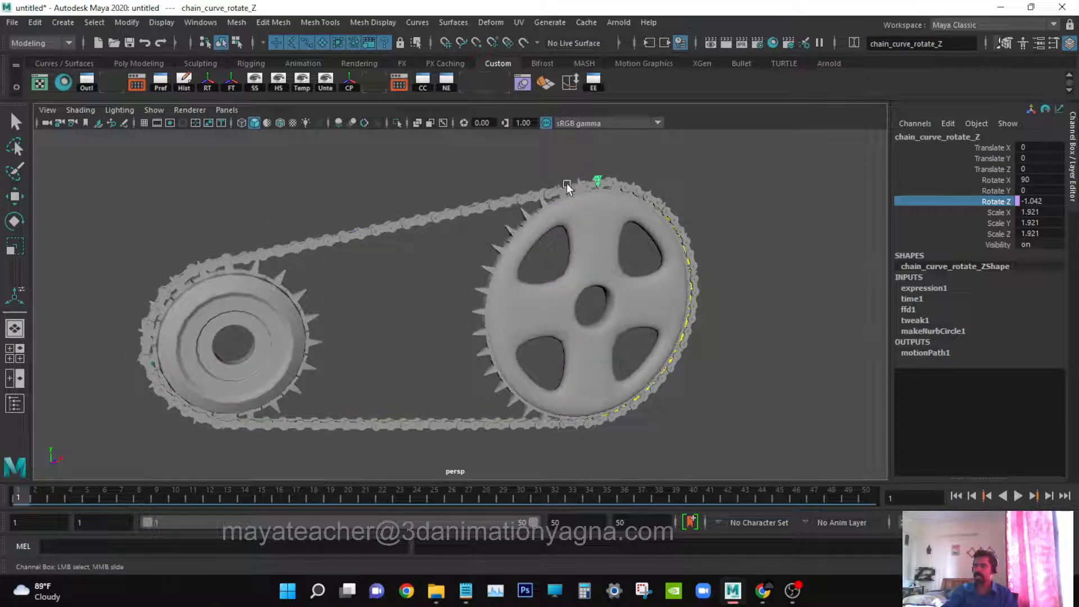
{"action": "left_click_drag", "start_coordinate": [602, 337], "coordinate": [567, 338], "text": "alt"}
{"action": "mouse_move", "coordinate": [403, 288]}
{"action": "left_mouse_down", "text": "alt"}
{"action": "mouse_move", "coordinate": [410, 332]}
{"action": "mouse_move", "coordinate": [479, 345]}
{"action": "mouse_move", "coordinate": [399, 281]}
{"action": "mouse_move", "coordinate": [406, 272]}
{"action": "mouse_move", "coordinate": [413, 284]}
{"action": "left_mouse_up", "text": "alt"}
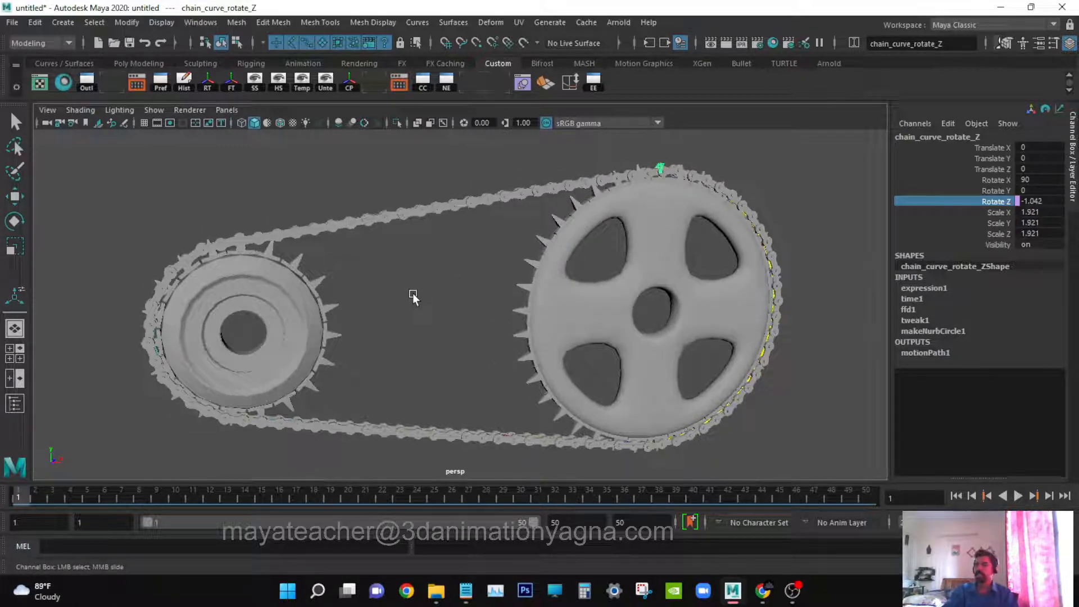
{"action": "left_click_drag", "start_coordinate": [413, 298], "coordinate": [450, 298], "text": "alt"}
- Combine the large cog with its ring of teeth into one mesh and delete the mesh's construction history
{"action": "key", "text": "q"}
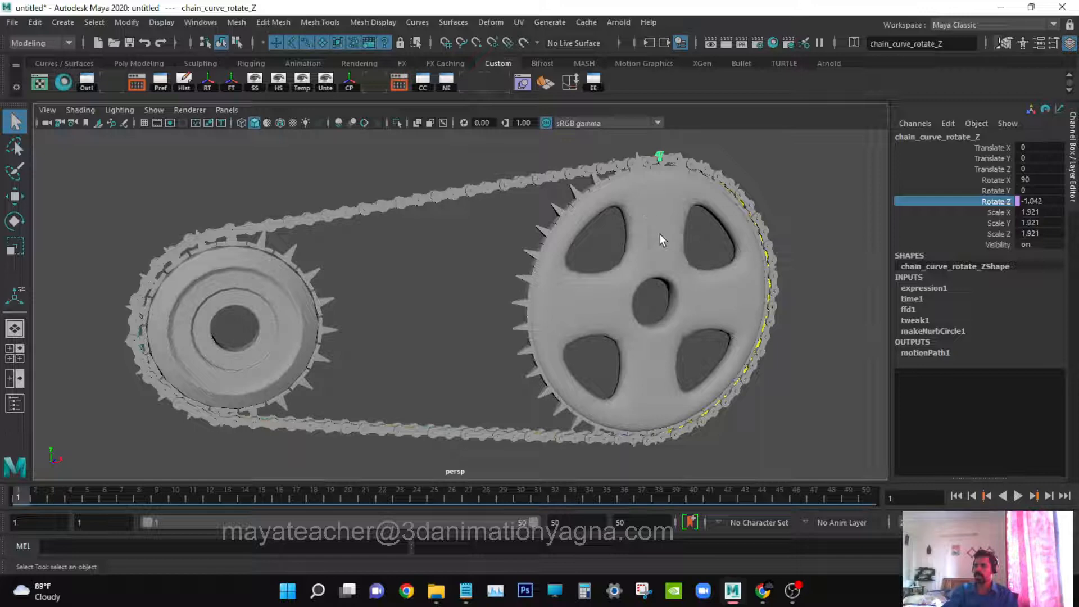
{"action": "left_click", "coordinate": [650, 207]}
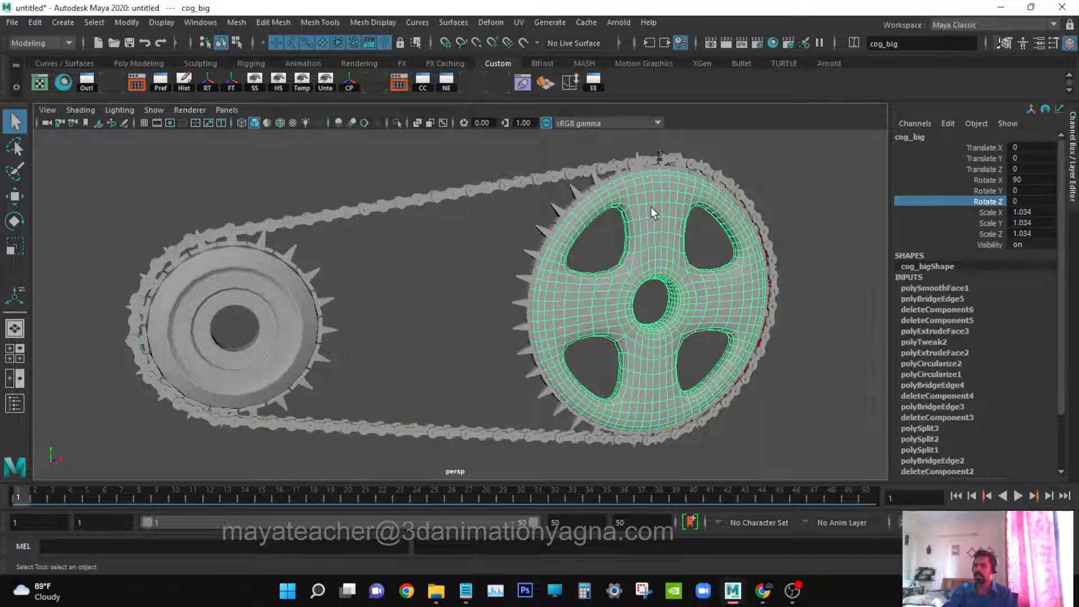
{"action": "left_click_drag", "start_coordinate": [646, 204], "coordinate": [573, 248], "text": "alt"}
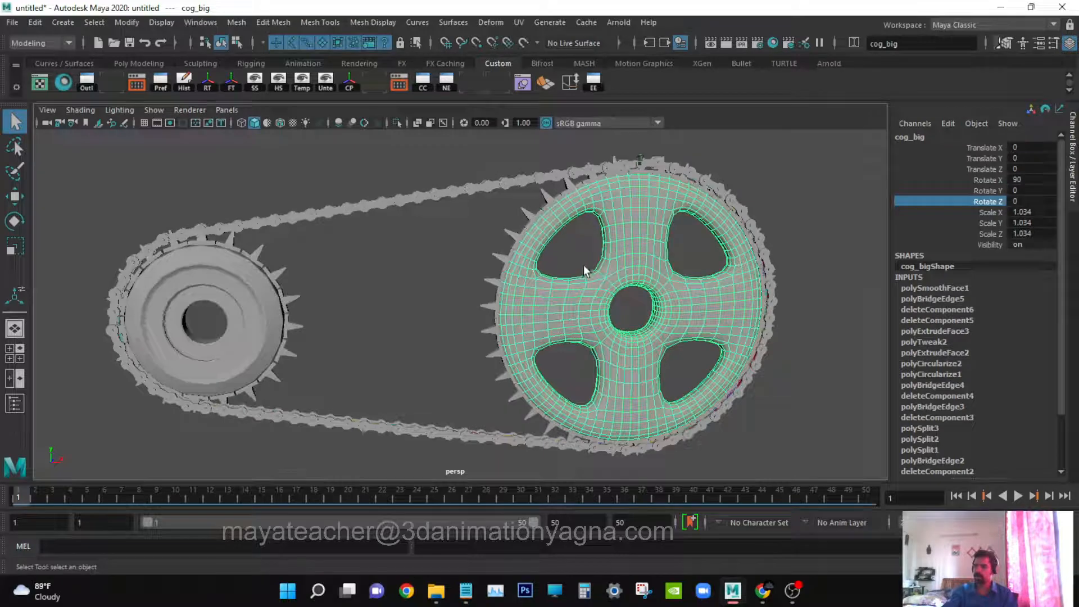
{"action": "left_click", "coordinate": [526, 209]}
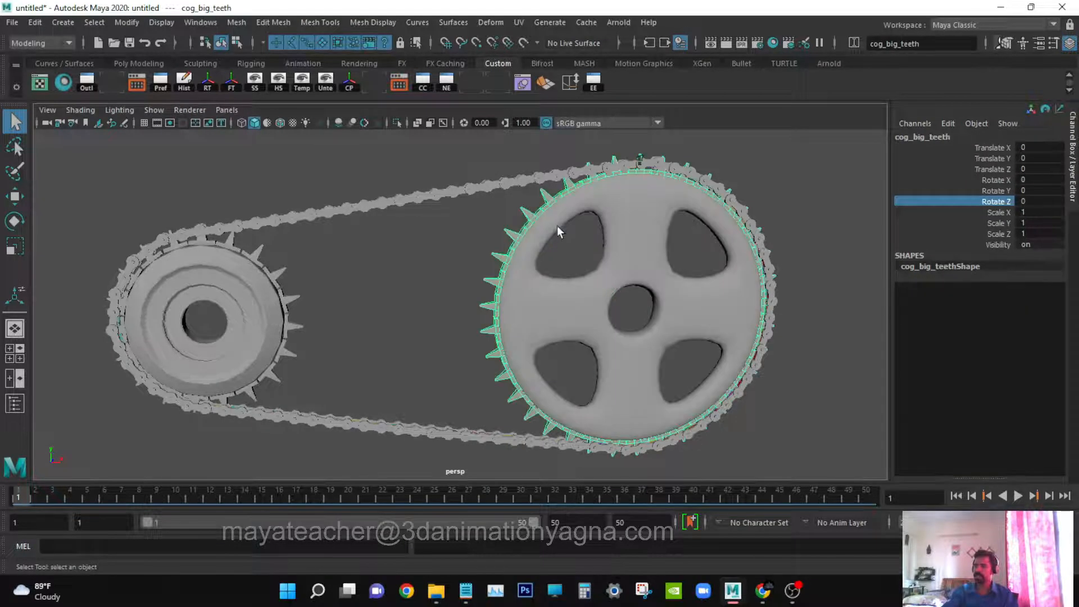
{"action": "left_click", "coordinate": [558, 222], "text": "shift"}
{"action": "left_click_drag", "start_coordinate": [565, 252], "coordinate": [579, 244], "text": "alt"}
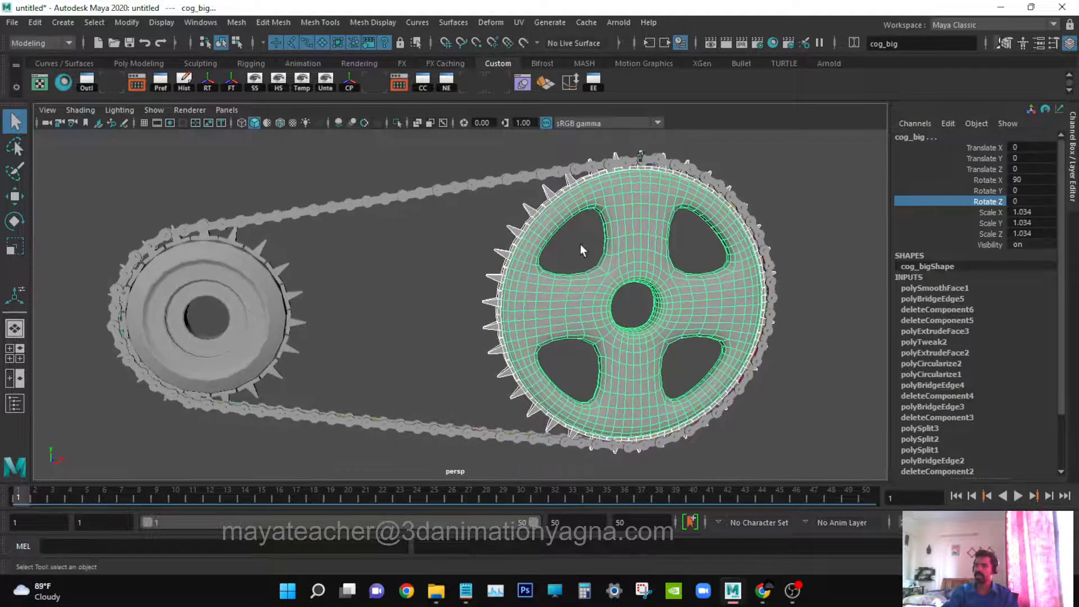
{"action": "right_click_drag", "start_coordinate": [580, 244], "coordinate": [580, 263], "text": "alt"}
{"action": "middle_click_drag", "start_coordinate": [580, 262], "coordinate": [605, 277], "text": "alt"}
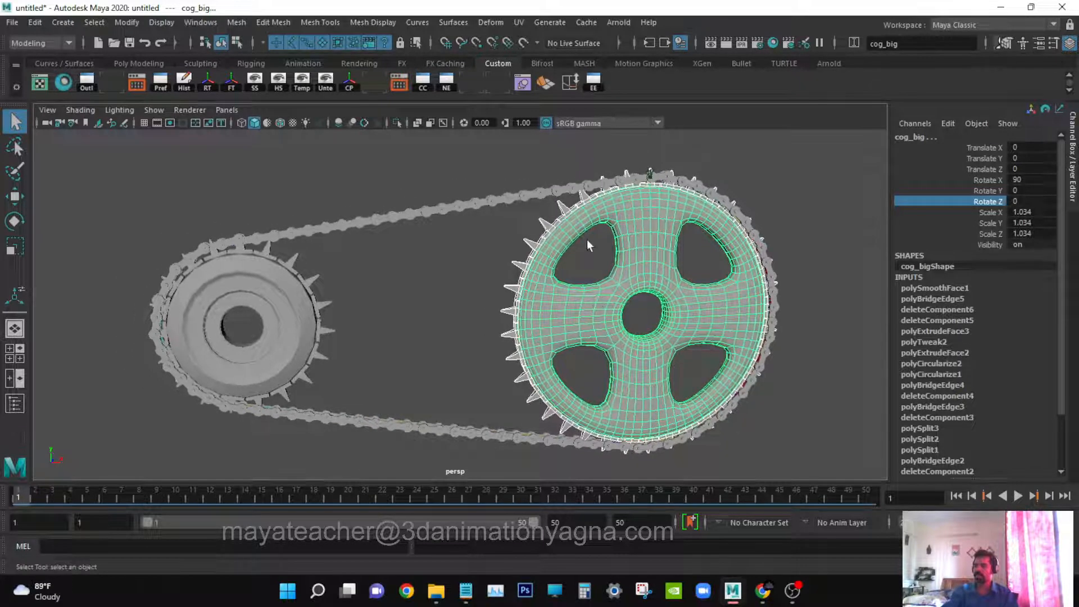
{"action": "left_click", "coordinate": [571, 228]}
{"action": "left_click", "coordinate": [543, 225], "text": "shift"}
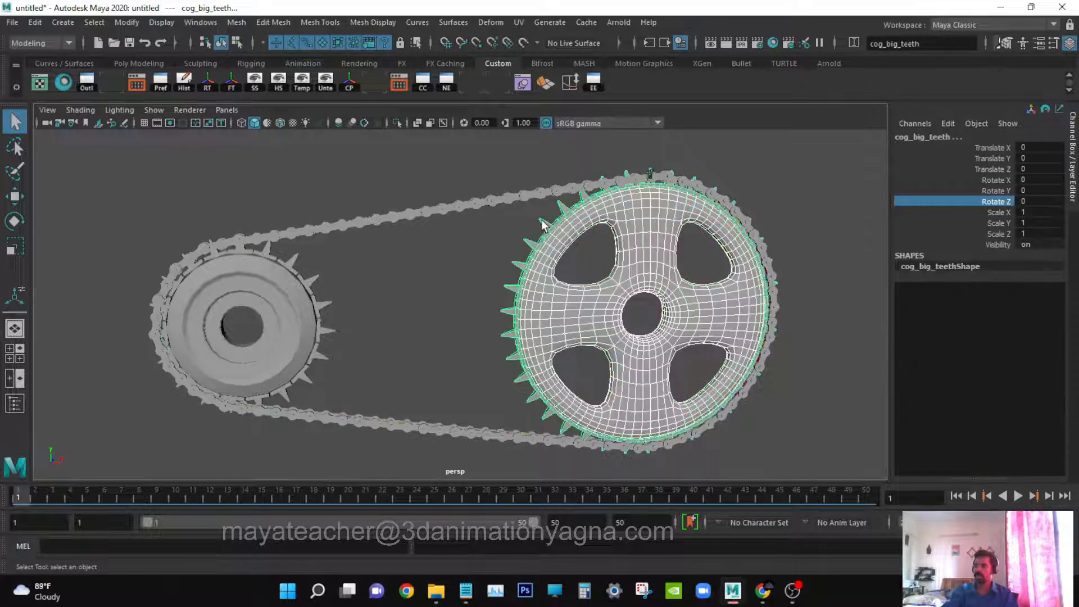
{"action": "left_click", "coordinate": [238, 22]}
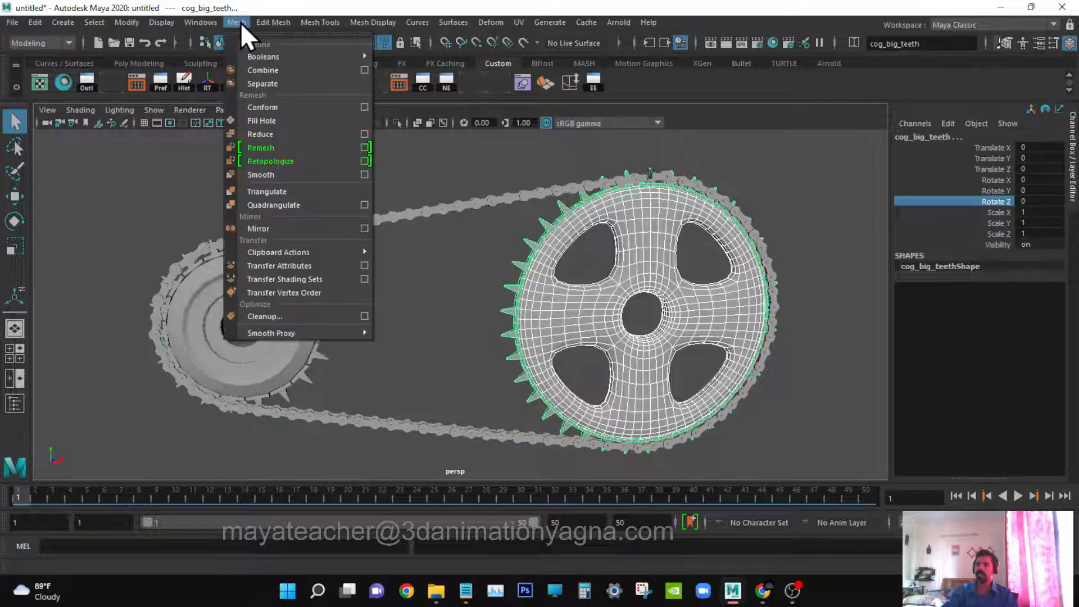
{"action": "left_click", "coordinate": [269, 70]}
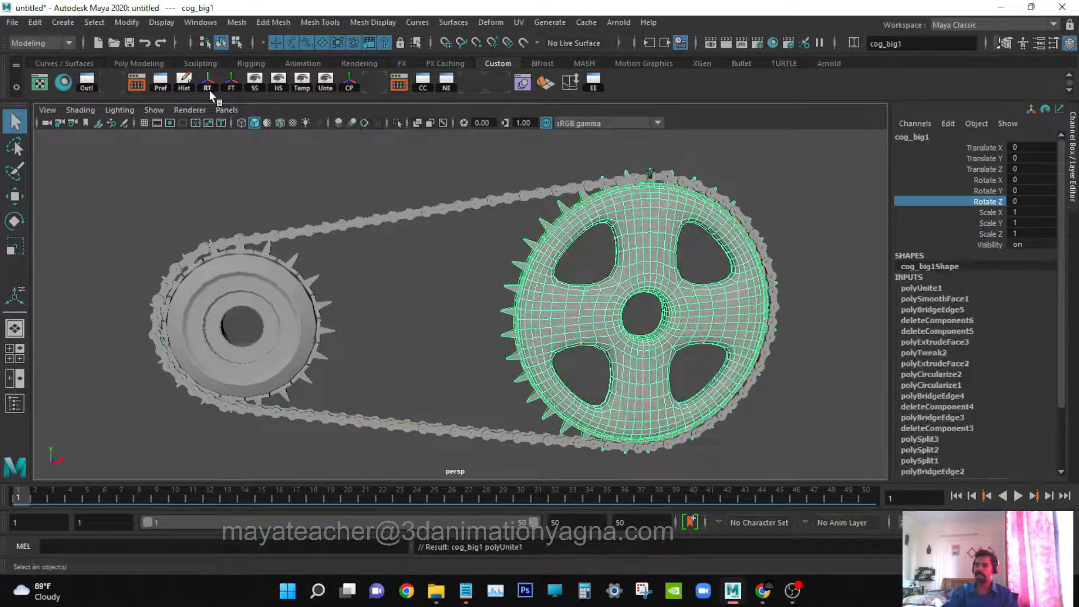
{"action": "left_click", "coordinate": [183, 82]}
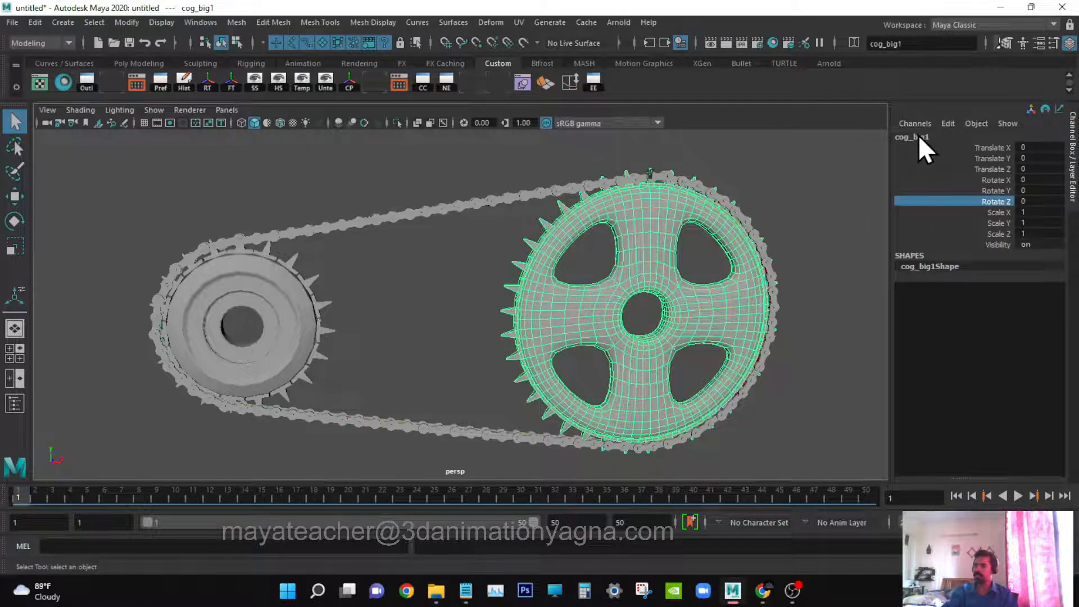
- Combine the small cog with its ring of teeth into one mesh
{"action": "left_click", "coordinate": [278, 278]}
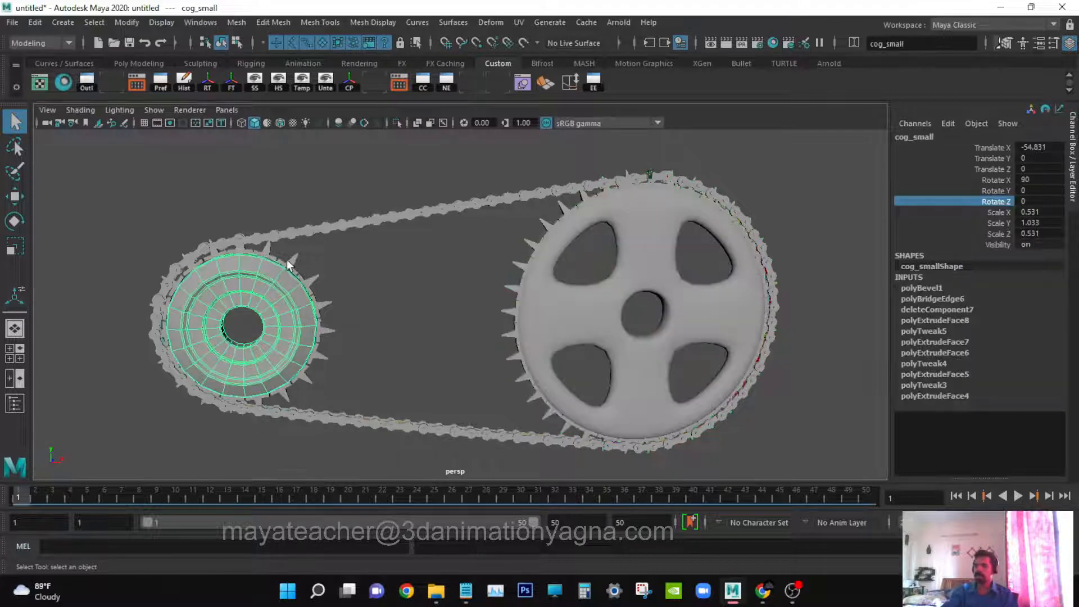
{"action": "left_click", "coordinate": [291, 263]}
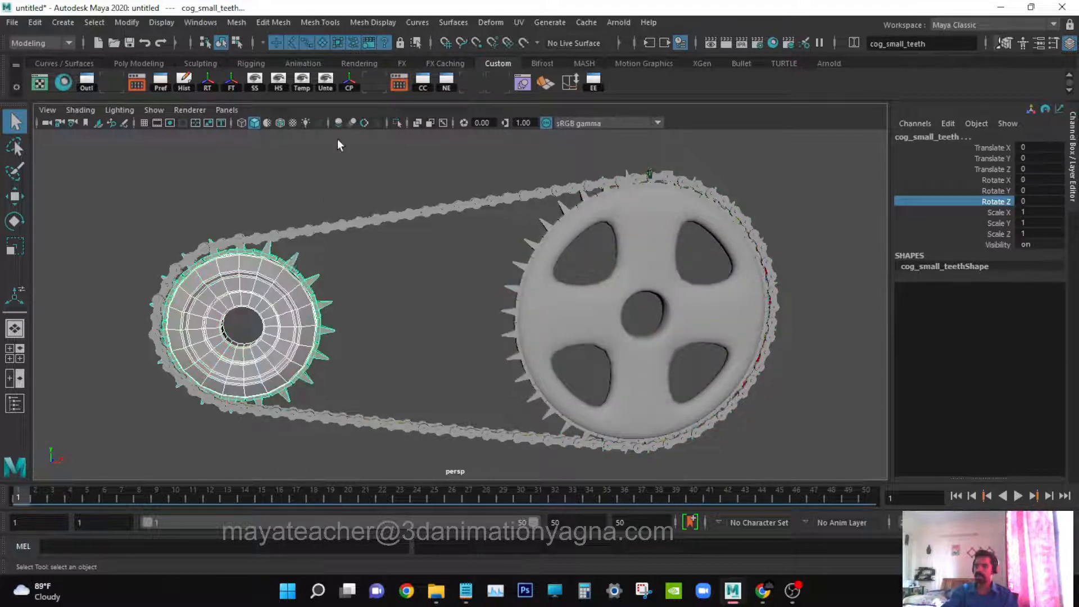
{"action": "left_click", "coordinate": [244, 26]}
{"action": "left_click", "coordinate": [276, 78]}
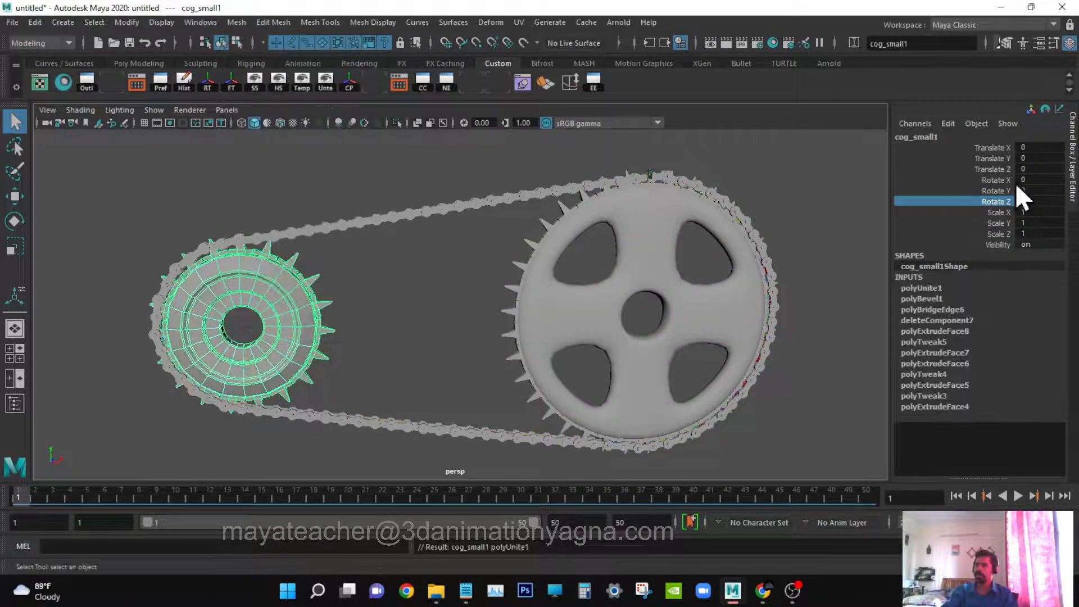
- Select both combined cogs and delete their construction history
{"action": "left_click", "coordinate": [548, 255]}
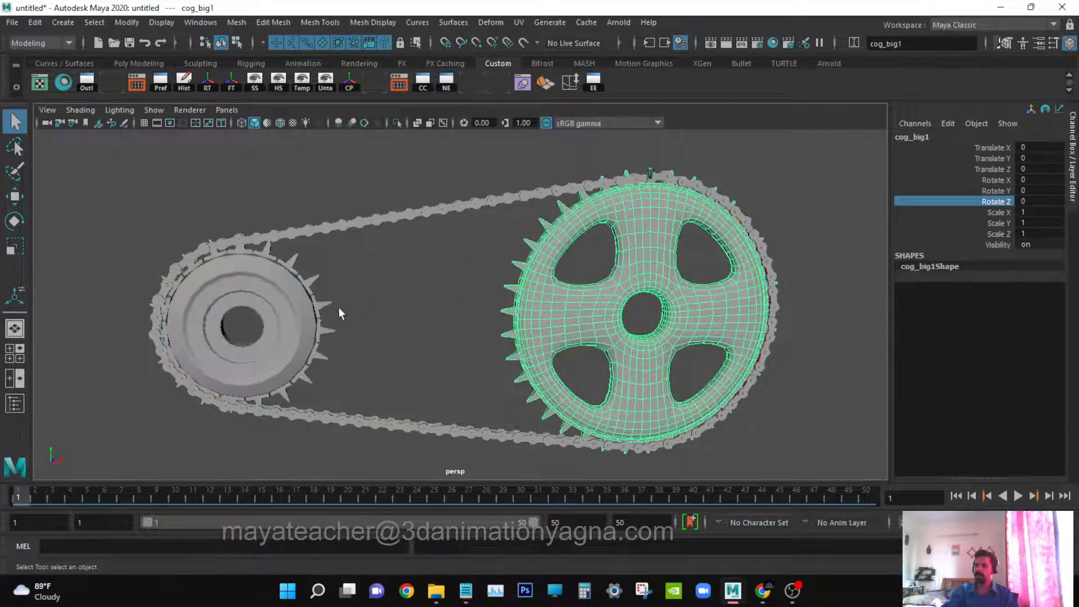
{"action": "left_click", "coordinate": [315, 312], "text": "shift"}
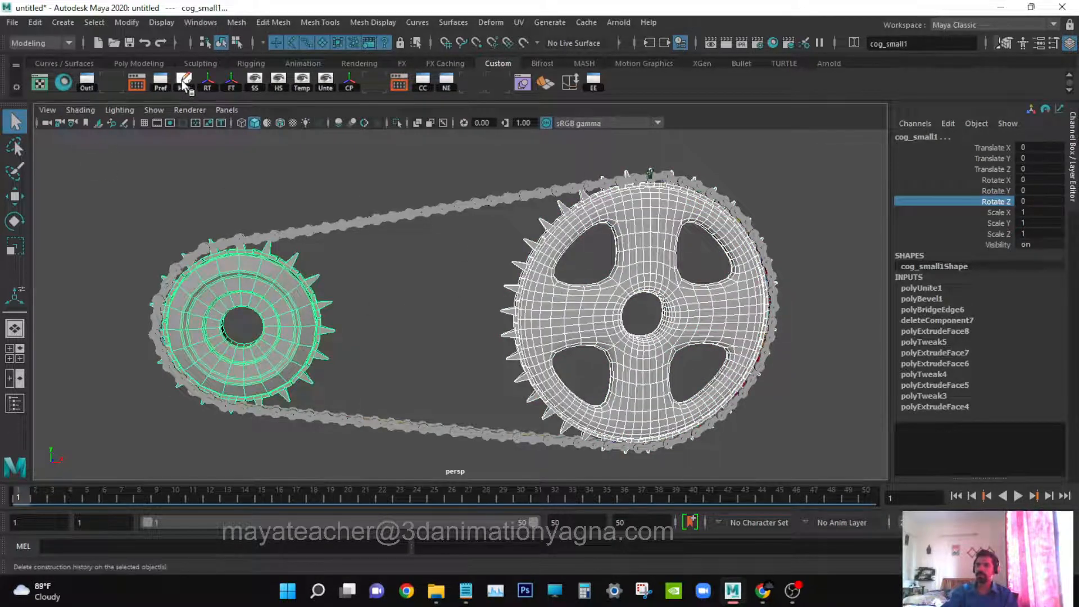
{"action": "left_click", "coordinate": [35, 22]}
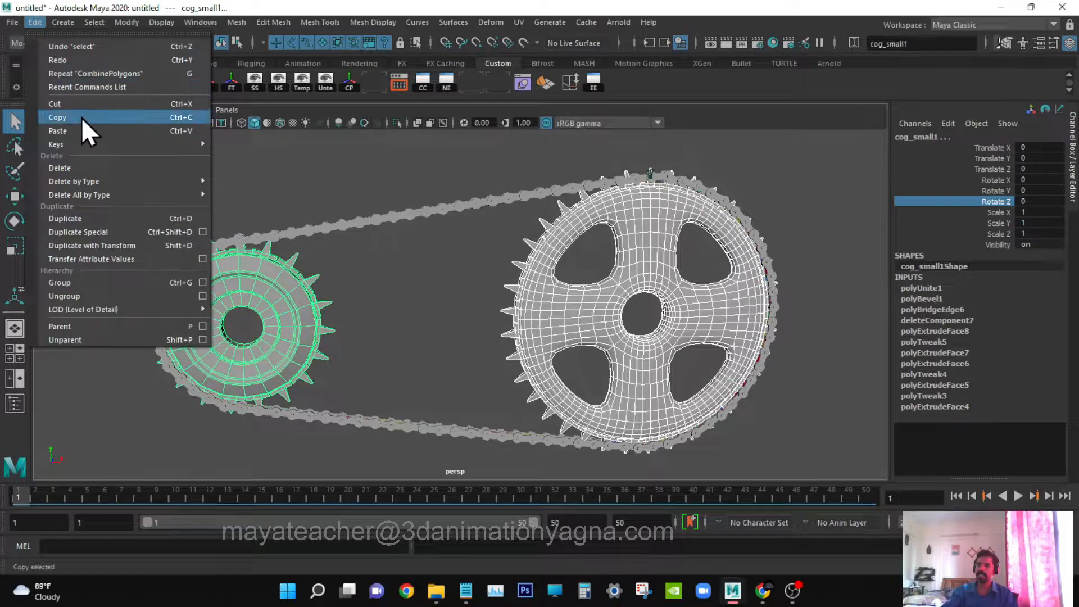
{"action": "mouse_move", "coordinate": [102, 180]}
{"action": "left_click", "coordinate": [270, 181]}
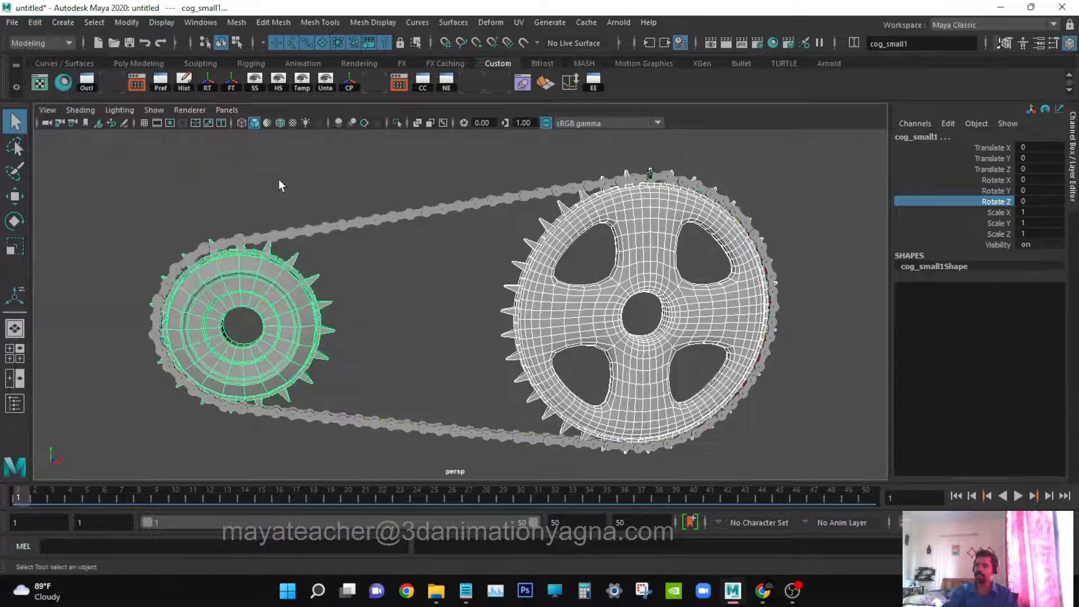
{"action": "key", "text": "3"}
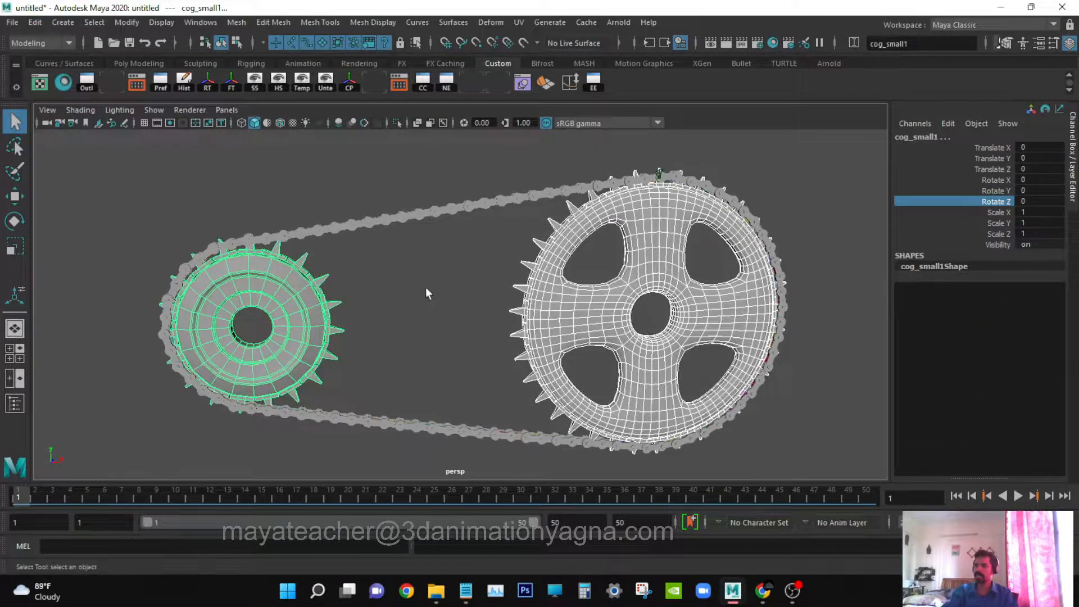
- Test-rotate the large and the small combined cog about Z, undo each rotation and clear the selection
{"action": "left_click", "coordinate": [424, 287]}
{"action": "left_click", "coordinate": [573, 231]}
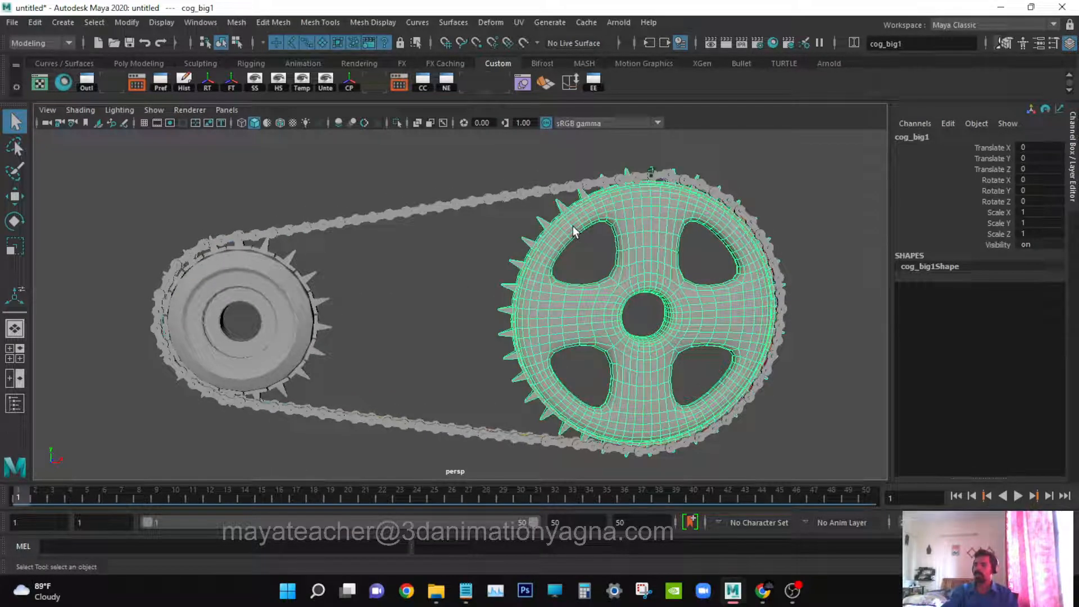
{"action": "key", "text": "e"}
{"action": "left_click_drag", "start_coordinate": [415, 229], "coordinate": [517, 291]}
{"action": "key", "text": "ctrl+z"}
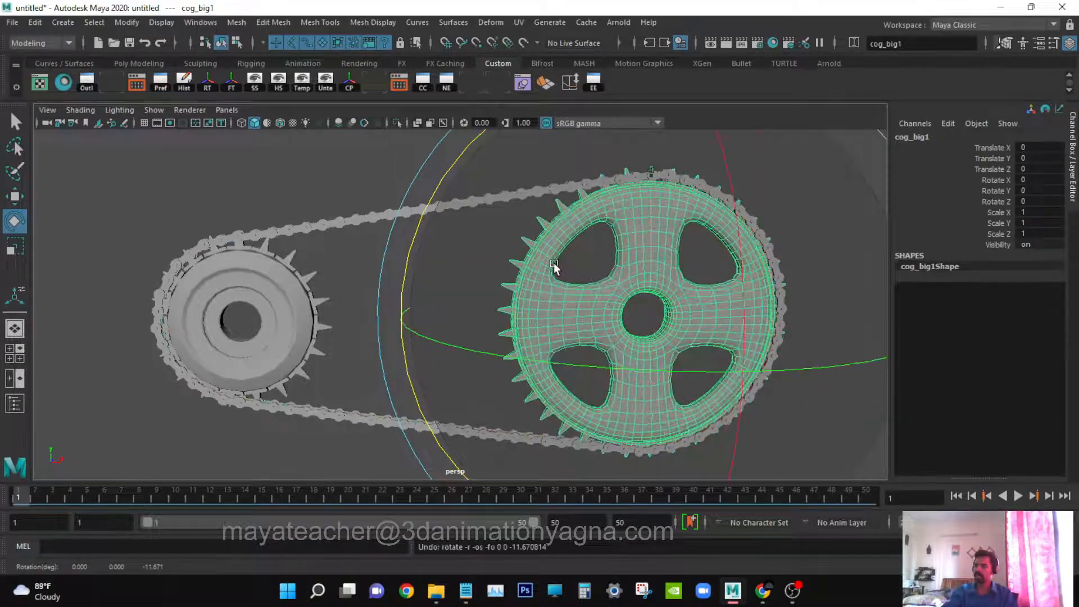
{"action": "left_click", "coordinate": [277, 268]}
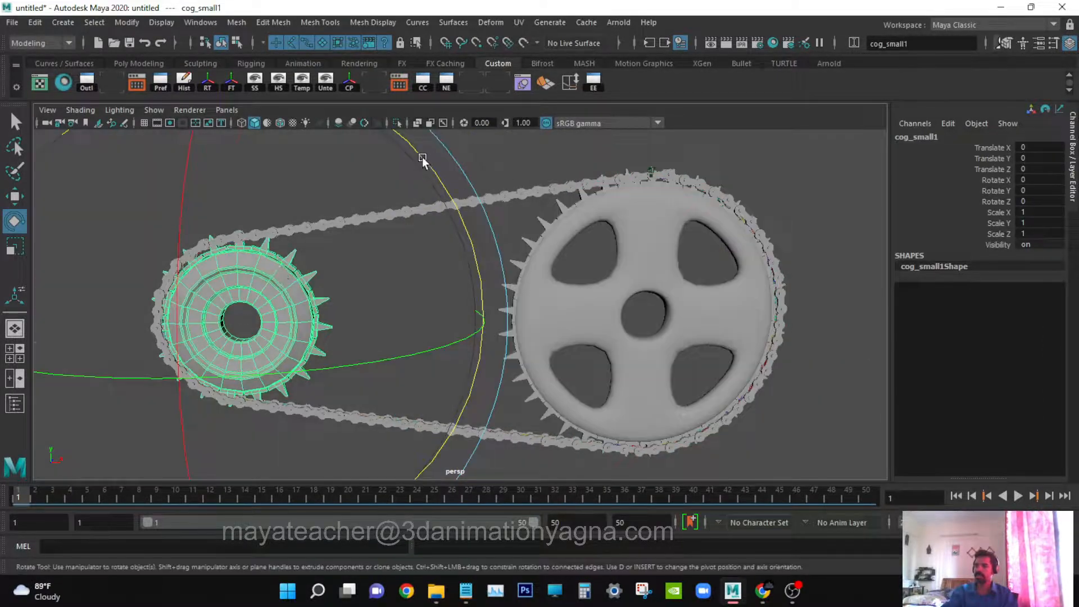
{"action": "mouse_move", "coordinate": [430, 159]}
{"action": "left_mouse_down"}
{"action": "mouse_move", "coordinate": [493, 337]}
{"action": "mouse_move", "coordinate": [430, 157]}
{"action": "left_mouse_up"}
{"action": "key", "text": "ctrl+z"}
{"action": "key", "text": "q"}
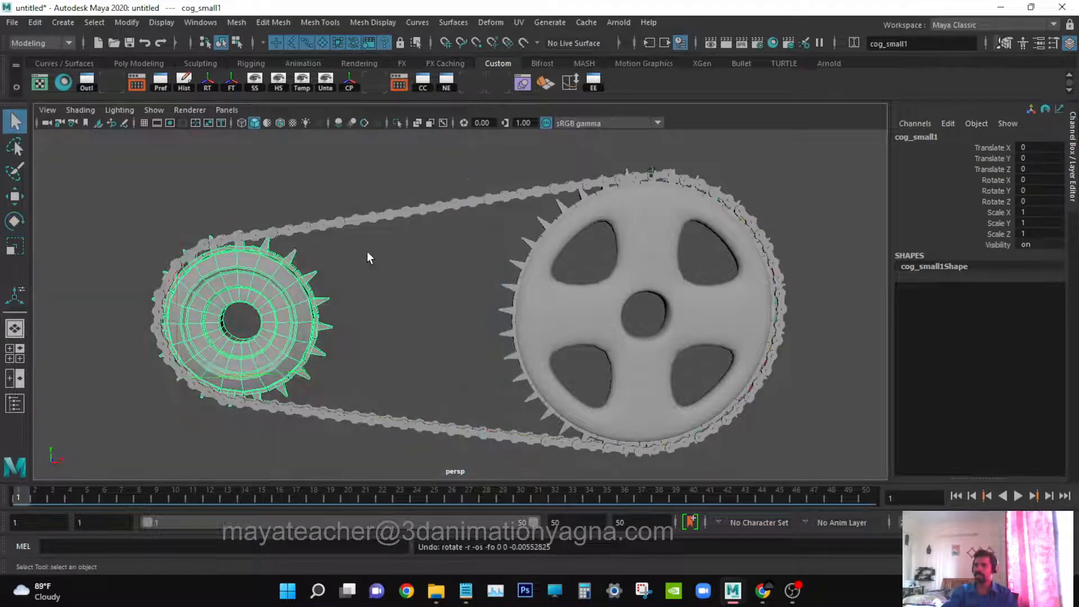
{"action": "left_click", "coordinate": [394, 264]}
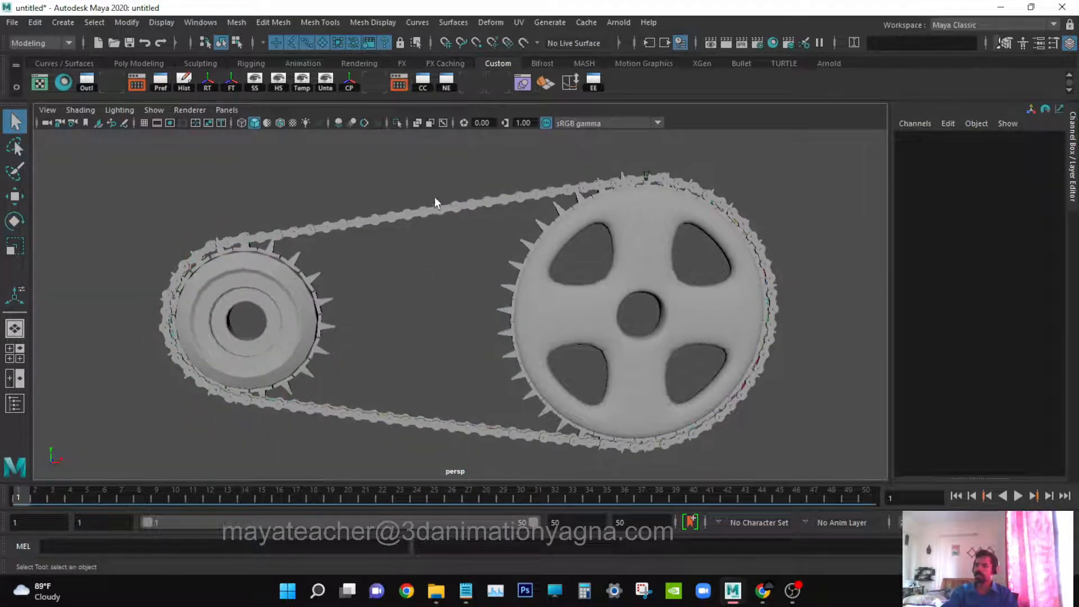
{"action": "left_click_drag", "start_coordinate": [711, 194], "coordinate": [606, 261], "text": "alt"}
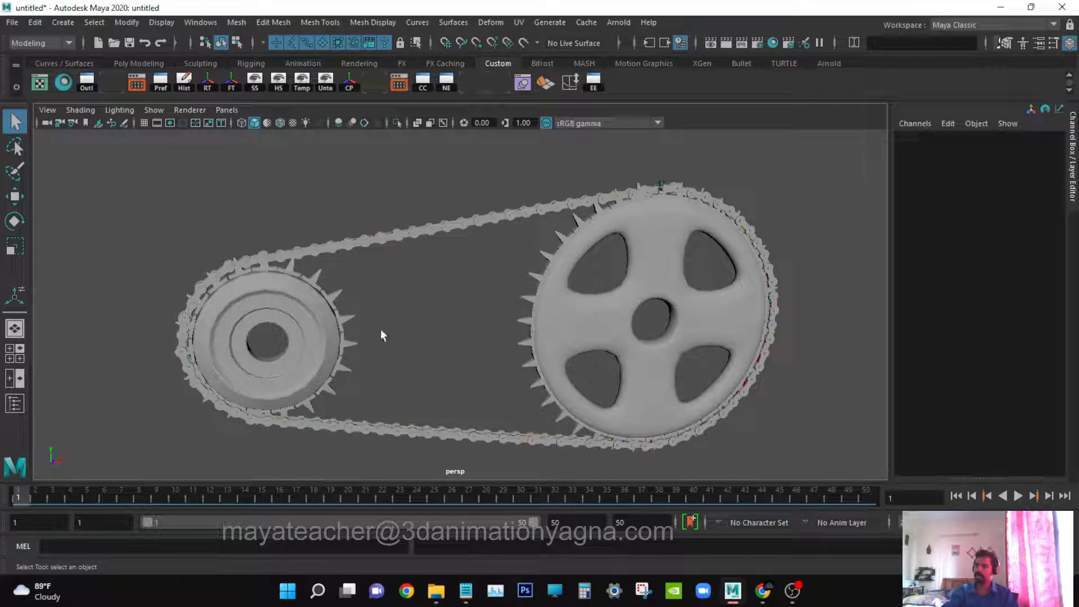
{"action": "left_click_drag", "start_coordinate": [369, 327], "coordinate": [378, 328], "text": "alt"}
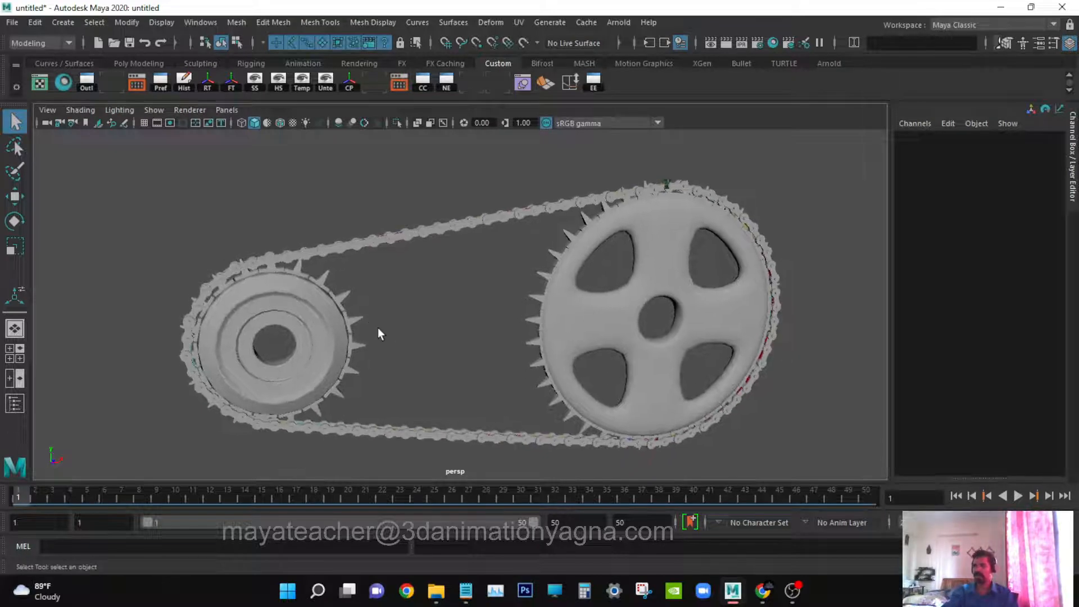
{"action": "middle_click_drag", "start_coordinate": [444, 335], "coordinate": [446, 318], "text": "alt"}
{"action": "middle_click_drag", "start_coordinate": [547, 241], "coordinate": [537, 248], "text": "alt"}
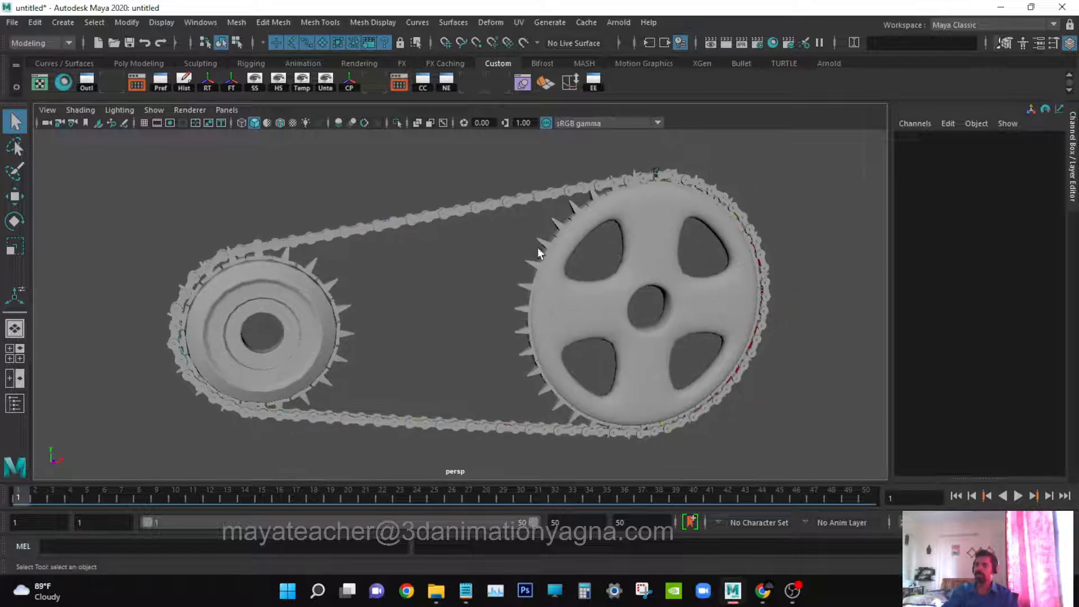
{"action": "right_click_drag", "start_coordinate": [487, 281], "coordinate": [515, 266], "text": "alt"}
{"action": "left_click_drag", "start_coordinate": [515, 264], "coordinate": [521, 264], "text": "alt"}
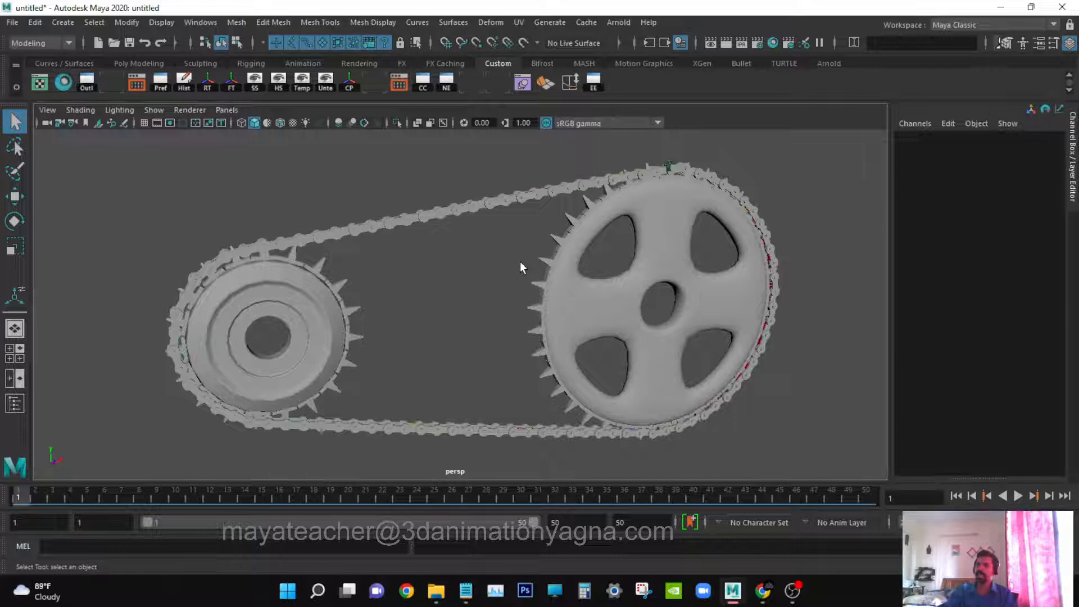
{"action": "left_click_drag", "start_coordinate": [519, 262], "coordinate": [528, 242], "text": "alt"}
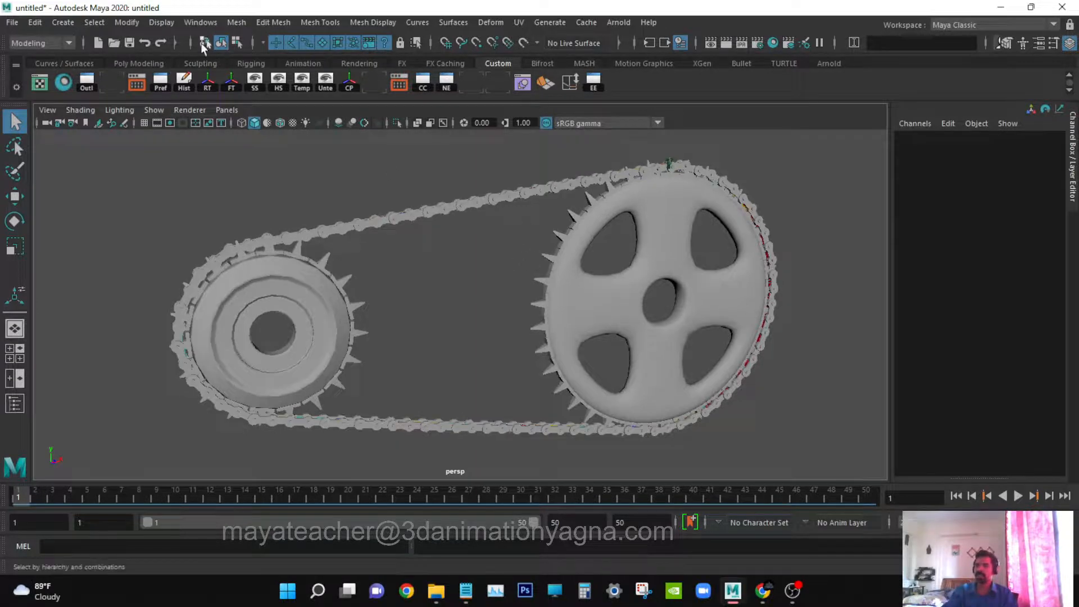
{"action": "left_click_drag", "start_coordinate": [591, 245], "coordinate": [614, 239], "text": "alt"}
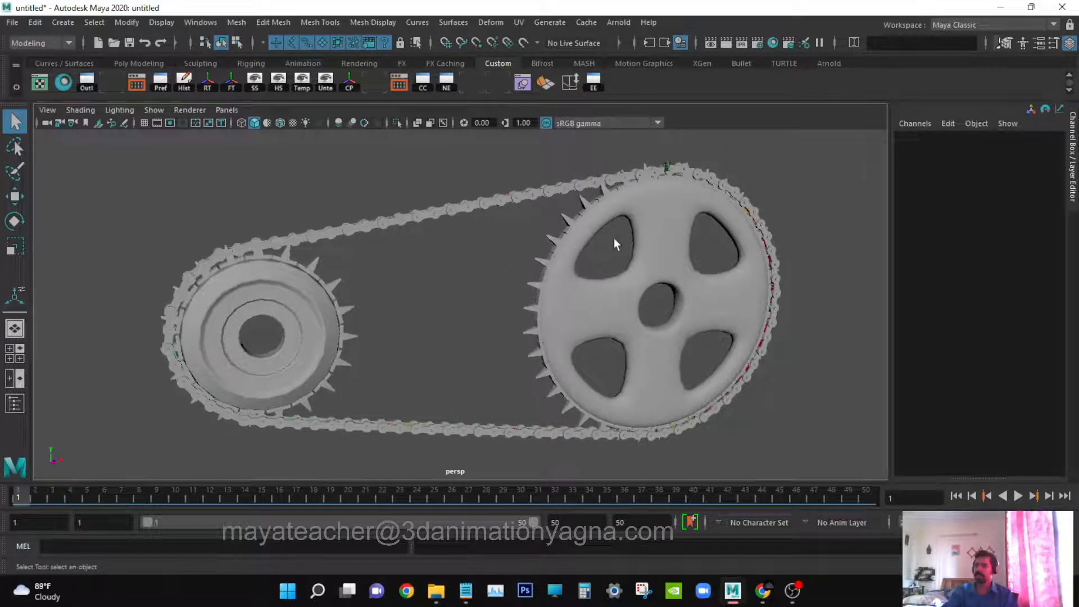
- Open the Connection Editor for the large combined cog and load cog_big1 as the target object
{"action": "left_click", "coordinate": [663, 217]}
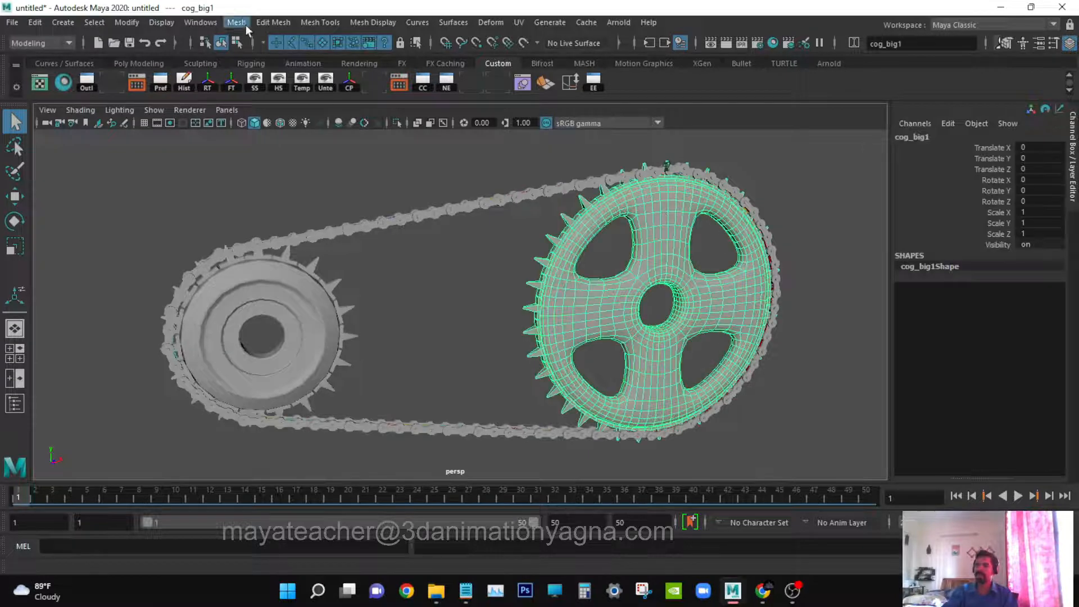
{"action": "left_click", "coordinate": [200, 24]}
{"action": "mouse_move", "coordinate": [256, 69]}
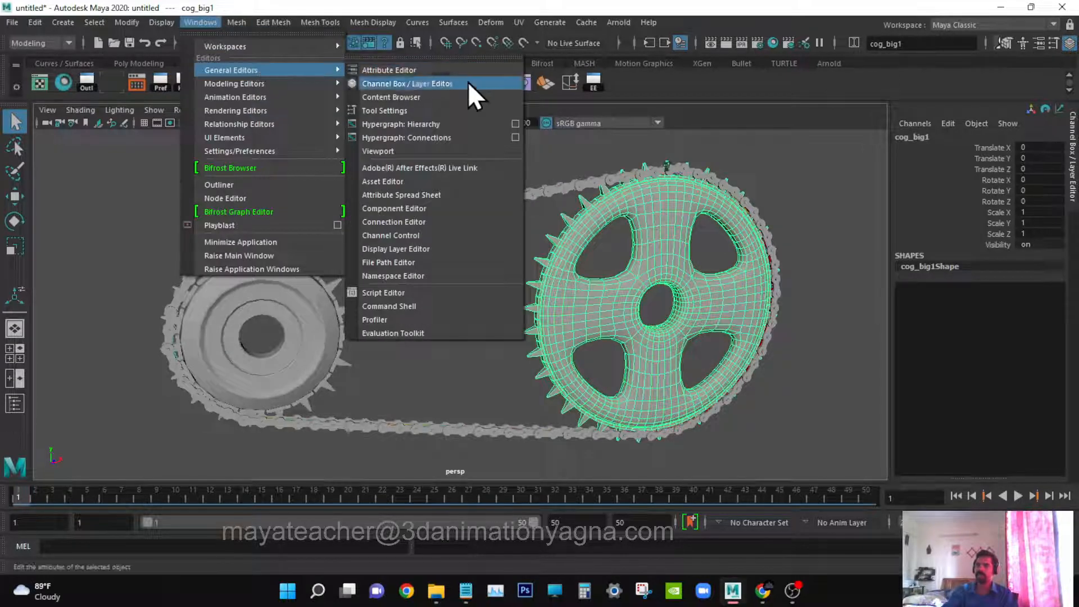
{"action": "left_click", "coordinate": [424, 222]}
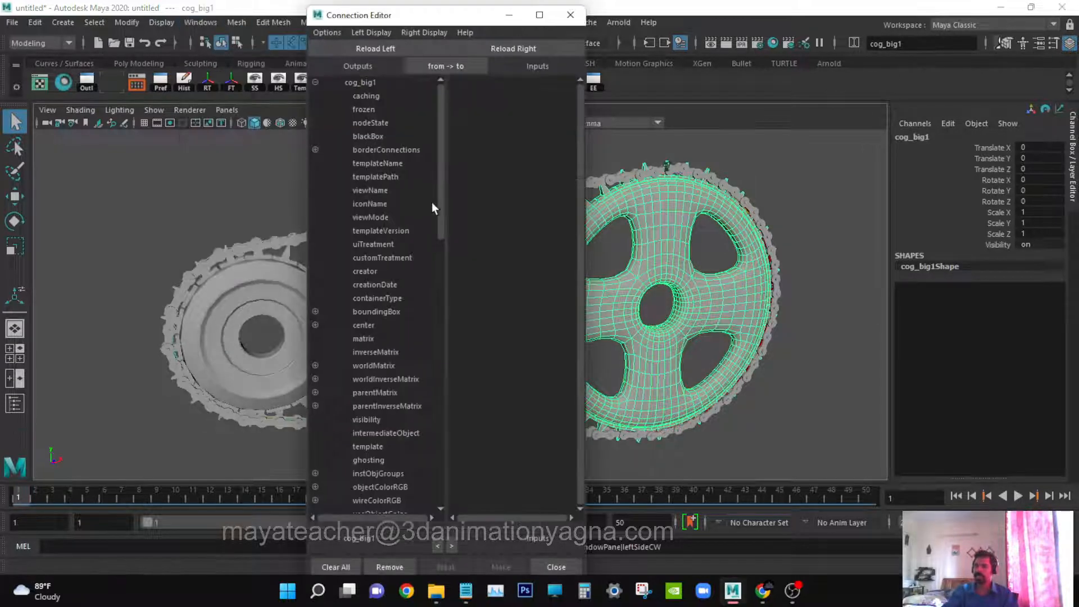
{"action": "middle_click_drag", "start_coordinate": [644, 241], "coordinate": [727, 242], "text": "alt"}
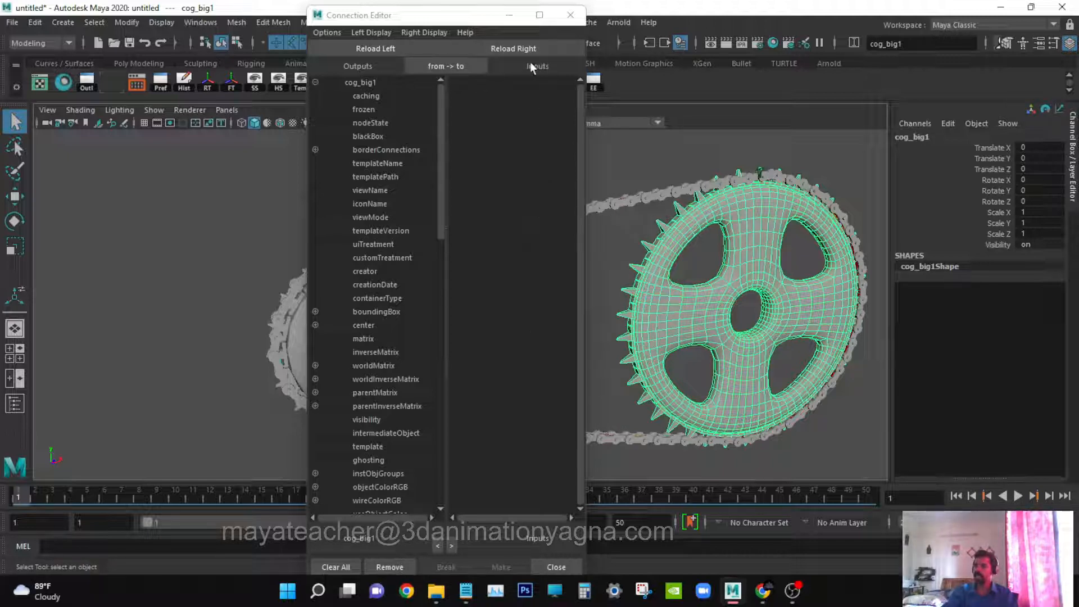
{"action": "left_click", "coordinate": [515, 48]}
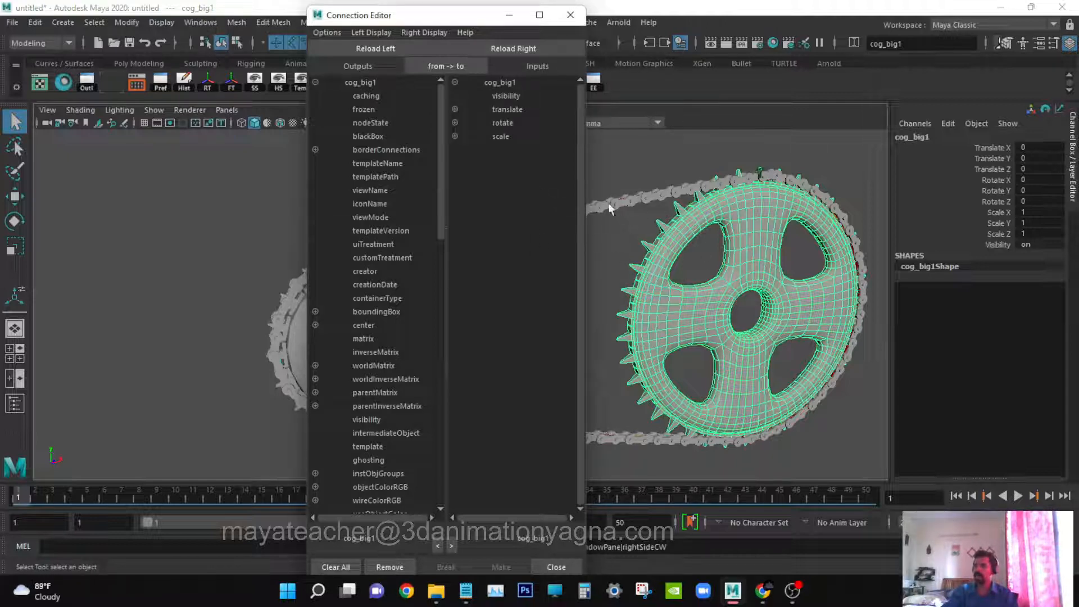
- Select chain_curve_rotate_Z in the Outliner and load it as the source object in the Connection Editor
{"action": "key", "text": "space"}
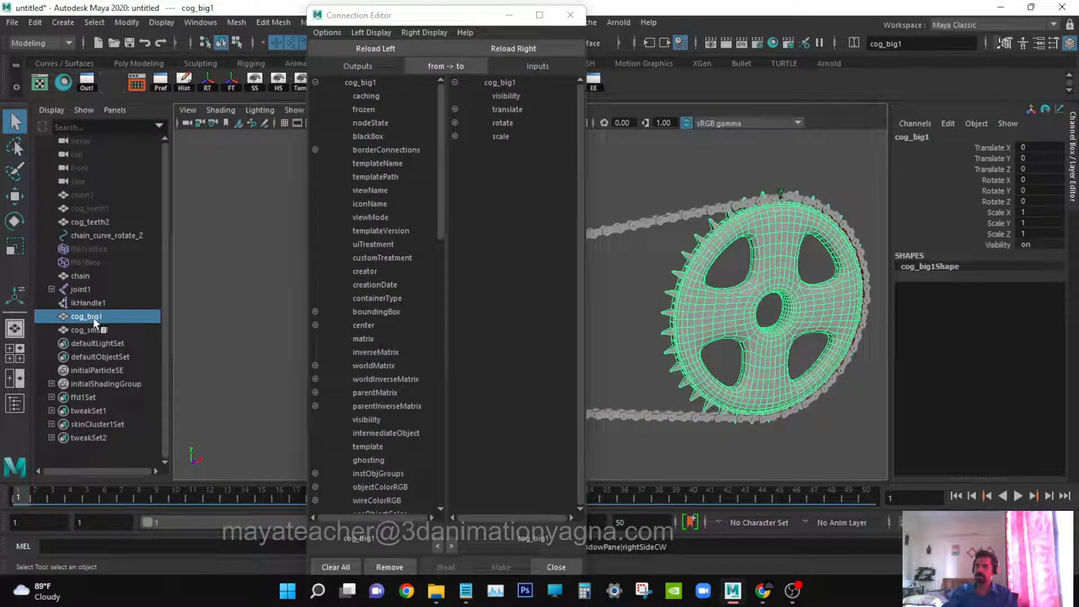
{"action": "left_click", "coordinate": [120, 234]}
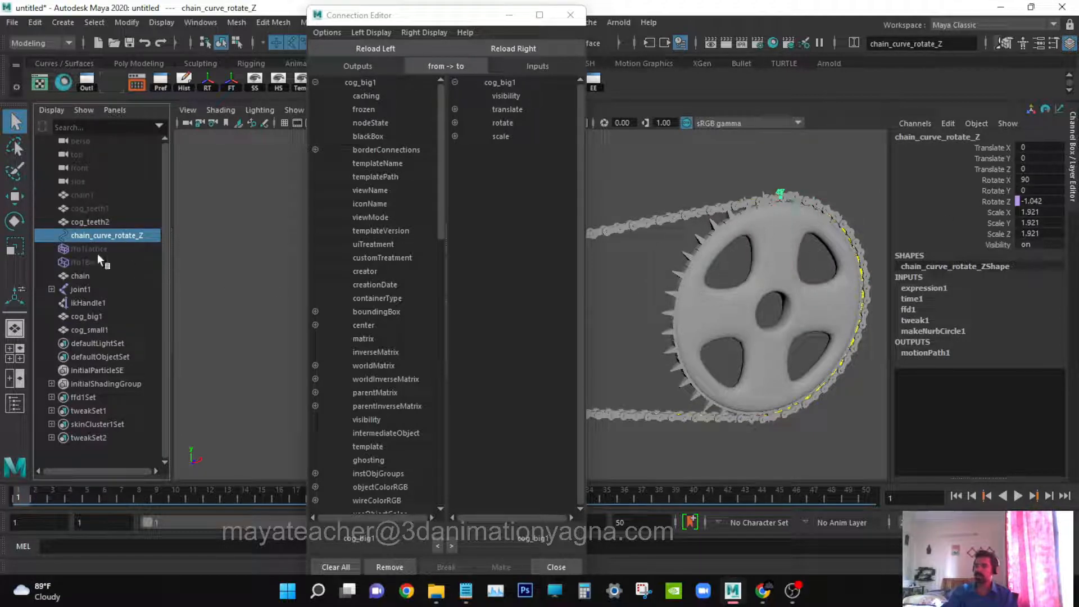
{"action": "left_click", "coordinate": [373, 49]}
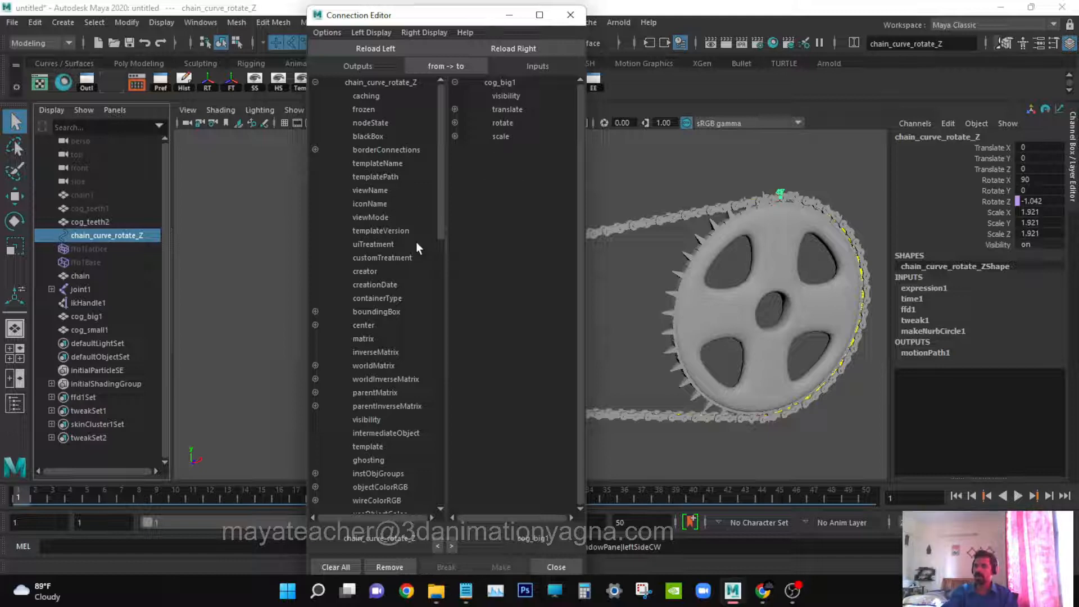
- Connect the rotateZ attribute of chain_curve_rotate_Z to the rotateZ attribute of cog_big1
{"action": "scroll", "coordinate": [416, 241], "scroll_direction": "down", "scroll_amount": 15}
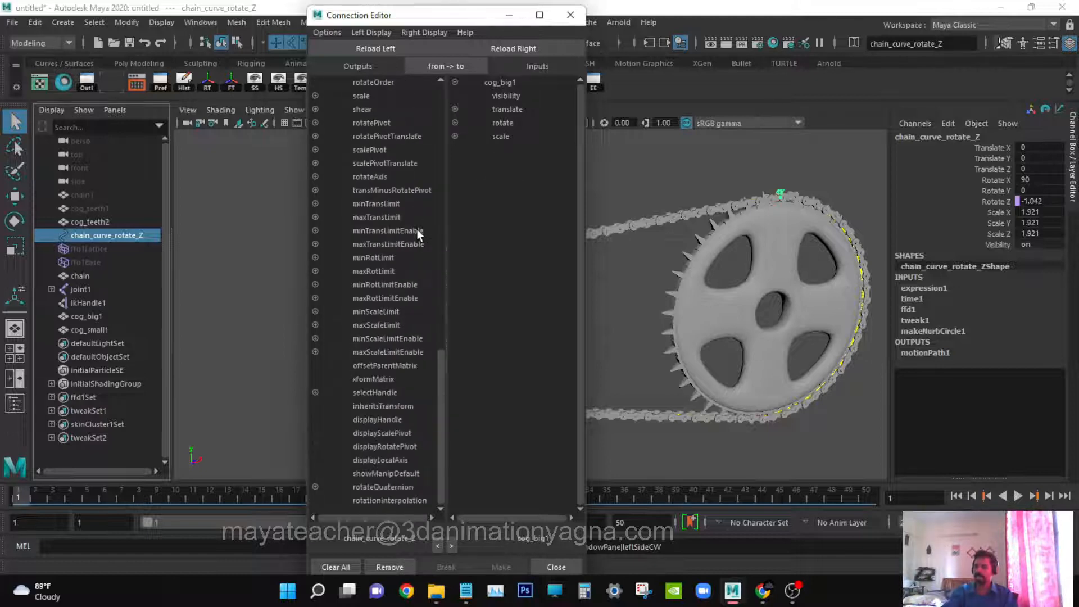
{"action": "scroll", "coordinate": [417, 230], "scroll_direction": "up", "scroll_amount": 5}
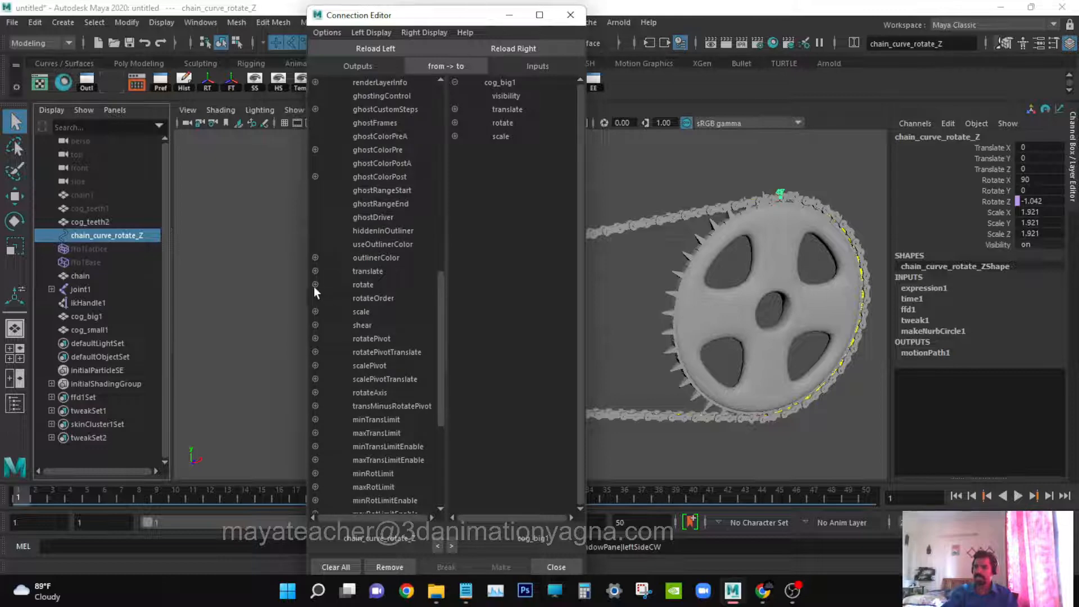
{"action": "left_click", "coordinate": [315, 285]}
{"action": "left_click", "coordinate": [383, 324]}
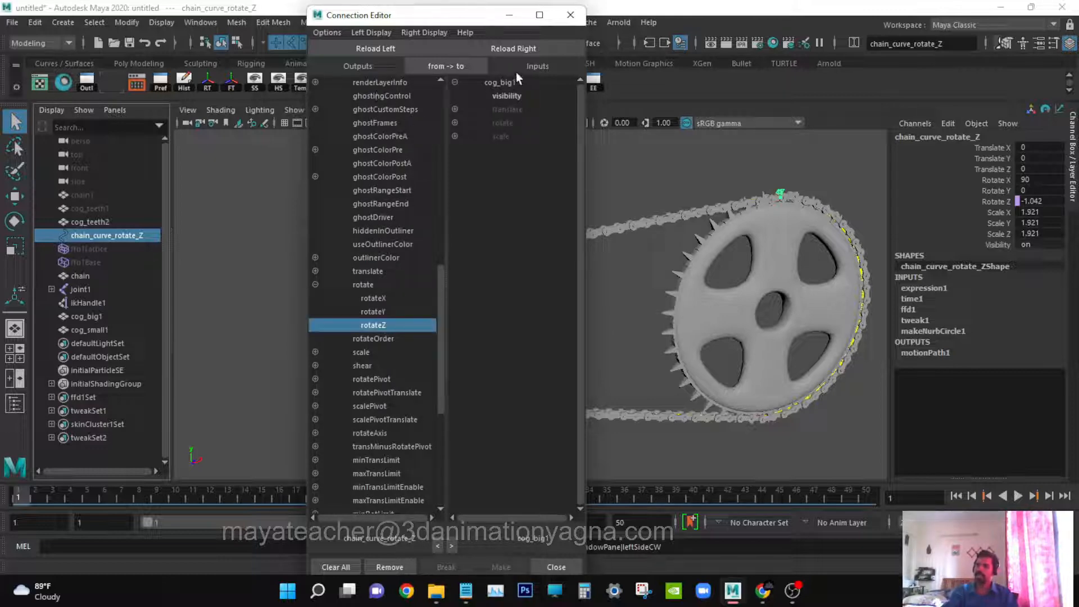
{"action": "left_click", "coordinate": [456, 137]}
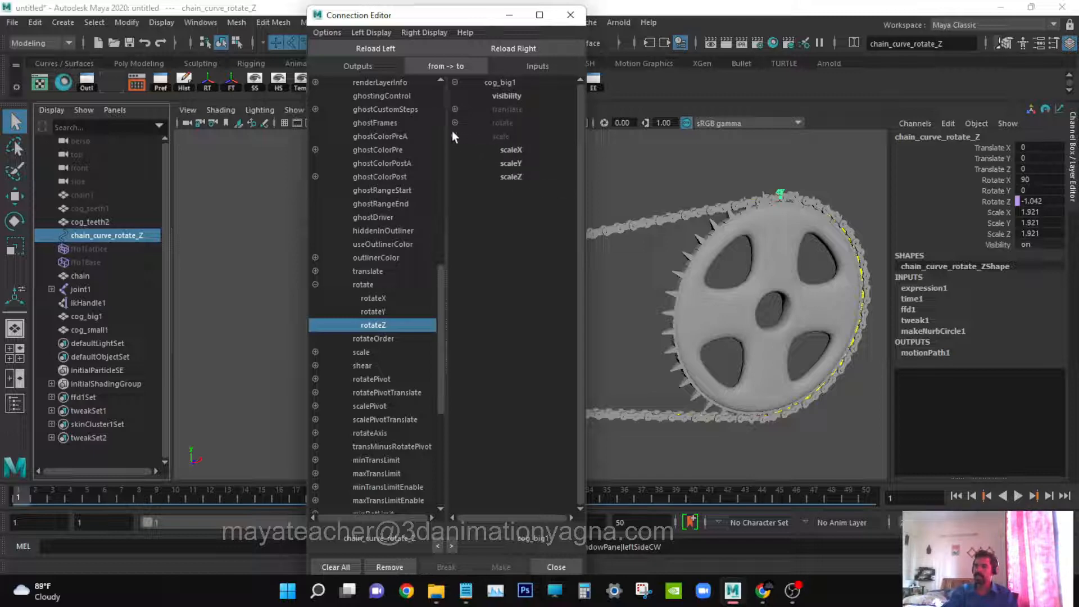
{"action": "left_click", "coordinate": [453, 137]}
{"action": "left_click", "coordinate": [455, 122]}
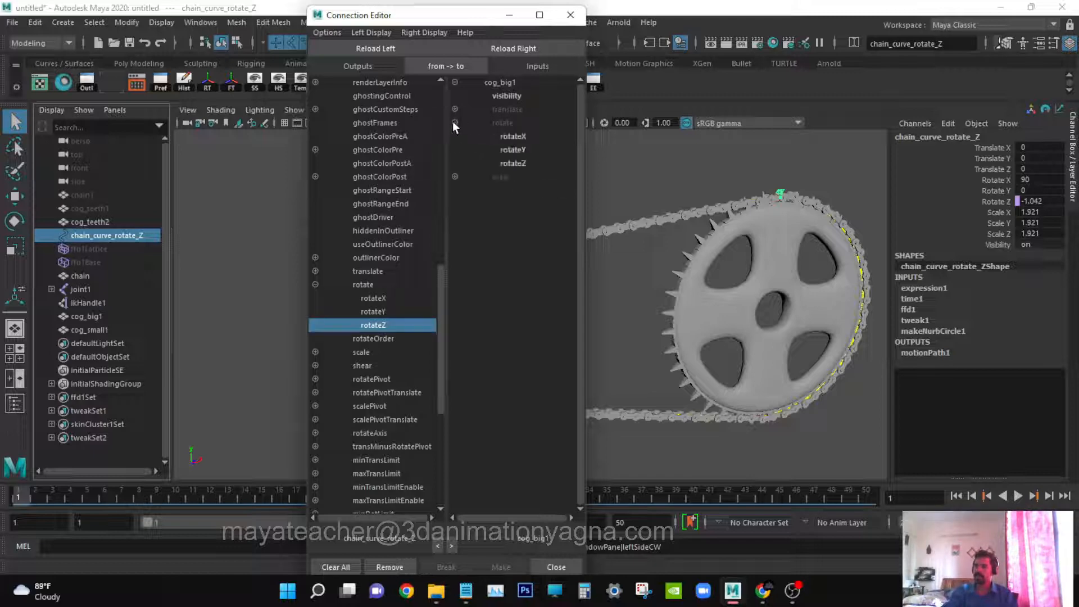
{"action": "left_click", "coordinate": [520, 163]}
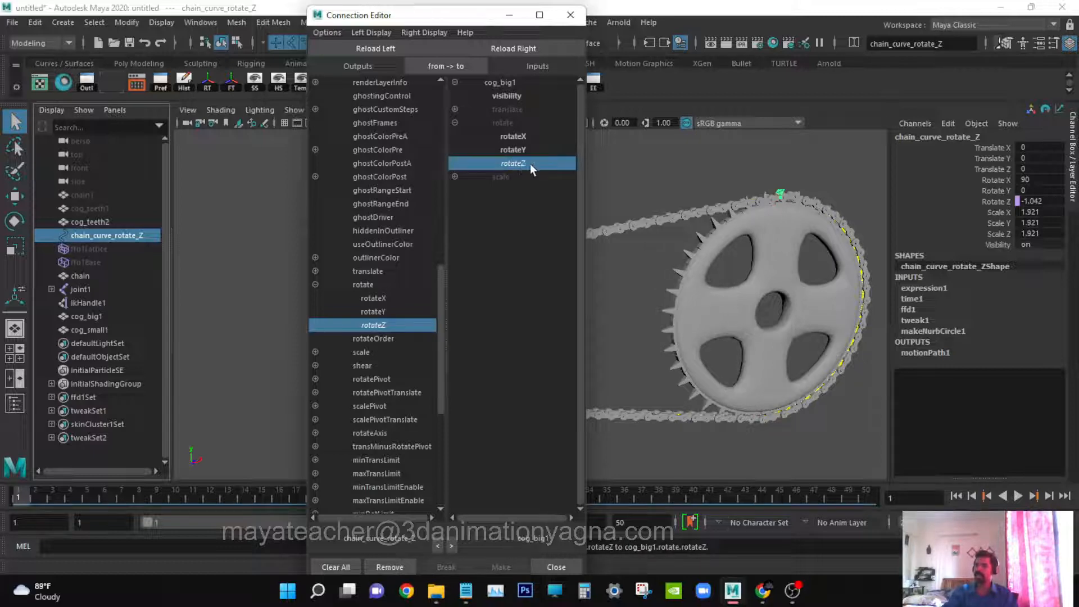
- Try rotating the chain curve manually, play back the animation to check the large cog's rotation, and return to frame 1
{"action": "left_click", "coordinate": [94, 234]}
{"action": "key", "text": "e"}
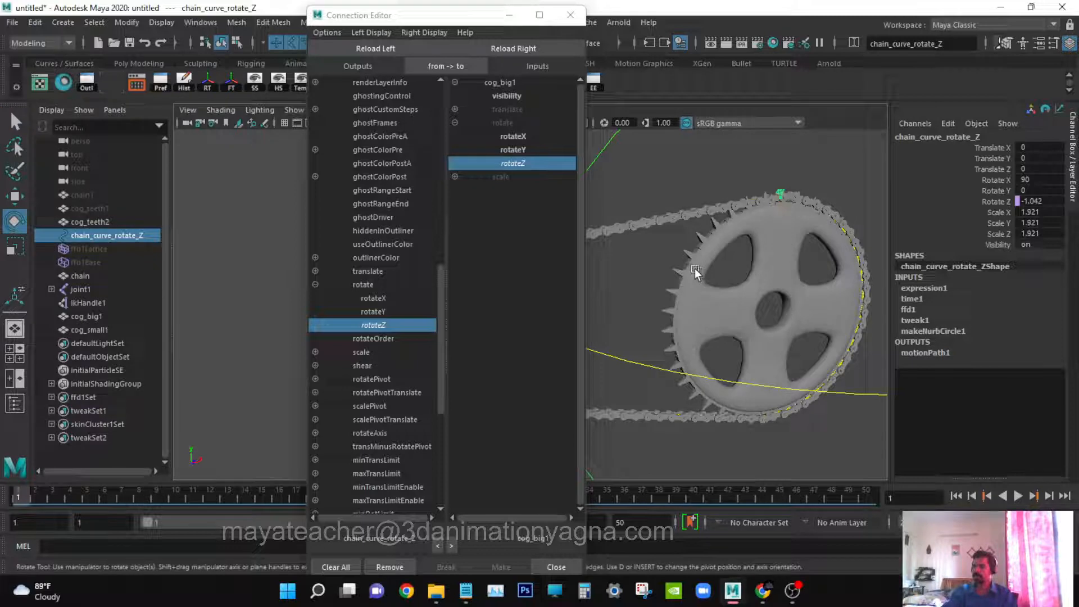
{"action": "key", "text": "minus"}
{"action": "key", "text": "minus"}
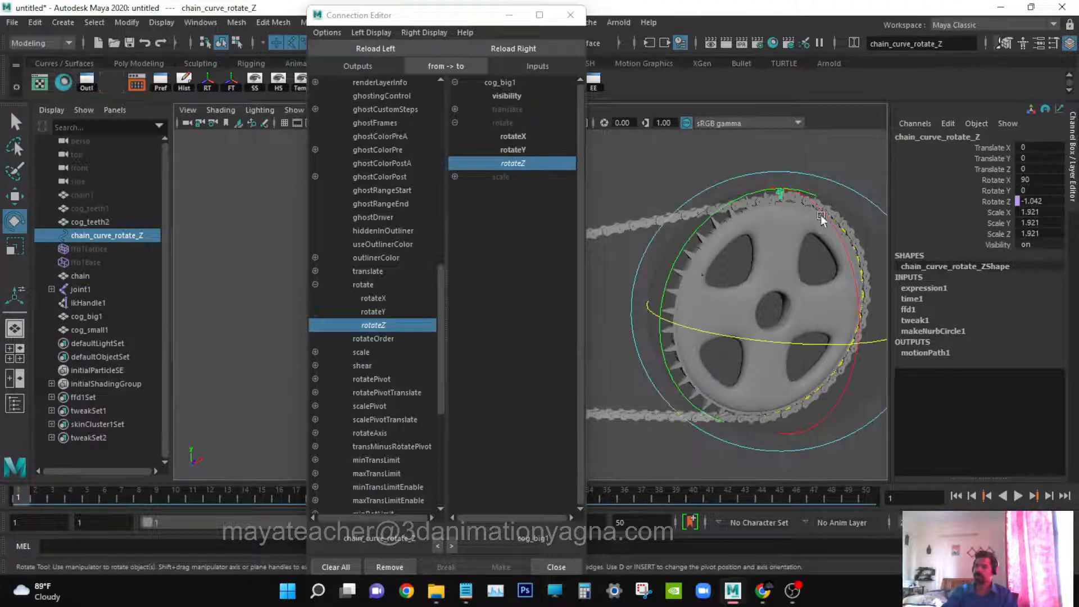
{"action": "left_click_drag", "start_coordinate": [683, 247], "coordinate": [715, 203]}
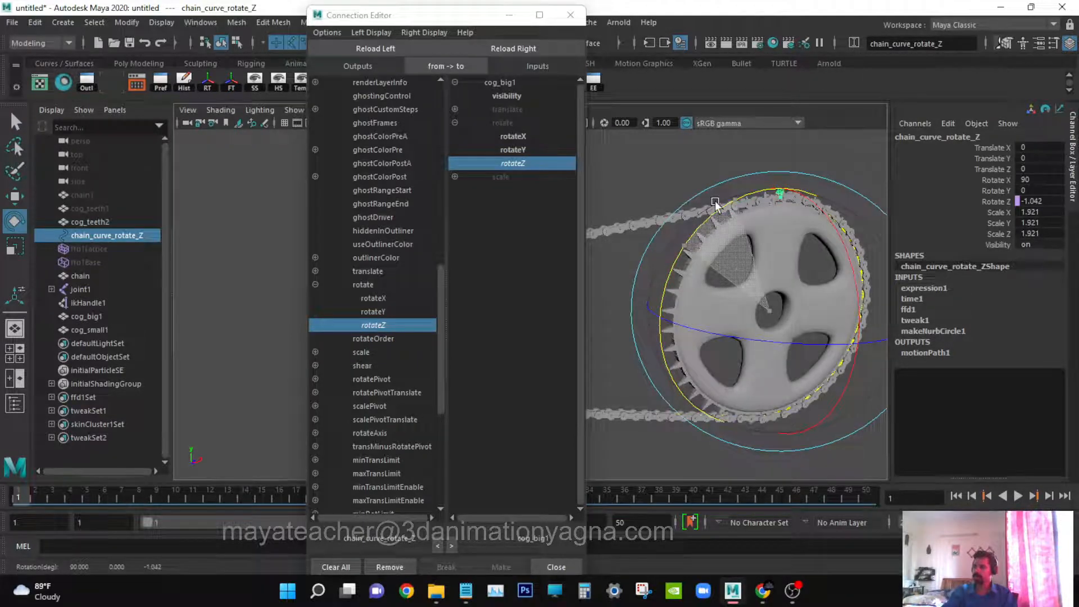
{"action": "key", "text": "alt+v"}
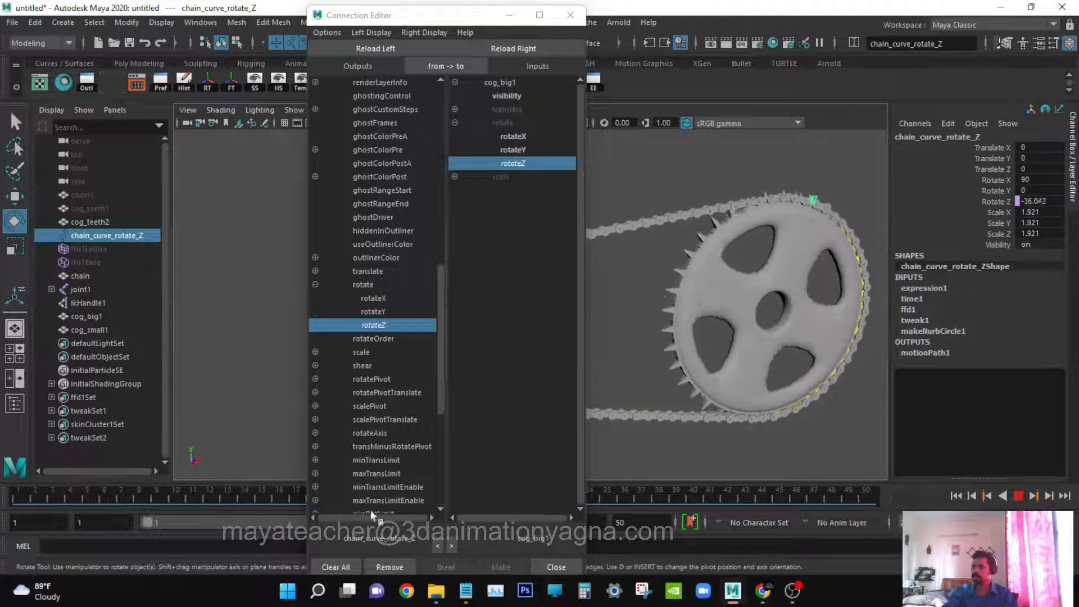
{"action": "left_click", "coordinate": [18, 496]}
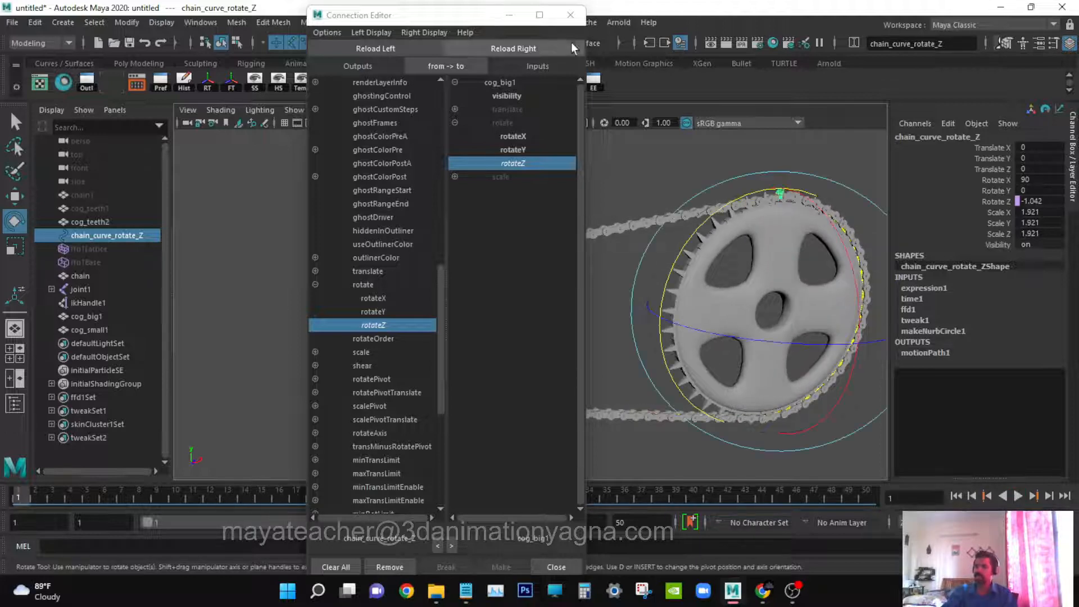
- Load cog_small1 as the new target and connect the chain curve's rotateZ to the small cog's rotateZ
{"action": "left_click_drag", "start_coordinate": [448, 16], "coordinate": [678, 18]}
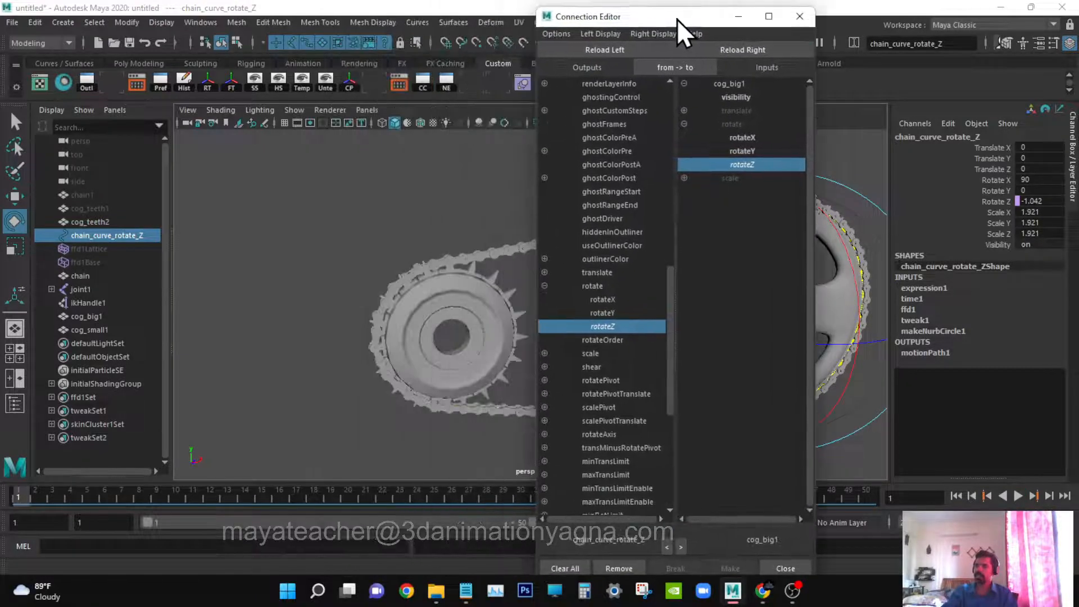
{"action": "left_click_drag", "start_coordinate": [451, 285], "coordinate": [382, 299], "text": "alt"}
{"action": "left_click", "coordinate": [382, 298]}
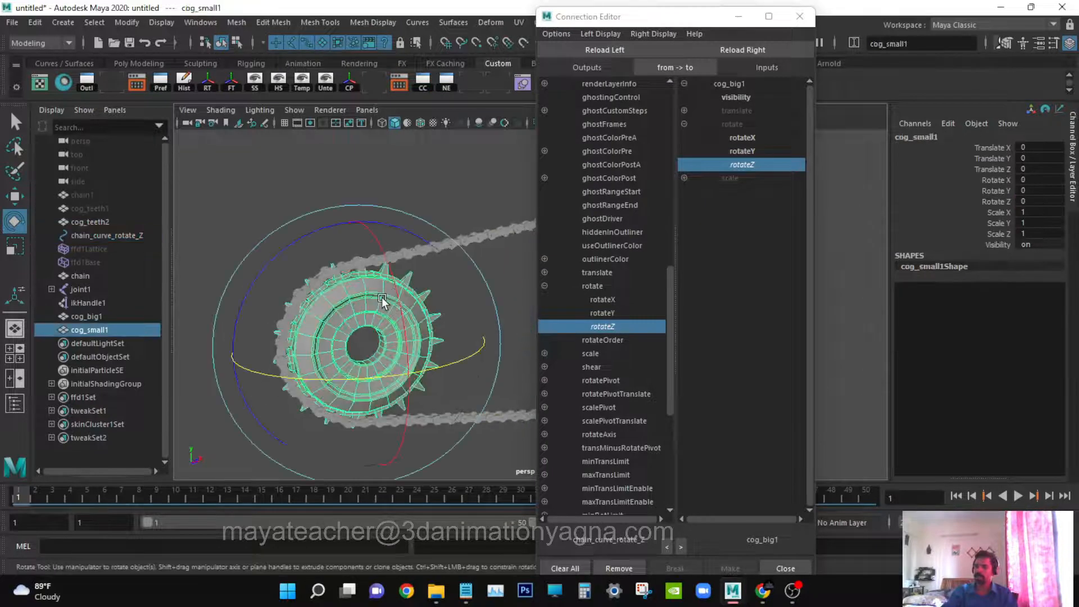
{"action": "key", "text": "q"}
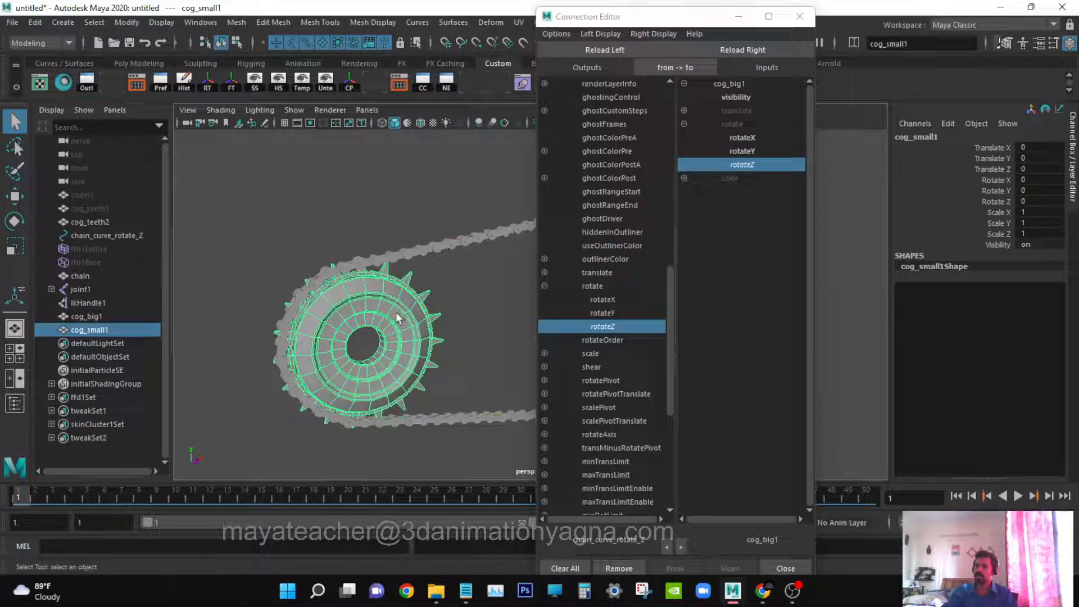
{"action": "left_click", "coordinate": [753, 51]}
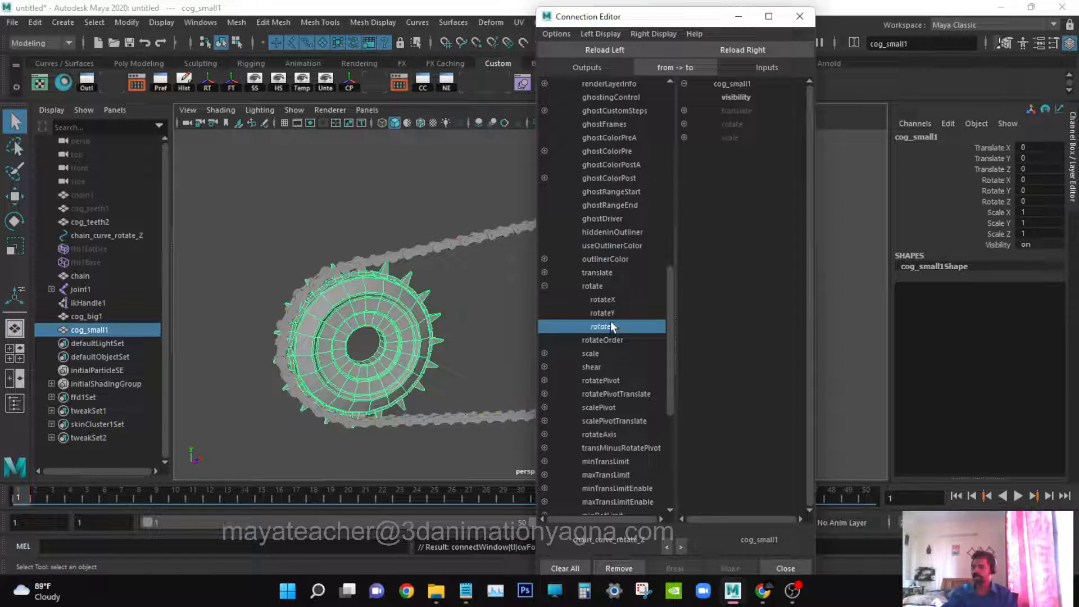
{"action": "left_click", "coordinate": [684, 124]}
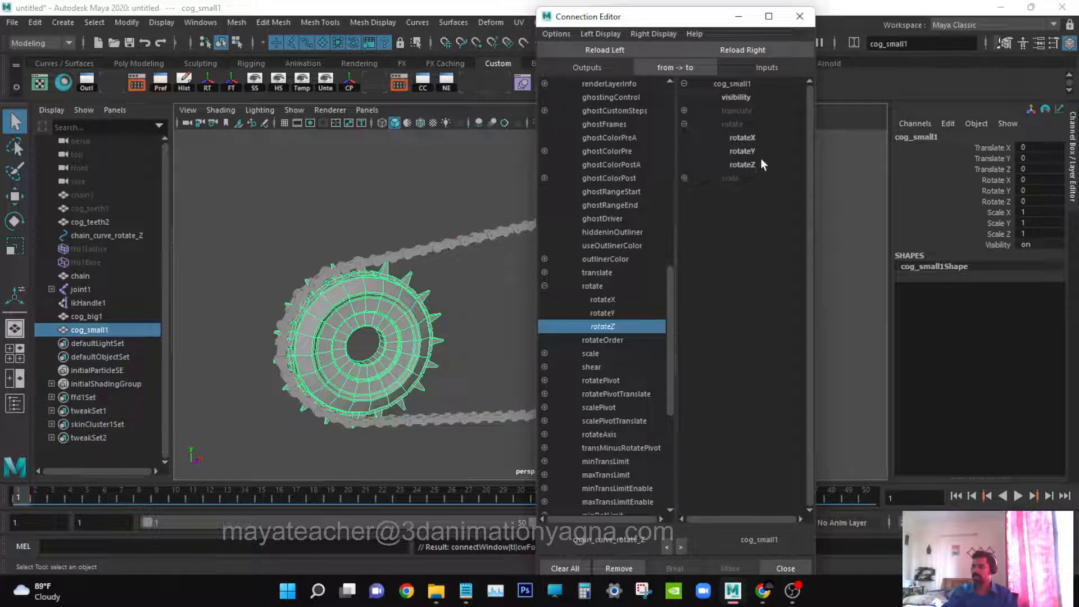
{"action": "left_click", "coordinate": [742, 164]}
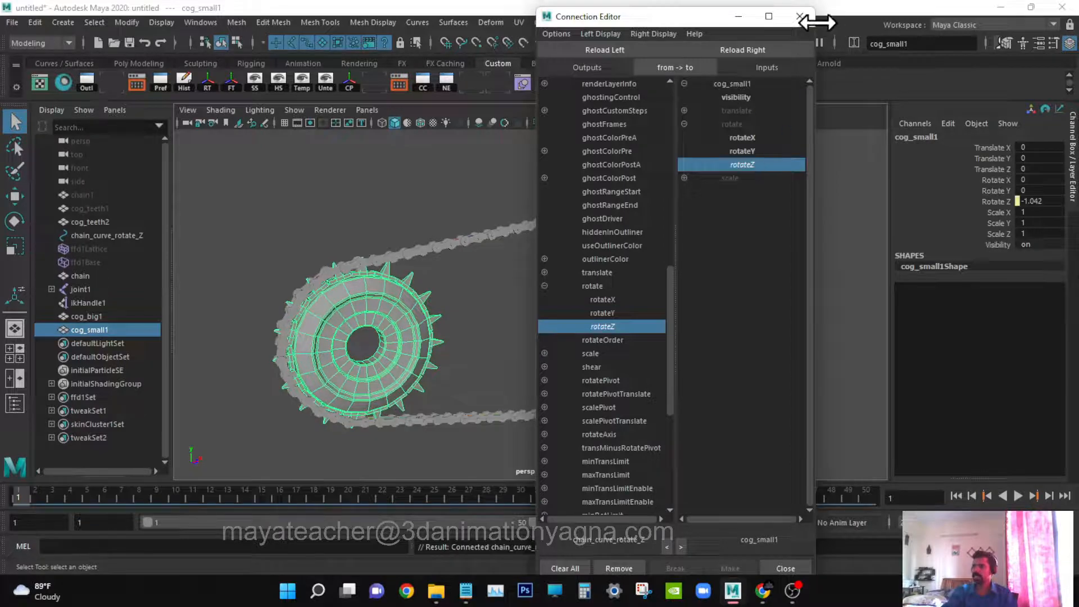
- Scrub through the animation to examine how the small cog's teeth move with the chain, and close the Connection Editor
{"action": "left_click_drag", "start_coordinate": [40, 491], "coordinate": [228, 493]}
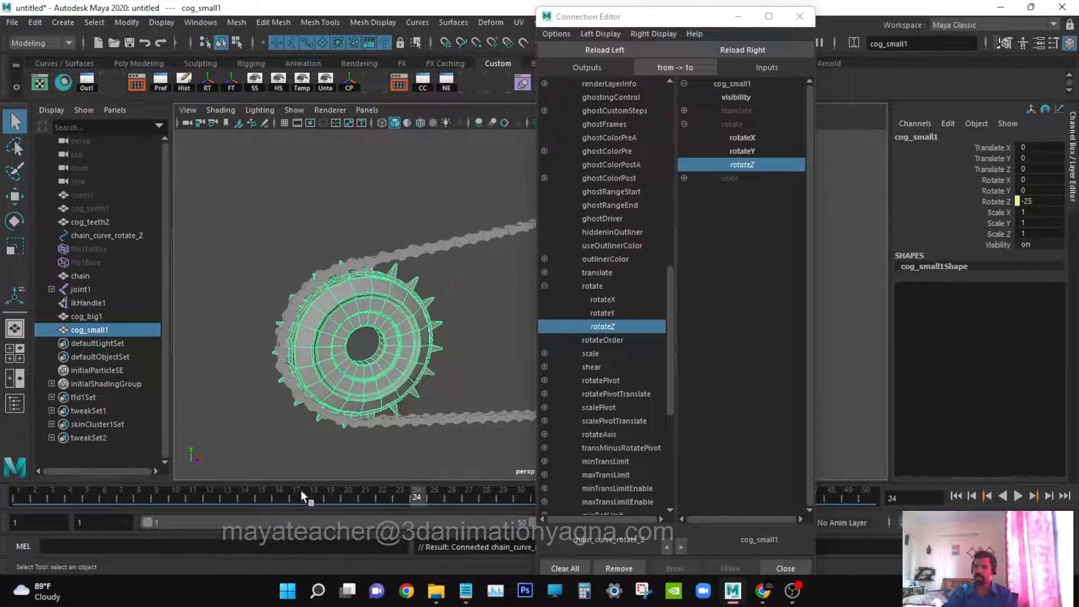
{"action": "key", "text": "Escape"}
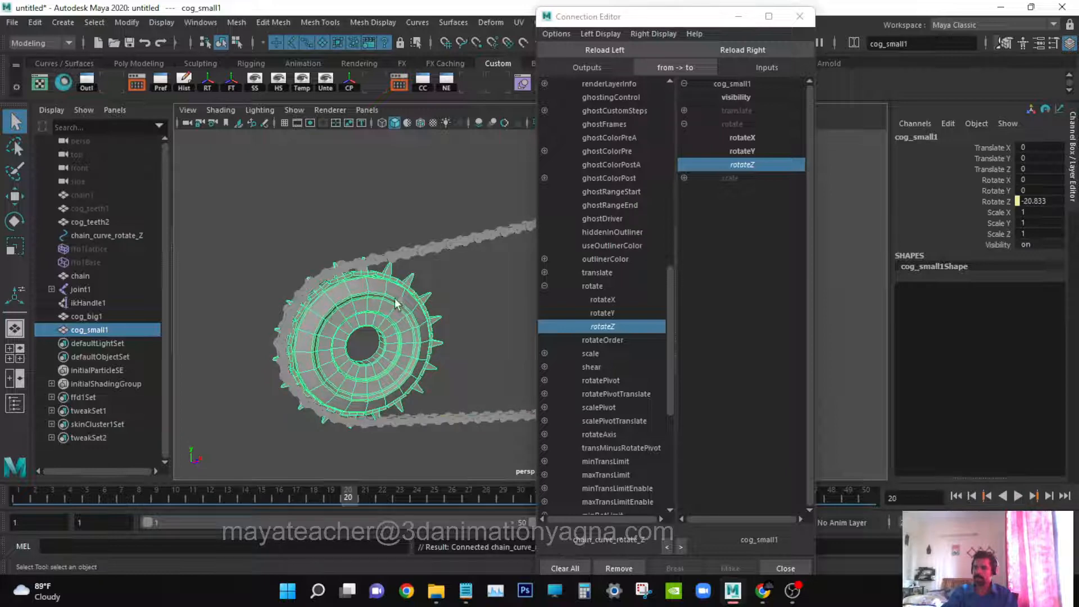
{"action": "left_click_drag", "start_coordinate": [73, 496], "coordinate": [383, 365]}
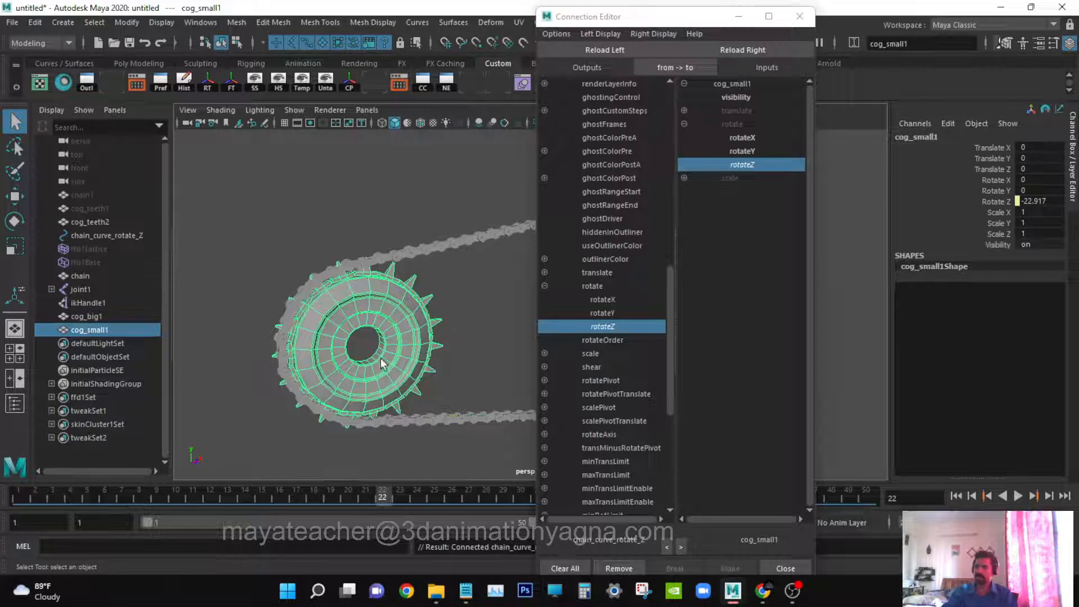
{"action": "left_click", "coordinate": [800, 20]}
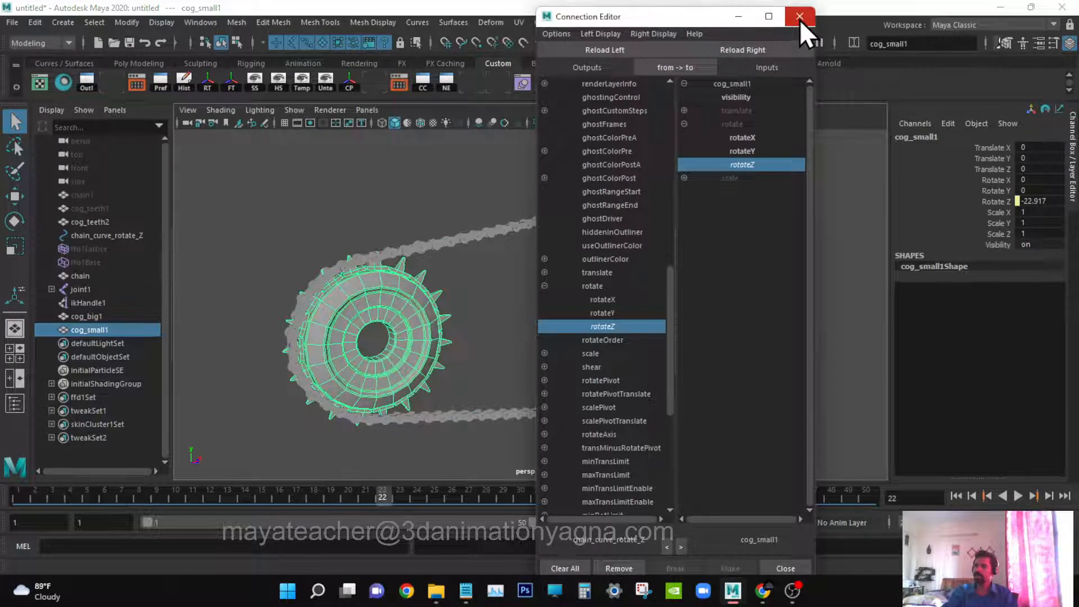
- Open the Node Editor with the small cog selected and place its window clear of the cogs
{"action": "middle_click_drag", "start_coordinate": [401, 332], "coordinate": [479, 306], "text": "alt"}
{"action": "right_click_drag", "start_coordinate": [478, 307], "coordinate": [532, 305], "text": "alt"}
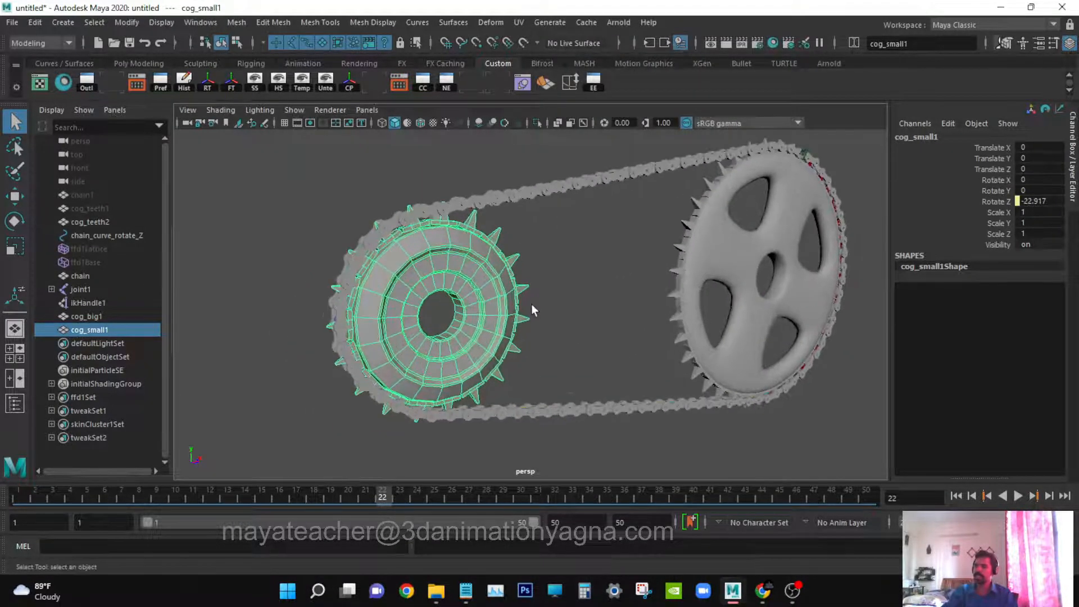
{"action": "middle_click_drag", "start_coordinate": [532, 305], "coordinate": [524, 315], "text": "alt"}
{"action": "left_click", "coordinate": [198, 25]}
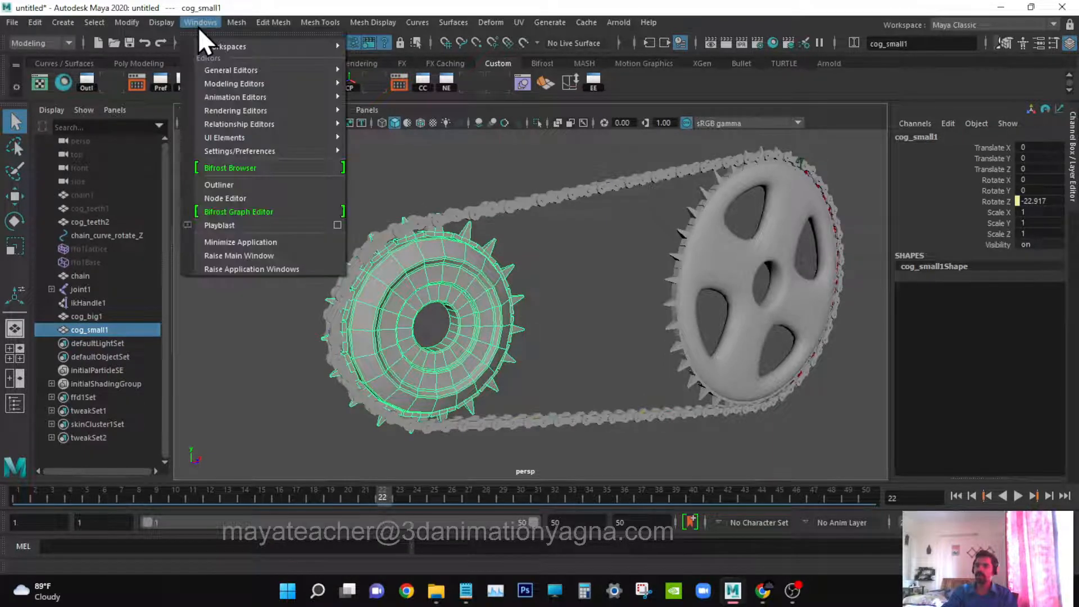
{"action": "left_click", "coordinate": [266, 192]}
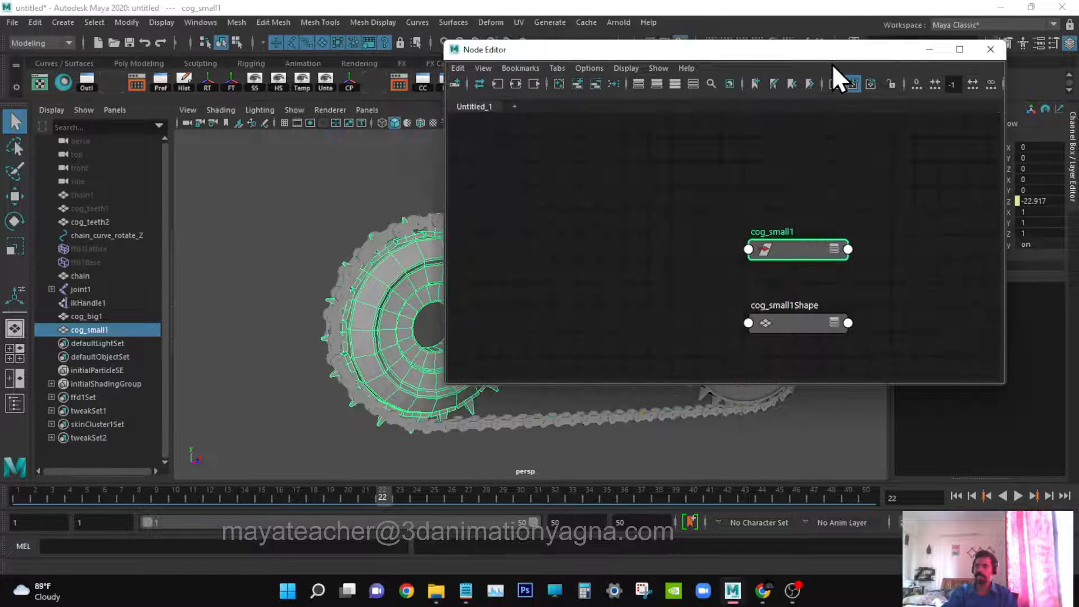
{"action": "left_click_drag", "start_coordinate": [831, 64], "coordinate": [871, 49]}
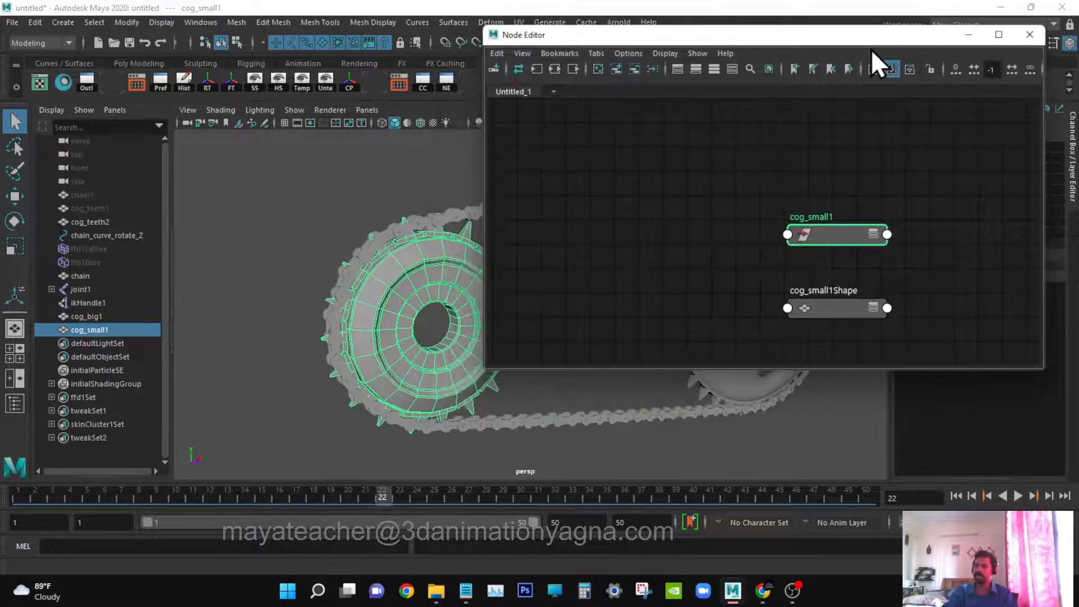
{"action": "left_click_drag", "start_coordinate": [412, 274], "coordinate": [348, 339], "text": "alt"}
{"action": "right_click_drag", "start_coordinate": [349, 340], "coordinate": [321, 330], "text": "alt"}
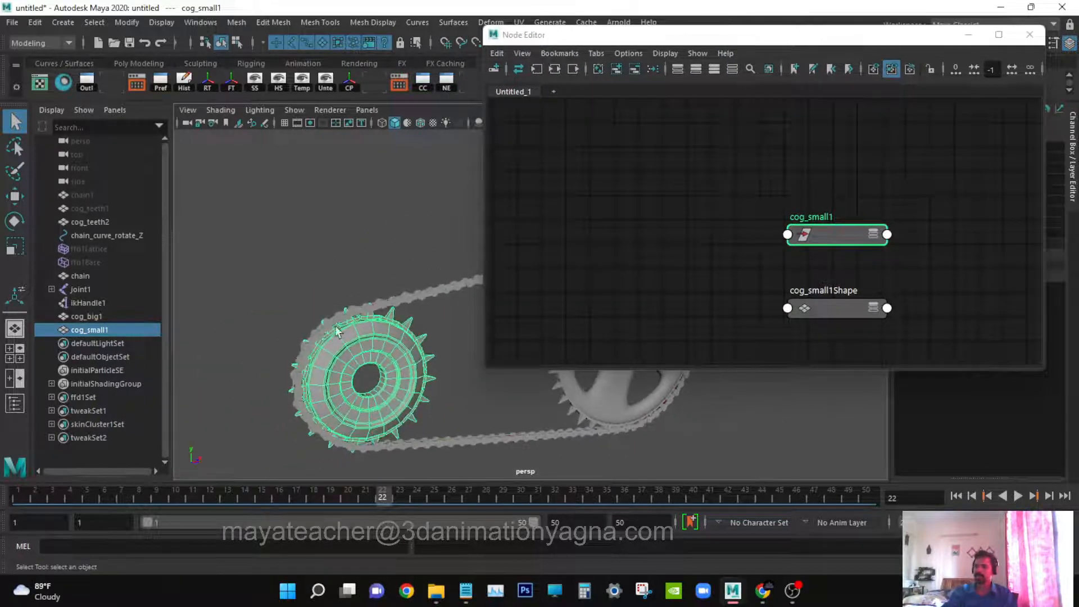
{"action": "middle_click_drag", "start_coordinate": [418, 328], "coordinate": [305, 337], "text": "alt"}
{"action": "right_click_drag", "start_coordinate": [304, 337], "coordinate": [284, 351], "text": "alt"}
{"action": "middle_click_drag", "start_coordinate": [398, 334], "coordinate": [365, 345], "text": "alt"}
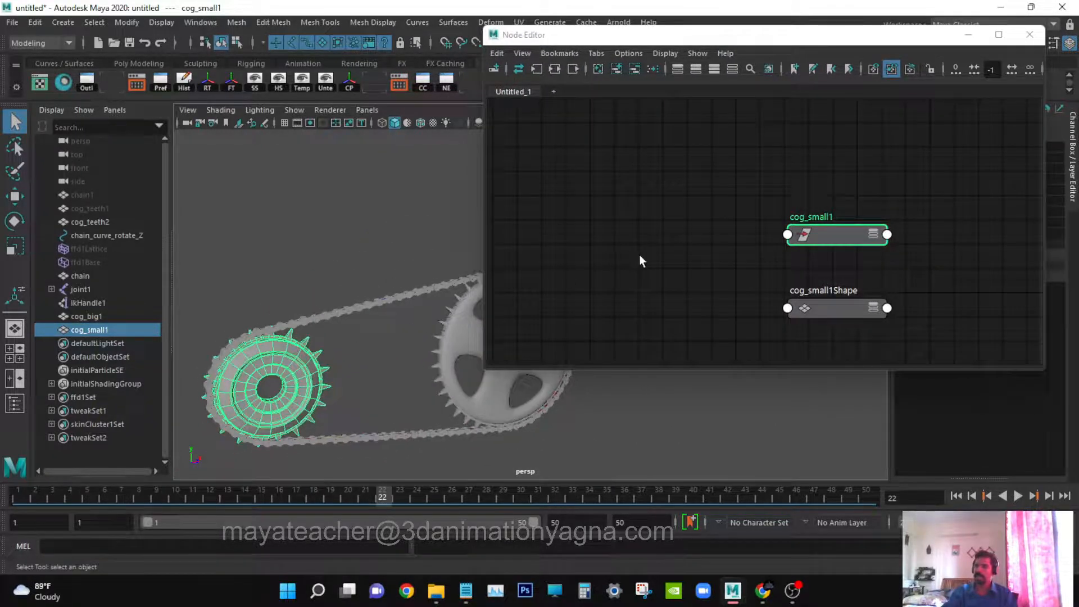
- Graph the input and output connections of cog_small1 and the chain curve in the Node Editor
{"action": "left_click", "coordinate": [119, 235], "text": "ctrl"}
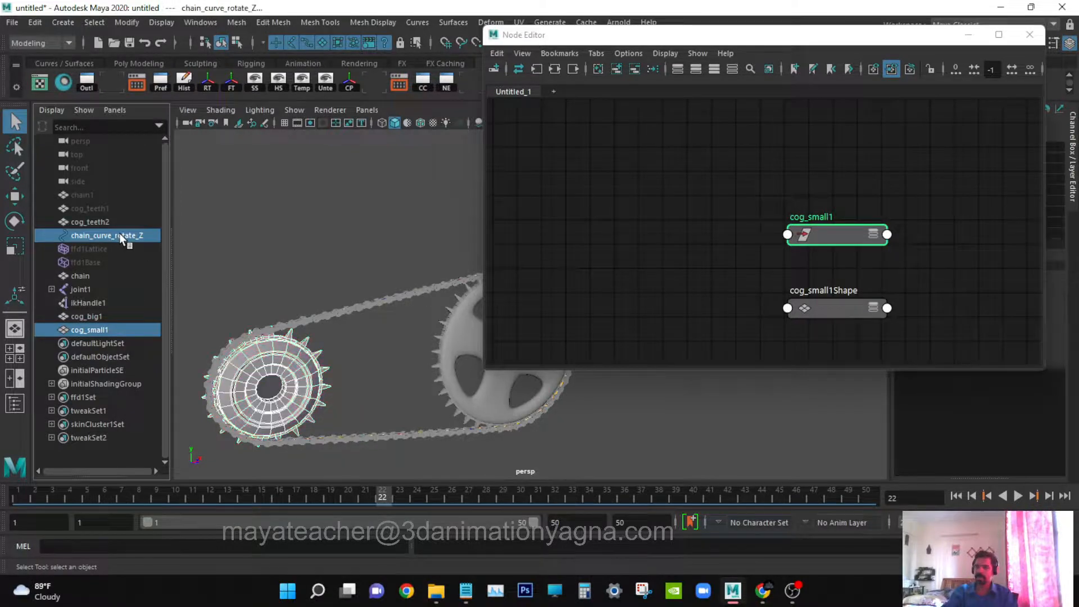
{"action": "left_click", "coordinate": [572, 39]}
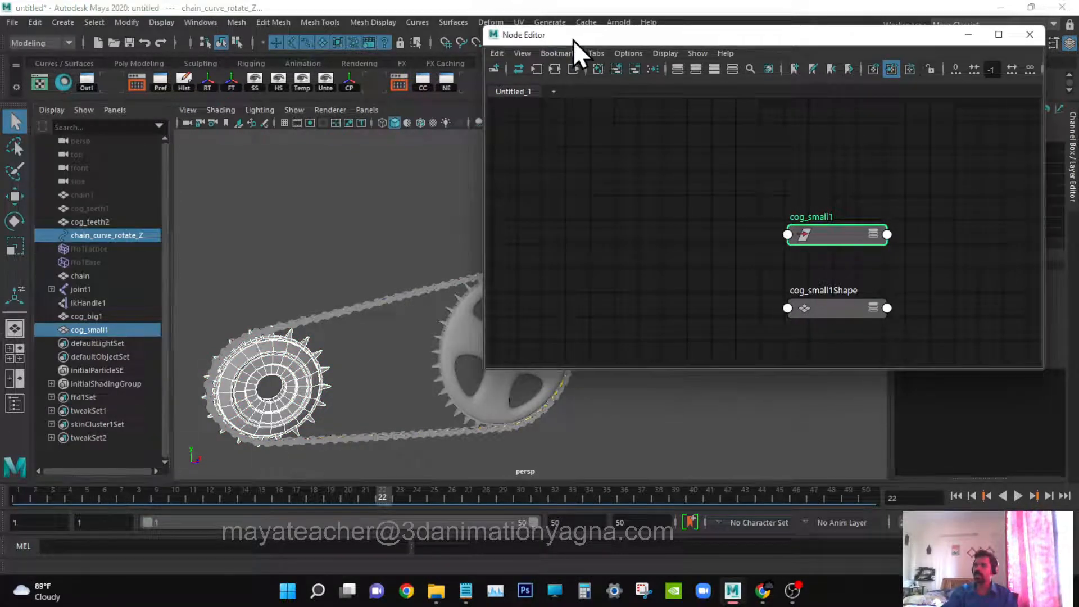
{"action": "left_click", "coordinate": [554, 67]}
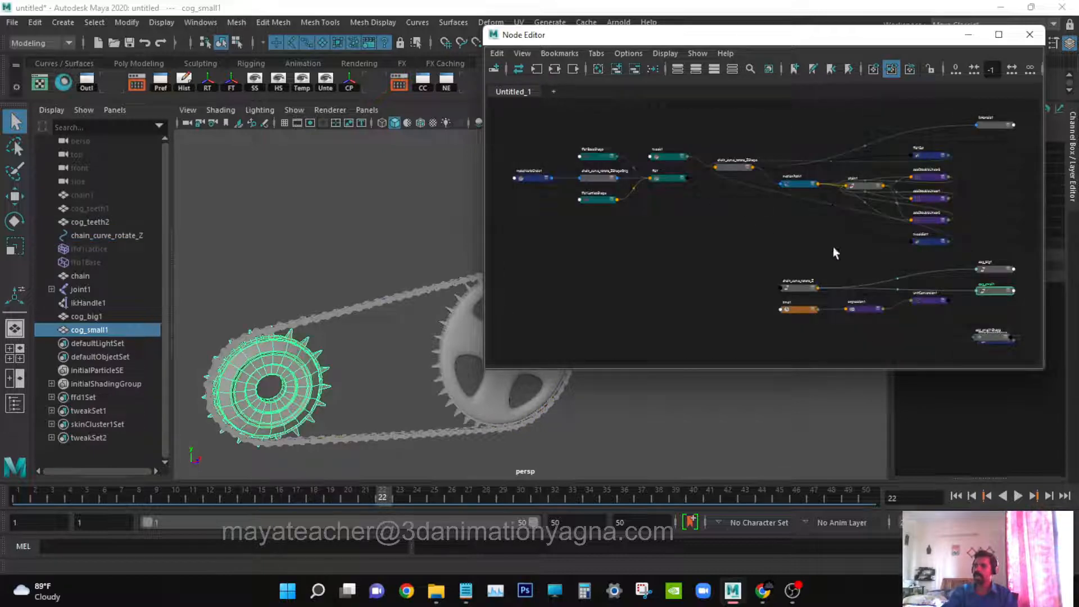
{"action": "middle_click_drag", "start_coordinate": [924, 260], "coordinate": [770, 230], "text": "alt"}
- Separate the cog_small1Shape node from the overlapping initialShadingGroup node by placing it just below cog_small1
{"action": "left_click_drag", "start_coordinate": [628, 204], "coordinate": [980, 335], "text": "ctrl+alt"}
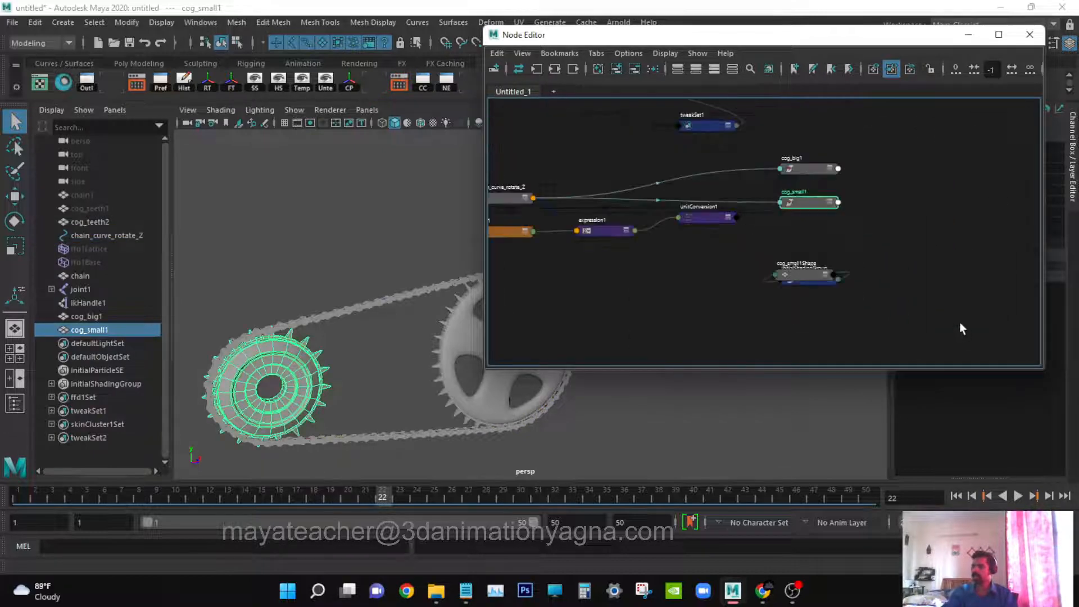
{"action": "scroll", "coordinate": [802, 257], "scroll_direction": "up", "scroll_amount": 4}
{"action": "middle_click_drag", "start_coordinate": [805, 260], "coordinate": [827, 270], "text": "alt"}
{"action": "left_click_drag", "start_coordinate": [833, 285], "coordinate": [805, 218]}
{"action": "scroll", "coordinate": [726, 264], "scroll_direction": "down", "scroll_amount": 2}
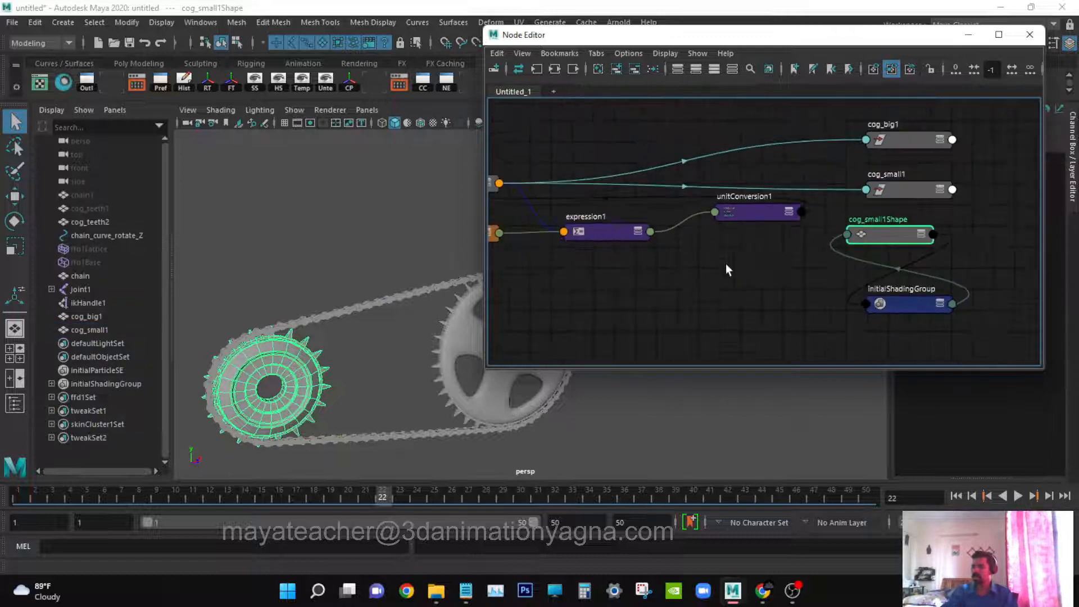
- Examine how chain_curve_rotate_Z, time1, expression1 and unitConversion1 are connected and how the curve drives both cogs
{"action": "middle_click_drag", "start_coordinate": [726, 264], "coordinate": [875, 261]}
{"action": "middle_click_drag", "start_coordinate": [810, 277], "coordinate": [619, 267]}
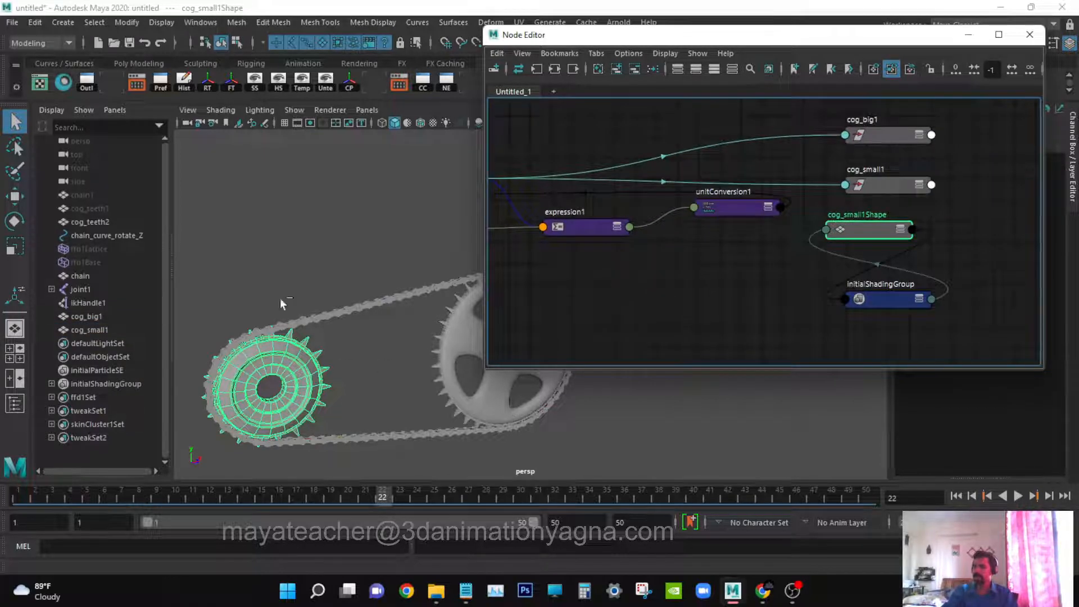
{"action": "scroll", "coordinate": [802, 254], "scroll_direction": "down", "scroll_amount": 3}
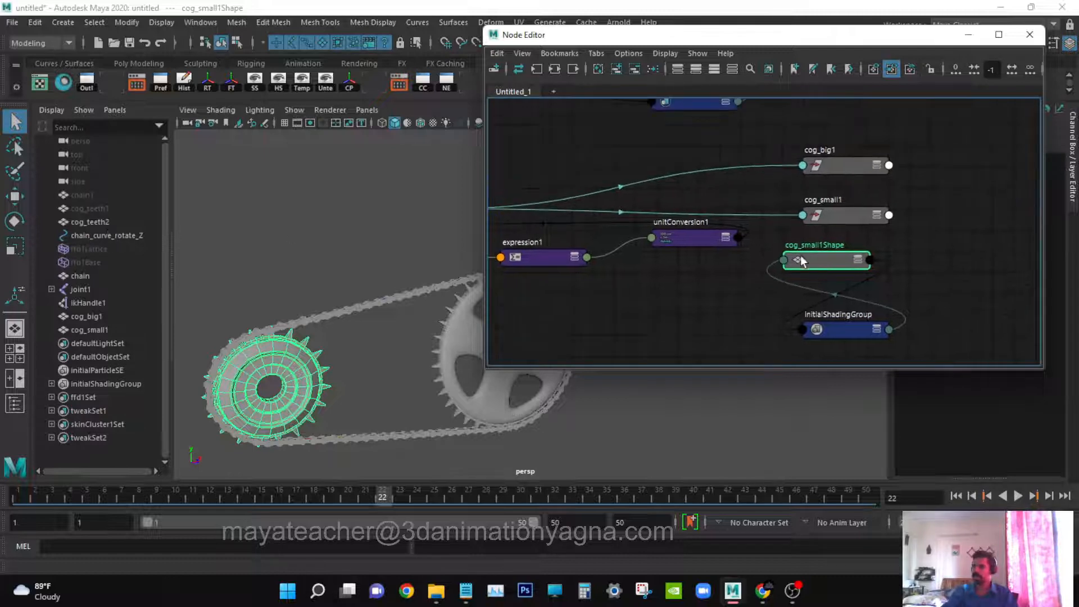
{"action": "middle_click_drag", "start_coordinate": [771, 273], "coordinate": [789, 282]}
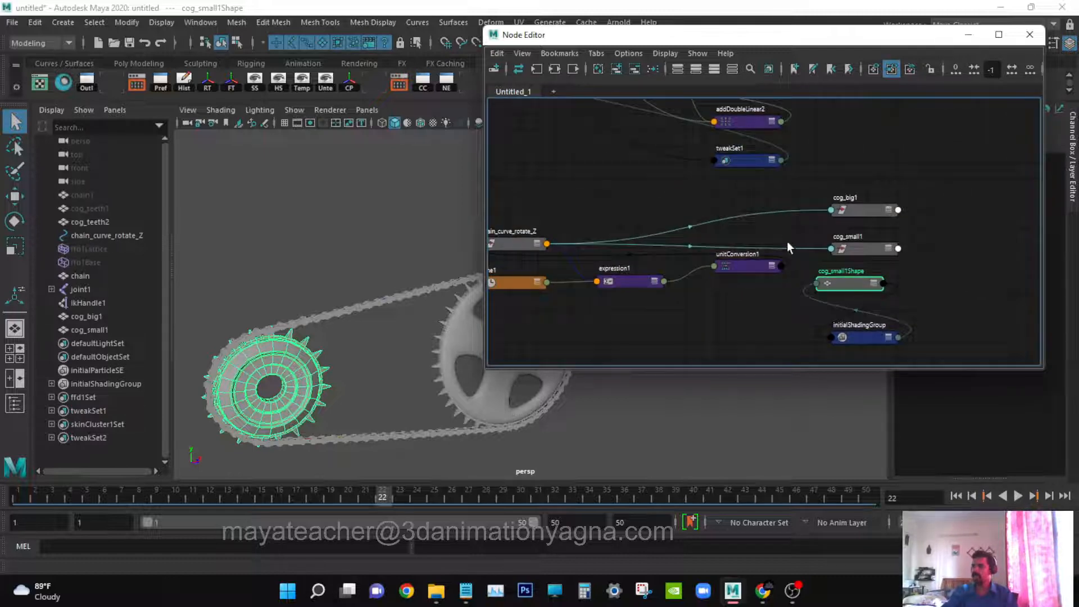
{"action": "scroll", "coordinate": [783, 193], "scroll_direction": "up", "scroll_amount": 2}
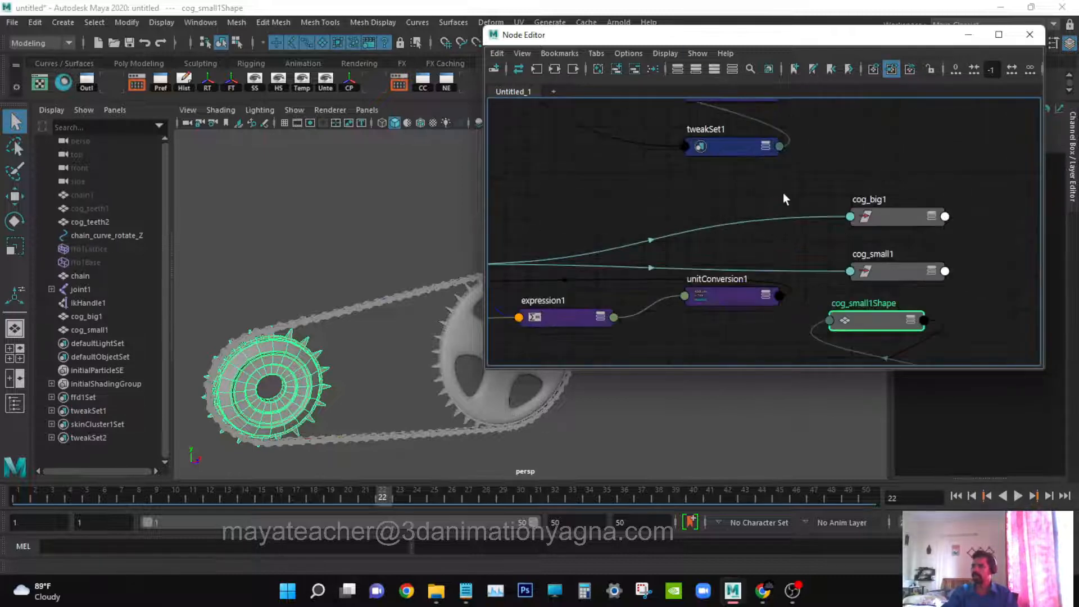
{"action": "scroll", "coordinate": [783, 194], "scroll_direction": "down", "scroll_amount": 2}
{"action": "mouse_move", "coordinate": [783, 222]}
{"action": "middle_mouse_down", "text": "alt"}
{"action": "mouse_move", "coordinate": [776, 178]}
{"action": "mouse_move", "coordinate": [790, 211]}
{"action": "middle_mouse_up", "text": "alt"}
{"action": "scroll", "coordinate": [773, 201], "scroll_direction": "up", "scroll_amount": 1}
{"action": "middle_click_drag", "start_coordinate": [730, 236], "coordinate": [895, 220], "text": "alt"}
{"action": "middle_click_drag", "start_coordinate": [766, 231], "coordinate": [803, 241], "text": "alt"}
{"action": "mouse_move", "coordinate": [716, 252]}
{"action": "right_mouse_down", "text": "alt"}
{"action": "mouse_move", "coordinate": [801, 251]}
{"action": "mouse_move", "coordinate": [718, 250]}
{"action": "mouse_move", "coordinate": [737, 248]}
{"action": "right_mouse_up", "text": "alt"}
{"action": "middle_click_drag", "start_coordinate": [729, 254], "coordinate": [705, 265], "text": "alt"}
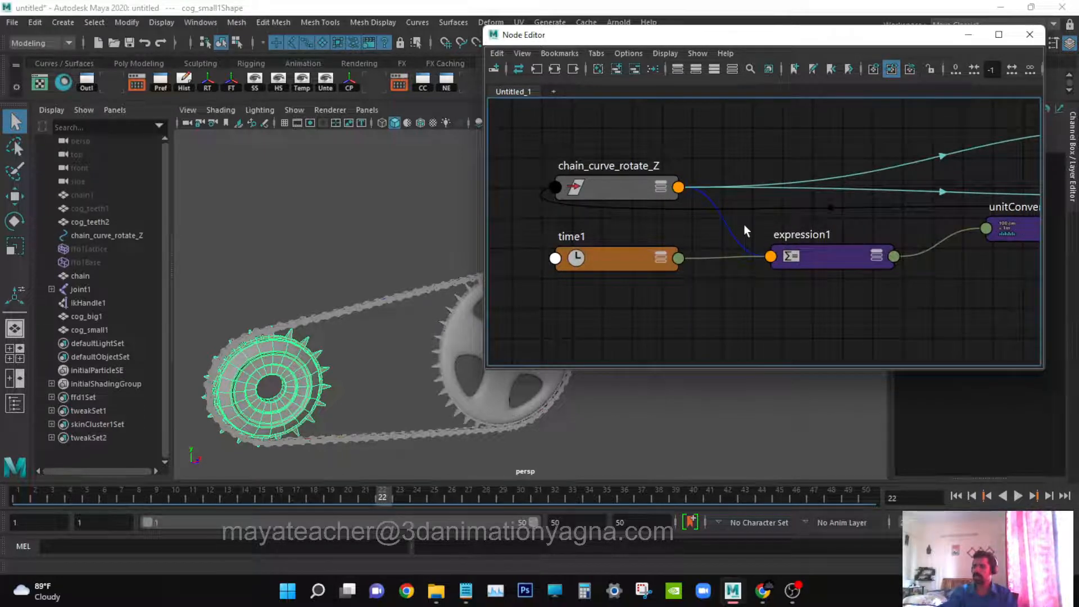
{"action": "middle_click_drag", "start_coordinate": [750, 221], "coordinate": [703, 230], "text": "alt"}
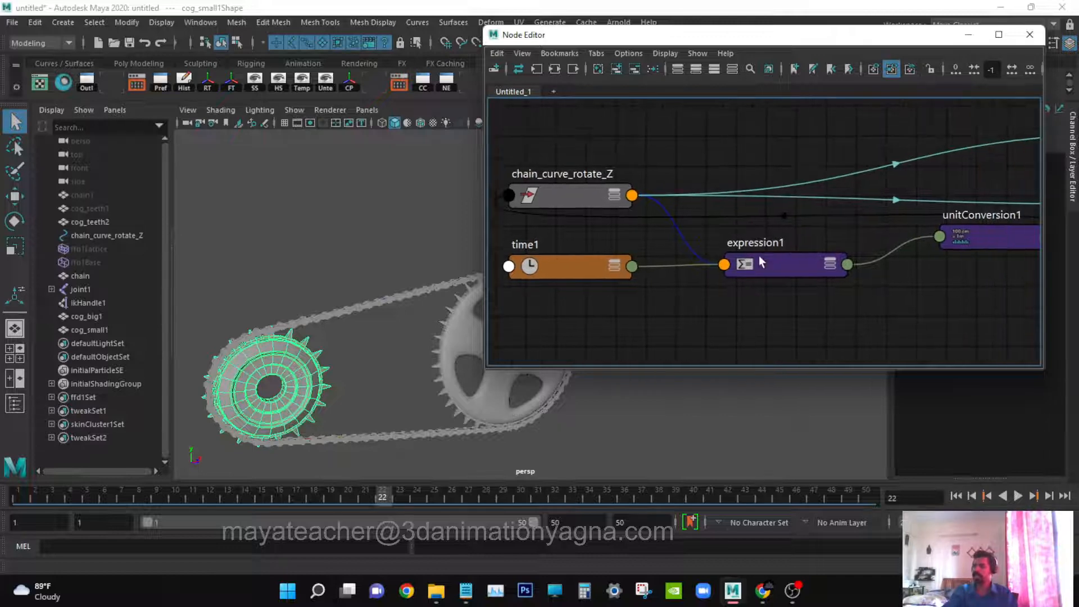
{"action": "right_click_drag", "start_coordinate": [787, 251], "coordinate": [741, 253], "text": "alt"}
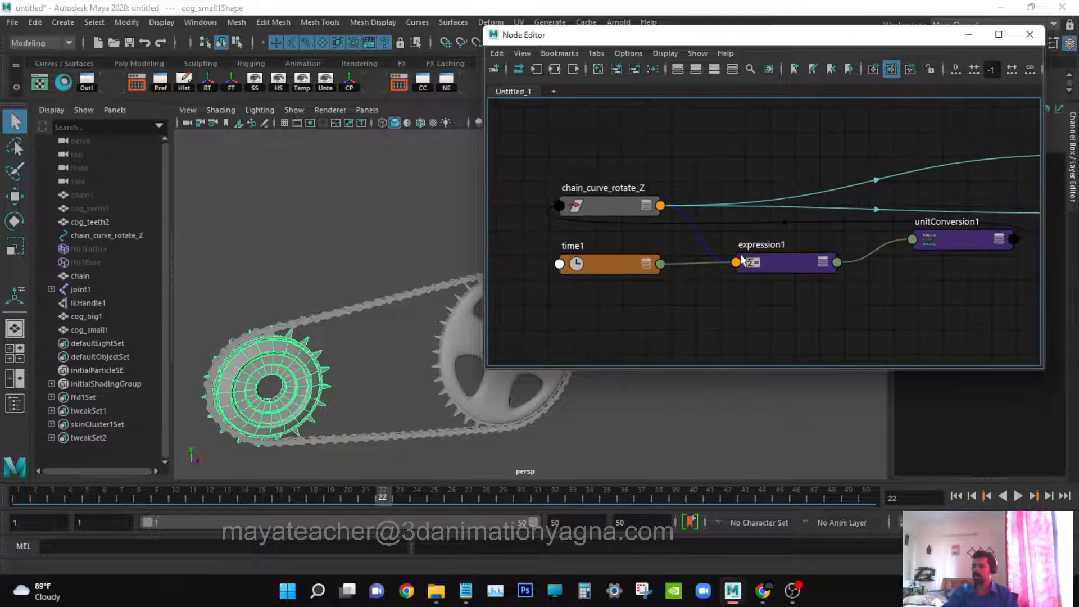
{"action": "middle_click_drag", "start_coordinate": [810, 266], "coordinate": [829, 231], "text": "alt"}
{"action": "right_click_drag", "start_coordinate": [849, 260], "coordinate": [784, 268], "text": "alt"}
{"action": "middle_click_drag", "start_coordinate": [845, 267], "coordinate": [733, 267], "text": "alt"}
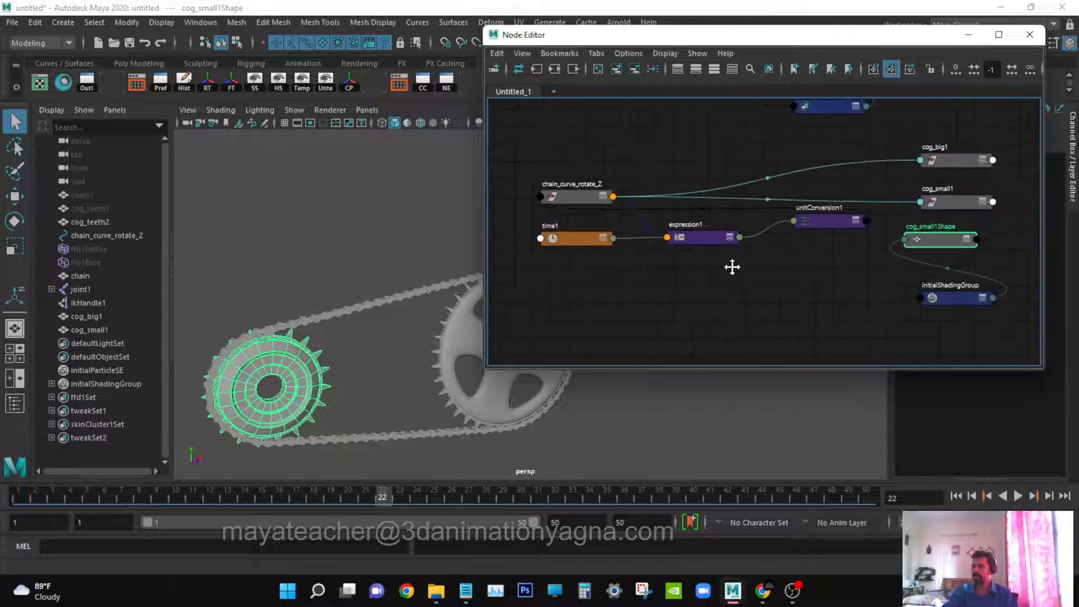
- Line up the cog_small1Shape node between the cog_small1 and initialShadingGroup nodes
{"action": "middle_click_drag", "start_coordinate": [904, 285], "coordinate": [805, 284], "text": "alt"}
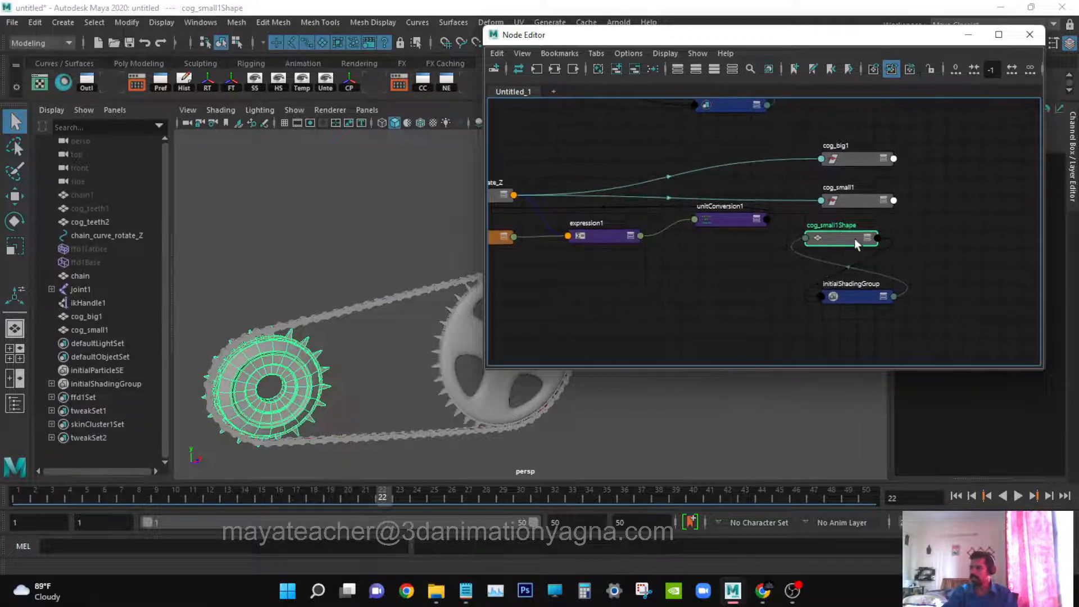
{"action": "left_click_drag", "start_coordinate": [842, 237], "coordinate": [867, 235]}
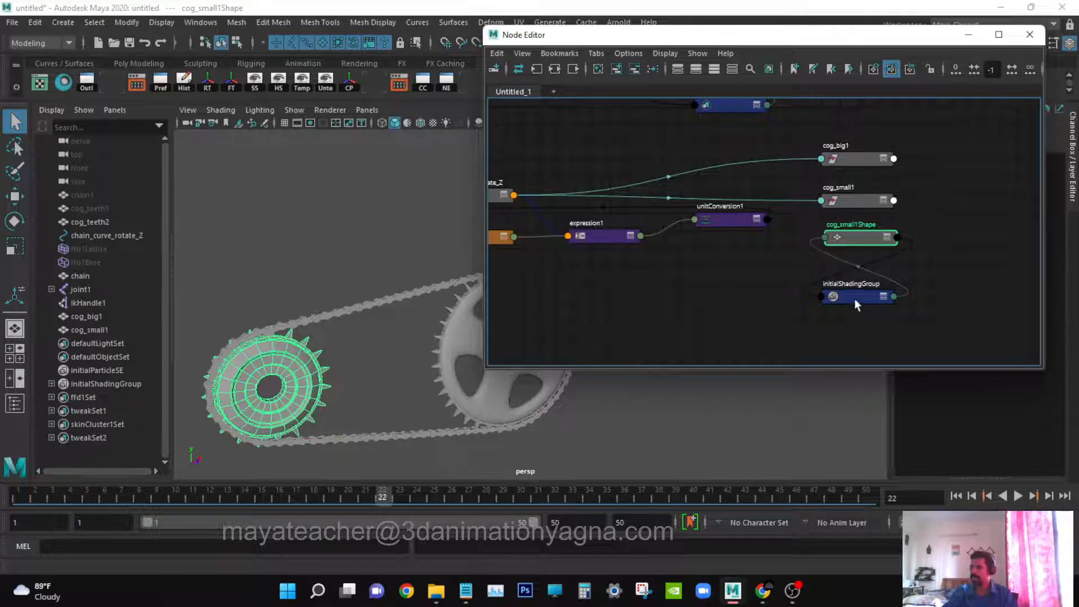
{"action": "middle_click_drag", "start_coordinate": [754, 241], "coordinate": [899, 247], "text": "alt"}
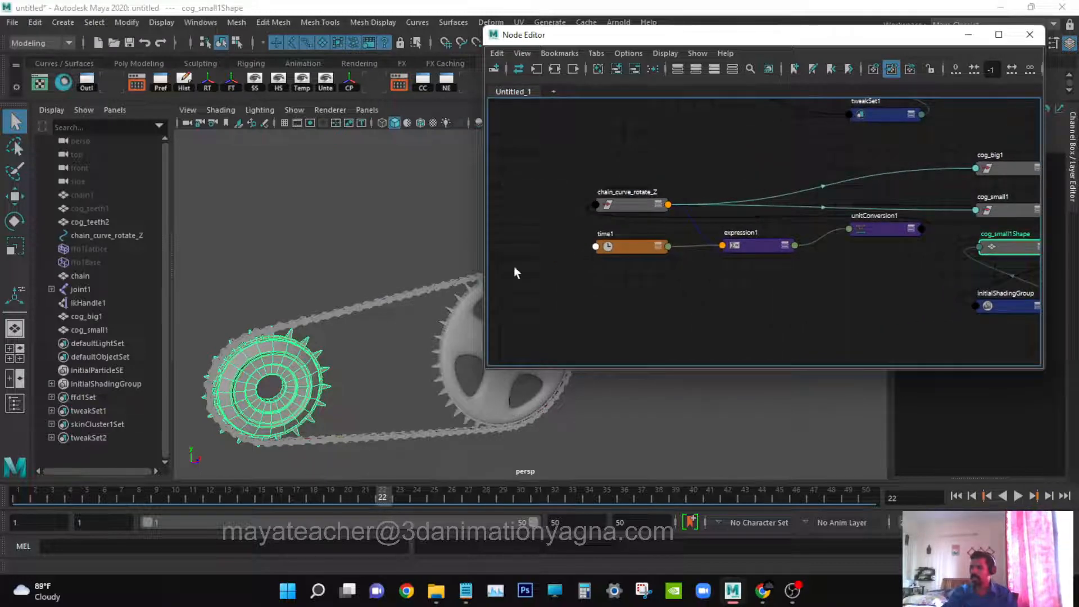
- Place the chain_curve_rotate_Z and cog_small1 nodes side by side in the empty graph area below the other nodes
{"action": "left_click", "coordinate": [126, 234]}
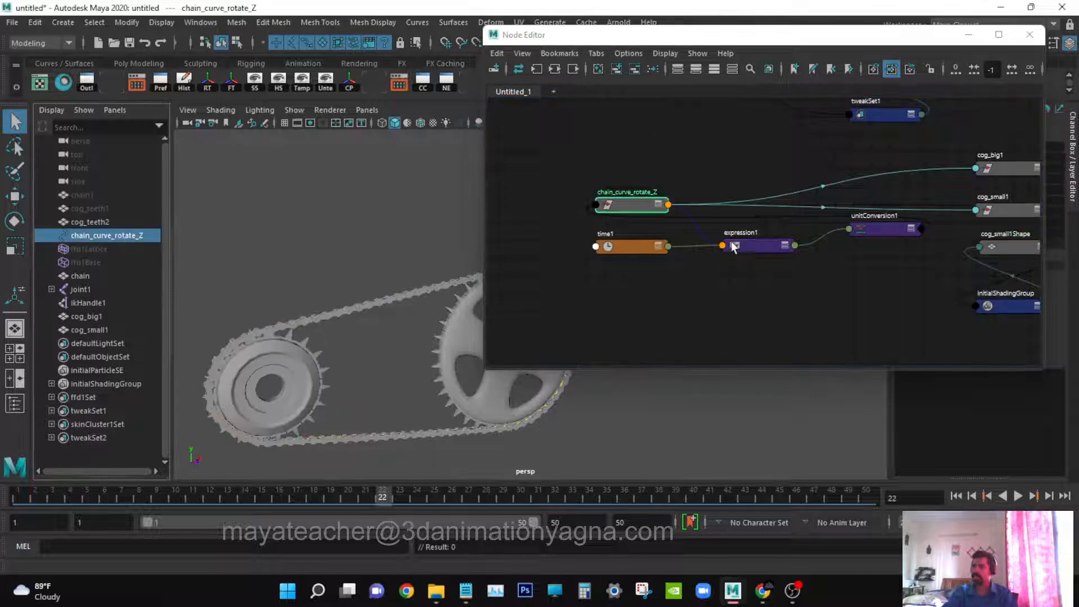
{"action": "left_click_drag", "start_coordinate": [629, 207], "coordinate": [685, 312]}
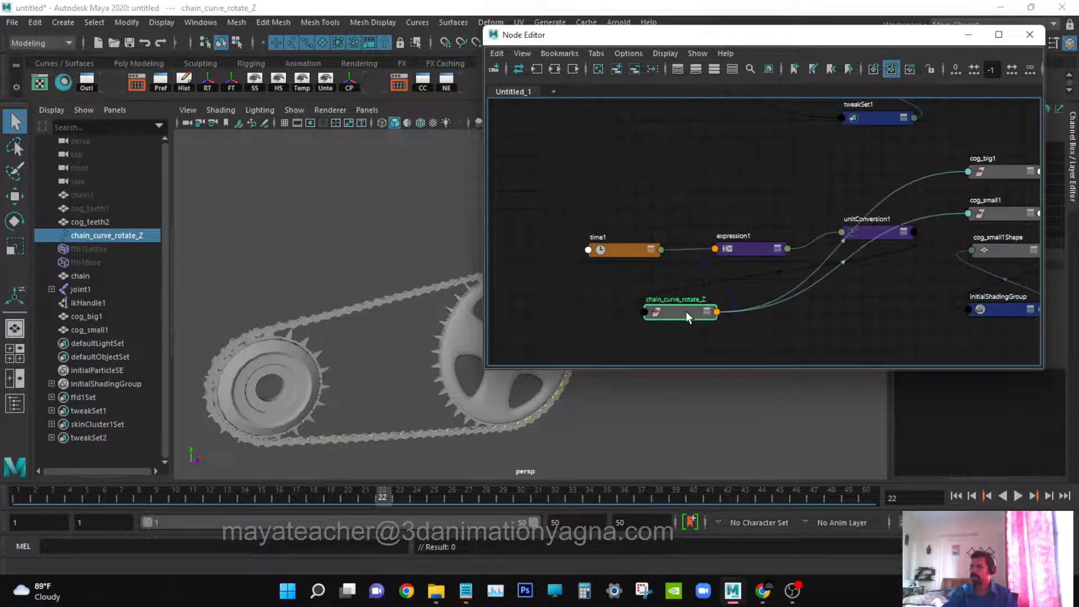
{"action": "left_click_drag", "start_coordinate": [1005, 217], "coordinate": [837, 326]}
{"action": "scroll", "coordinate": [849, 314], "scroll_direction": "up", "scroll_amount": 5}
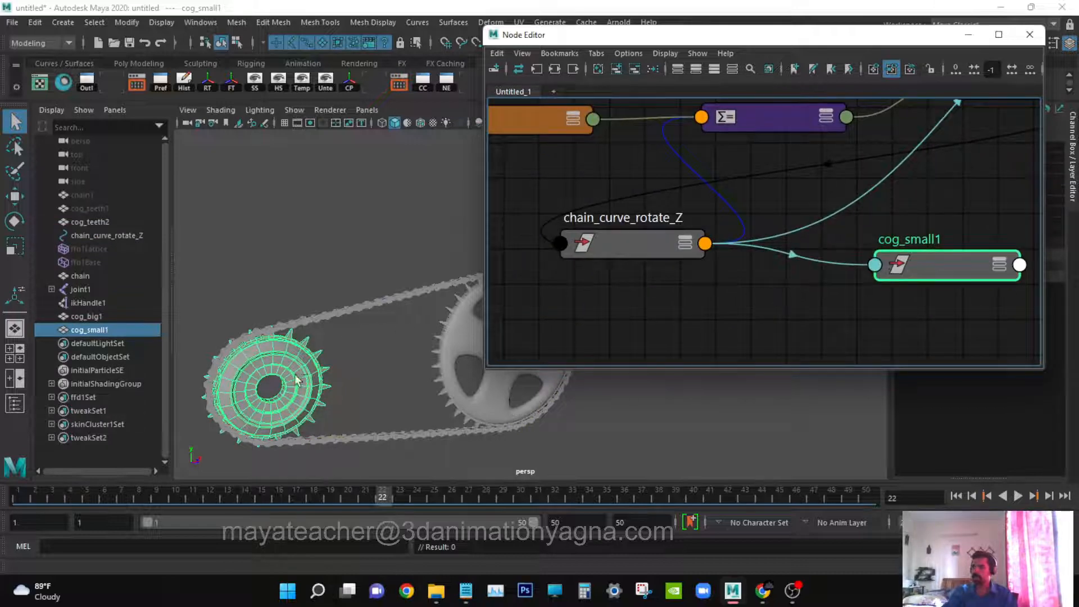
- Inspect cog_small1's transform attributes in the Attribute Editor, close it, and keep the Node Editor clear of the small cog
{"action": "double_click", "coordinate": [924, 267]}
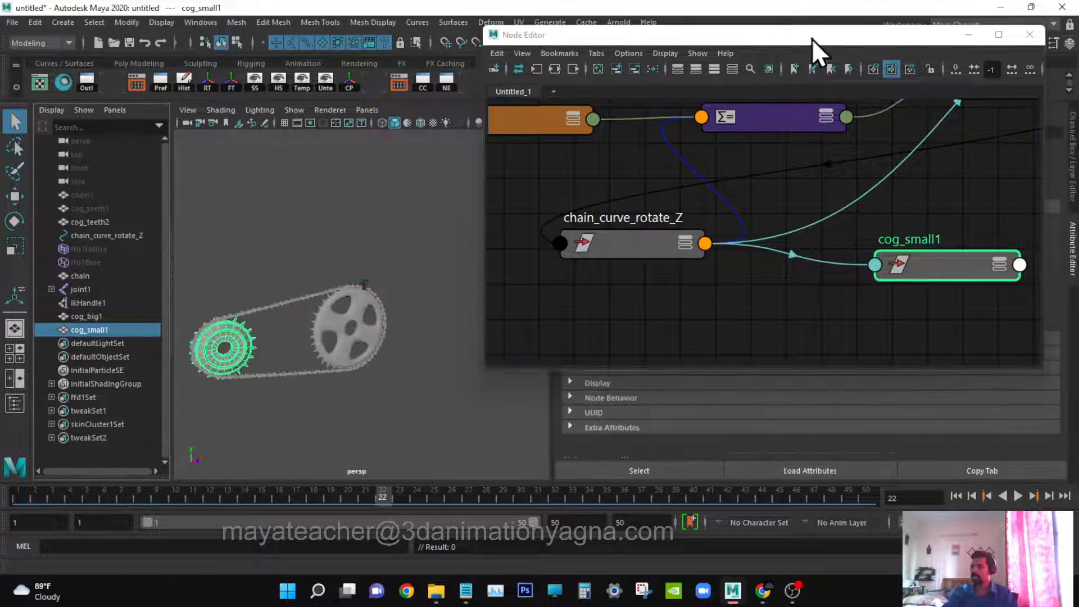
{"action": "left_click_drag", "start_coordinate": [807, 35], "coordinate": [455, 233]}
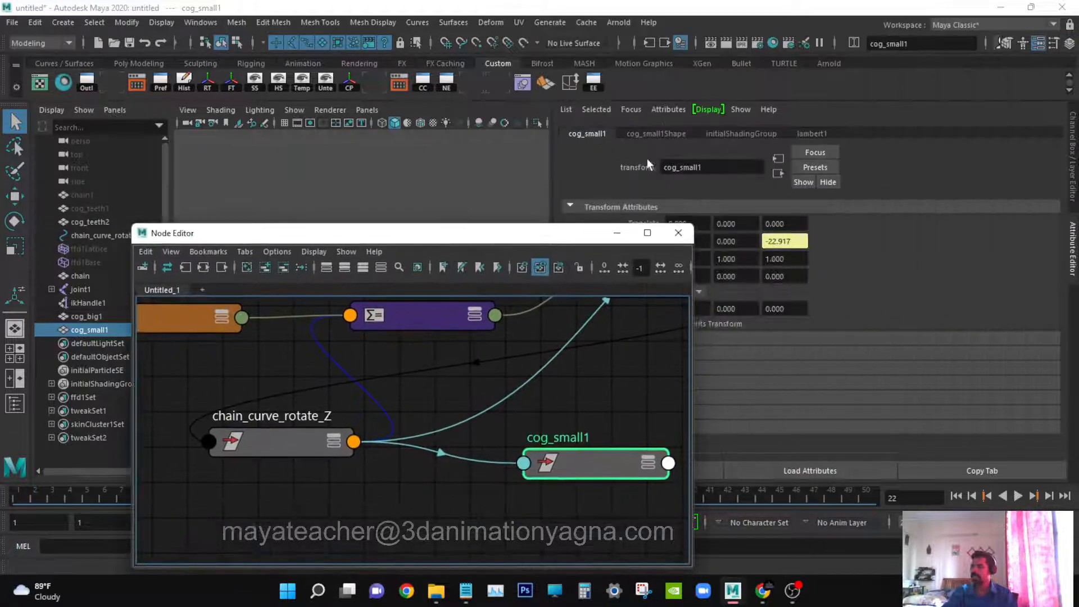
{"action": "left_click_drag", "start_coordinate": [521, 239], "coordinate": [406, 284]}
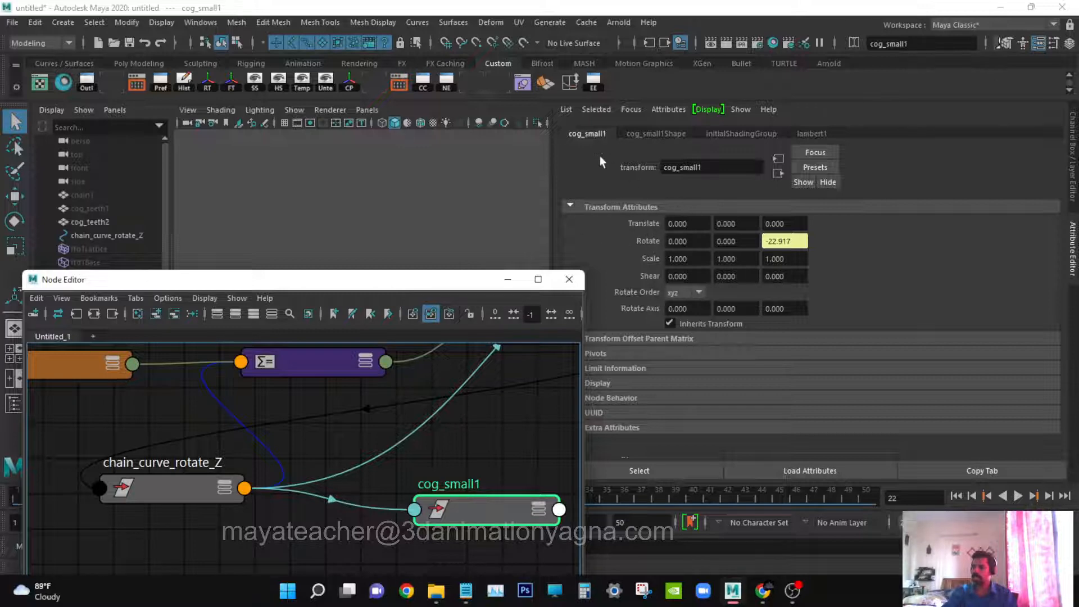
{"action": "left_click_drag", "start_coordinate": [341, 279], "coordinate": [750, 115]}
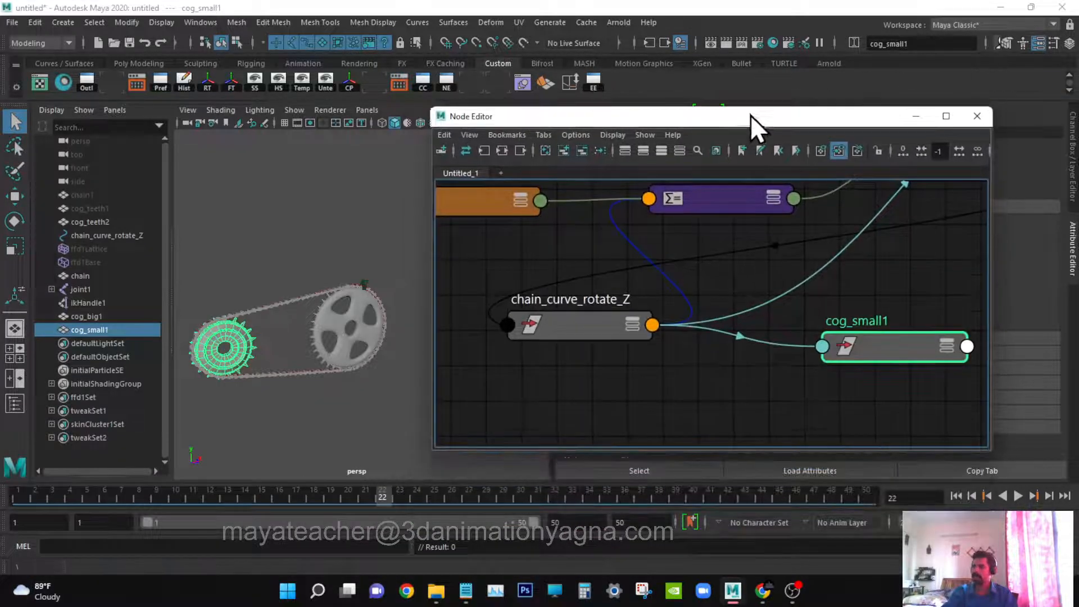
{"action": "left_click", "coordinate": [1043, 50]}
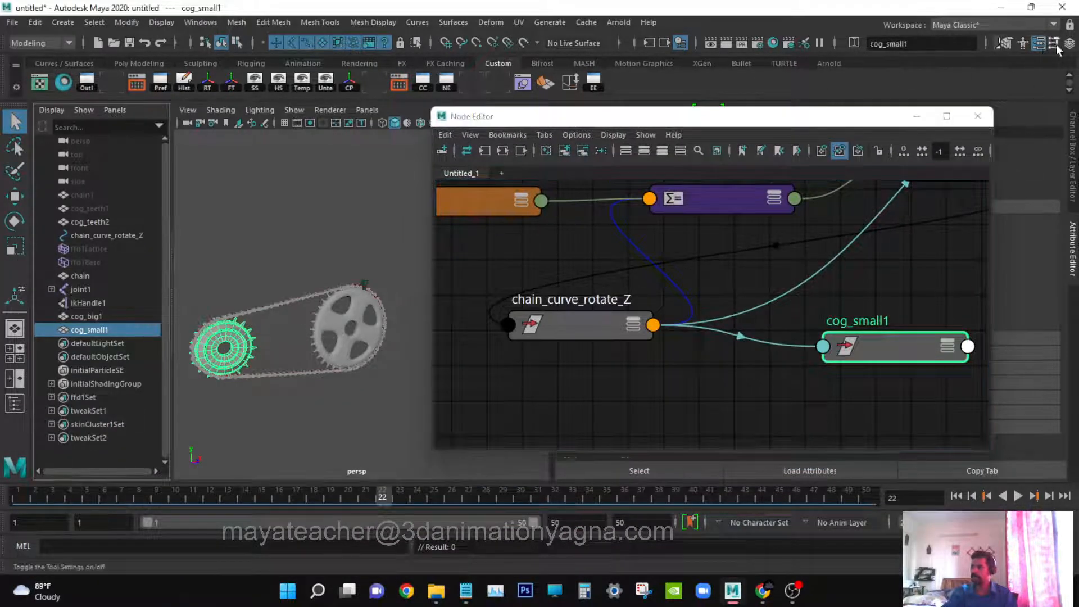
{"action": "left_click", "coordinate": [1040, 45]}
{"action": "middle_click_drag", "start_coordinate": [831, 302], "coordinate": [814, 312], "text": "alt"}
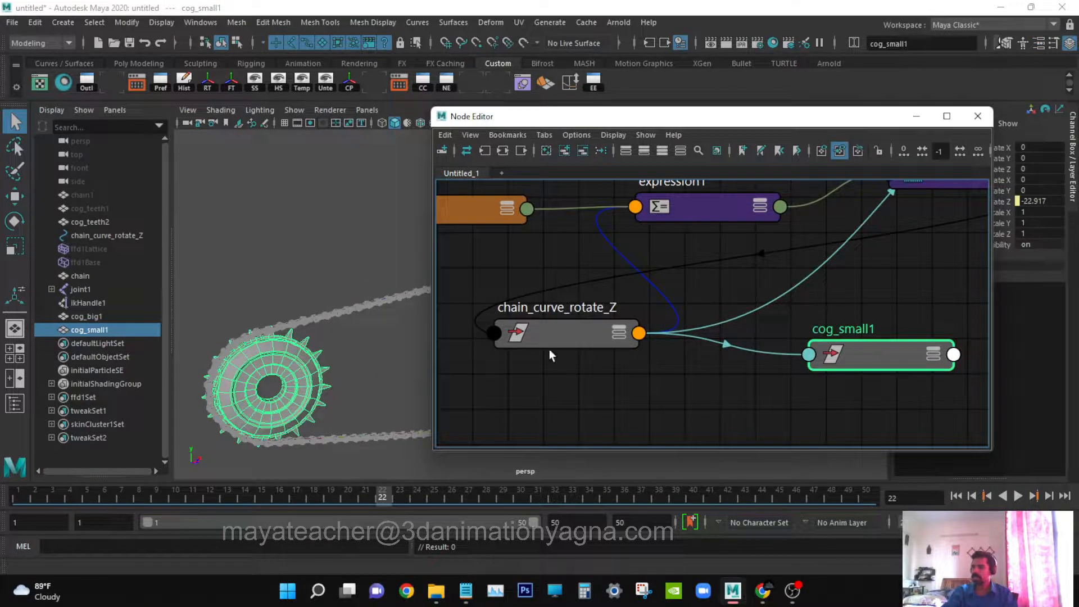
- Select the chain_curve_rotate_Z node, check its rotation values in the Channel Box and Attribute Editor, and return to the Channel Box
{"action": "left_click", "coordinate": [552, 332]}
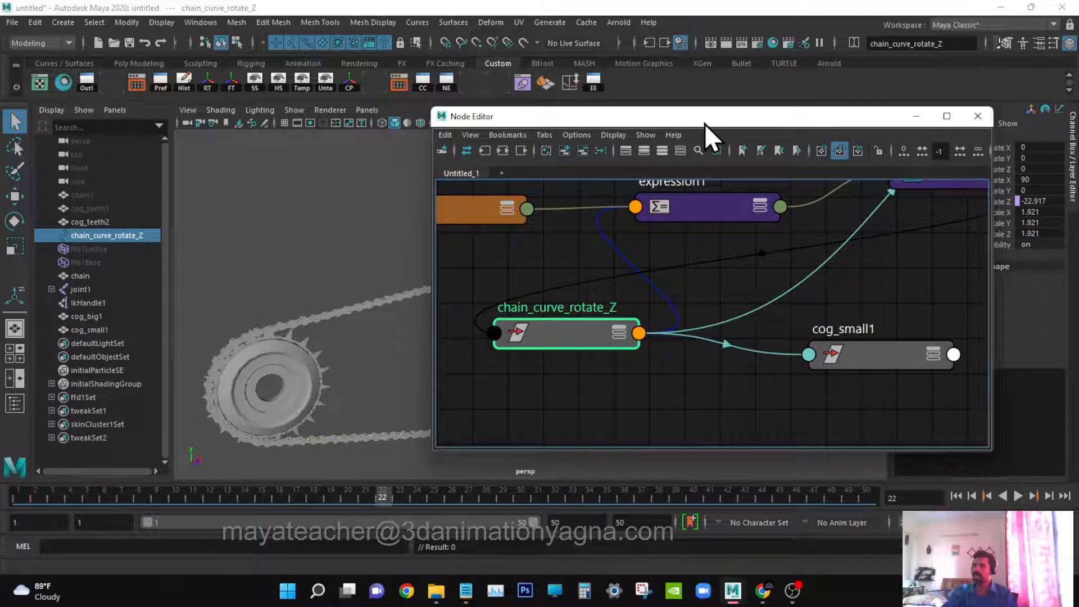
{"action": "left_click_drag", "start_coordinate": [704, 123], "coordinate": [672, 332]}
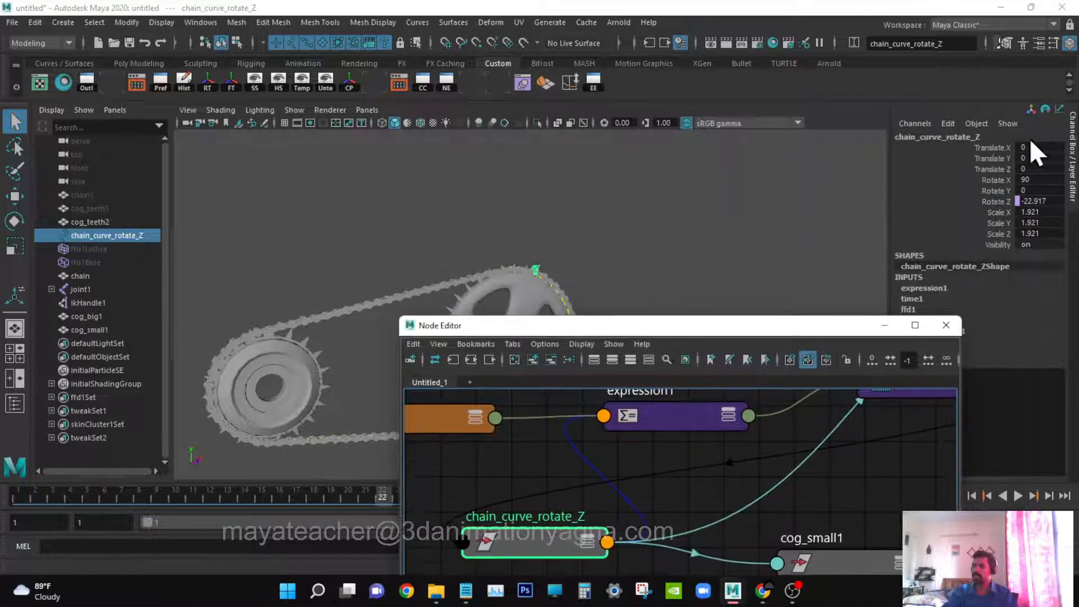
{"action": "key", "text": "ctrl+a"}
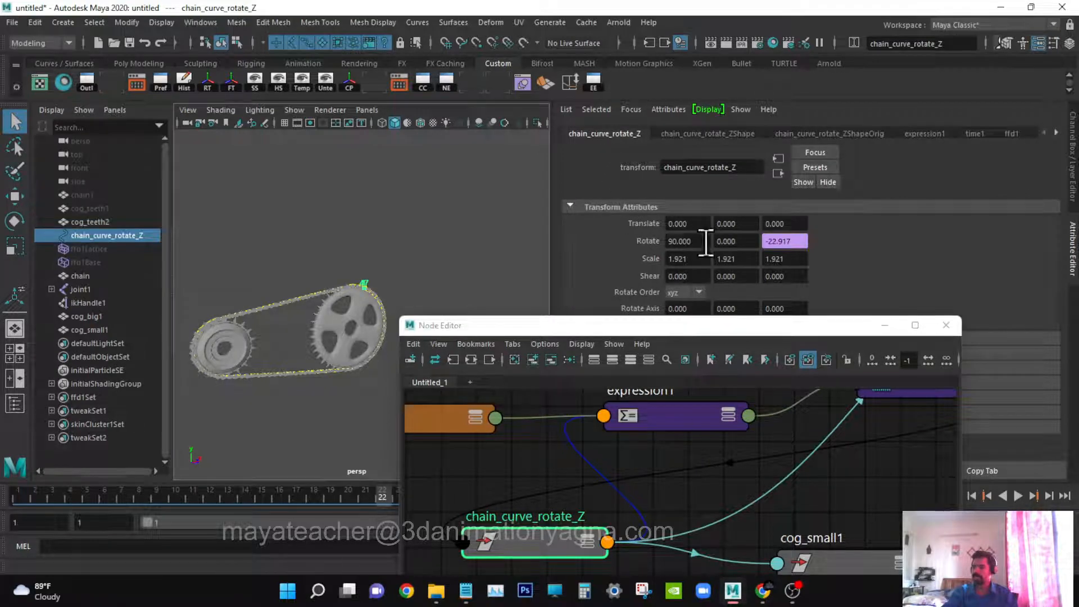
{"action": "left_click_drag", "start_coordinate": [646, 317], "coordinate": [668, 153]}
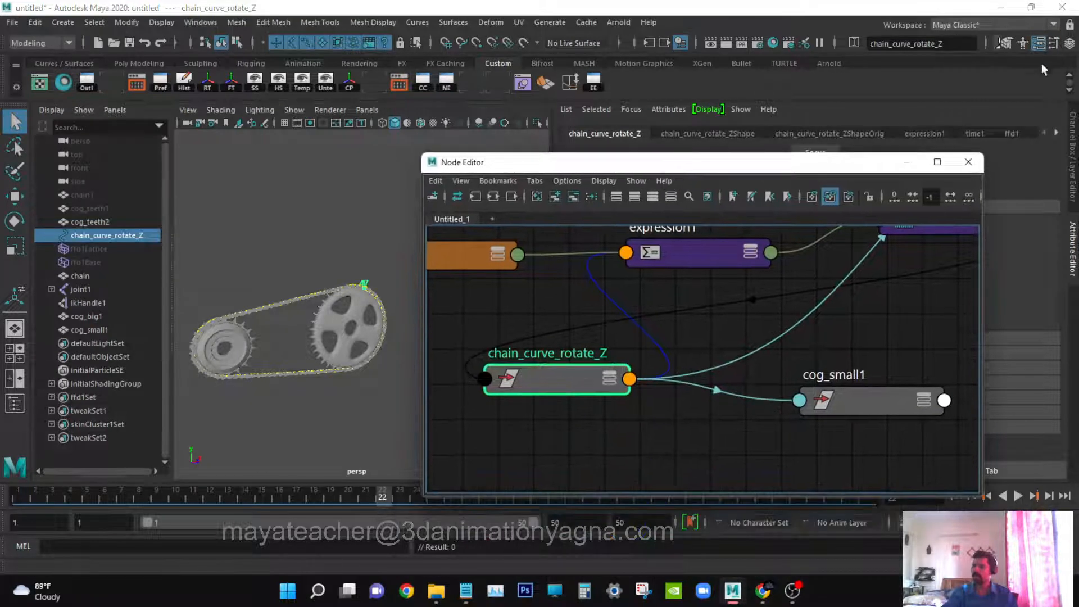
{"action": "left_click", "coordinate": [1038, 43]}
{"action": "middle_click_drag", "start_coordinate": [729, 299], "coordinate": [737, 278], "text": "alt"}
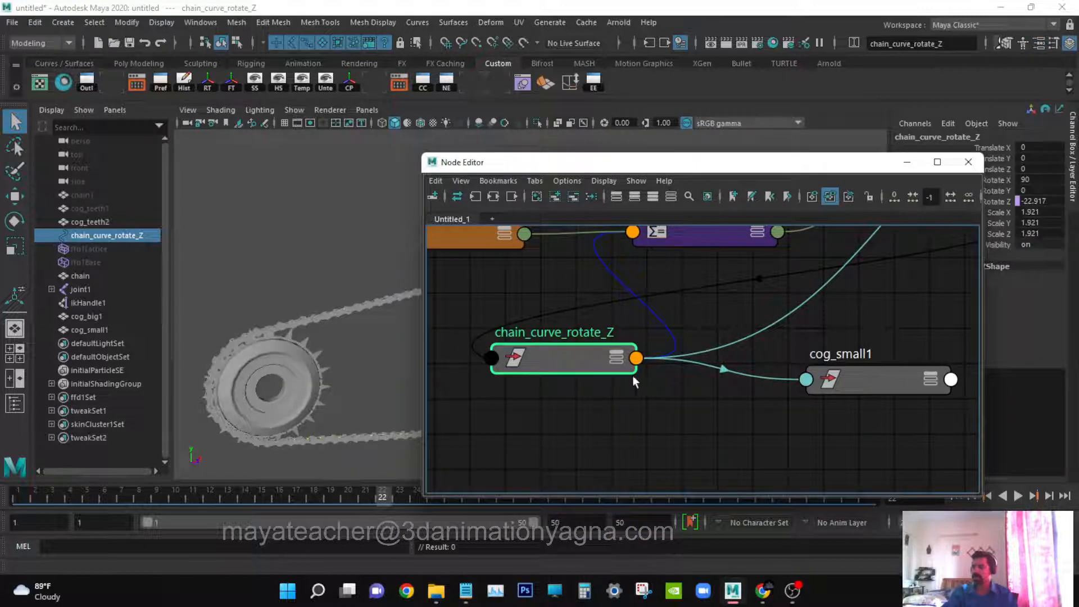
- Enlarge the viewport, play the animation briefly, stop at frame 13, and examine the small cog's teeth against the chain
{"action": "middle_click_drag", "start_coordinate": [722, 366], "coordinate": [696, 366], "text": "alt"}
{"action": "middle_click_drag", "start_coordinate": [315, 371], "coordinate": [352, 309], "text": "alt"}
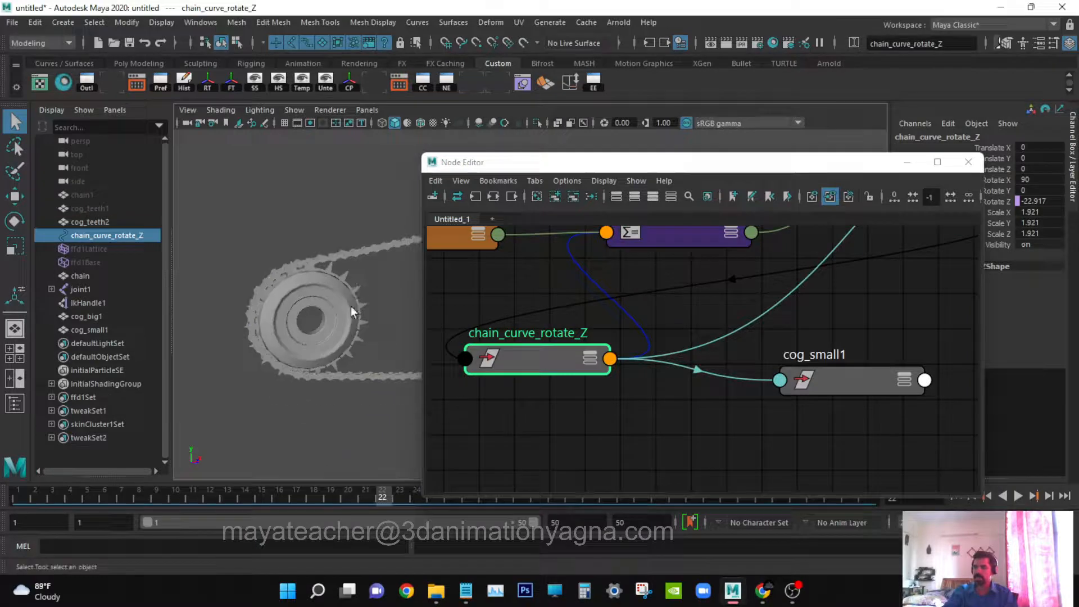
{"action": "key", "text": "space"}
{"action": "key", "text": "alt+v"}
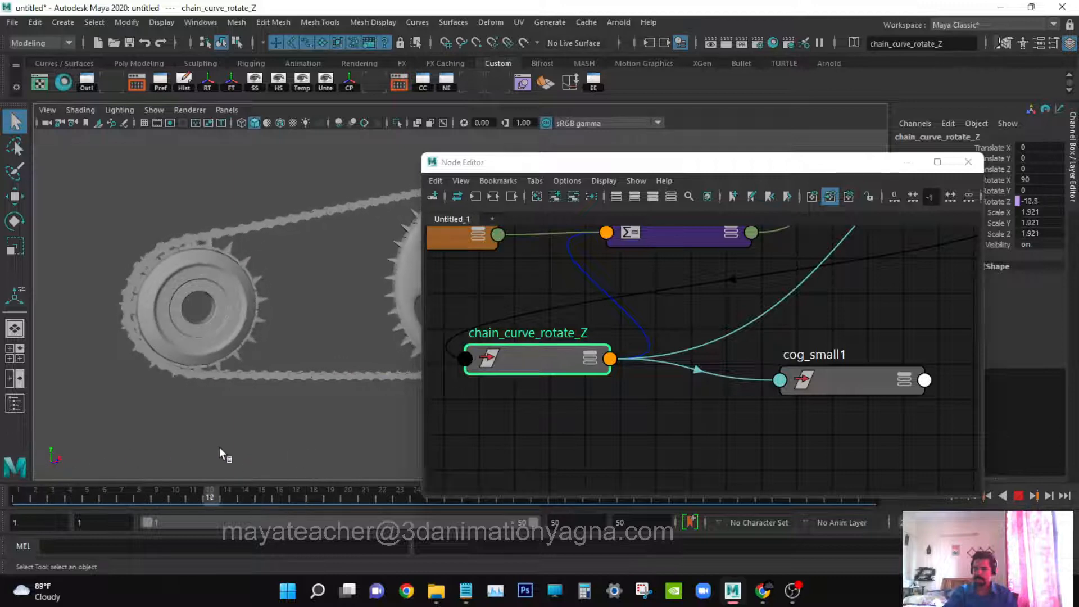
{"action": "key", "text": "alt+v"}
{"action": "middle_click_drag", "start_coordinate": [233, 349], "coordinate": [241, 354], "text": "alt"}
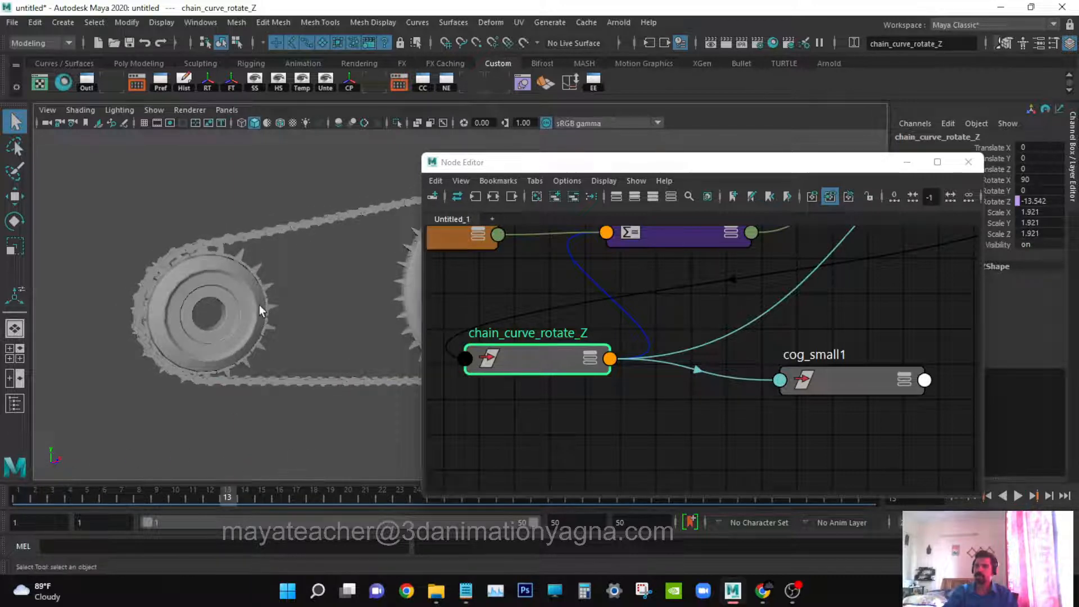
{"action": "right_click_drag", "start_coordinate": [235, 303], "coordinate": [288, 325], "text": "alt"}
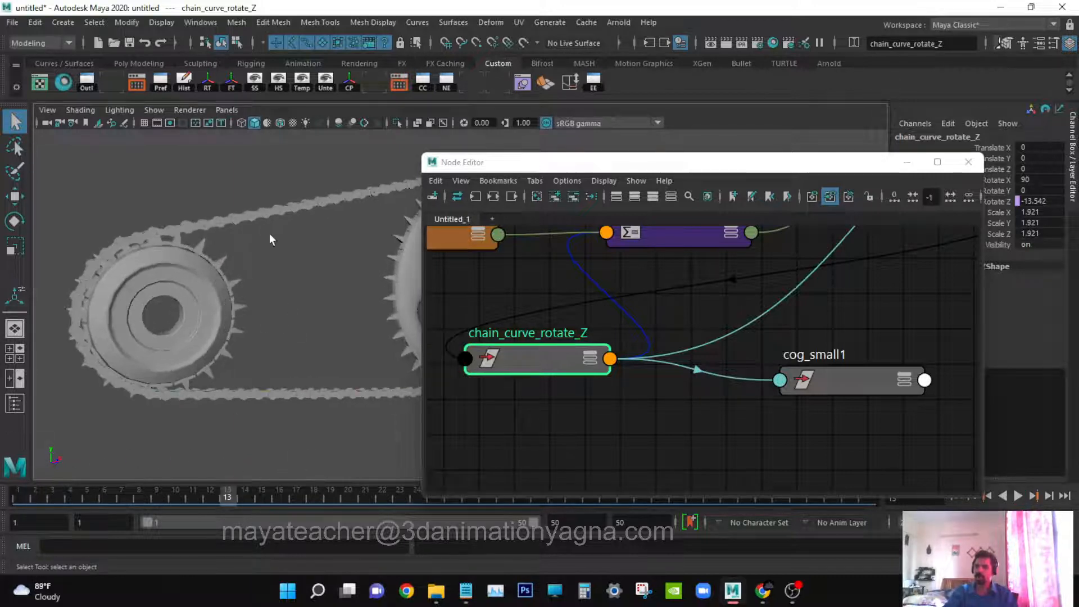
{"action": "middle_click_drag", "start_coordinate": [329, 322], "coordinate": [342, 339], "text": "alt"}
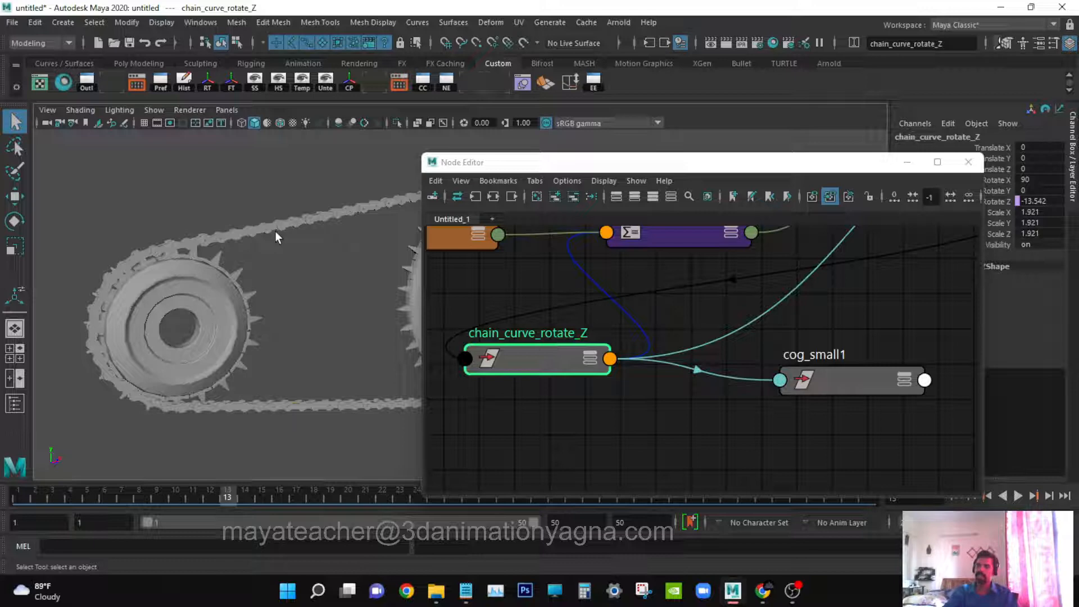
- Return the animation to frame 1 and move the cog_small1 node slightly farther from chain_curve_rotate_Z
{"action": "middle_click_drag", "start_coordinate": [274, 231], "coordinate": [299, 244], "text": "alt"}
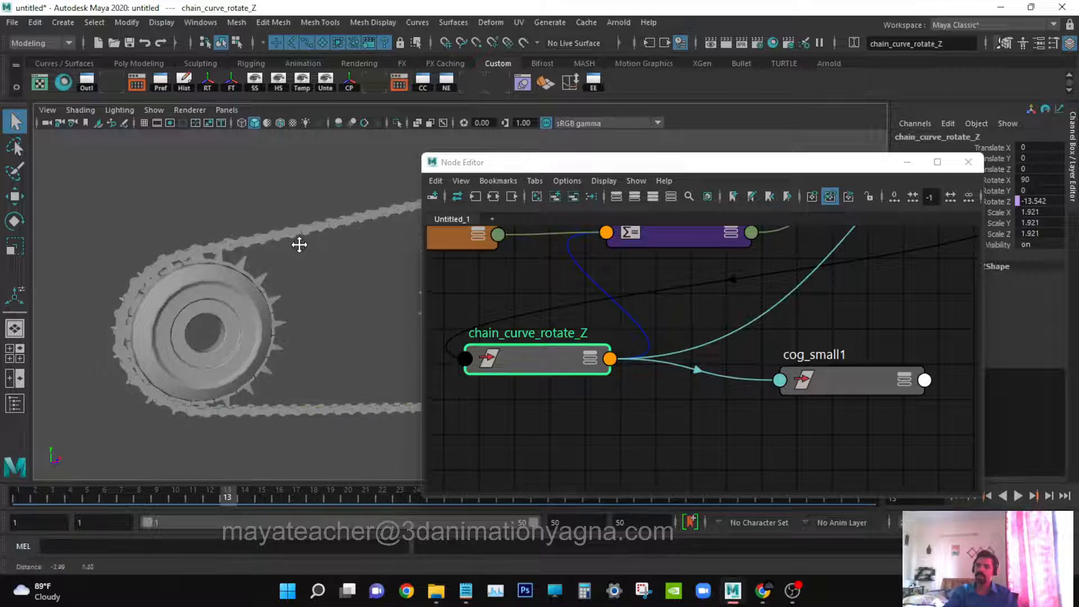
{"action": "right_click_drag", "start_coordinate": [258, 295], "coordinate": [283, 297], "text": "alt"}
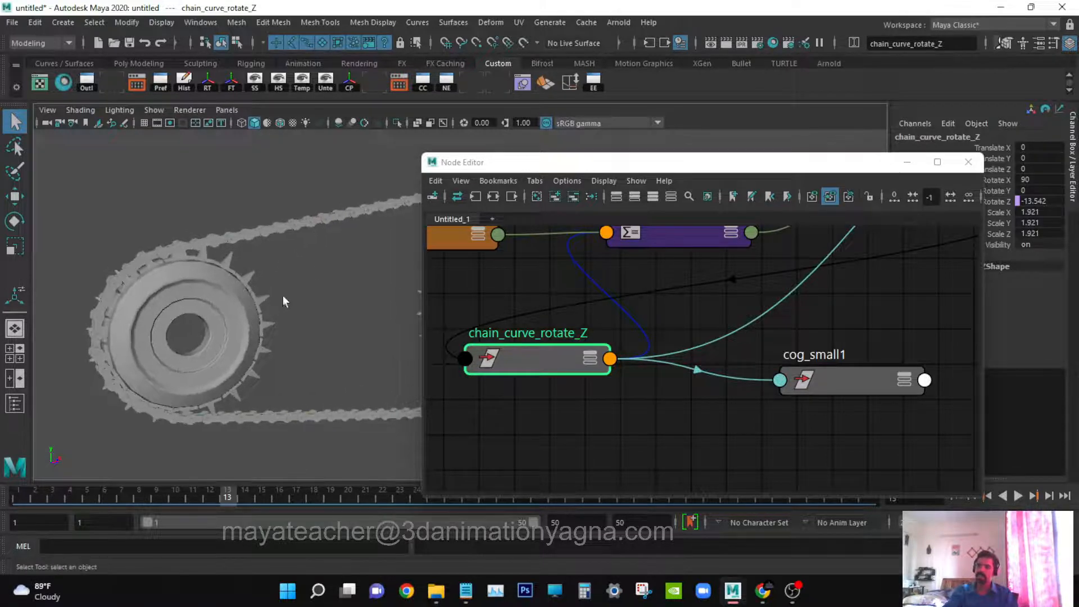
{"action": "mouse_move", "coordinate": [29, 491]}
{"action": "left_mouse_down"}
{"action": "mouse_move", "coordinate": [221, 493]}
{"action": "mouse_move", "coordinate": [17, 492]}
{"action": "left_mouse_up"}
{"action": "left_click_drag", "start_coordinate": [832, 379], "coordinate": [851, 386]}
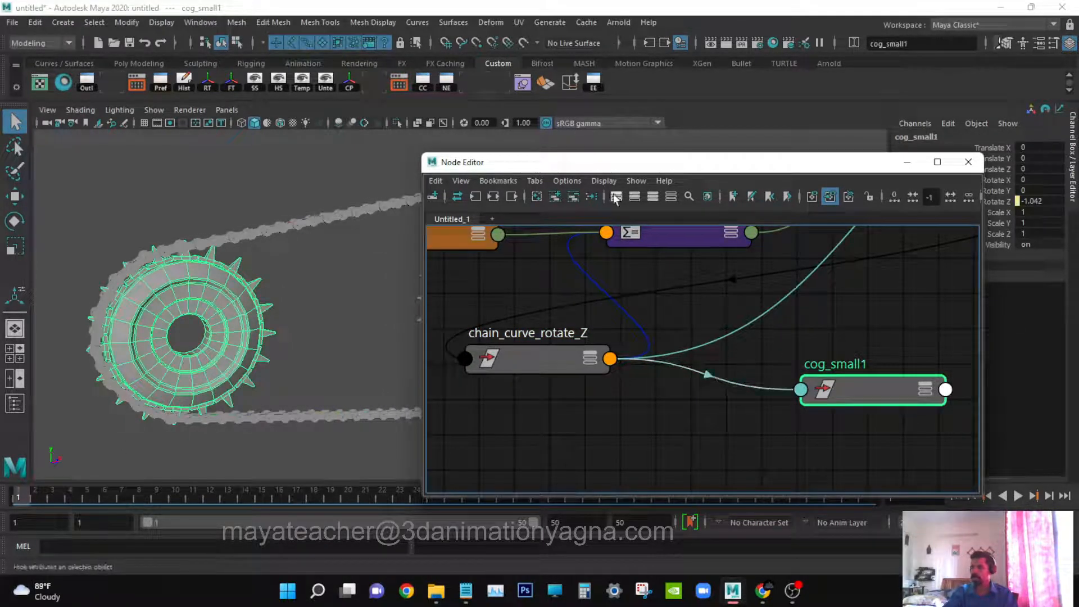
- Create a multiplyDivide node and place it in the empty graph area below chain_curve_rotate_Z and cog_small1
{"action": "left_click", "coordinate": [694, 316]}
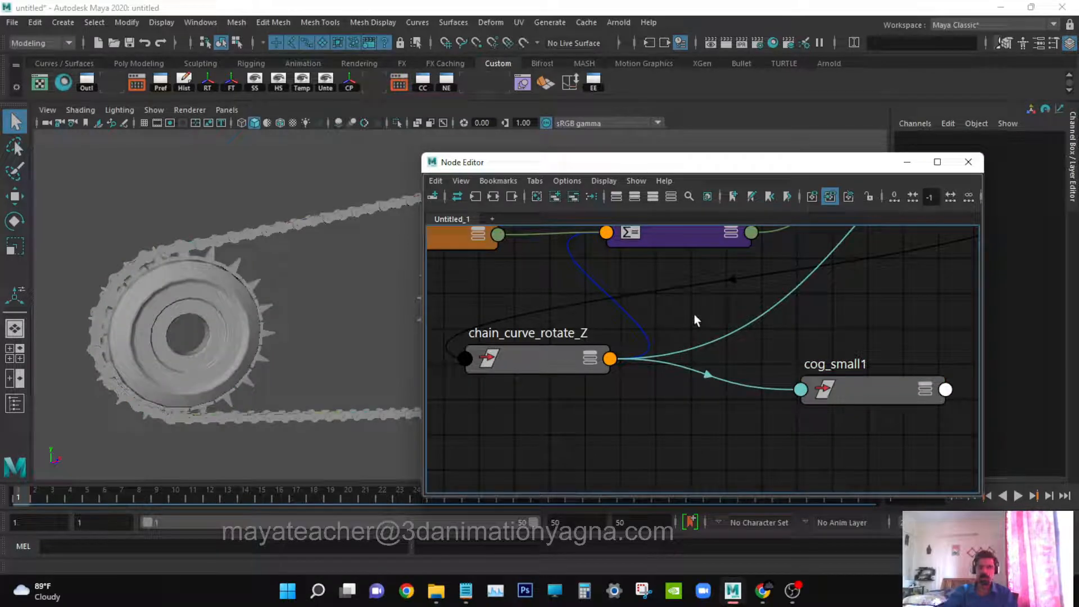
{"action": "key", "text": "Tab"}
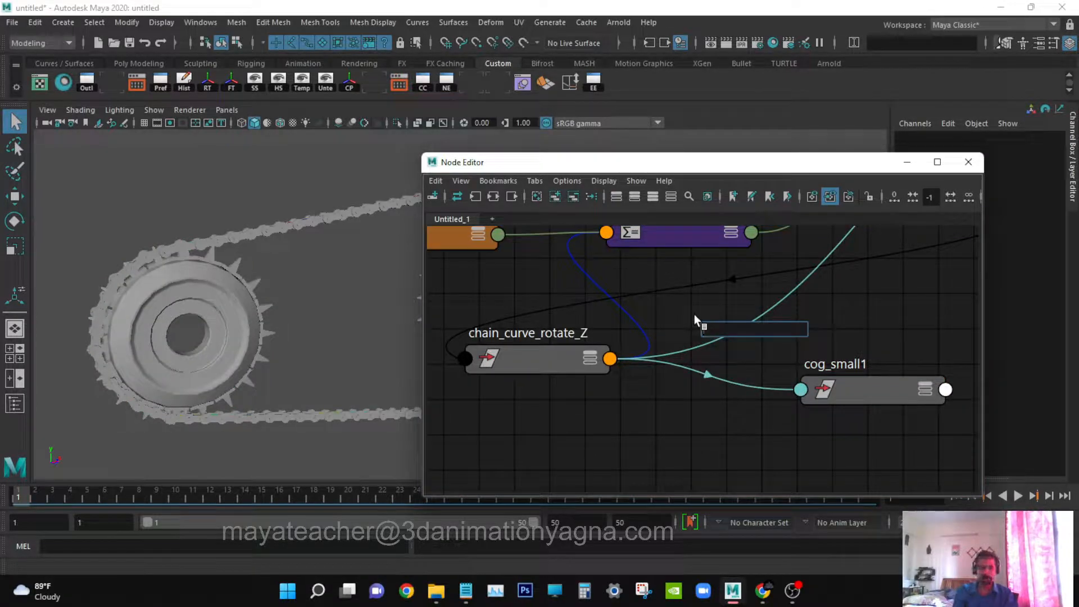
{"action": "type", "text": "multi"}
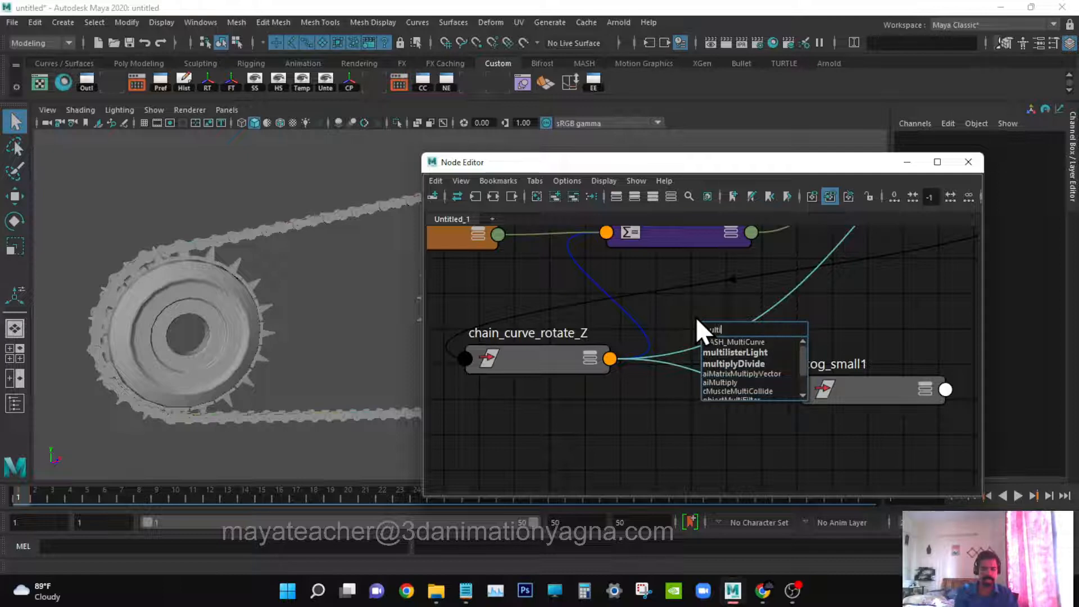
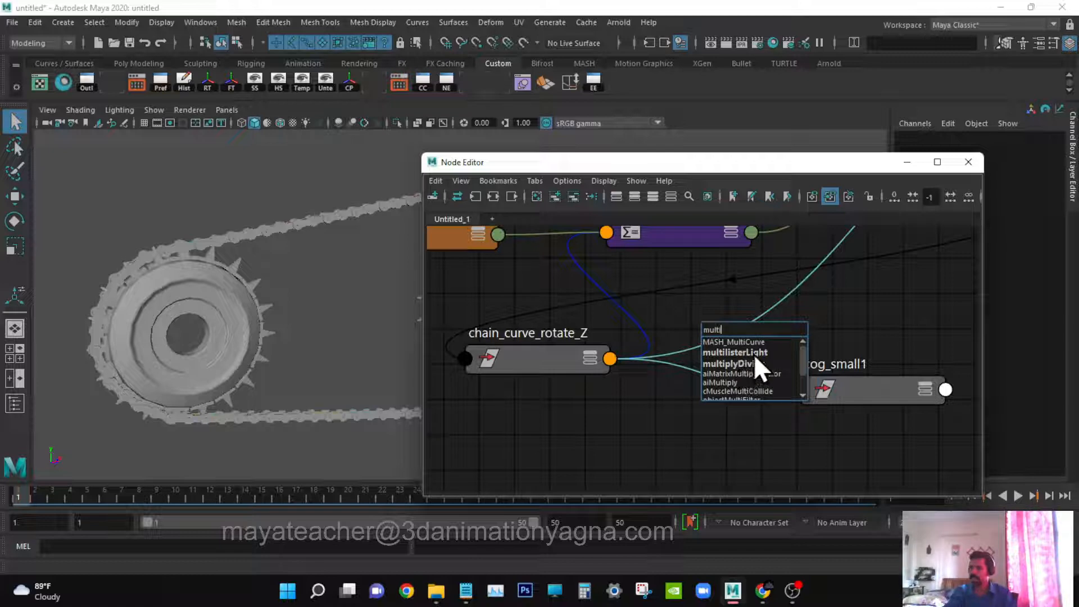
{"action": "left_click", "coordinate": [727, 364]}
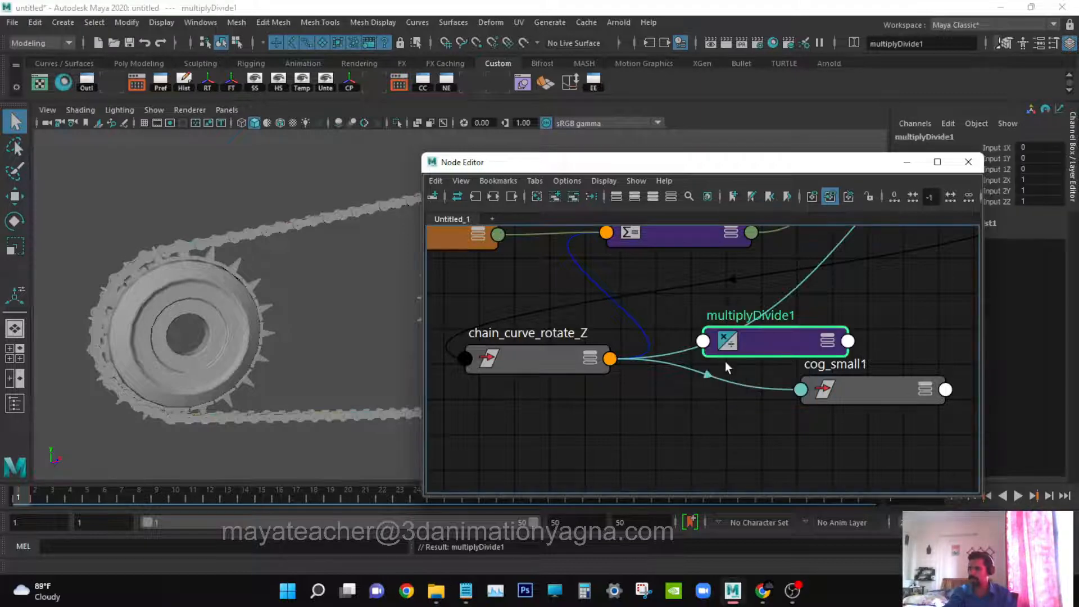
{"action": "left_click_drag", "start_coordinate": [781, 336], "coordinate": [694, 430]}
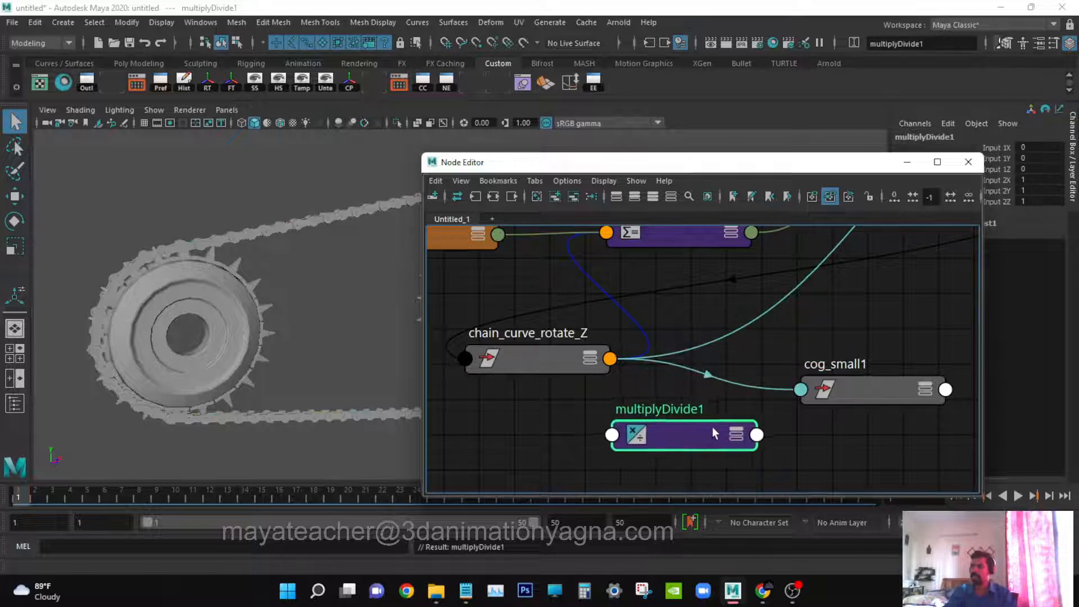
- Expand multiplyDivide1 to show its full attribute list and maximize the Node Editor with a close view of the node
{"action": "scroll", "coordinate": [702, 430], "scroll_direction": "down", "scroll_amount": 3}
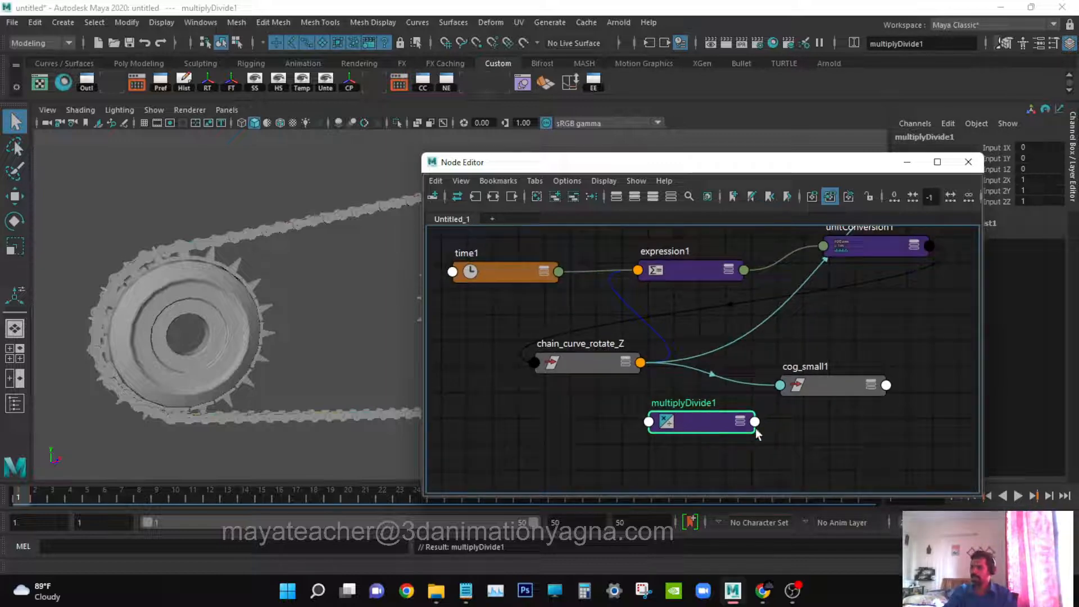
{"action": "left_click", "coordinate": [739, 422]}
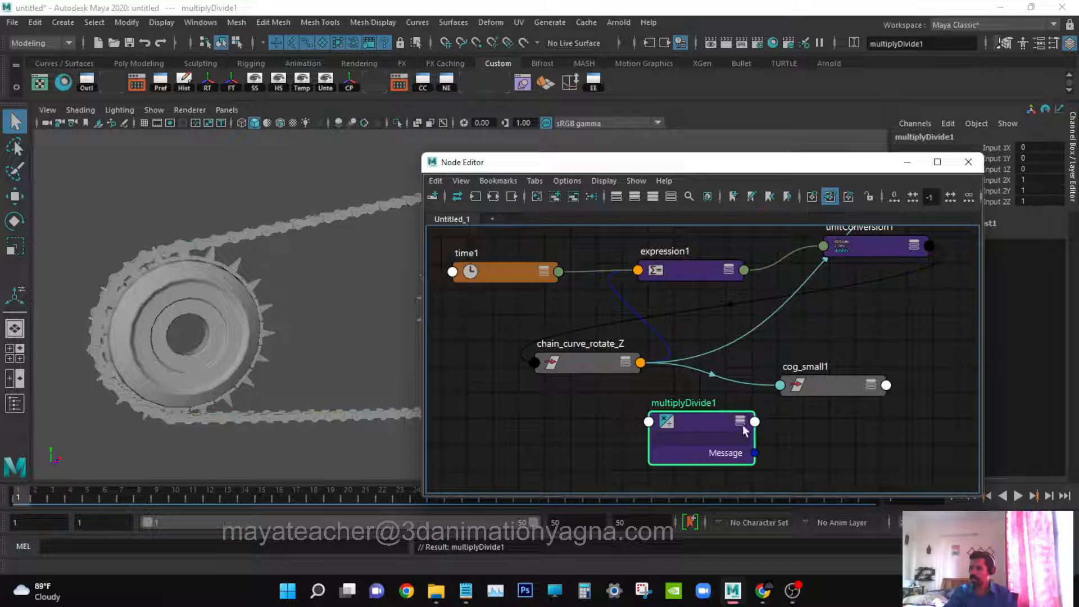
{"action": "left_click", "coordinate": [740, 421]}
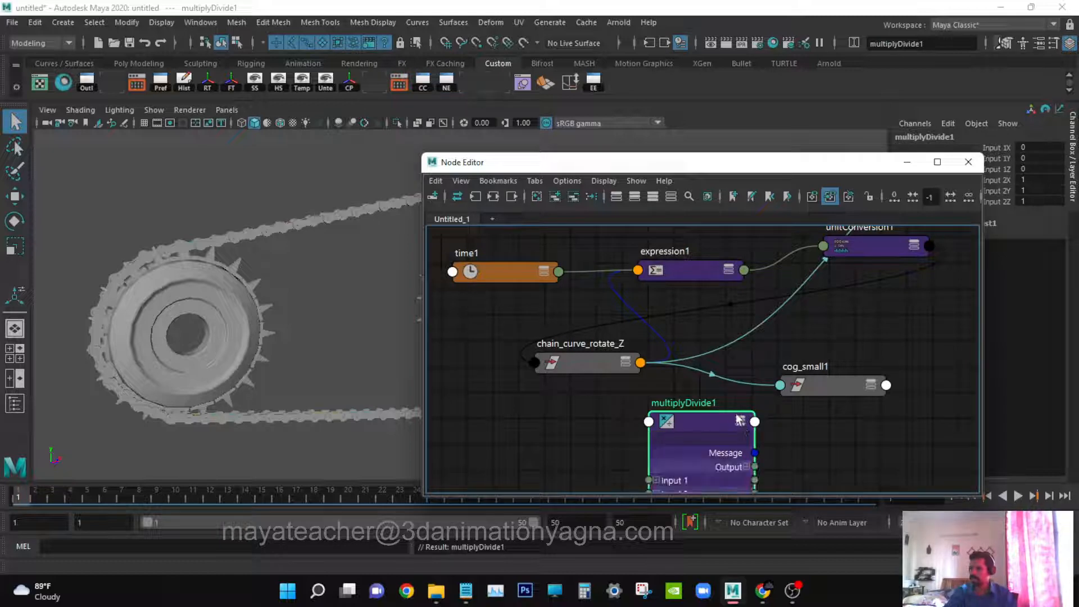
{"action": "double_click", "coordinate": [716, 163]}
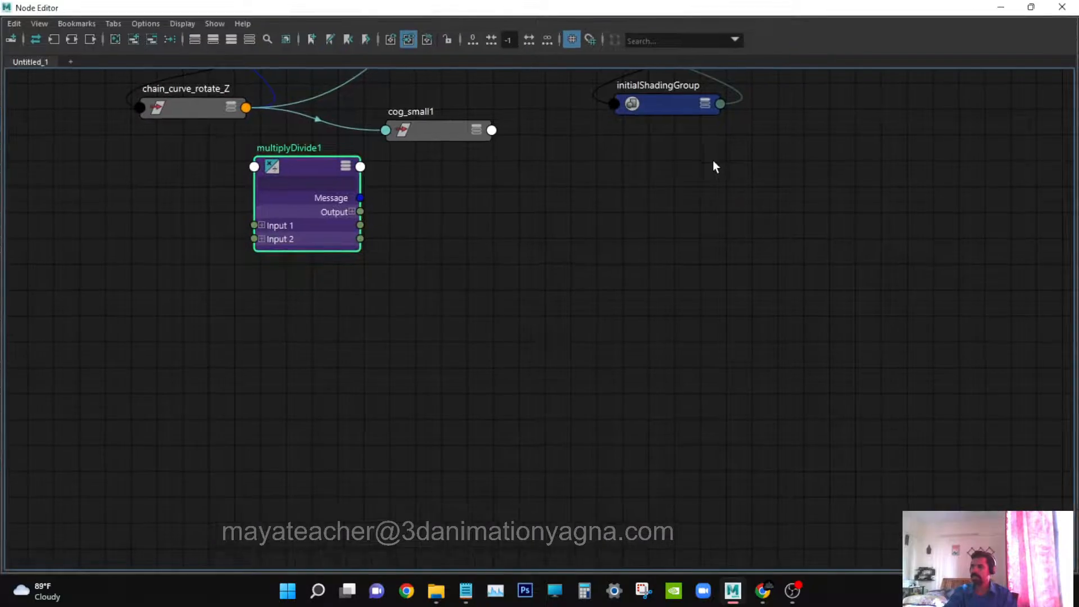
{"action": "key", "text": "a"}
{"action": "middle_click_drag", "start_coordinate": [658, 307], "coordinate": [582, 205], "text": "alt"}
{"action": "scroll", "coordinate": [733, 412], "scroll_direction": "up", "scroll_amount": 4}
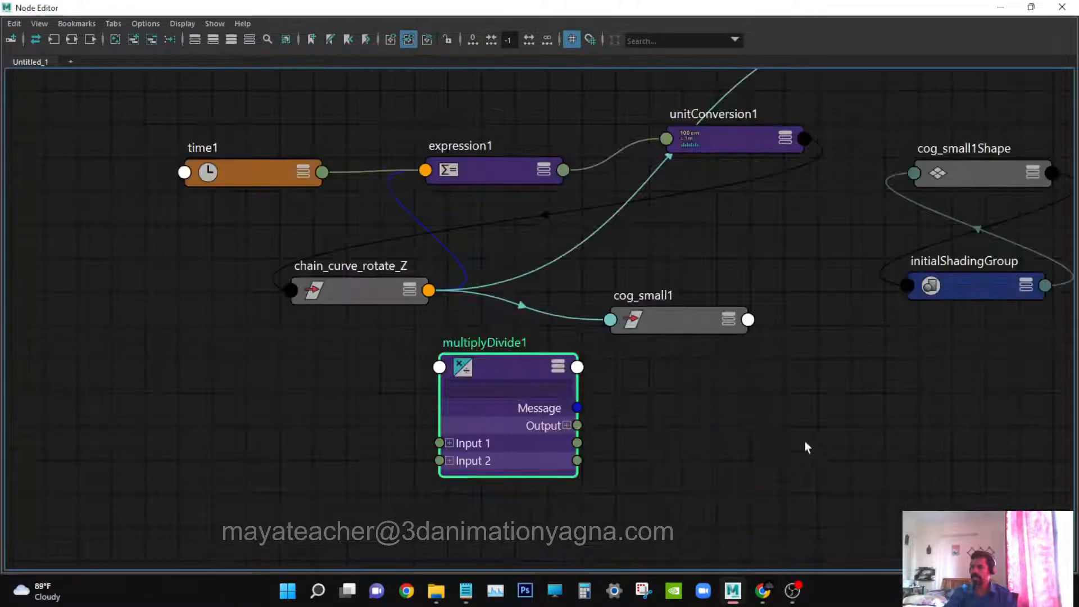
{"action": "scroll", "coordinate": [703, 367], "scroll_direction": "up", "scroll_amount": 5}
{"action": "middle_click_drag", "start_coordinate": [703, 366], "coordinate": [854, 318], "text": "alt"}
{"action": "right_click_drag", "start_coordinate": [810, 343], "coordinate": [706, 354], "text": "alt"}
{"action": "middle_click_drag", "start_coordinate": [696, 385], "coordinate": [718, 354], "text": "alt"}
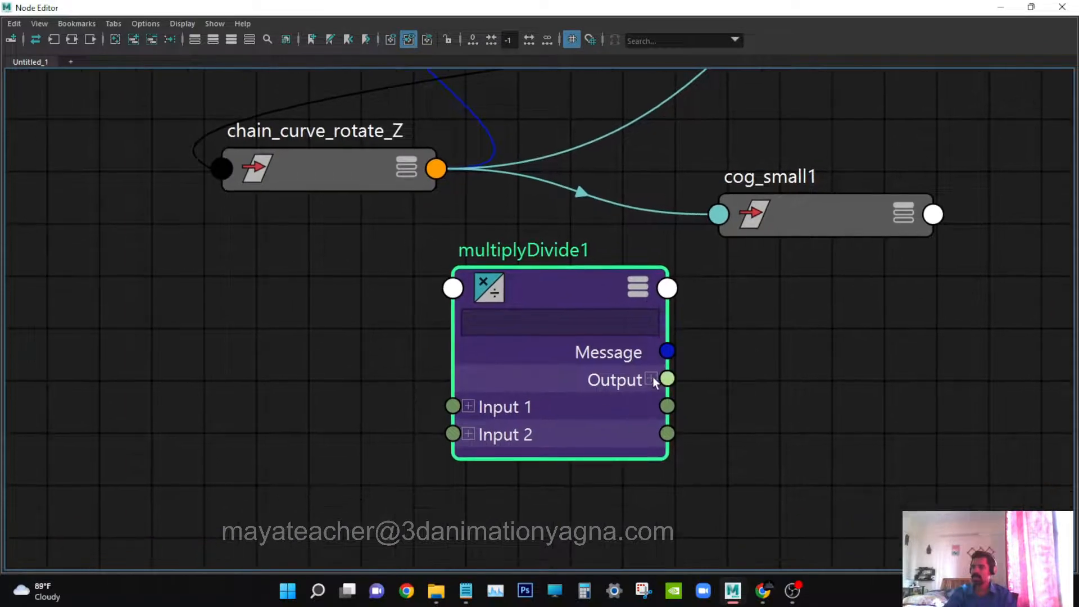
- Expand the Output, Input 1 and Input 2 attributes of multiplyDivide1 into their X, Y and Z components
{"action": "left_click", "coordinate": [651, 378]}
{"action": "left_click", "coordinate": [468, 488]}
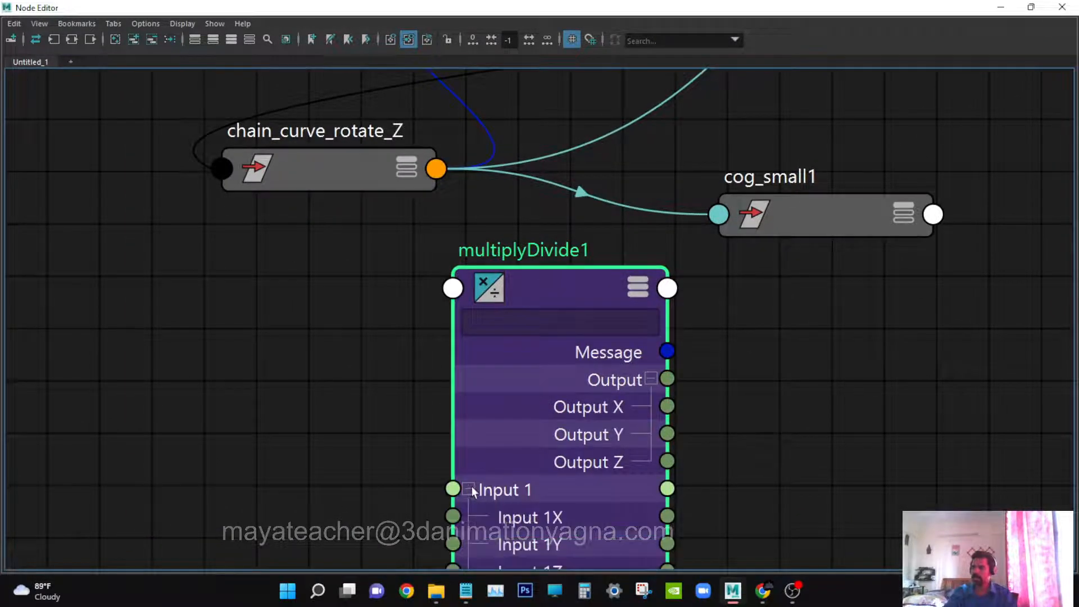
{"action": "scroll", "coordinate": [508, 456], "scroll_direction": "down", "scroll_amount": 6}
{"action": "scroll", "coordinate": [517, 447], "scroll_direction": "up", "scroll_amount": 5}
{"action": "key", "text": "f"}
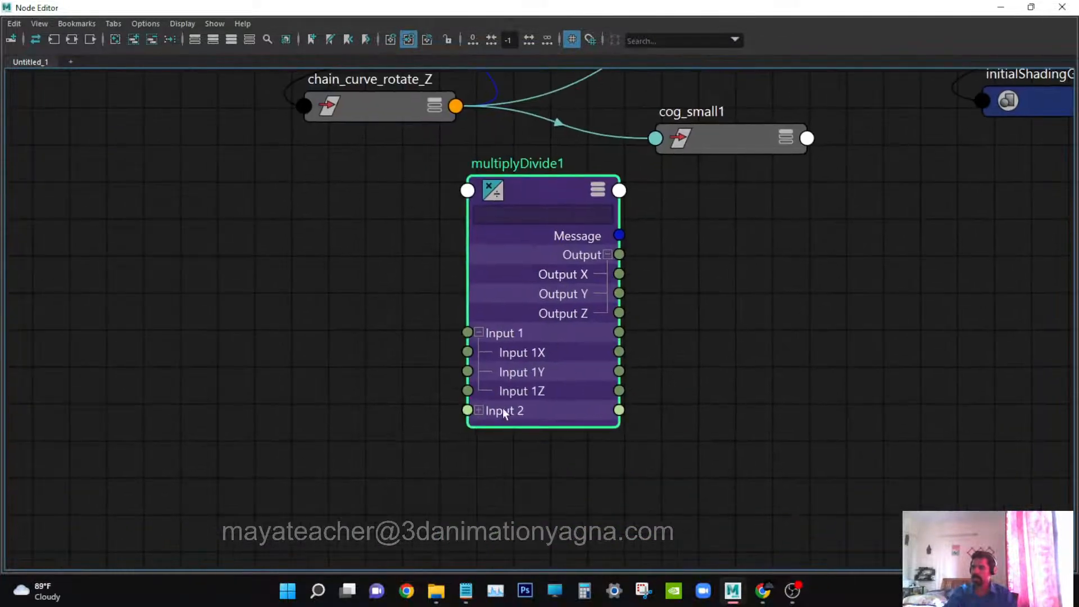
{"action": "left_click", "coordinate": [478, 410]}
{"action": "middle_click_drag", "start_coordinate": [563, 372], "coordinate": [585, 431], "text": "alt"}
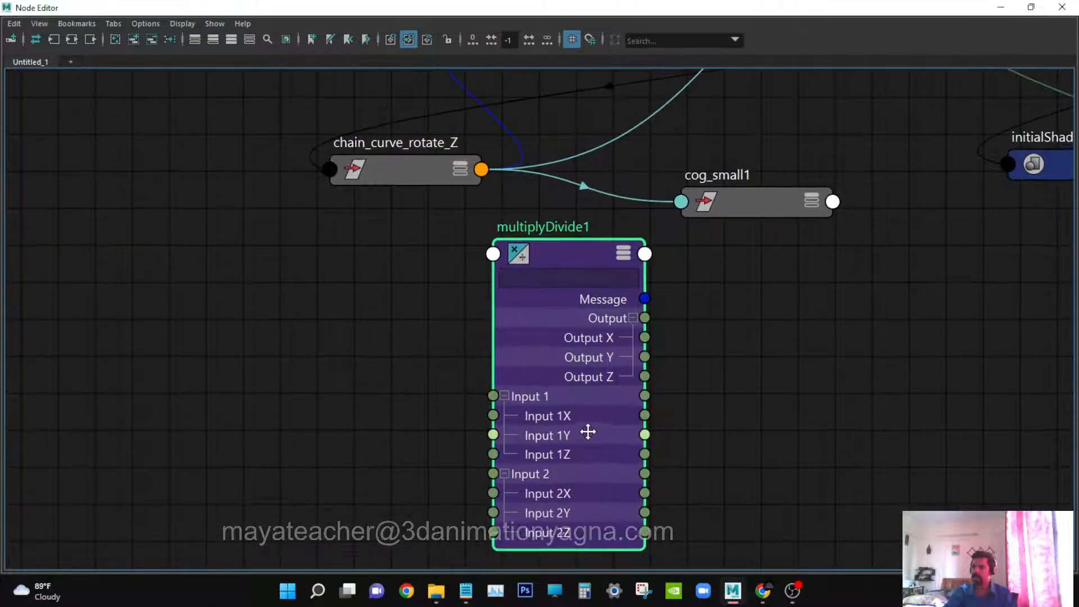
- Expand chain_curve_rotate_Z's Rotate attribute into its X, Y and Z components and move the node clear of multiplyDivide1
{"action": "left_click", "coordinate": [459, 170]}
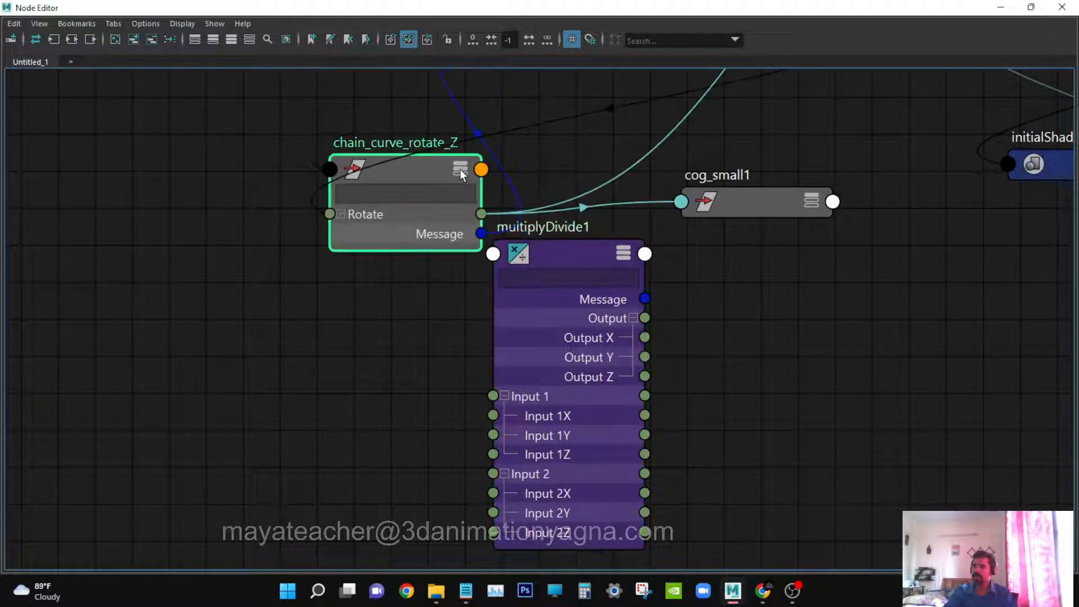
{"action": "left_click", "coordinate": [341, 214]}
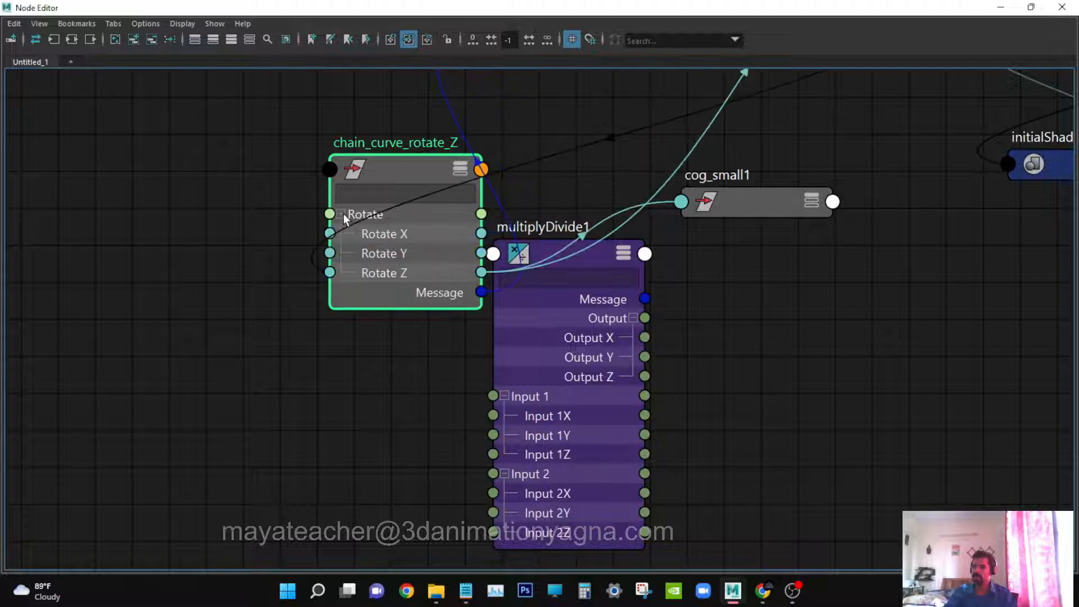
{"action": "left_click_drag", "start_coordinate": [410, 161], "coordinate": [221, 147]}
- Arrange multiplyDivide1 between chain_curve_rotate_Z and cog_small1, with cog_small1 on the far side beneath initialShadingGroup
{"action": "left_click_drag", "start_coordinate": [771, 211], "coordinate": [824, 167]}
{"action": "left_click_drag", "start_coordinate": [608, 261], "coordinate": [905, 277]}
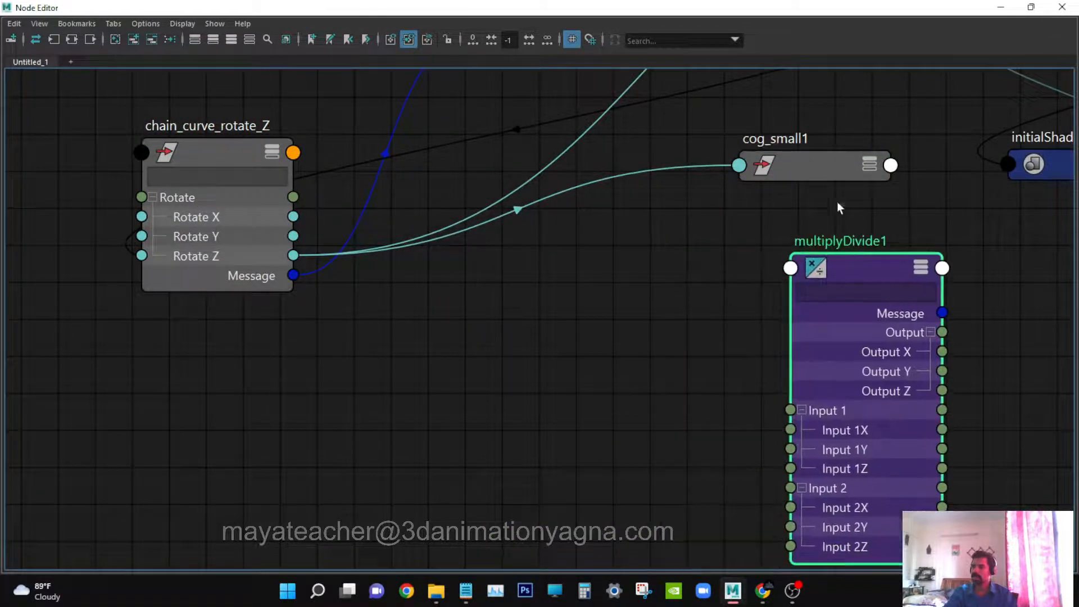
{"action": "left_click_drag", "start_coordinate": [820, 168], "coordinate": [638, 377]}
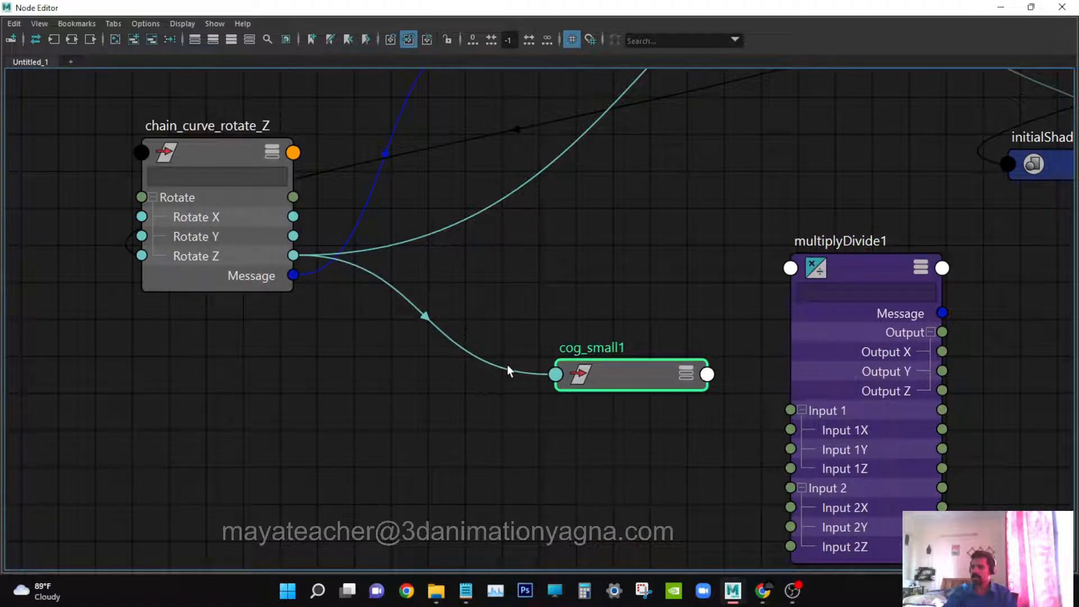
{"action": "left_click_drag", "start_coordinate": [592, 374], "coordinate": [977, 248]}
{"action": "left_click_drag", "start_coordinate": [864, 271], "coordinate": [602, 307]}
{"action": "scroll", "coordinate": [678, 366], "scroll_direction": "down", "scroll_amount": 1}
{"action": "middle_click_drag", "start_coordinate": [677, 370], "coordinate": [673, 329], "text": "alt"}
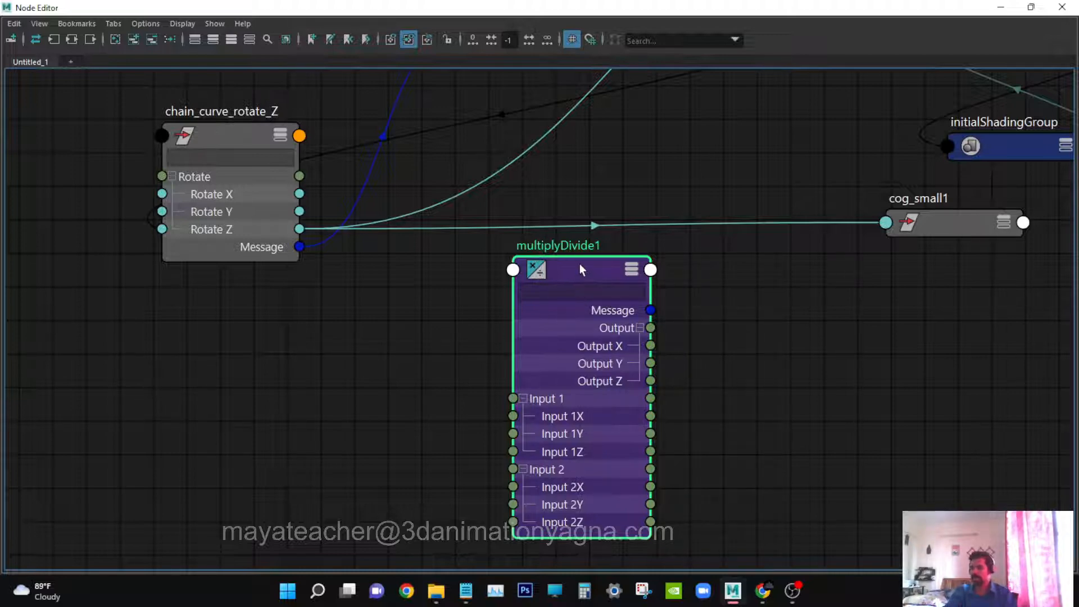
{"action": "left_click_drag", "start_coordinate": [562, 273], "coordinate": [564, 273]}
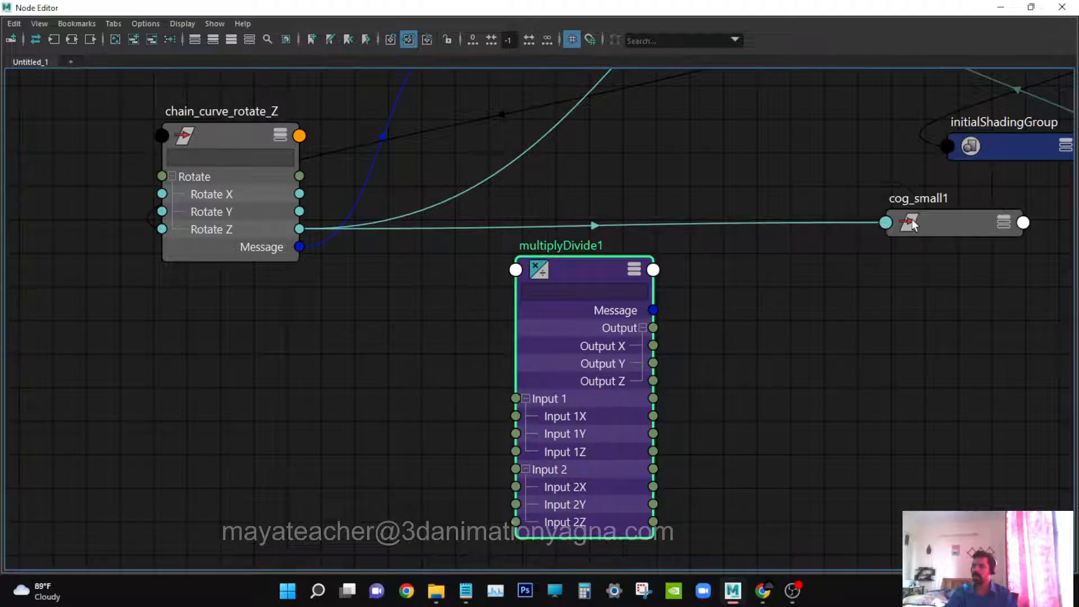
- Disconnect chain_curve_rotate_Z's Rotate Z from cog_small1 and connect it to Input 1Z of multiplyDivide1
{"action": "left_click", "coordinate": [870, 226]}
{"action": "left_click_drag", "start_coordinate": [866, 223], "coordinate": [472, 298]}
{"action": "left_click_drag", "start_coordinate": [471, 296], "coordinate": [469, 339]}
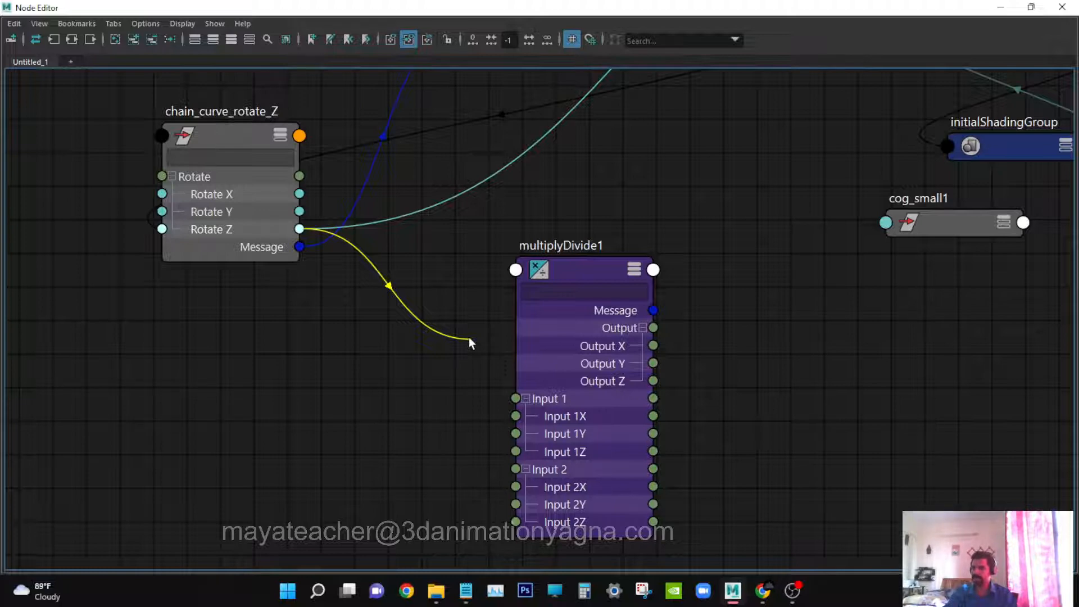
{"action": "left_click_drag", "start_coordinate": [470, 341], "coordinate": [515, 400]}
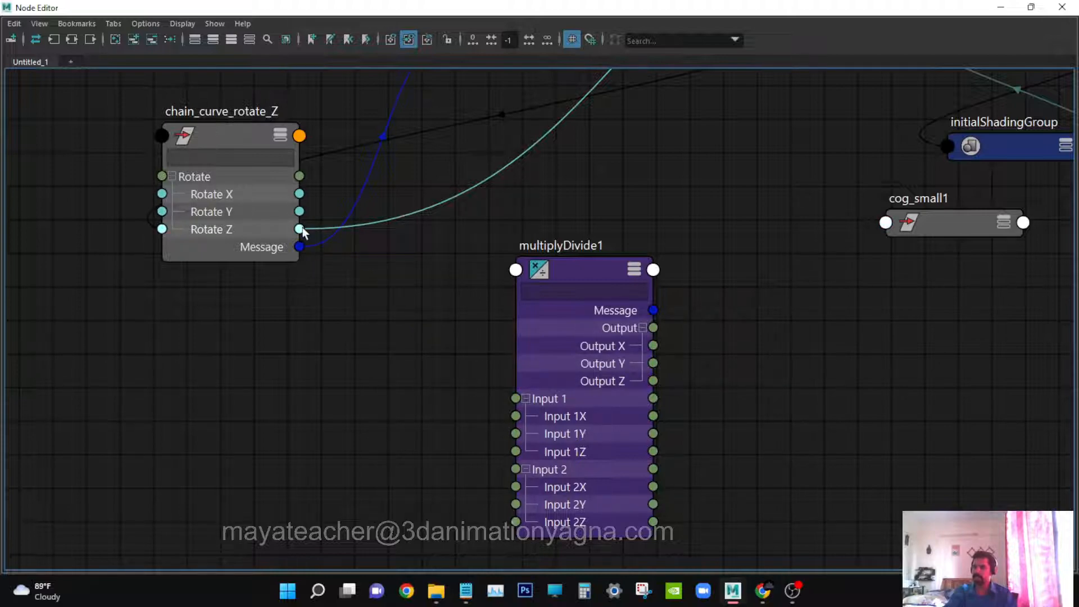
{"action": "left_click_drag", "start_coordinate": [302, 230], "coordinate": [516, 452]}
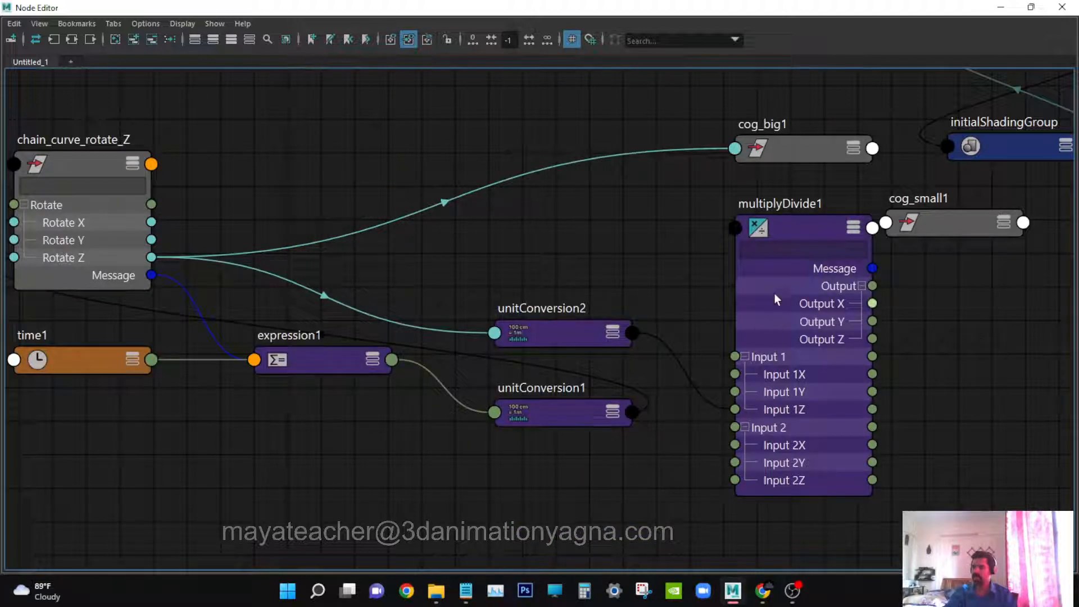
- Move multiplyDivide1 below the cog nodes and place cog_small1 well beyond its output side, leaving space between them
{"action": "left_click_drag", "start_coordinate": [790, 224], "coordinate": [825, 291]}
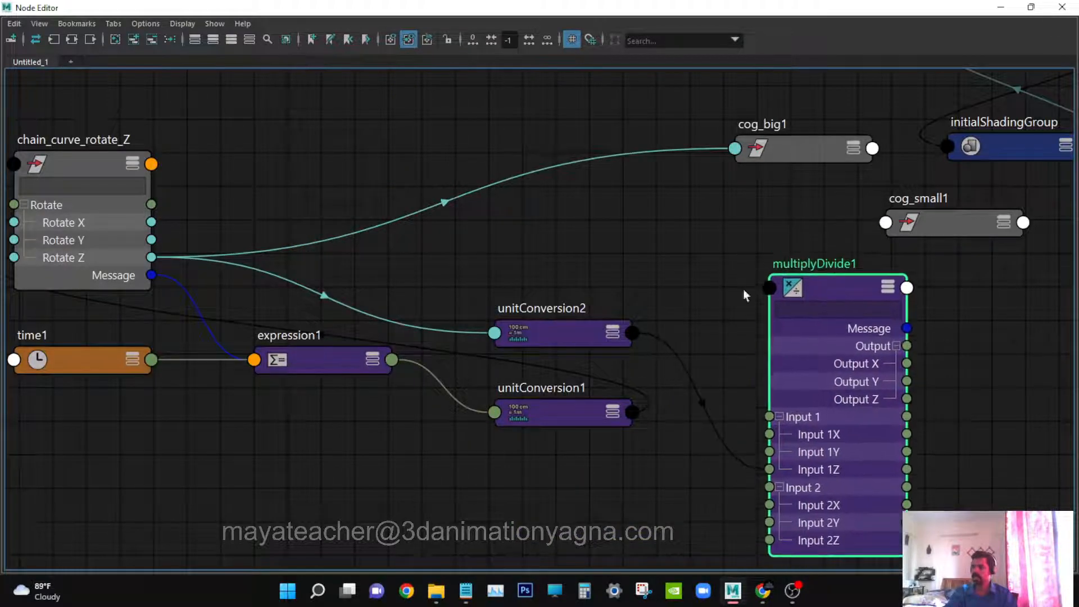
{"action": "middle_click_drag", "start_coordinate": [442, 322], "coordinate": [509, 285]}
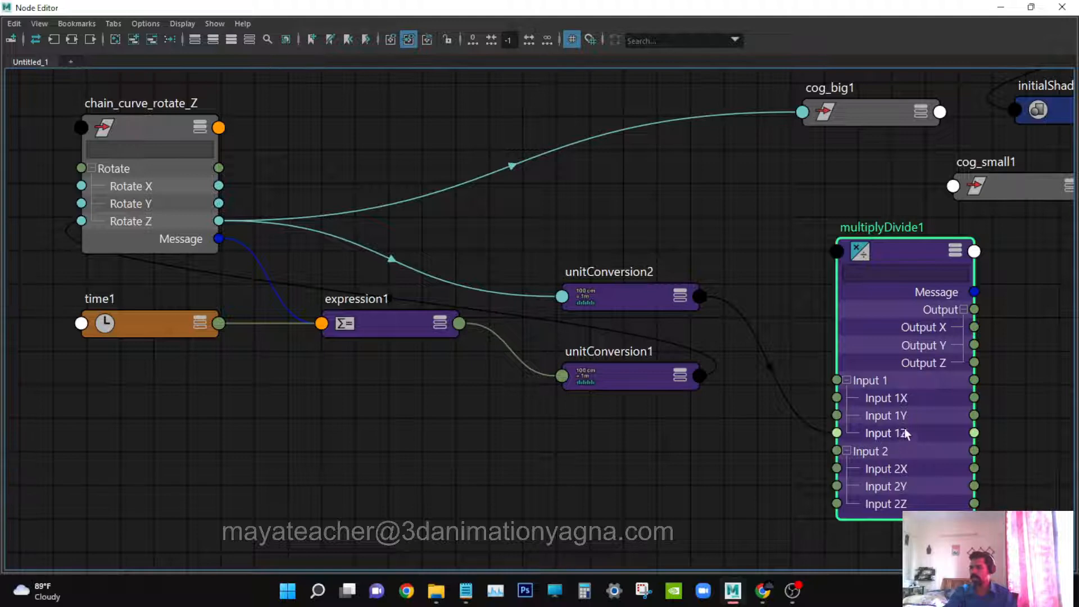
{"action": "middle_click_drag", "start_coordinate": [895, 438], "coordinate": [277, 426], "text": "alt"}
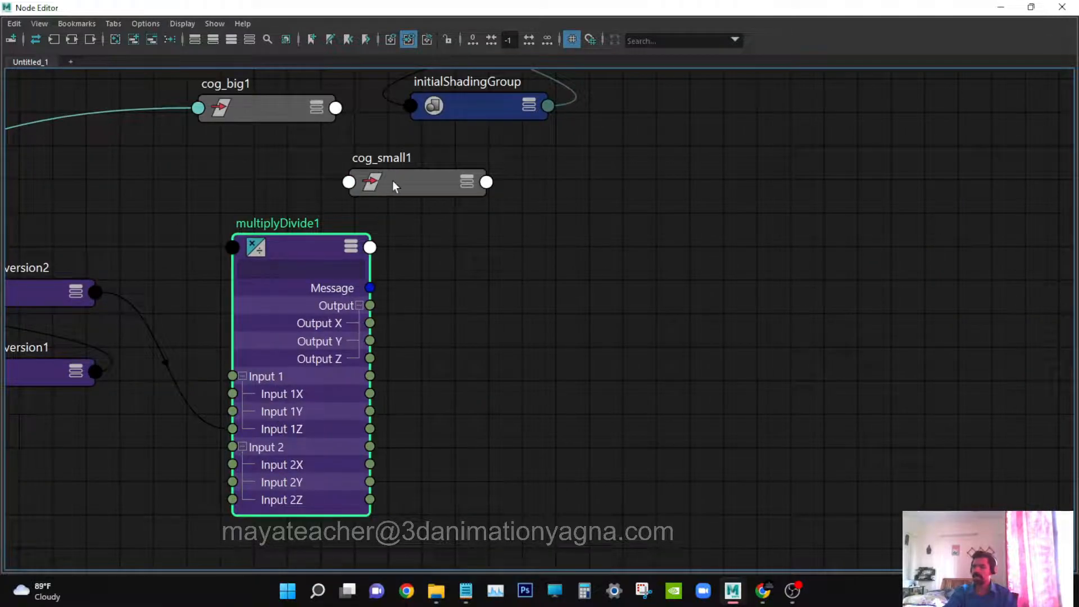
{"action": "left_click_drag", "start_coordinate": [394, 181], "coordinate": [548, 241]}
{"action": "left_click_drag", "start_coordinate": [477, 210], "coordinate": [794, 273]}
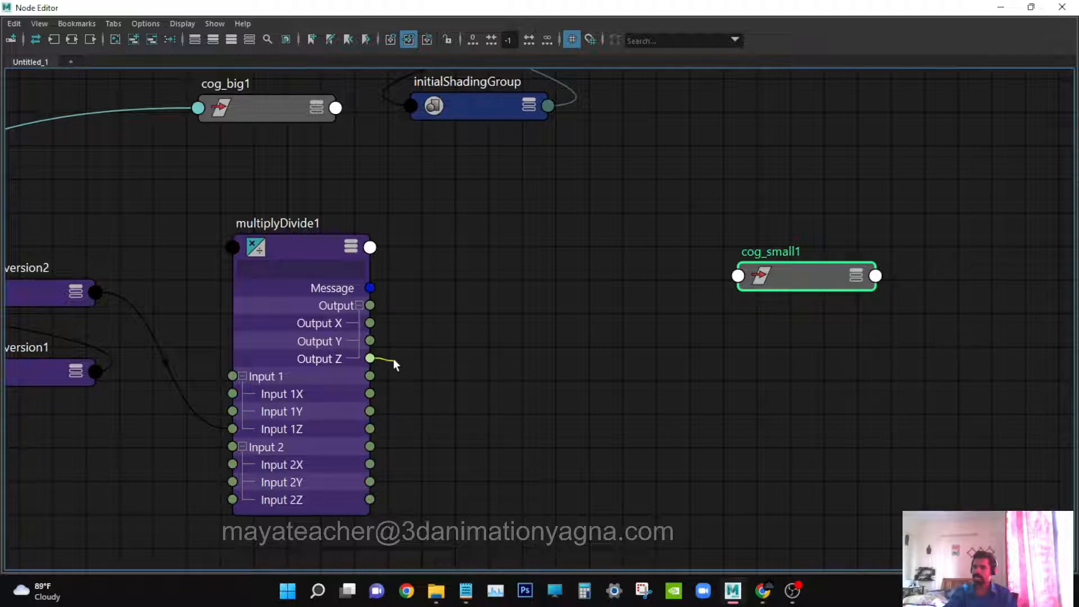
- Expand cog_small1's attributes and its Rotate components, and connect multiplyDivide1's Output to cog_small1's Rotate
{"action": "left_click_drag", "start_coordinate": [472, 347], "coordinate": [846, 290]}
{"action": "left_click", "coordinate": [858, 277]}
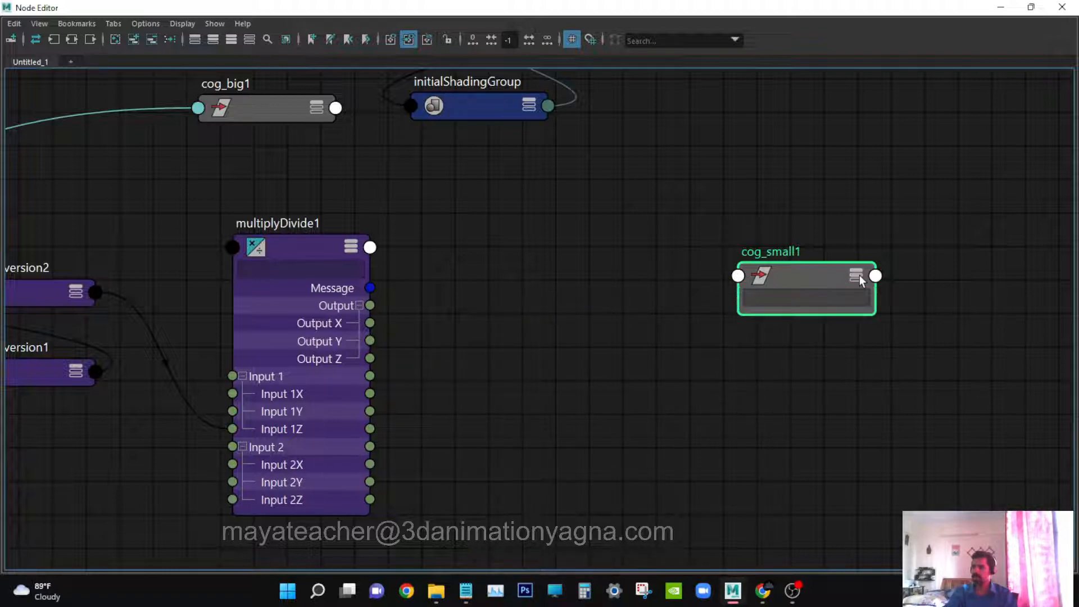
{"action": "left_click", "coordinate": [856, 277]}
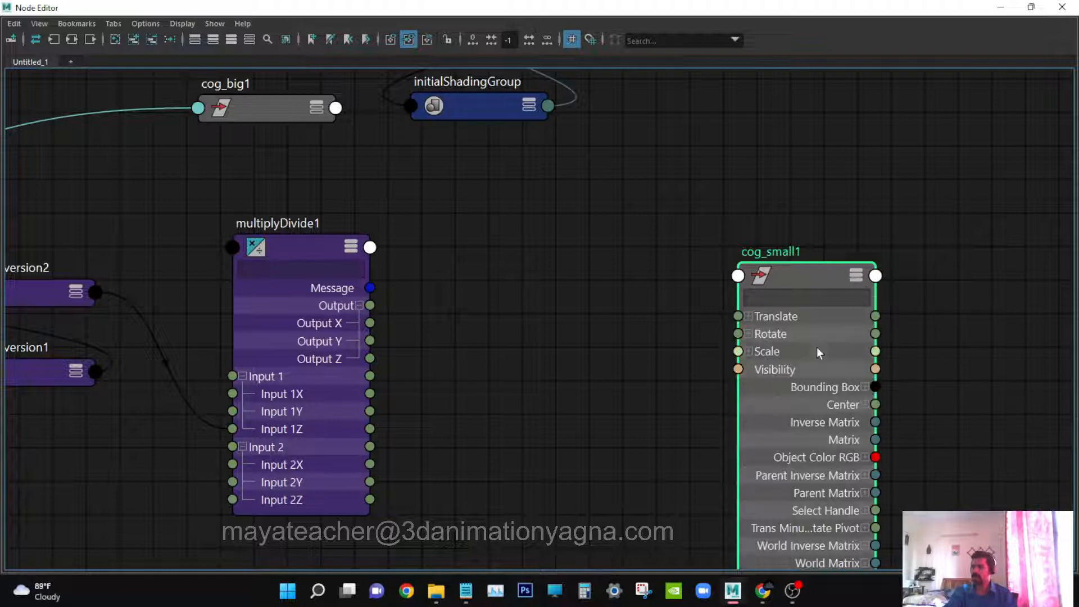
{"action": "left_click", "coordinate": [749, 333]}
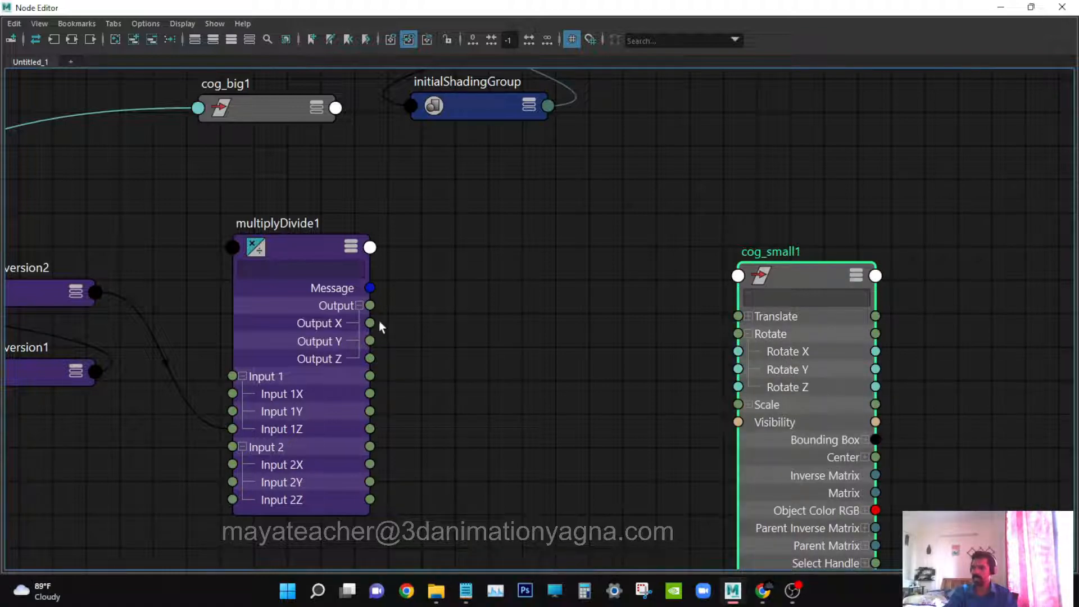
{"action": "left_click_drag", "start_coordinate": [370, 305], "coordinate": [738, 334]}
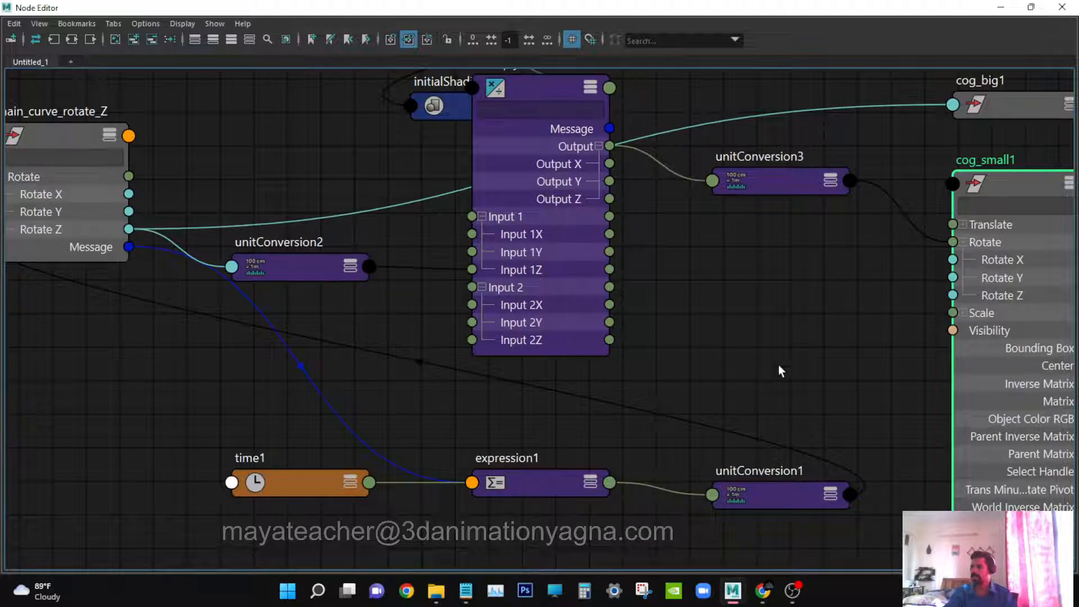
- Play back the chain animation in the perspective view to check the small cog's rotation, and return to the node graph
{"action": "left_click", "coordinate": [999, 9]}
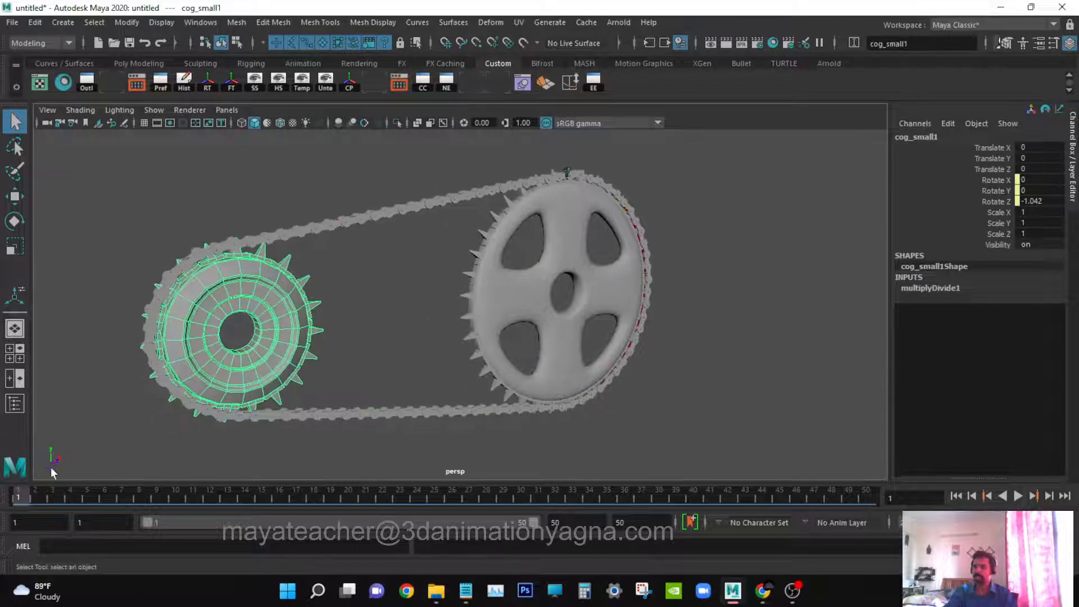
{"action": "key", "text": "alt+v"}
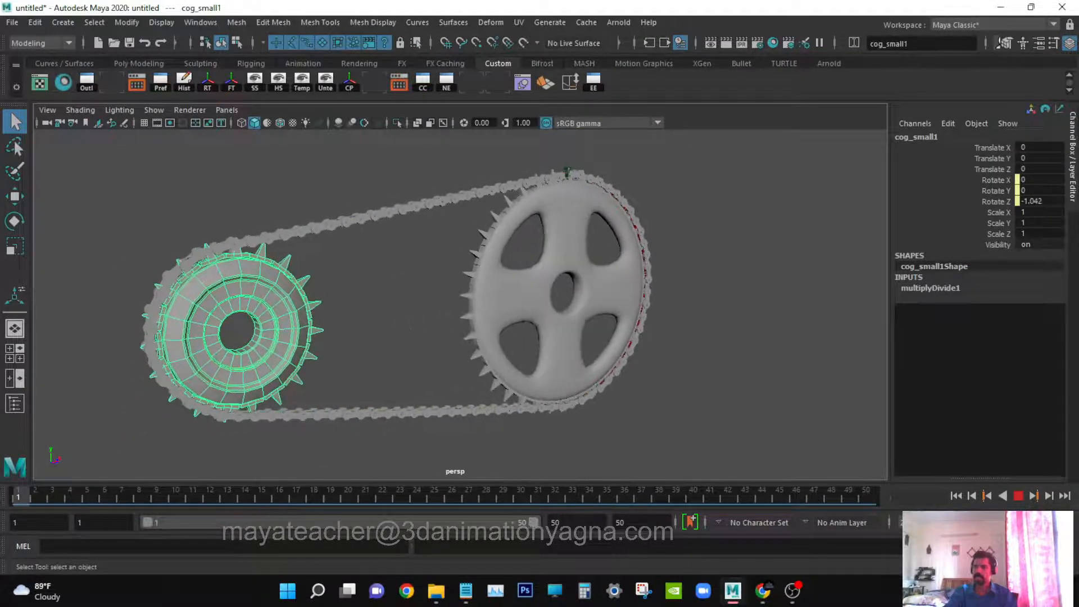
{"action": "key", "text": "alt+v"}
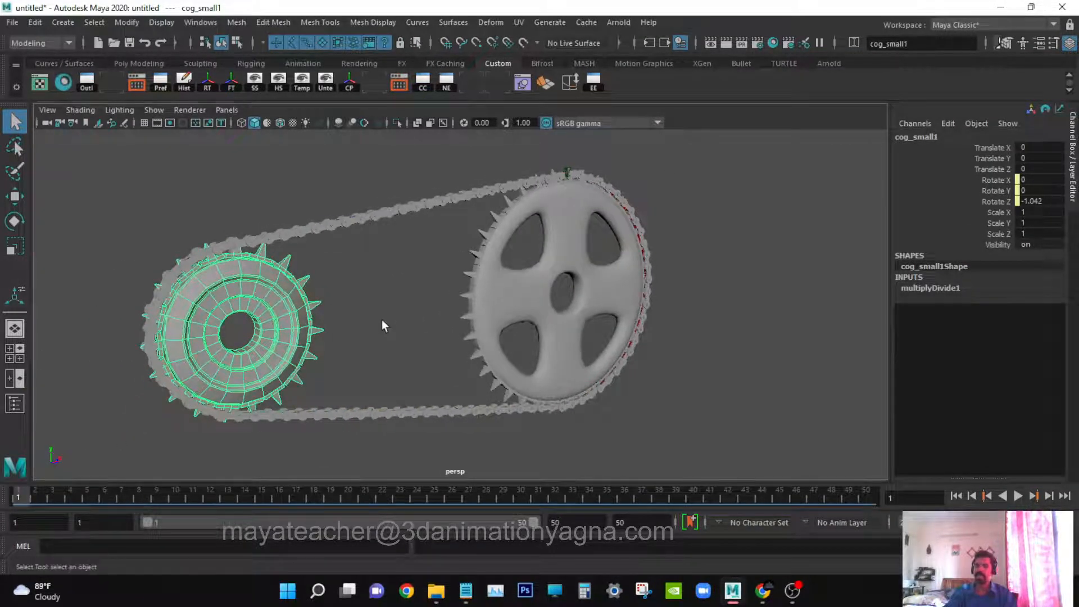
{"action": "key", "text": "space"}
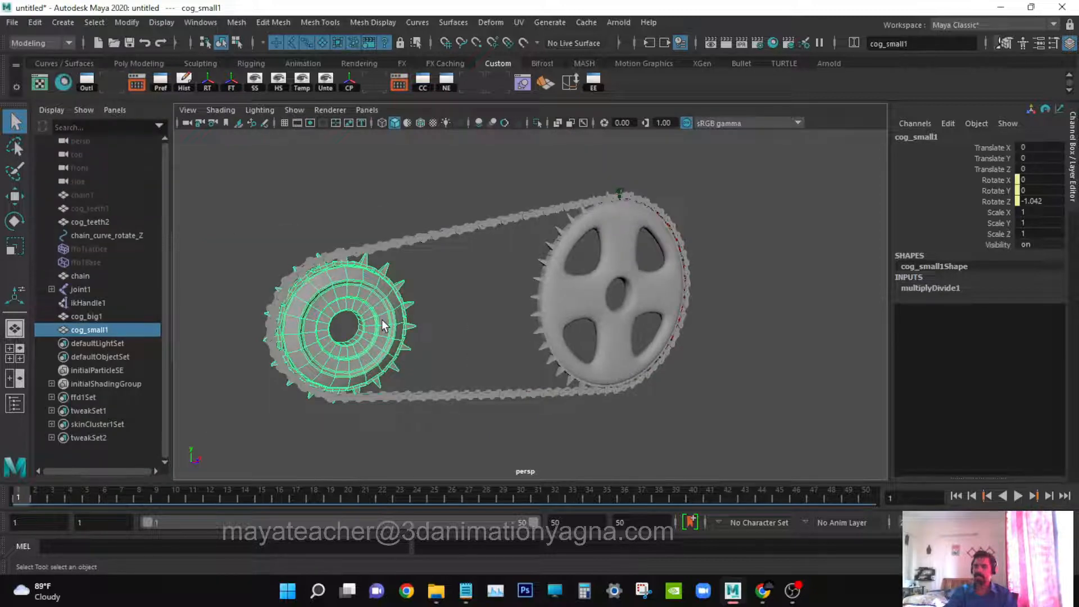
{"action": "key", "text": "space"}
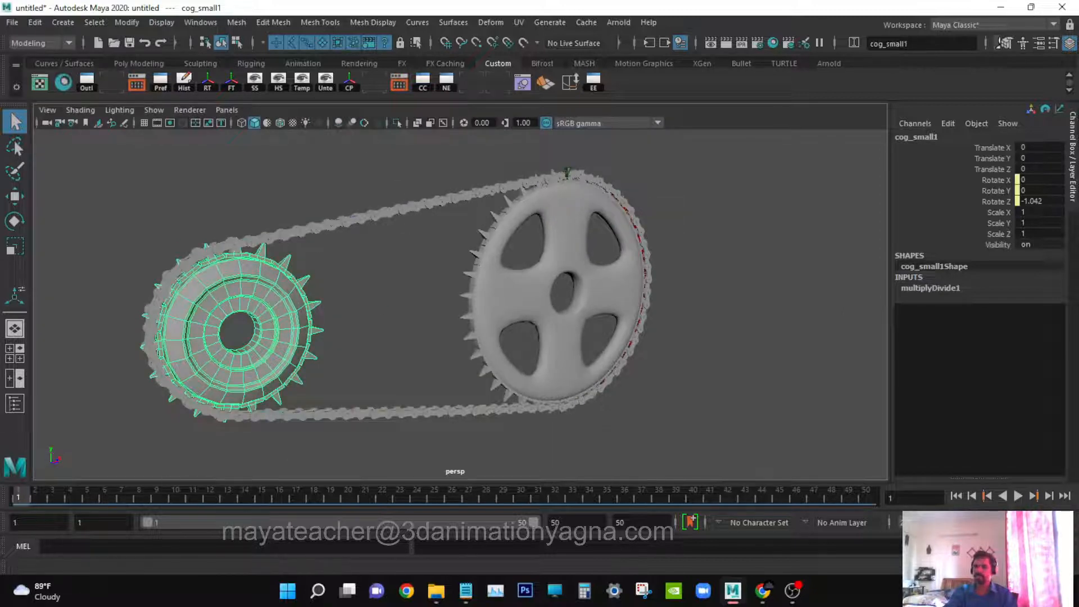
{"action": "key", "text": "alt+Tab"}
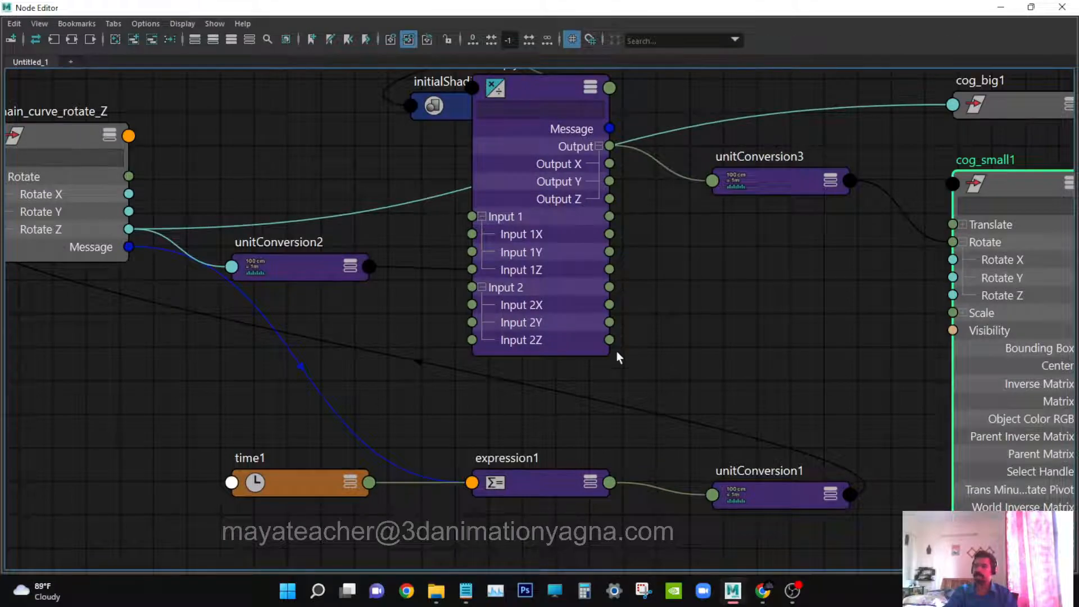
- Display multiplyDivide1's attributes beside a widened viewport and move the Node Editor clear of both cogs
{"action": "middle_click_drag", "start_coordinate": [866, 405], "coordinate": [655, 399], "text": "alt"}
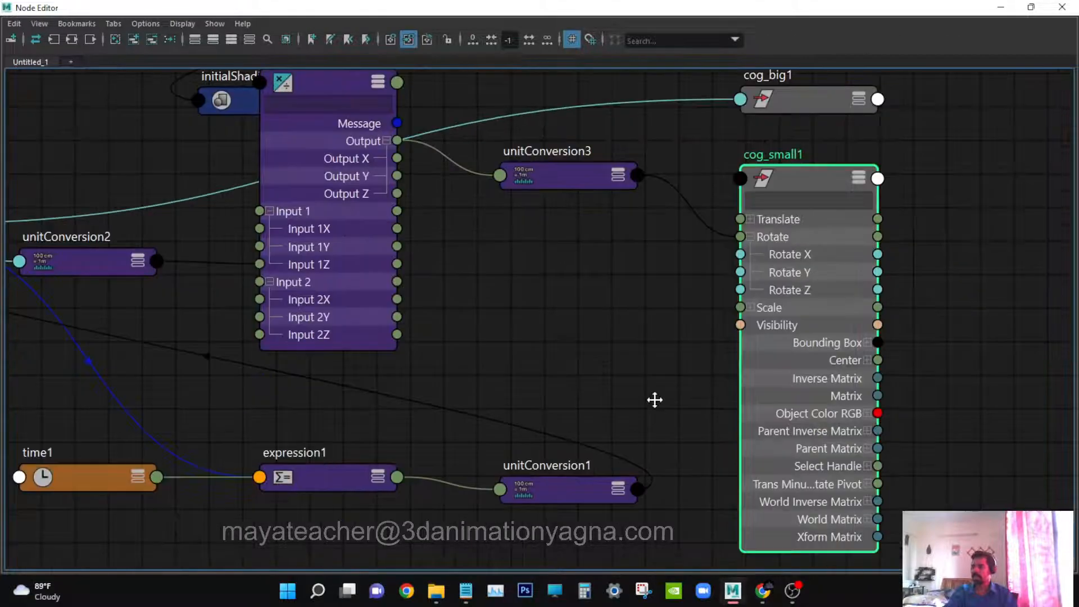
{"action": "right_click_drag", "start_coordinate": [723, 411], "coordinate": [685, 413], "text": "alt"}
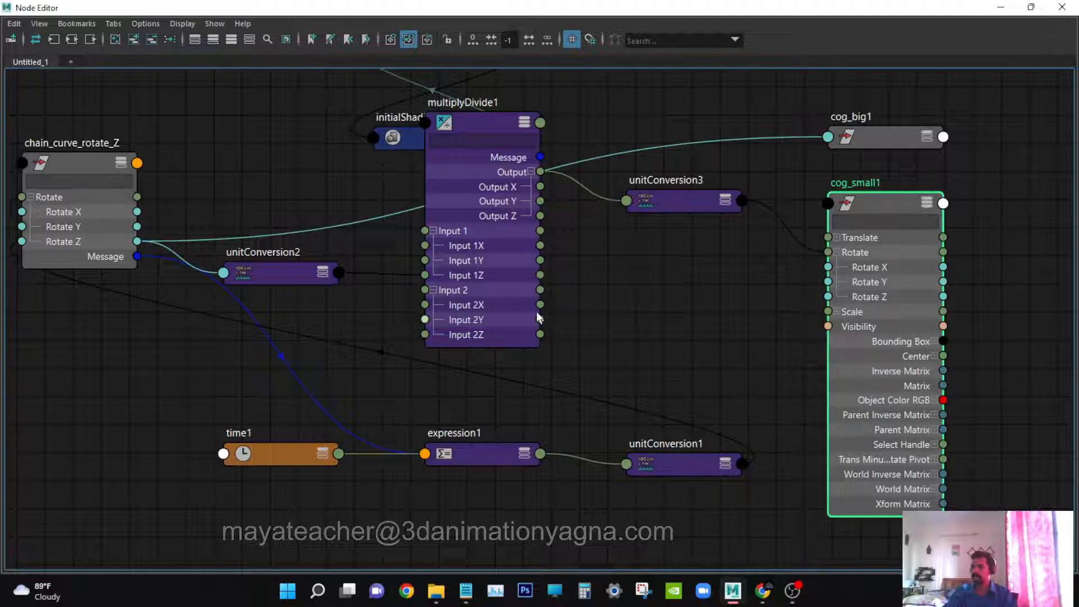
{"action": "left_click", "coordinate": [474, 130]}
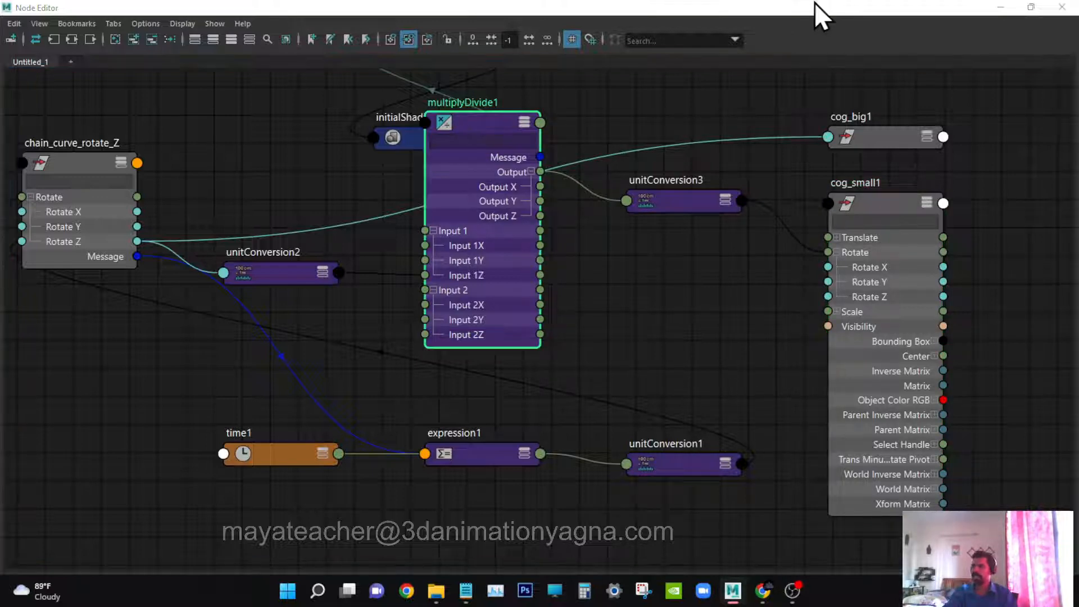
{"action": "left_click_drag", "start_coordinate": [814, 2], "coordinate": [325, 308]}
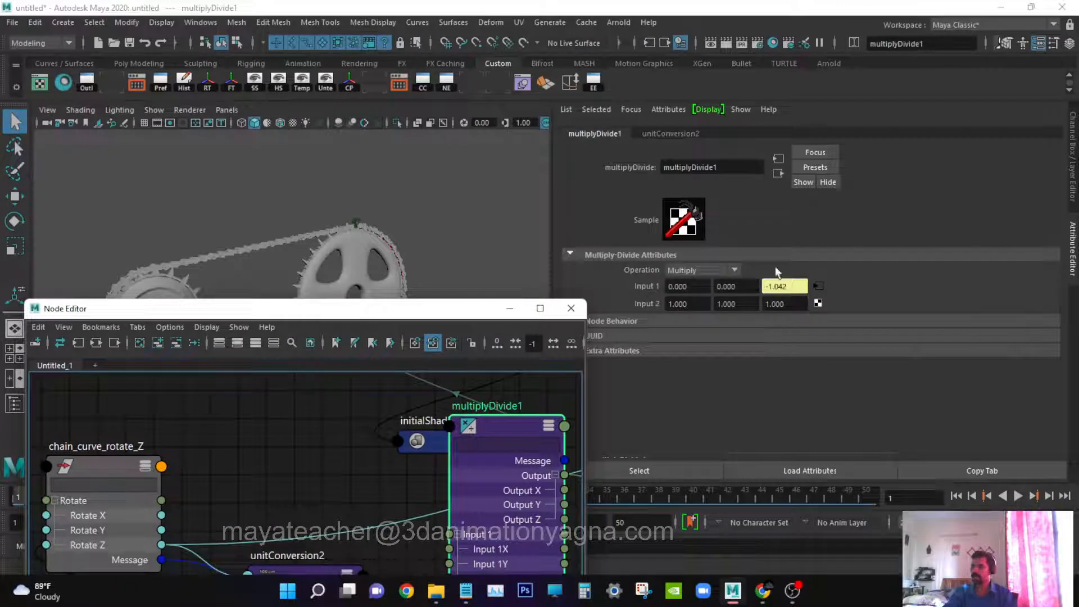
{"action": "left_click_drag", "start_coordinate": [553, 181], "coordinate": [753, 197]}
{"action": "left_click", "coordinate": [986, 304]}
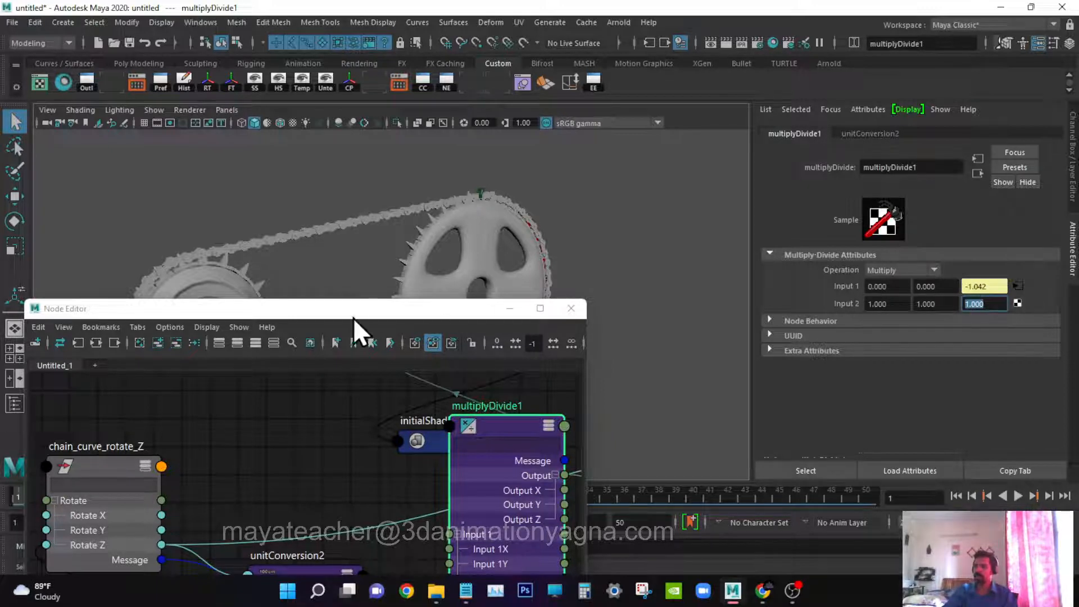
{"action": "left_click_drag", "start_coordinate": [359, 309], "coordinate": [452, 456]}
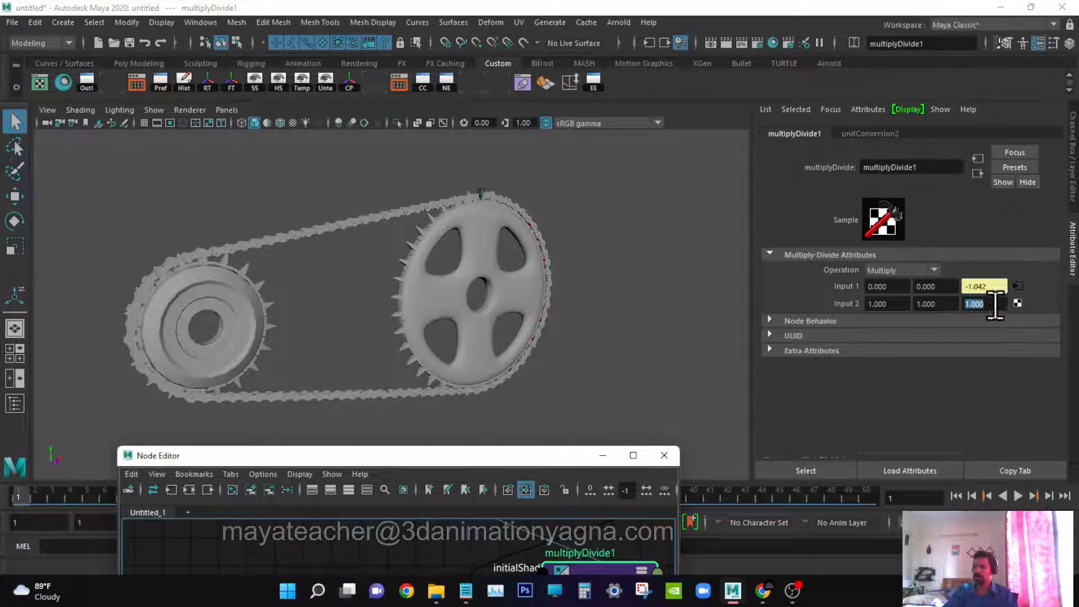
- Set the Z value of multiplyDivide1's Input 2 to 5 and play back the animation
{"action": "left_click_drag", "start_coordinate": [994, 305], "coordinate": [946, 306]}
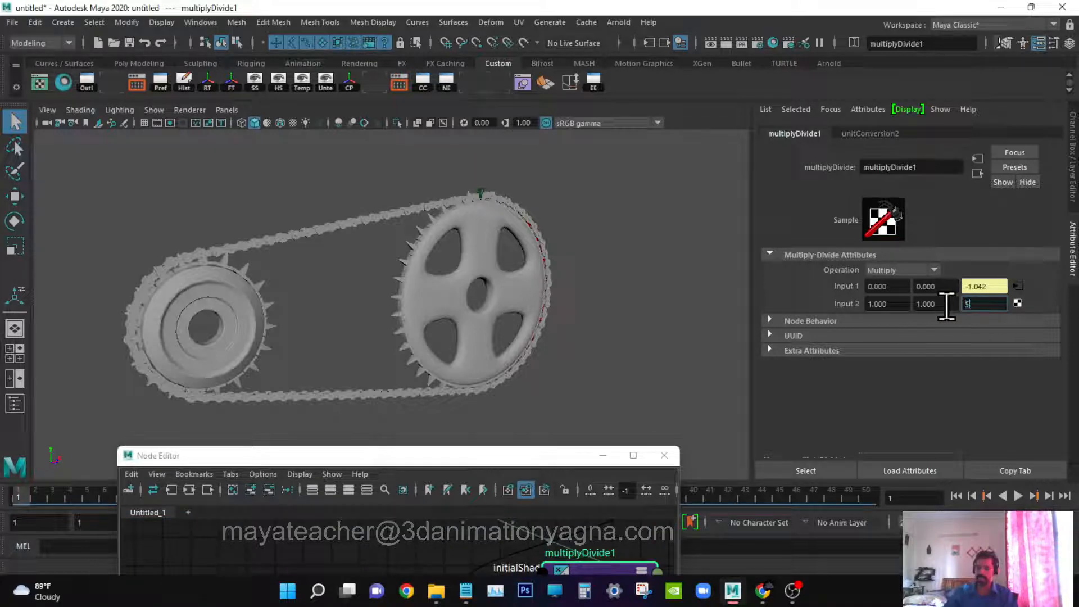
{"action": "key", "text": "Return"}
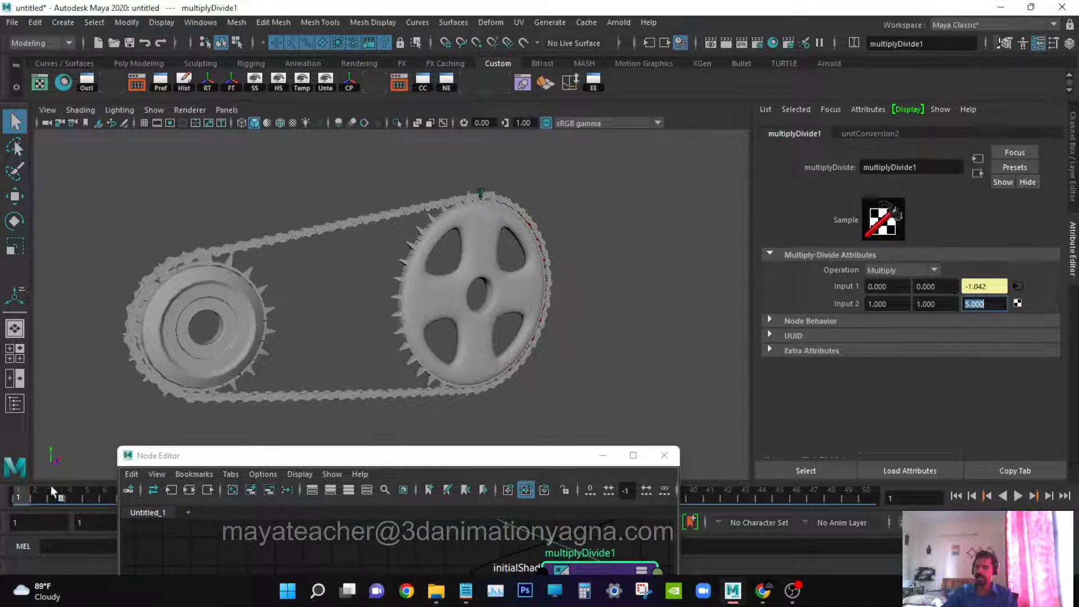
{"action": "key", "text": "alt+v"}
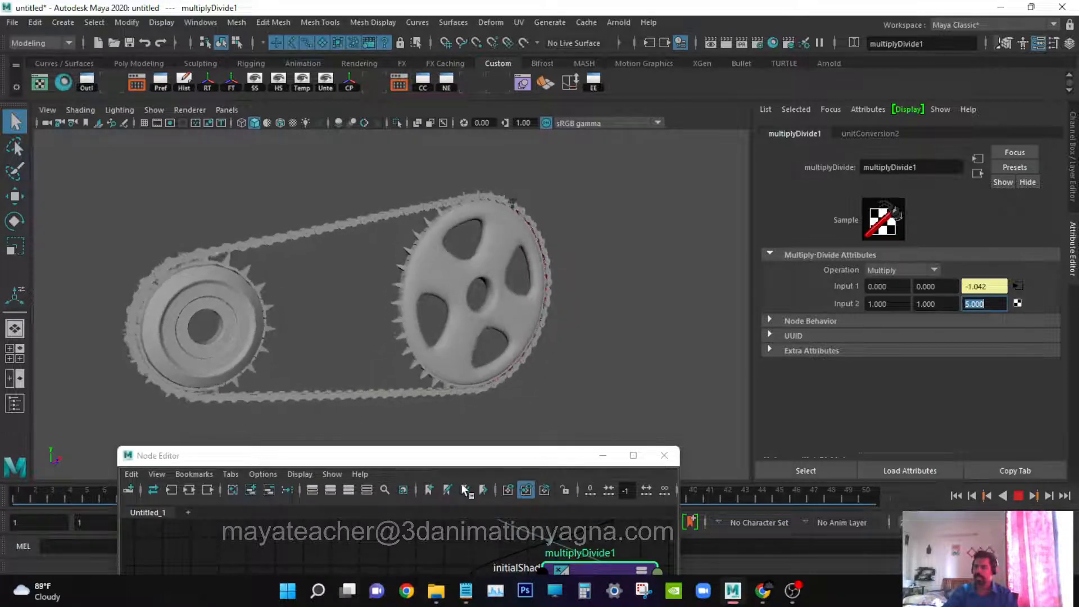
{"action": "key", "text": "alt+v"}
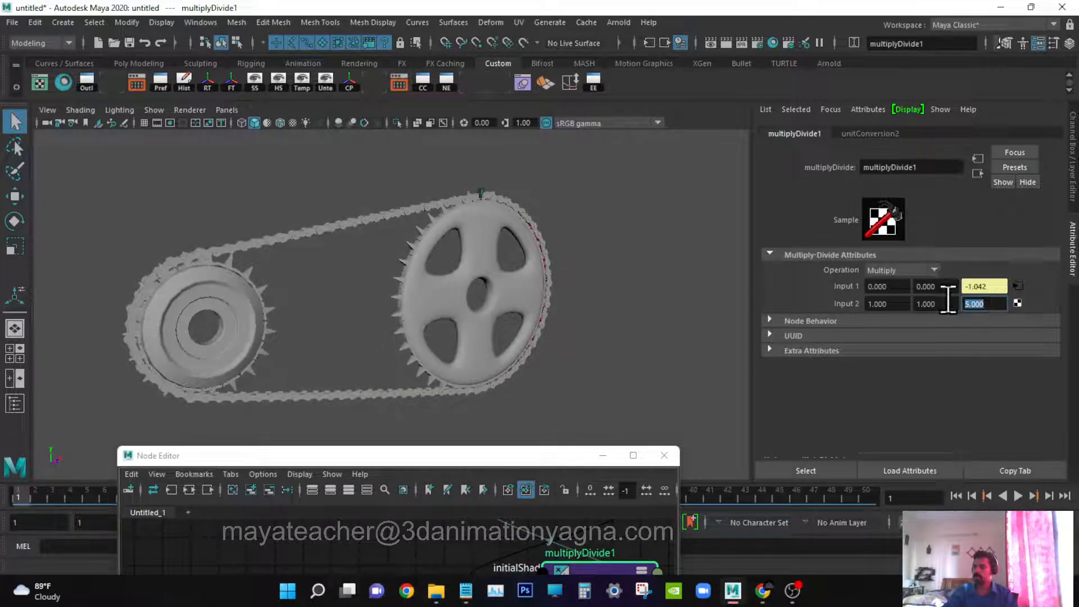
- Raise multiplyDivide1's Input 2 Z multiplier to 10 and preview the small cog's speed
{"action": "key", "text": "Return"}
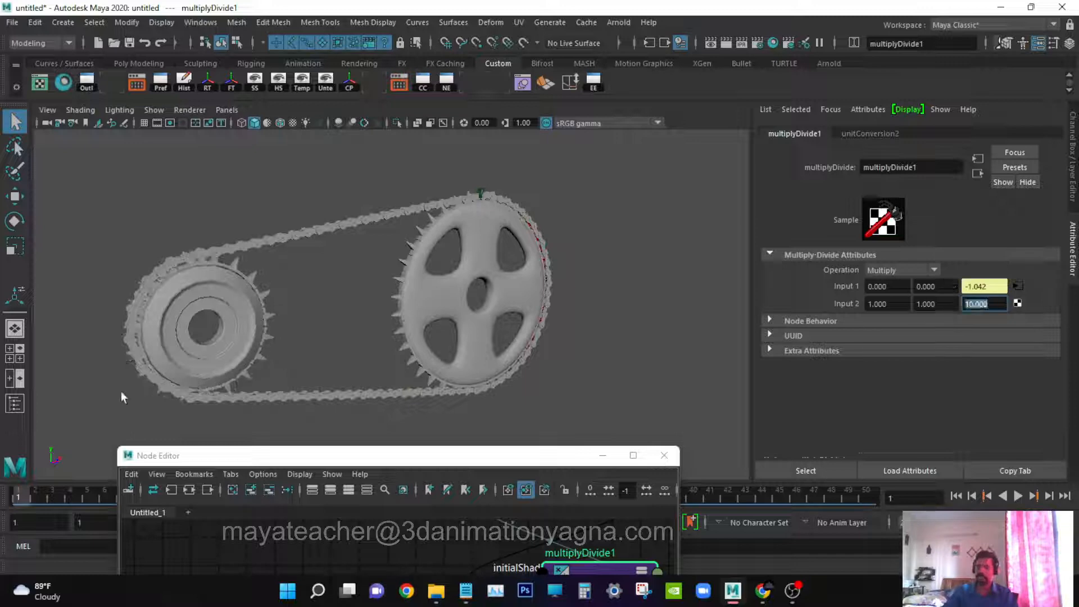
{"action": "key", "text": "alt+v"}
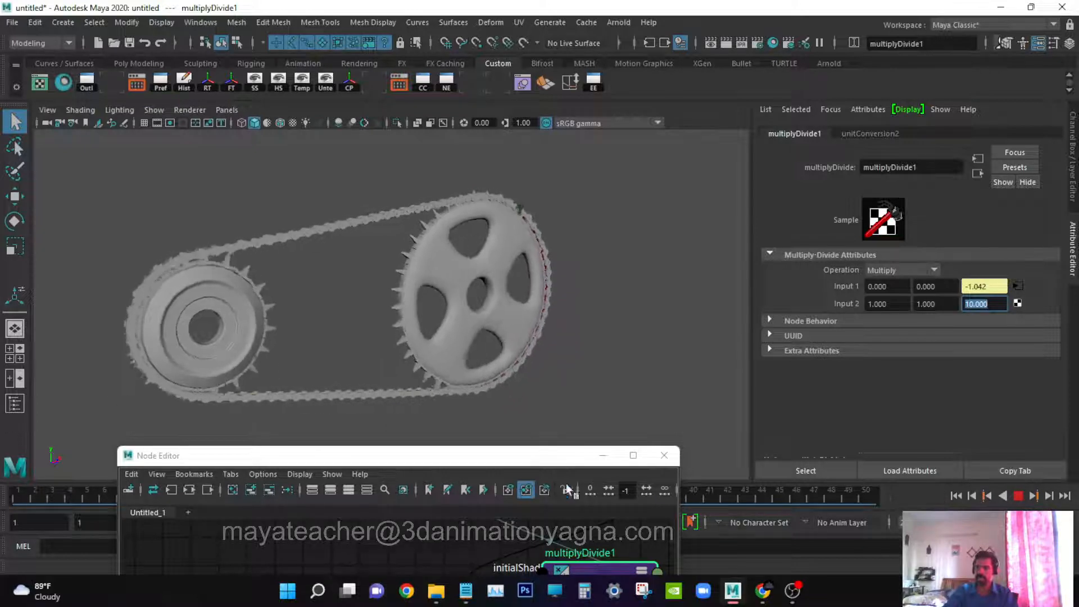
{"action": "key", "text": "alt+v"}
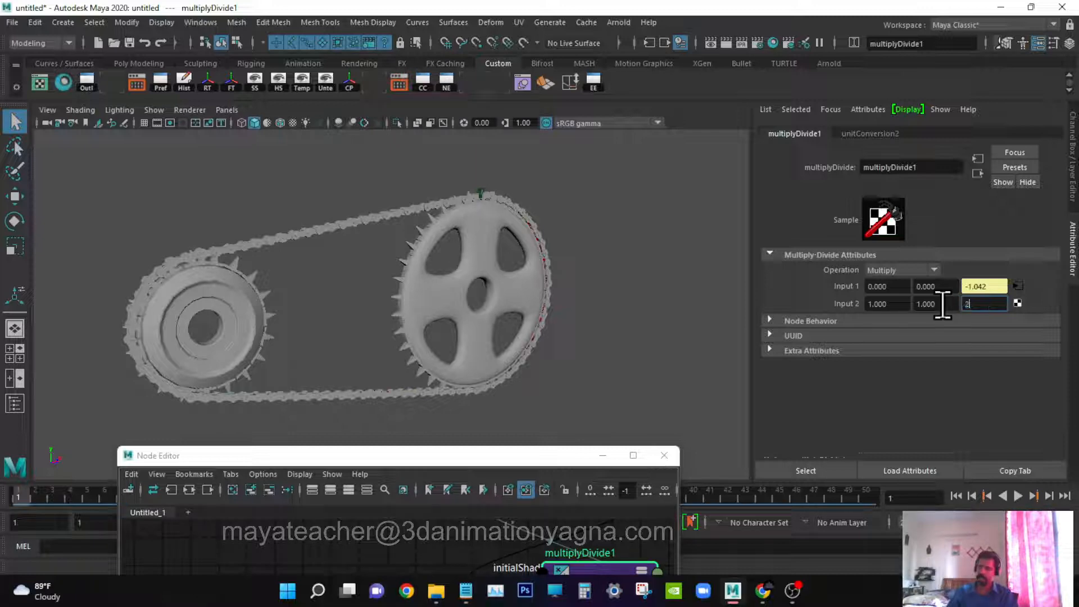
- Reduce multiplyDivide1's Input 2 Z multiplier to 2 and play the animation to compare the cog with the chain
{"action": "key", "text": "Return"}
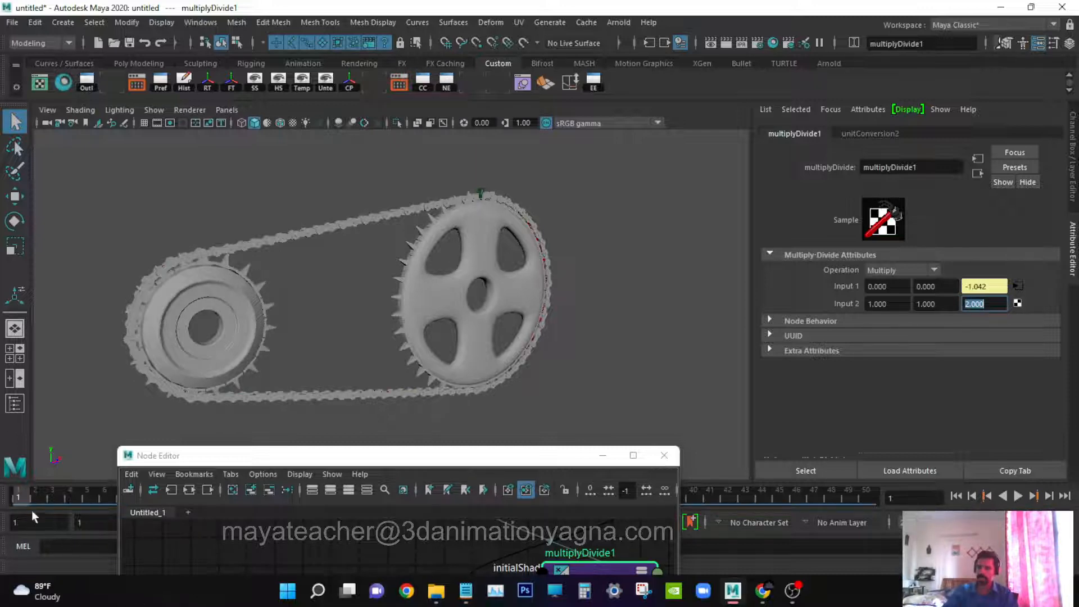
{"action": "key", "text": "alt+v"}
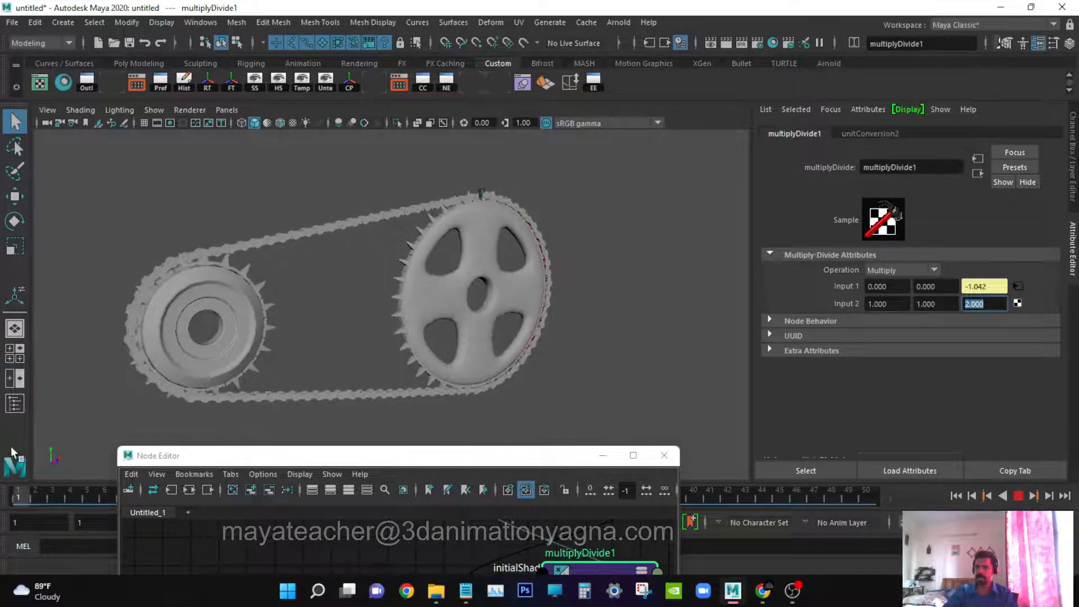
{"action": "key", "text": "alt+v"}
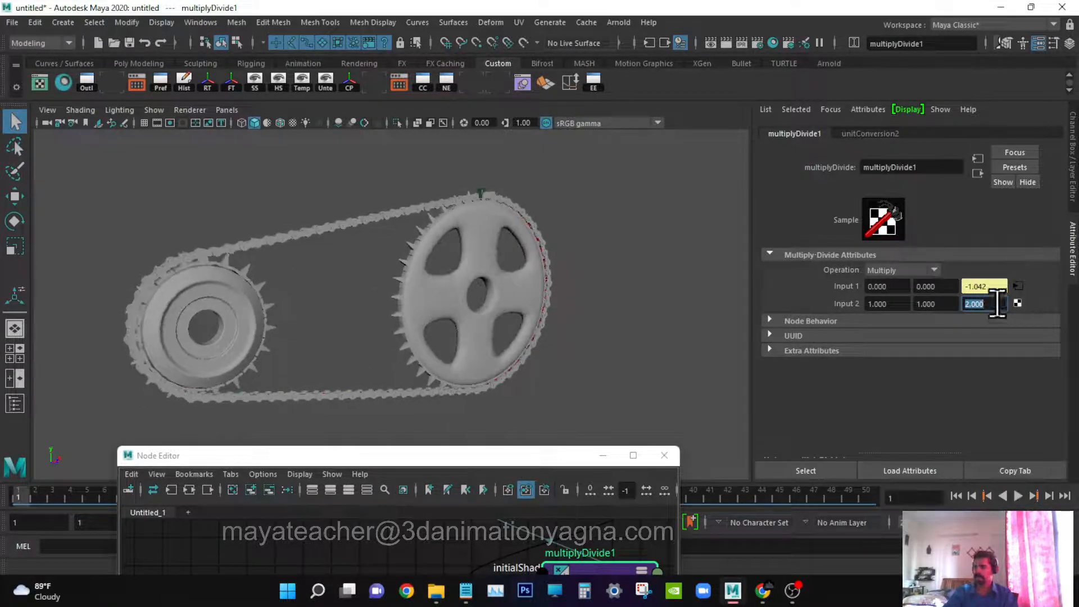
- Try Input 2 Z values of 2.1 and 2.2 on multiplyDivide1, and play back the animation
{"action": "type", "text": "2"}
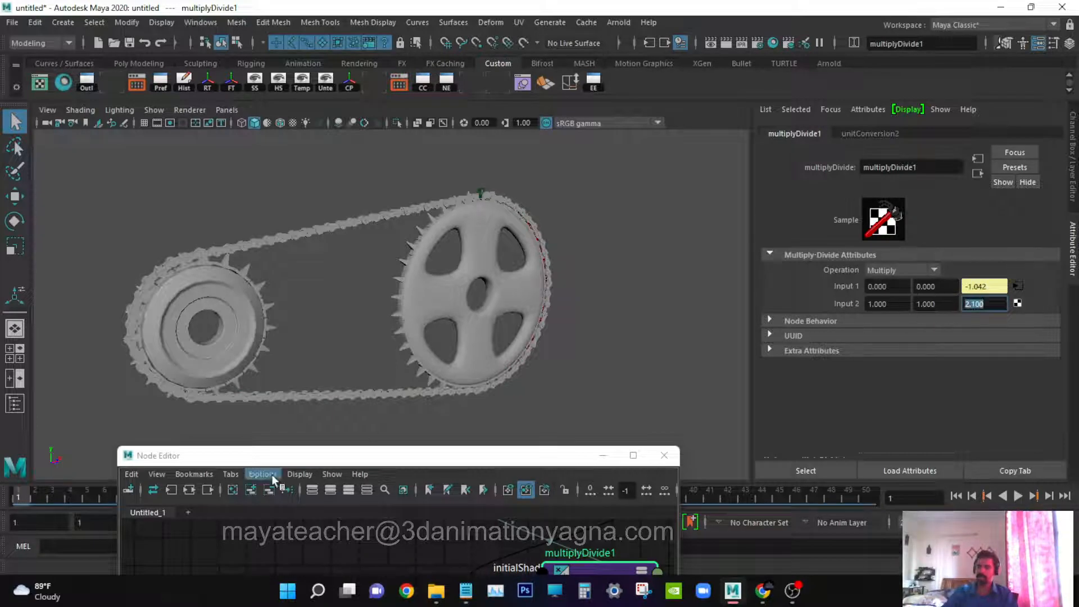
{"action": "type", "text": "2.2"}
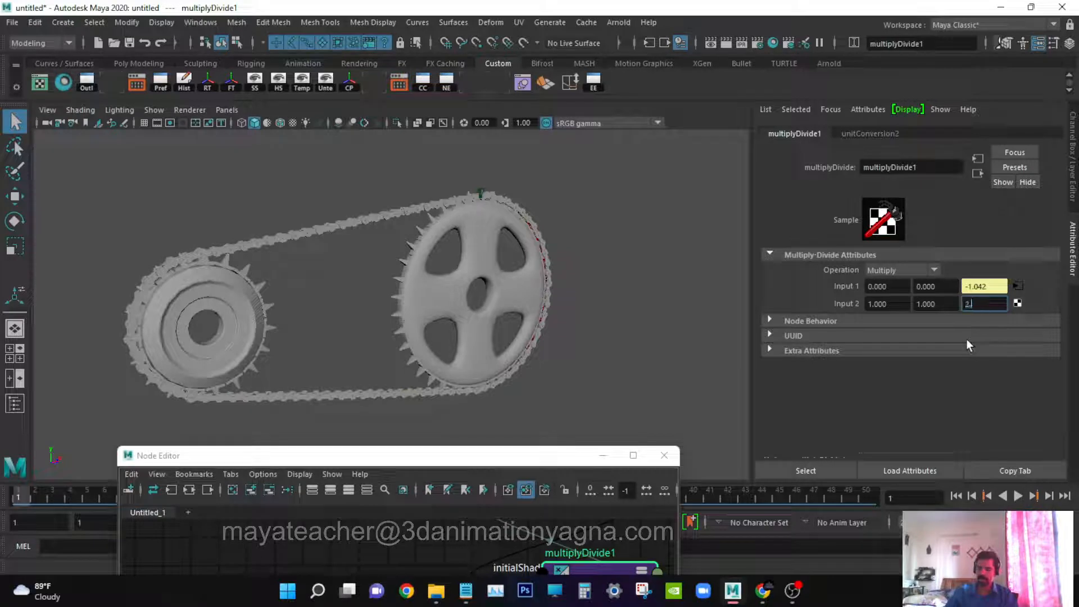
{"action": "key", "text": "Return"}
{"action": "key", "text": "alt+v"}
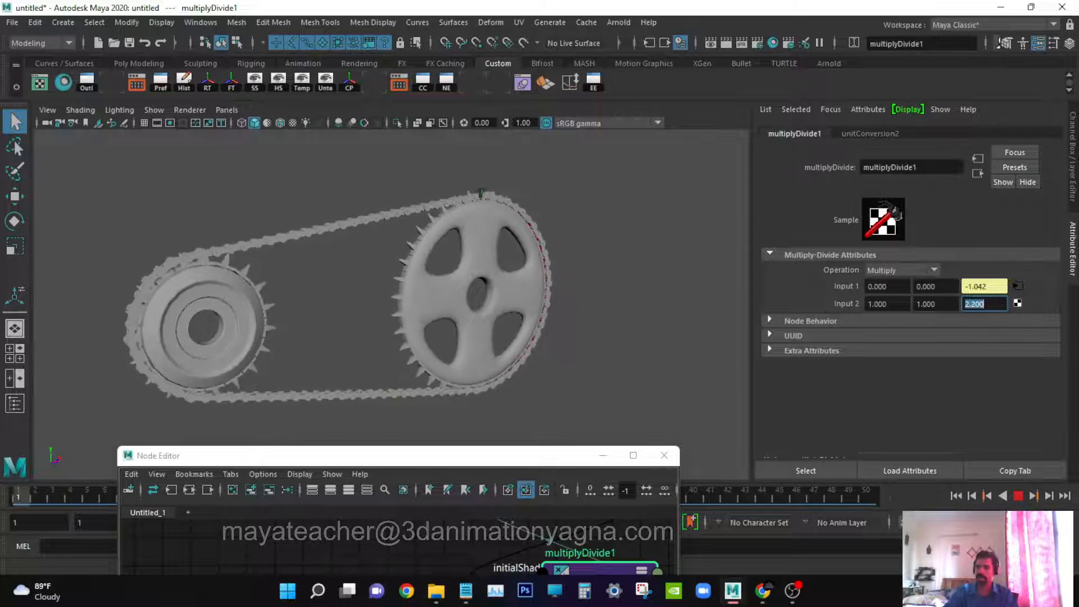
{"action": "key", "text": "alt+v"}
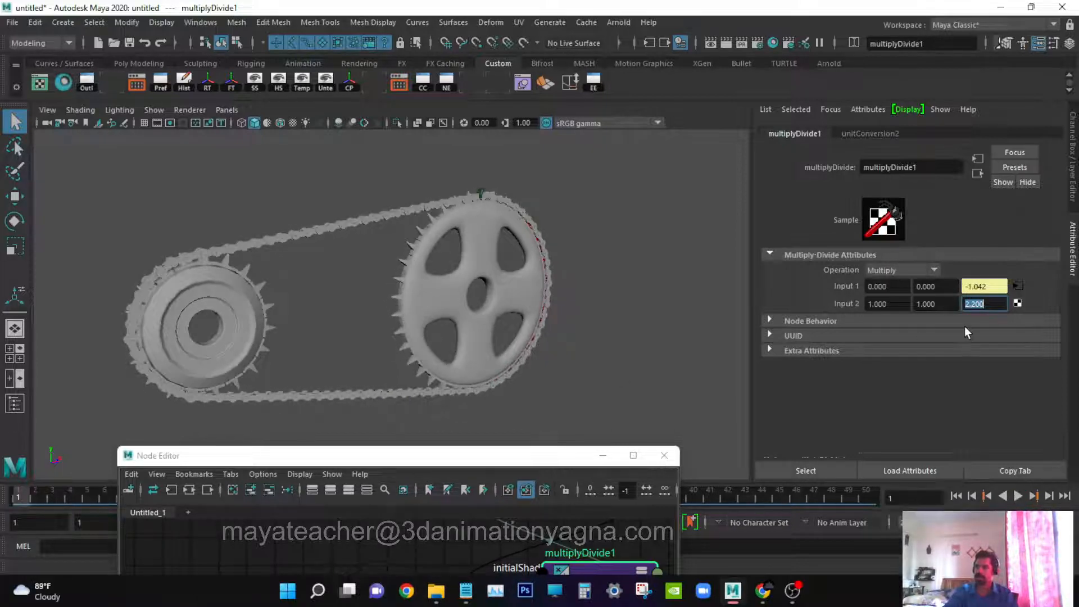
- Set multiplyDivide1's Input 2 Z back to 2 and play the animation to check the small cog against the chain
{"action": "type", "text": "2"}
{"action": "key", "text": "Return"}
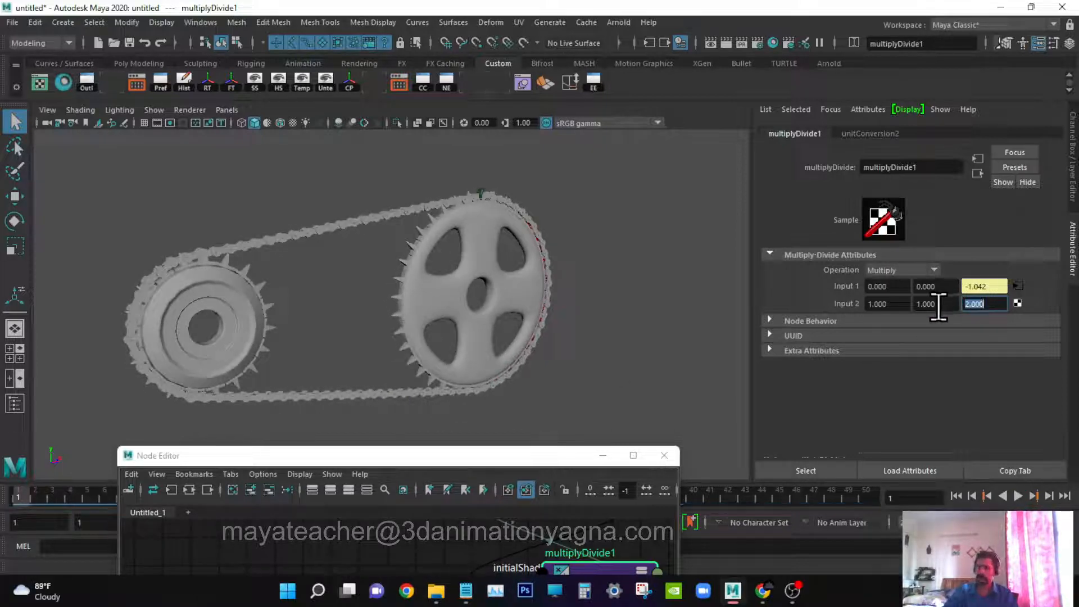
{"action": "key", "text": "alt+v"}
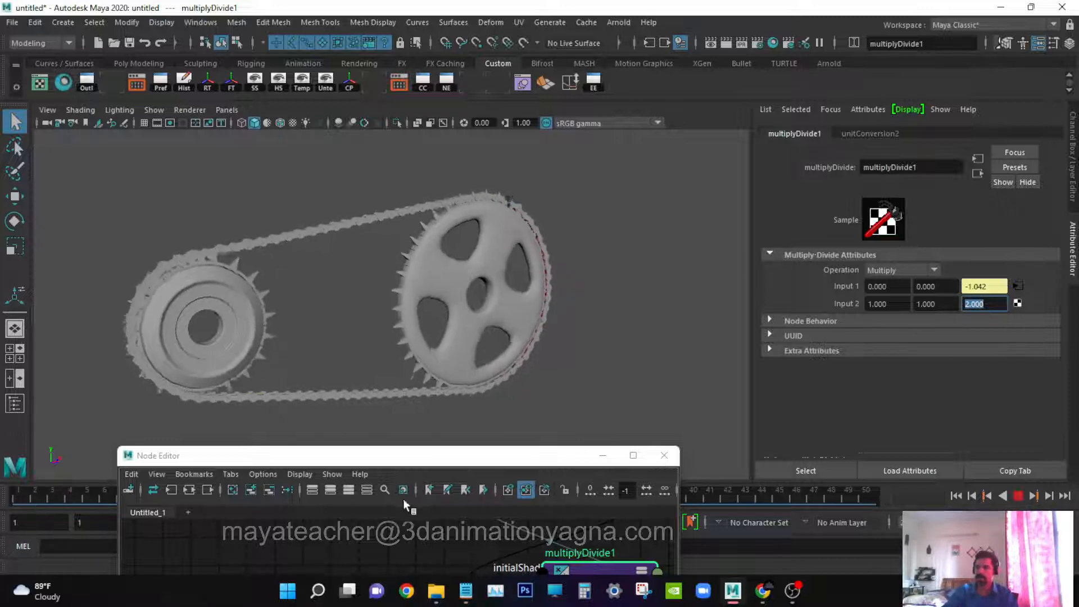
{"action": "key", "text": "alt+v"}
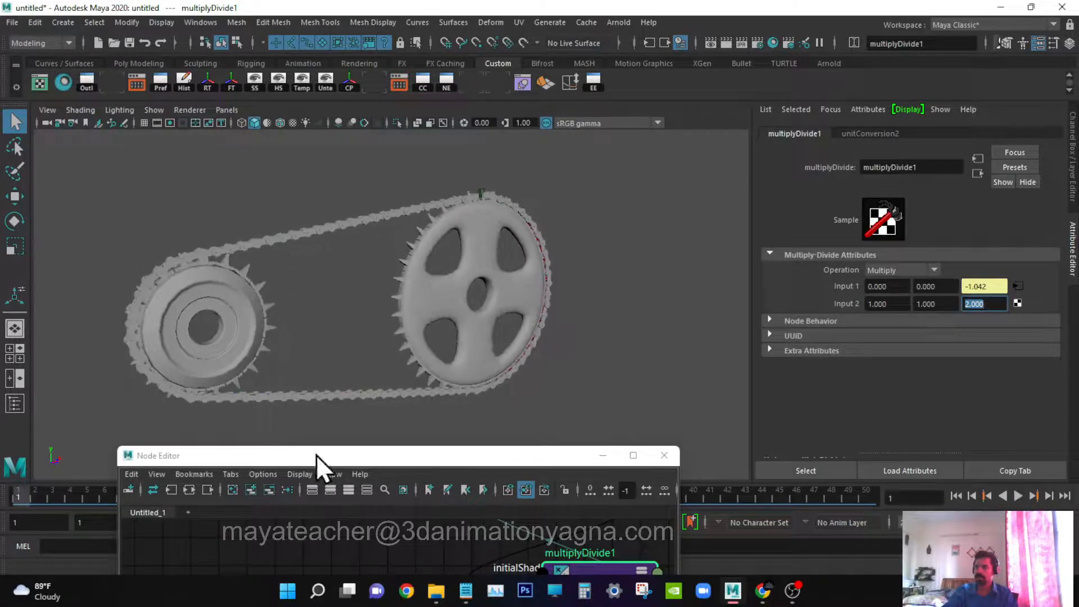
- Review the whole node network, close the Node Editor, and show the Channel Box in place of the Attribute Editor
{"action": "left_click_drag", "start_coordinate": [316, 454], "coordinate": [404, 117]}
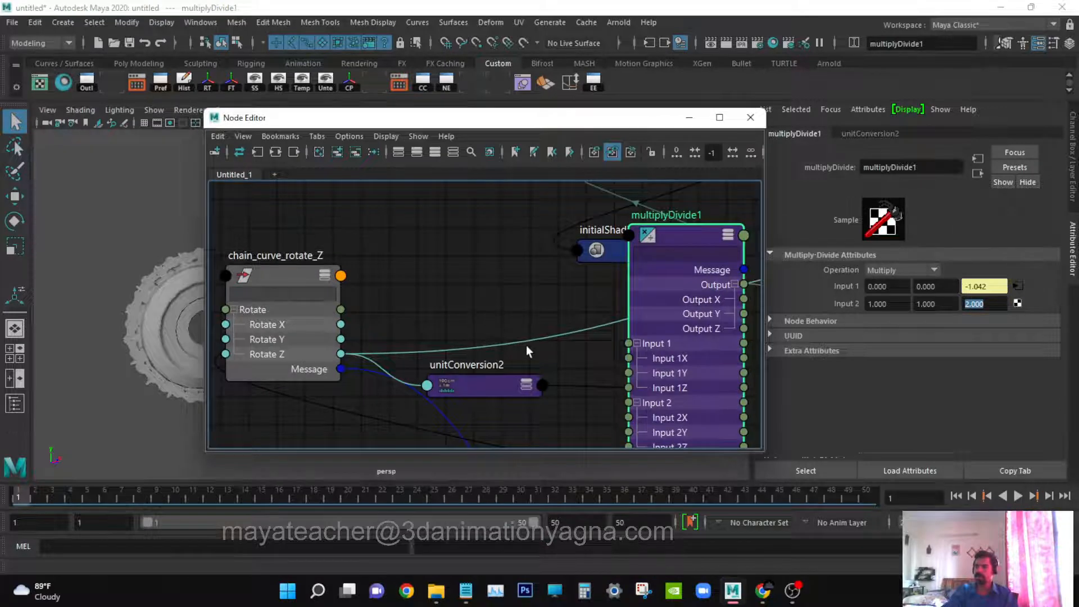
{"action": "middle_click_drag", "start_coordinate": [526, 345], "coordinate": [524, 295]}
{"action": "scroll", "coordinate": [526, 303], "scroll_direction": "down", "scroll_amount": 5}
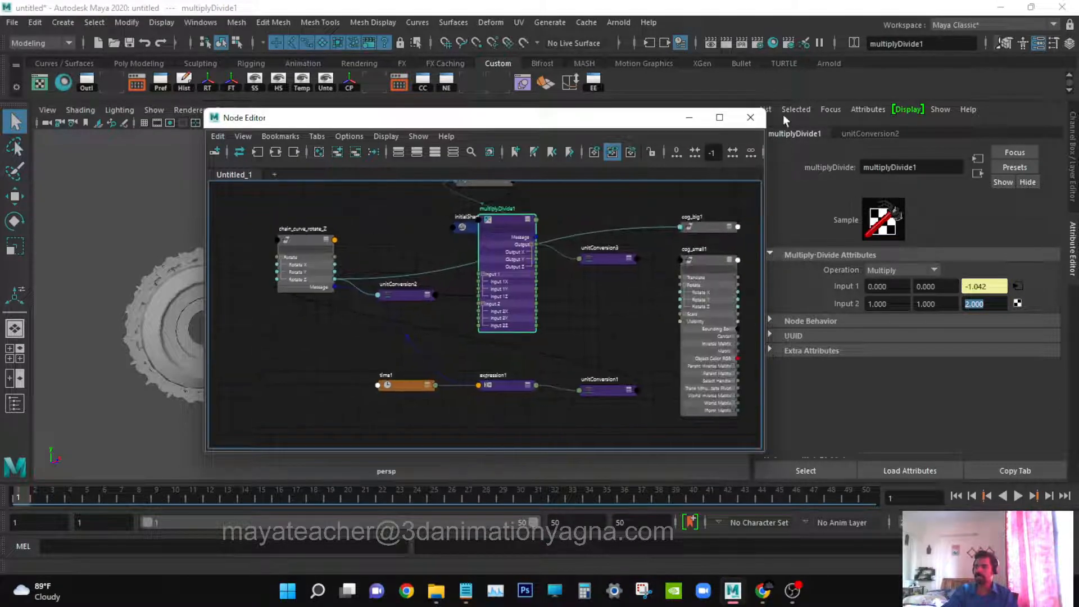
{"action": "left_click", "coordinate": [750, 118]}
{"action": "left_click", "coordinate": [1039, 44]}
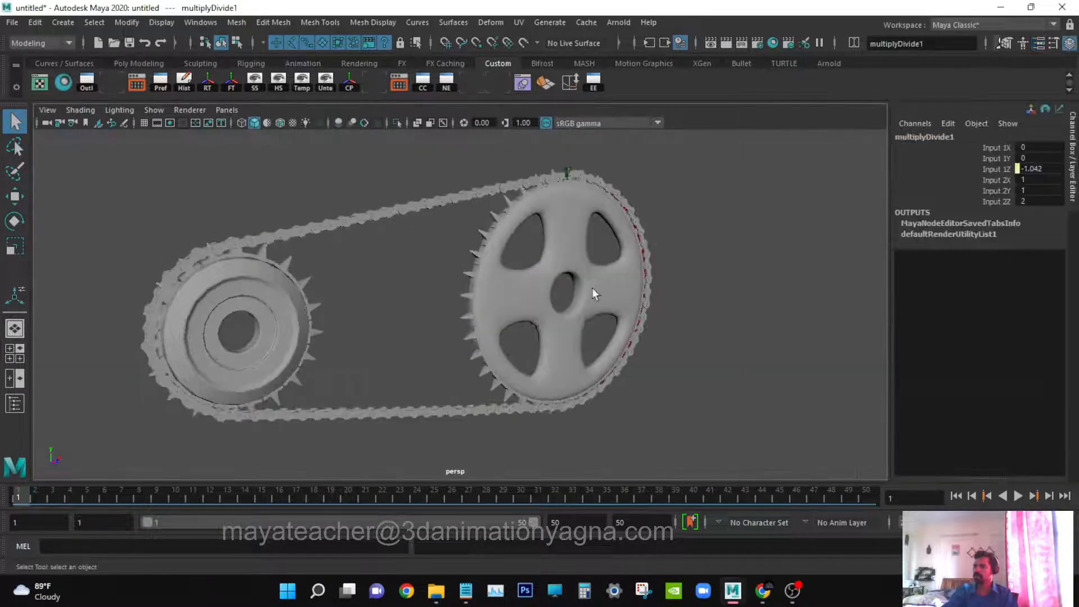
- Show the Outliner, select chain_curve_rotate_Z, and review the expression driving its Rotate Z in the Expression Editor
{"action": "scroll", "coordinate": [573, 298], "scroll_direction": "up", "scroll_amount": 3}
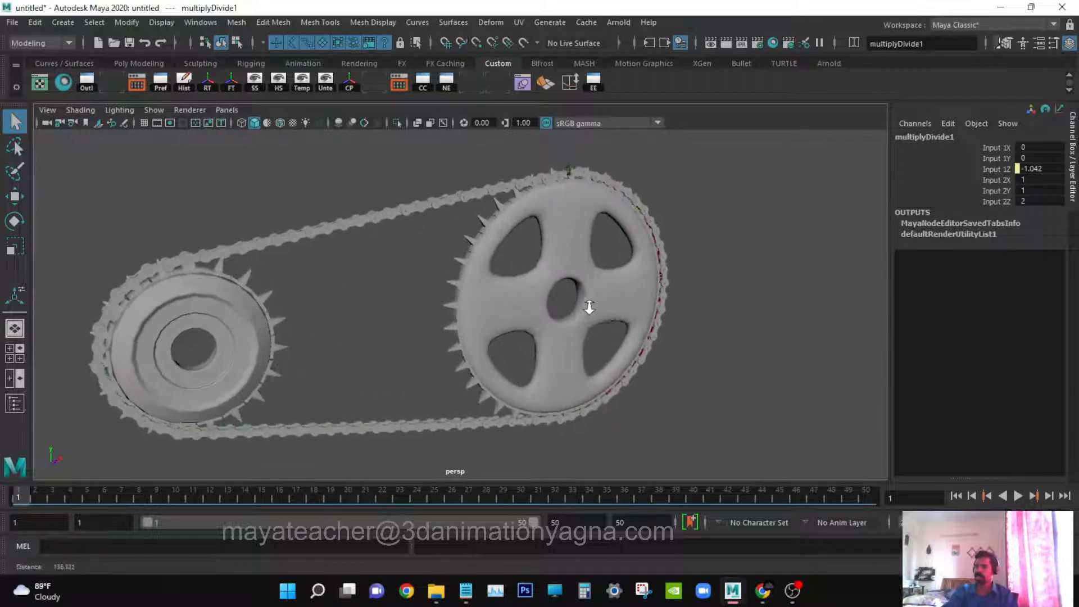
{"action": "right_click_drag", "start_coordinate": [589, 308], "coordinate": [590, 314], "text": "alt"}
{"action": "middle_click_drag", "start_coordinate": [590, 315], "coordinate": [663, 303], "text": "alt"}
{"action": "key", "text": "shift+o"}
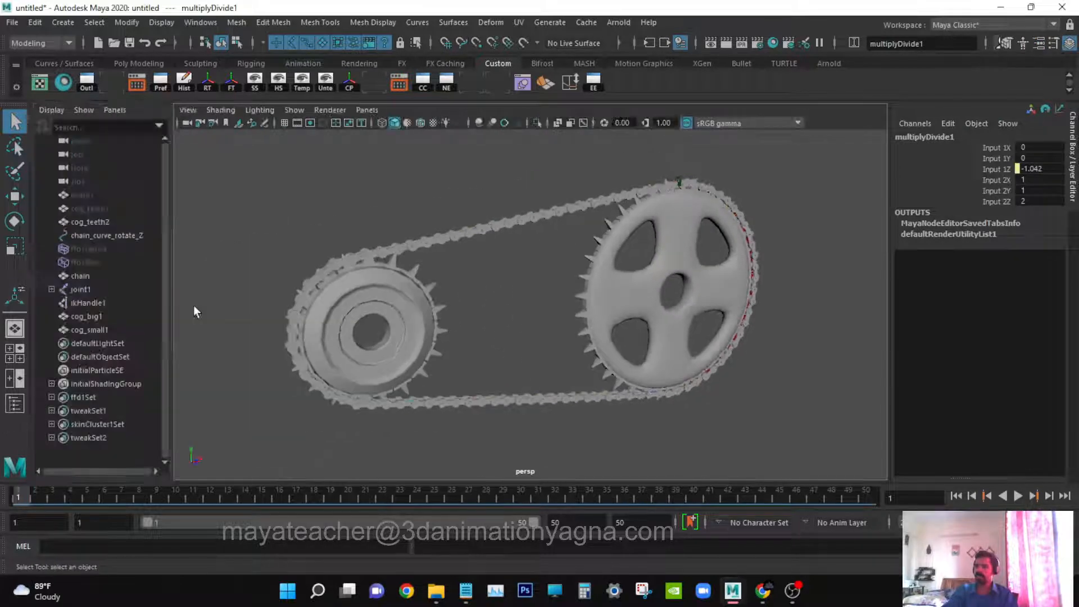
{"action": "left_click", "coordinate": [107, 247]}
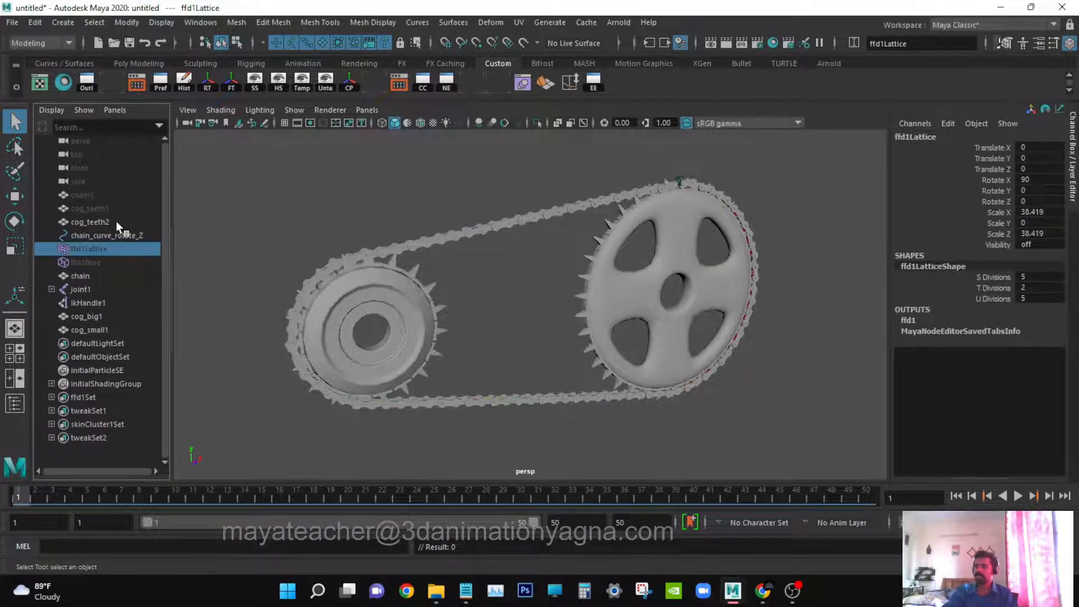
{"action": "left_click", "coordinate": [118, 235]}
{"action": "left_click", "coordinate": [995, 201]}
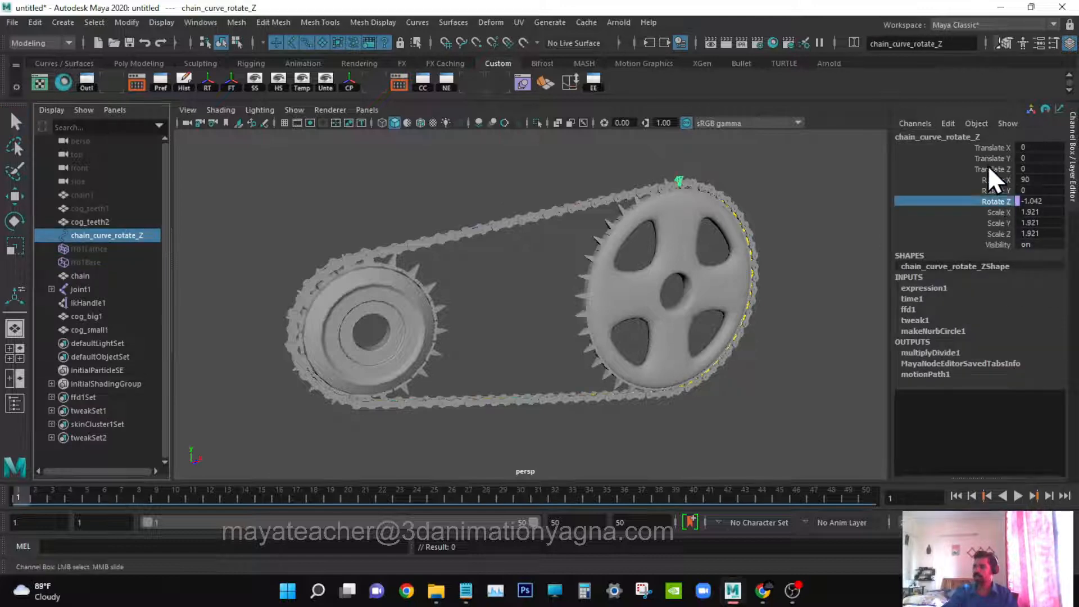
{"action": "left_click", "coordinate": [948, 123]}
{"action": "left_click", "coordinate": [948, 124]}
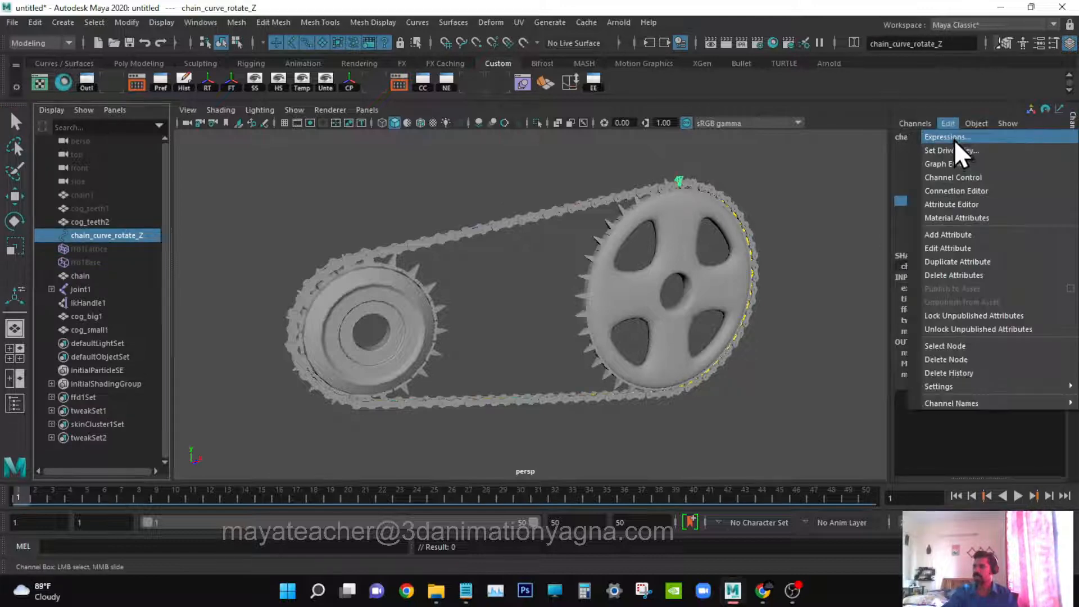
{"action": "left_click", "coordinate": [955, 139]}
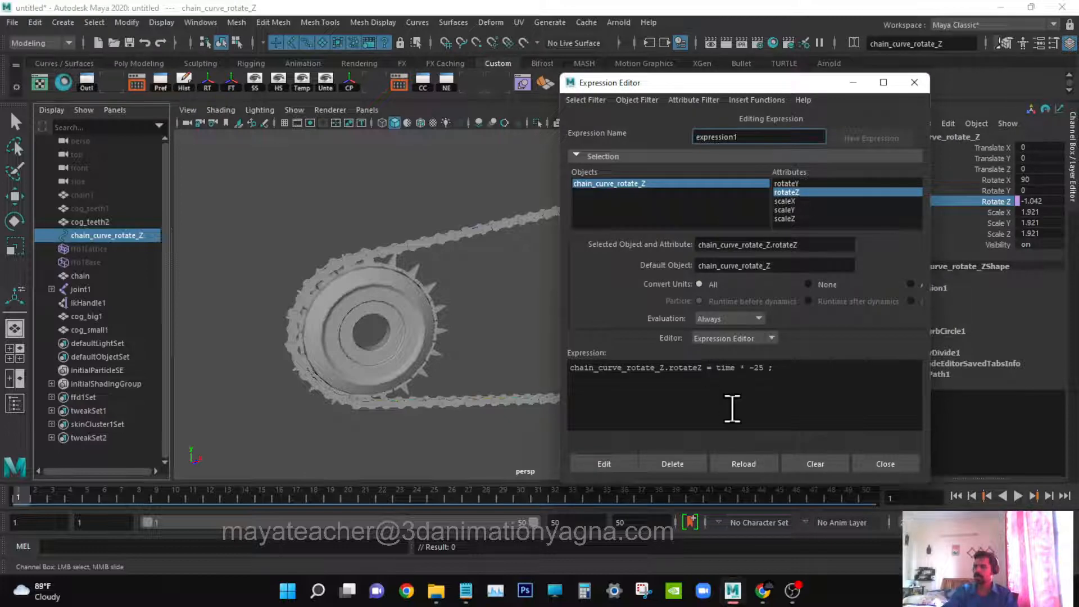
{"action": "scroll", "coordinate": [734, 408], "scroll_direction": "up", "scroll_amount": 4, "text": "ctrl"}
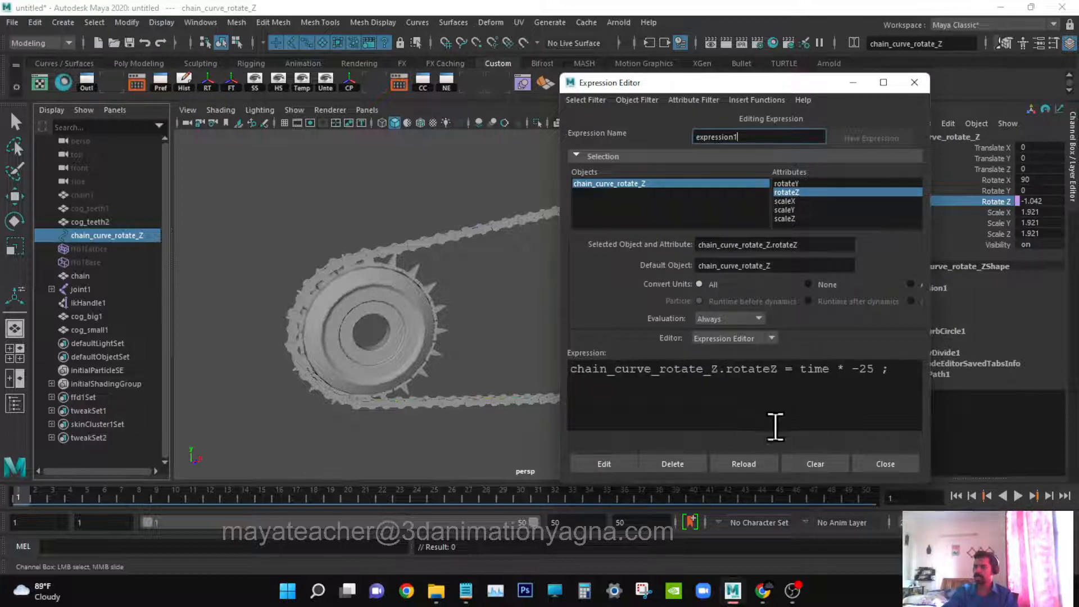
{"action": "left_click", "coordinate": [902, 462]}
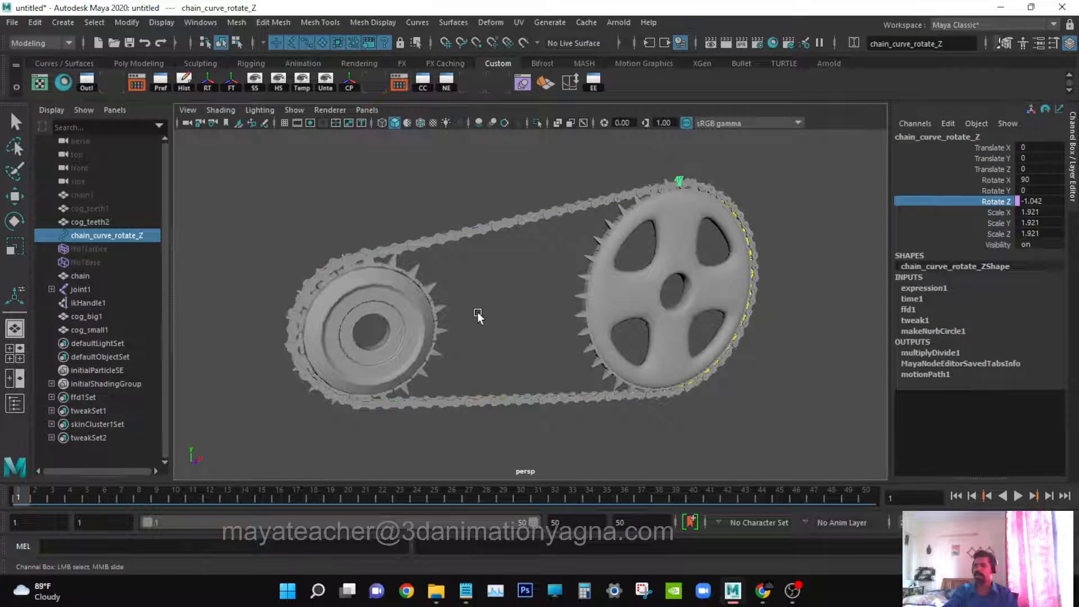
- Play the animation and check how the chain runs over both cogs from the big cog's side
{"action": "left_click_drag", "start_coordinate": [486, 318], "coordinate": [486, 326], "text": "alt"}
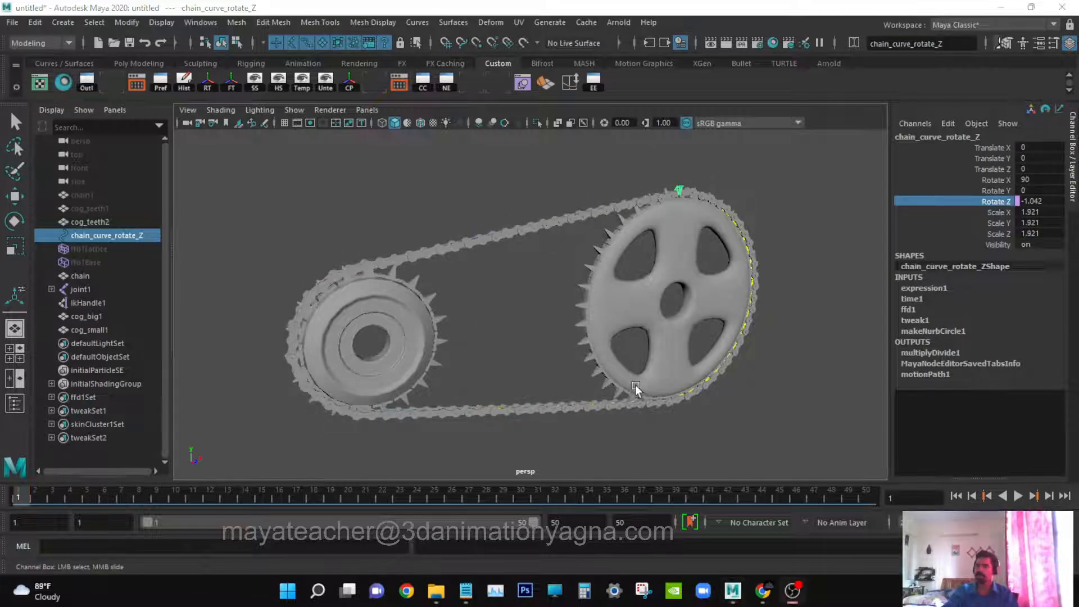
{"action": "left_click_drag", "start_coordinate": [637, 389], "coordinate": [559, 388], "text": "alt"}
{"action": "right_click_drag", "start_coordinate": [559, 388], "coordinate": [589, 388], "text": "alt"}
{"action": "middle_click_drag", "start_coordinate": [589, 388], "coordinate": [628, 361], "text": "alt"}
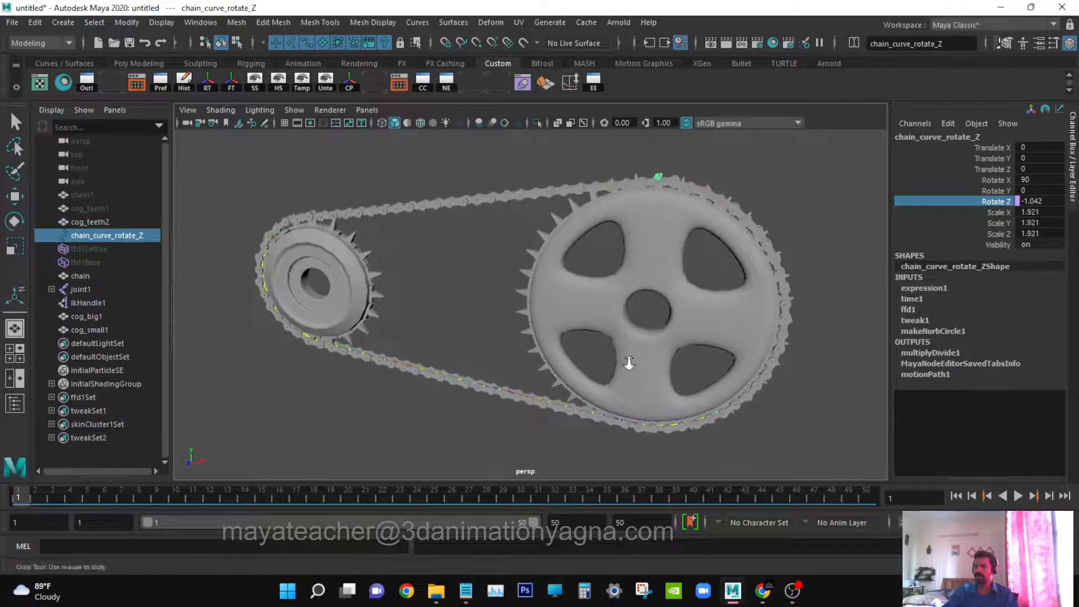
{"action": "left_click_drag", "start_coordinate": [628, 361], "coordinate": [600, 385], "text": "alt"}
{"action": "middle_click_drag", "start_coordinate": [600, 385], "coordinate": [591, 387], "text": "alt"}
{"action": "left_click_drag", "start_coordinate": [592, 388], "coordinate": [607, 397], "text": "alt"}
{"action": "middle_click_drag", "start_coordinate": [607, 396], "coordinate": [607, 396], "text": "alt"}
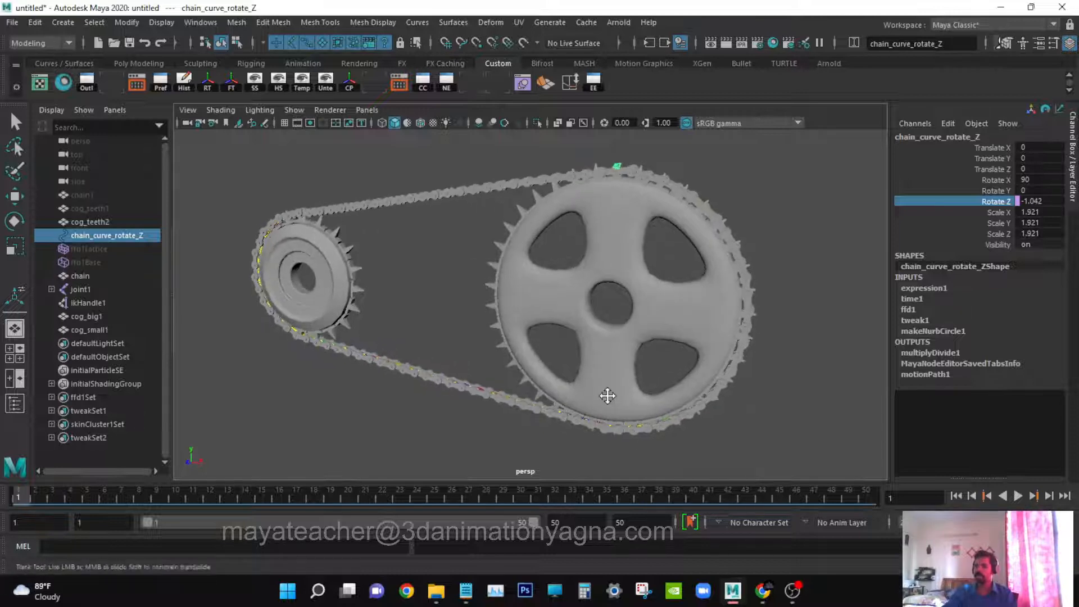
{"action": "left_click_drag", "start_coordinate": [608, 395], "coordinate": [616, 399], "text": "alt"}
{"action": "right_click_drag", "start_coordinate": [617, 399], "coordinate": [592, 405], "text": "alt"}
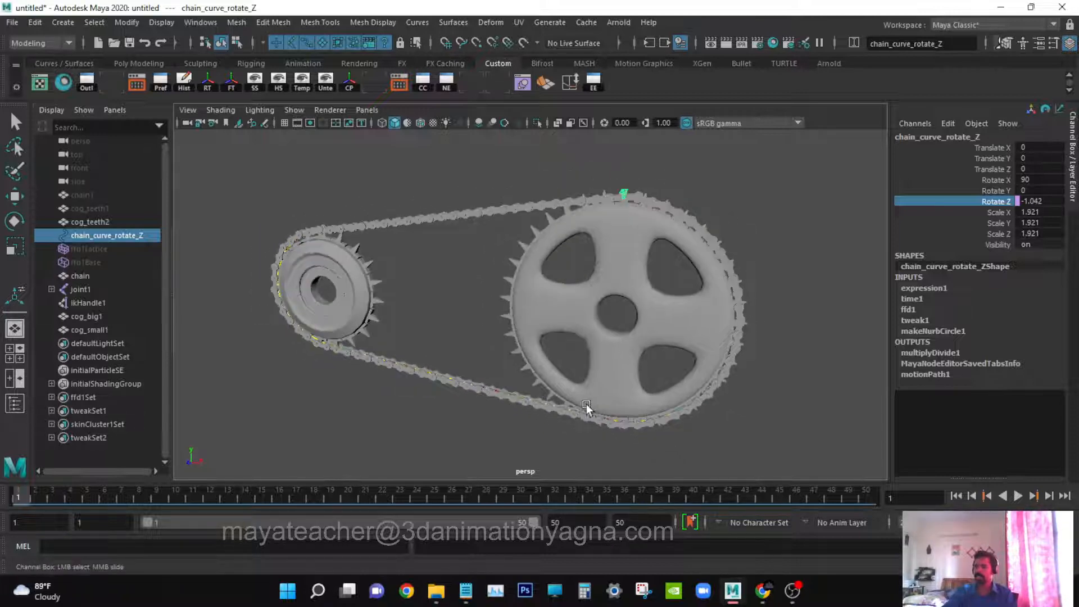
{"action": "key", "text": "q"}
{"action": "key", "text": "alt+v"}
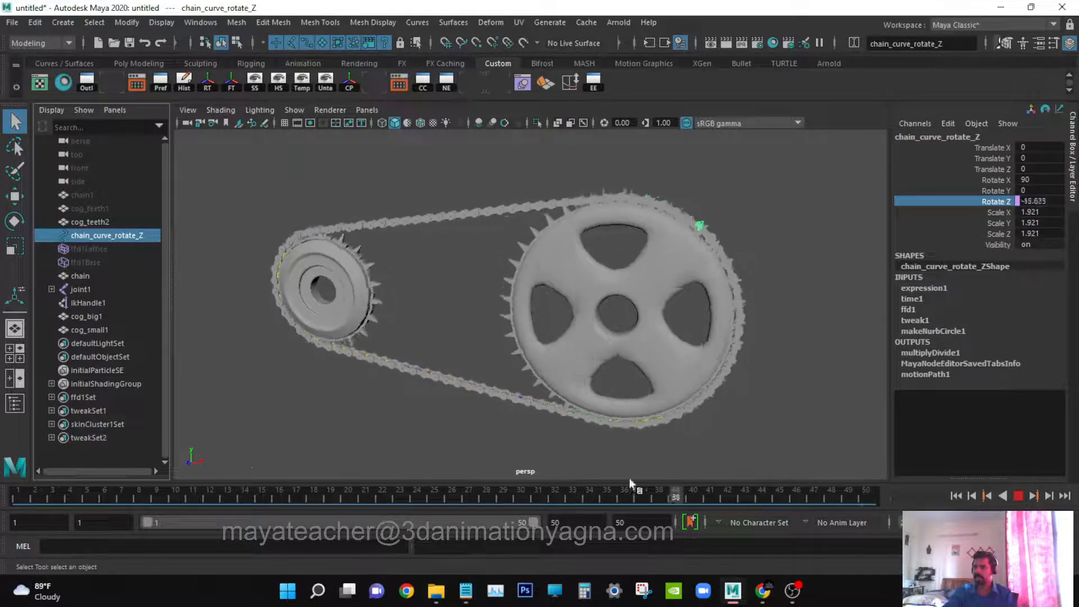
{"action": "key", "text": "alt+v"}
- Replay the animation from frame 1, then return the timeline to the first frame
{"action": "left_click_drag", "start_coordinate": [707, 333], "coordinate": [674, 338], "text": "alt"}
{"action": "left_click_drag", "start_coordinate": [618, 392], "coordinate": [628, 366], "text": "alt"}
{"action": "left_click", "coordinate": [20, 493]}
{"action": "key", "text": "alt+v"}
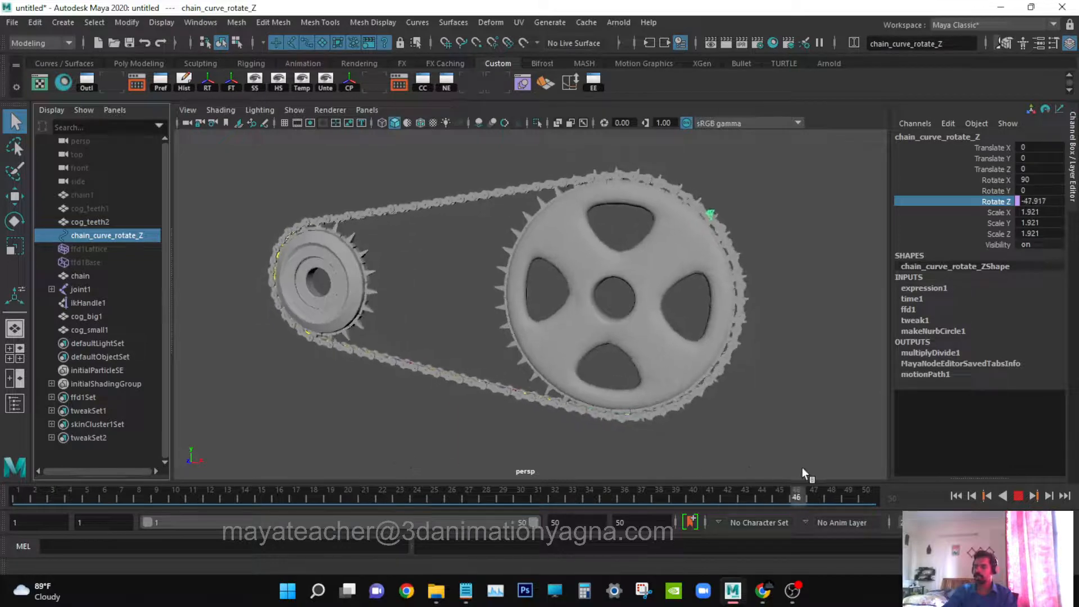
{"action": "left_click", "coordinate": [20, 496]}
- Examine how the teeth of both cogs fit the chain from several angles at frame 1
{"action": "left_click_drag", "start_coordinate": [457, 366], "coordinate": [539, 369], "text": "alt"}
{"action": "right_click_drag", "start_coordinate": [516, 412], "coordinate": [546, 427], "text": "alt"}
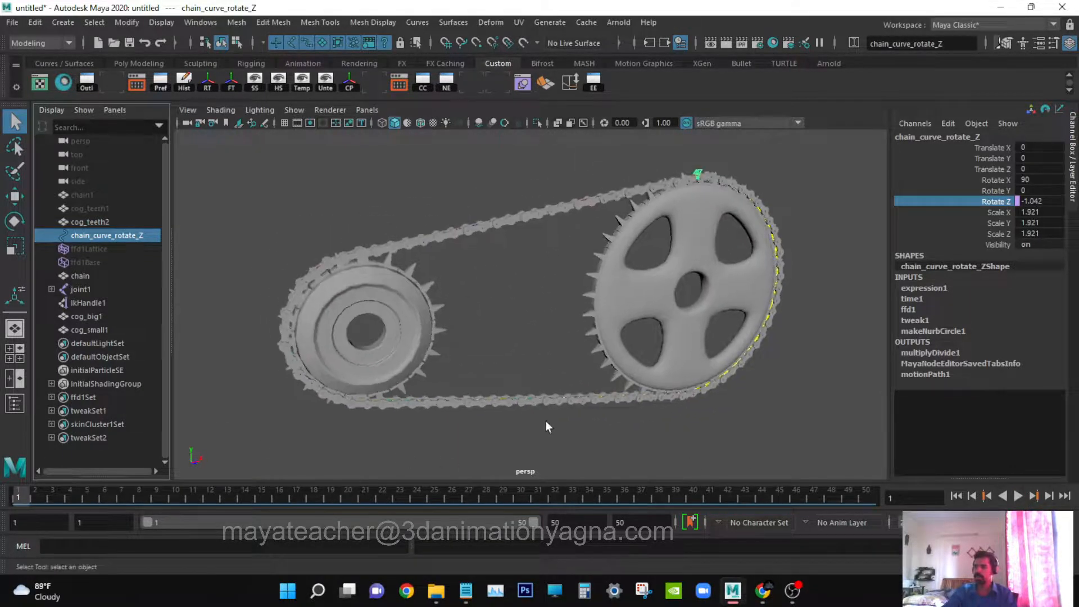
{"action": "middle_click_drag", "start_coordinate": [560, 425], "coordinate": [570, 400], "text": "alt"}
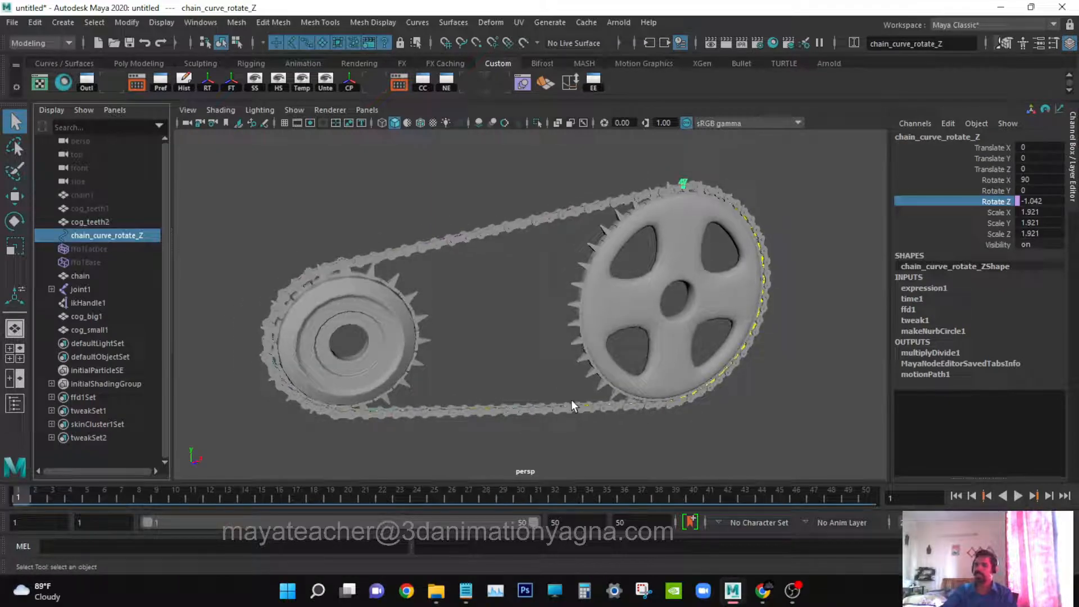
{"action": "left_click_drag", "start_coordinate": [571, 361], "coordinate": [578, 356], "text": "alt"}
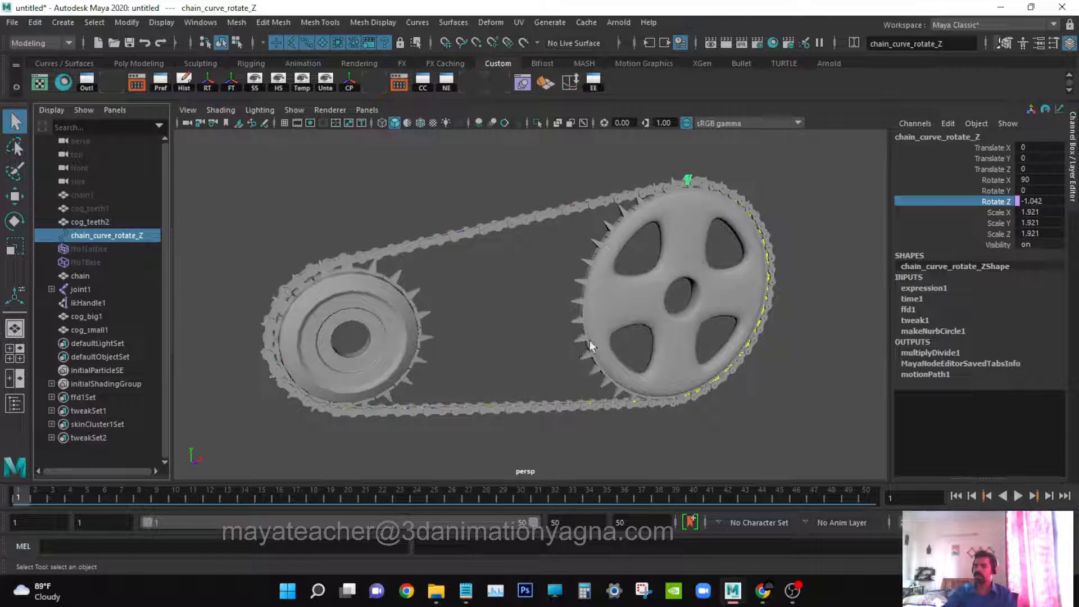
{"action": "middle_click_drag", "start_coordinate": [594, 332], "coordinate": [625, 340], "text": "alt"}
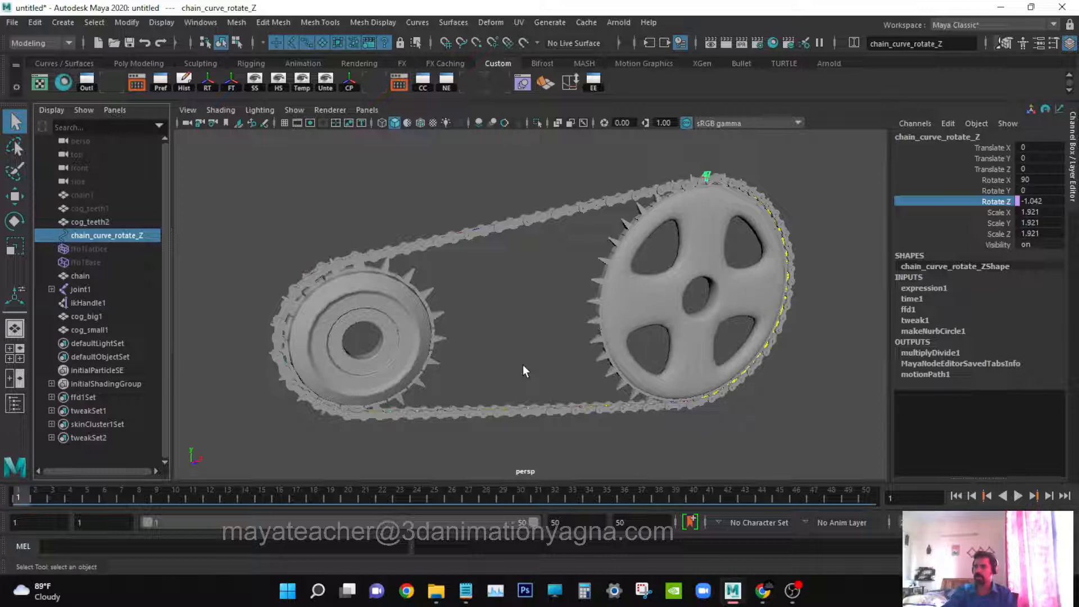
{"action": "left_click_drag", "start_coordinate": [522, 366], "coordinate": [528, 365], "text": "alt"}
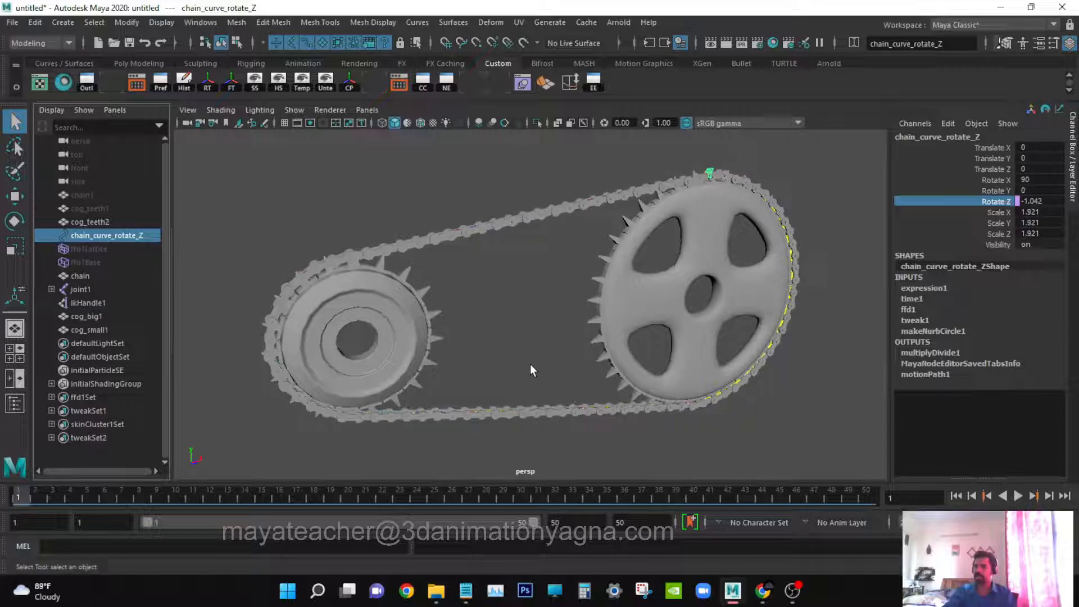
{"action": "right_click_drag", "start_coordinate": [530, 364], "coordinate": [534, 366], "text": "alt"}
{"action": "middle_click_drag", "start_coordinate": [534, 367], "coordinate": [546, 368], "text": "alt"}
{"action": "right_click_drag", "start_coordinate": [546, 369], "coordinate": [552, 369], "text": "alt"}
{"action": "mouse_move", "coordinate": [587, 389]}
{"action": "left_mouse_down", "text": "alt"}
{"action": "mouse_move", "coordinate": [545, 388]}
{"action": "mouse_move", "coordinate": [580, 385]}
{"action": "mouse_move", "coordinate": [570, 389]}
{"action": "left_mouse_up", "text": "alt"}
{"action": "middle_click_drag", "start_coordinate": [570, 389], "coordinate": [581, 384], "text": "alt"}
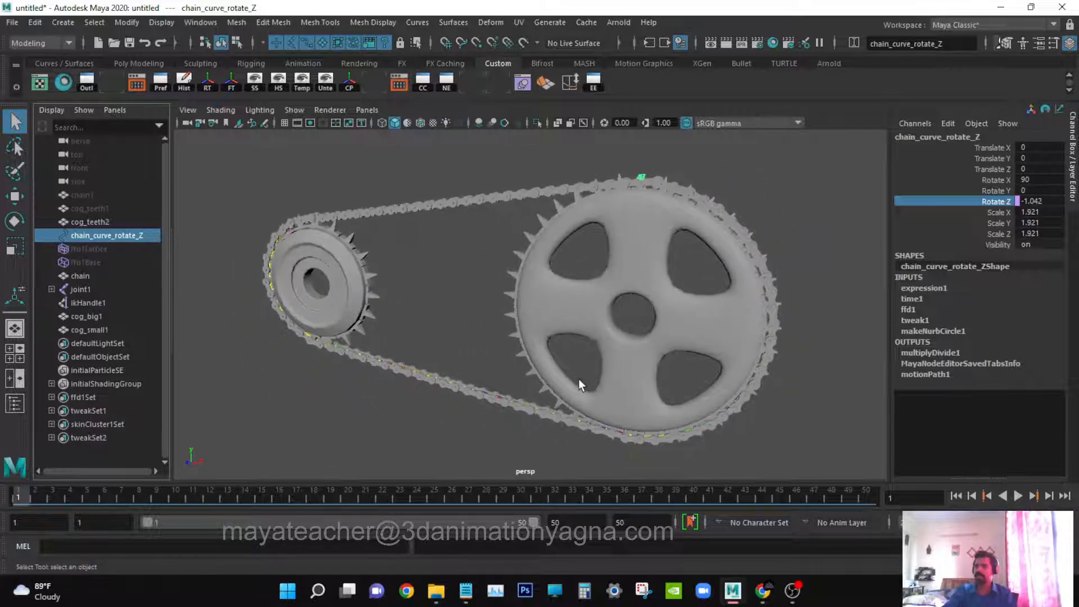
{"action": "mouse_move", "coordinate": [578, 376]}
{"action": "left_mouse_down", "text": "alt"}
{"action": "mouse_move", "coordinate": [578, 366]}
{"action": "mouse_move", "coordinate": [570, 376]}
{"action": "left_mouse_up", "text": "alt"}
- Scrub the timeline to frame 35 and inspect the chain and cogs from both sides
{"action": "left_click_drag", "start_coordinate": [57, 492], "coordinate": [607, 493]}
{"action": "right_click_drag", "start_coordinate": [672, 367], "coordinate": [521, 377], "text": "alt"}
{"action": "middle_click_drag", "start_coordinate": [521, 378], "coordinate": [536, 351], "text": "alt"}
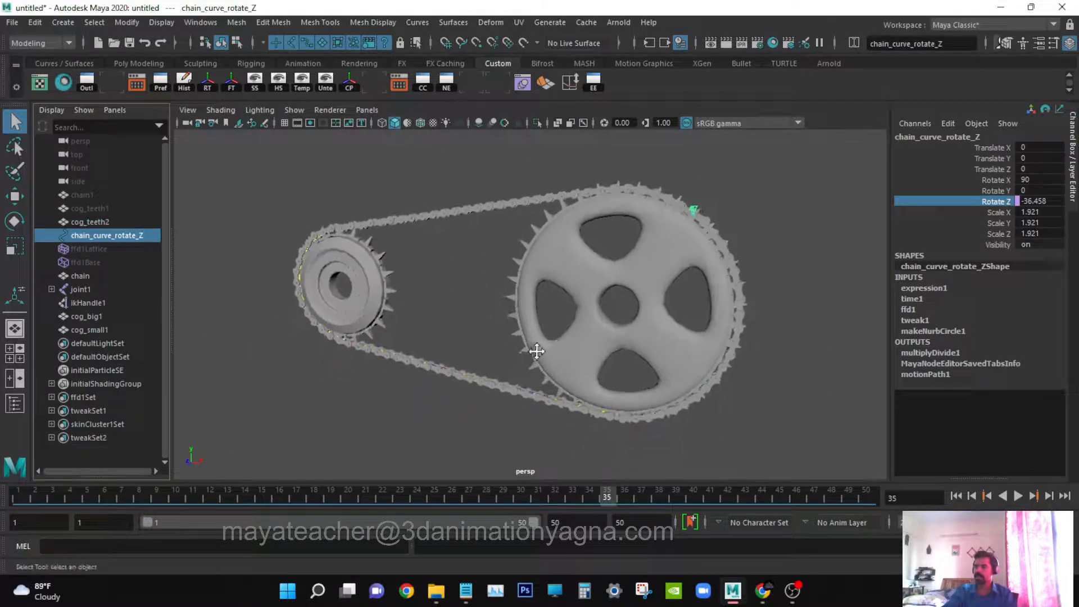
{"action": "right_click_drag", "start_coordinate": [537, 351], "coordinate": [577, 371], "text": "alt"}
{"action": "left_click_drag", "start_coordinate": [529, 368], "coordinate": [565, 368], "text": "alt"}
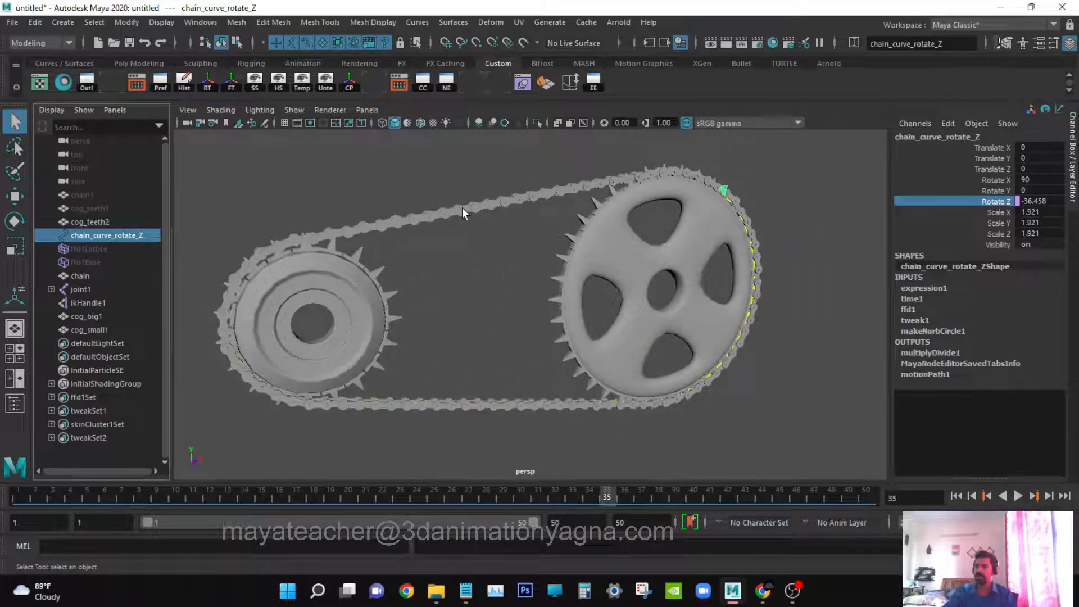
- Deselect everything and open the Hypershade, placing its window clear of the assembly
{"action": "left_click", "coordinate": [313, 172]}
{"action": "left_click", "coordinate": [198, 23]}
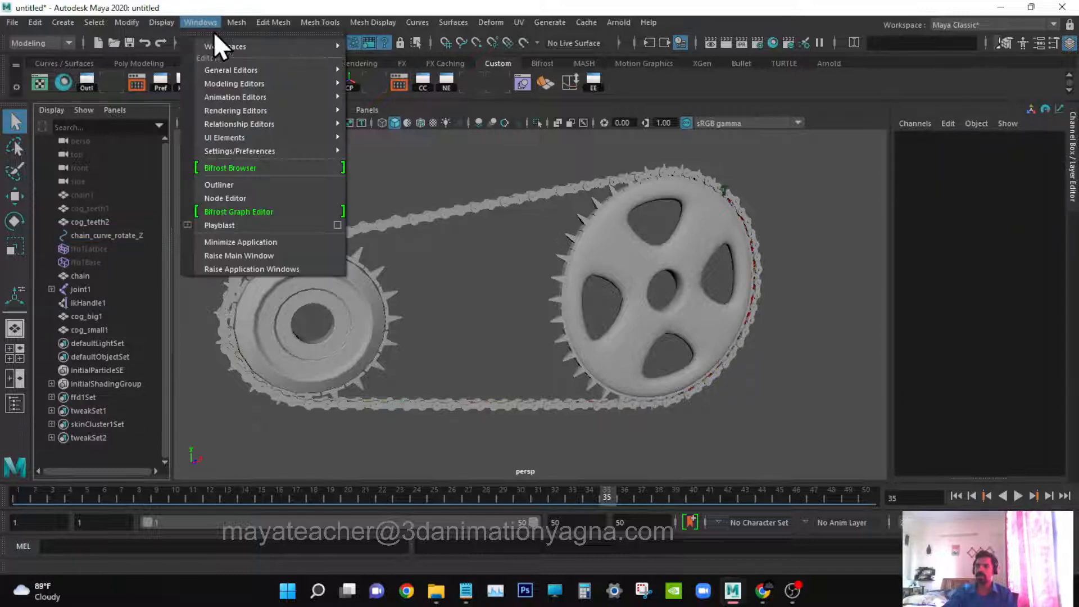
{"action": "mouse_move", "coordinate": [258, 107]}
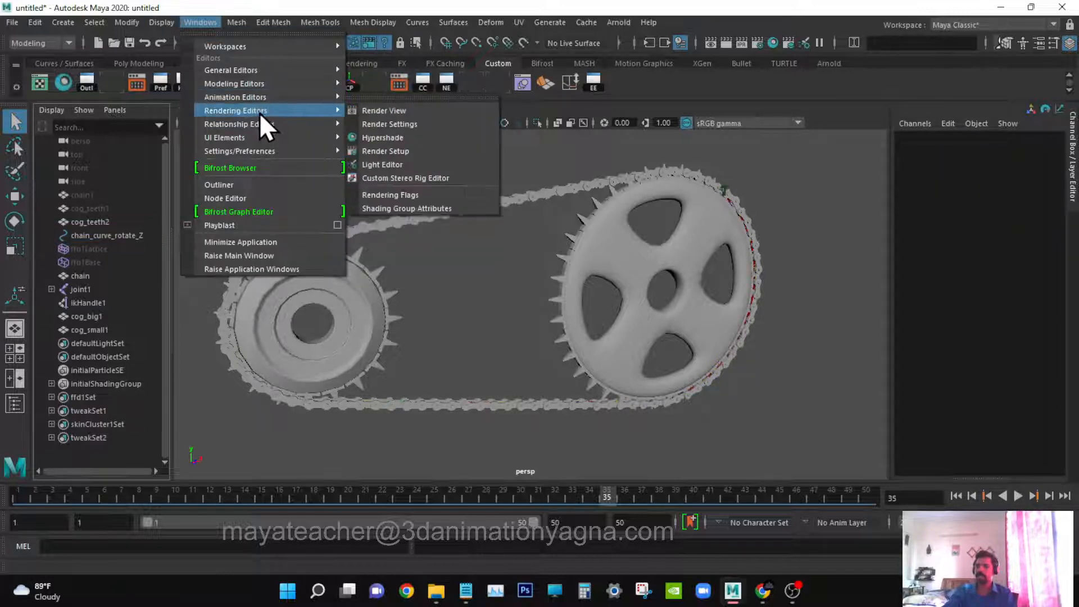
{"action": "left_click", "coordinate": [402, 138]}
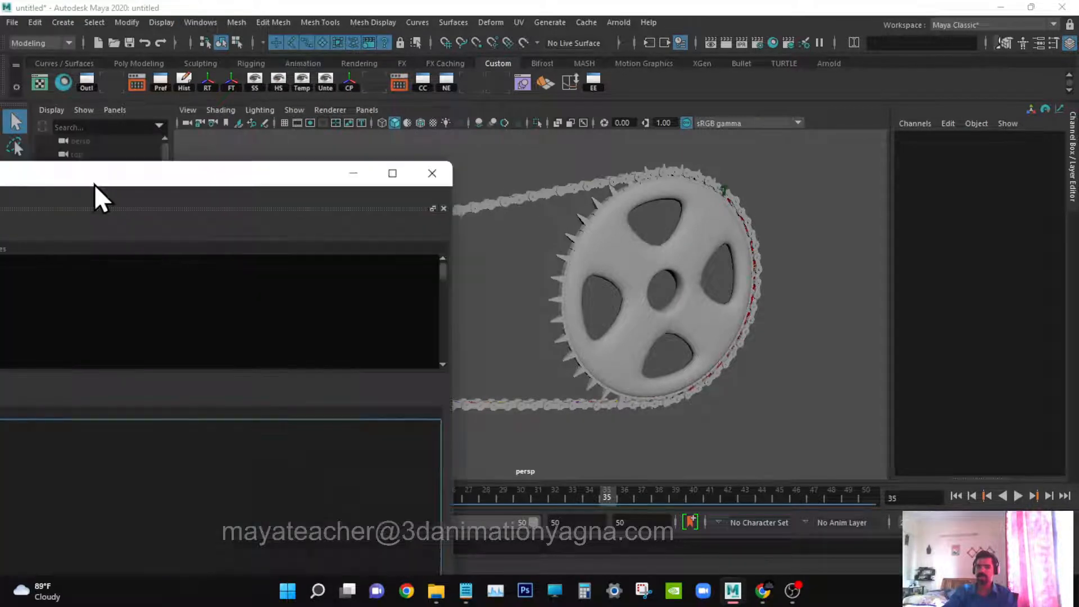
{"action": "left_click_drag", "start_coordinate": [93, 184], "coordinate": [660, 422]}
{"action": "left_click", "coordinate": [345, 292]}
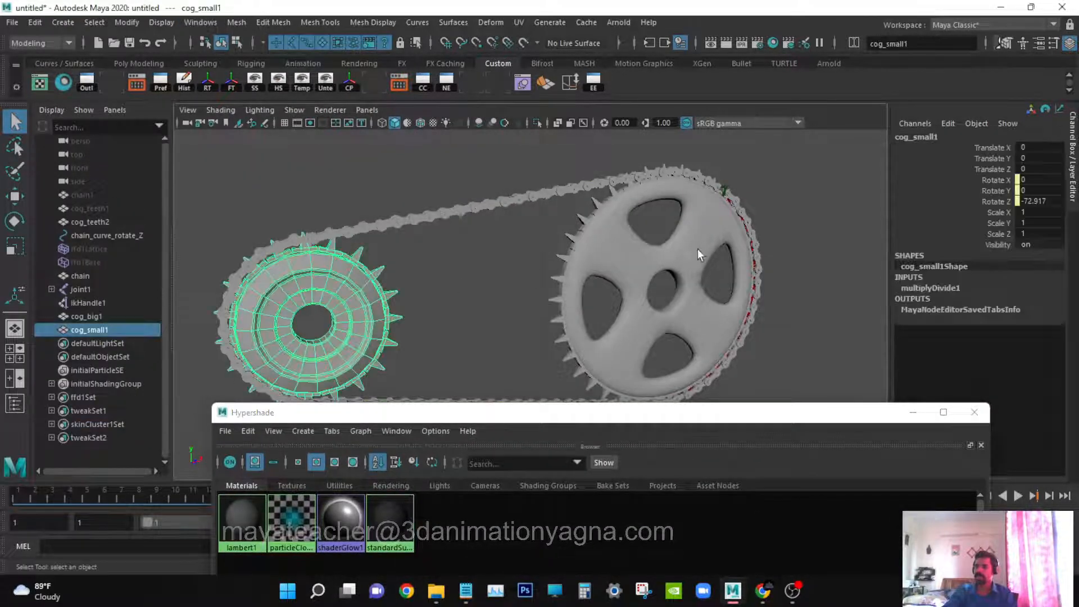
{"action": "left_click", "coordinate": [692, 241], "text": "shift"}
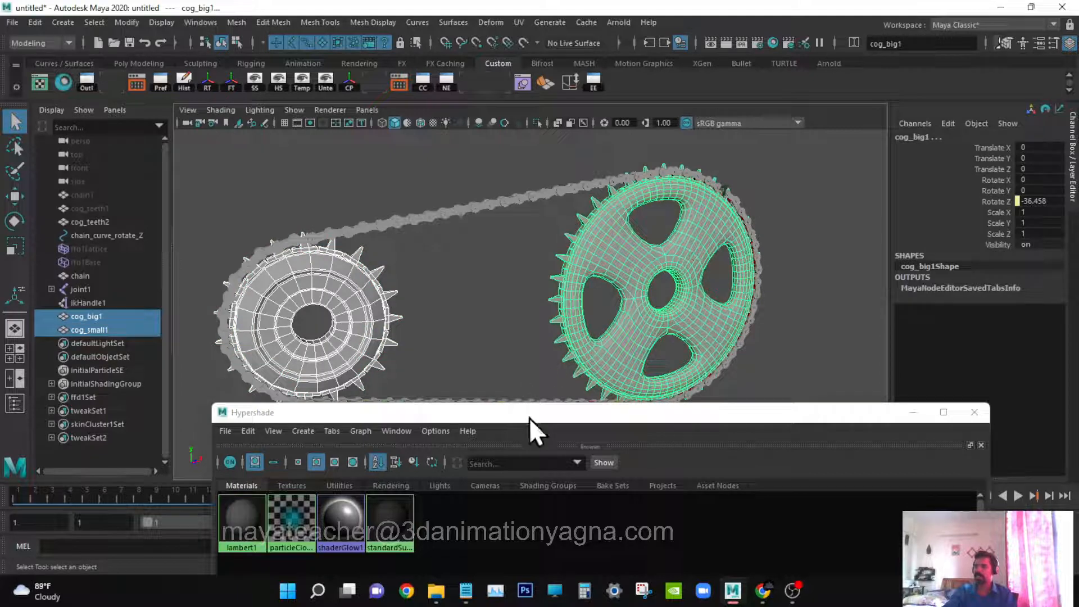
{"action": "left_click_drag", "start_coordinate": [531, 417], "coordinate": [755, 387]}
{"action": "left_click", "coordinate": [501, 198]}
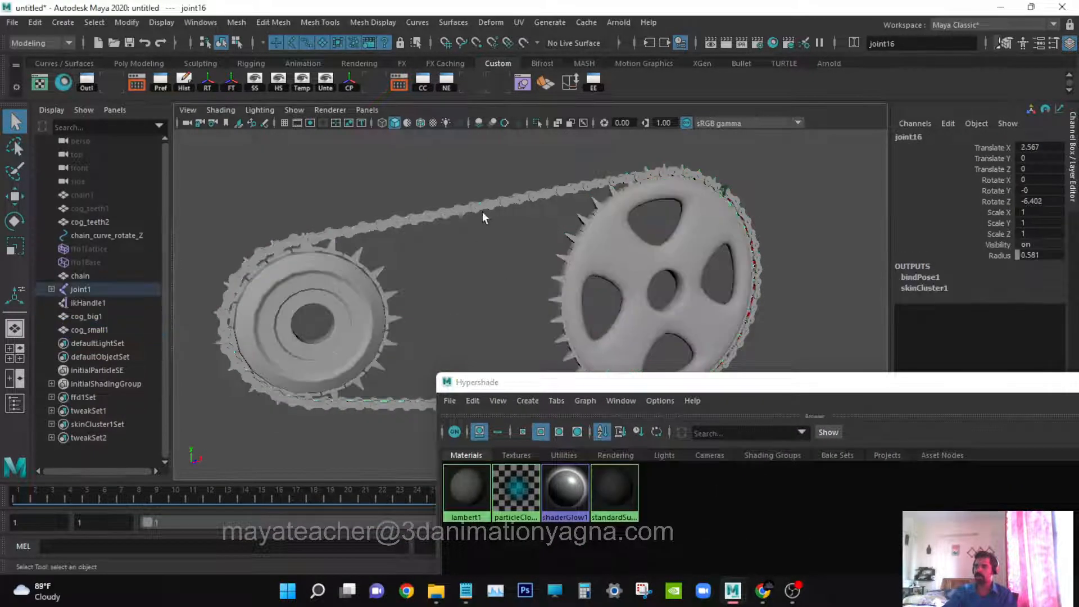
- Hide the Outliner, place the Hypershade beside the assembly, and create an Ai Standard Surface material
{"action": "left_click_drag", "start_coordinate": [560, 386], "coordinate": [635, 160]}
{"action": "scroll", "coordinate": [405, 259], "scroll_direction": "up", "scroll_amount": 3}
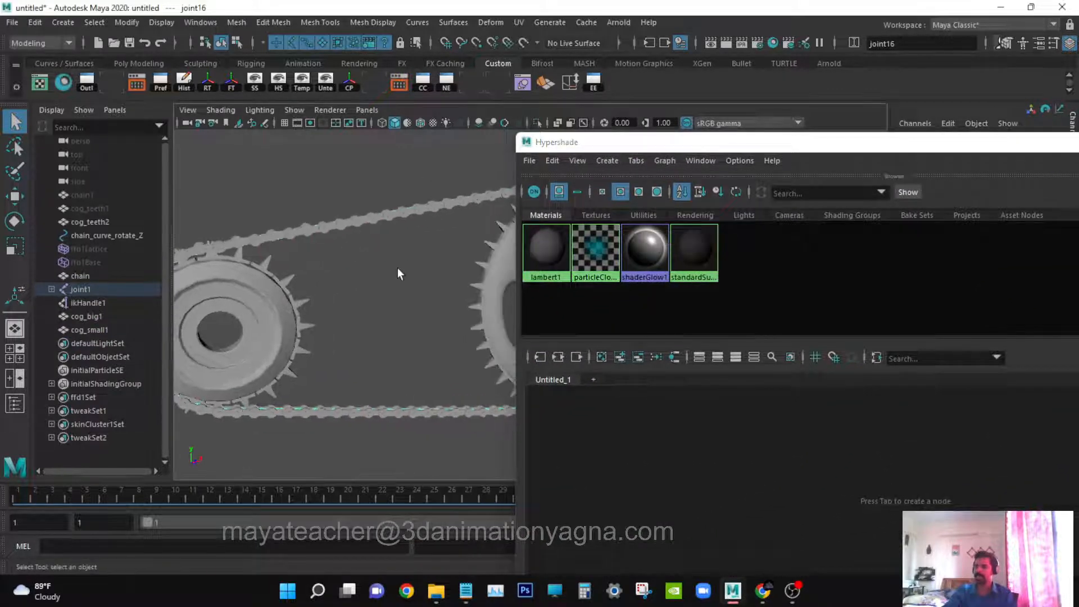
{"action": "key", "text": "space"}
{"action": "left_click_drag", "start_coordinate": [418, 279], "coordinate": [292, 321], "text": "alt"}
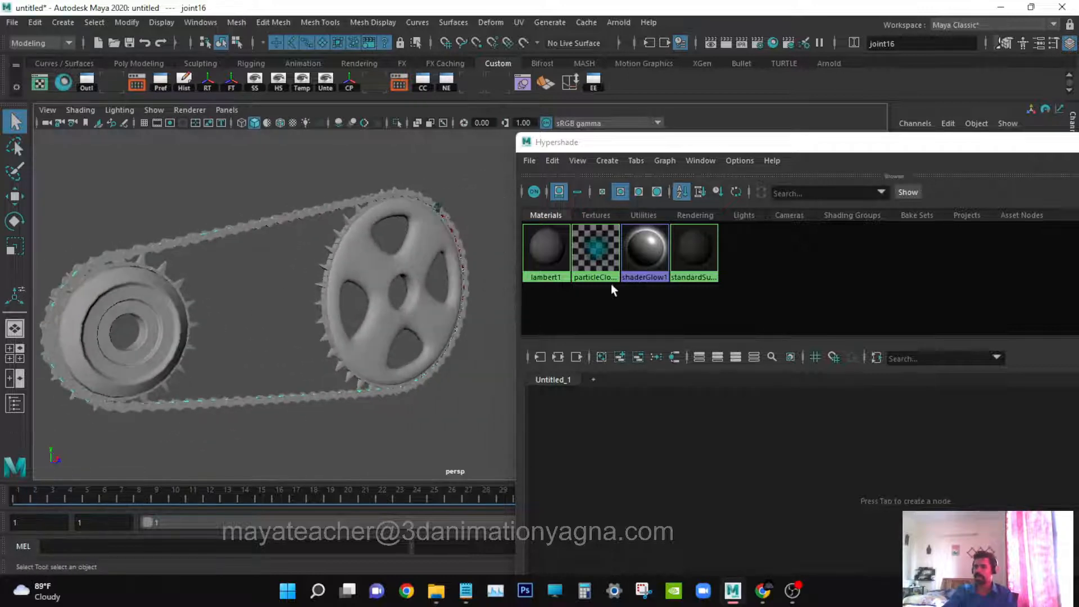
{"action": "left_click", "coordinate": [607, 161]}
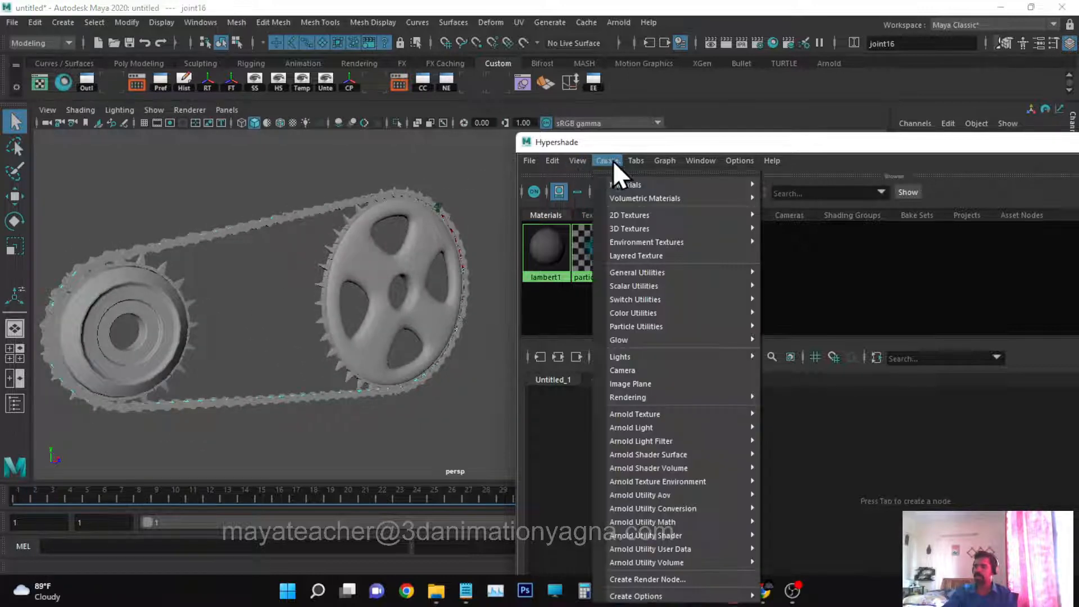
{"action": "mouse_move", "coordinate": [703, 484]}
{"action": "mouse_move", "coordinate": [684, 457]}
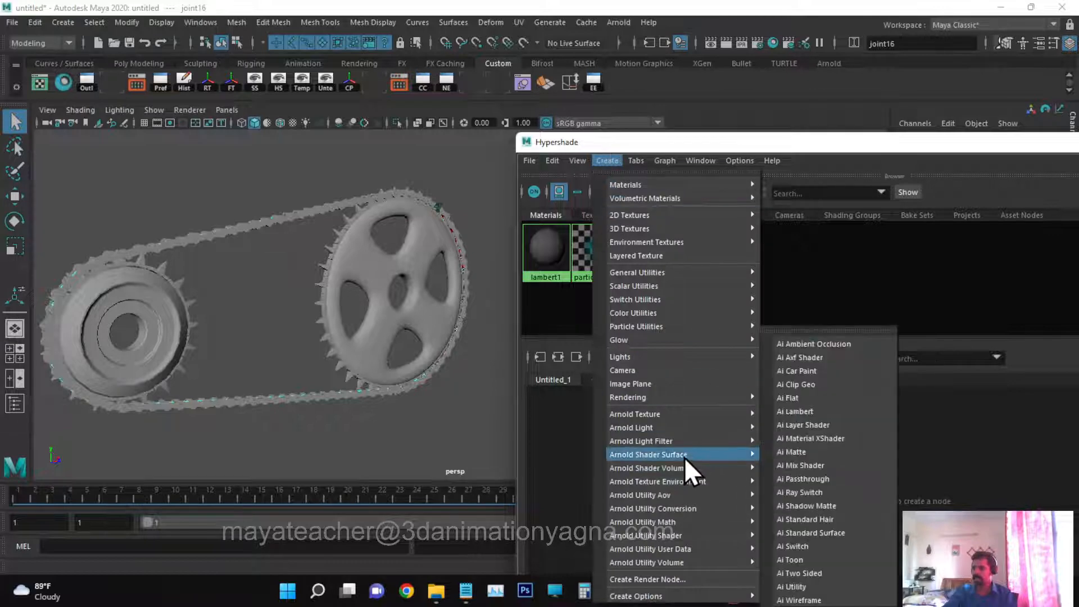
{"action": "left_click", "coordinate": [832, 528]}
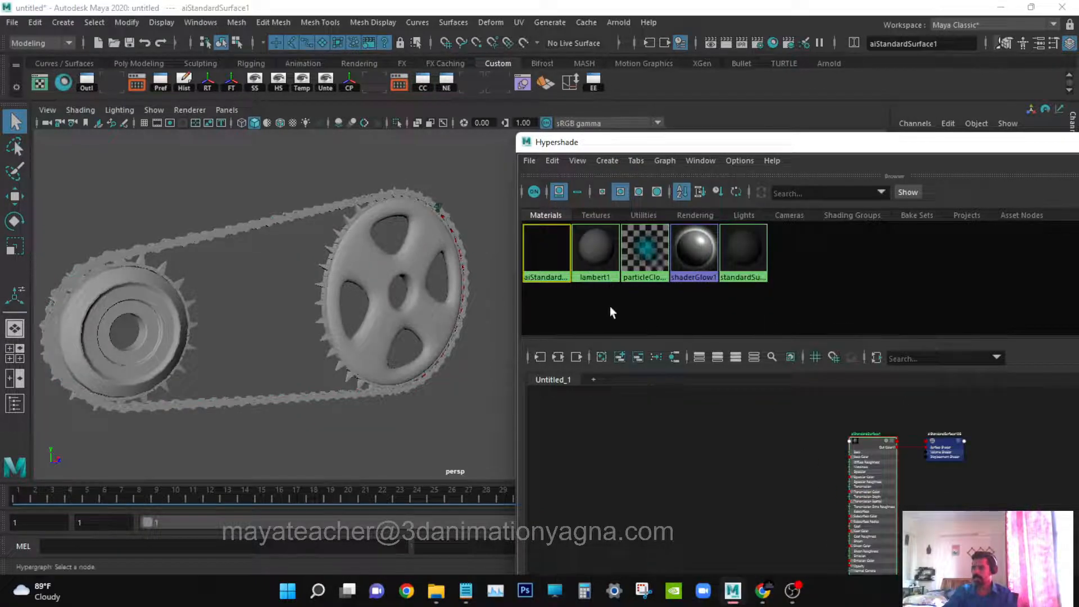
- Select the chain mesh in the Outliner and assign the new Ai Standard Surface material to it
{"action": "left_click_drag", "start_coordinate": [646, 143], "coordinate": [605, 323]}
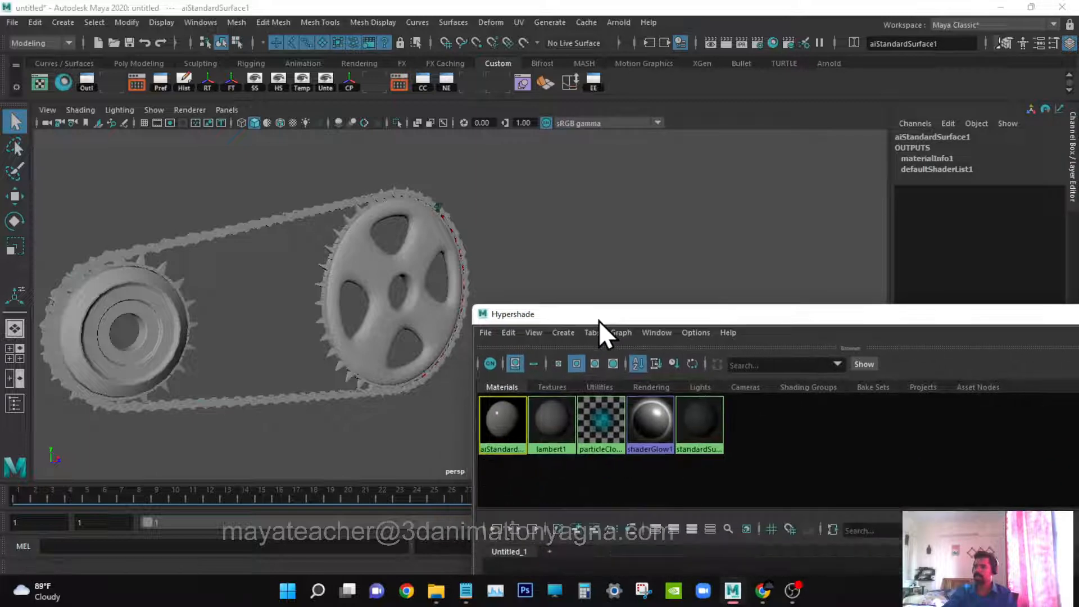
{"action": "left_click", "coordinate": [284, 217]}
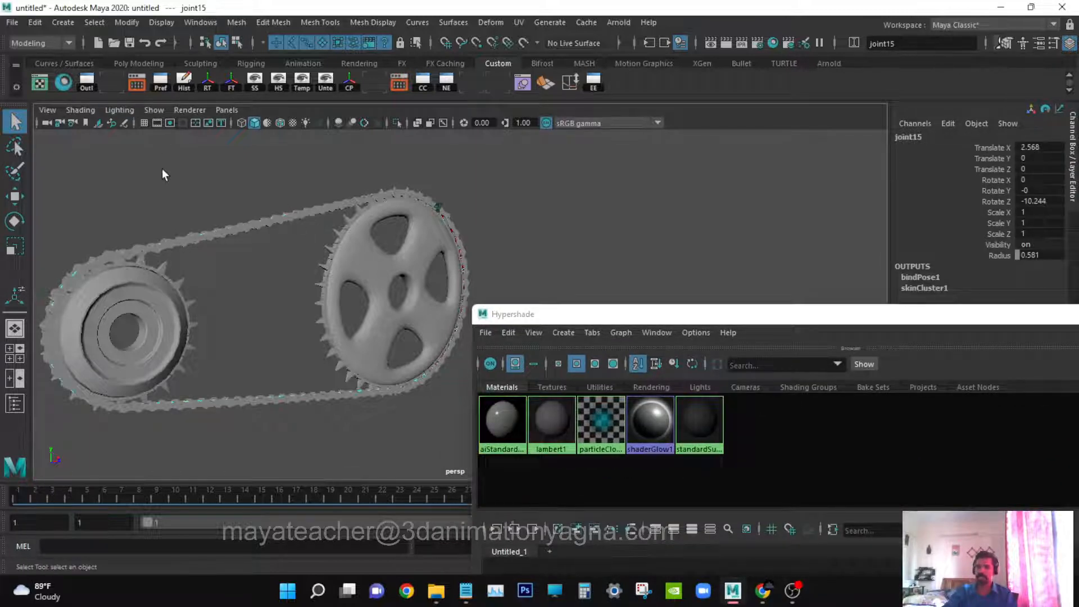
{"action": "key", "text": "space"}
{"action": "left_click", "coordinate": [96, 224]}
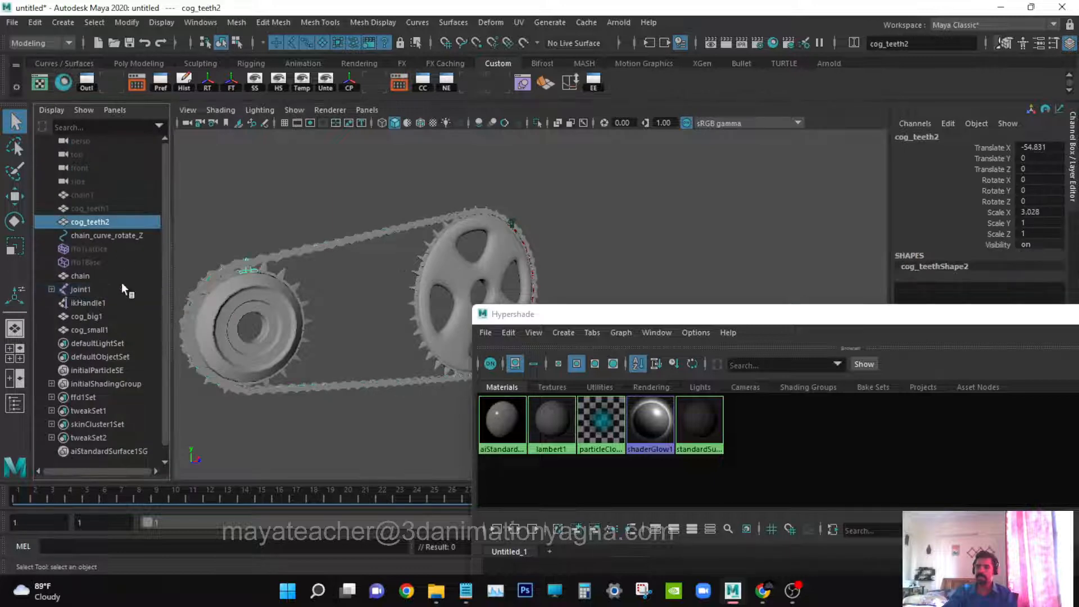
{"action": "left_click", "coordinate": [90, 277]}
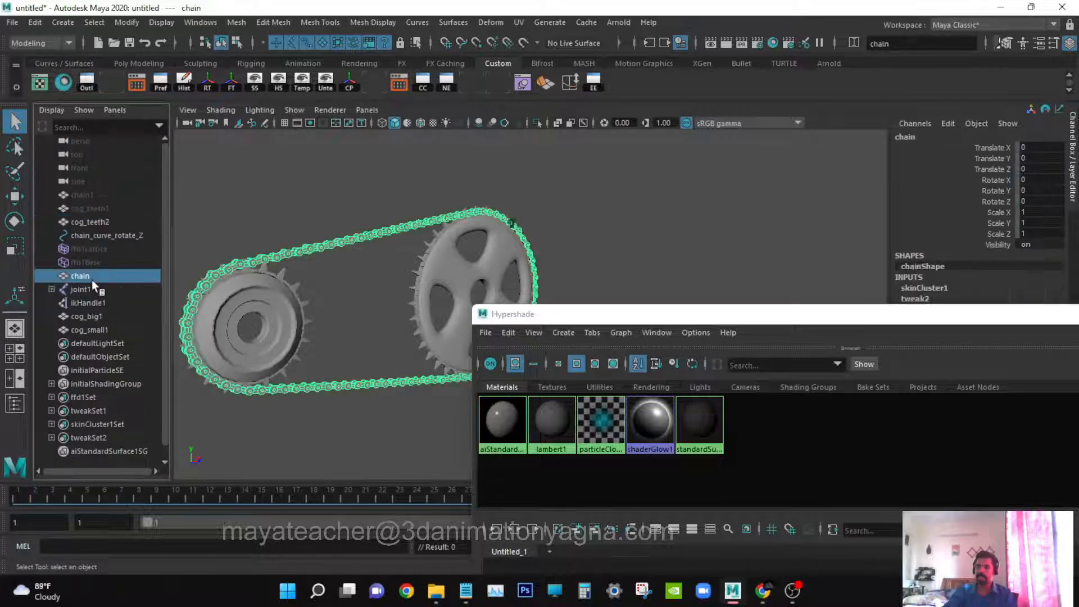
{"action": "right_click_drag", "start_coordinate": [500, 419], "coordinate": [499, 380]}
- Open the chain material's attributes and rename the material to chain shdr
{"action": "double_click", "coordinate": [500, 421]}
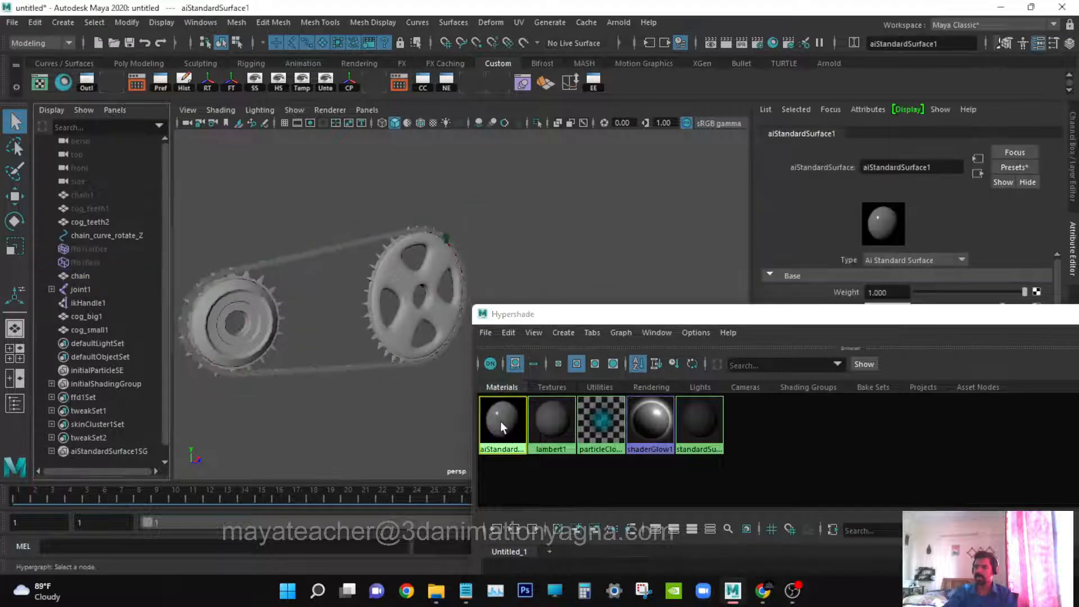
{"action": "left_click_drag", "start_coordinate": [890, 319], "coordinate": [619, 494]}
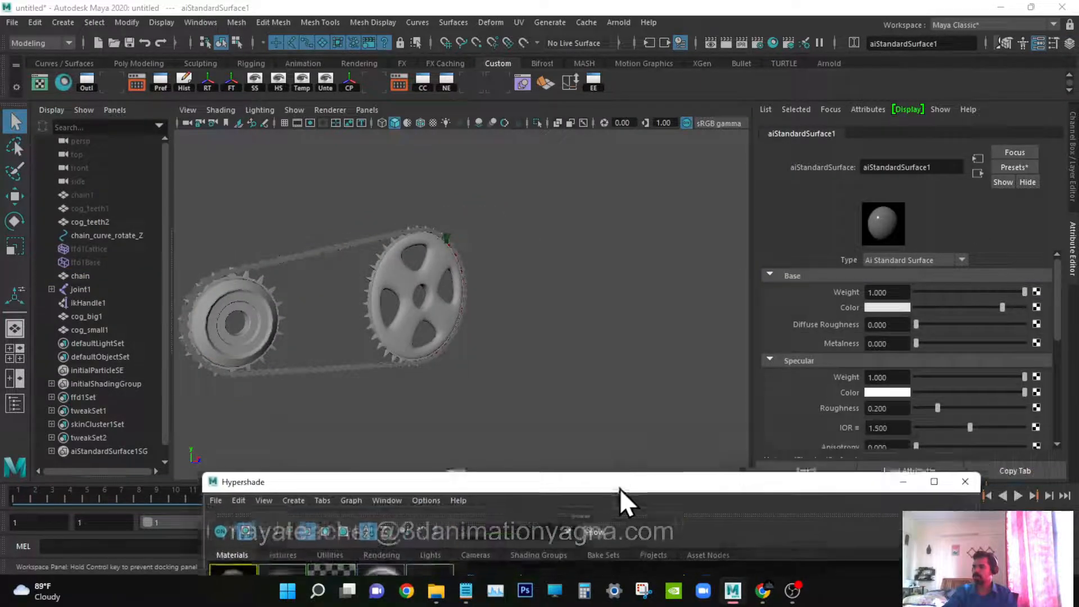
{"action": "double_click", "coordinate": [927, 167]}
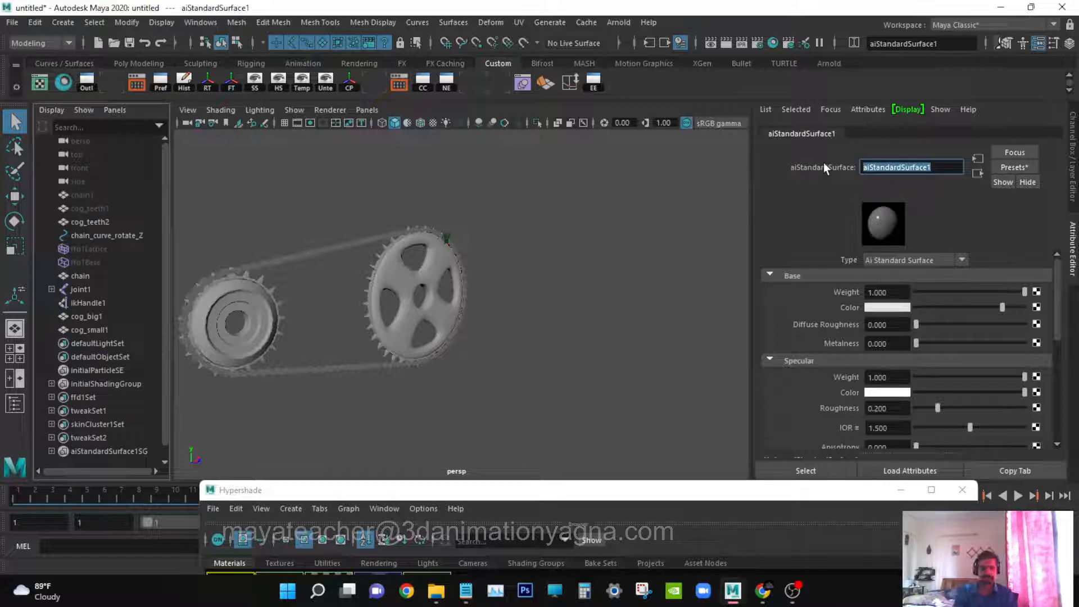
{"action": "type", "text": "chain shd"}
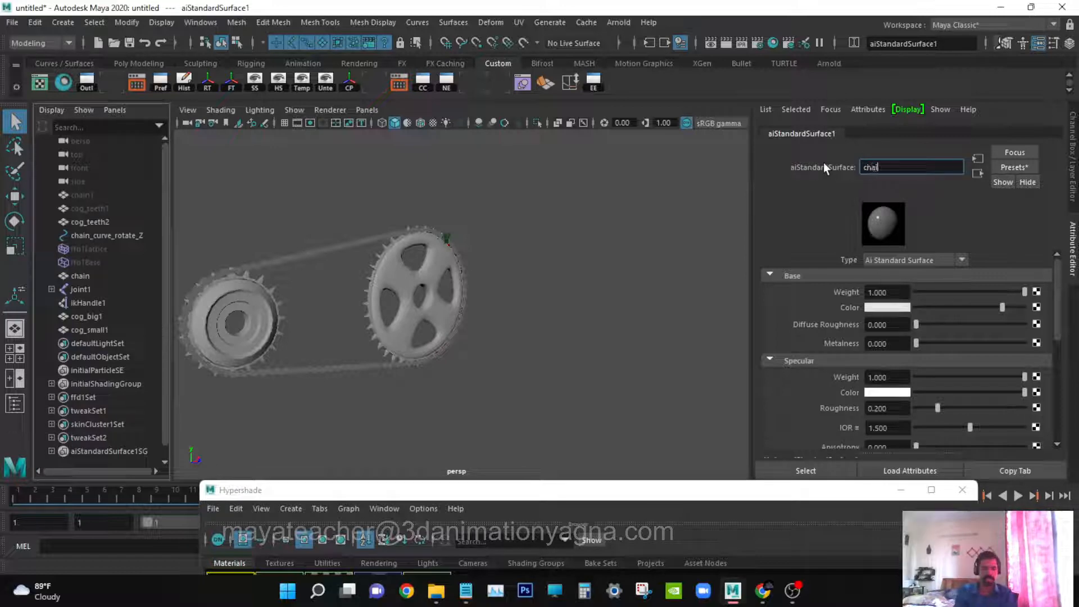
{"action": "type", "text": "r"}
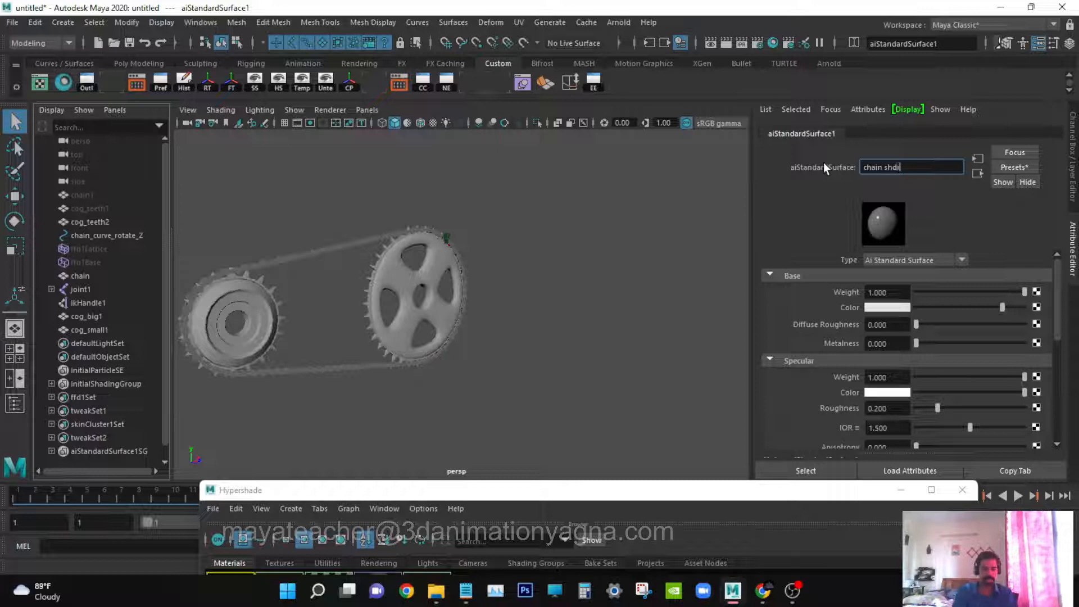
{"action": "key", "text": "Return"}
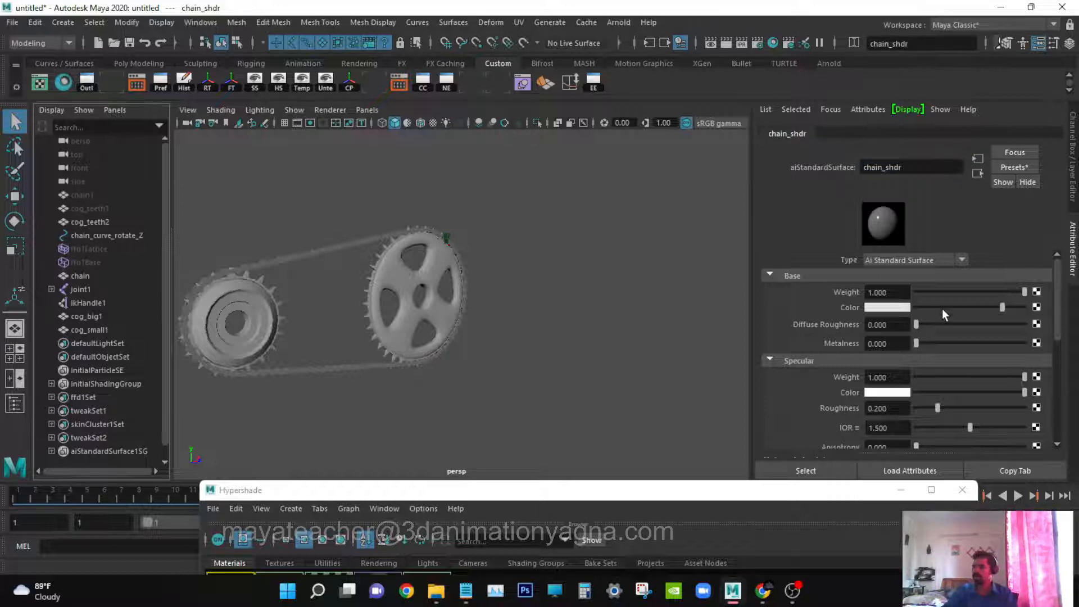
- Darken the chain material's base color to dark grey and set its diffuse roughness to about 0.157
{"action": "left_click_drag", "start_coordinate": [940, 306], "coordinate": [928, 306]}
{"action": "middle_click_drag", "start_coordinate": [393, 313], "coordinate": [542, 301], "text": "alt"}
{"action": "left_click_drag", "start_coordinate": [541, 301], "coordinate": [477, 324], "text": "alt"}
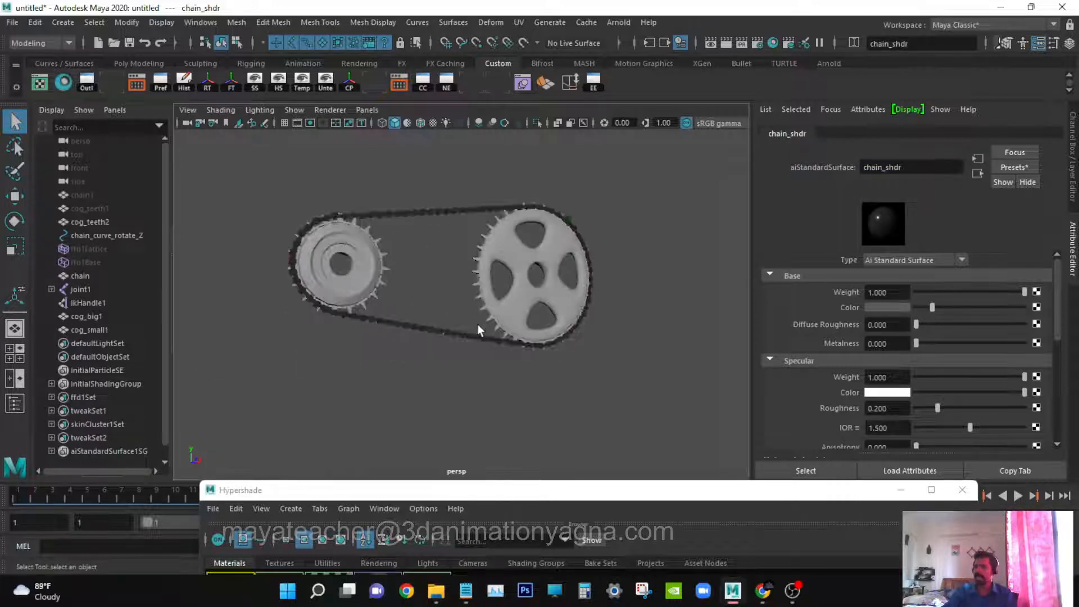
{"action": "scroll", "coordinate": [477, 323], "scroll_direction": "up", "scroll_amount": 3}
{"action": "middle_click_drag", "start_coordinate": [477, 324], "coordinate": [495, 366], "text": "alt"}
{"action": "left_click_drag", "start_coordinate": [495, 367], "coordinate": [444, 379], "text": "alt"}
{"action": "middle_click_drag", "start_coordinate": [444, 380], "coordinate": [470, 340], "text": "alt"}
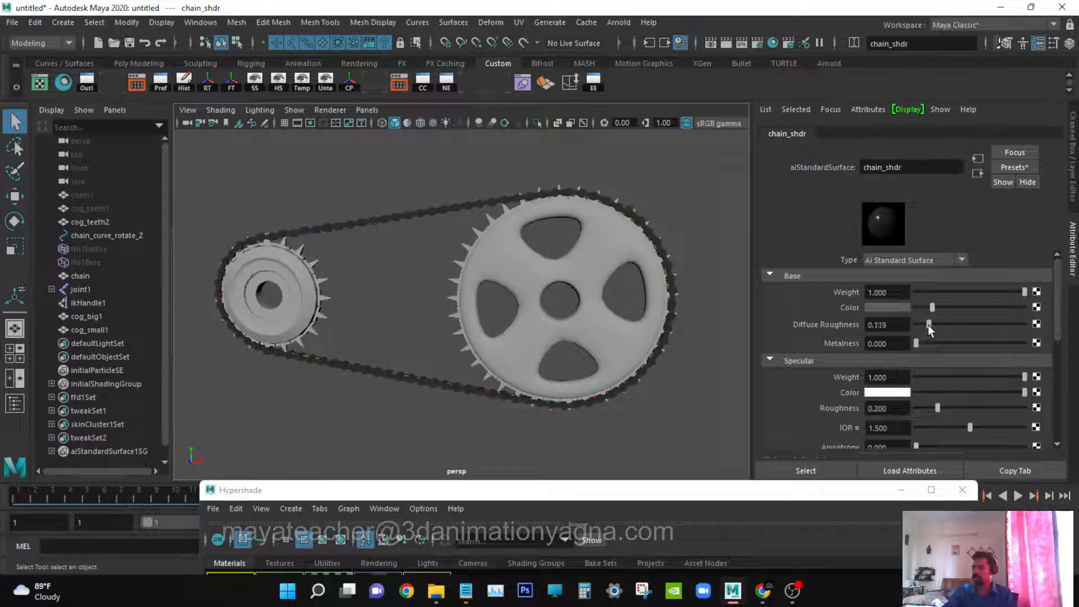
{"action": "left_click_drag", "start_coordinate": [927, 325], "coordinate": [932, 324]}
{"action": "scroll", "coordinate": [966, 409], "scroll_direction": "down", "scroll_amount": 2}
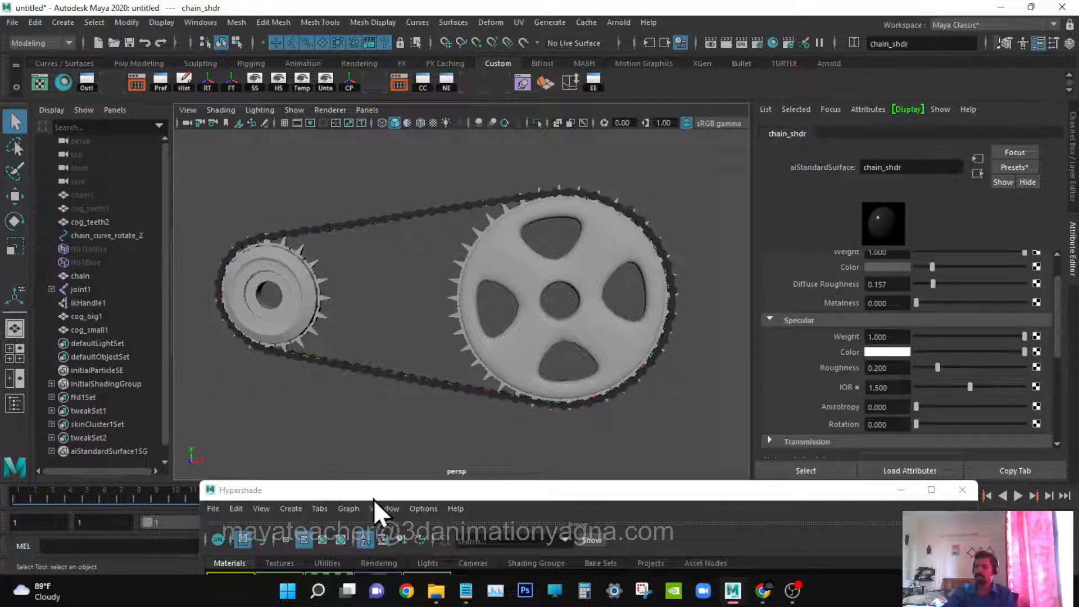
- Bring the Hypershade back into view and create a second Ai Standard Surface material
{"action": "left_click_drag", "start_coordinate": [373, 499], "coordinate": [466, 218]}
{"action": "left_click", "coordinate": [379, 232]}
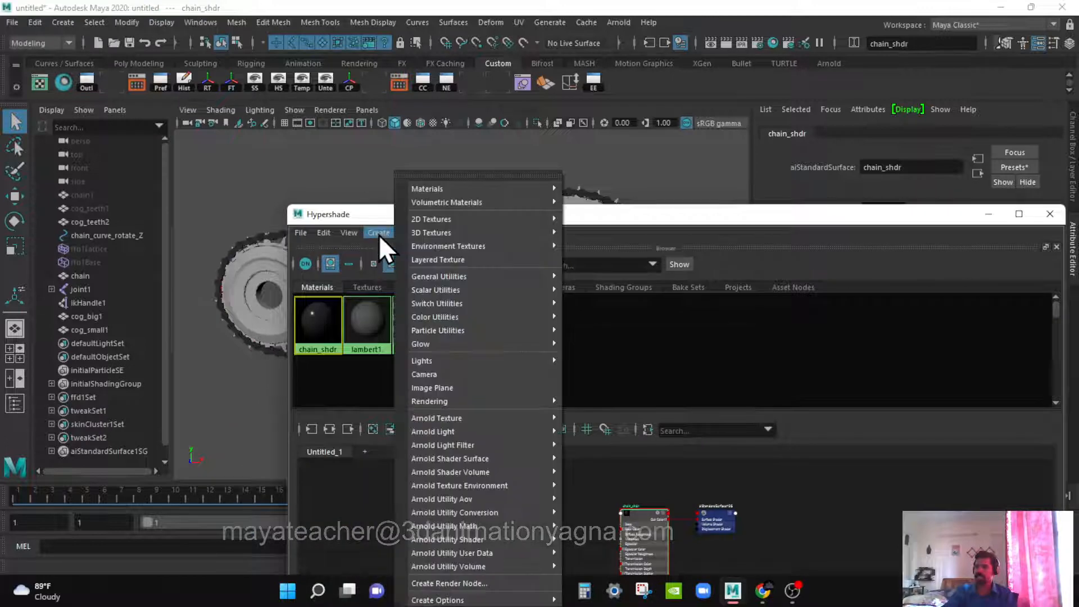
{"action": "mouse_move", "coordinate": [499, 471]}
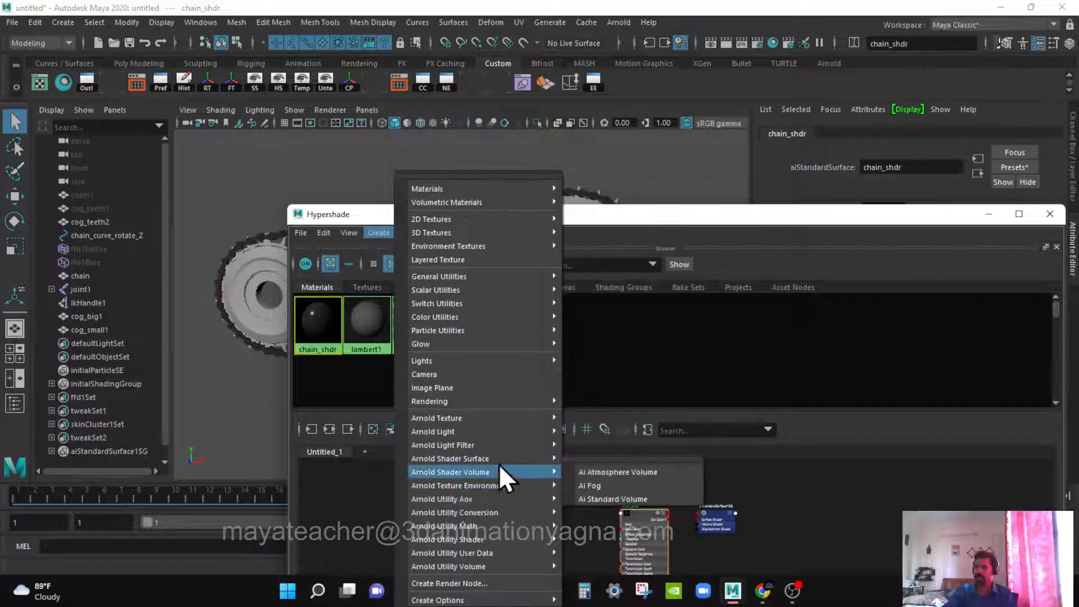
{"action": "left_click", "coordinate": [641, 529]}
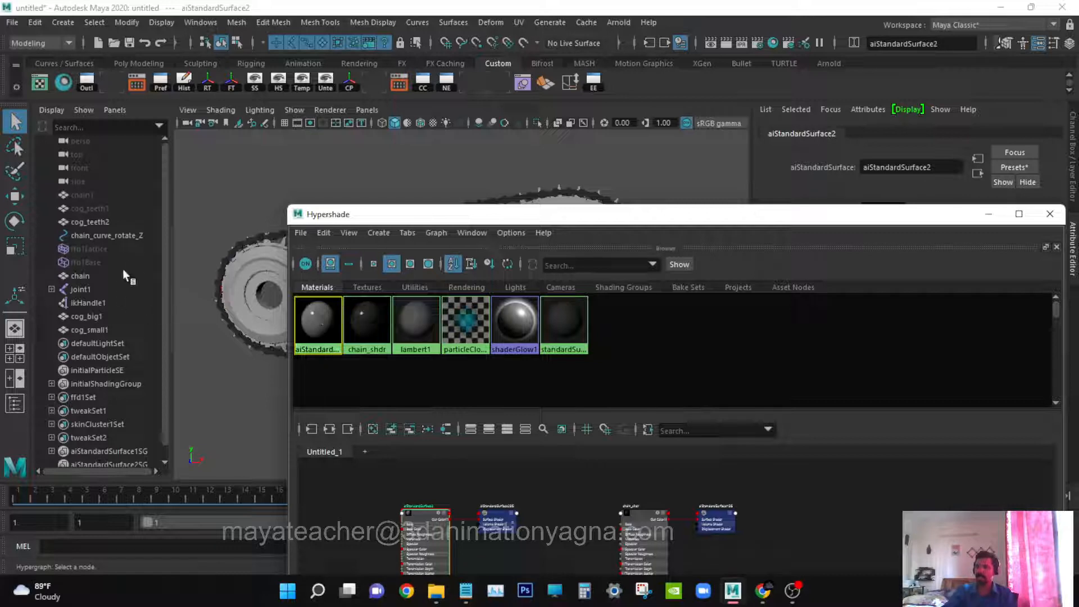
- Assign the second Ai Standard Surface material to both the big and small cogs, then move the Hypershade clear of the assembly
{"action": "left_click_drag", "start_coordinate": [390, 213], "coordinate": [555, 247]}
{"action": "left_click", "coordinate": [461, 272]}
{"action": "left_click", "coordinate": [303, 273], "text": "shift"}
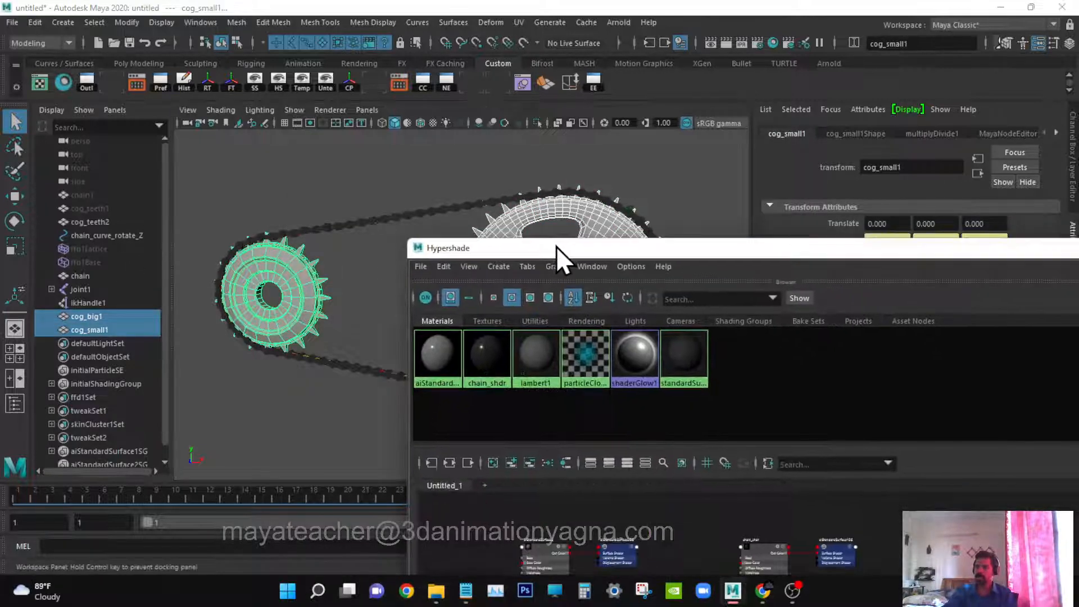
{"action": "right_click_drag", "start_coordinate": [439, 356], "coordinate": [435, 320]}
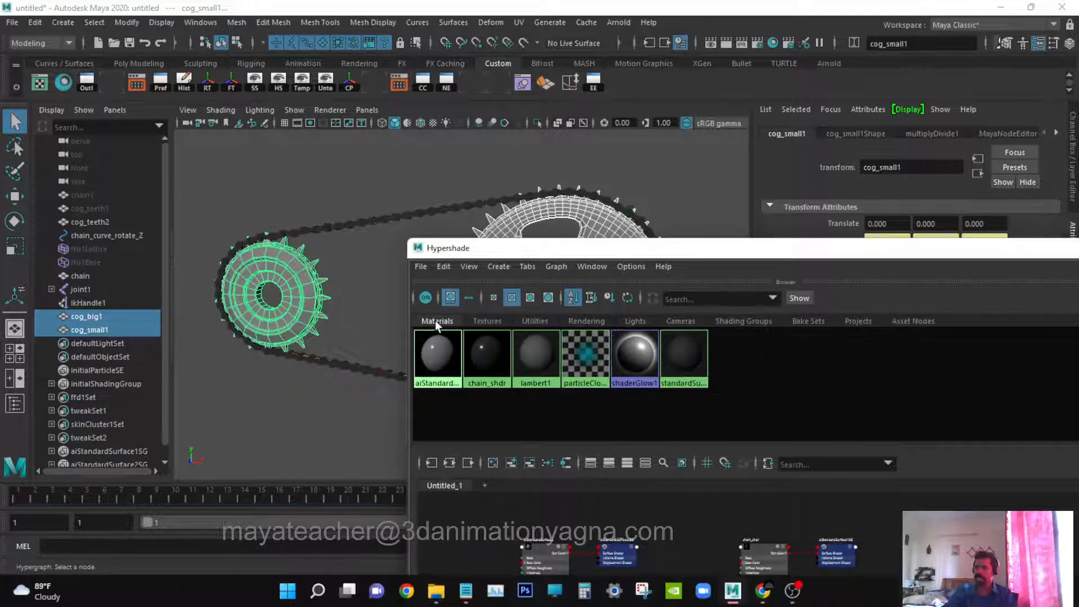
{"action": "left_click_drag", "start_coordinate": [588, 254], "coordinate": [431, 604]}
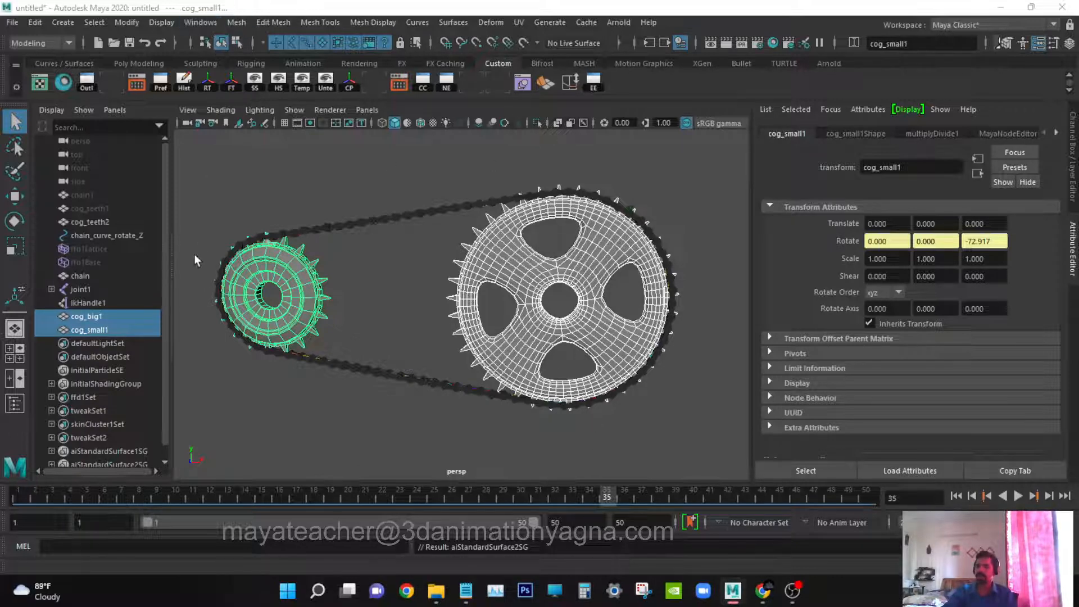
{"action": "left_click", "coordinate": [163, 23]}
{"action": "mouse_move", "coordinate": [264, 101]}
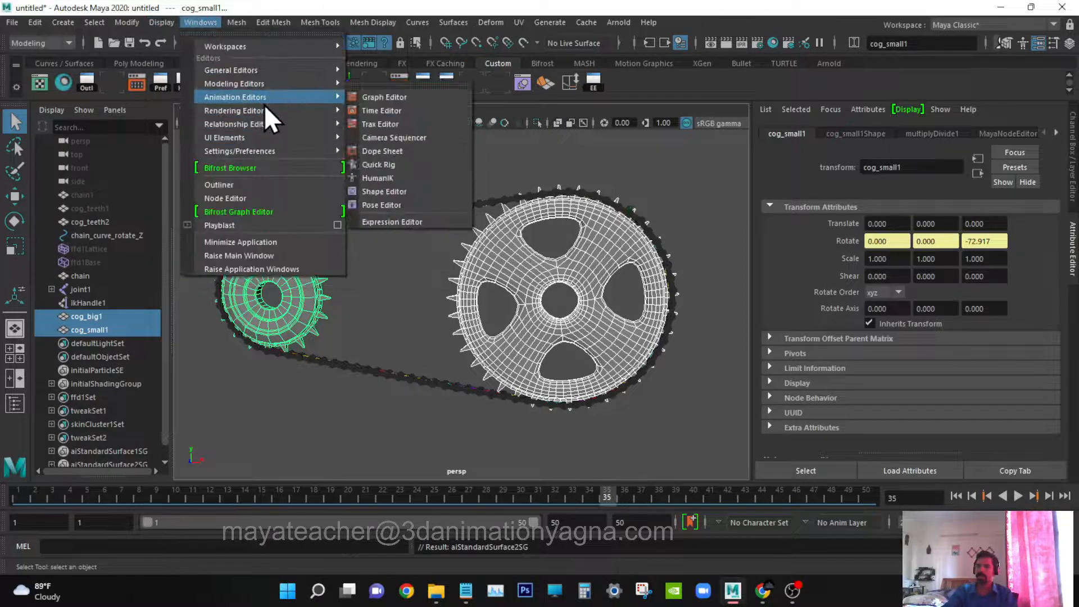
{"action": "left_click", "coordinate": [398, 137]}
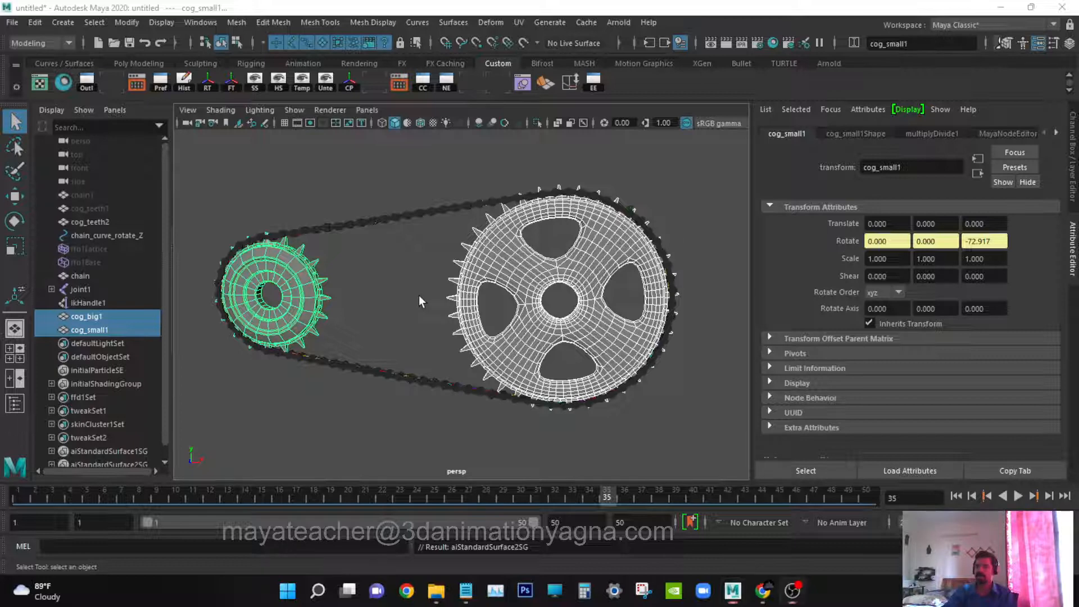
{"action": "left_click_drag", "start_coordinate": [487, 293], "coordinate": [505, 286], "text": "alt"}
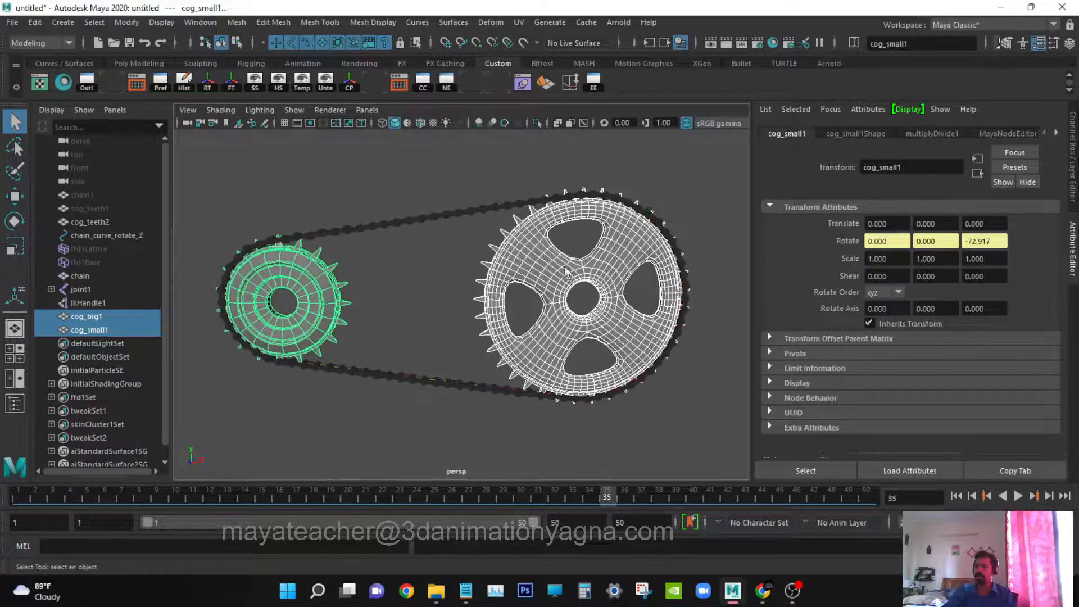
- Show the cogs' Ai Standard Surface attributes and rename the material to steel shdr
{"action": "left_click", "coordinate": [1058, 135]}
{"action": "left_click", "coordinate": [1027, 134]}
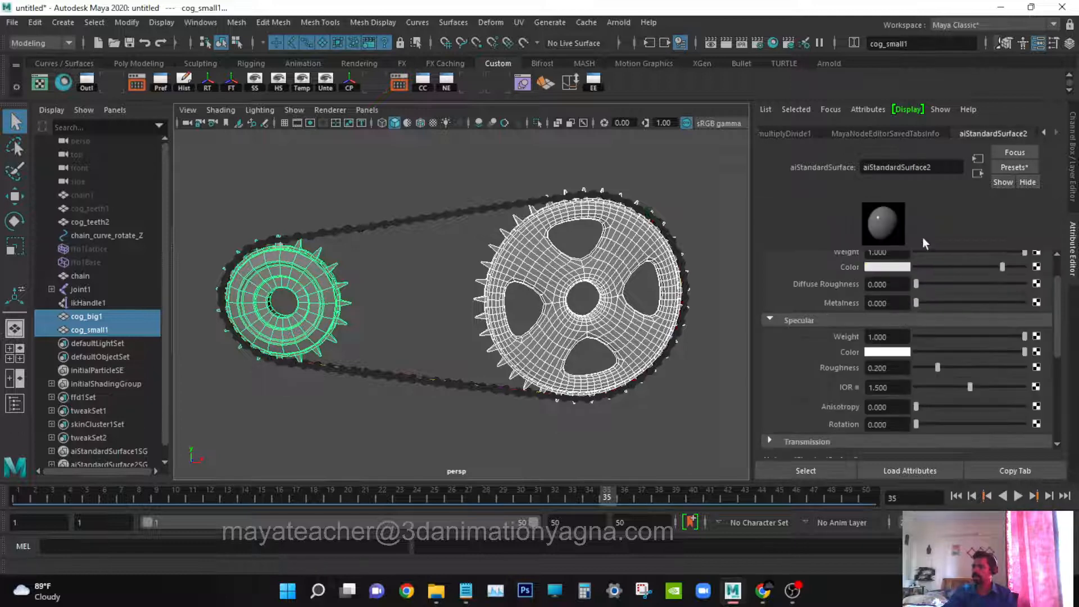
{"action": "left_click_drag", "start_coordinate": [940, 167], "coordinate": [837, 168]}
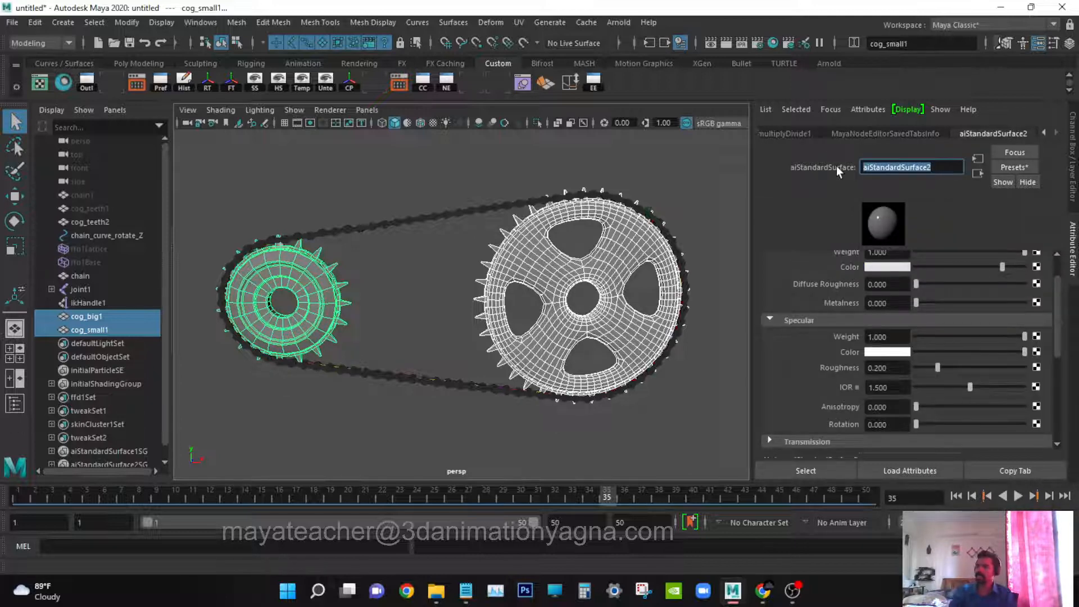
{"action": "type", "text": "stee"}
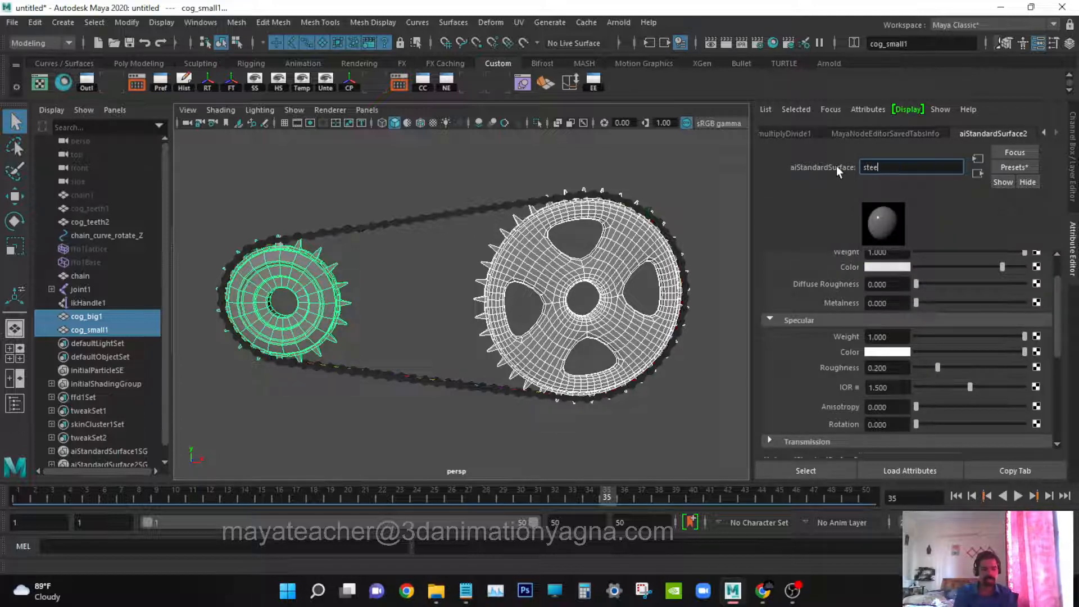
{"action": "type", "text": "l shdr"}
{"action": "key", "text": "Return"}
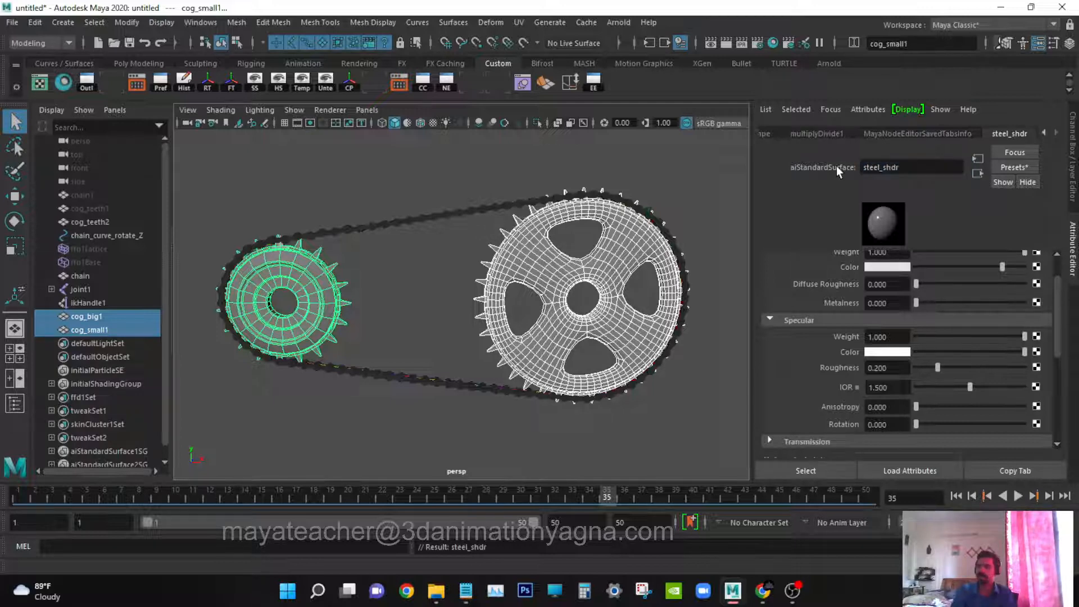
- Set the steel material's metalness to about 0.774 and its specular roughness to about 0.107
{"action": "scroll", "coordinate": [978, 316], "scroll_direction": "up", "scroll_amount": 2}
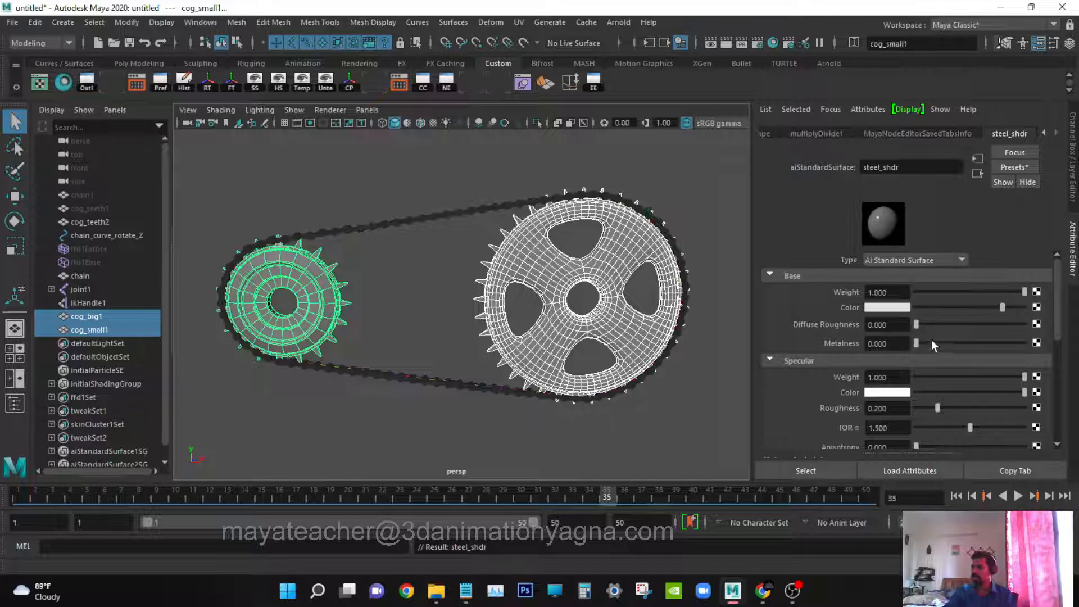
{"action": "left_click_drag", "start_coordinate": [931, 342], "coordinate": [998, 345]}
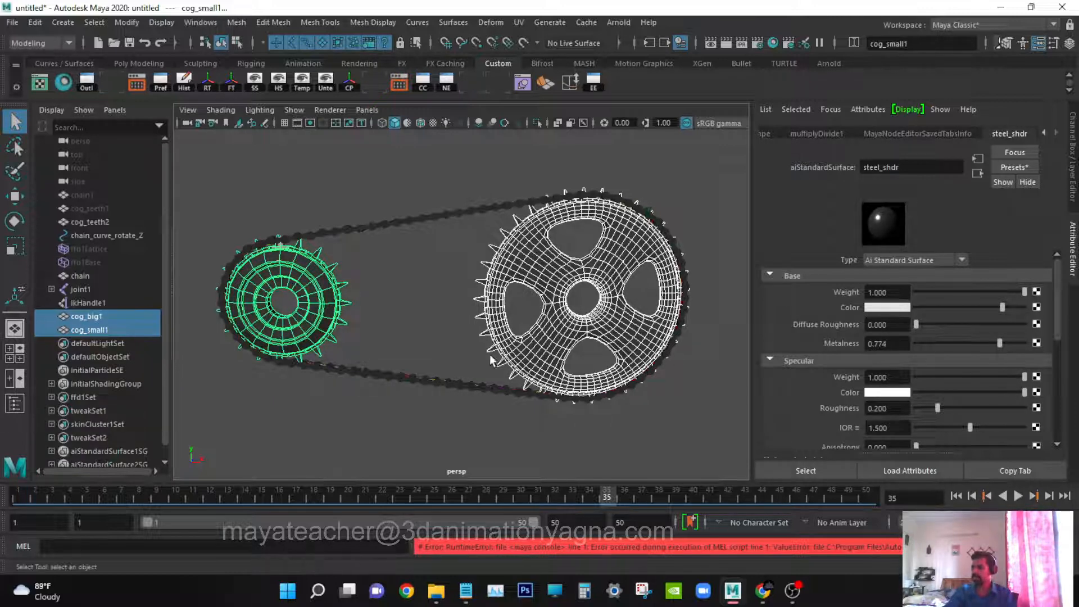
{"action": "left_click_drag", "start_coordinate": [937, 408], "coordinate": [926, 407]}
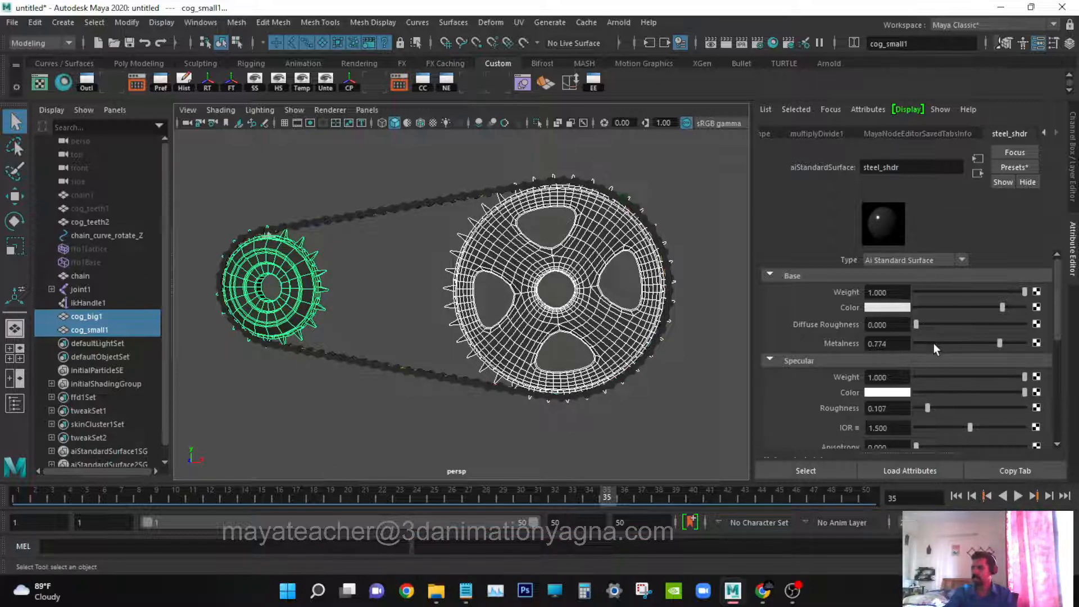
{"action": "left_click_drag", "start_coordinate": [671, 370], "coordinate": [702, 394], "text": "alt"}
- Switch back to the Channel Box, deselect both cogs, and inspect the shaded assembly
{"action": "left_click", "coordinate": [1040, 43]}
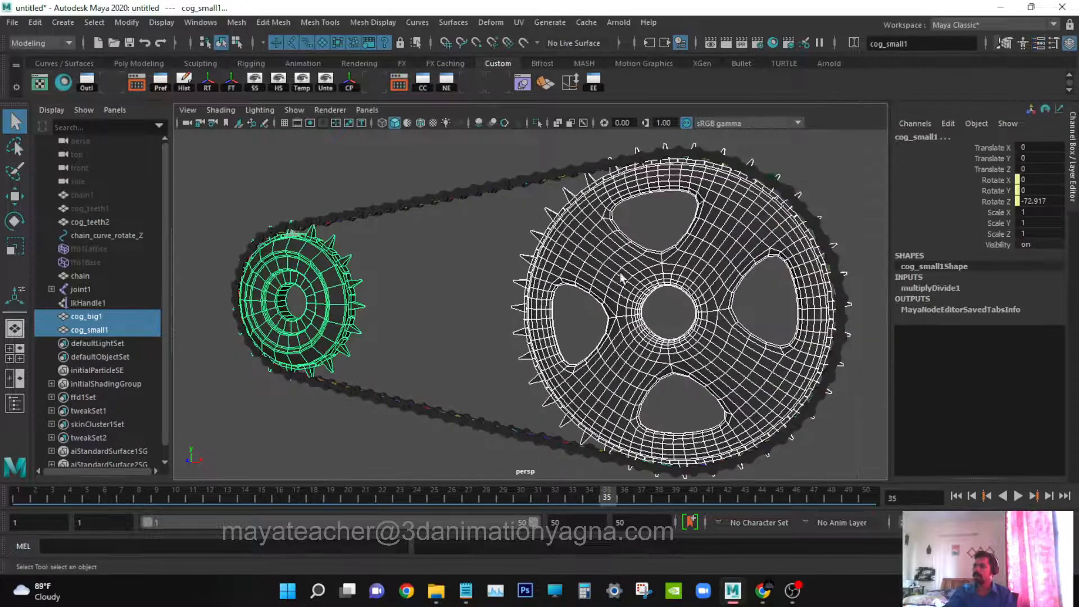
{"action": "left_click", "coordinate": [814, 151]}
{"action": "right_click_drag", "start_coordinate": [814, 152], "coordinate": [690, 272], "text": "alt"}
{"action": "middle_click_drag", "start_coordinate": [689, 272], "coordinate": [607, 285], "text": "alt"}
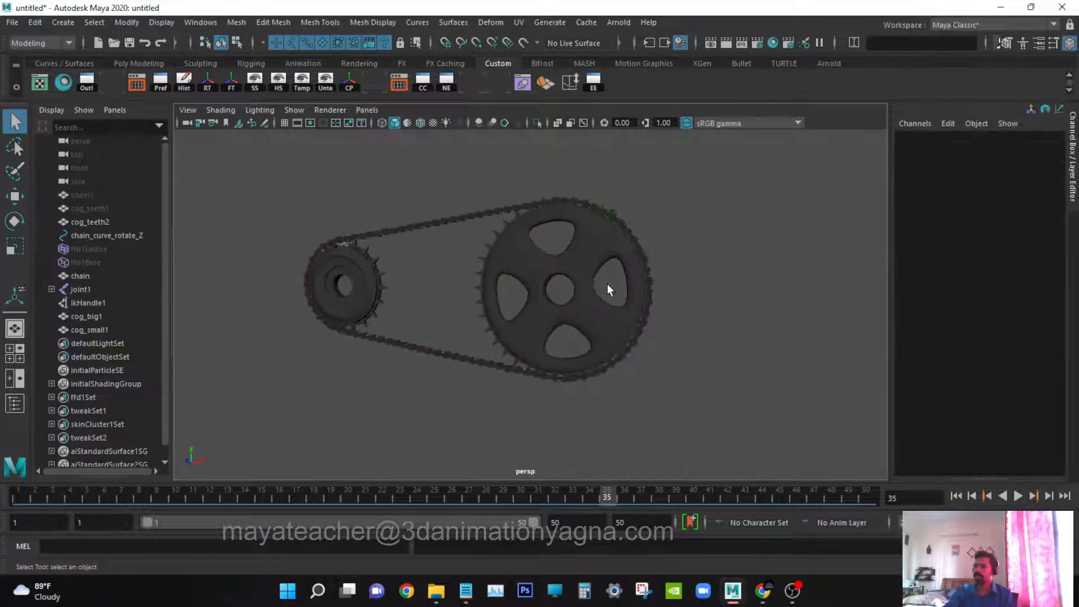
{"action": "right_click_drag", "start_coordinate": [607, 285], "coordinate": [657, 294], "text": "alt"}
{"action": "middle_click_drag", "start_coordinate": [657, 295], "coordinate": [663, 307], "text": "alt"}
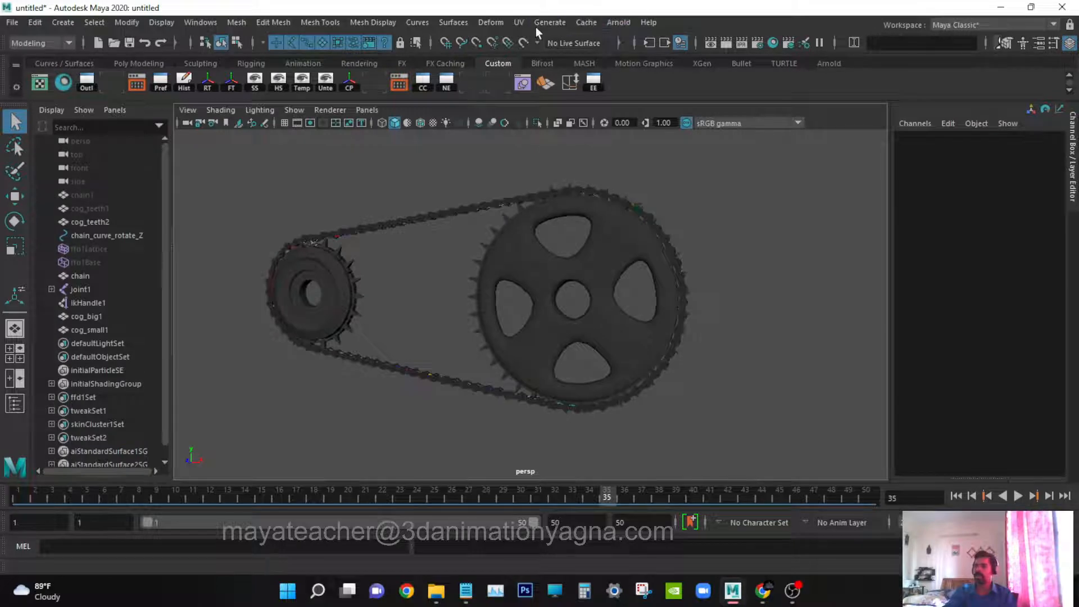
- Add an Arnold Skydome Light to the scene and show its attributes in the Attribute Editor
{"action": "left_click", "coordinate": [612, 23]}
{"action": "mouse_move", "coordinate": [656, 88]}
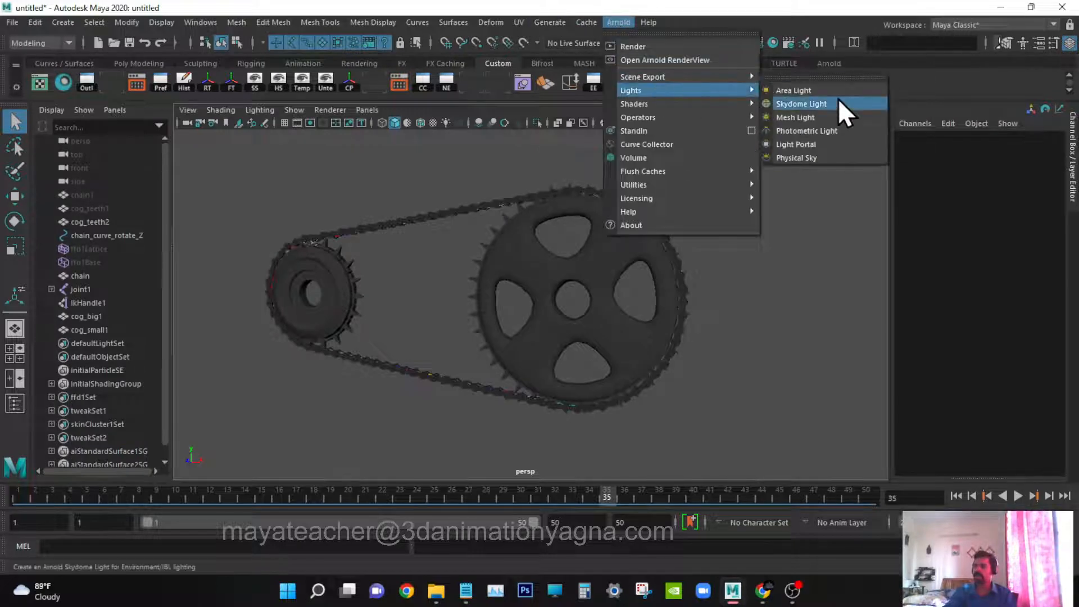
{"action": "left_click", "coordinate": [815, 104]}
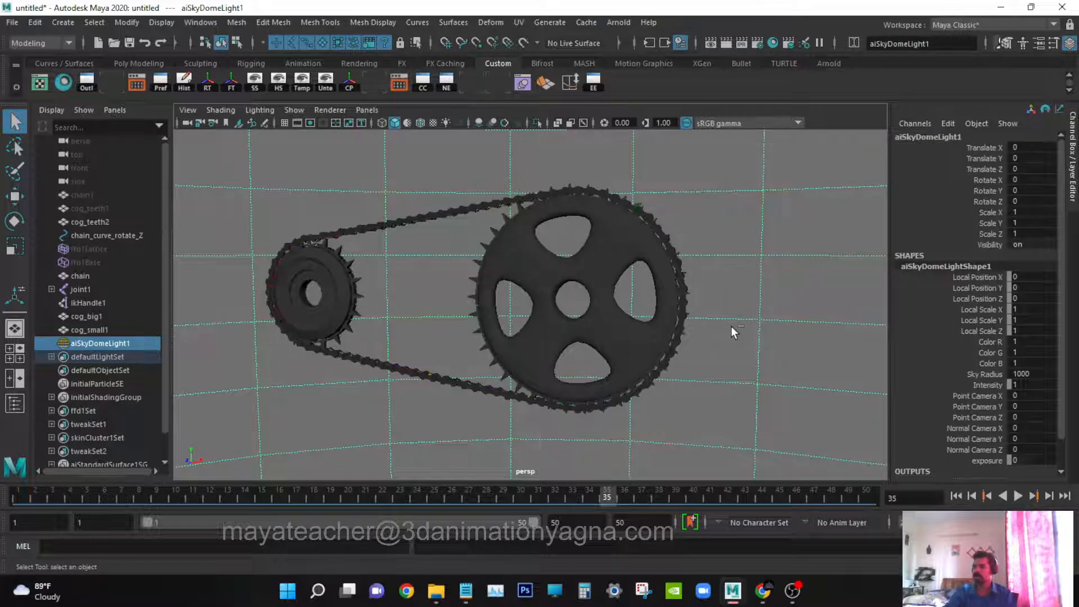
{"action": "key", "text": "ctrl+a"}
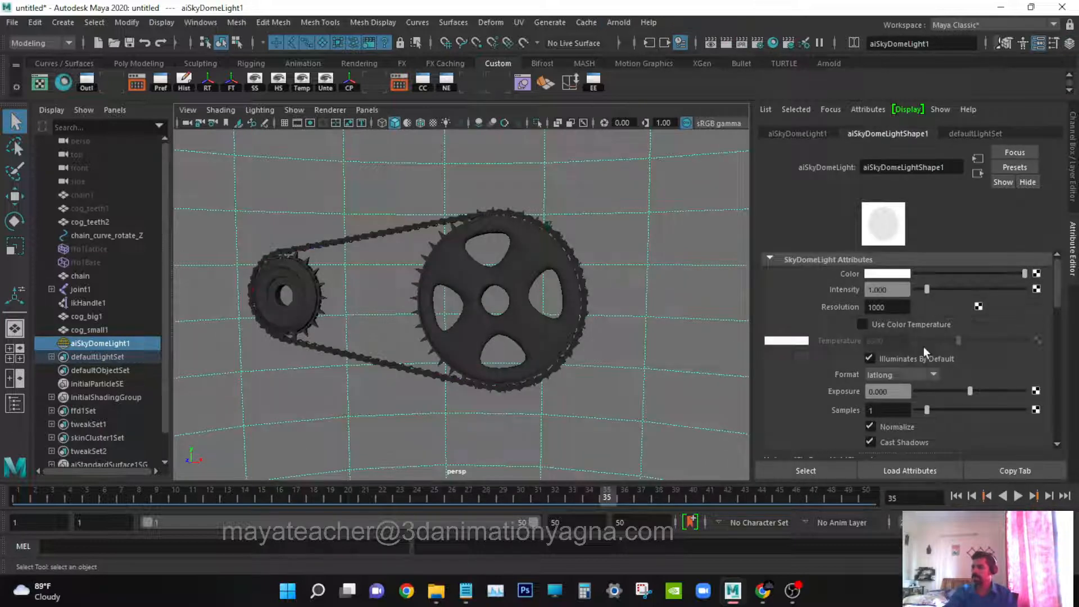
- Turn off Normalize on the skydome light and connect a File texture to its Color
{"action": "scroll", "coordinate": [910, 354], "scroll_direction": "down", "scroll_amount": 1}
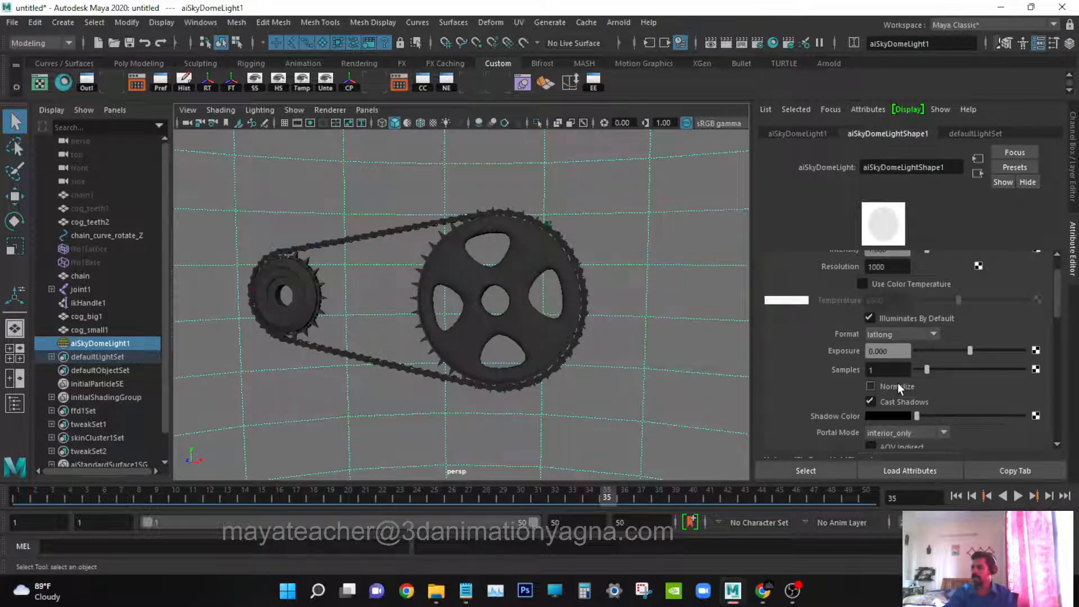
{"action": "left_click", "coordinate": [898, 383]}
{"action": "scroll", "coordinate": [911, 359], "scroll_direction": "up", "scroll_amount": 1}
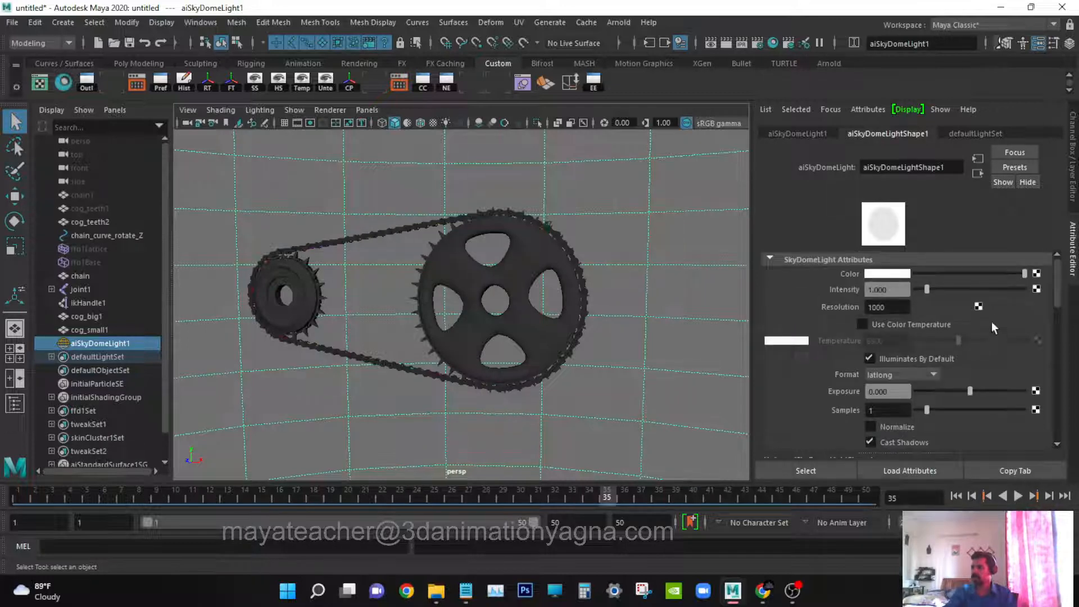
{"action": "left_click", "coordinate": [1036, 273]}
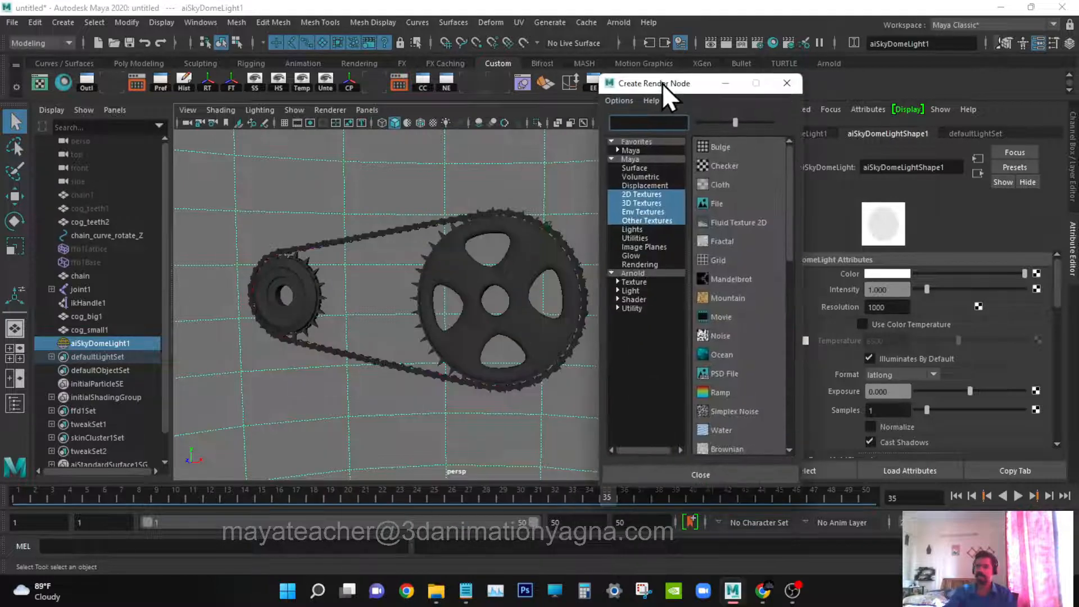
{"action": "left_click", "coordinate": [728, 203]}
- Load scenery1.jpg from D:\Thanks_DamDoc as the image of the skydome's file texture
{"action": "left_click", "coordinate": [1037, 320]}
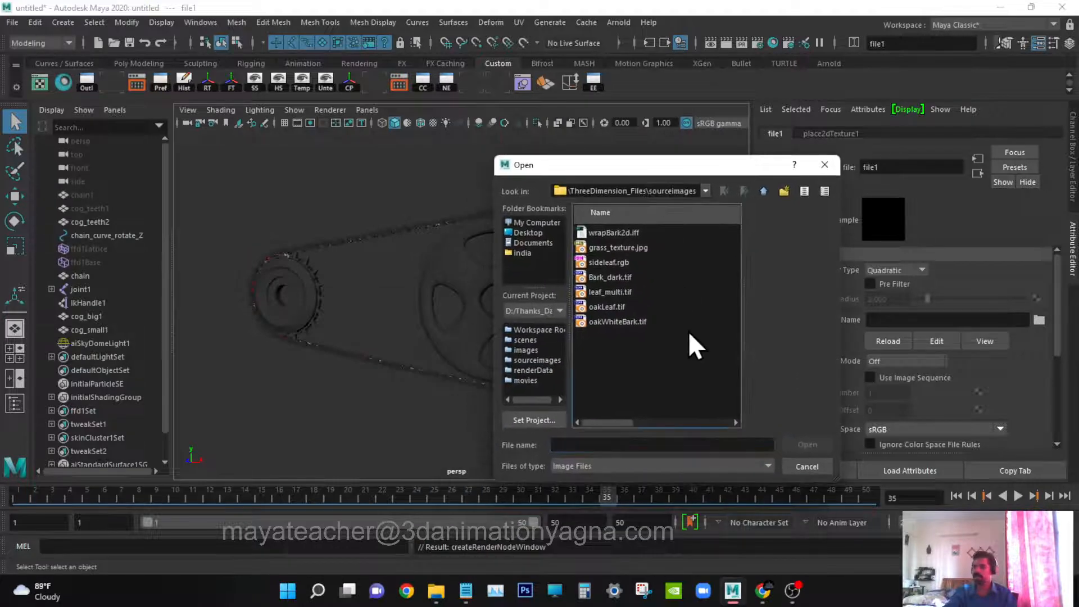
{"action": "left_click", "coordinate": [764, 191]}
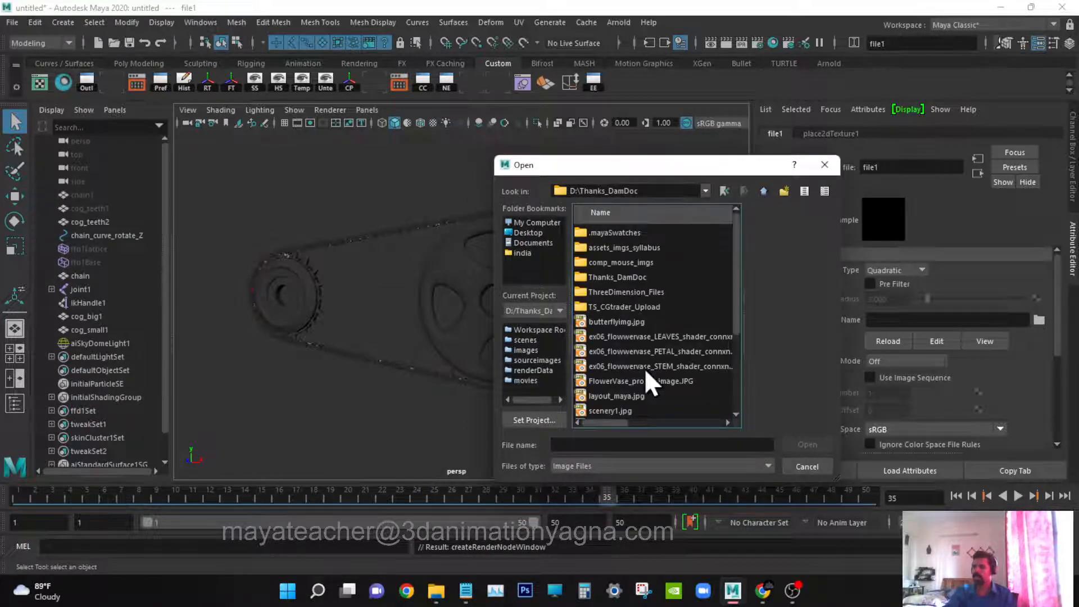
{"action": "scroll", "coordinate": [640, 376], "scroll_direction": "down", "scroll_amount": 2}
{"action": "left_click", "coordinate": [619, 335]}
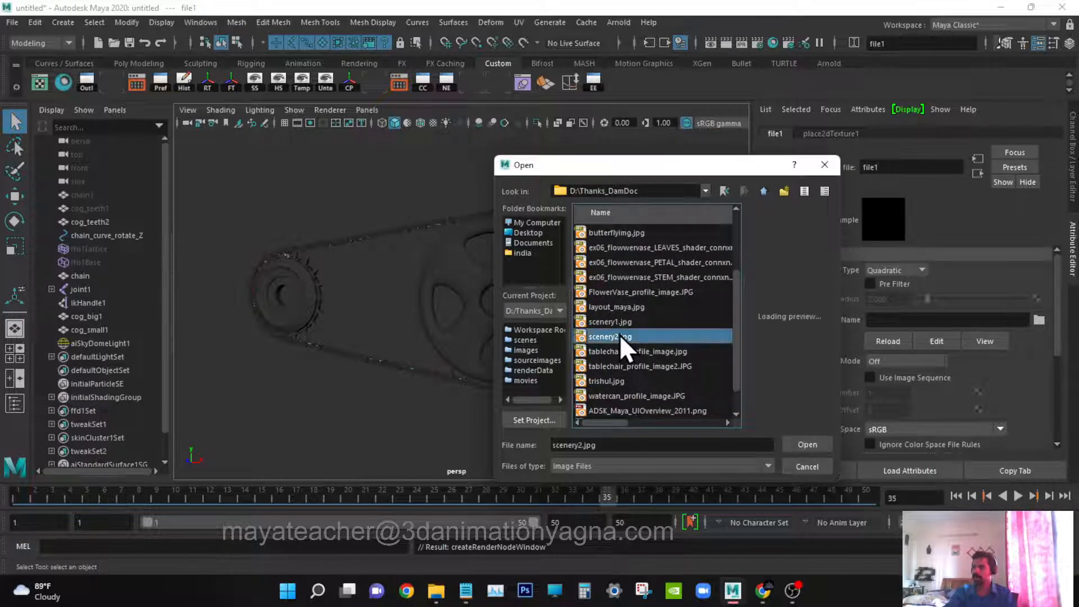
{"action": "left_click", "coordinate": [617, 322]}
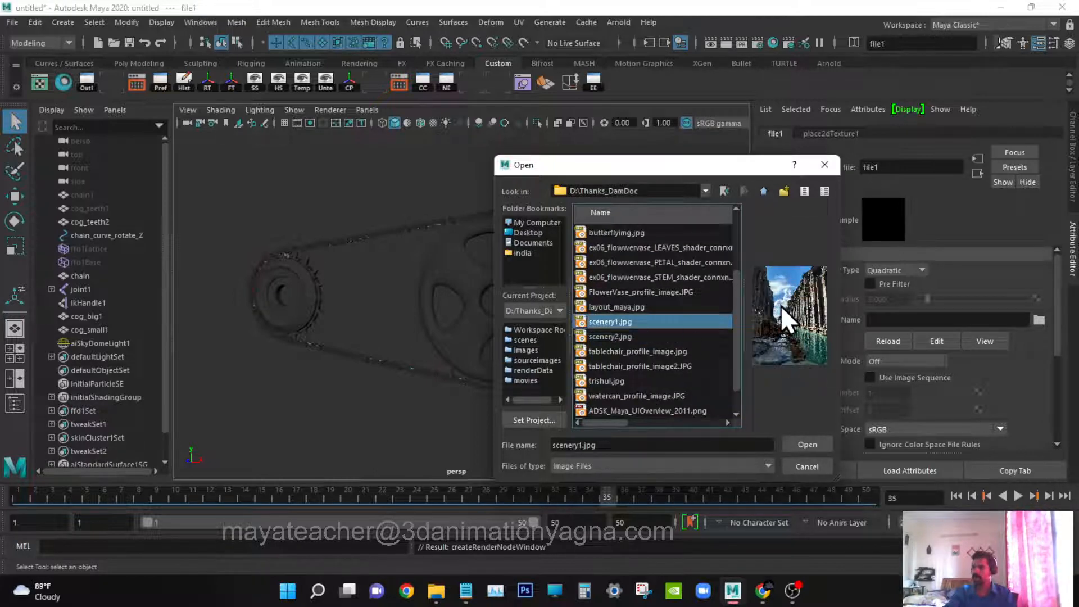
{"action": "left_click", "coordinate": [800, 444]}
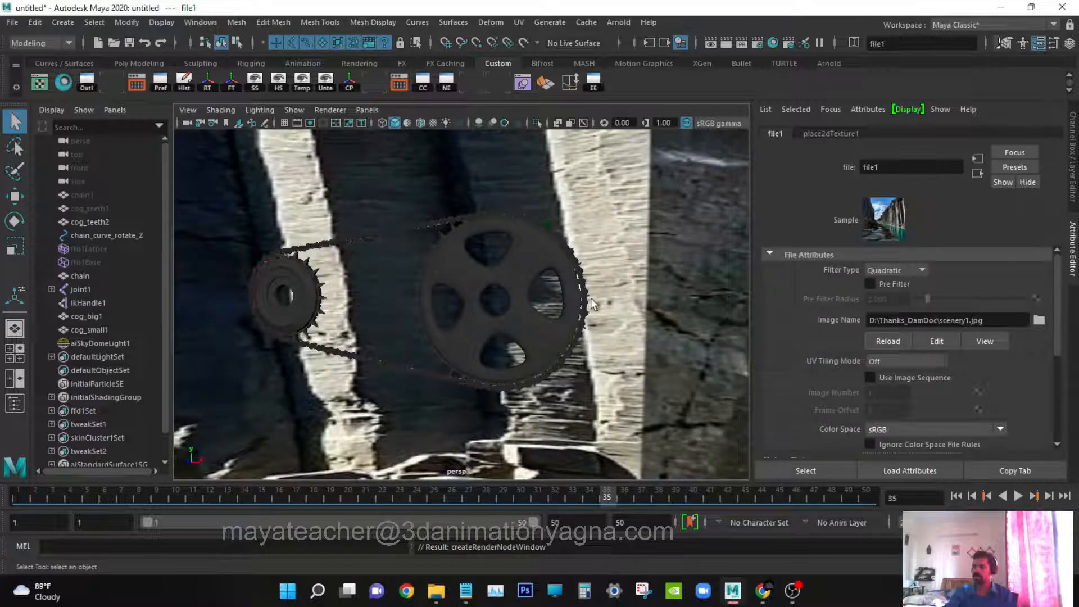
{"action": "right_click_drag", "start_coordinate": [590, 299], "coordinate": [600, 299], "text": "alt"}
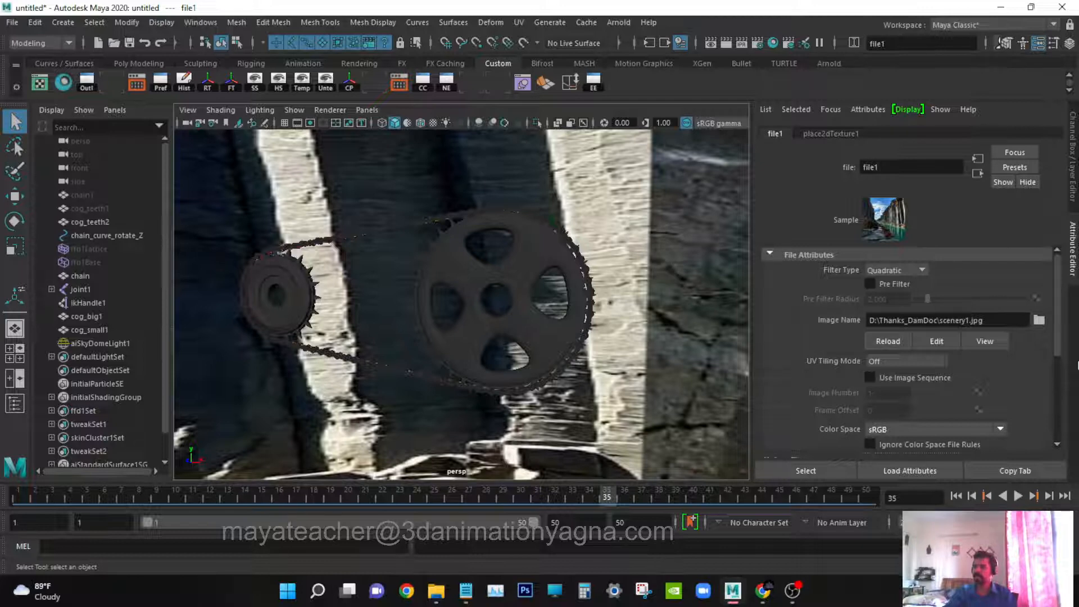
- Return to the skydome light's attributes and set its Camera visibility to 0
{"action": "left_click", "coordinate": [978, 174]}
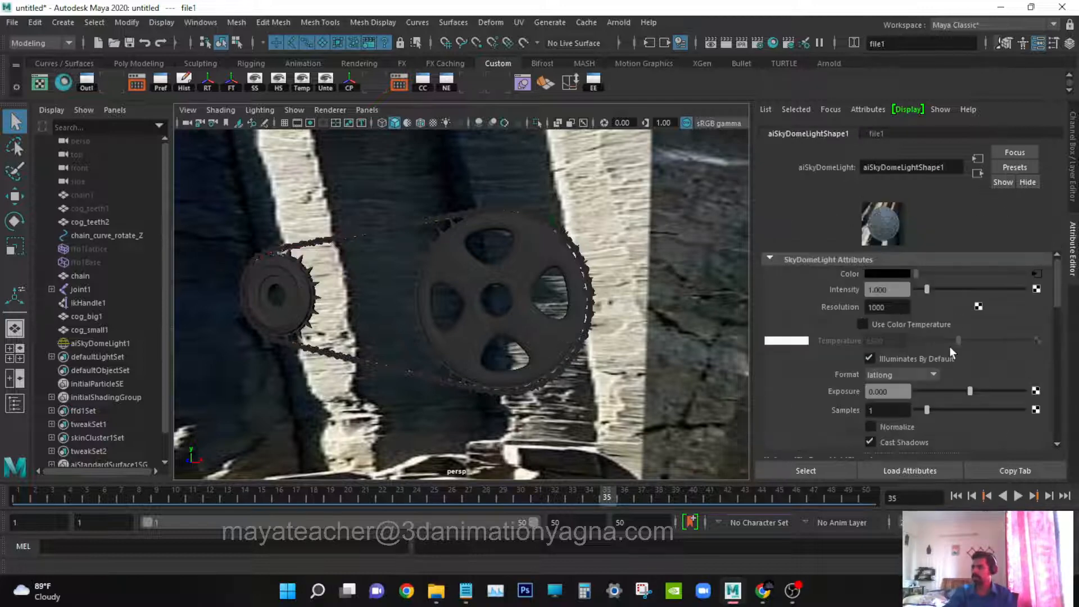
{"action": "scroll", "coordinate": [950, 349], "scroll_direction": "down", "scroll_amount": 6}
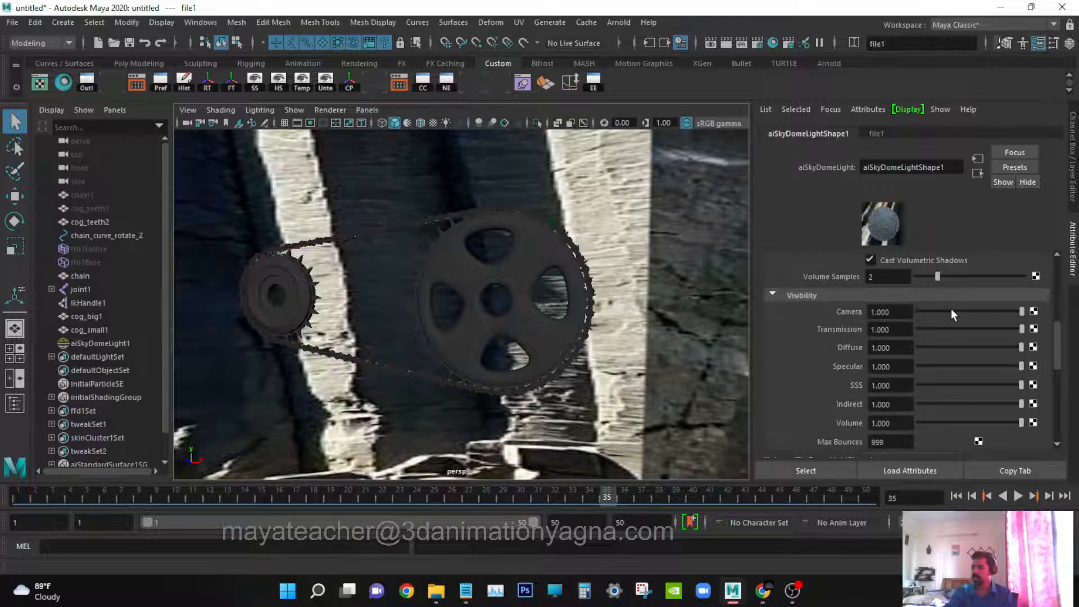
{"action": "left_click_drag", "start_coordinate": [951, 309], "coordinate": [845, 316]}
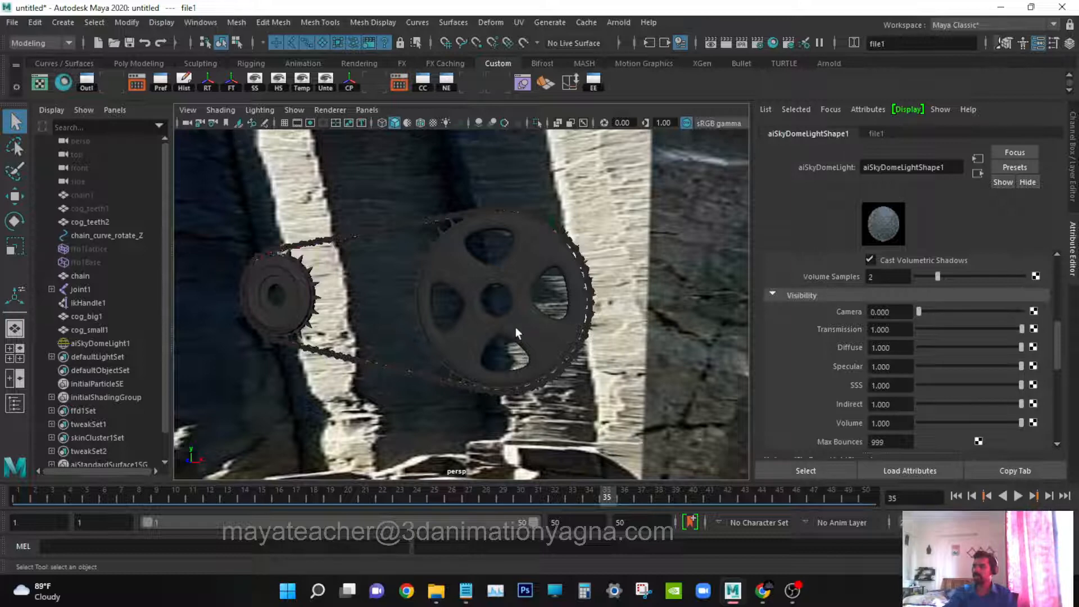
{"action": "left_click_drag", "start_coordinate": [515, 327], "coordinate": [660, 338], "text": "alt"}
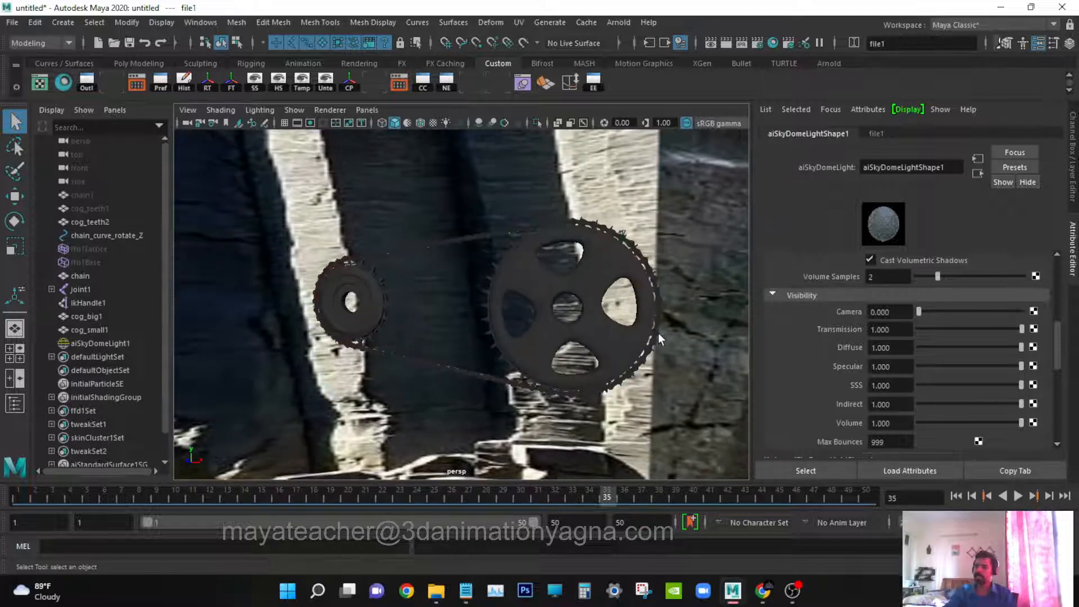
- Switch to the Channel Box, frame the chain assembly, and start a live IPR render in the Arnold RenderView
{"action": "left_click", "coordinate": [1037, 45]}
{"action": "right_click_drag", "start_coordinate": [703, 243], "coordinate": [733, 243], "text": "alt"}
{"action": "middle_click_drag", "start_coordinate": [734, 276], "coordinate": [714, 264], "text": "alt"}
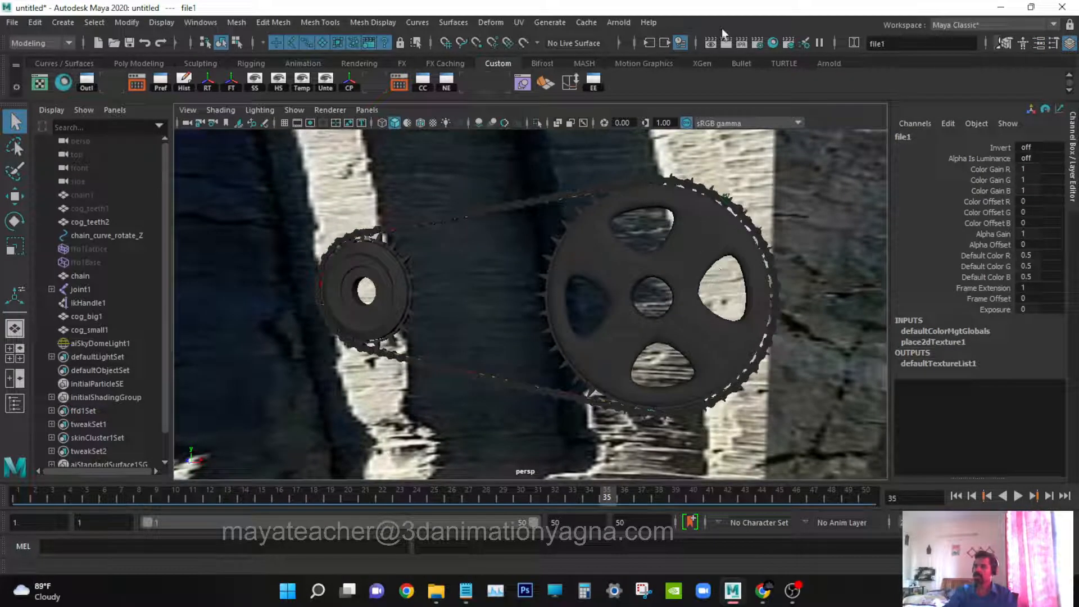
{"action": "left_click", "coordinate": [619, 23]}
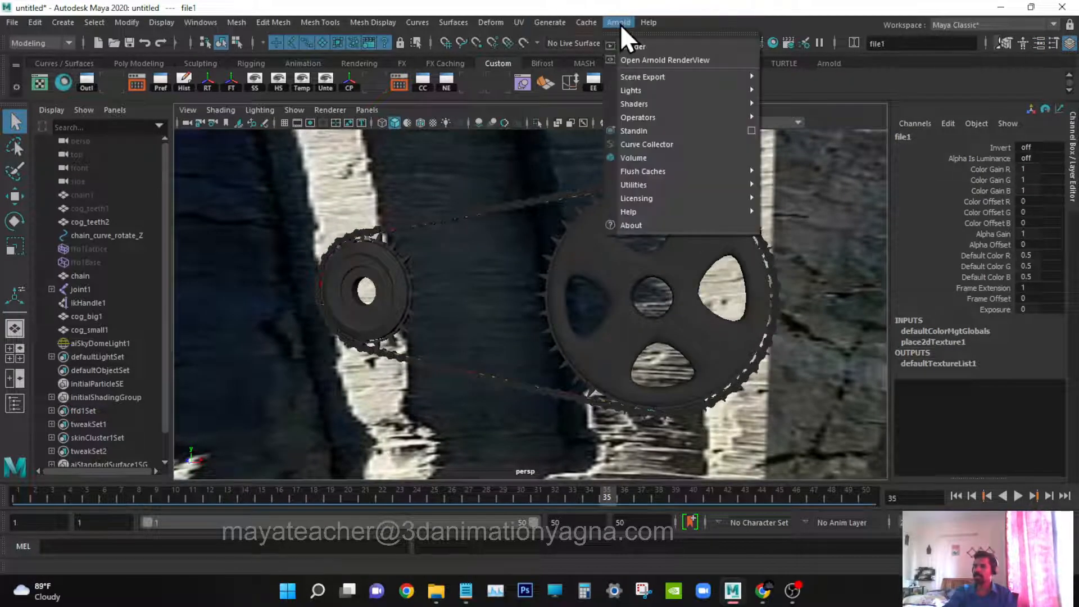
{"action": "left_click", "coordinate": [648, 59]}
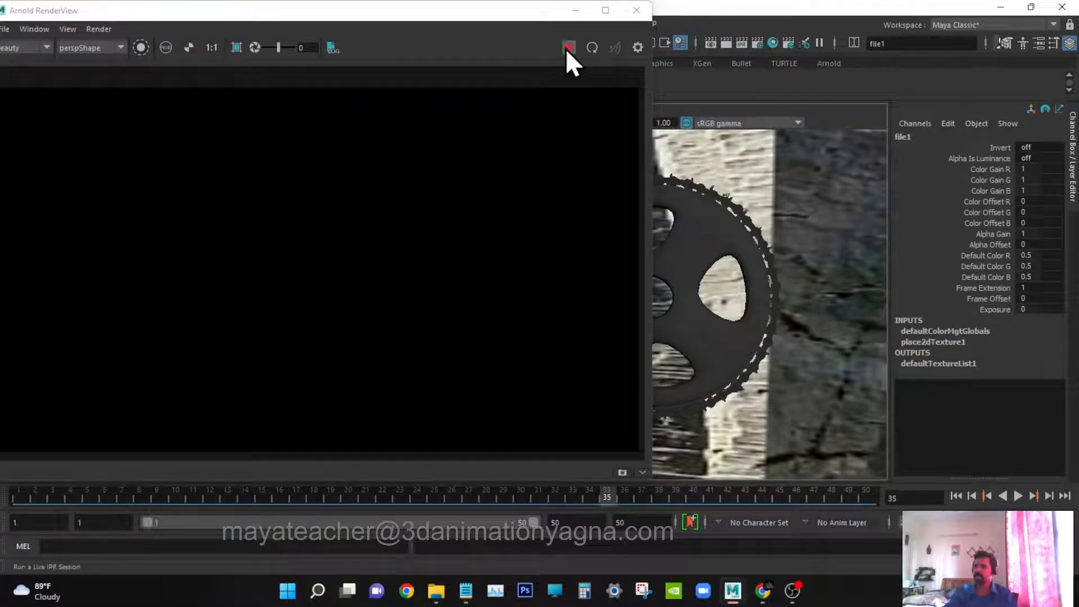
{"action": "left_click", "coordinate": [567, 48]}
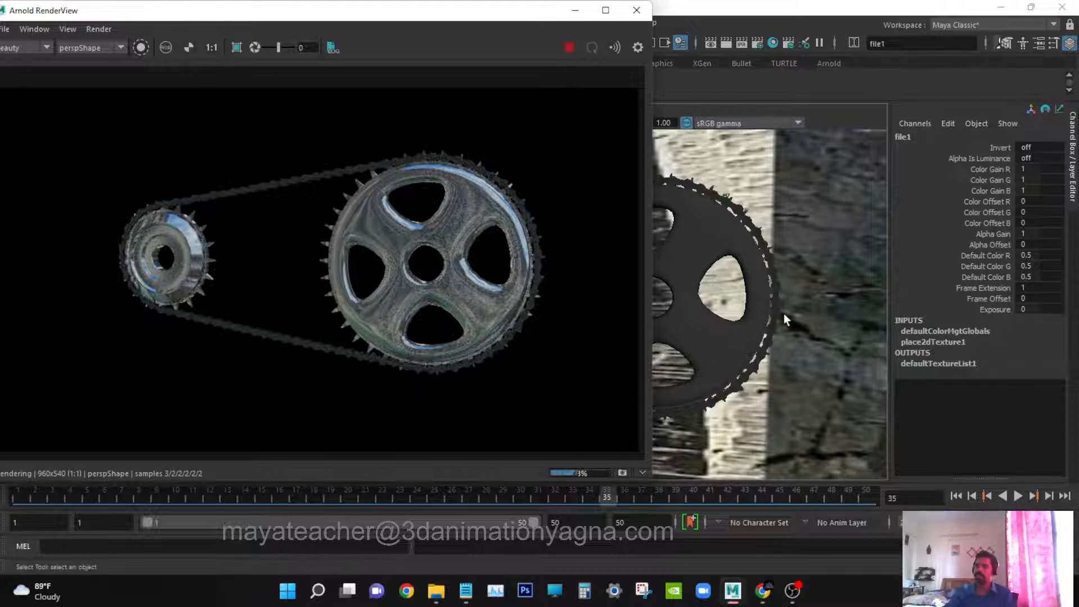
- Examine the steel reflections on both cogs in the live render from several angles and distances
{"action": "scroll", "coordinate": [784, 313], "scroll_direction": "up", "scroll_amount": 3}
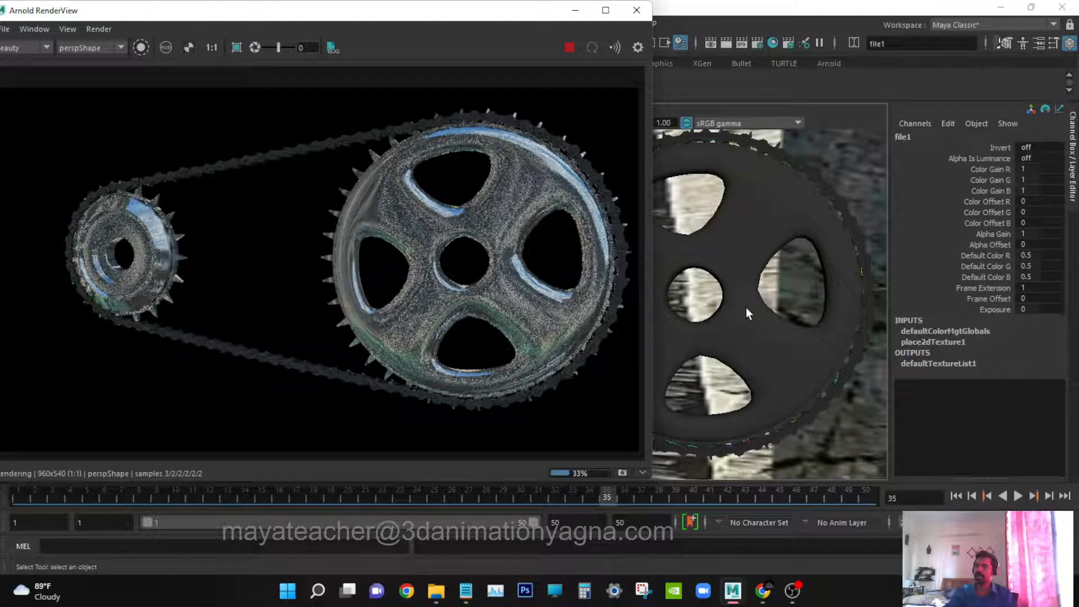
{"action": "left_click_drag", "start_coordinate": [724, 315], "coordinate": [749, 318], "text": "alt"}
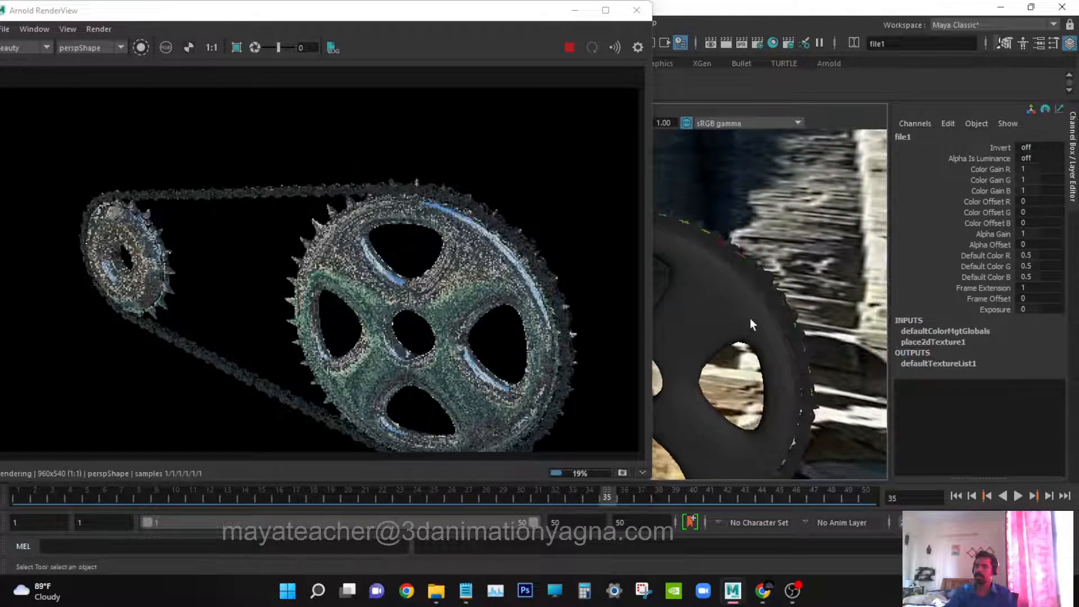
{"action": "middle_click_drag", "start_coordinate": [749, 318], "coordinate": [751, 283], "text": "alt"}
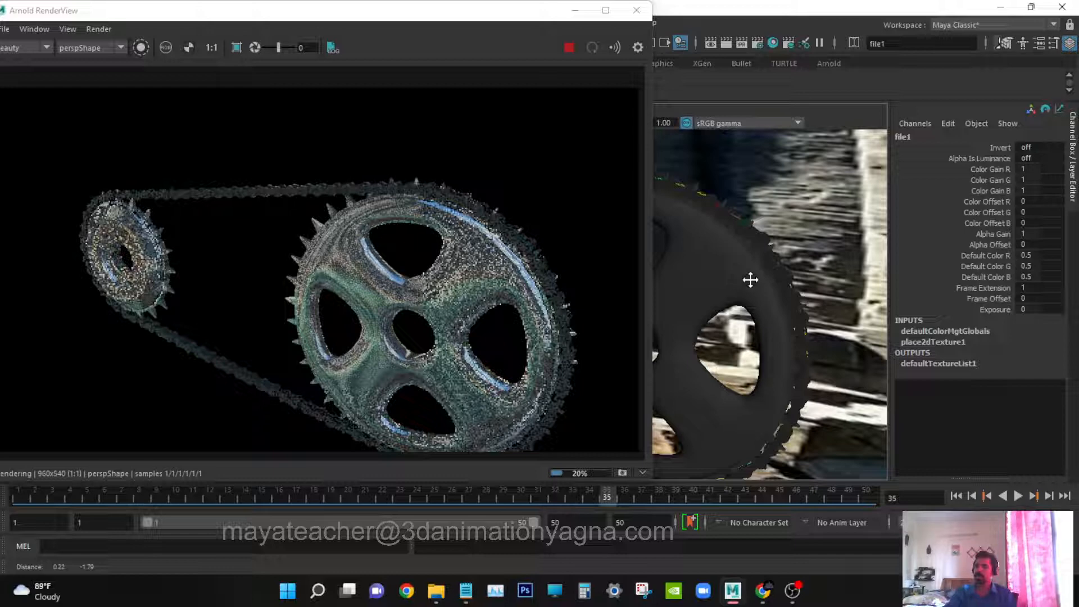
{"action": "middle_click_drag", "start_coordinate": [750, 279], "coordinate": [751, 286], "text": "alt"}
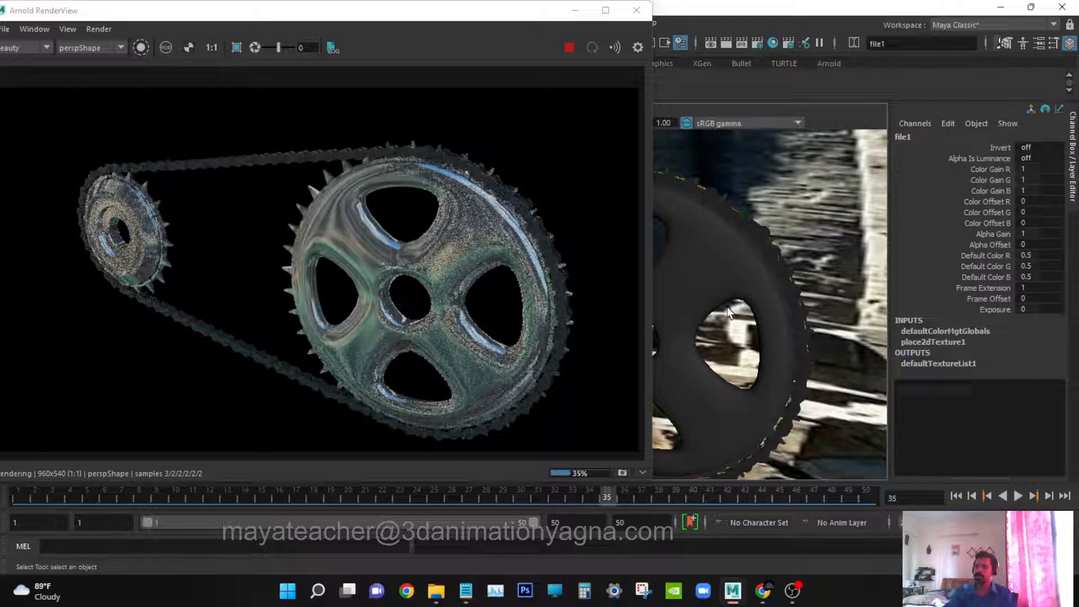
{"action": "right_click_drag", "start_coordinate": [727, 307], "coordinate": [751, 307], "text": "alt"}
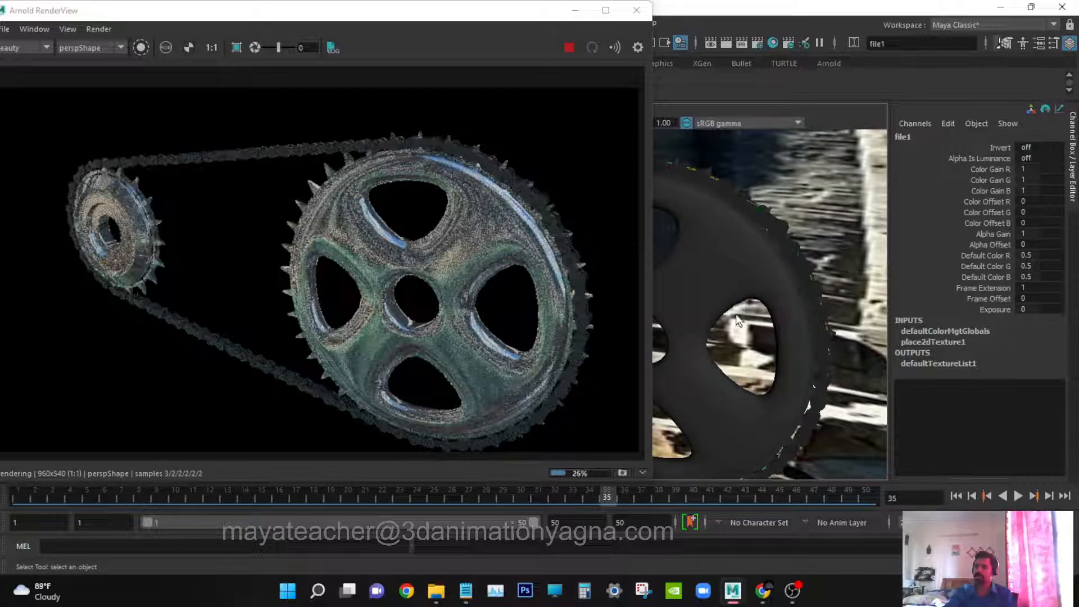
{"action": "left_click_drag", "start_coordinate": [752, 311], "coordinate": [841, 318], "text": "alt"}
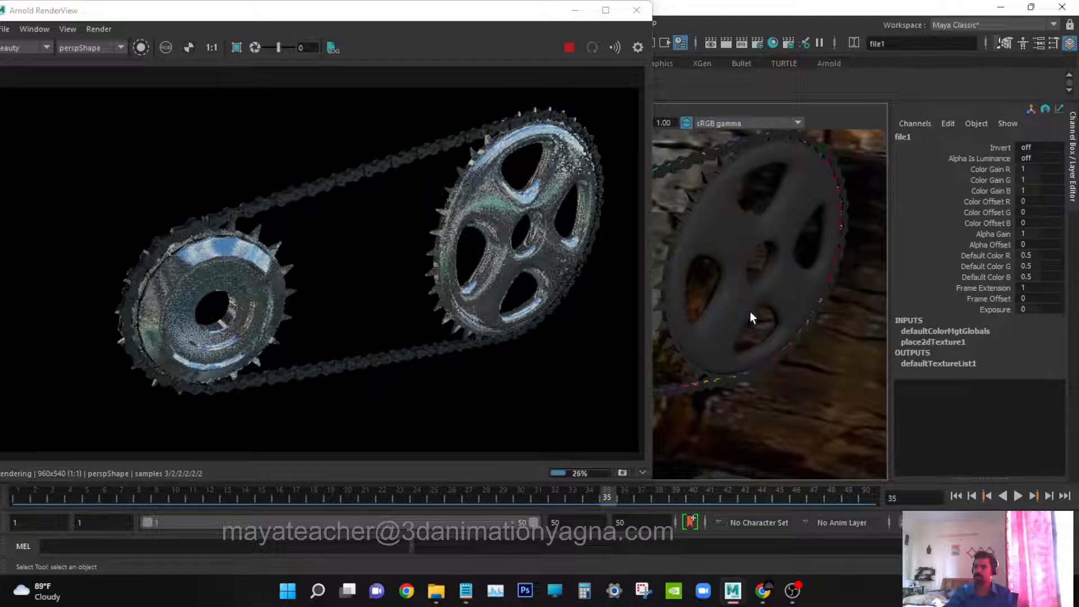
{"action": "right_click_drag", "start_coordinate": [753, 313], "coordinate": [790, 303], "text": "alt"}
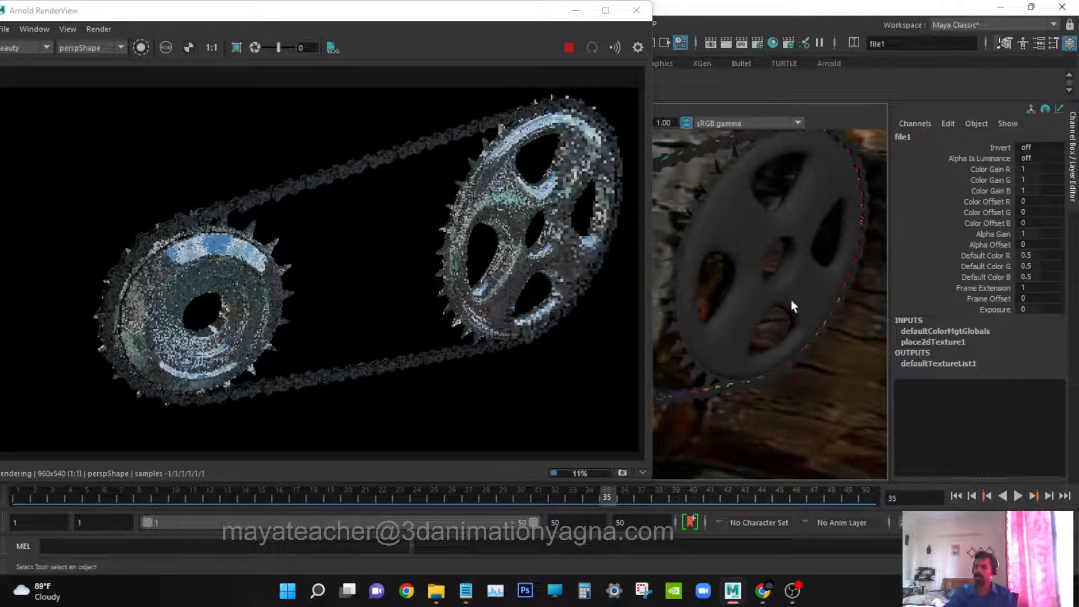
{"action": "middle_click_drag", "start_coordinate": [791, 301], "coordinate": [739, 308], "text": "alt"}
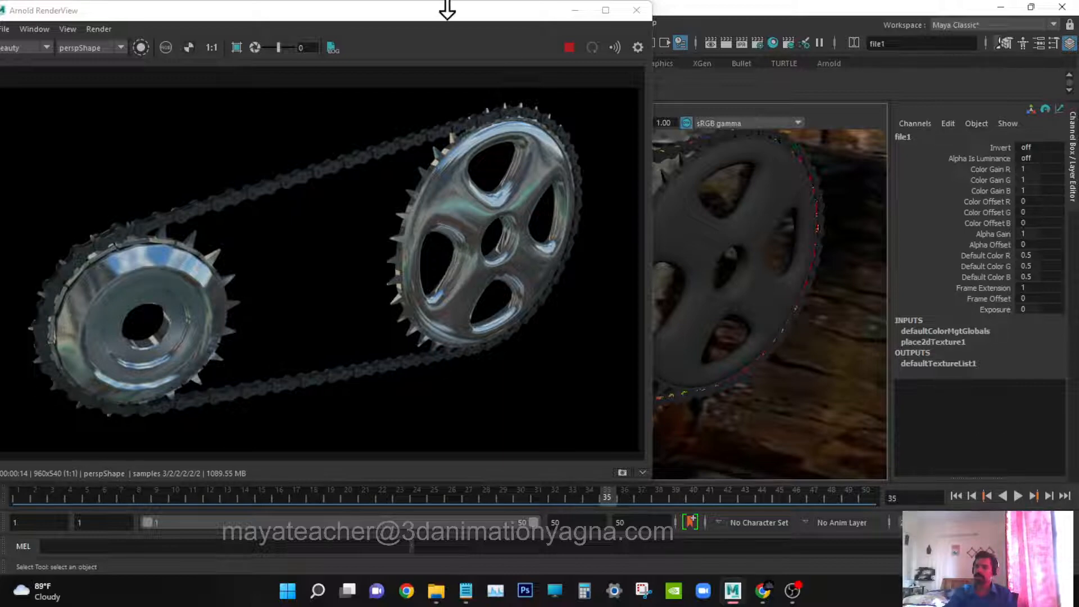
- Resize the Arnold RenderView window to uncover the timeline and scrub the animation to frame 30 in the live render
{"action": "mouse_move", "coordinate": [442, 11]}
{"action": "left_mouse_down"}
{"action": "mouse_move", "coordinate": [467, 15]}
{"action": "mouse_move", "coordinate": [454, 12]}
{"action": "left_mouse_up"}
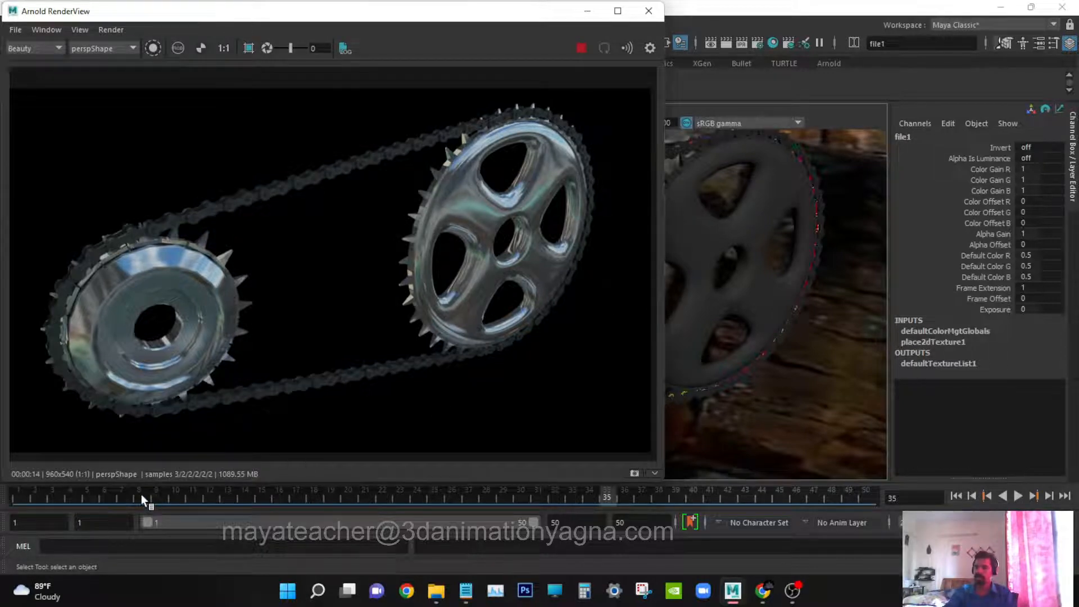
{"action": "left_click_drag", "start_coordinate": [150, 482], "coordinate": [150, 462]}
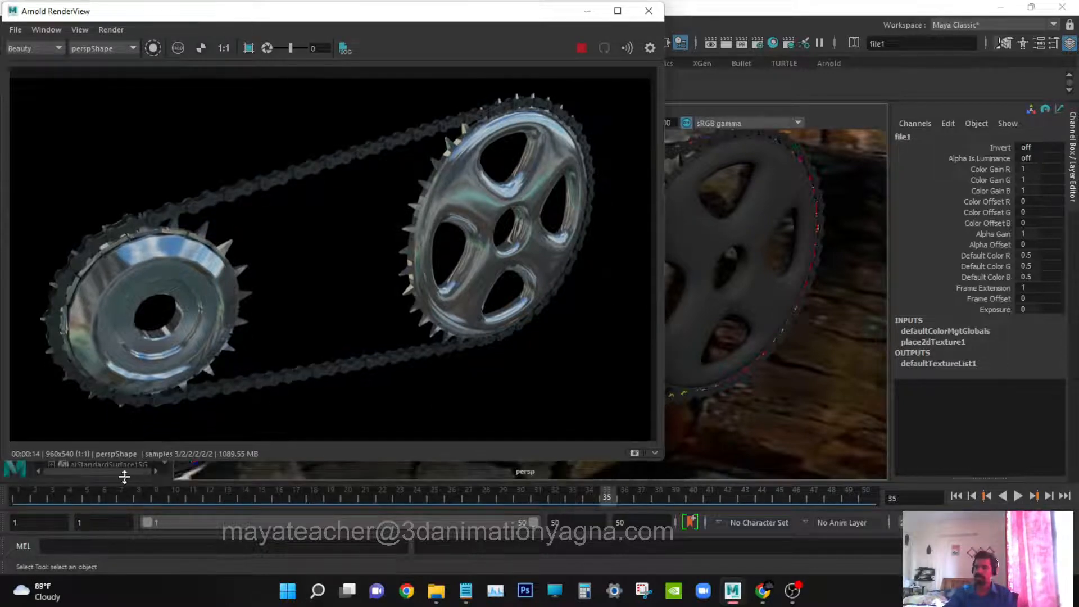
{"action": "mouse_move", "coordinate": [73, 495]}
{"action": "left_mouse_down"}
{"action": "mouse_move", "coordinate": [576, 501]}
{"action": "mouse_move", "coordinate": [874, 485]}
{"action": "left_mouse_up"}
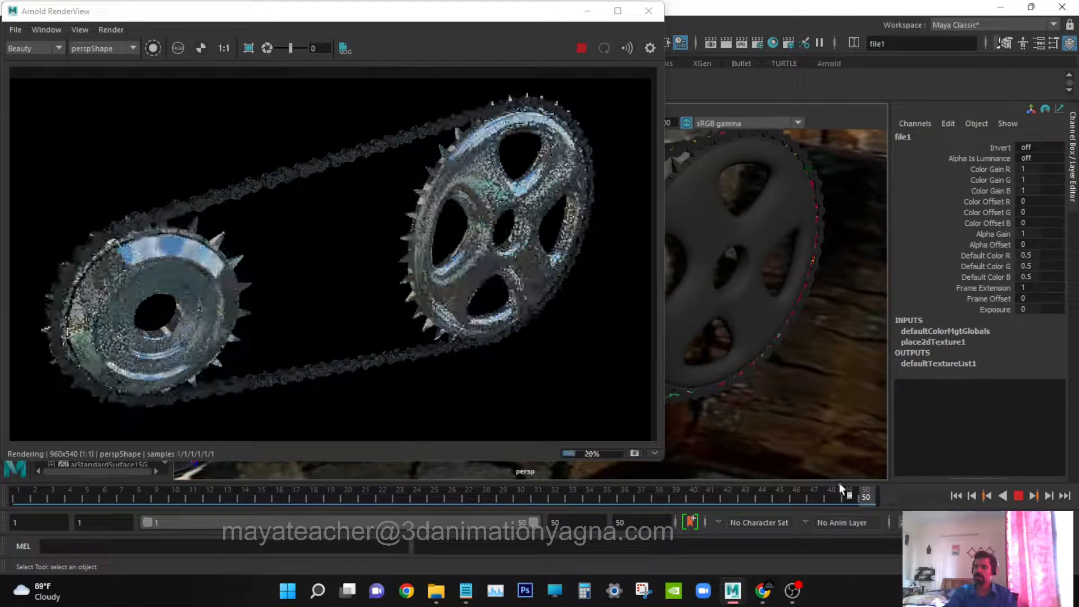
{"action": "left_click_drag", "start_coordinate": [20, 495], "coordinate": [523, 488]}
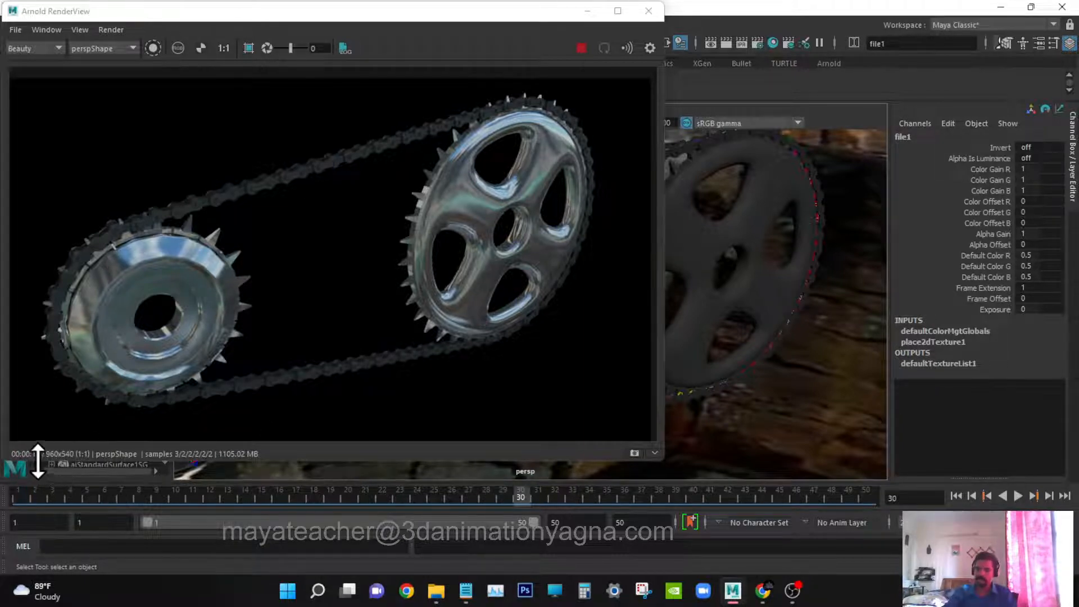
- Stop the live render and move the Arnold RenderView window clear of the chain assembly in the viewport
{"action": "left_click", "coordinate": [580, 48]}
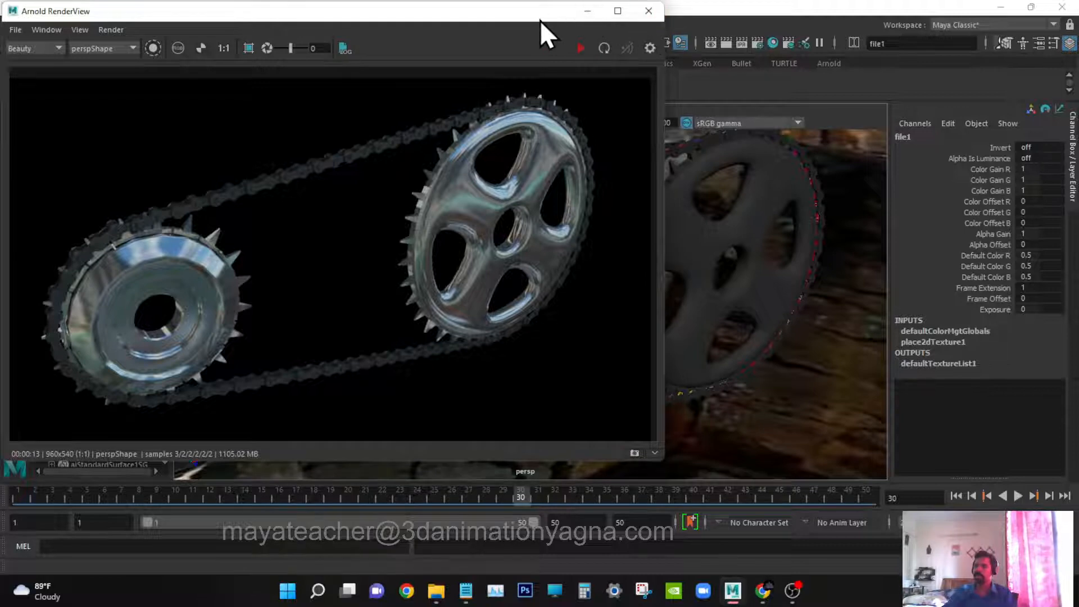
{"action": "left_click_drag", "start_coordinate": [540, 21], "coordinate": [785, 478]}
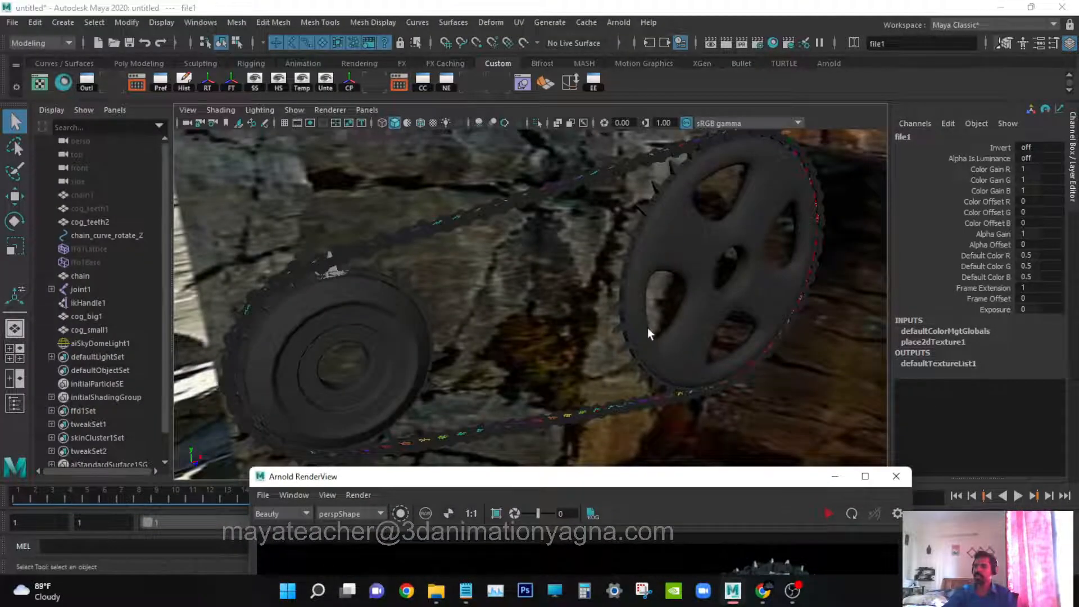
{"action": "left_click_drag", "start_coordinate": [647, 328], "coordinate": [578, 337], "text": "alt"}
{"action": "middle_click_drag", "start_coordinate": [578, 337], "coordinate": [584, 338], "text": "alt"}
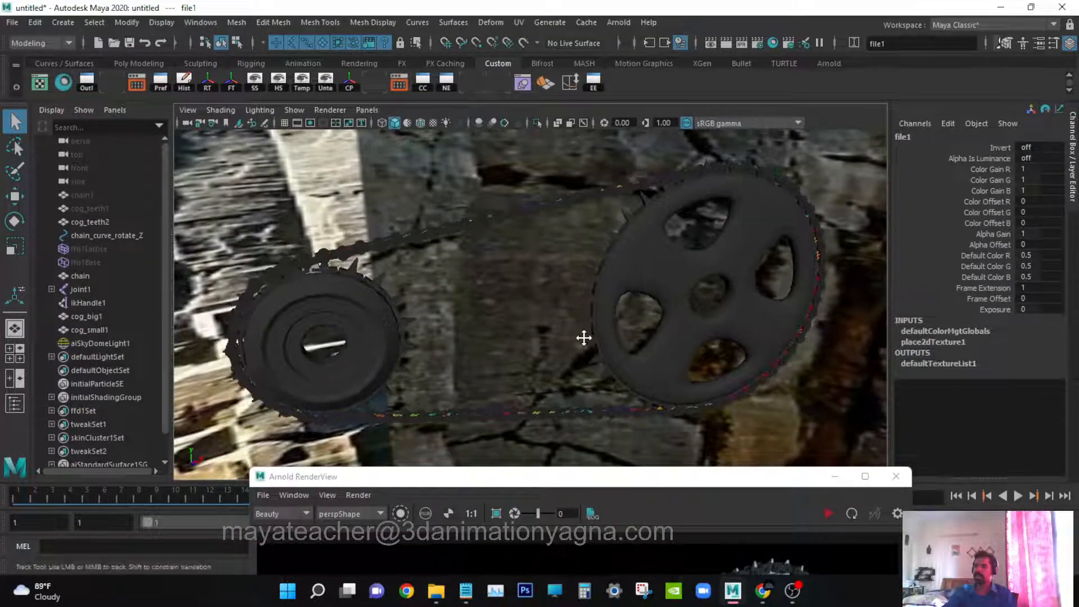
{"action": "right_click_drag", "start_coordinate": [584, 338], "coordinate": [592, 340], "text": "alt"}
- Hide the Arnold skydome light in the scene
{"action": "left_click", "coordinate": [462, 190]}
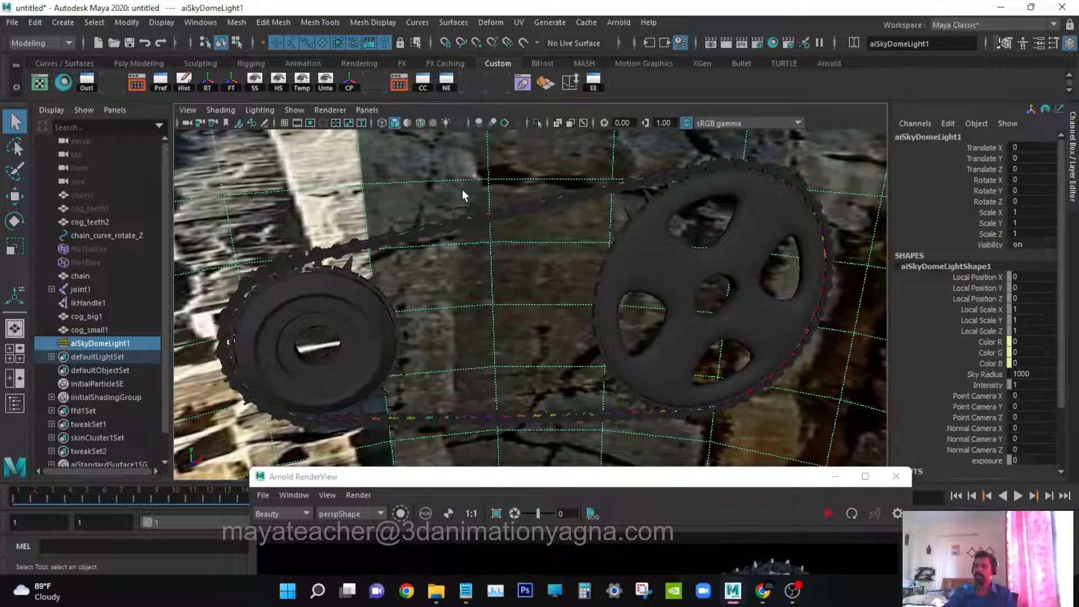
{"action": "key", "text": "ctrl+h"}
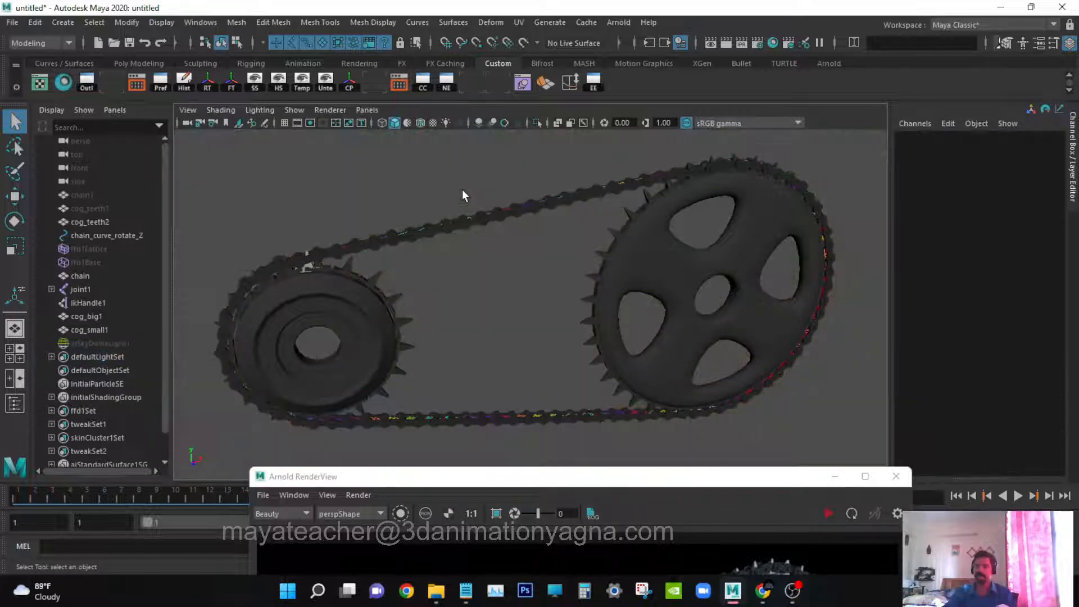
{"action": "mouse_move", "coordinate": [313, 228]}
{"action": "left_mouse_down", "text": "alt"}
{"action": "mouse_move", "coordinate": [386, 260]}
{"action": "mouse_move", "coordinate": [410, 278]}
{"action": "mouse_move", "coordinate": [405, 292]}
{"action": "left_mouse_up", "text": "alt"}
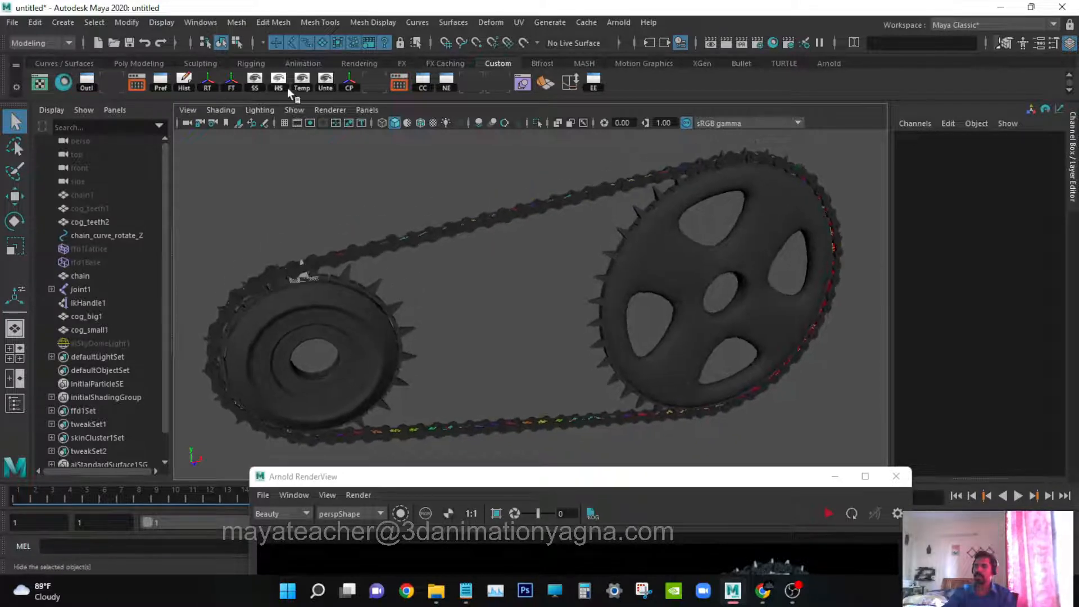
- Turn on wireframe on shaded in the perspective view and frame the whole chain assembly from the front
{"action": "left_click", "coordinate": [228, 110]}
{"action": "left_click", "coordinate": [254, 230]}
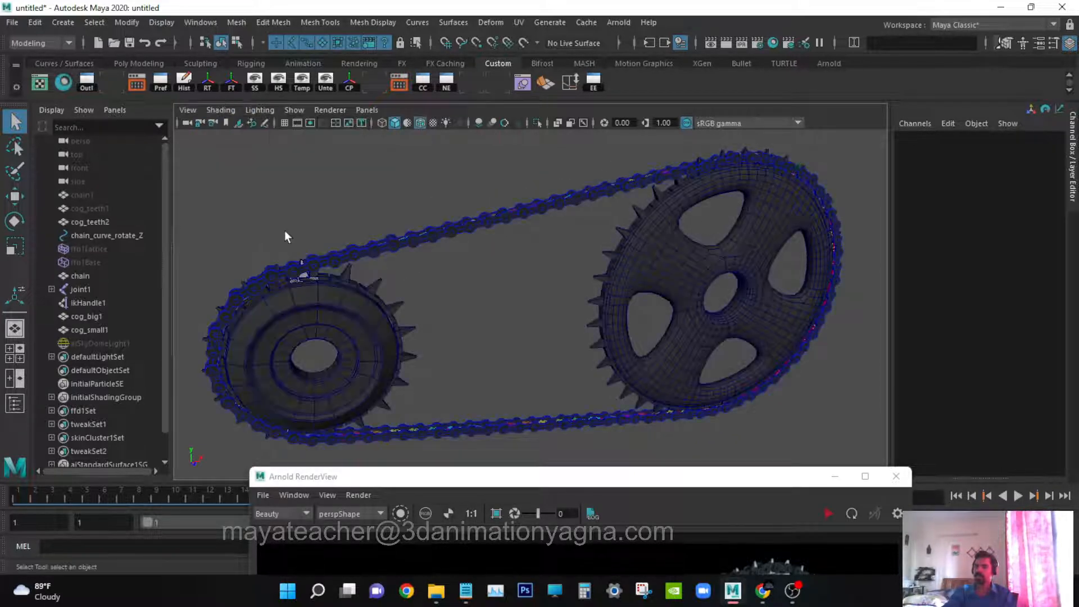
{"action": "mouse_move", "coordinate": [494, 290]}
{"action": "left_mouse_down", "text": "alt"}
{"action": "mouse_move", "coordinate": [530, 301]}
{"action": "mouse_move", "coordinate": [506, 304]}
{"action": "mouse_move", "coordinate": [465, 234]}
{"action": "left_mouse_up", "text": "alt"}
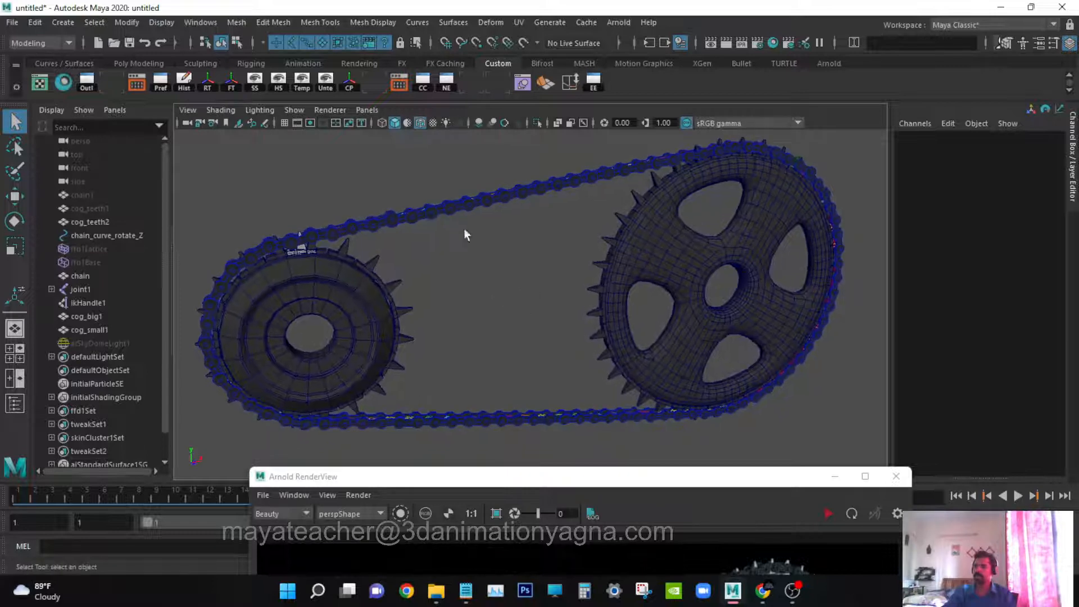
- Open the Playblast options, clear the windows off the timeline, and set the playback end frame to 150
{"action": "left_click", "coordinate": [190, 23]}
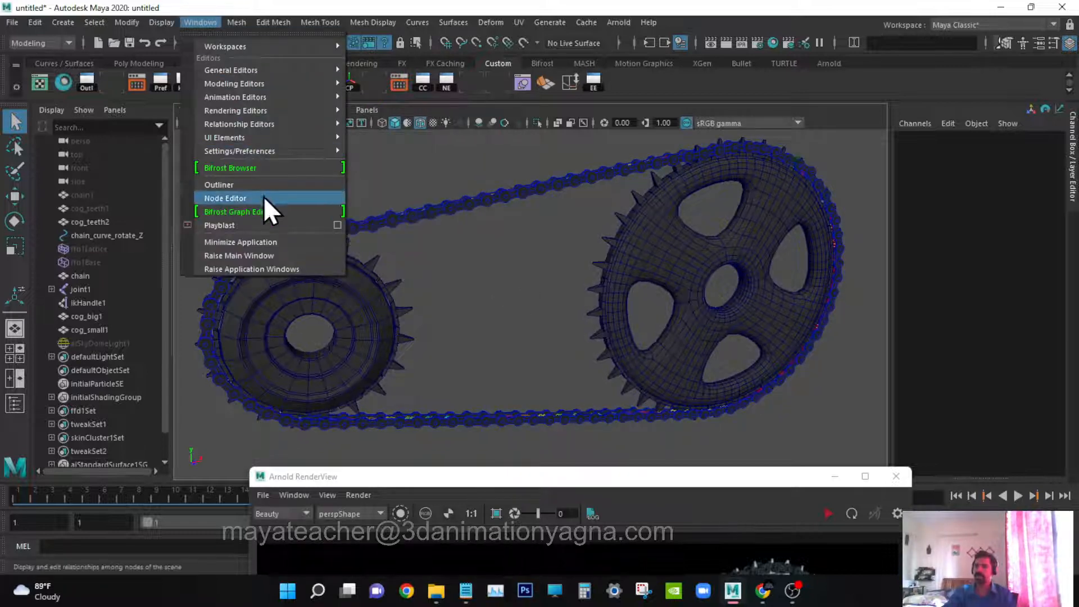
{"action": "left_click", "coordinate": [337, 225]}
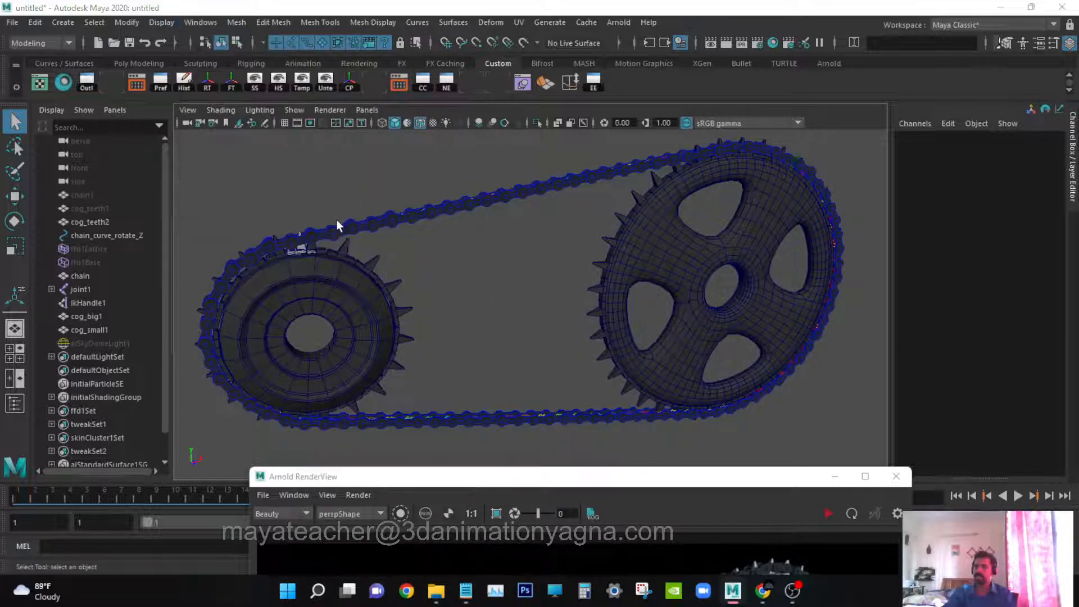
{"action": "left_click_drag", "start_coordinate": [75, 156], "coordinate": [399, 47]}
{"action": "left_click_drag", "start_coordinate": [783, 477], "coordinate": [687, 554]}
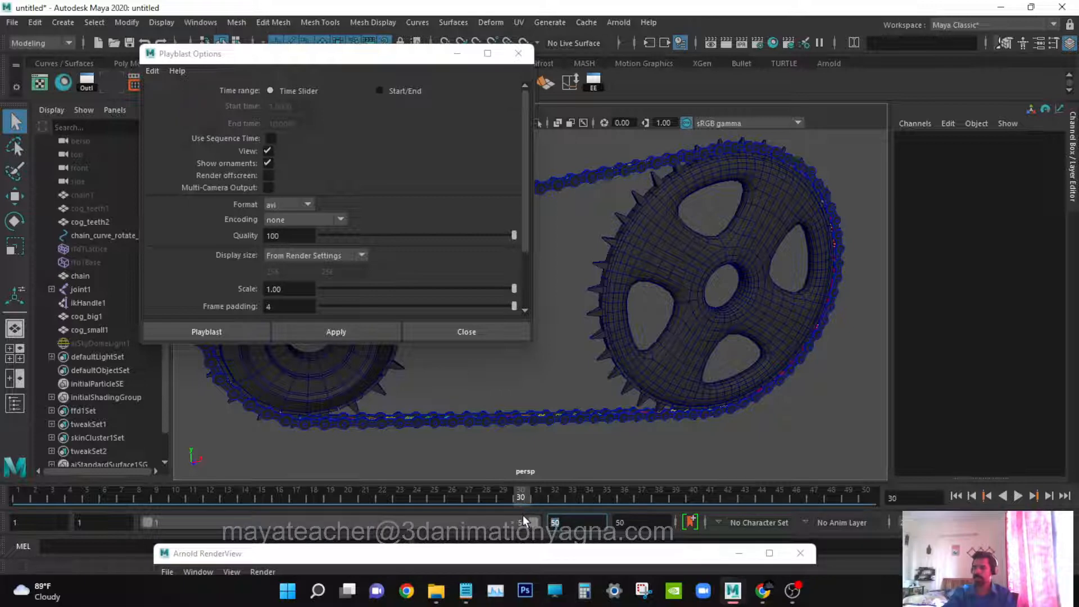
{"action": "type", "text": "150"}
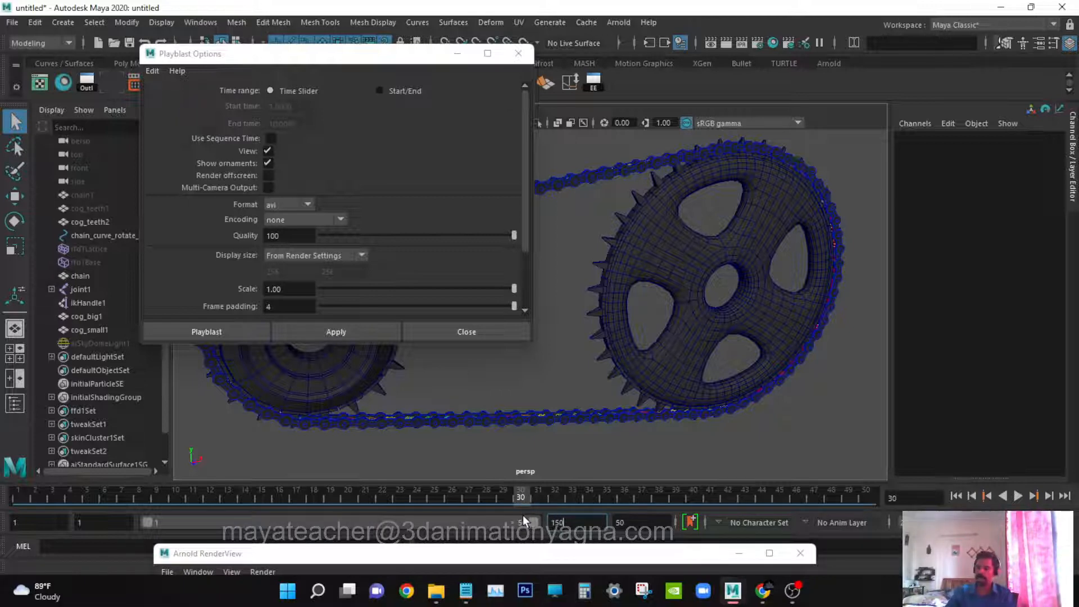
{"action": "key", "text": "Return"}
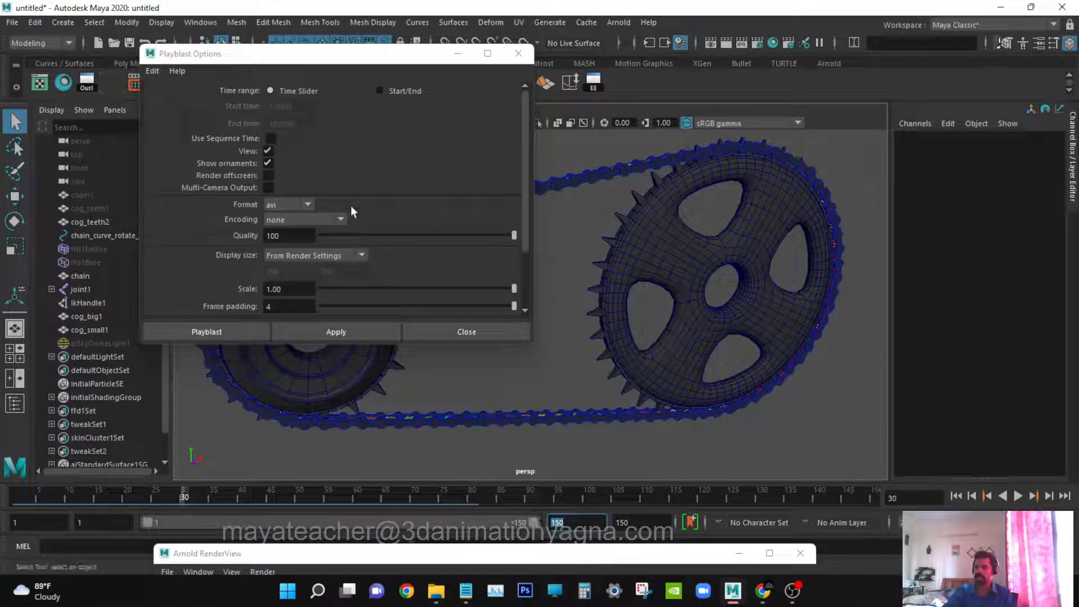
- Name the playblast movie file chainanimatn and generate the playblast in AVI format
{"action": "scroll", "coordinate": [319, 210], "scroll_direction": "down", "scroll_amount": 1}
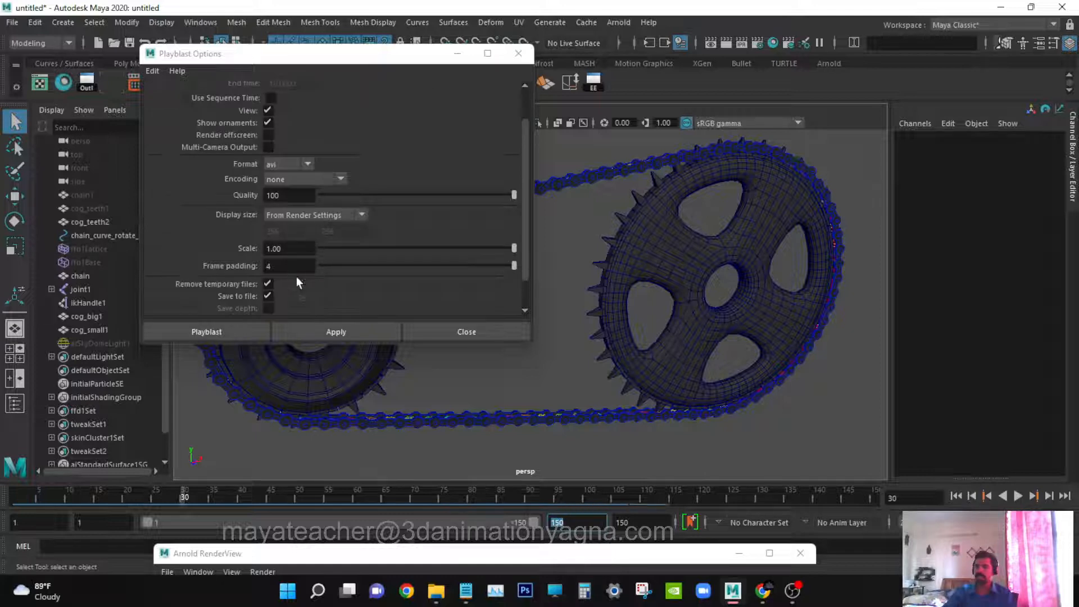
{"action": "scroll", "coordinate": [292, 289], "scroll_direction": "down", "scroll_amount": 1}
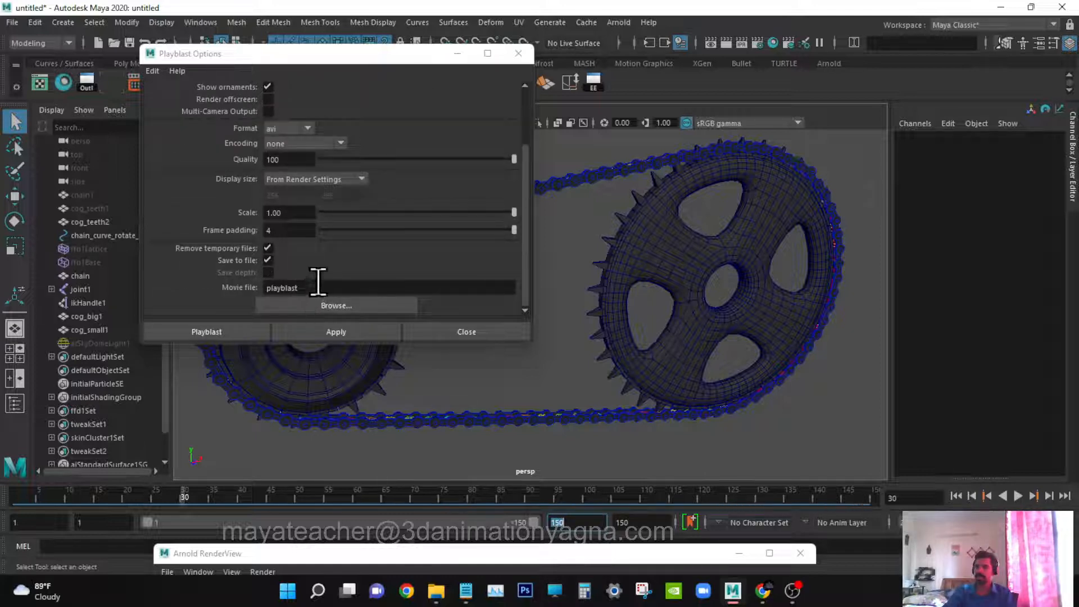
{"action": "left_click_drag", "start_coordinate": [312, 288], "coordinate": [248, 289]}
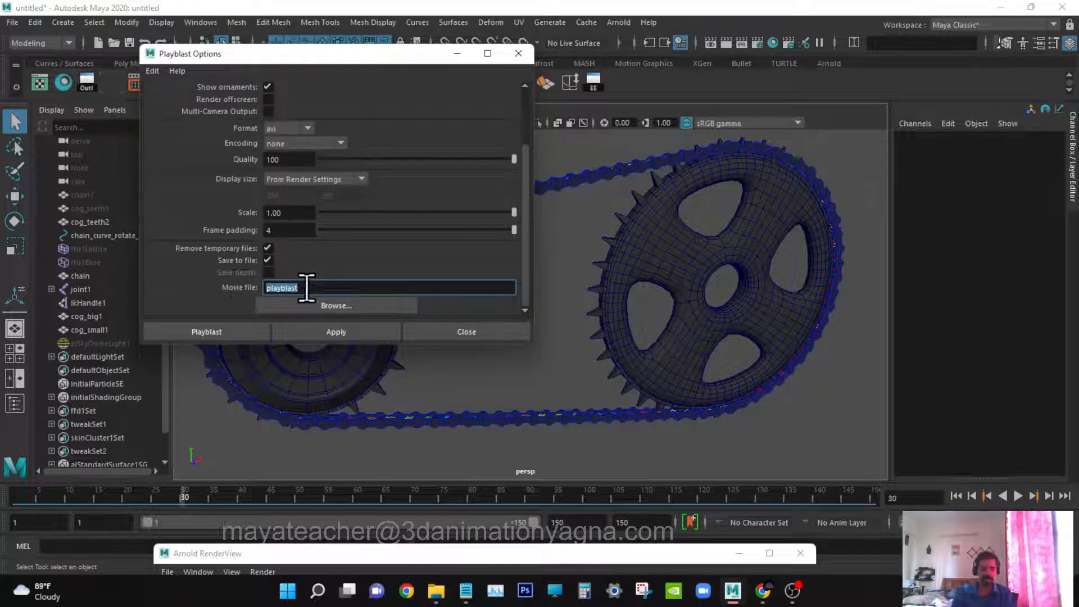
{"action": "type", "text": "chain"}
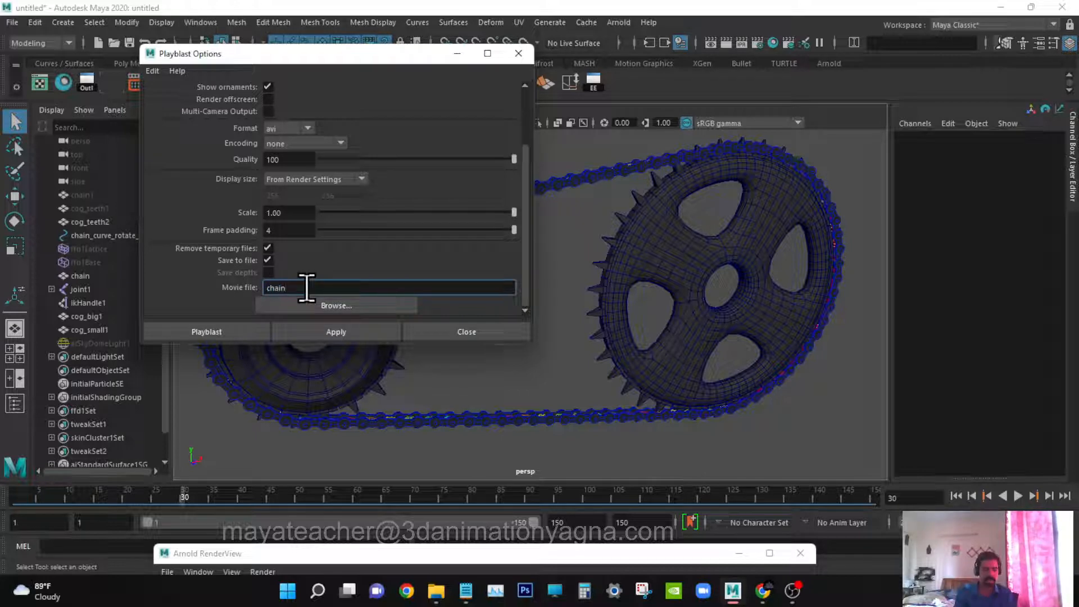
{"action": "type", "text": "animatn"}
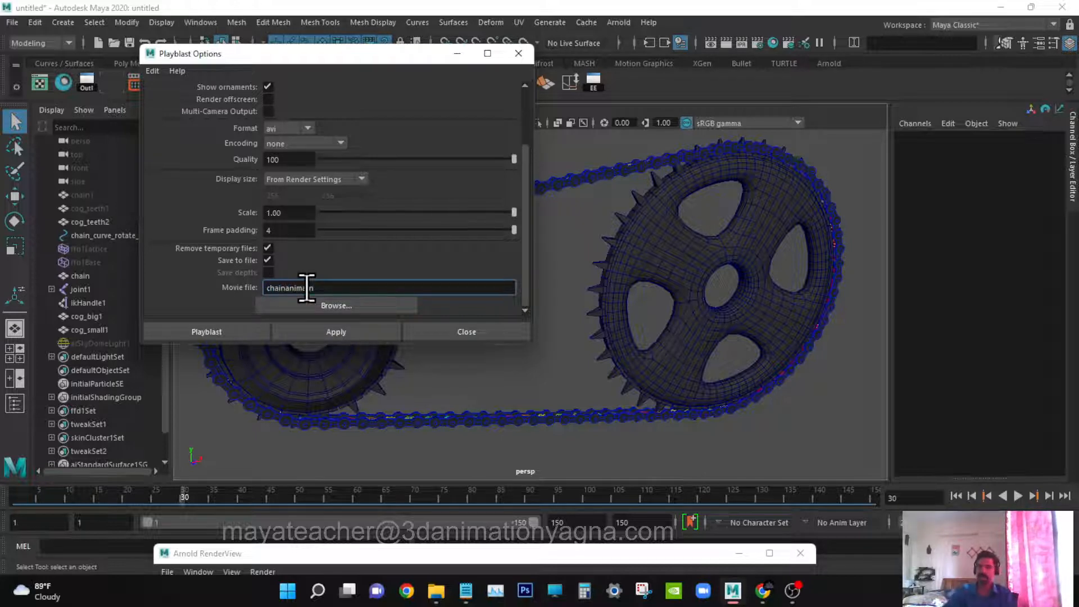
{"action": "left_click", "coordinate": [232, 329]}
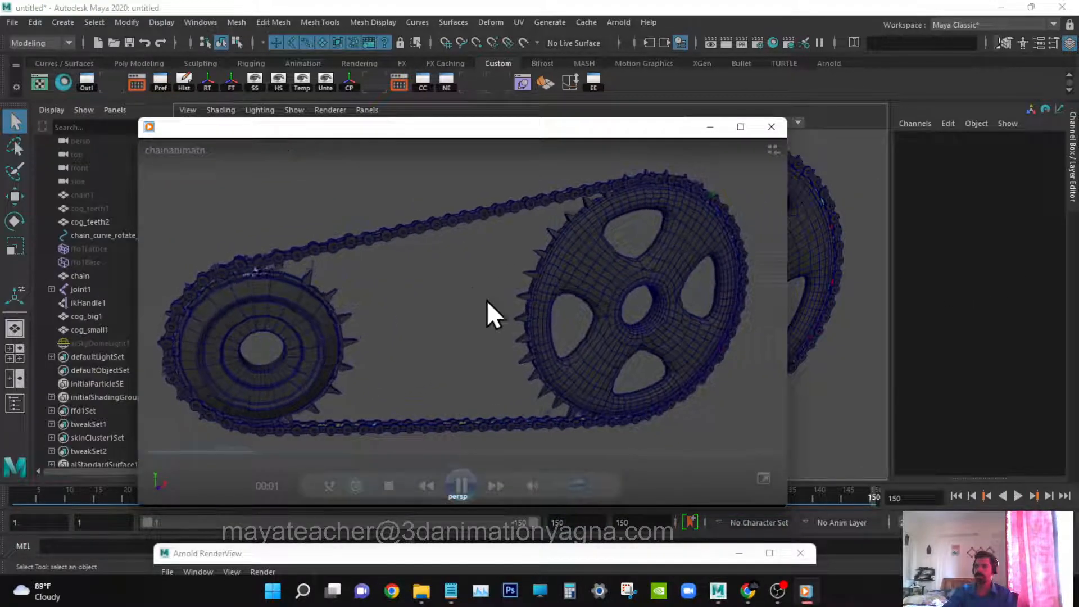
- Watch the chainanimatn playblast full screen to check the chain and cog motion, and close the player
{"action": "double_click", "coordinate": [486, 300]}
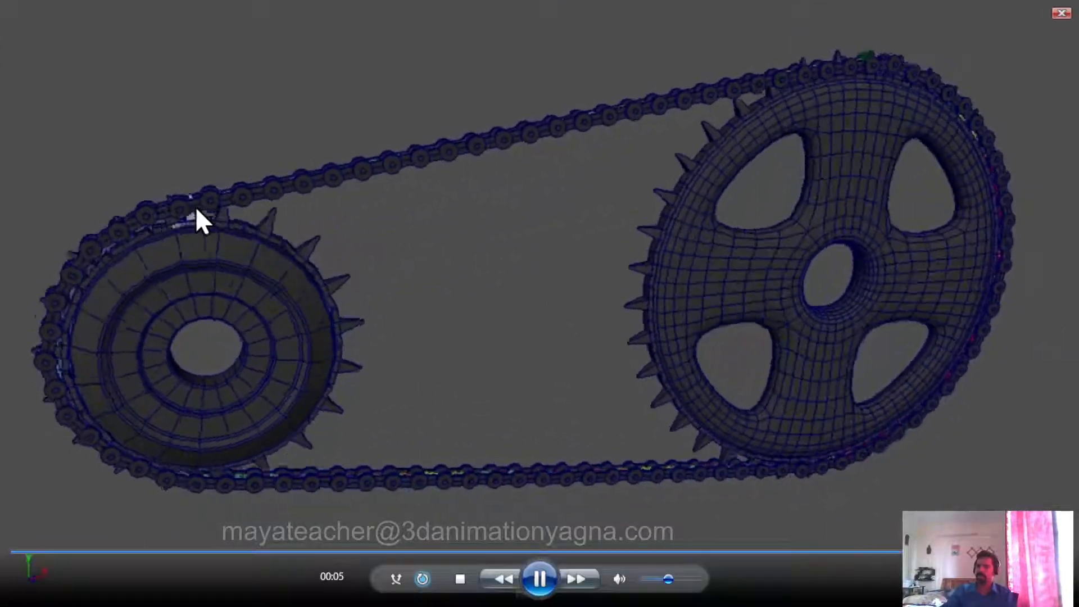
{"action": "double_click", "coordinate": [535, 259]}
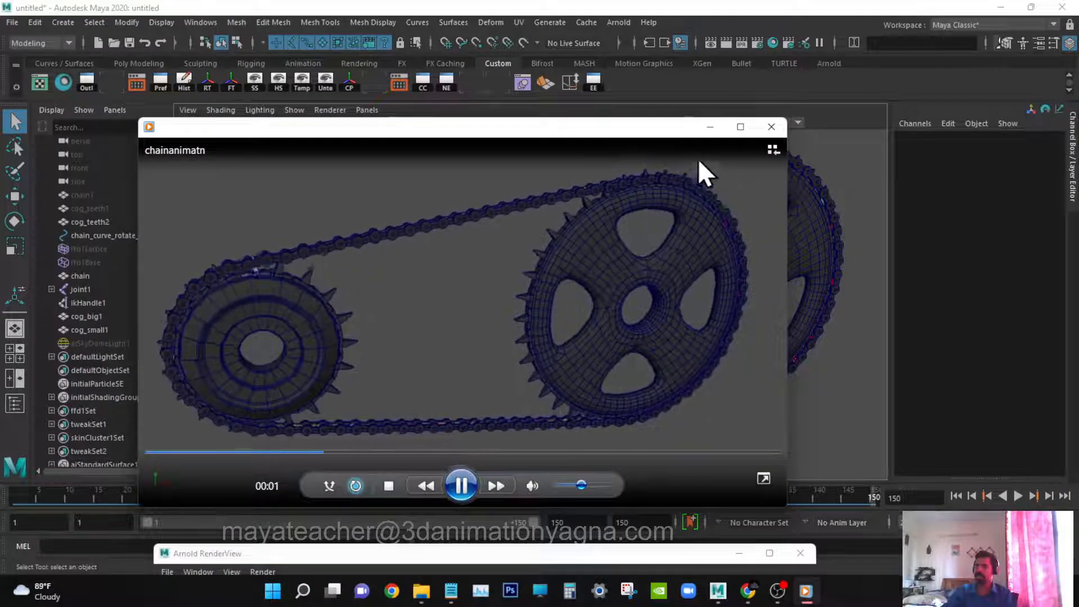
{"action": "left_click", "coordinate": [771, 126]}
- Hide the leftover cog_teeth2 mesh and the chain_curve_rotate_Z curve in the scene
{"action": "left_click", "coordinate": [97, 224]}
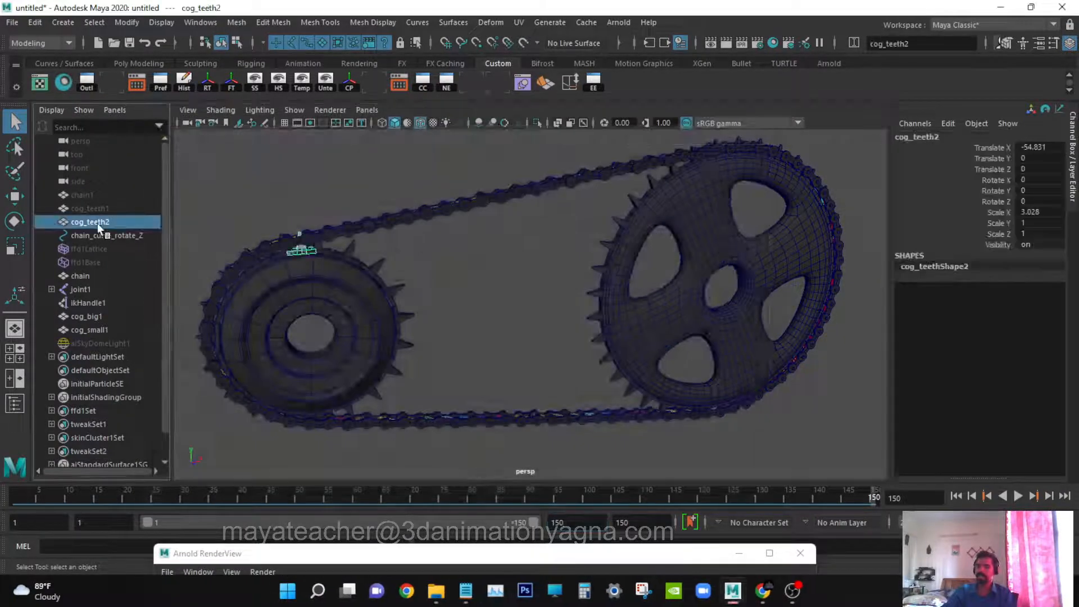
{"action": "key", "text": "ctrl+h"}
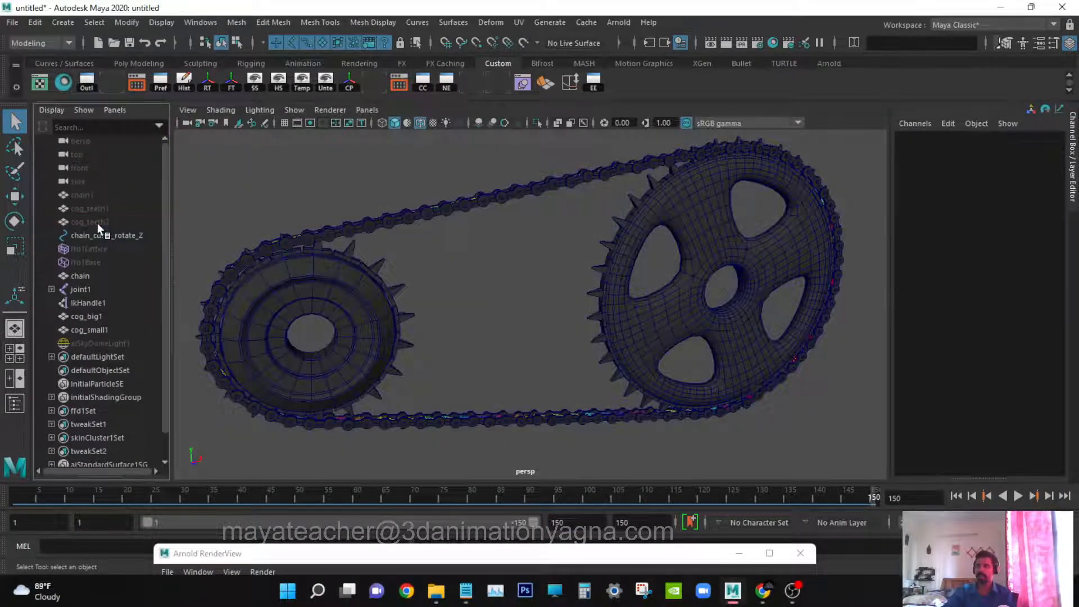
{"action": "left_click", "coordinate": [95, 277]}
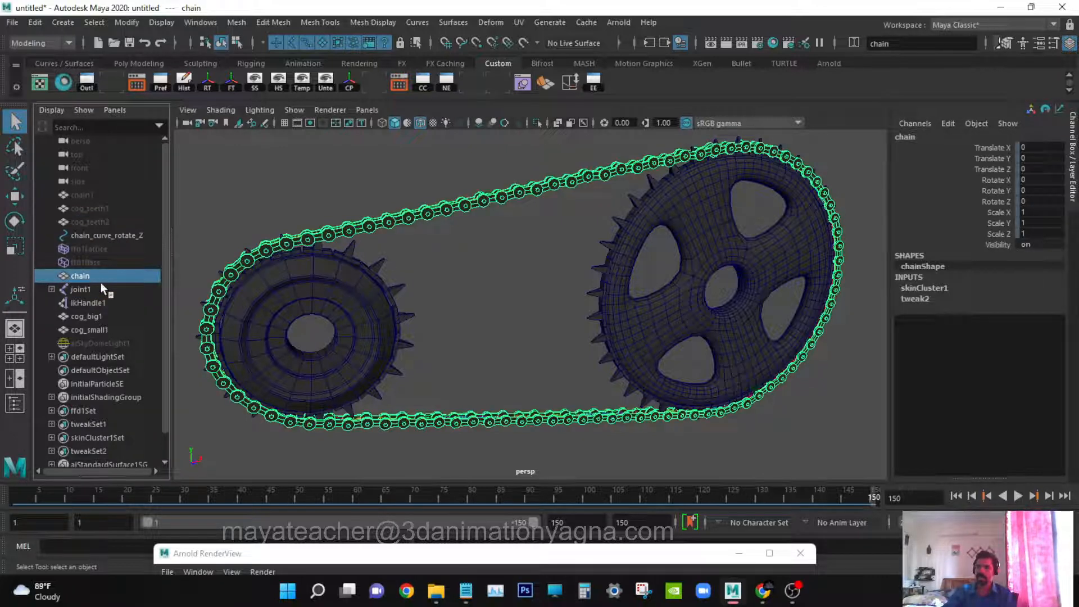
{"action": "left_click", "coordinate": [95, 289]}
{"action": "left_click", "coordinate": [97, 303]}
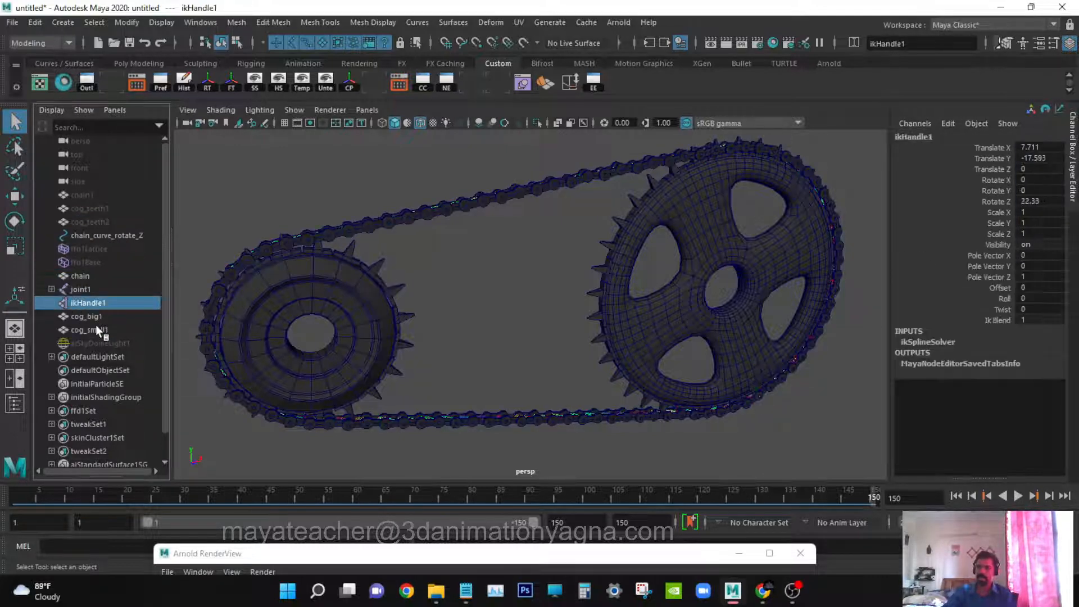
{"action": "left_click", "coordinate": [99, 316]}
{"action": "left_click", "coordinate": [105, 330]}
{"action": "left_click", "coordinate": [91, 342]}
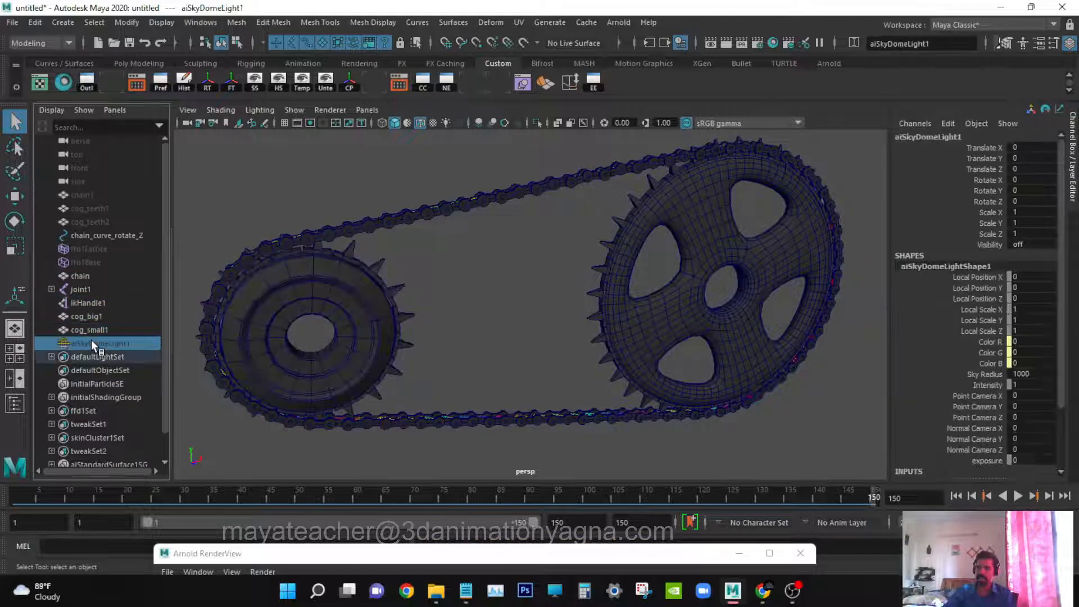
{"action": "left_click", "coordinate": [104, 316]}
{"action": "left_click", "coordinate": [105, 237]}
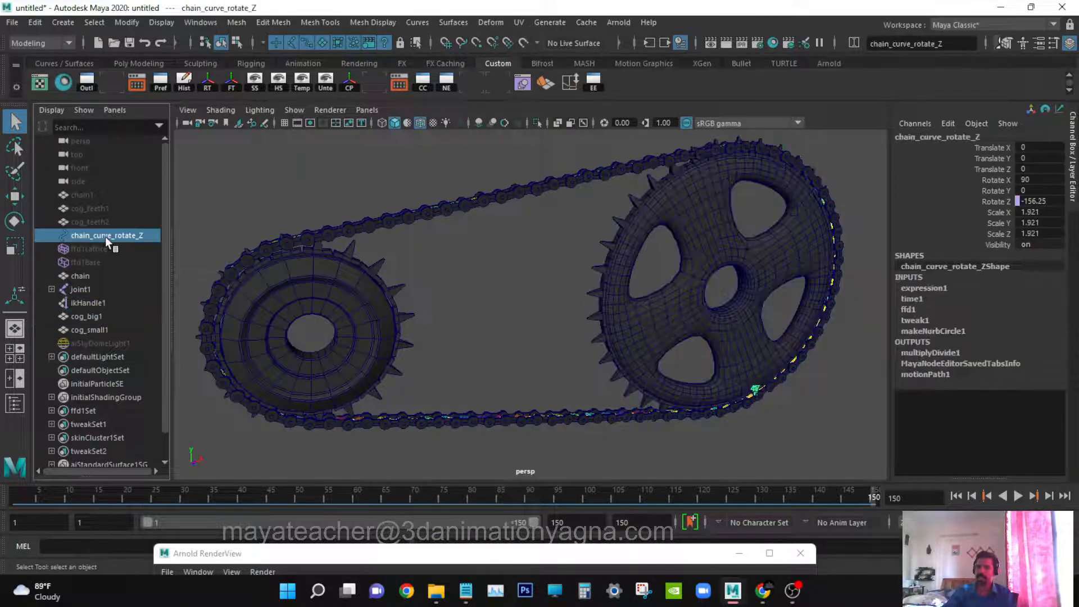
{"action": "left_click", "coordinate": [105, 237], "text": "ctrl"}
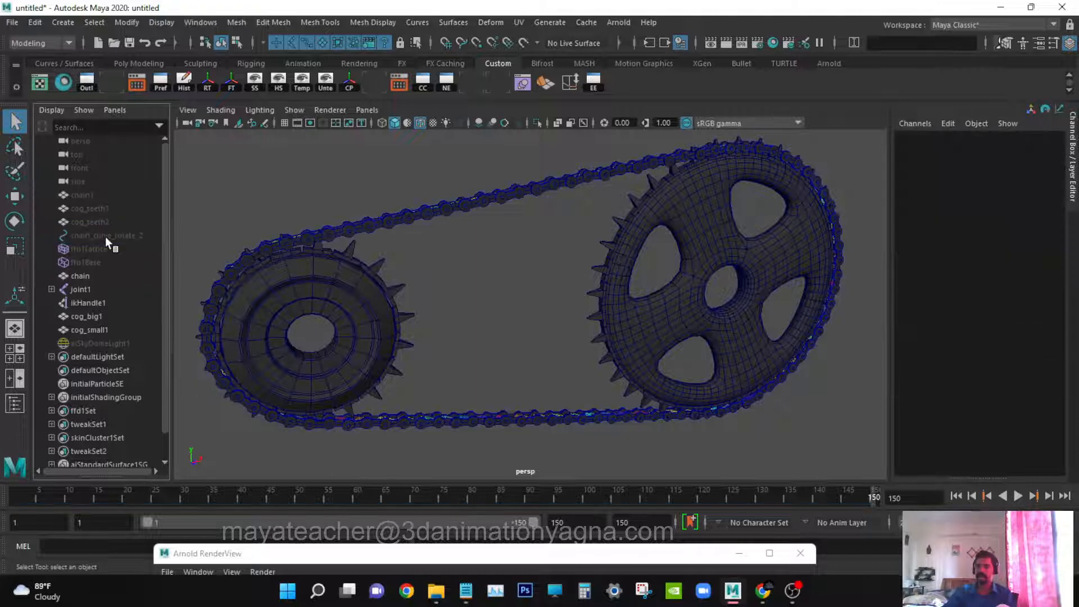
{"action": "left_click", "coordinate": [349, 188]}
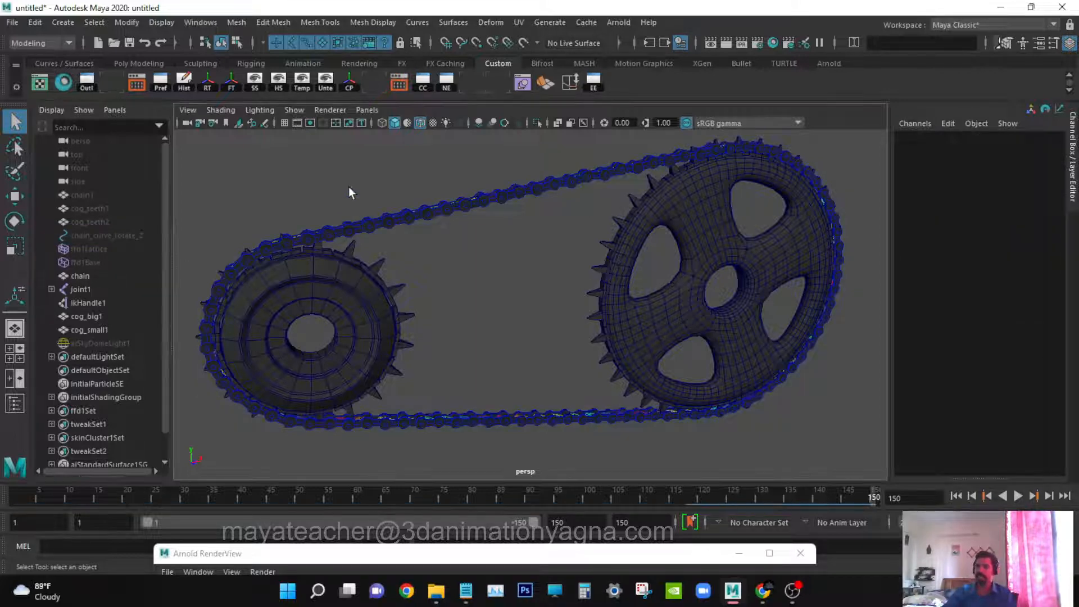
- Playblast the animation again, overwriting chainanimatn.avi, and play the movie full screen
{"action": "left_click", "coordinate": [211, 22]}
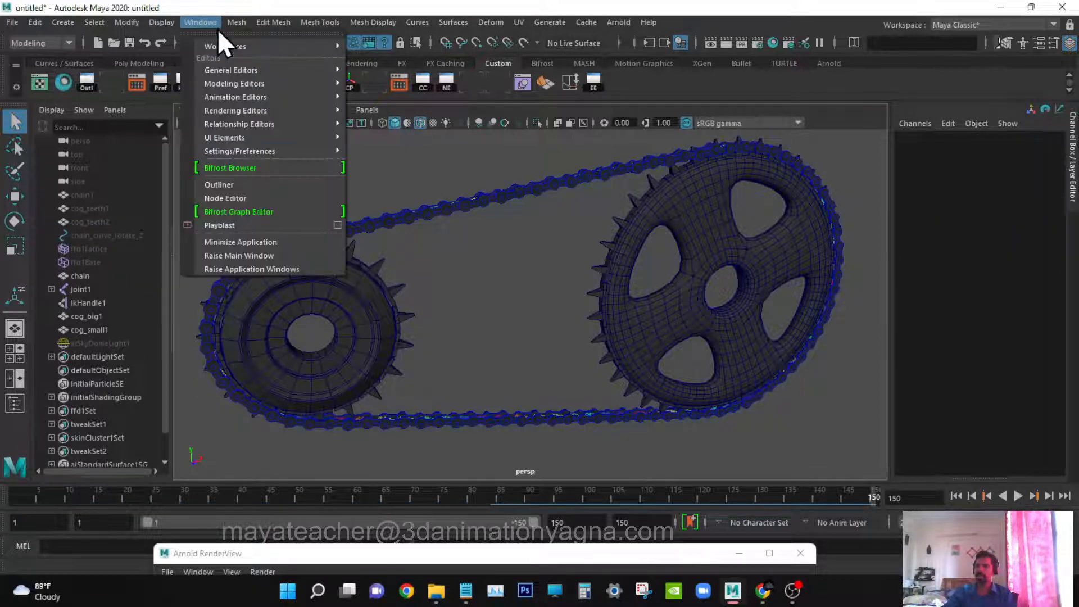
{"action": "left_click", "coordinate": [255, 223]}
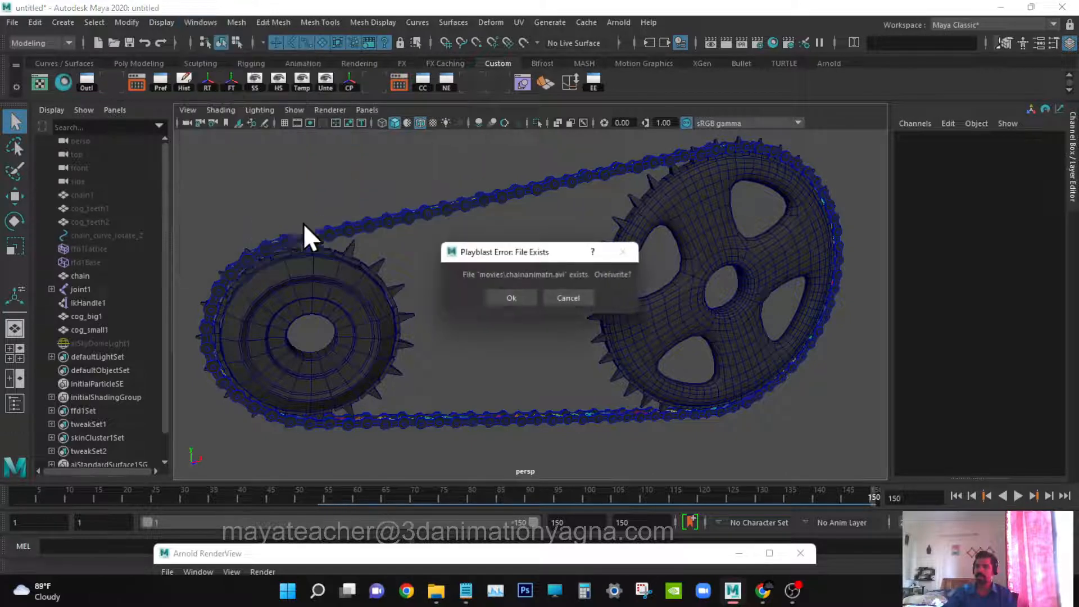
{"action": "left_click", "coordinate": [508, 296]}
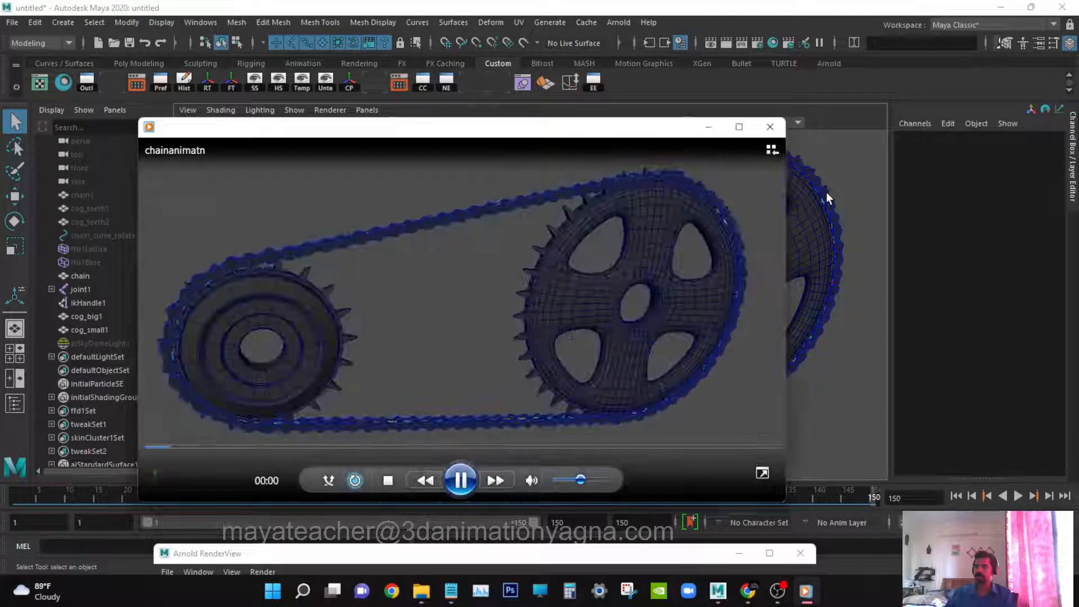
{"action": "double_click", "coordinate": [349, 377]}
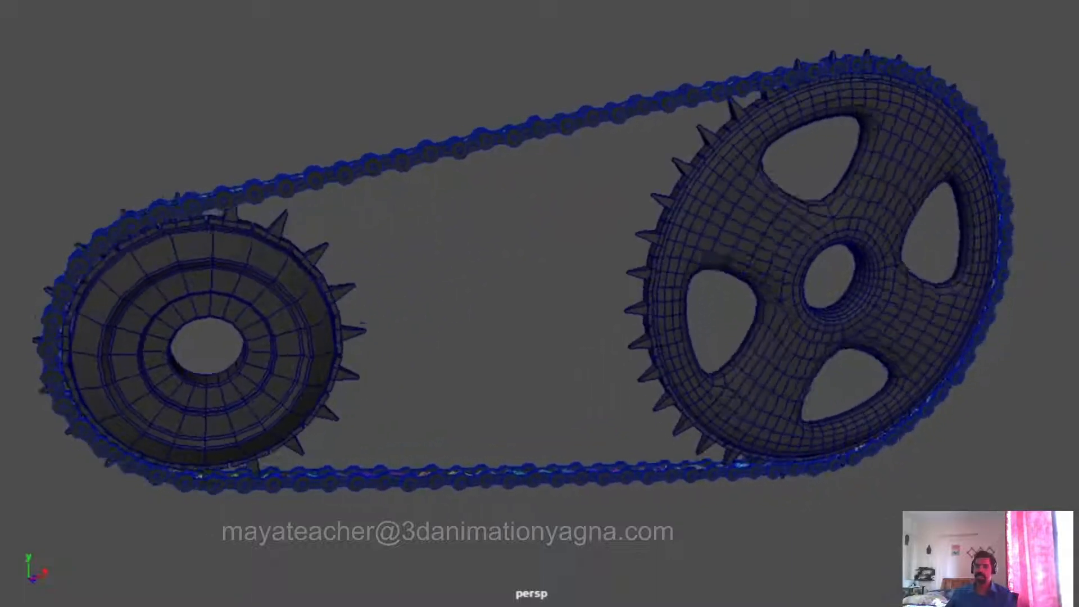
{"action": "mouse_move", "coordinate": [578, 501]}
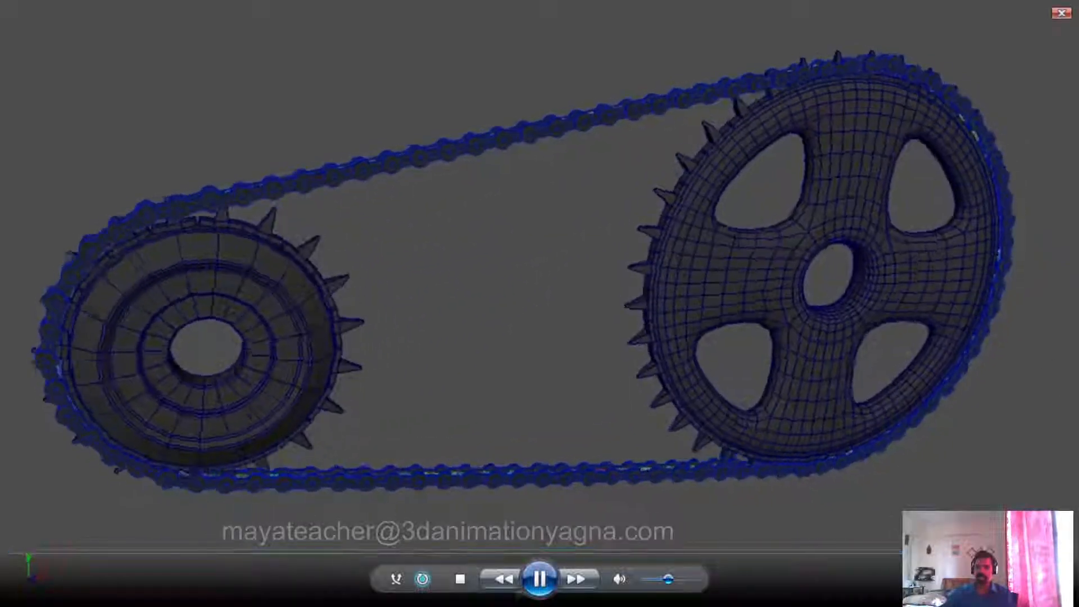